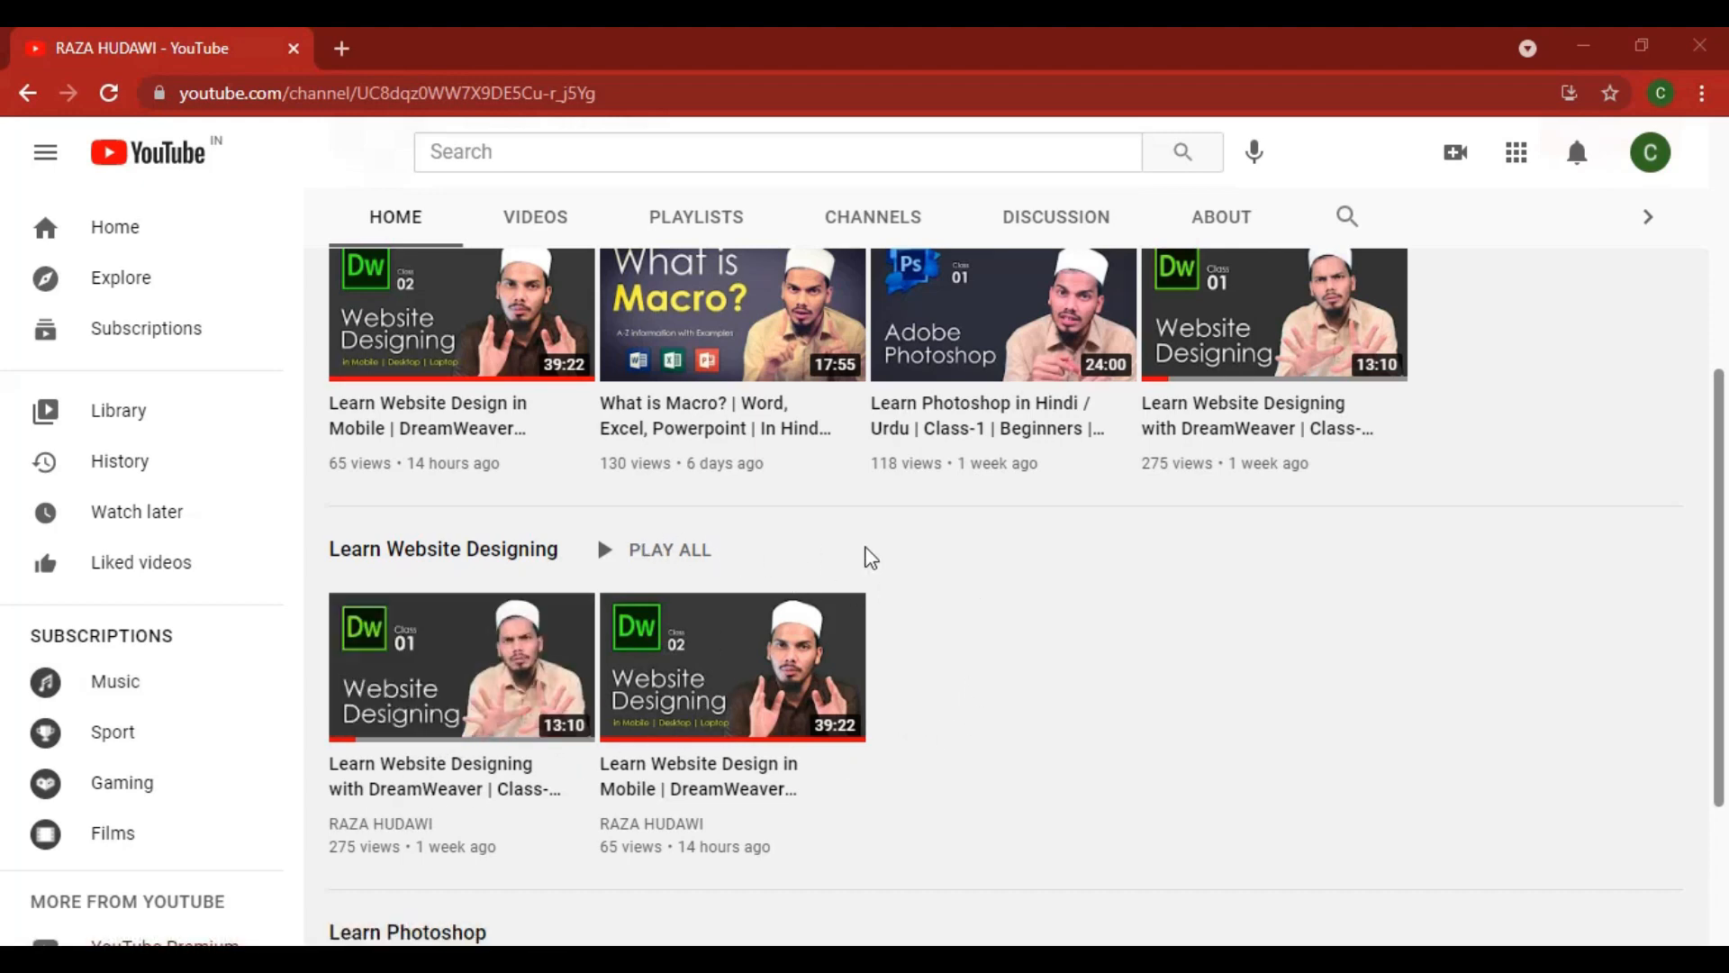
{"action": "scroll", "coordinate": [989, 637], "scroll_direction": "up", "scroll_amount": 5}
{"action": "scroll", "coordinate": [811, 489], "scroll_direction": "down", "scroll_amount": 3}
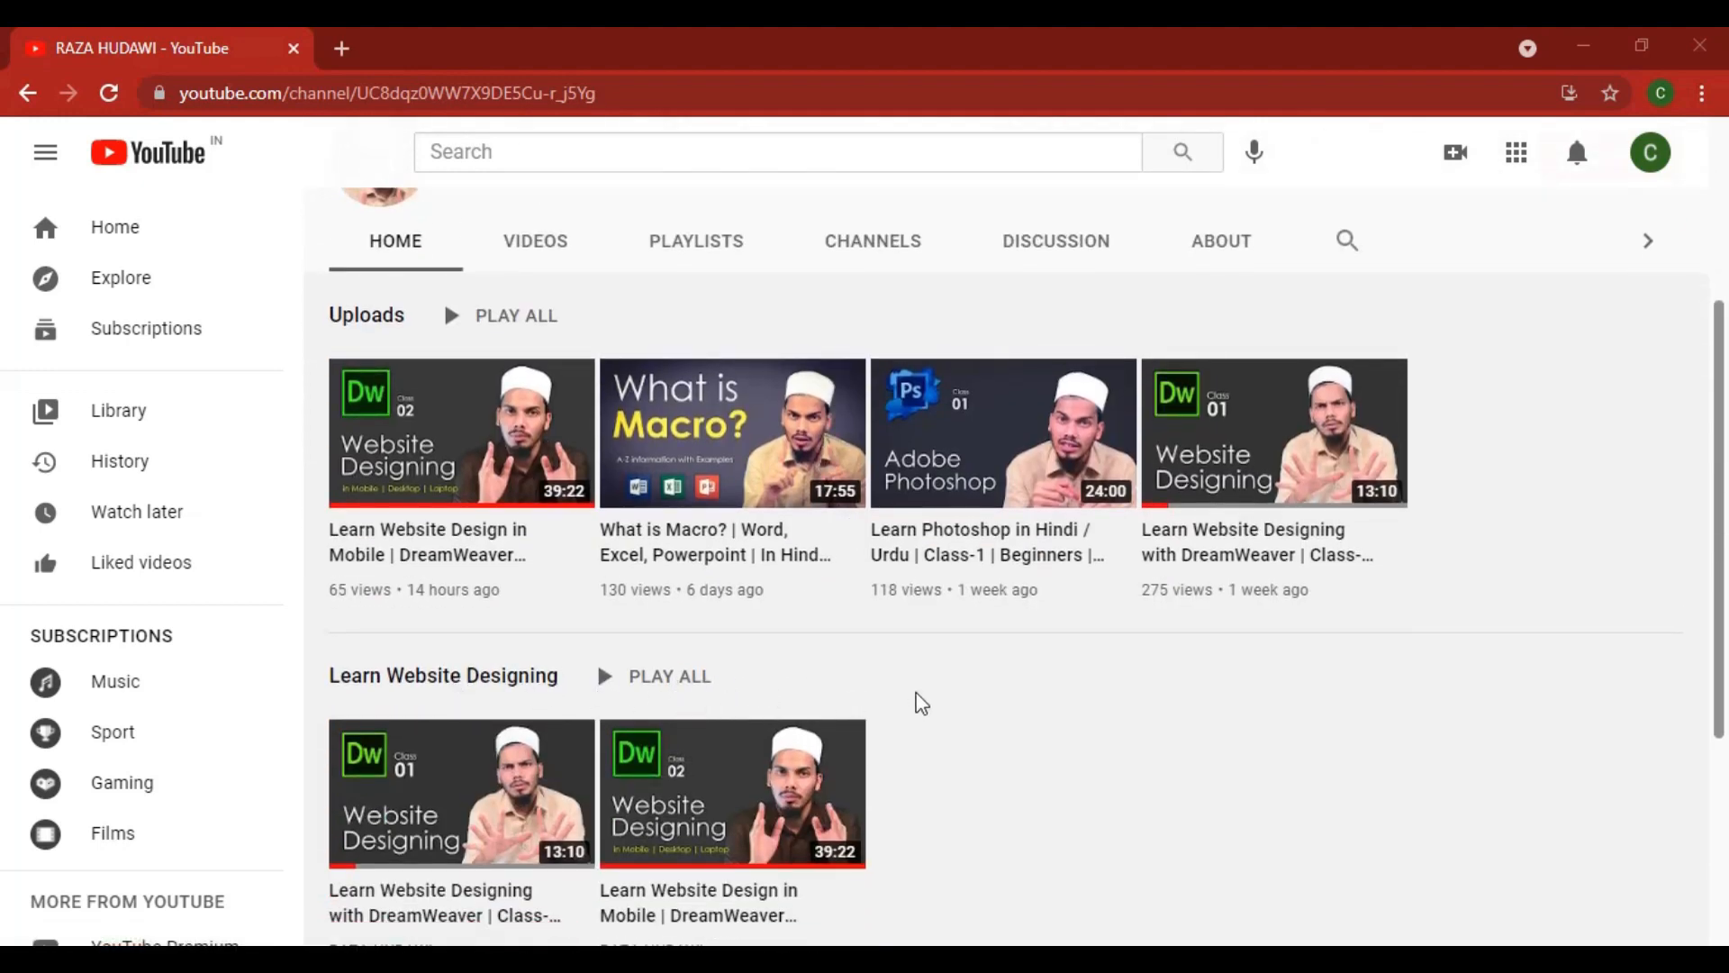
{"action": "scroll", "coordinate": [845, 606], "scroll_direction": "up", "scroll_amount": 3}
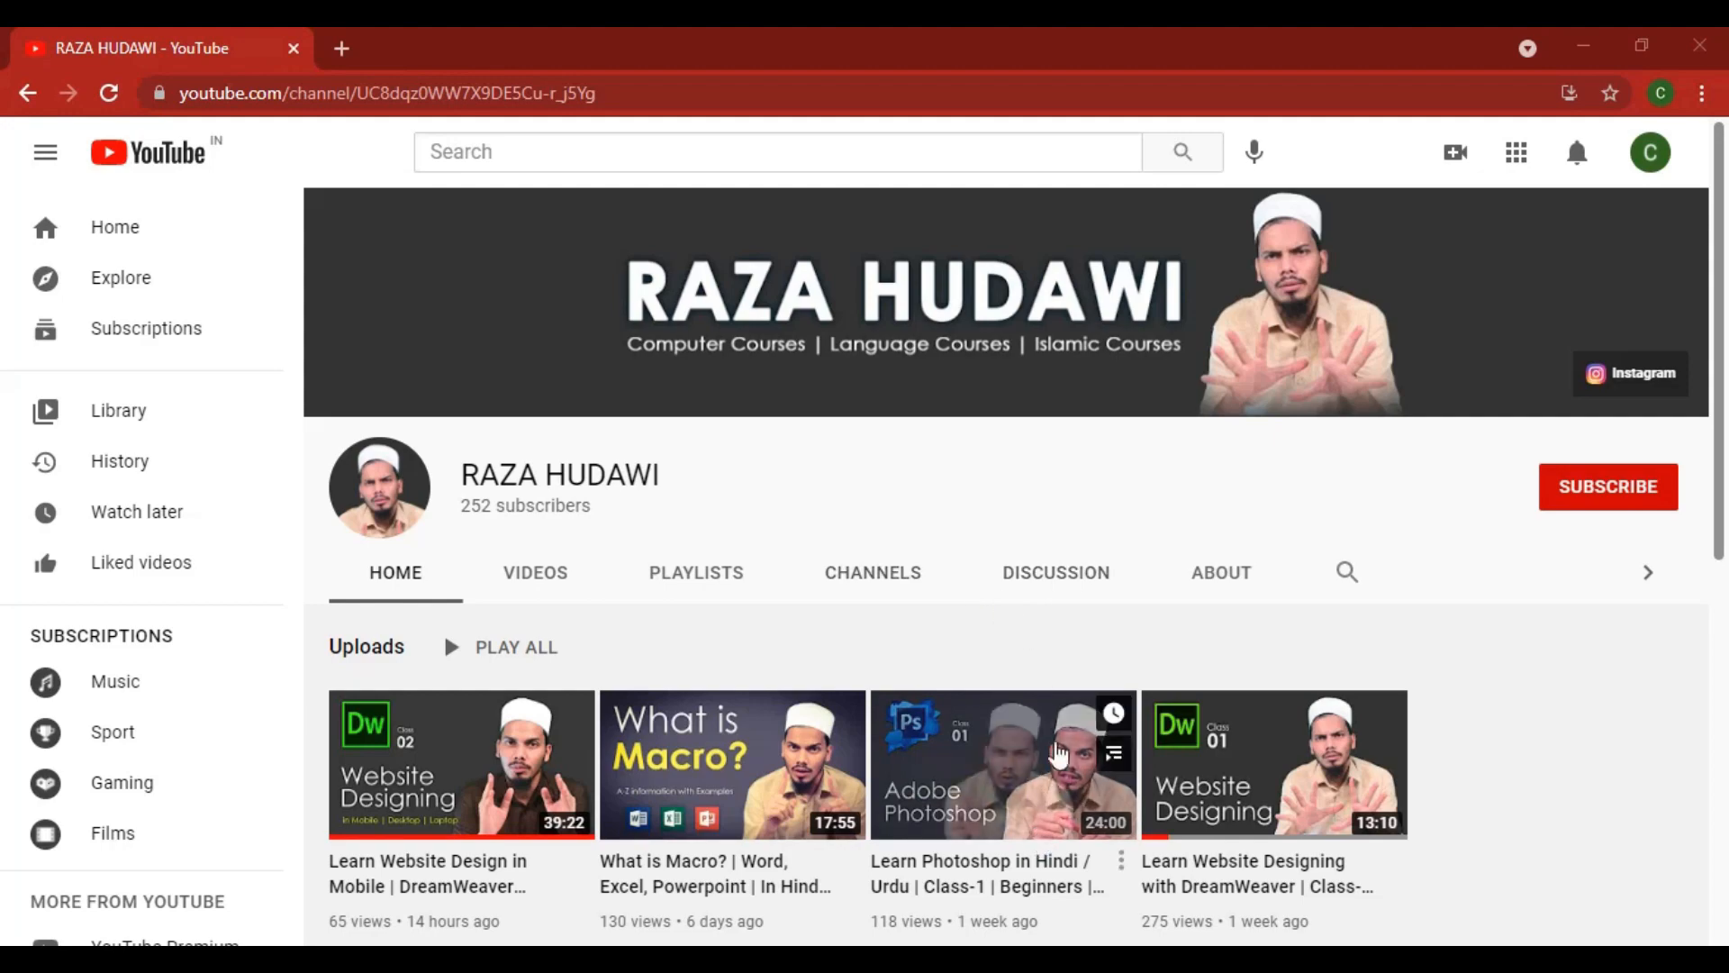
Step: Switch to the hamaari stationary.xlsx workbook in Excel and examine the sheet title and the lookup formulas in the Item Name column
{"action": "left_click", "coordinate": [1090, 959]}
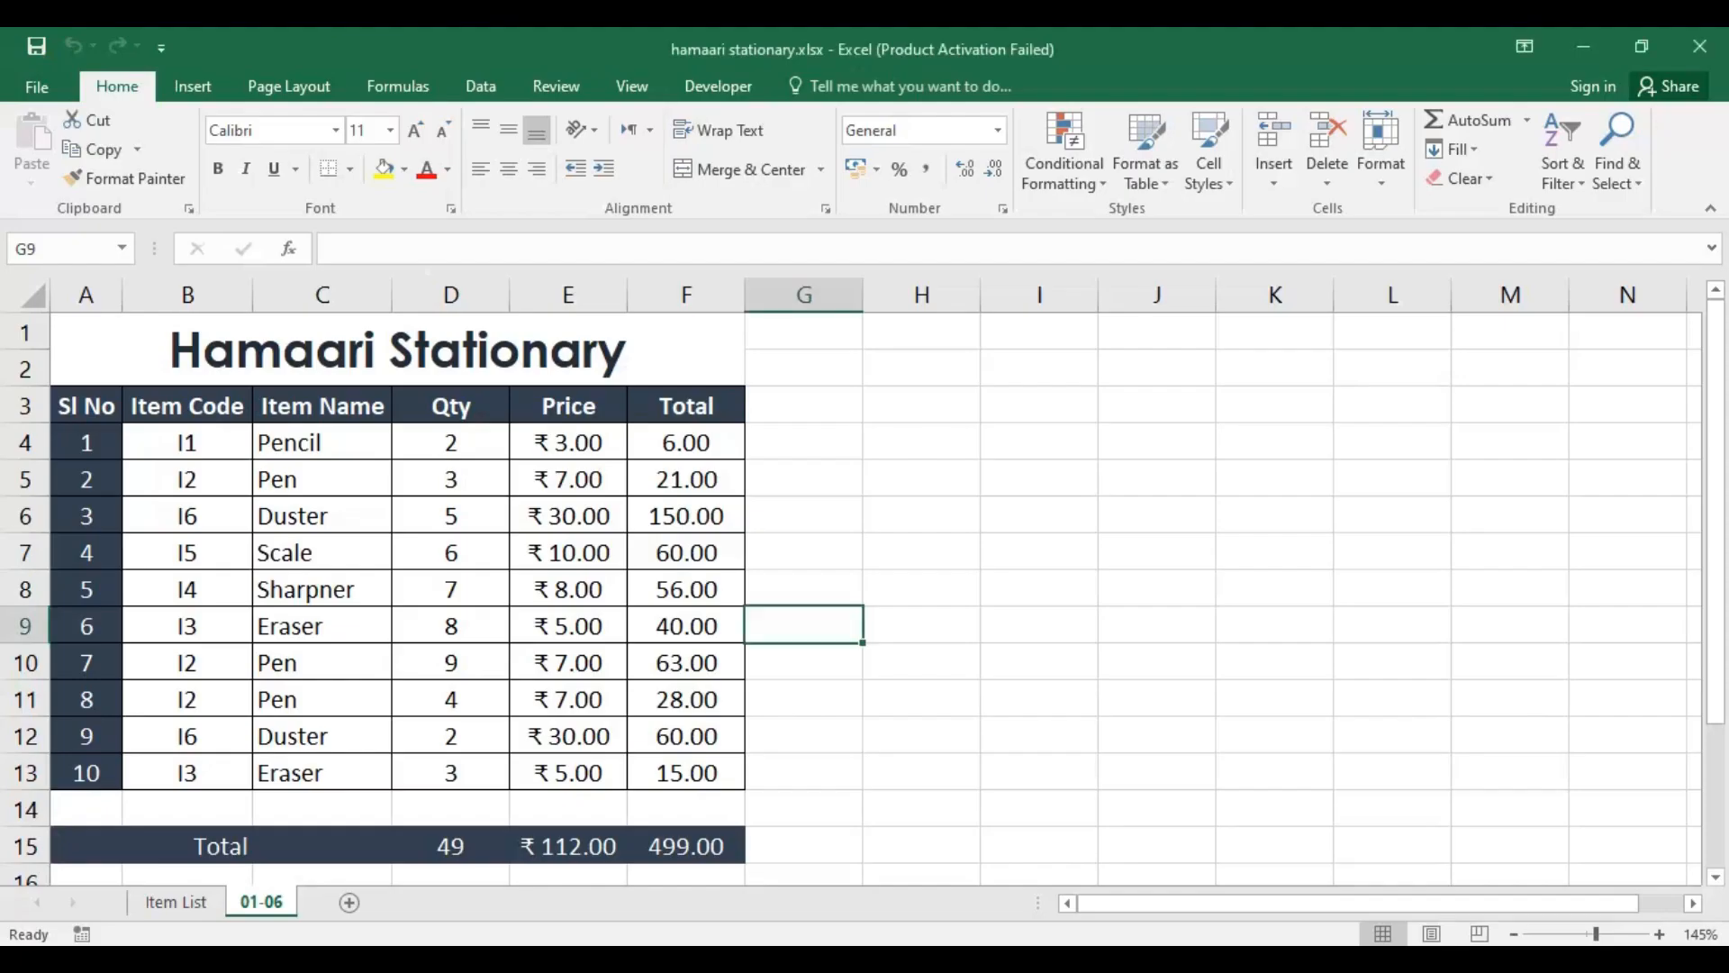
{"action": "left_click", "coordinate": [148, 353]}
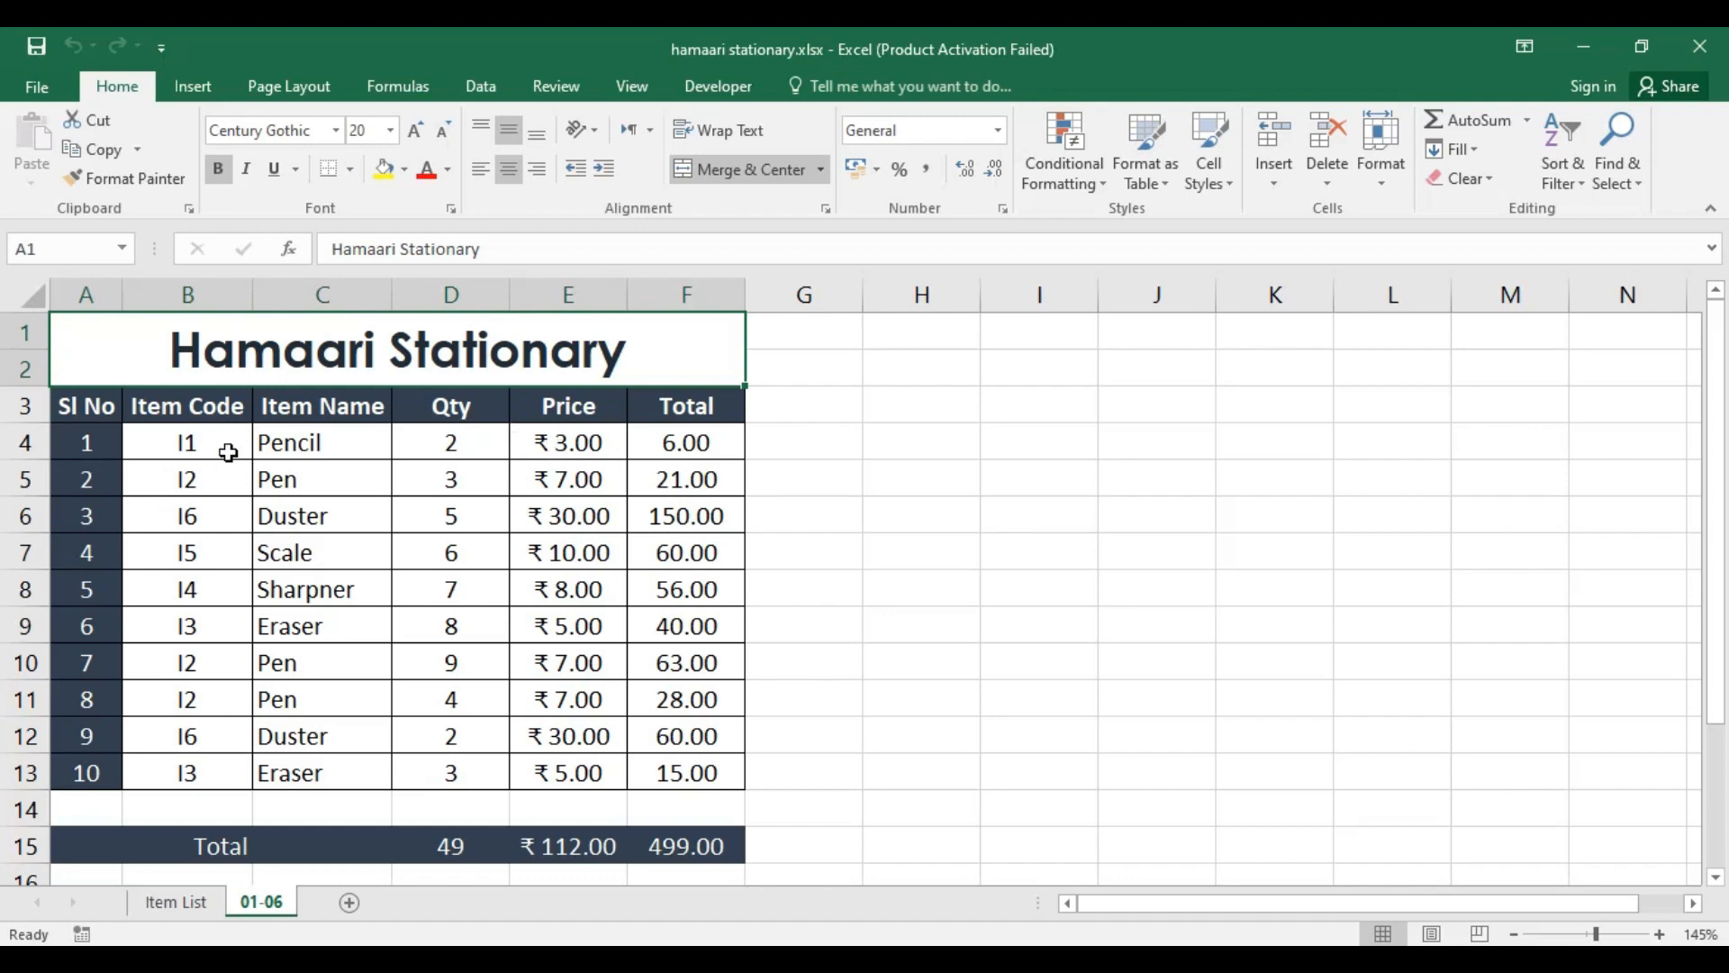
{"action": "left_click", "coordinate": [838, 396]}
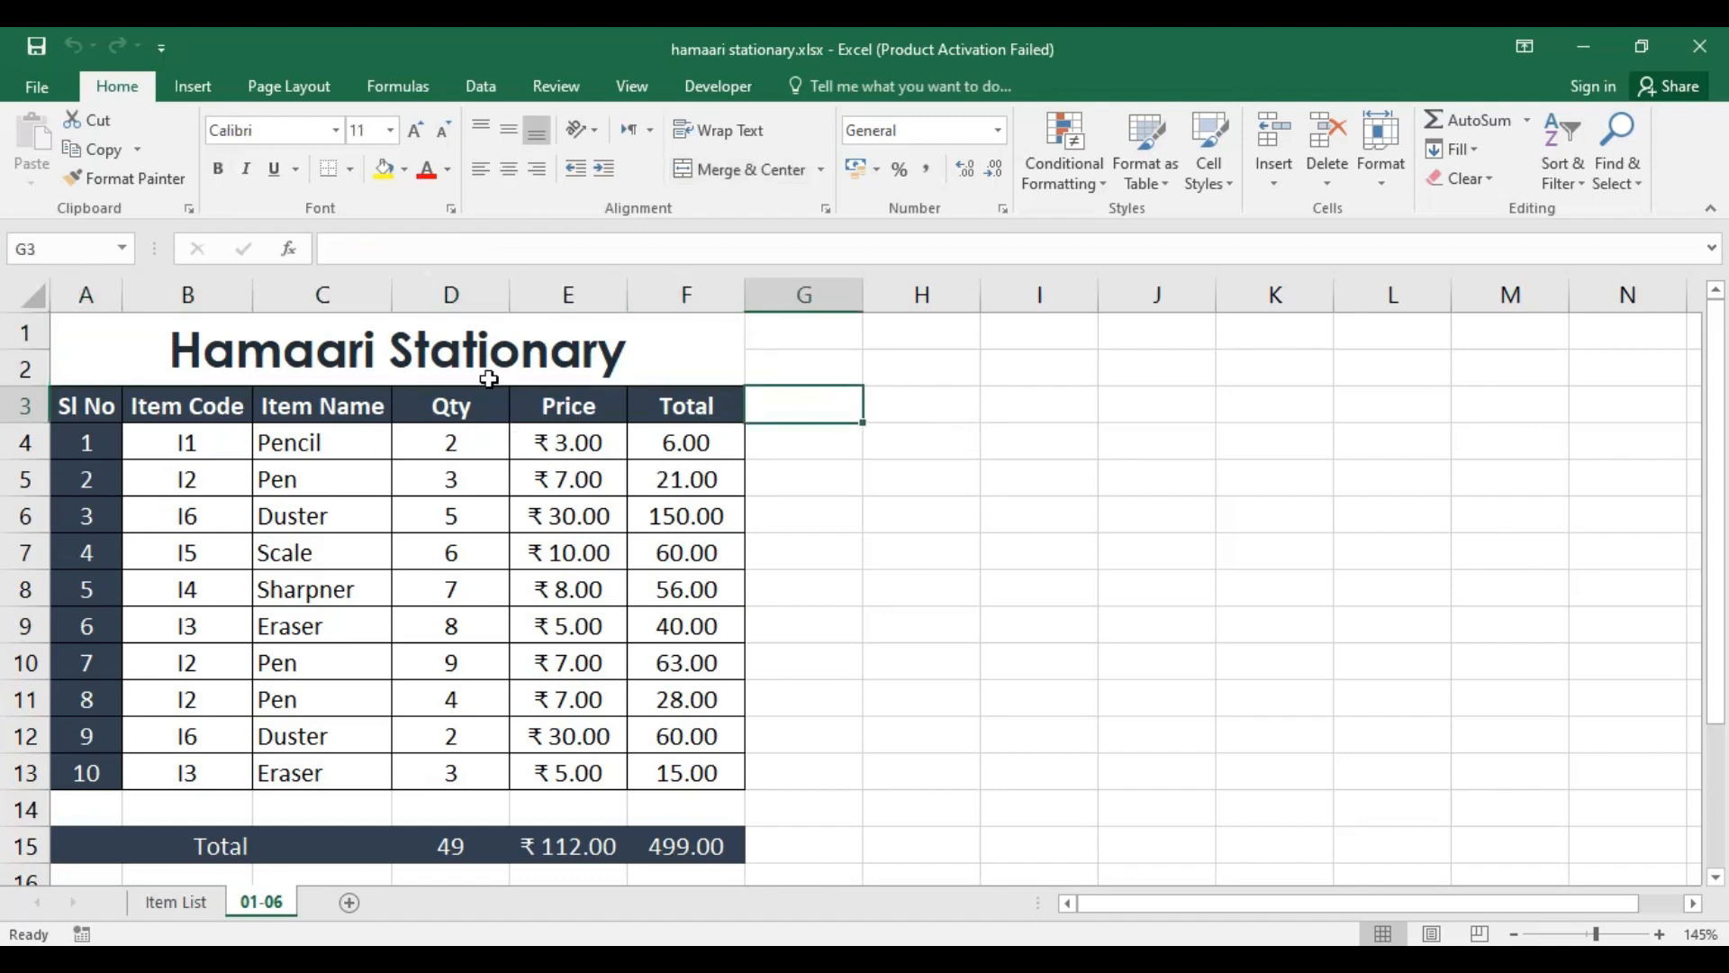
{"action": "left_click", "coordinate": [448, 355]}
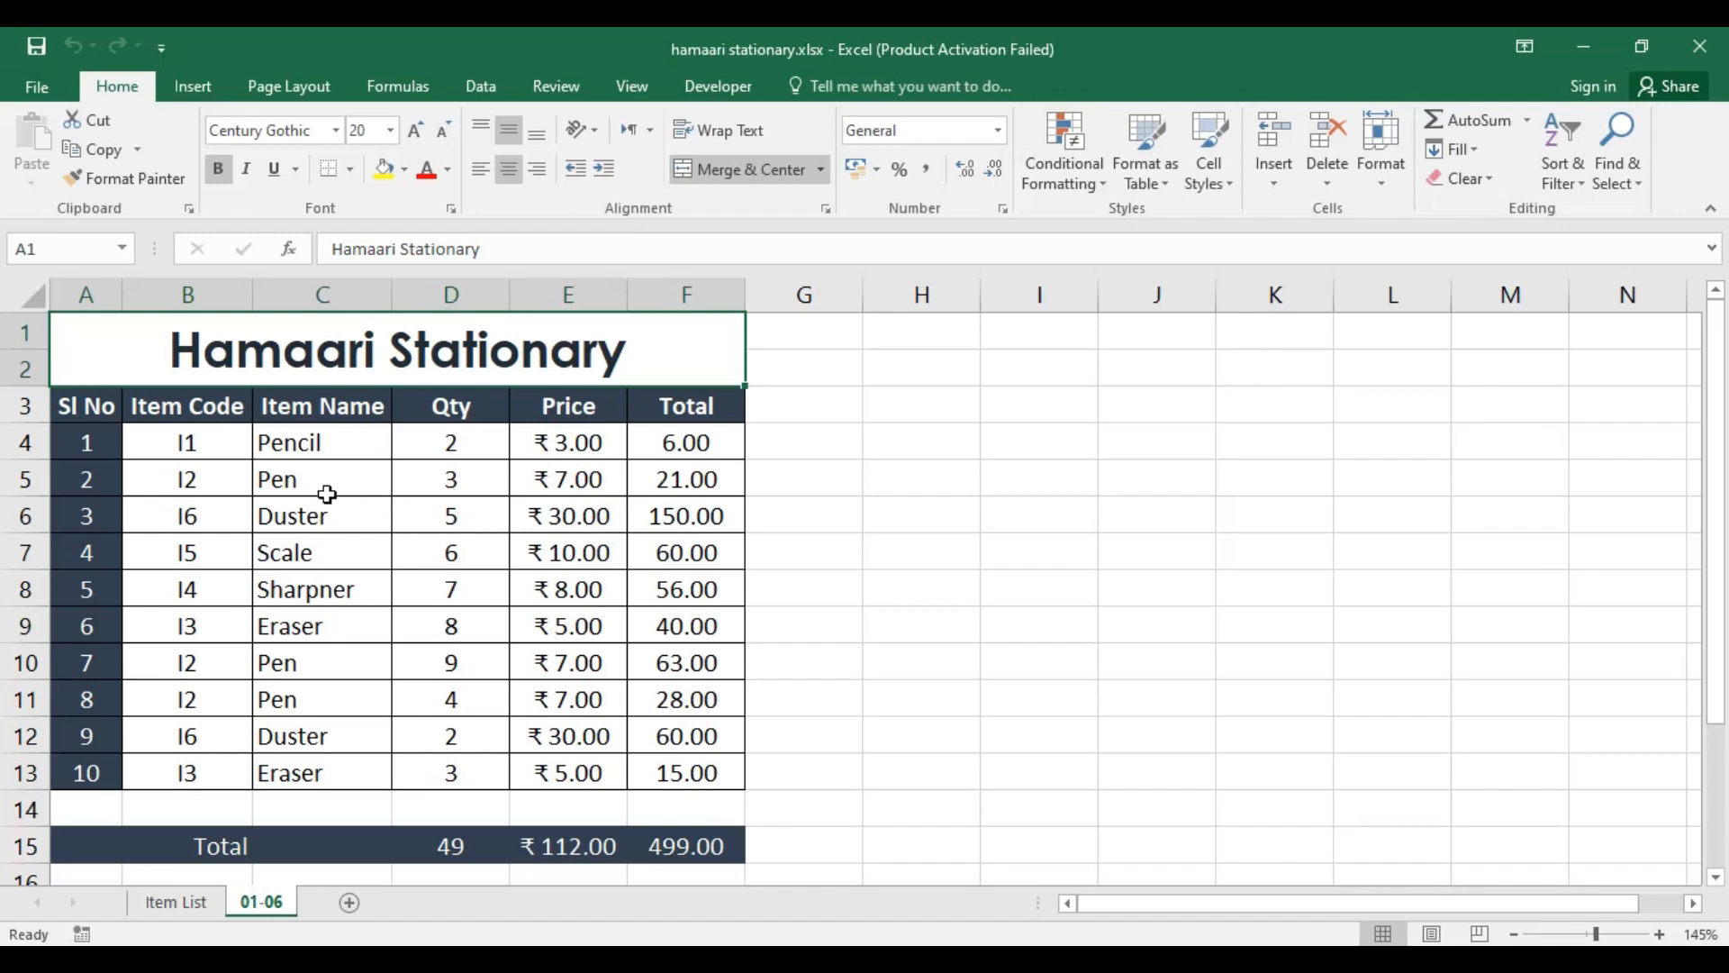
{"action": "left_click", "coordinate": [321, 446]}
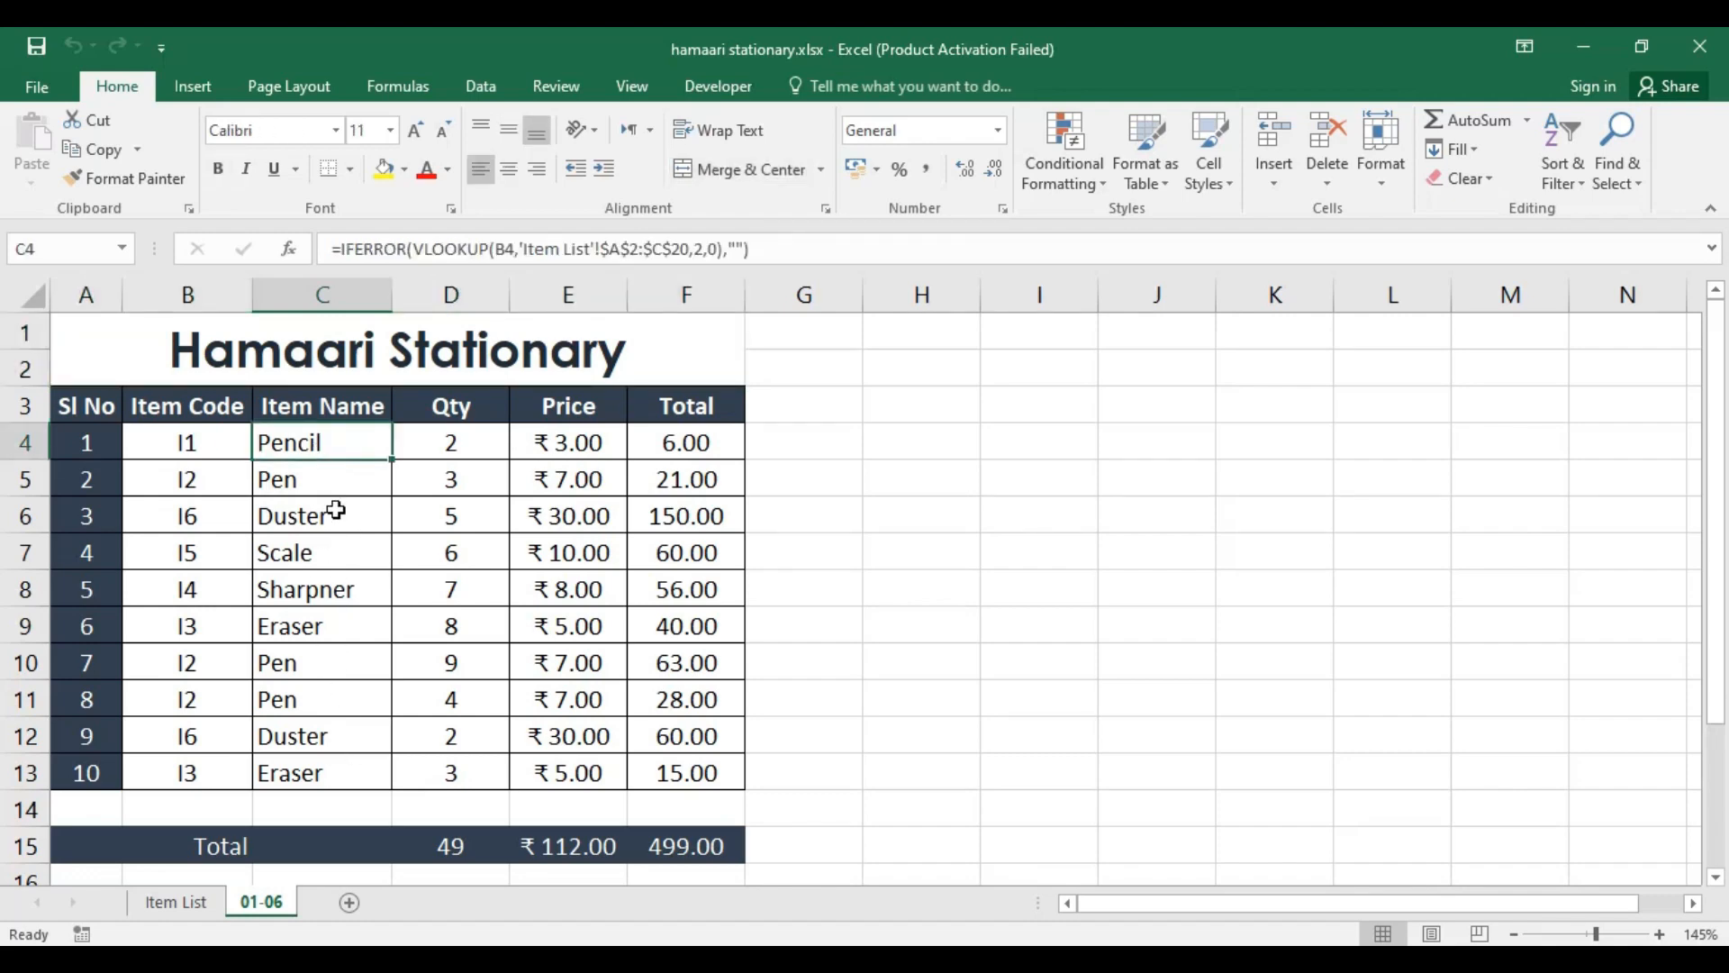
{"action": "left_click", "coordinate": [332, 491]}
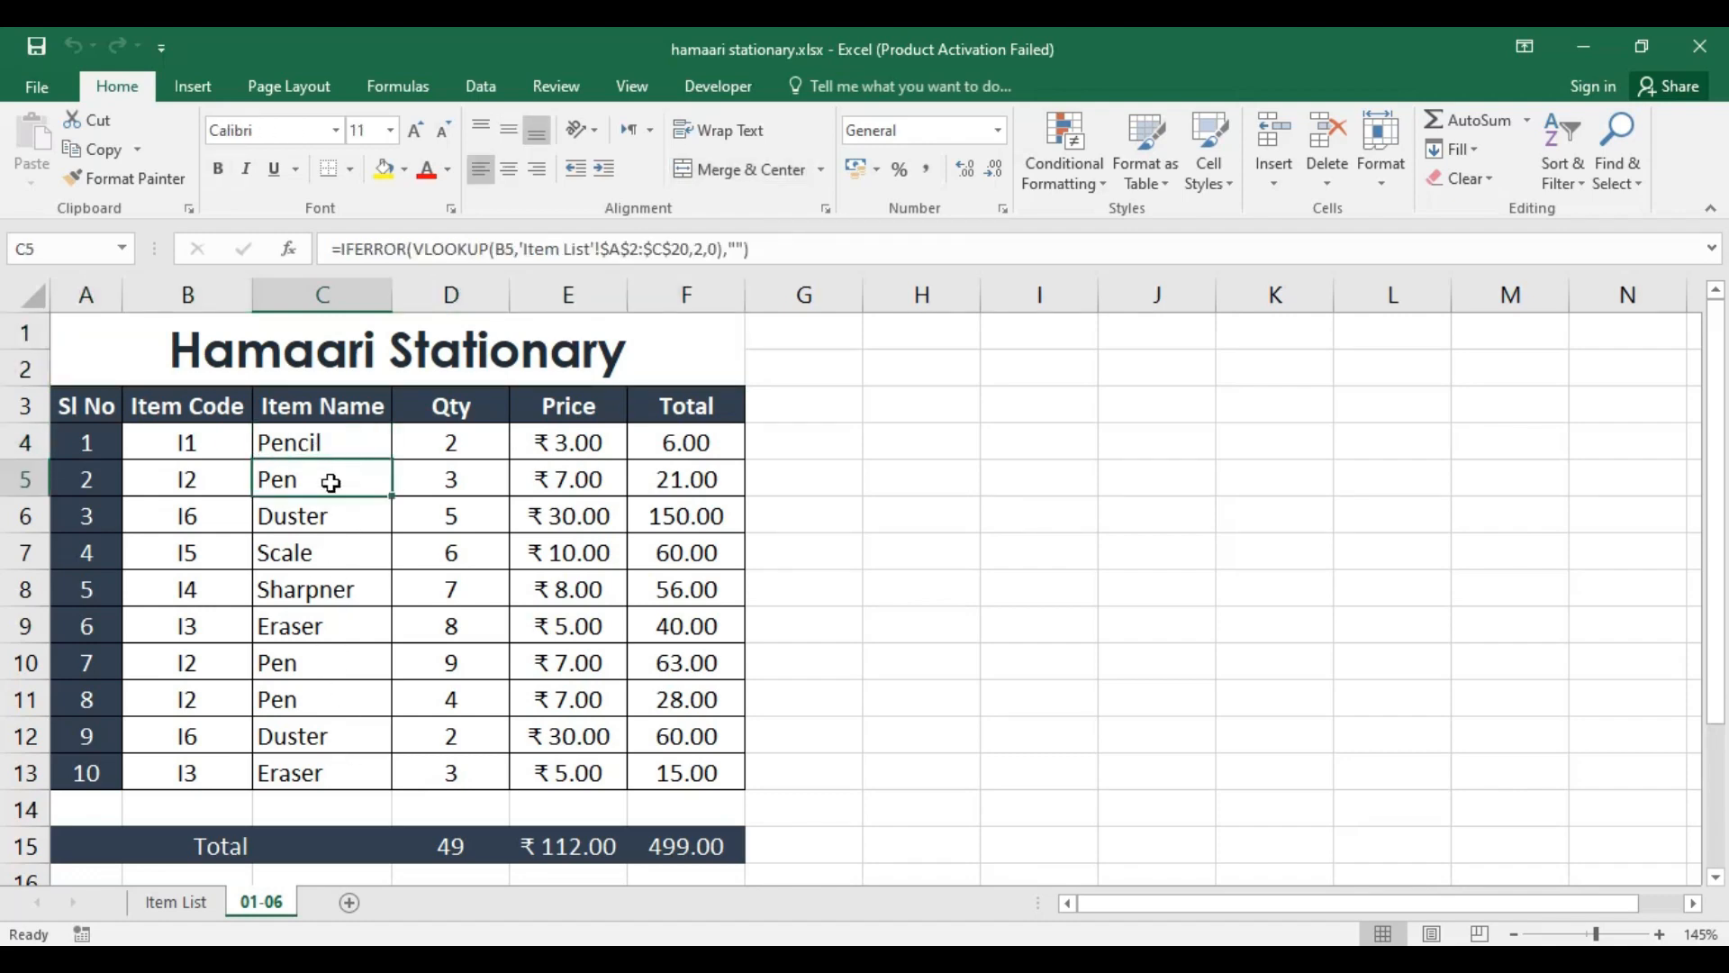
{"action": "left_click", "coordinate": [321, 663]}
{"action": "left_click", "coordinate": [327, 693]}
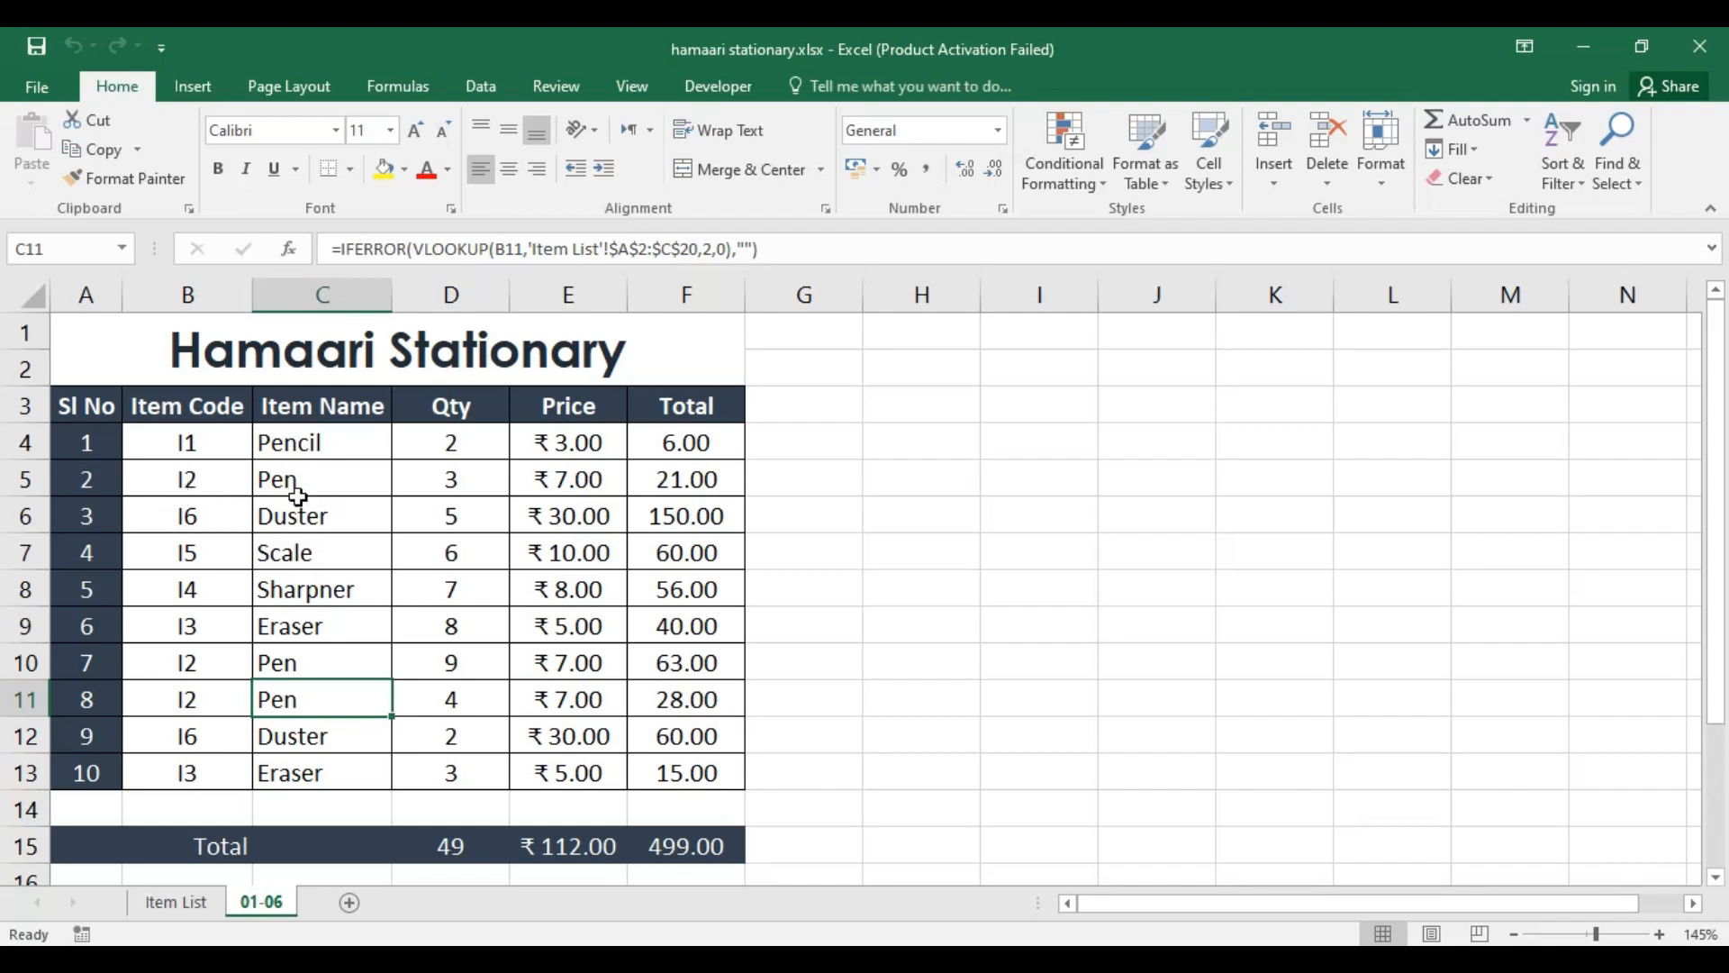
Step: Clear all item codes in B4:B13 of the 01-06 sheet
{"action": "scroll", "coordinate": [334, 595], "scroll_direction": "down", "scroll_amount": 1}
{"action": "scroll", "coordinate": [329, 616], "scroll_direction": "up", "scroll_amount": 1}
{"action": "left_click_drag", "start_coordinate": [193, 483], "coordinate": [198, 772]}
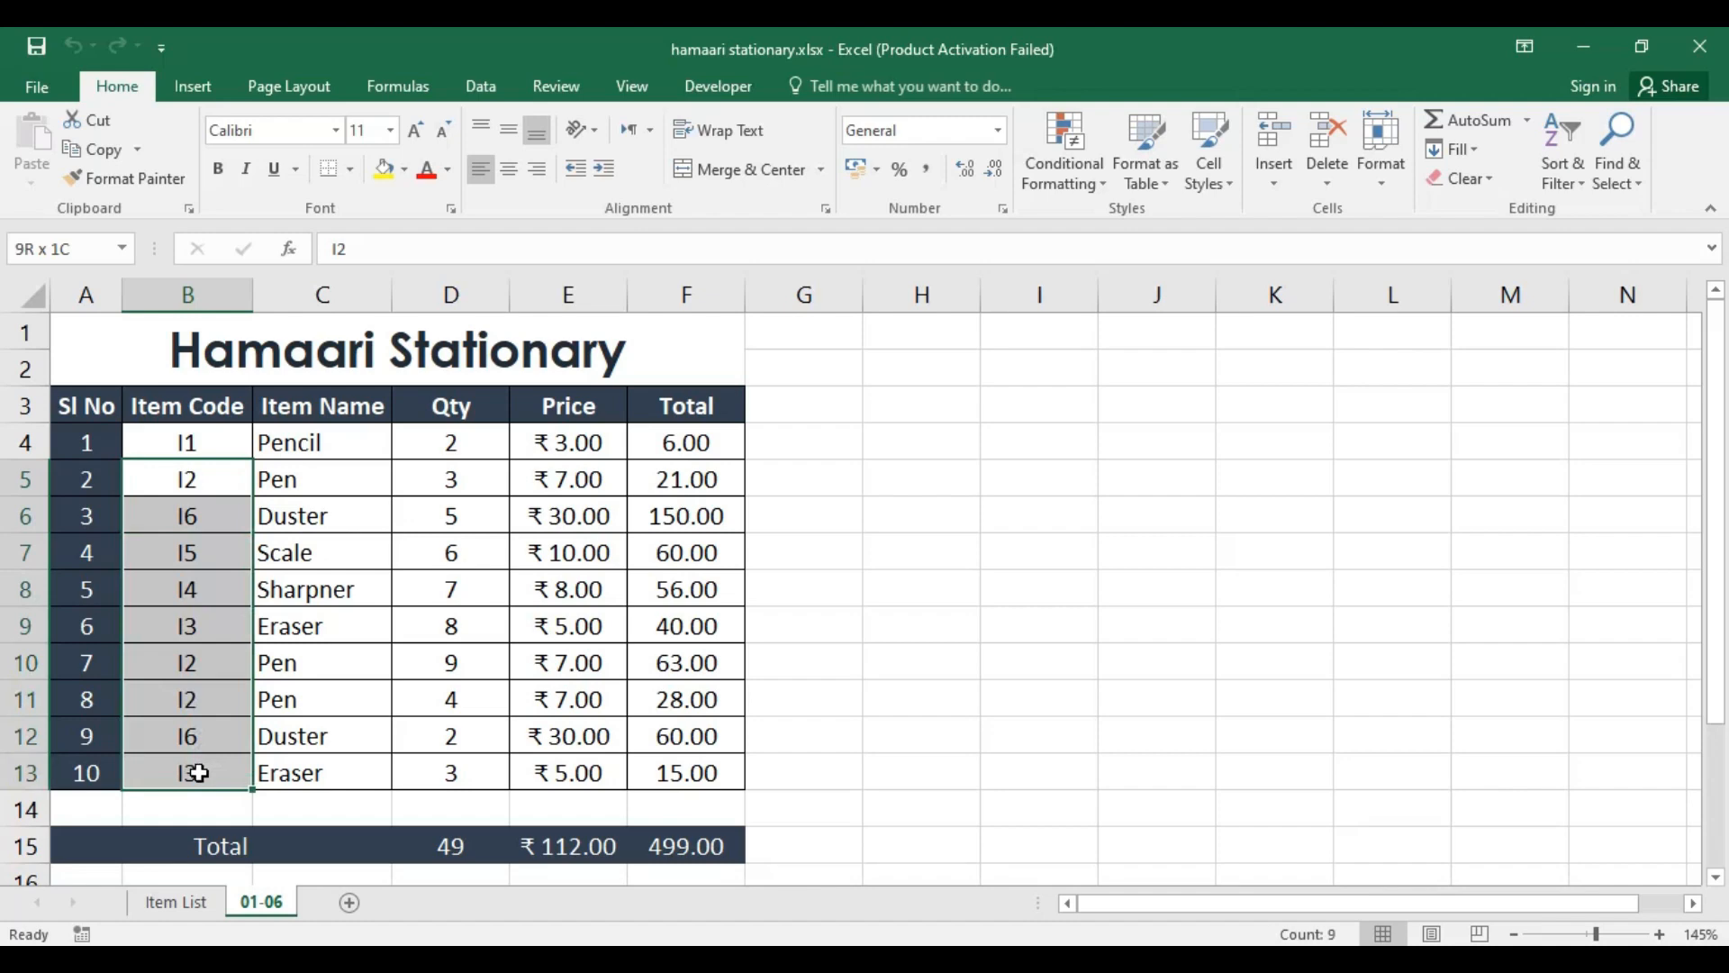
{"action": "left_click_drag", "start_coordinate": [194, 440], "coordinate": [209, 759]}
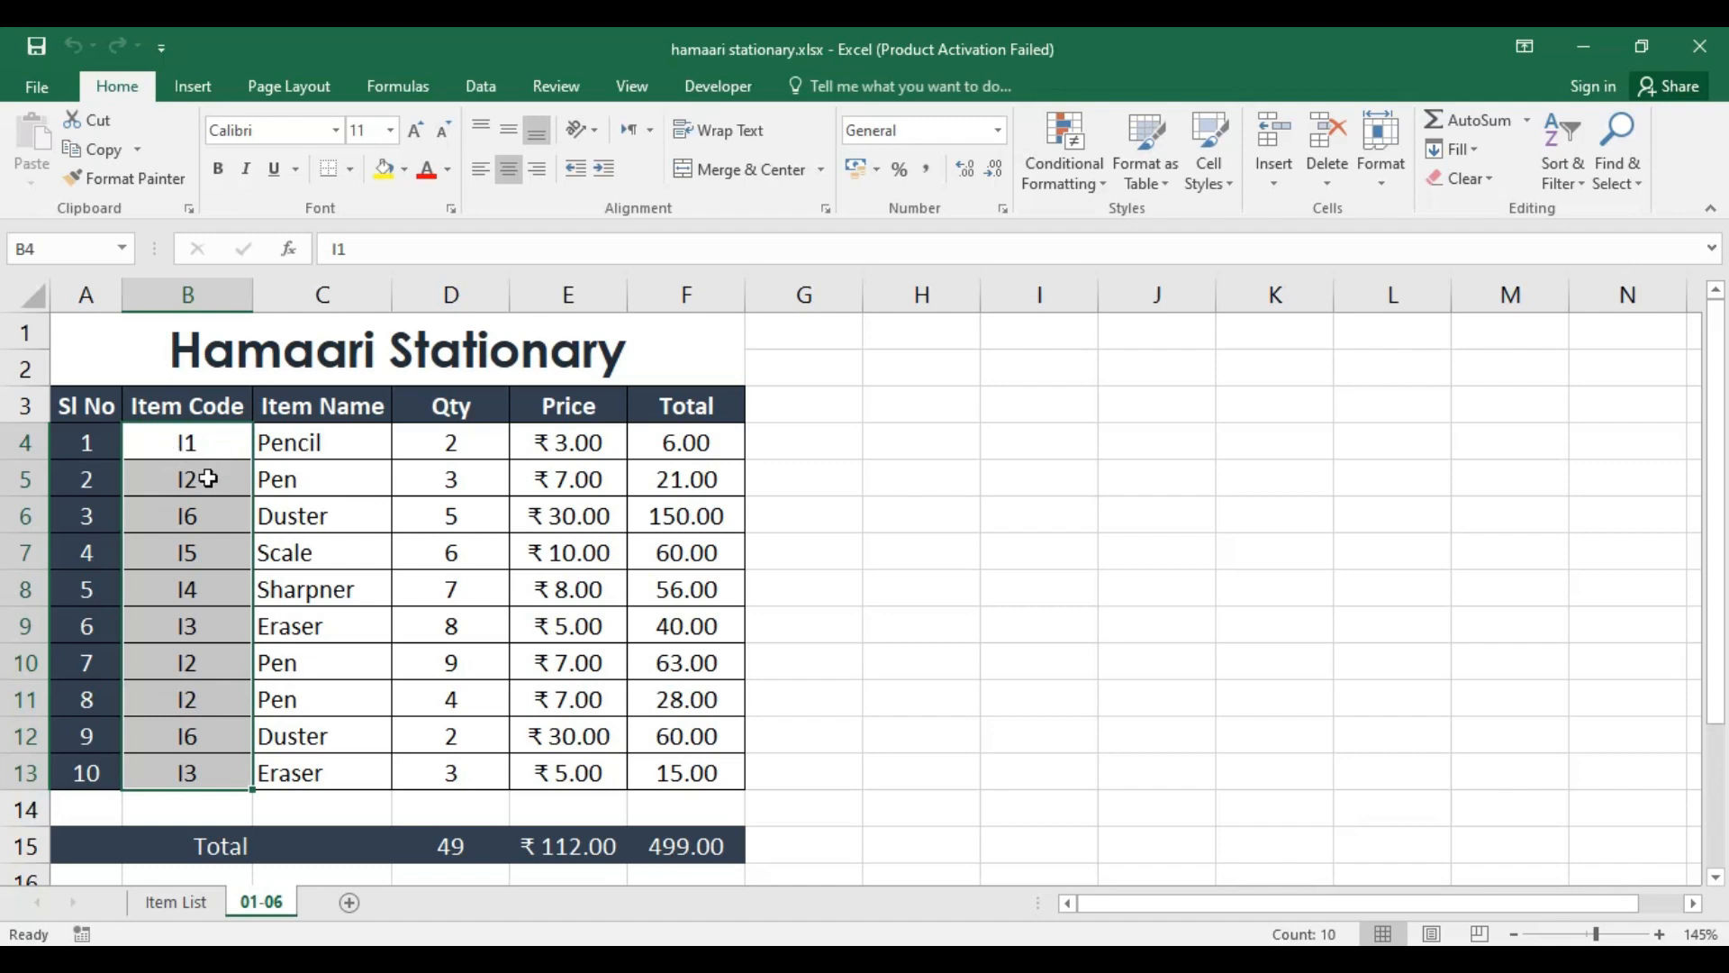
{"action": "key", "text": "Delete"}
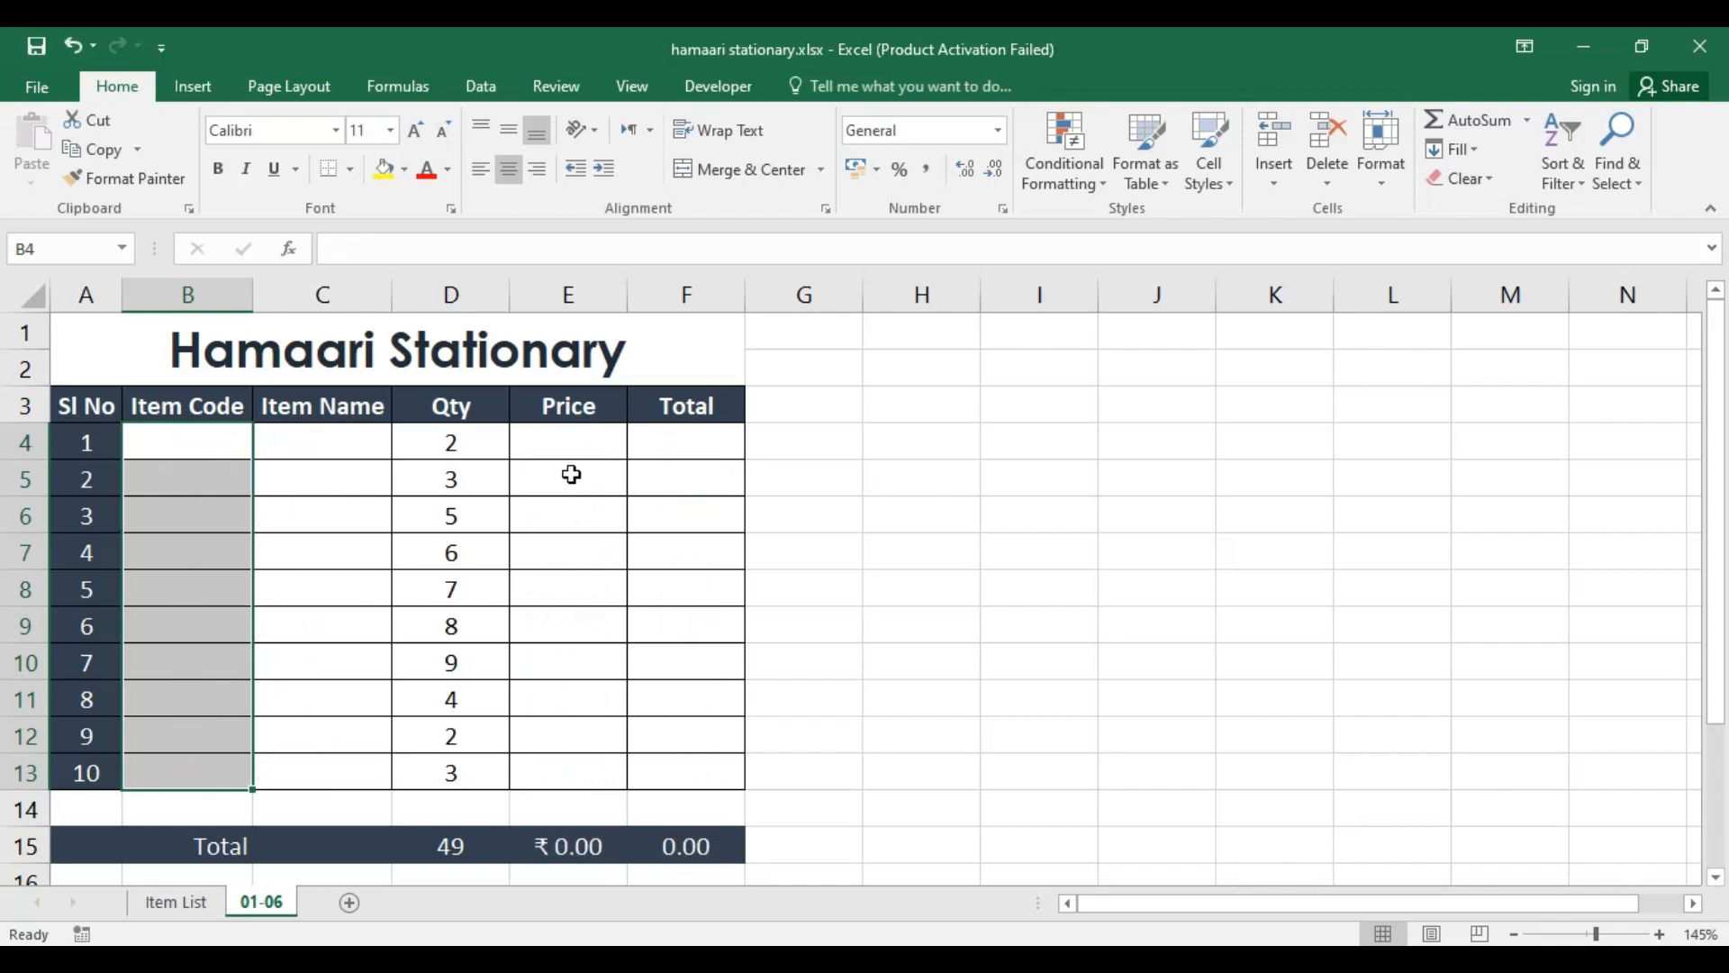
Step: Examine the formulas in the Item Name, Price and Total cells of row 4 alongside the empty Item Code cell
{"action": "left_click", "coordinate": [669, 444]}
{"action": "left_click", "coordinate": [240, 448]}
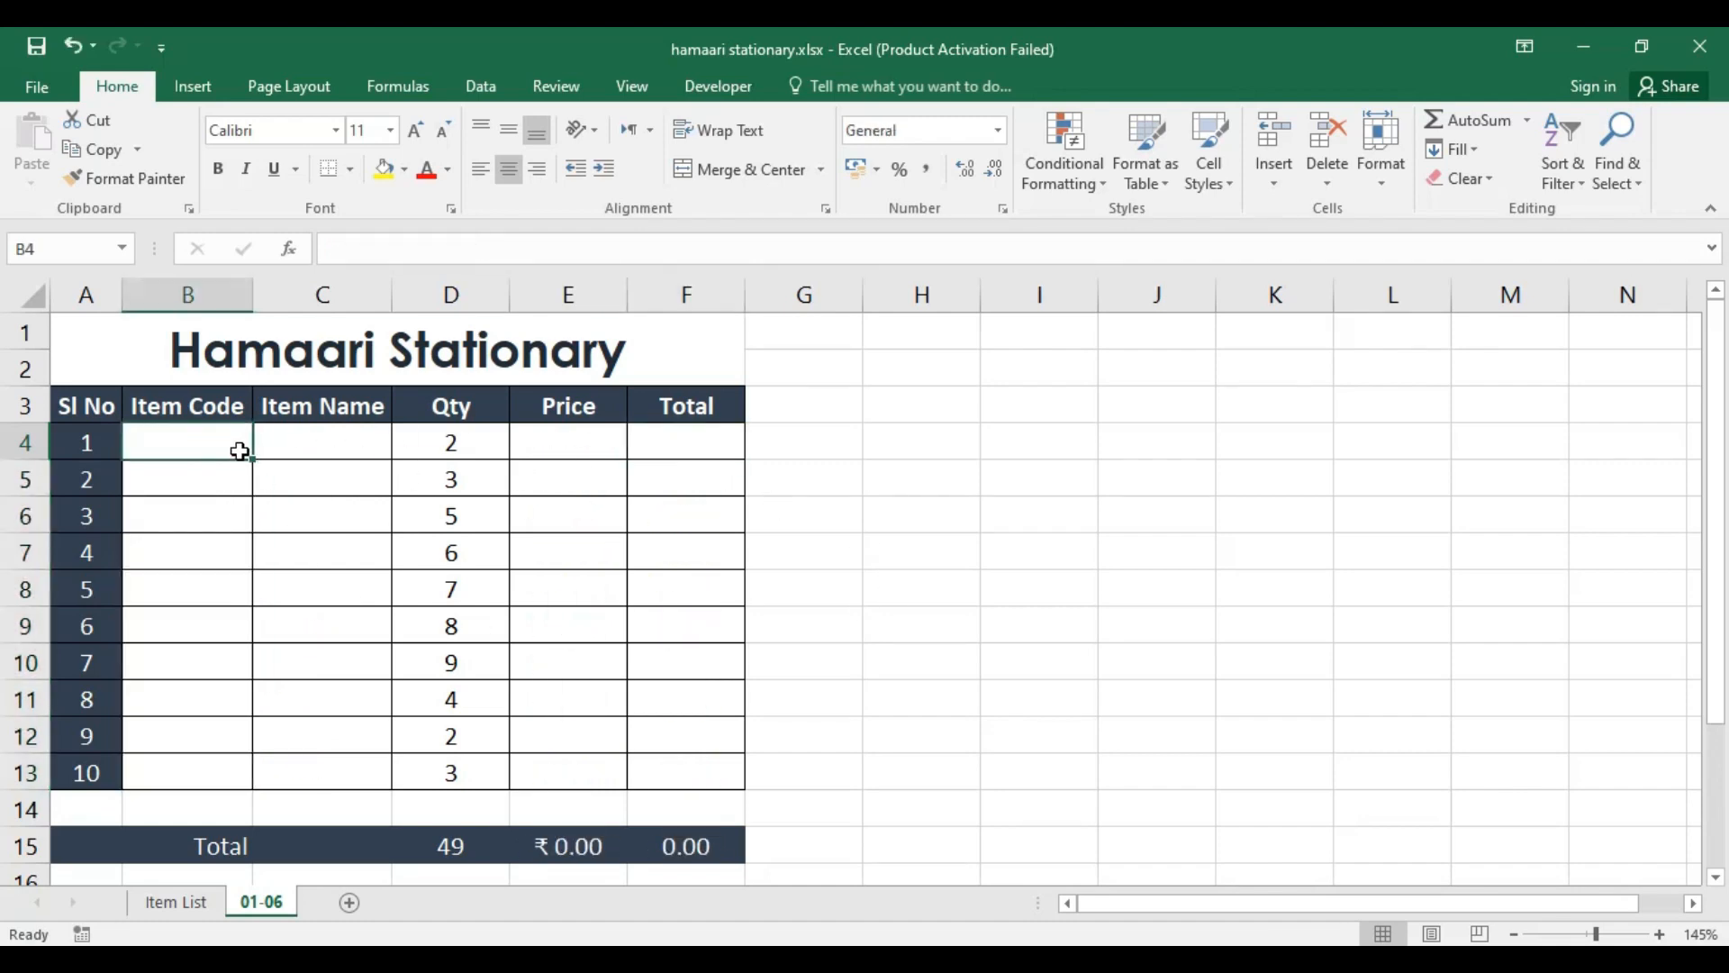
{"action": "left_click", "coordinate": [333, 447]}
{"action": "left_click", "coordinate": [577, 448]}
{"action": "left_click", "coordinate": [642, 448]}
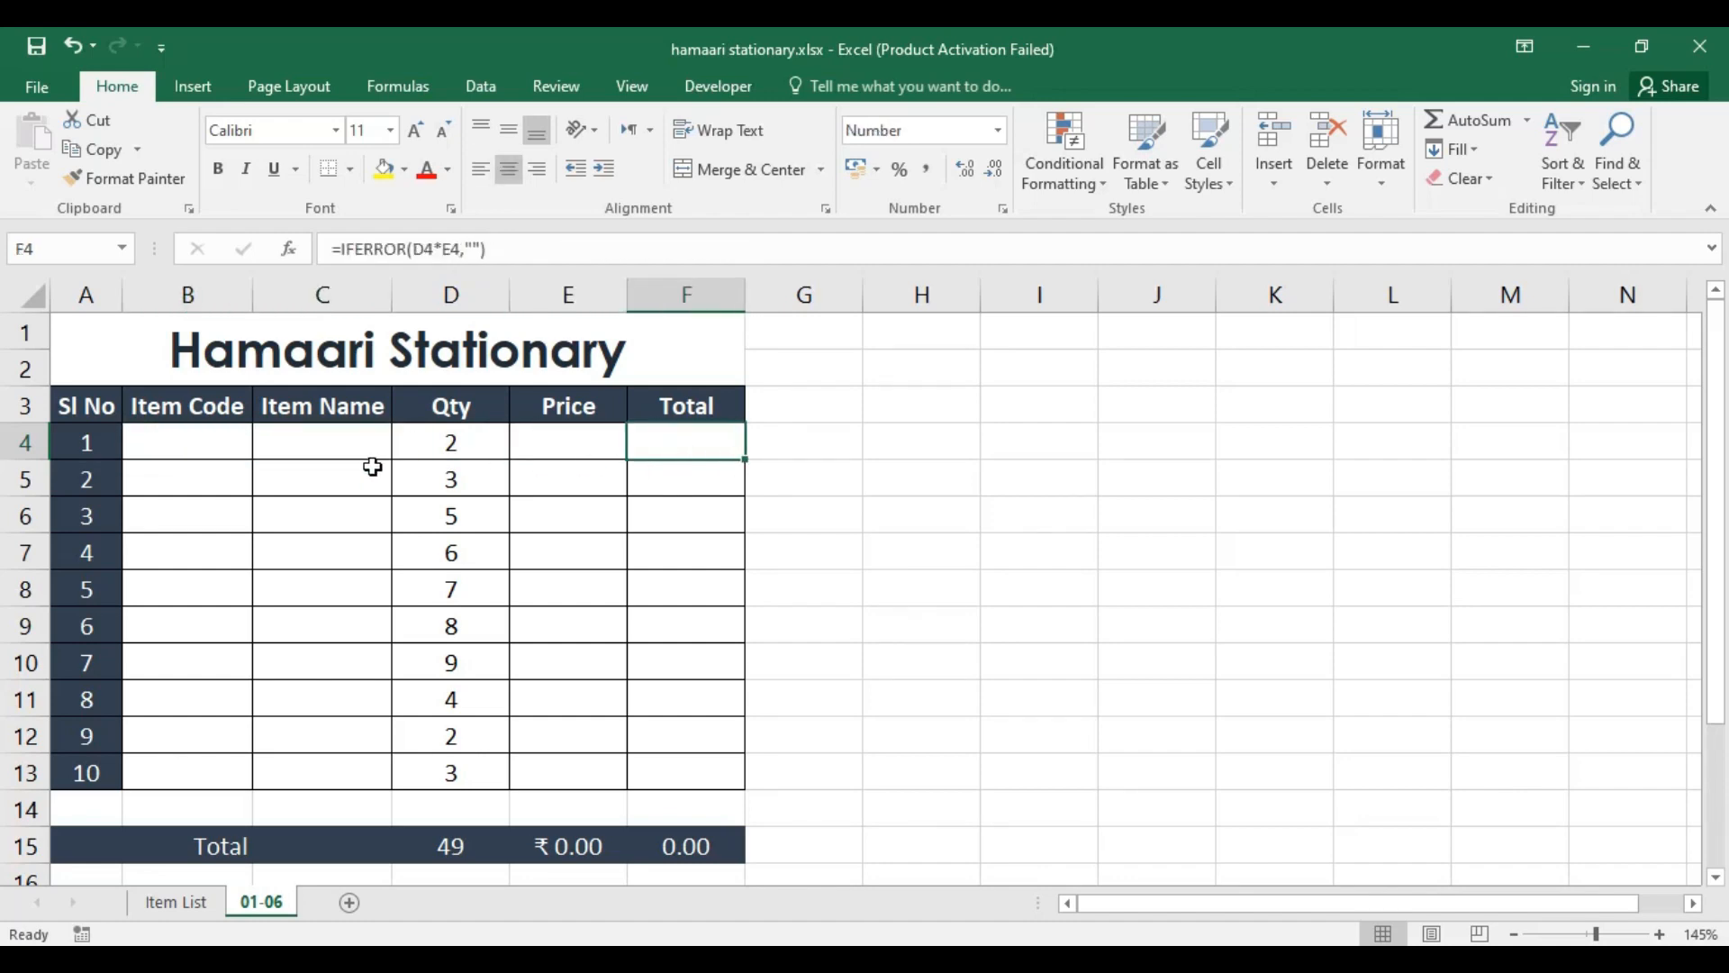
{"action": "left_click", "coordinate": [213, 453]}
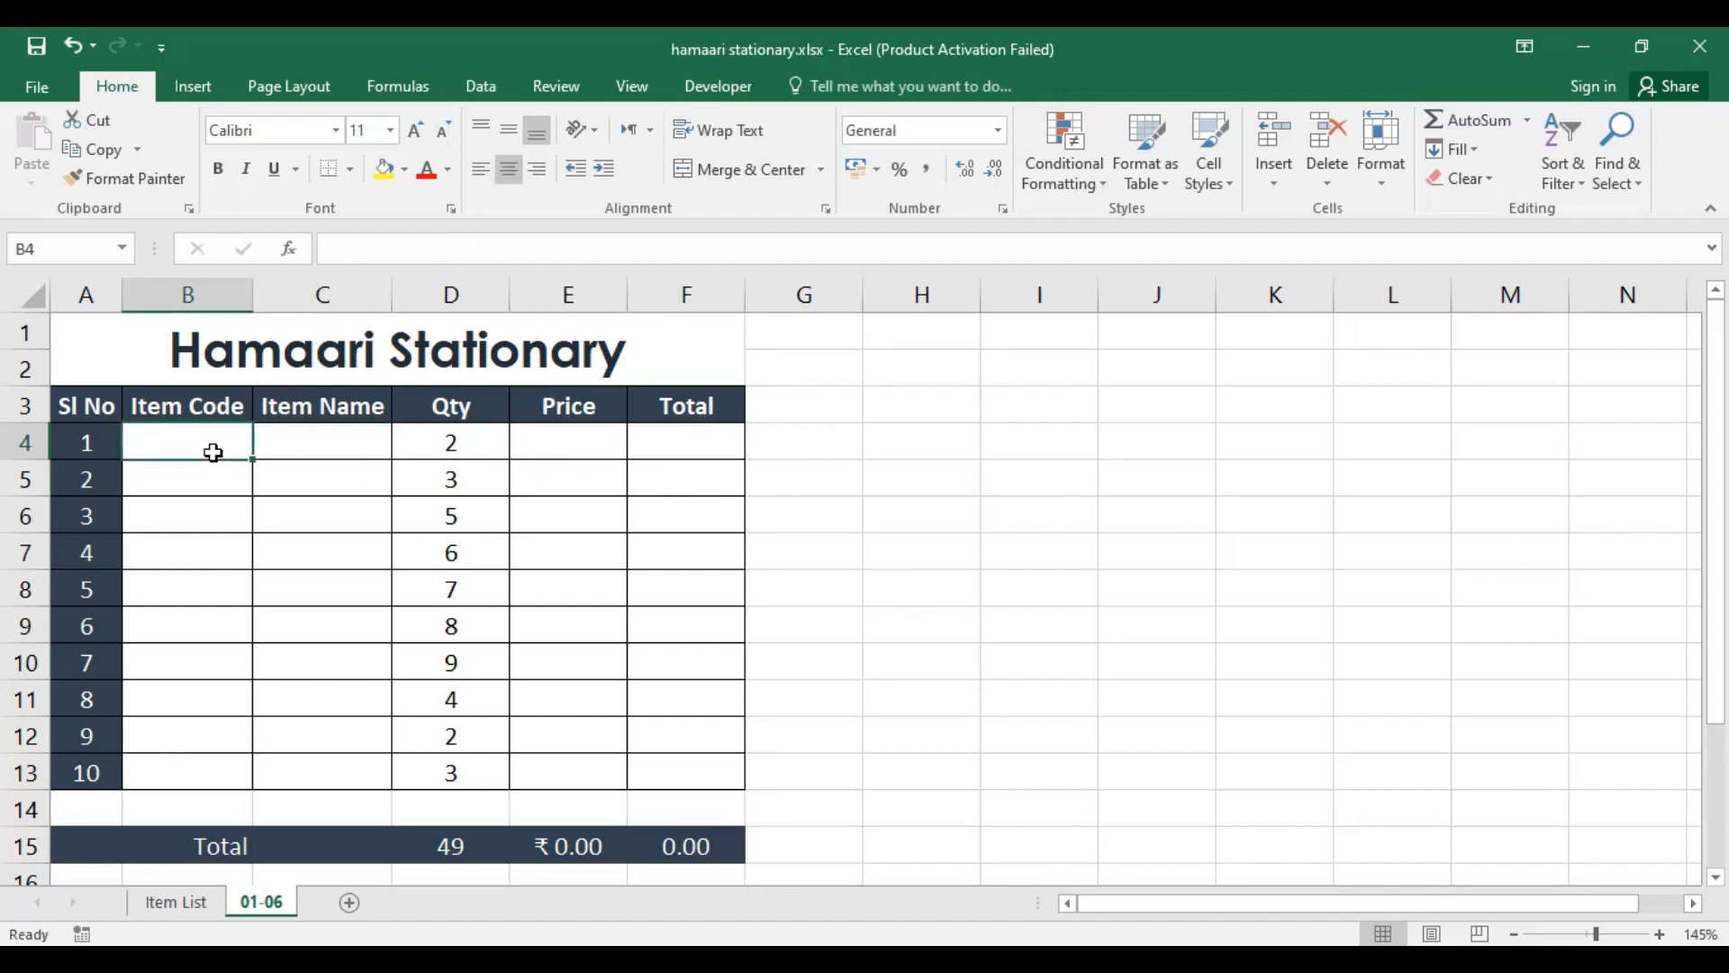
{"action": "left_click", "coordinate": [299, 441]}
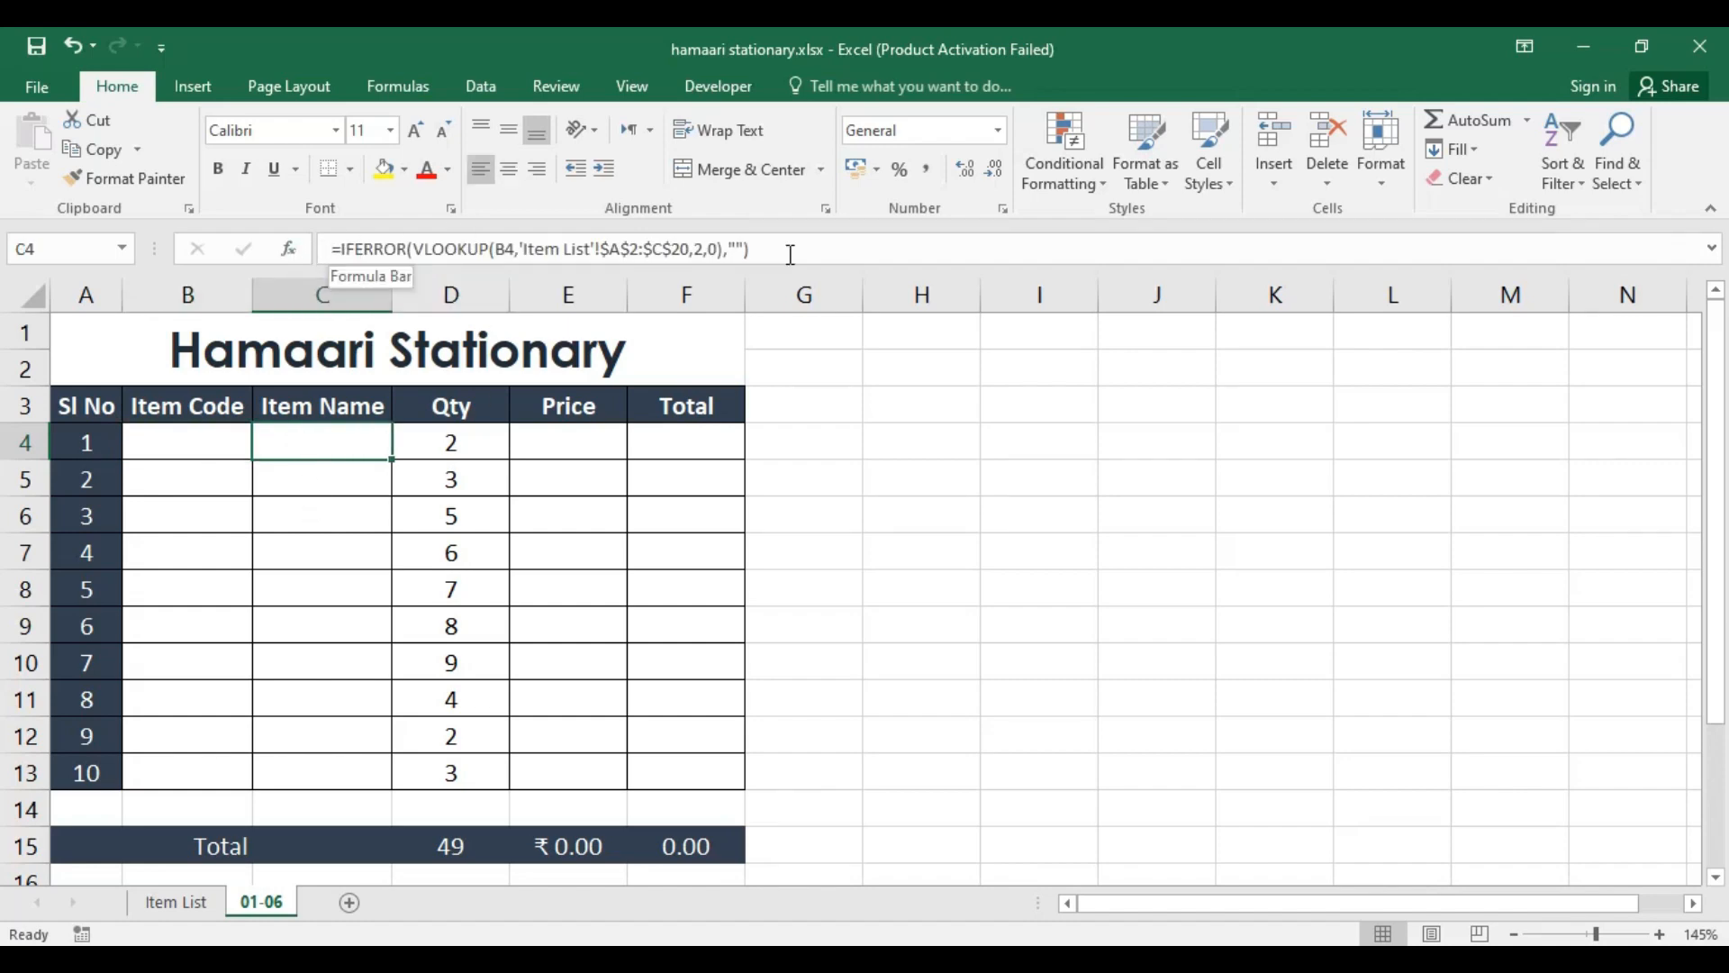
{"action": "left_click", "coordinate": [569, 445]}
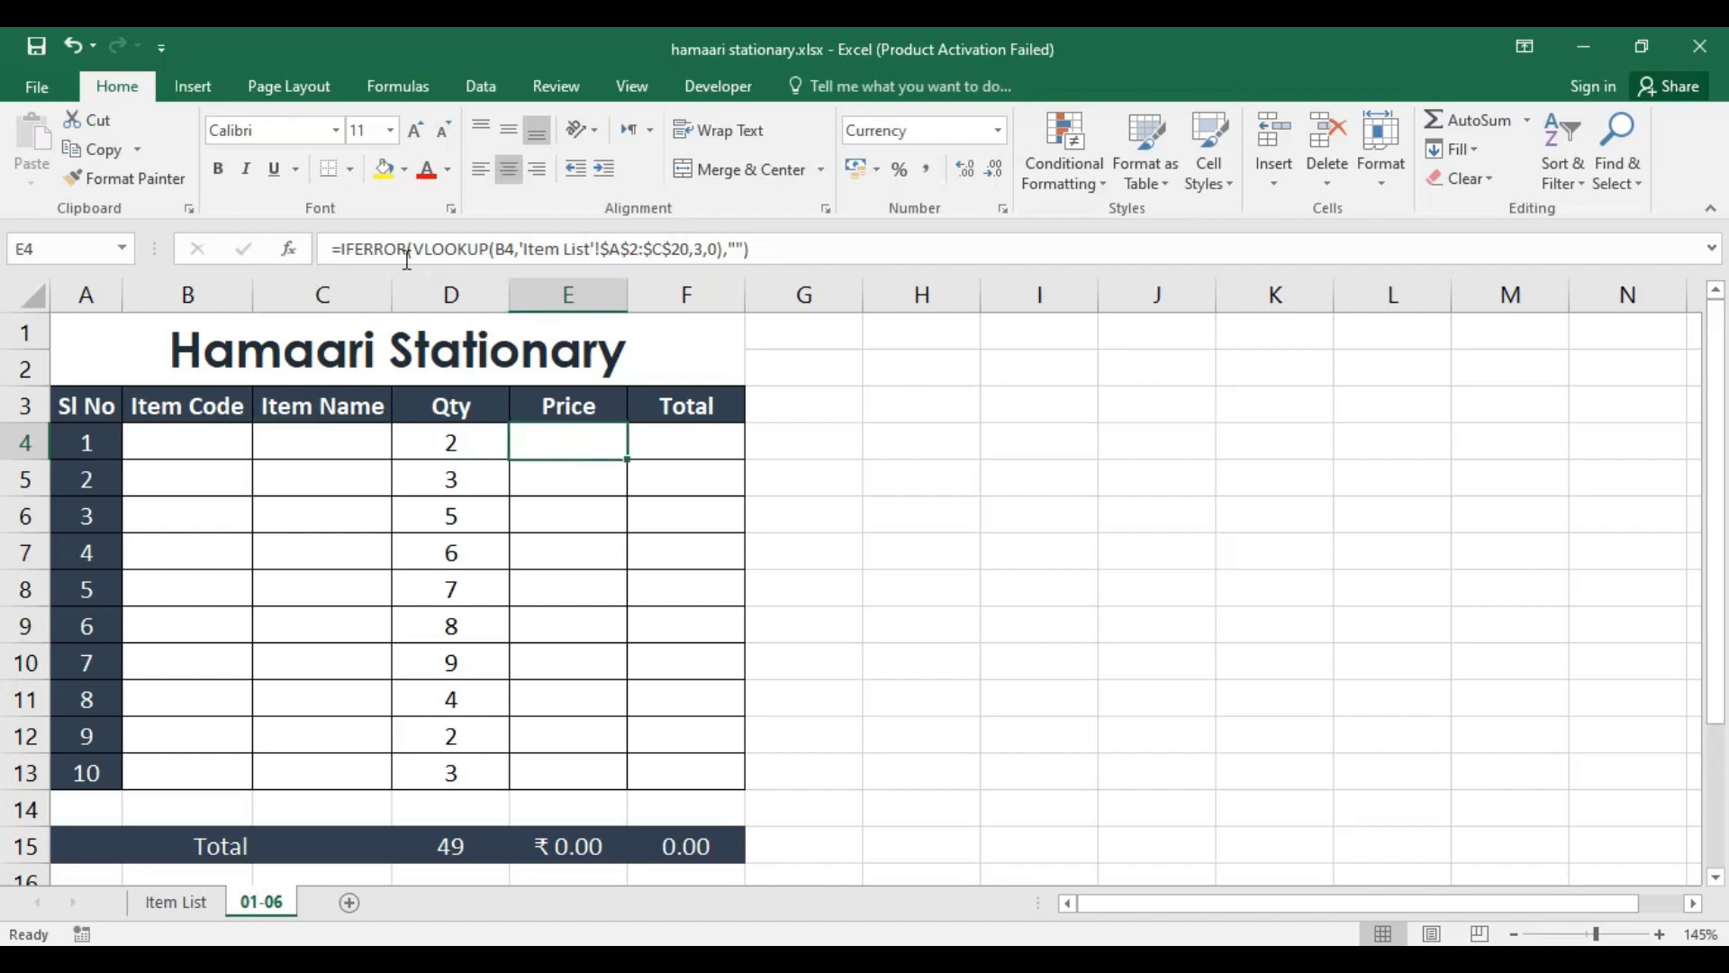
{"action": "left_click", "coordinate": [691, 442]}
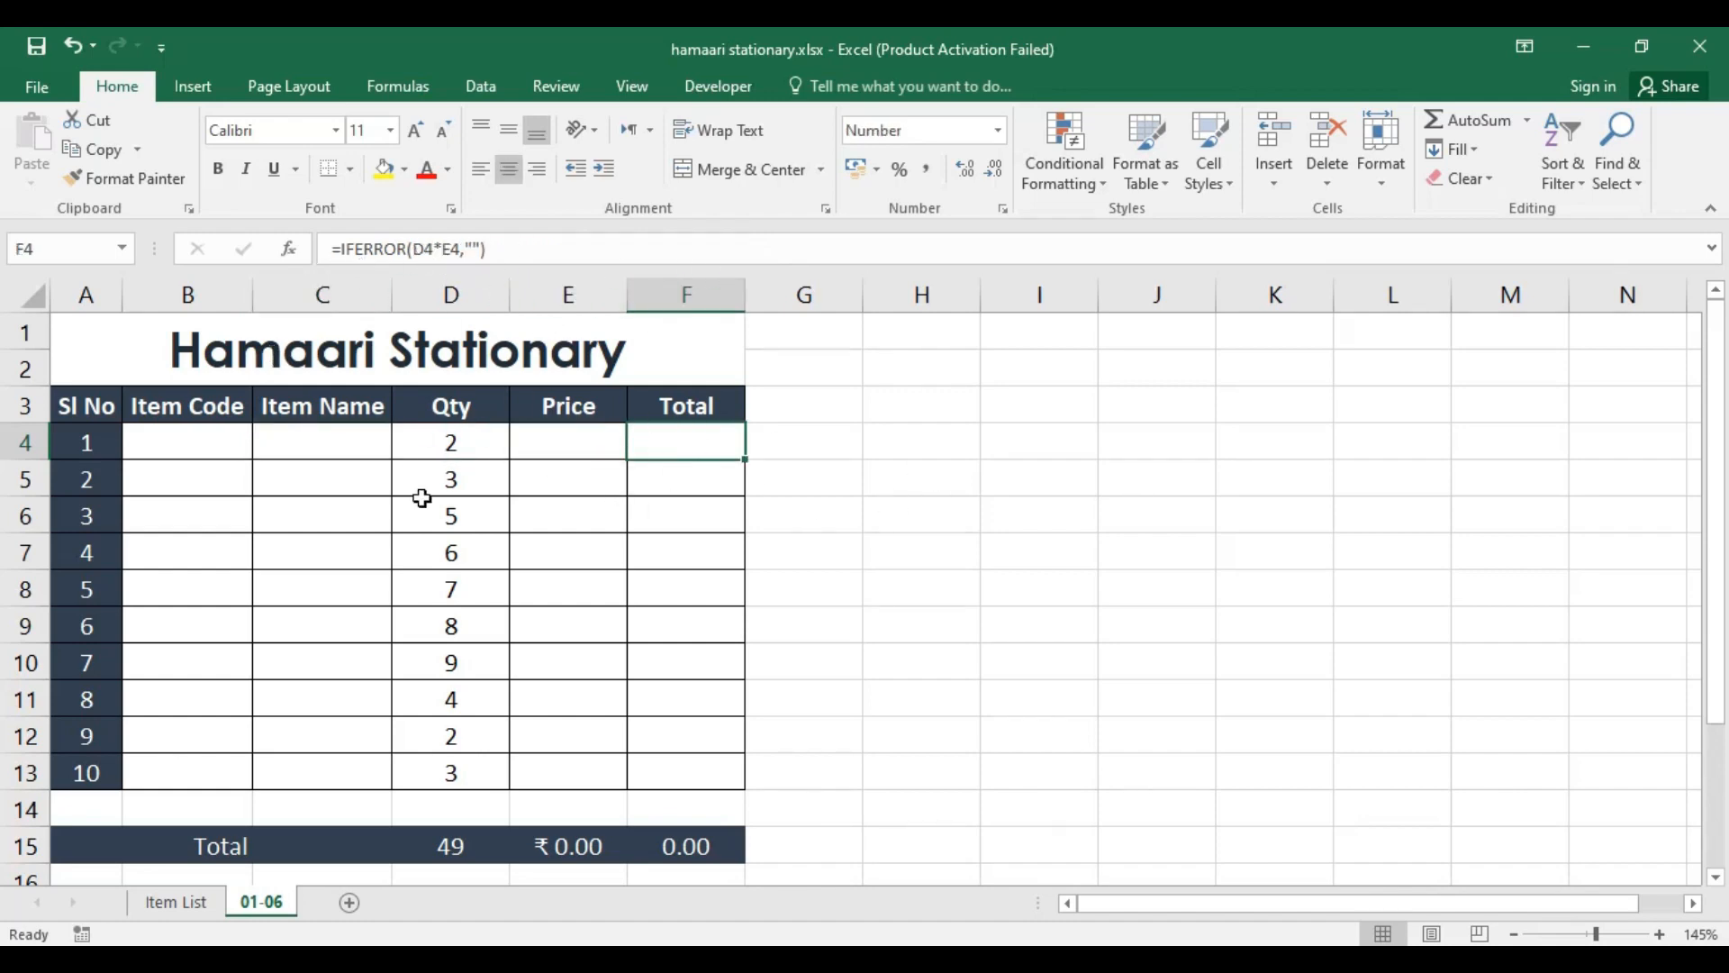
Step: Clear all quantities in D4:D13 of the Qty column
{"action": "left_click", "coordinate": [456, 442]}
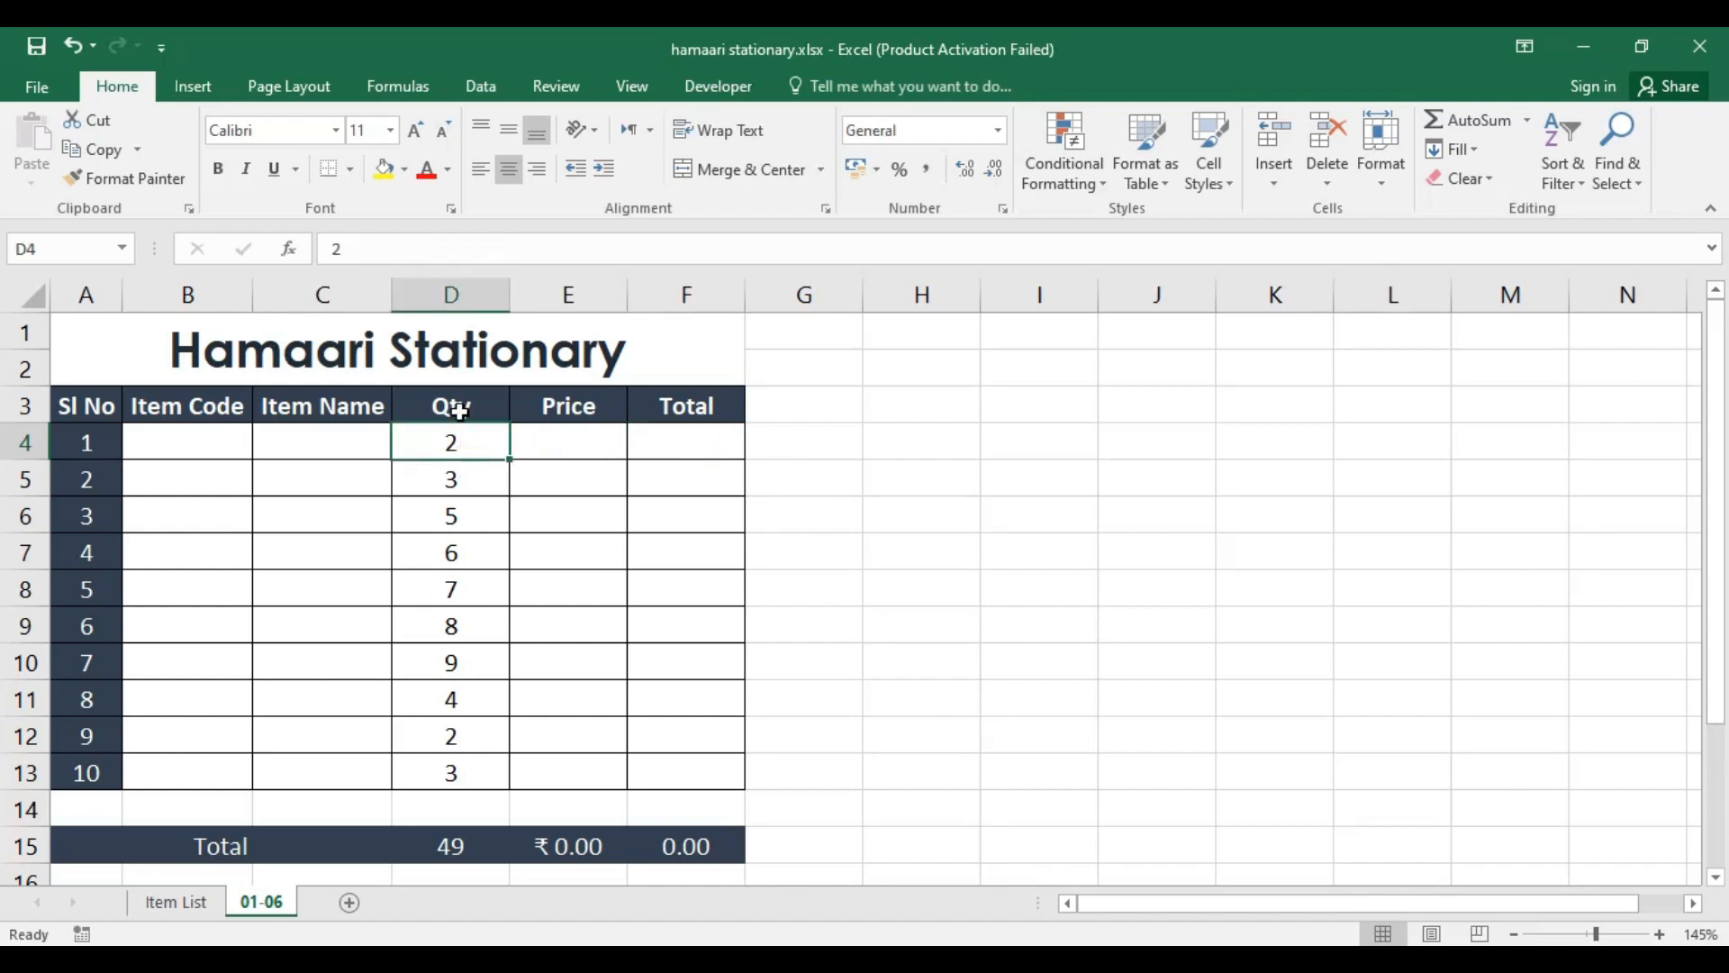
{"action": "left_click_drag", "start_coordinate": [474, 441], "coordinate": [484, 764]}
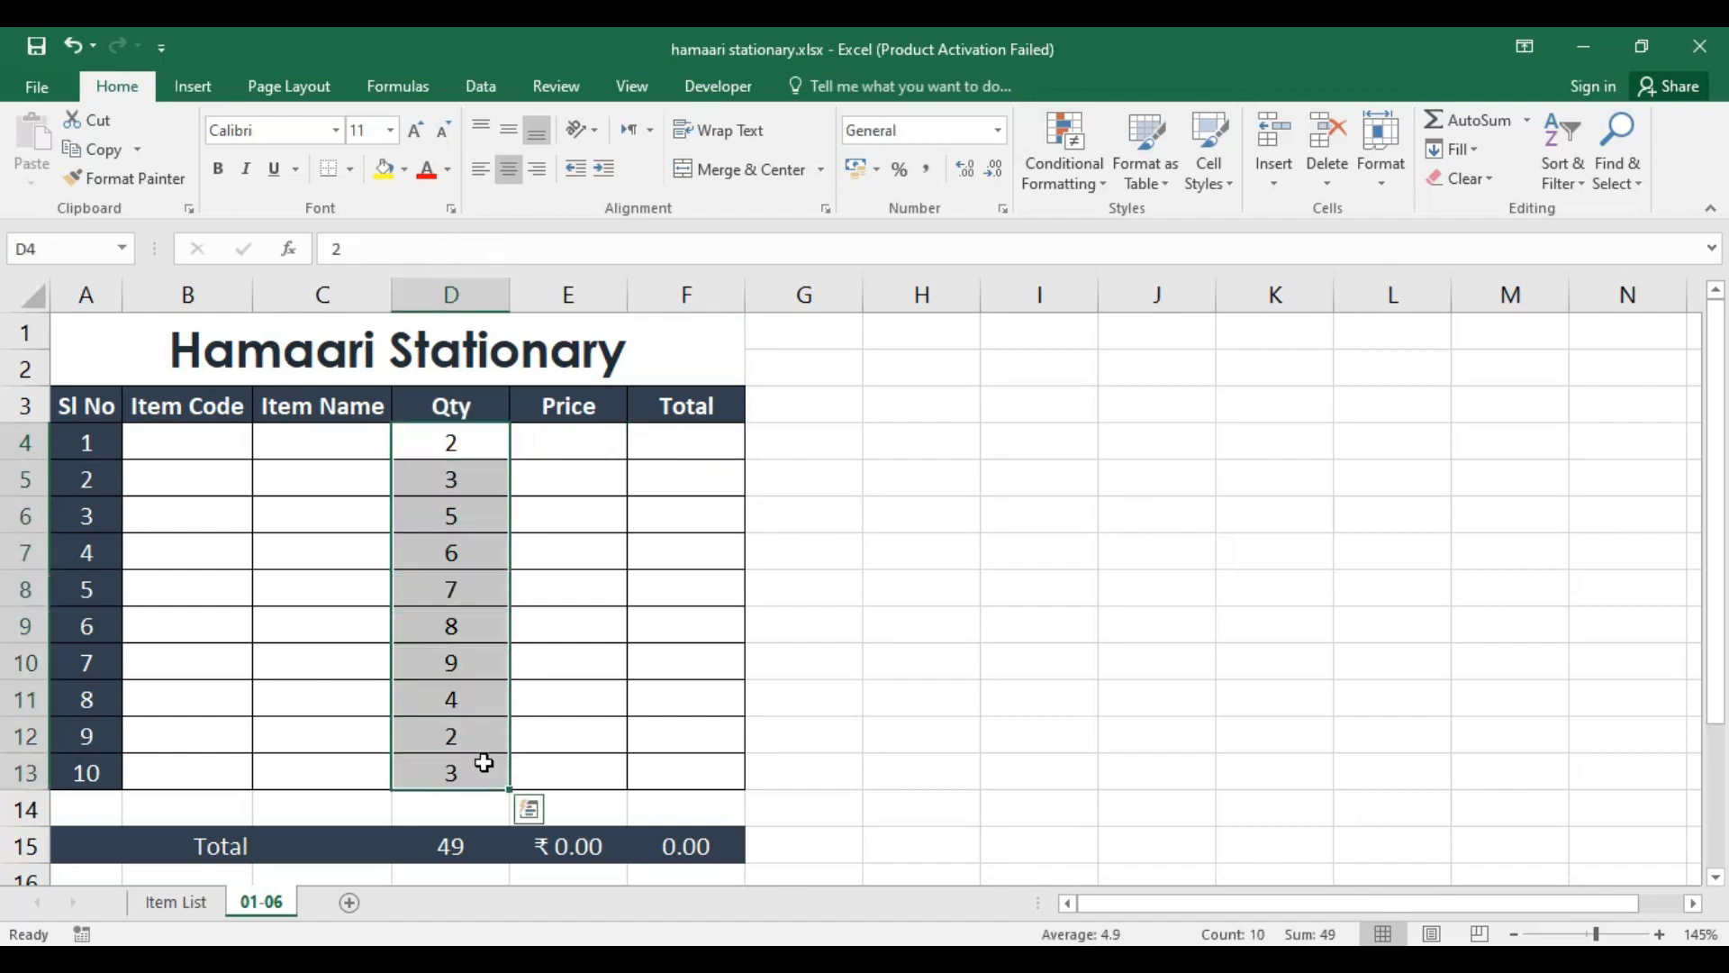
{"action": "key", "text": "Delete"}
{"action": "left_click", "coordinate": [577, 435]}
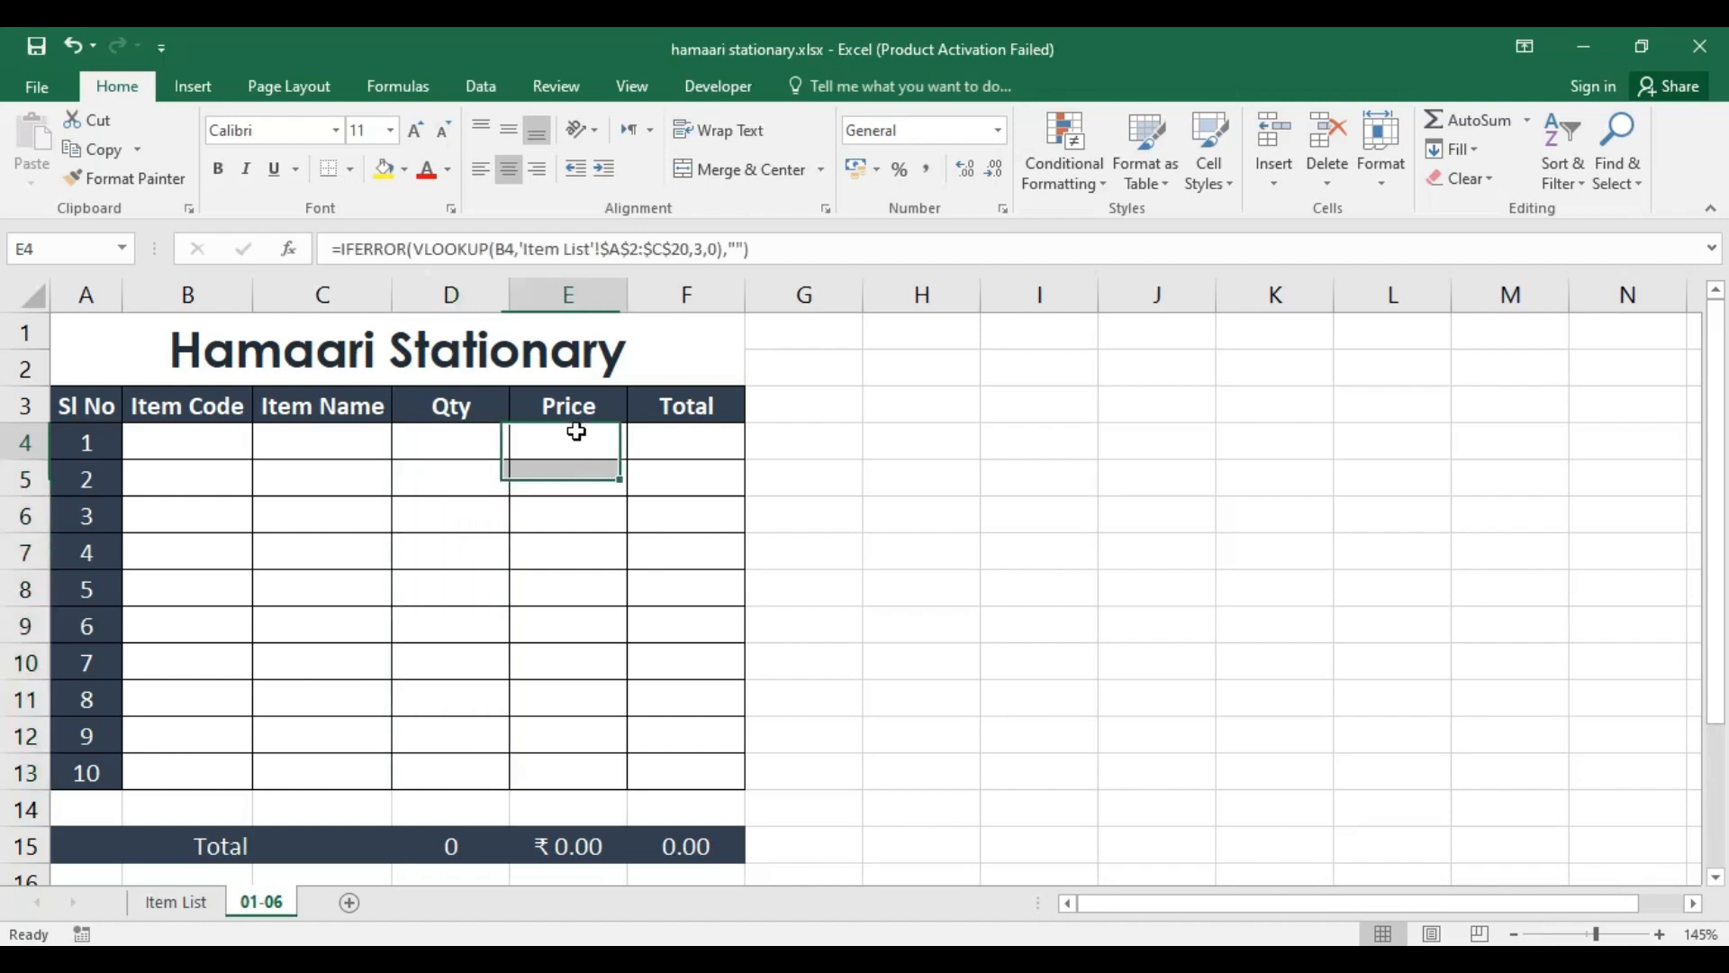
Step: Enter item code I1 in B4 and check the item name cell beside it
{"action": "left_click", "coordinate": [215, 450]}
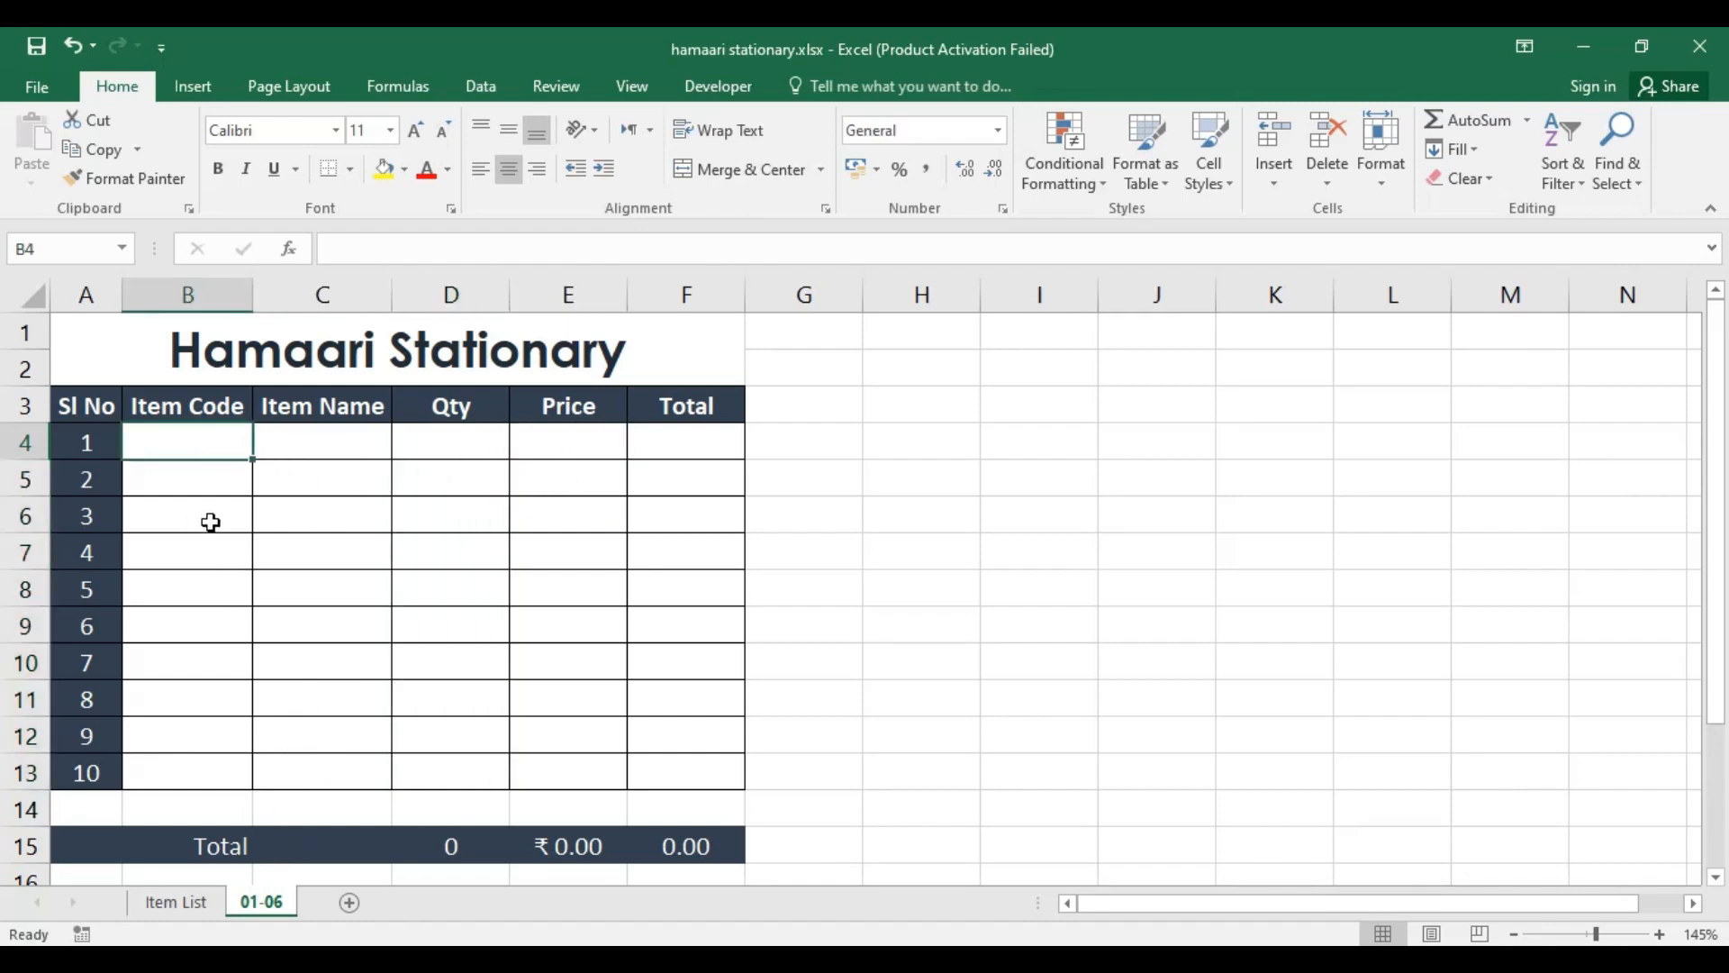
{"action": "type", "text": "I"}
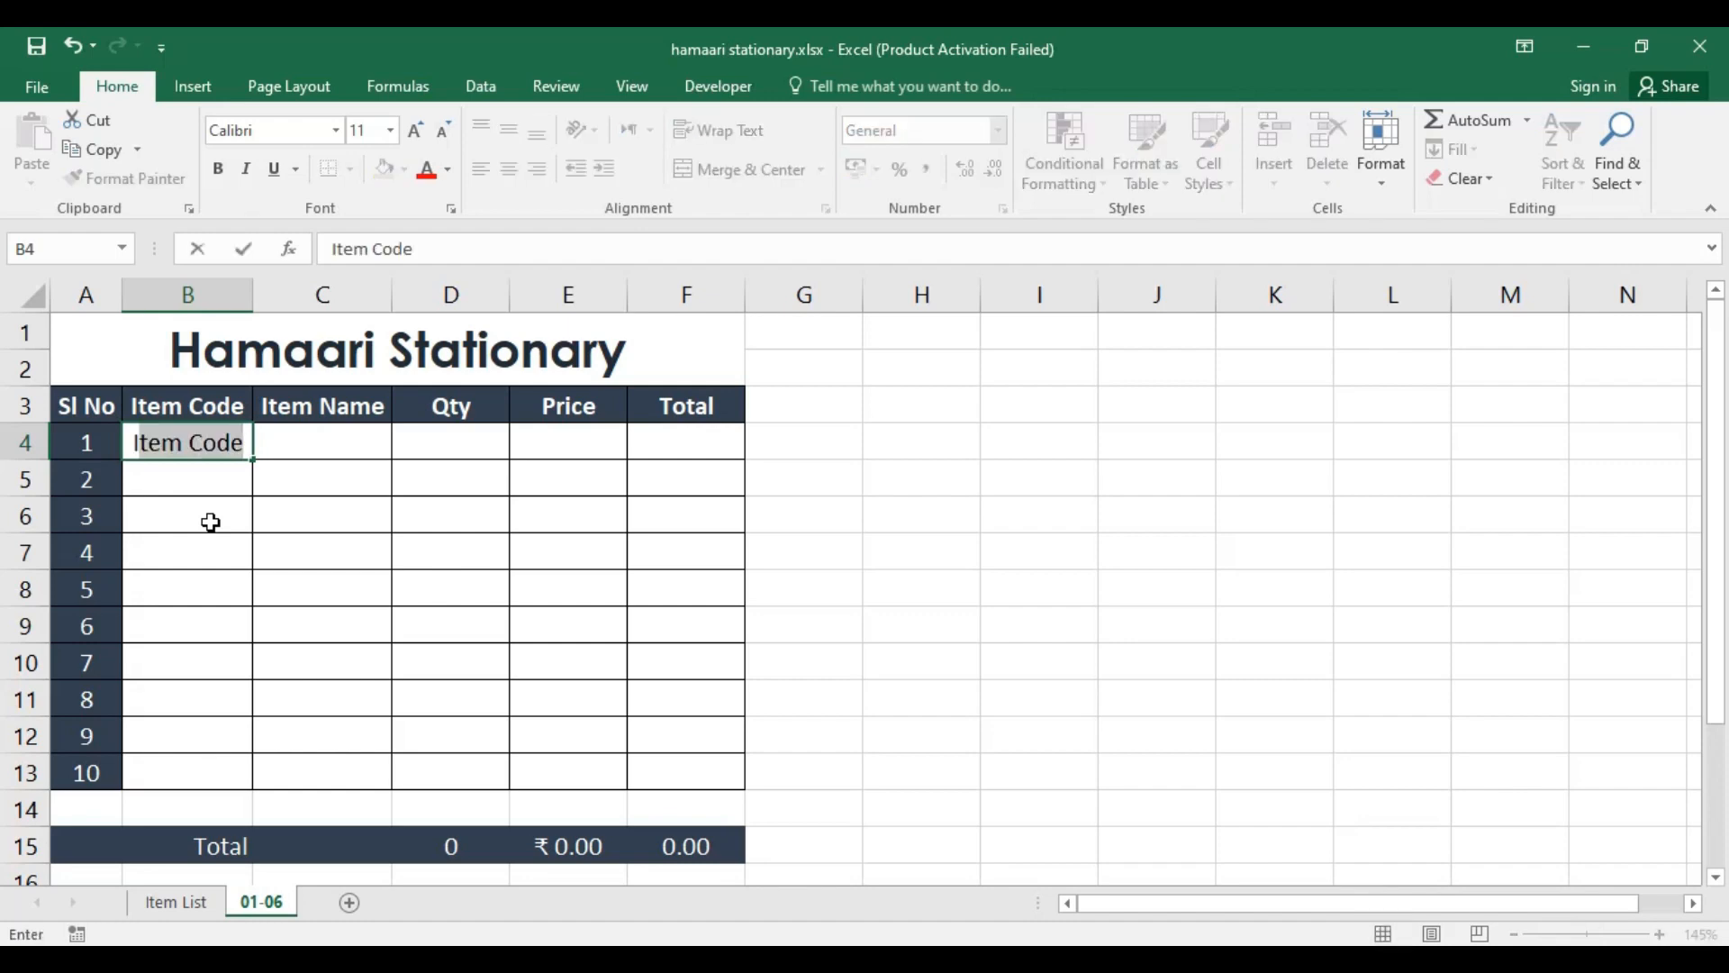
{"action": "type", "text": "1"}
{"action": "key", "text": "Return"}
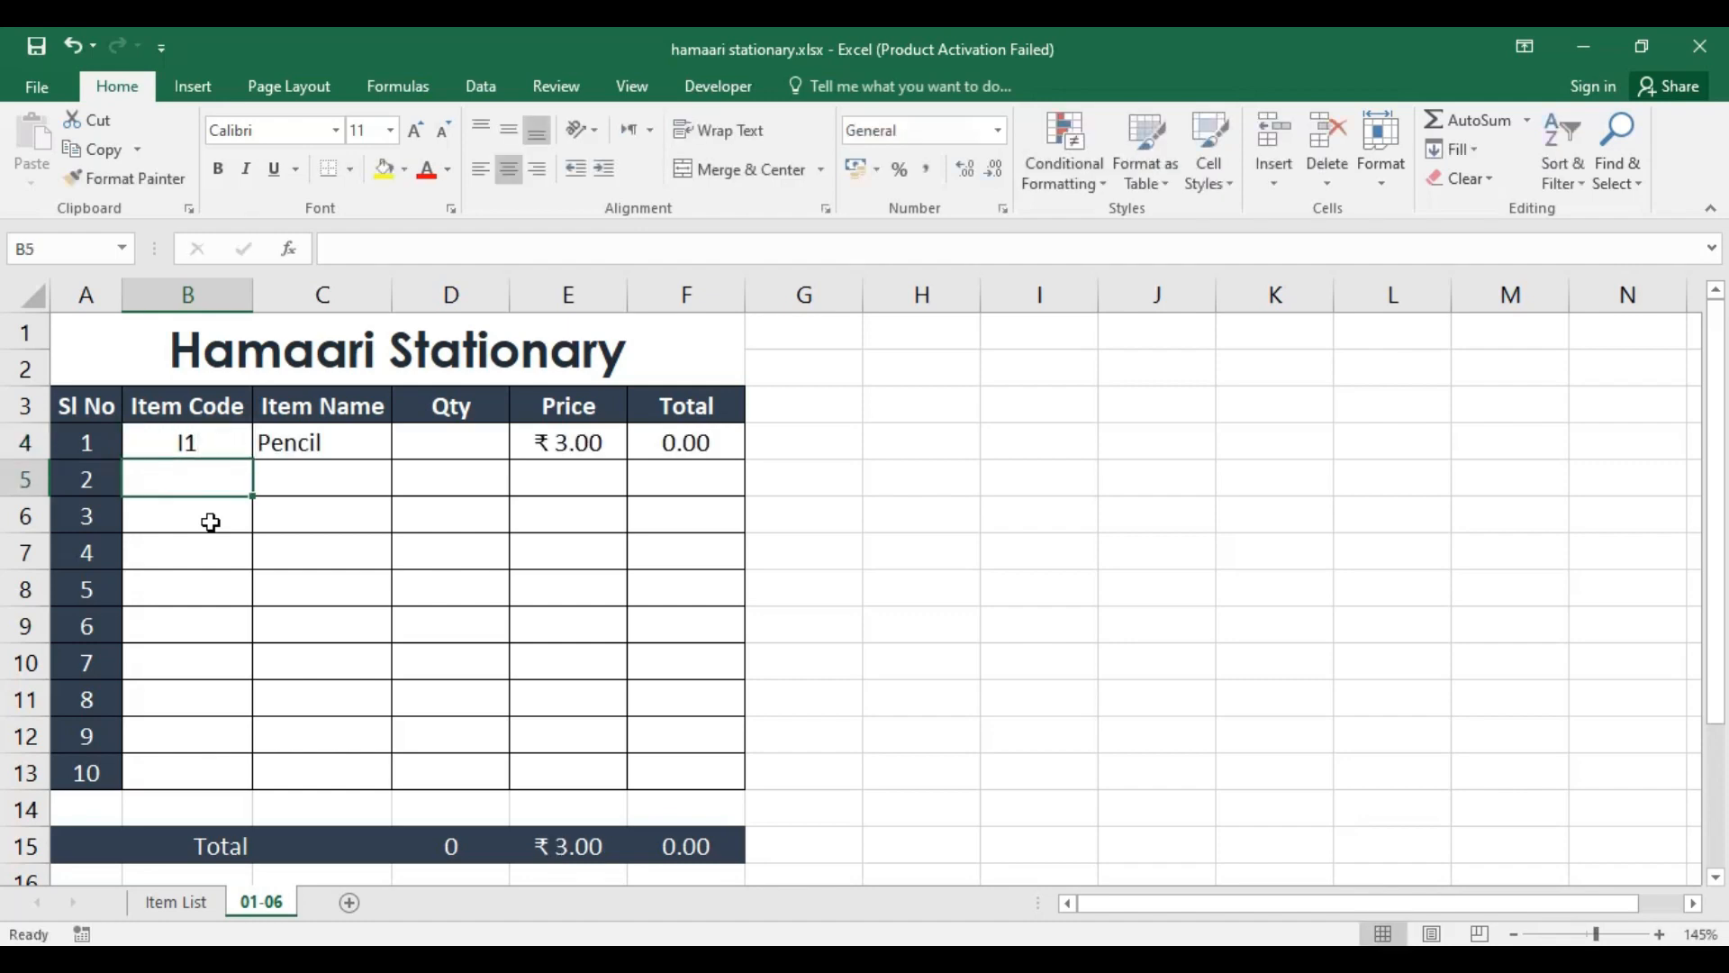
{"action": "left_click", "coordinate": [189, 441]}
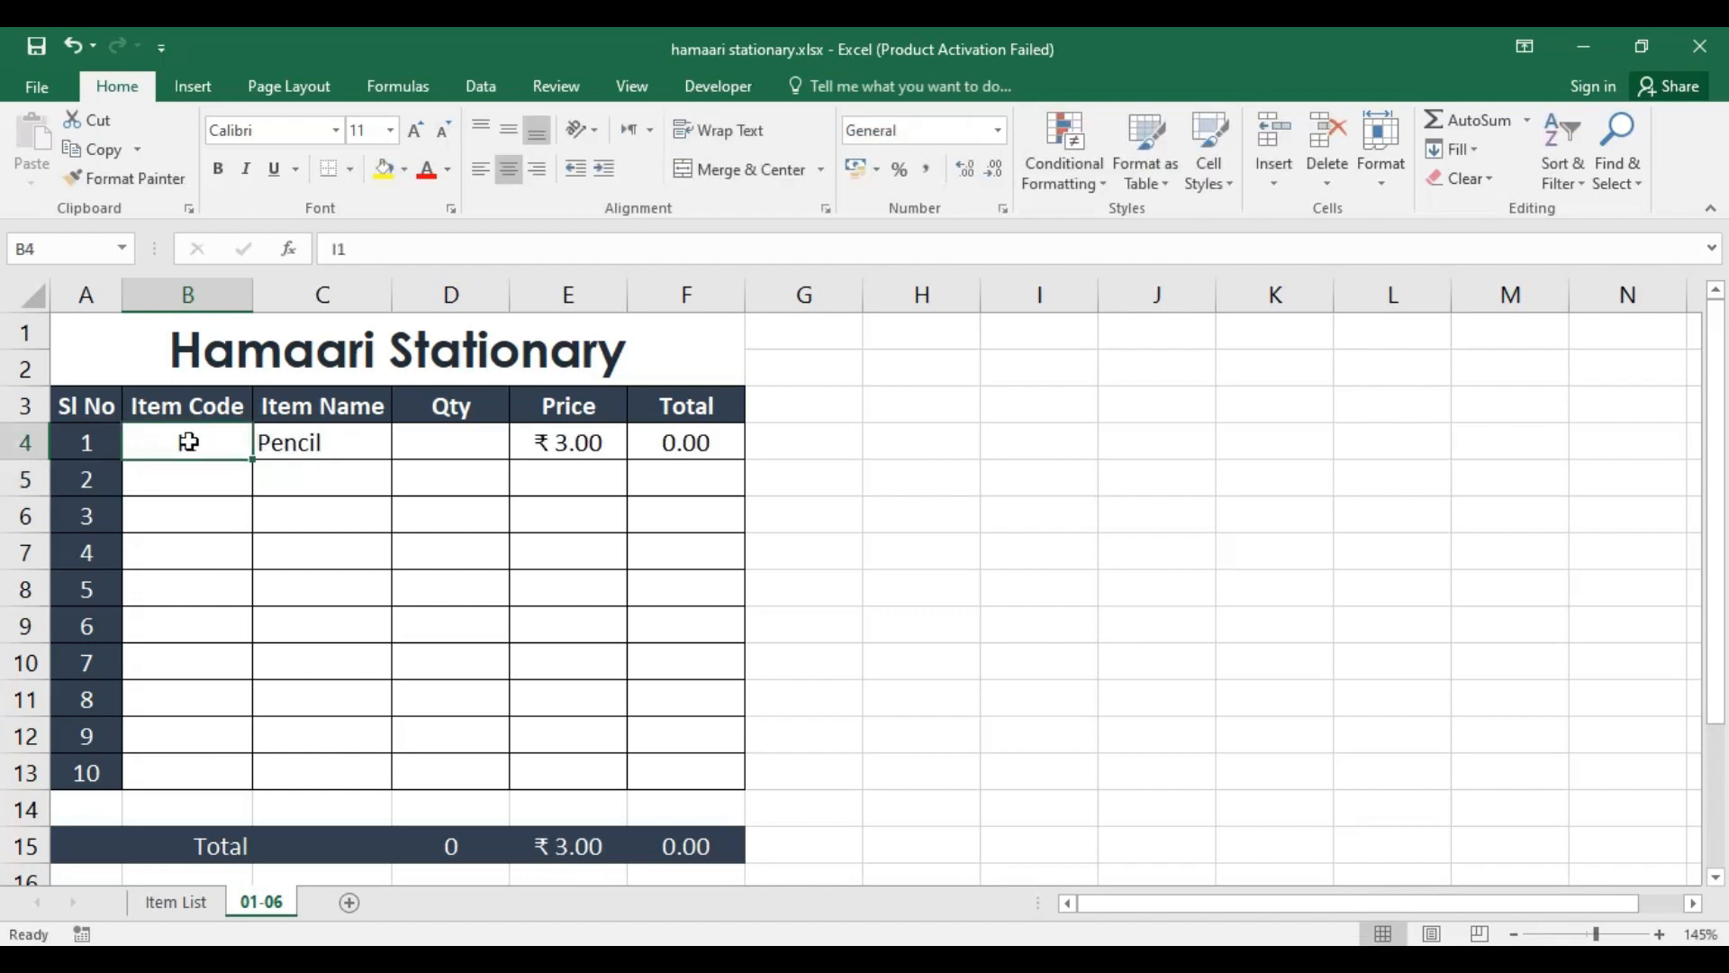
{"action": "left_click", "coordinate": [306, 448]}
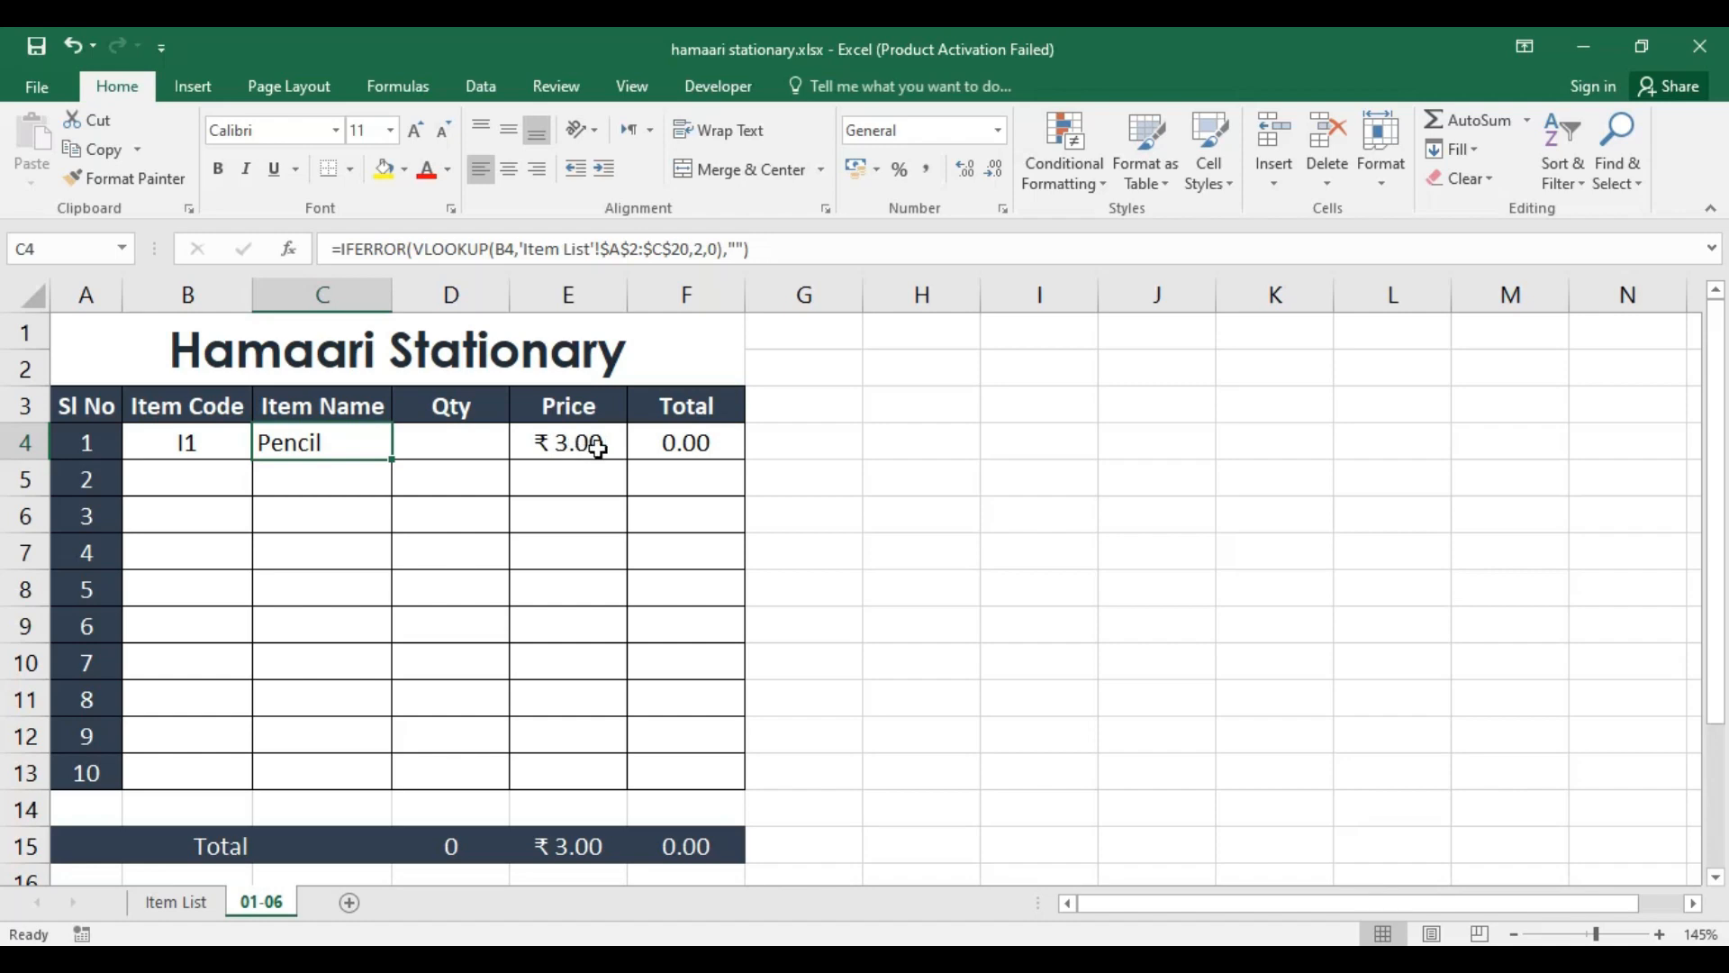
Step: Enter a quantity of 2 for the pencil in D4 and check its Total cell
{"action": "left_click", "coordinate": [471, 448]}
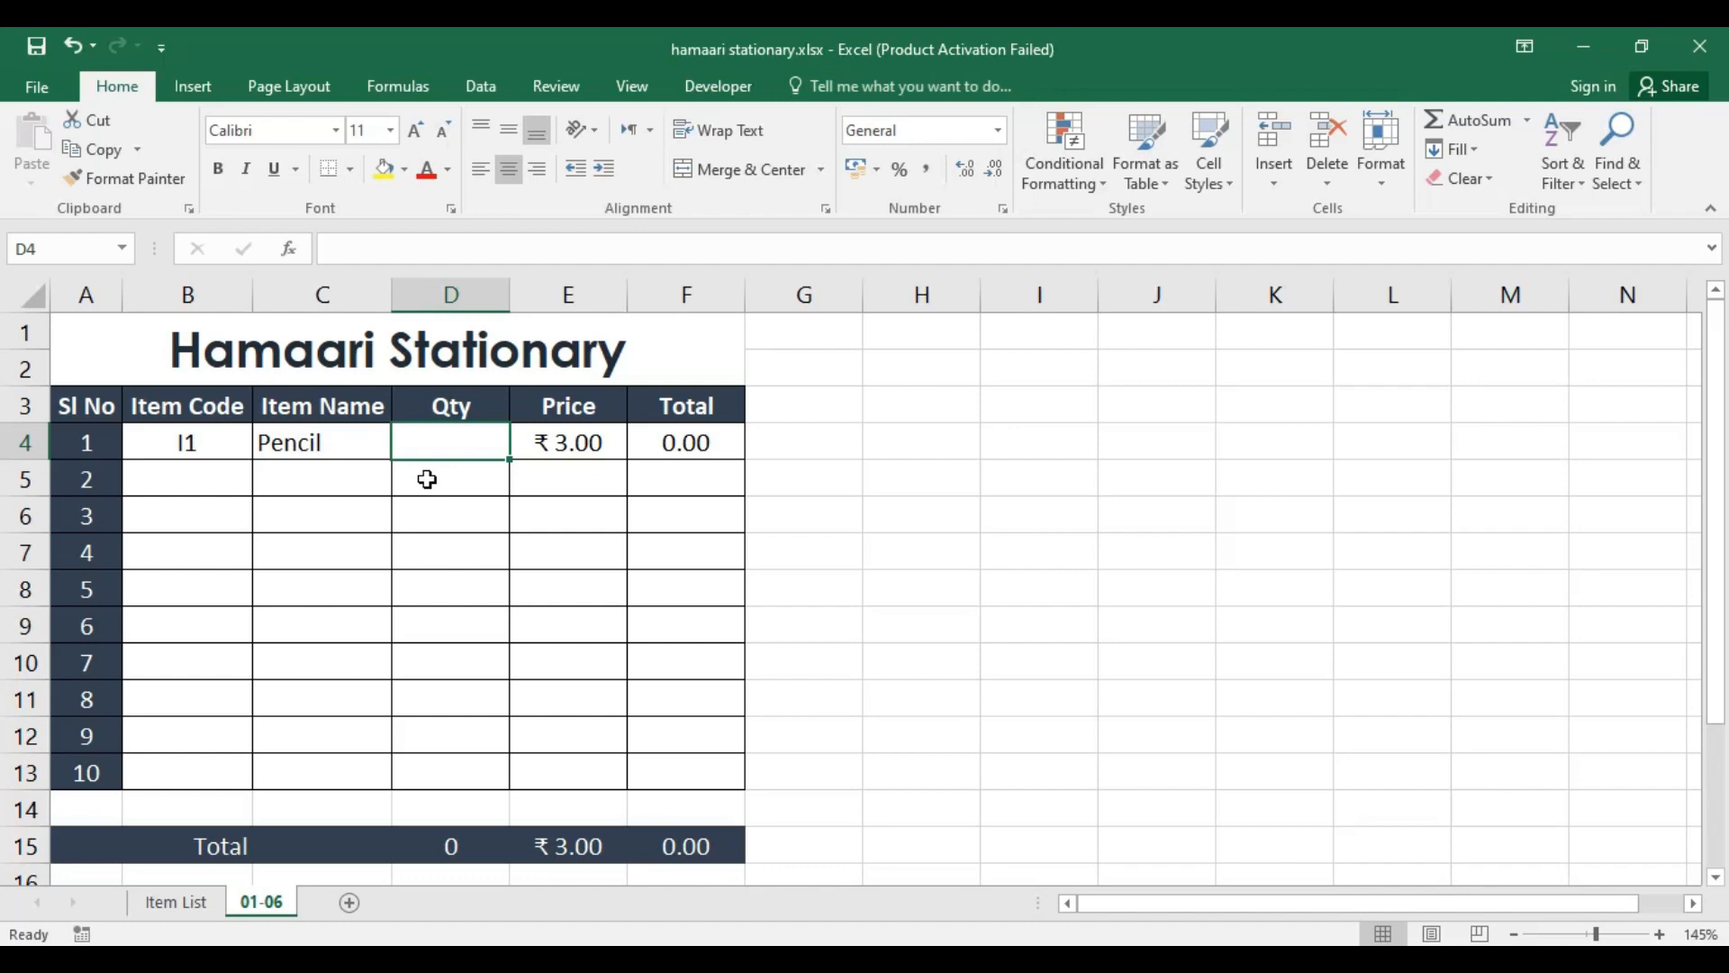
{"action": "type", "text": "2"}
{"action": "key", "text": "Return"}
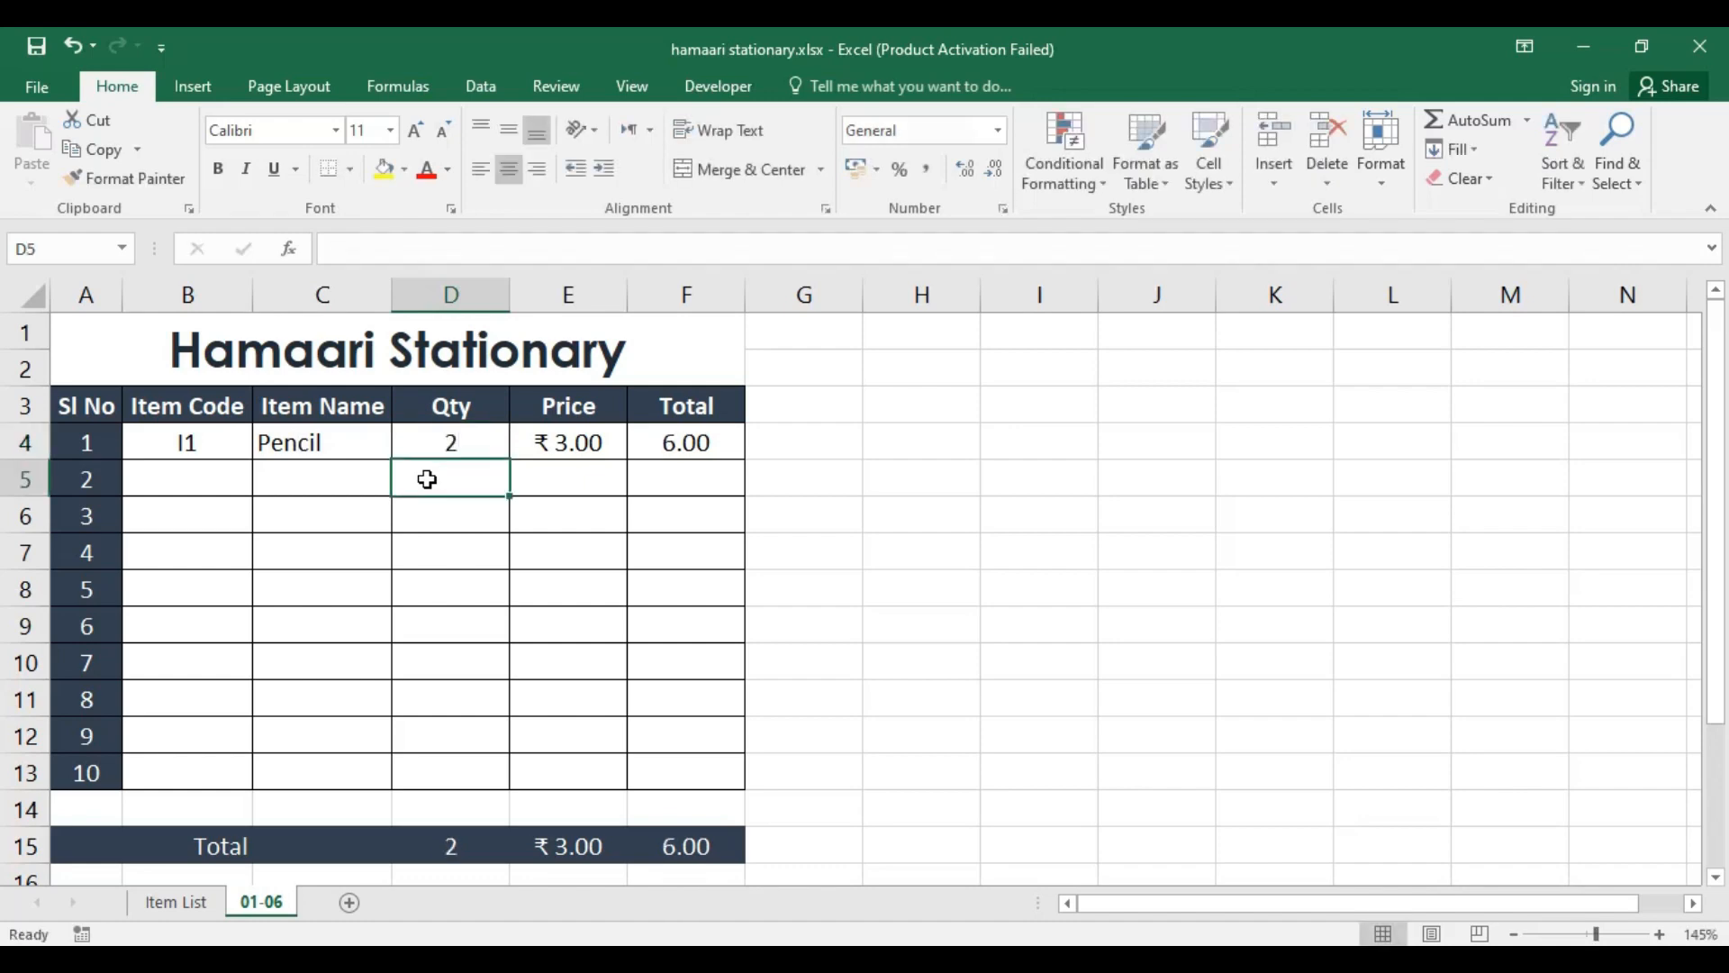
{"action": "left_click", "coordinate": [689, 445]}
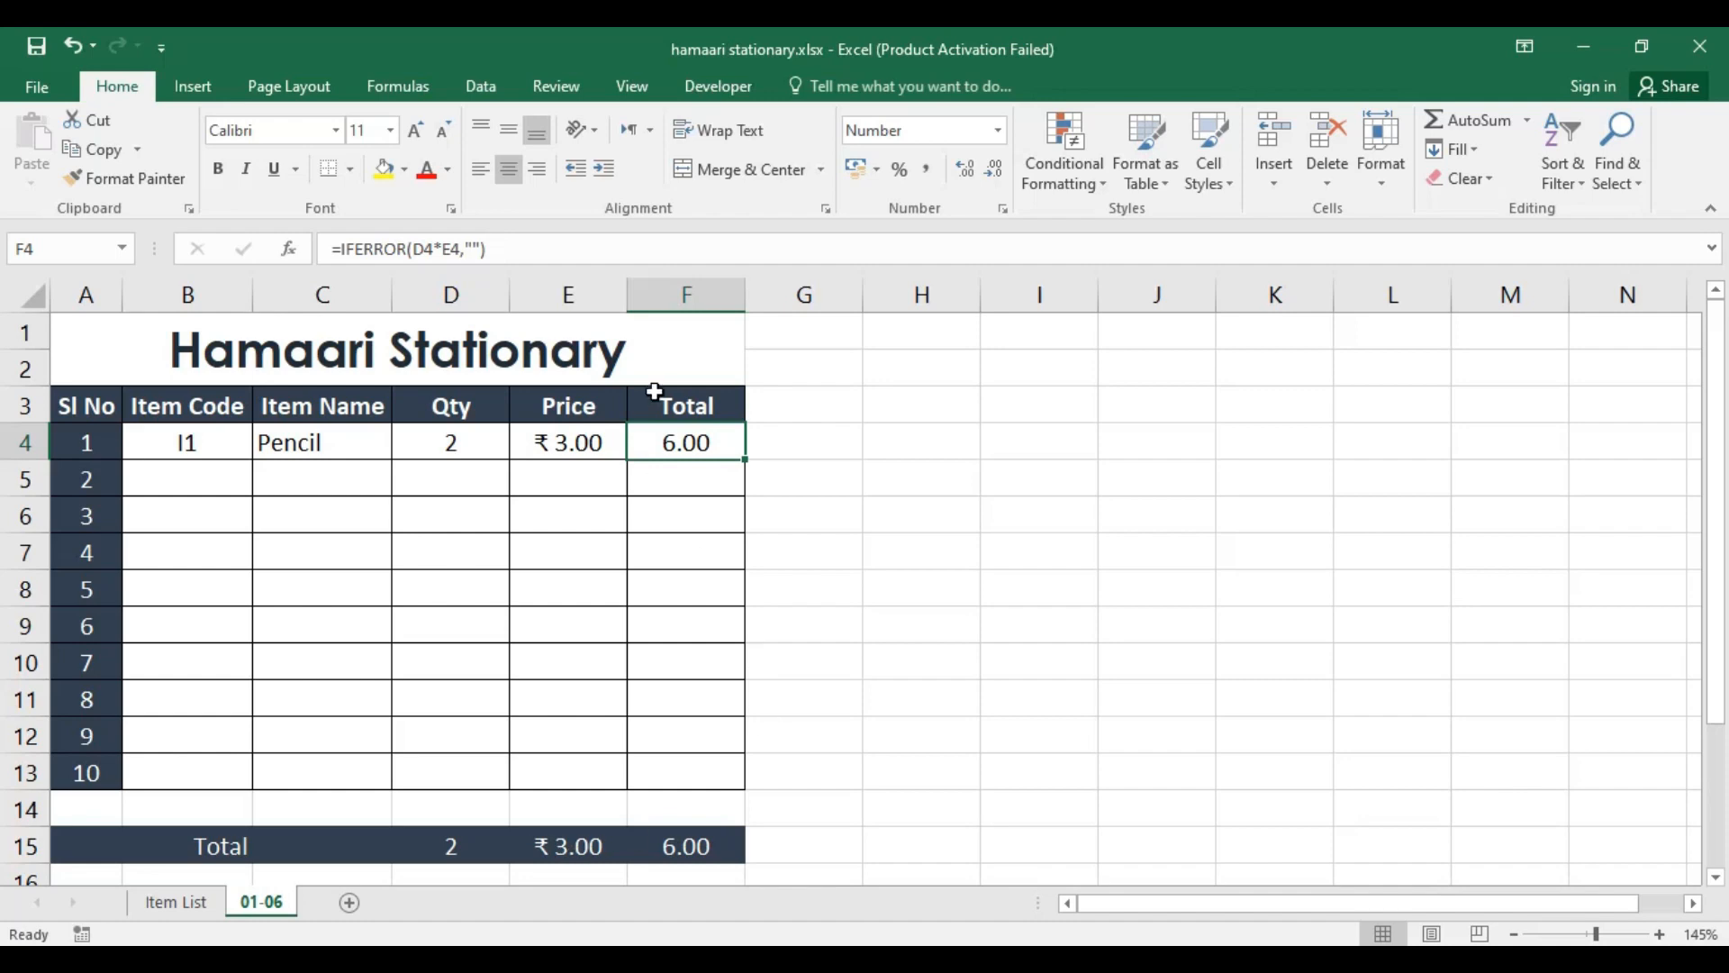
Step: Enter item code i3 in B5 and check the item name and price cells of that row
{"action": "left_click", "coordinate": [208, 474]}
{"action": "type", "text": "i3"}
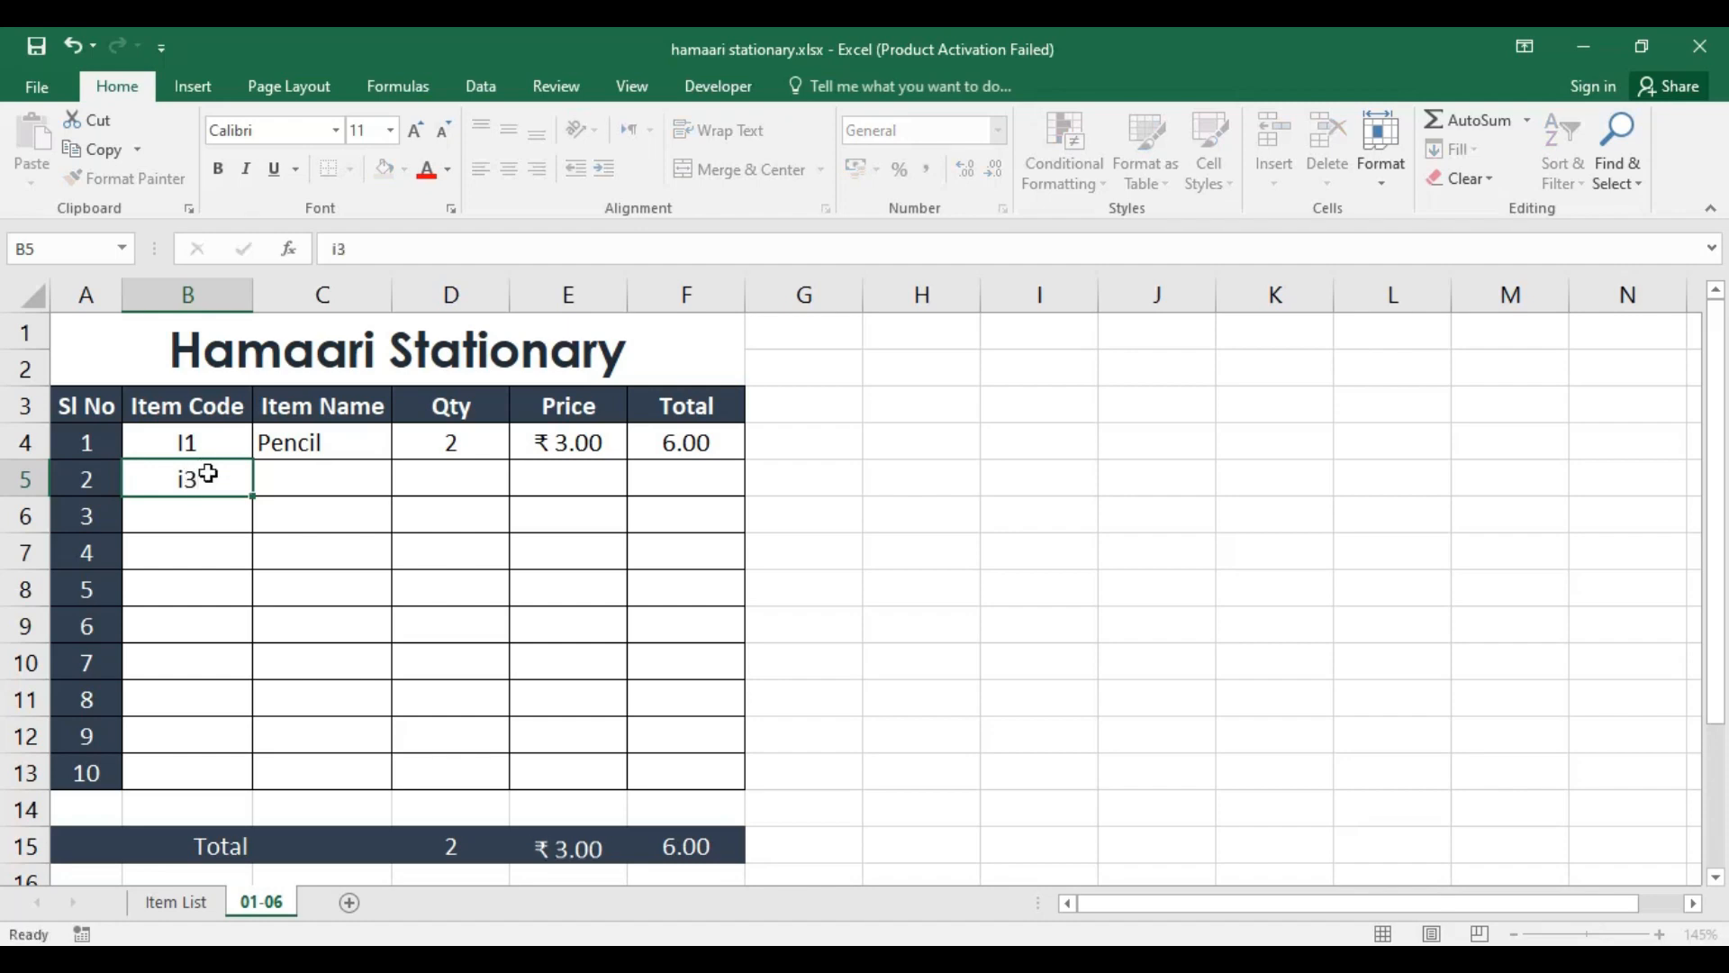
{"action": "key", "text": "Return"}
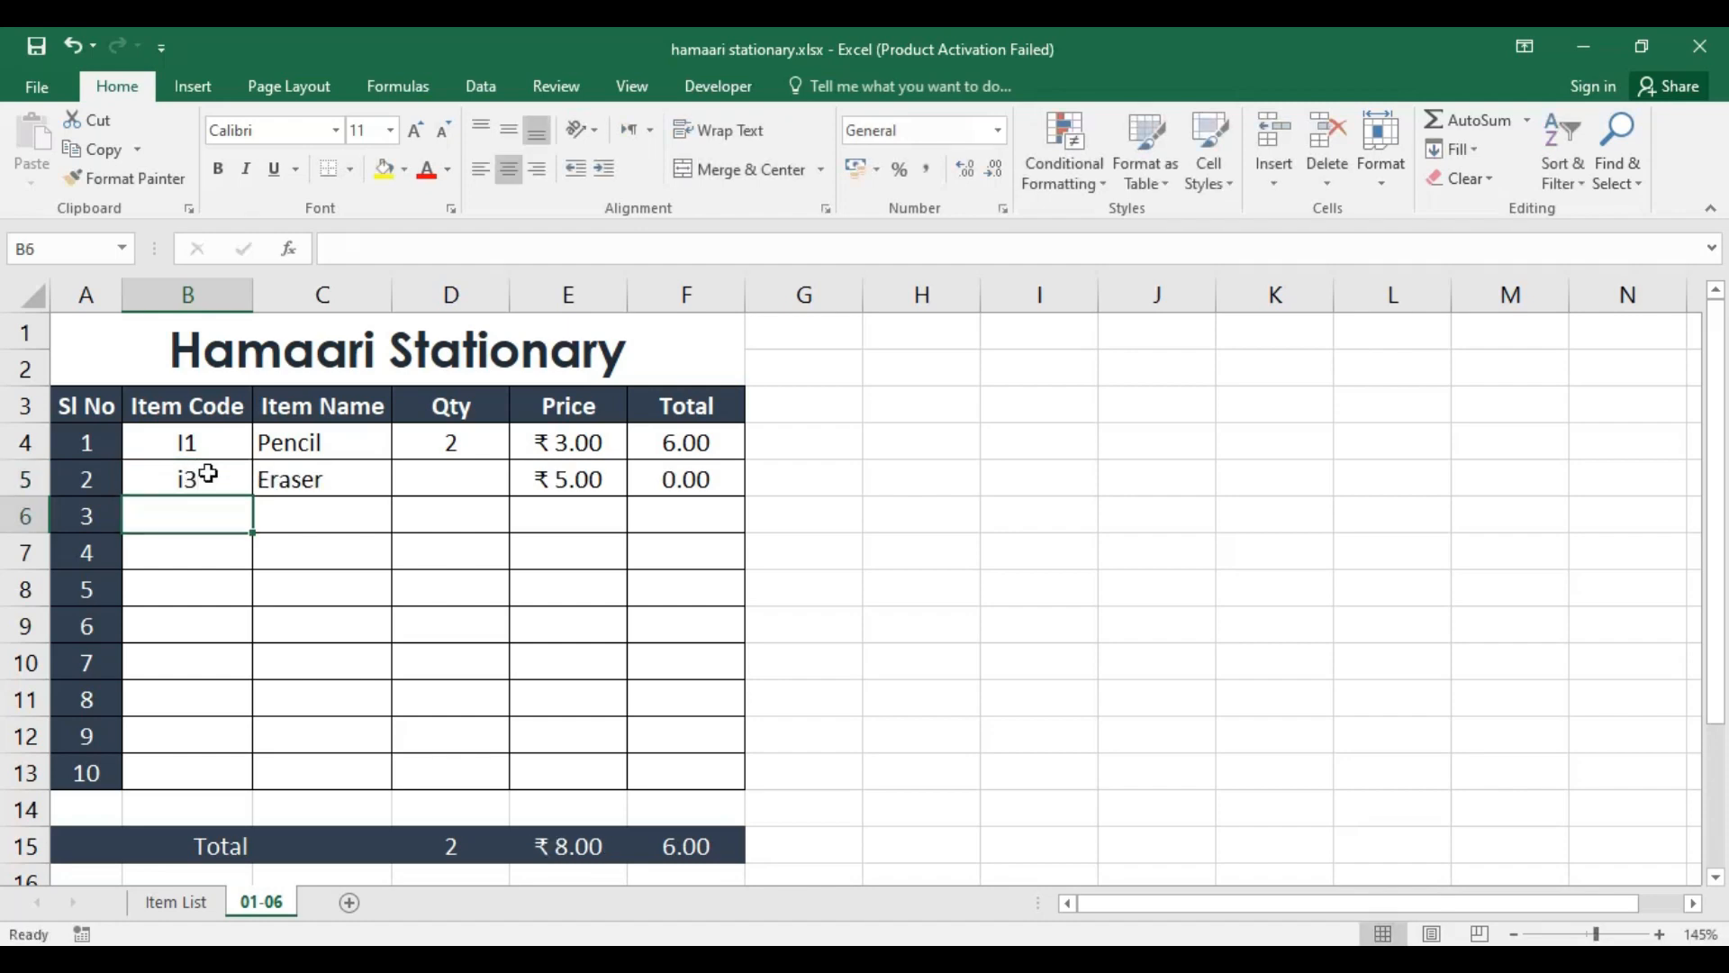
{"action": "left_click", "coordinate": [324, 478]}
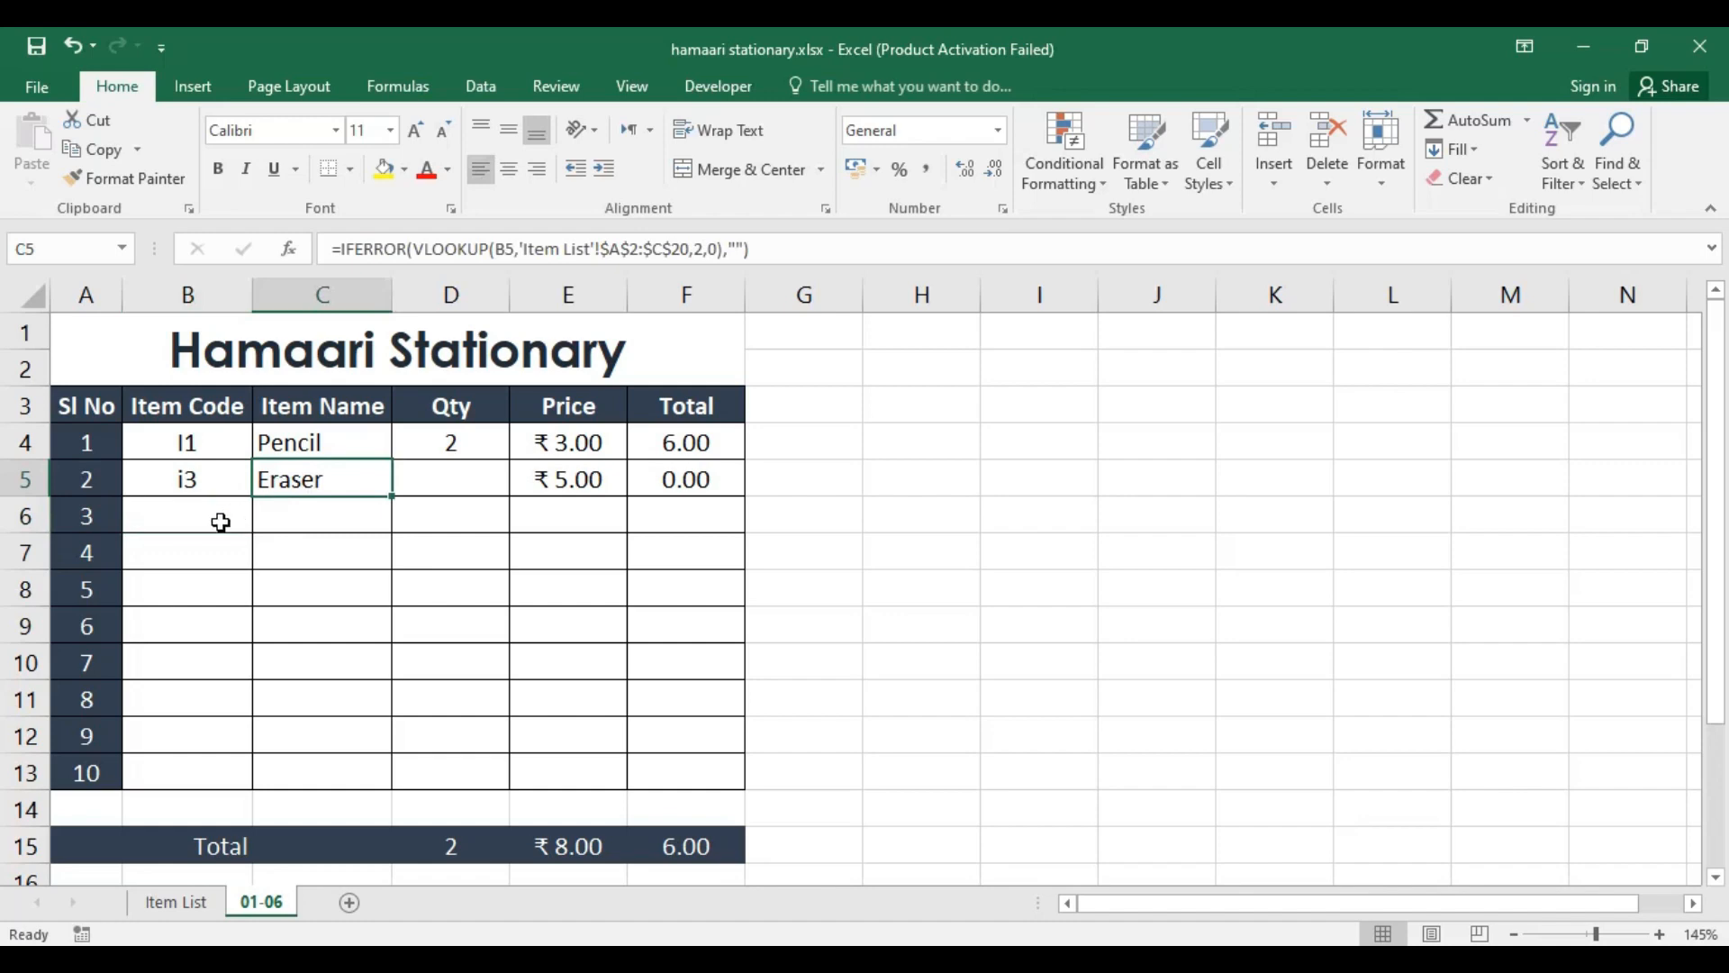
{"action": "left_click", "coordinate": [579, 482]}
Step: Enter a quantity of 10 for the eraser in D5 and check the price cell of that row
{"action": "left_click", "coordinate": [470, 491]}
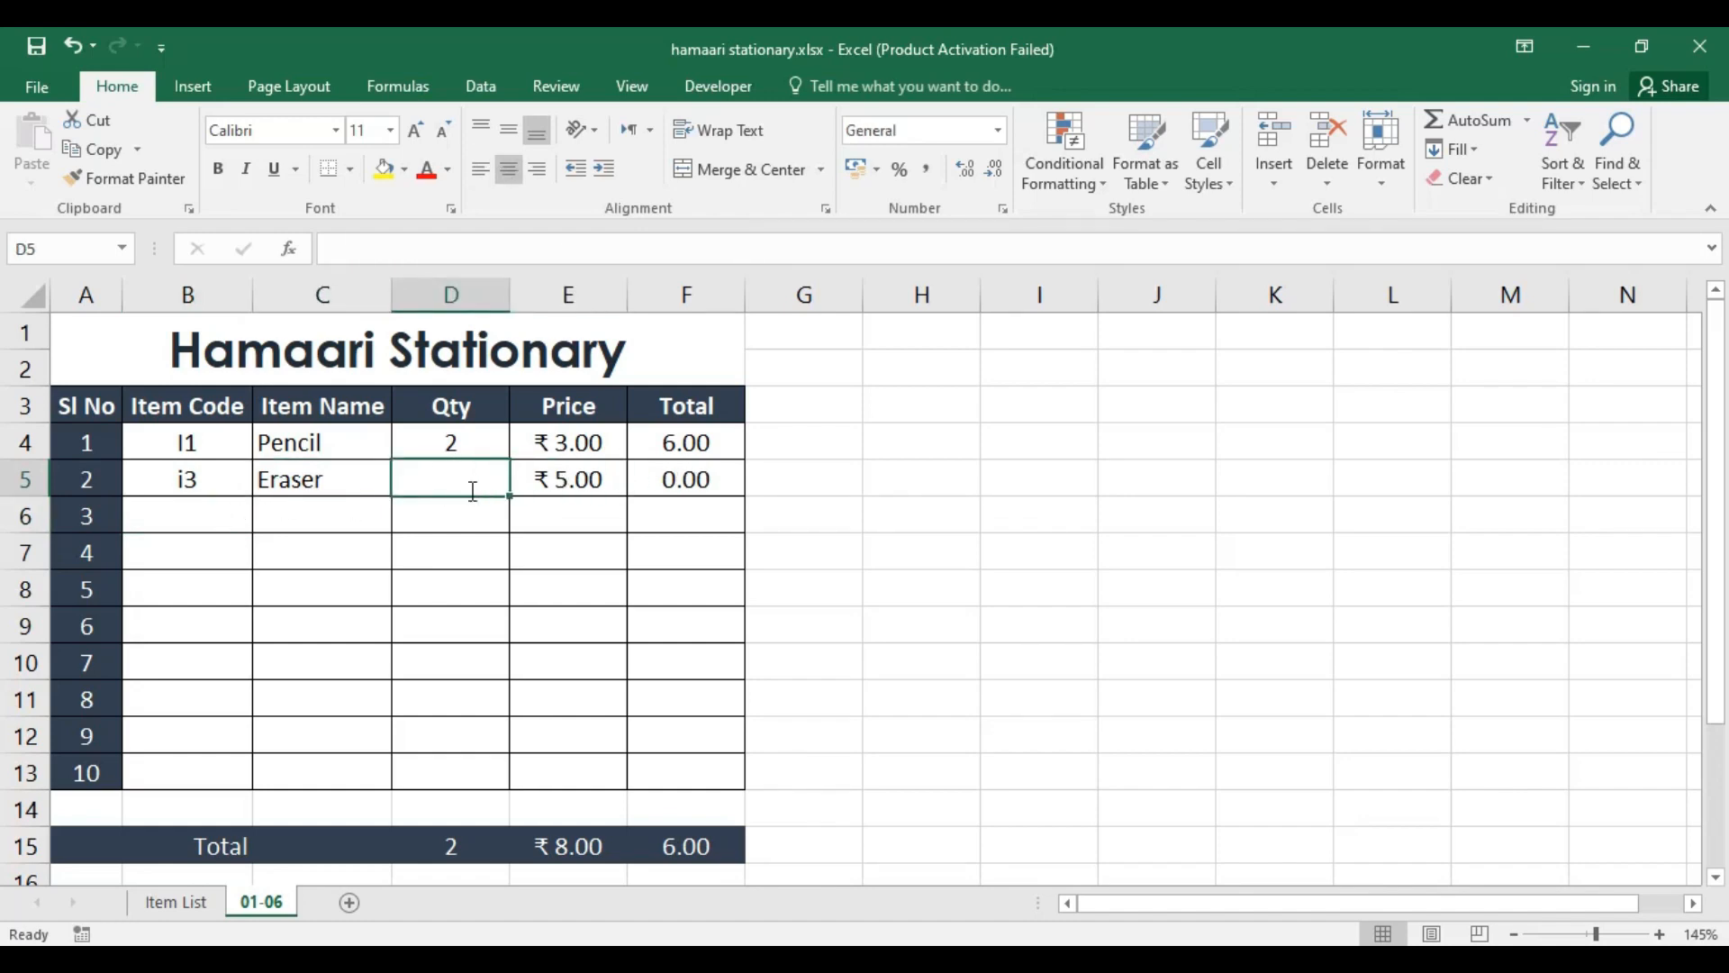
{"action": "type", "text": "10"}
{"action": "key", "text": "Return"}
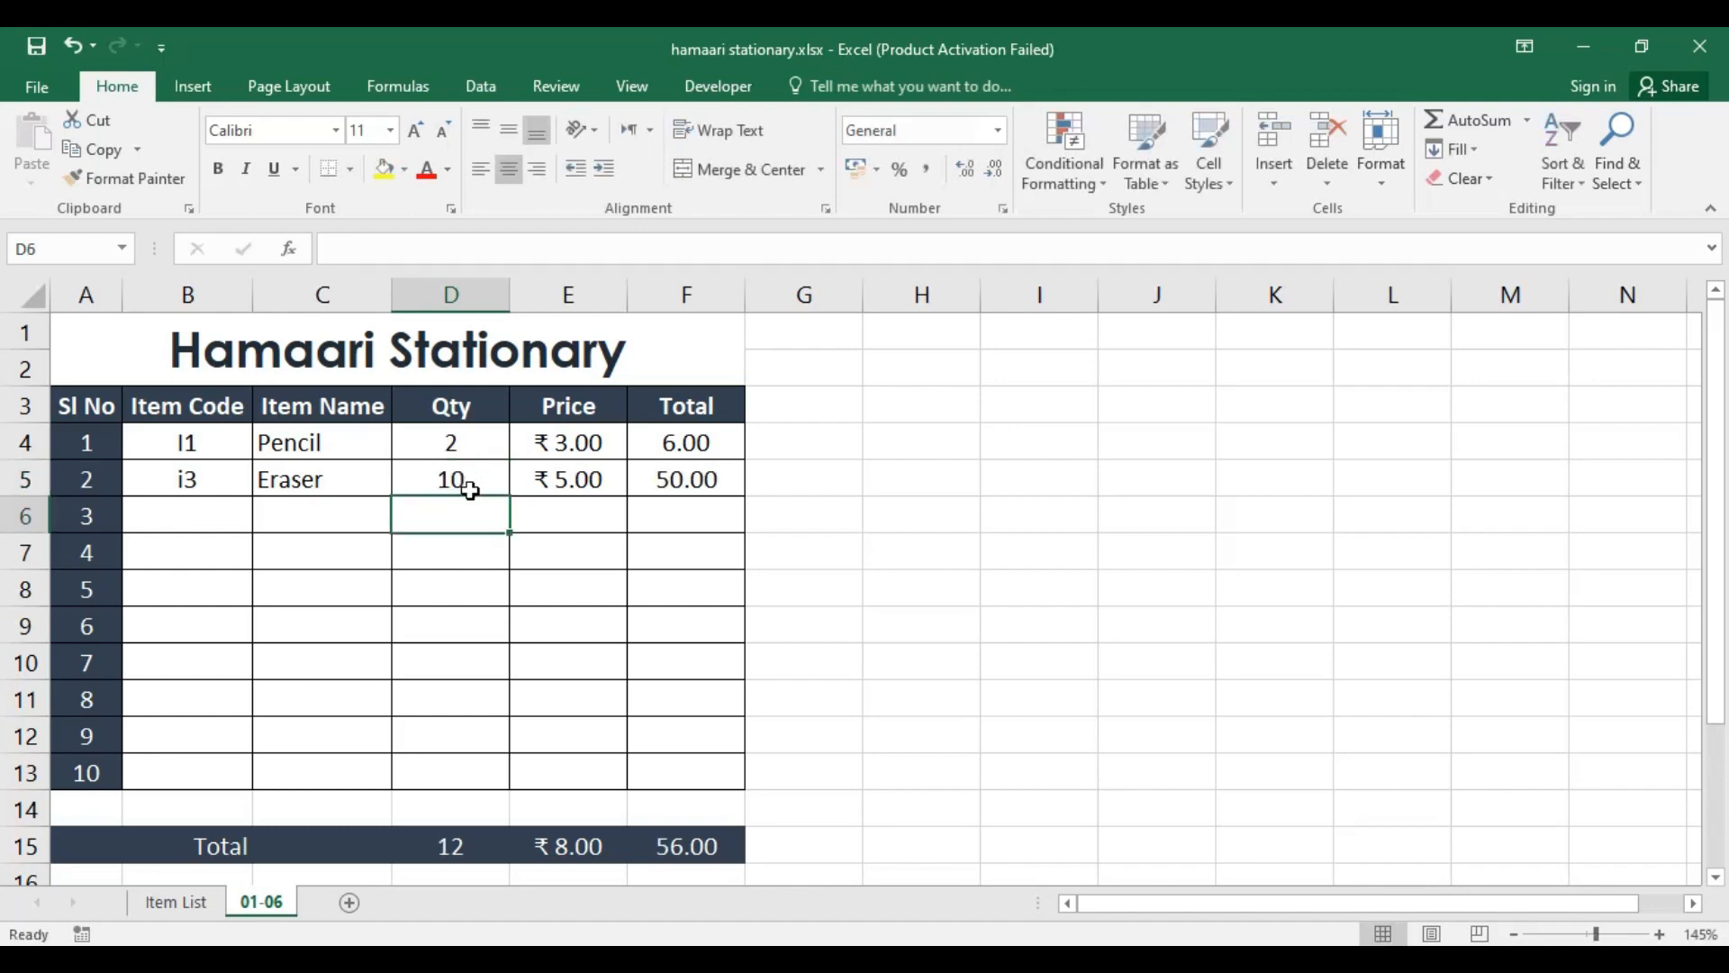
{"action": "left_click", "coordinate": [572, 480]}
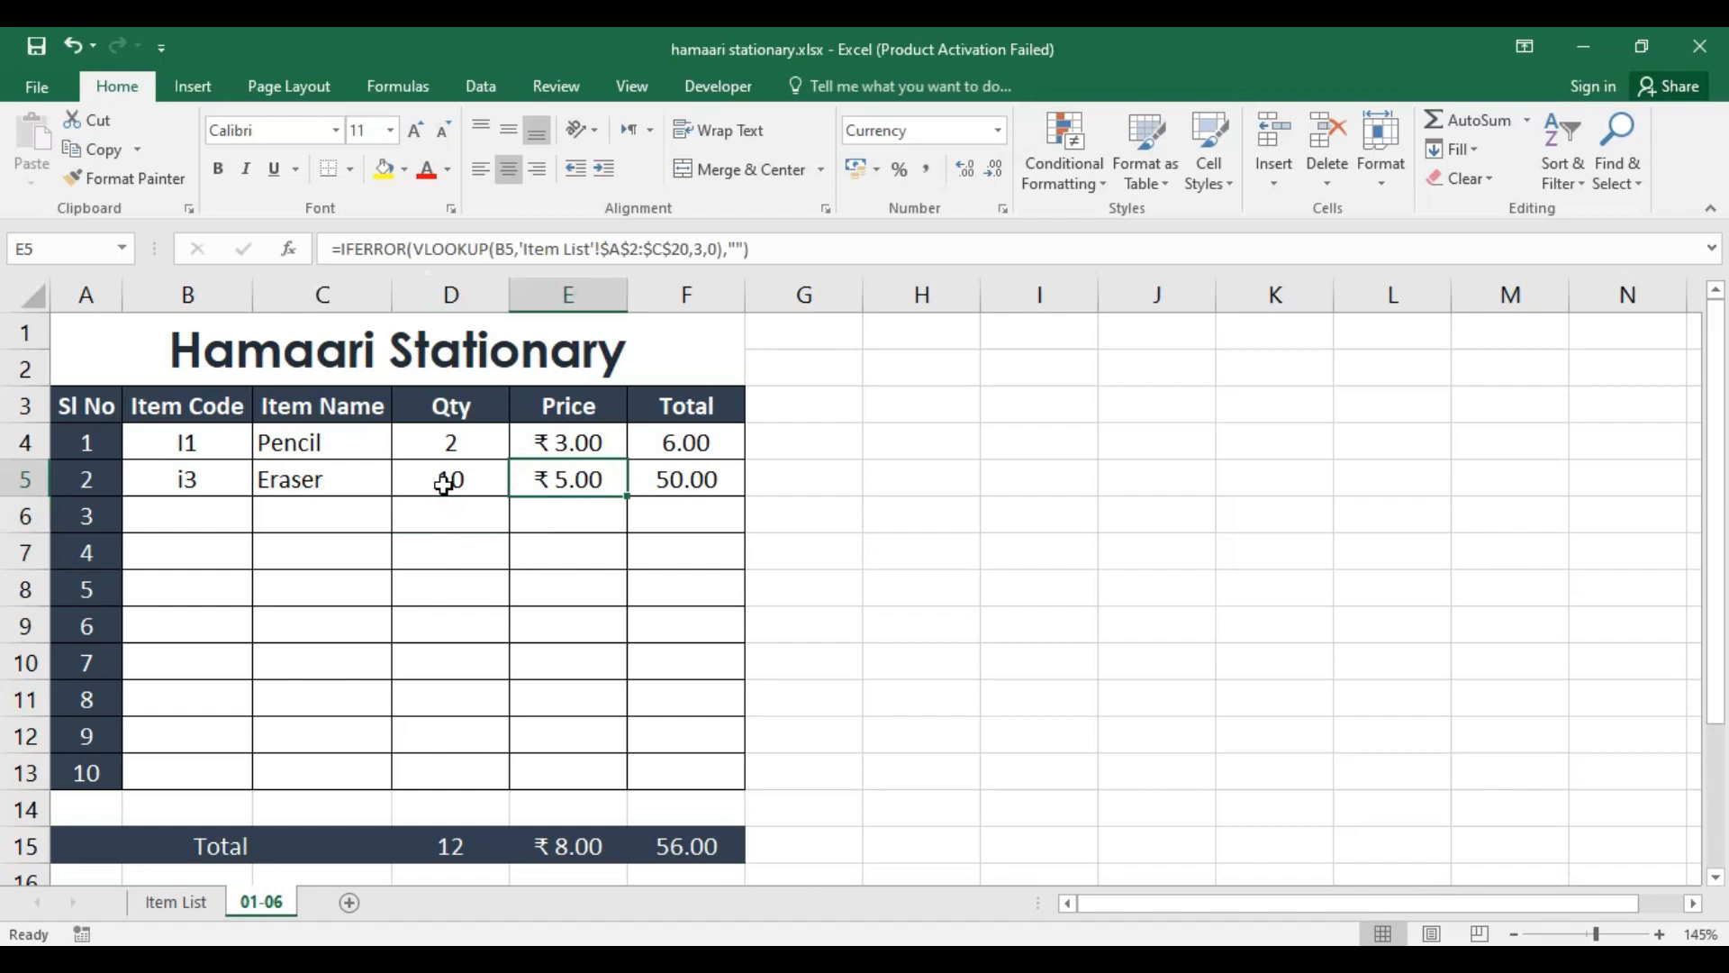
Step: Check the eraser's Total cell, then enter item code i7 in B6 and check the item name cell beside it
{"action": "left_click", "coordinate": [686, 480]}
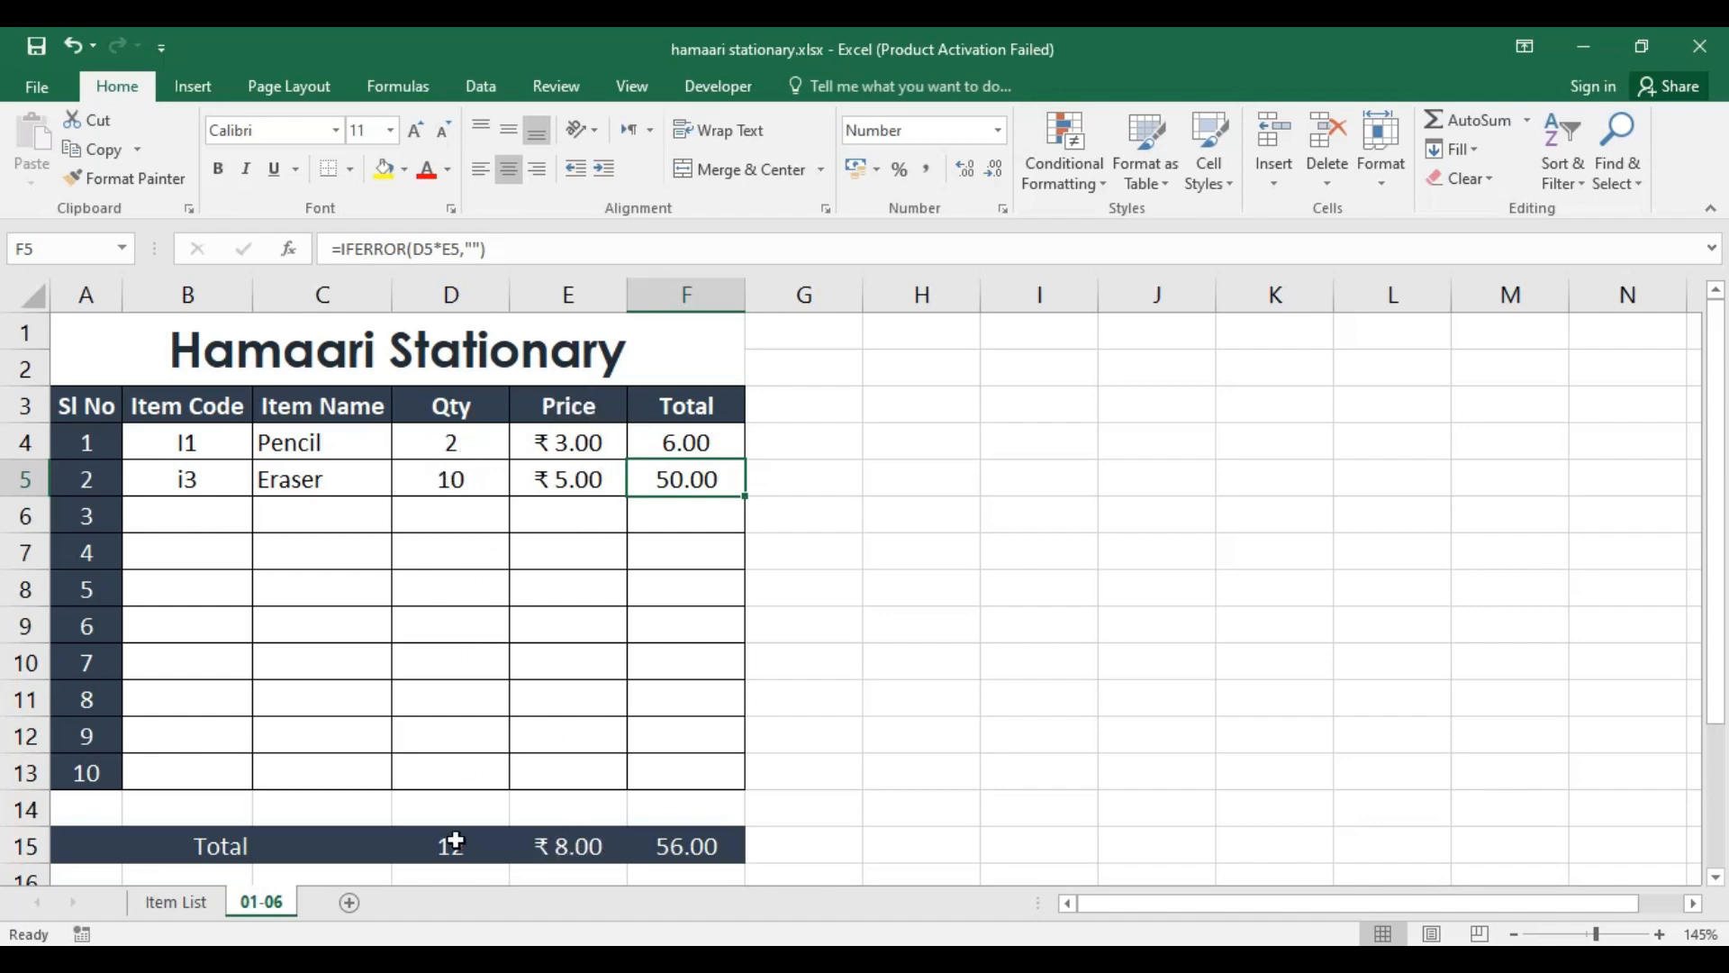
{"action": "left_click", "coordinate": [206, 514]}
{"action": "type", "text": "i7"}
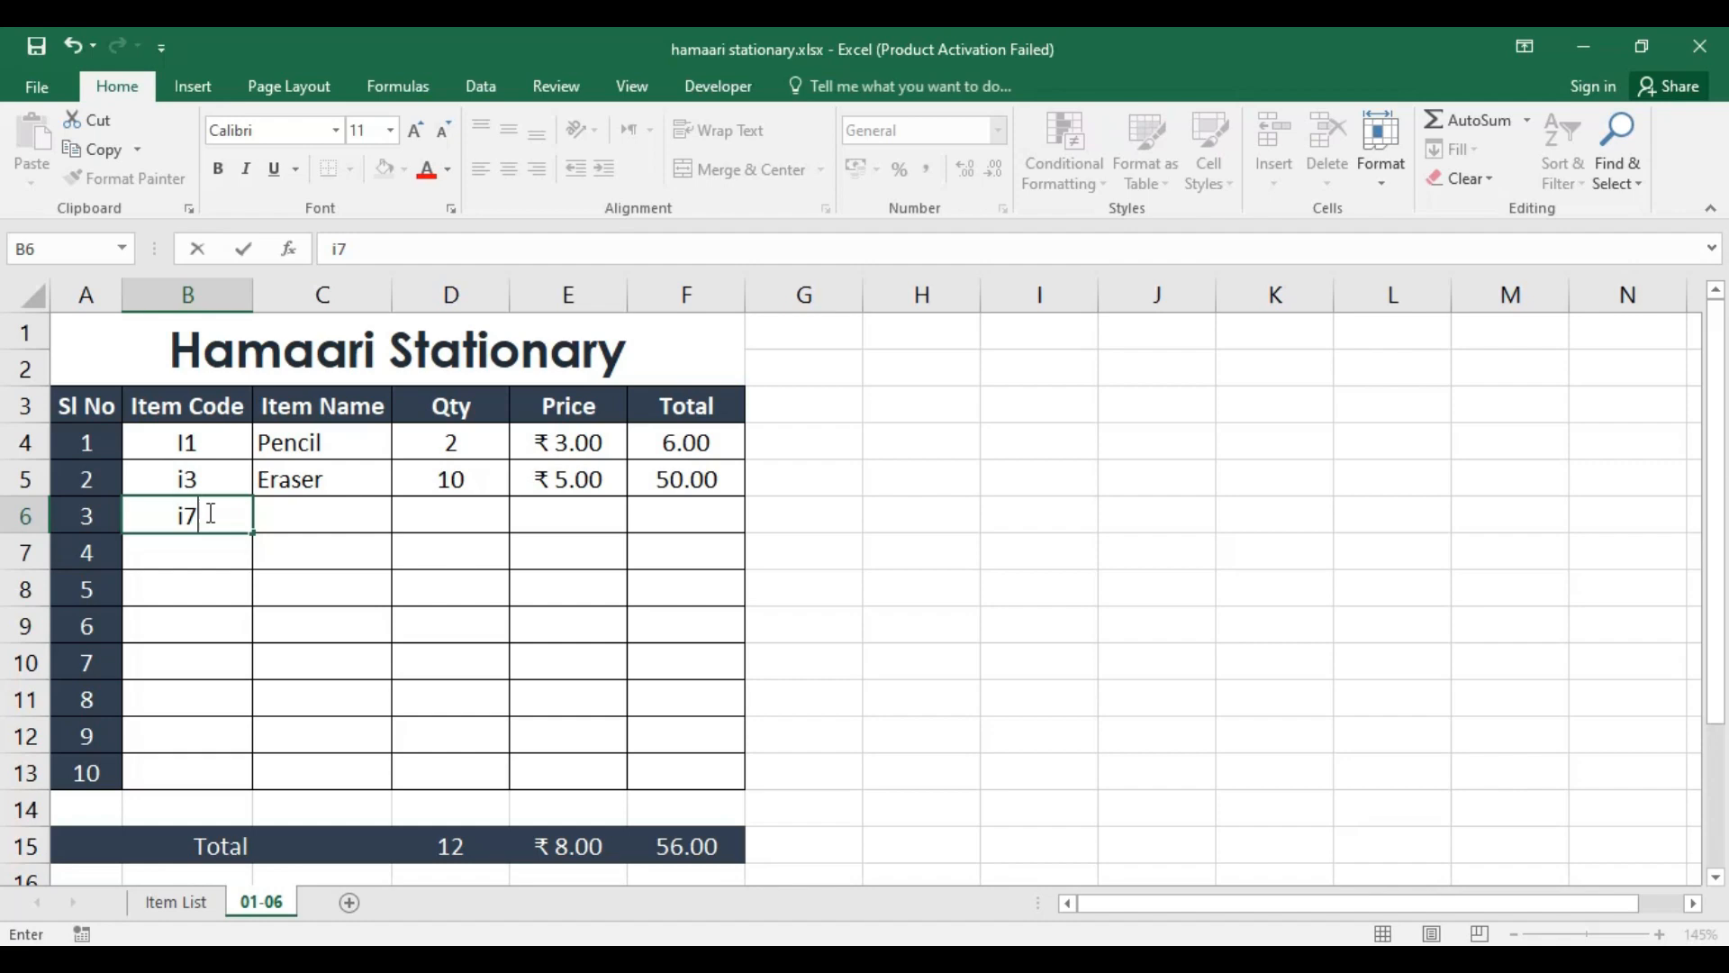
{"action": "key", "text": "Return"}
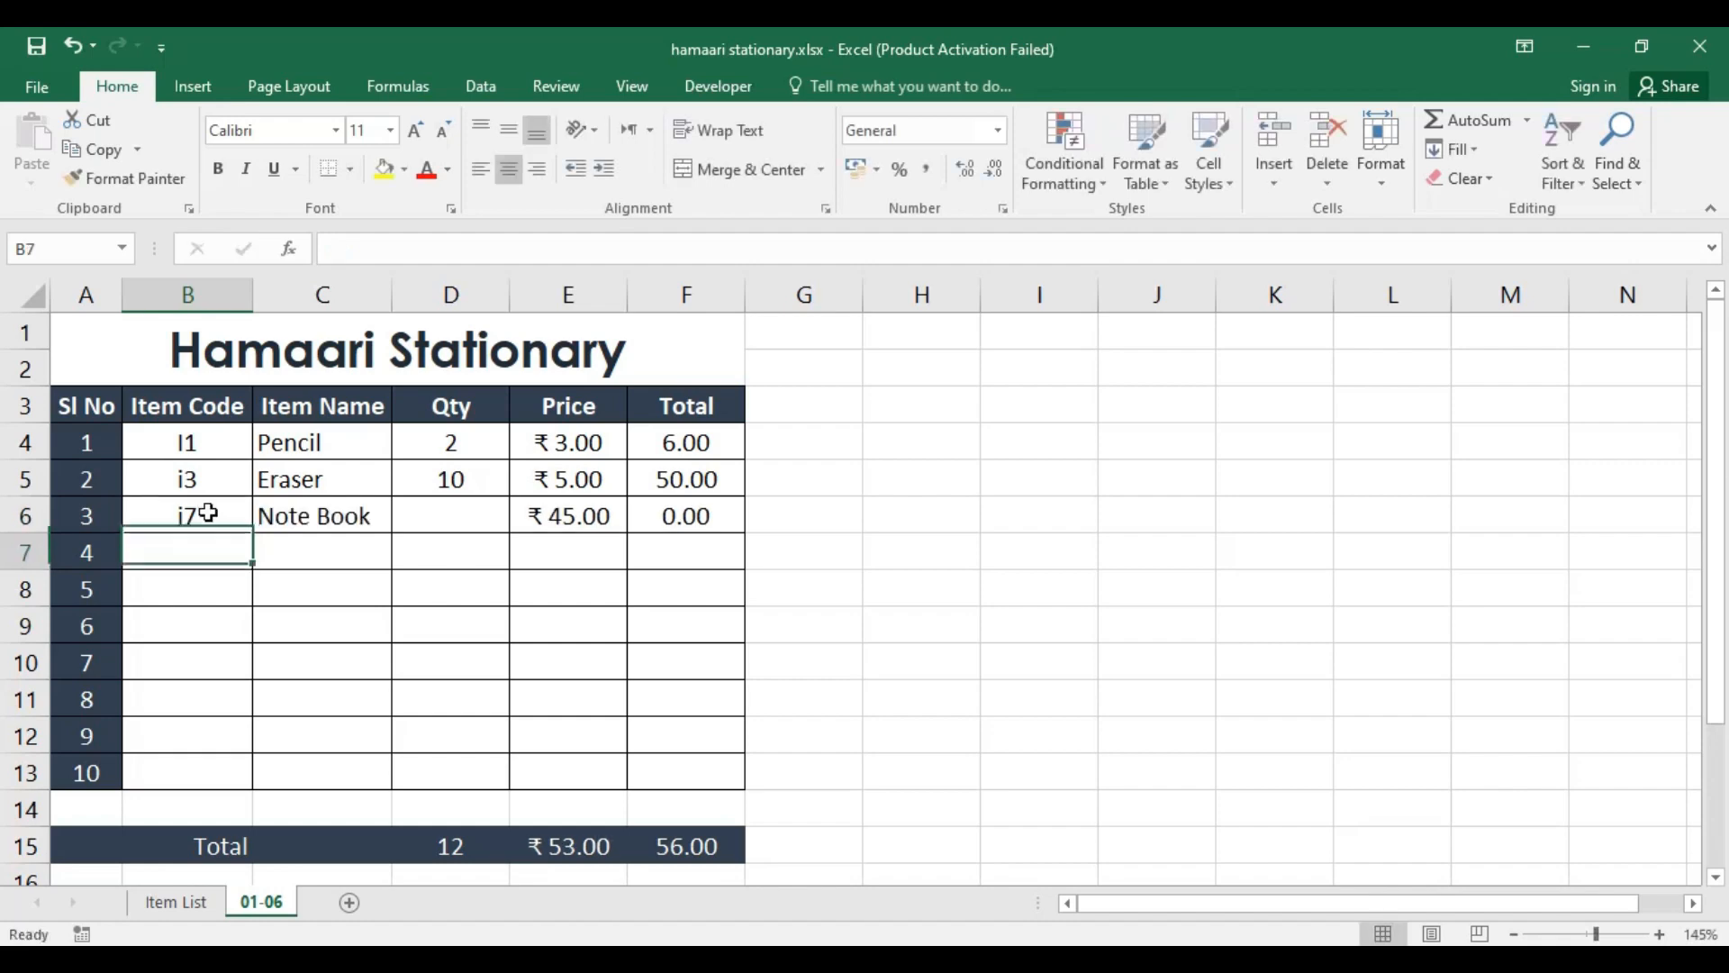
{"action": "left_click", "coordinate": [332, 516]}
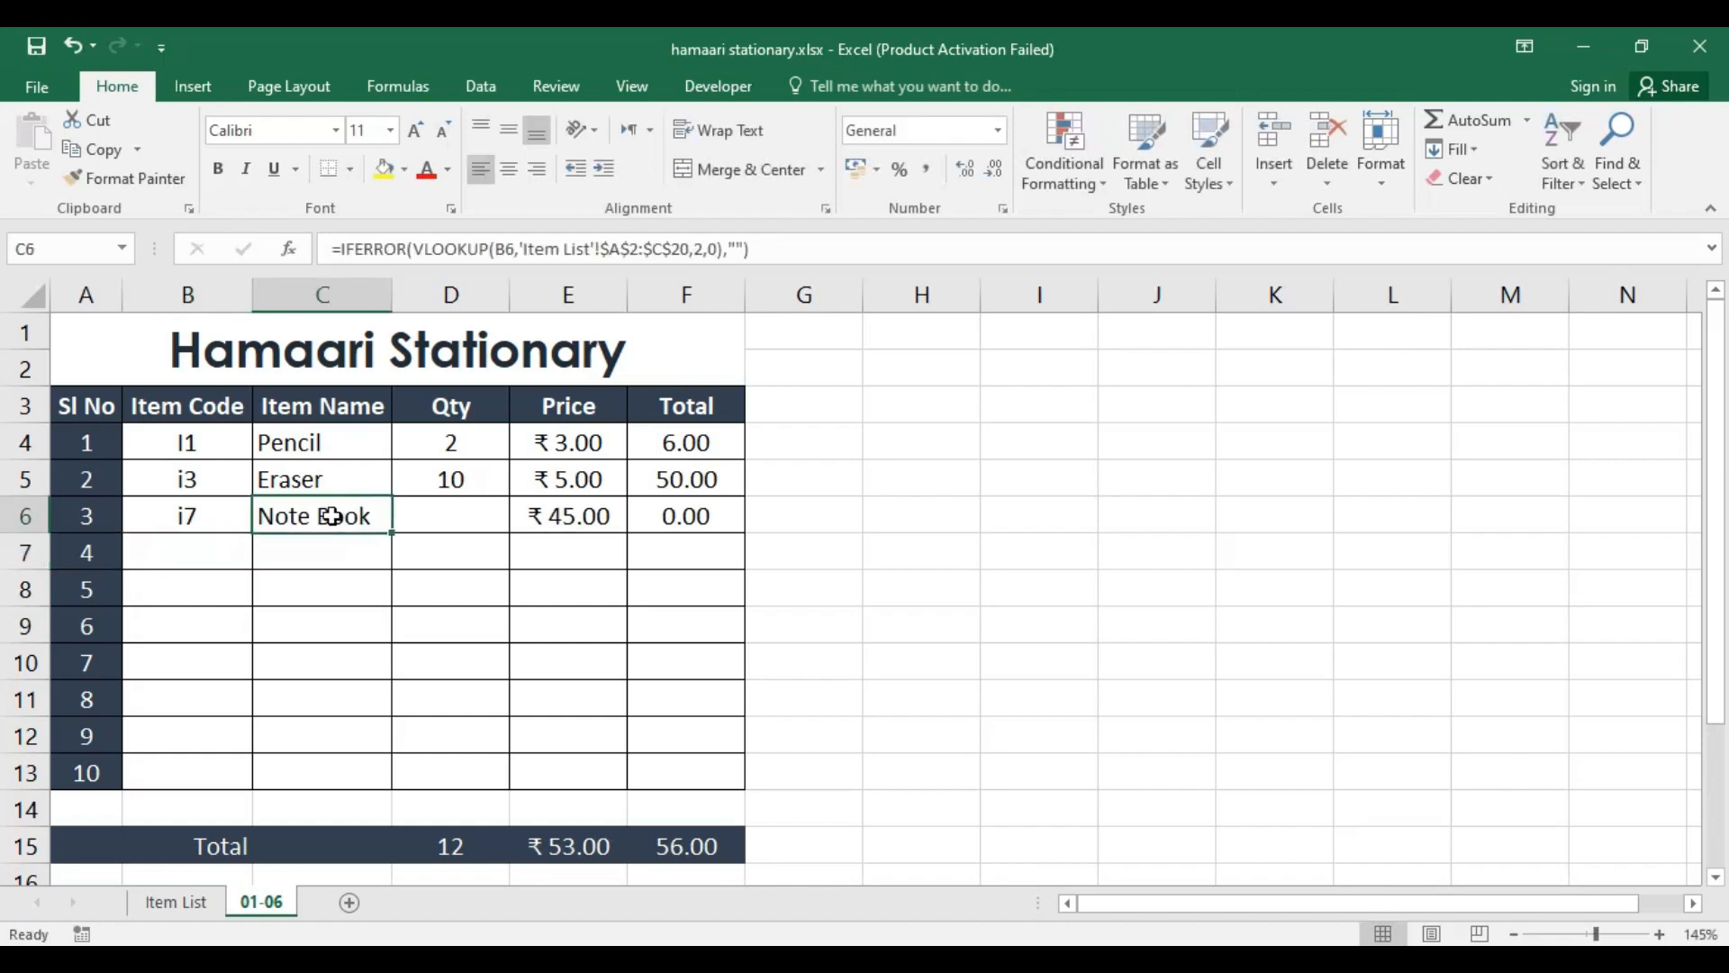
Step: Enter a quantity of 12 for the notebook in D6 and check its Total cell
{"action": "left_click", "coordinate": [460, 517]}
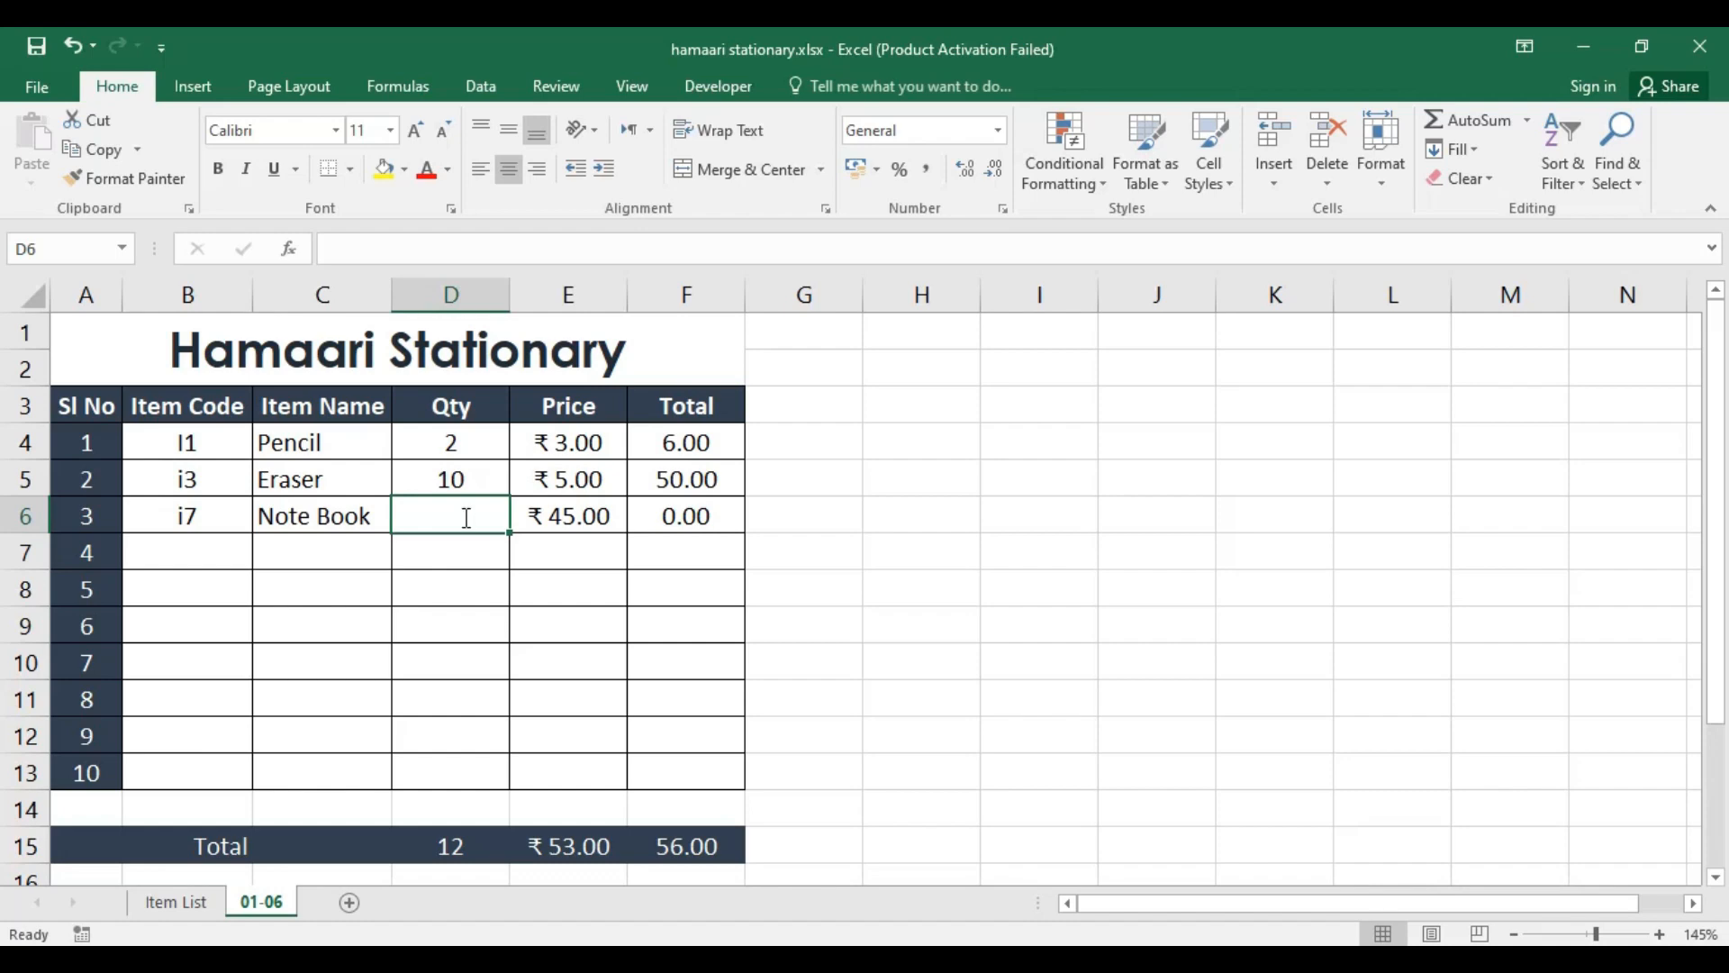
{"action": "type", "text": "12"}
{"action": "key", "text": "Return"}
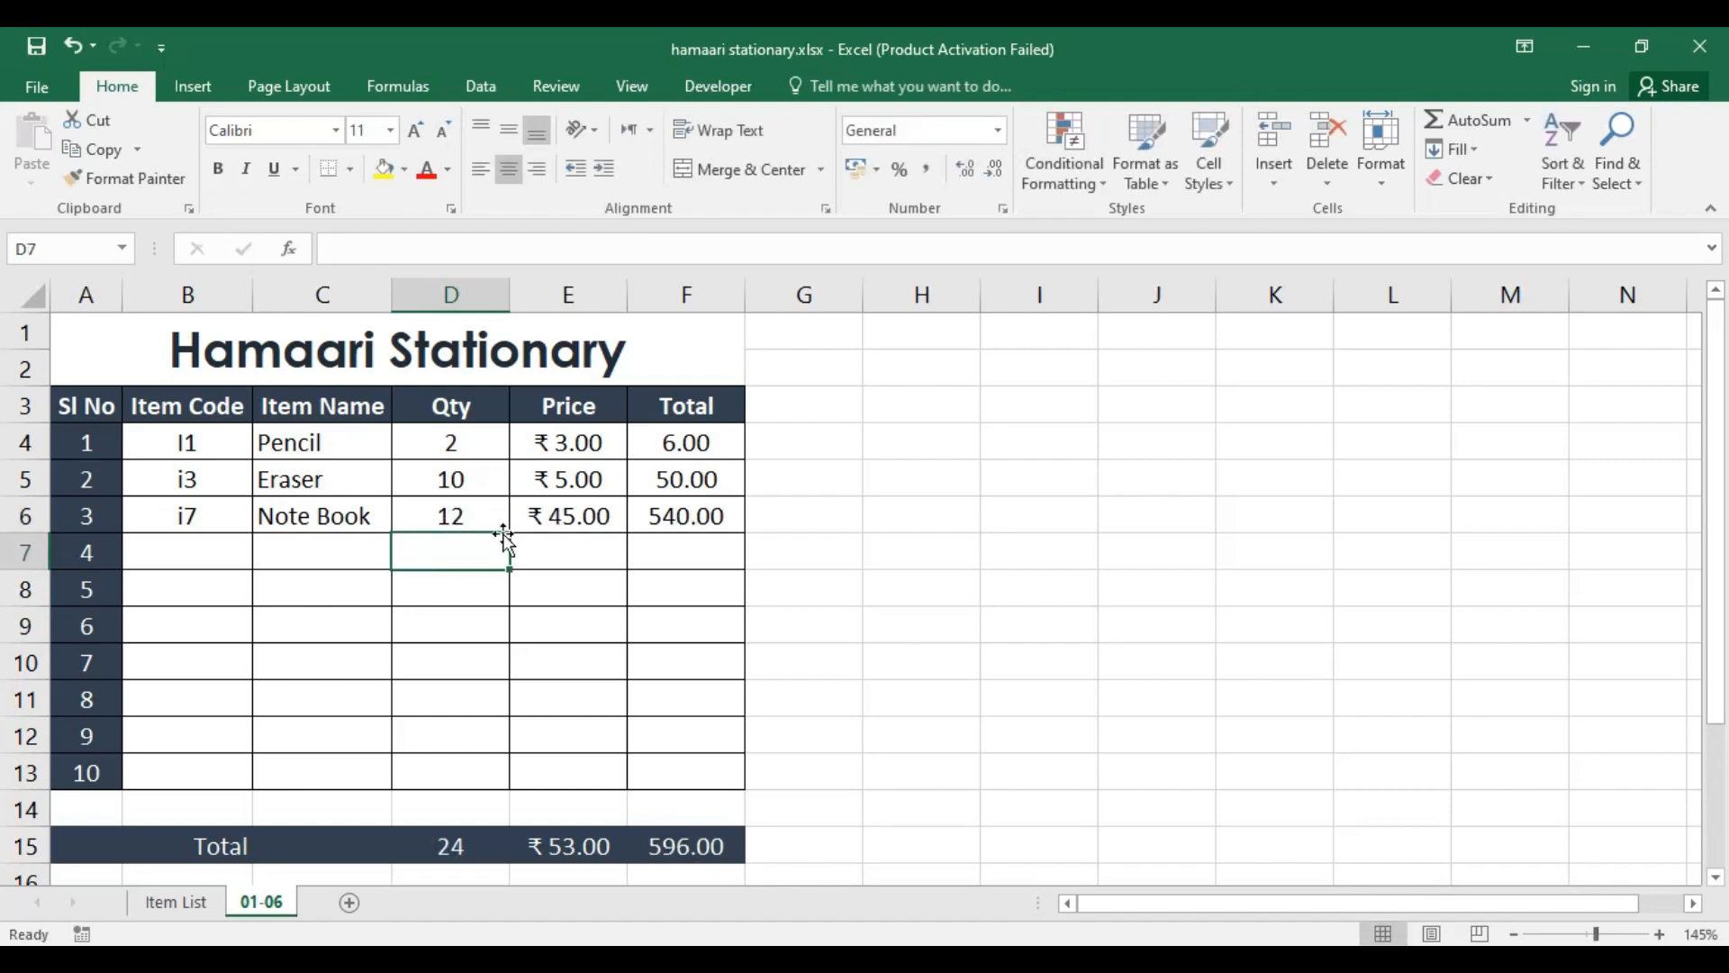
{"action": "left_click", "coordinate": [671, 514]}
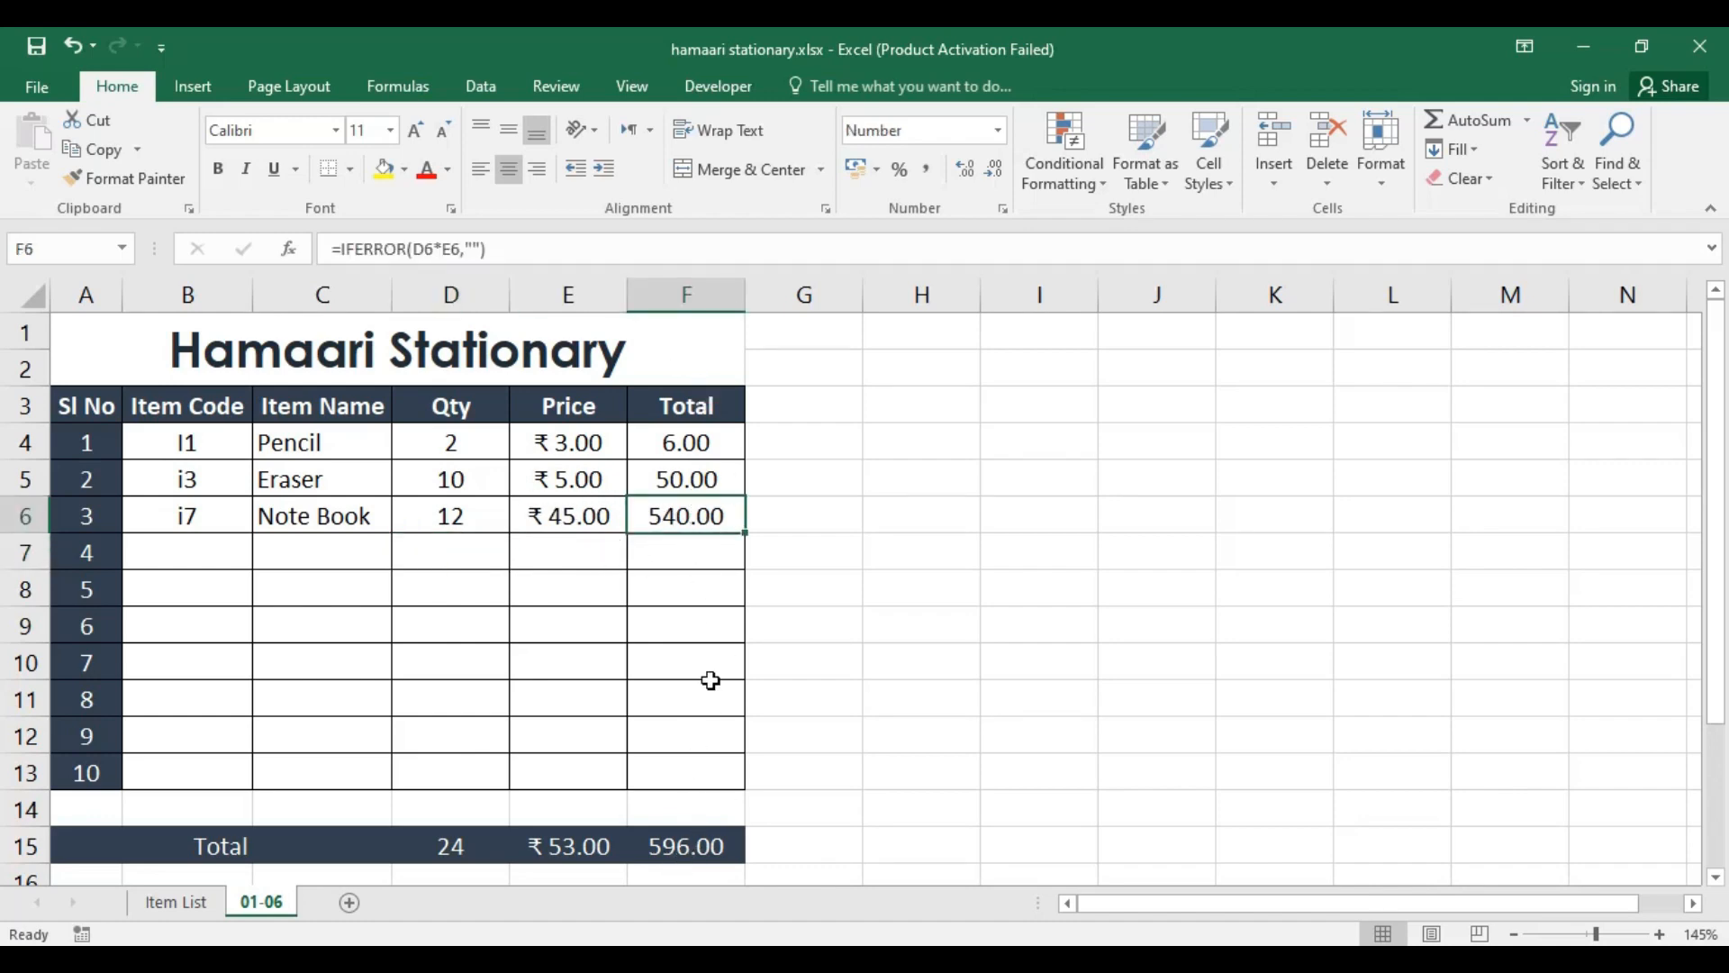
Step: Enter item code i1 in B7 with a quantity of 16 in D7 and check that row's Total cell
{"action": "left_click", "coordinate": [199, 554]}
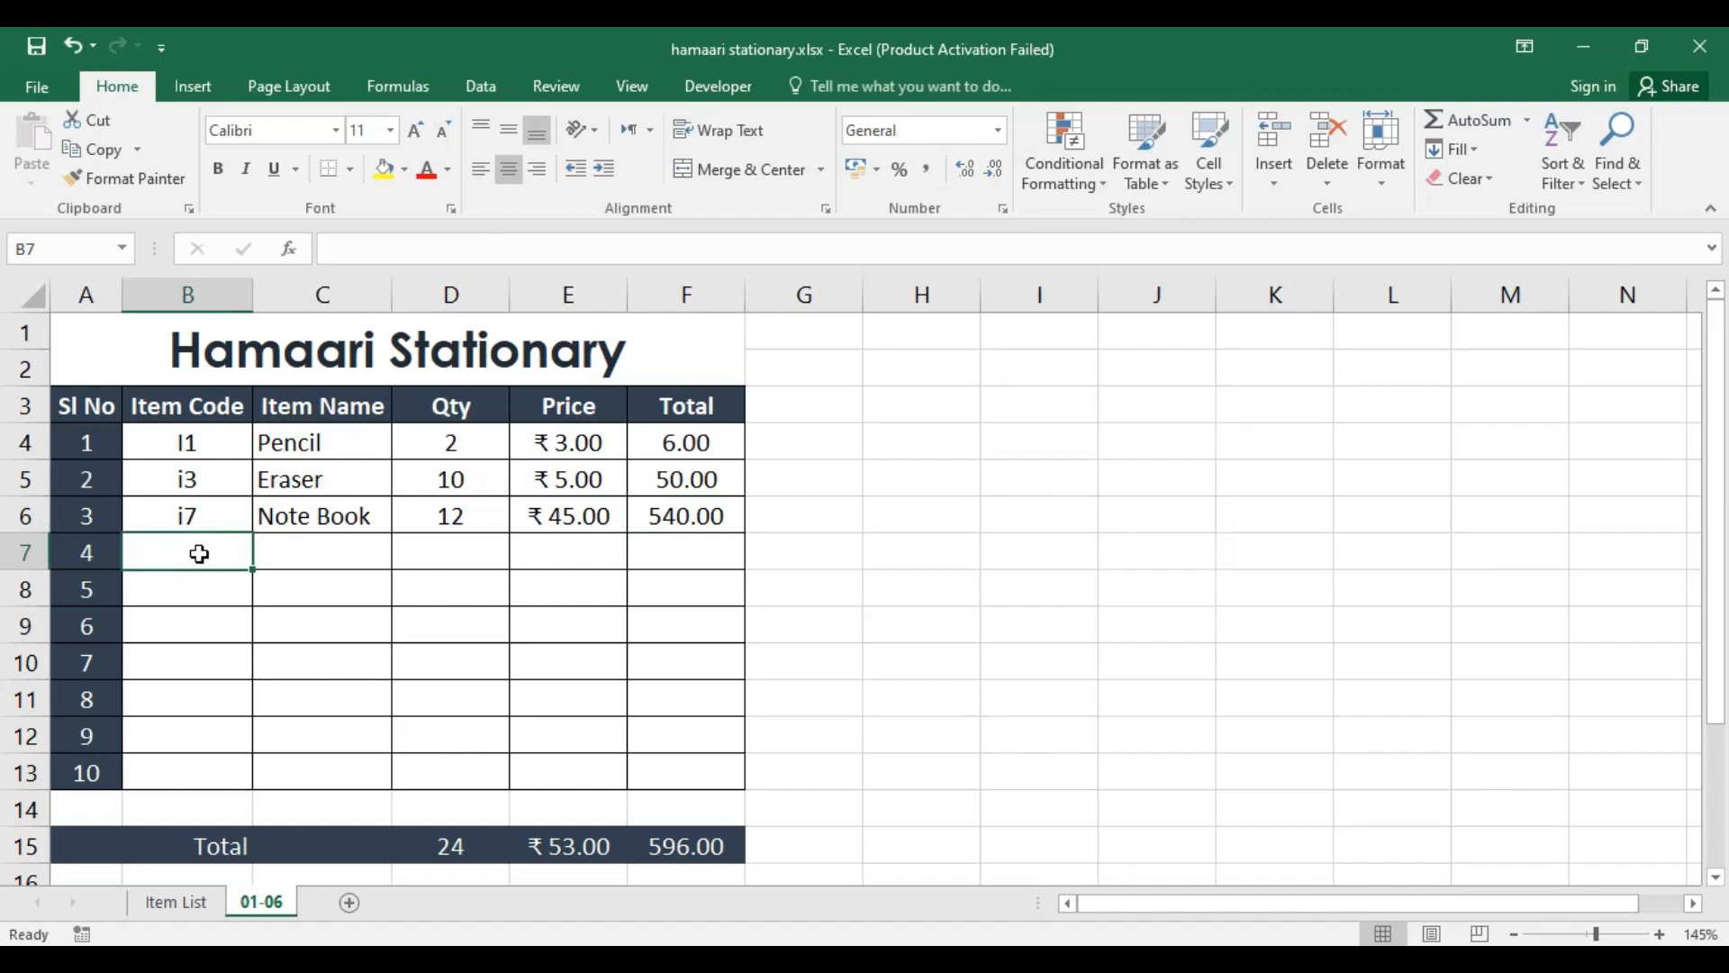
{"action": "type", "text": "i1"}
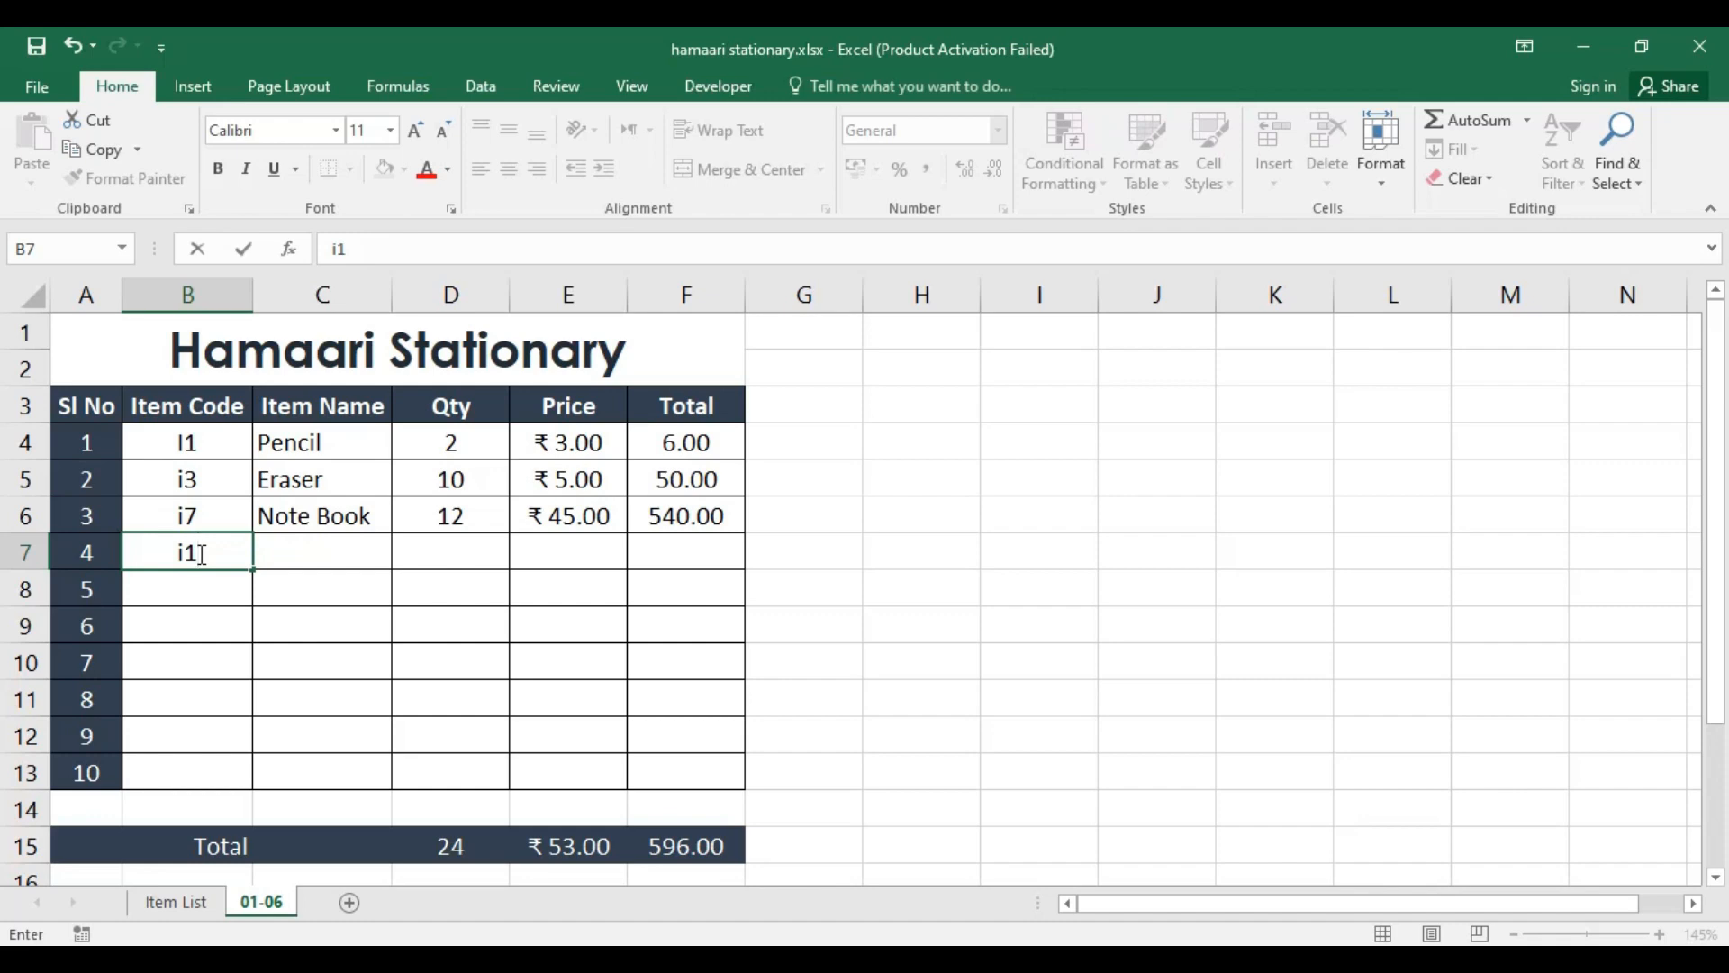
{"action": "key", "text": "Return"}
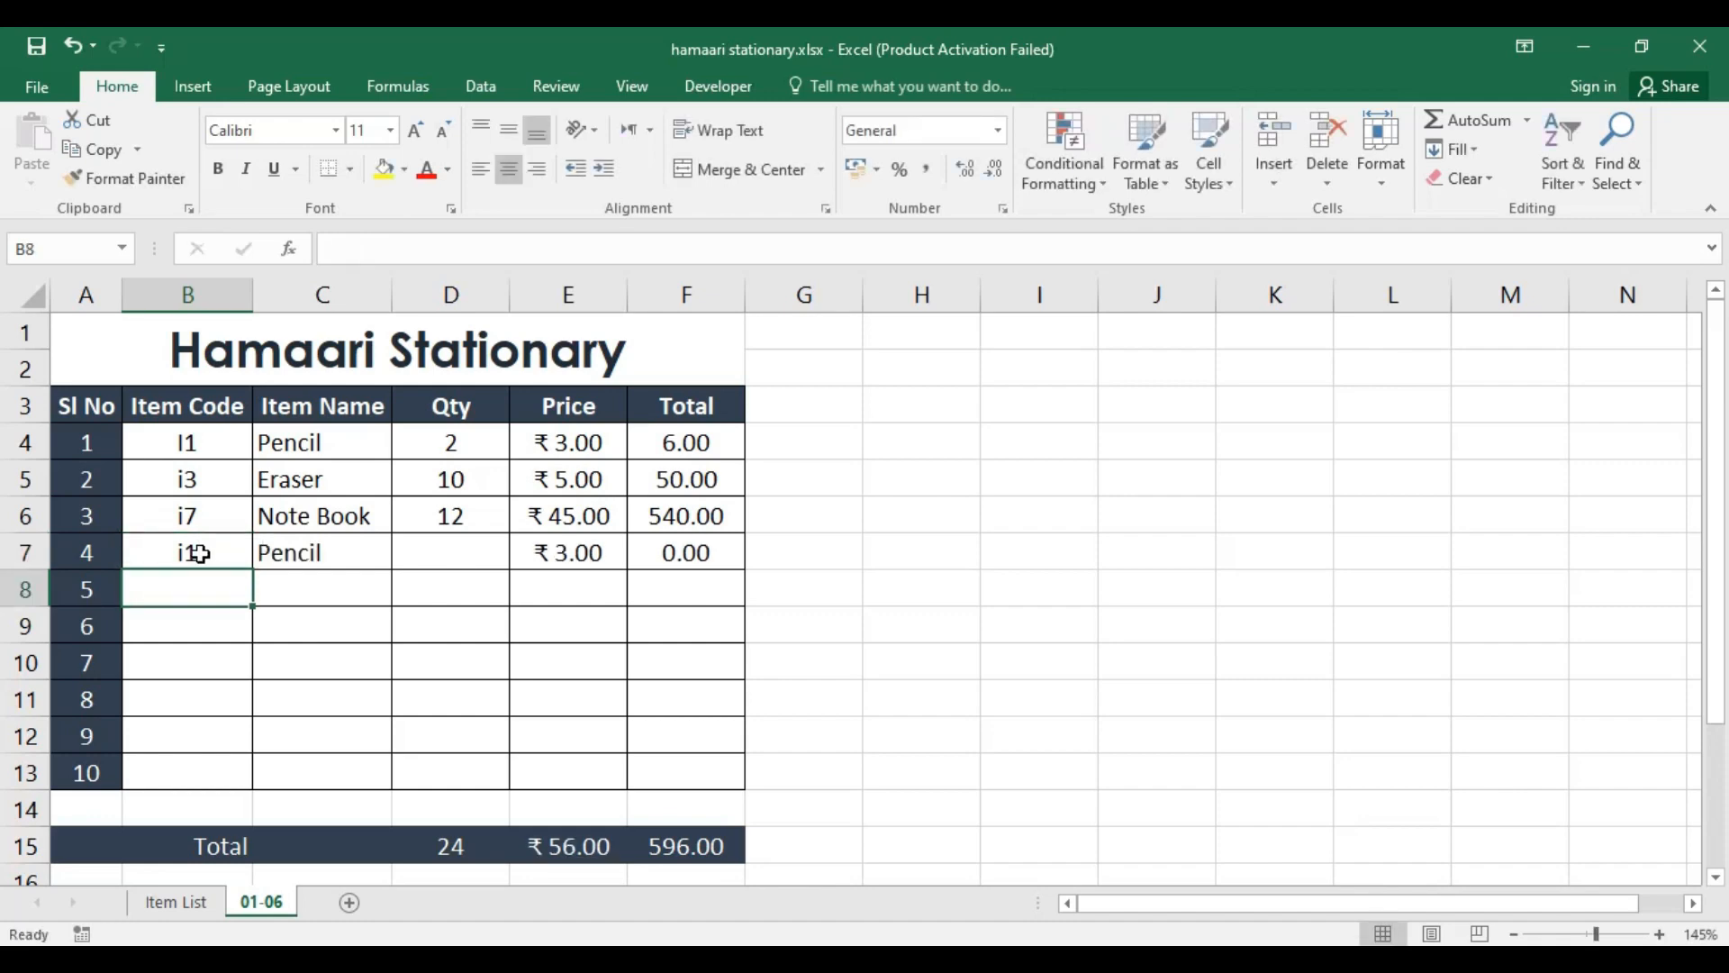
{"action": "left_click", "coordinate": [451, 560]}
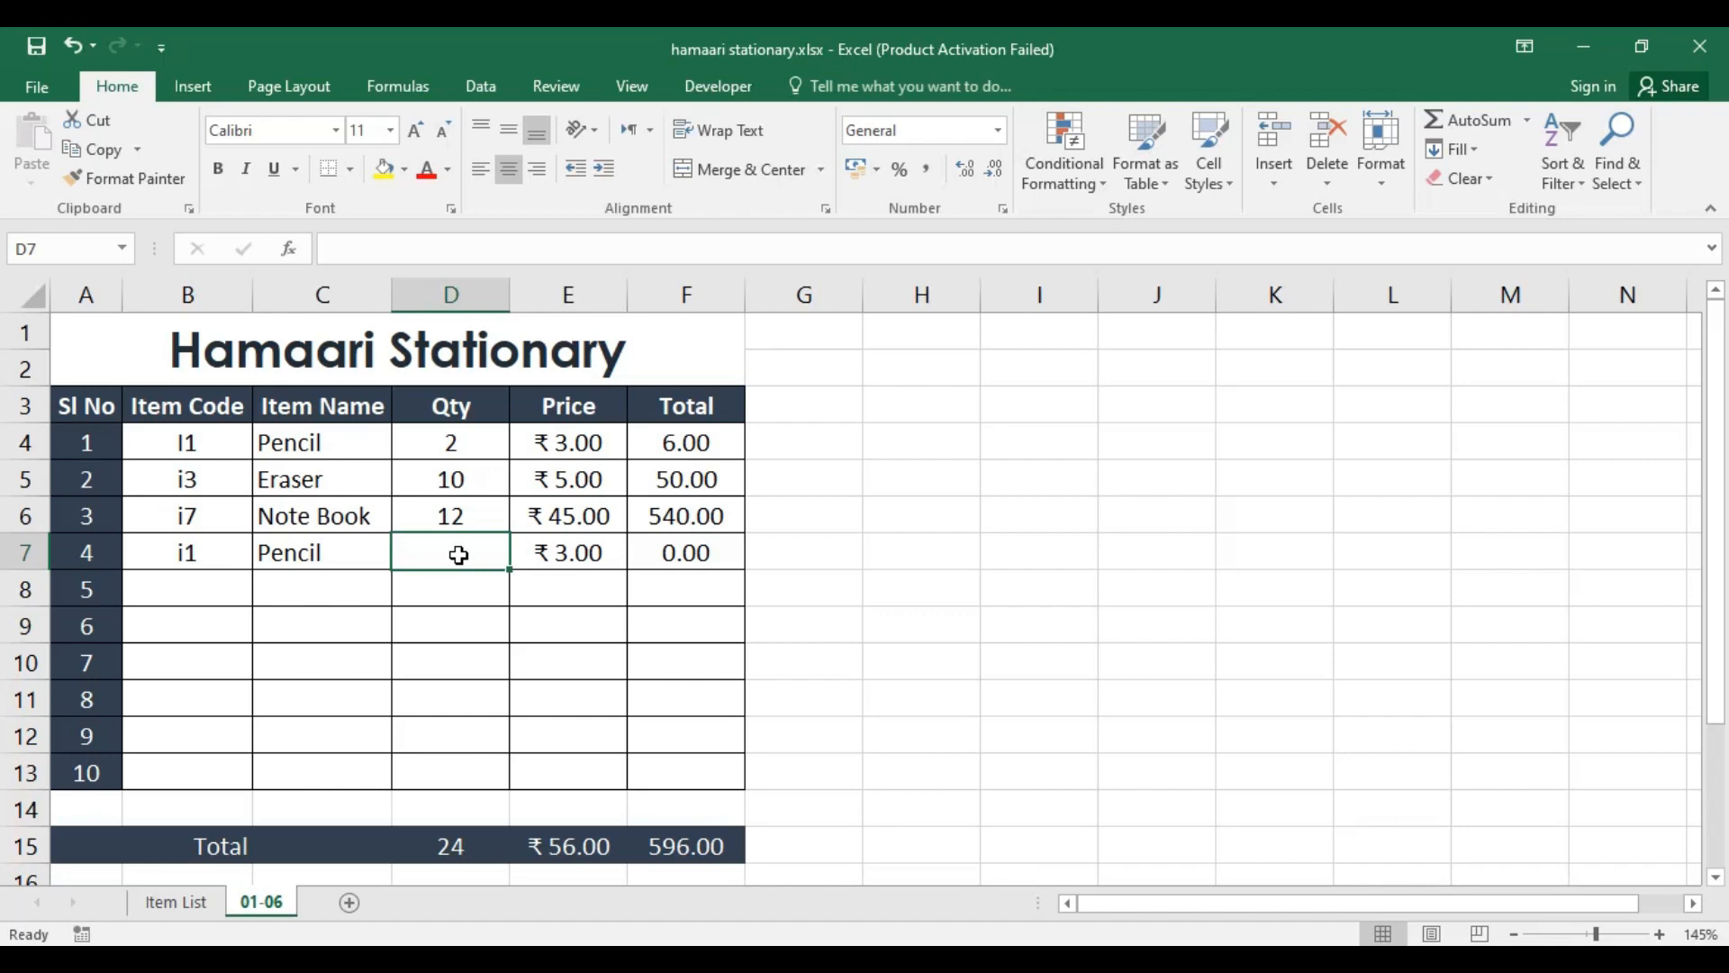
{"action": "type", "text": "16"}
{"action": "key", "text": "Return"}
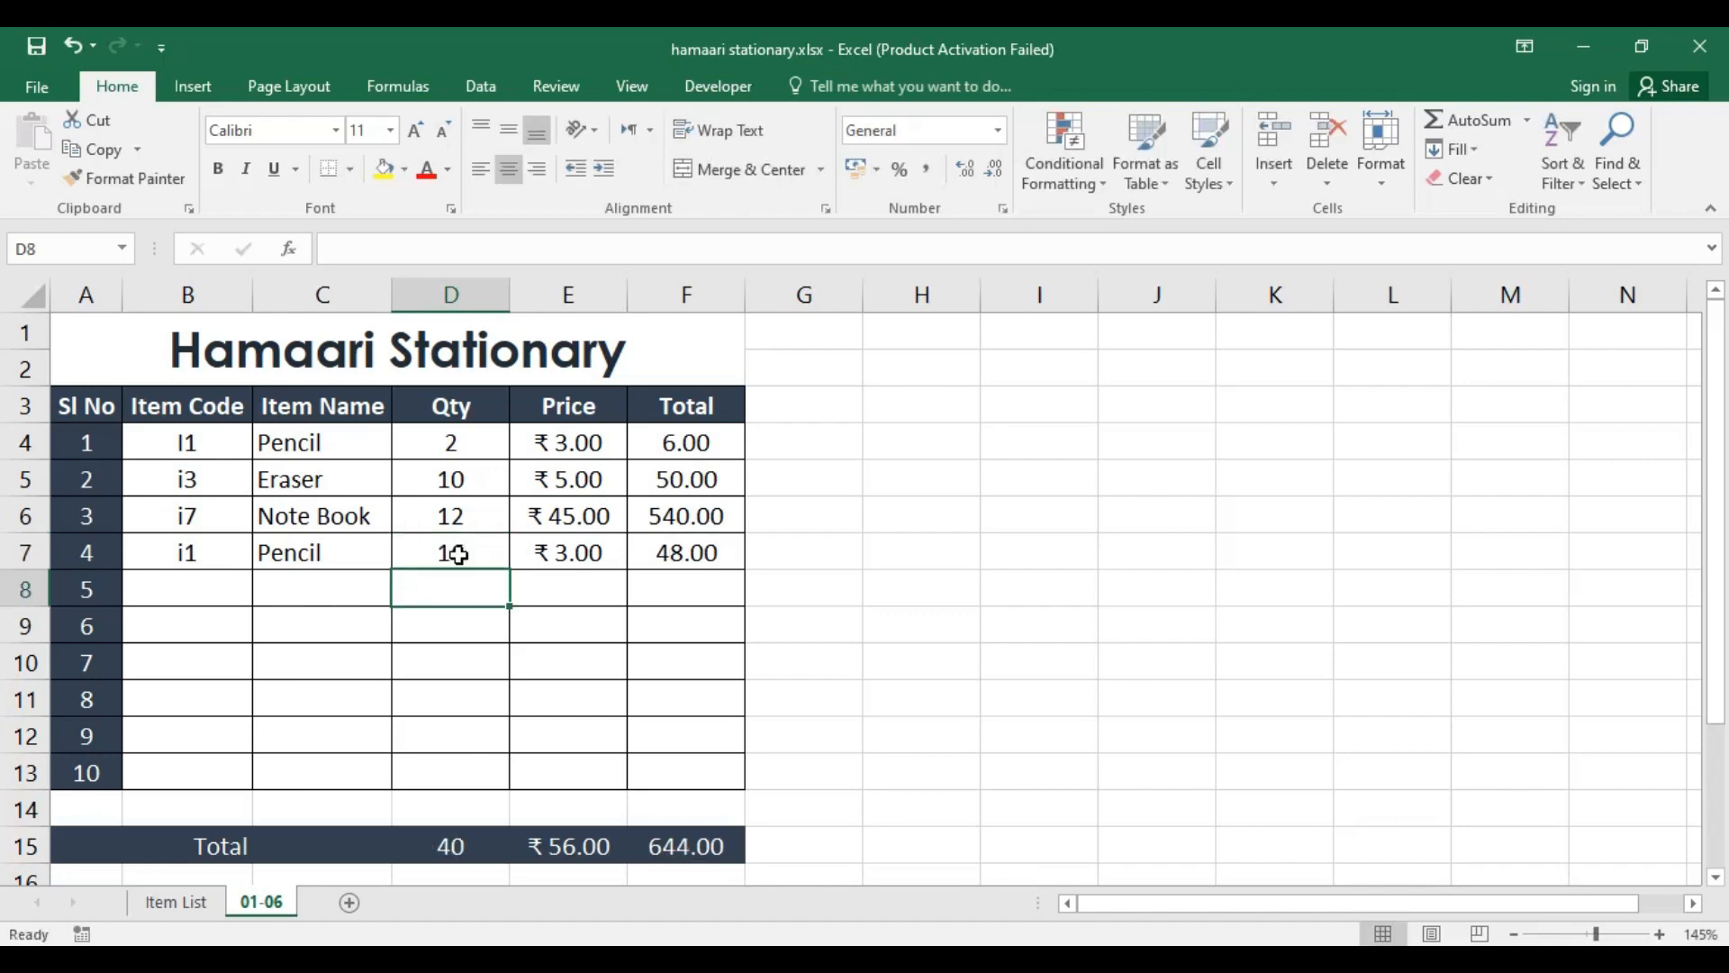
{"action": "left_click", "coordinate": [696, 563]}
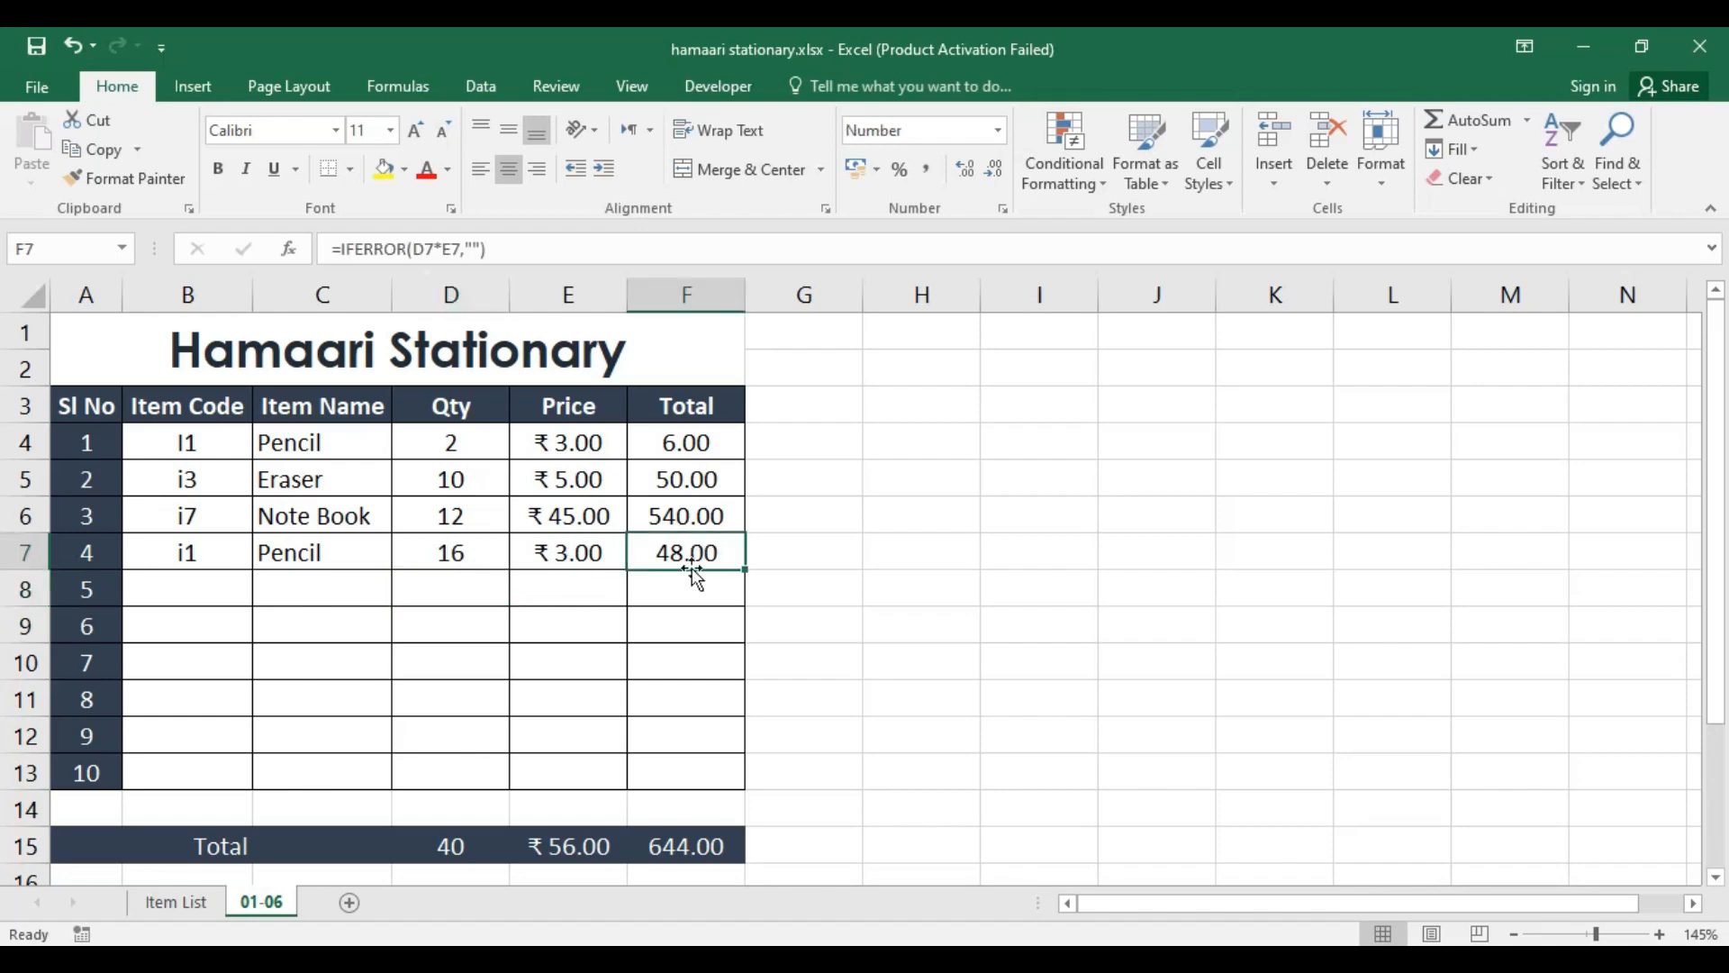
Step: Create a copy of the 01-06 sheet at the end of the workbook
{"action": "left_click", "coordinate": [204, 584]}
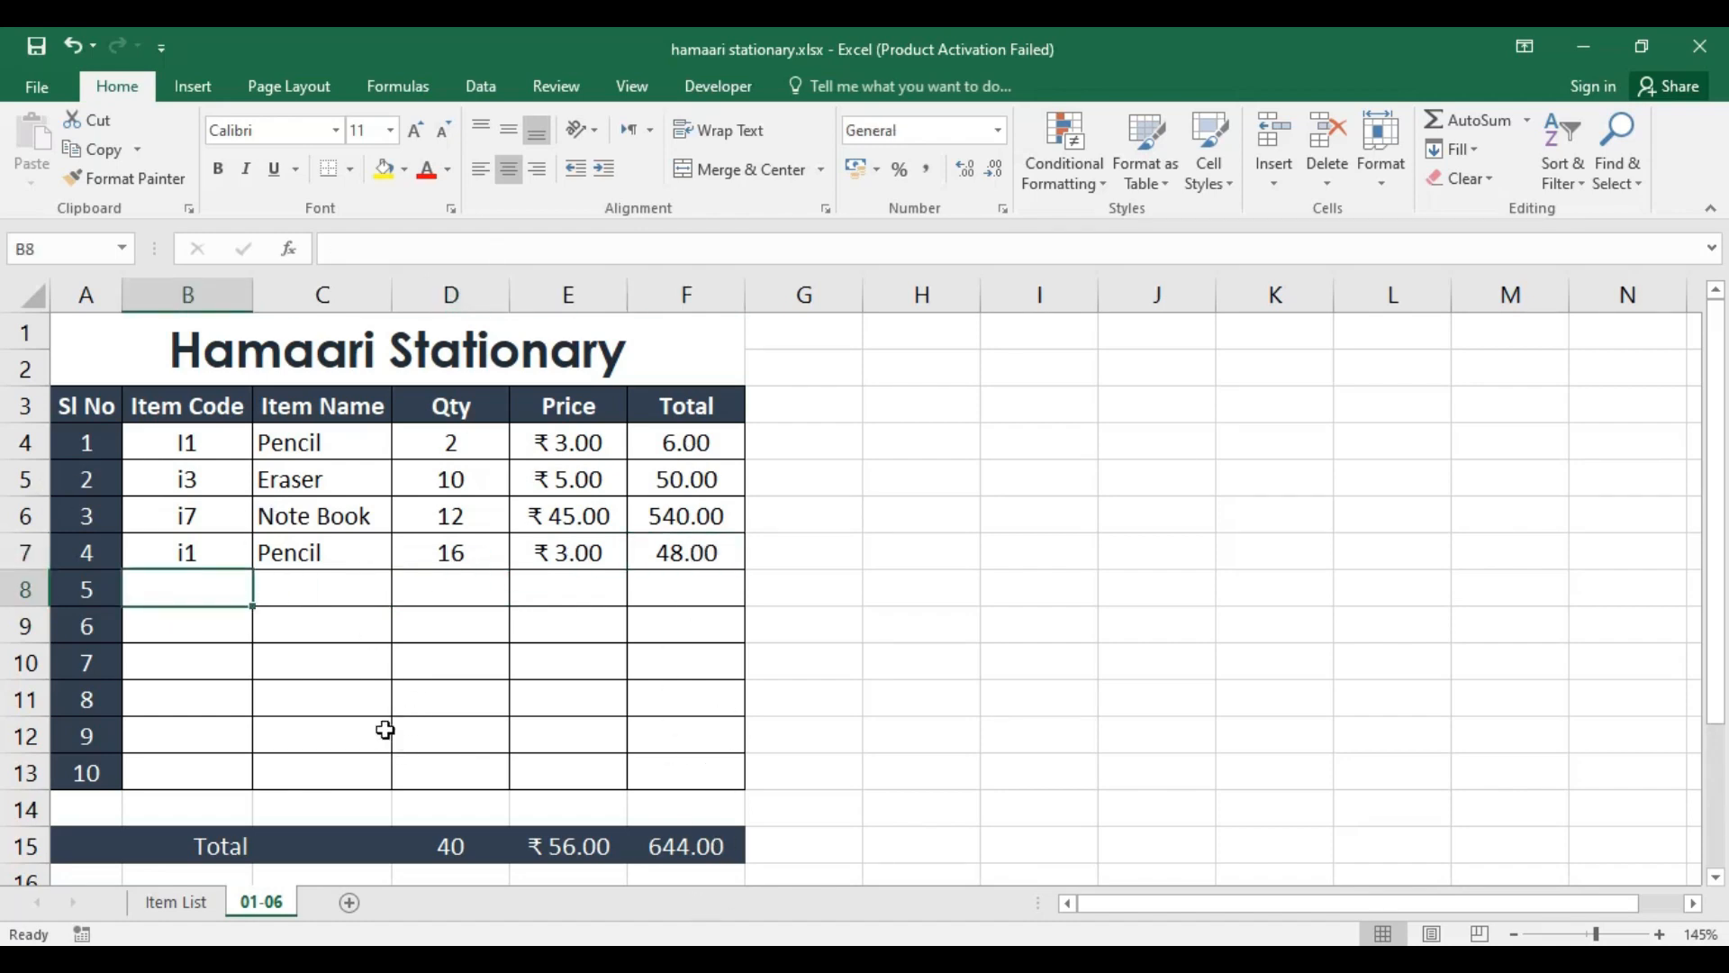
{"action": "right_click", "coordinate": [263, 904]}
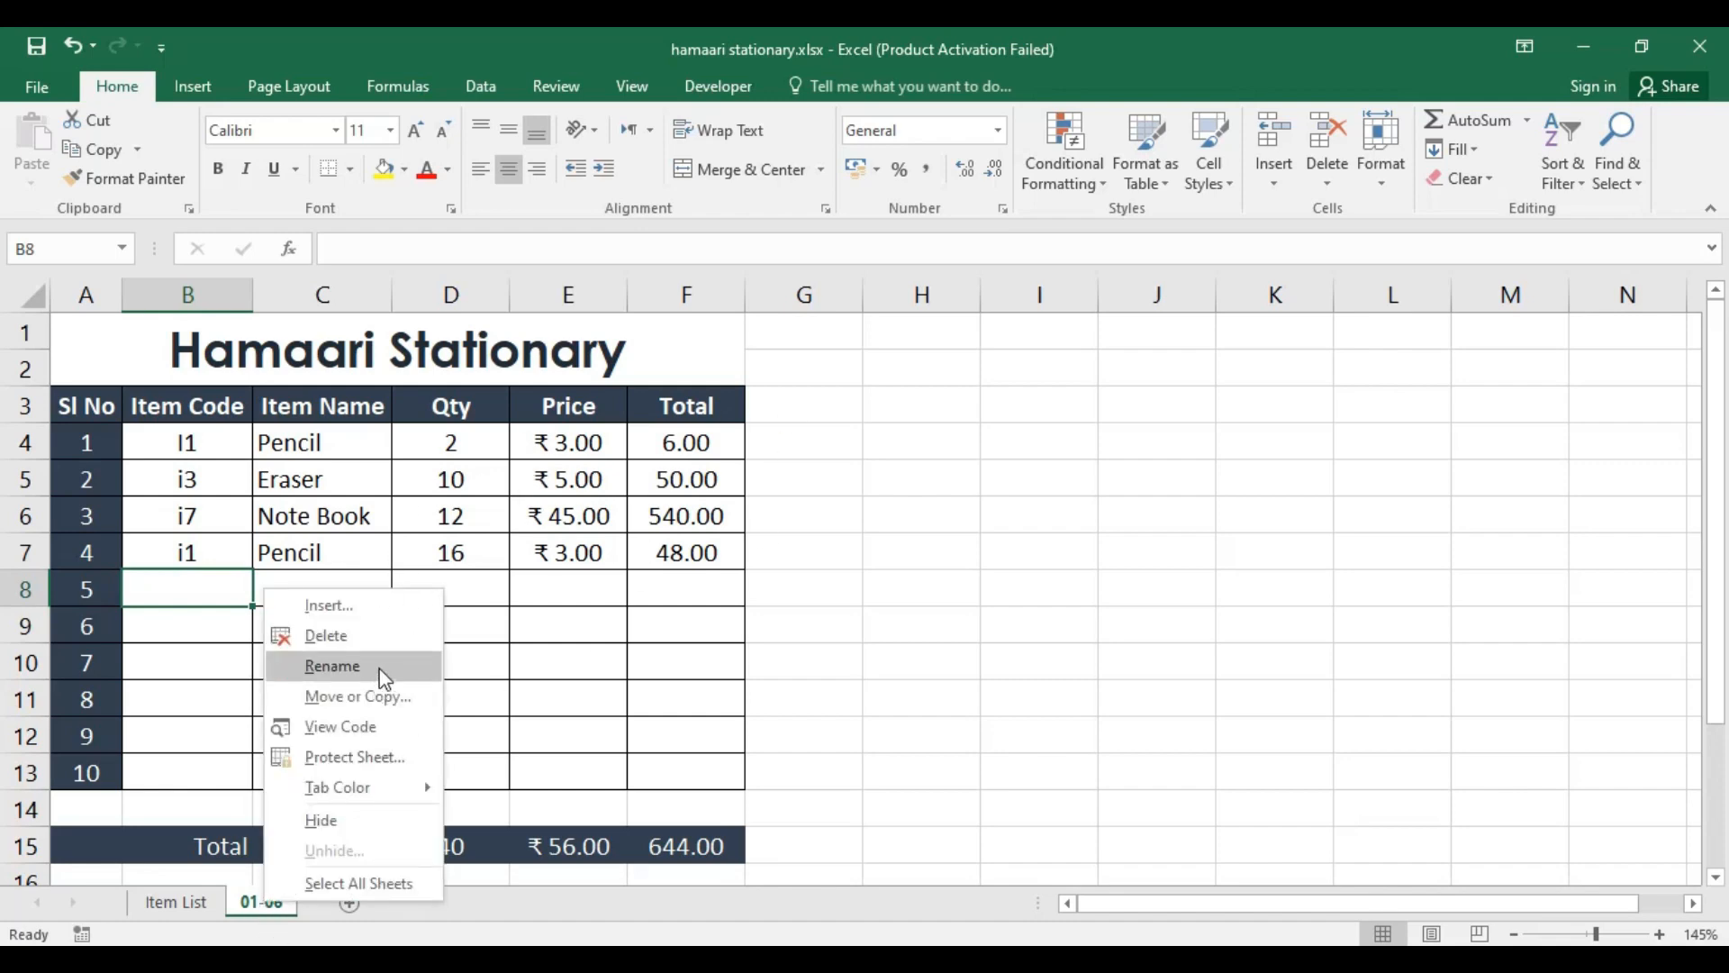
{"action": "left_click", "coordinate": [399, 697]}
{"action": "left_click", "coordinate": [286, 688]}
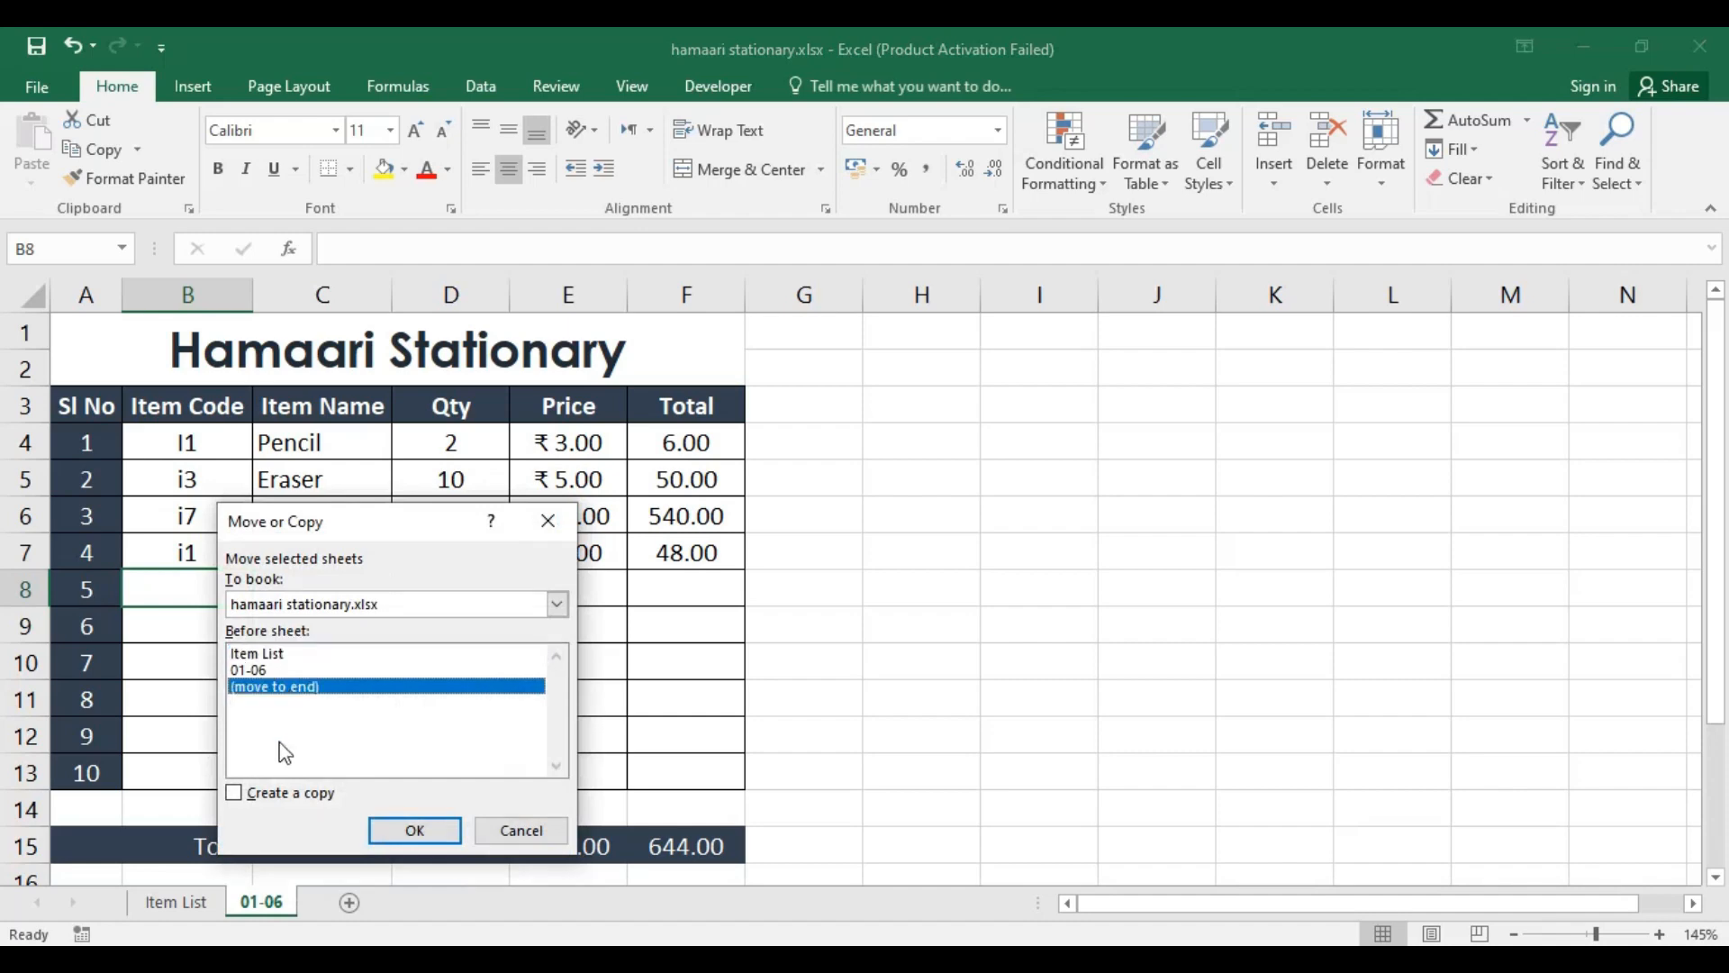
{"action": "left_click", "coordinate": [288, 797]}
{"action": "left_click", "coordinate": [414, 830]}
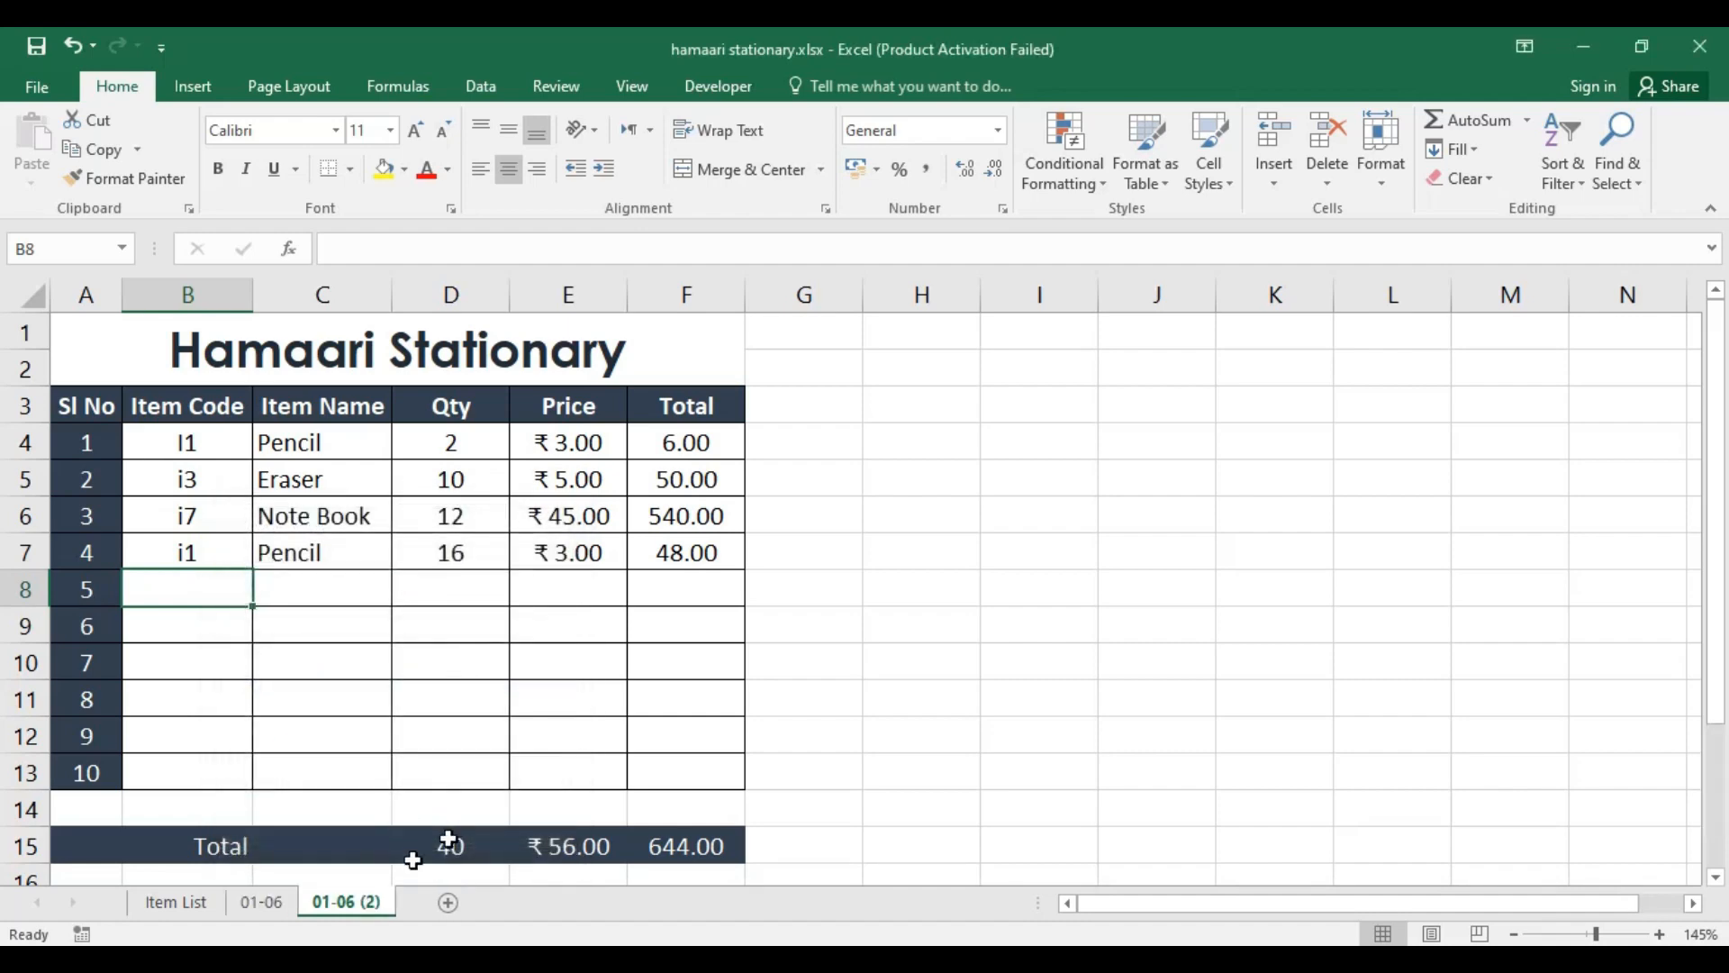
Step: Clear the item codes in B4:B7 on the copied sheet
{"action": "left_click_drag", "start_coordinate": [186, 442], "coordinate": [192, 550]}
{"action": "key", "text": "Delete"}
{"action": "left_click", "coordinate": [914, 625]}
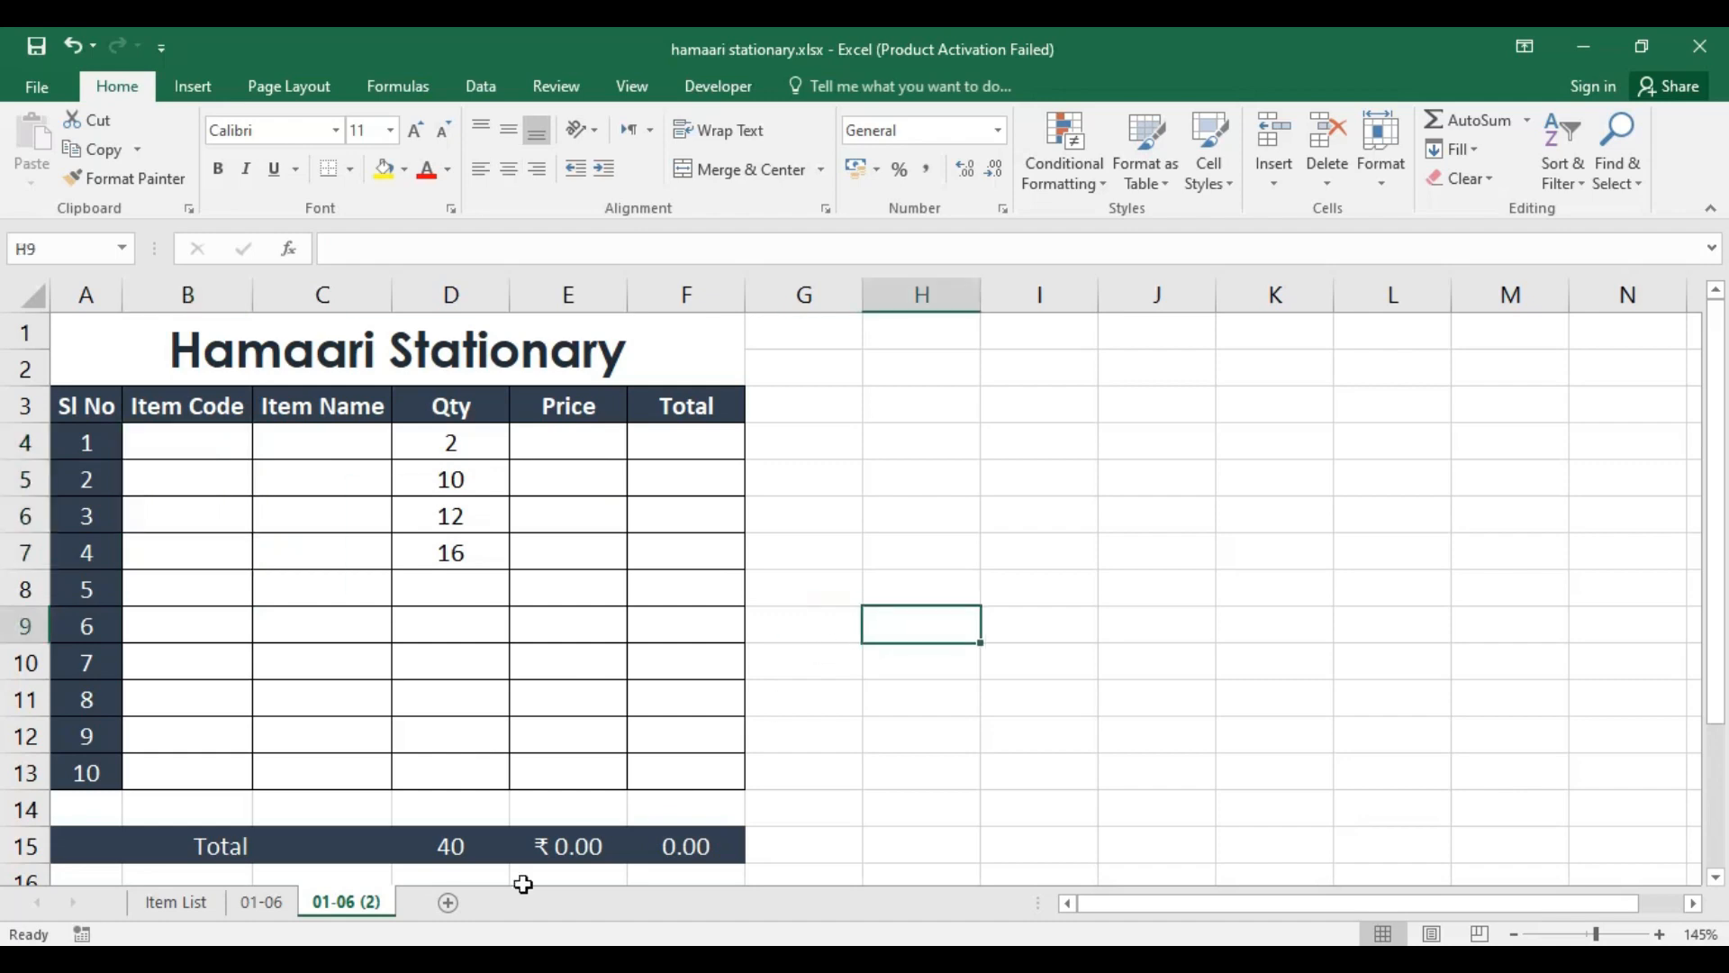
Step: Rename the copied sheet as 02-06
{"action": "right_click", "coordinate": [350, 907]}
{"action": "left_click", "coordinate": [451, 671]}
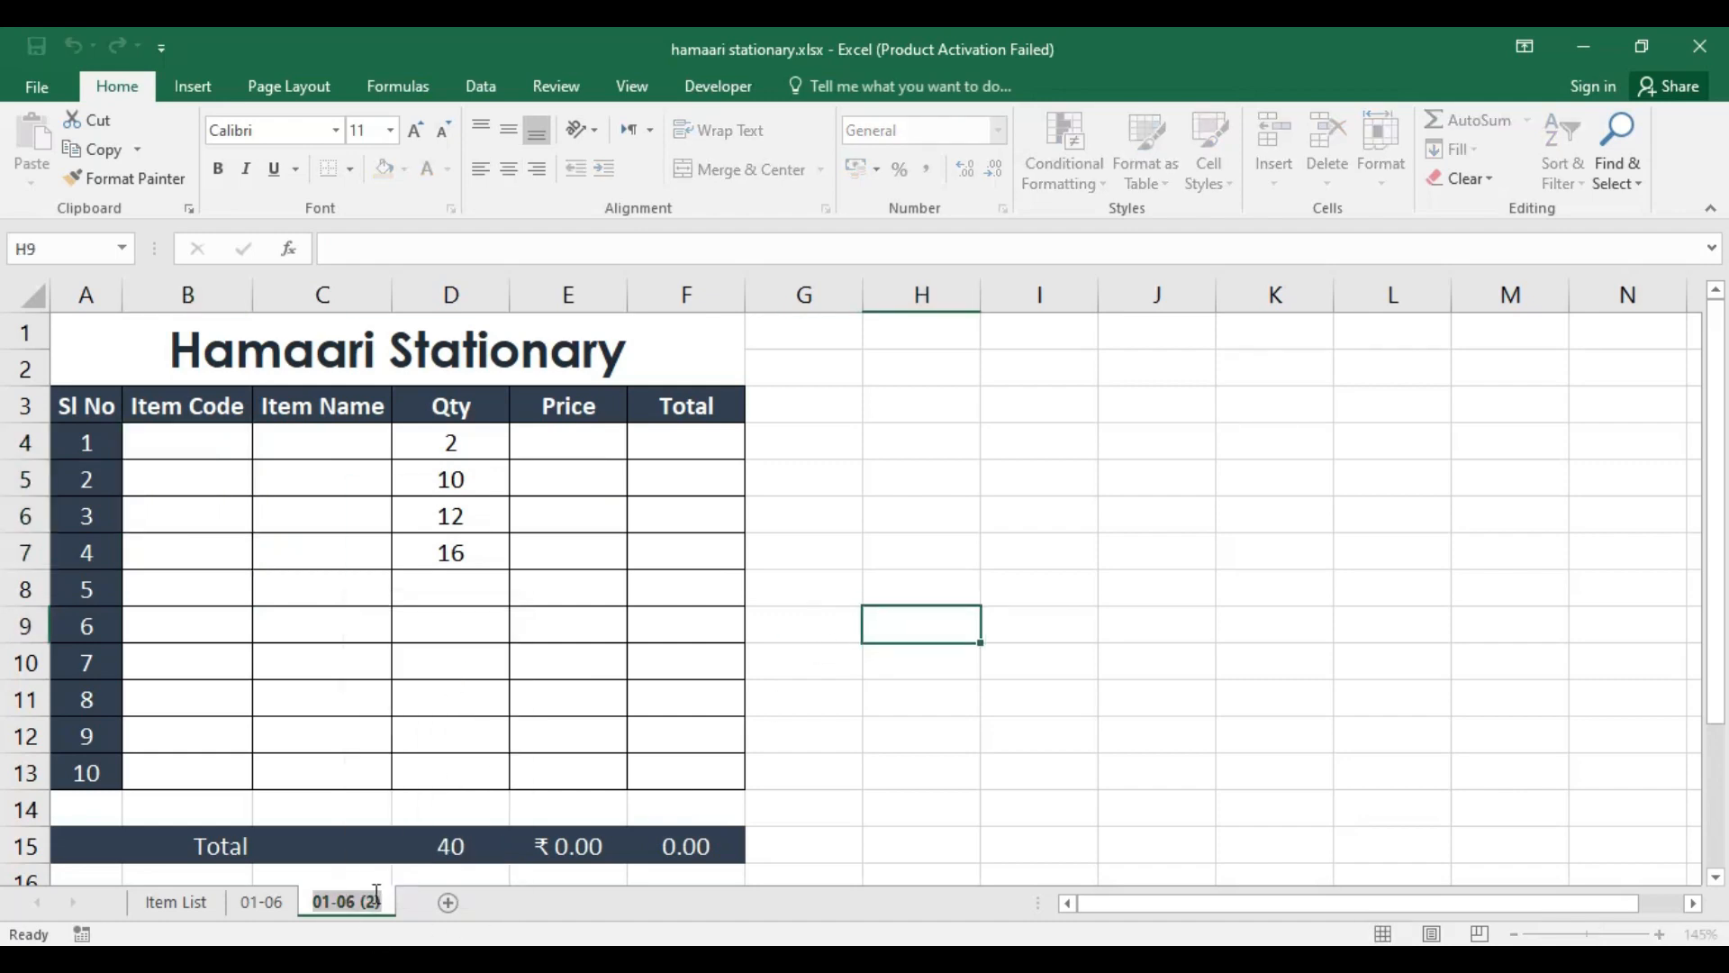
{"action": "type", "text": "02-06"}
{"action": "key", "text": "Return"}
{"action": "left_click", "coordinate": [680, 513]}
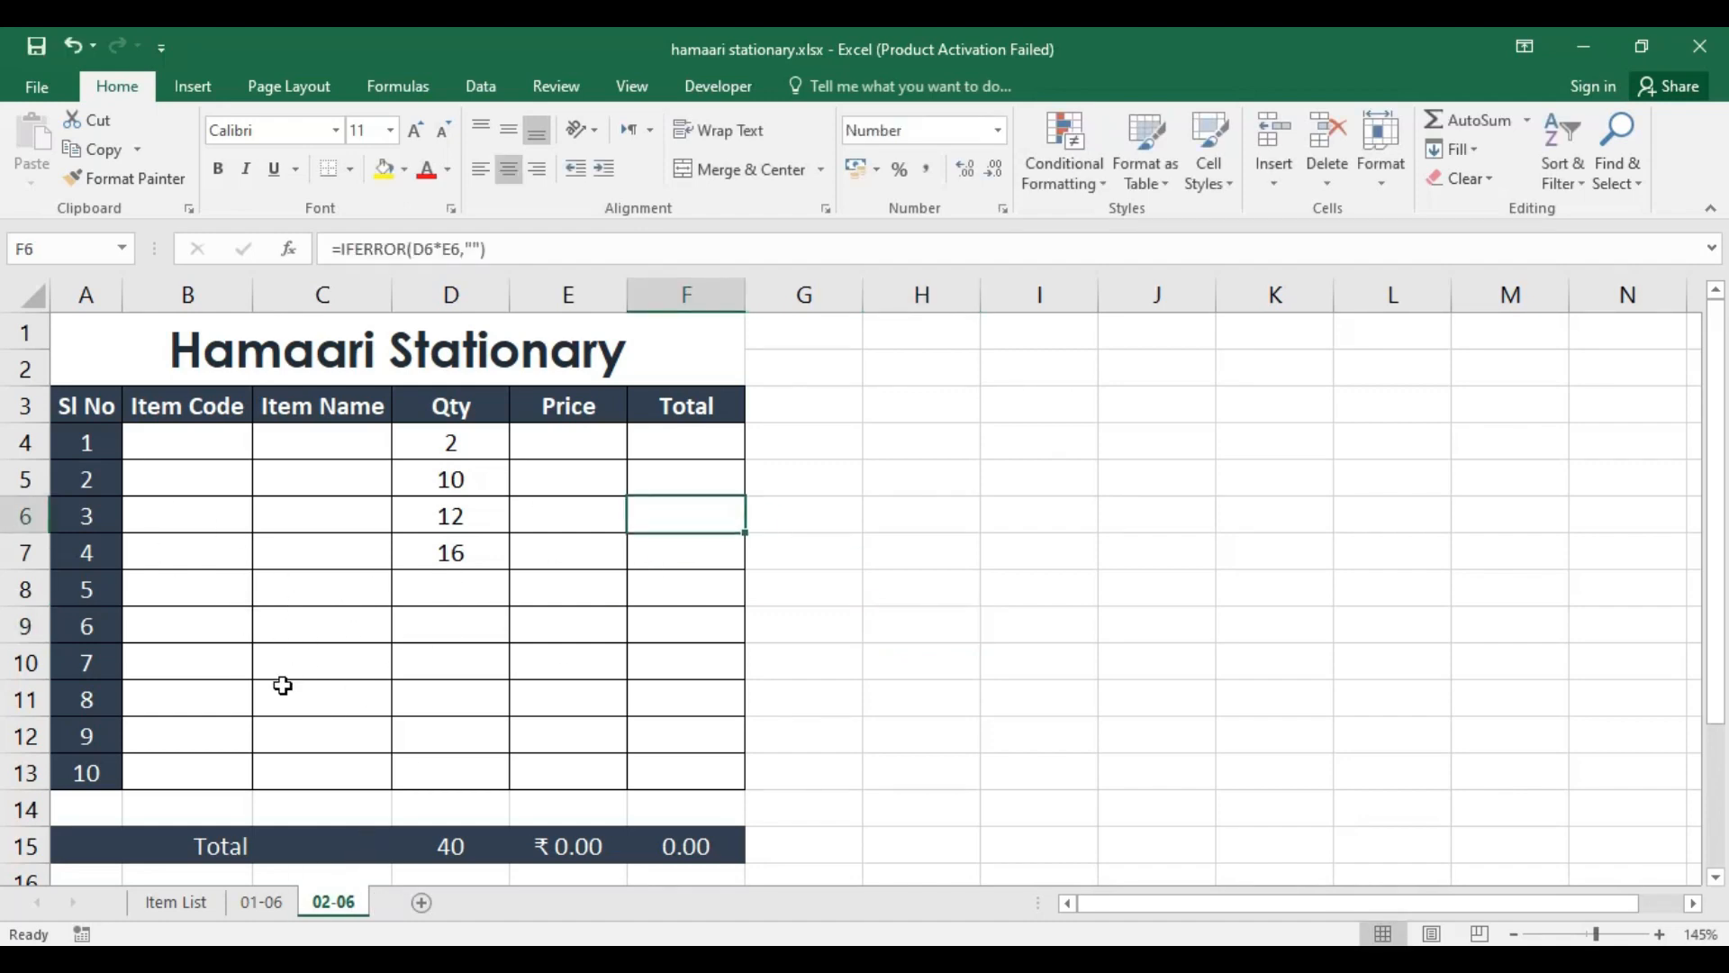
{"action": "left_click", "coordinate": [216, 439]}
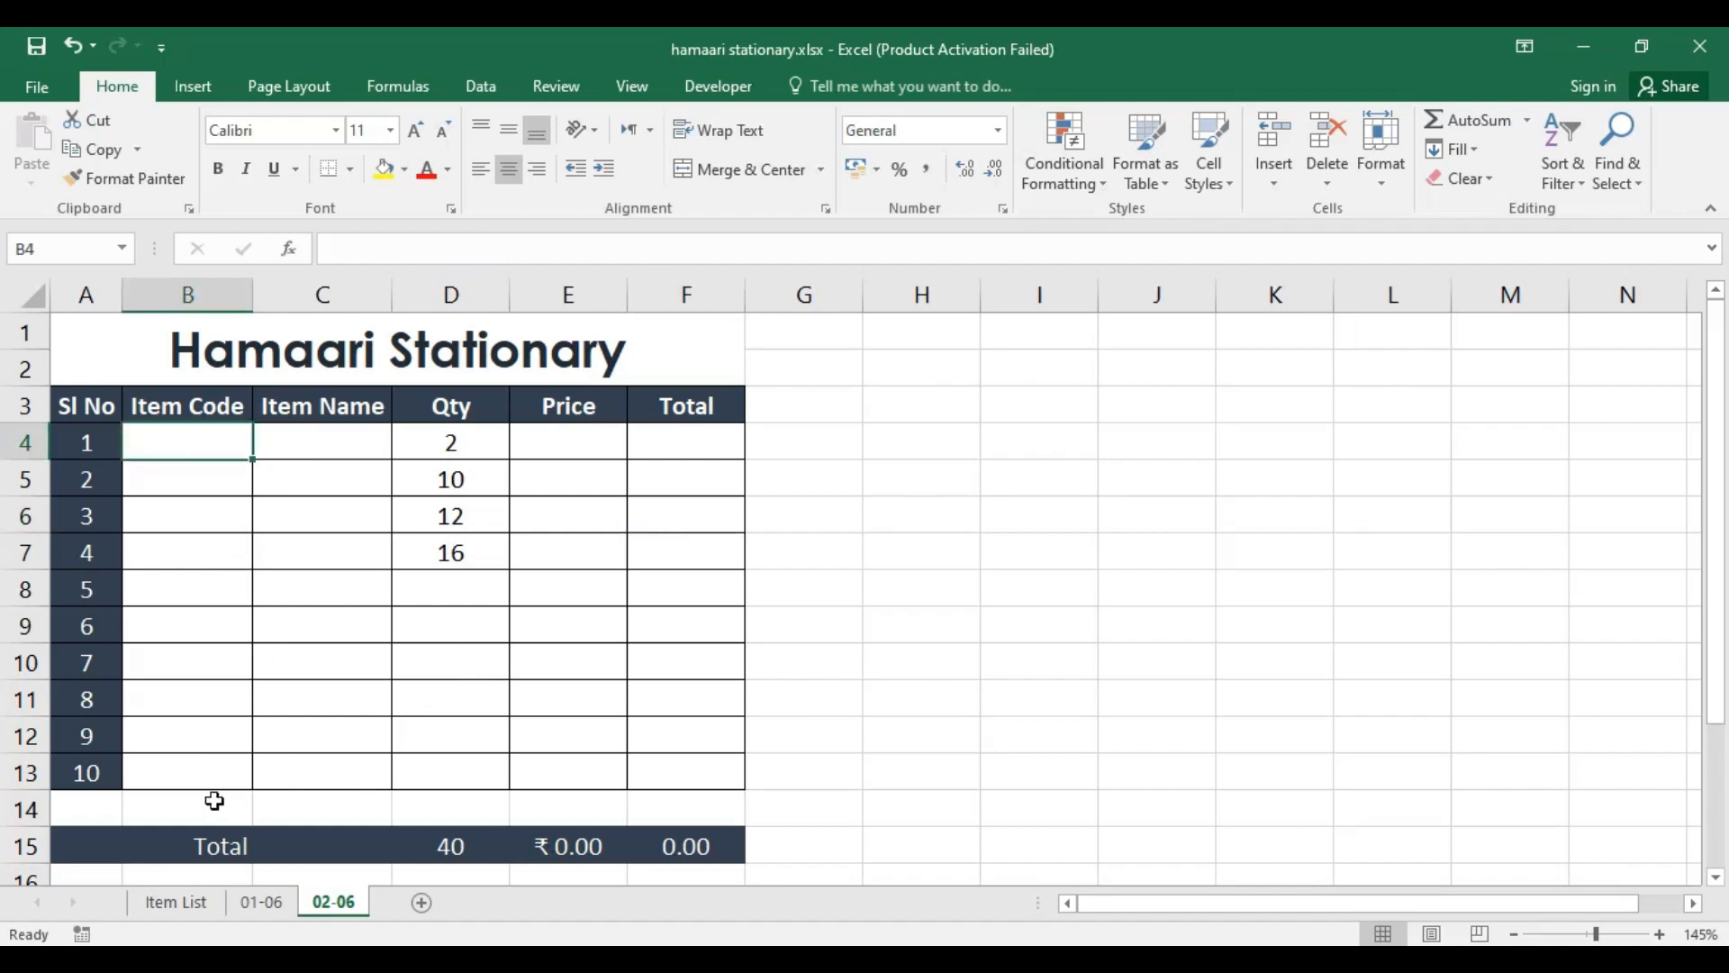
{"action": "scroll", "coordinate": [243, 667], "scroll_direction": "down", "scroll_amount": 2}
{"action": "scroll", "coordinate": [244, 669], "scroll_direction": "up", "scroll_amount": 1}
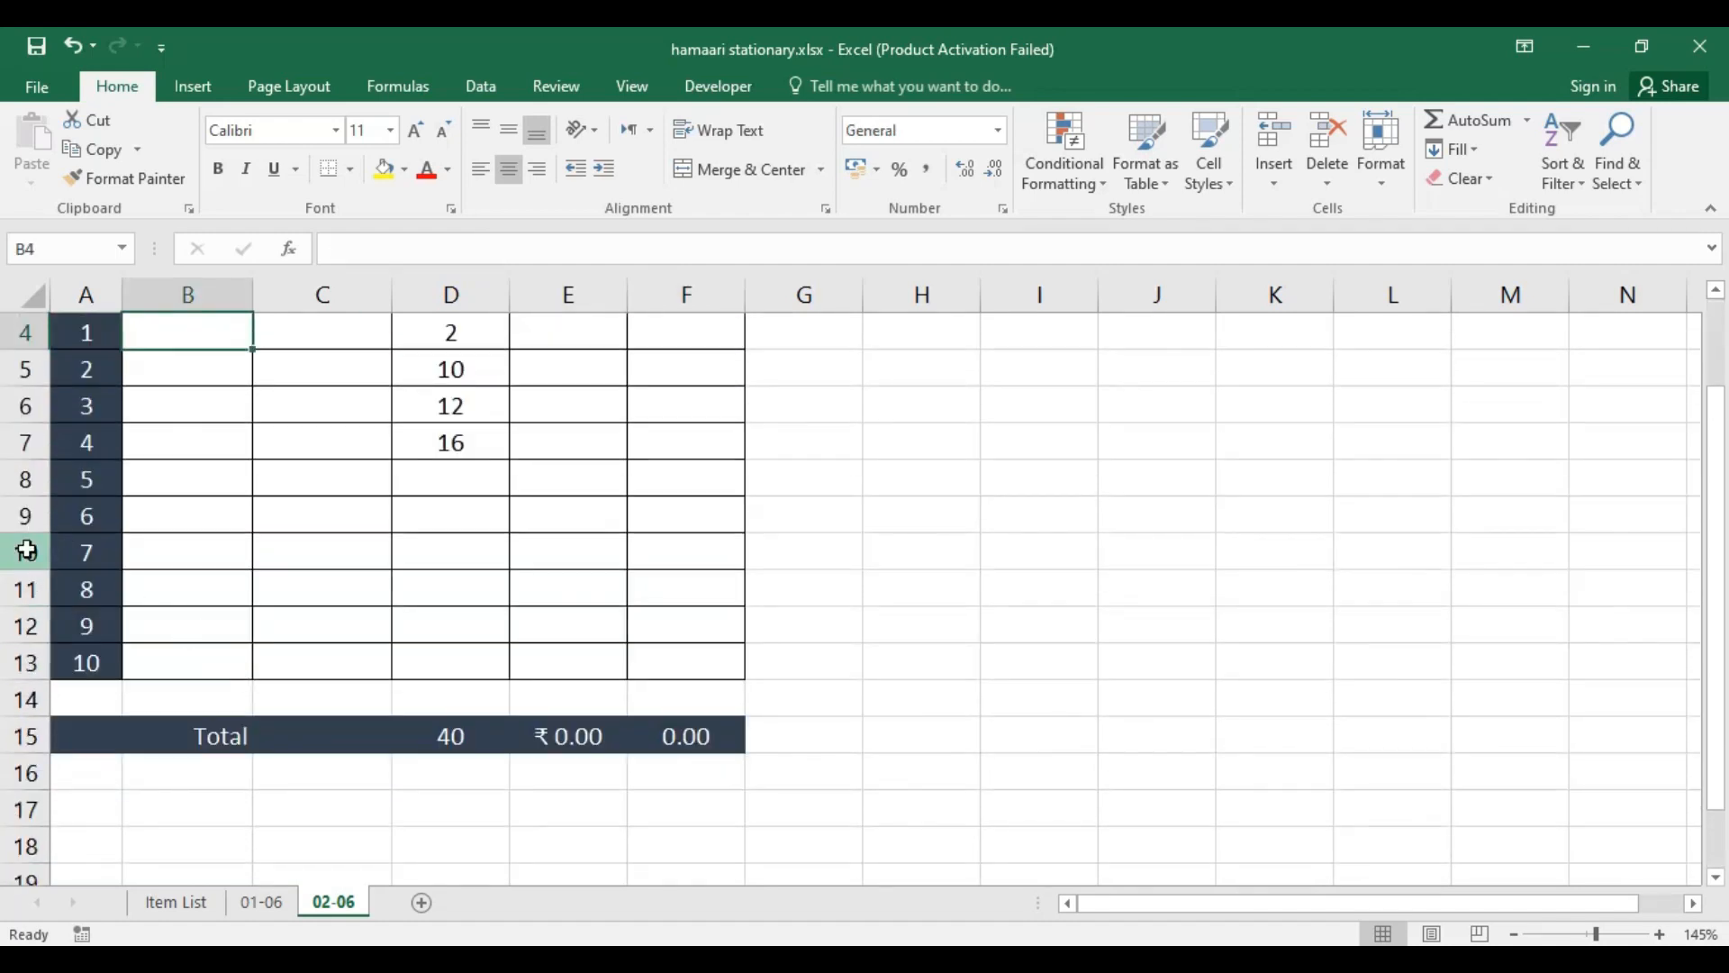
{"action": "left_click_drag", "start_coordinate": [25, 552], "coordinate": [25, 663]}
{"action": "left_click", "coordinate": [770, 437]}
{"action": "scroll", "coordinate": [540, 576], "scroll_direction": "up", "scroll_amount": 1}
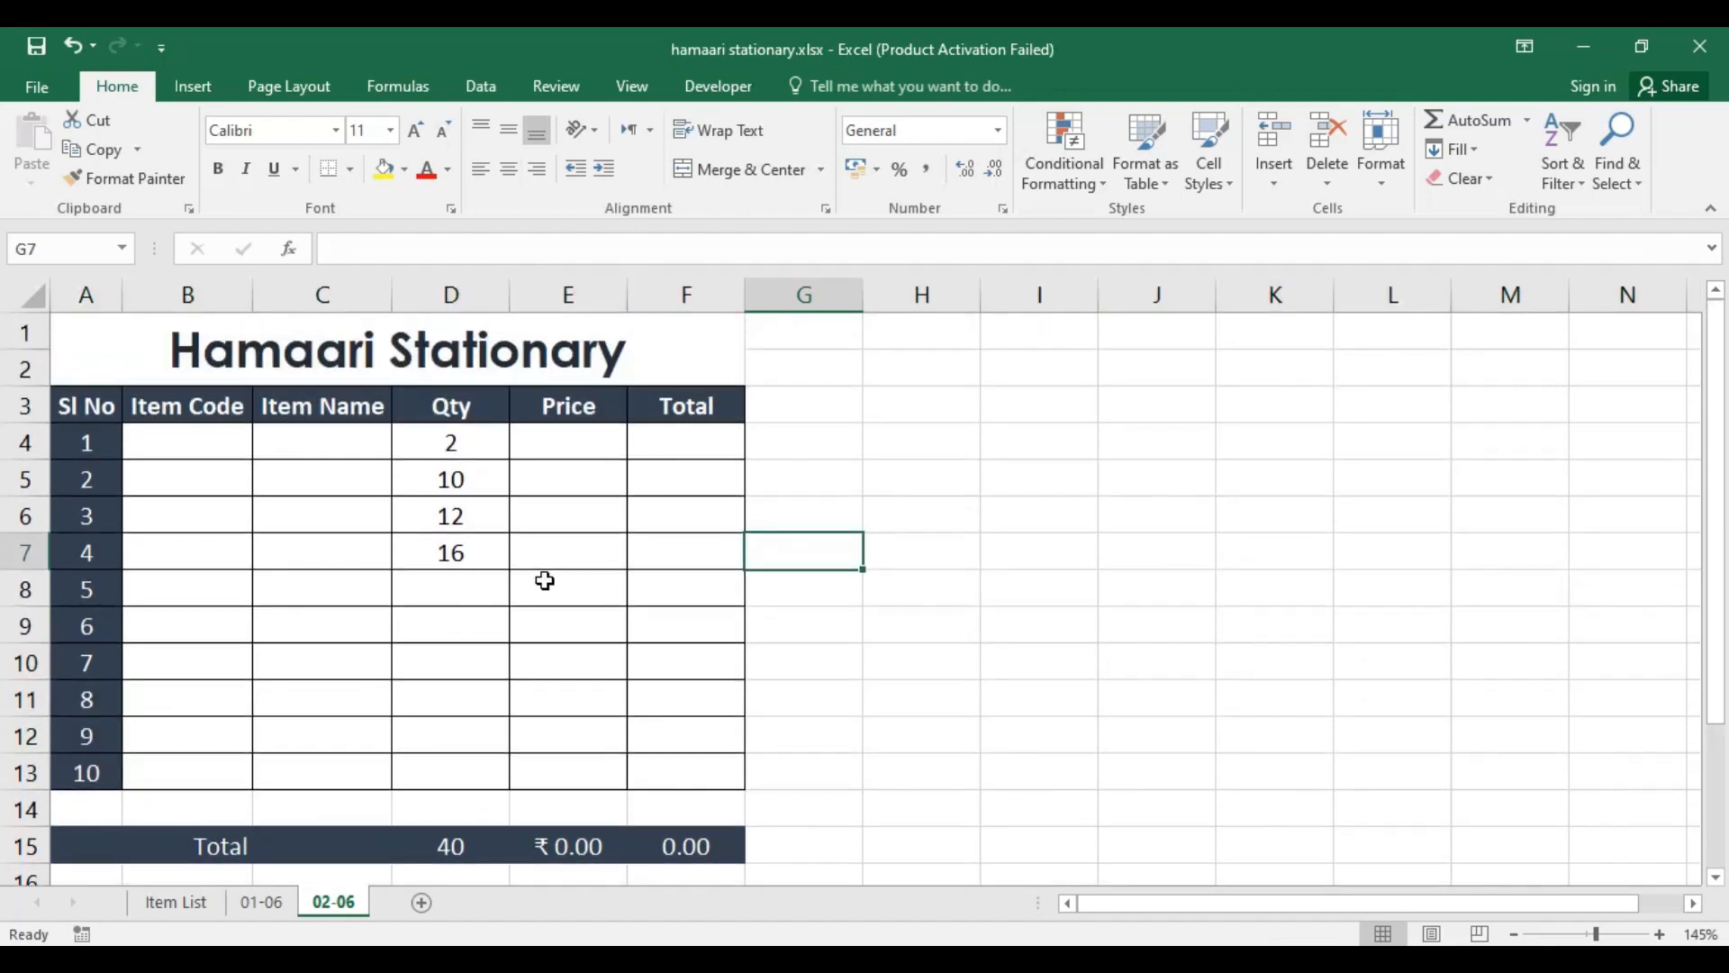
Step: Clear the quantities in D4:D7 on the 02-06 sheet
{"action": "left_click_drag", "start_coordinate": [475, 450], "coordinate": [463, 556]}
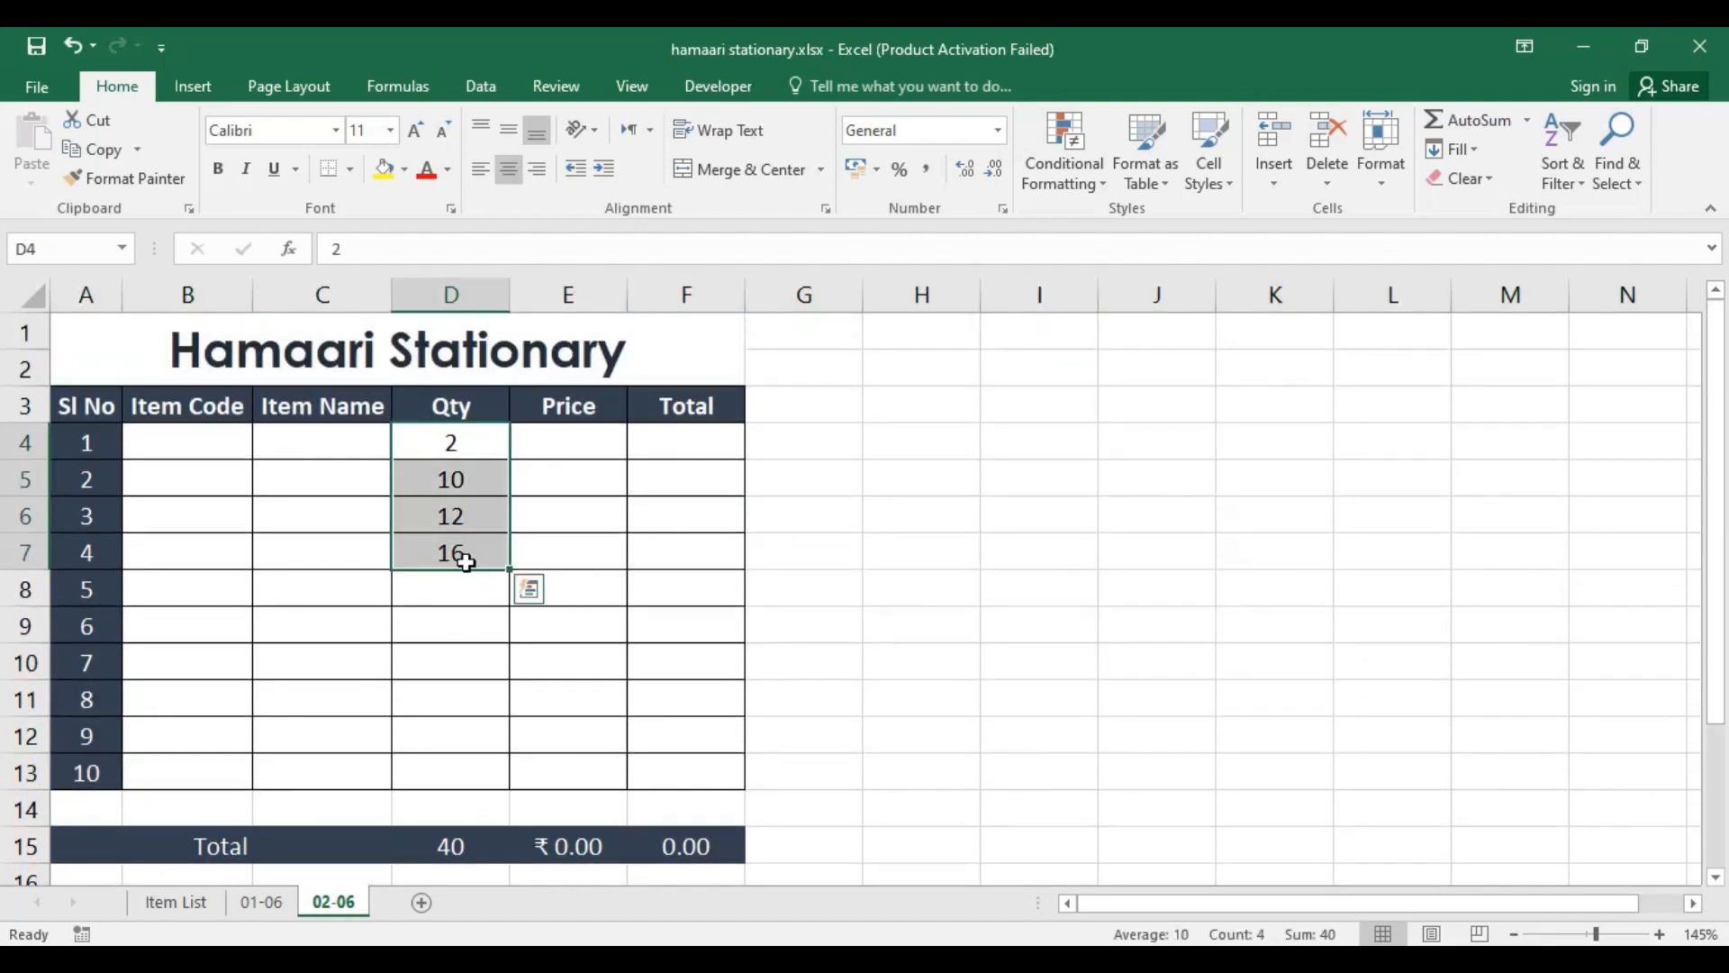
{"action": "key", "text": "Delete"}
{"action": "left_click", "coordinate": [714, 501]}
Step: Return to the 01-06 sheet and add a new blank worksheet at the end of the workbook
{"action": "left_click", "coordinate": [263, 900]}
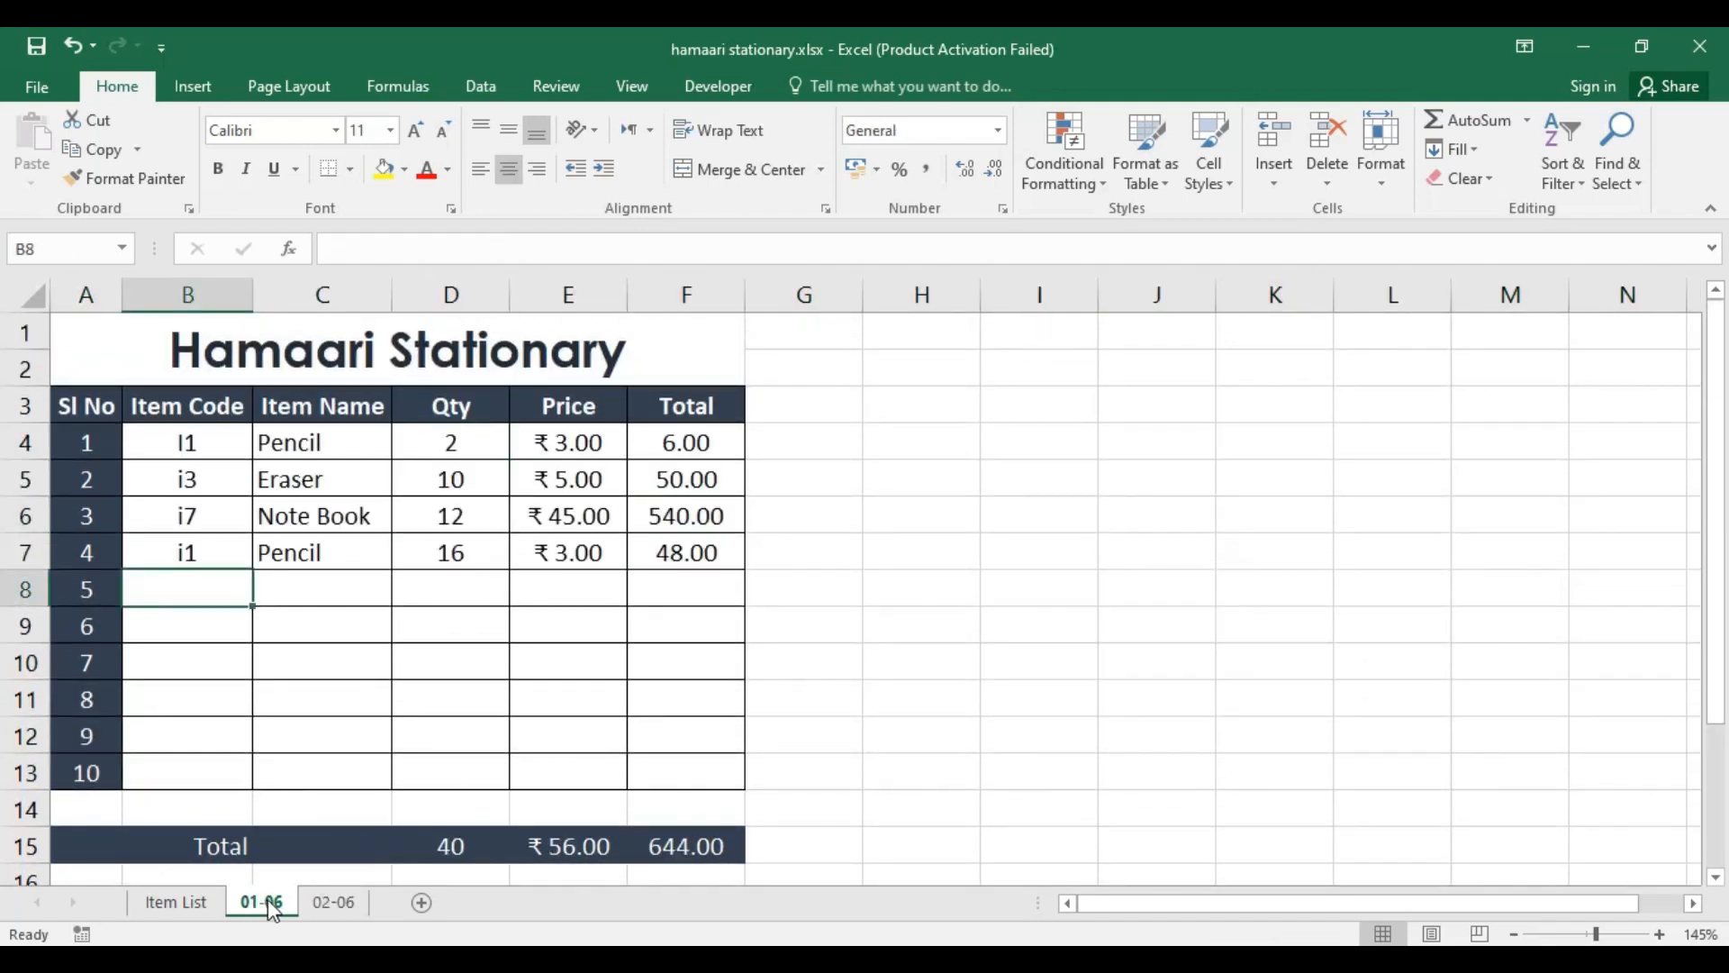
{"action": "left_click", "coordinate": [710, 592]}
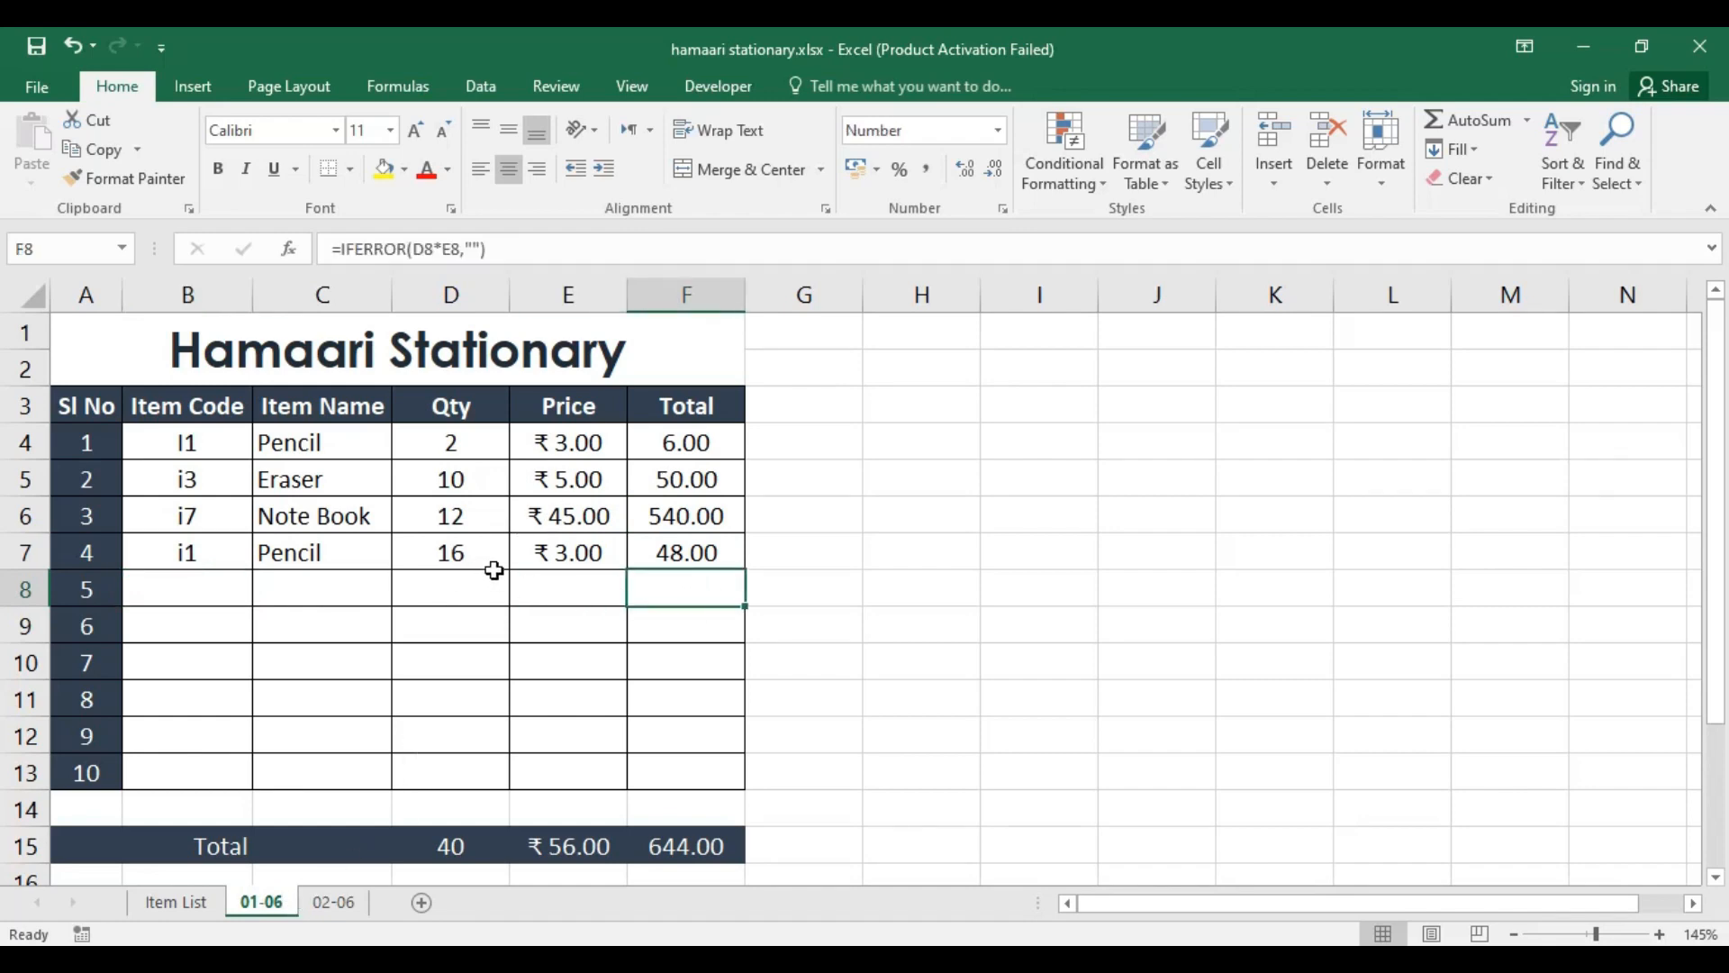
{"action": "key", "text": "shift+F11"}
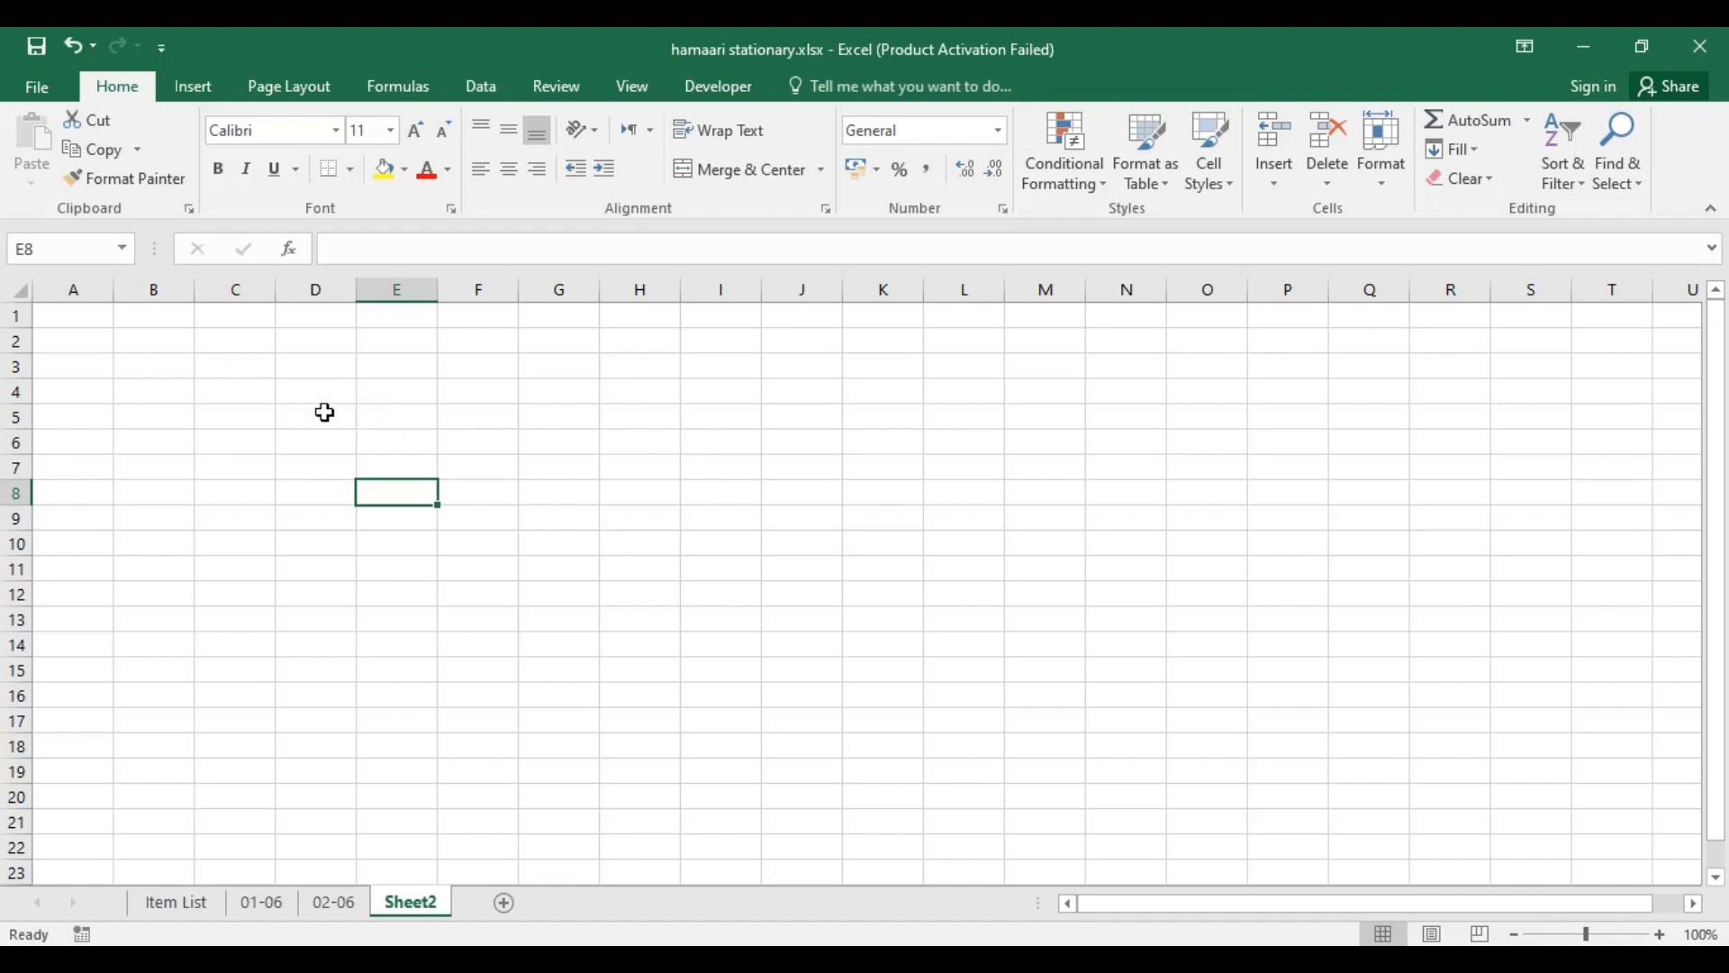
{"action": "left_click", "coordinate": [440, 374]}
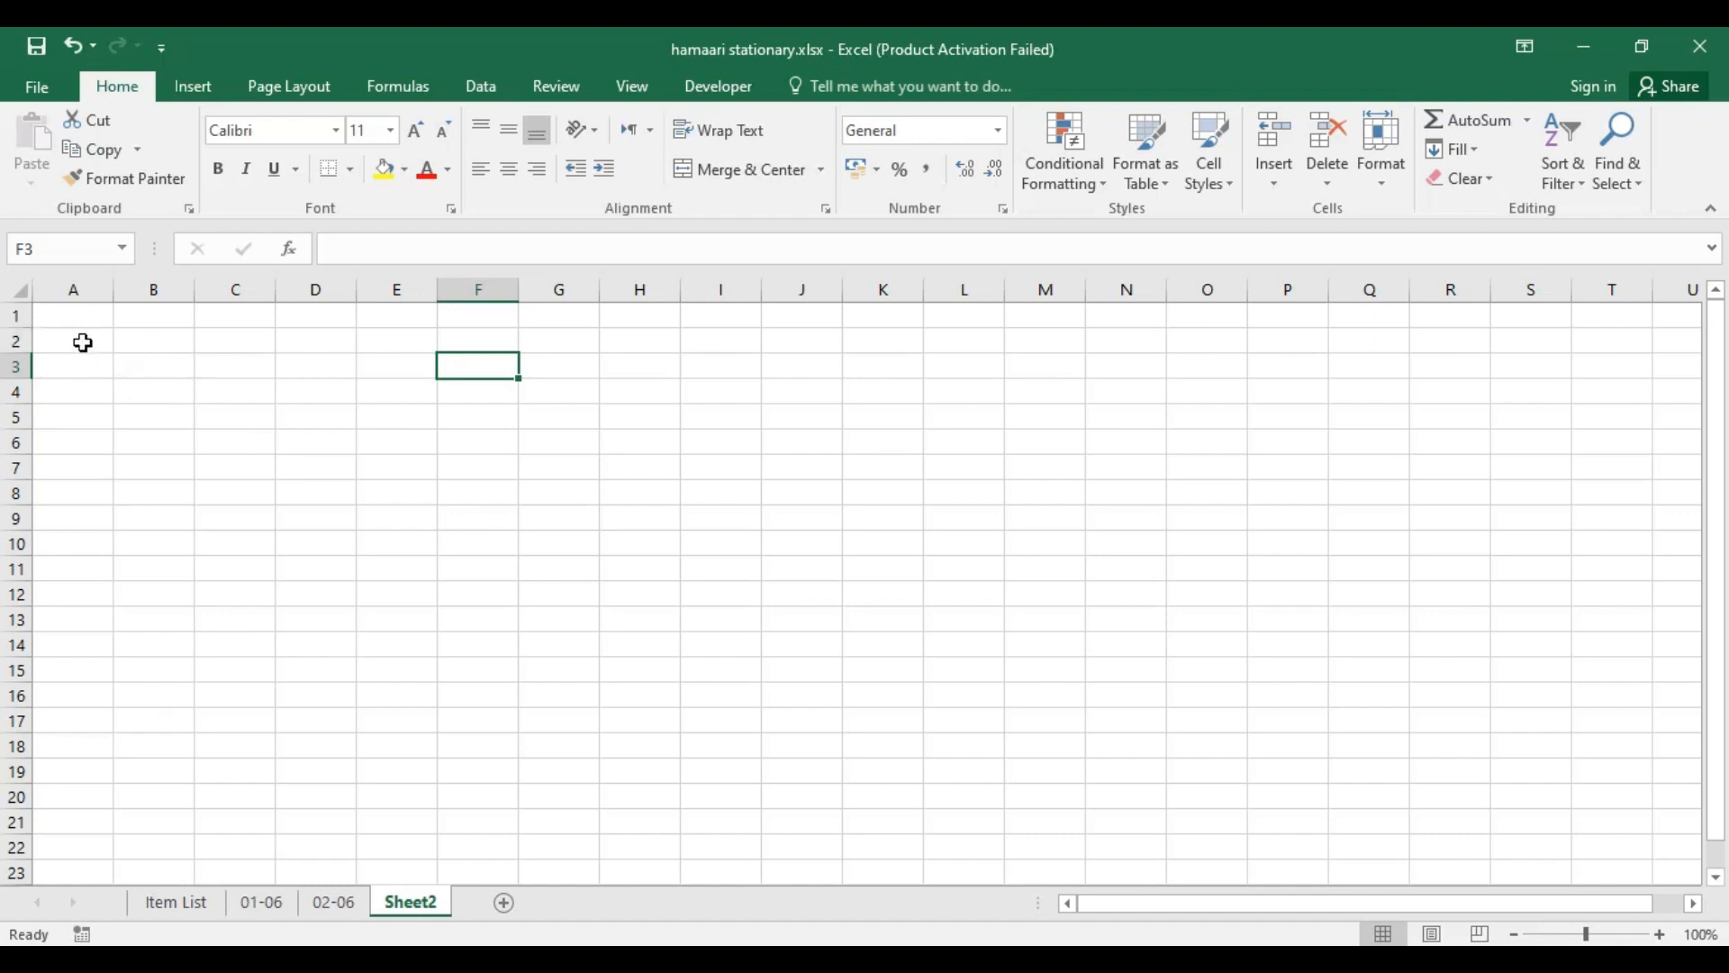
Step: Enter the column headings Sl, Item Name, Qty and Total in A1:D1 of the new sheet
{"action": "left_click", "coordinate": [74, 311]}
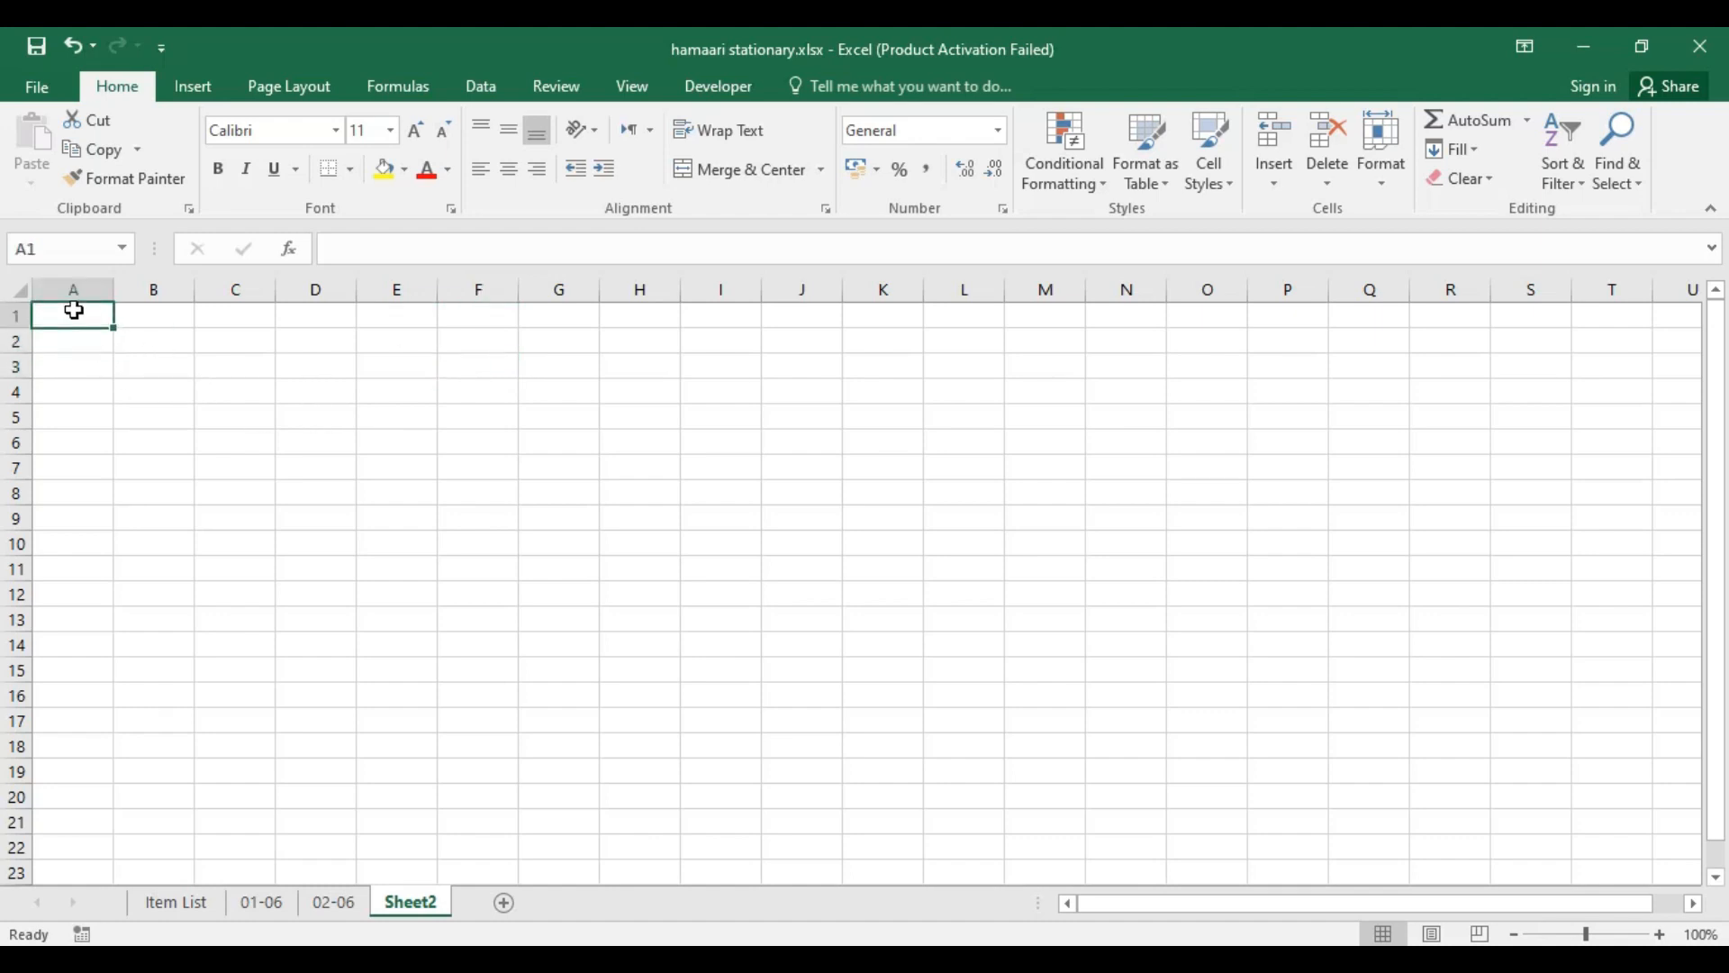
{"action": "type", "text": "Sl"}
{"action": "key", "text": "Tab"}
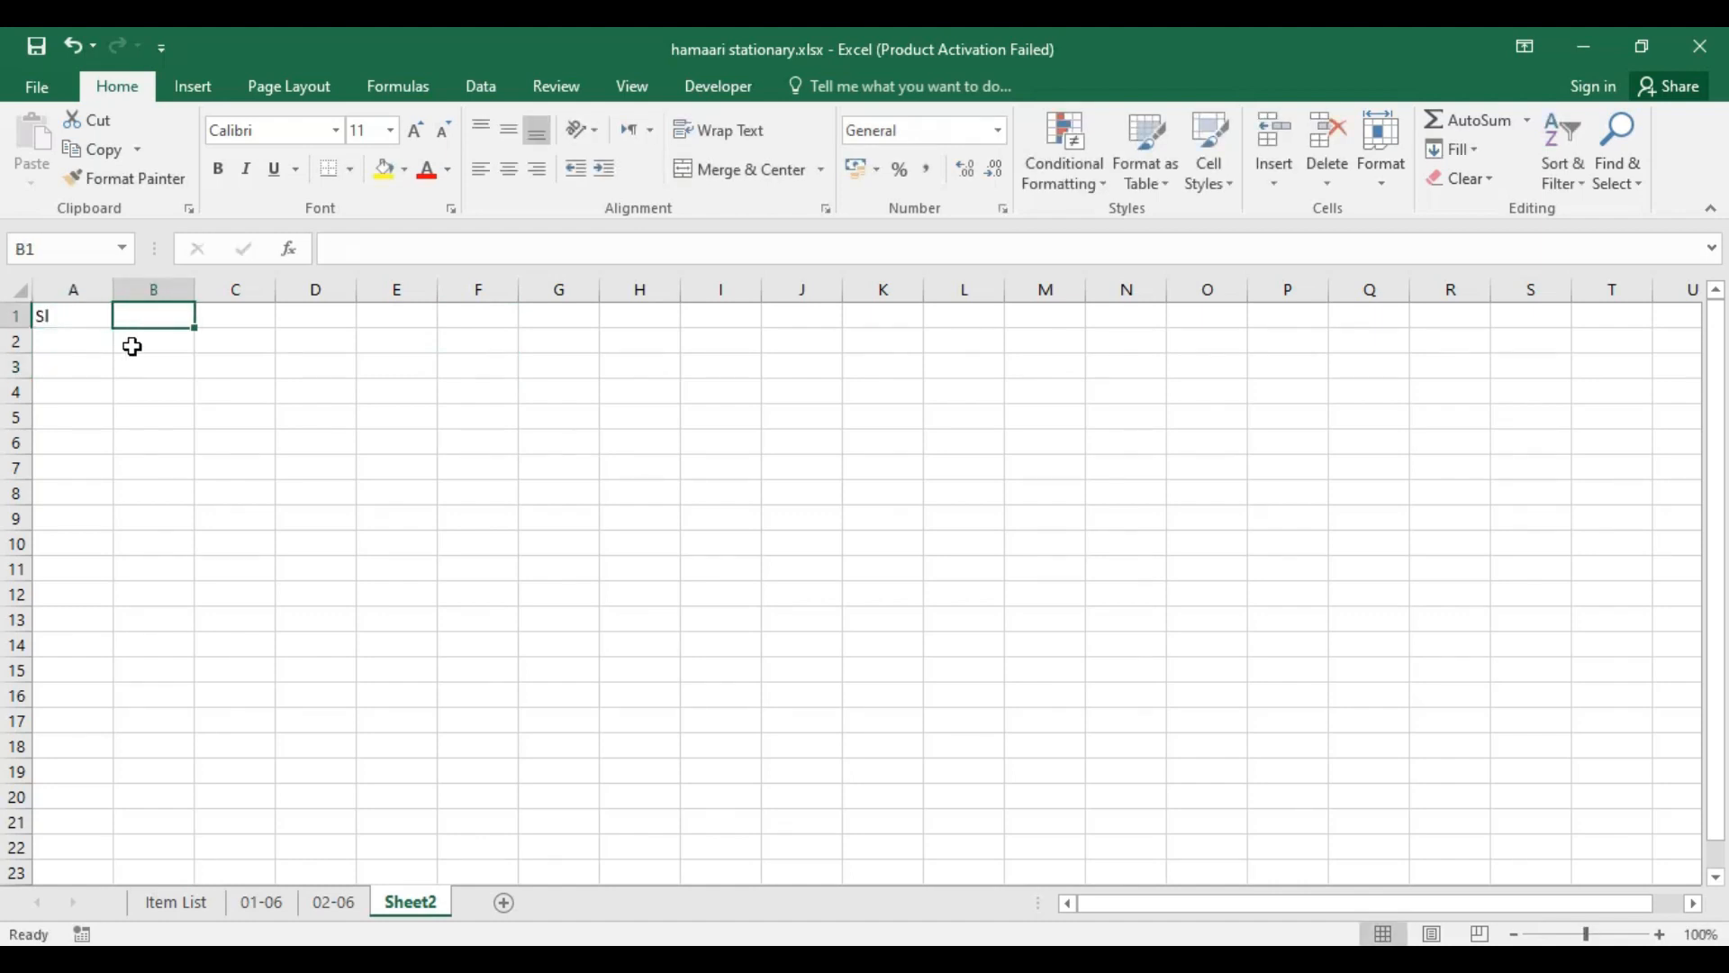
{"action": "type", "text": "Item"}
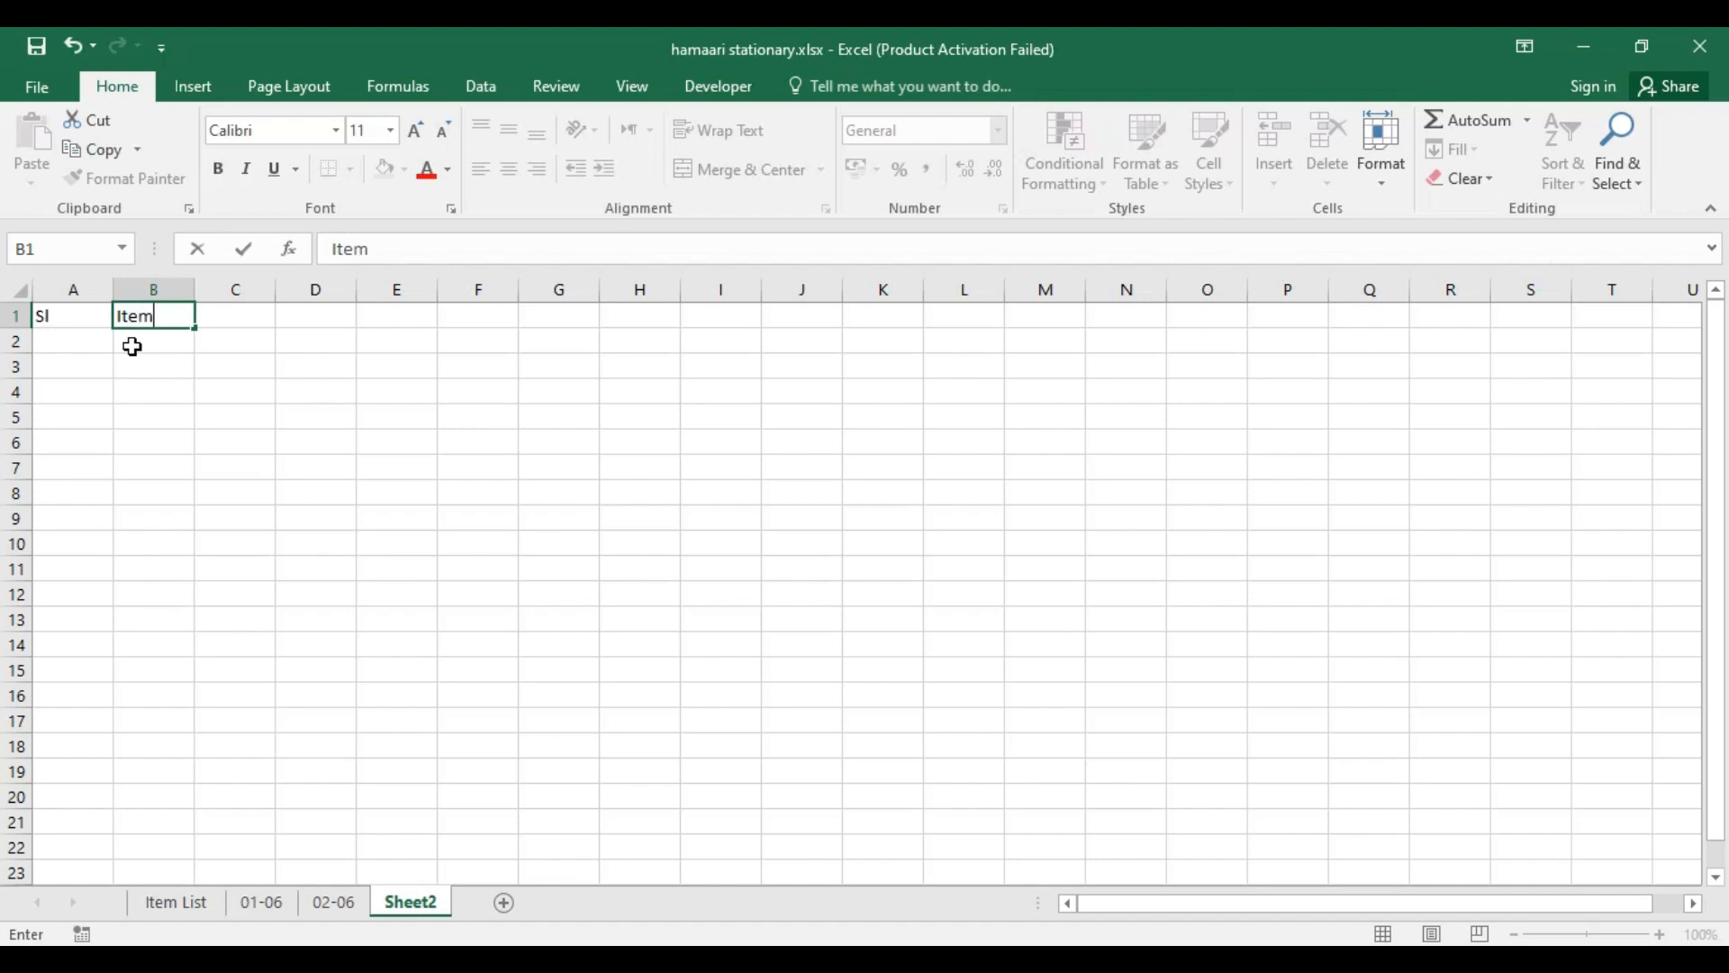
{"action": "type", "text": " Name"}
{"action": "key", "text": "Tab"}
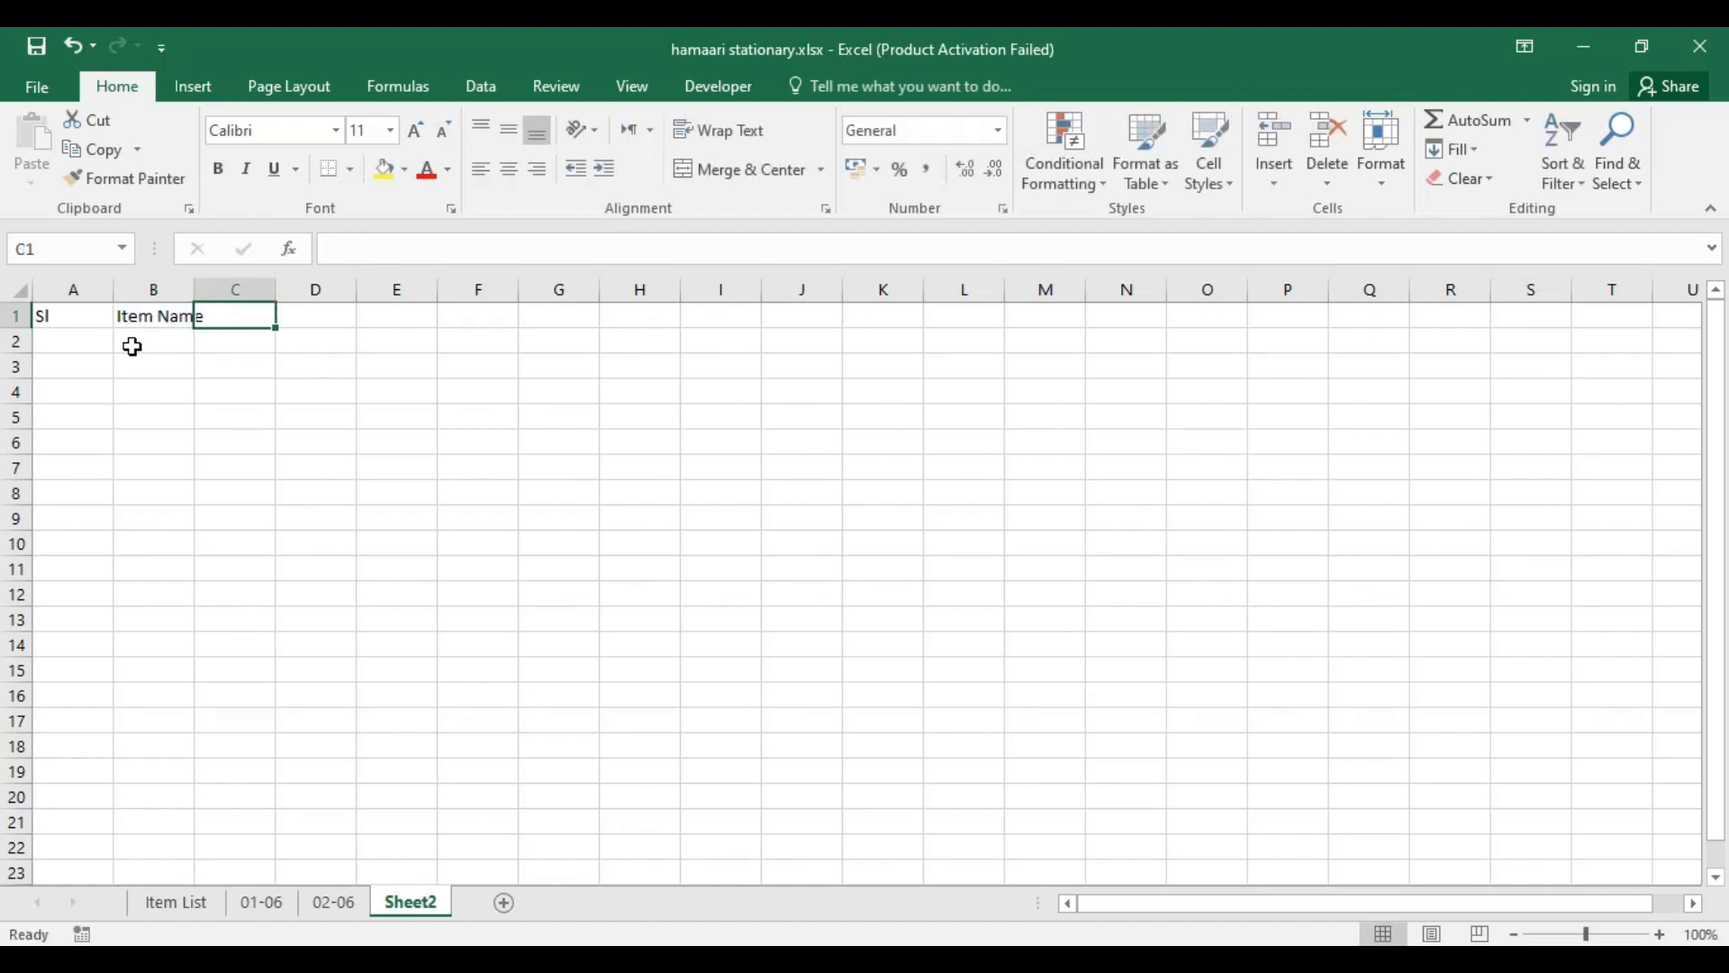
{"action": "type", "text": "Pr"}
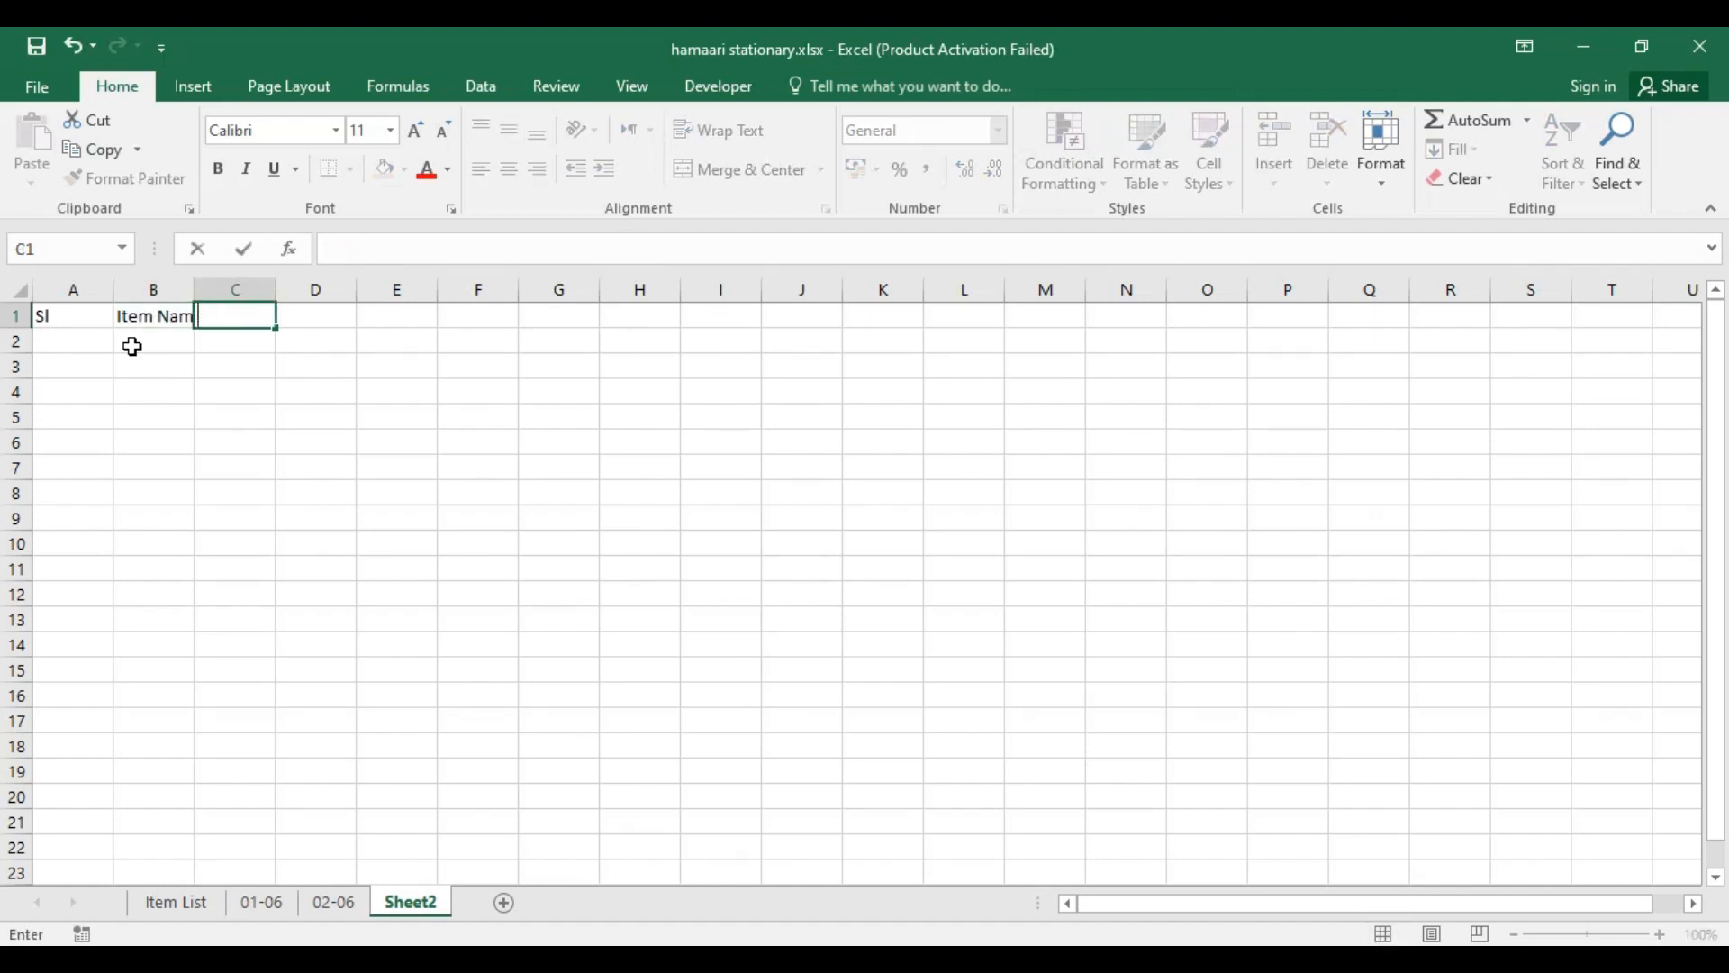
{"action": "key", "text": "Tab"}
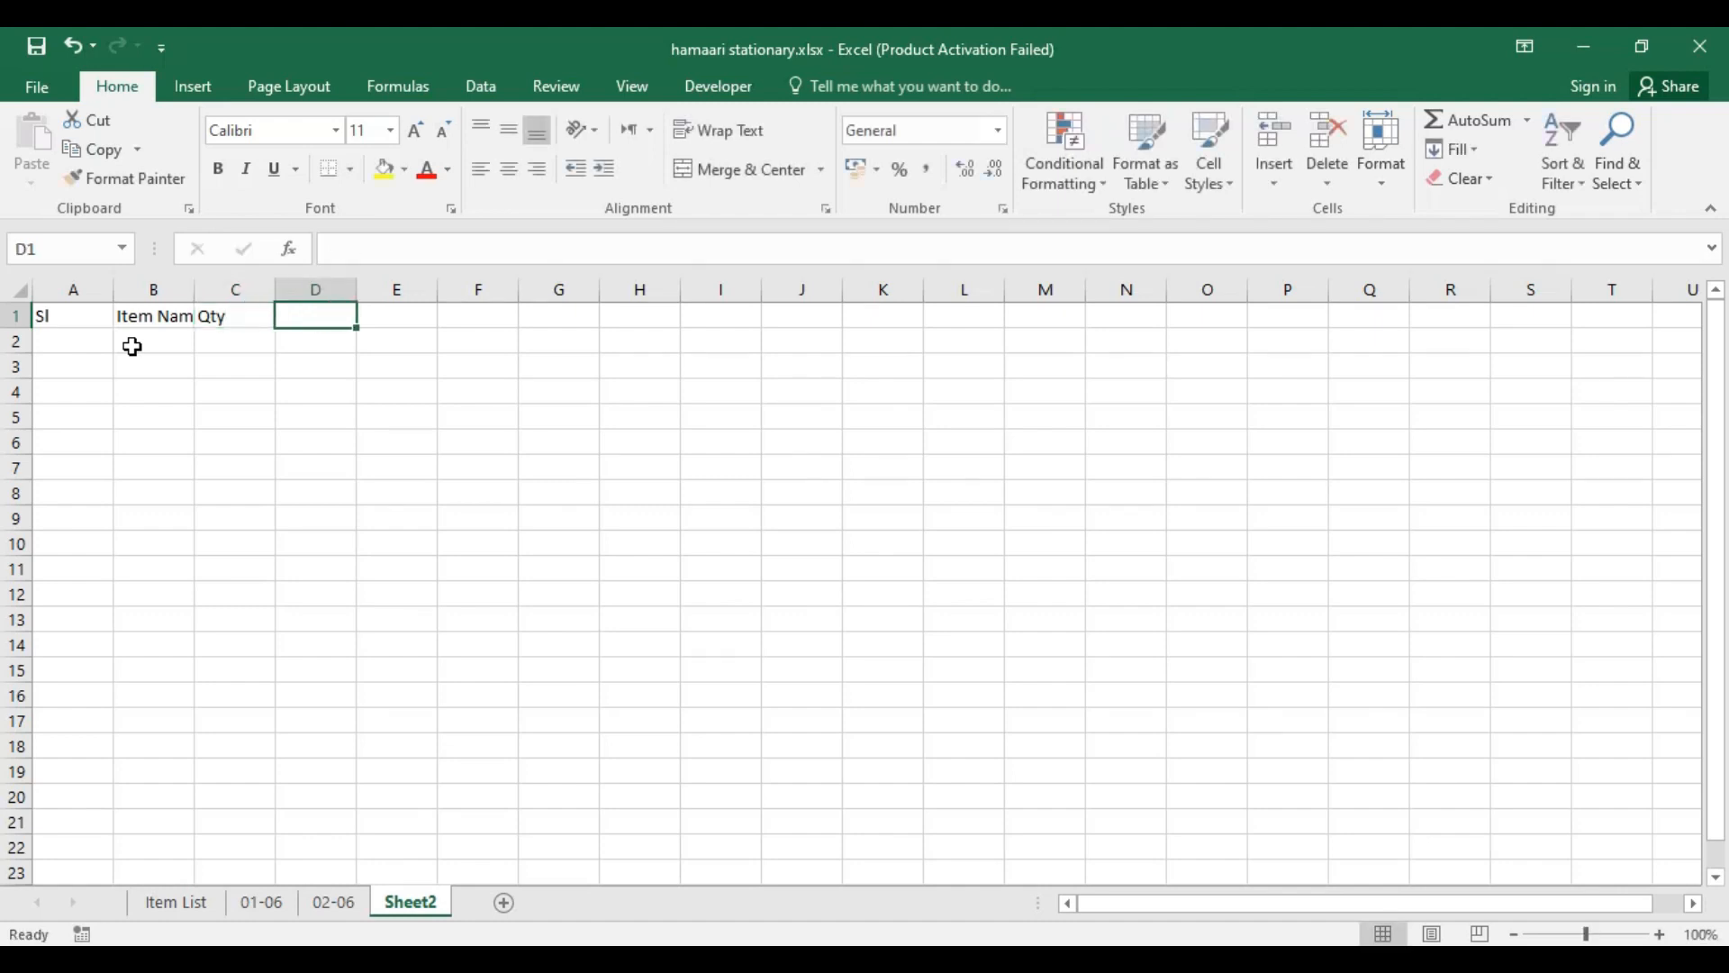
{"action": "type", "text": "Total"}
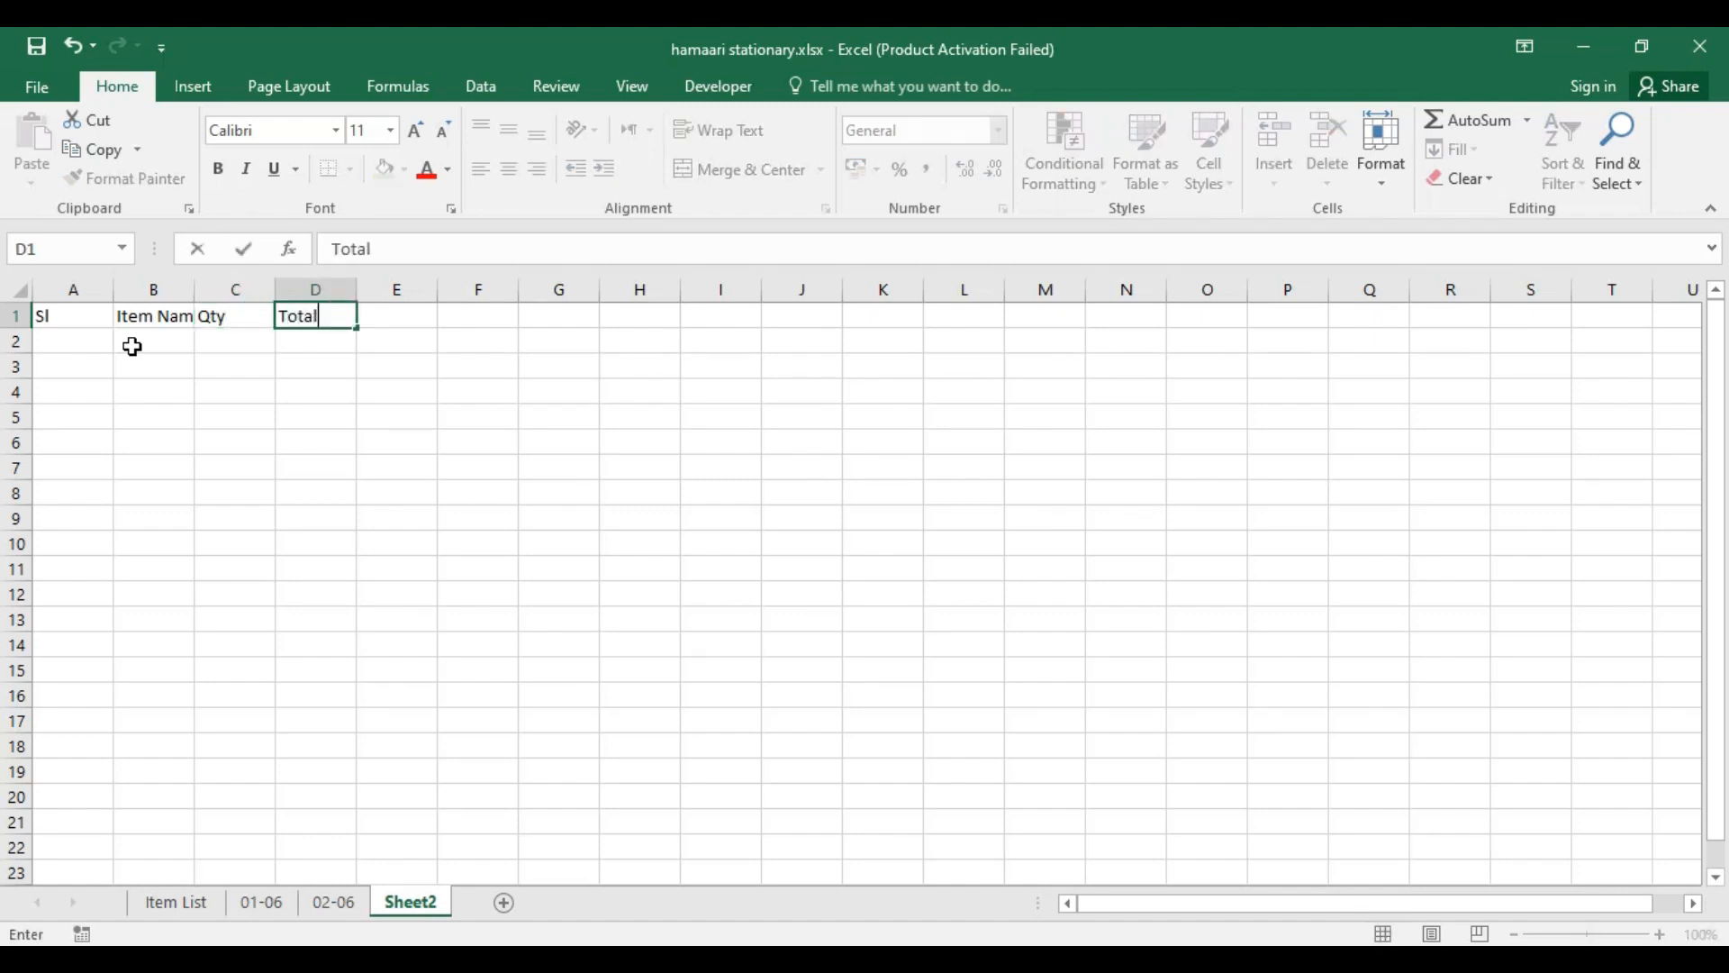
{"action": "key", "text": "Return"}
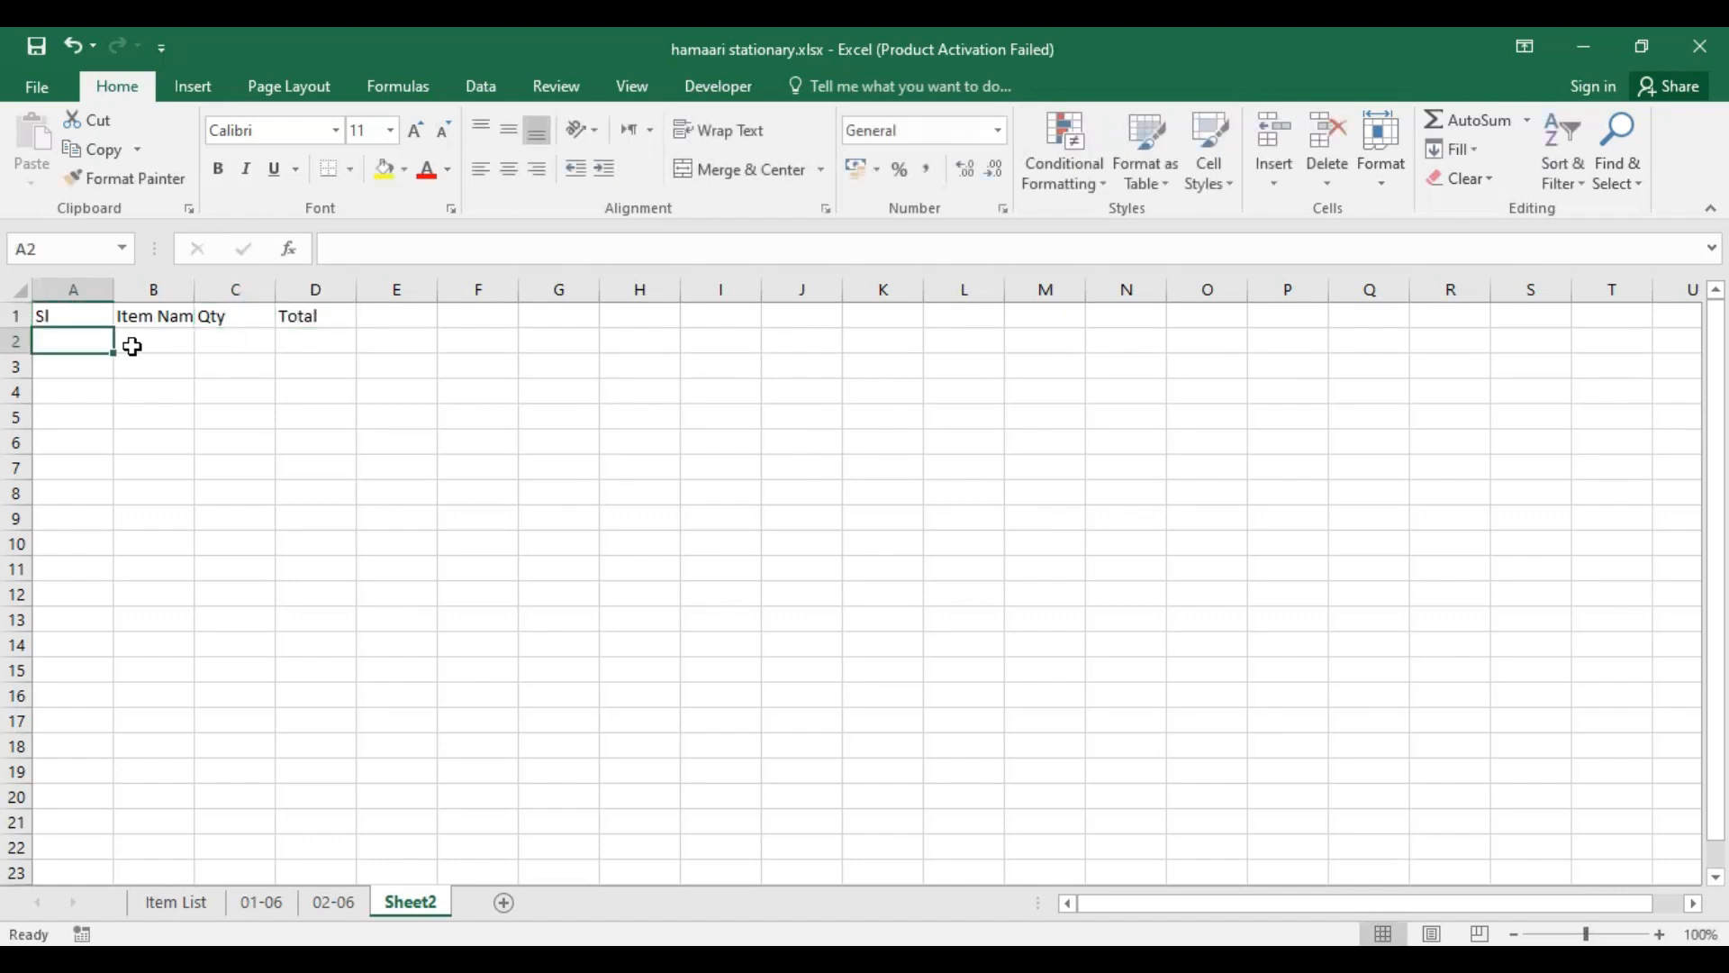
Step: Check the pencil's price on the Item List sheet and fill row 2 of Sheet2 with Pencil, quantity 2 and total 6
{"action": "left_click", "coordinate": [232, 340]}
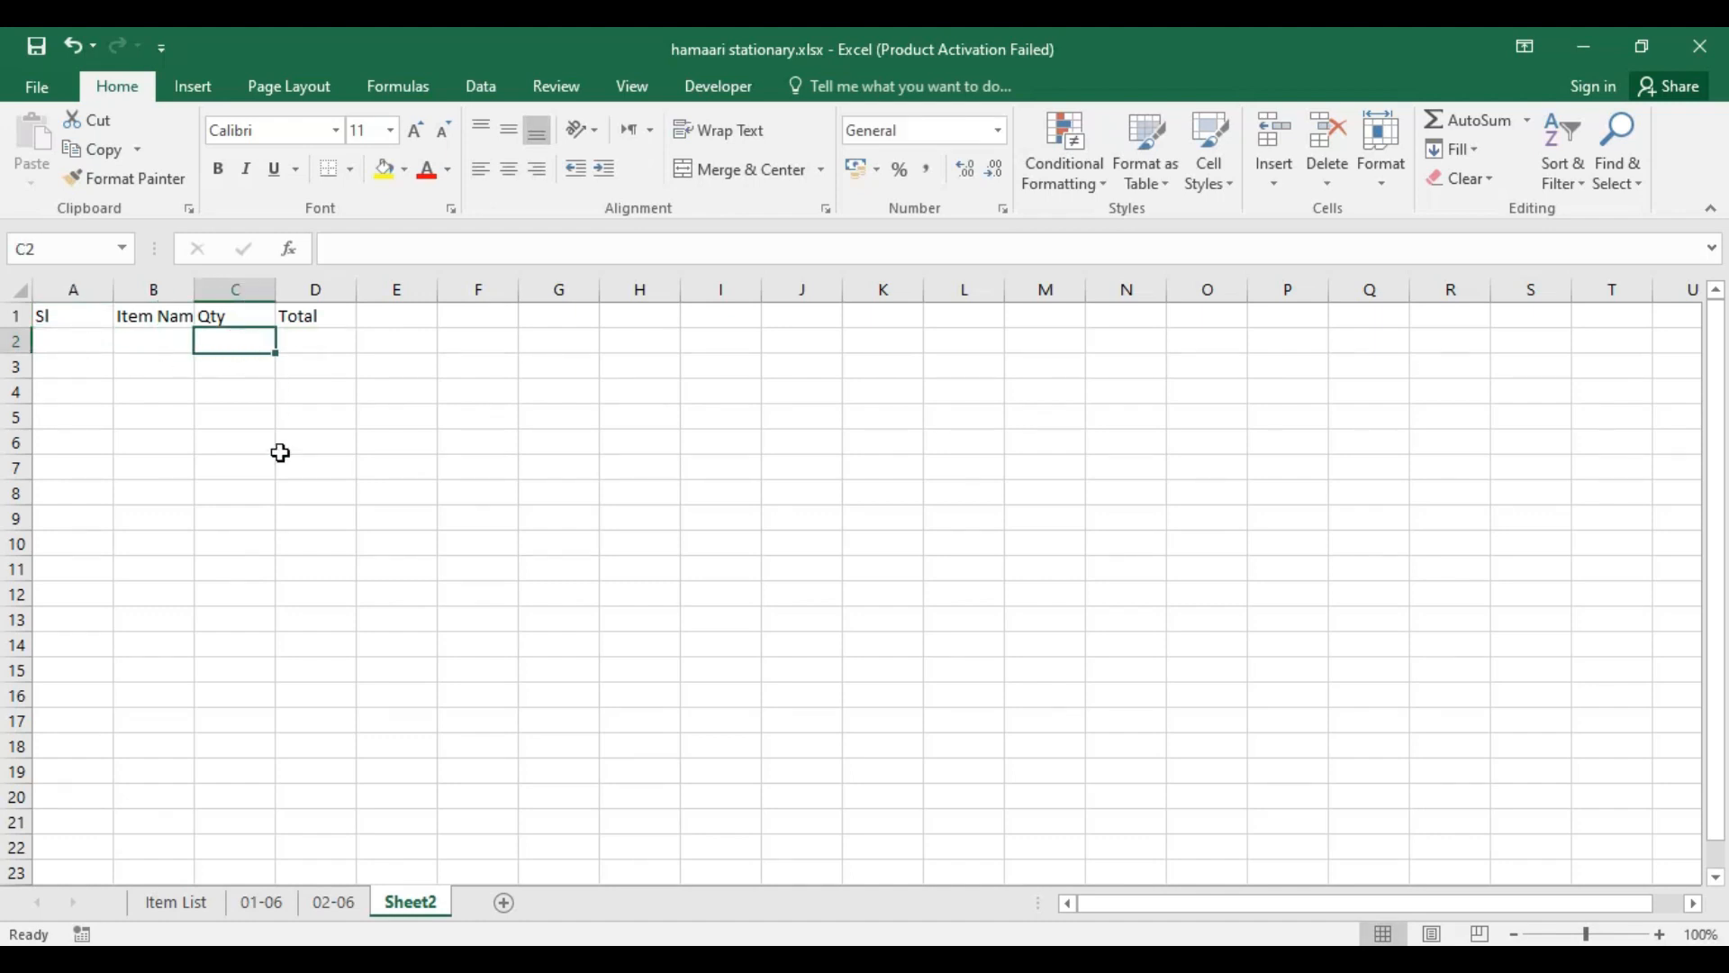
{"action": "left_click", "coordinate": [177, 903]}
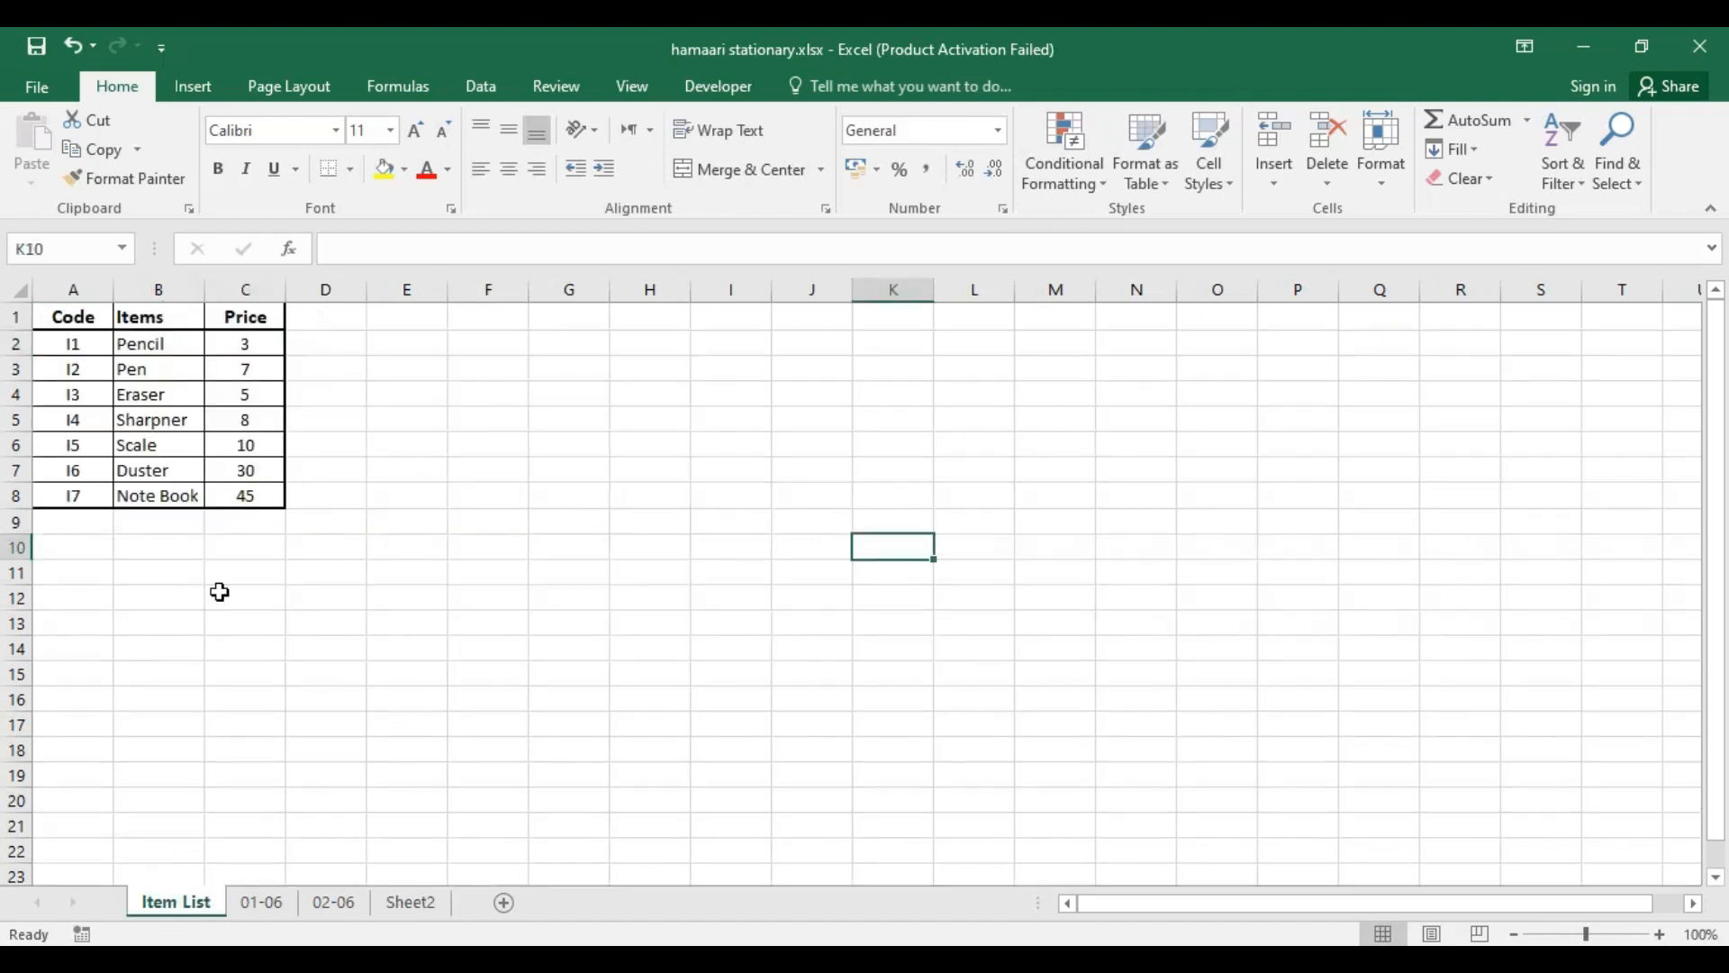
{"action": "left_click", "coordinate": [259, 343]}
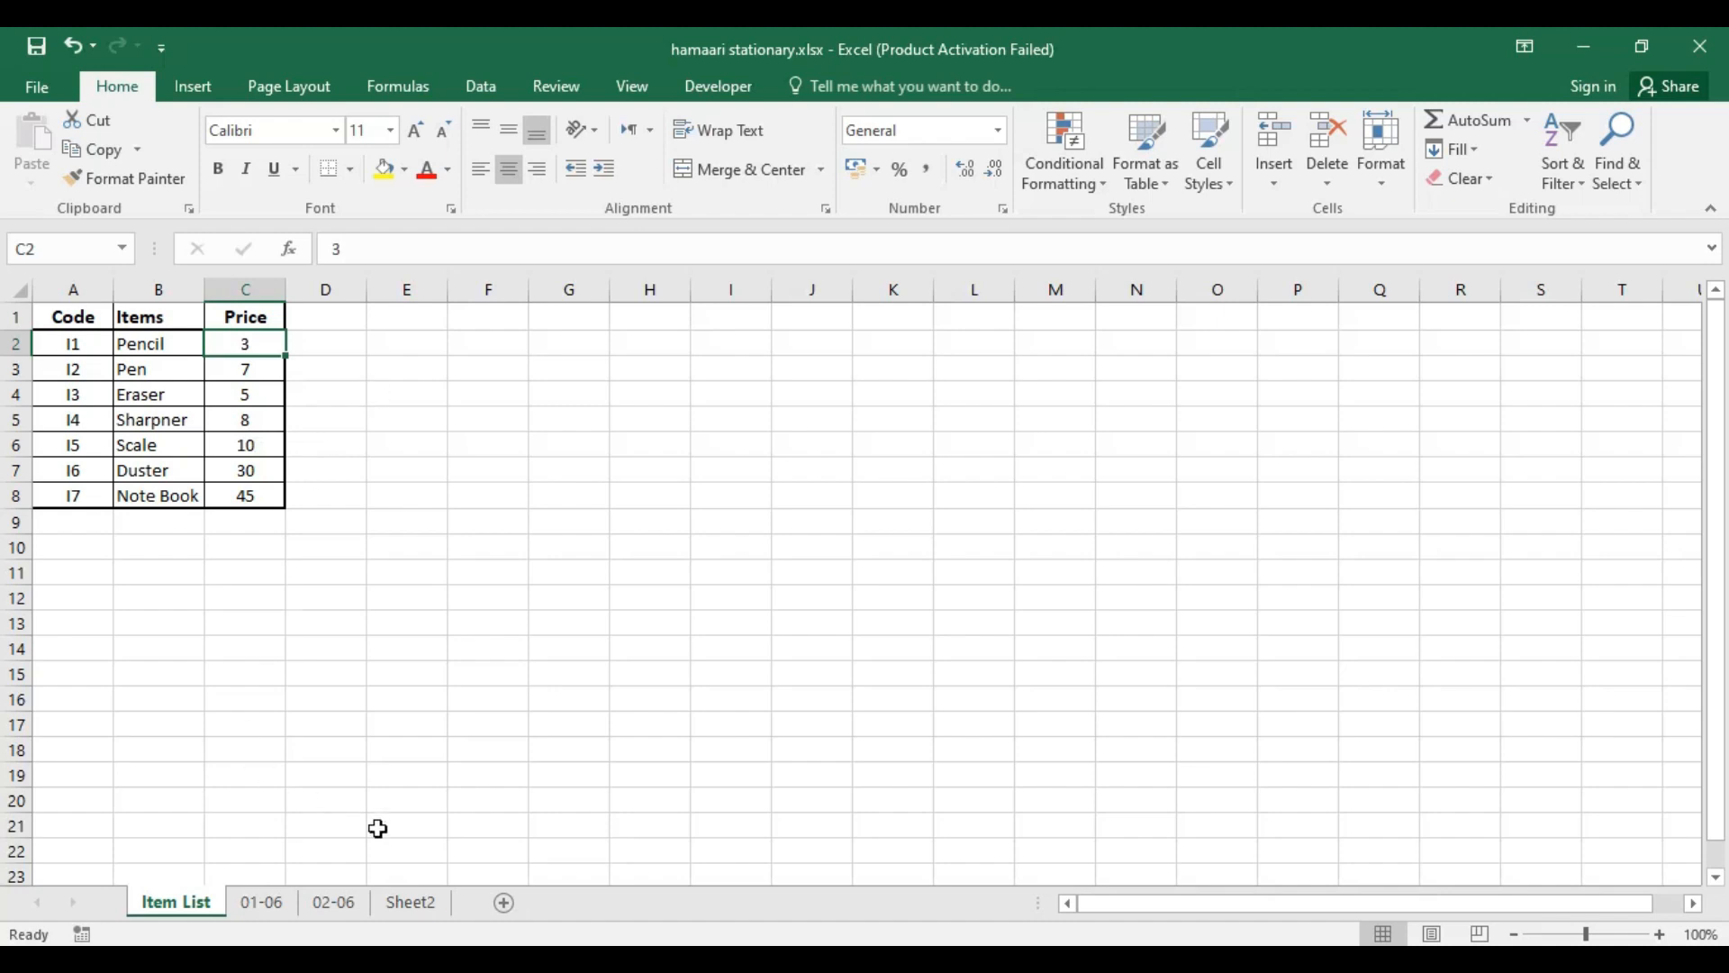
{"action": "left_click", "coordinate": [412, 903]}
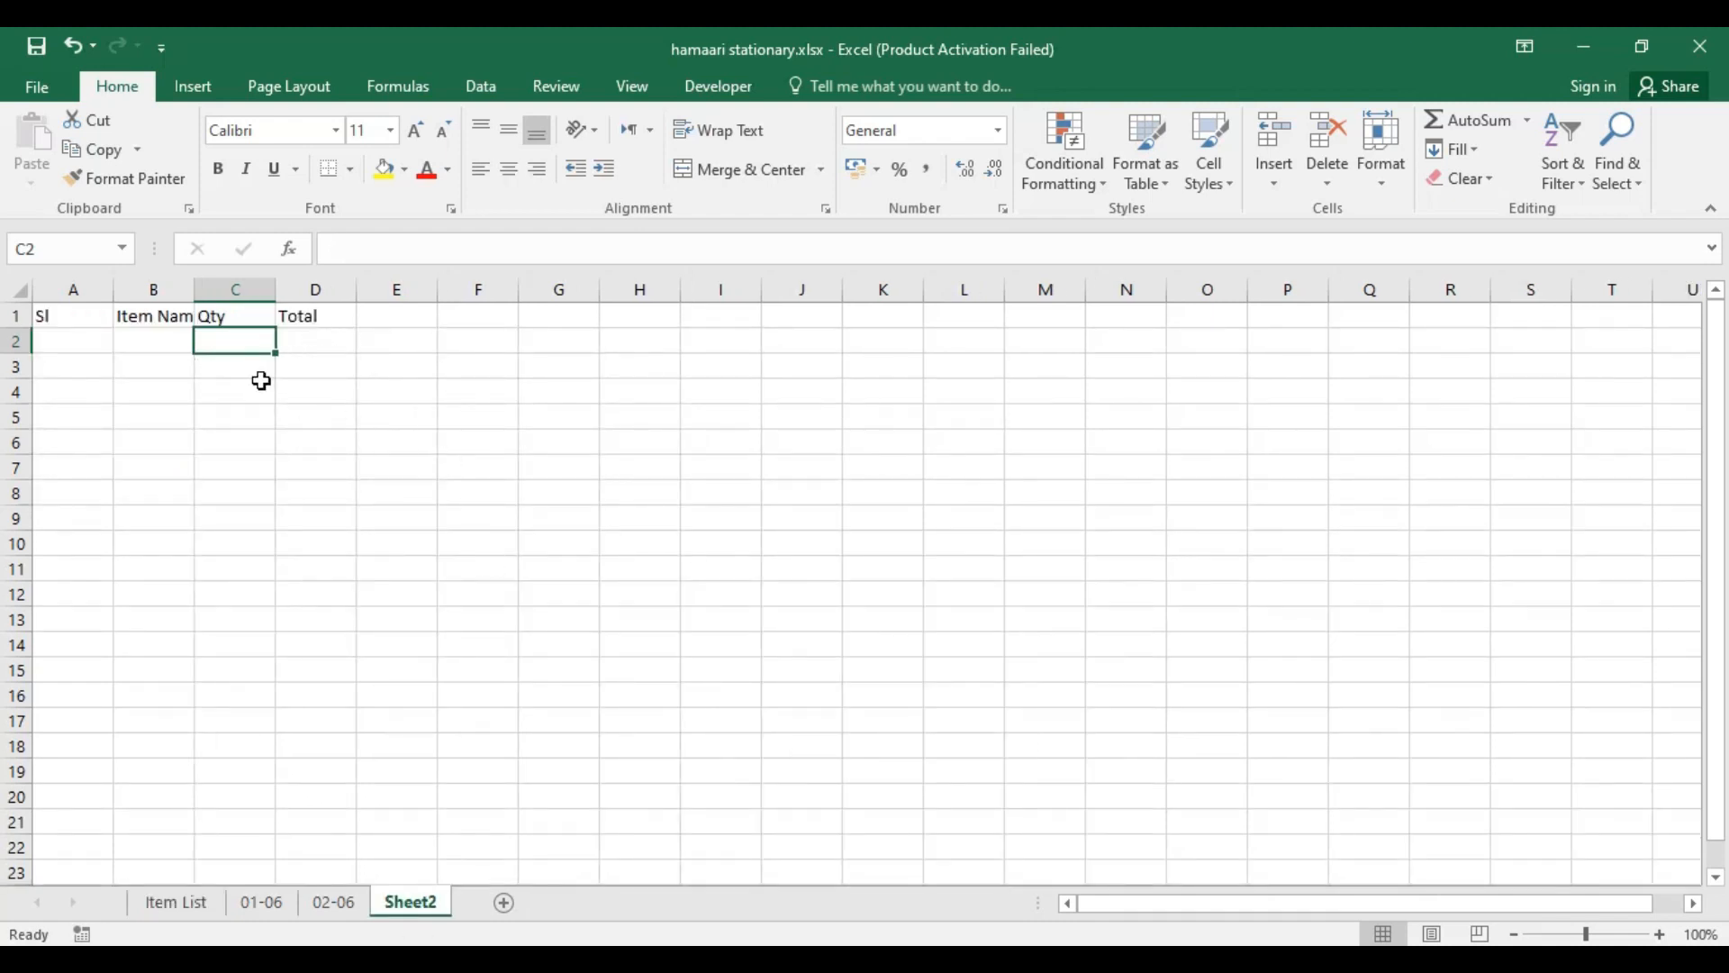
{"action": "left_click", "coordinate": [162, 344]}
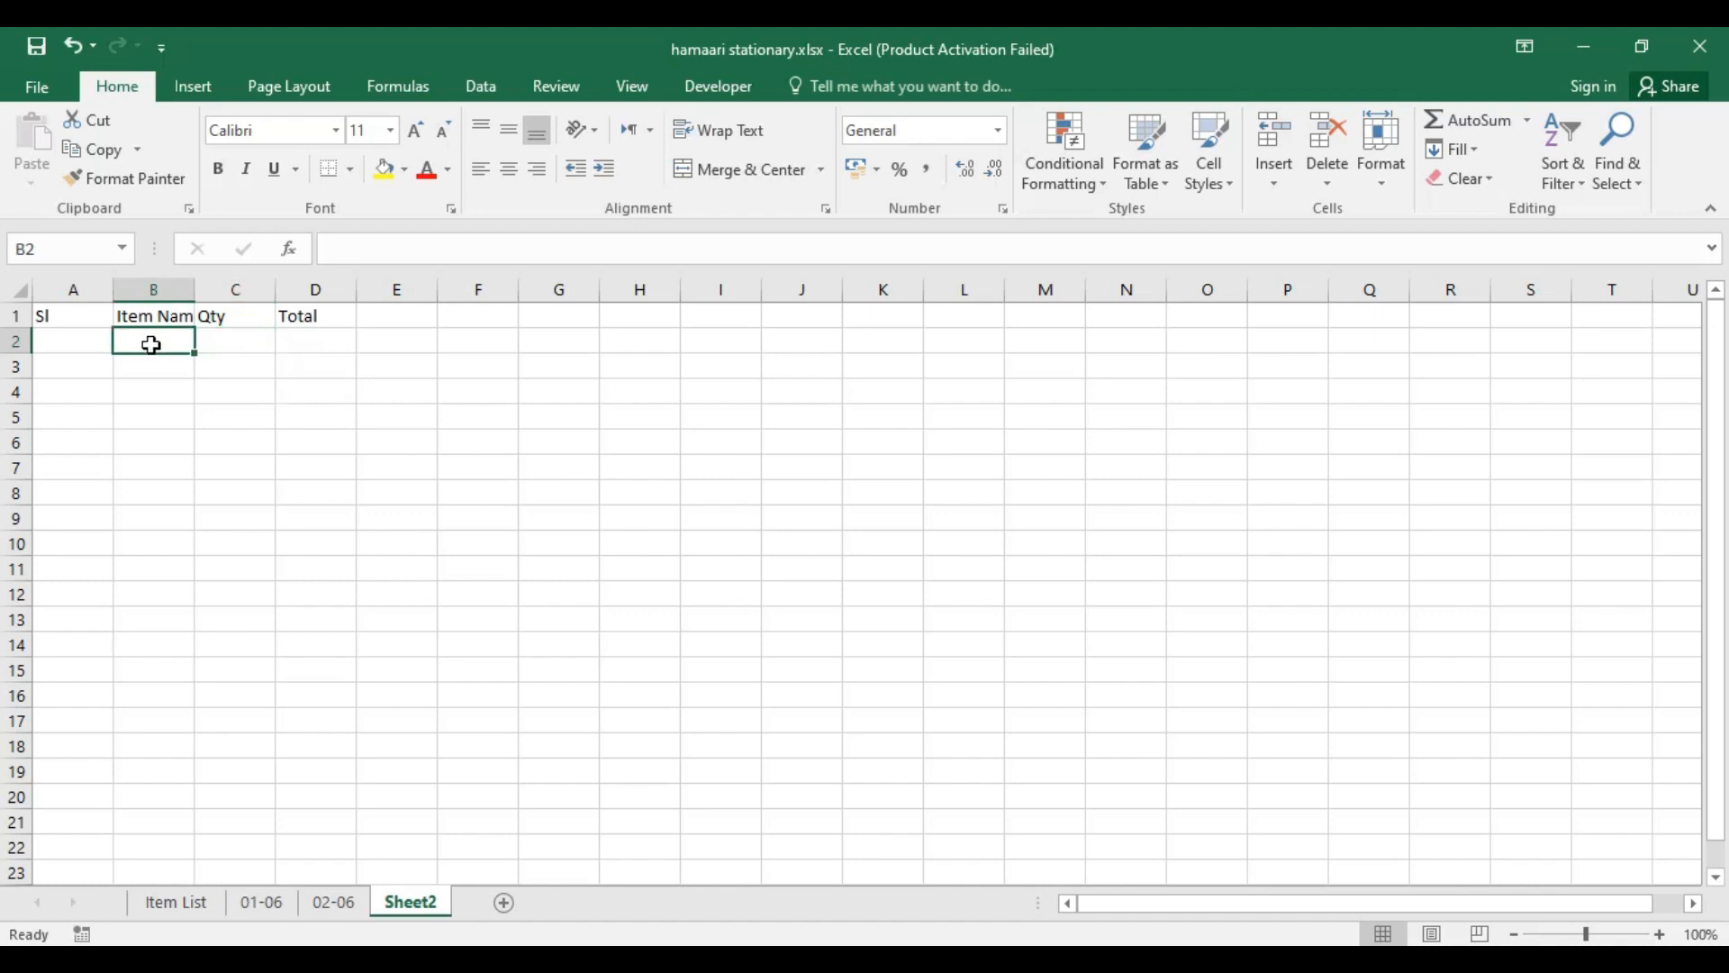
{"action": "type", "text": "Pencil"}
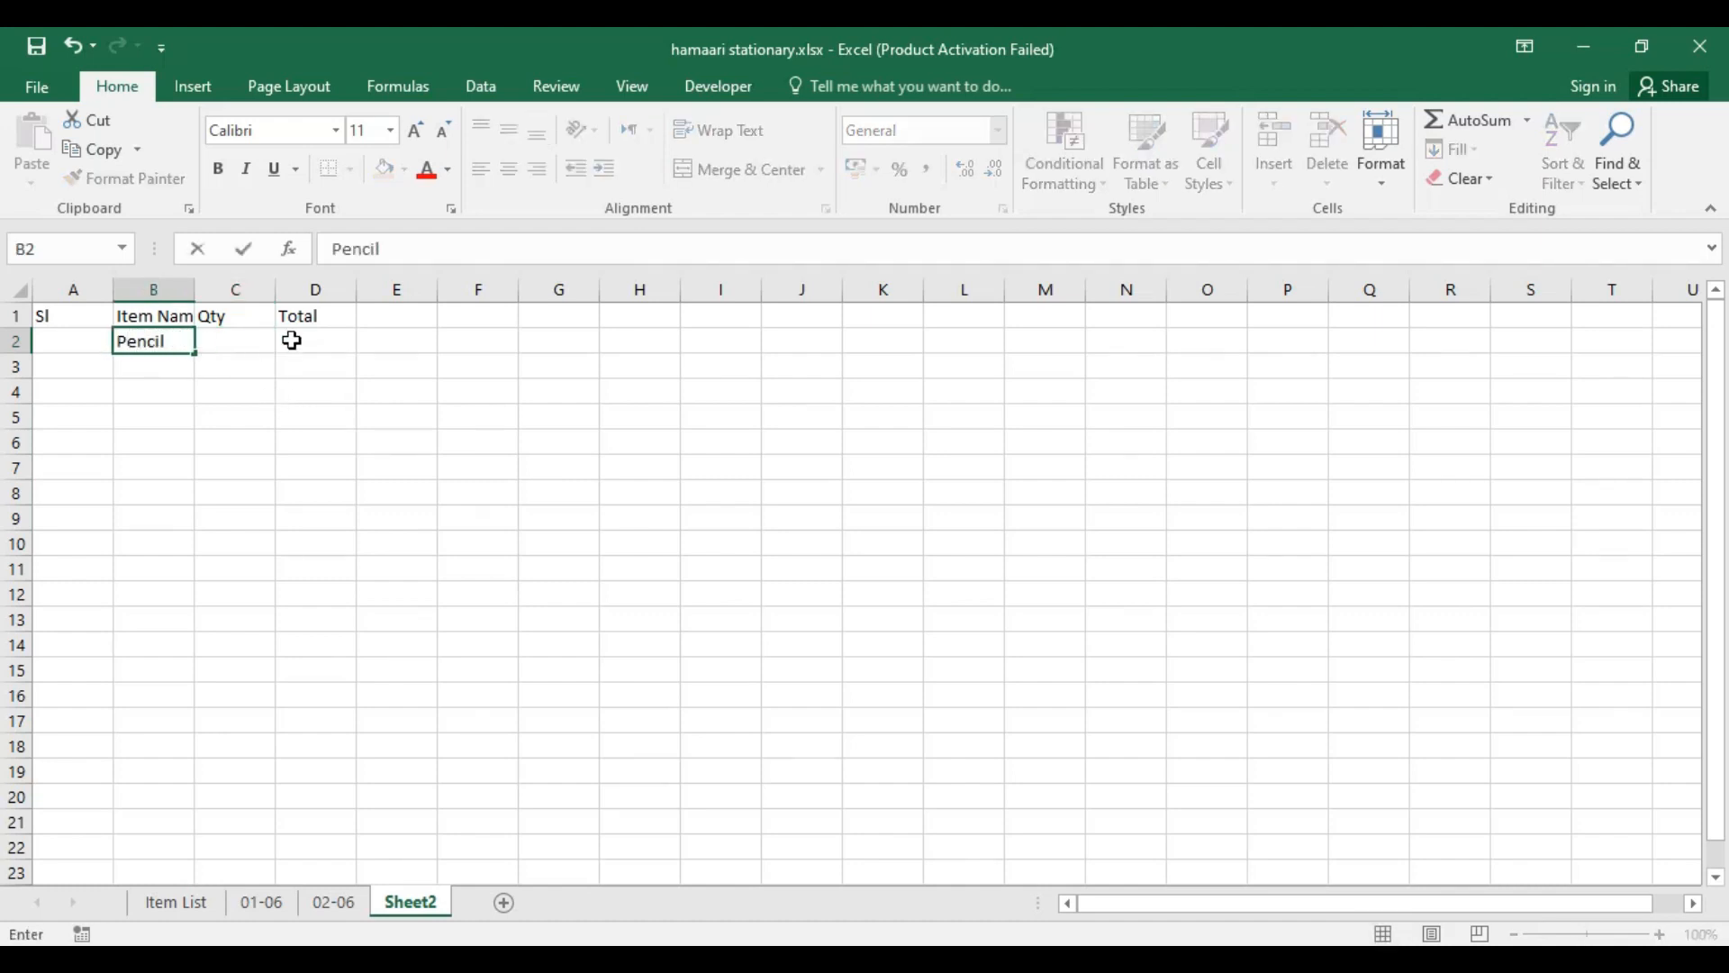
{"action": "left_click", "coordinate": [232, 340]}
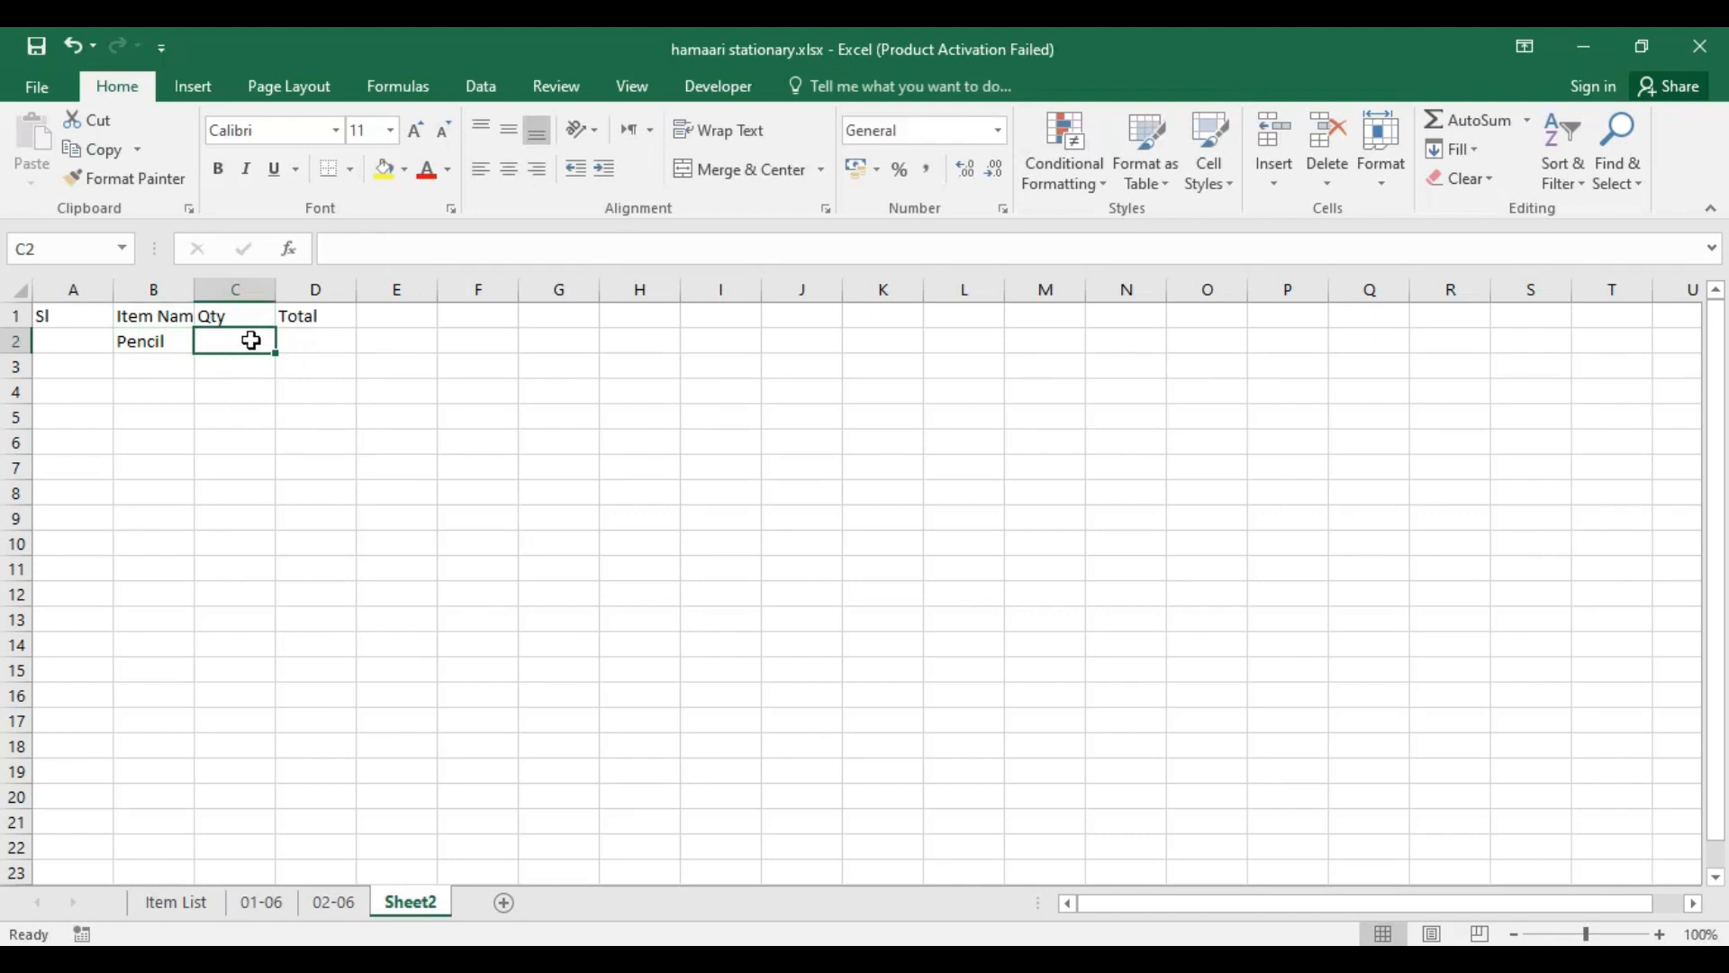
{"action": "type", "text": "2"}
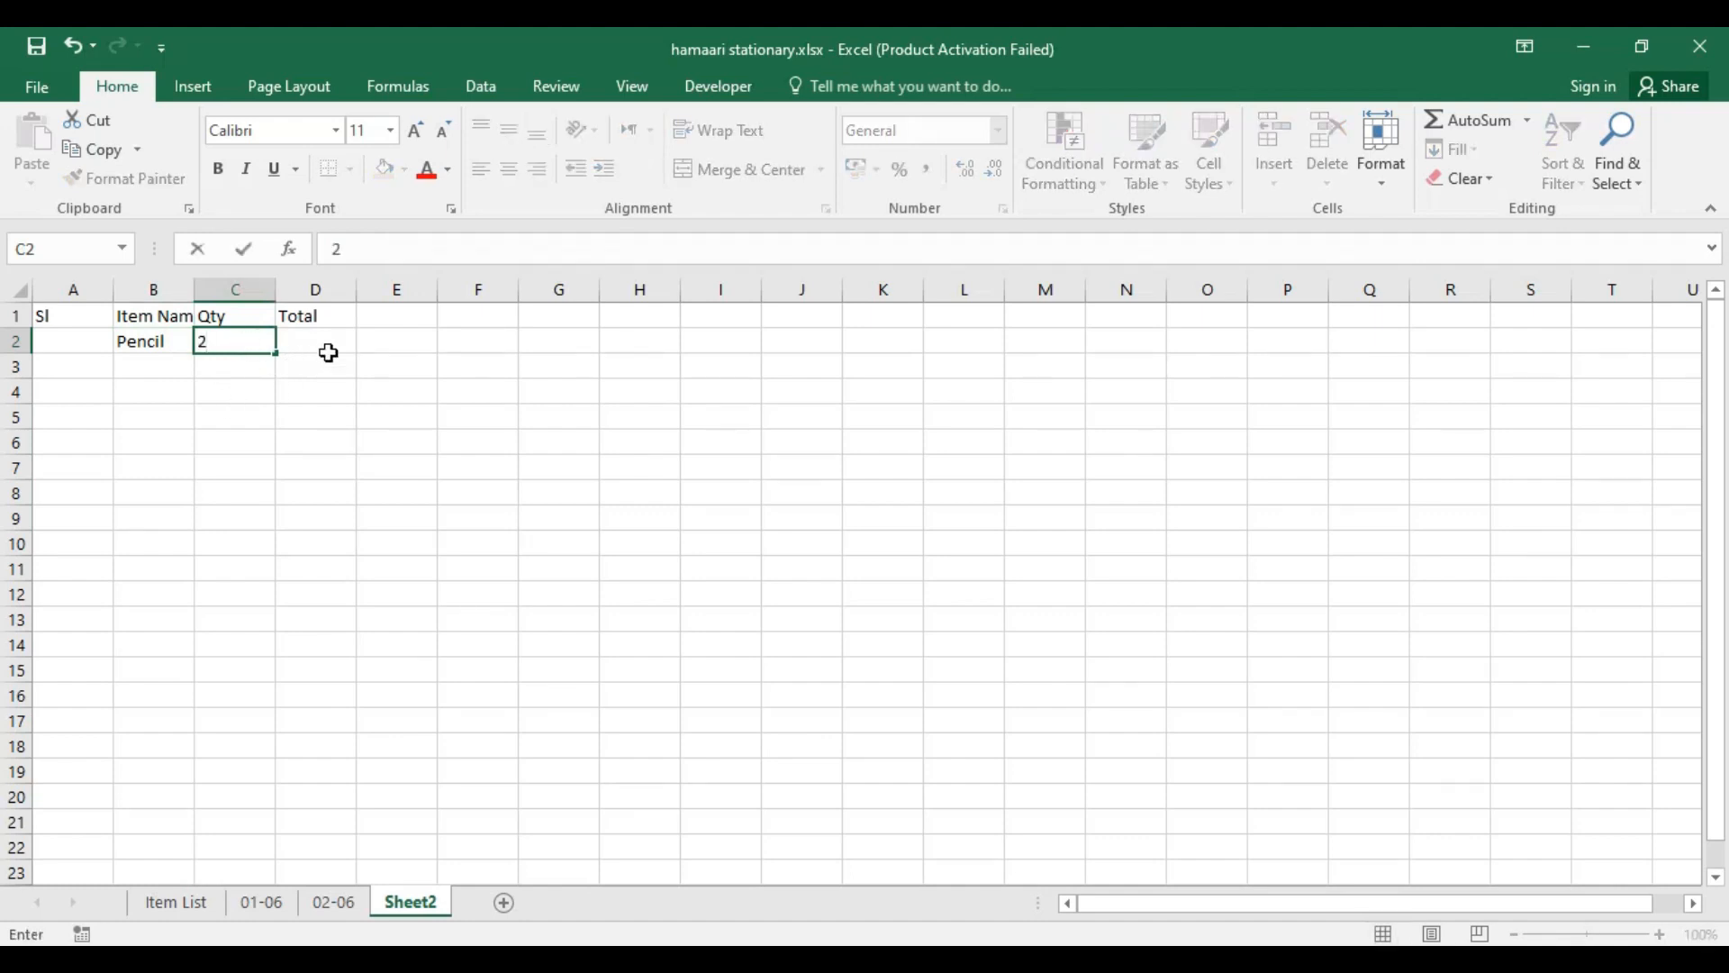
{"action": "left_click", "coordinate": [331, 344]}
{"action": "type", "text": "6"}
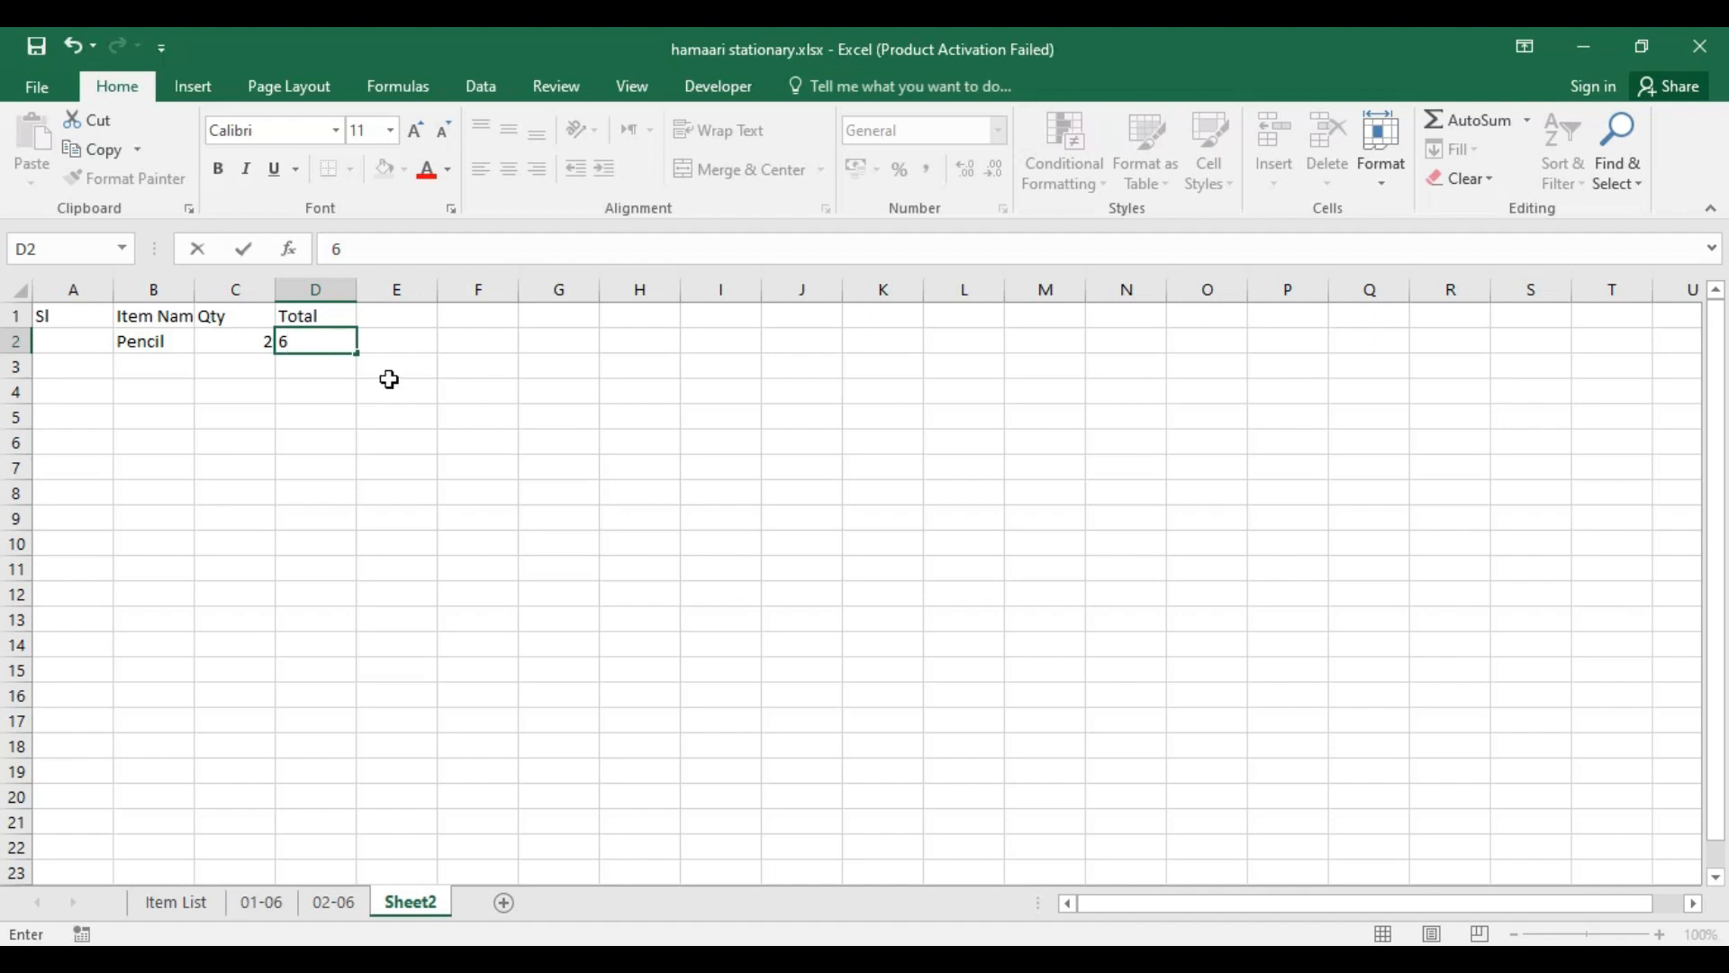
{"action": "left_click", "coordinate": [443, 396]}
Step: Fill row 3 with the item Pen, quantity 5 and a manually entered total of 25
{"action": "left_click", "coordinate": [150, 373]}
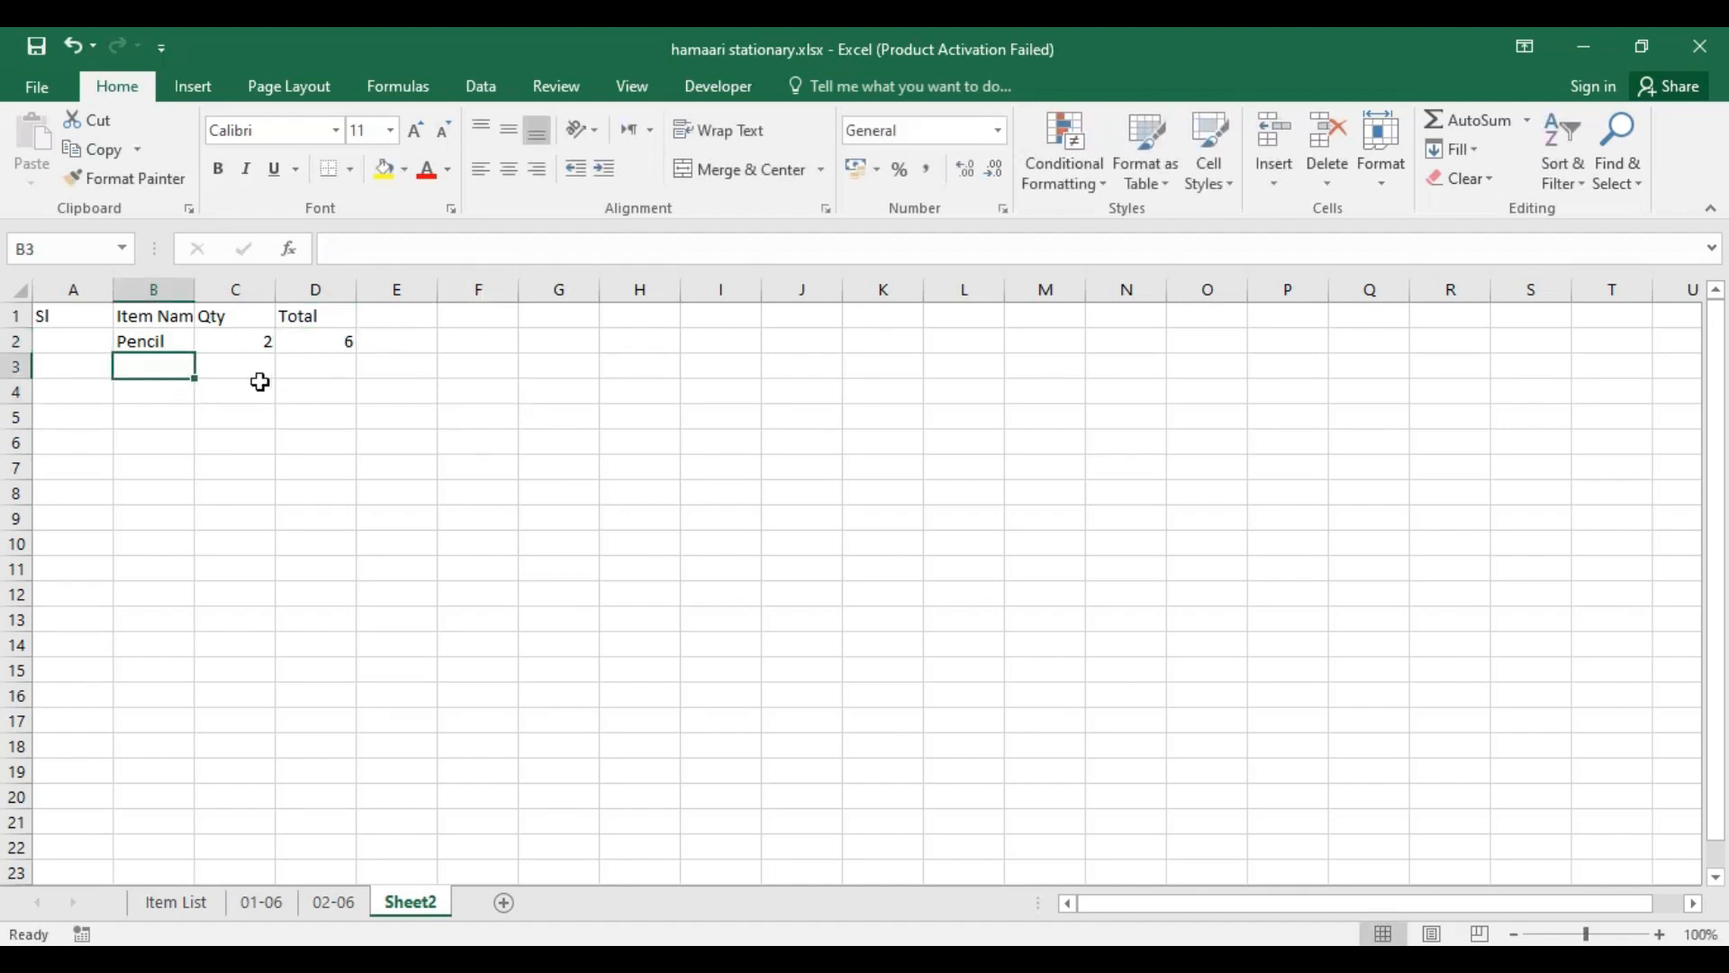
{"action": "type", "text": "P"}
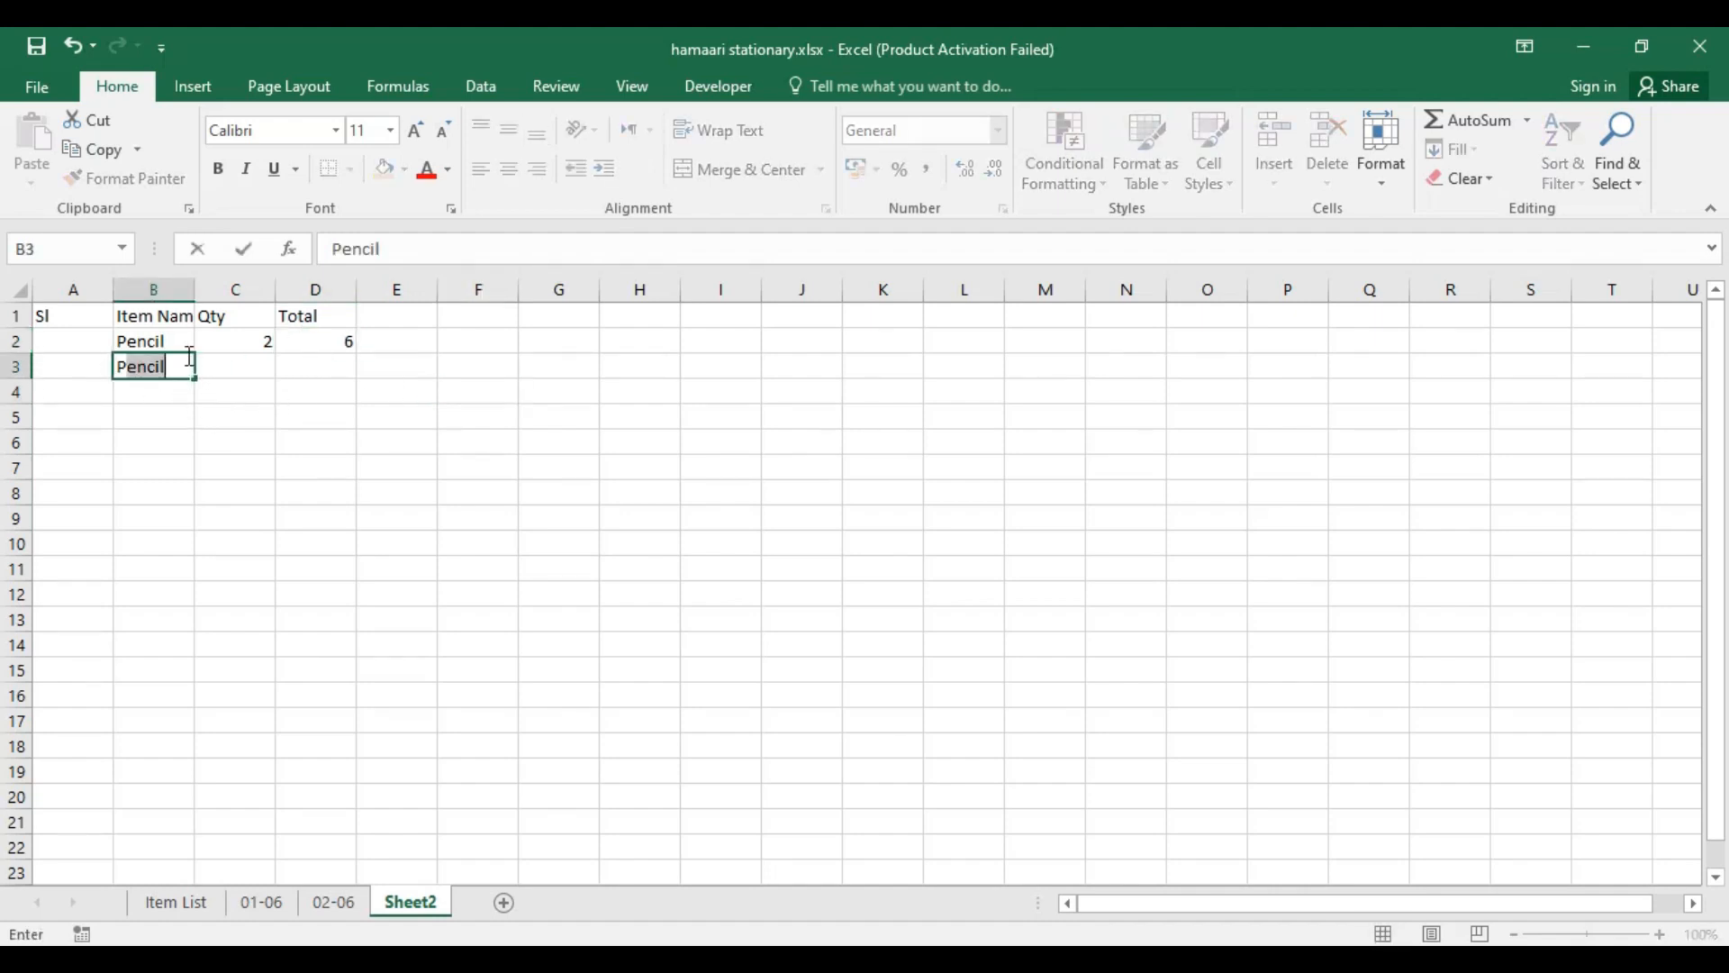
{"action": "type", "text": "en"}
{"action": "key", "text": "BackSpace"}
{"action": "key", "text": "Tab"}
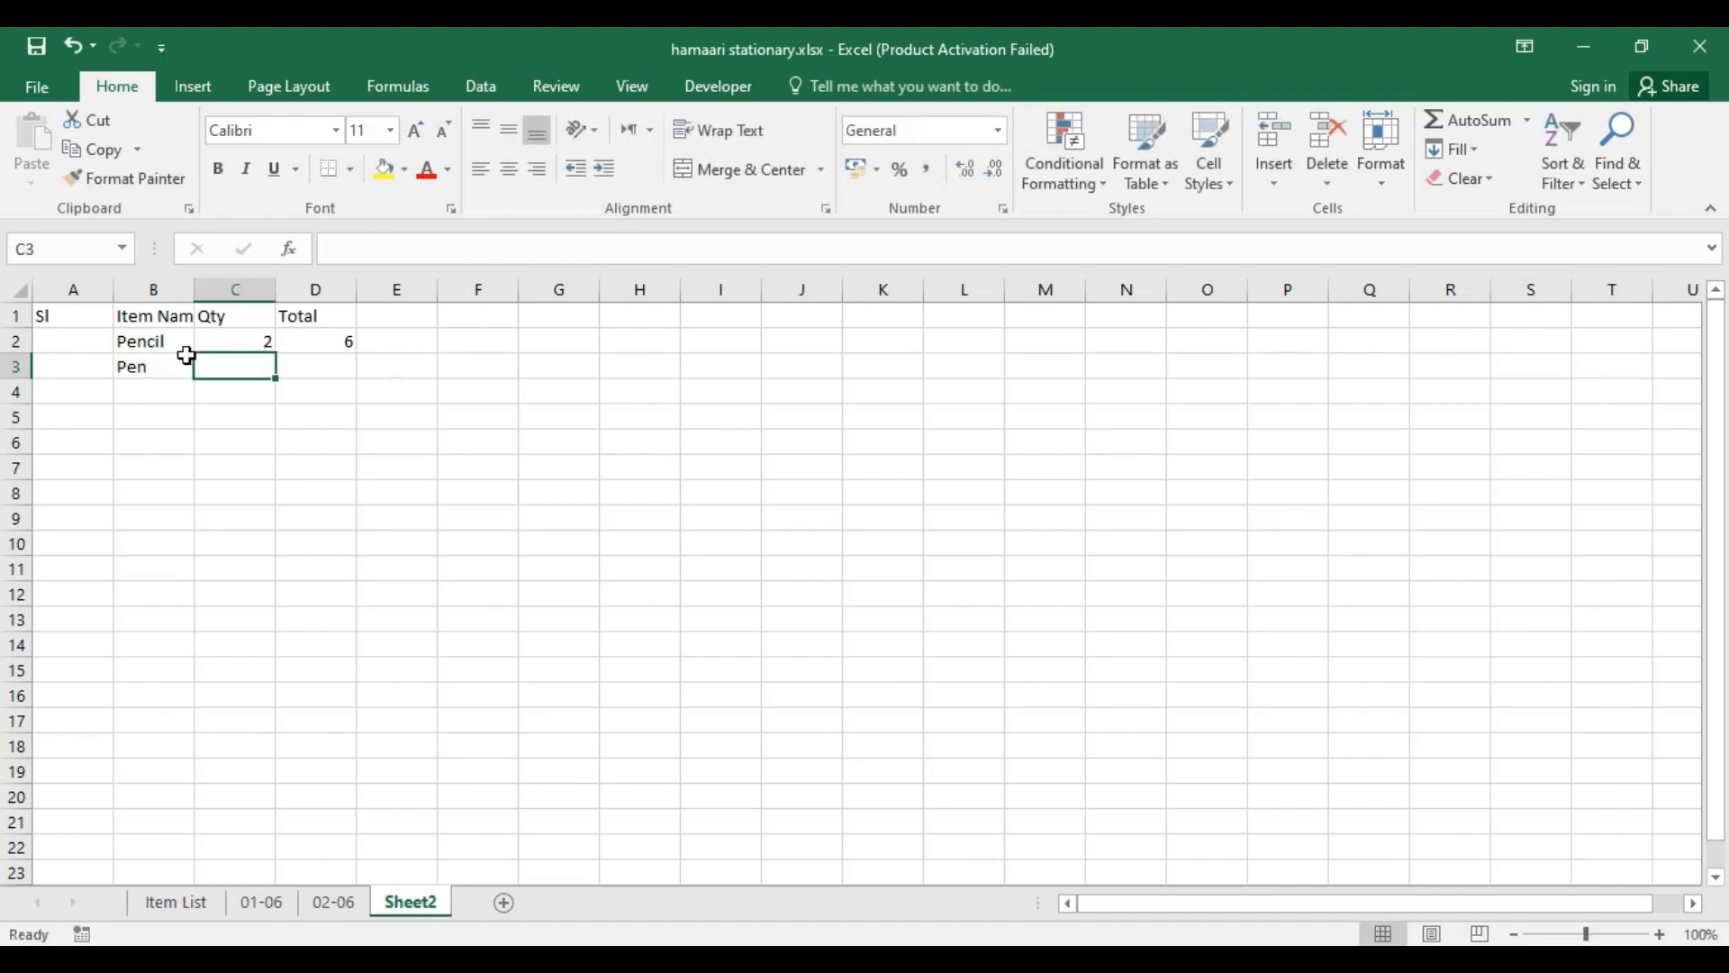
{"action": "type", "text": "5"}
{"action": "key", "text": "Tab"}
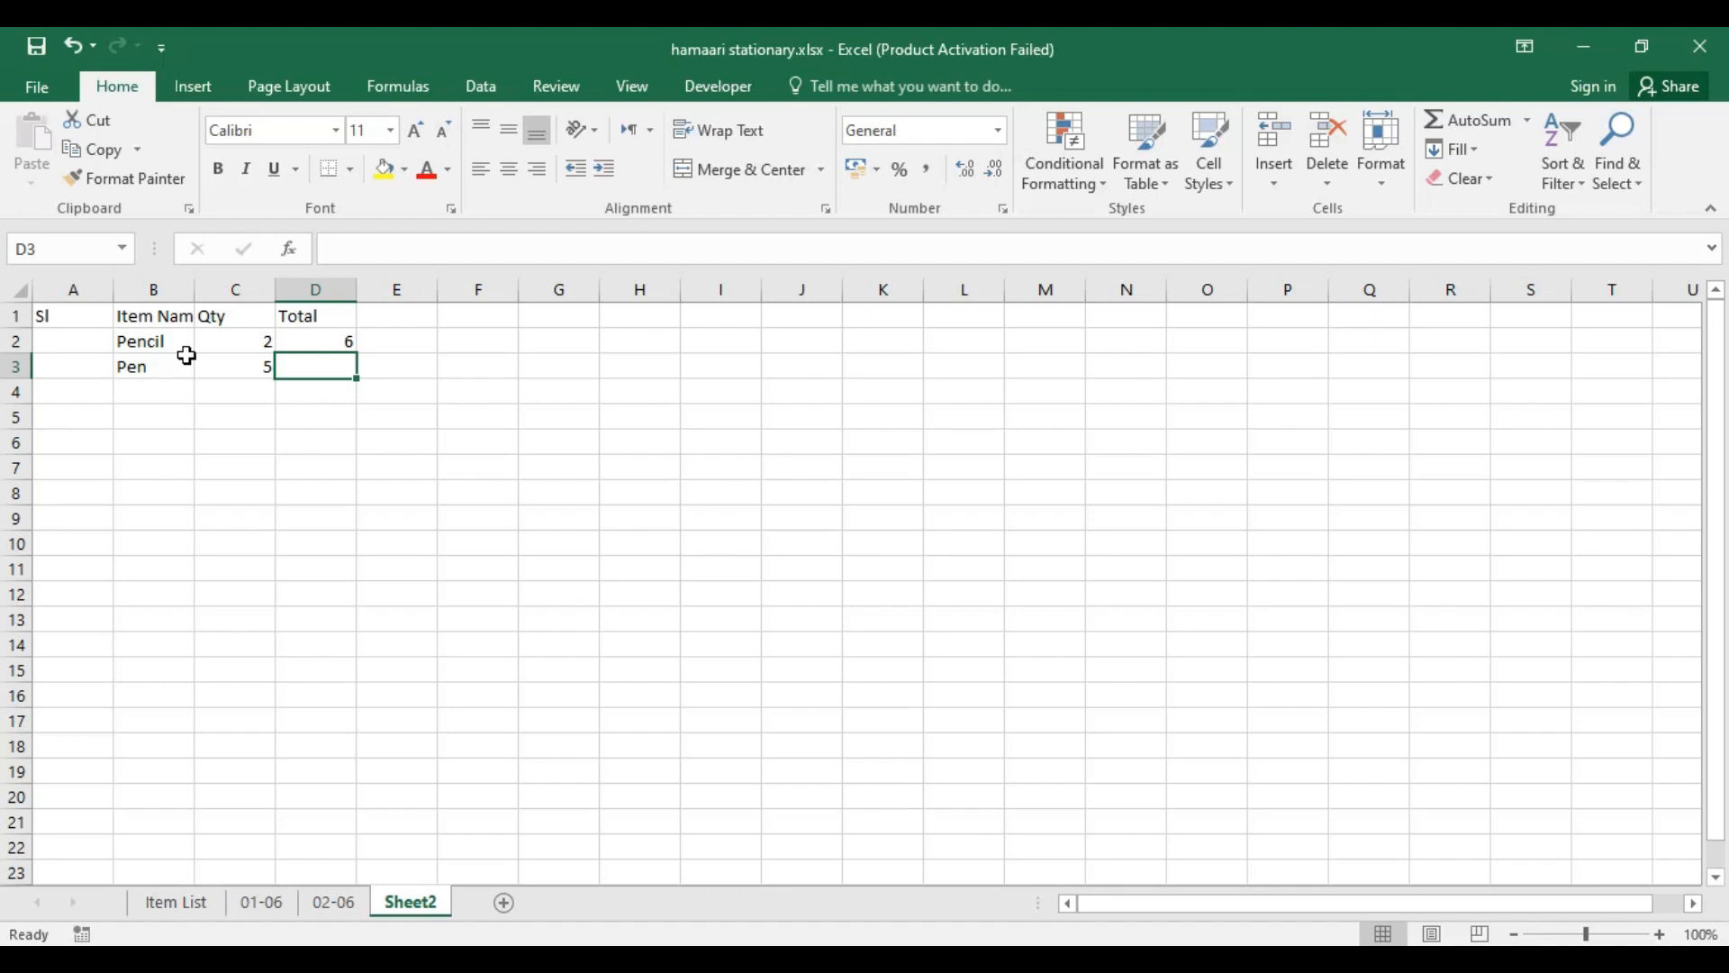
{"action": "type", "text": "25"}
{"action": "key", "text": "Return"}
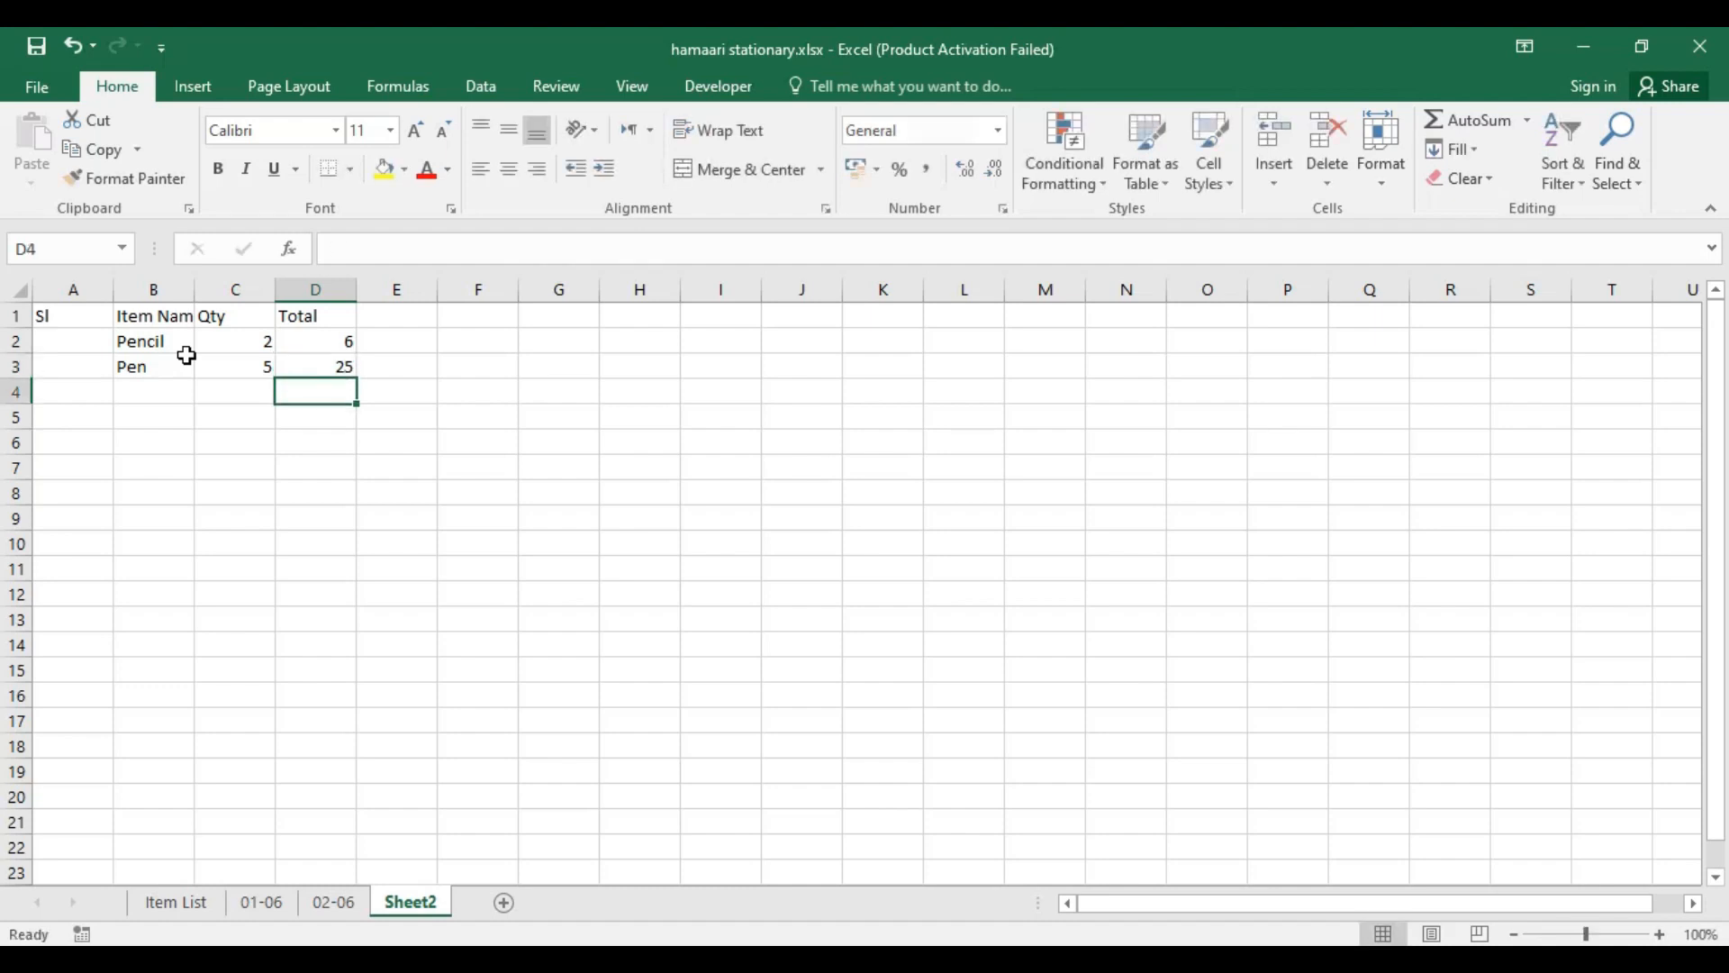
Step: Change the Pen row's quantity to 4 and manually update its total to 20
{"action": "left_click", "coordinate": [245, 368]}
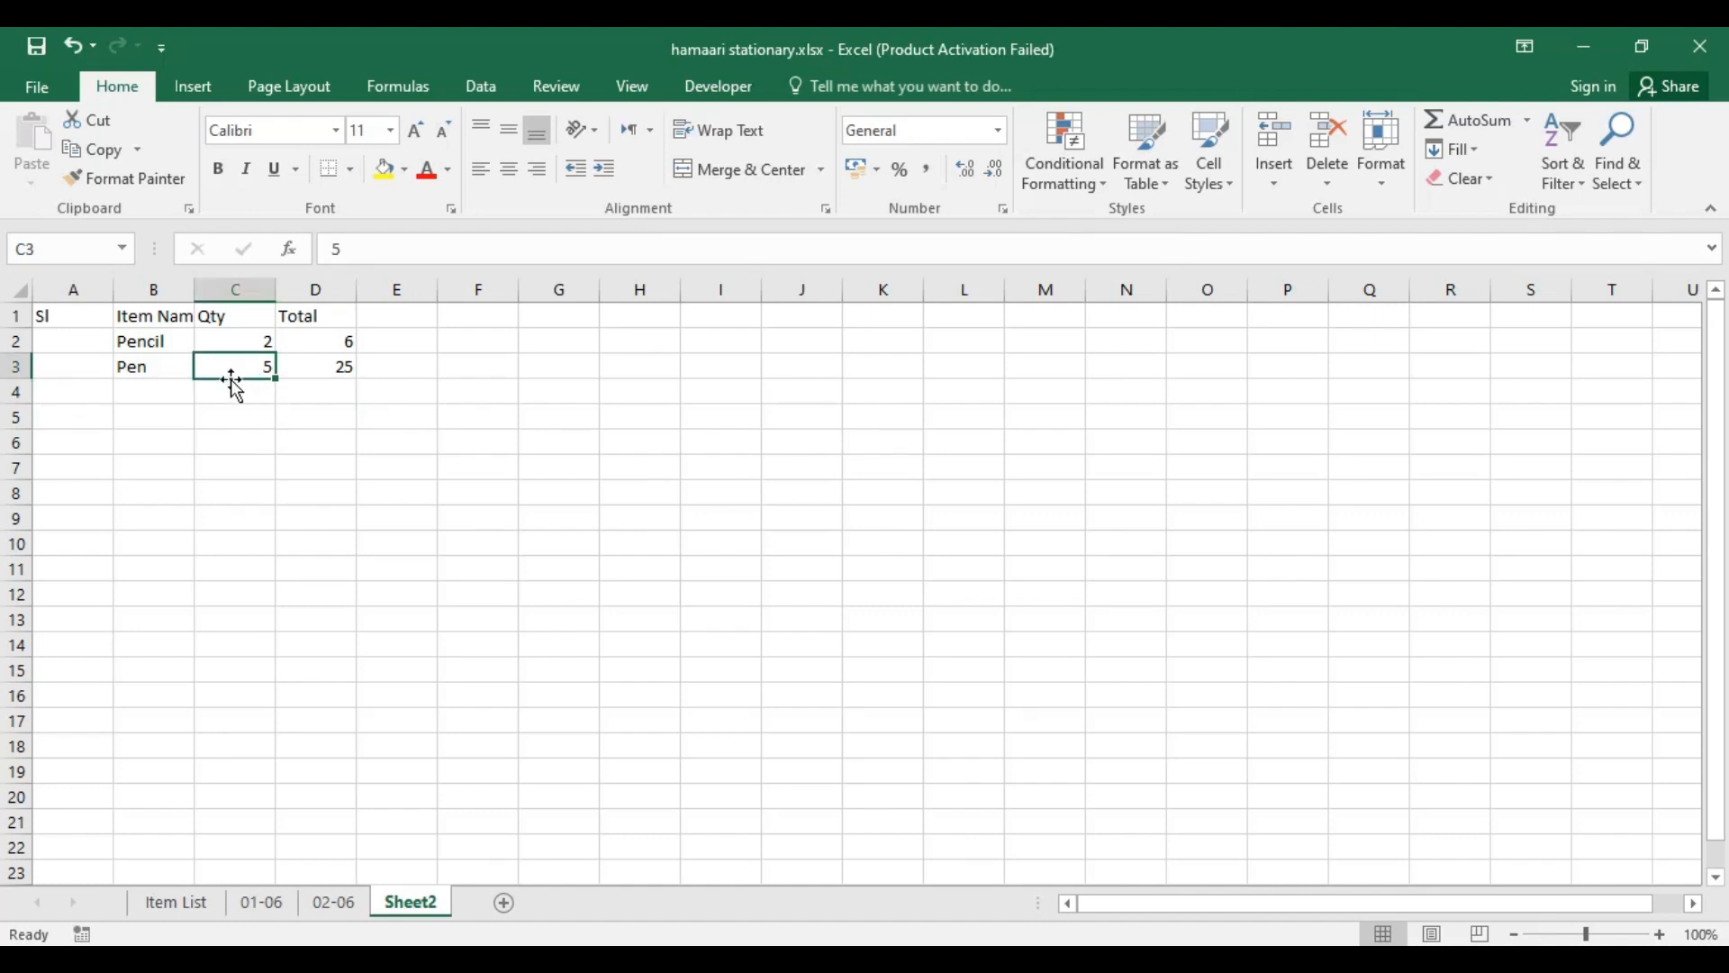
{"action": "type", "text": "4"}
{"action": "key", "text": "Return"}
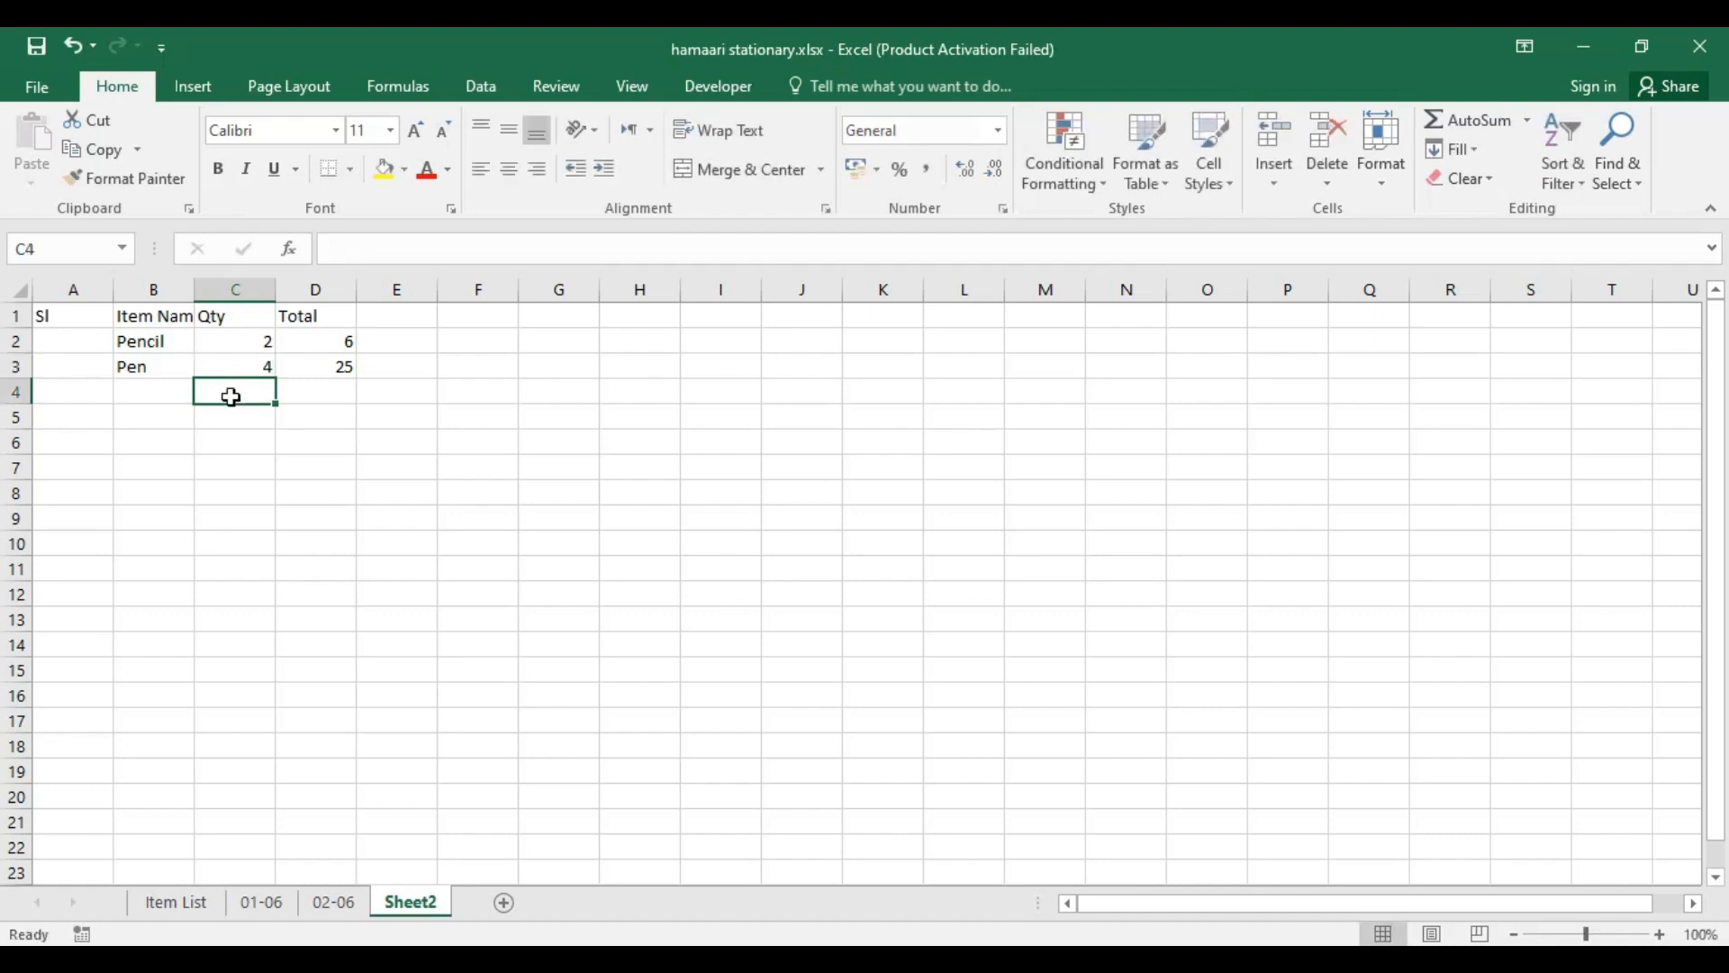
{"action": "left_click", "coordinate": [324, 367]}
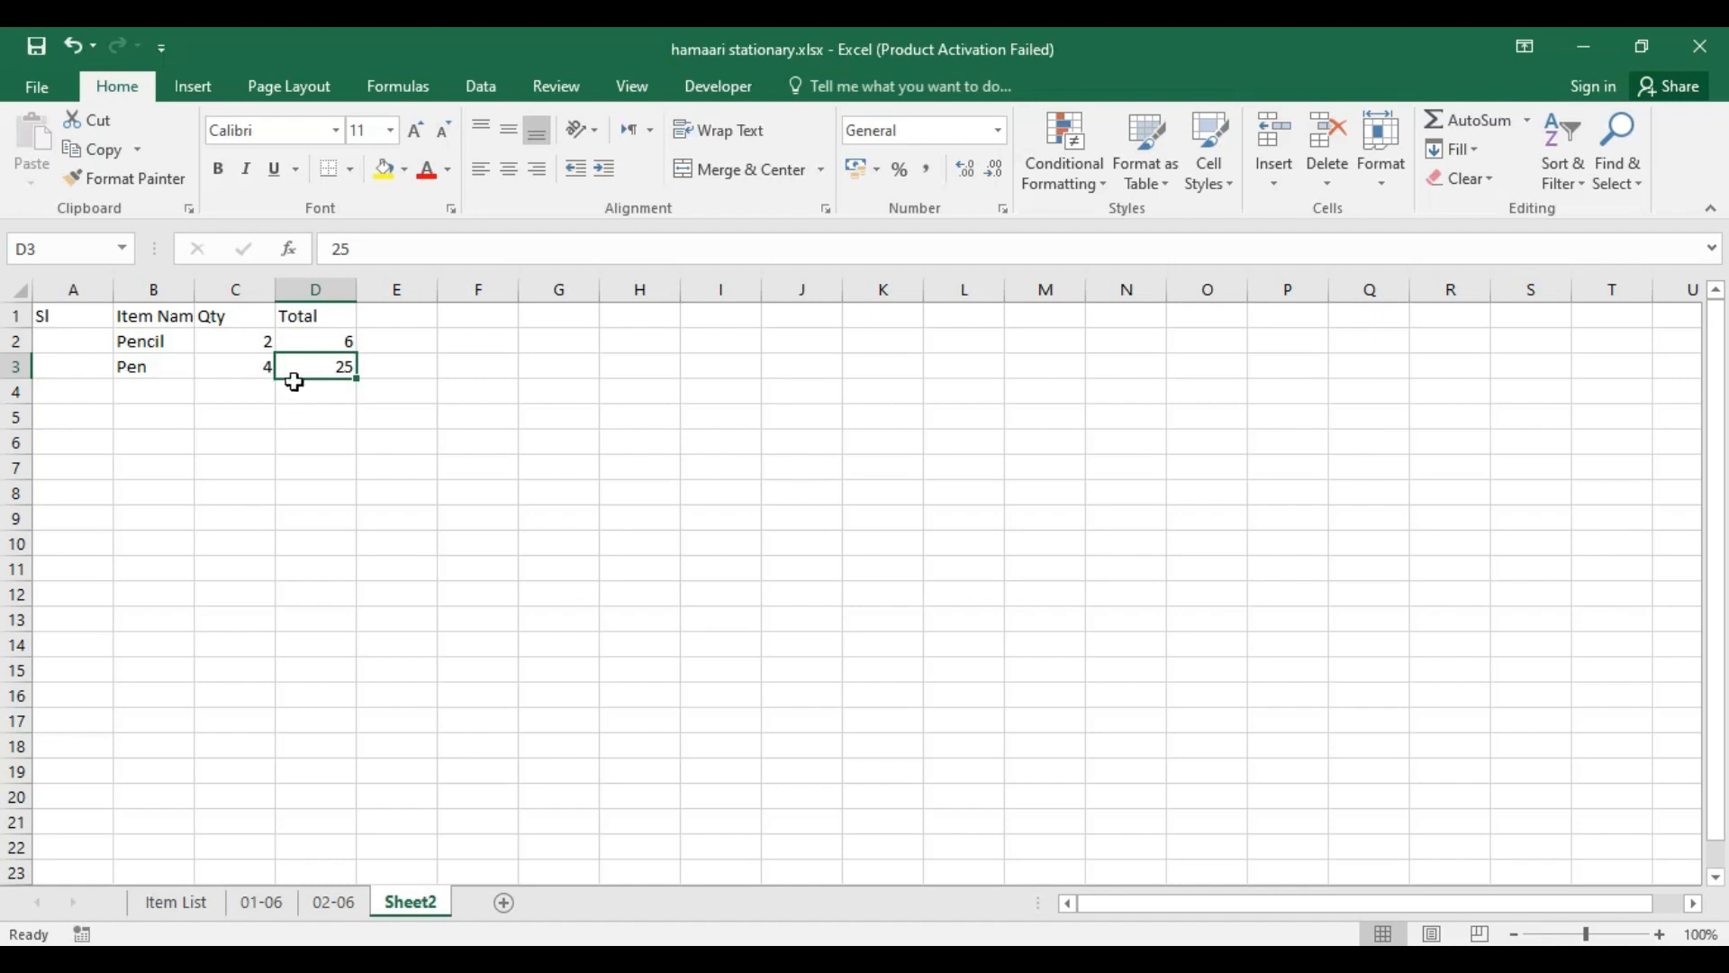
{"action": "type", "text": "20"}
{"action": "key", "text": "Return"}
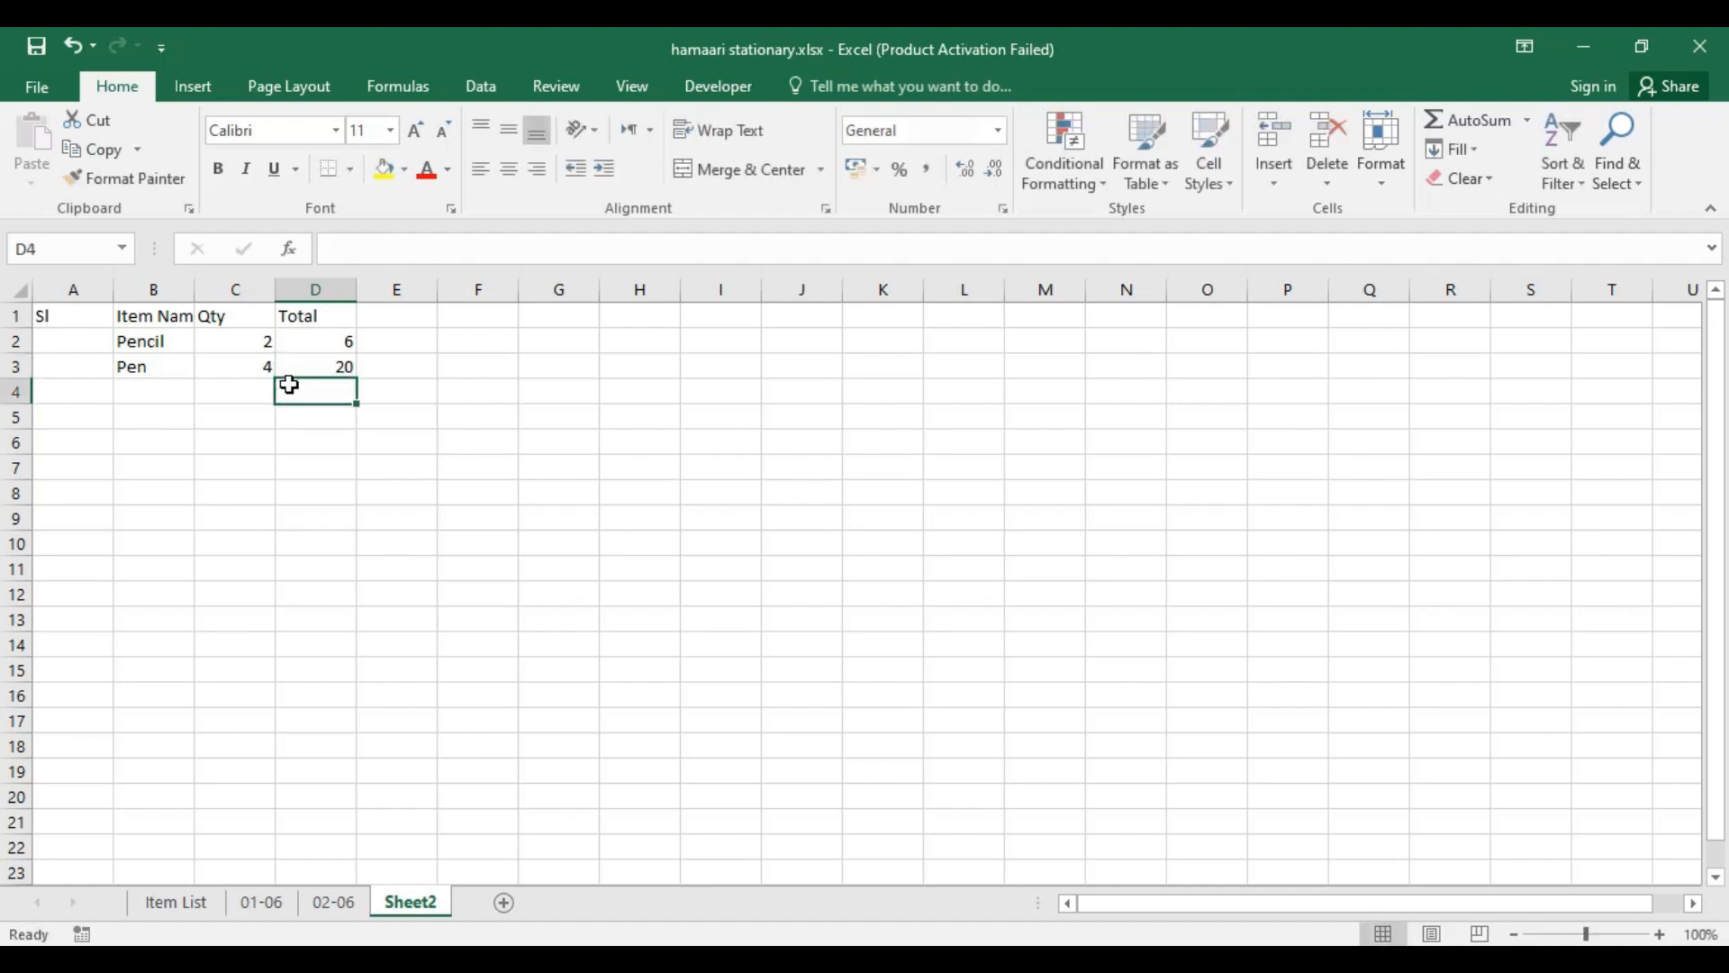
Step: Review the manually entered quantities and totals of the Pencil and Pen rows and the empty area below them
{"action": "key", "text": "Down"}
{"action": "key", "text": "Right"}
{"action": "key", "text": "Right"}
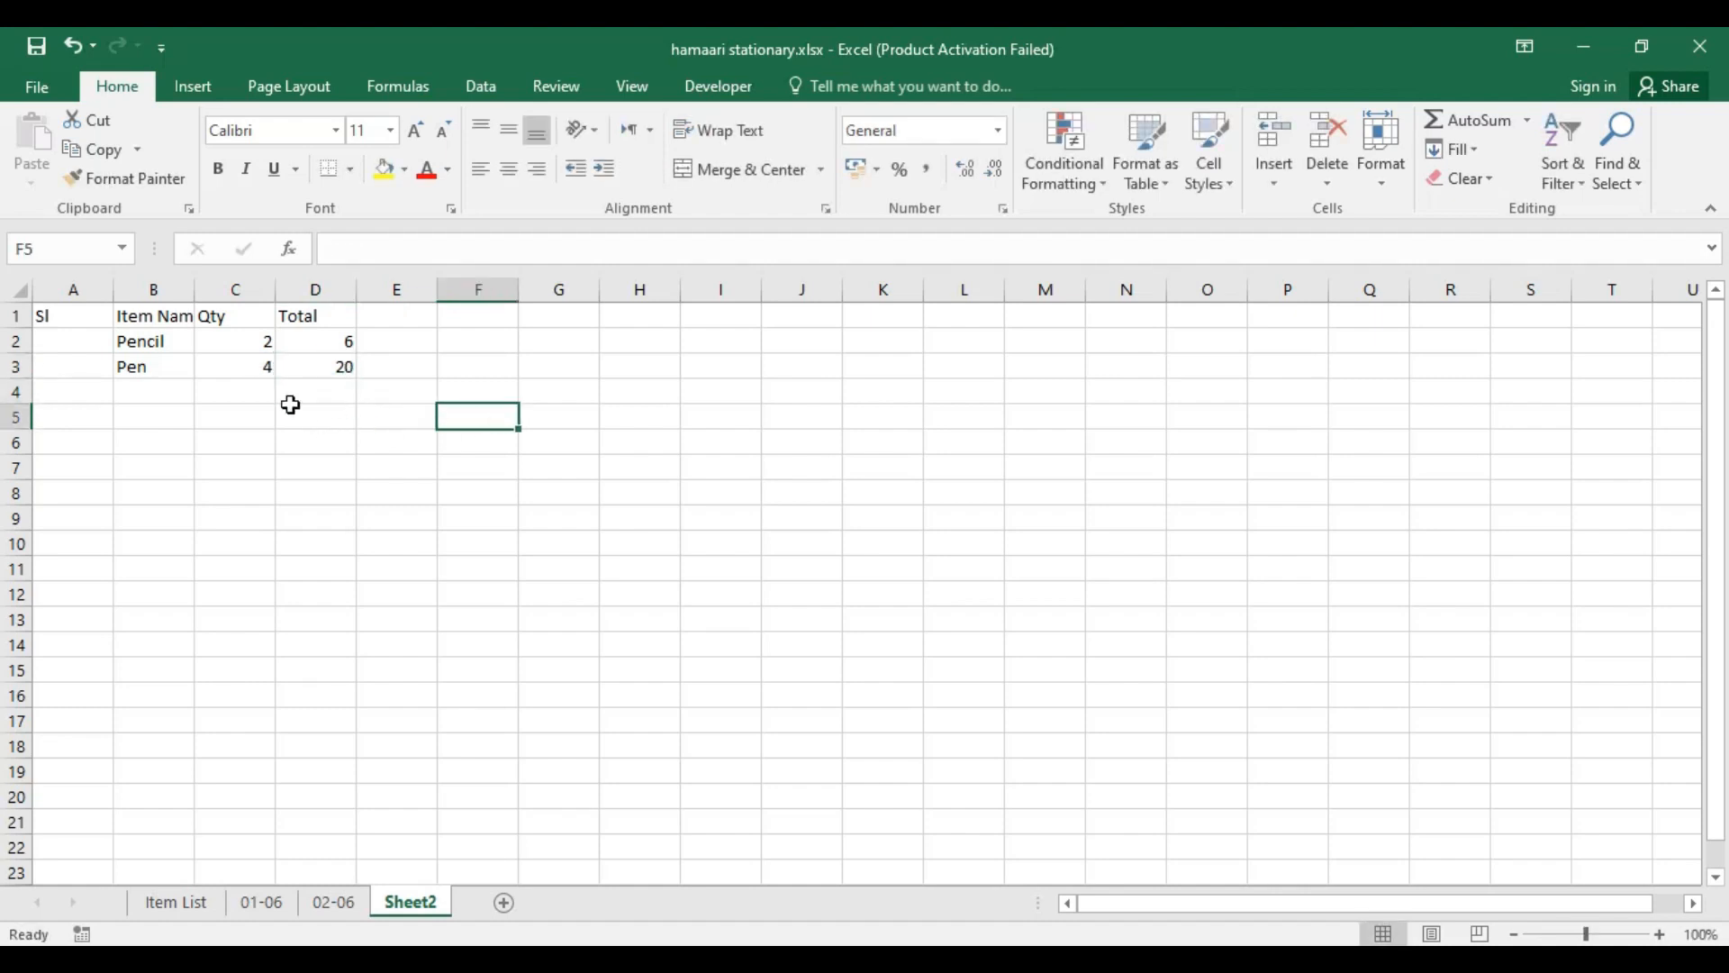
{"action": "left_click", "coordinate": [156, 393]}
{"action": "left_click", "coordinate": [259, 369]}
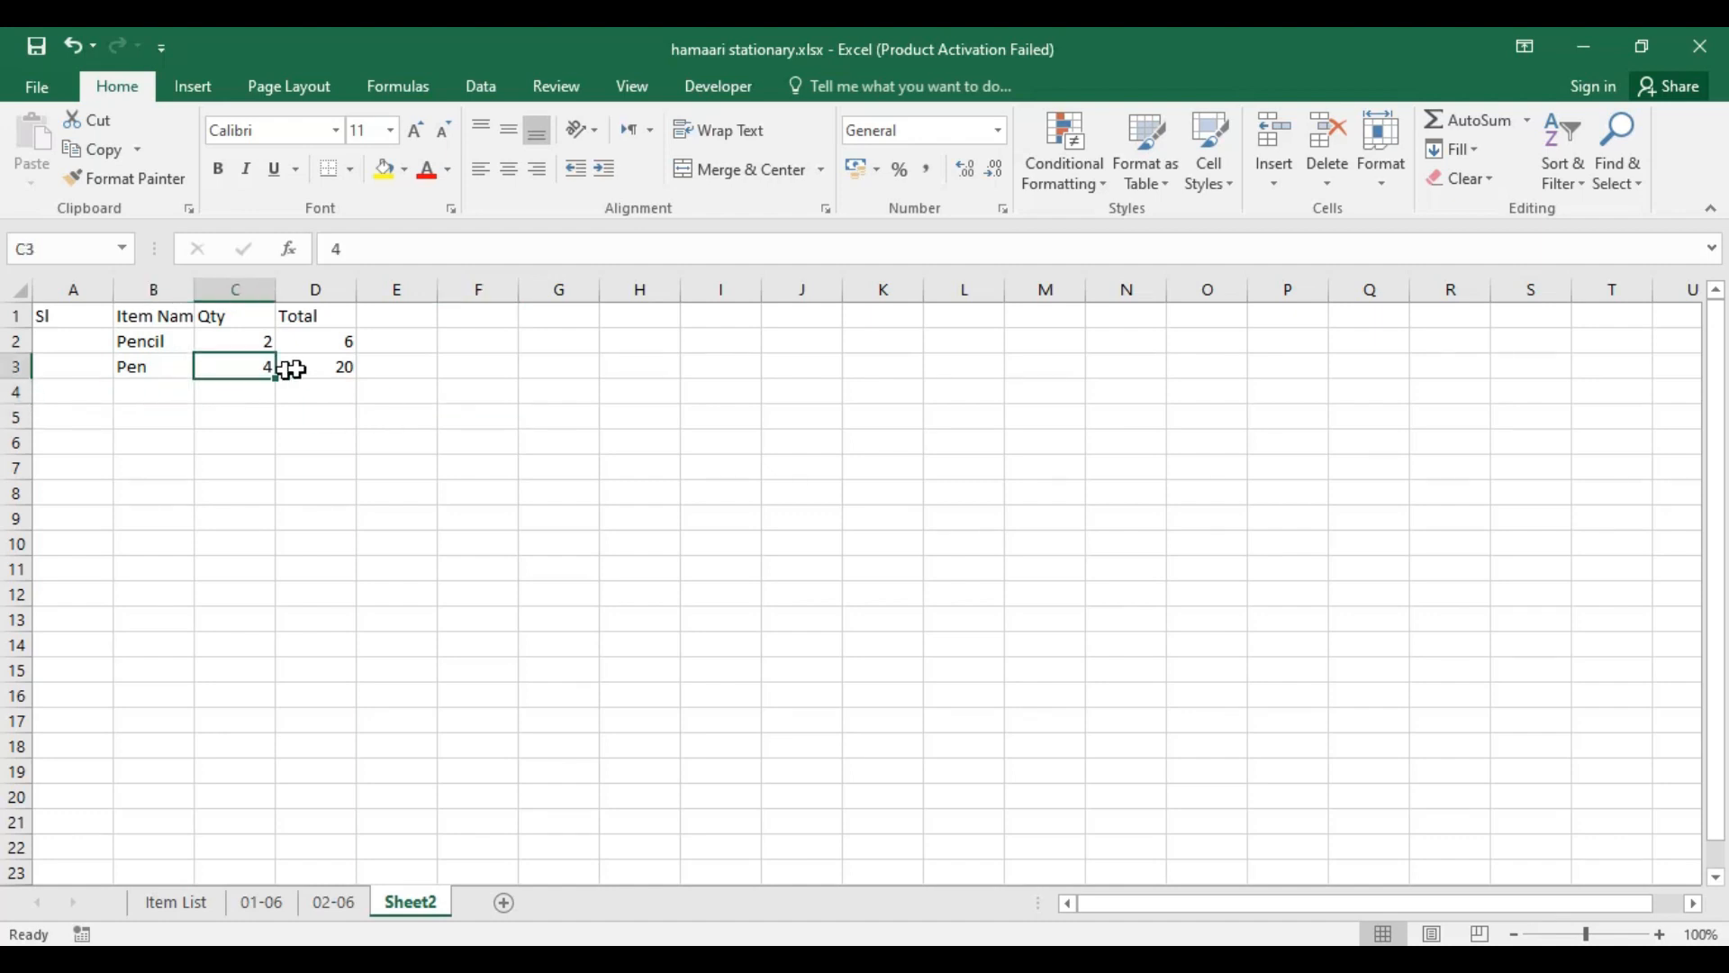
{"action": "left_click", "coordinate": [304, 368]}
{"action": "left_click", "coordinate": [335, 341]}
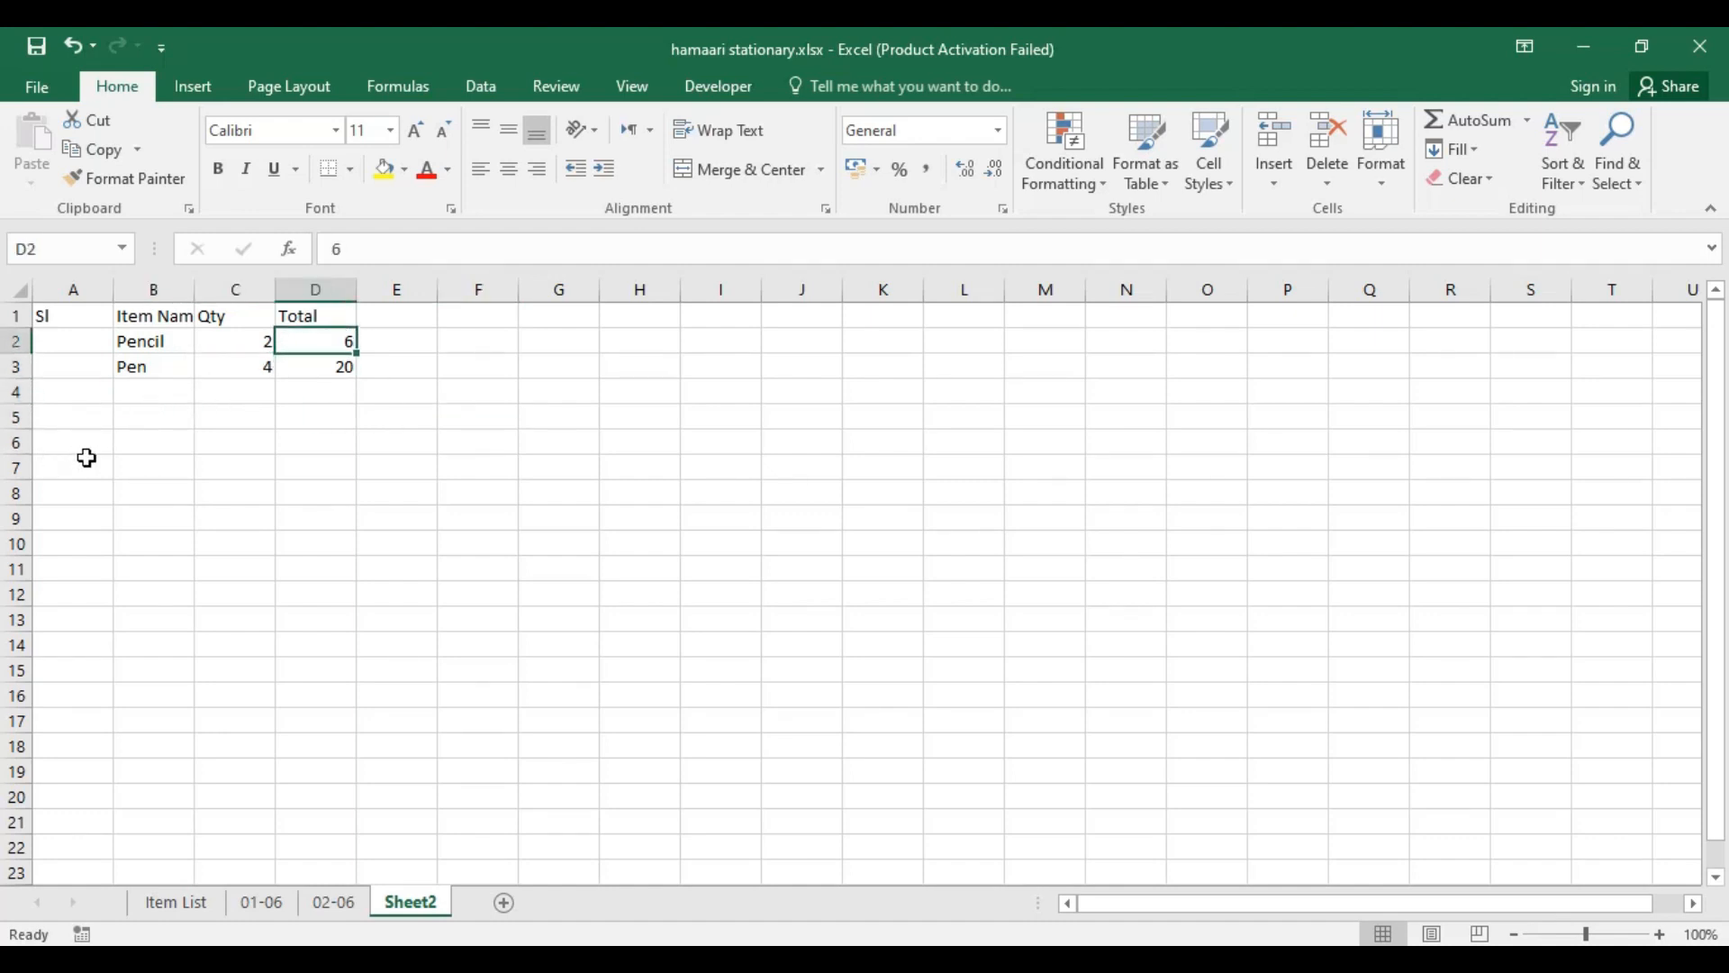
{"action": "left_click_drag", "start_coordinate": [85, 458], "coordinate": [375, 621]}
{"action": "left_click", "coordinate": [489, 545]}
Step: Compare the Eraser quantity on the formula-driven 01-06 sheet with the manually entered Pen quantity on Sheet2
{"action": "left_click", "coordinate": [251, 904]}
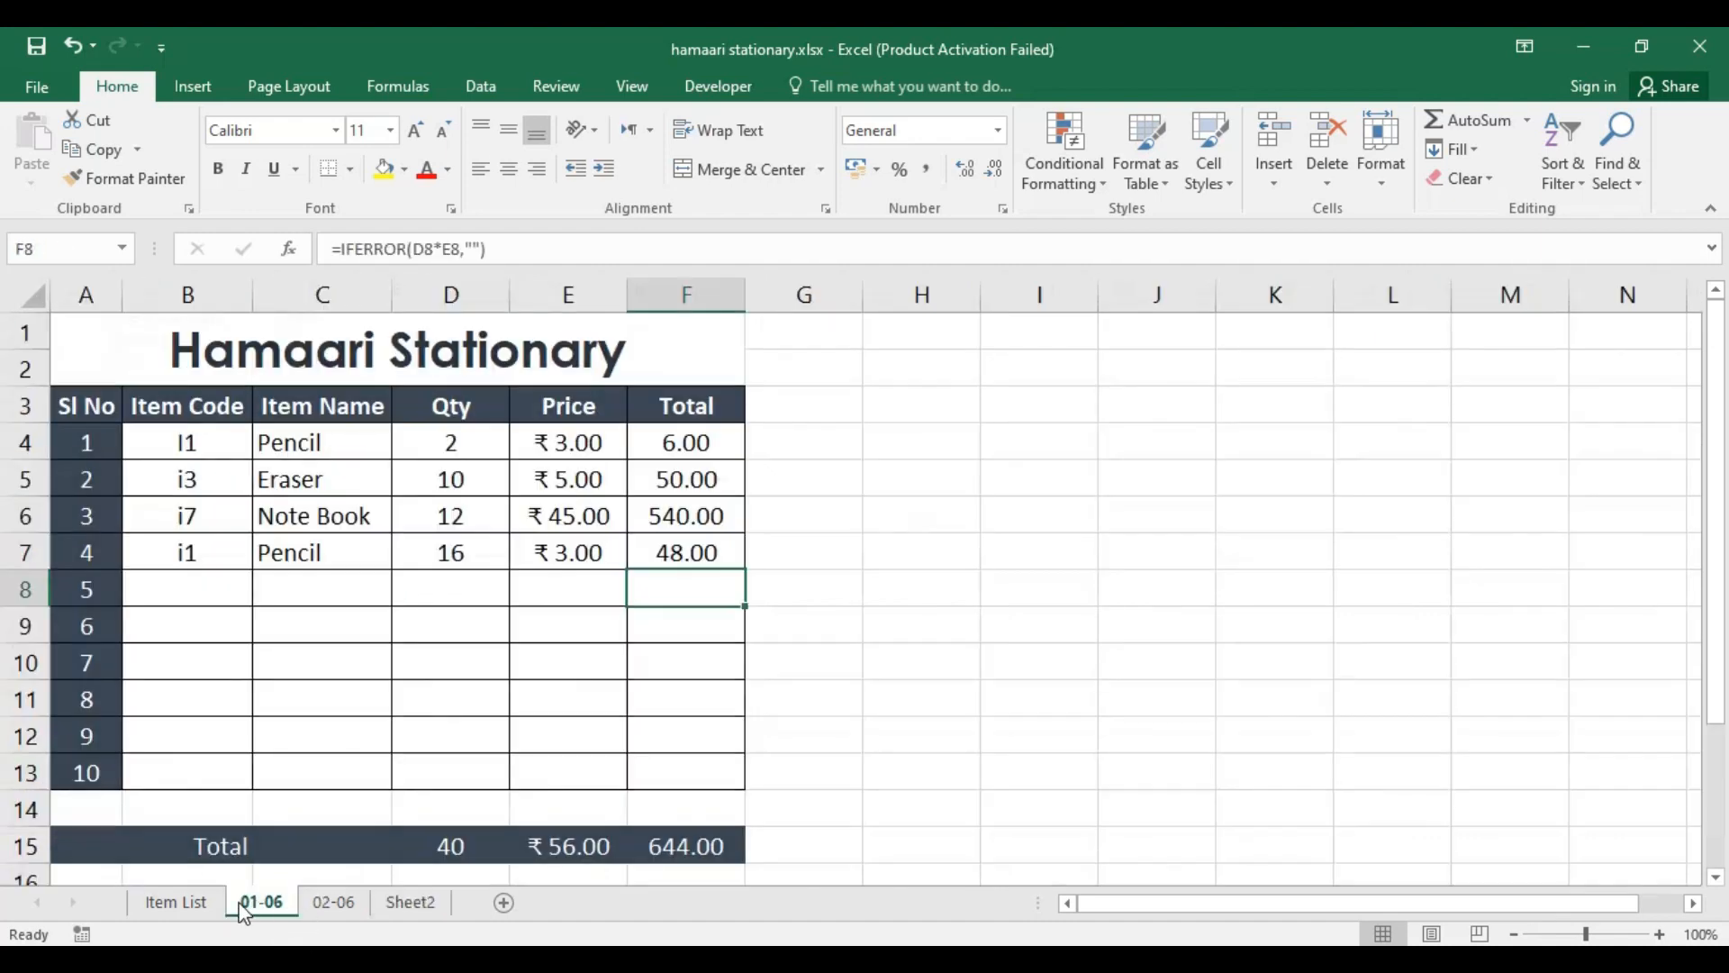
{"action": "left_click", "coordinate": [927, 525]}
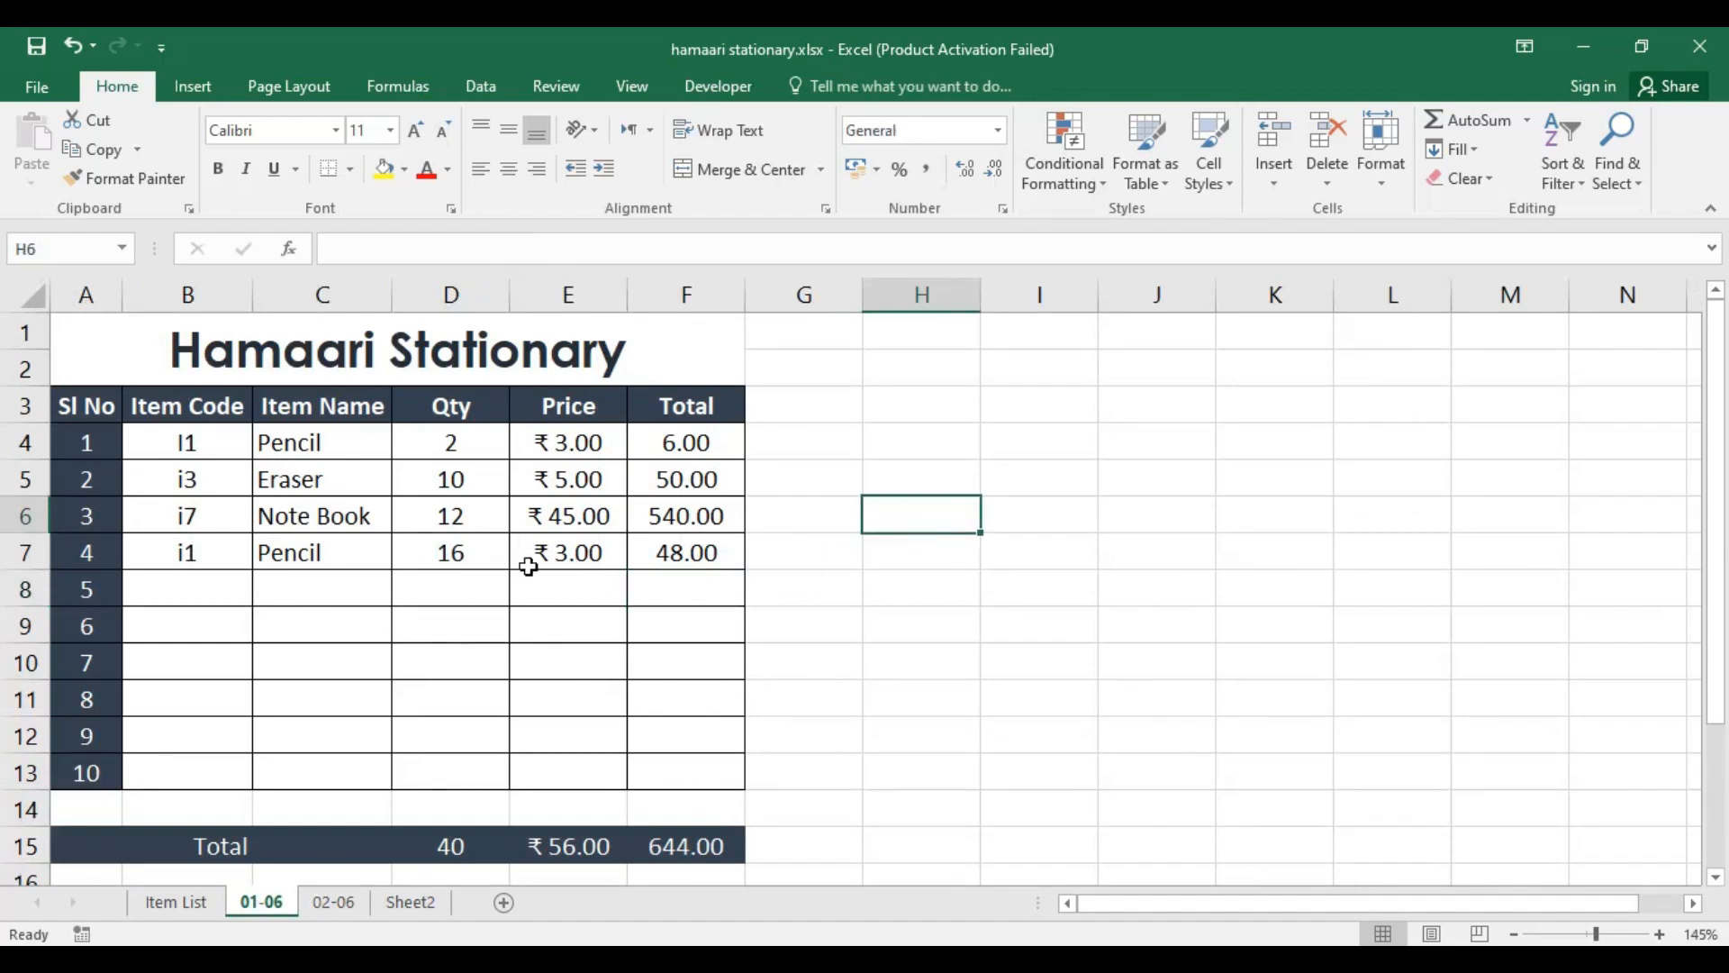
{"action": "left_click", "coordinate": [457, 483]}
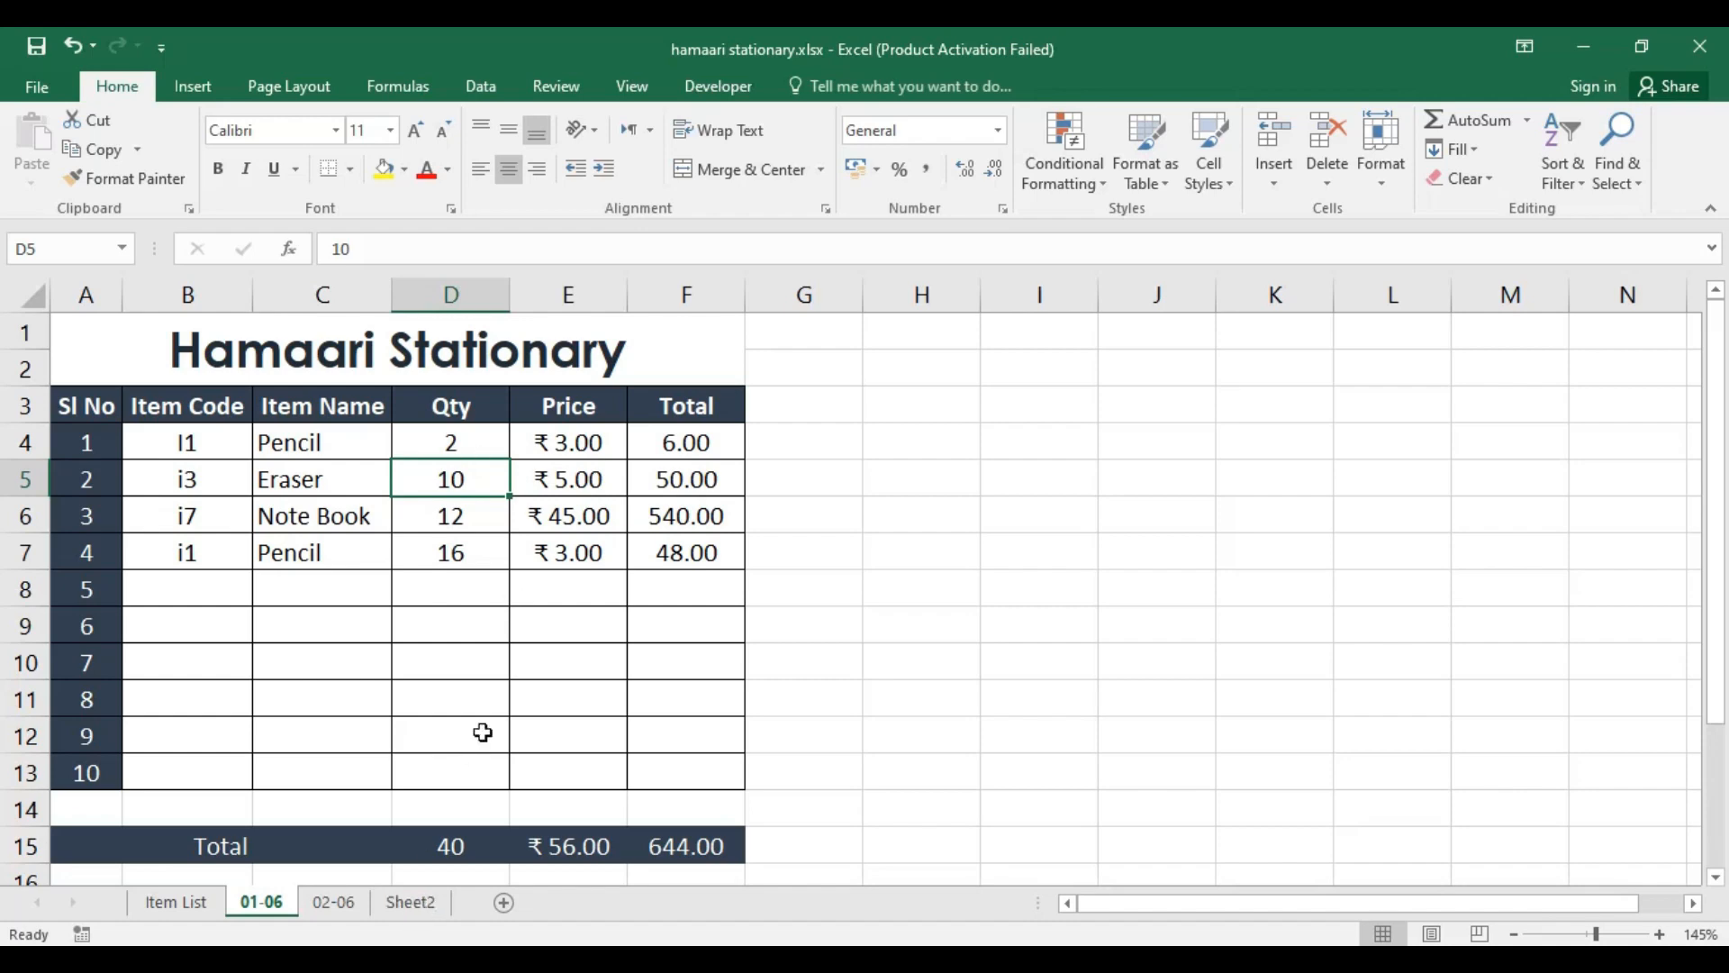
{"action": "left_click", "coordinate": [414, 905]}
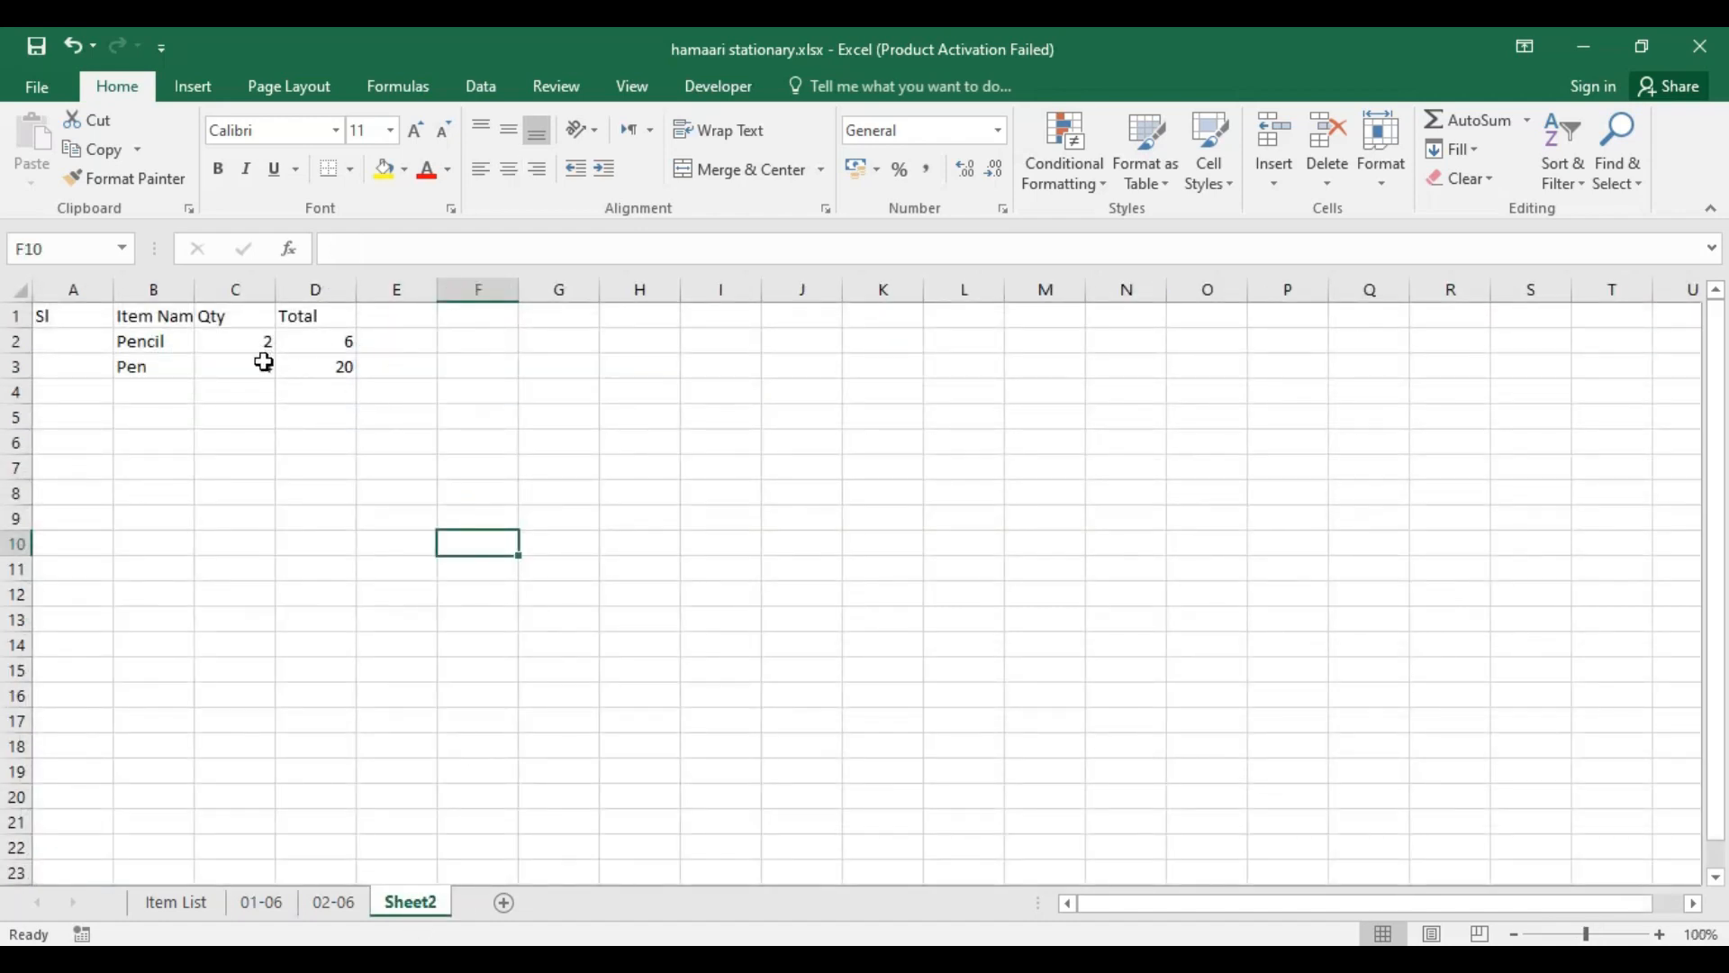
{"action": "left_click", "coordinate": [261, 367]}
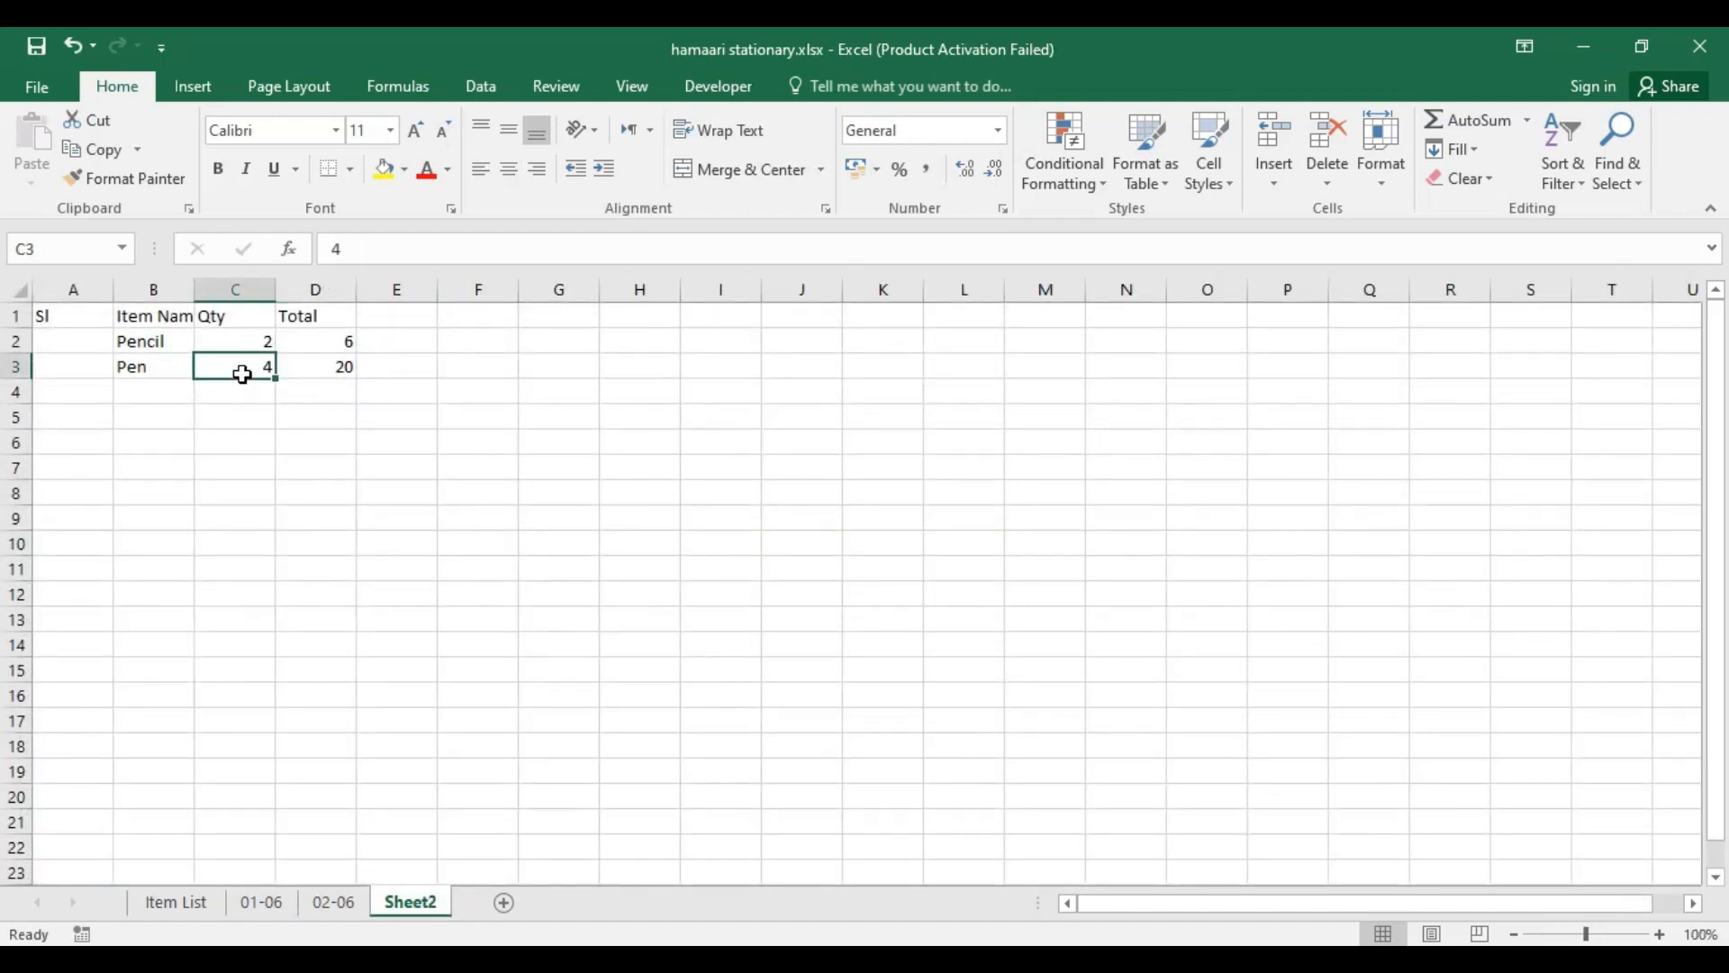
{"action": "left_click", "coordinate": [259, 904]}
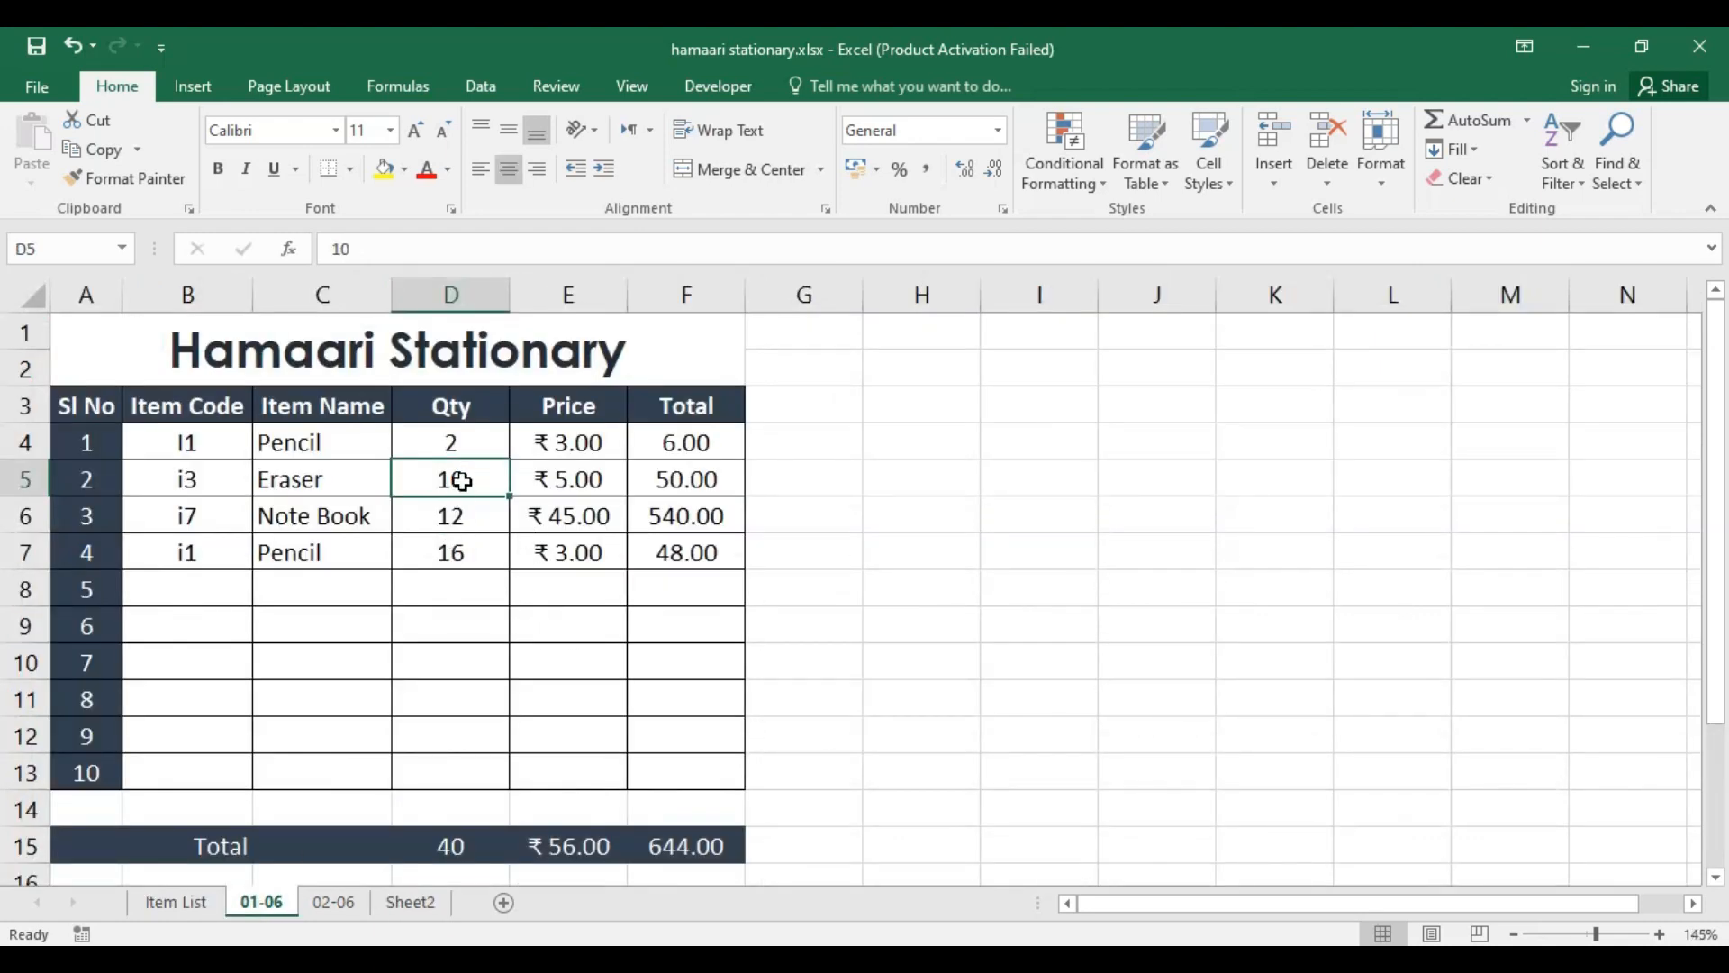
Step: Set the Eraser quantity on the 01-06 sheet to 8, and close the workbook, saving its changes
{"action": "type", "text": "8"}
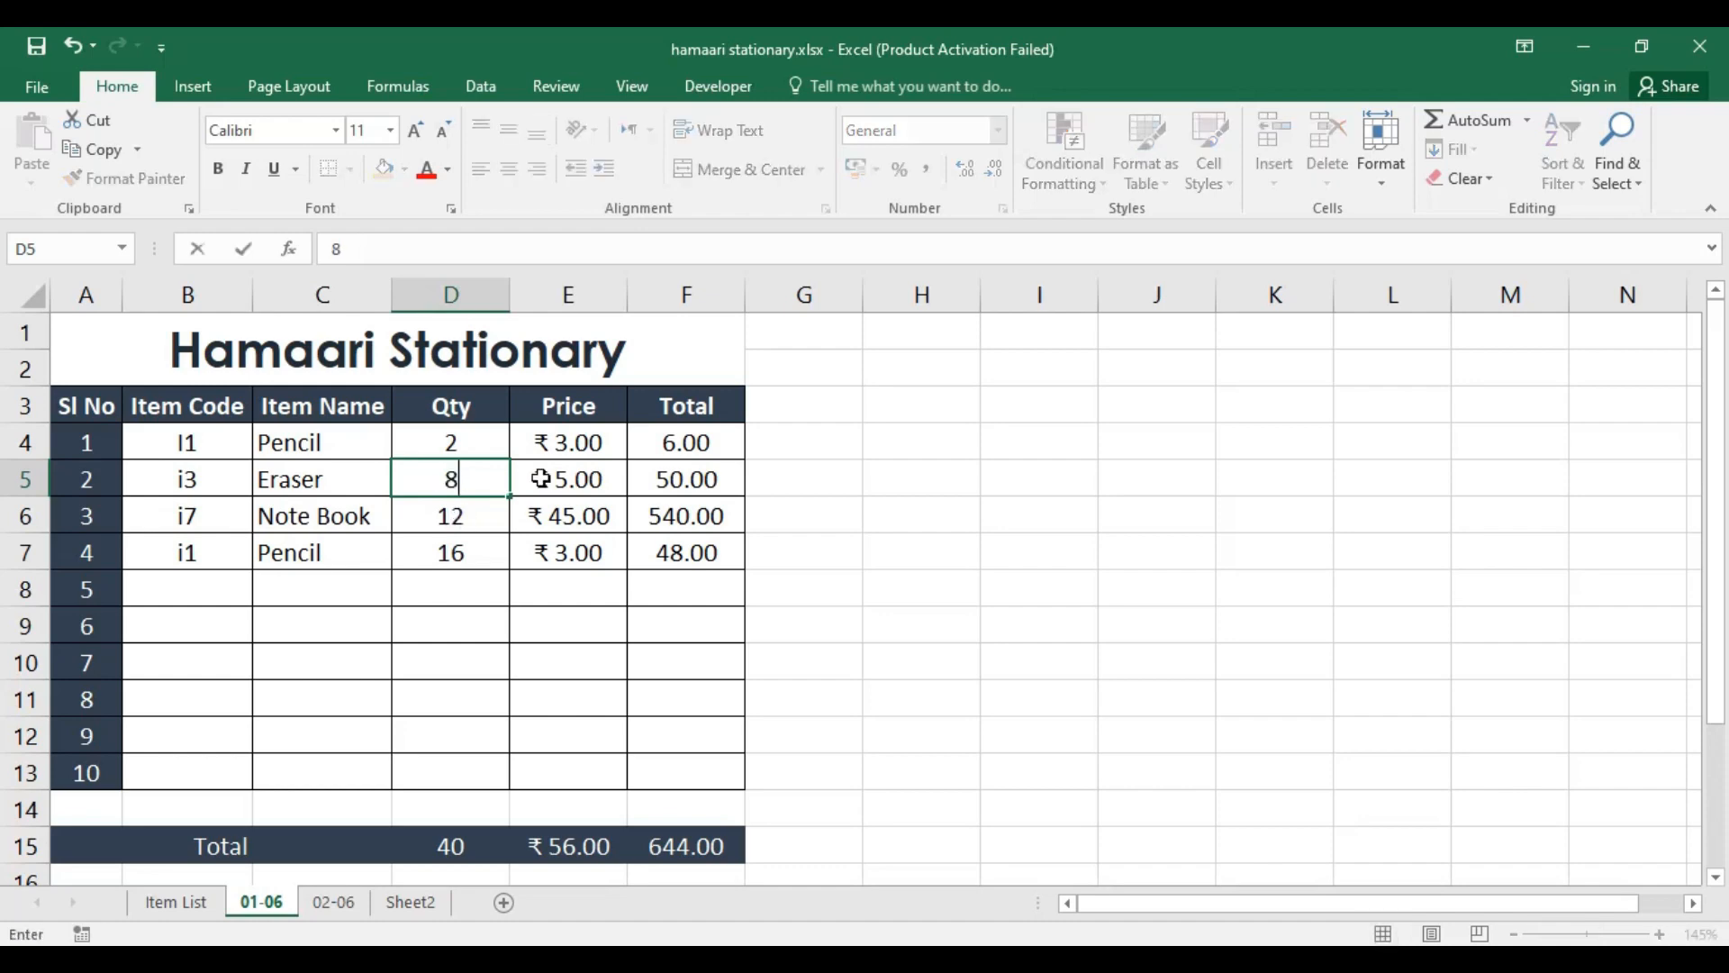
{"action": "key", "text": "Return"}
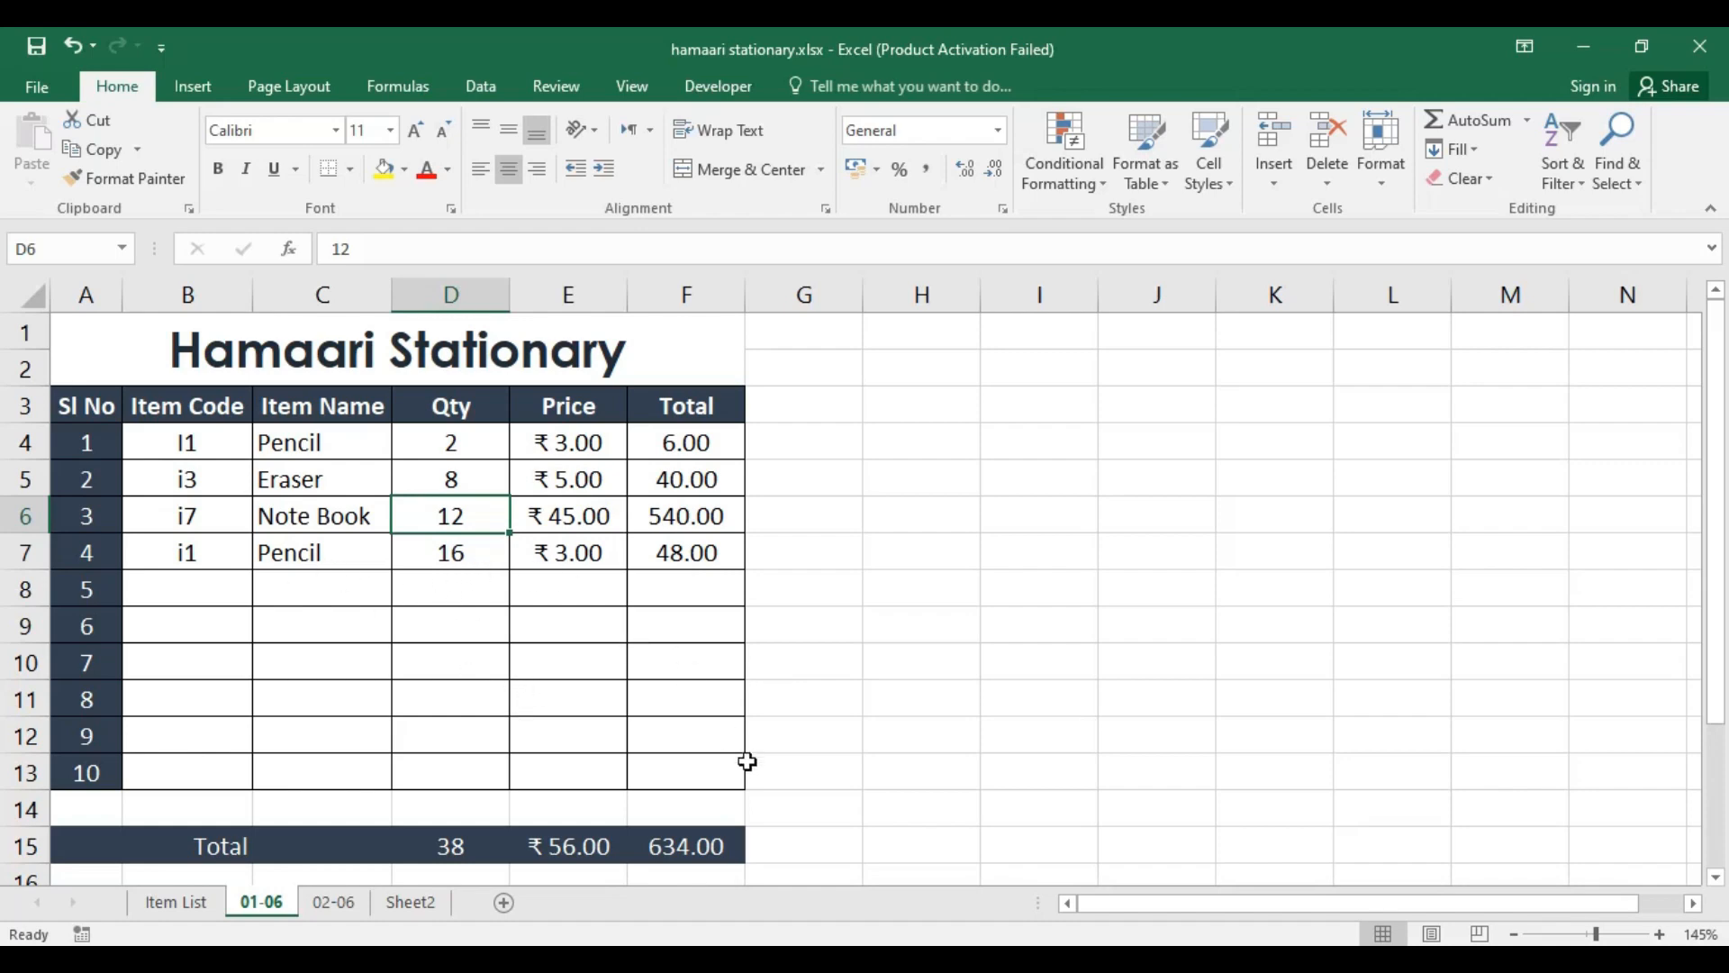
{"action": "left_click", "coordinate": [710, 817]}
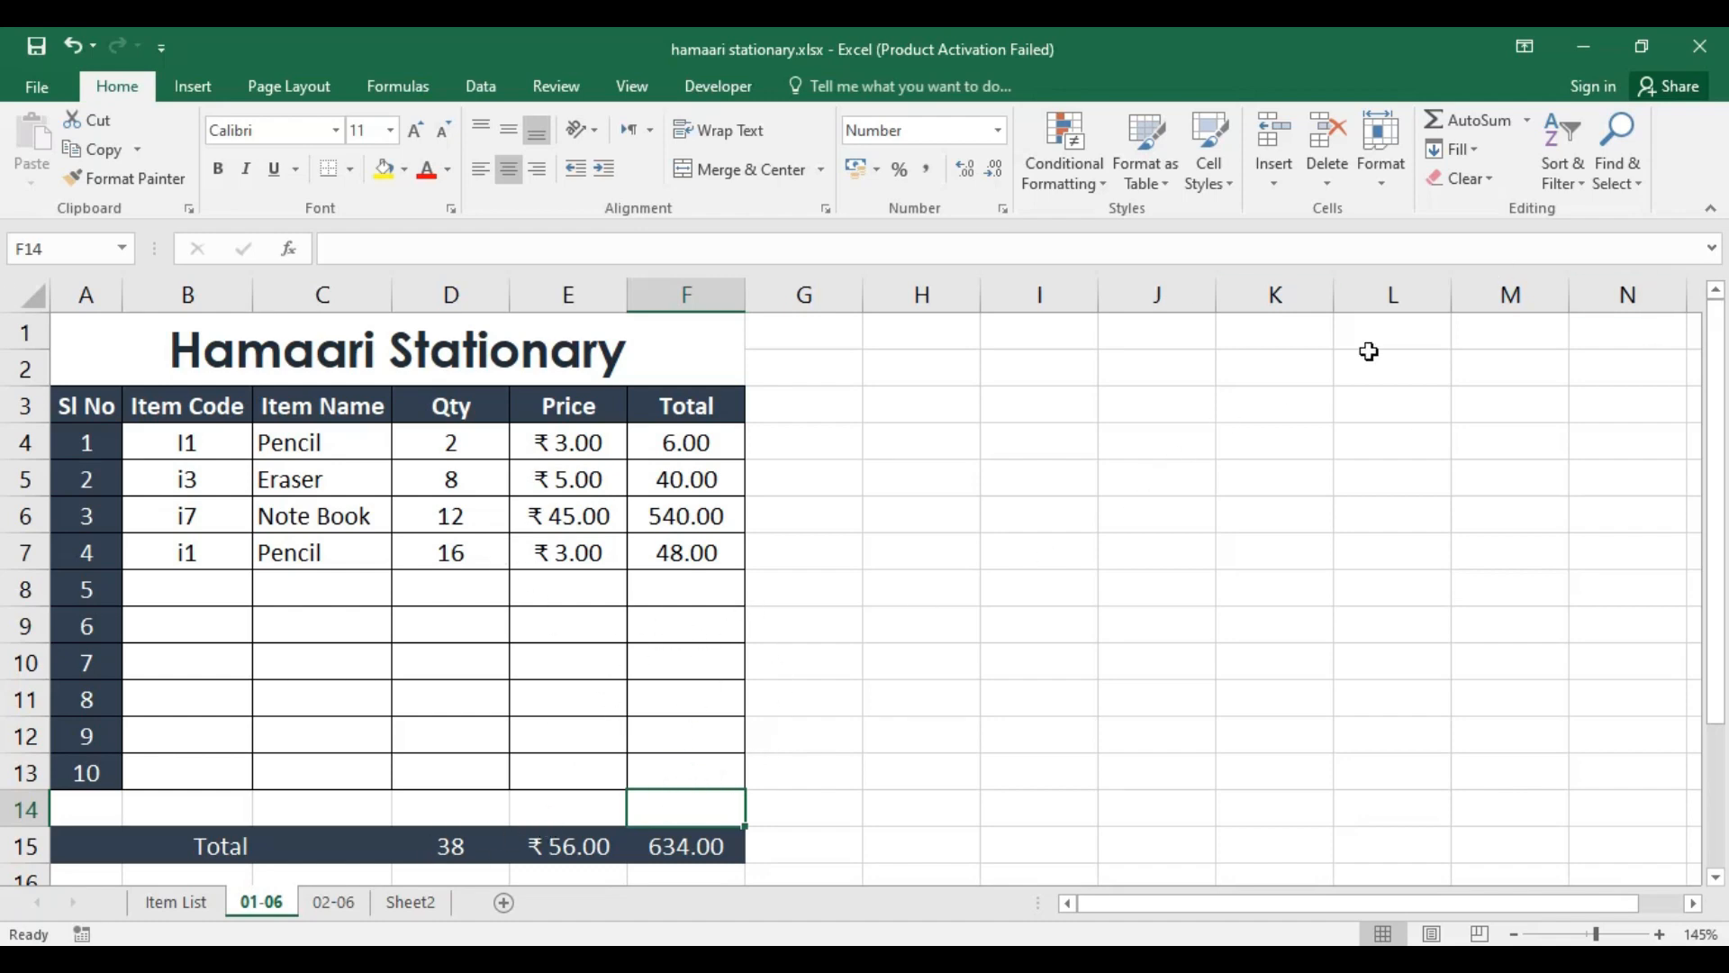
{"action": "left_click", "coordinate": [1700, 46]}
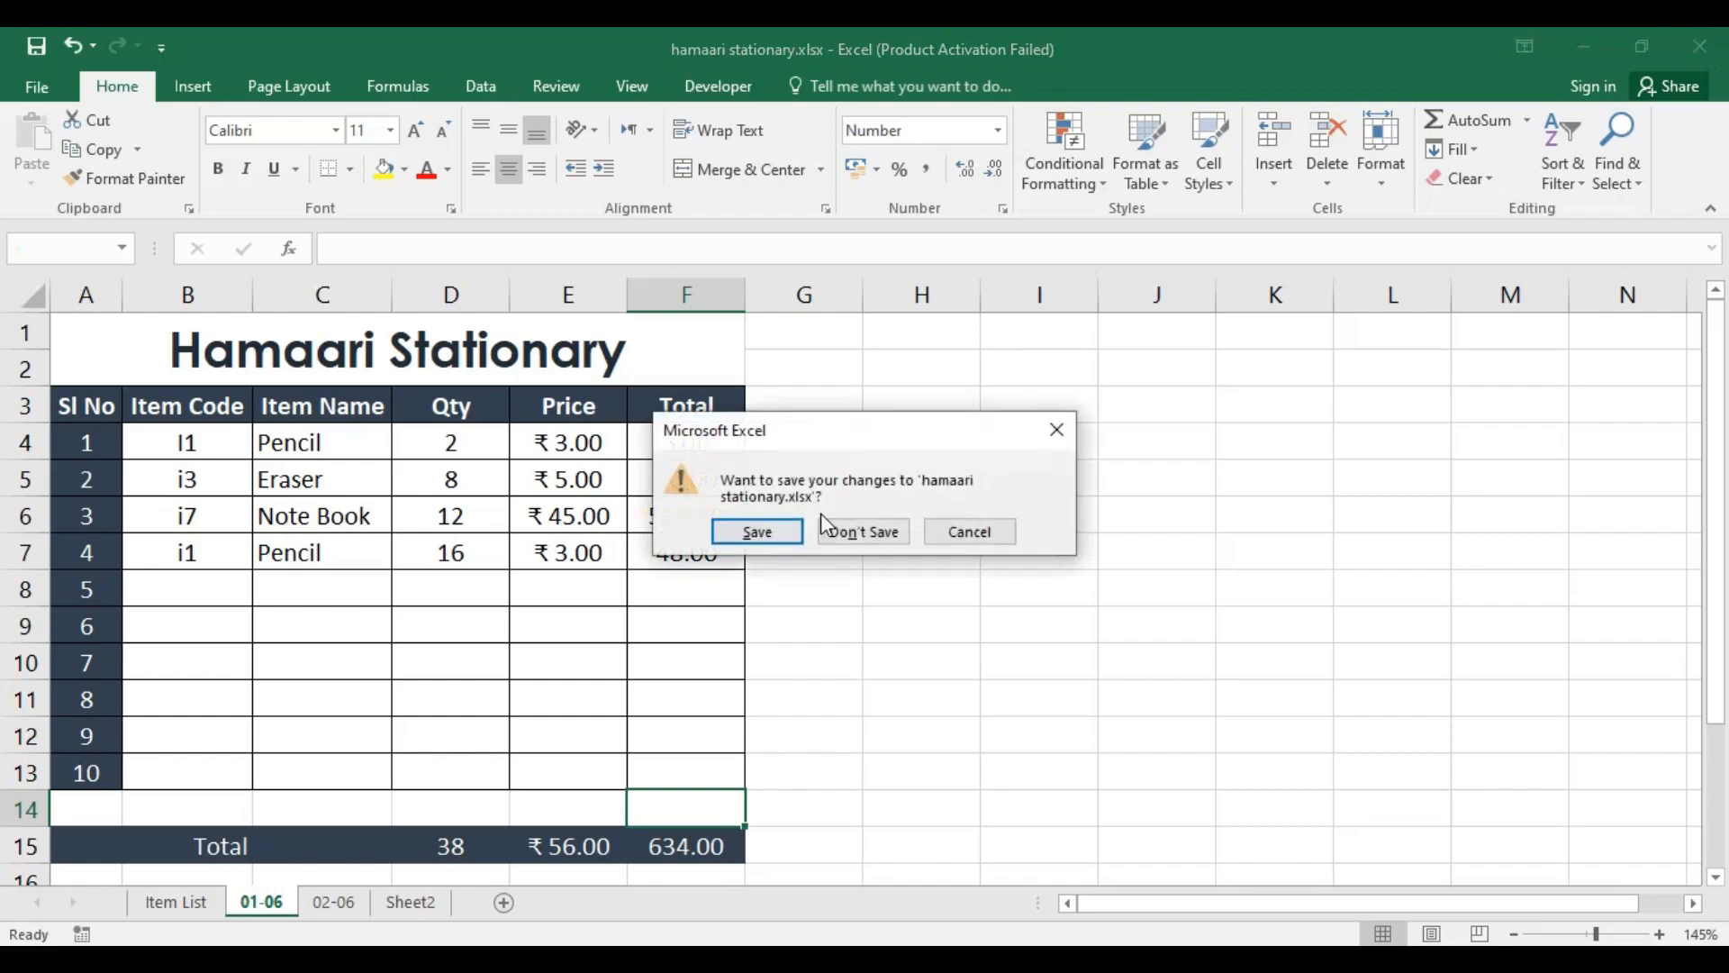
{"action": "left_click", "coordinate": [780, 538]}
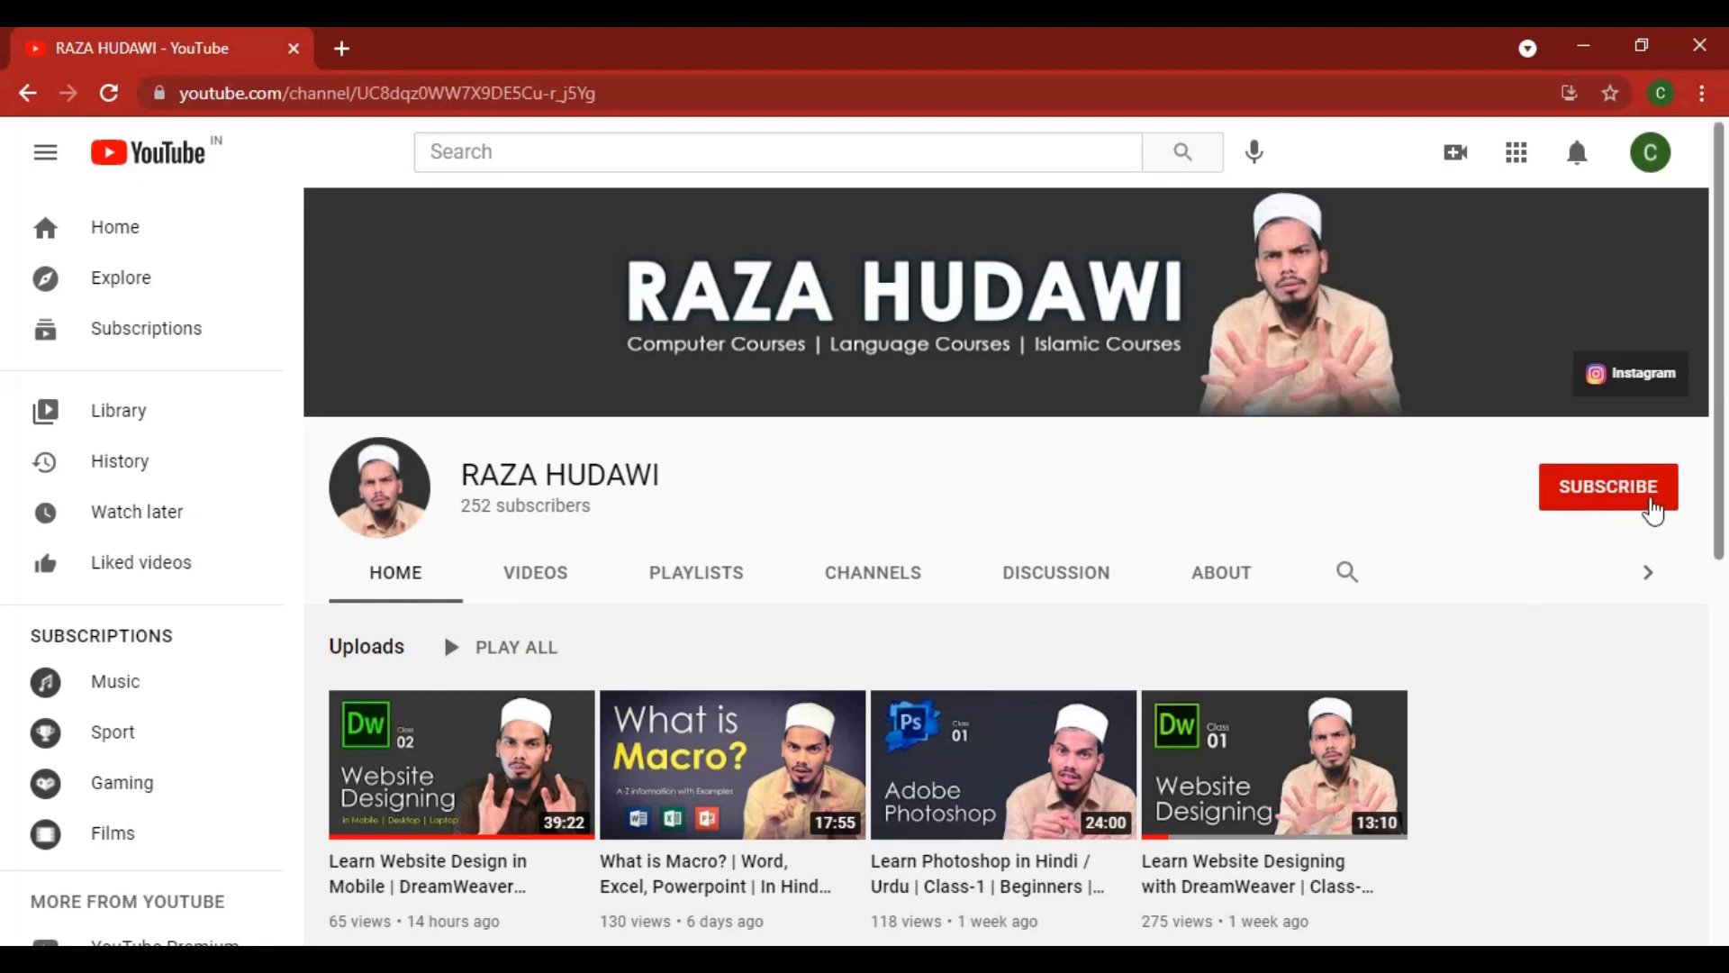
Step: Subscribe to the open YouTube channel and turn on its notifications
{"action": "left_click", "coordinate": [1603, 502]}
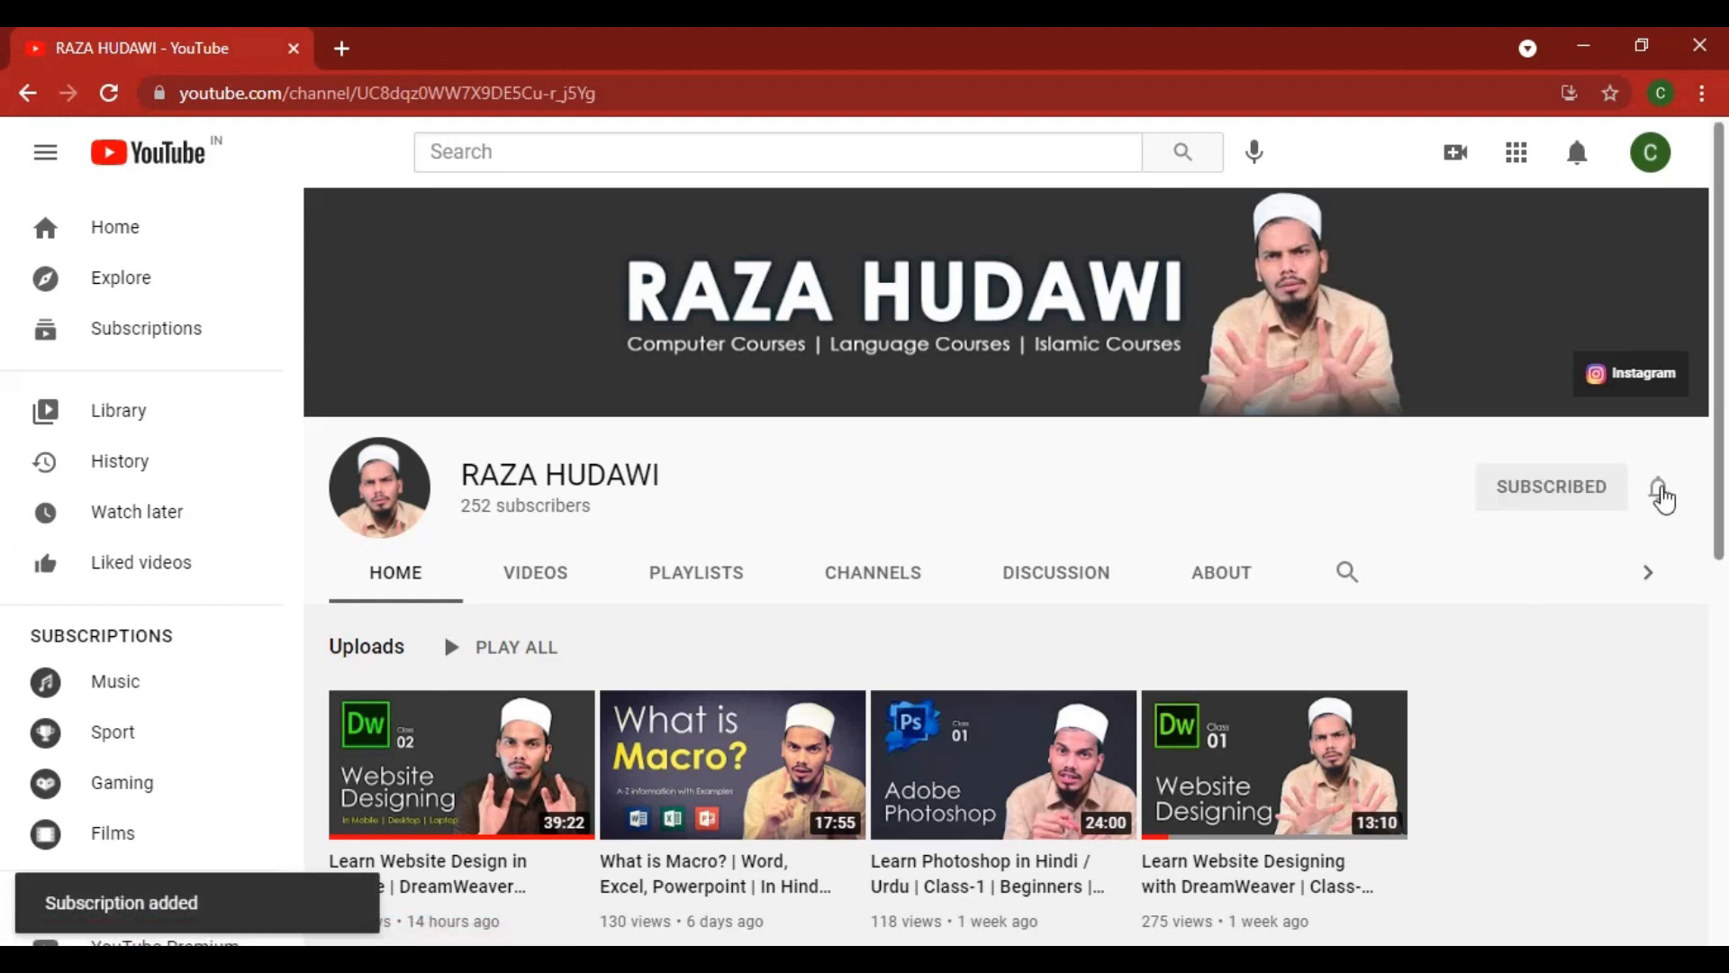
{"action": "left_click", "coordinate": [1660, 494]}
{"action": "left_click", "coordinate": [1600, 557]}
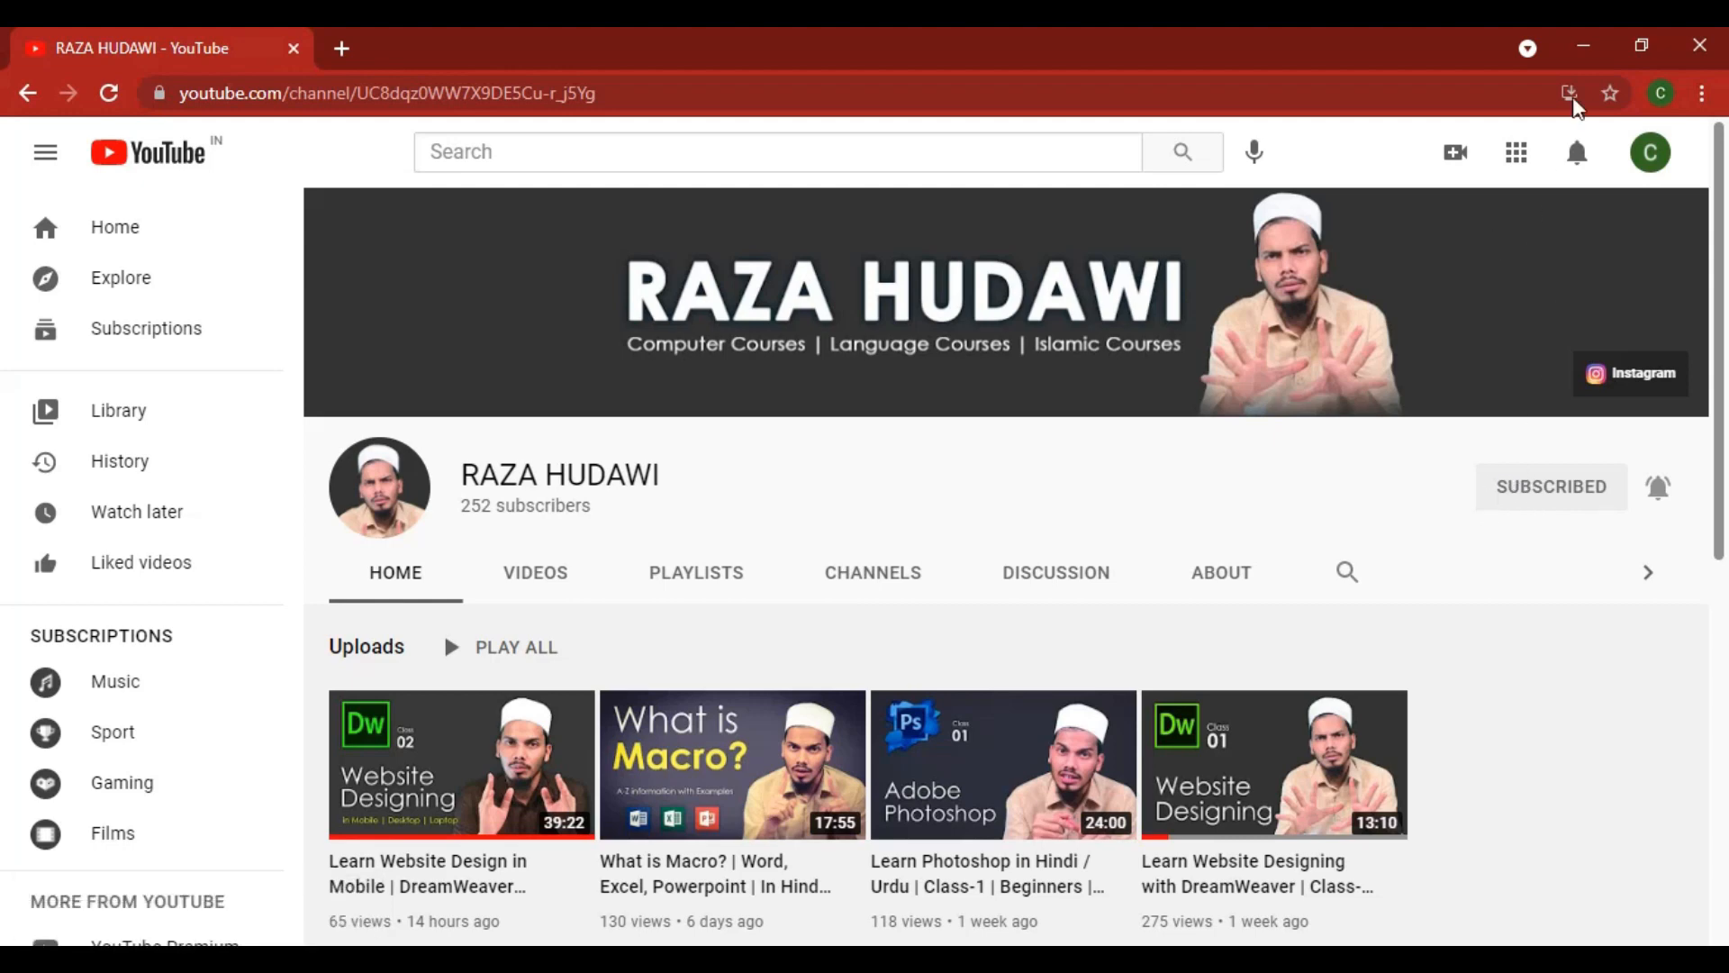
Step: Put the browser windows away to get to the desktop and refresh it
{"action": "left_click", "coordinate": [1583, 46]}
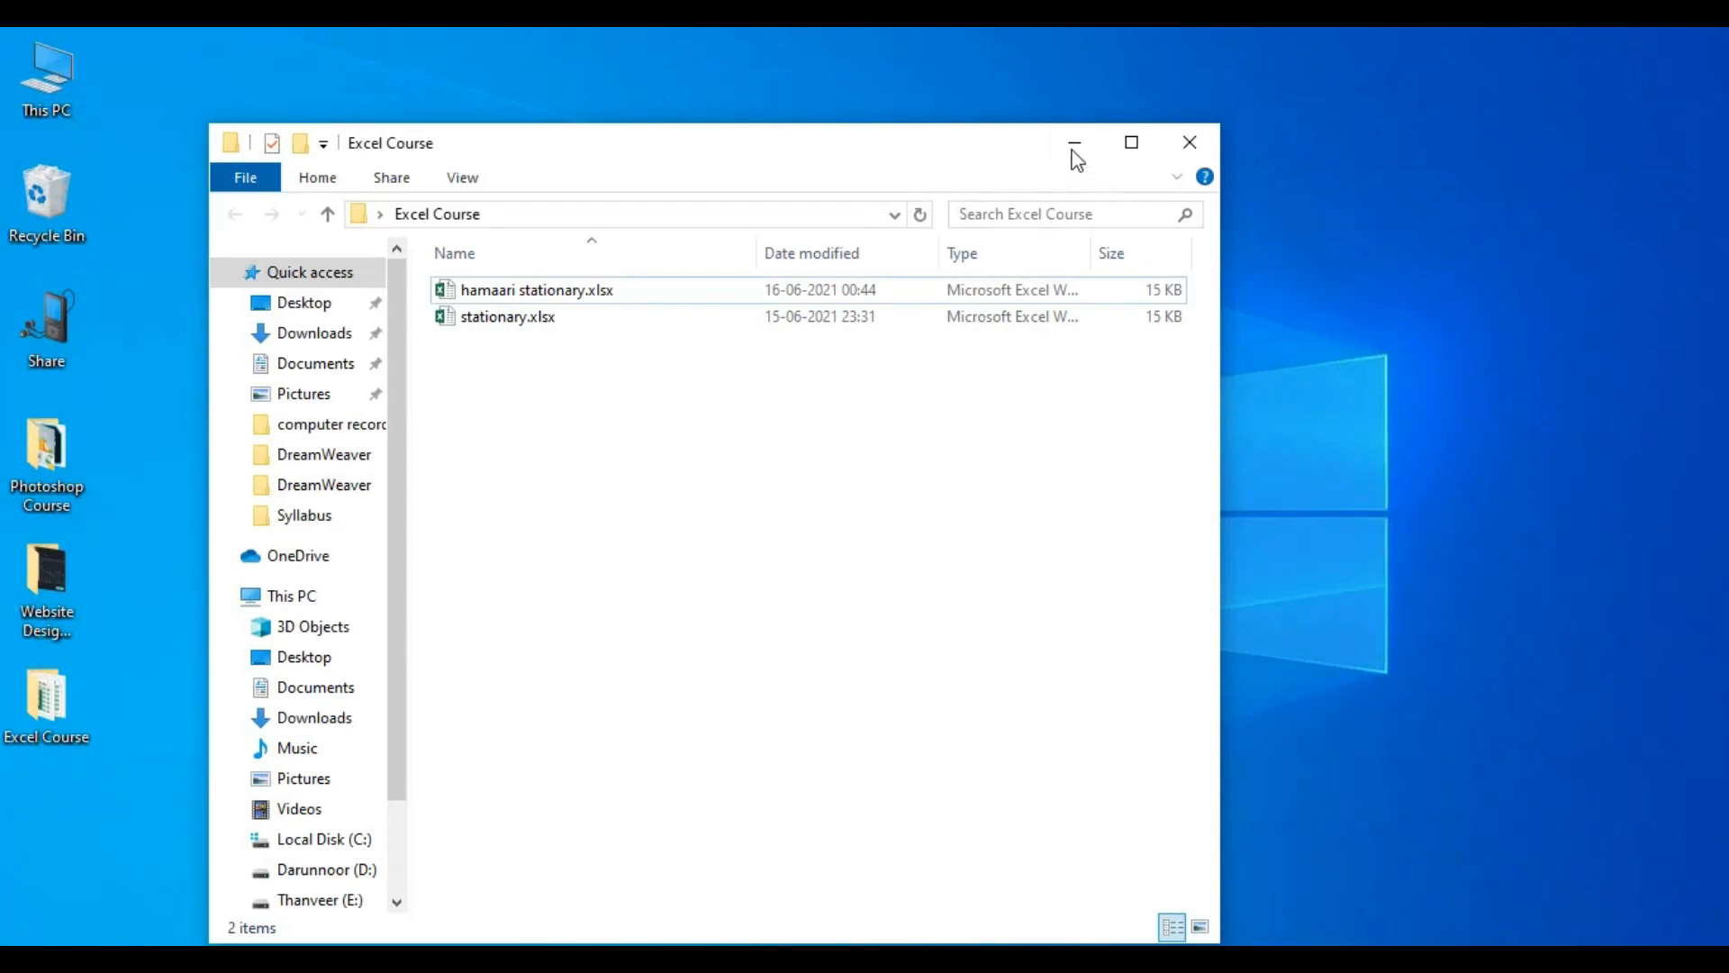
{"action": "left_click", "coordinate": [1074, 144]}
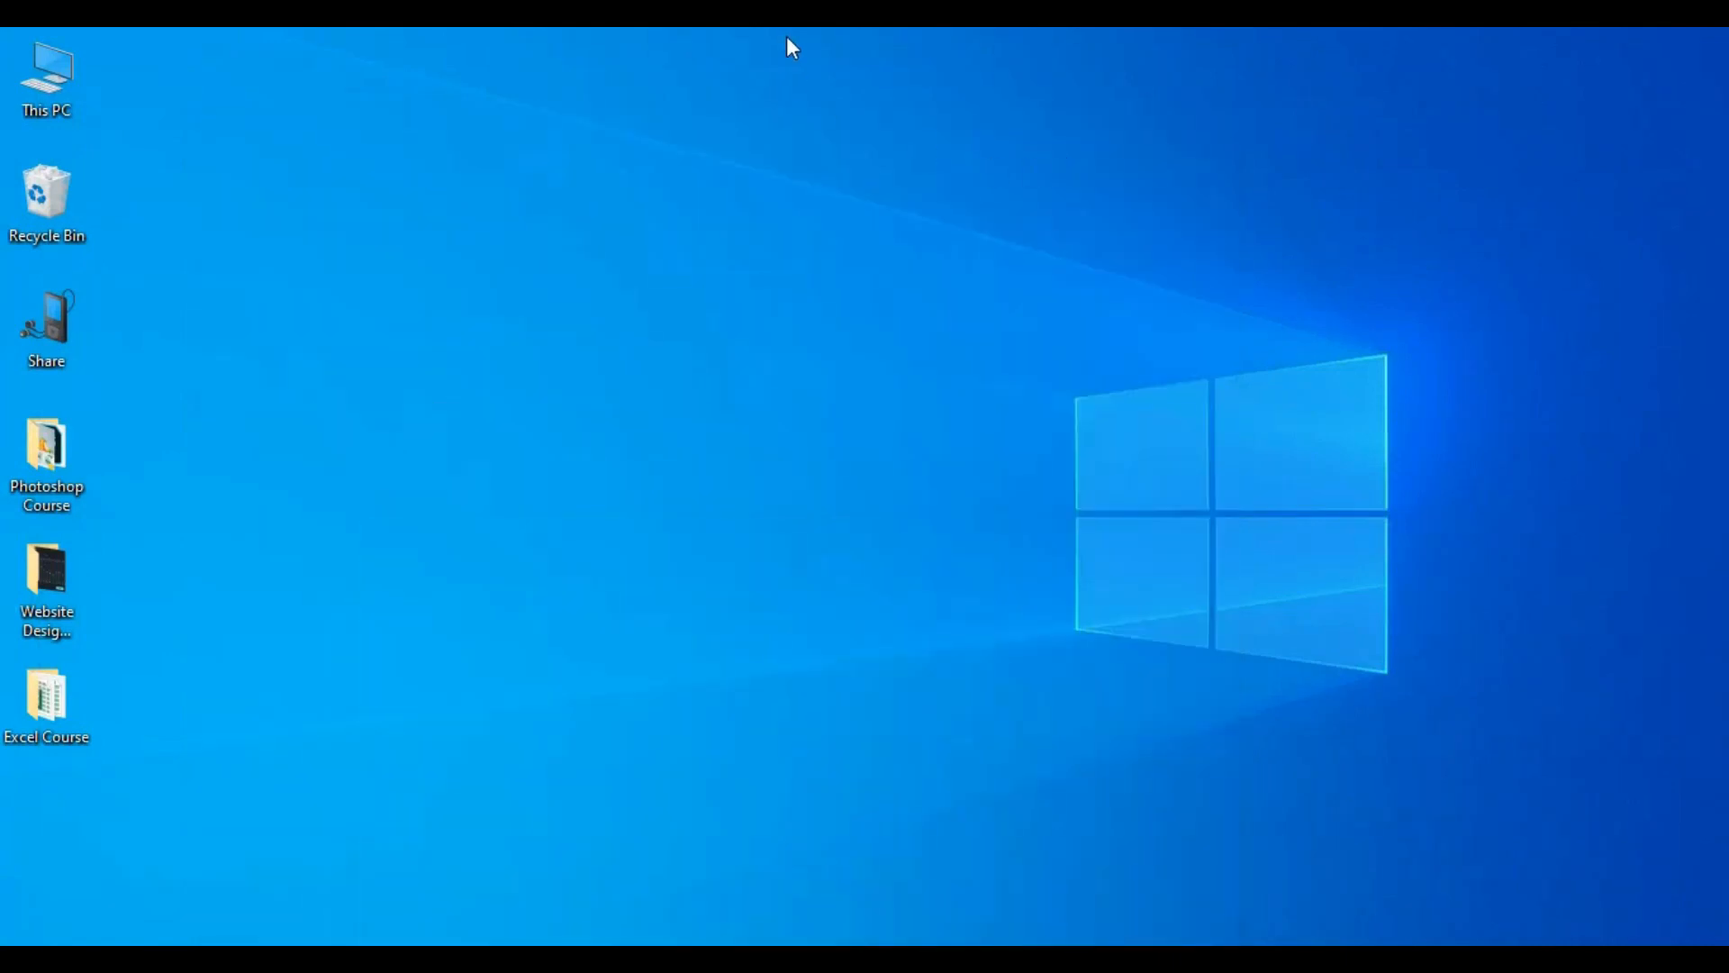
{"action": "right_click", "coordinate": [782, 33]}
{"action": "left_click", "coordinate": [744, 33]}
{"action": "right_click", "coordinate": [743, 30]}
{"action": "left_click", "coordinate": [822, 104]}
{"action": "right_click", "coordinate": [749, 30]}
{"action": "left_click", "coordinate": [826, 106]}
Step: Launch Excel 2016, dismiss the activation wizard and create a blank workbook
{"action": "key", "text": "super+s"}
{"action": "type", "text": "excel"}
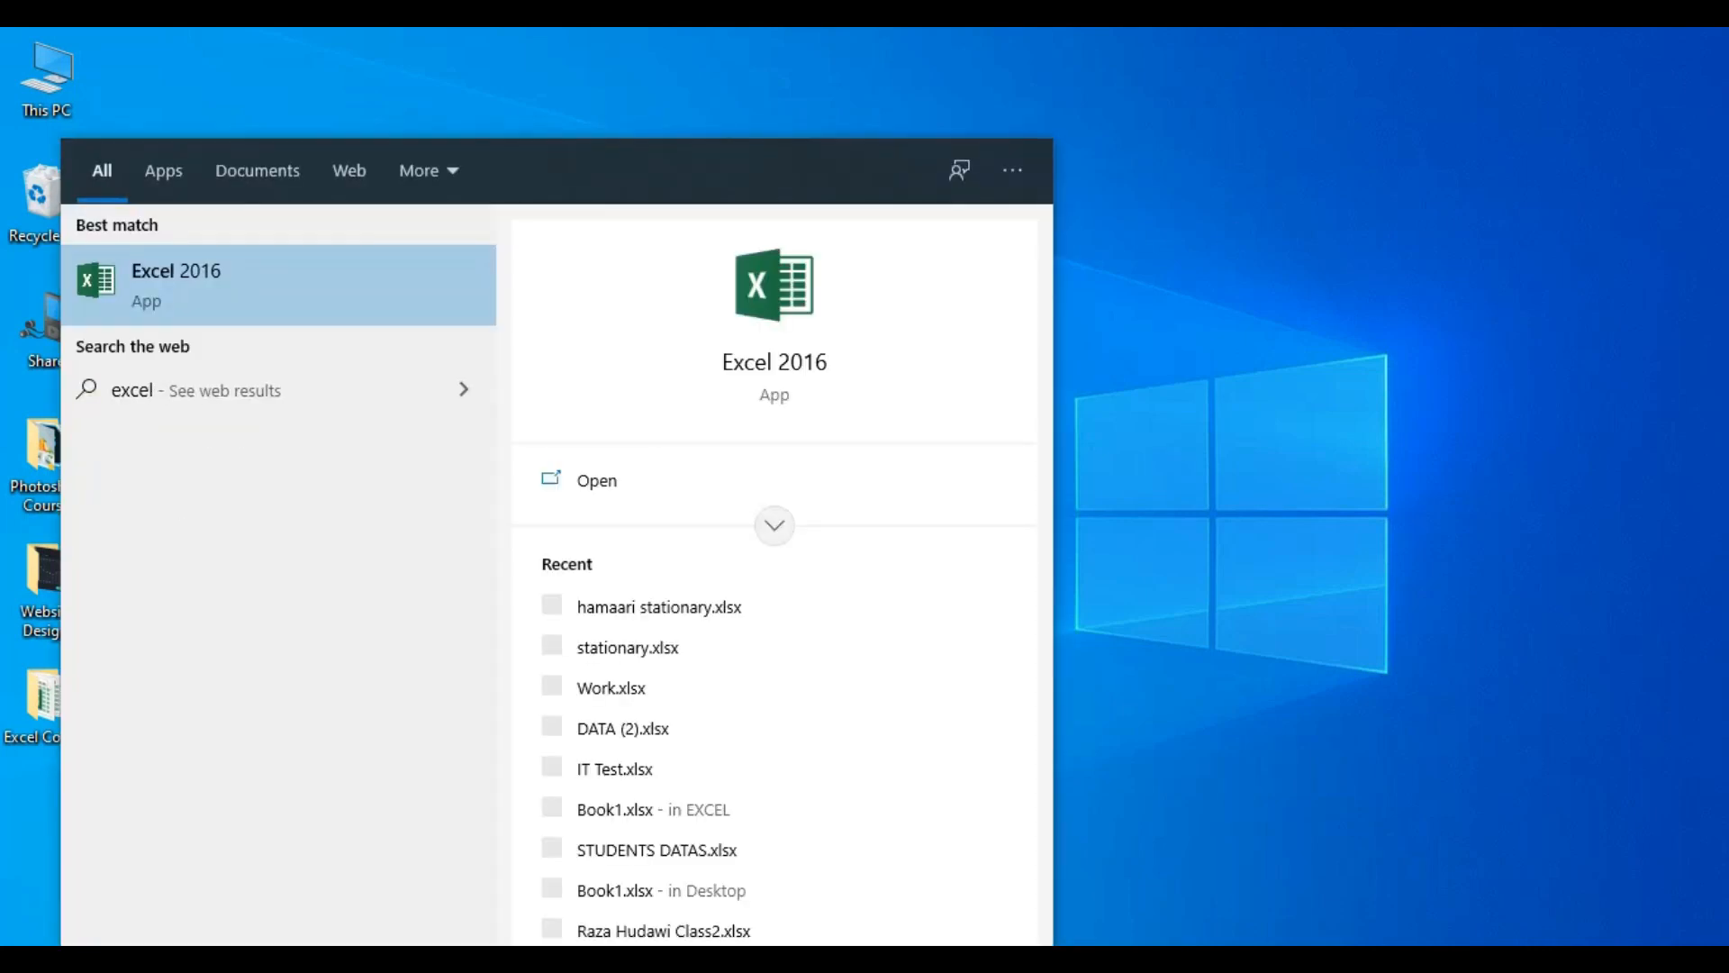
{"action": "key", "text": "Return"}
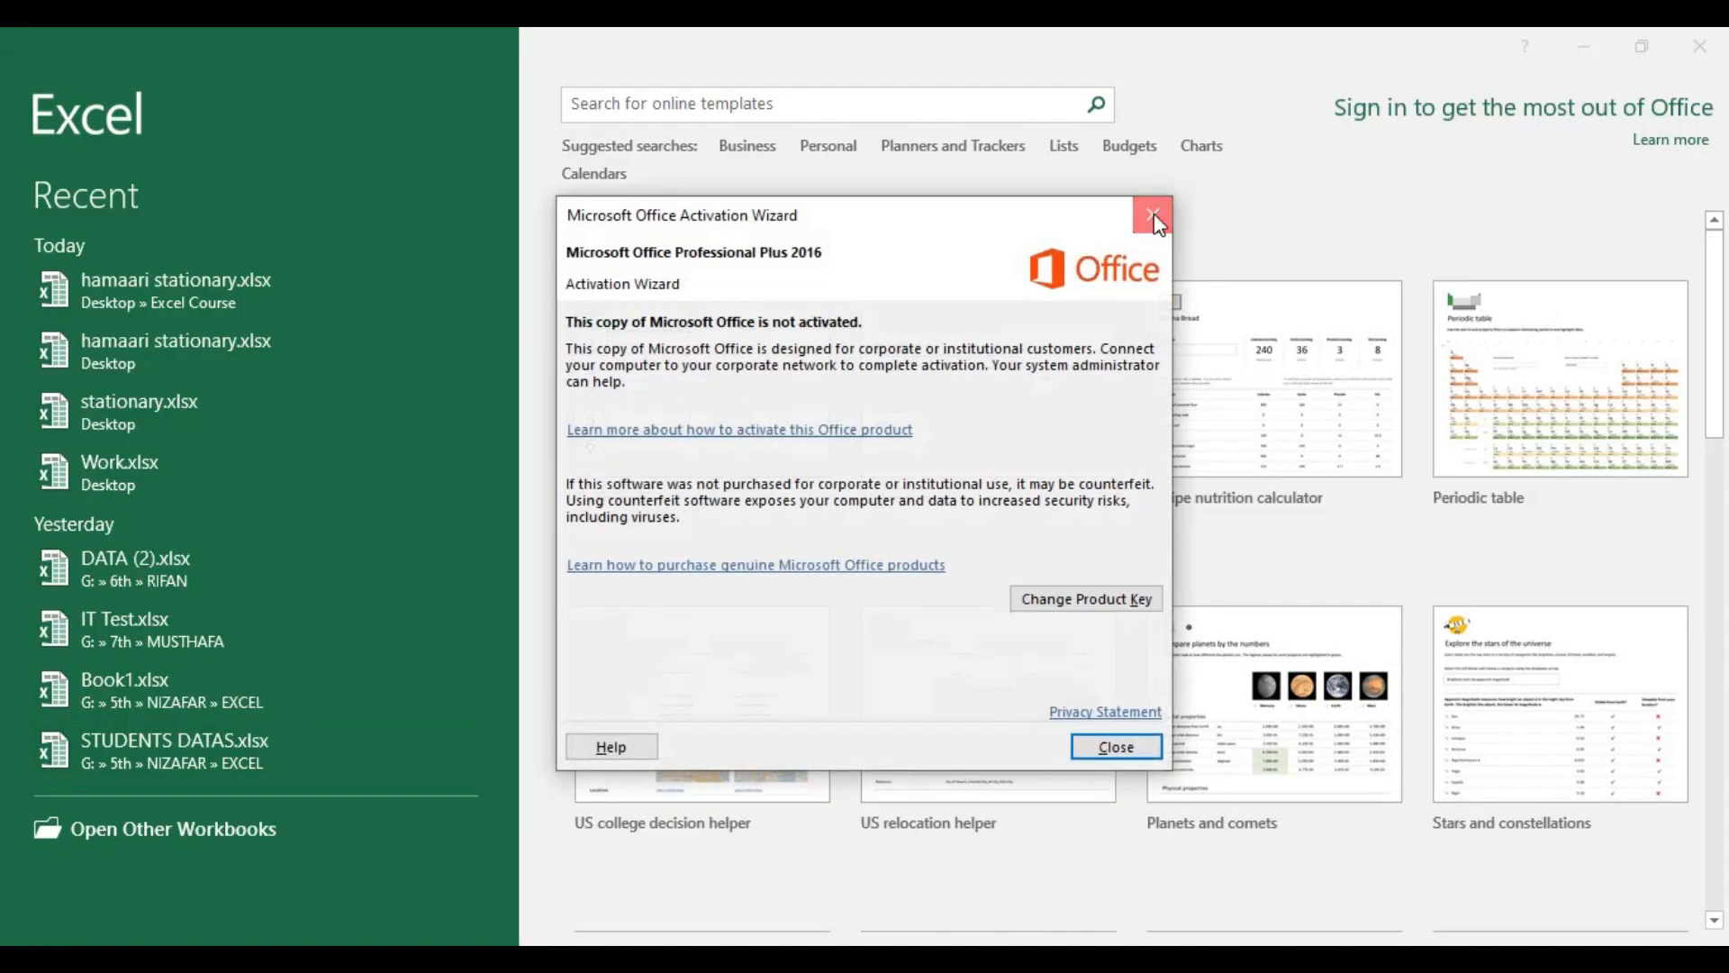
{"action": "left_click", "coordinate": [1155, 216]}
{"action": "left_click", "coordinate": [676, 397]}
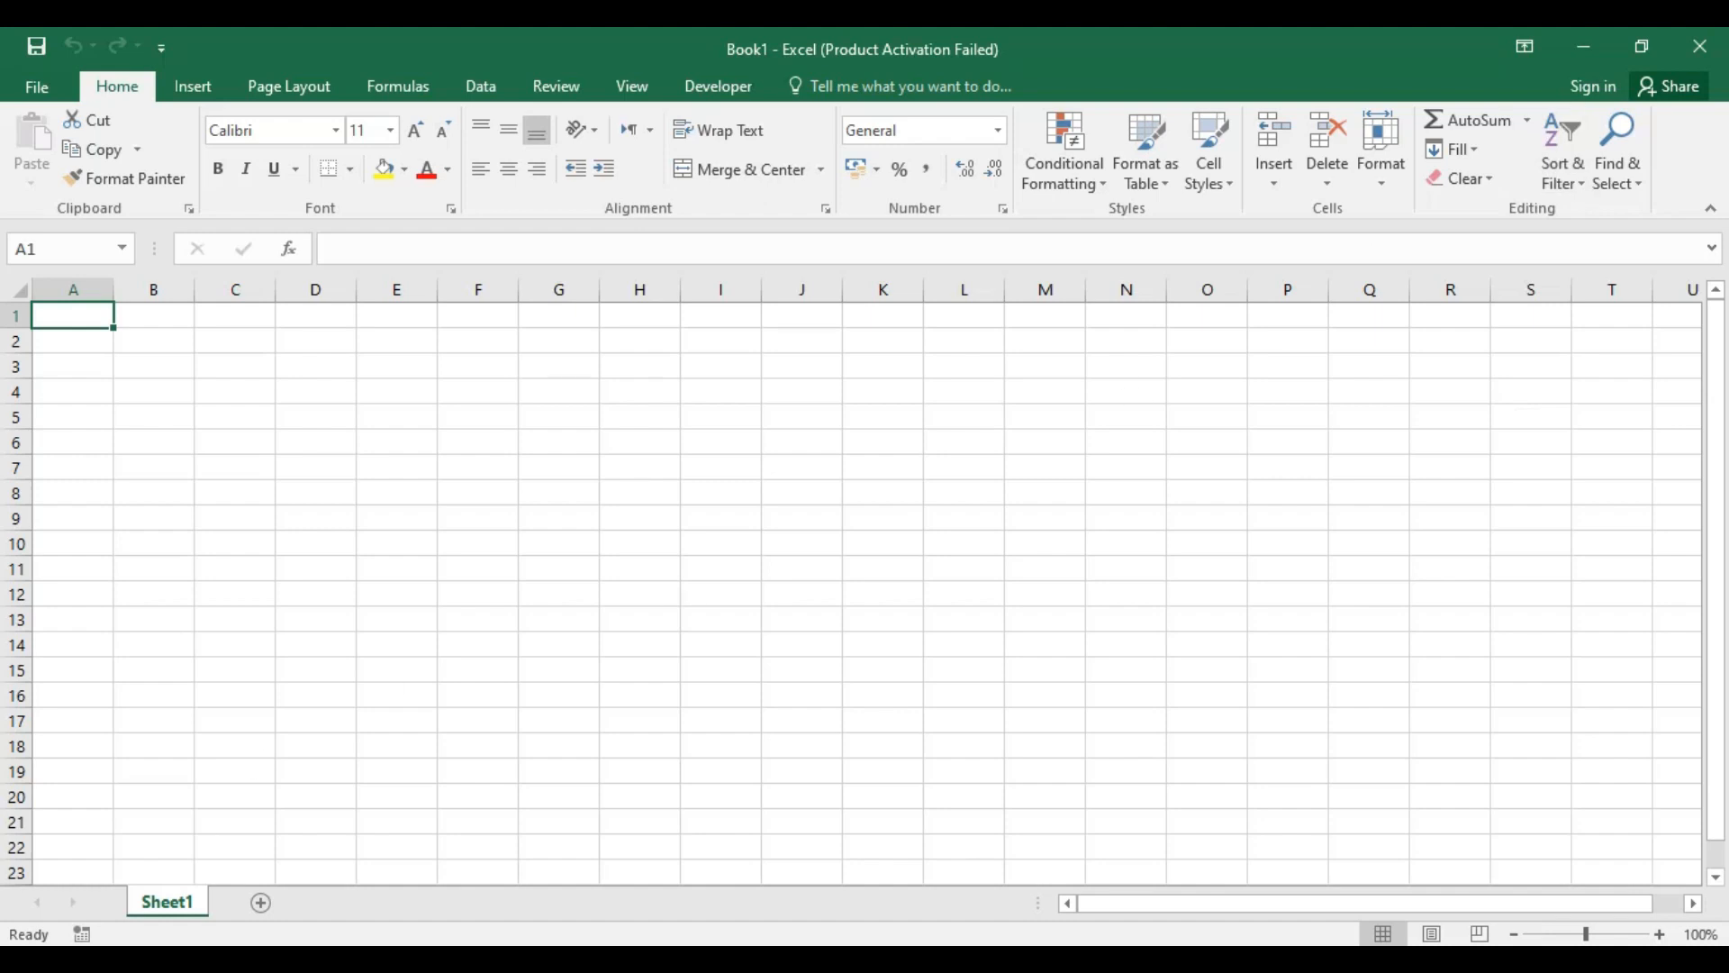
Step: Rename Sheet1 of the new workbook as Item List
{"action": "right_click", "coordinate": [188, 914]}
{"action": "left_click", "coordinate": [259, 668]}
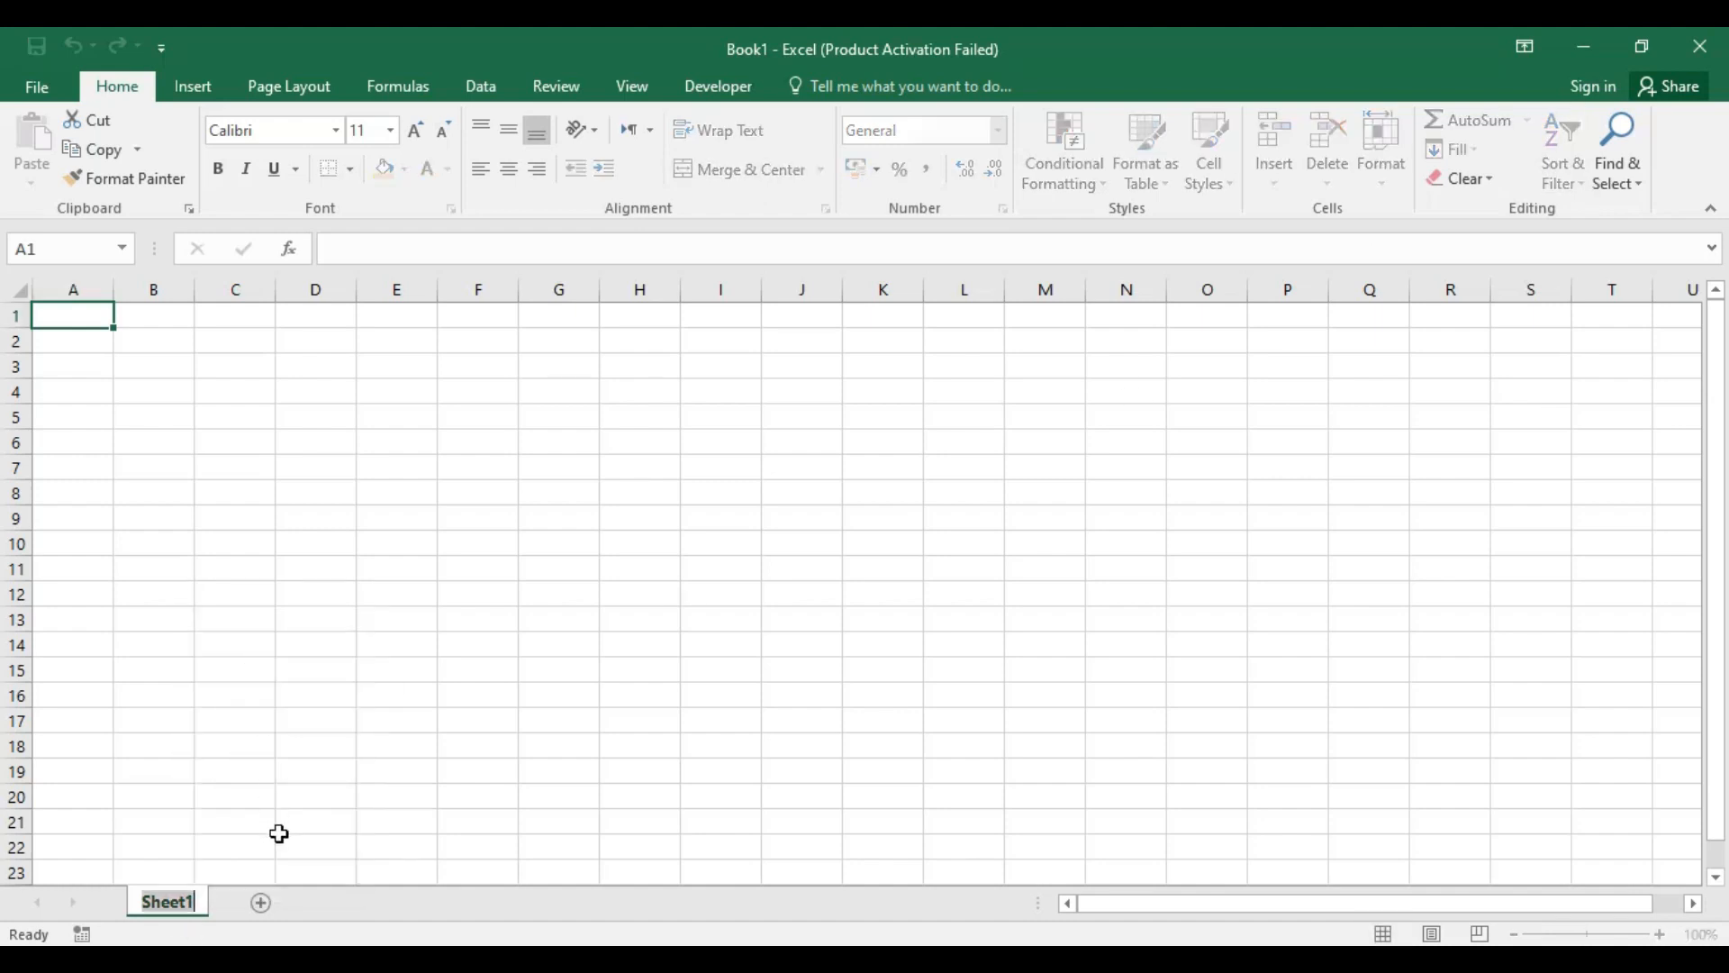
{"action": "type", "text": "Item "}
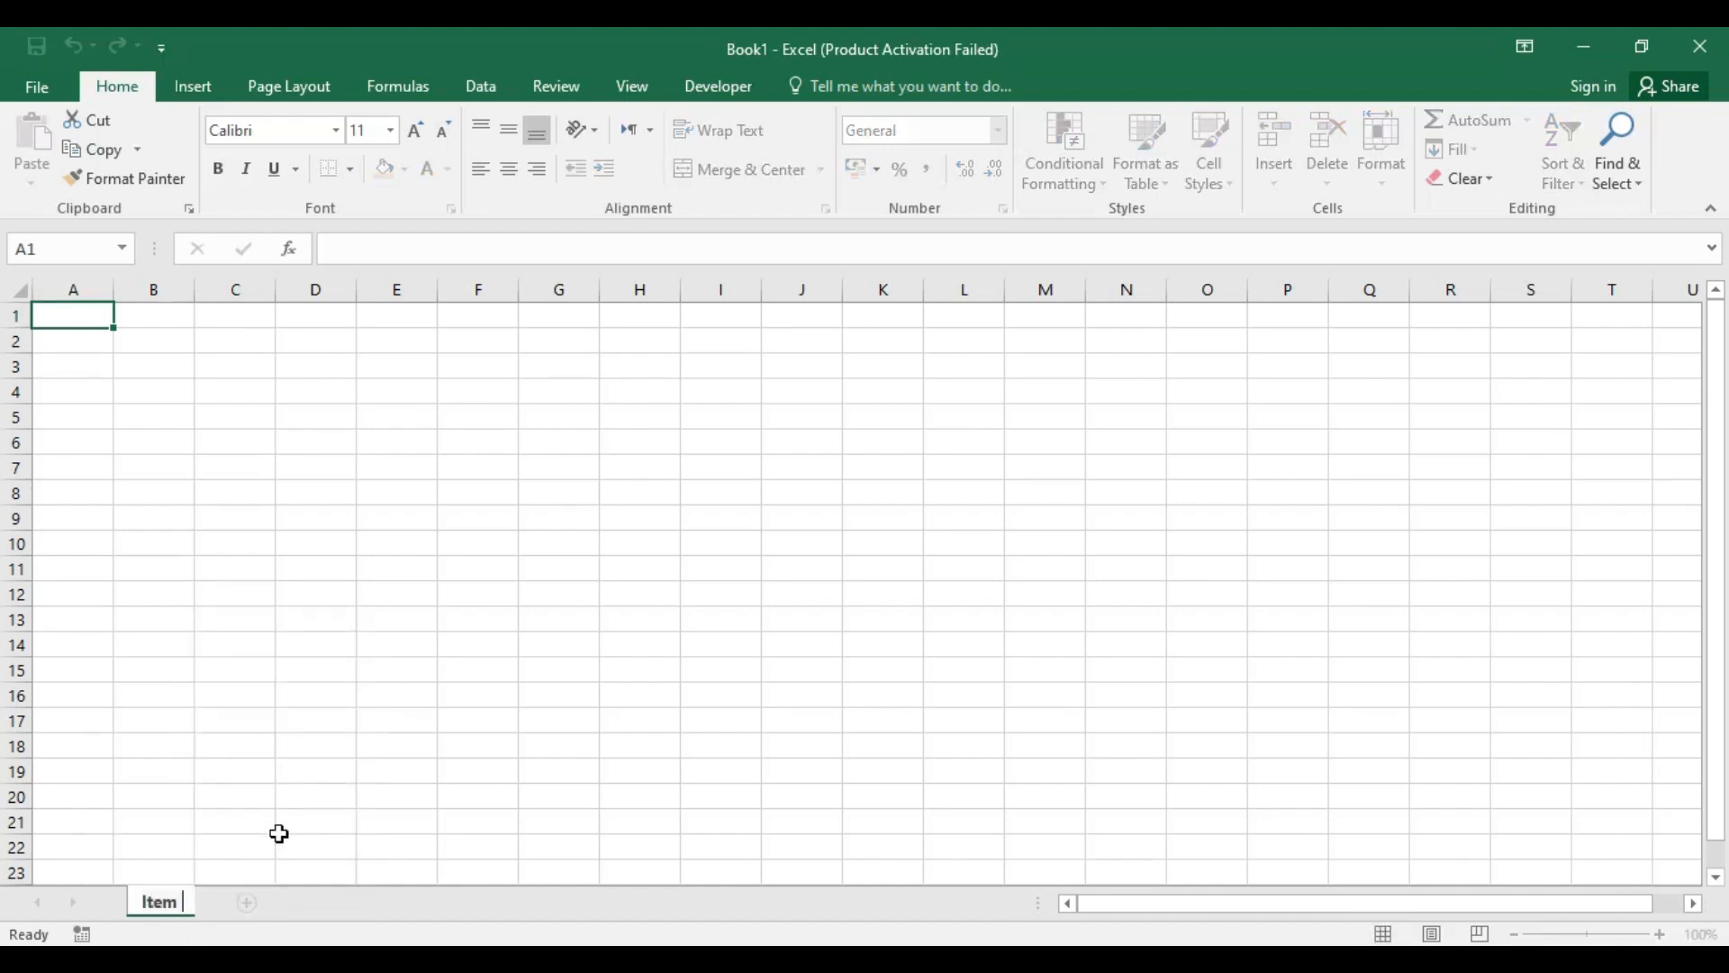
{"action": "type", "text": "List"}
{"action": "key", "text": "Return"}
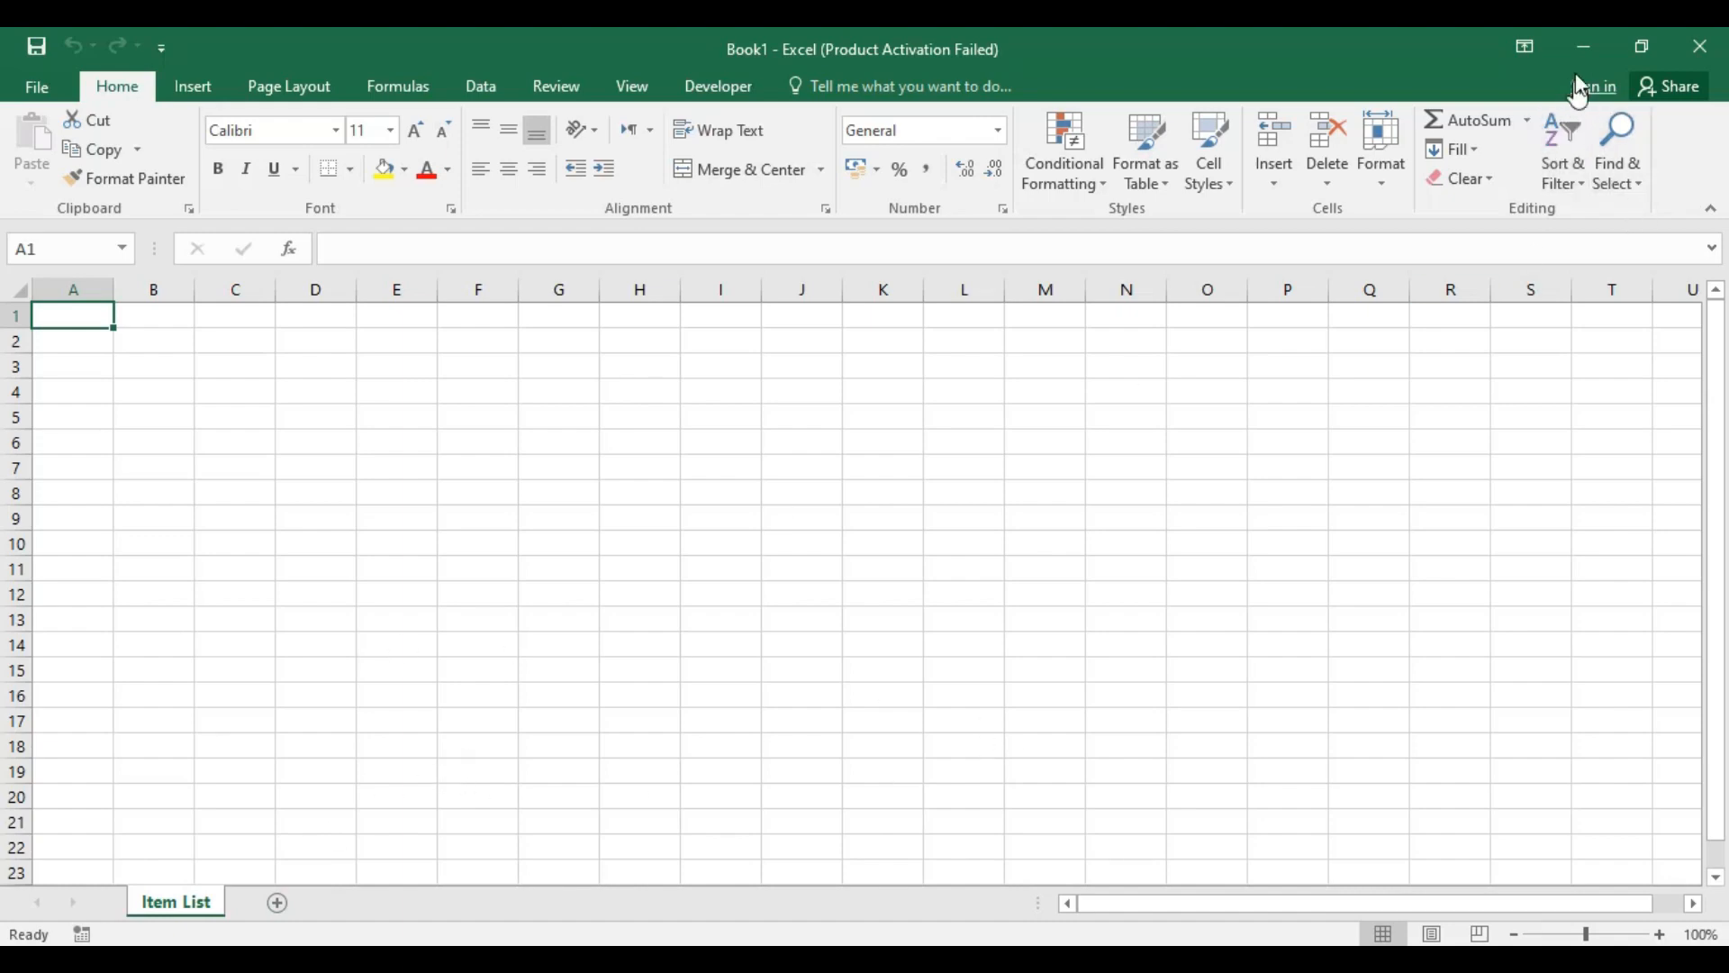
Step: Open stationary.xlsx from the Excel Course folder on the desktop and show its Data sheet
{"action": "left_click", "coordinate": [1584, 47]}
{"action": "right_click", "coordinate": [558, 27]}
{"action": "left_click", "coordinate": [621, 105]}
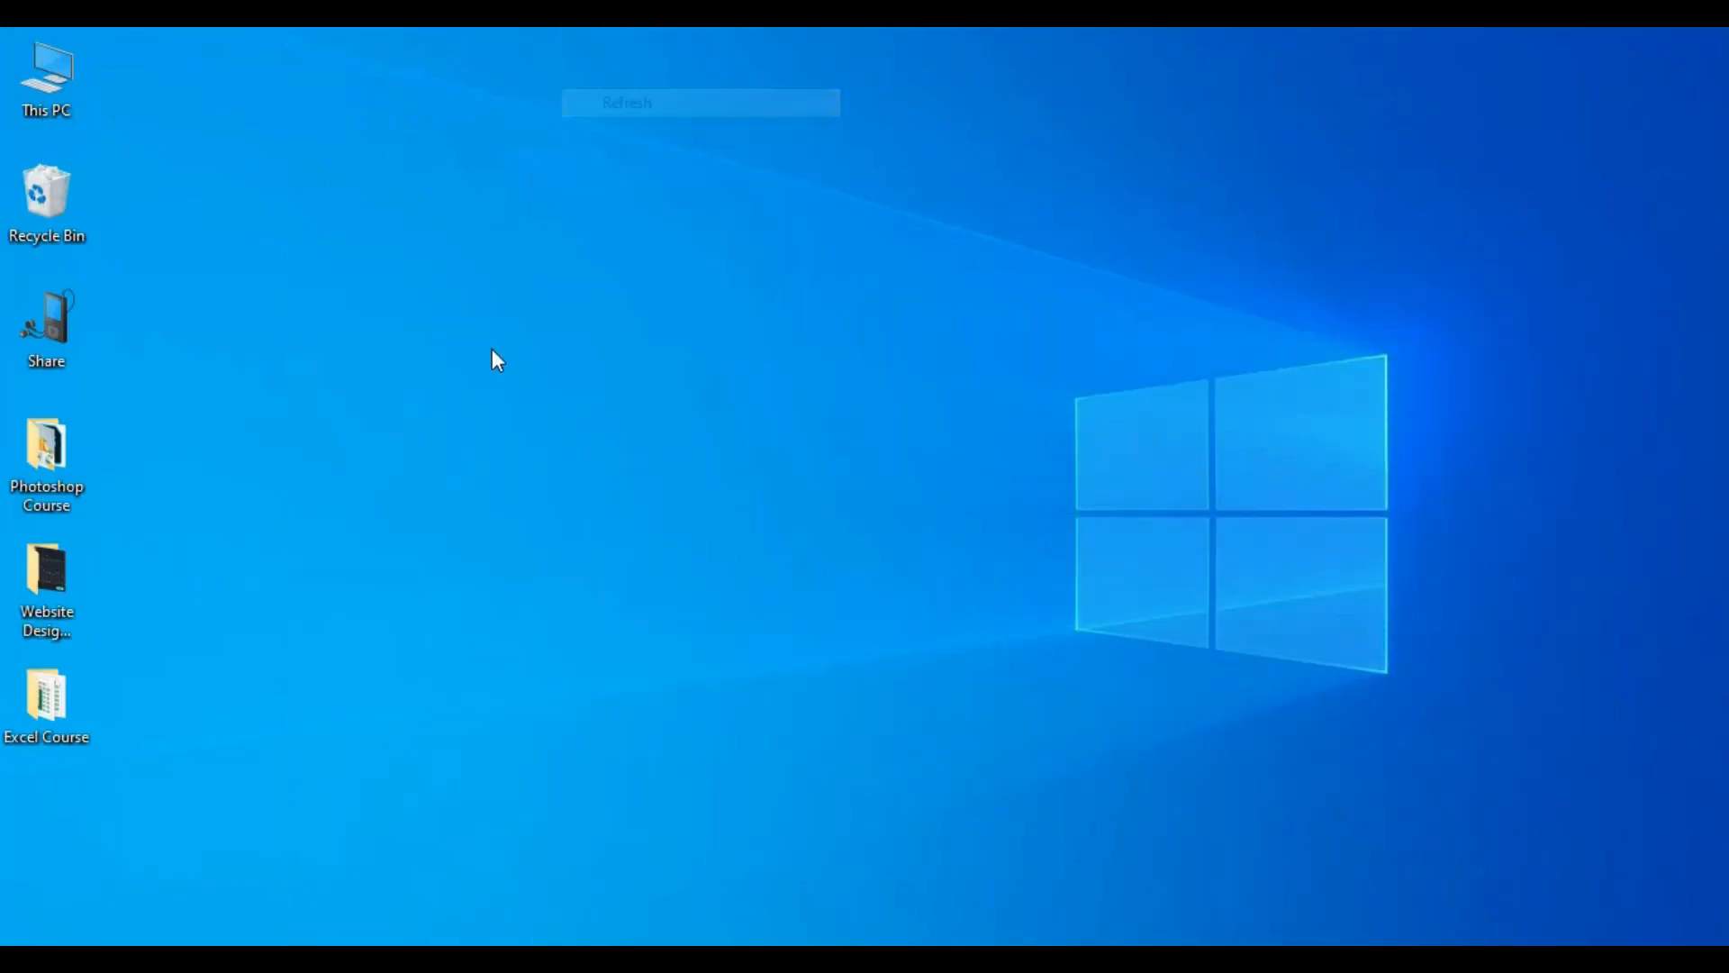
{"action": "double_click", "coordinate": [34, 703]}
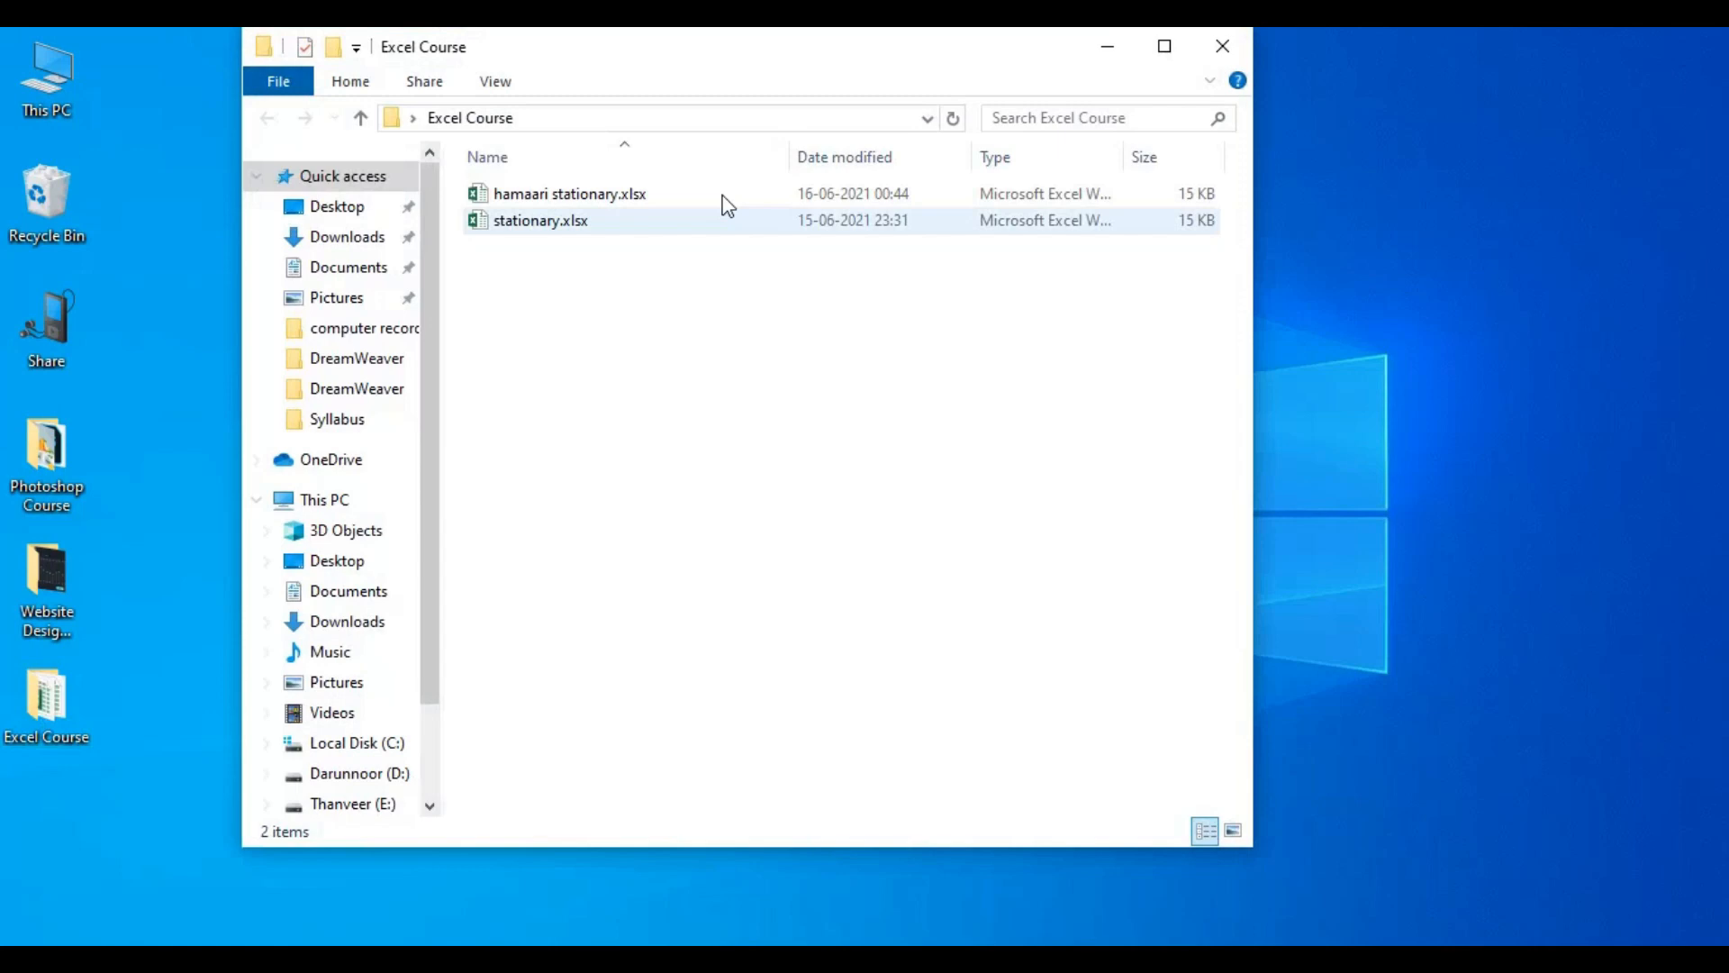
{"action": "double_click", "coordinate": [586, 224]}
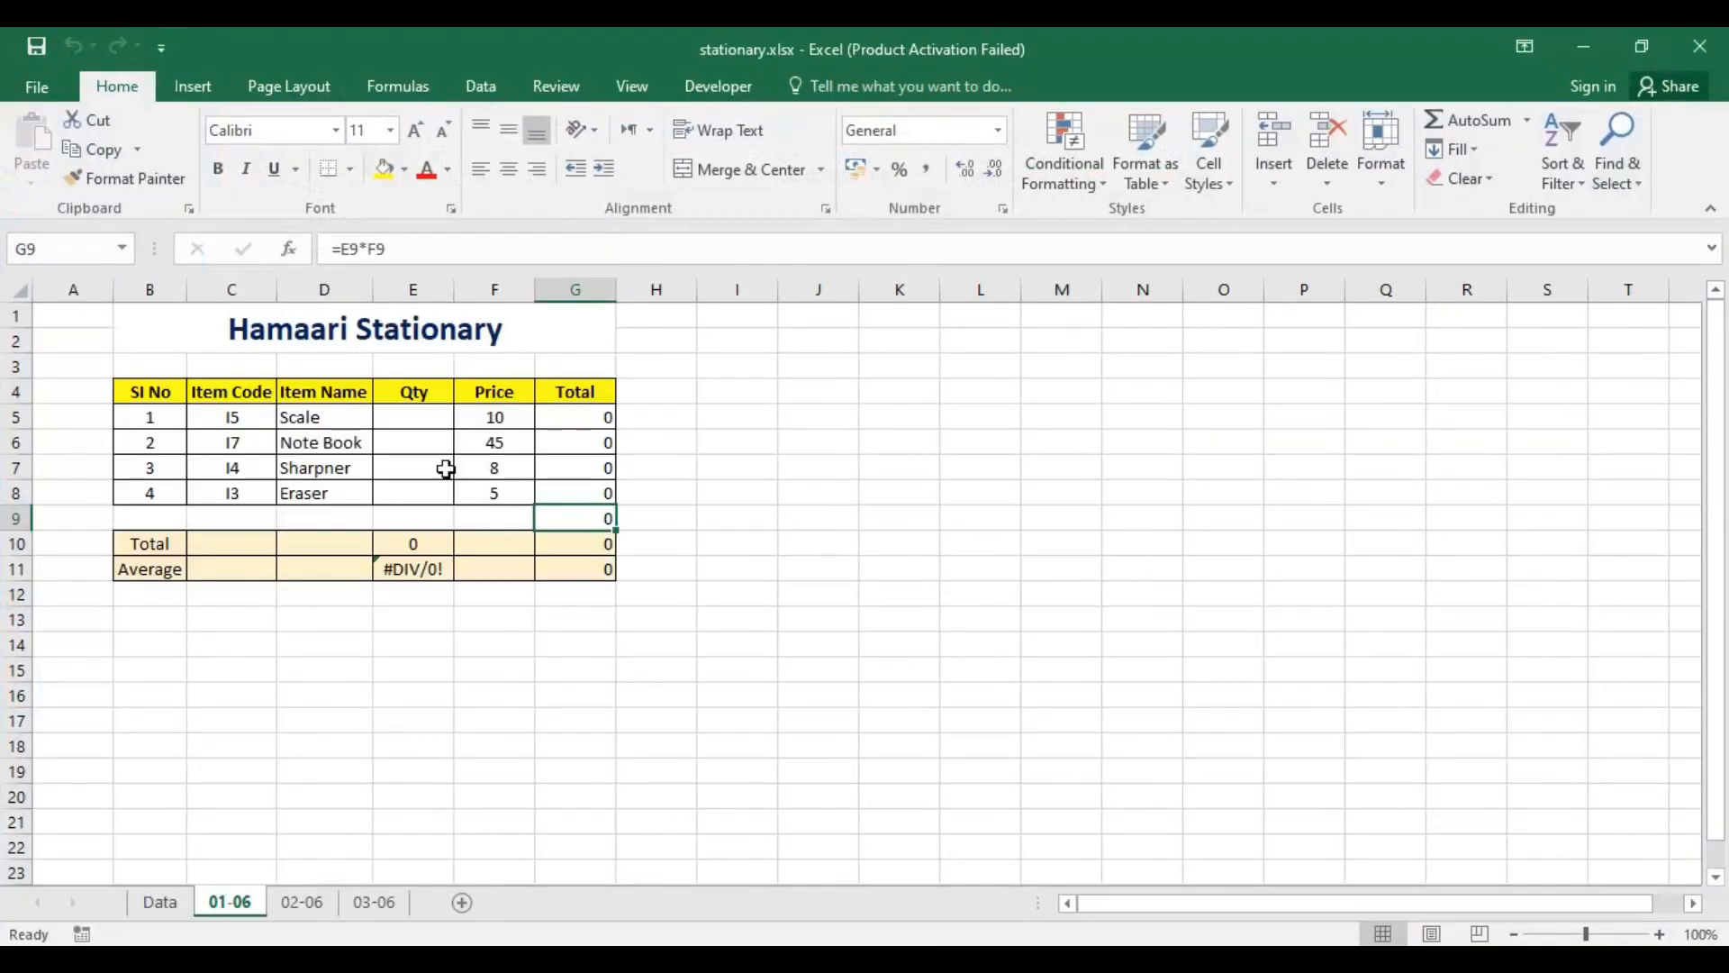
{"action": "left_click", "coordinate": [185, 903]}
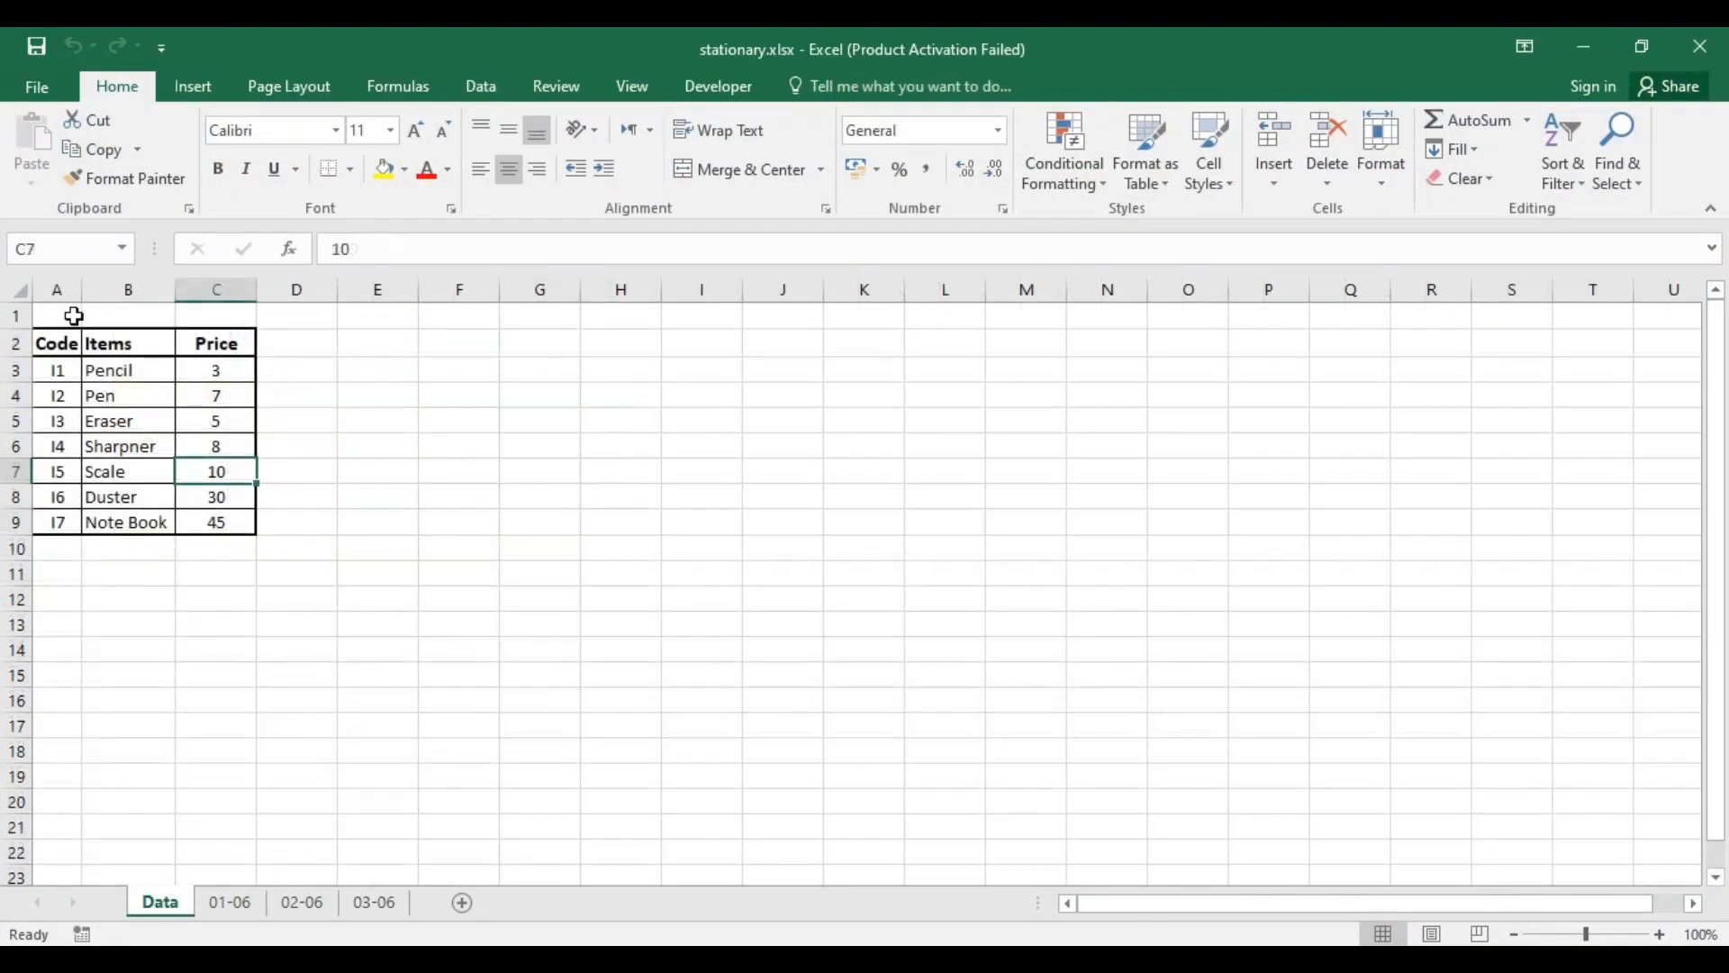
{"action": "left_click", "coordinate": [557, 494]}
{"action": "left_click_drag", "start_coordinate": [57, 371], "coordinate": [214, 541]}
{"action": "key", "text": "ctrl+c"}
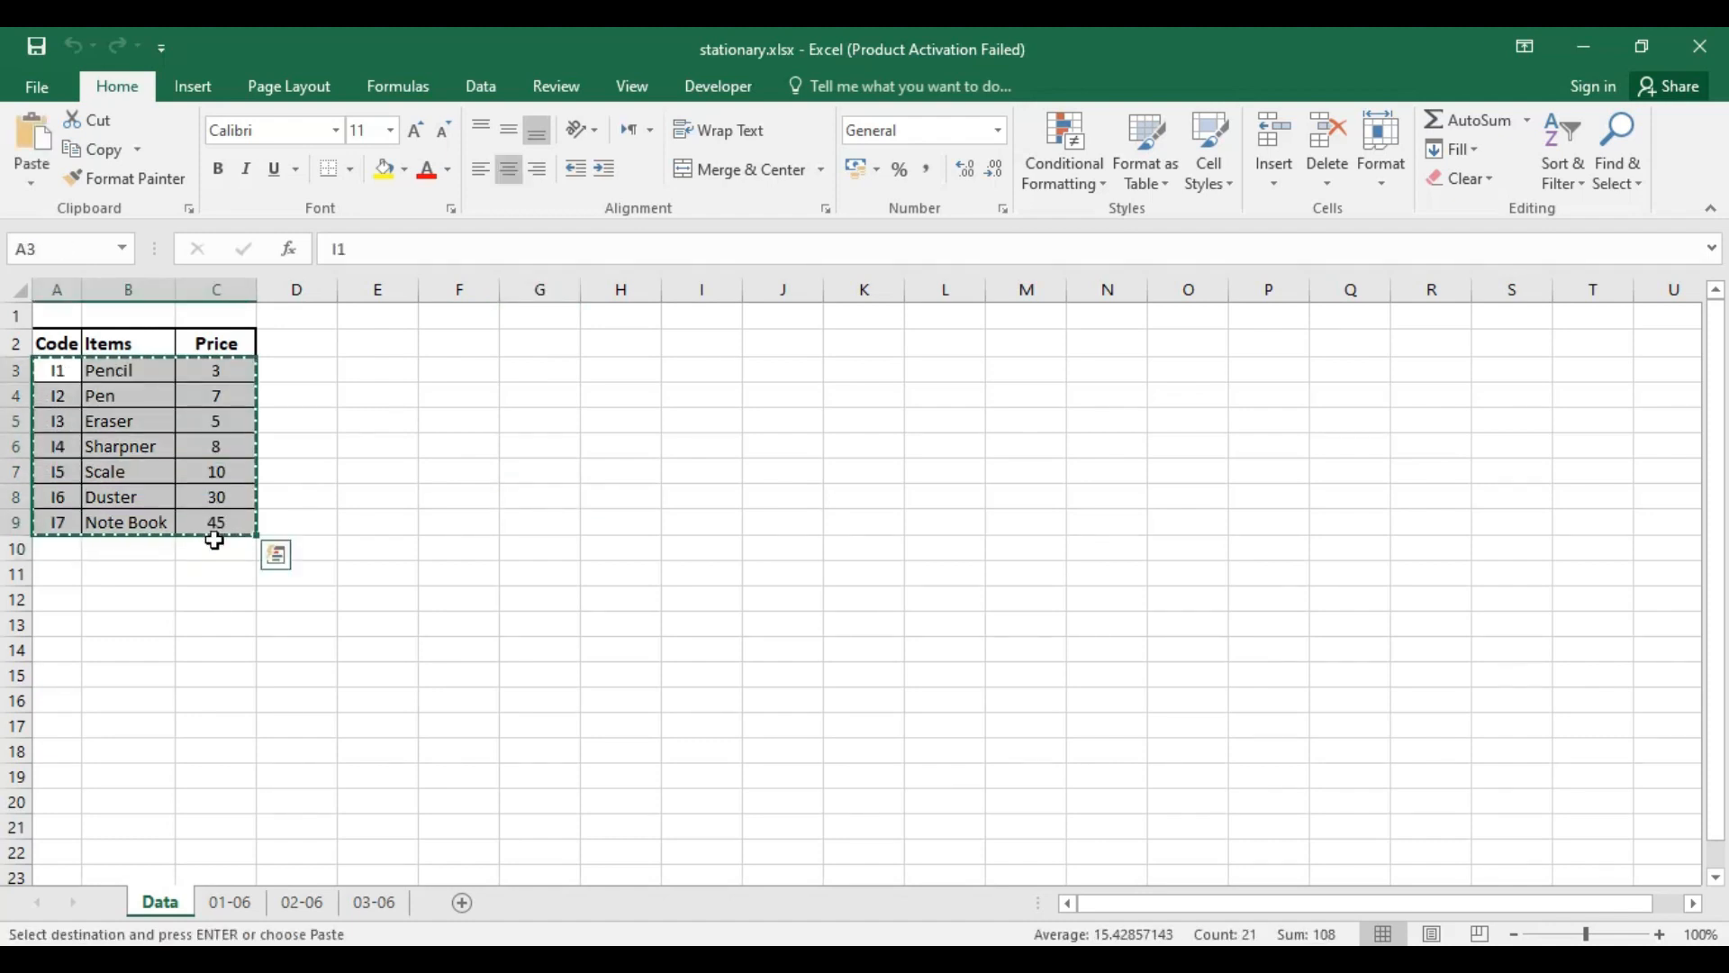
{"action": "key", "text": "alt"}
Step: Copy the item table with its headings, A2:C9, from the Data sheet and paste it at A1 of Book1's Item List sheet
{"action": "left_click_drag", "start_coordinate": [58, 341], "coordinate": [236, 531]}
{"action": "key", "text": "ctrl+c"}
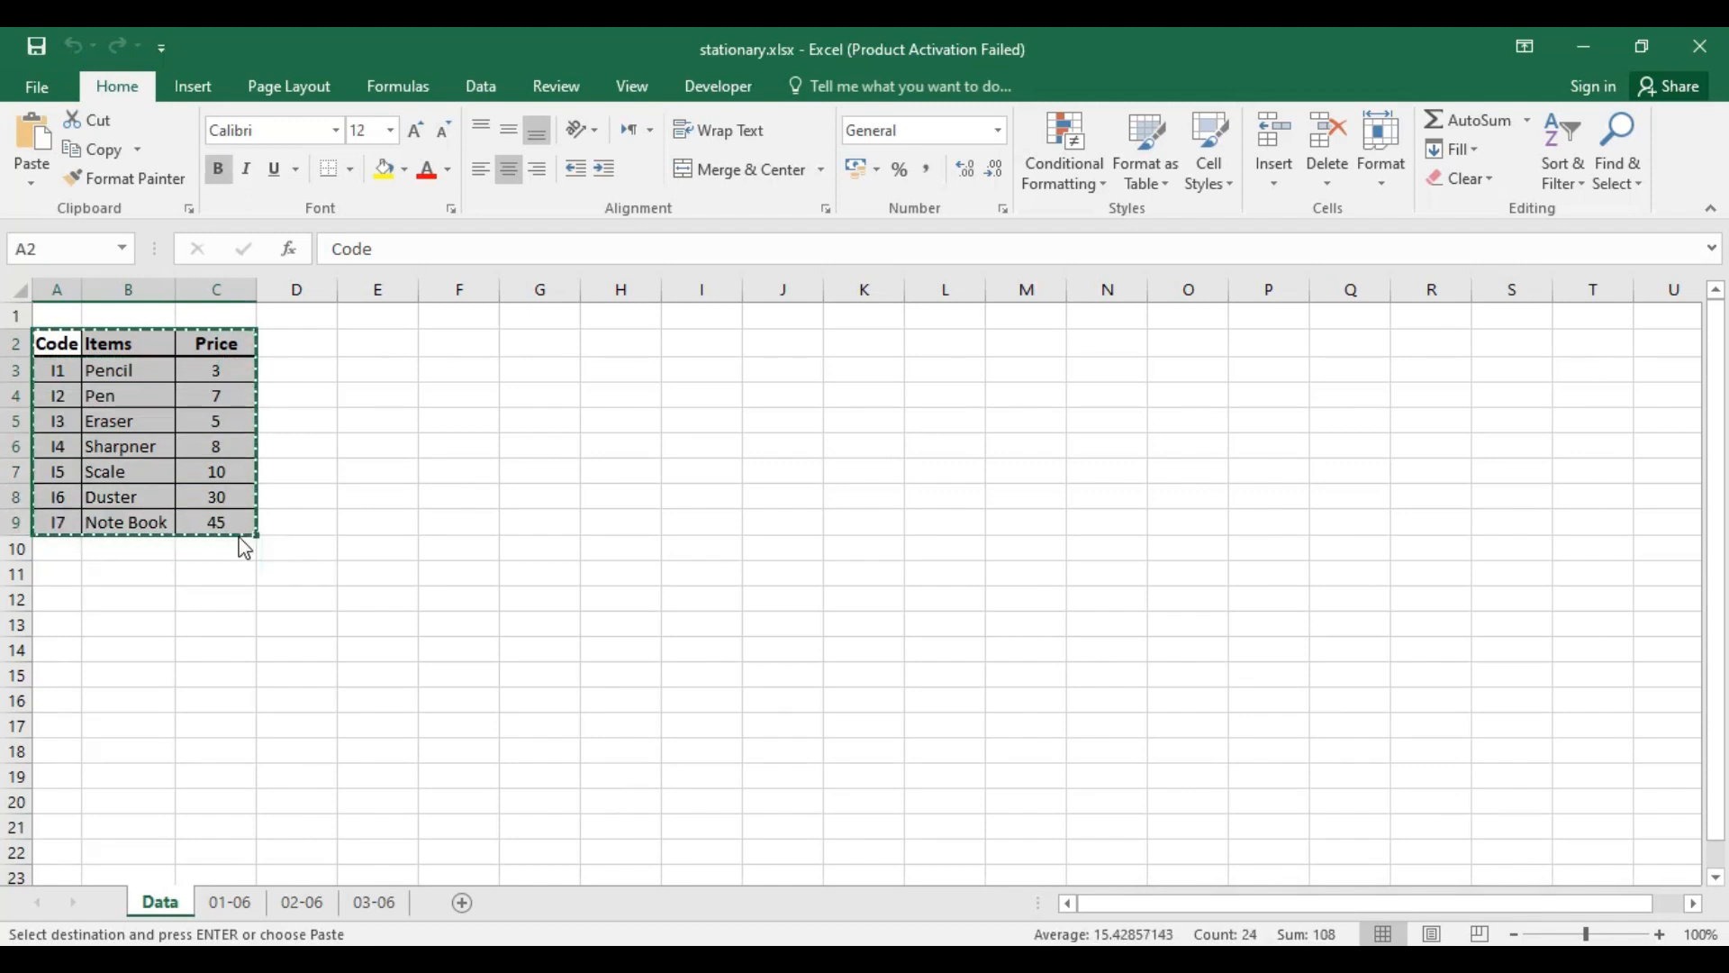
{"action": "key", "text": "alt+Tab"}
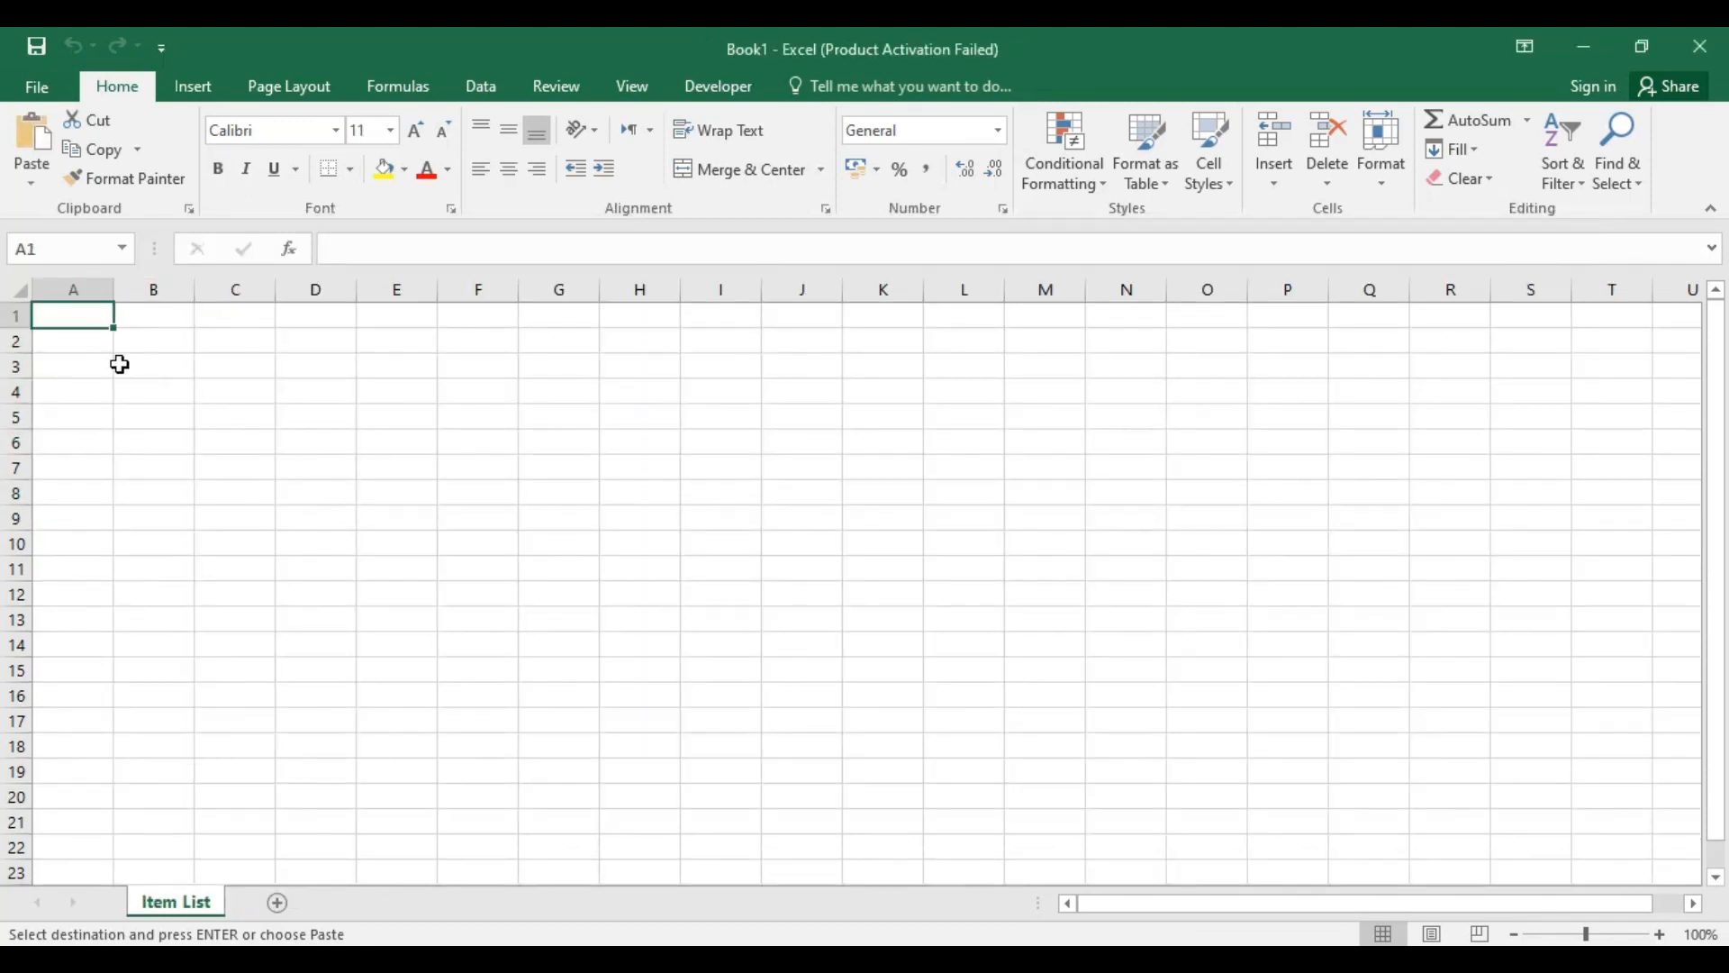
{"action": "key", "text": "ctrl+v"}
{"action": "left_click", "coordinate": [473, 445]}
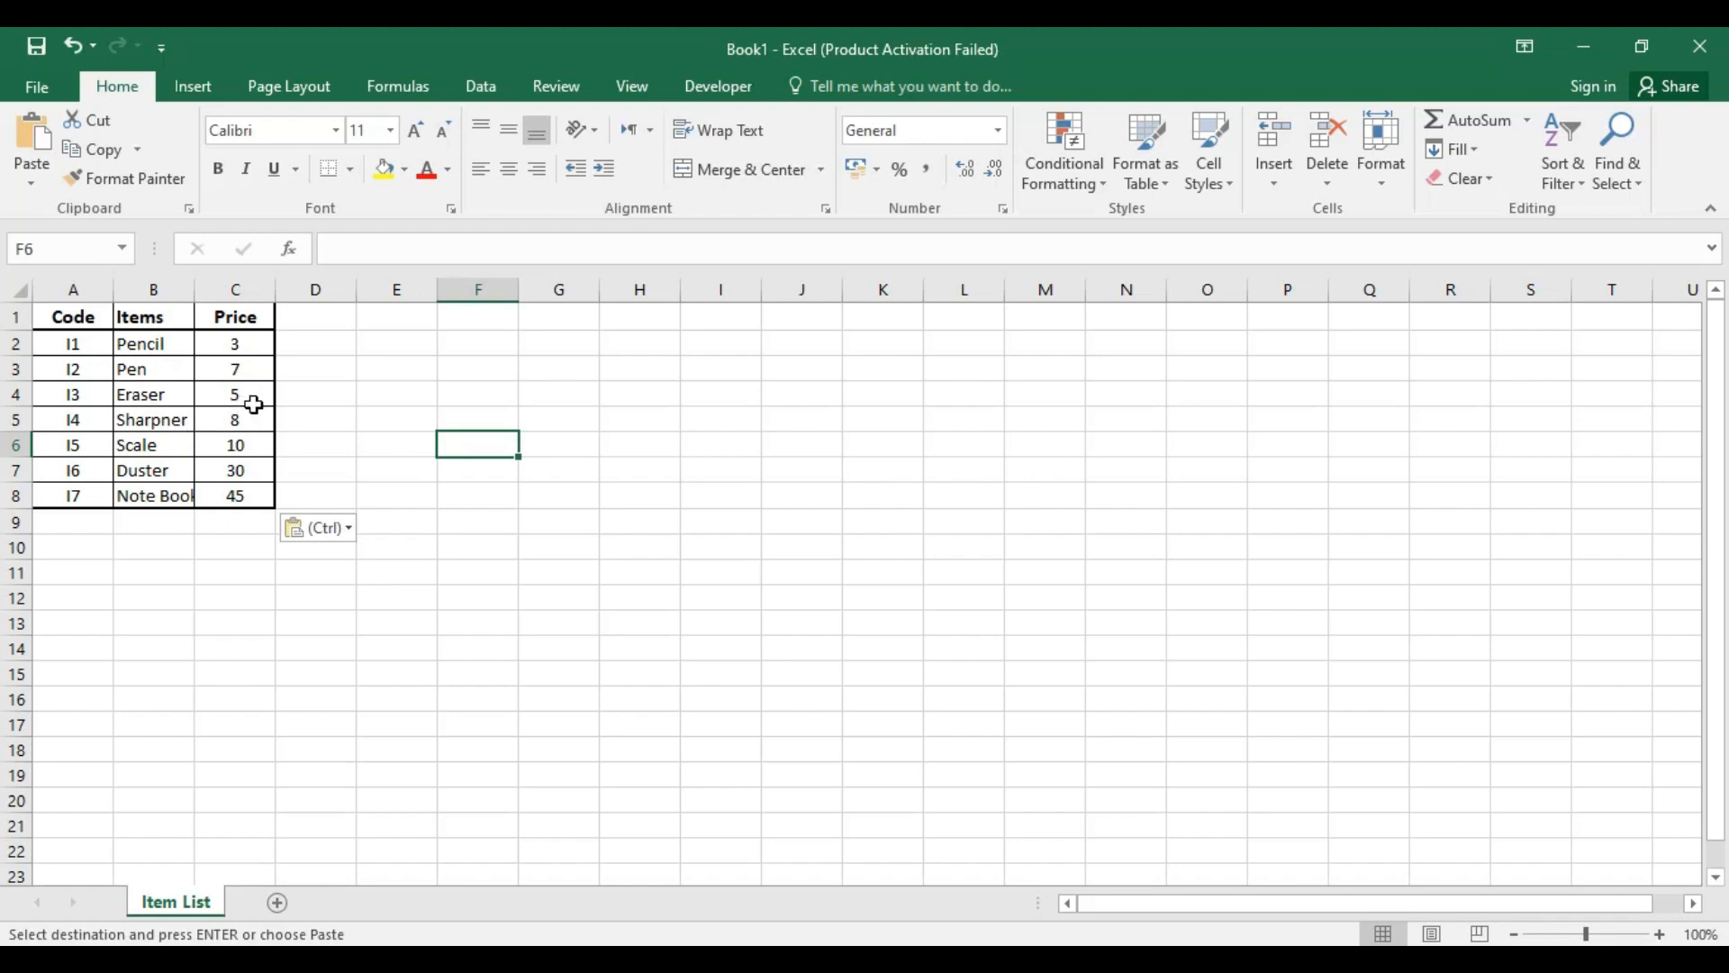
{"action": "left_click", "coordinate": [456, 371]}
Step: Review the Code, Items and Price headings and the item codes in column A of the Item List
{"action": "left_click", "coordinate": [81, 320]}
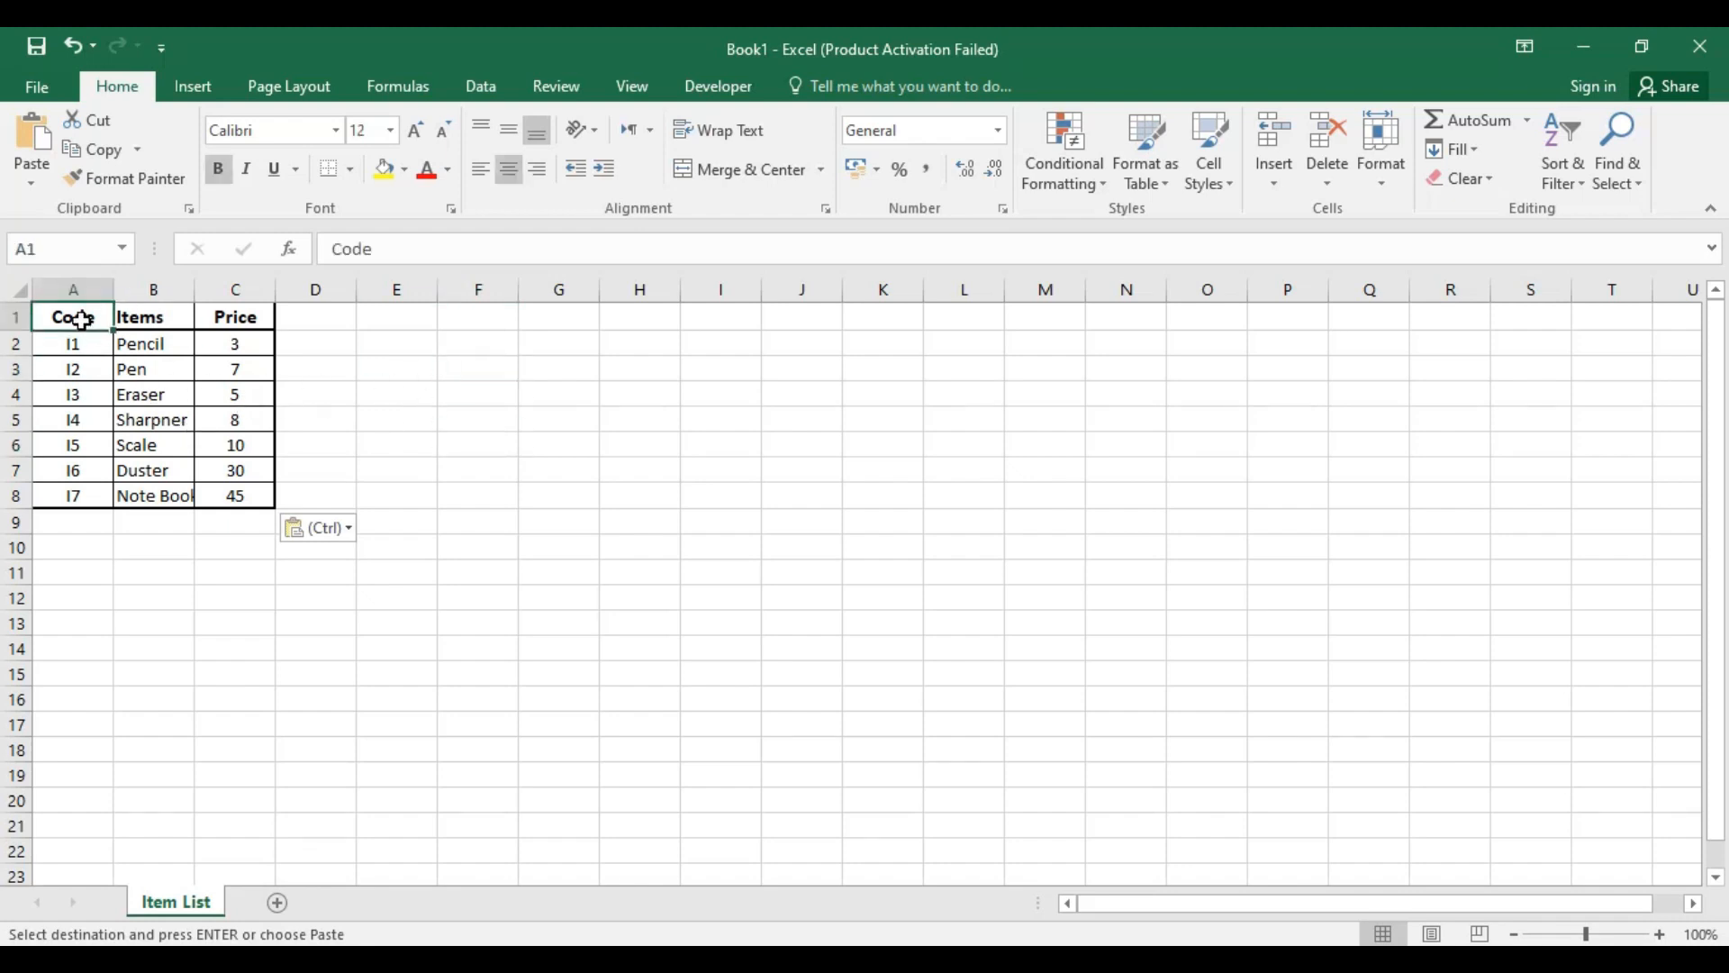
{"action": "left_click", "coordinate": [157, 323]}
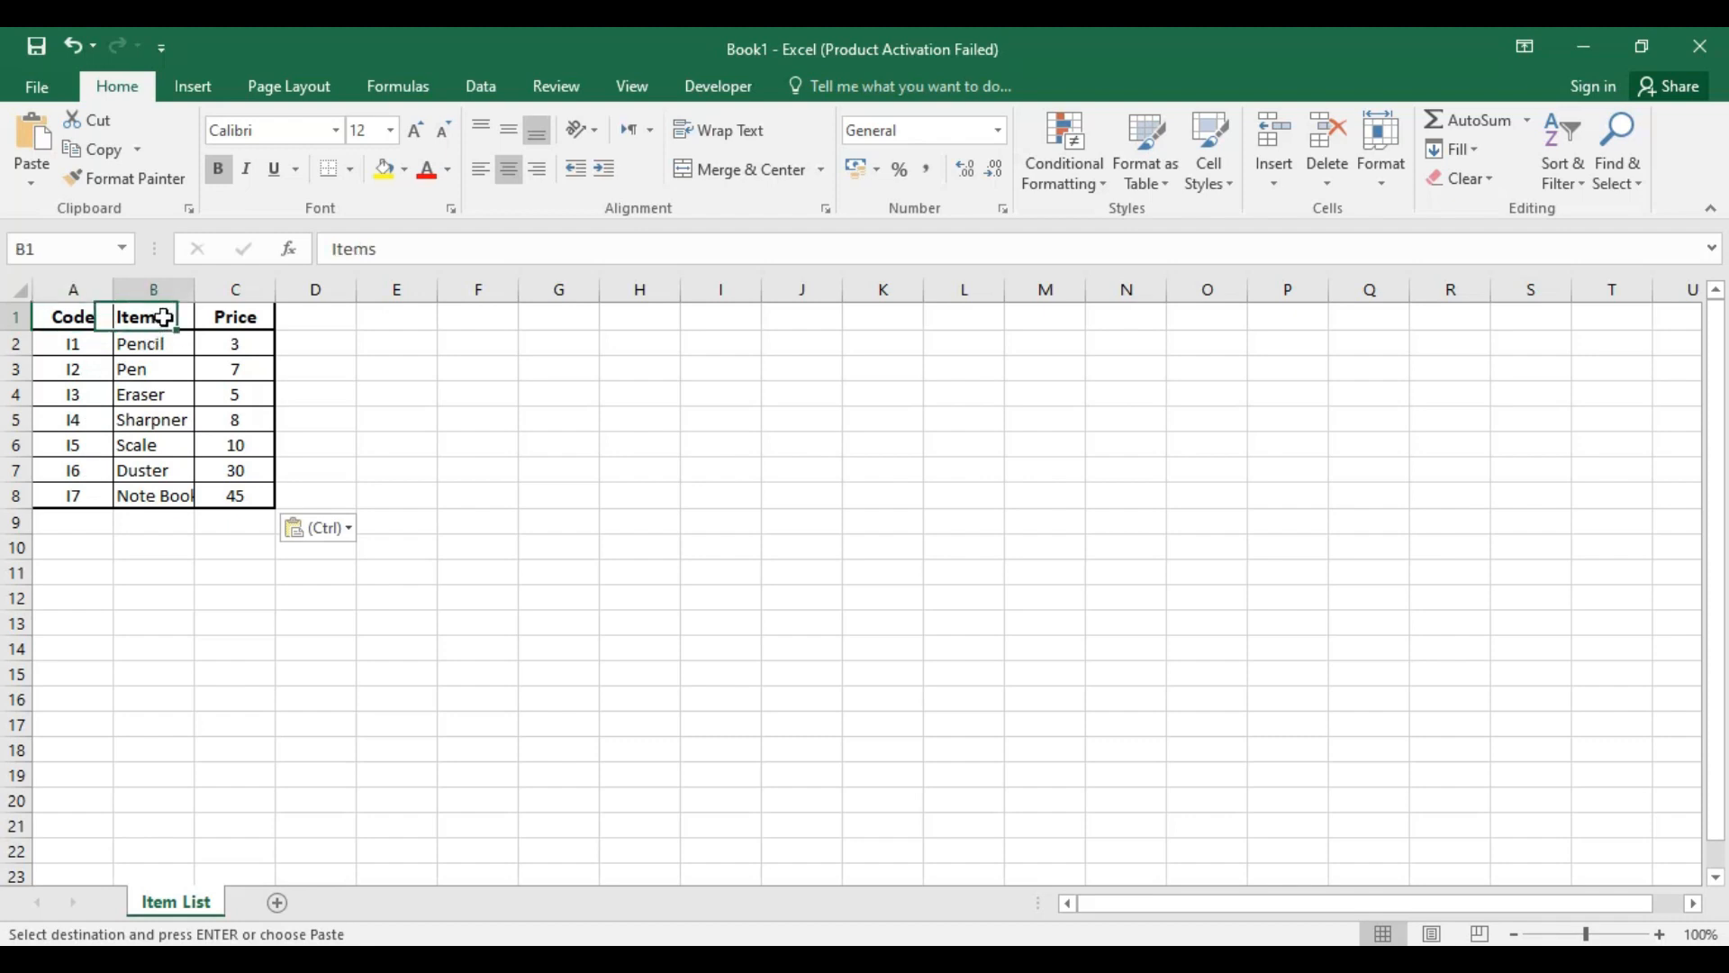
{"action": "left_click", "coordinate": [243, 317]}
{"action": "left_click", "coordinate": [306, 364]}
{"action": "left_click", "coordinate": [79, 344]}
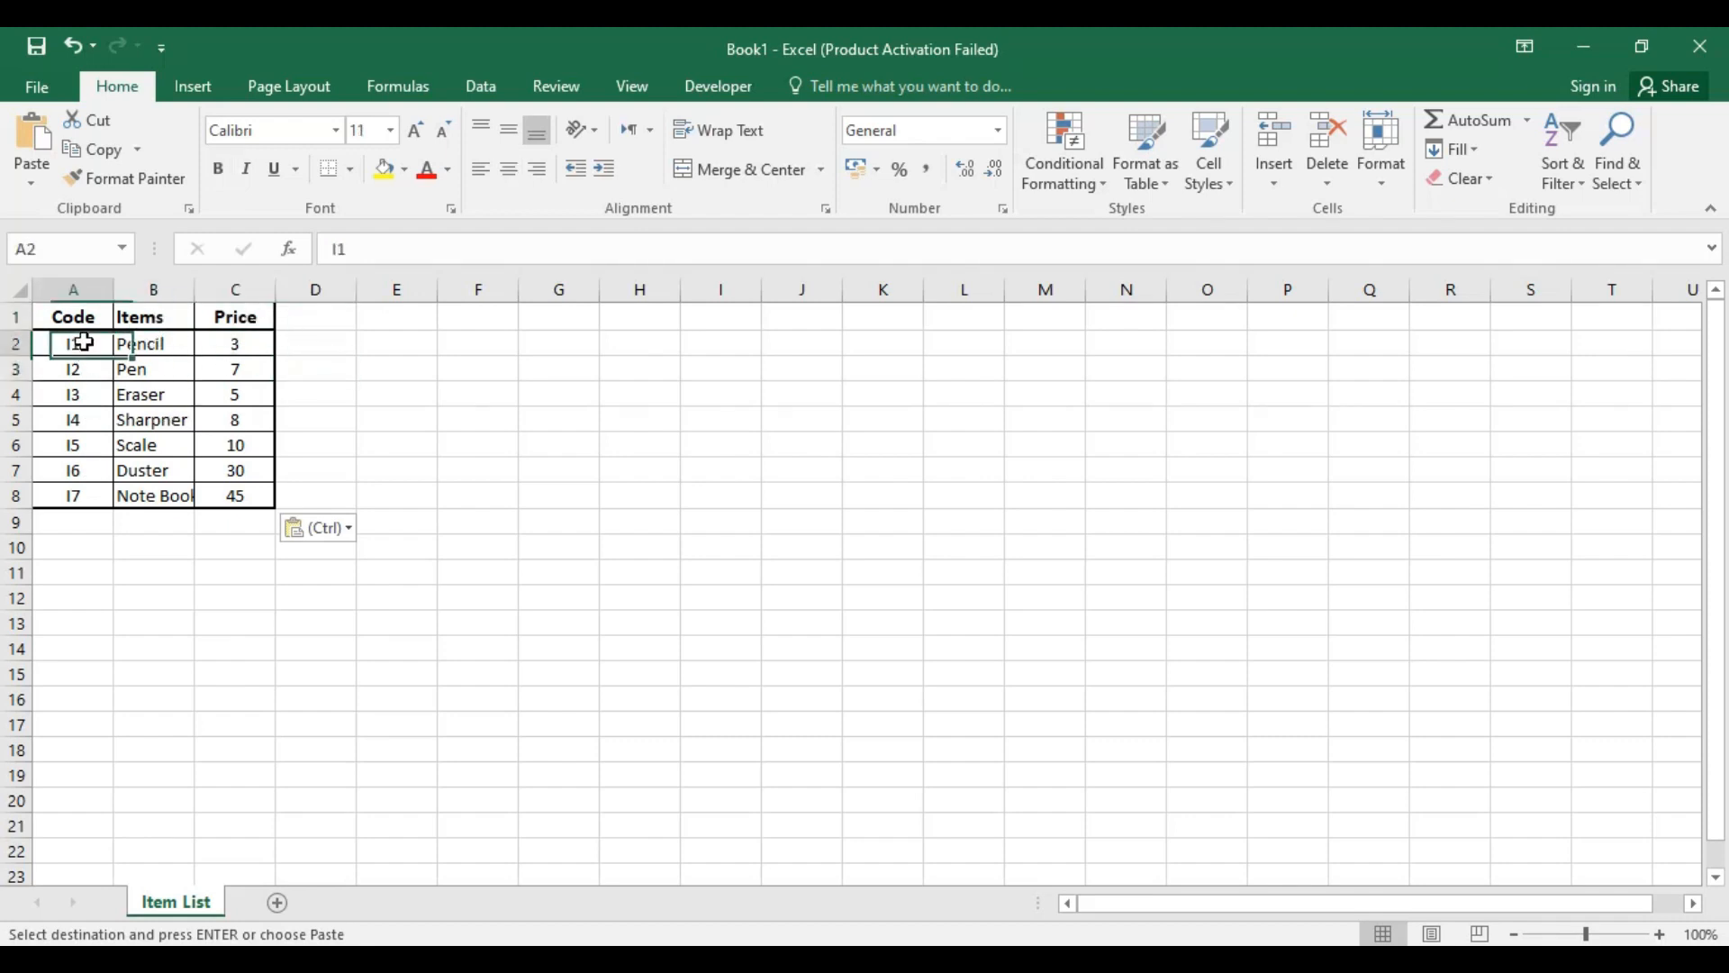
{"action": "left_click", "coordinate": [75, 375]}
{"action": "left_click", "coordinate": [82, 393]}
{"action": "left_click", "coordinate": [81, 420]}
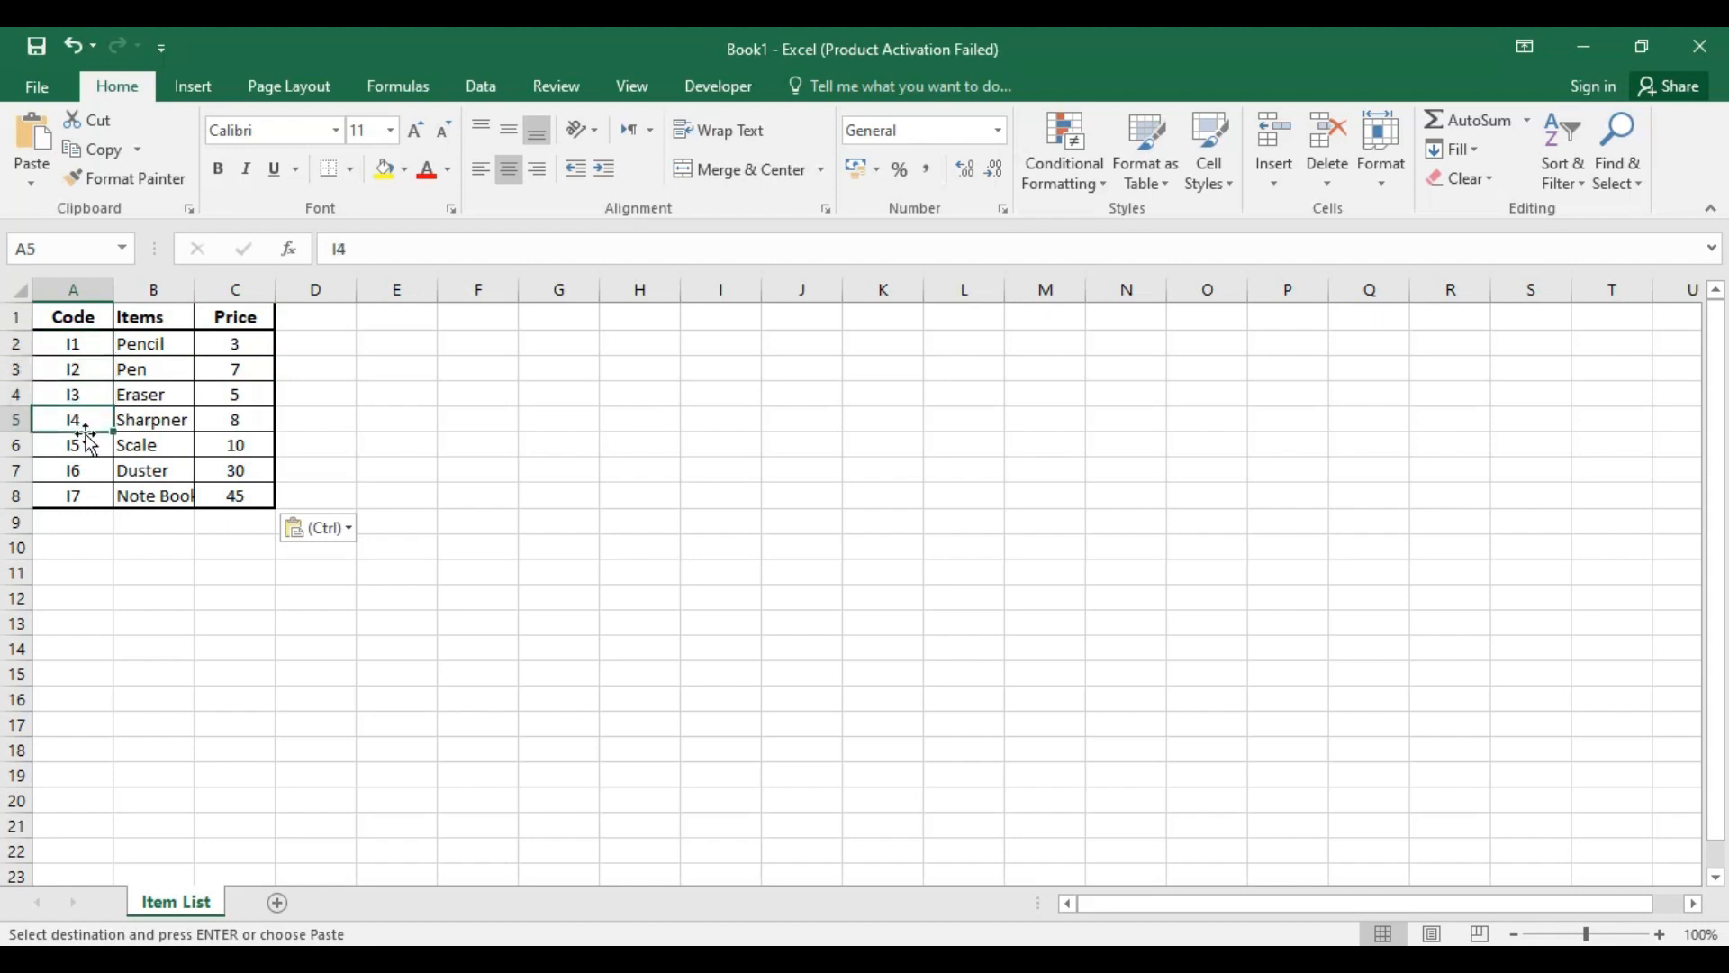
{"action": "left_click", "coordinate": [84, 464]}
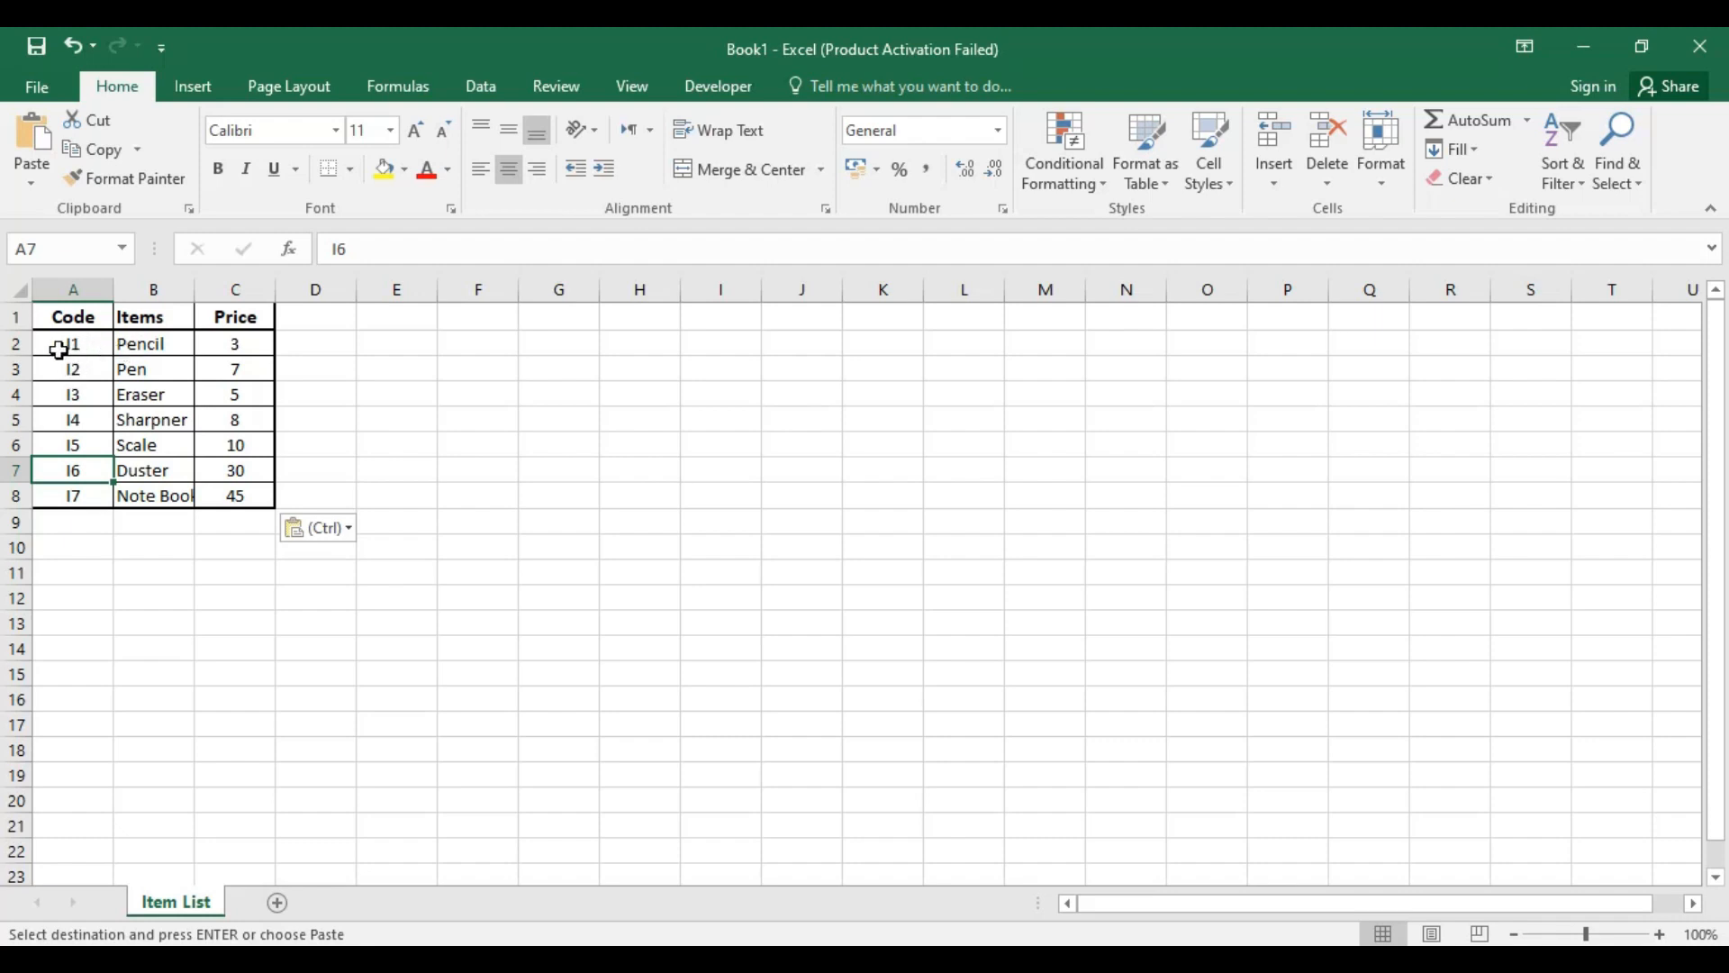
Step: Compare the codes in column A with the item names in column B for the Pencil, Pen and Eraser rows
{"action": "left_click", "coordinate": [143, 345]}
{"action": "left_click", "coordinate": [104, 371]}
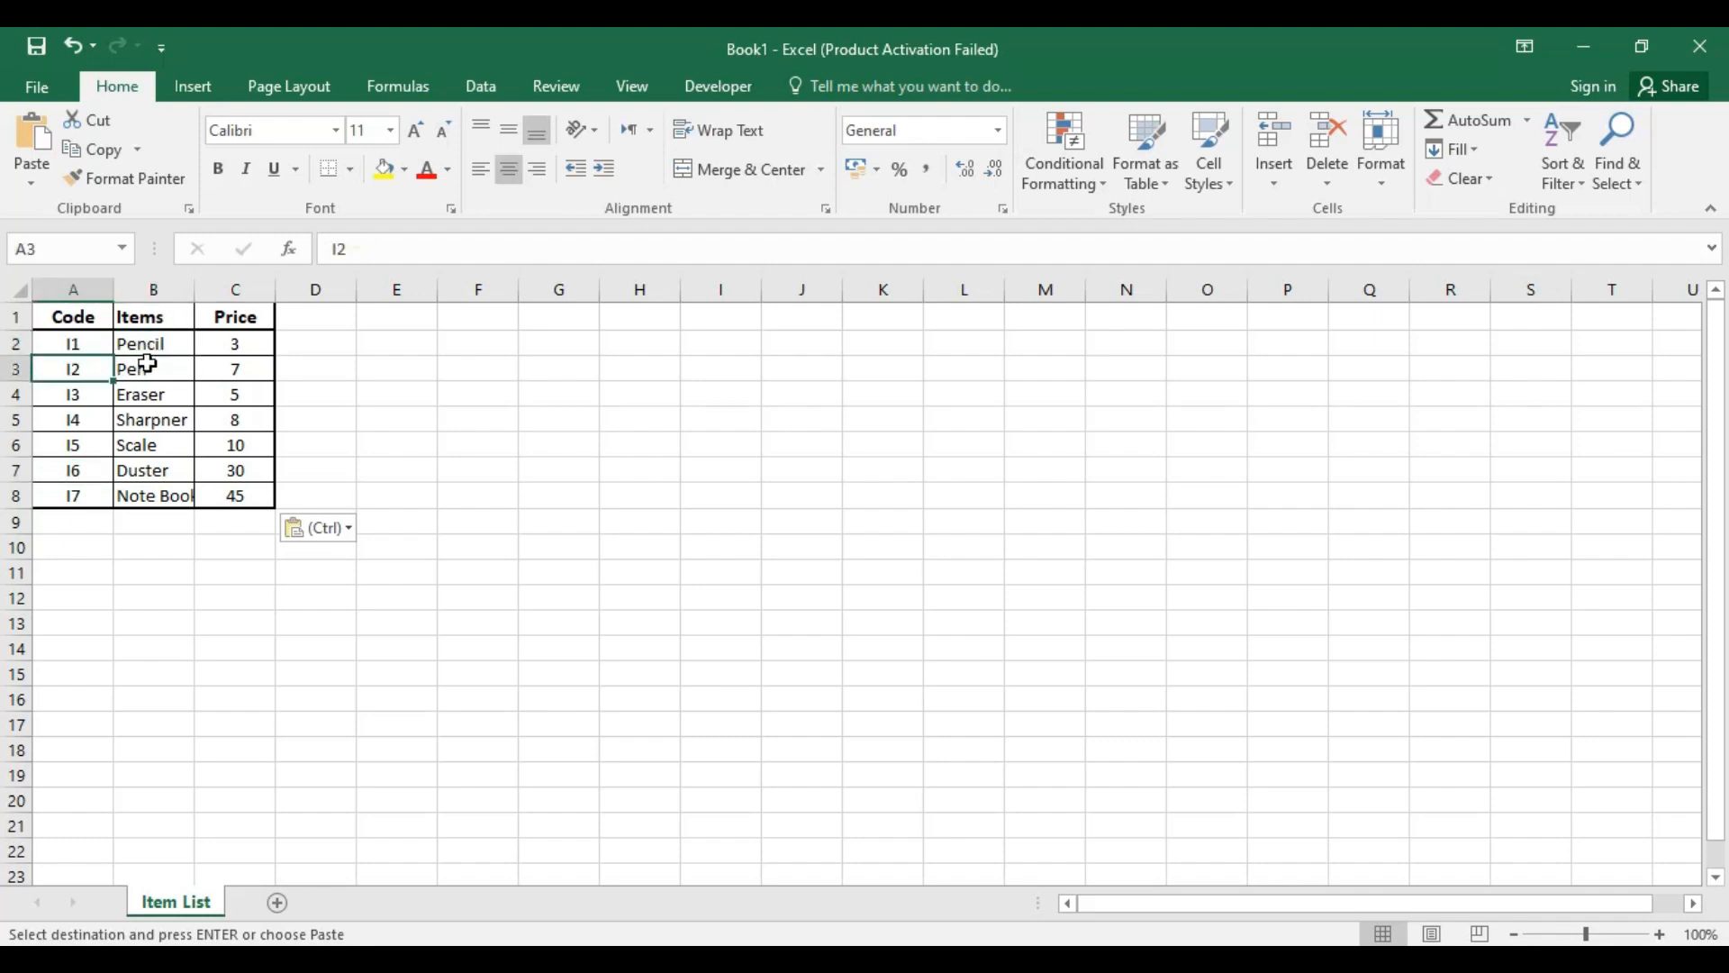
{"action": "left_click", "coordinate": [147, 363]}
{"action": "left_click", "coordinate": [68, 399]}
{"action": "left_click", "coordinate": [127, 394]}
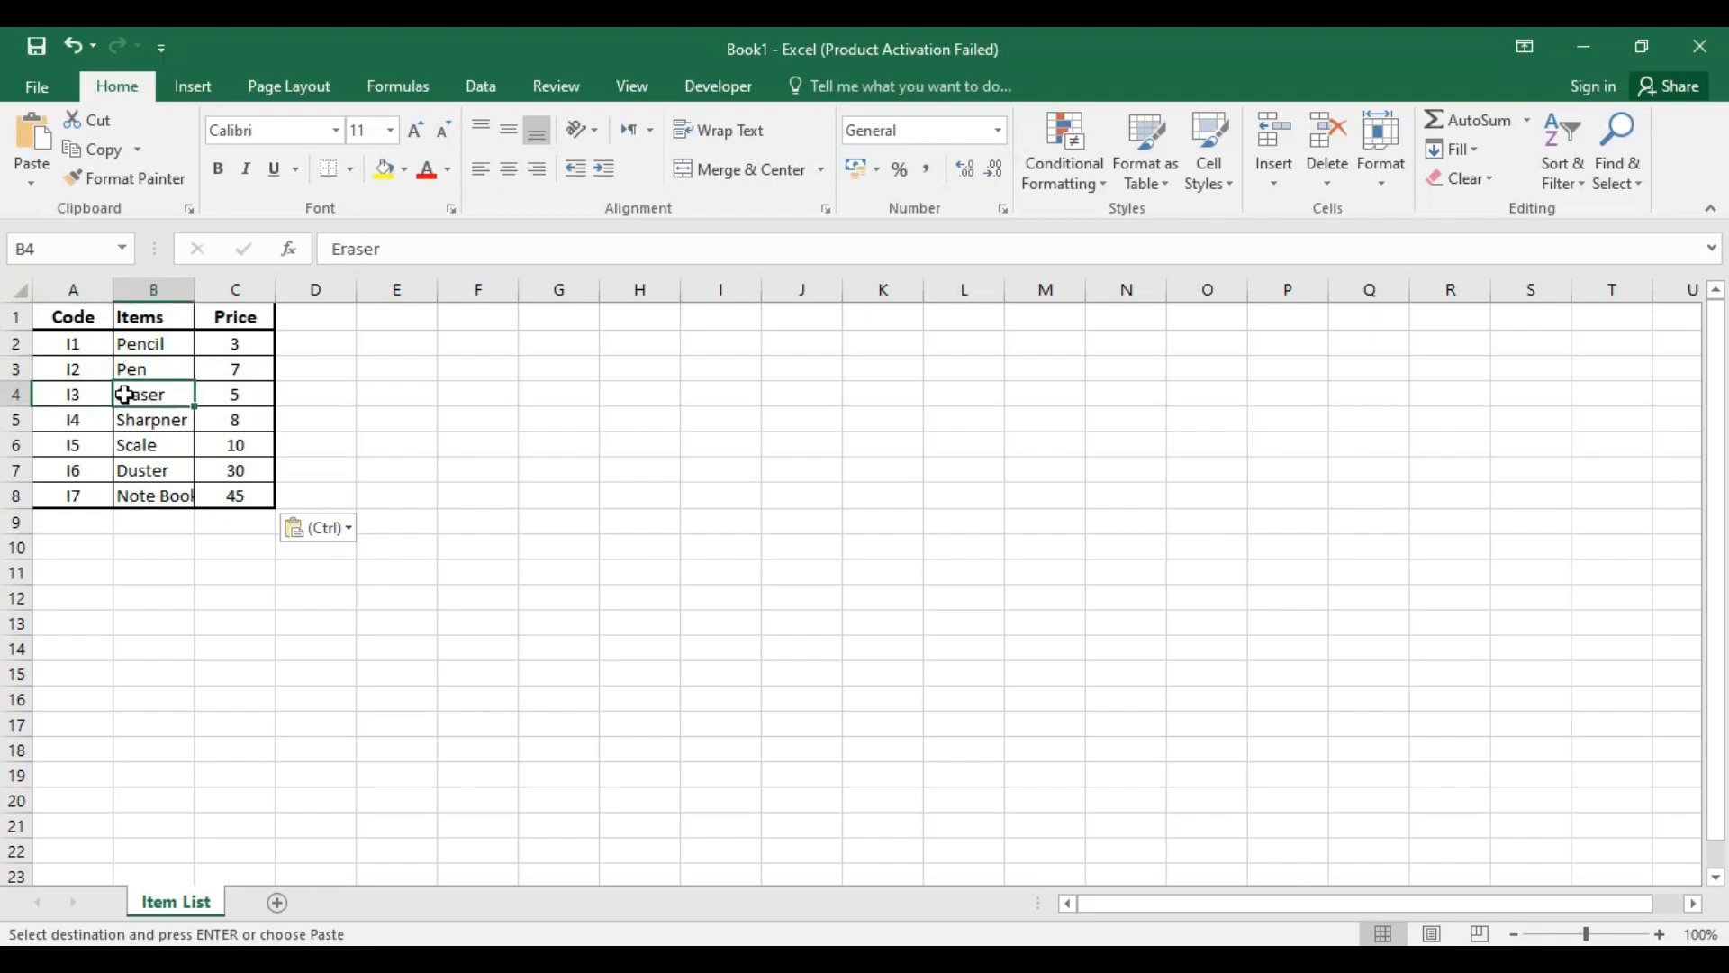
{"action": "left_click", "coordinate": [392, 385]}
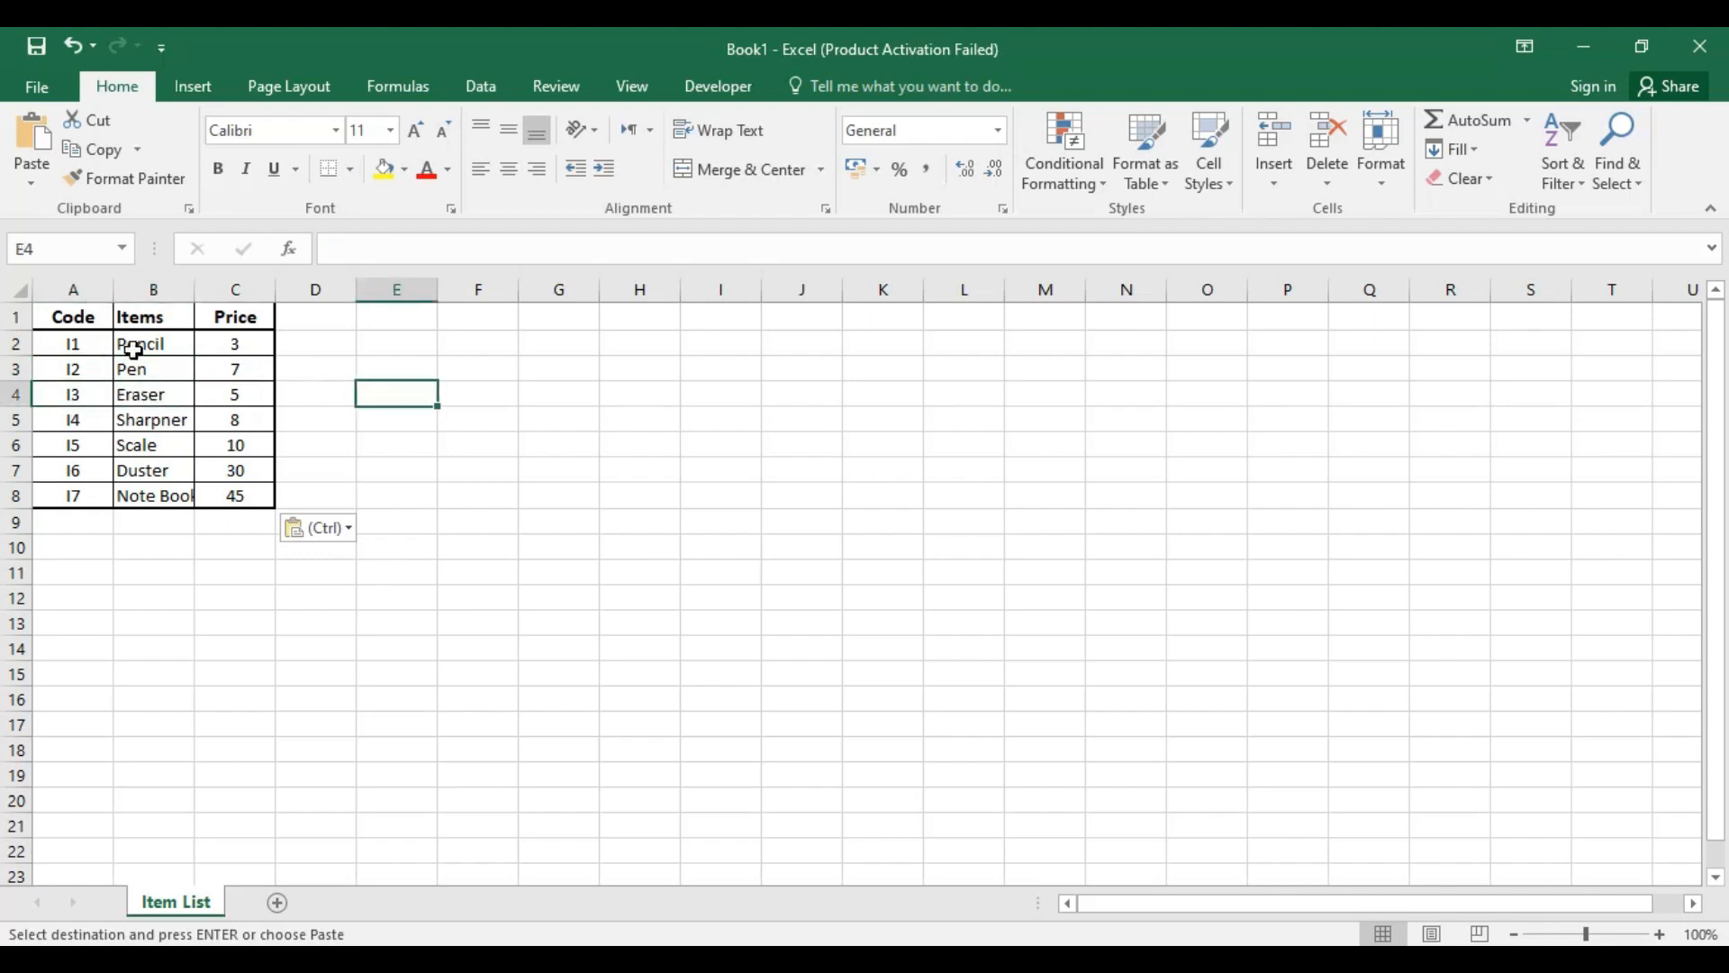
Step: Compare each item name in column B with its price in column C, from Pencil down to Note Book
{"action": "left_click", "coordinate": [160, 345]}
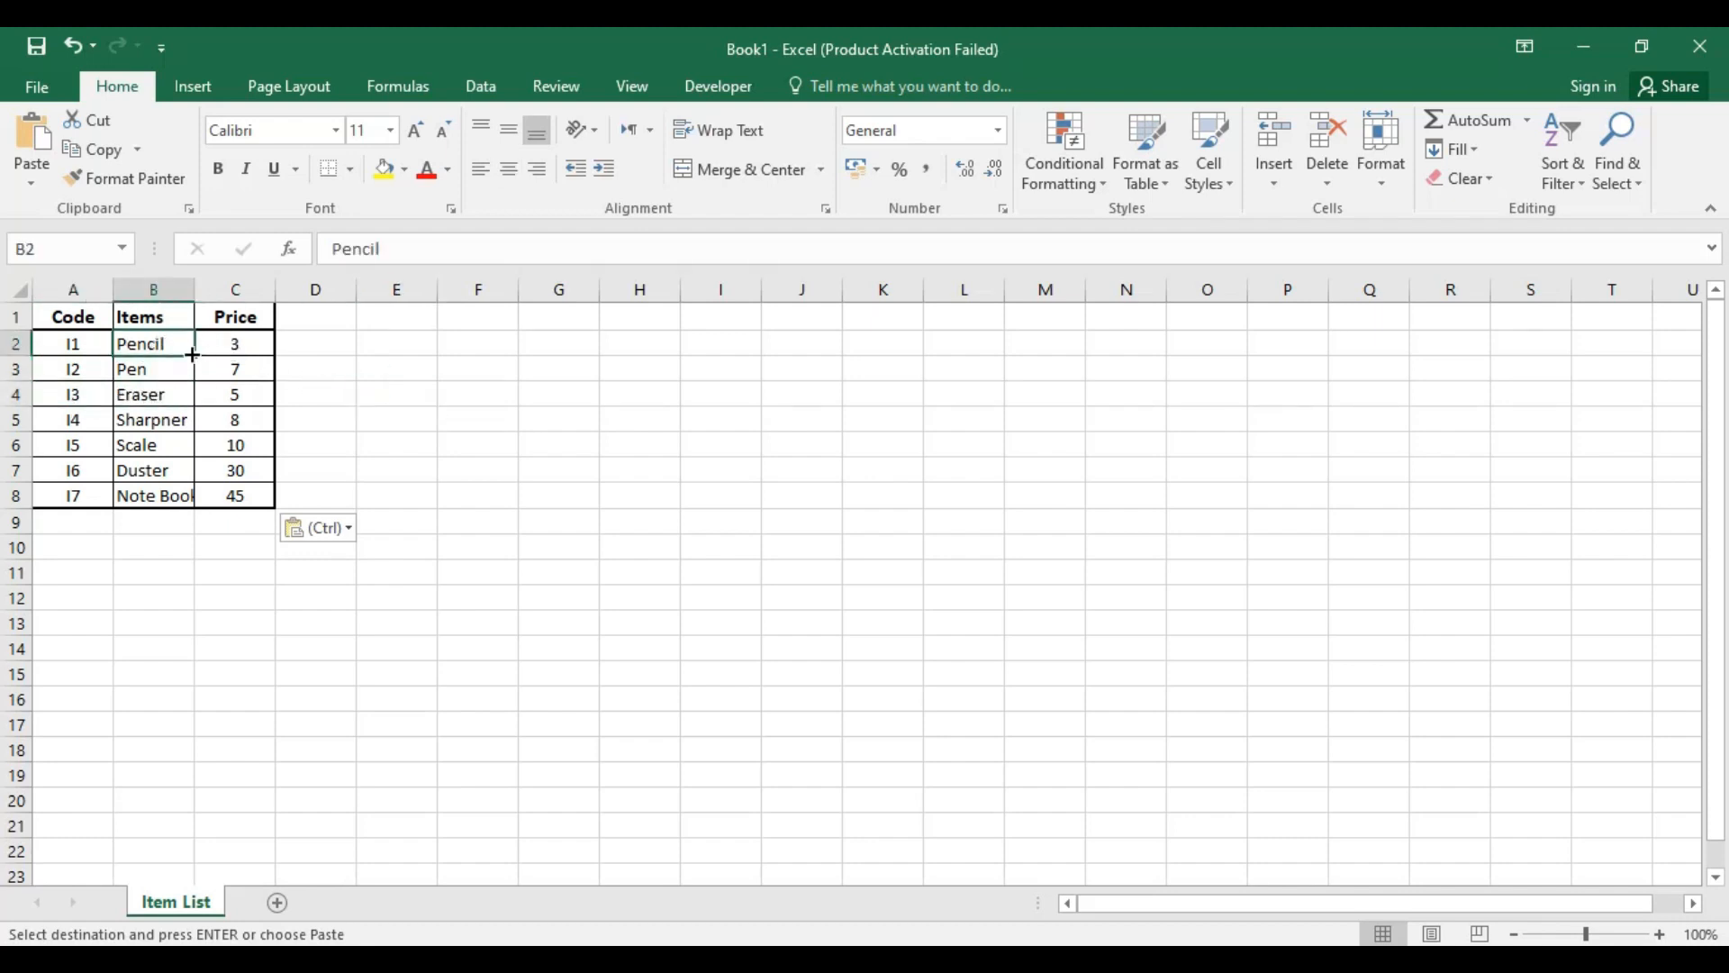
{"action": "left_click", "coordinate": [240, 344]}
{"action": "left_click", "coordinate": [185, 370]}
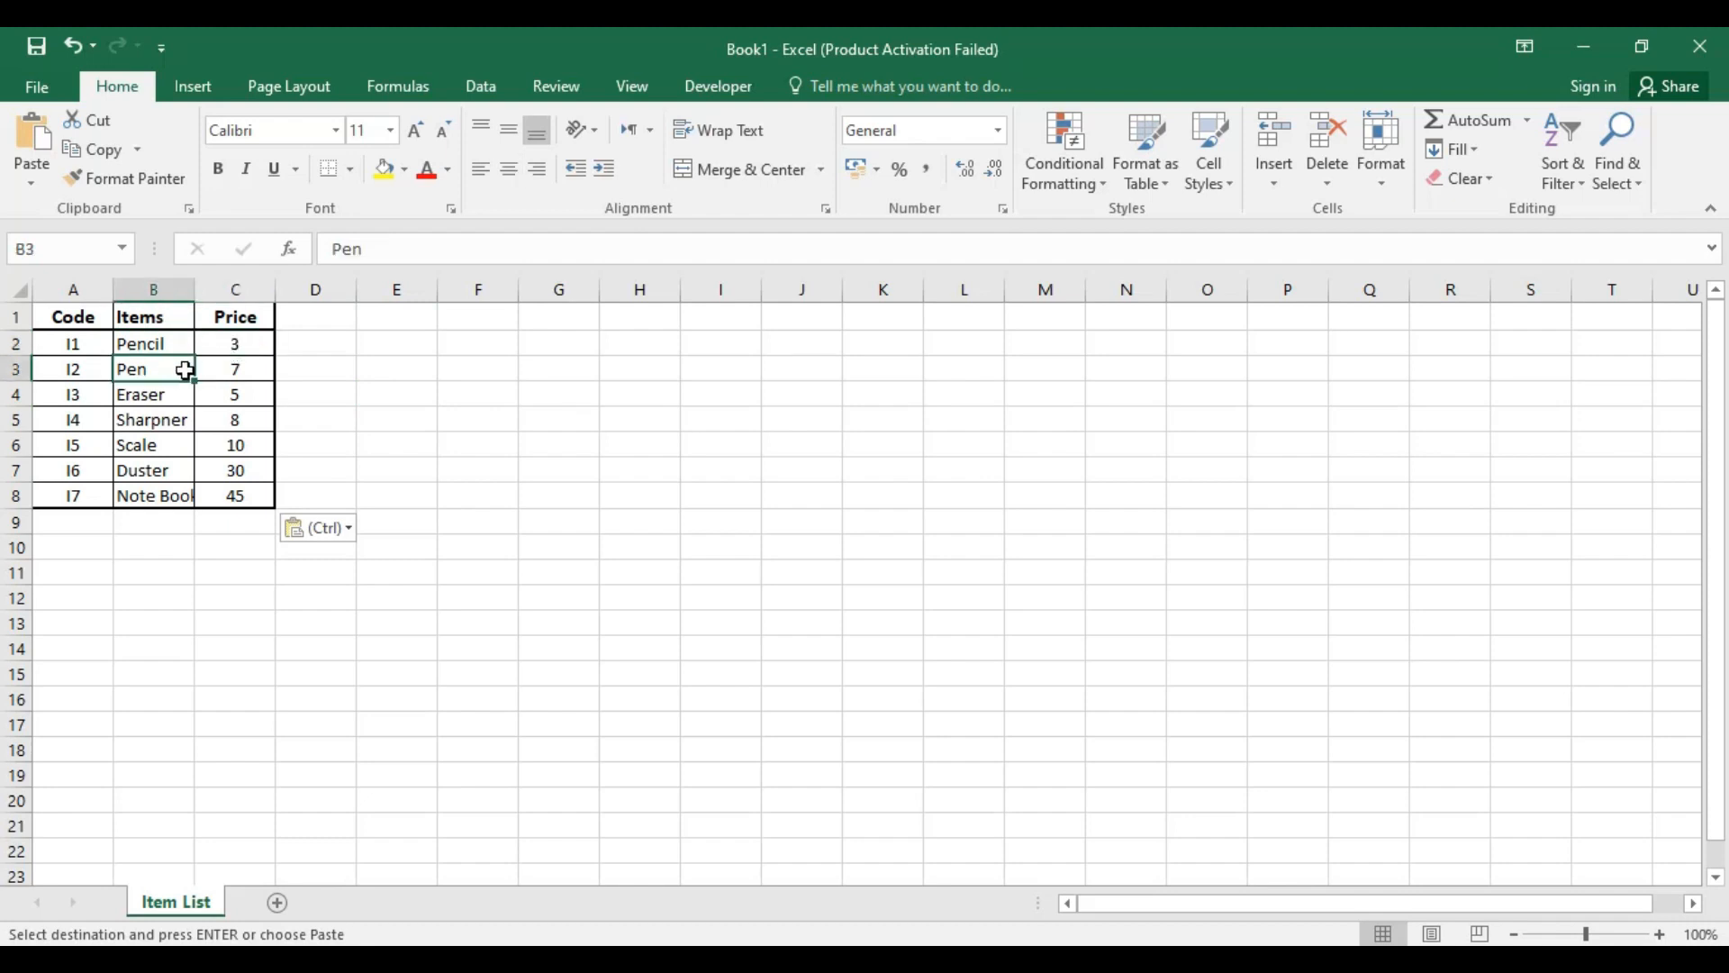
{"action": "left_click", "coordinate": [228, 370]}
{"action": "left_click", "coordinate": [147, 406]}
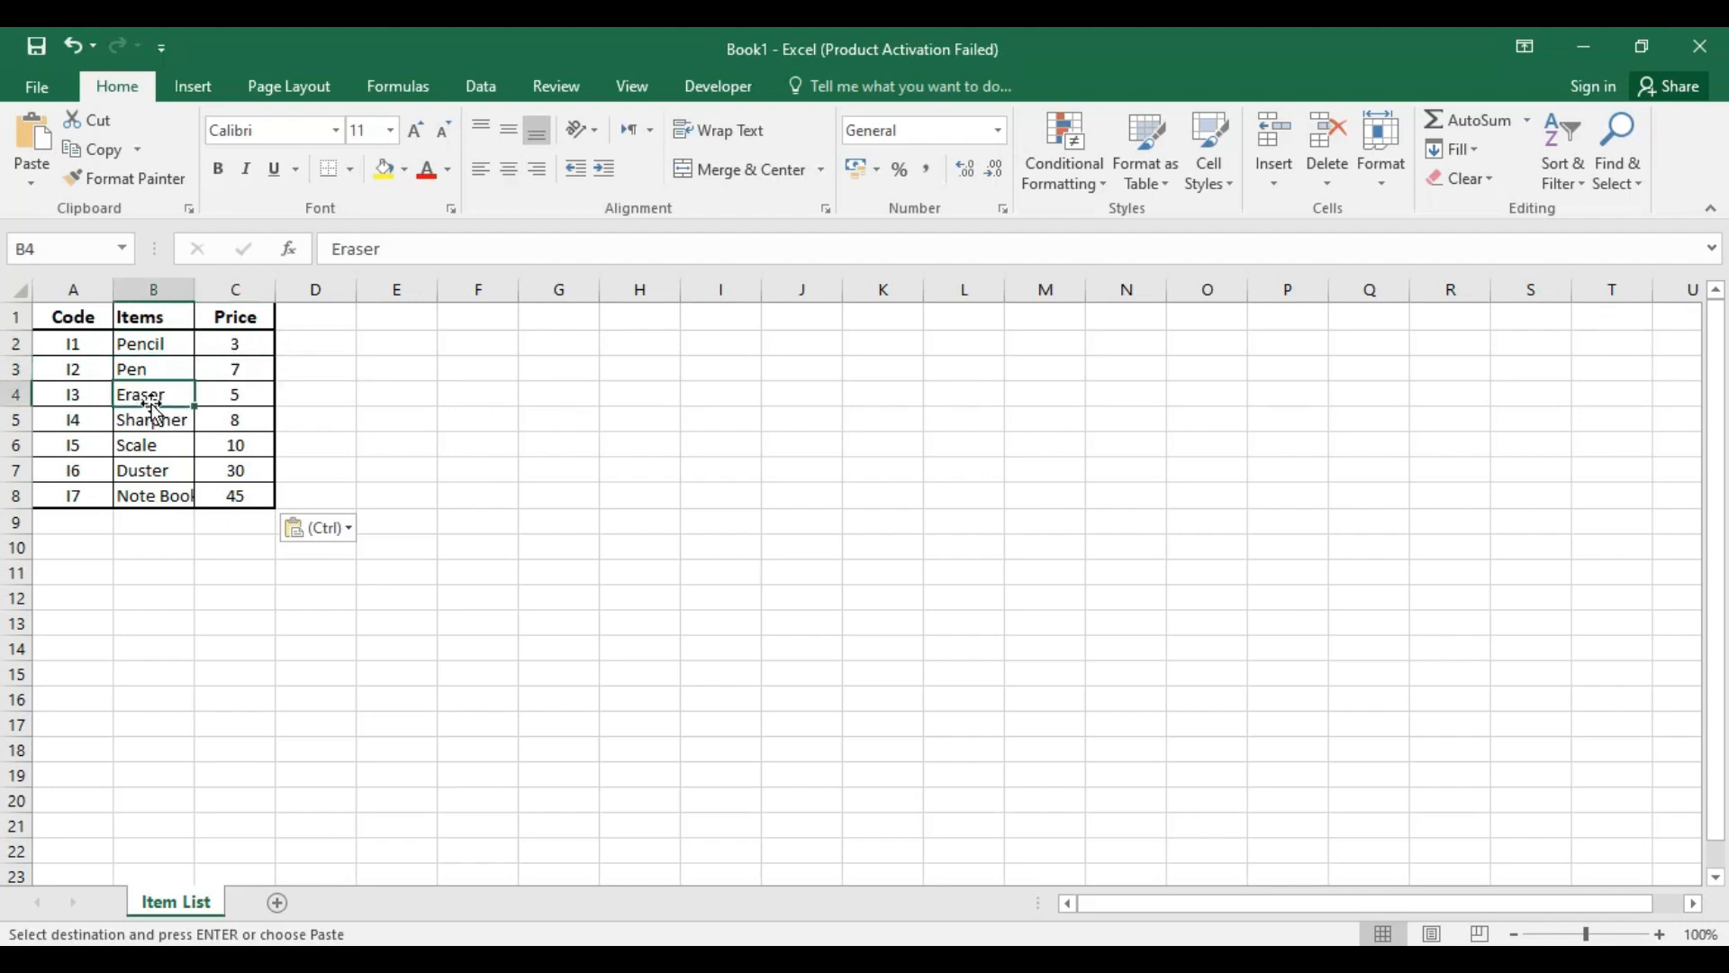
{"action": "left_click", "coordinate": [236, 394]}
{"action": "left_click", "coordinate": [135, 421]}
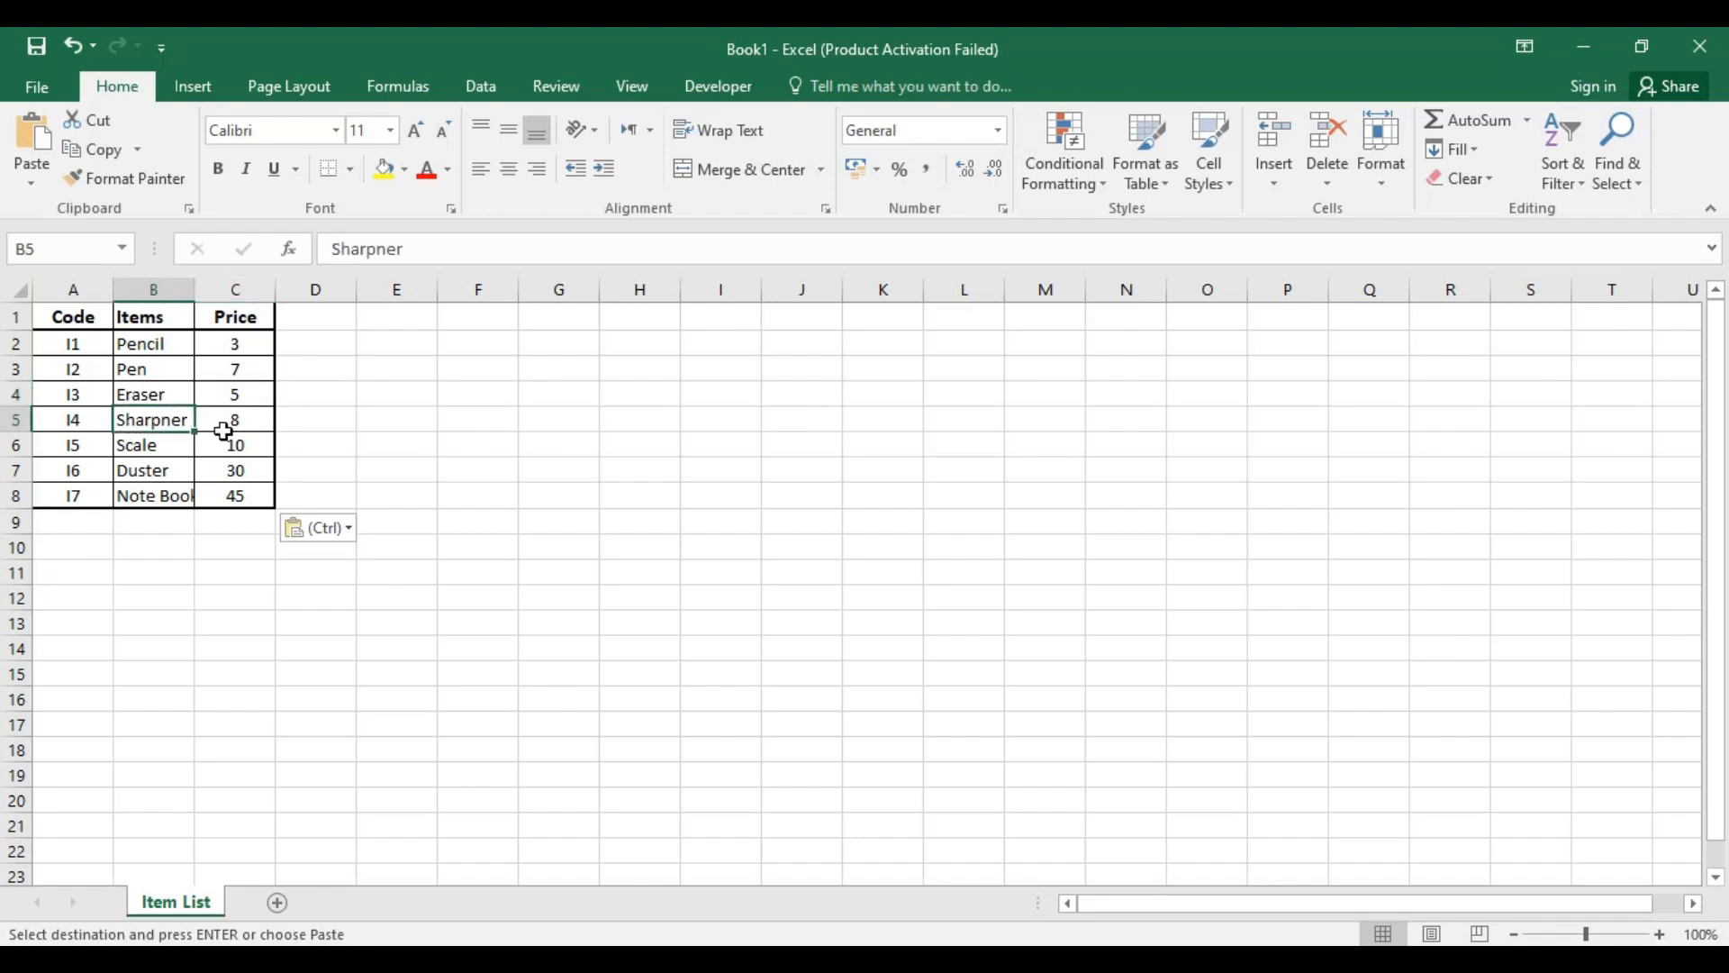
{"action": "left_click", "coordinate": [229, 421]}
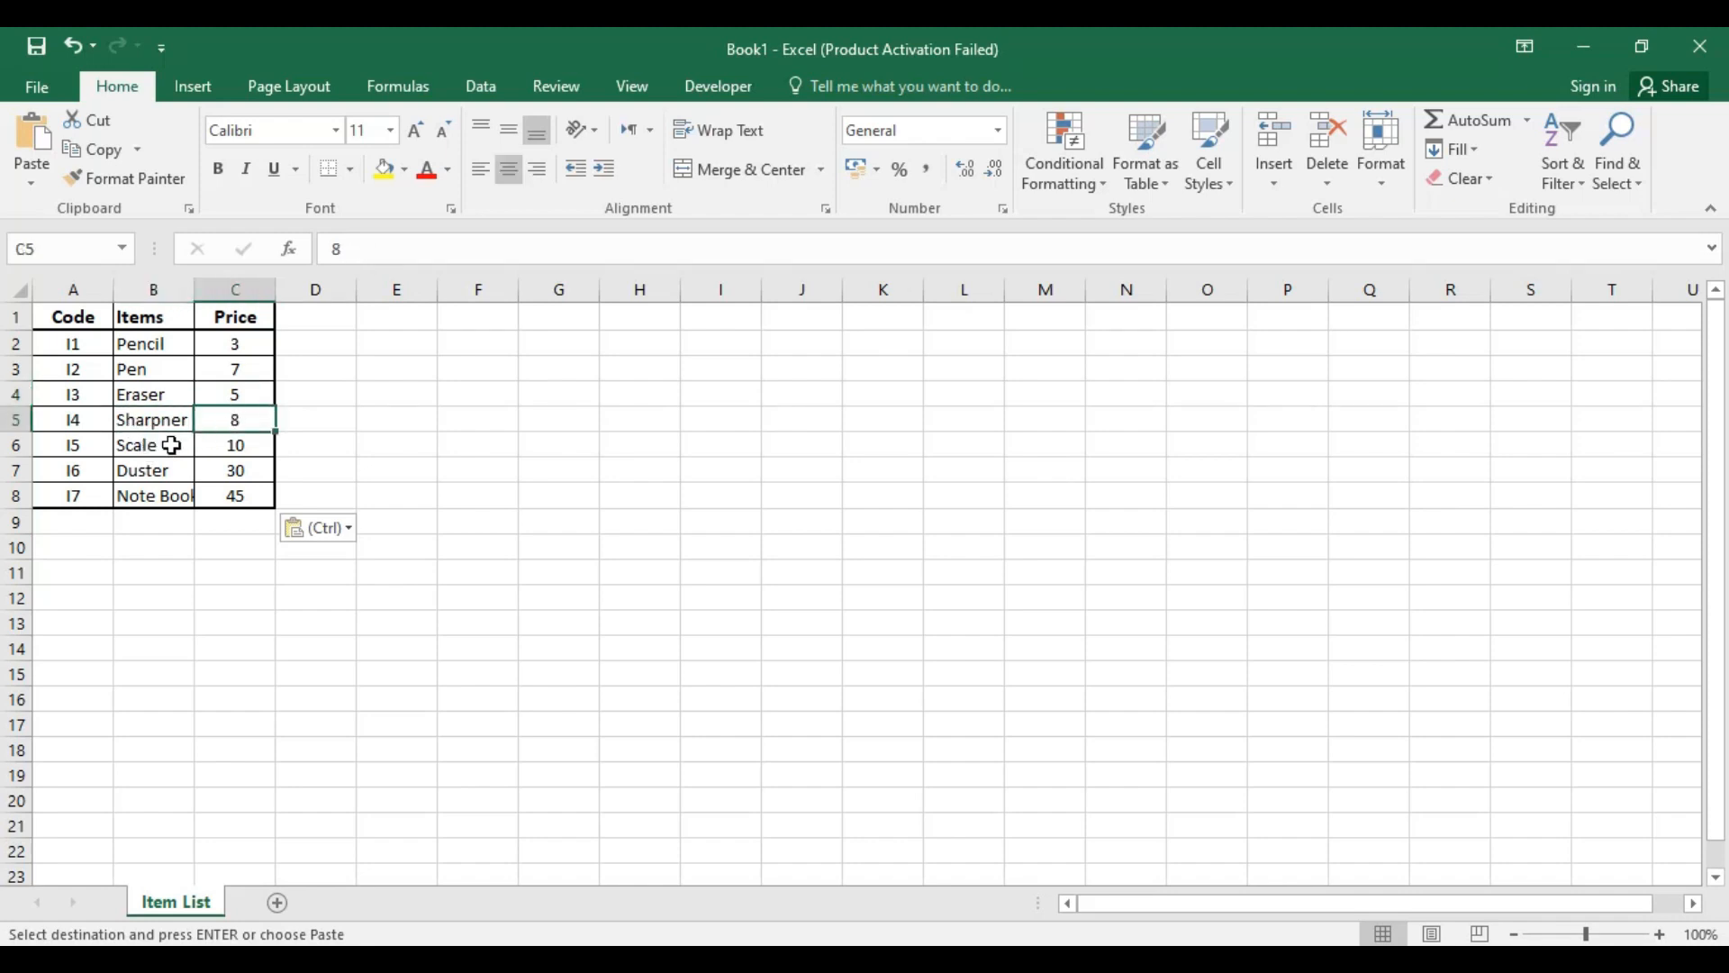
{"action": "left_click", "coordinate": [180, 449]}
{"action": "left_click", "coordinate": [219, 445]}
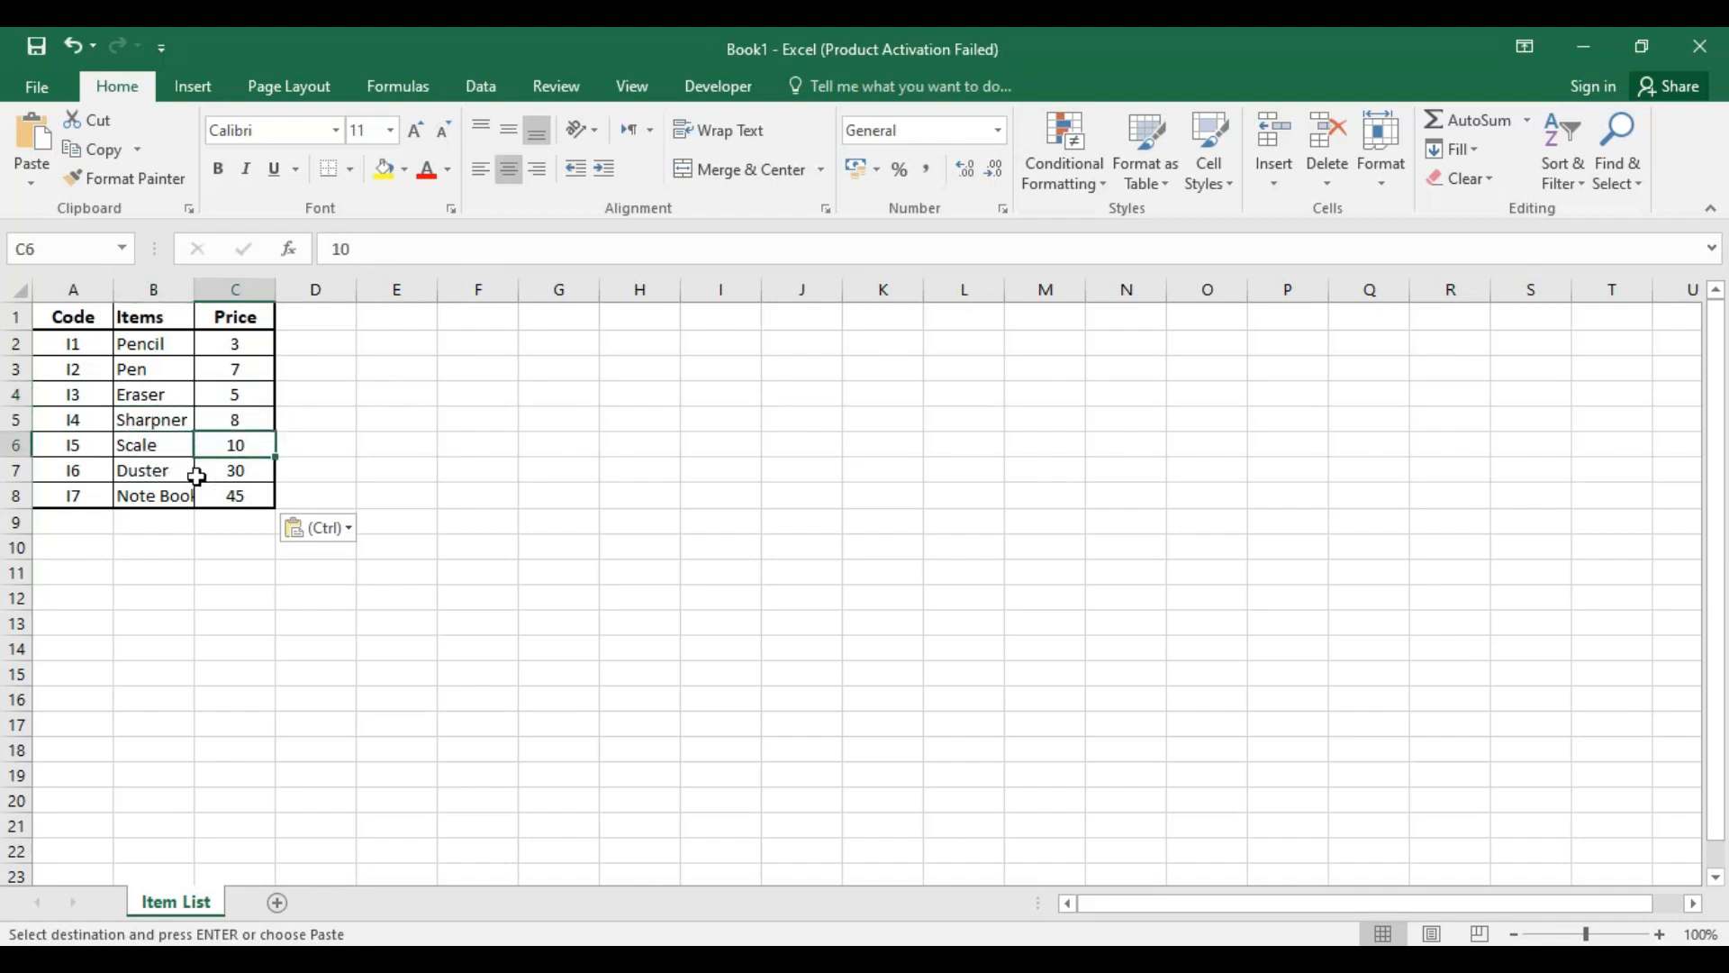
{"action": "left_click", "coordinate": [238, 468]}
{"action": "left_click", "coordinate": [148, 495]}
{"action": "left_click", "coordinate": [238, 497]}
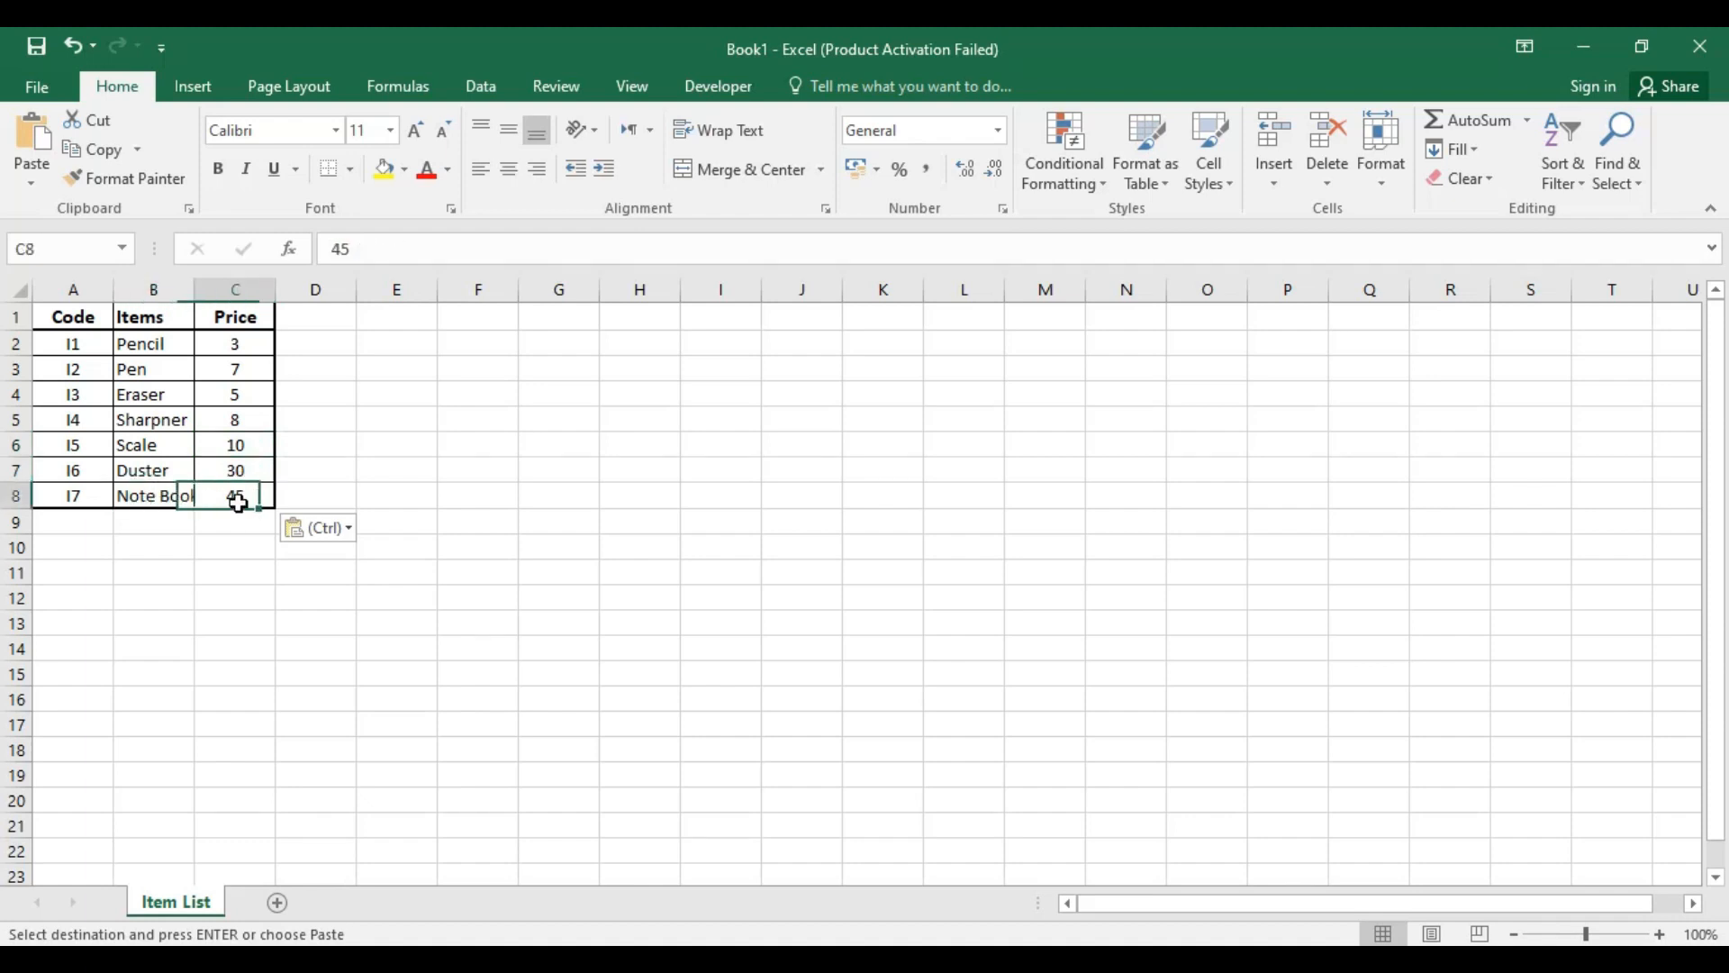
Step: Fit column B's width to its contents and add item I8, Magazine, with price 35 in row 9 of the Item List
{"action": "double_click", "coordinate": [195, 289]}
{"action": "left_click", "coordinate": [413, 411]}
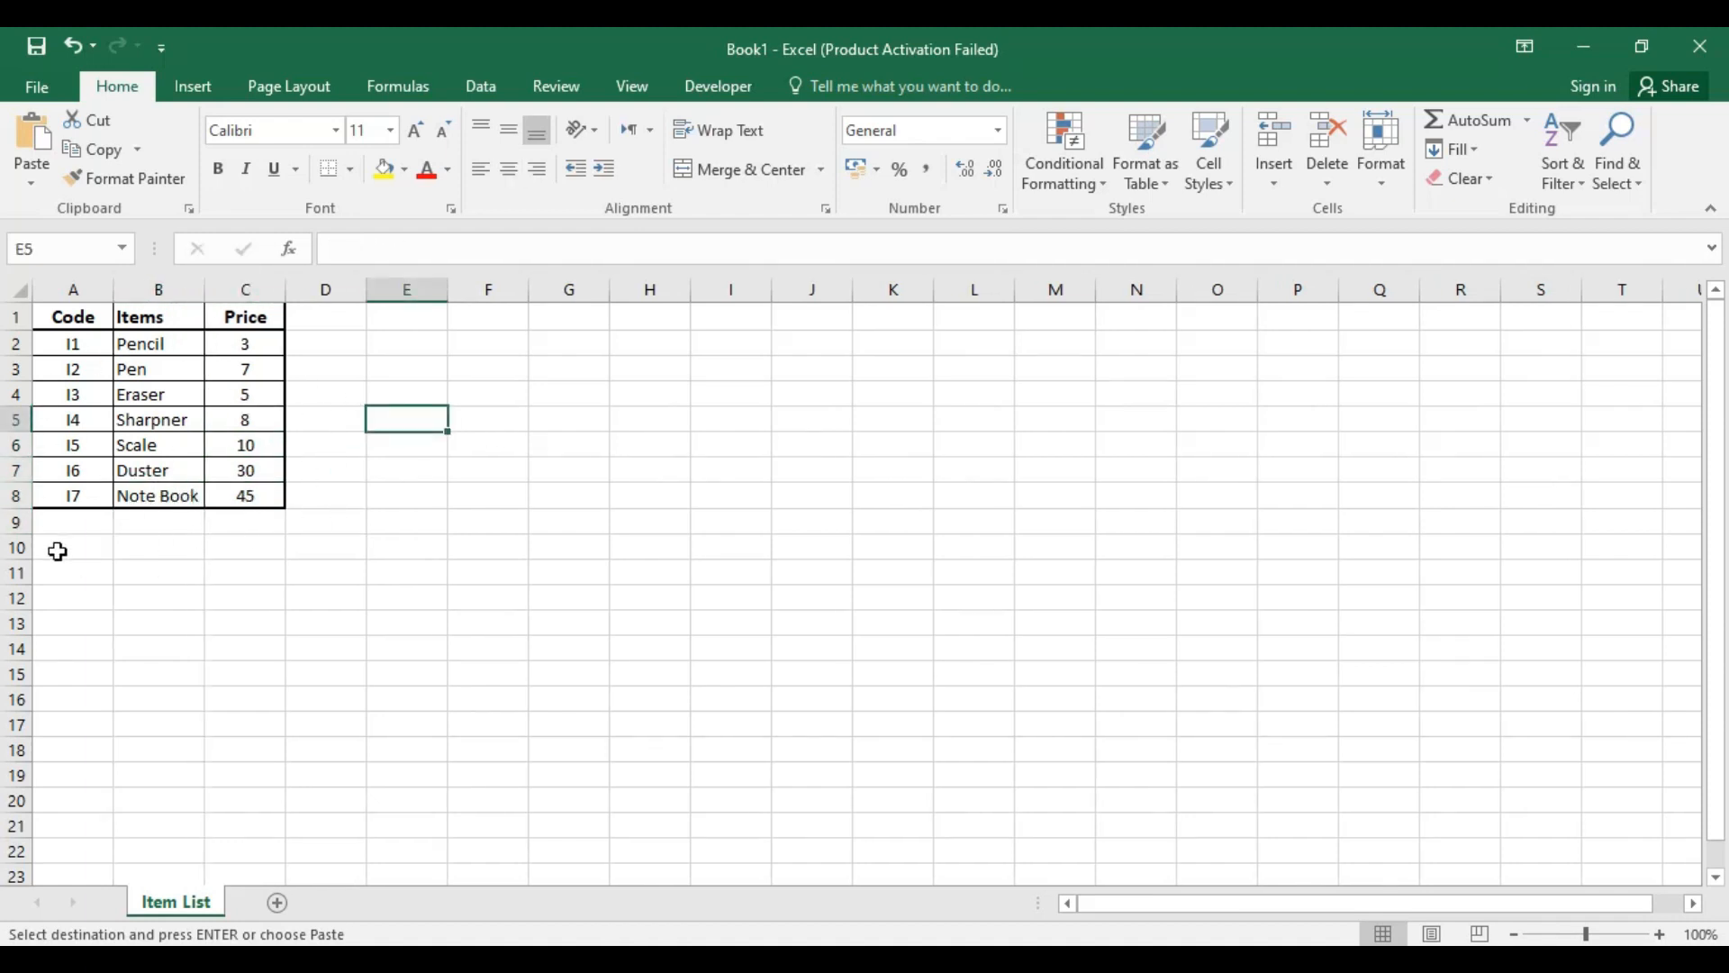
{"action": "left_click", "coordinate": [63, 523]}
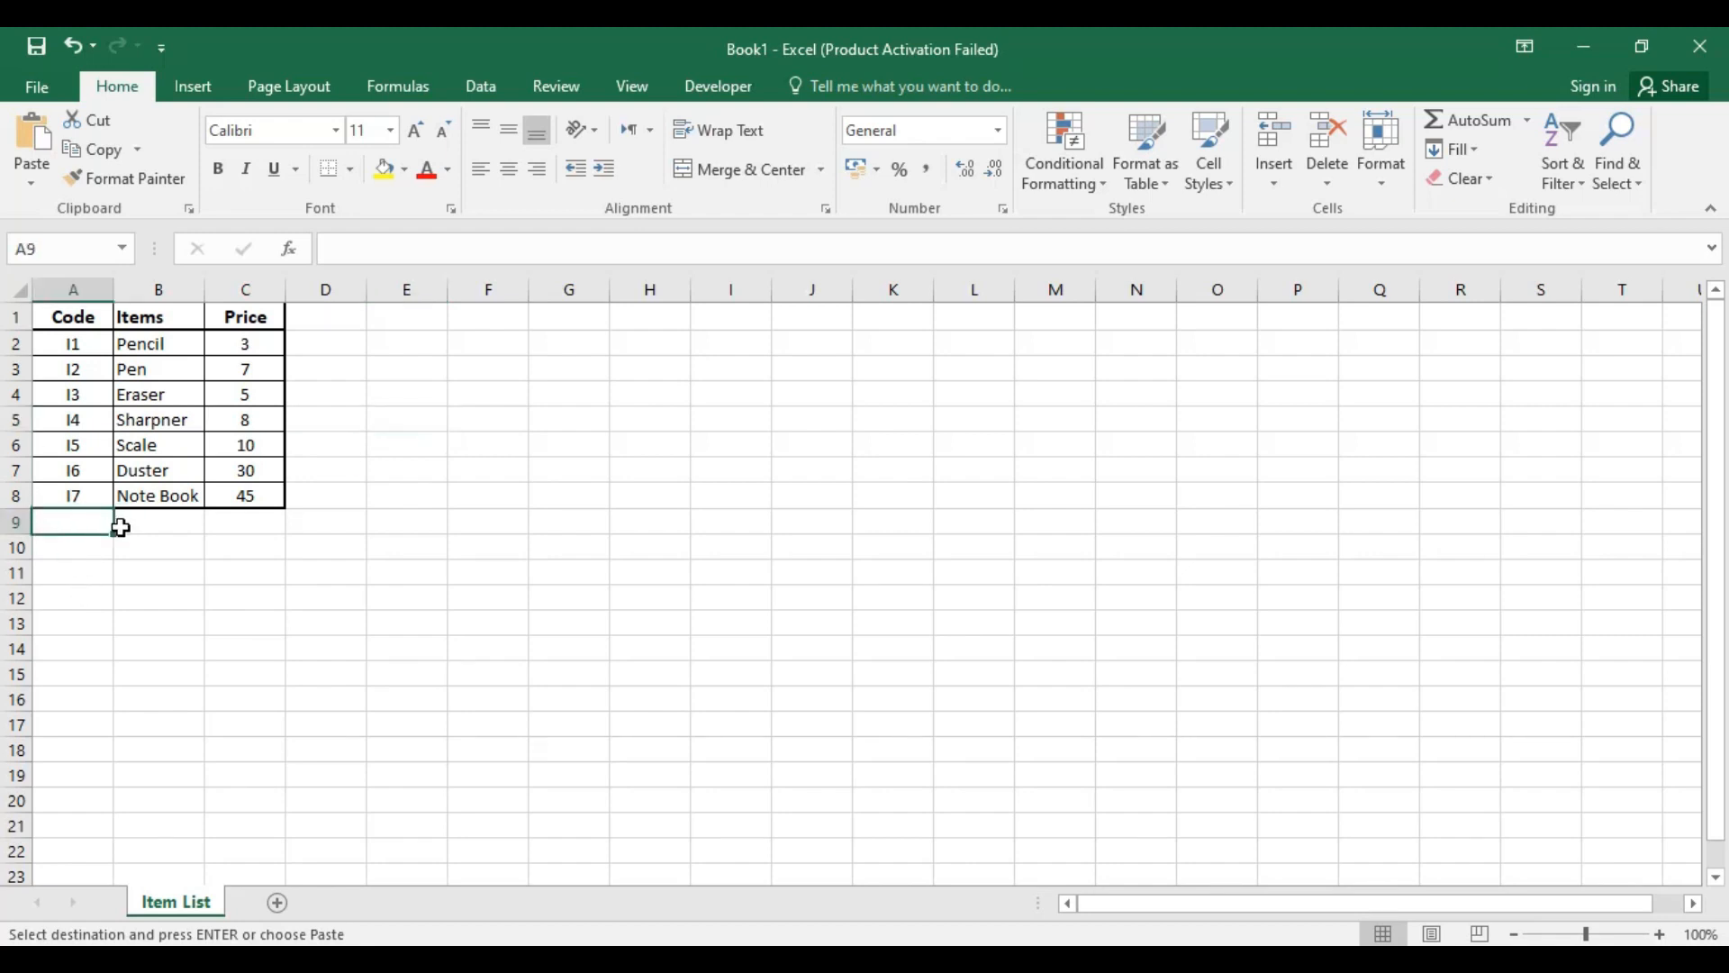
{"action": "type", "text": "I8"}
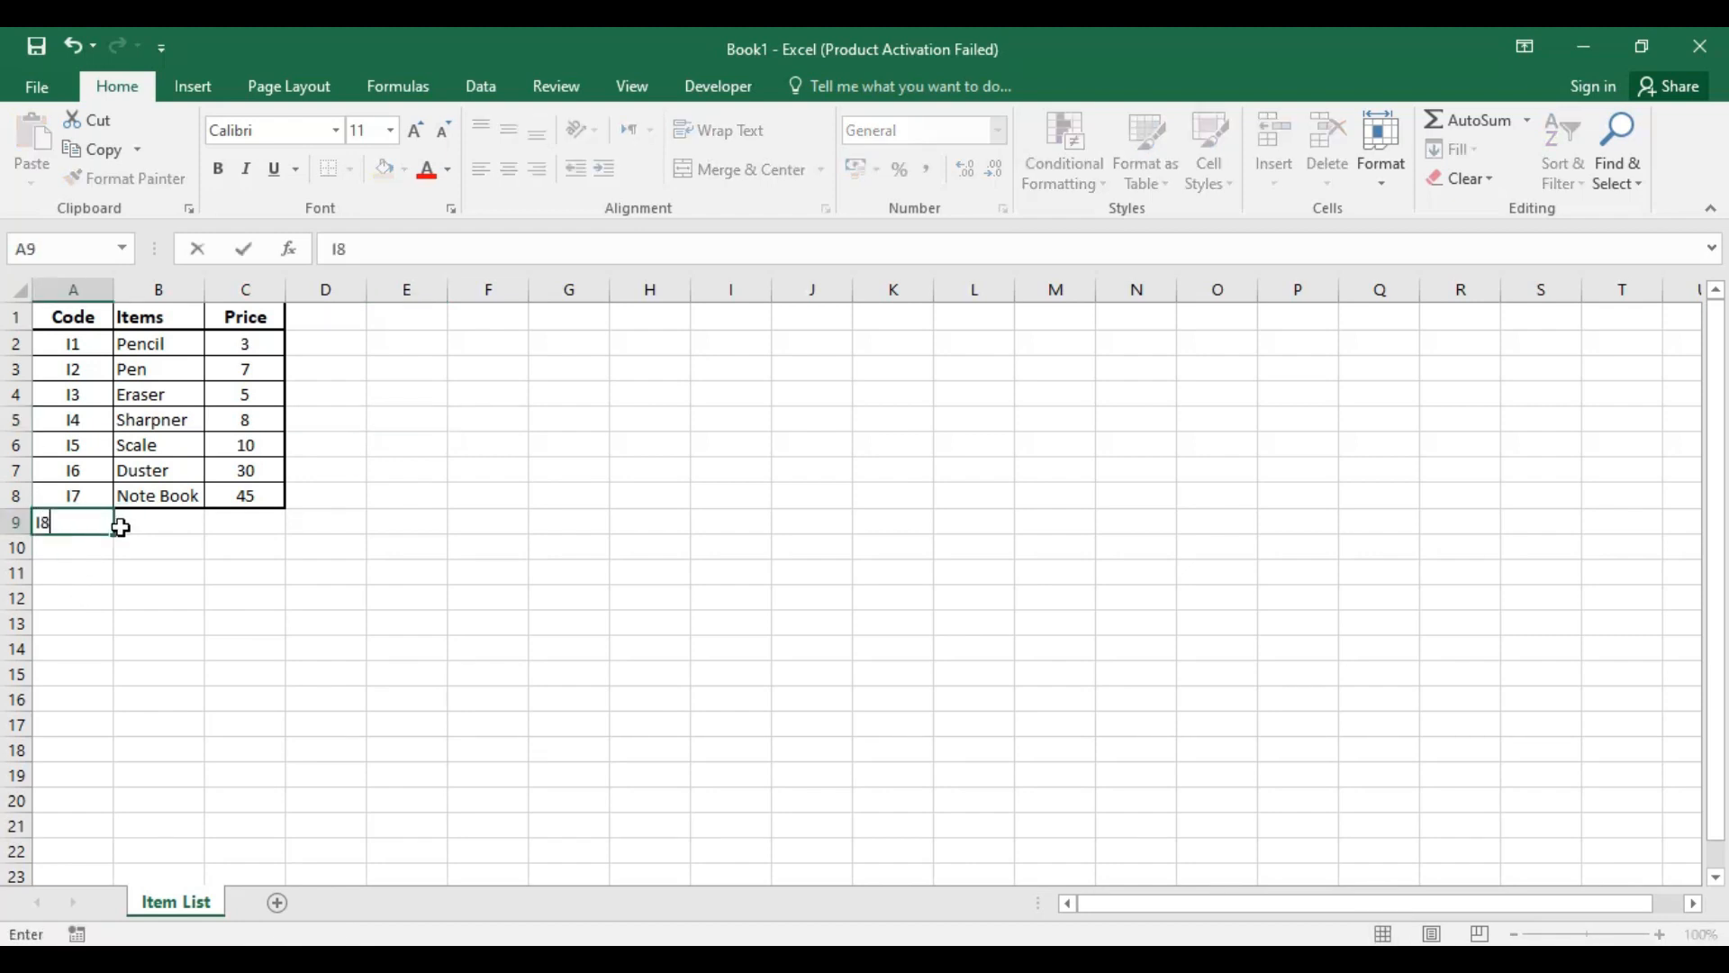
{"action": "left_click", "coordinate": [119, 527]}
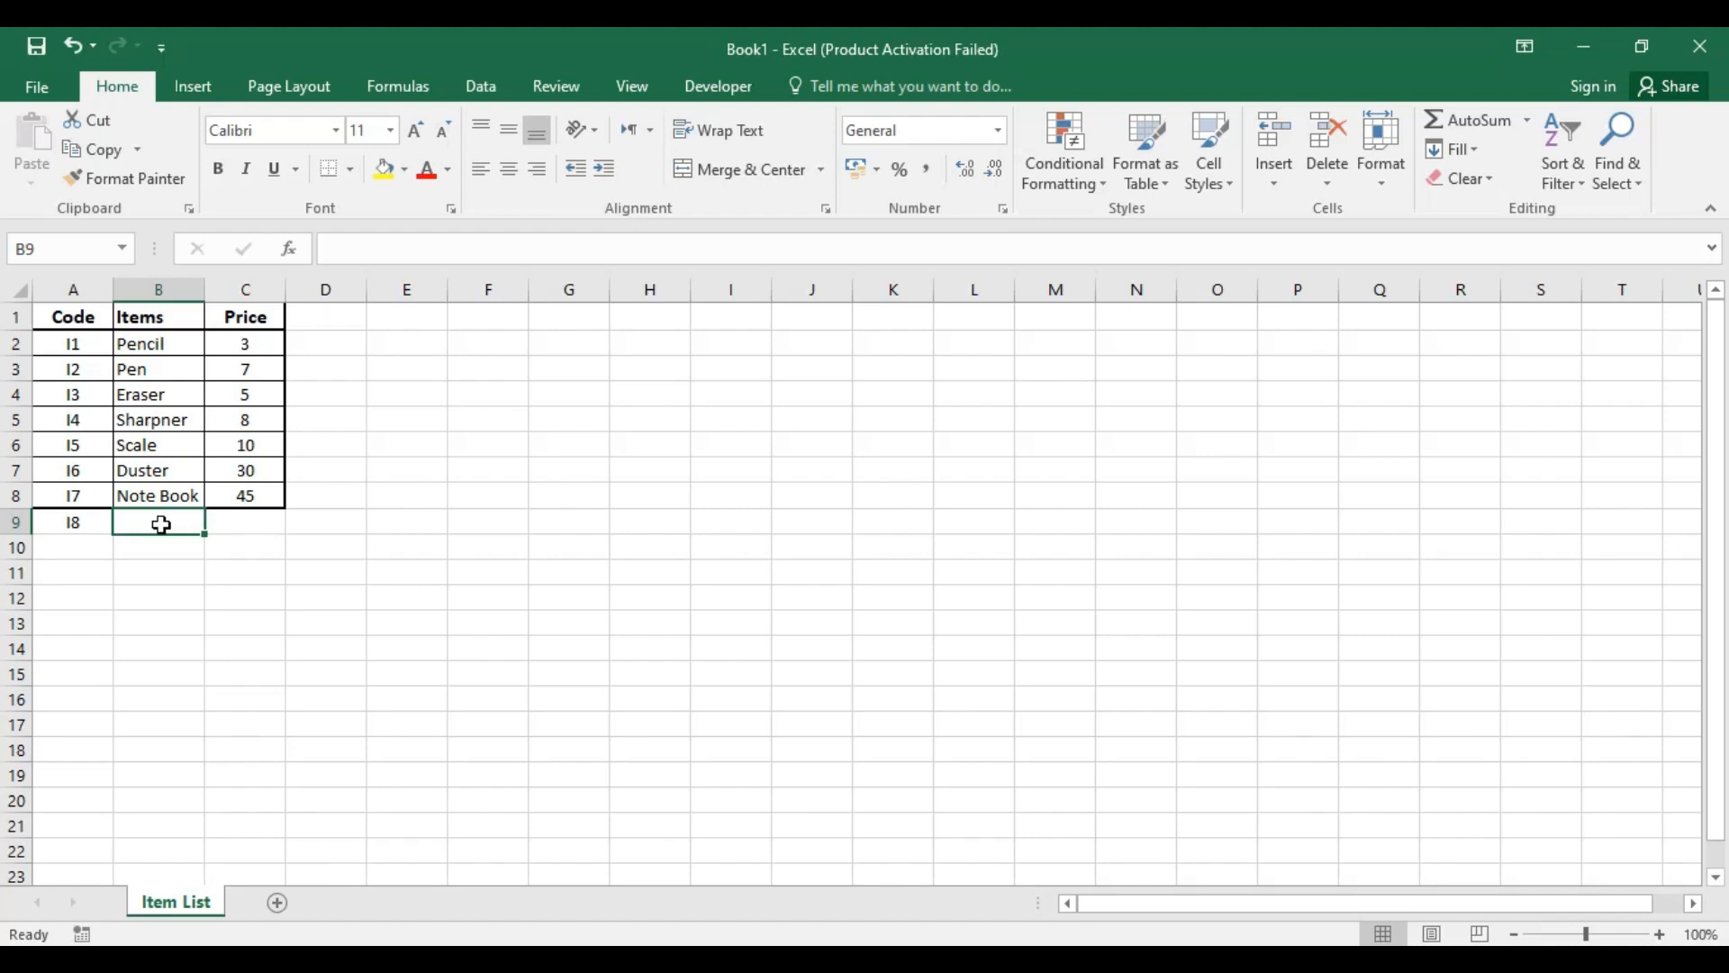
{"action": "type", "text": "bOO"}
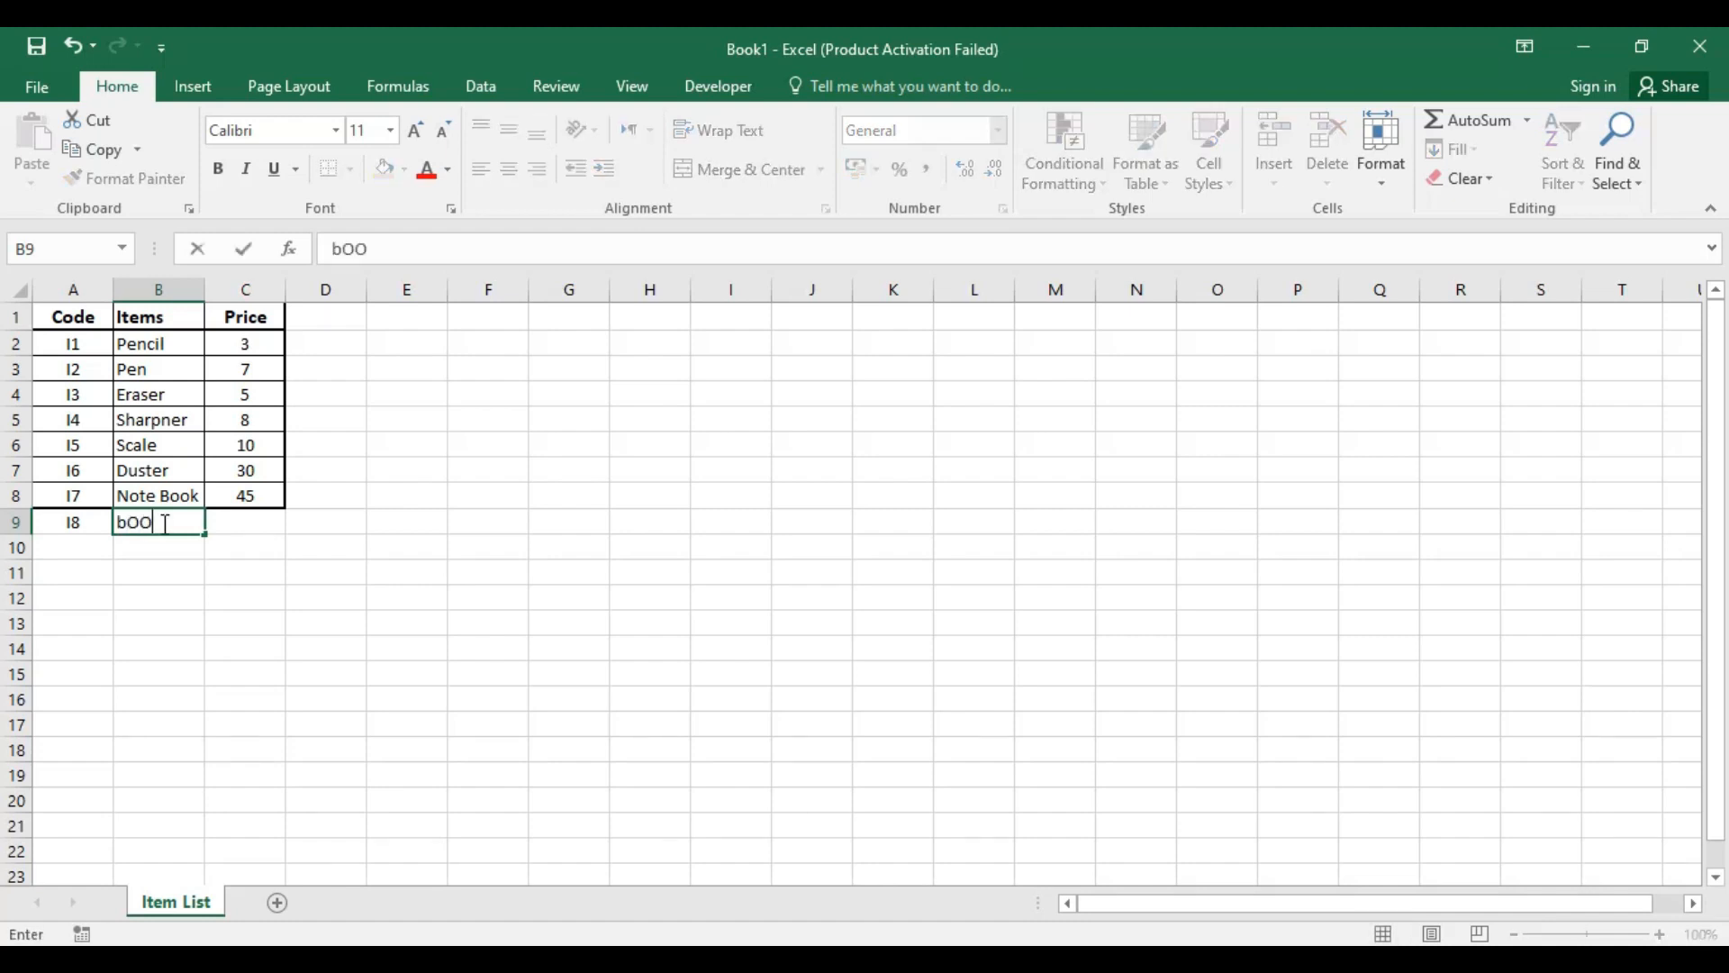
{"action": "key", "text": "BackSpace"}
{"action": "key", "text": "BackSpace"}
{"action": "key", "text": "BackSpace"}
{"action": "key", "text": "Tab"}
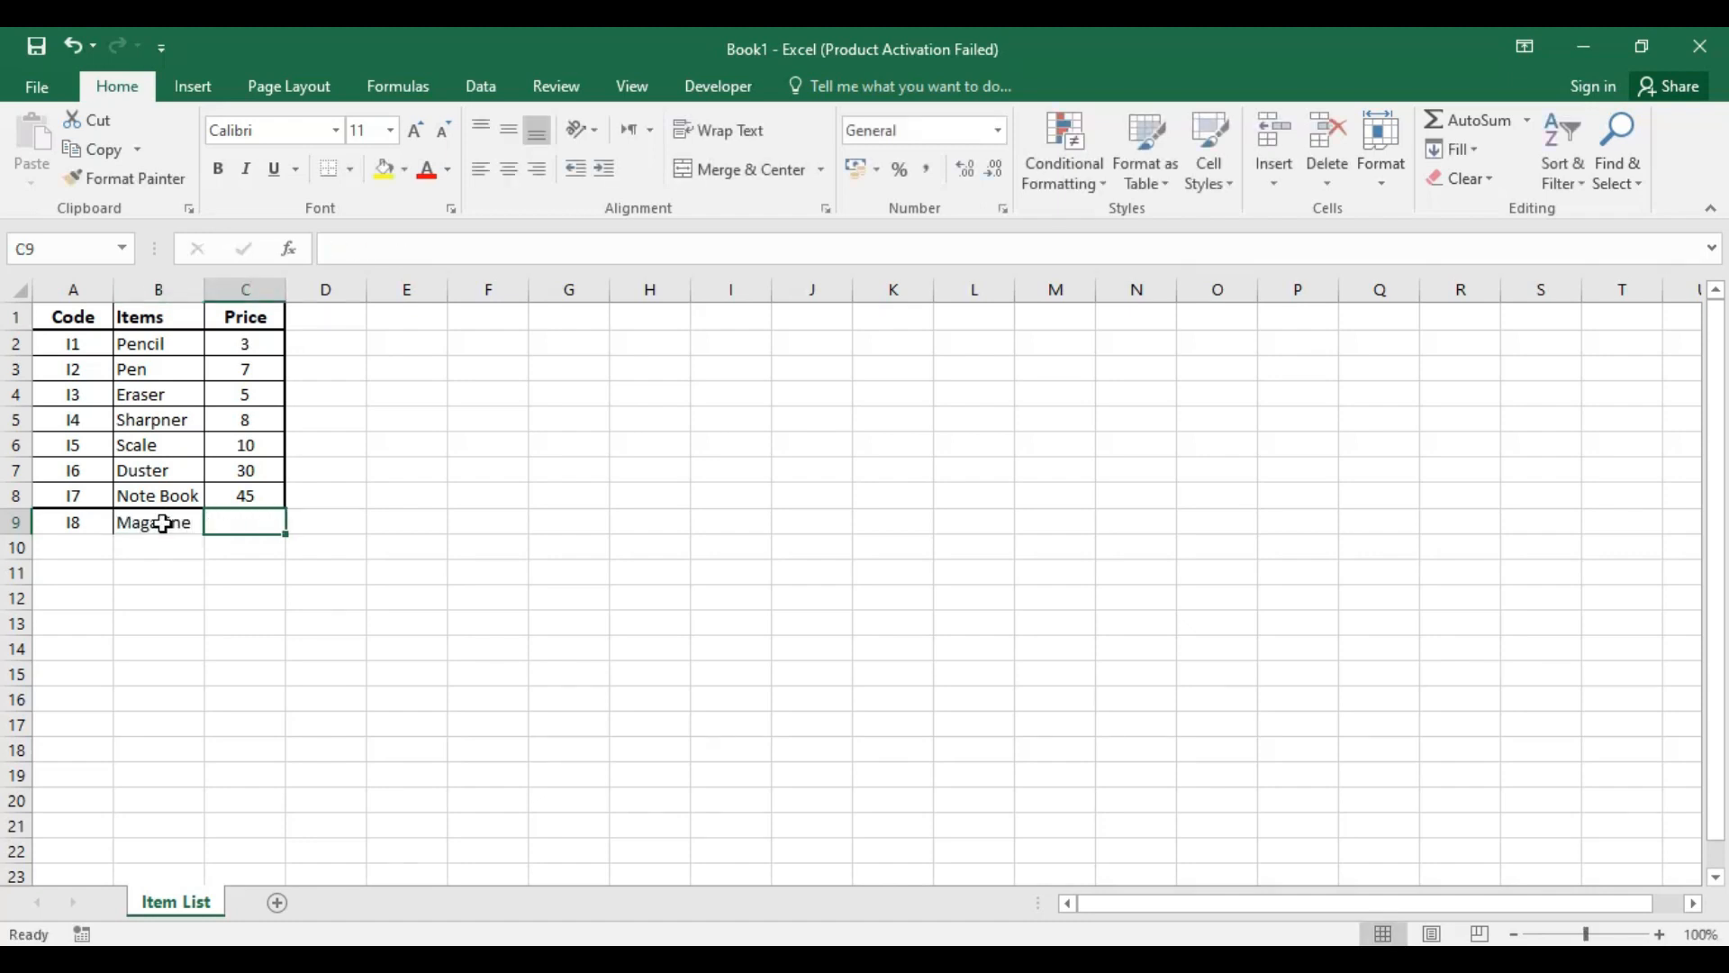
{"action": "type", "text": "35"}
{"action": "key", "text": "Return"}
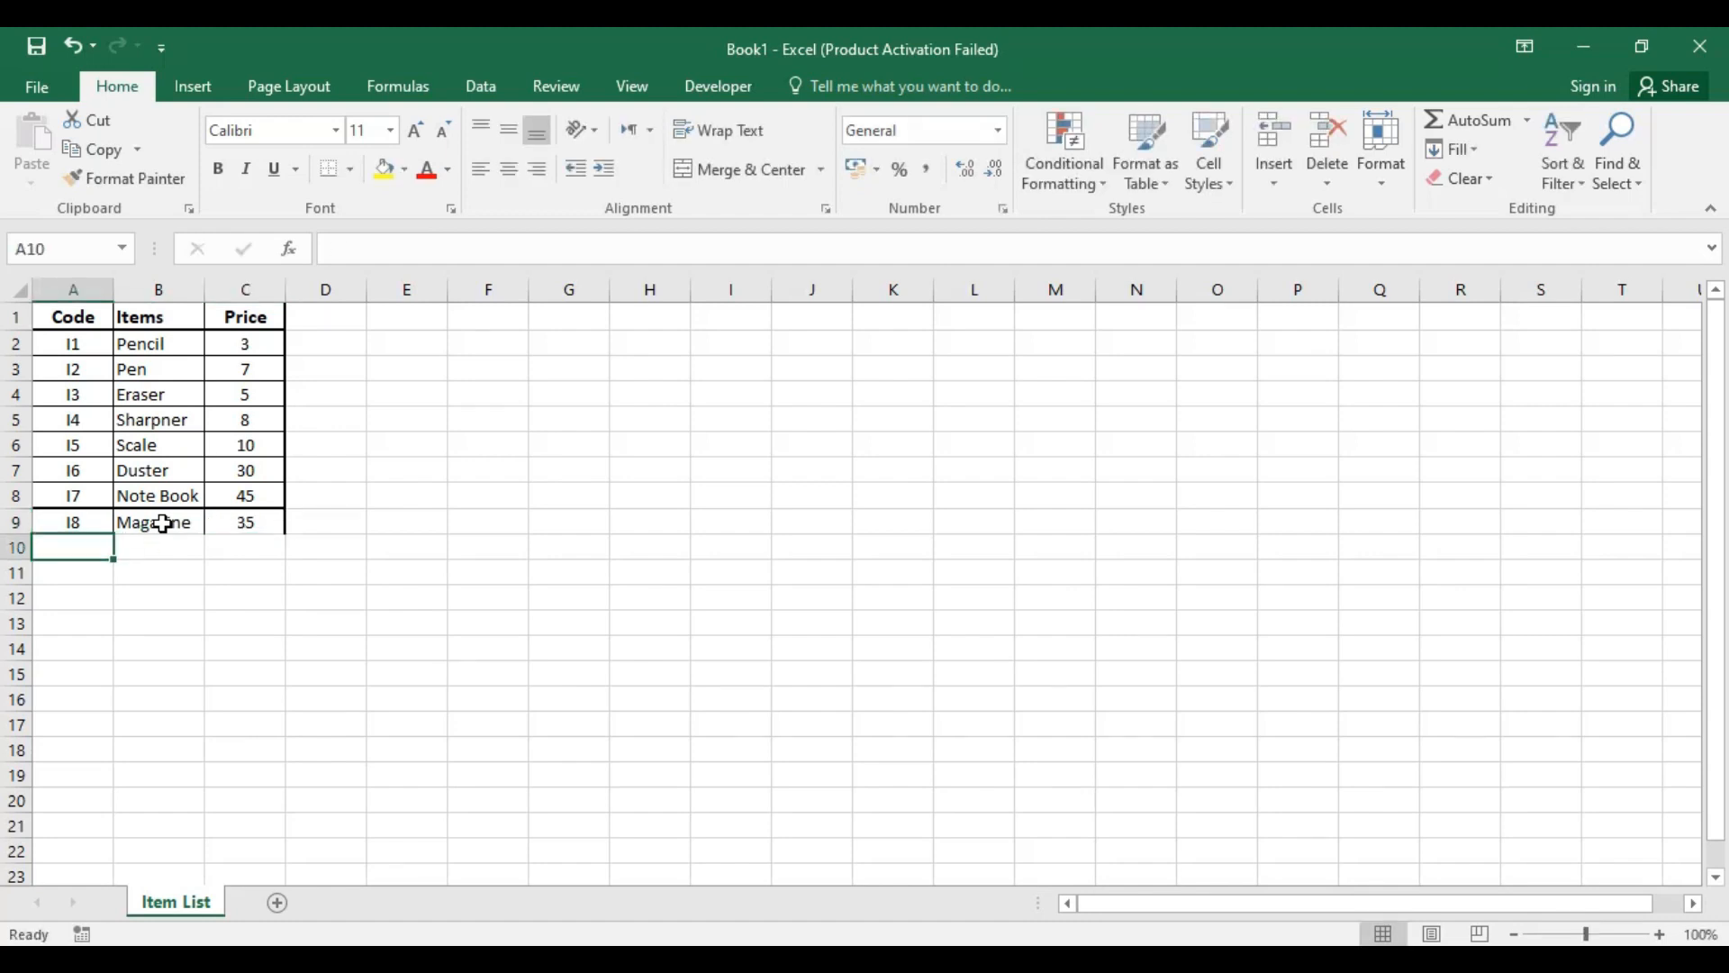
Step: Enter the code I9 in A10 and apply all borders to the item rows A2:C10
{"action": "type", "text": "i"}
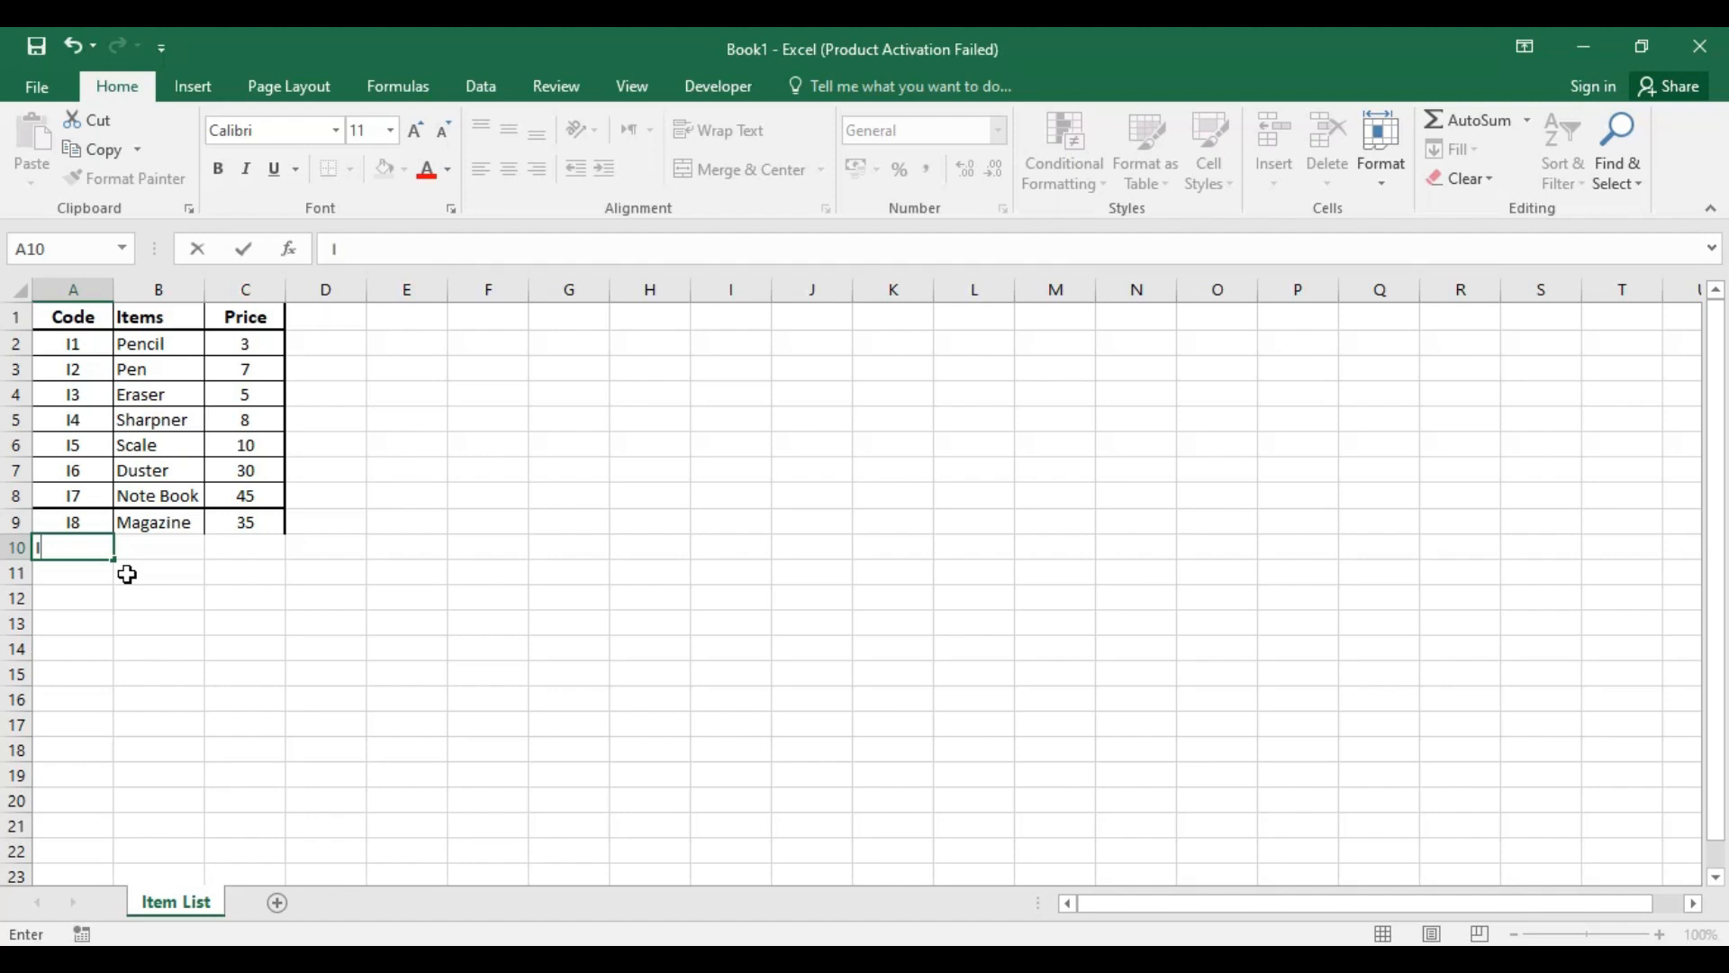
{"action": "key", "text": "Tab"}
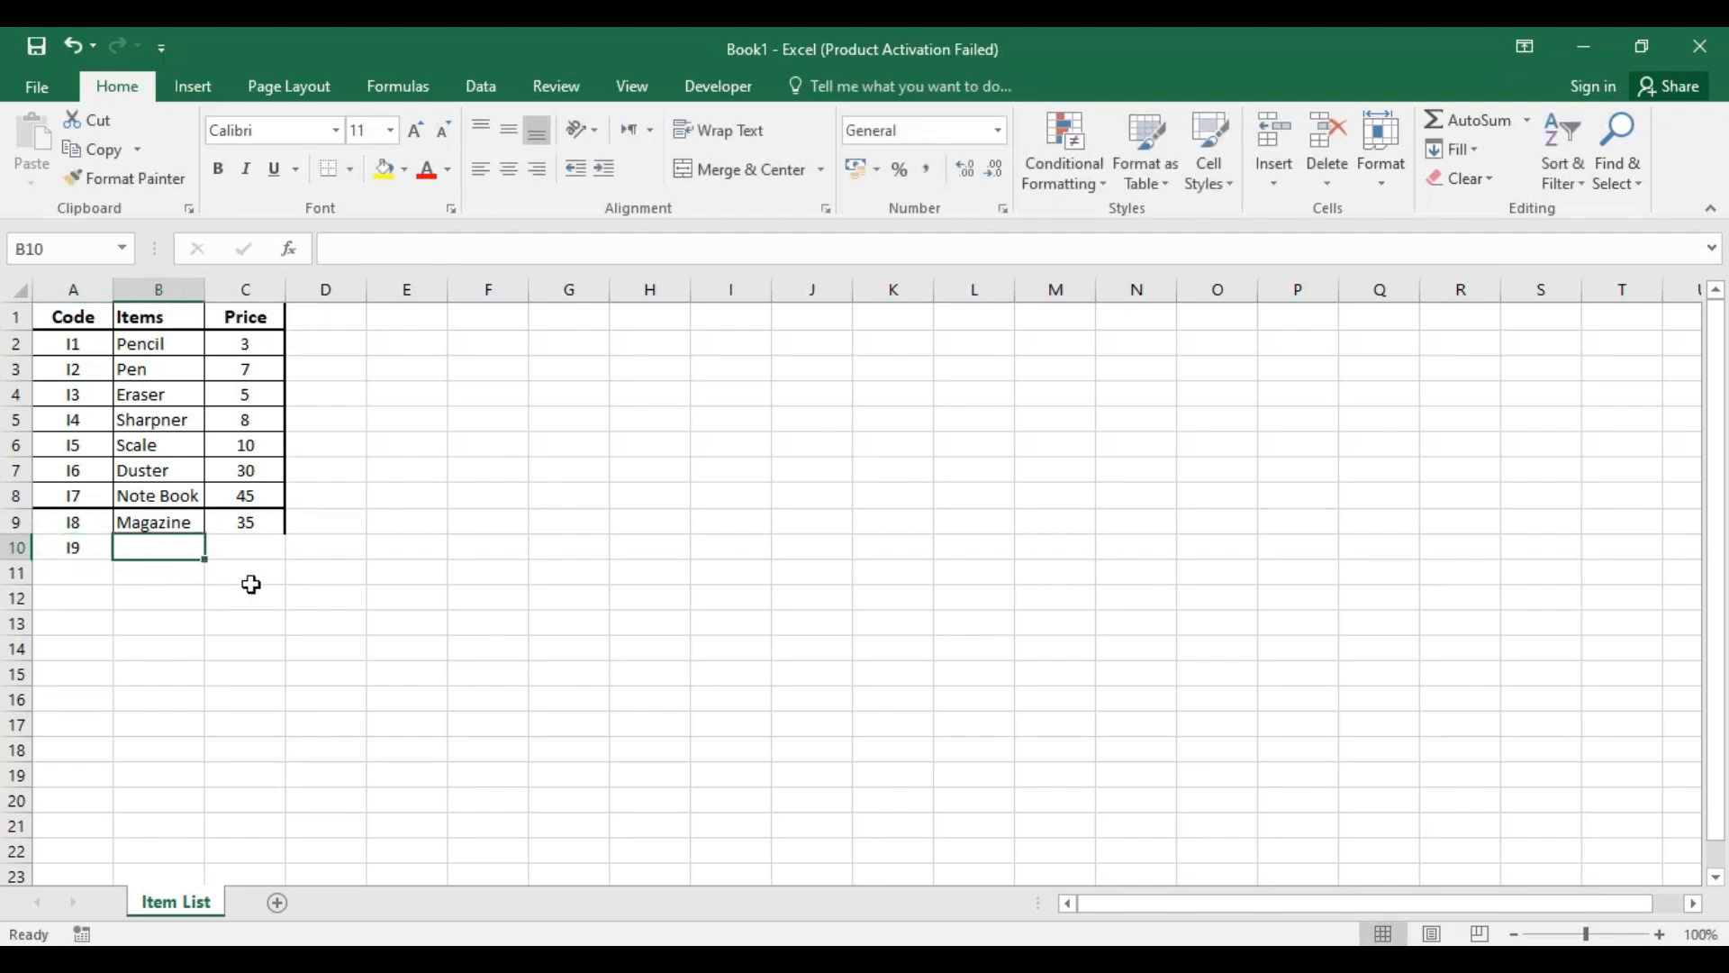
{"action": "left_click_drag", "start_coordinate": [73, 343], "coordinate": [240, 547]}
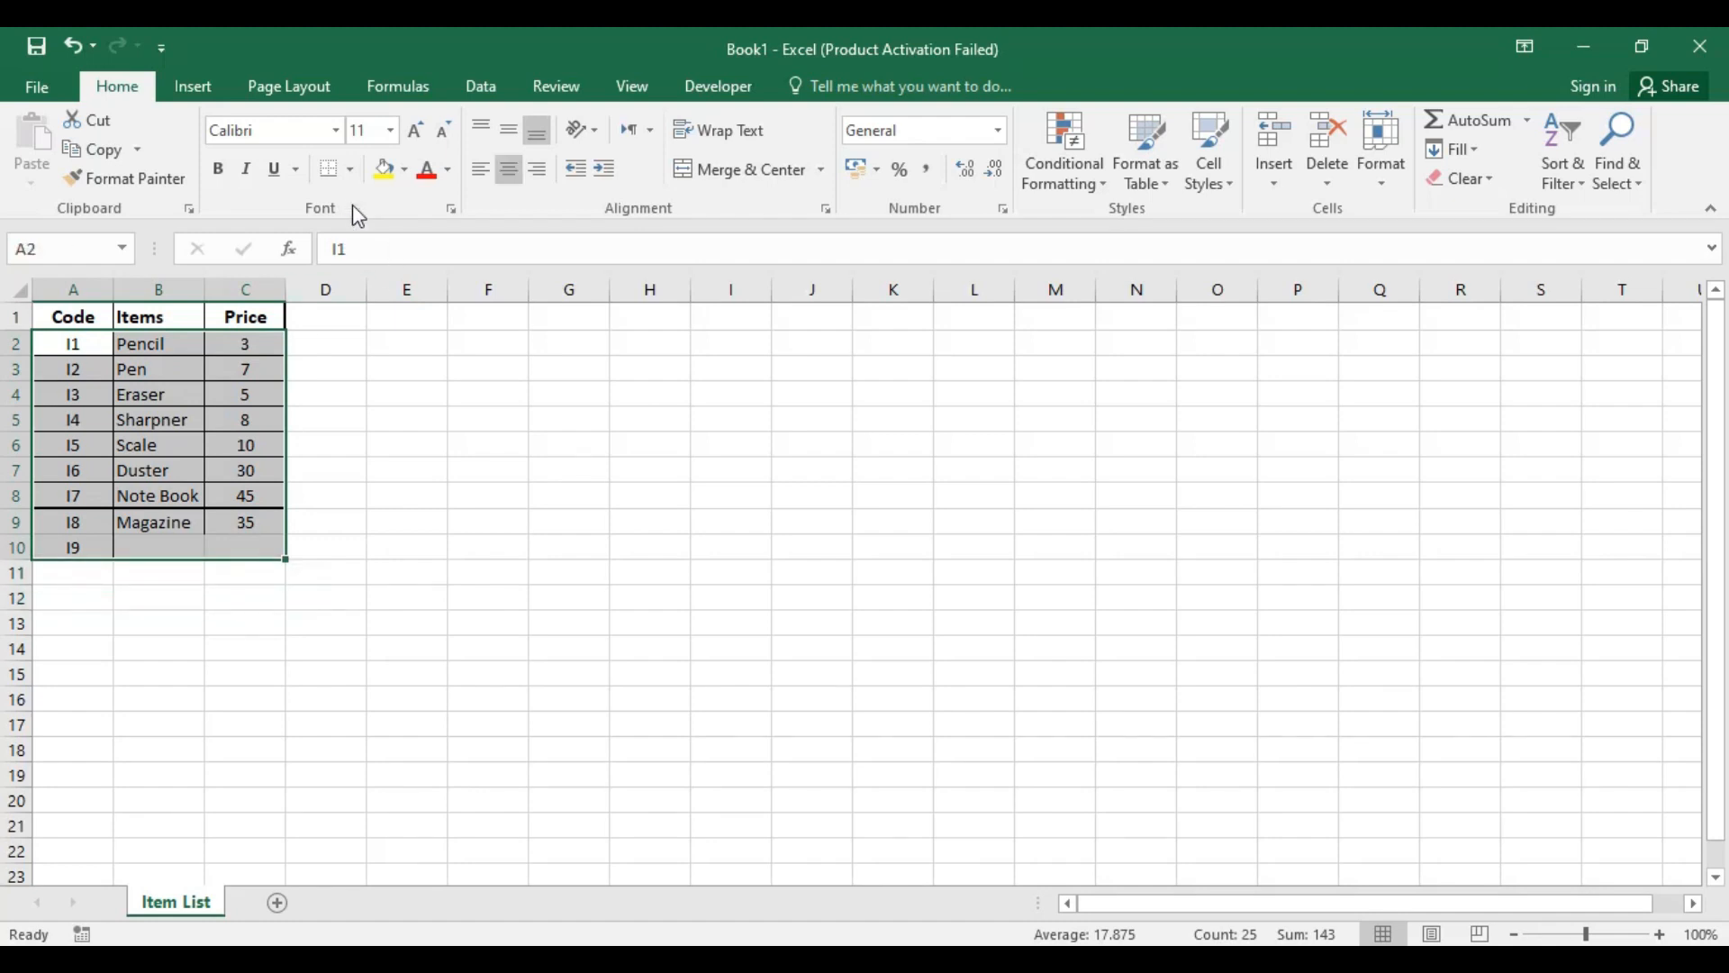
{"action": "left_click", "coordinate": [350, 170]}
{"action": "left_click", "coordinate": [378, 389]}
{"action": "left_click", "coordinate": [406, 520]}
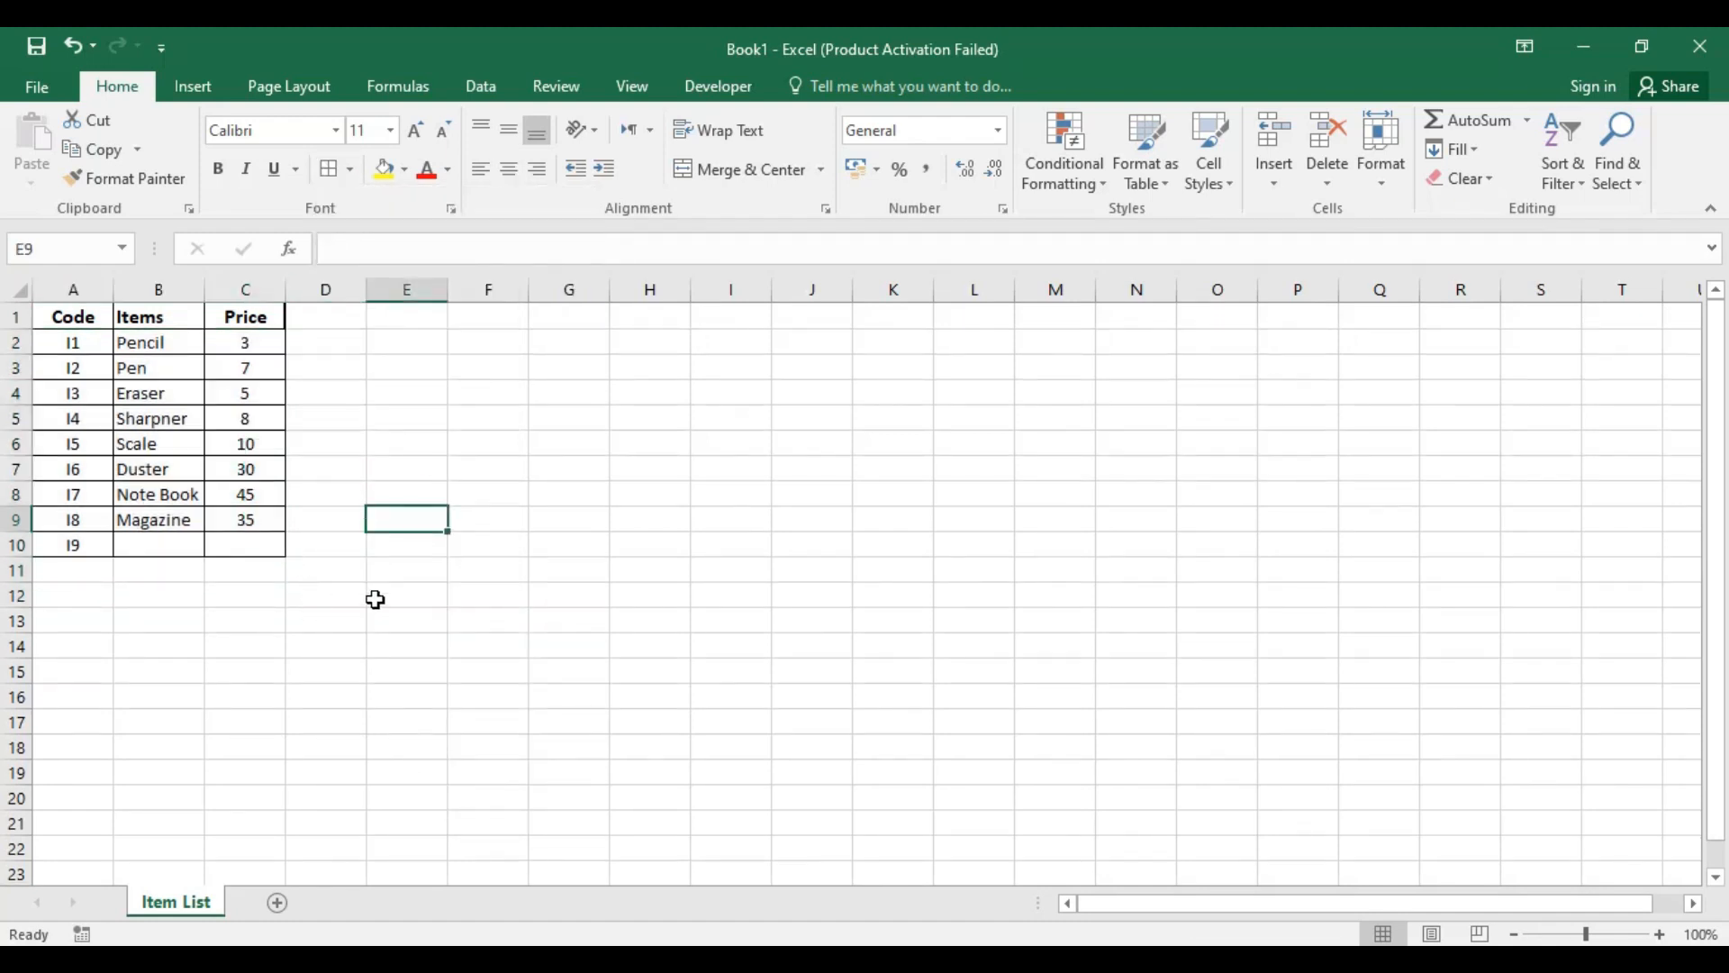
Step: Clear the contents and borders of A10:C12 below the Magazine row
{"action": "left_click_drag", "start_coordinate": [67, 548], "coordinate": [273, 594]}
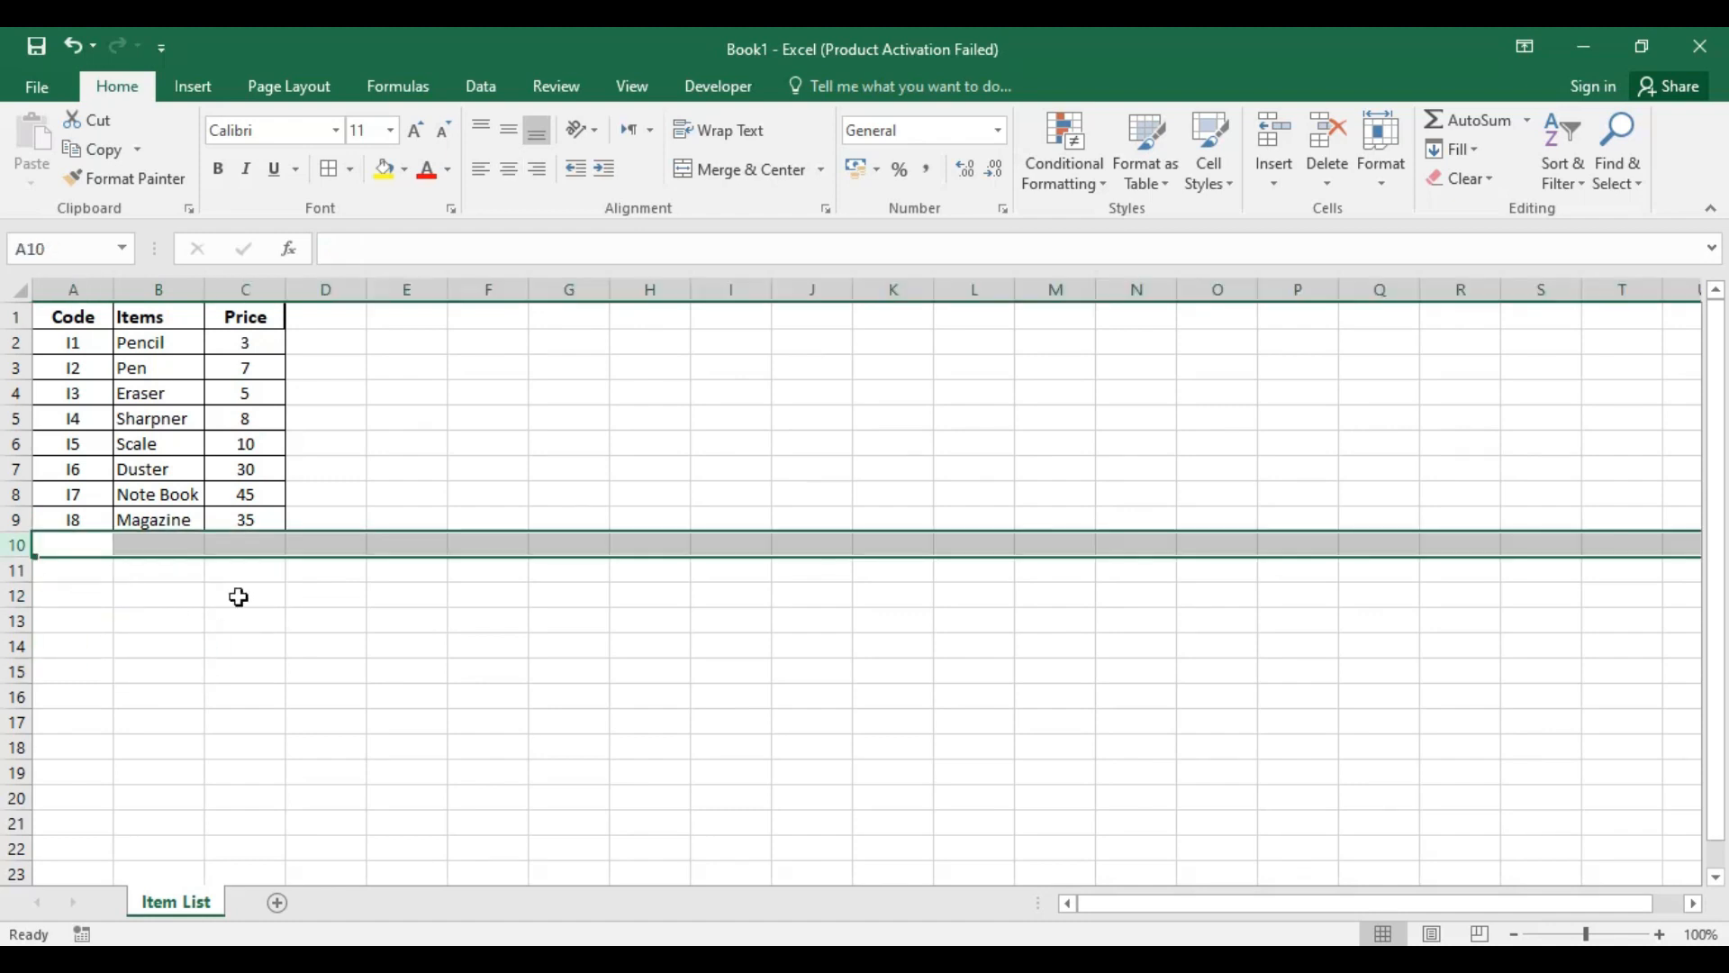
{"action": "left_click", "coordinate": [363, 596]}
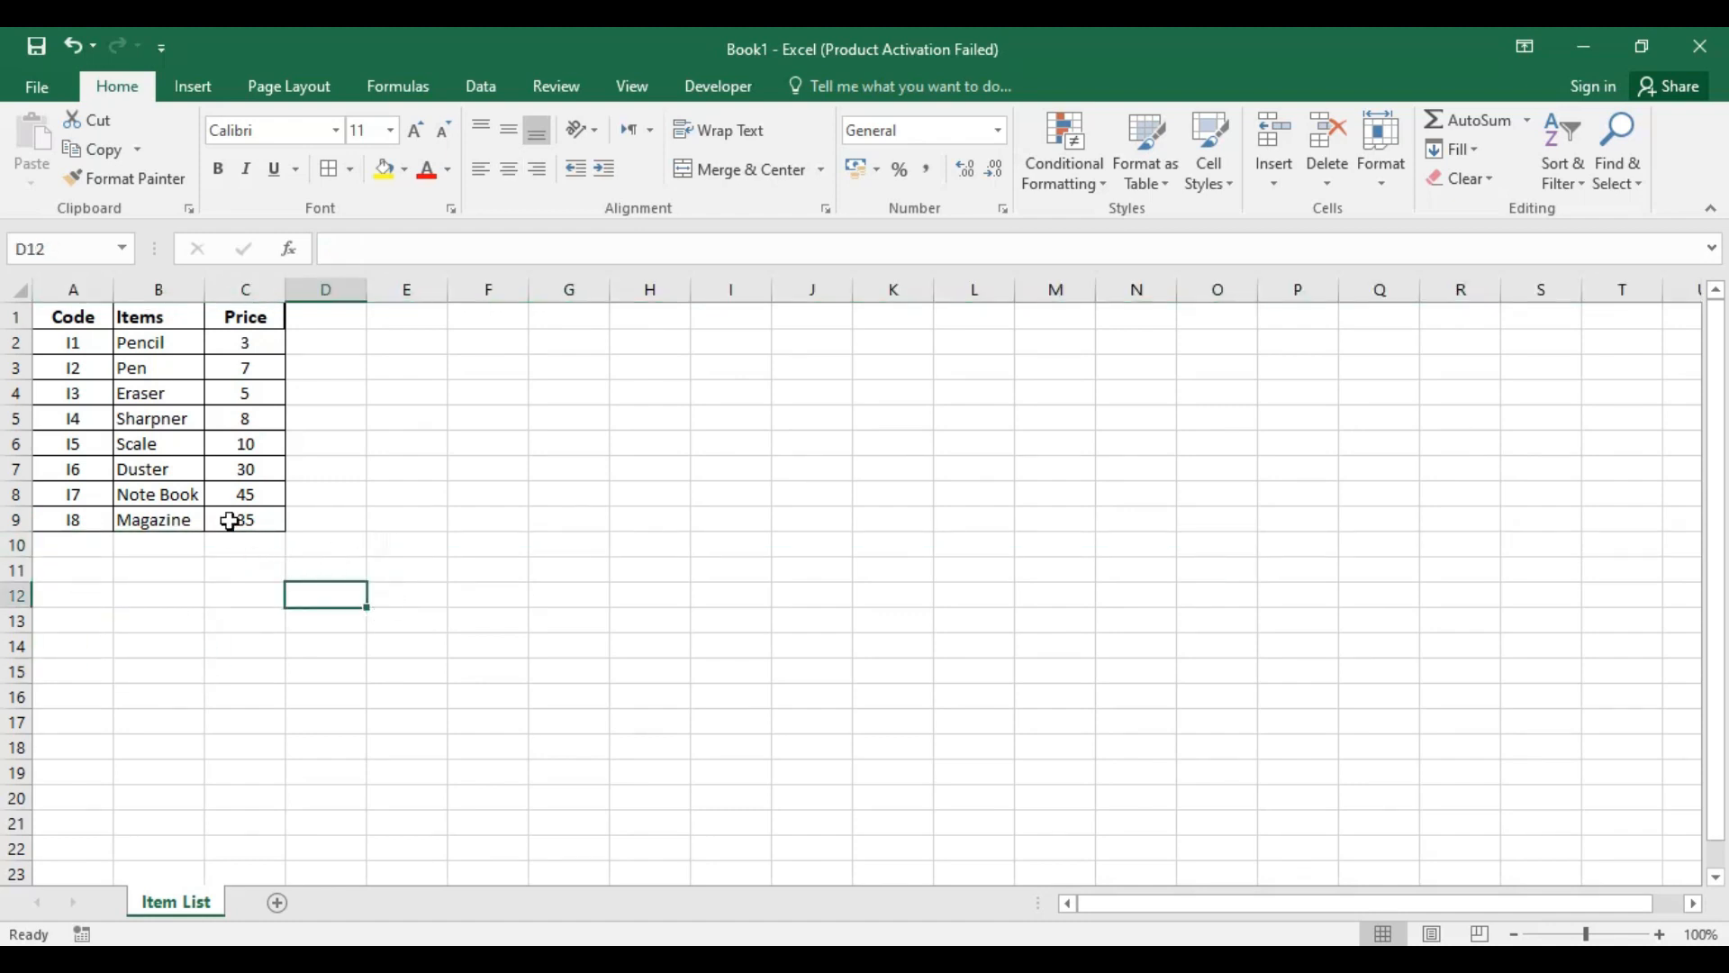
Step: Review the item rows A2:C9 of the Item List from Pencil to Magazine
{"action": "left_click_drag", "start_coordinate": [90, 350], "coordinate": [246, 526]}
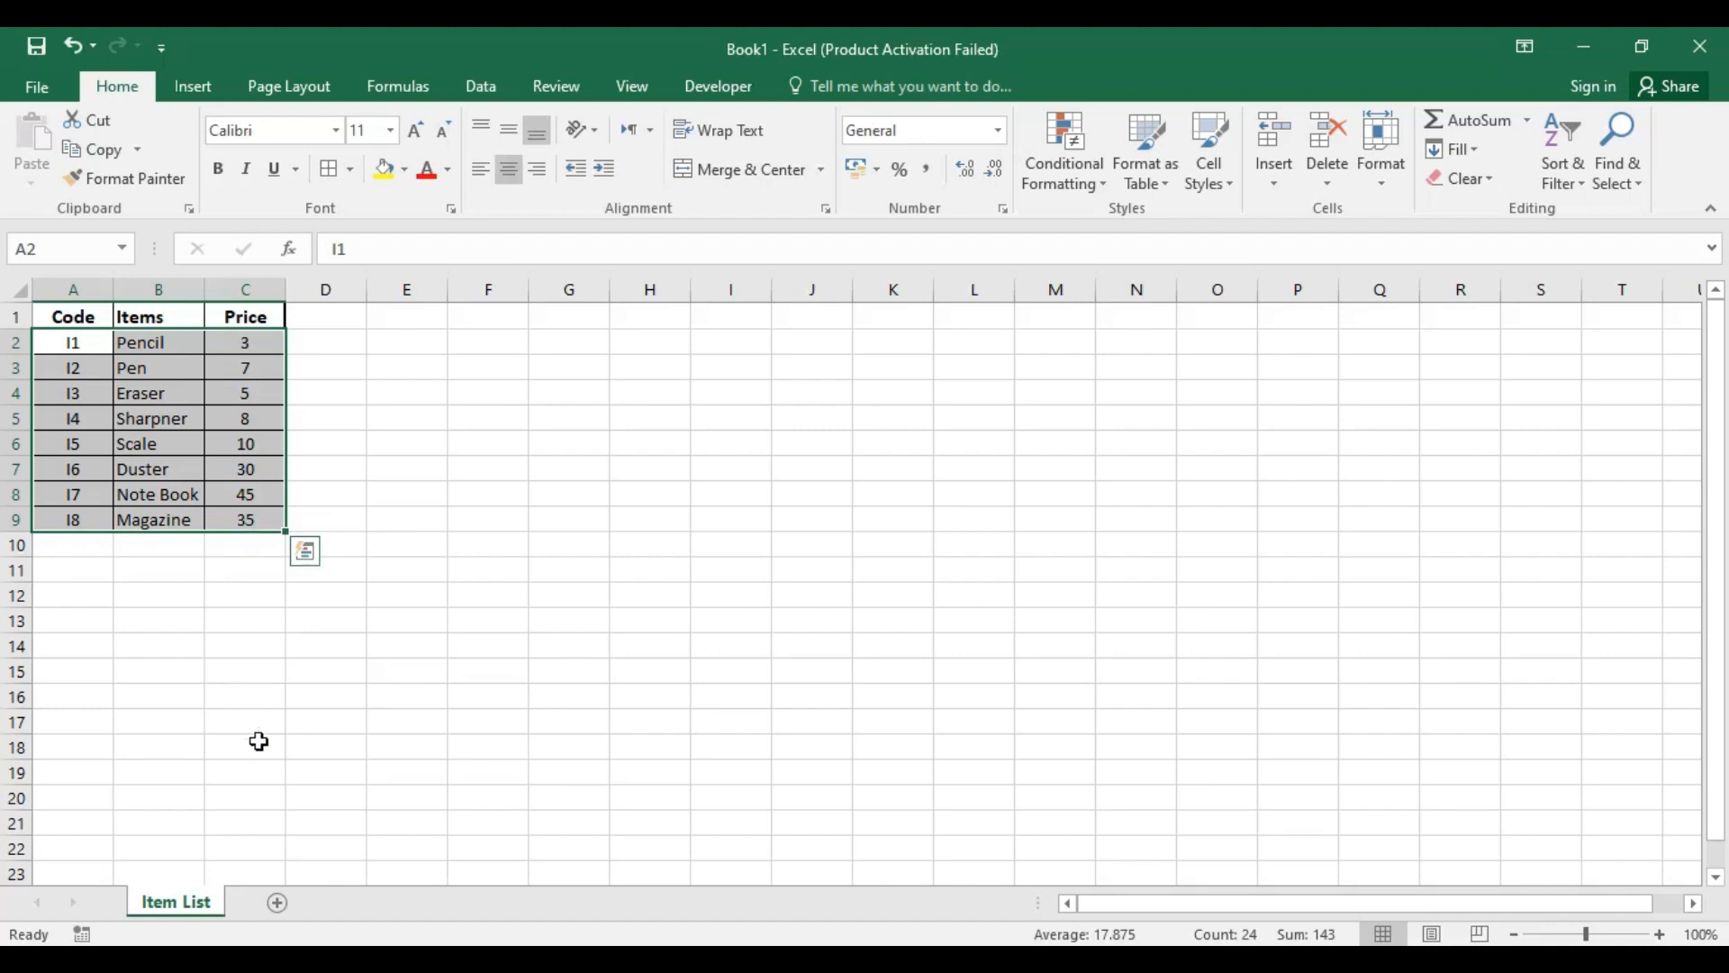
{"action": "left_click", "coordinate": [390, 501]}
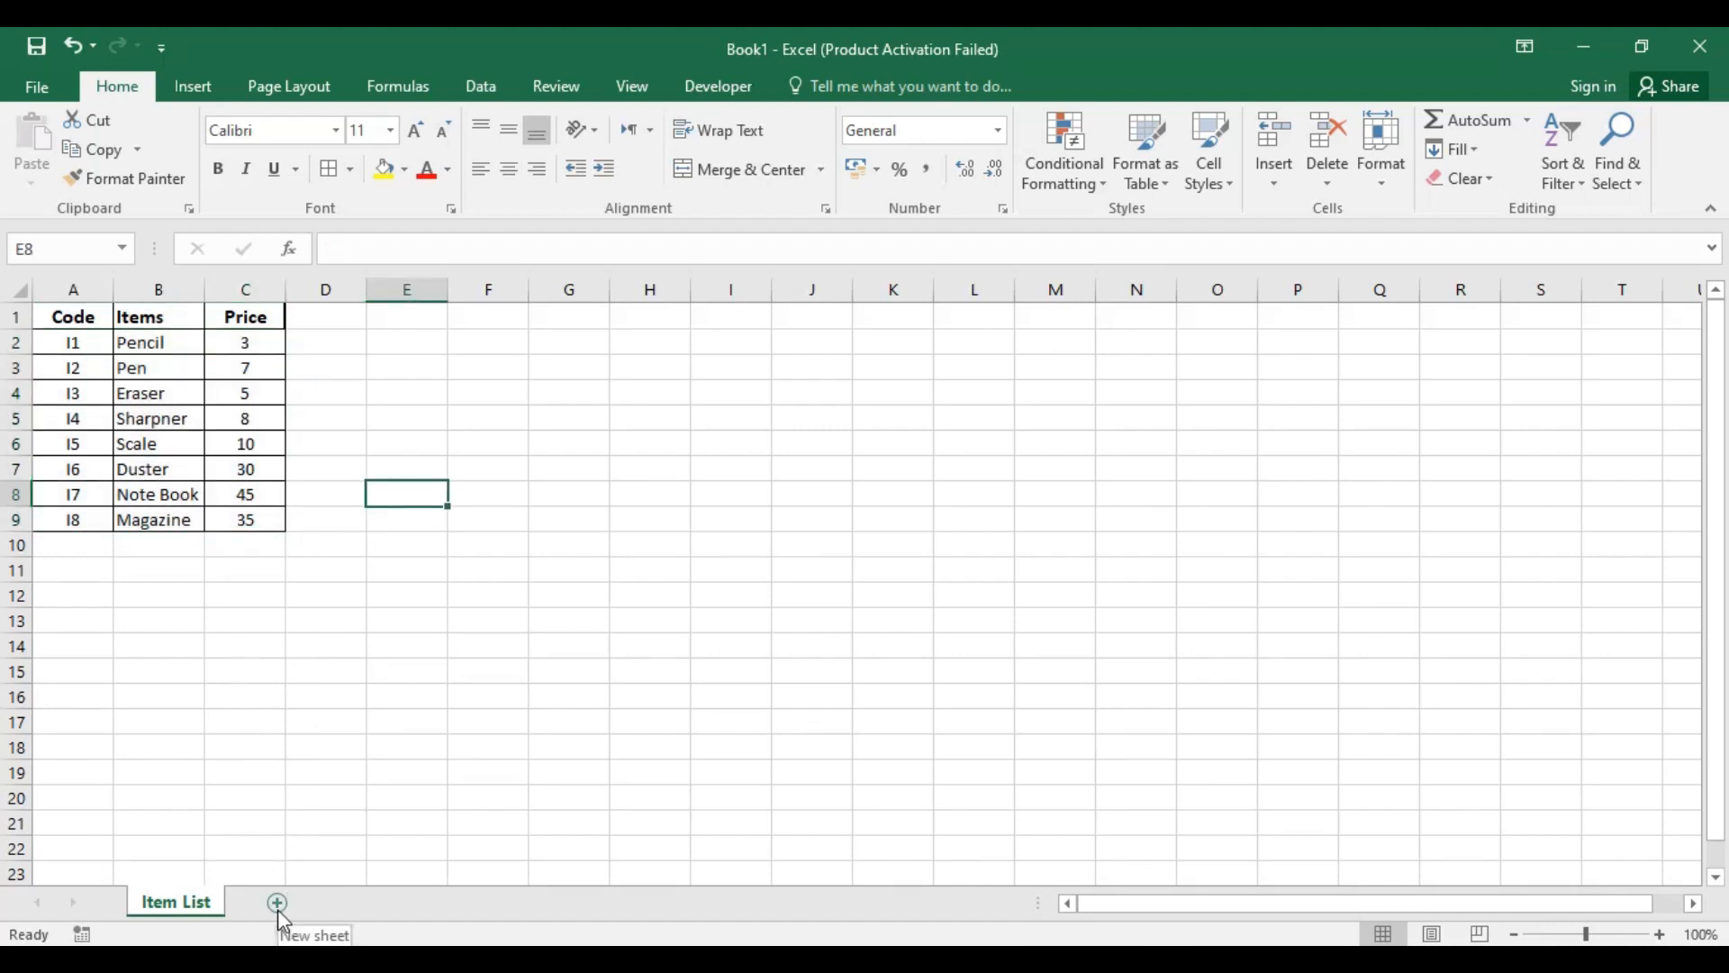
{"action": "left_click_drag", "start_coordinate": [76, 347], "coordinate": [244, 510]}
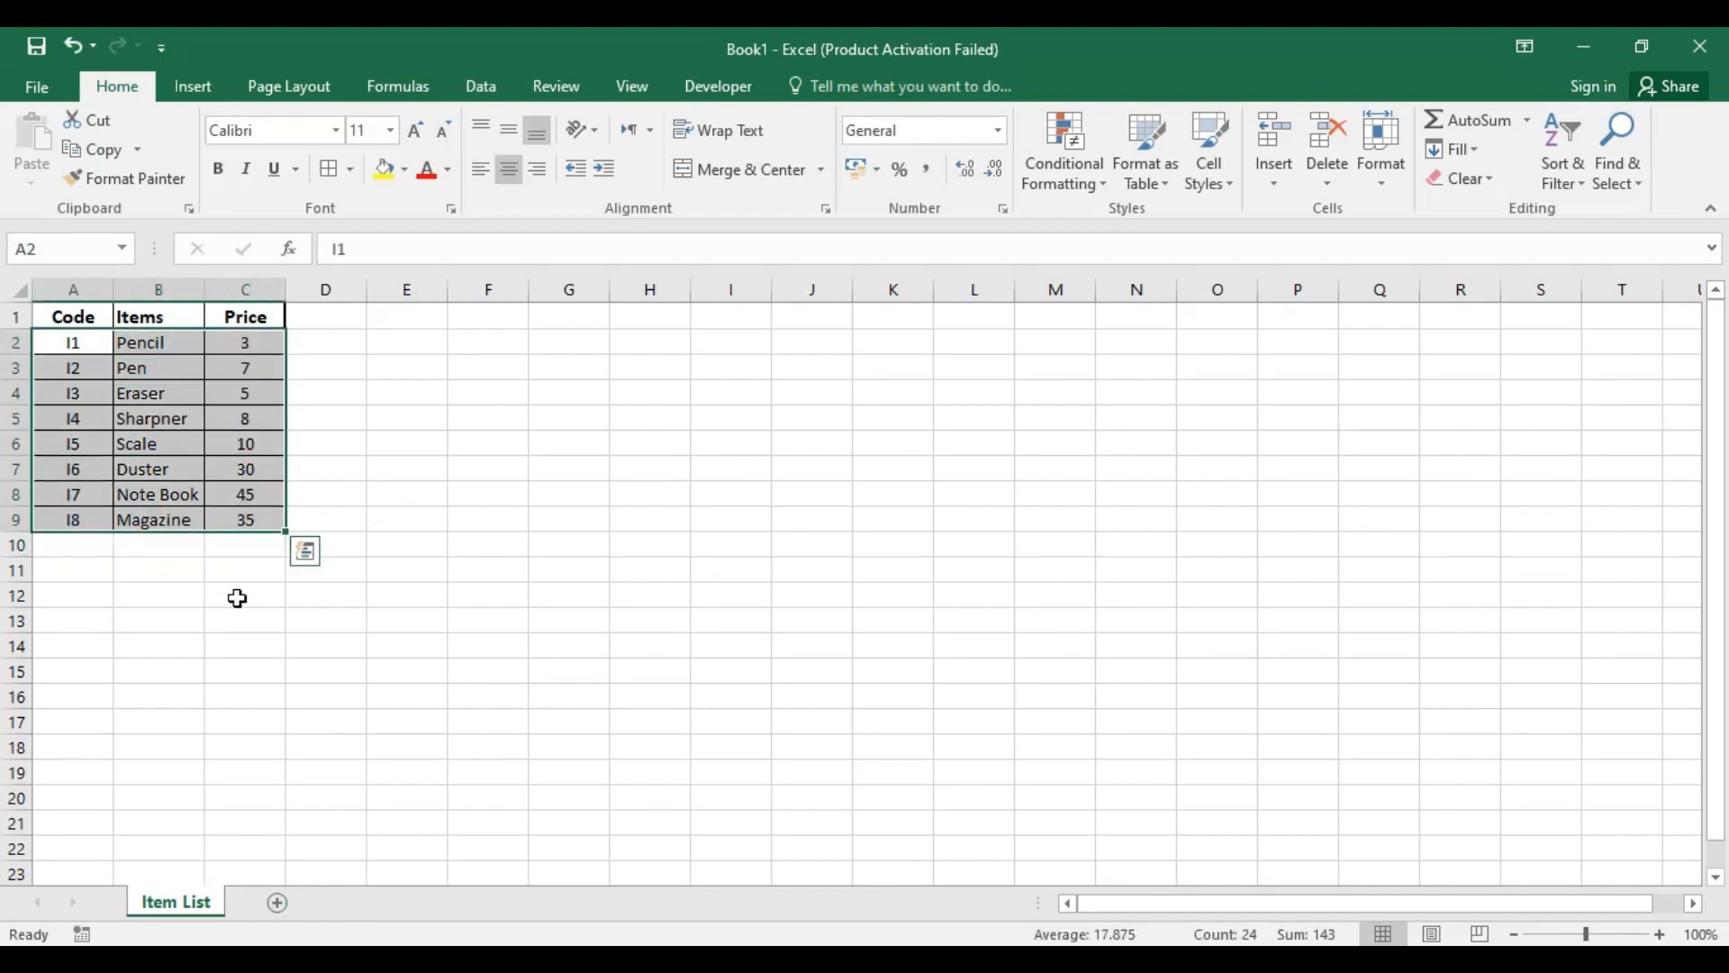
{"action": "left_click", "coordinate": [440, 448]}
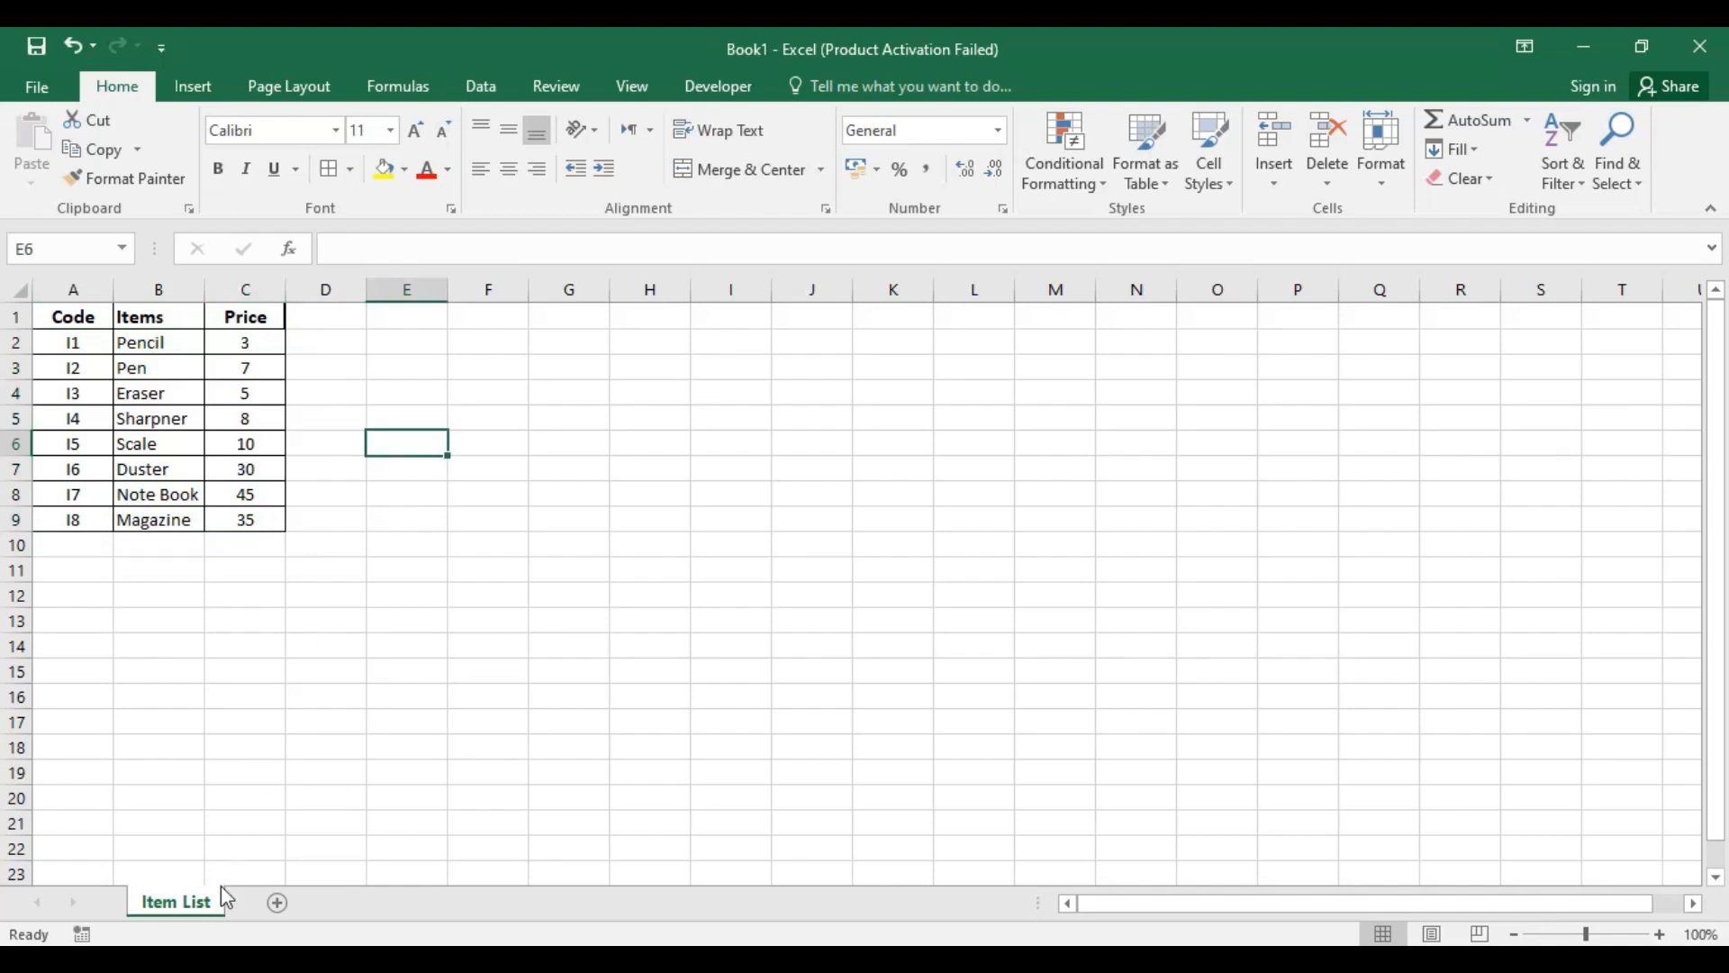
Step: Add a new sheet after Item List and rename it 01-06
{"action": "left_click", "coordinate": [278, 902]}
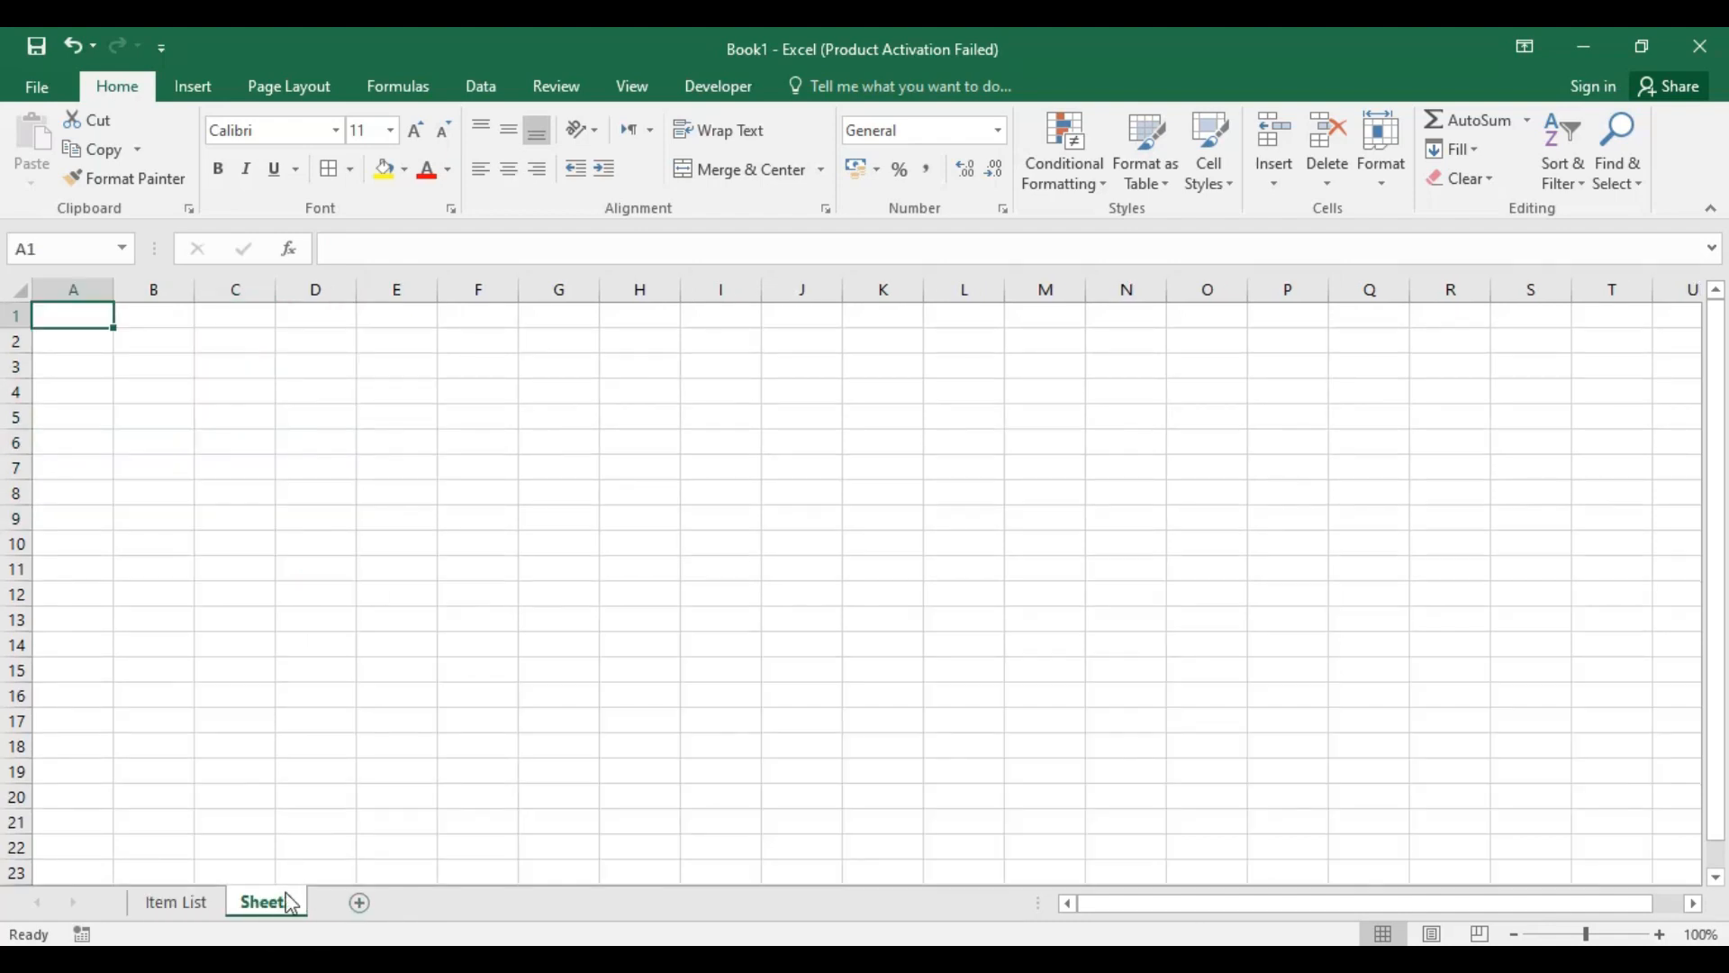
{"action": "right_click", "coordinate": [275, 914]}
{"action": "left_click", "coordinate": [344, 668]}
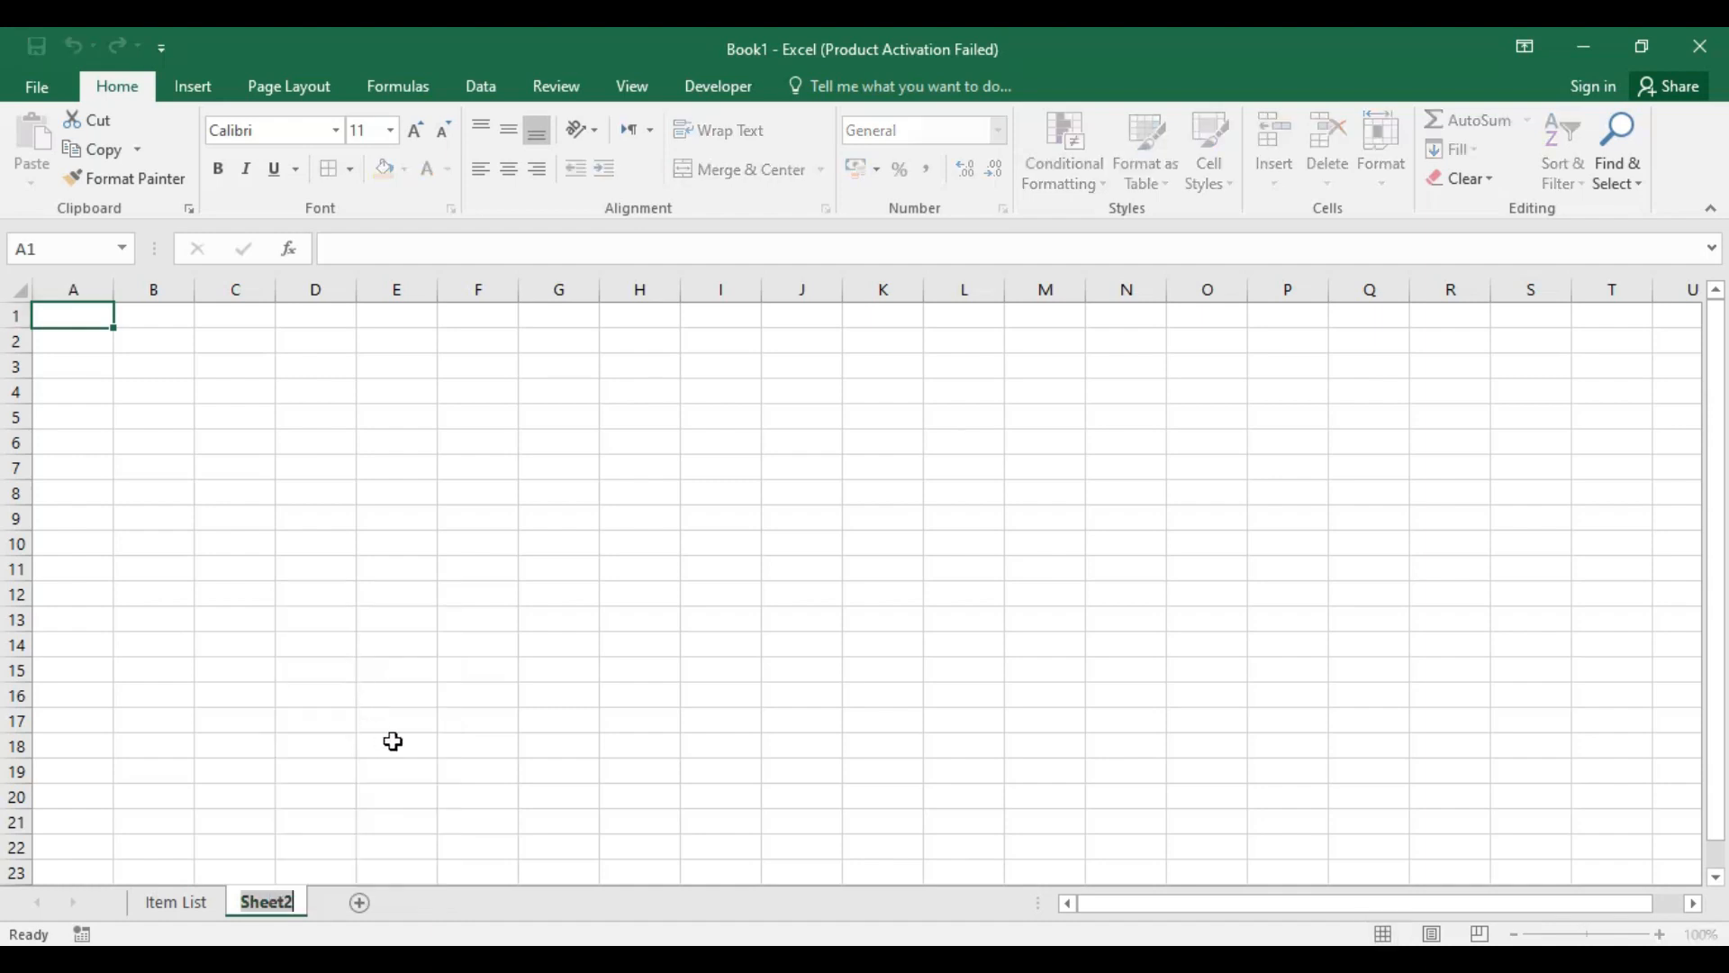
{"action": "type", "text": "01-"}
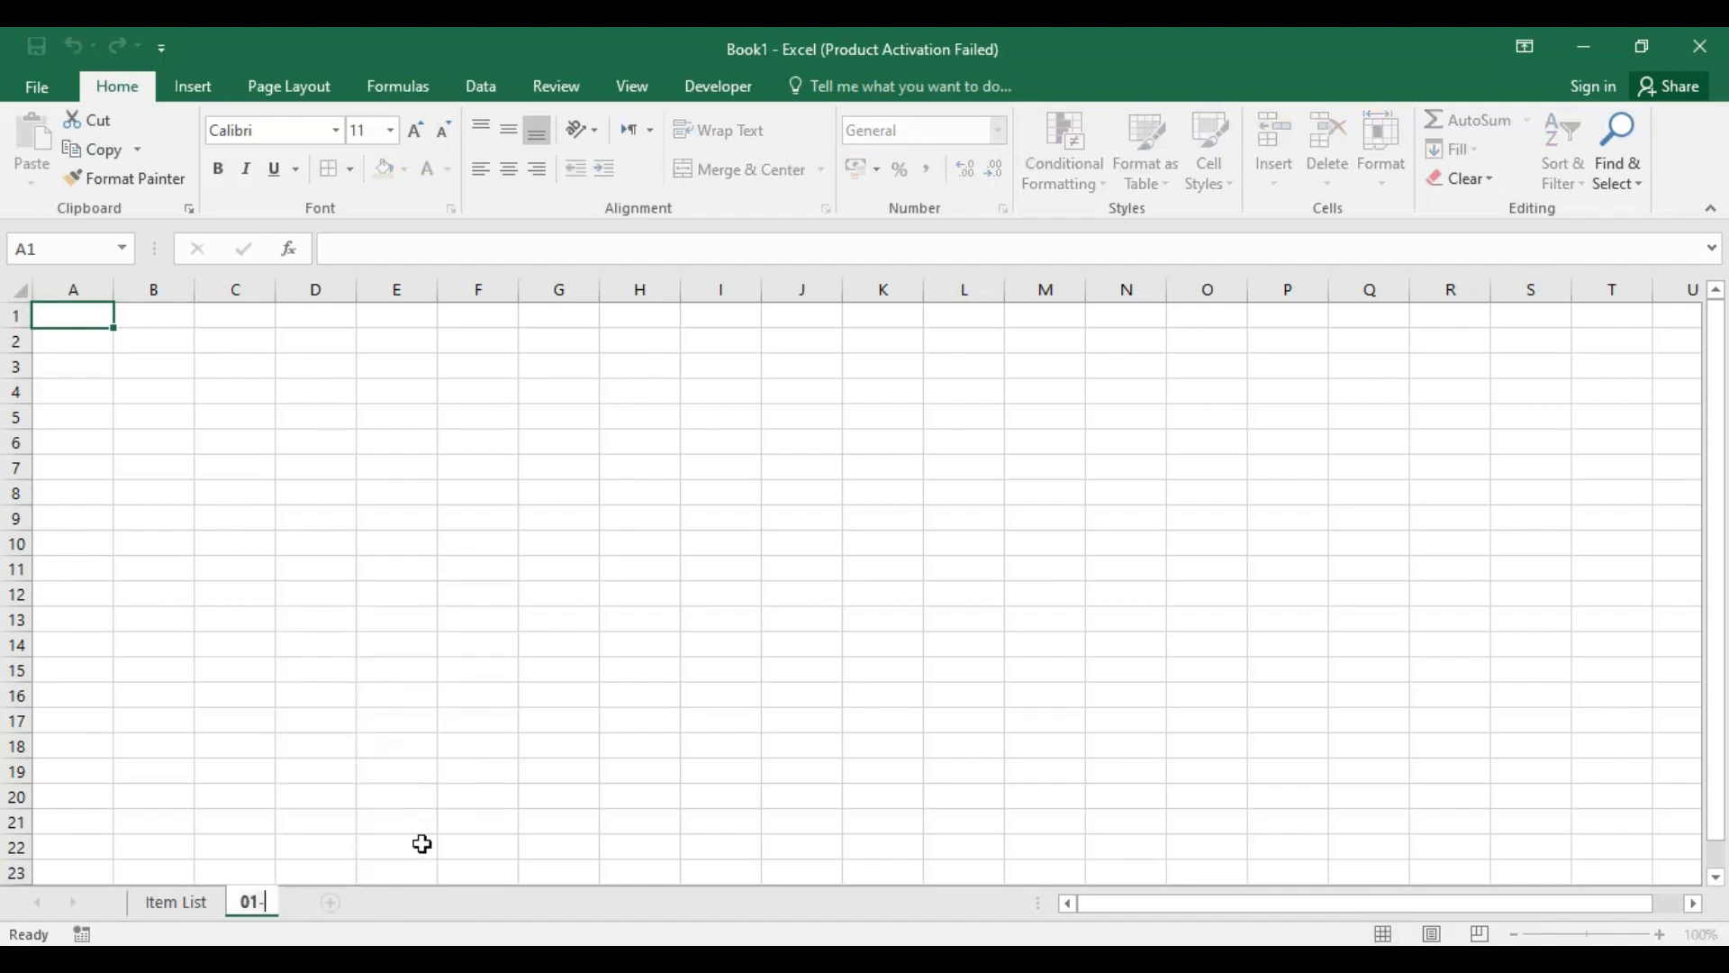
{"action": "type", "text": "06"}
{"action": "key", "text": "Return"}
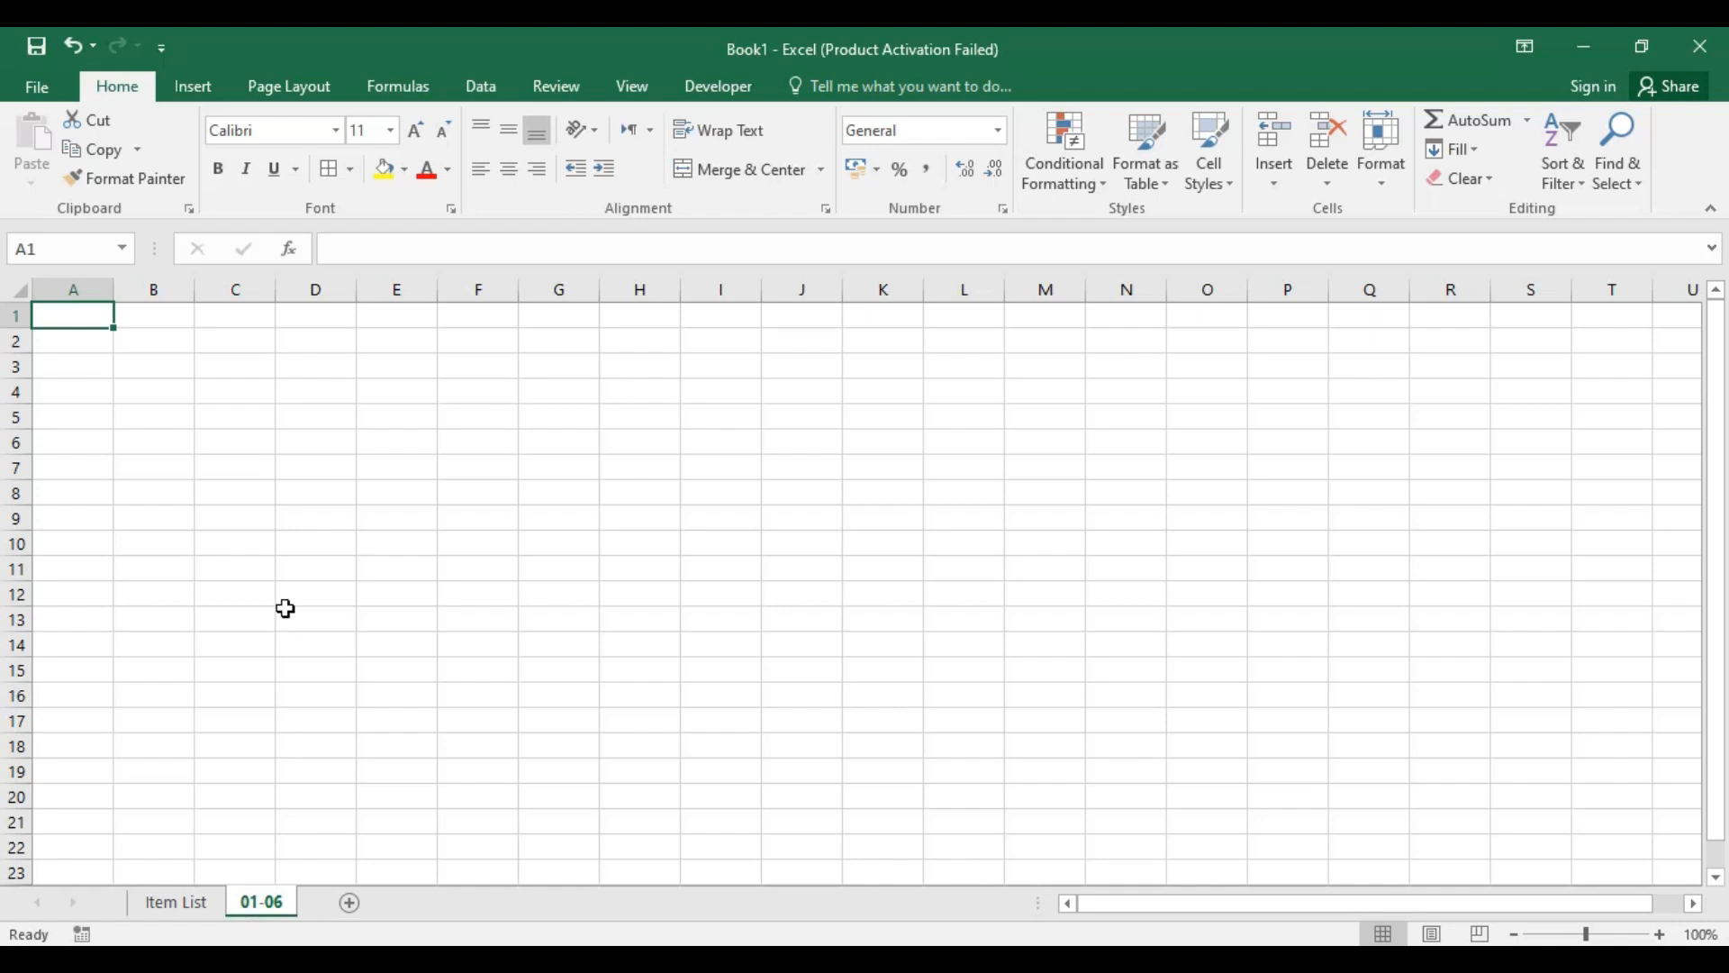
Step: Open hamaari stationary.xlsx from the Excel Course folder and examine the title and column headings of its 01-06 sheet
{"action": "left_click", "coordinate": [524, 417]}
{"action": "left_click", "coordinate": [78, 316]}
{"action": "left_click", "coordinate": [1585, 47]}
{"action": "left_click", "coordinate": [1724, 34]}
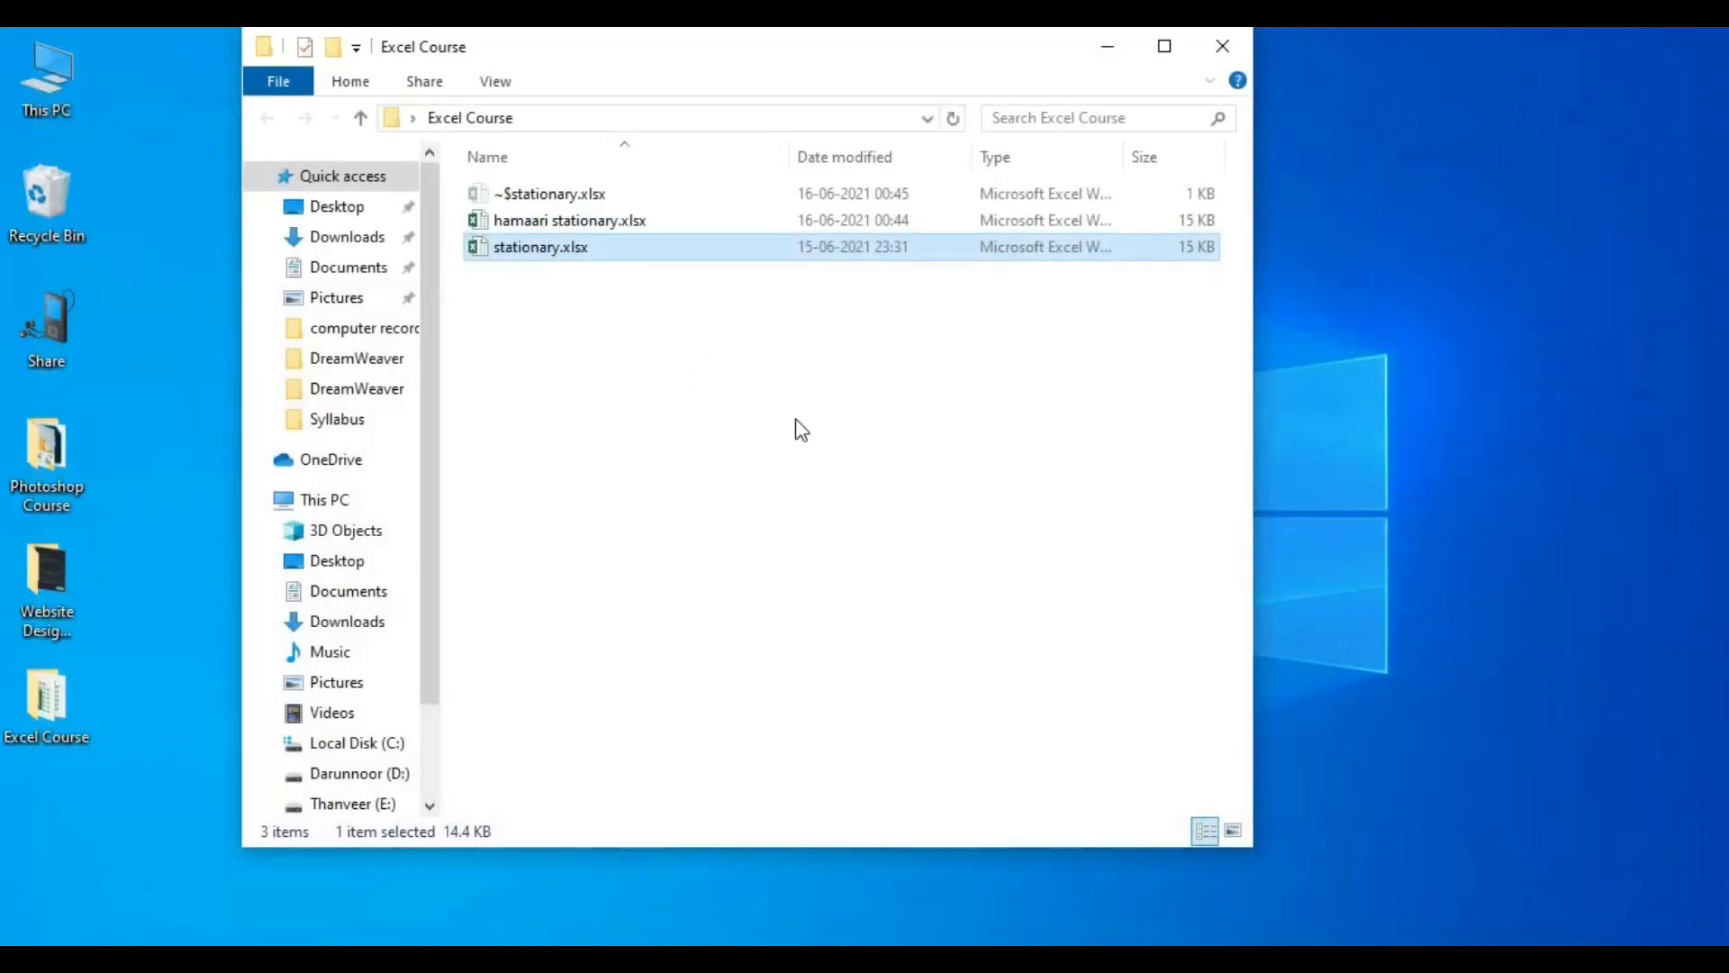
{"action": "left_click", "coordinate": [556, 458]}
{"action": "double_click", "coordinate": [670, 198]}
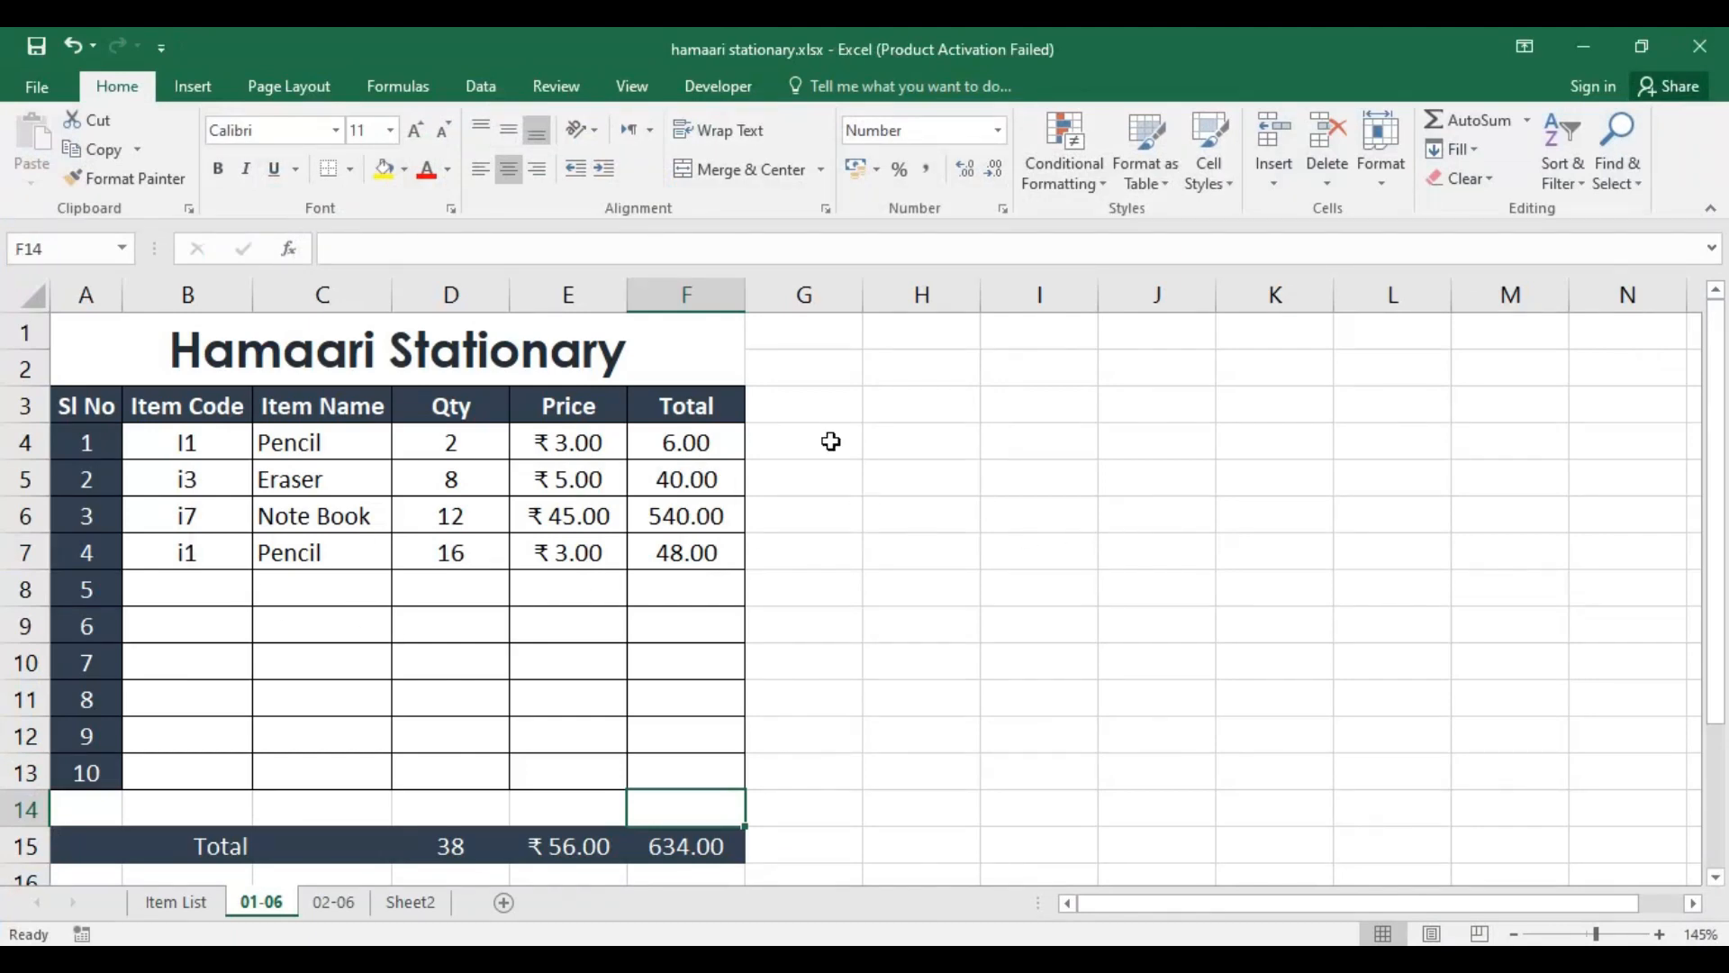
{"action": "left_click", "coordinate": [102, 339]}
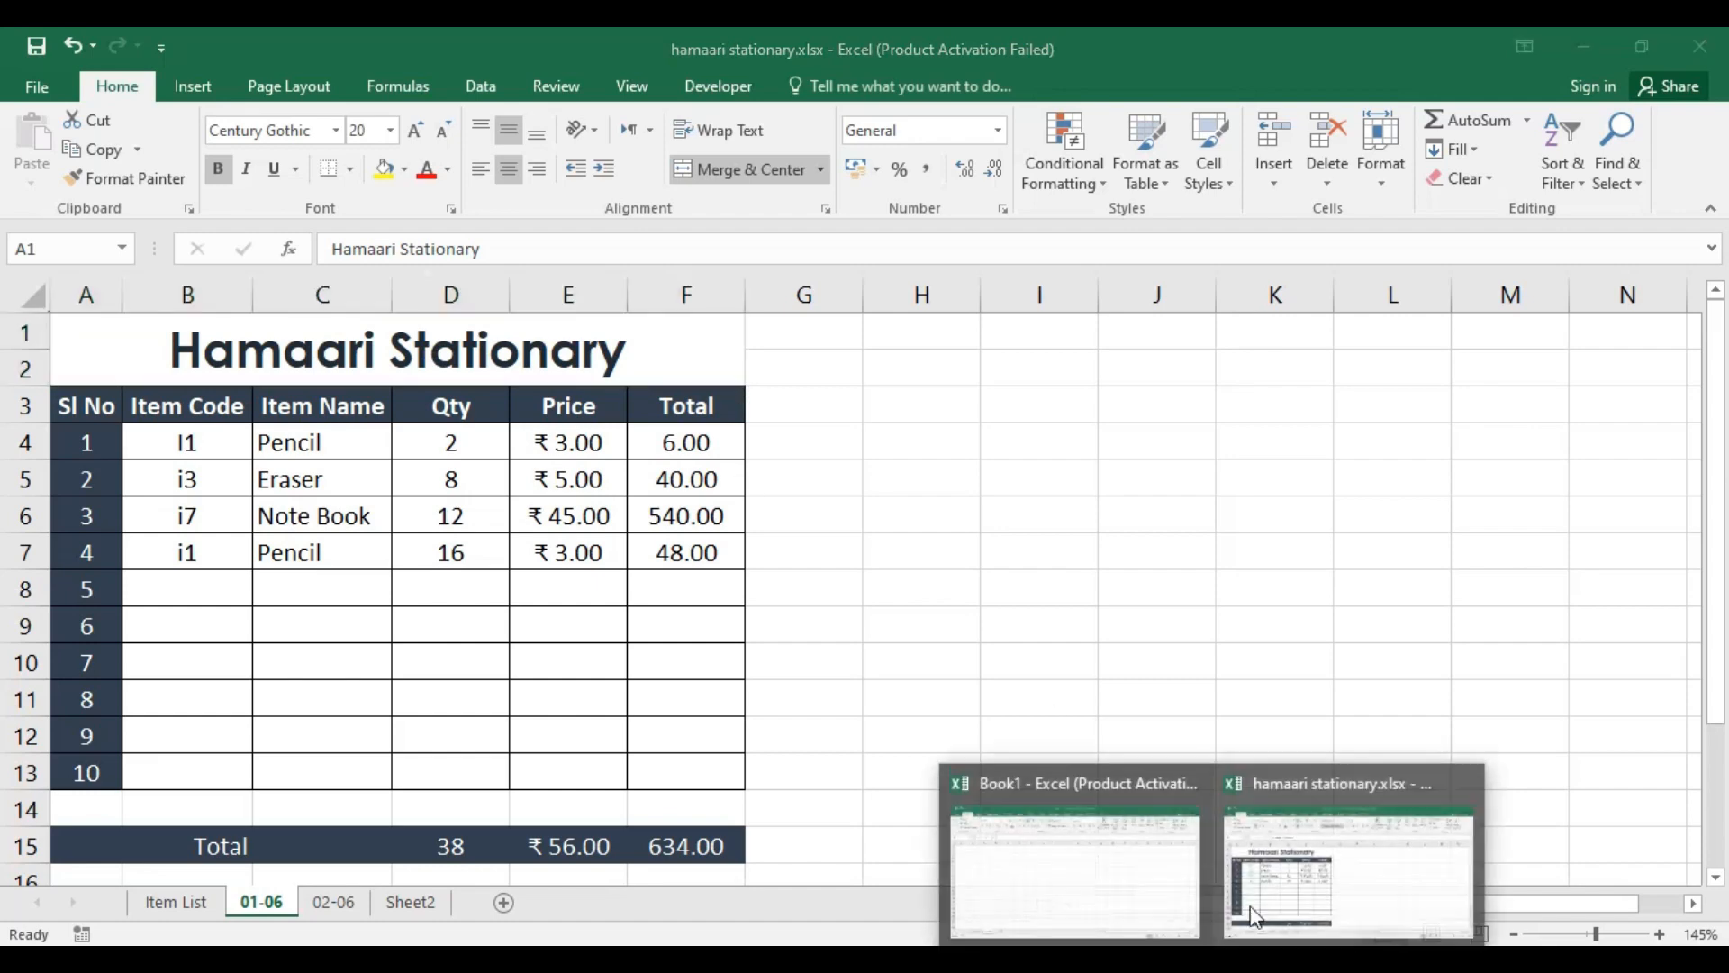
Step: Switch to Book1 and enter the headings Sl No, Item Code, Item Name, Qty, Price and Total in A3:F3 of the 01-06 sheet
{"action": "left_click", "coordinate": [1104, 878]}
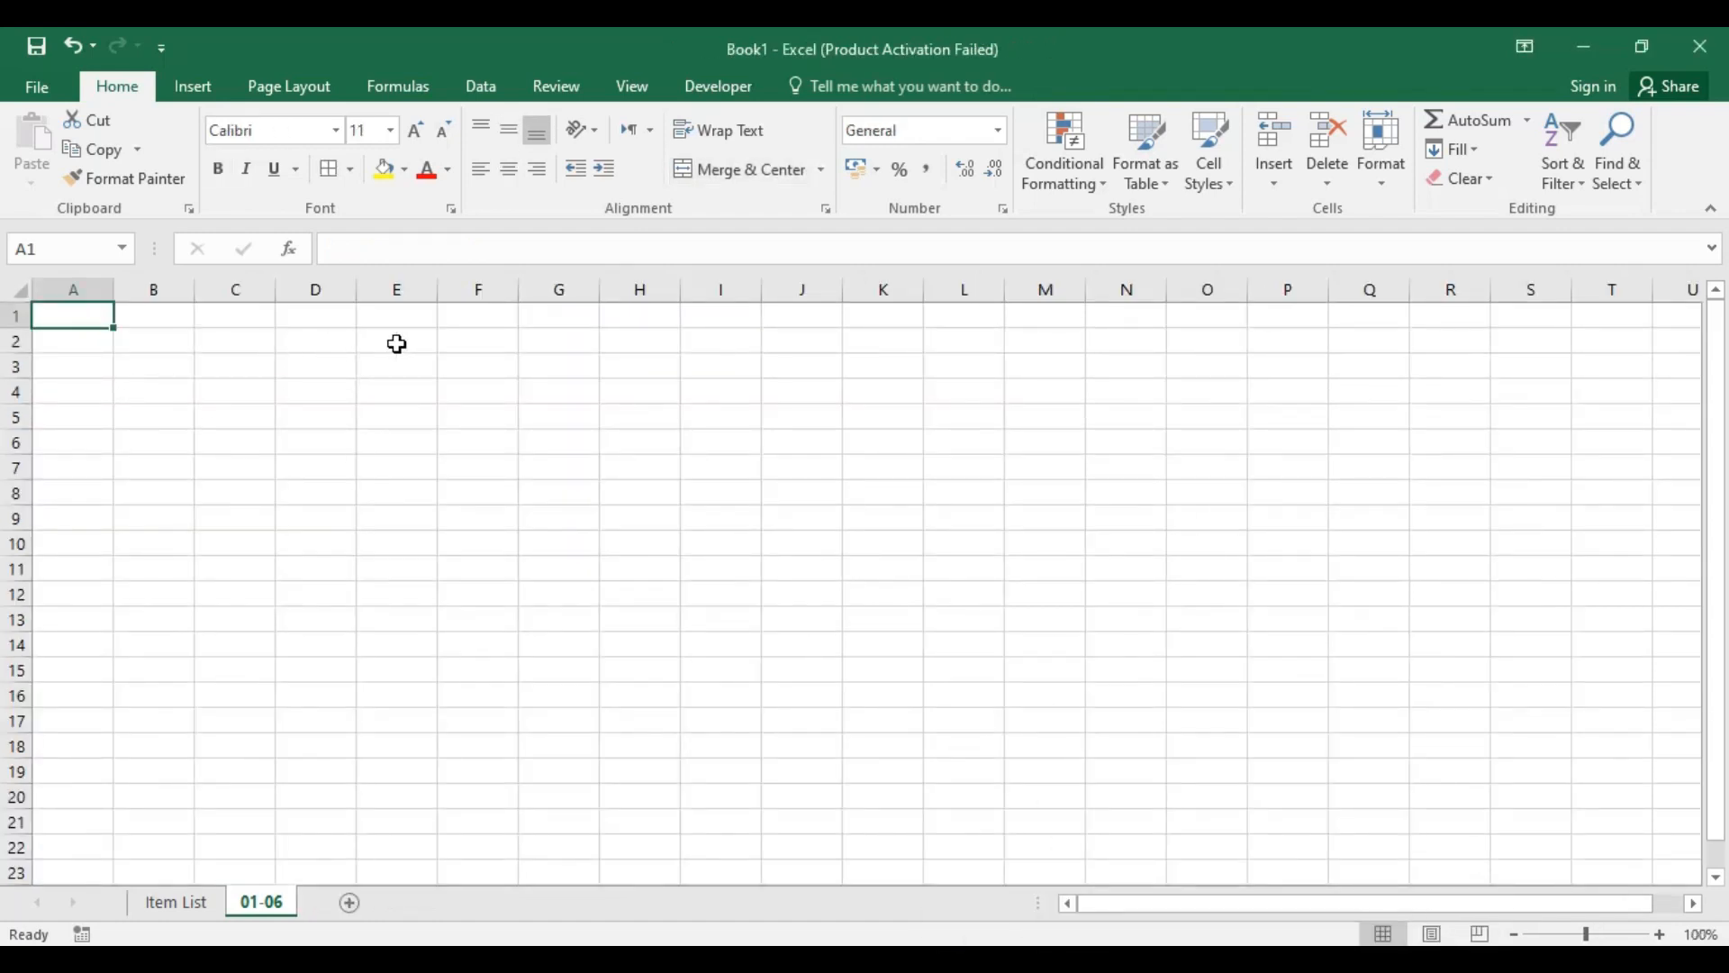
{"action": "left_click", "coordinate": [96, 369]}
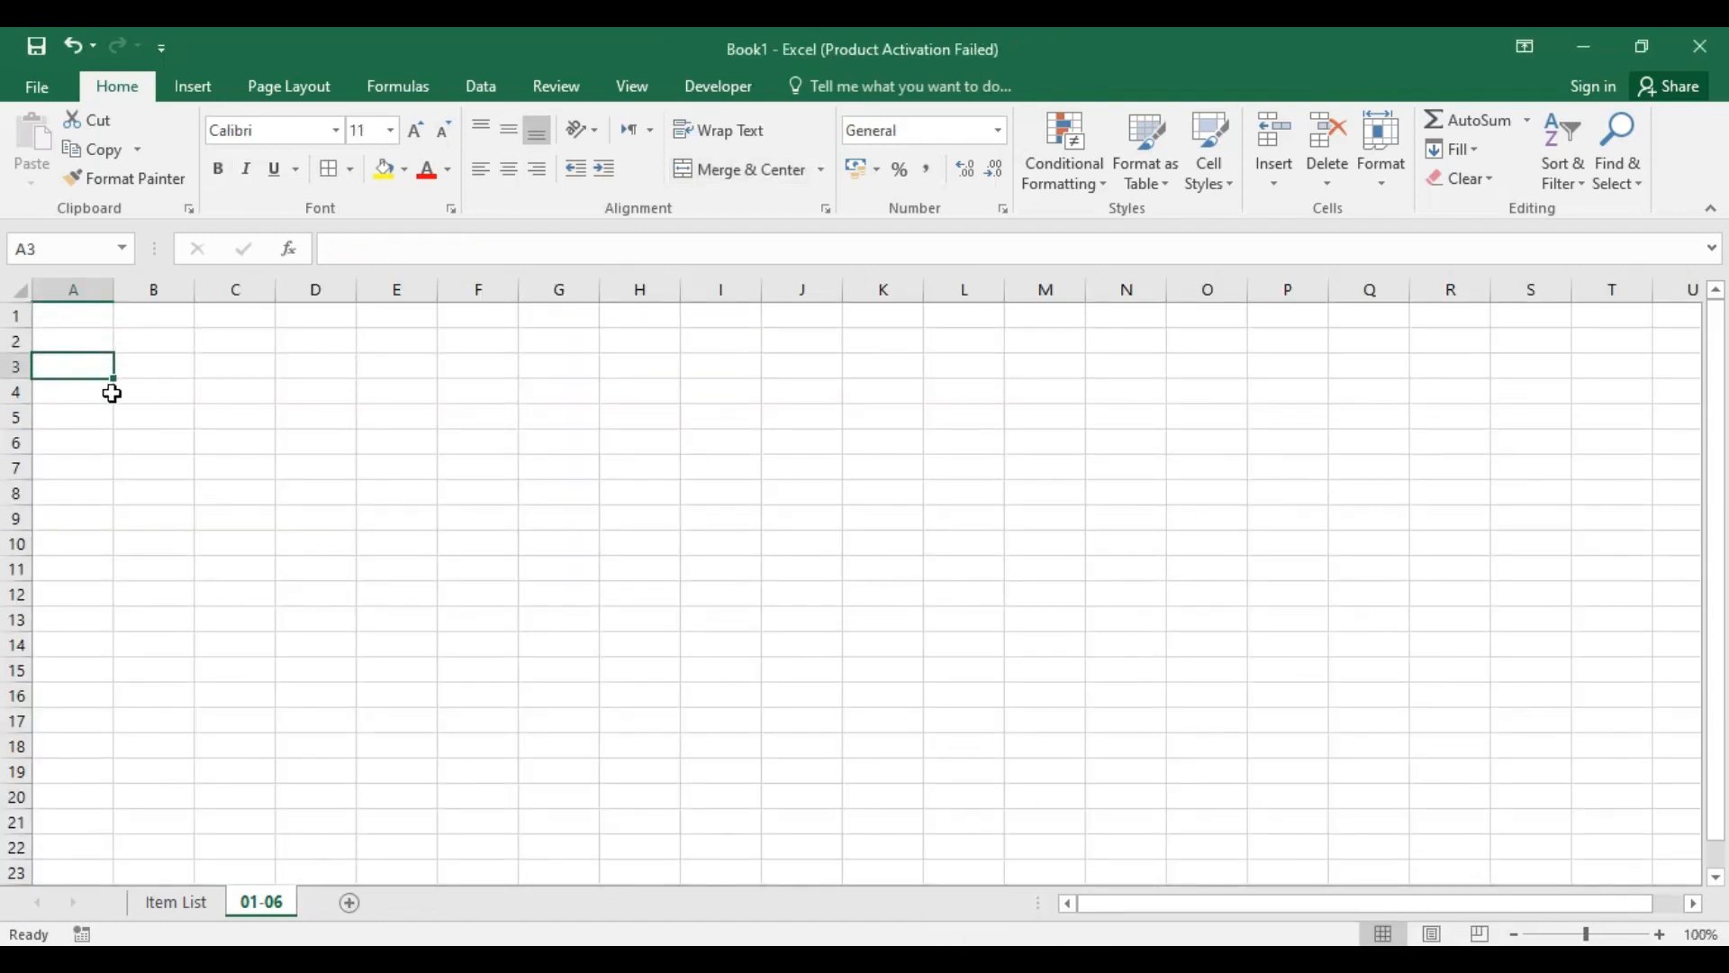
{"action": "type", "text": "s"}
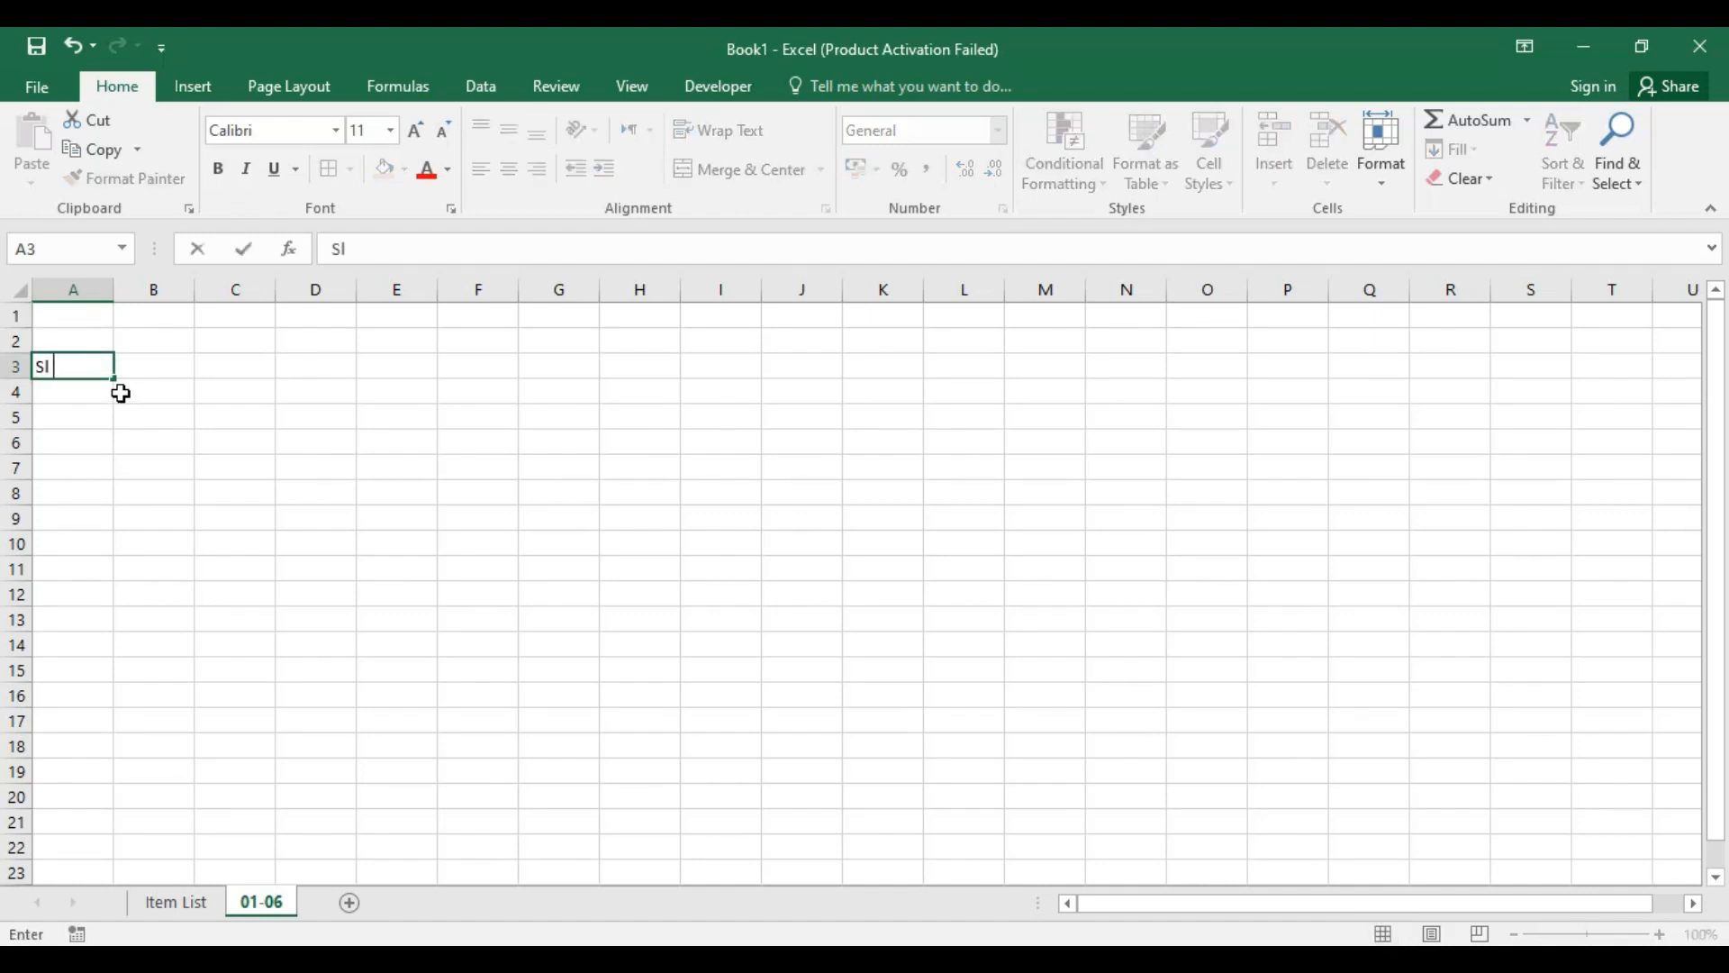
{"action": "type", "text": "l No"}
{"action": "key", "text": "Tab"}
{"action": "type", "text": "Item Co"}
{"action": "key", "text": "Tab"}
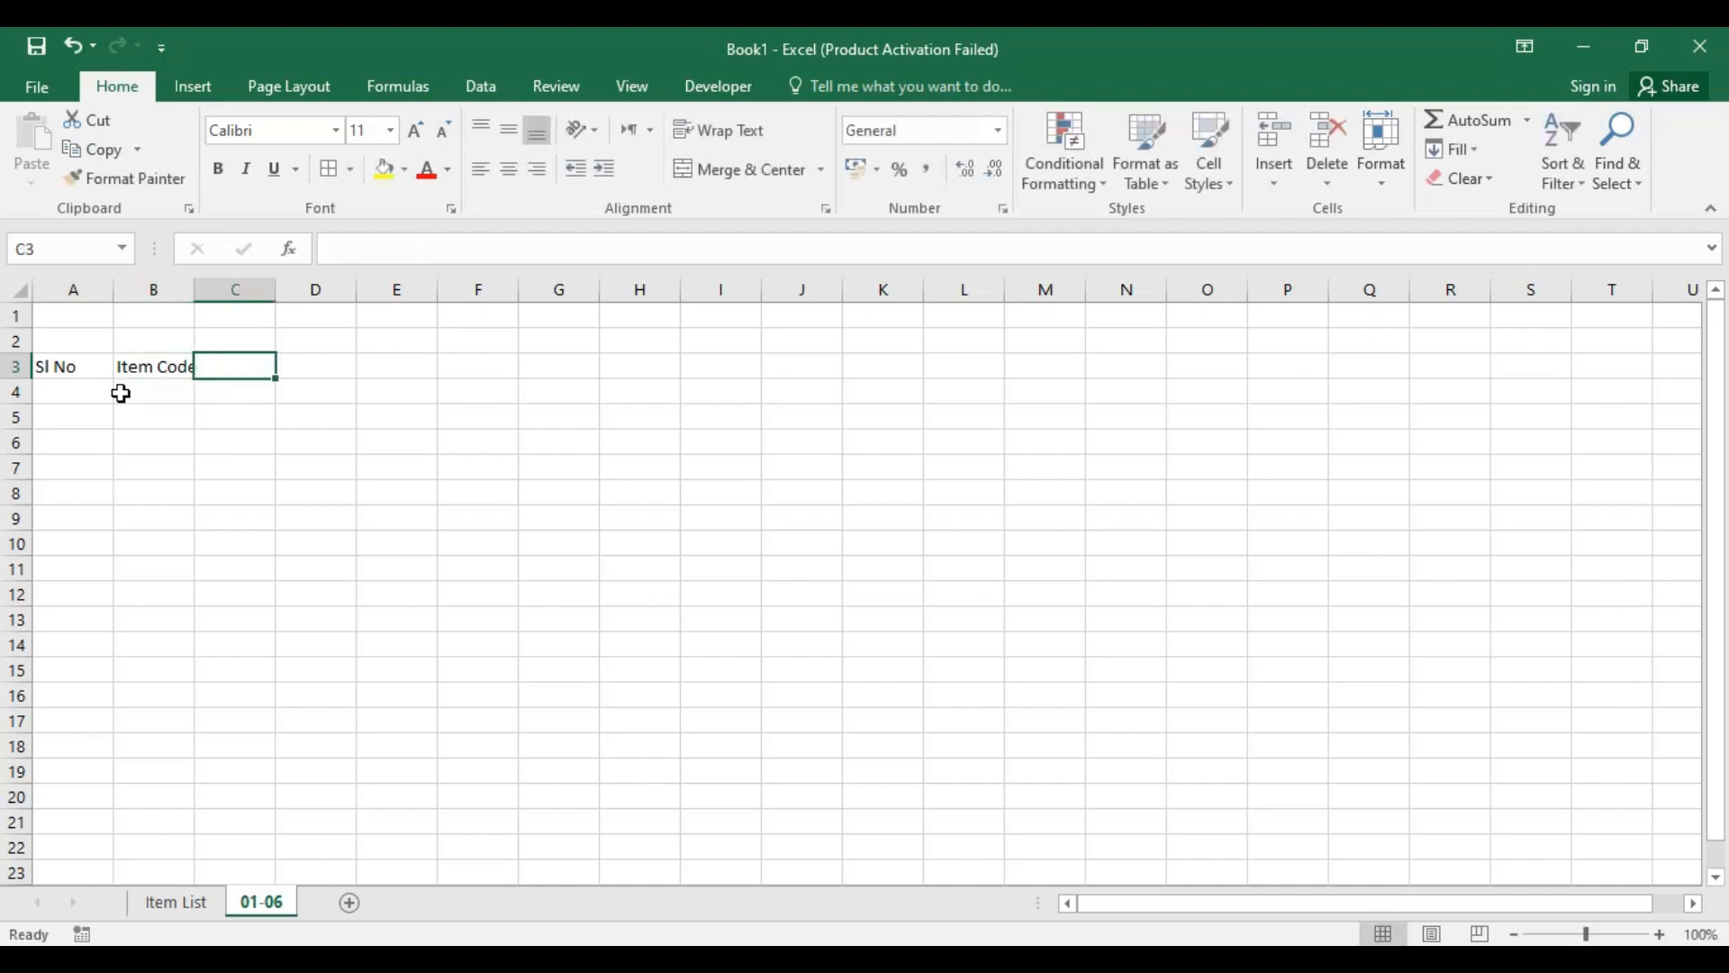
{"action": "type", "text": "Item Name"}
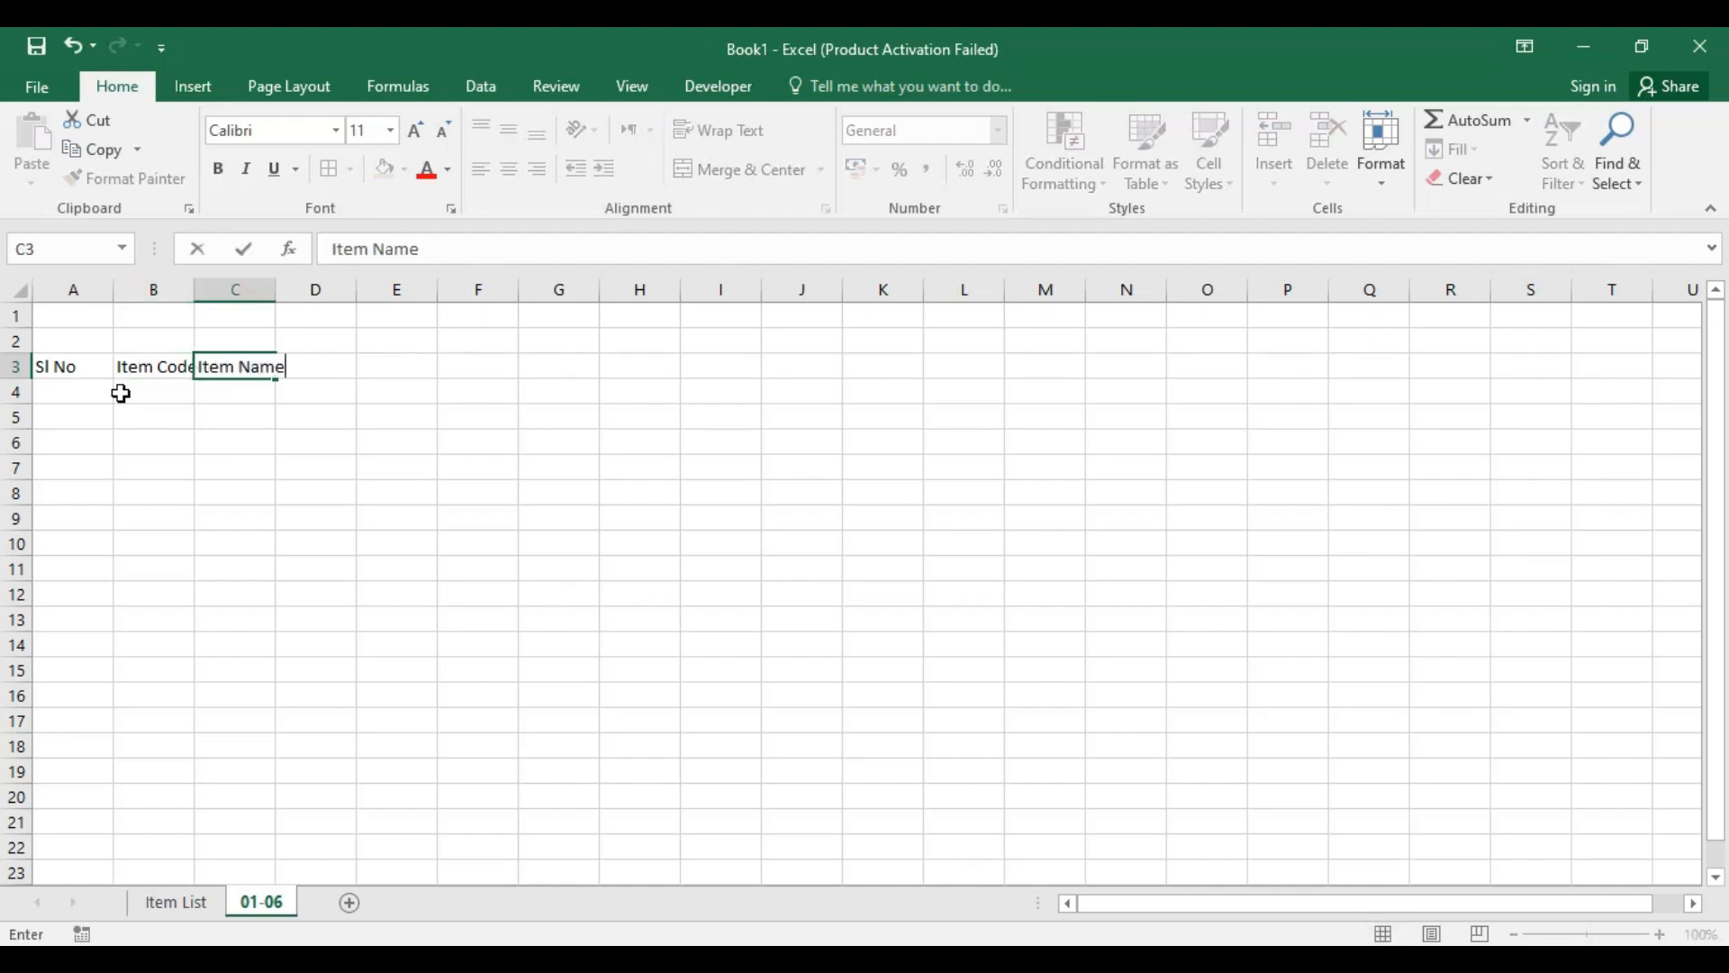
{"action": "key", "text": "Tab"}
{"action": "type", "text": "Q"}
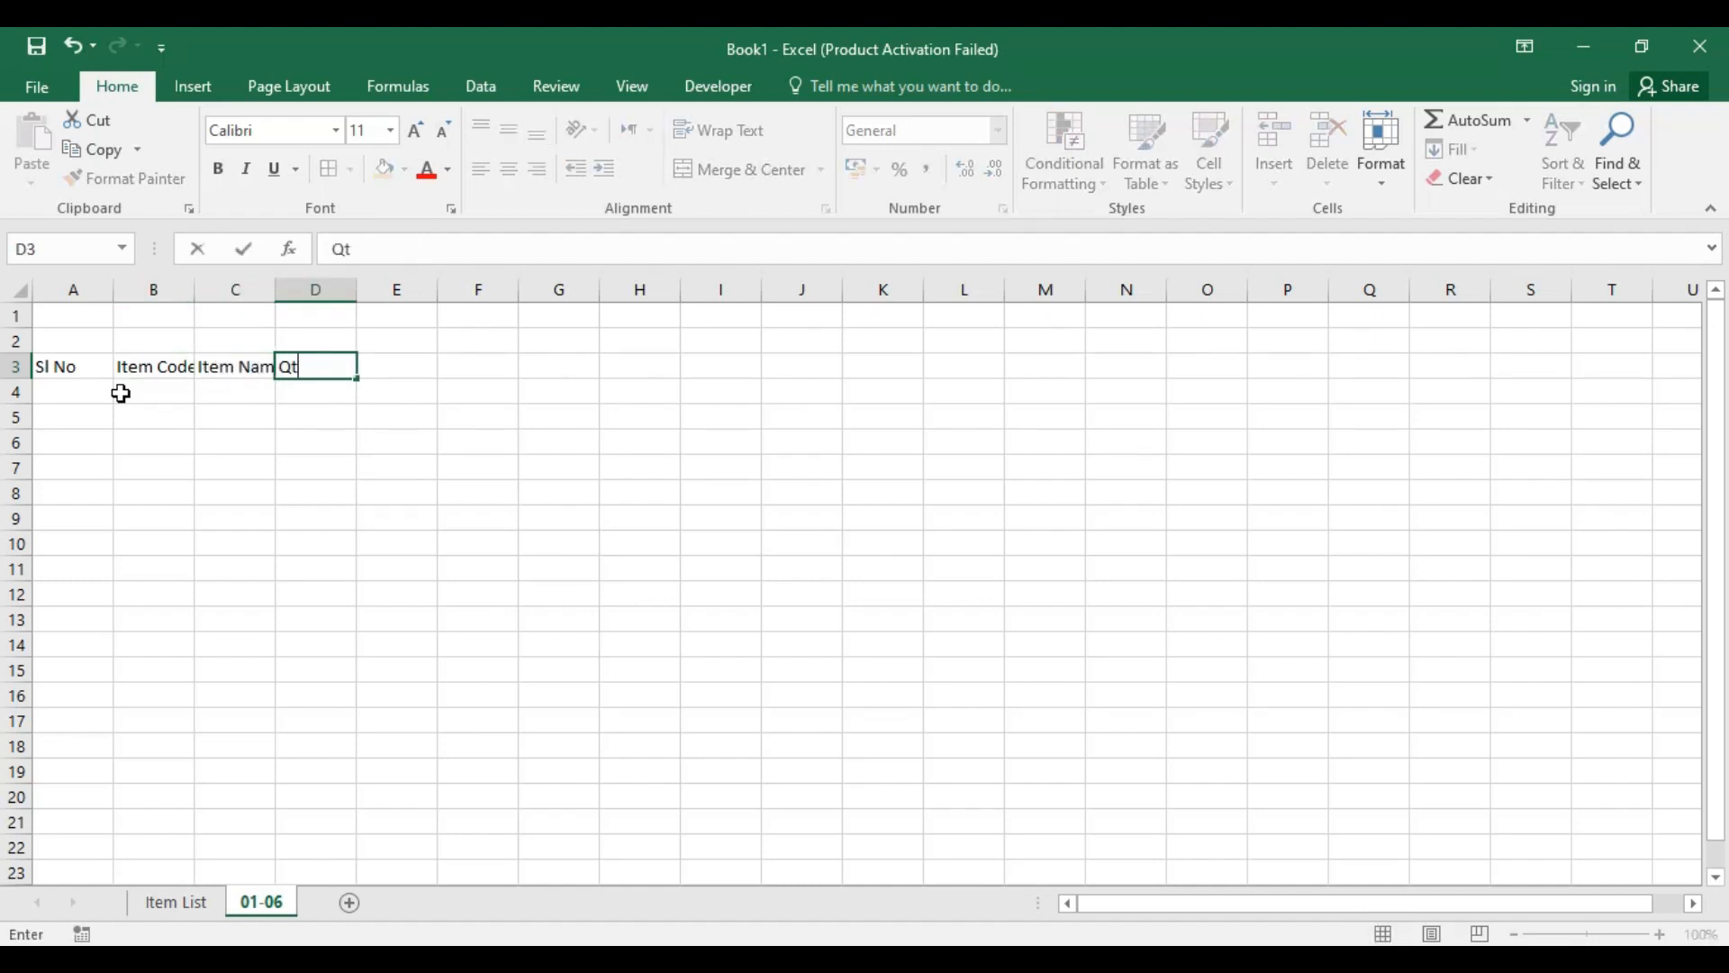
{"action": "key", "text": "Tab"}
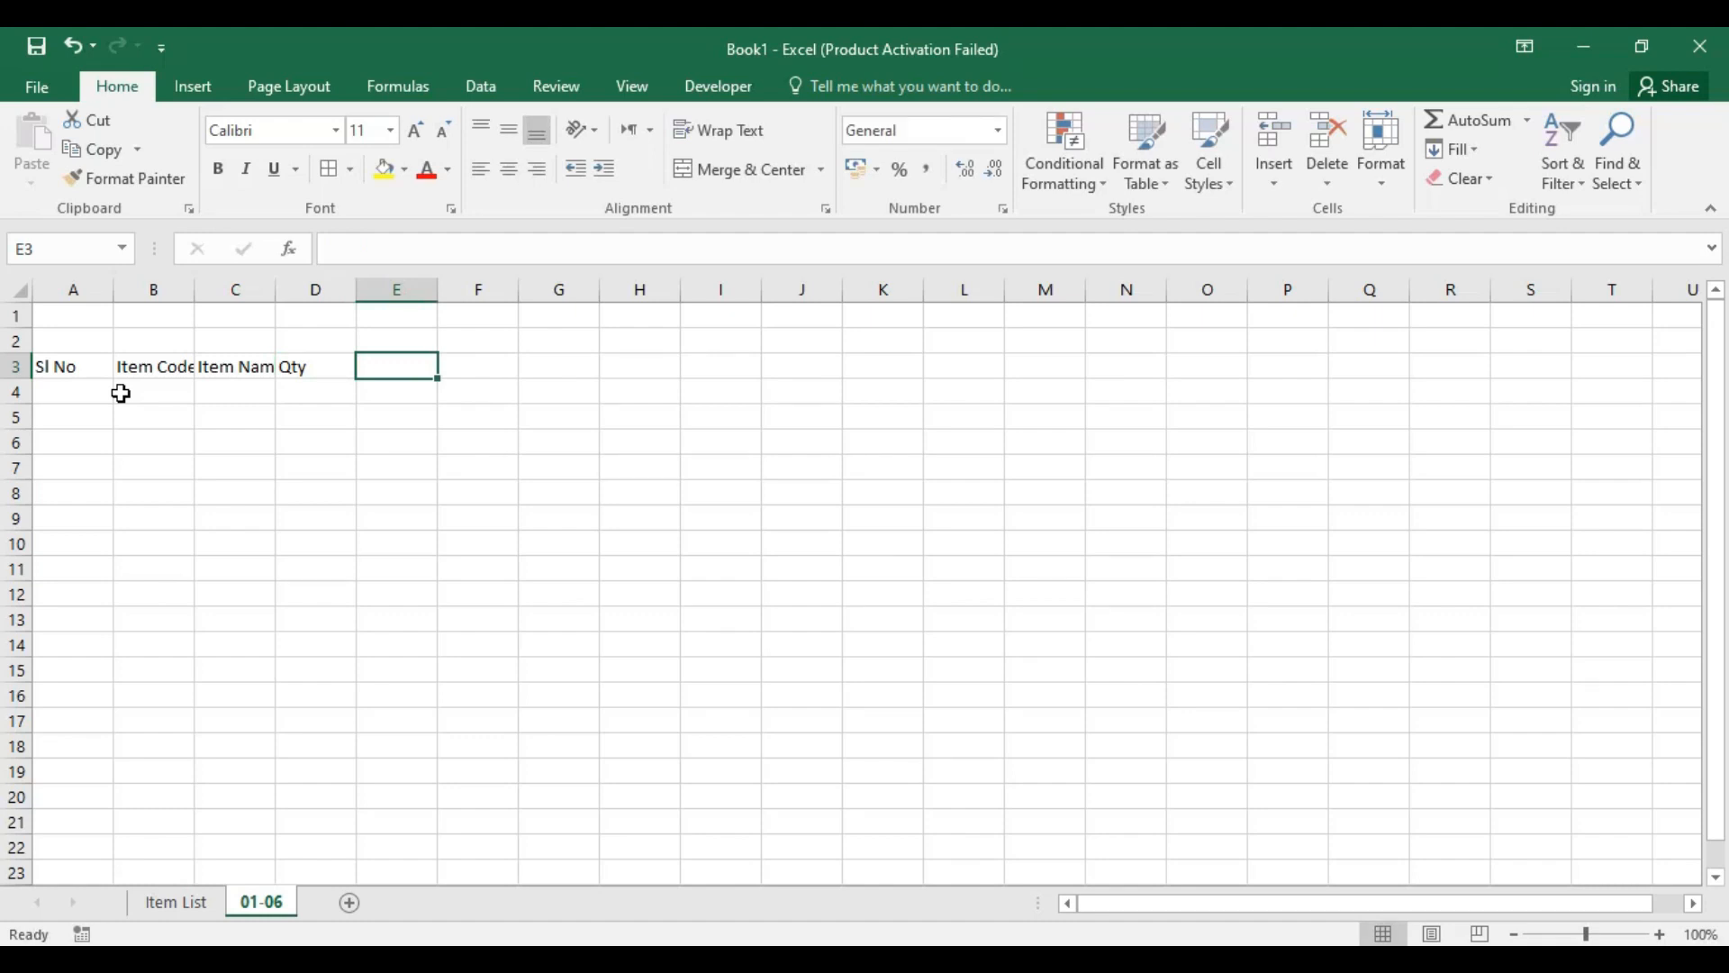
{"action": "type", "text": "Price"}
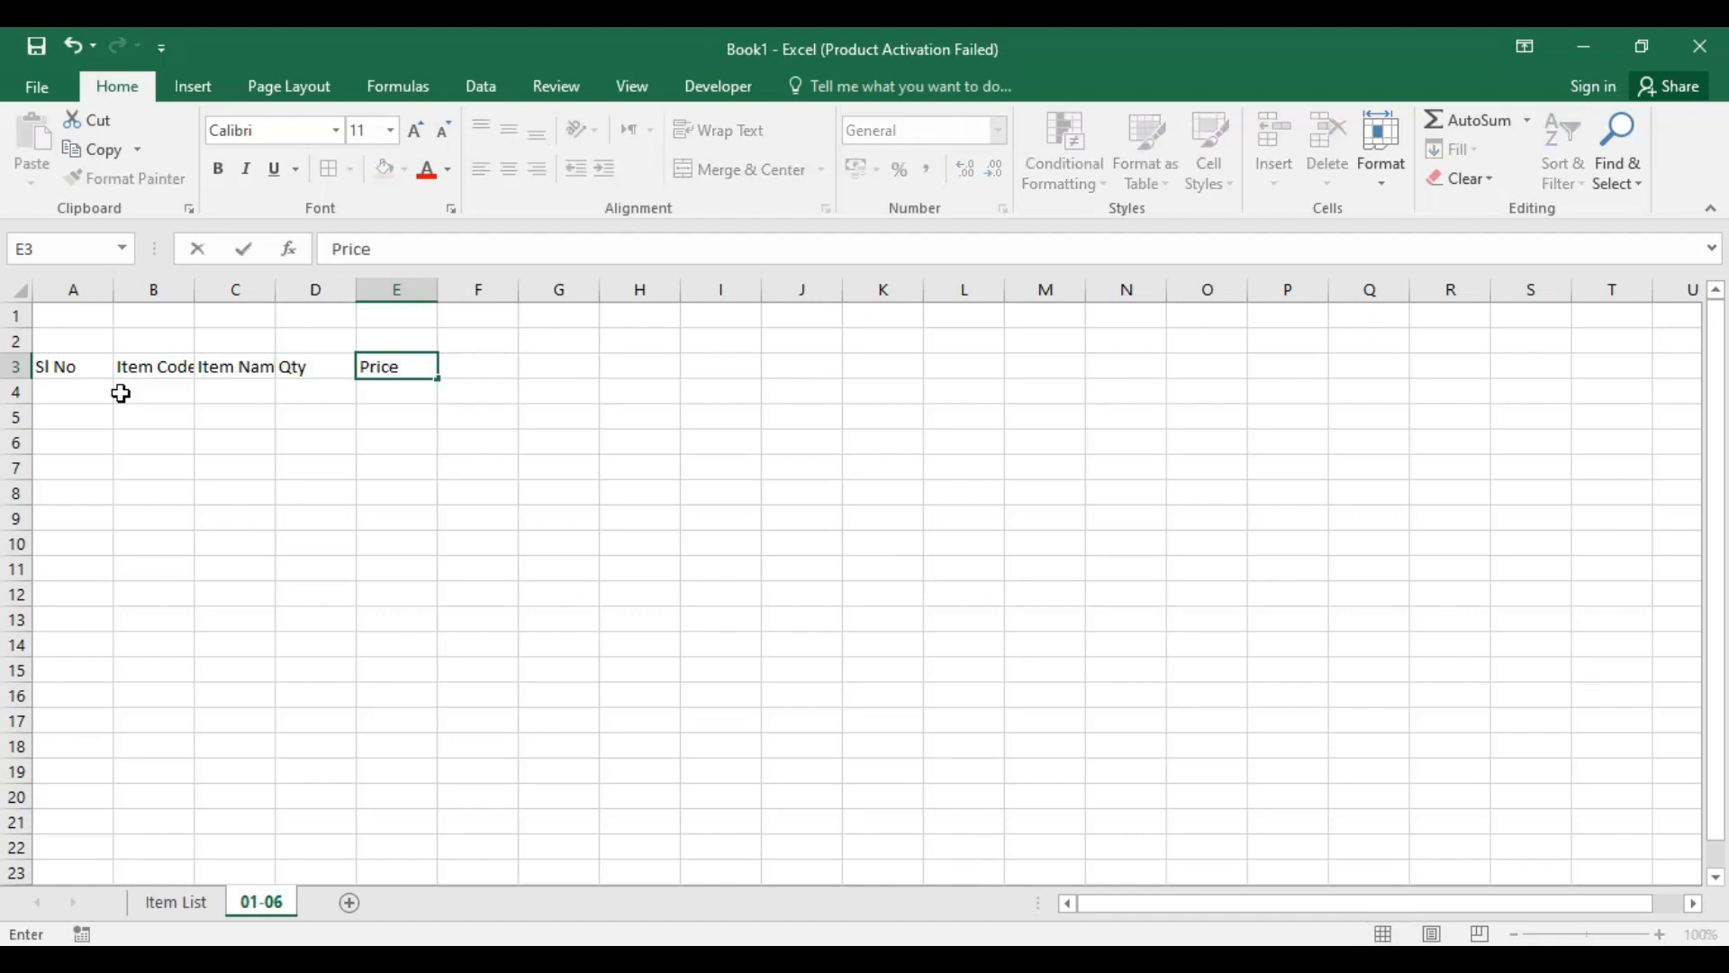
{"action": "key", "text": "Tab"}
{"action": "type", "text": "T"}
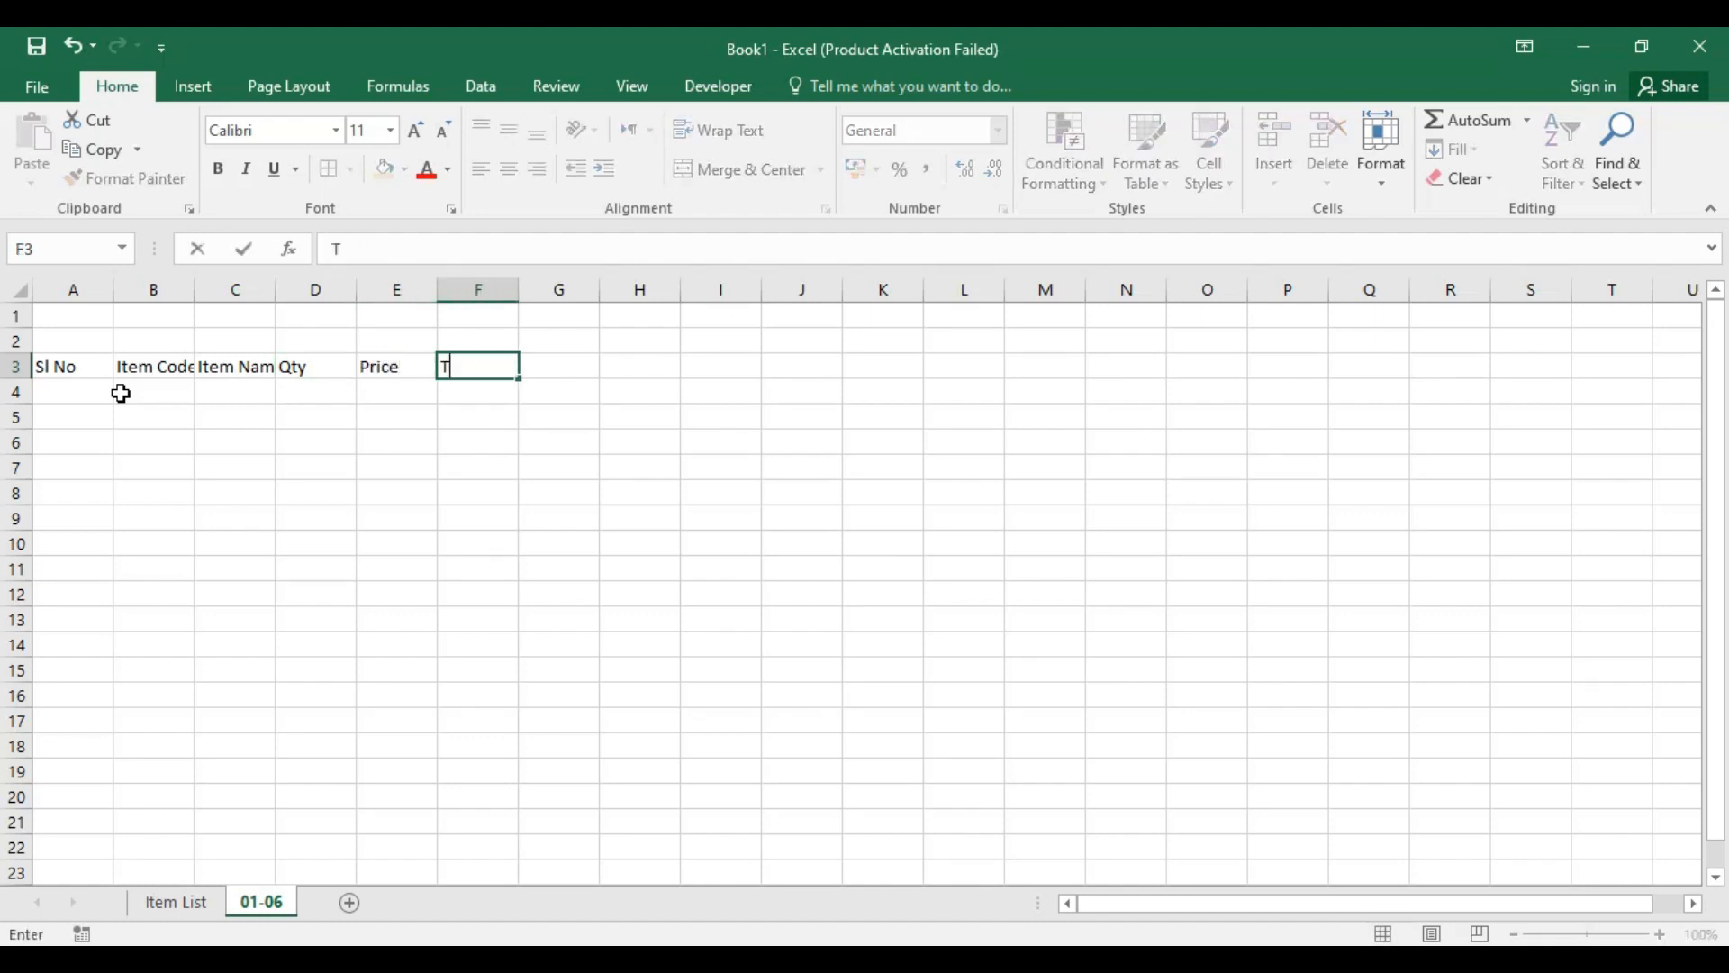
{"action": "key", "text": "Return"}
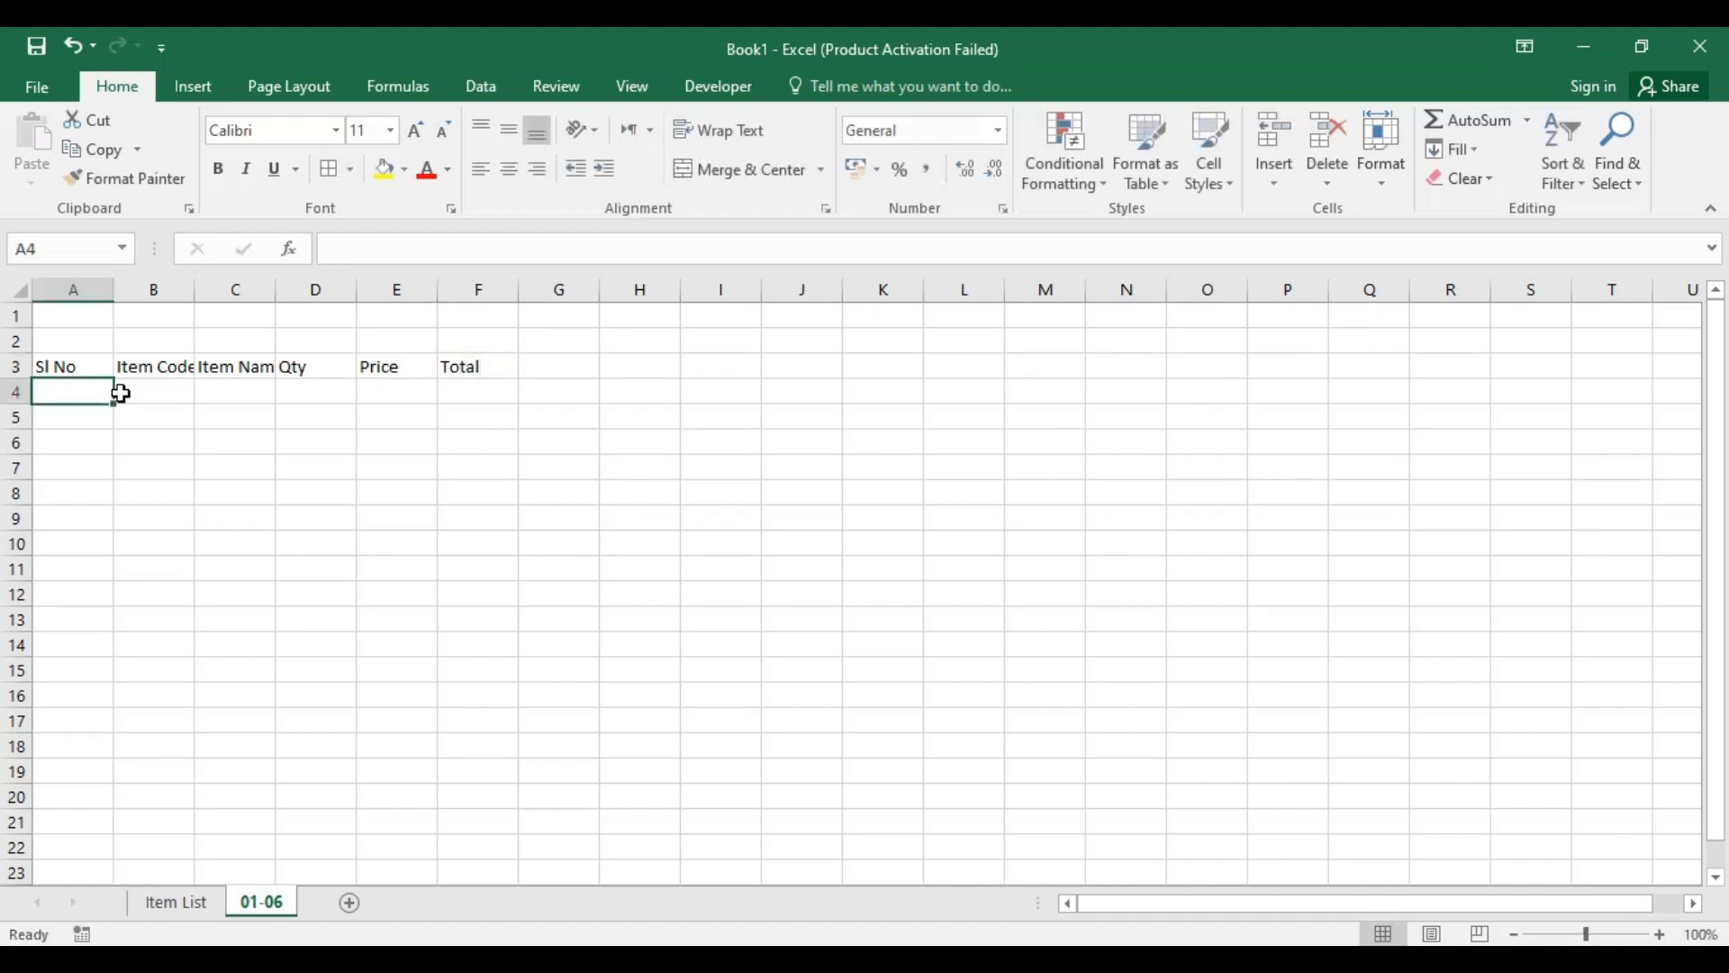
Step: Fit columns A and B to their headings and widen columns D, E and F slightly by the same amount
{"action": "left_click", "coordinate": [326, 392]}
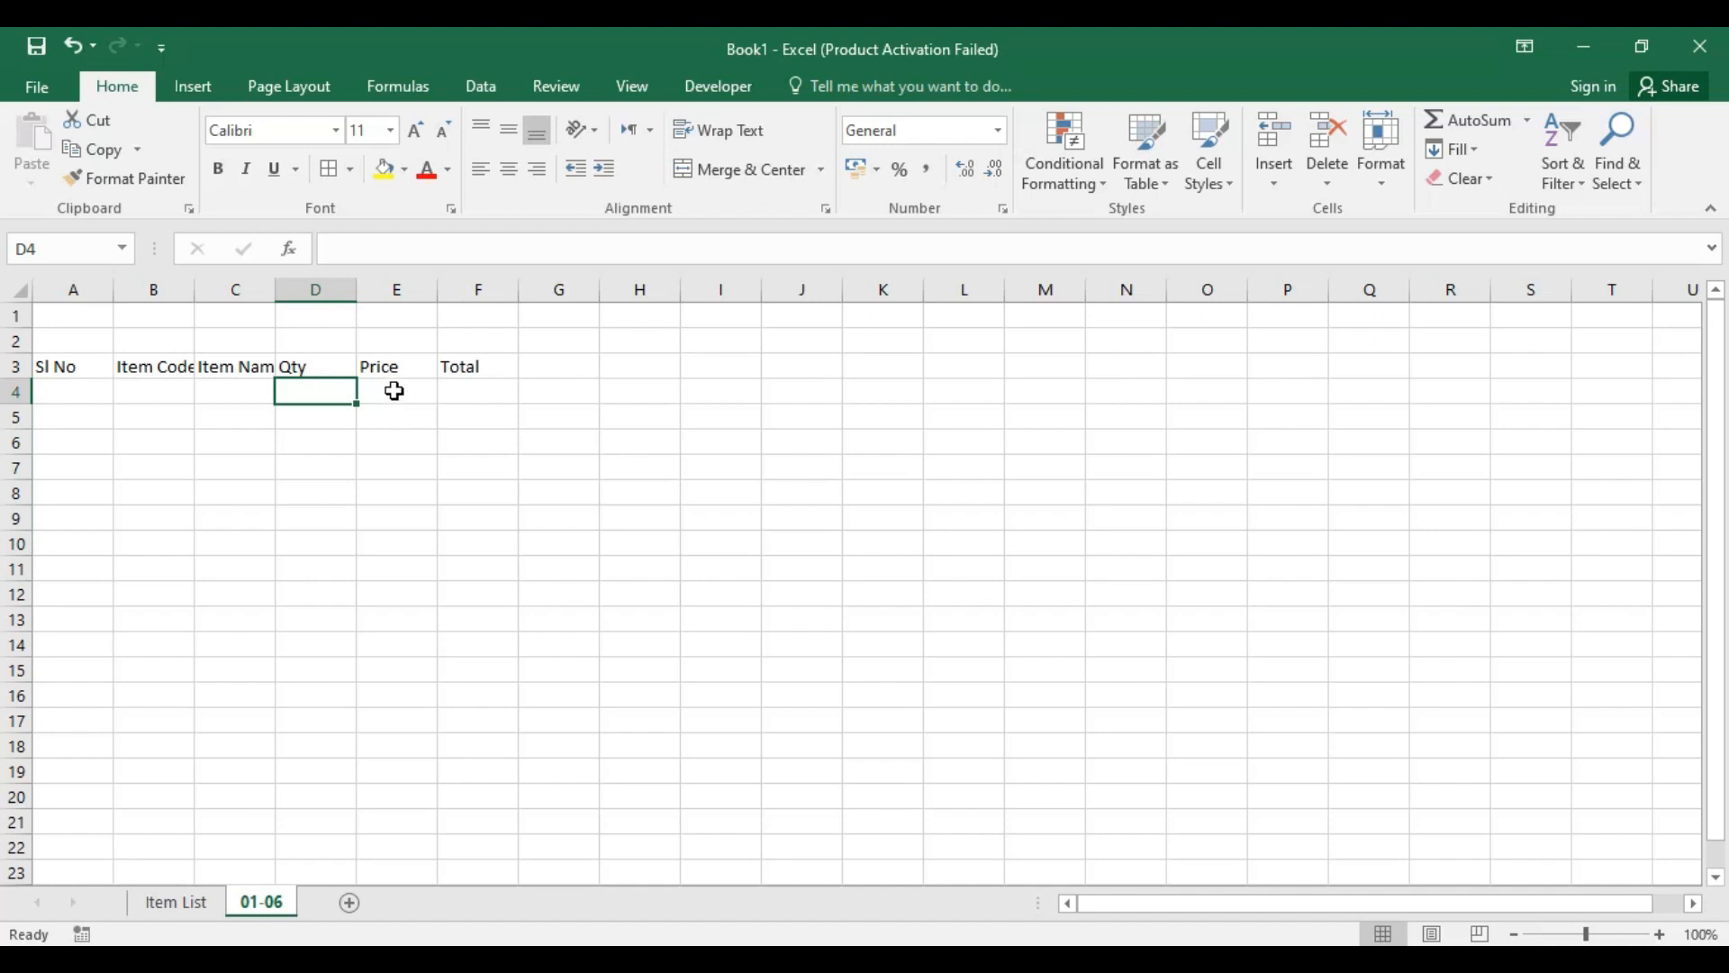
{"action": "left_click", "coordinate": [403, 389]}
{"action": "left_click", "coordinate": [455, 389]}
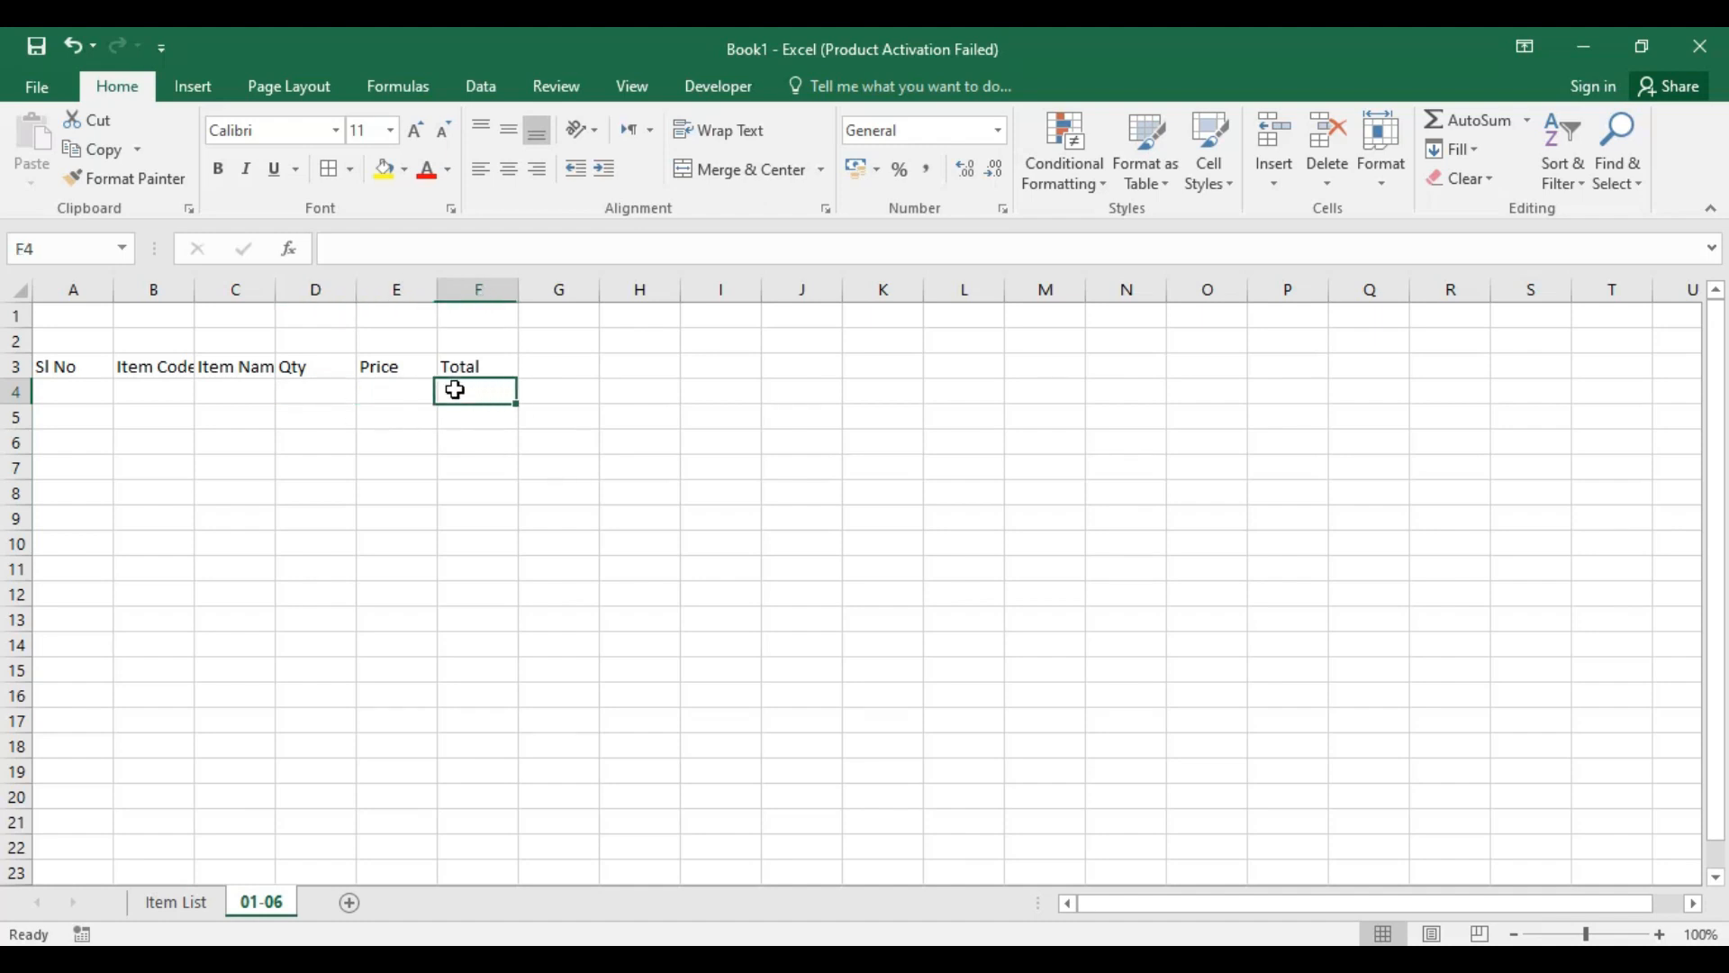
{"action": "double_click", "coordinate": [193, 297]}
{"action": "double_click", "coordinate": [114, 288]}
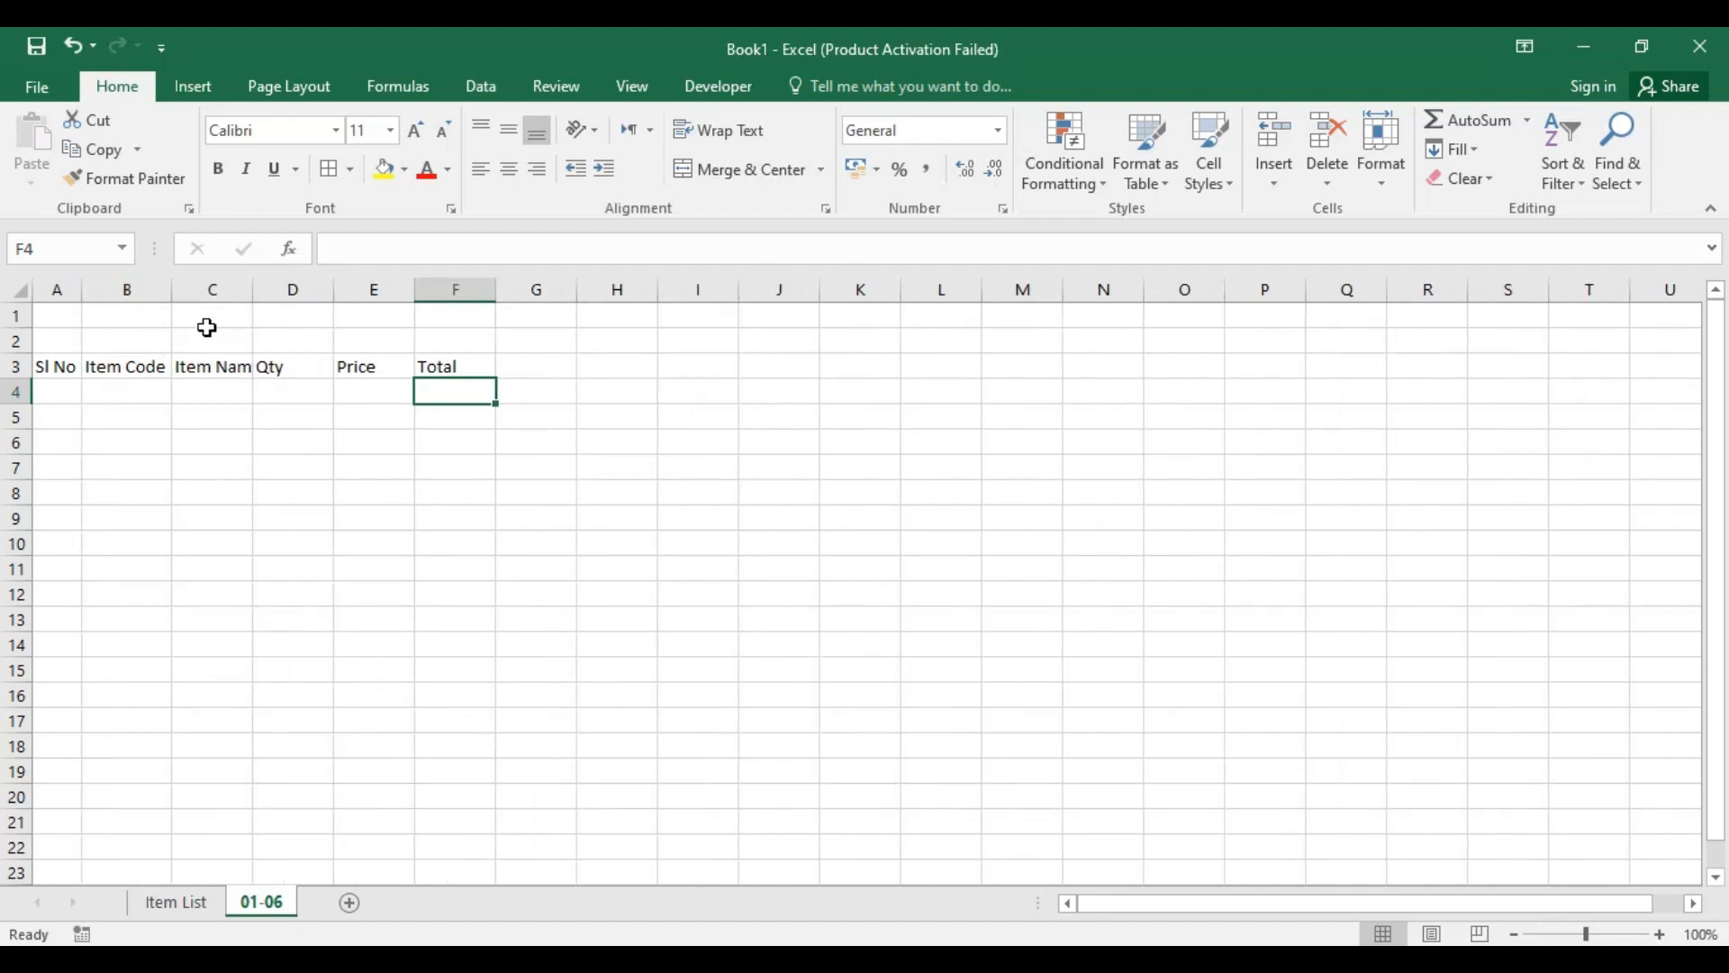
{"action": "left_click_drag", "start_coordinate": [301, 289], "coordinate": [426, 289]}
{"action": "left_click", "coordinate": [635, 413]}
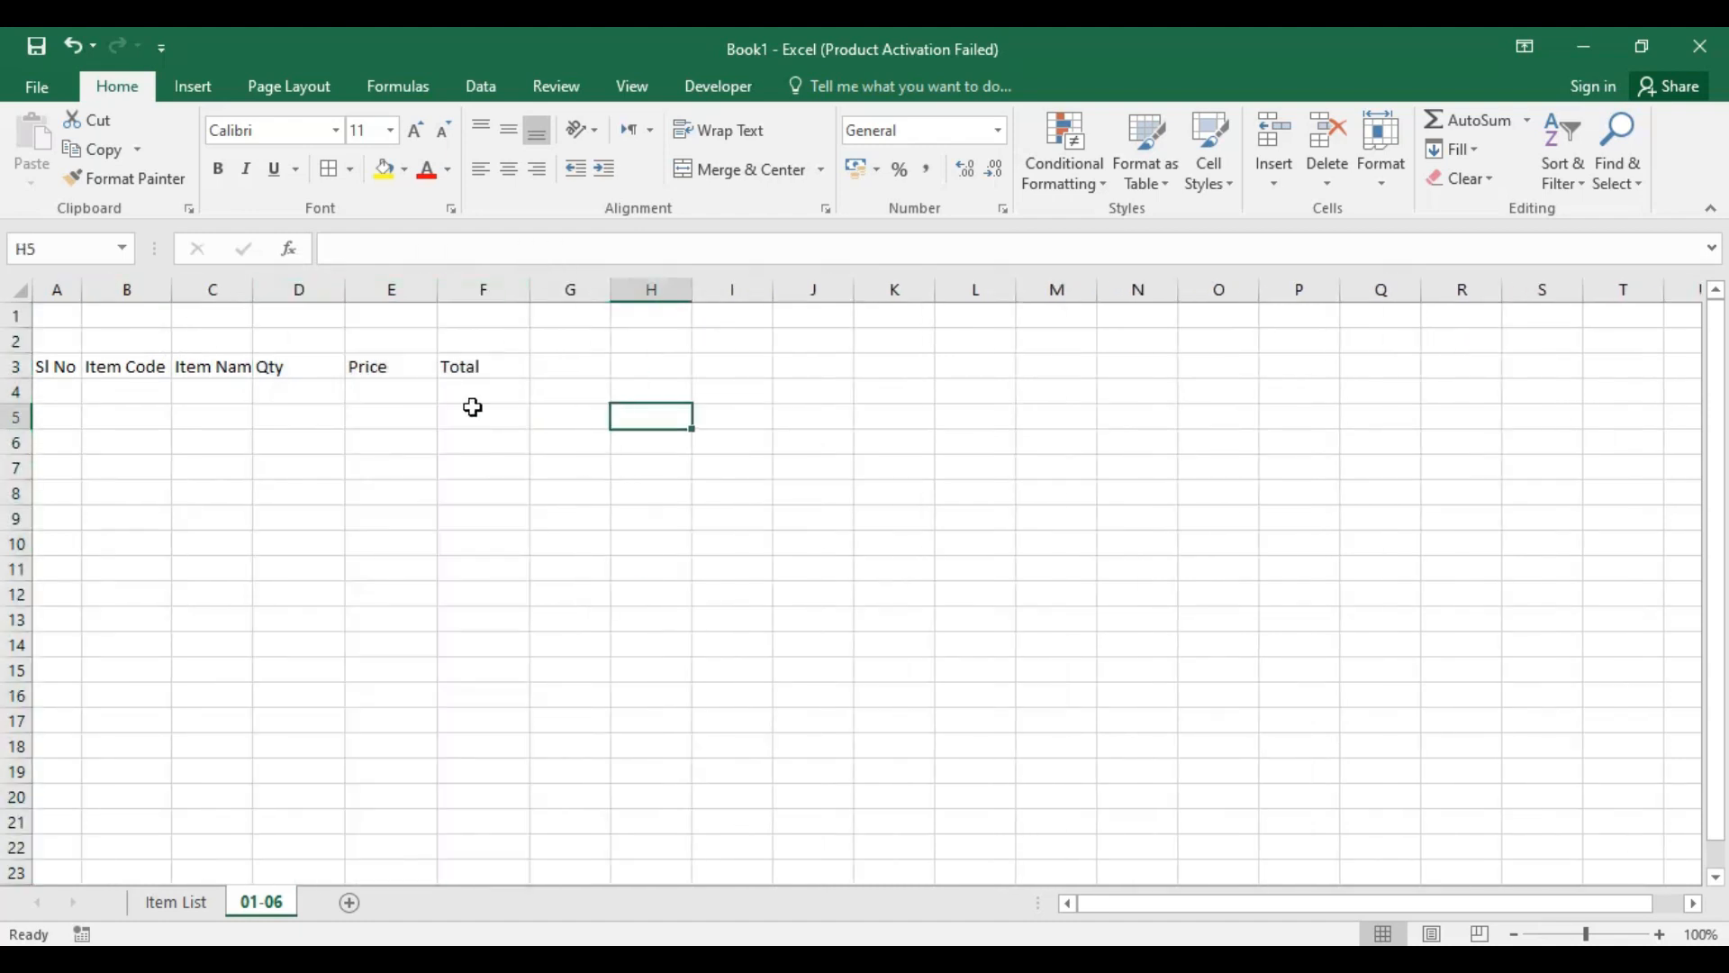
Step: Fit column C to the Item Name heading and center columns A to F both horizontally and vertically
{"action": "left_click", "coordinate": [61, 369]}
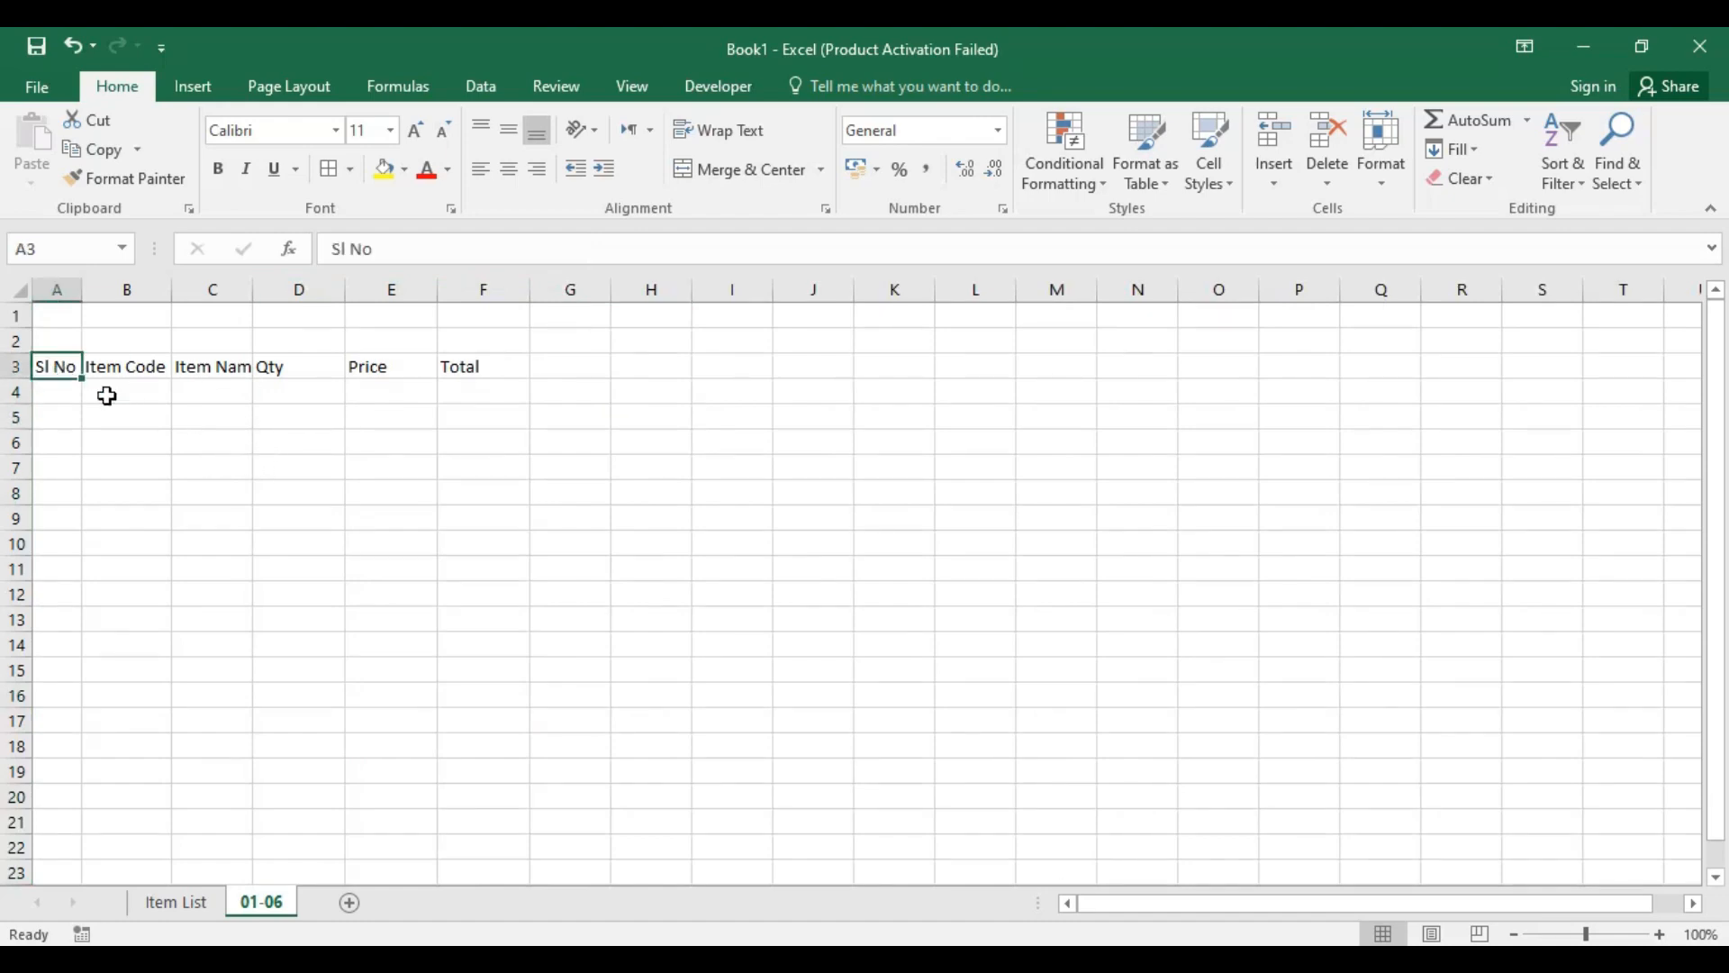
{"action": "scroll", "coordinate": [308, 456], "scroll_direction": "up", "scroll_amount": 5, "text": "ctrl"}
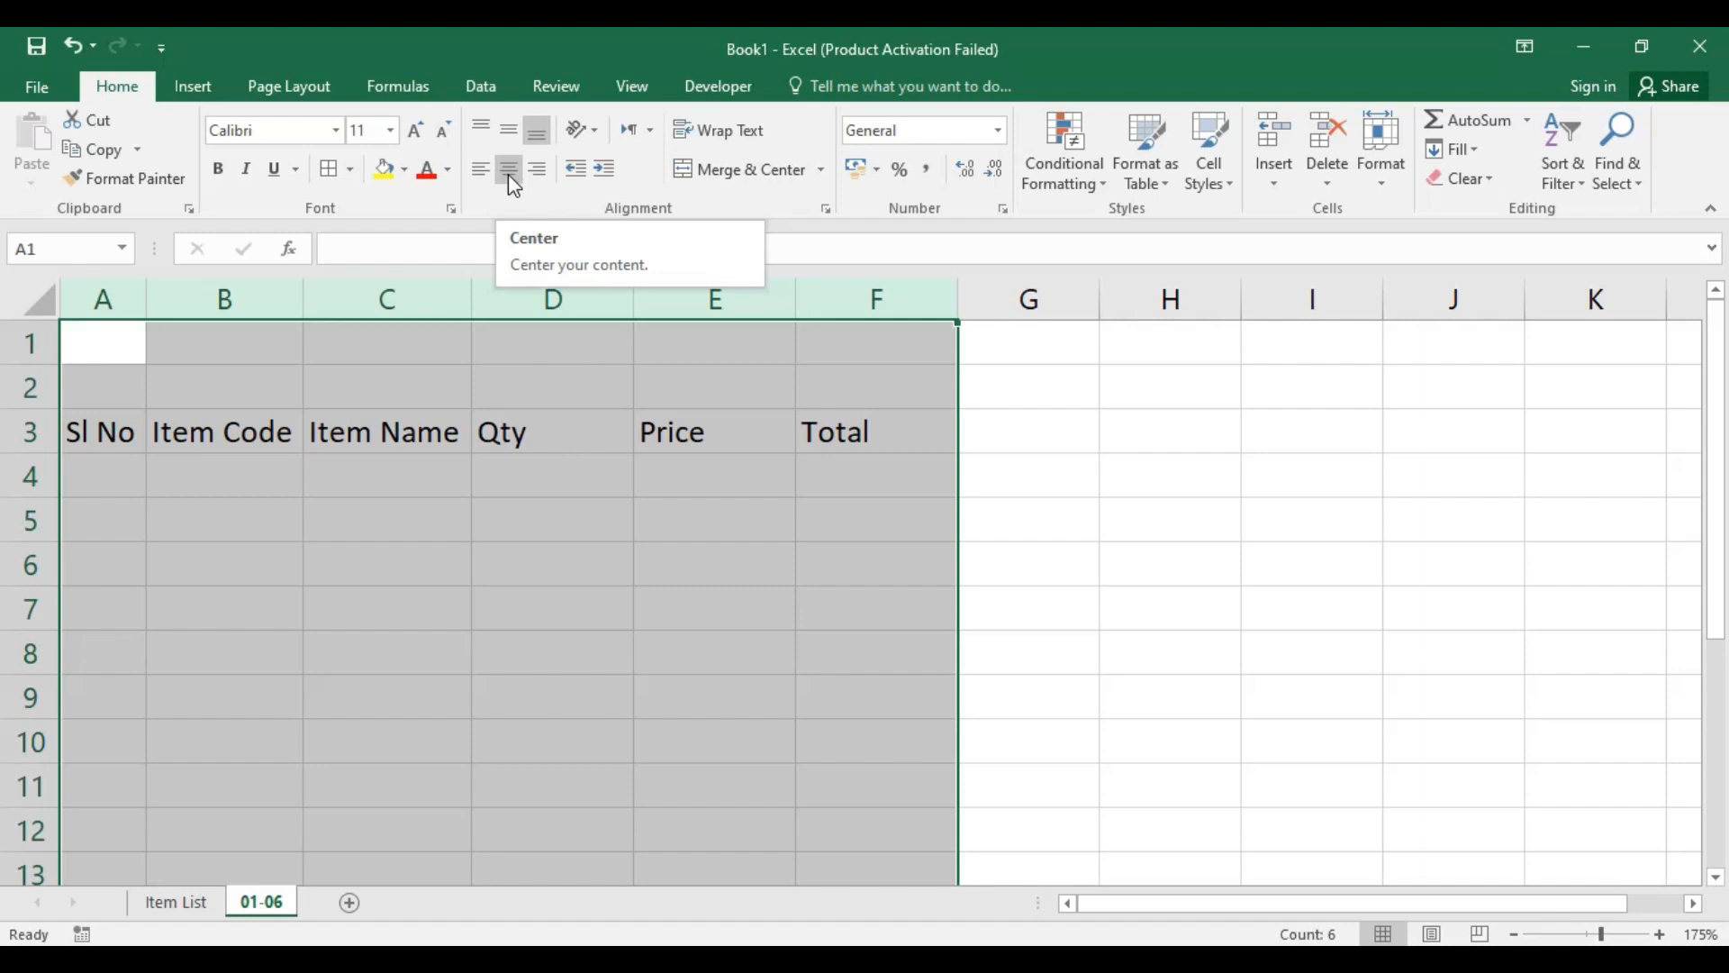
{"action": "left_click", "coordinate": [510, 171]}
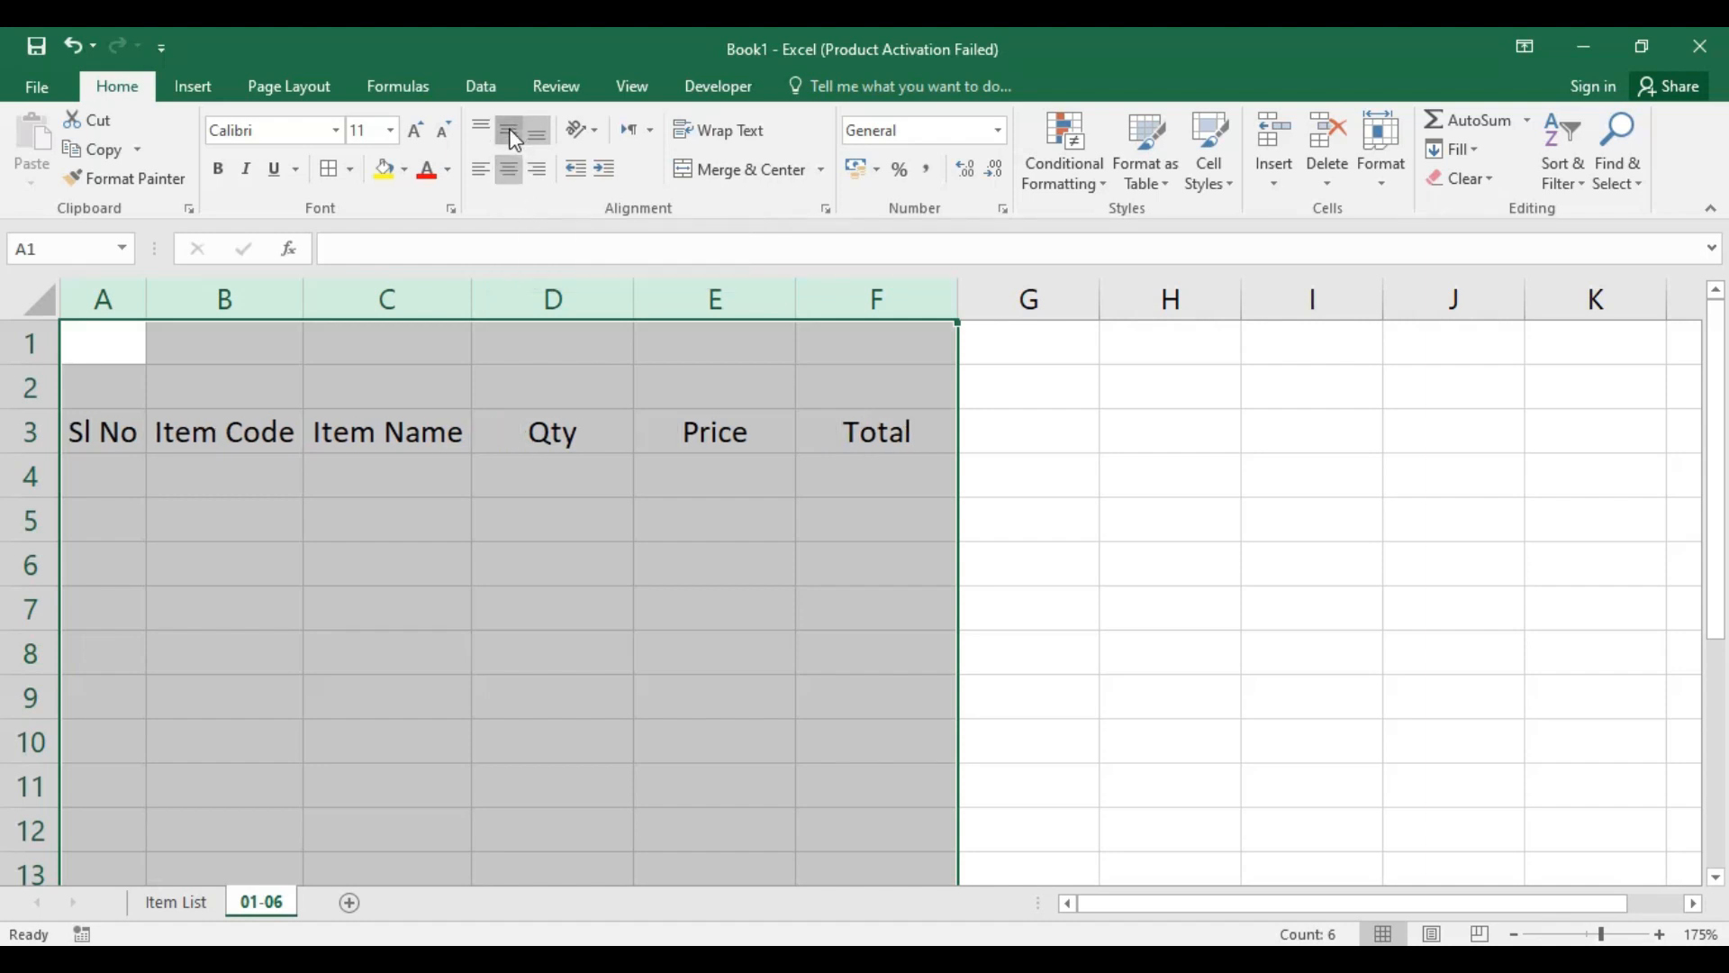
{"action": "left_click", "coordinate": [1093, 467]}
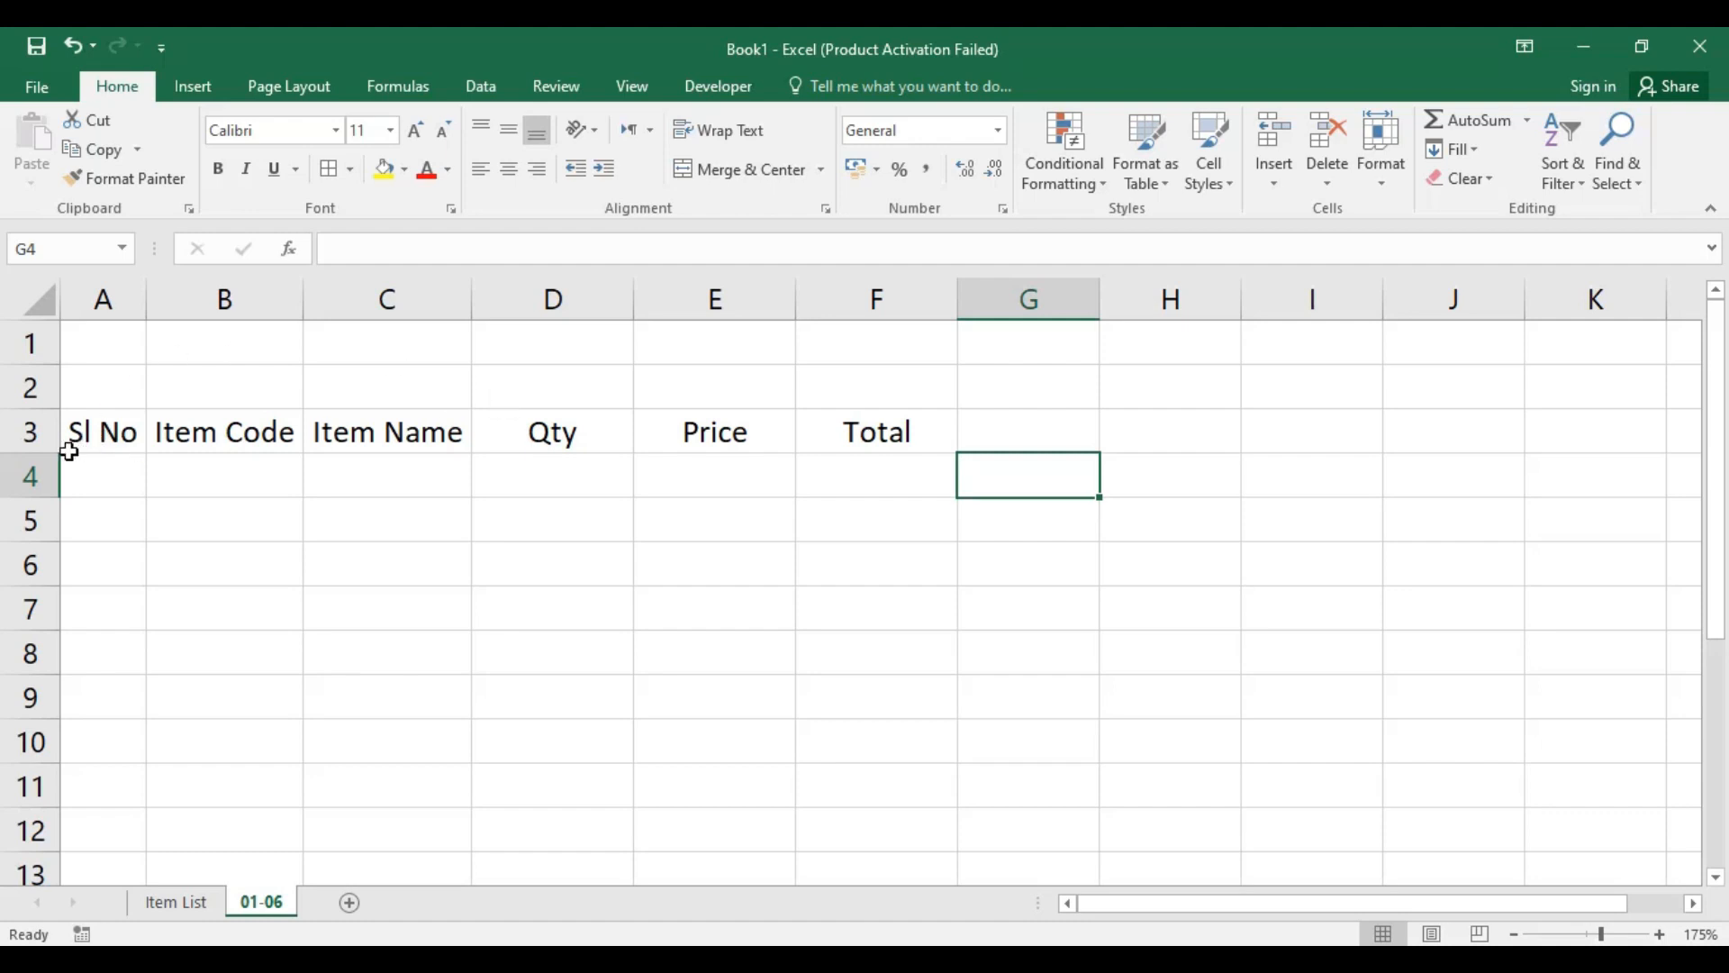
Step: Merge and center A1:F2 and enter the title HAMAARI STATIONARY in capitals
{"action": "left_click_drag", "start_coordinate": [118, 345], "coordinate": [934, 381]}
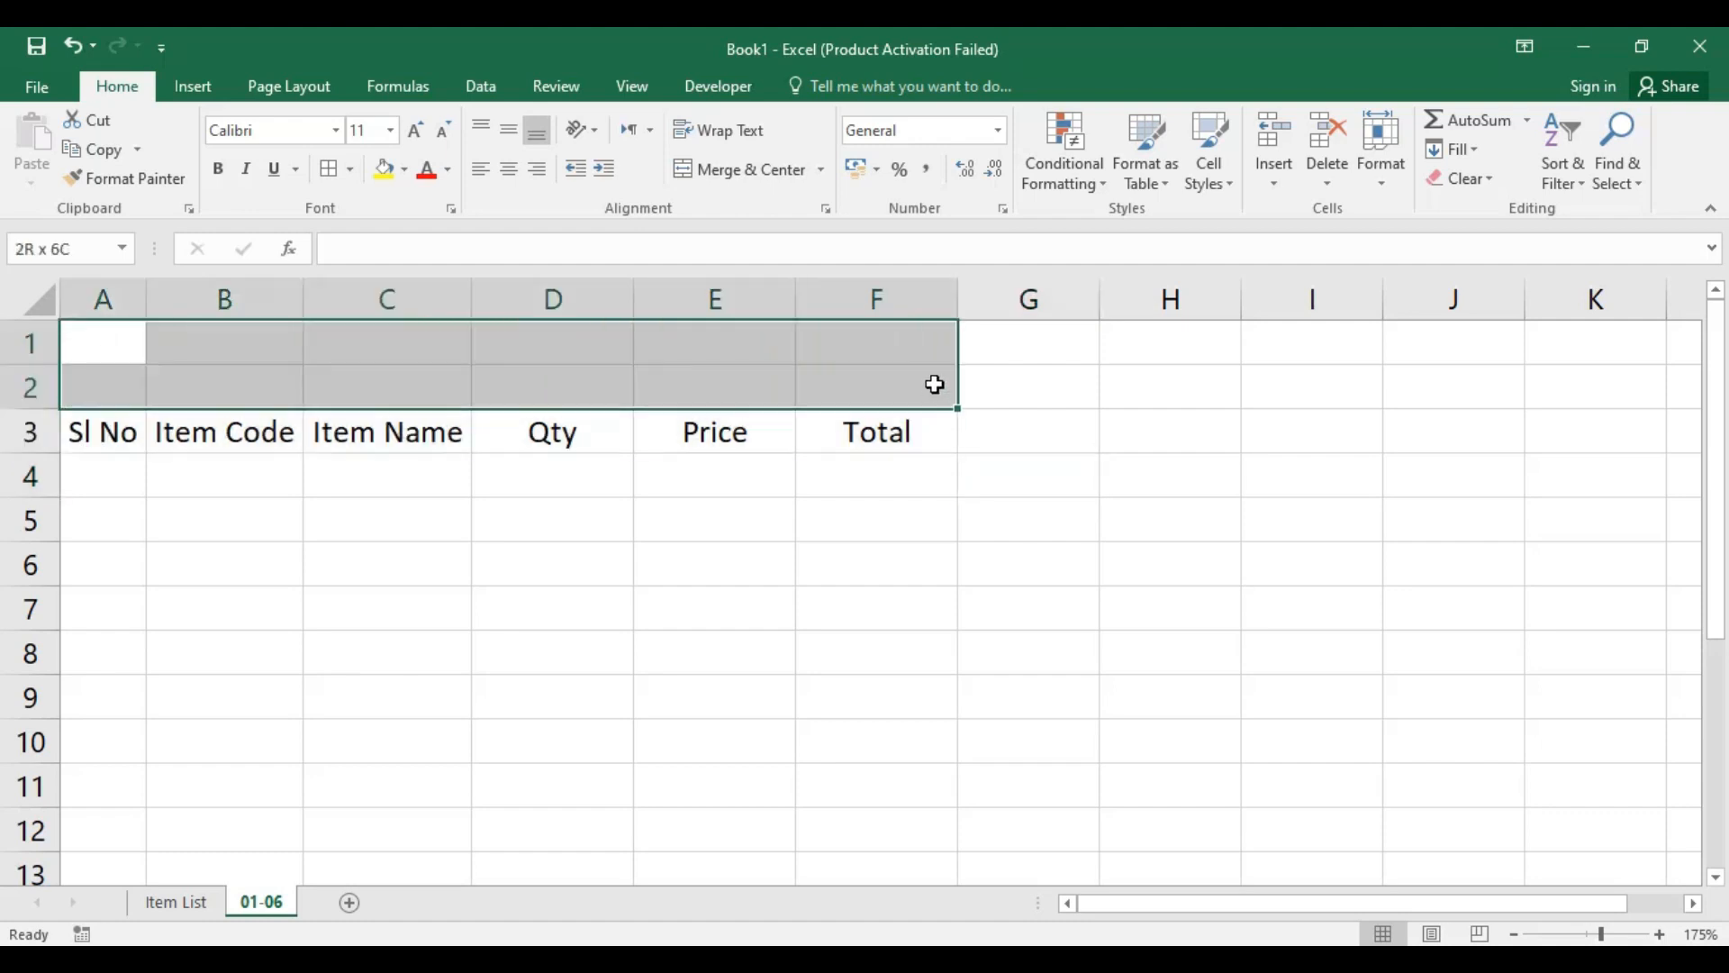
{"action": "left_click", "coordinate": [740, 169]}
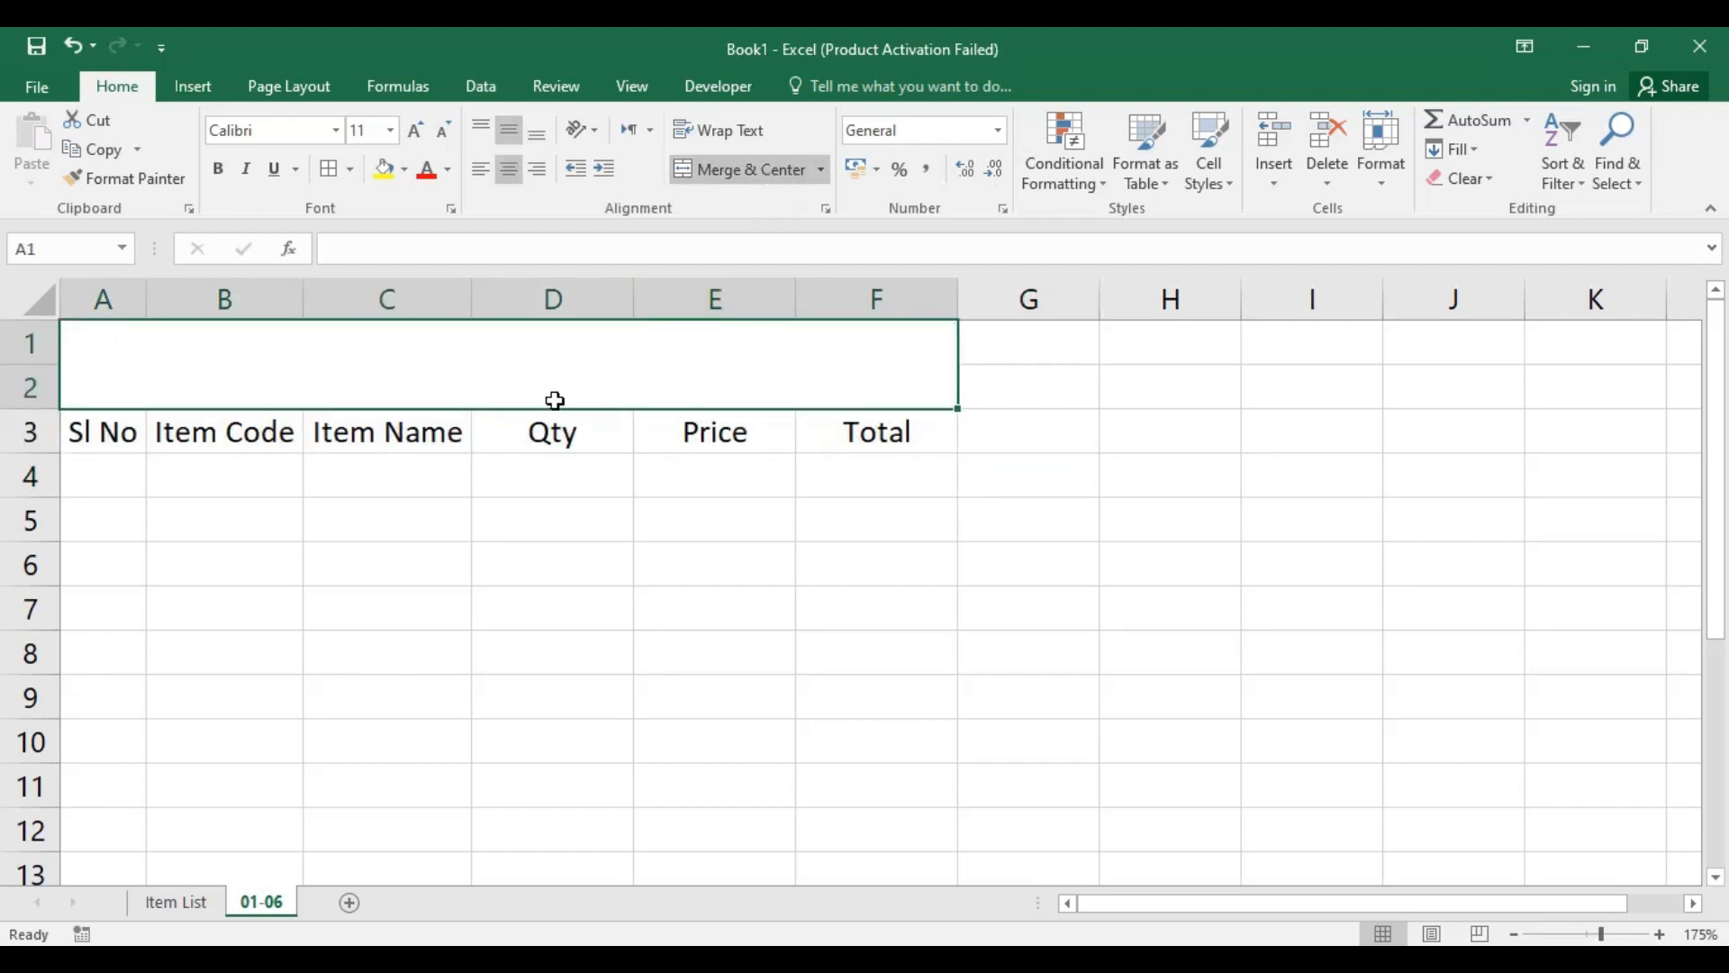
{"action": "type", "text": "Hama"}
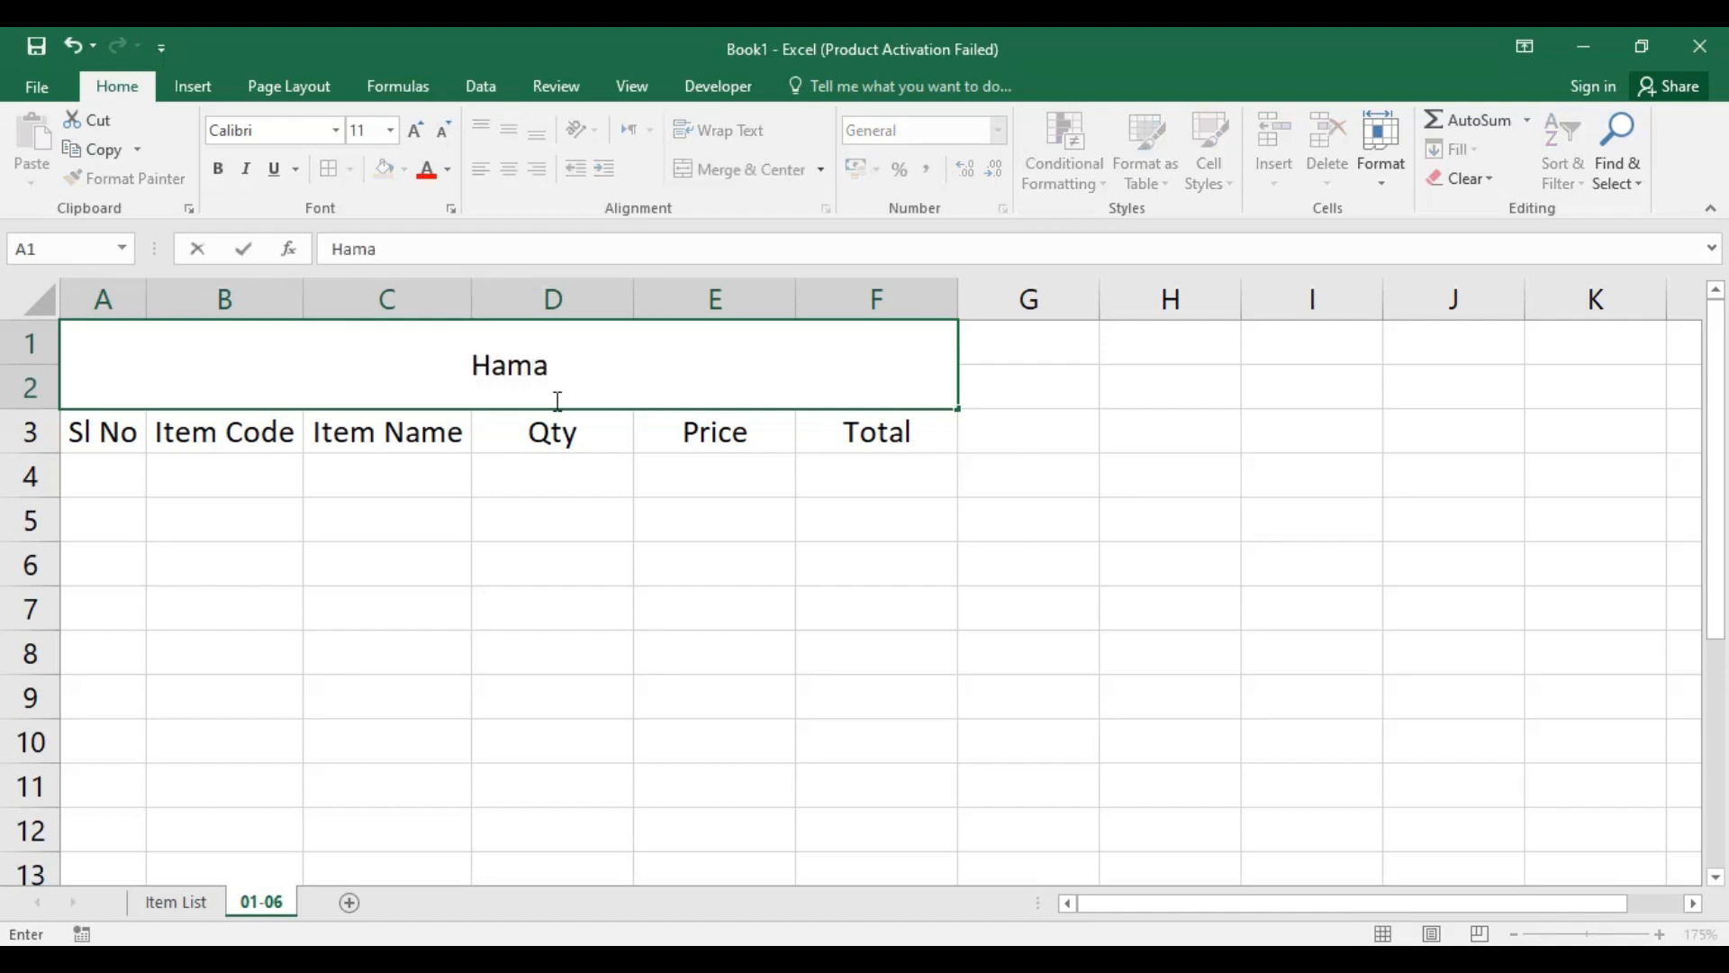
{"action": "key", "text": "BackSpace"}
{"action": "key", "text": "BackSpace"}
{"action": "key", "text": "BackSpace"}
{"action": "type", "text": "AMAA"}
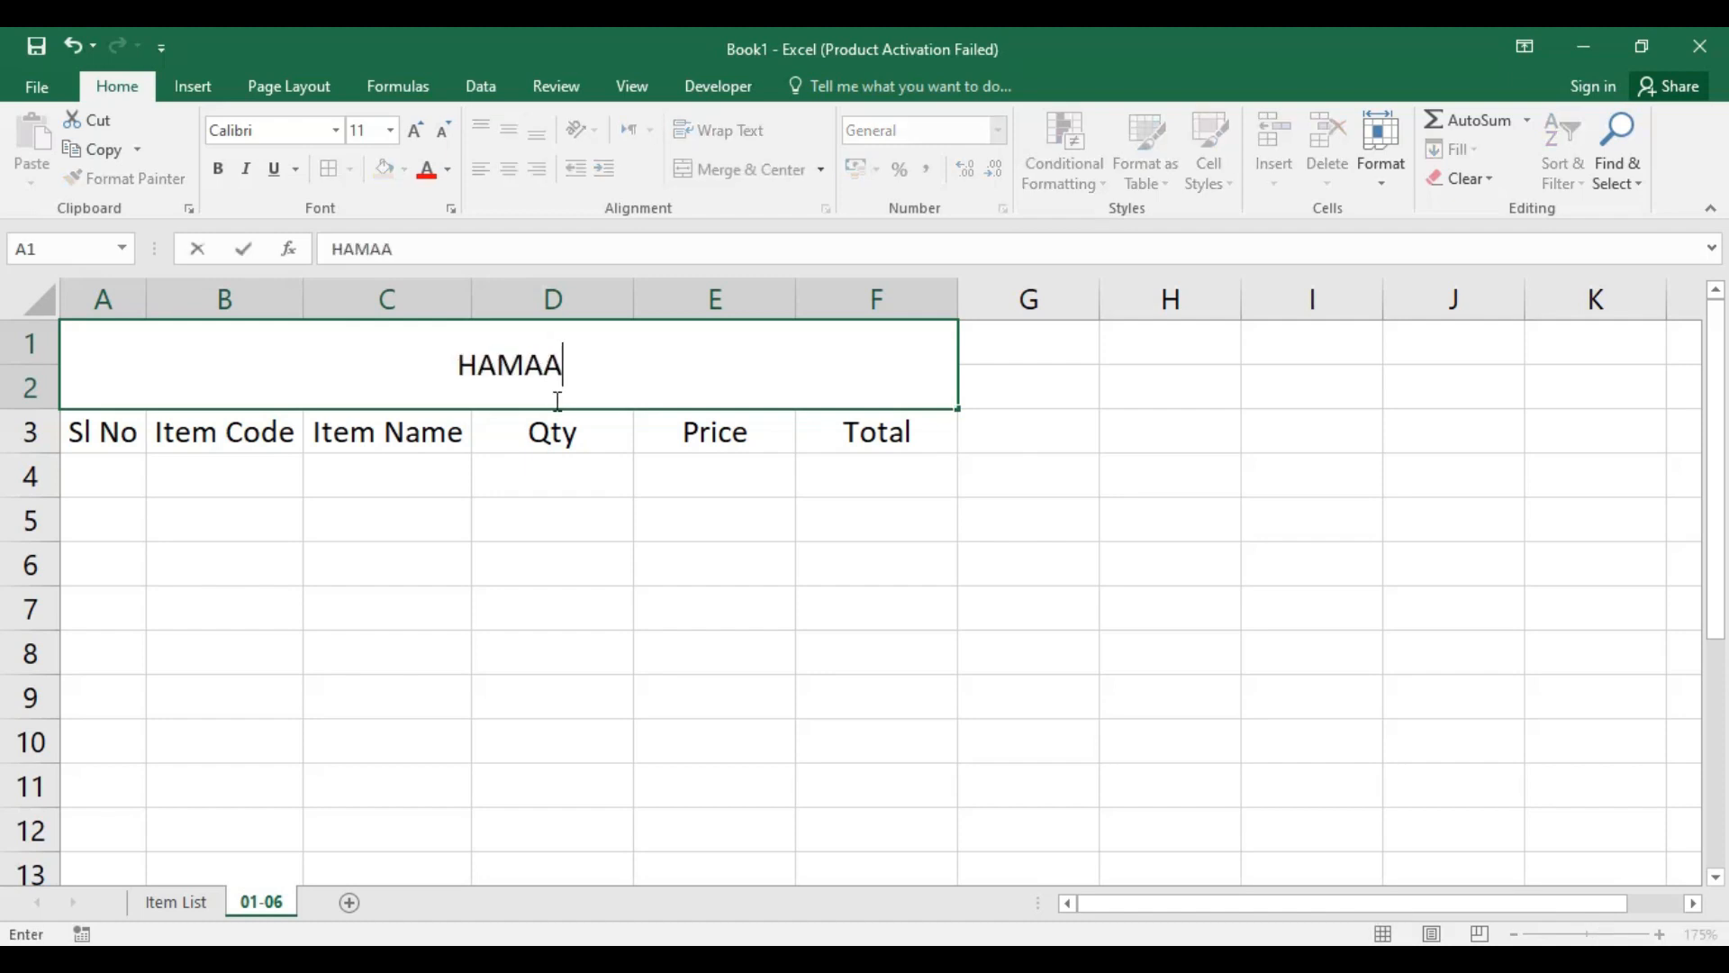
{"action": "type", "text": "RI STATI"}
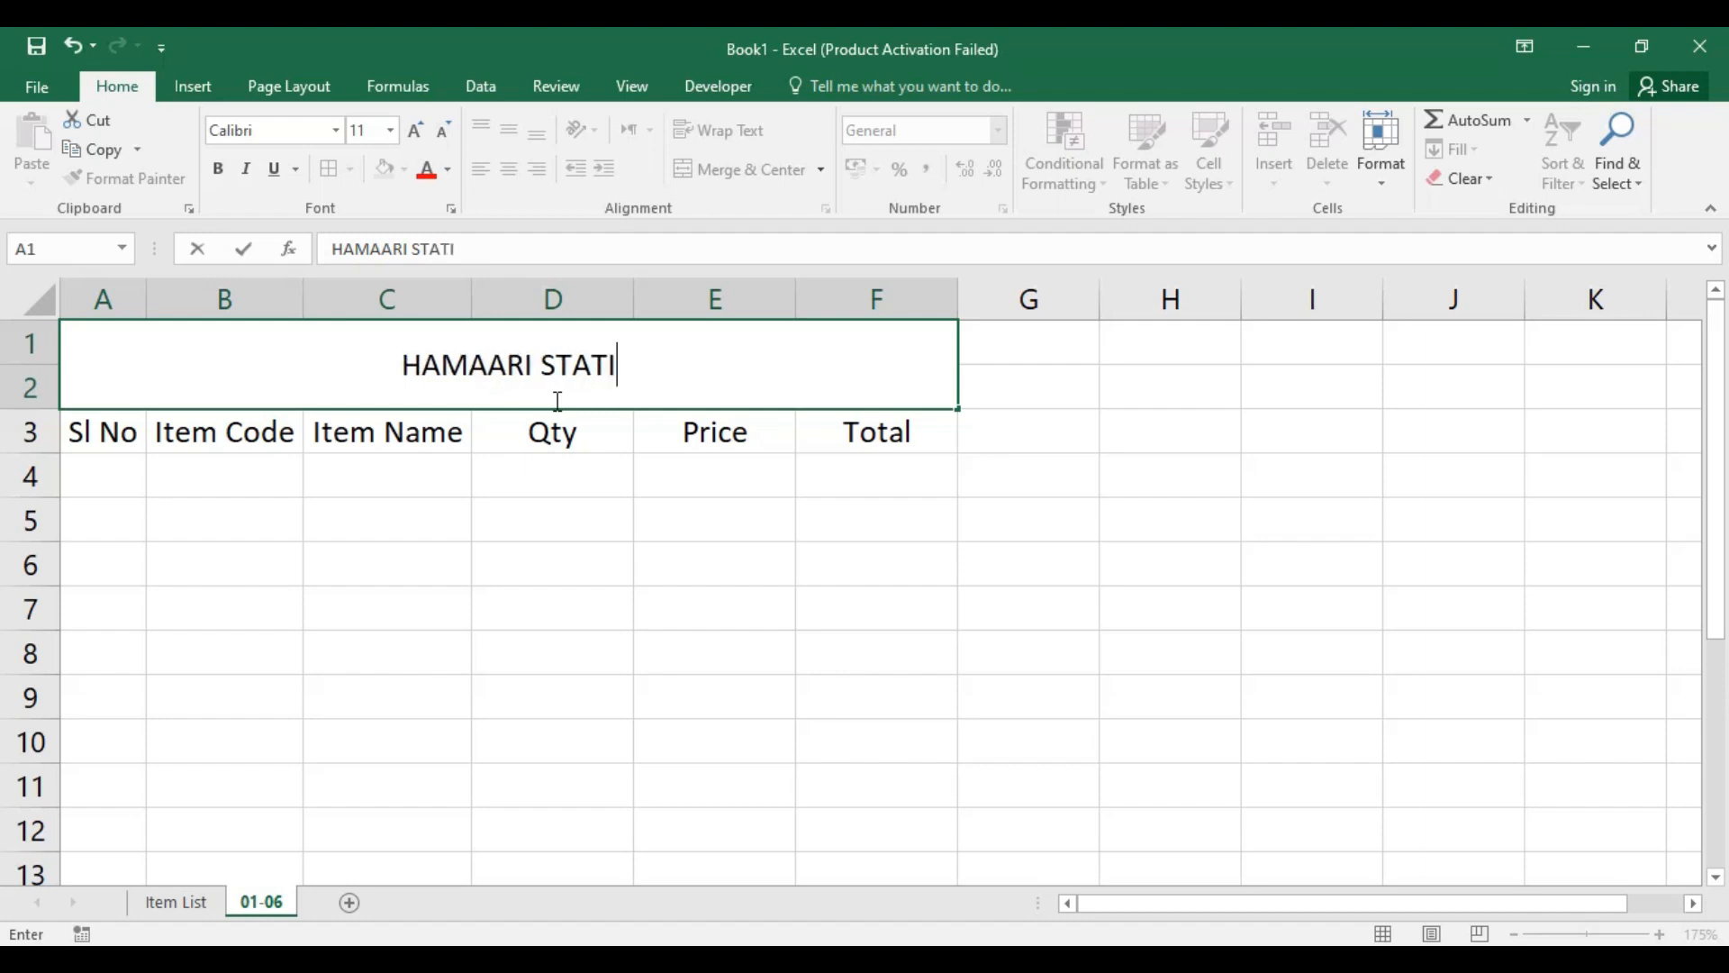
{"action": "type", "text": "ONARY"}
{"action": "key", "text": "Return"}
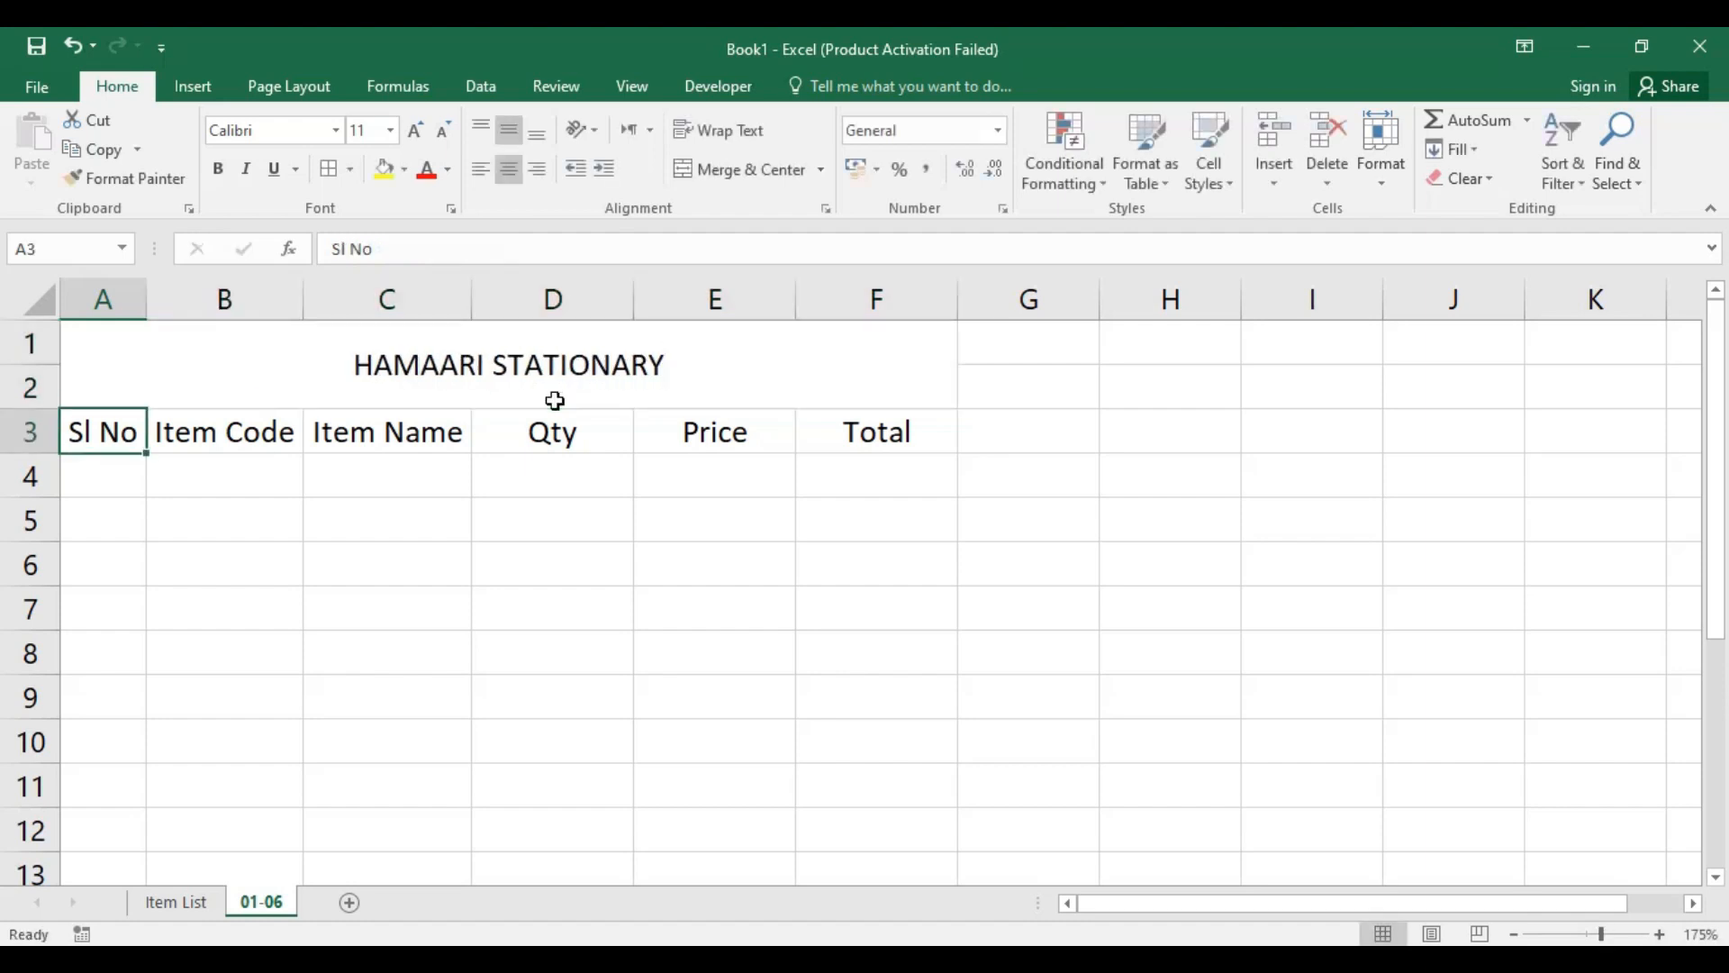
Step: Format the HAMAARI STATIONARY title as bold, size 20, in the darkest orange-brown theme color
{"action": "left_click", "coordinate": [621, 373]}
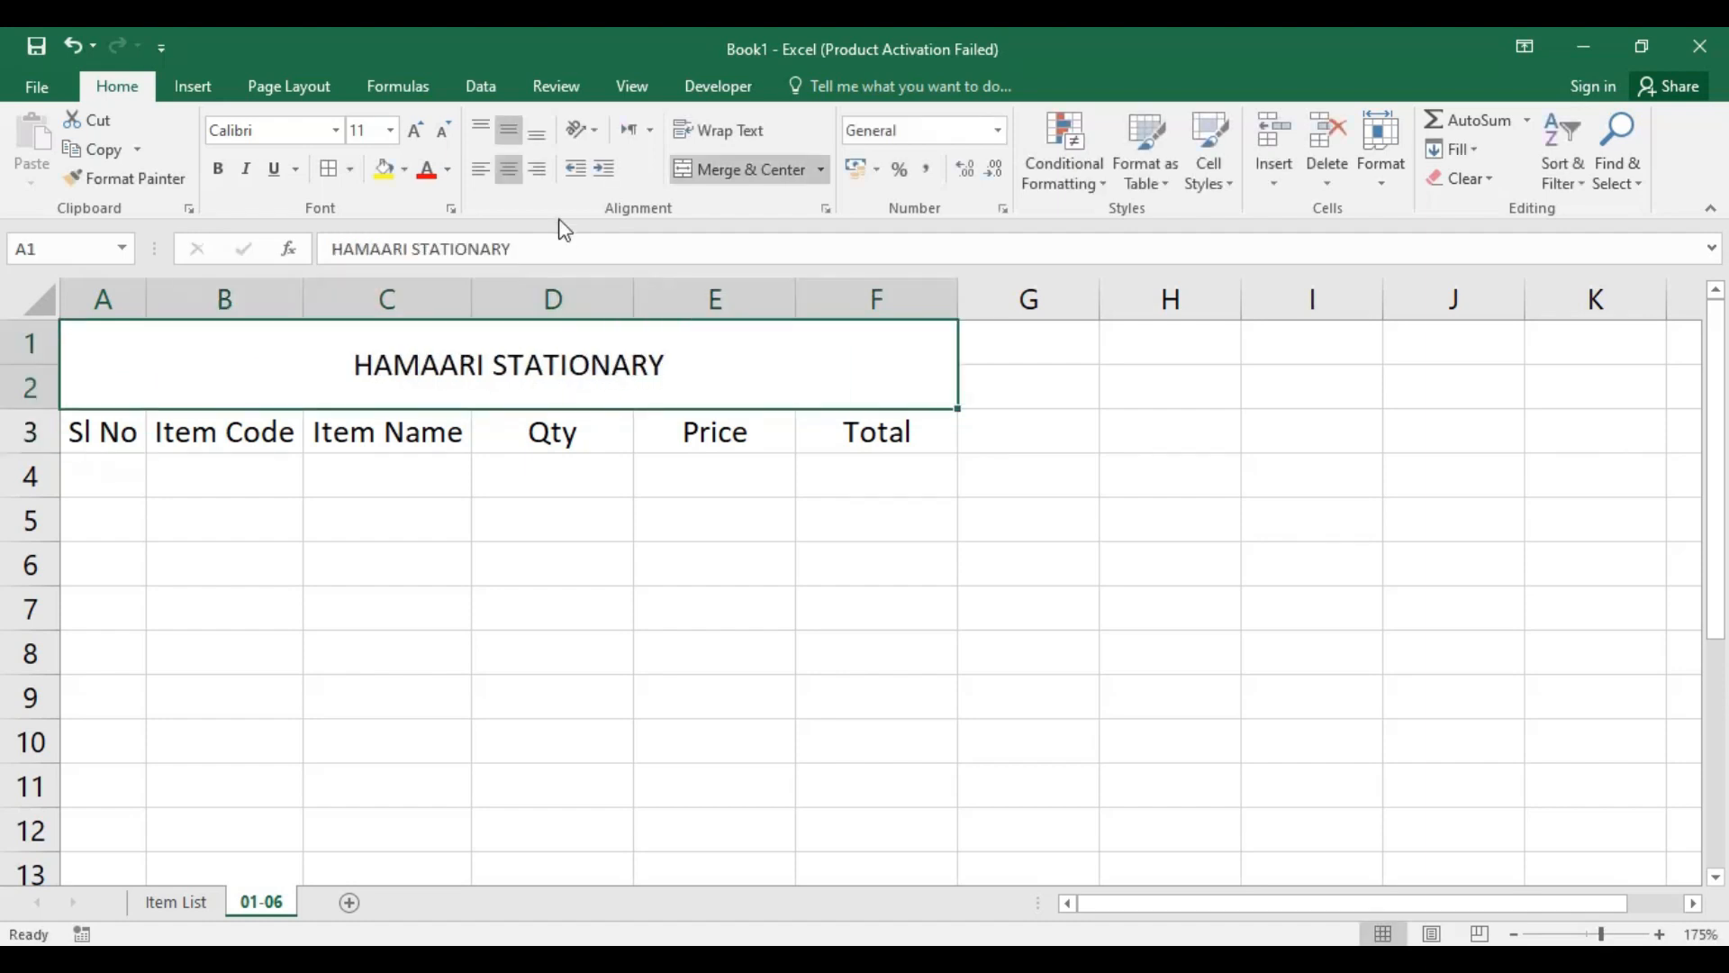
{"action": "left_click", "coordinate": [416, 129]}
{"action": "left_click", "coordinate": [416, 130]}
{"action": "left_click", "coordinate": [416, 129]}
{"action": "left_click", "coordinate": [415, 130]}
{"action": "left_click", "coordinate": [416, 130]}
{"action": "left_click", "coordinate": [217, 169]}
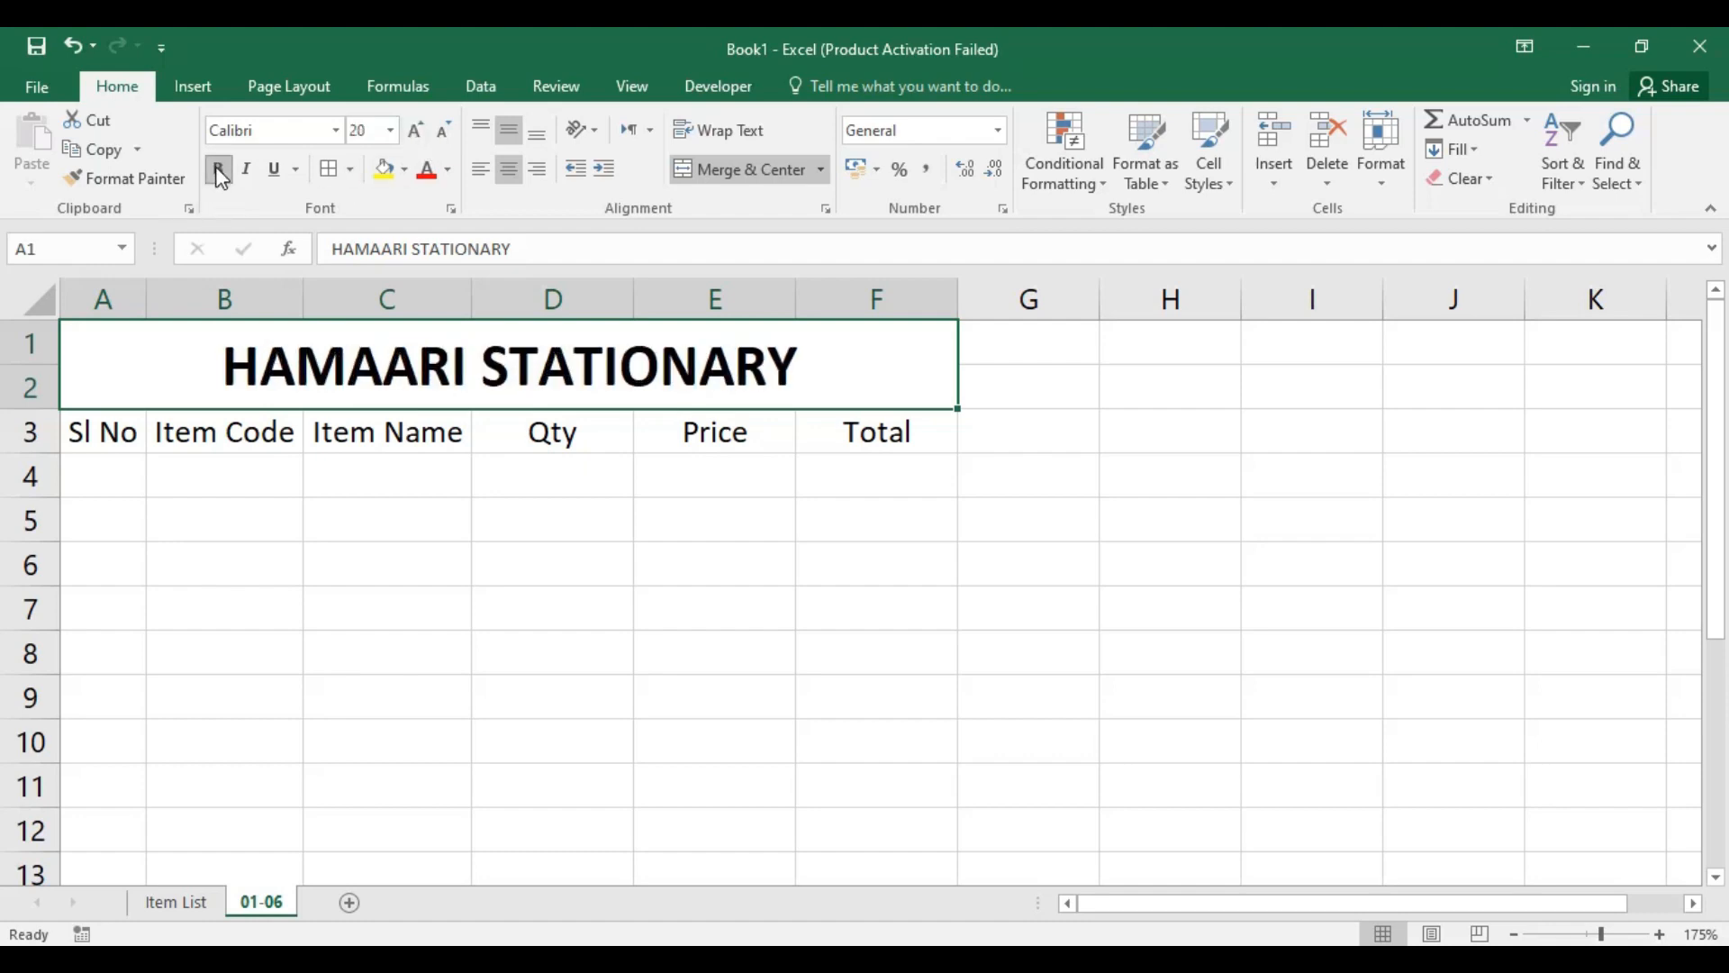
{"action": "left_click", "coordinate": [447, 170]}
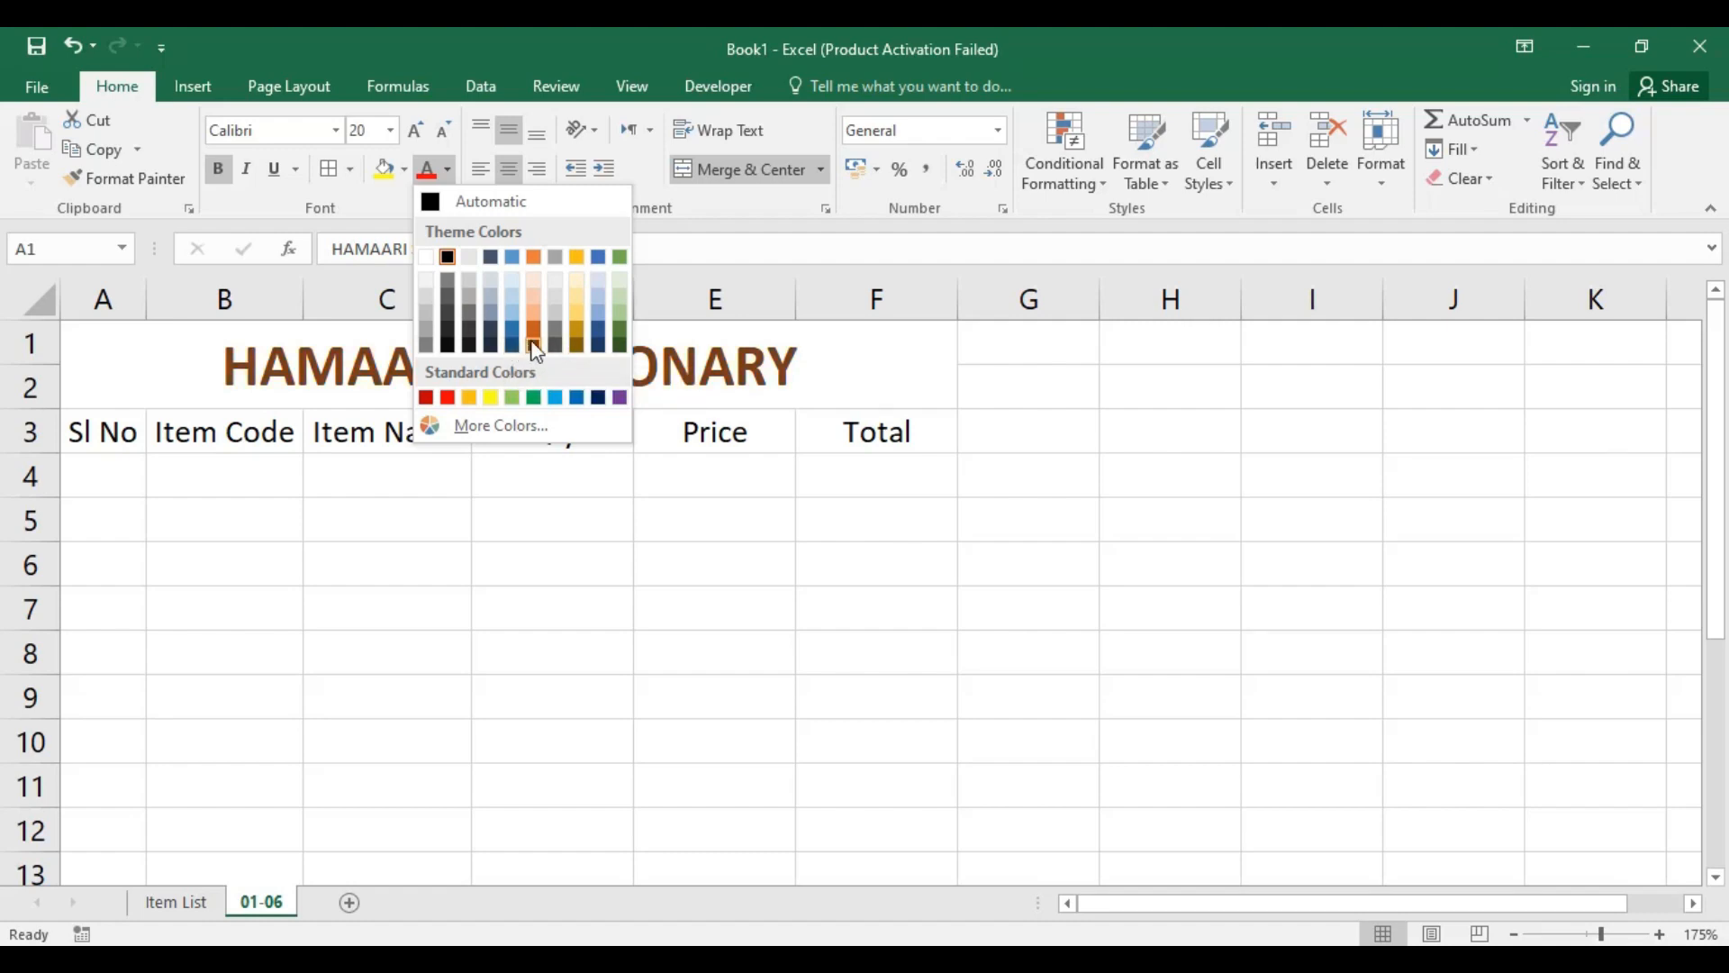
{"action": "left_click", "coordinate": [536, 351]}
{"action": "left_click", "coordinate": [1102, 489]}
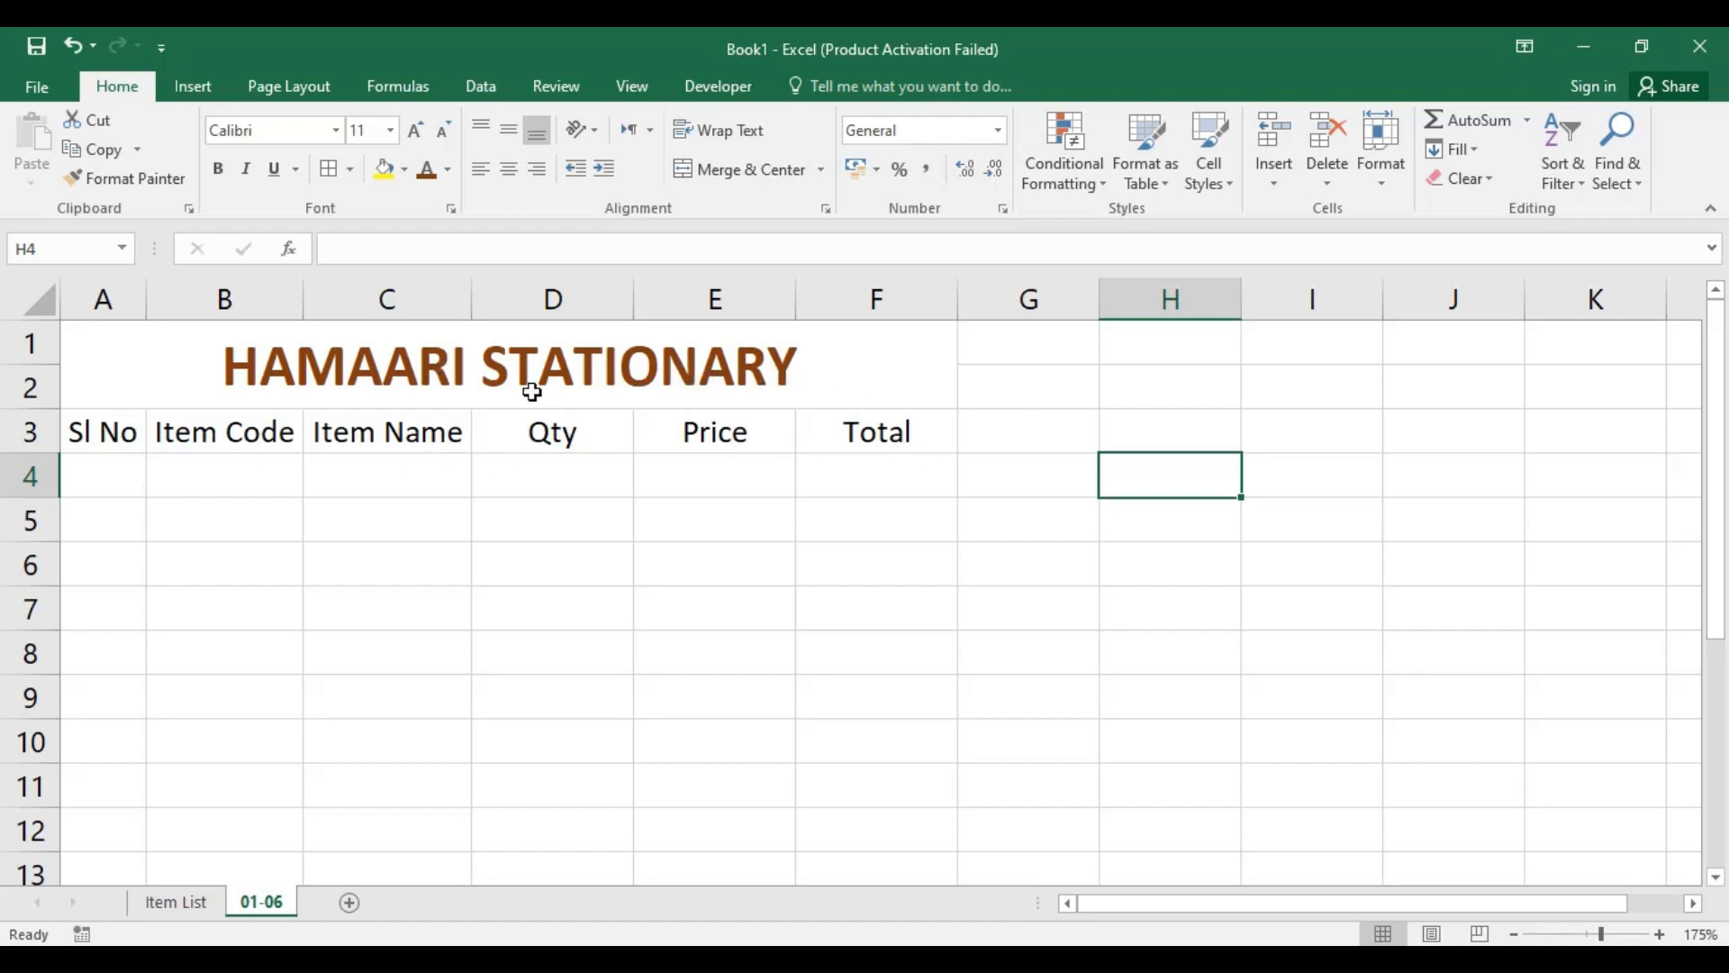
{"action": "left_click", "coordinate": [781, 362]}
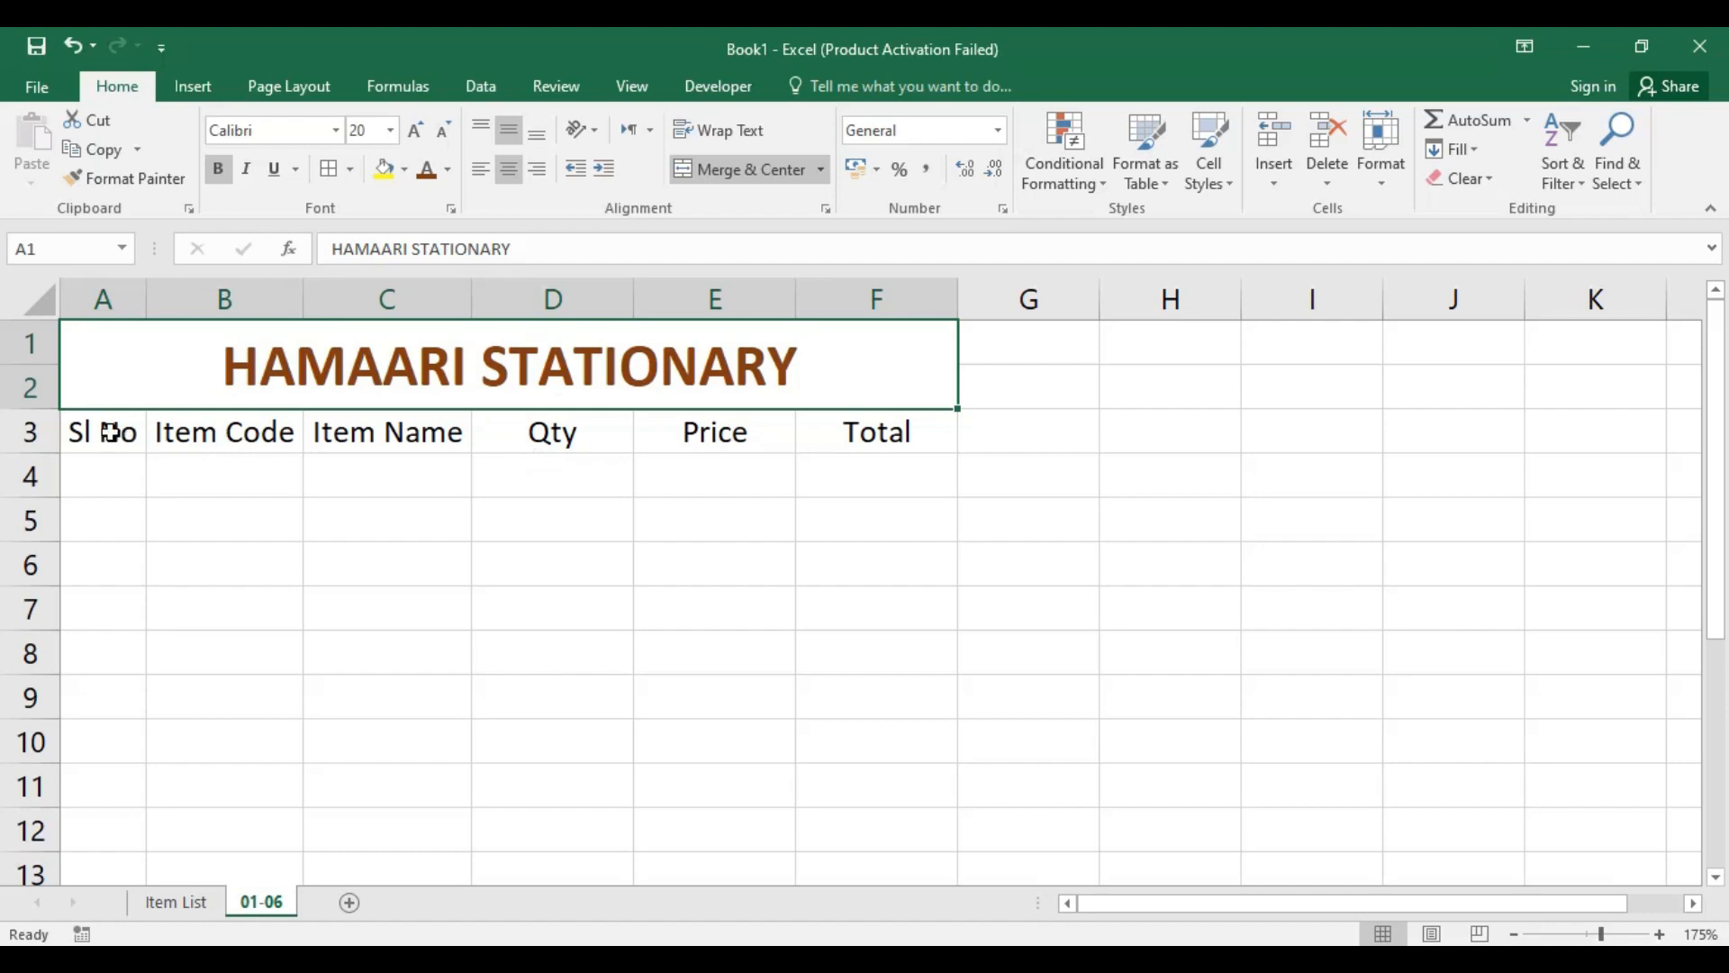
Step: Format the heading row A3:F3 with bold white text on the darkest orange-brown theme fill
{"action": "left_click_drag", "start_coordinate": [90, 433], "coordinate": [887, 435]}
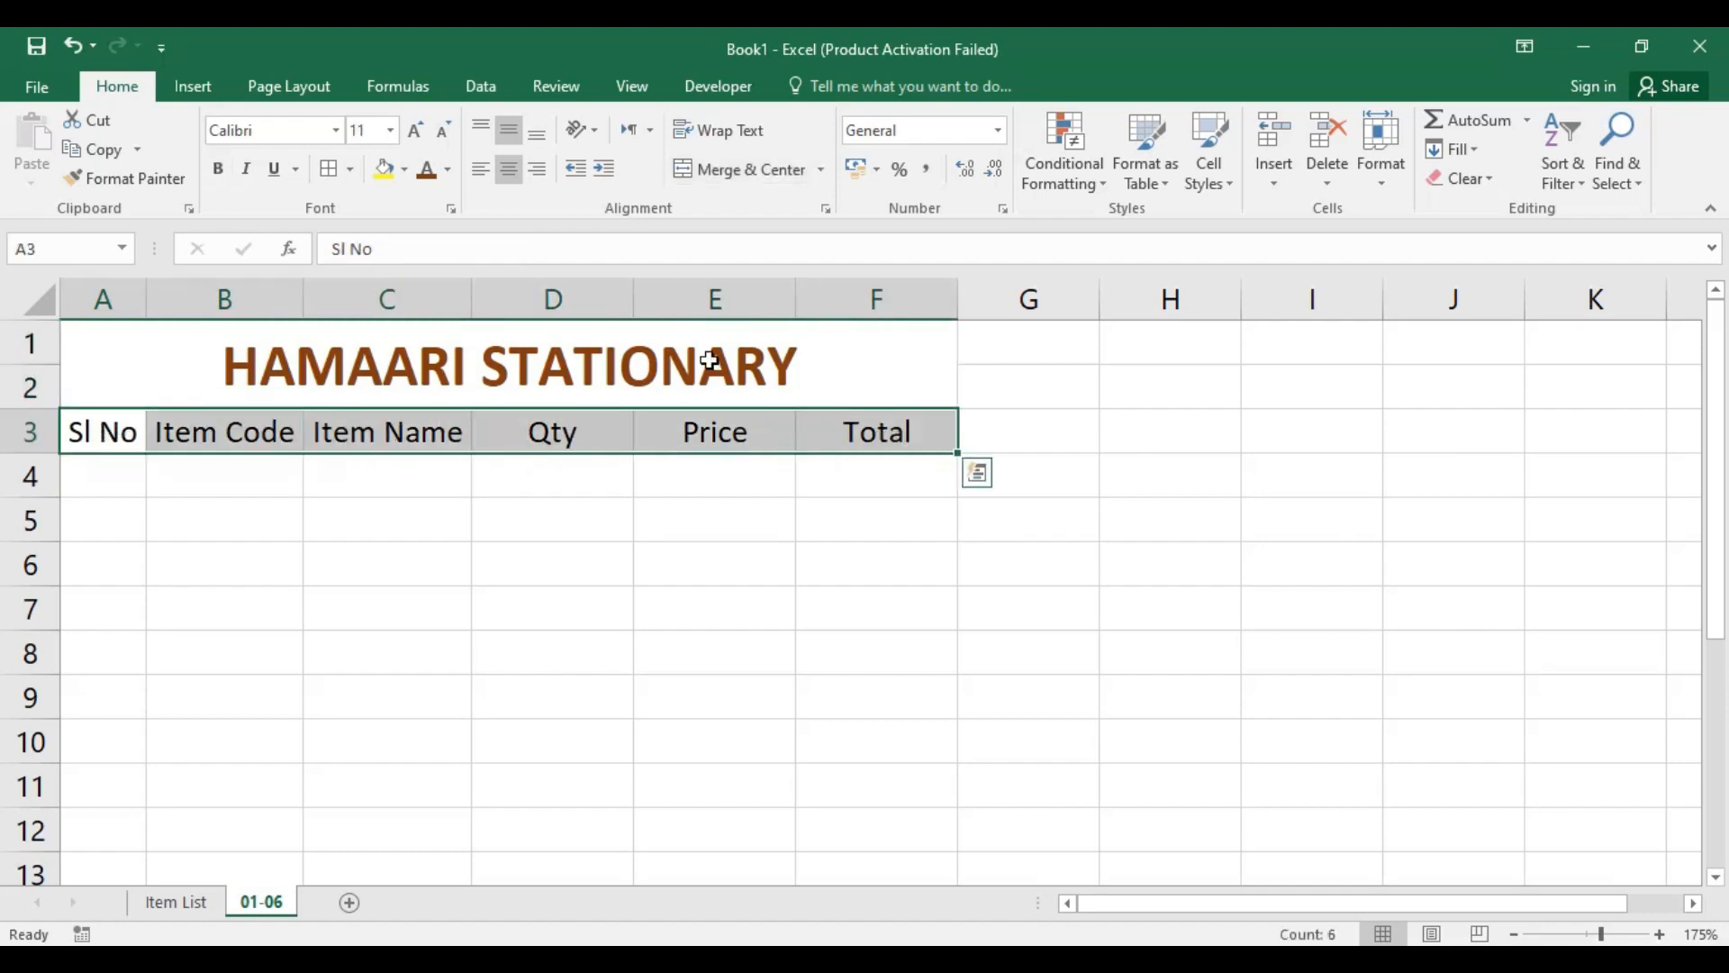
{"action": "left_click", "coordinate": [217, 169]}
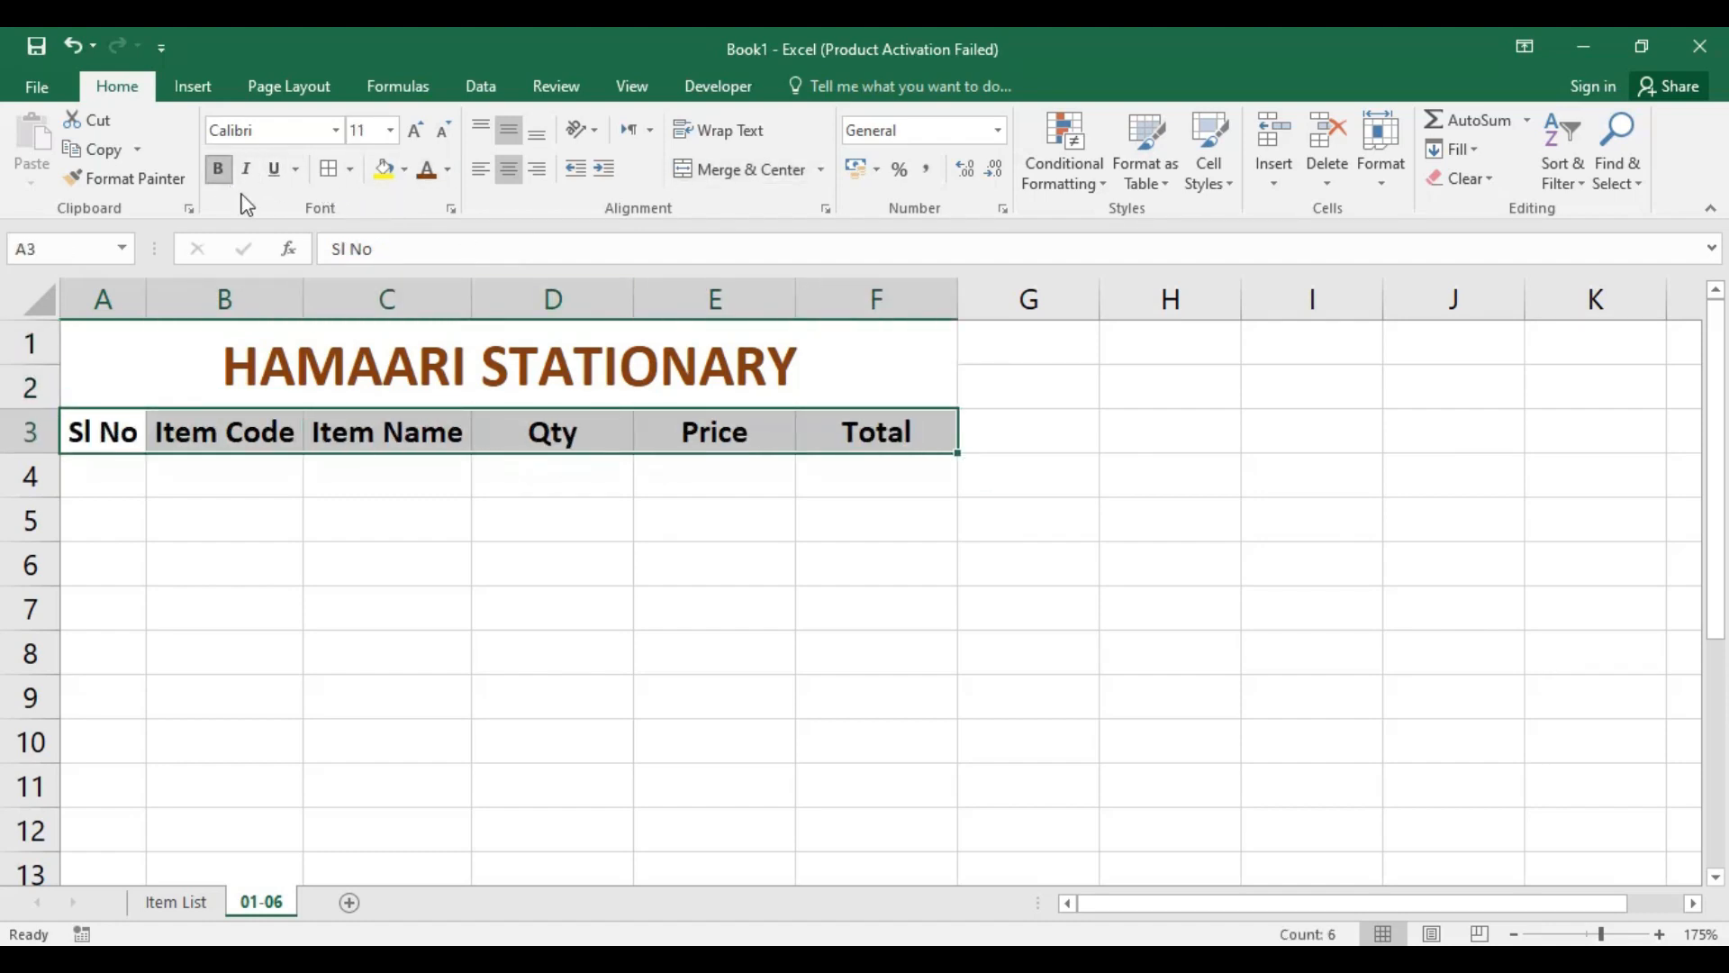
{"action": "left_click", "coordinate": [404, 169]}
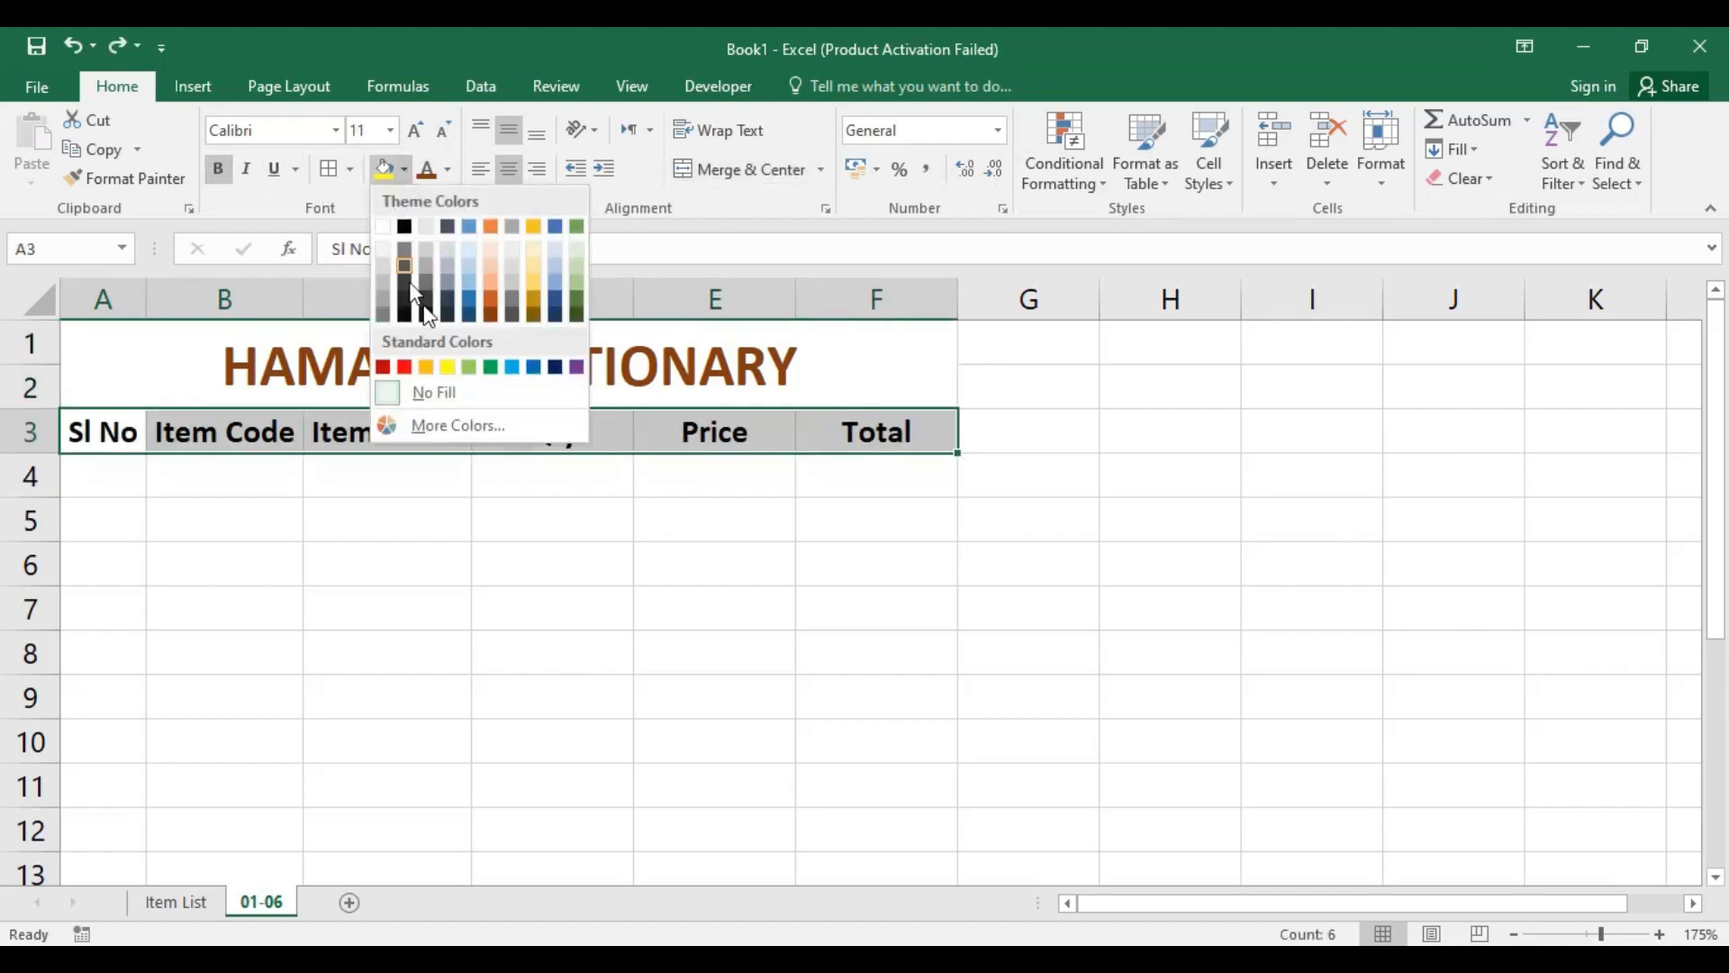
{"action": "left_click", "coordinate": [491, 317]}
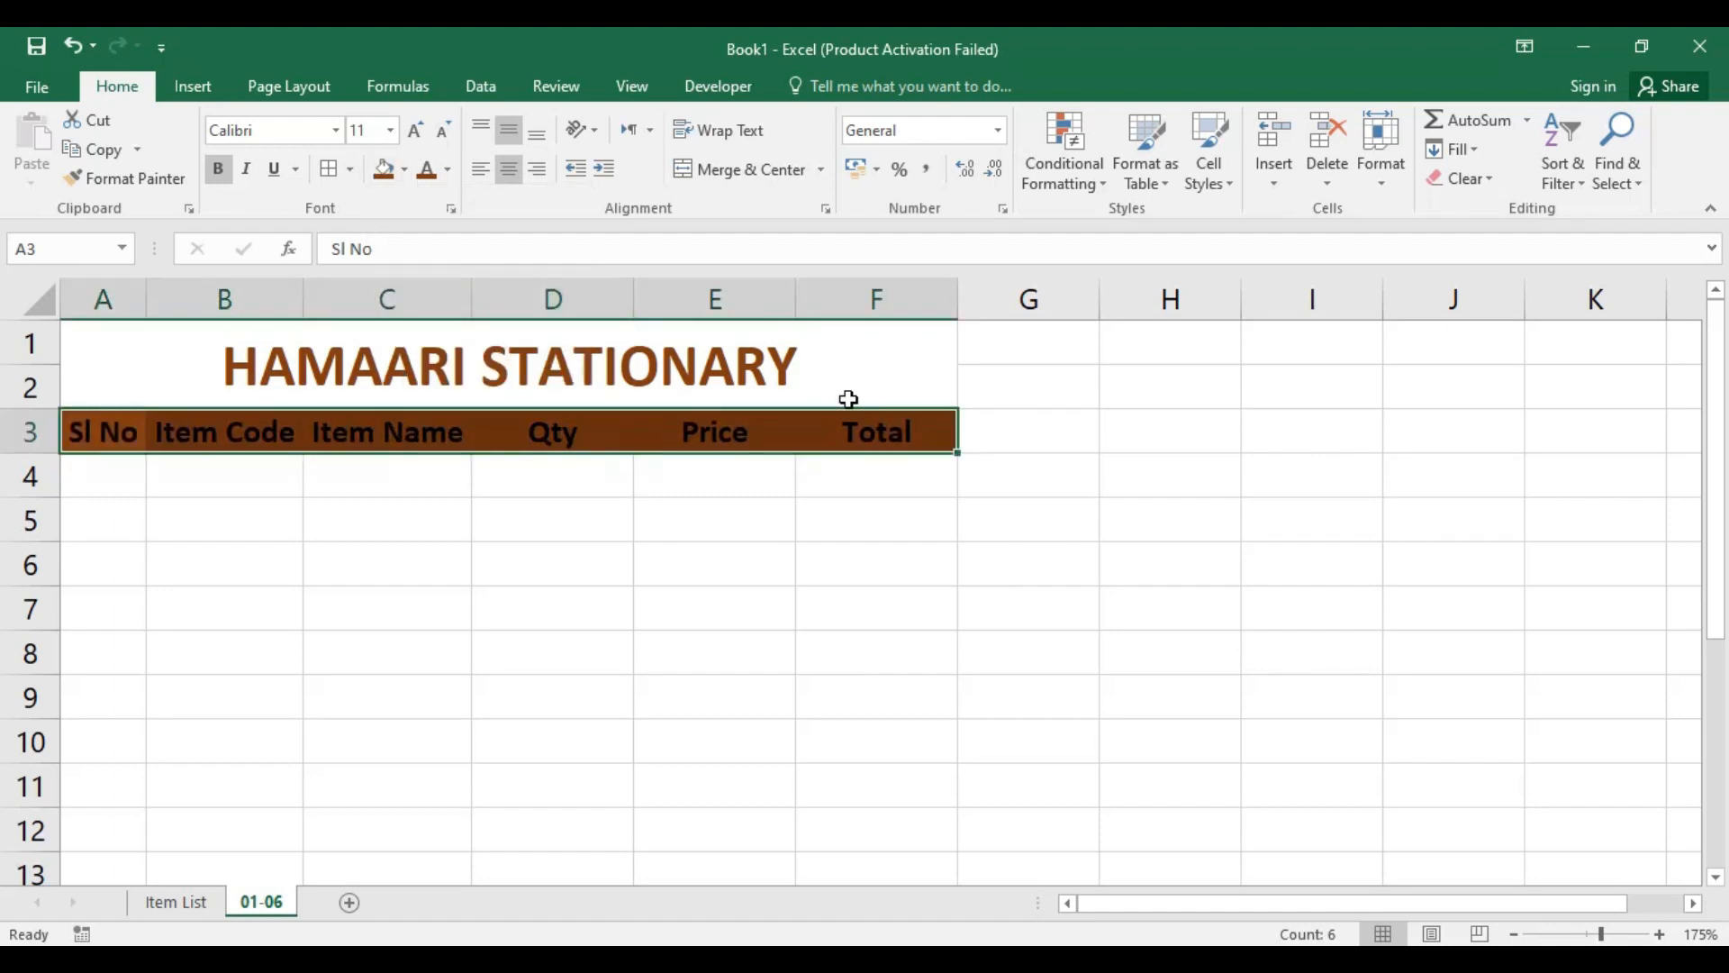
{"action": "left_click", "coordinate": [447, 169]}
{"action": "left_click", "coordinate": [432, 261]}
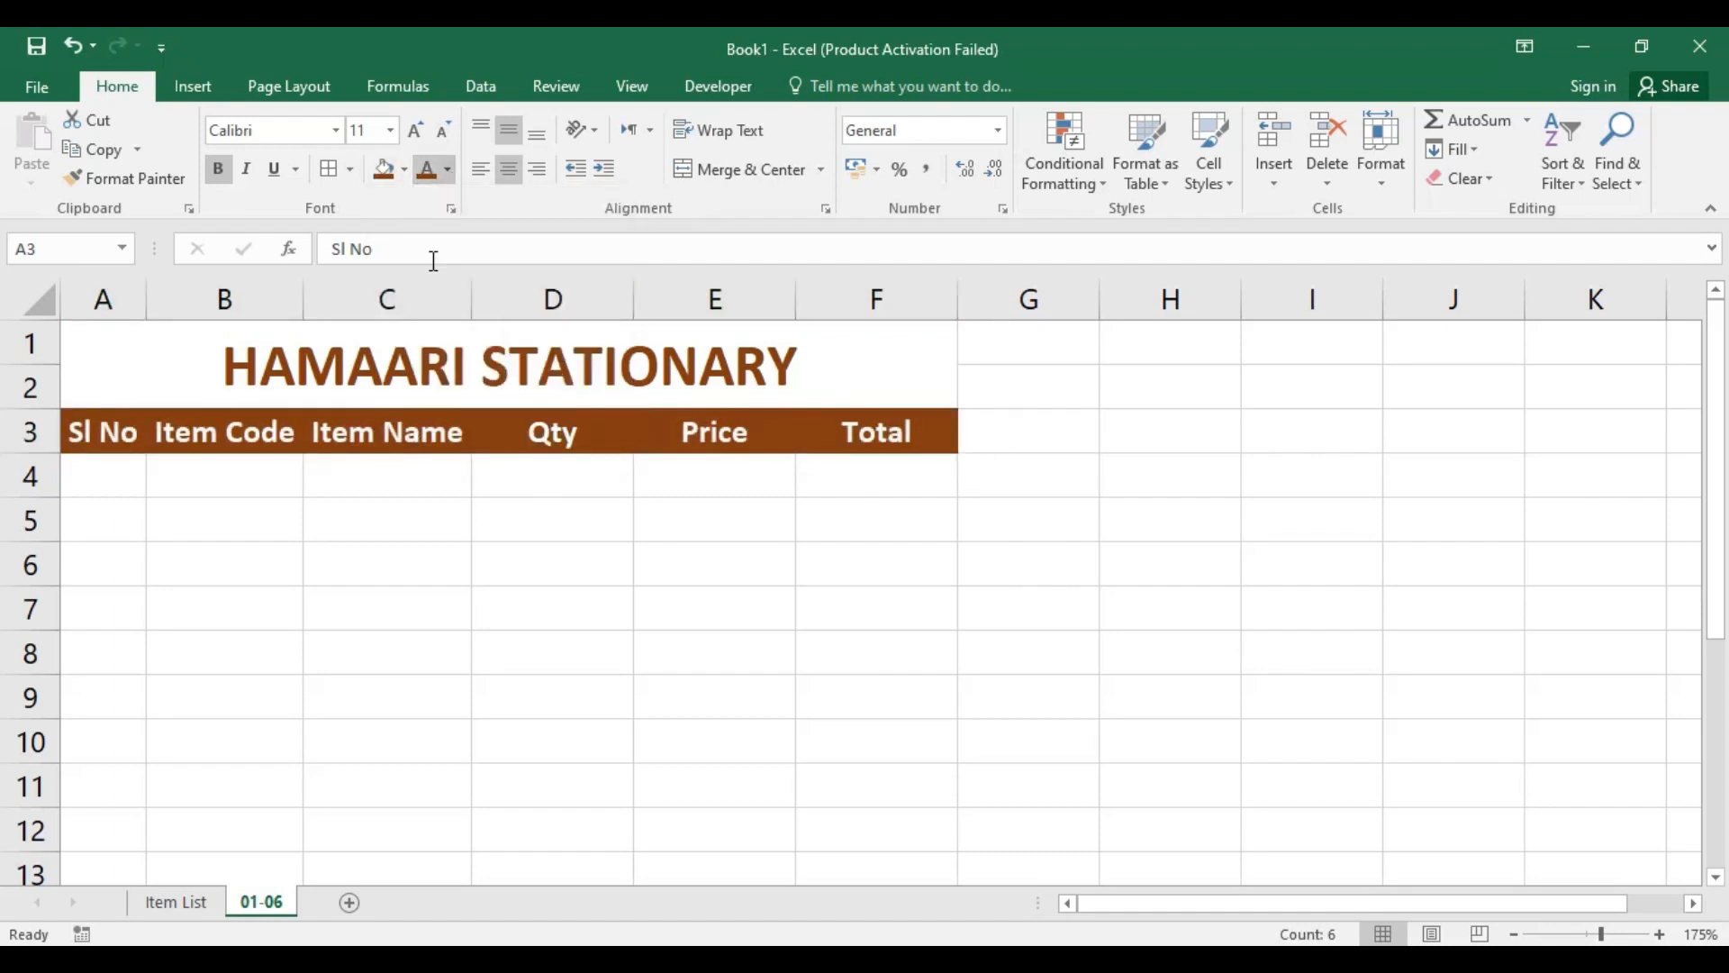
{"action": "left_click", "coordinate": [857, 534]}
{"action": "left_click", "coordinate": [115, 471]}
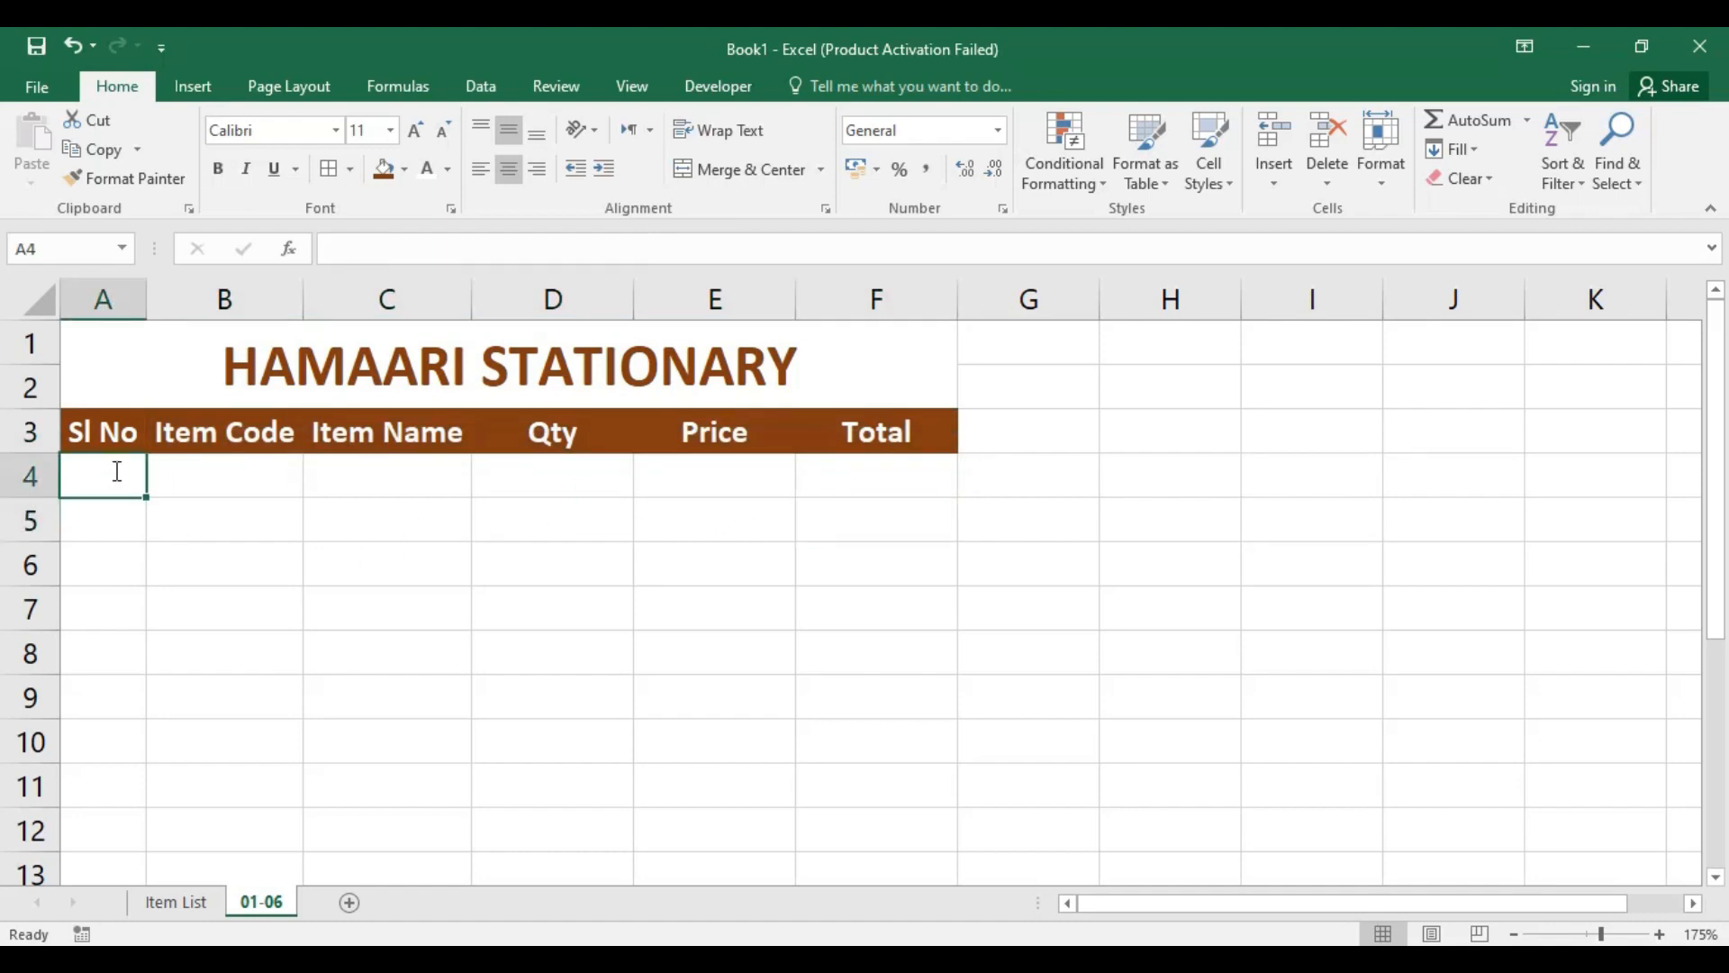
Step: Number the Sl No column from 1 to 10 in cells A4 to A13
{"action": "type", "text": "1"}
{"action": "key", "text": "Return"}
{"action": "type", "text": "2"}
{"action": "key", "text": "Return"}
{"action": "type", "text": "3"}
{"action": "key", "text": "Return"}
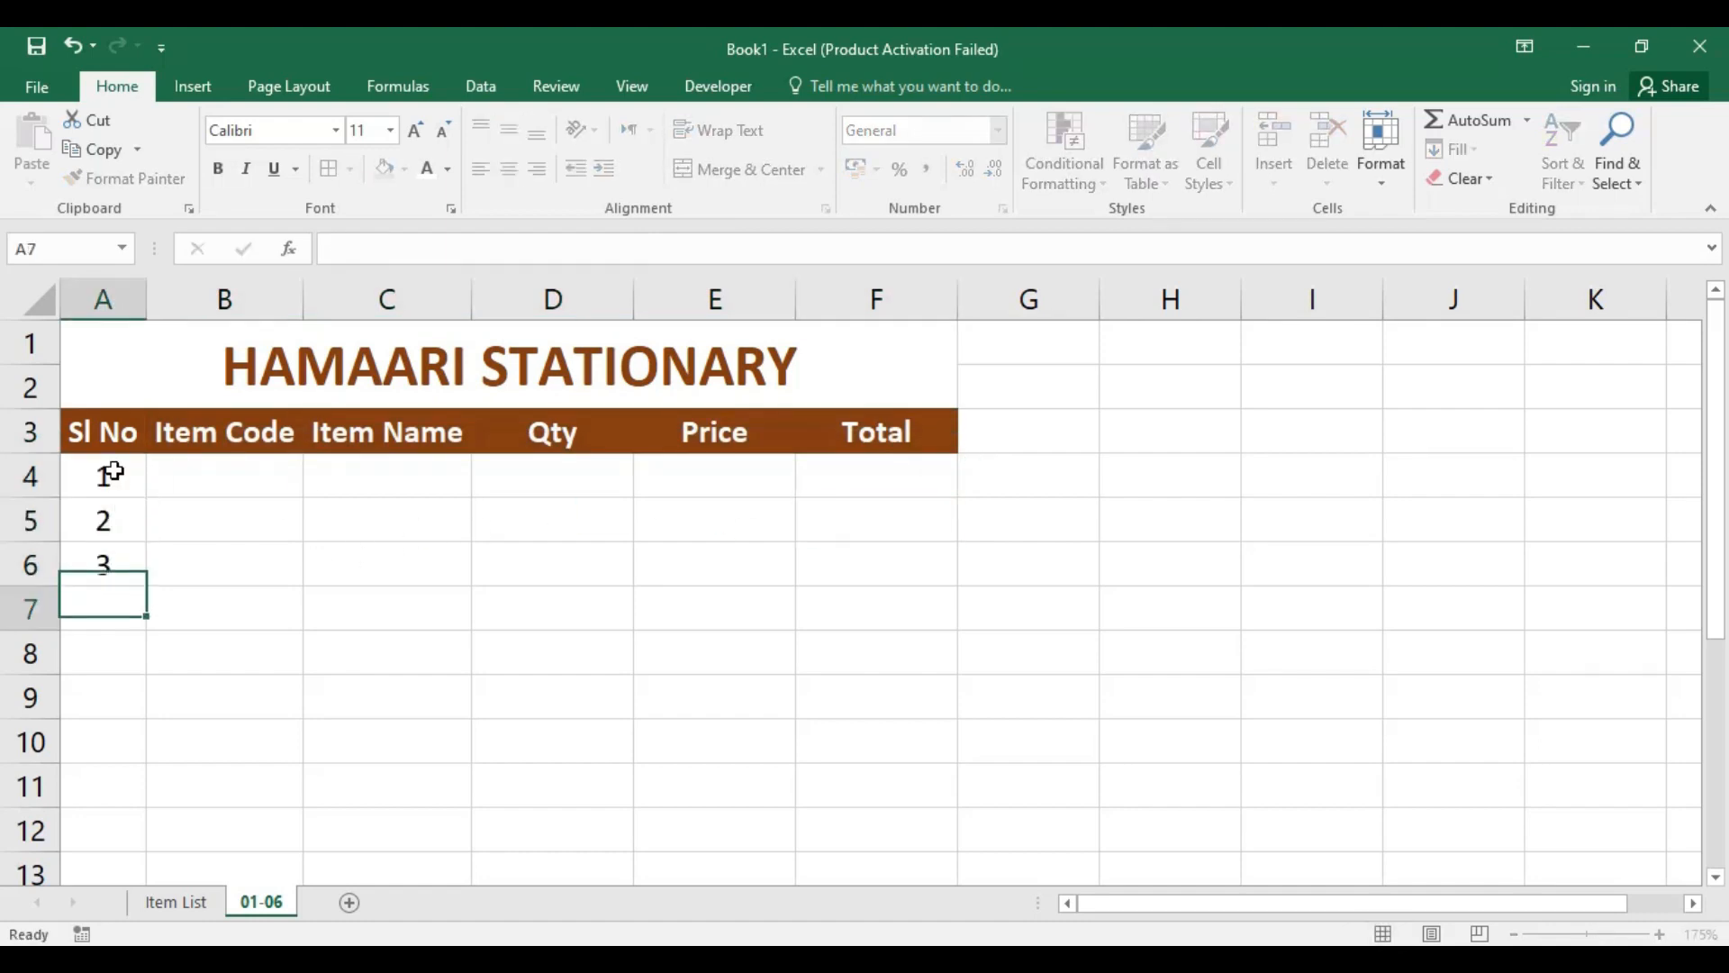
{"action": "type", "text": "4"}
{"action": "key", "text": "Return"}
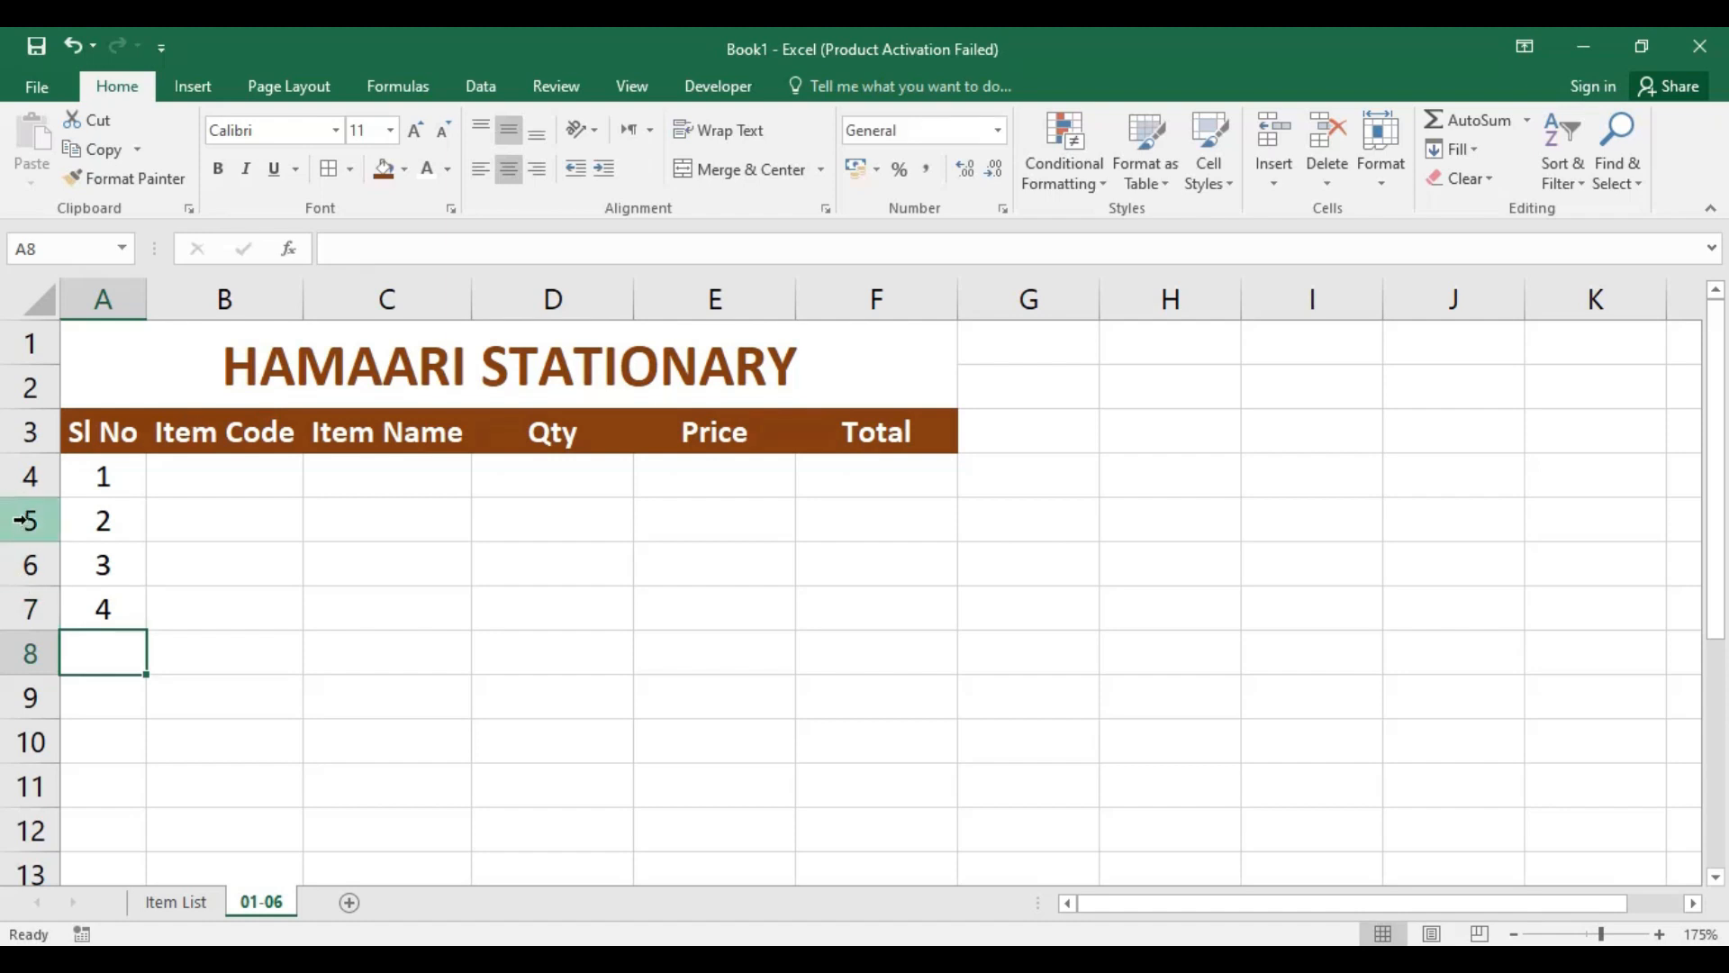
{"action": "left_click_drag", "start_coordinate": [105, 474], "coordinate": [122, 871]}
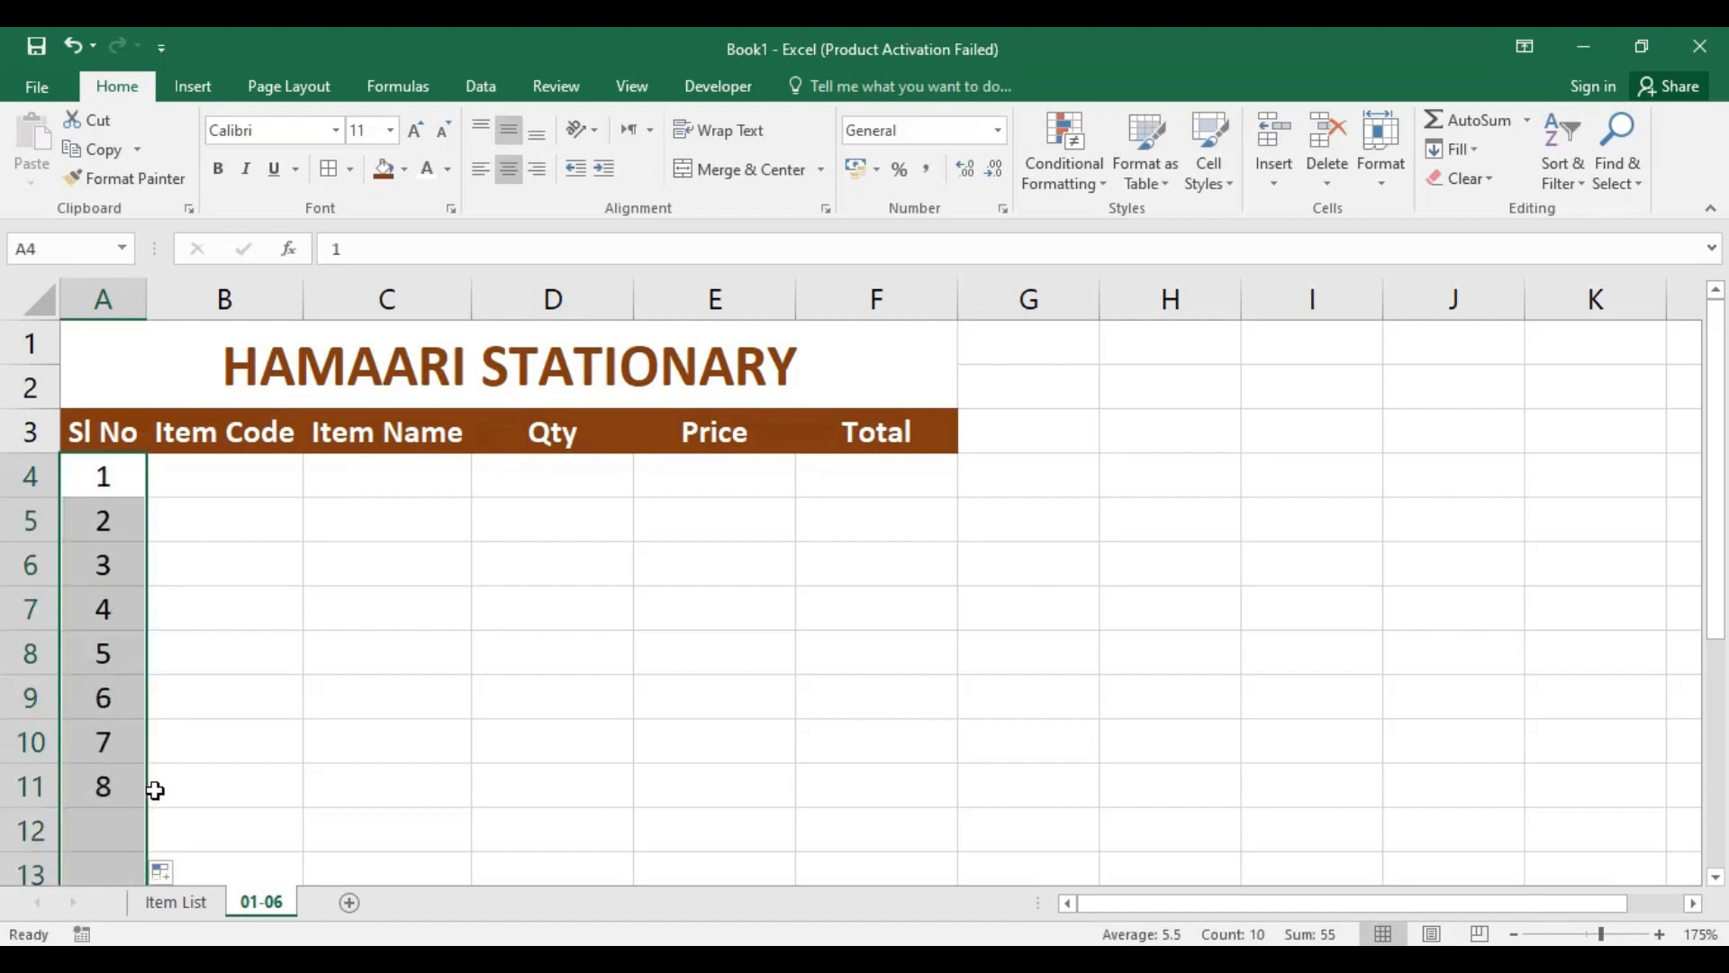
{"action": "scroll", "coordinate": [193, 742], "scroll_direction": "down", "scroll_amount": 1}
{"action": "scroll", "coordinate": [196, 741], "scroll_direction": "up", "scroll_amount": 1}
{"action": "scroll", "coordinate": [336, 637], "scroll_direction": "down", "scroll_amount": 1}
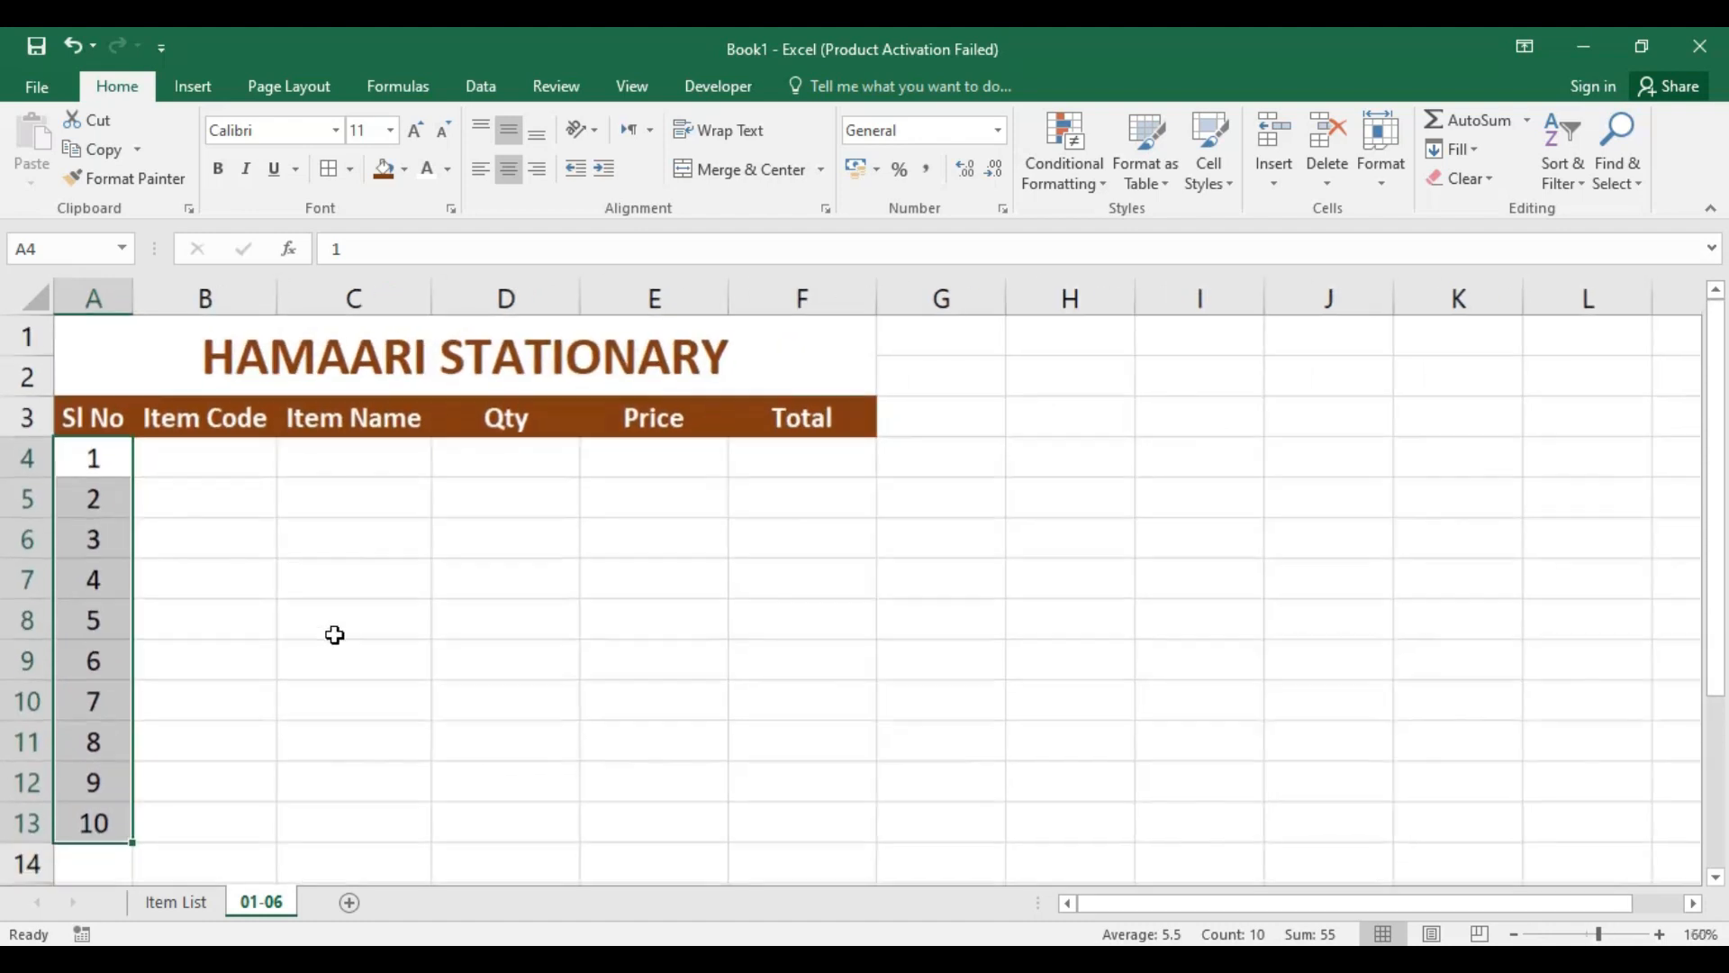
{"action": "left_click", "coordinate": [650, 658]}
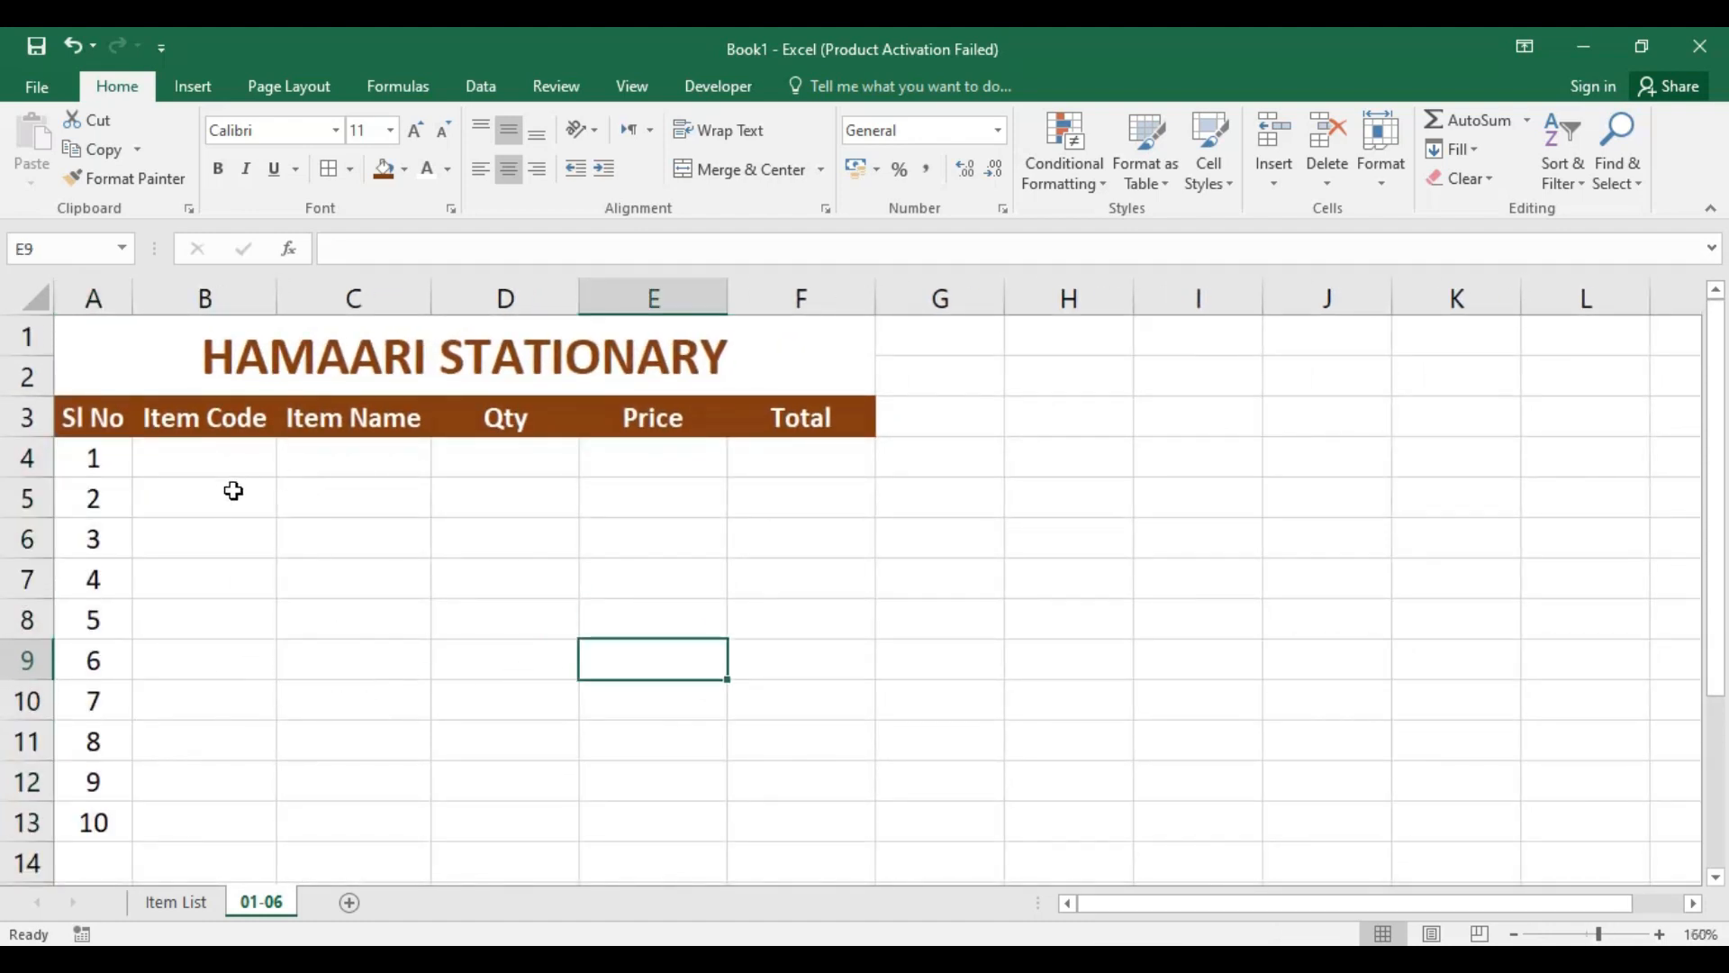
Step: Enter the item code I1 in cell B4 of the first sales row
{"action": "left_click", "coordinate": [220, 460]}
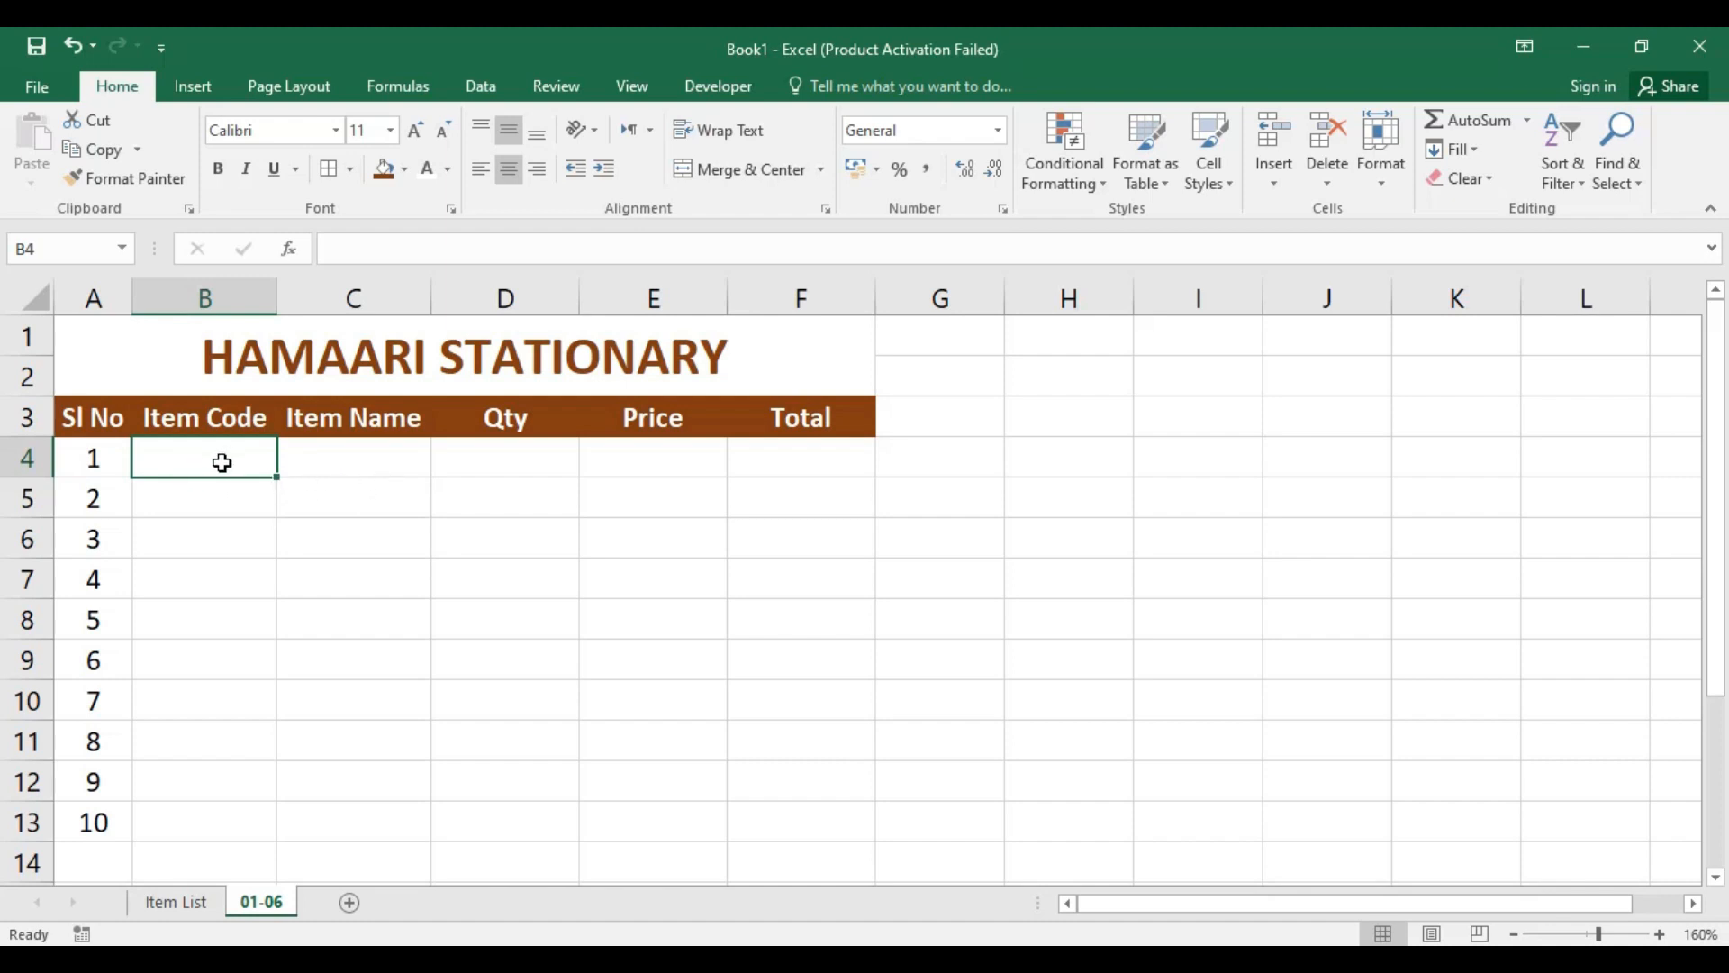
{"action": "type", "text": "I"}
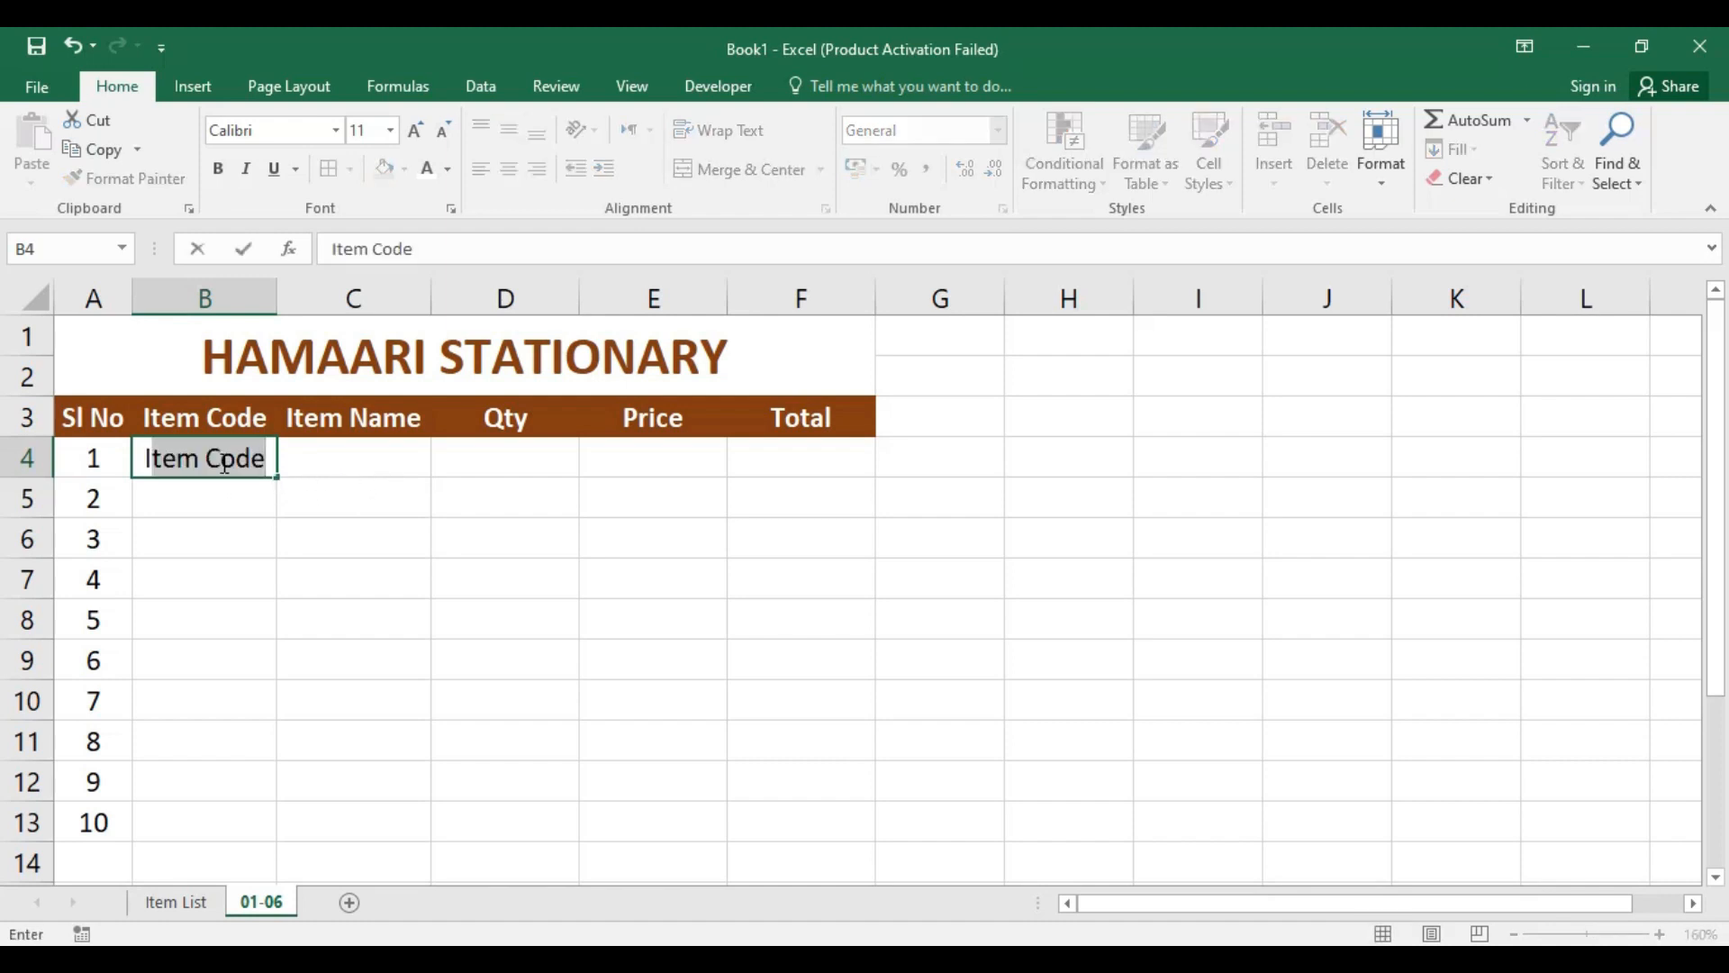
{"action": "type", "text": "1"}
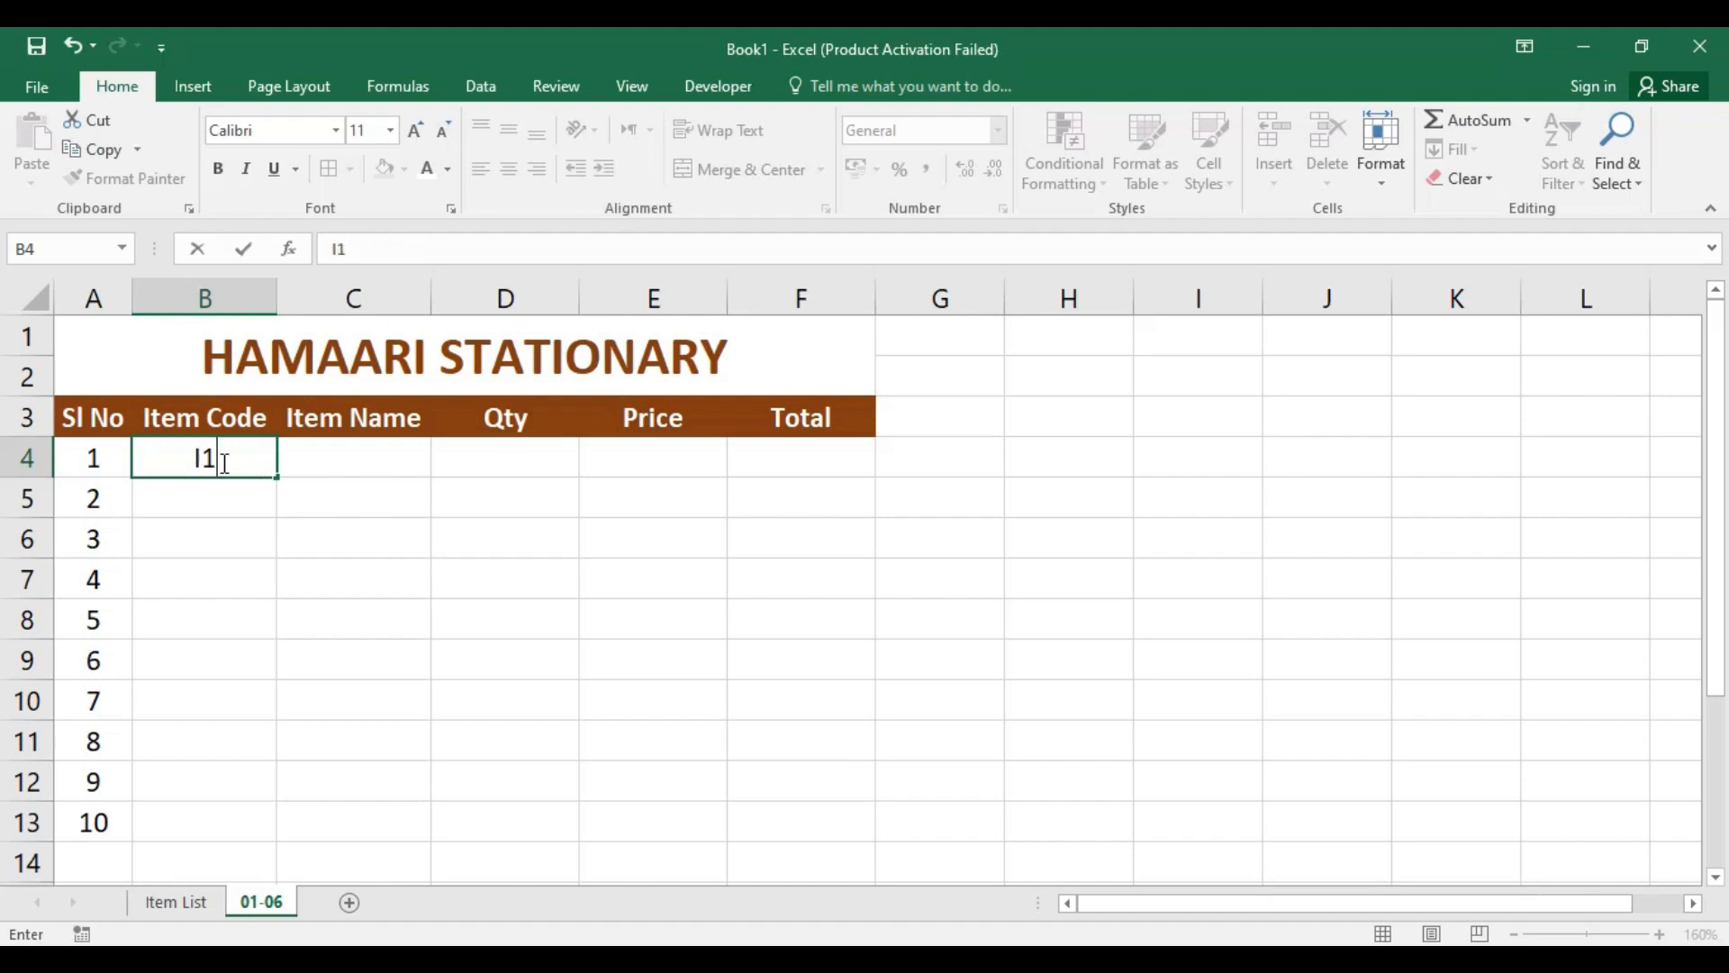
{"action": "key", "text": "Return"}
{"action": "left_click_drag", "start_coordinate": [356, 457], "coordinate": [801, 464]}
{"action": "left_click", "coordinate": [514, 533]}
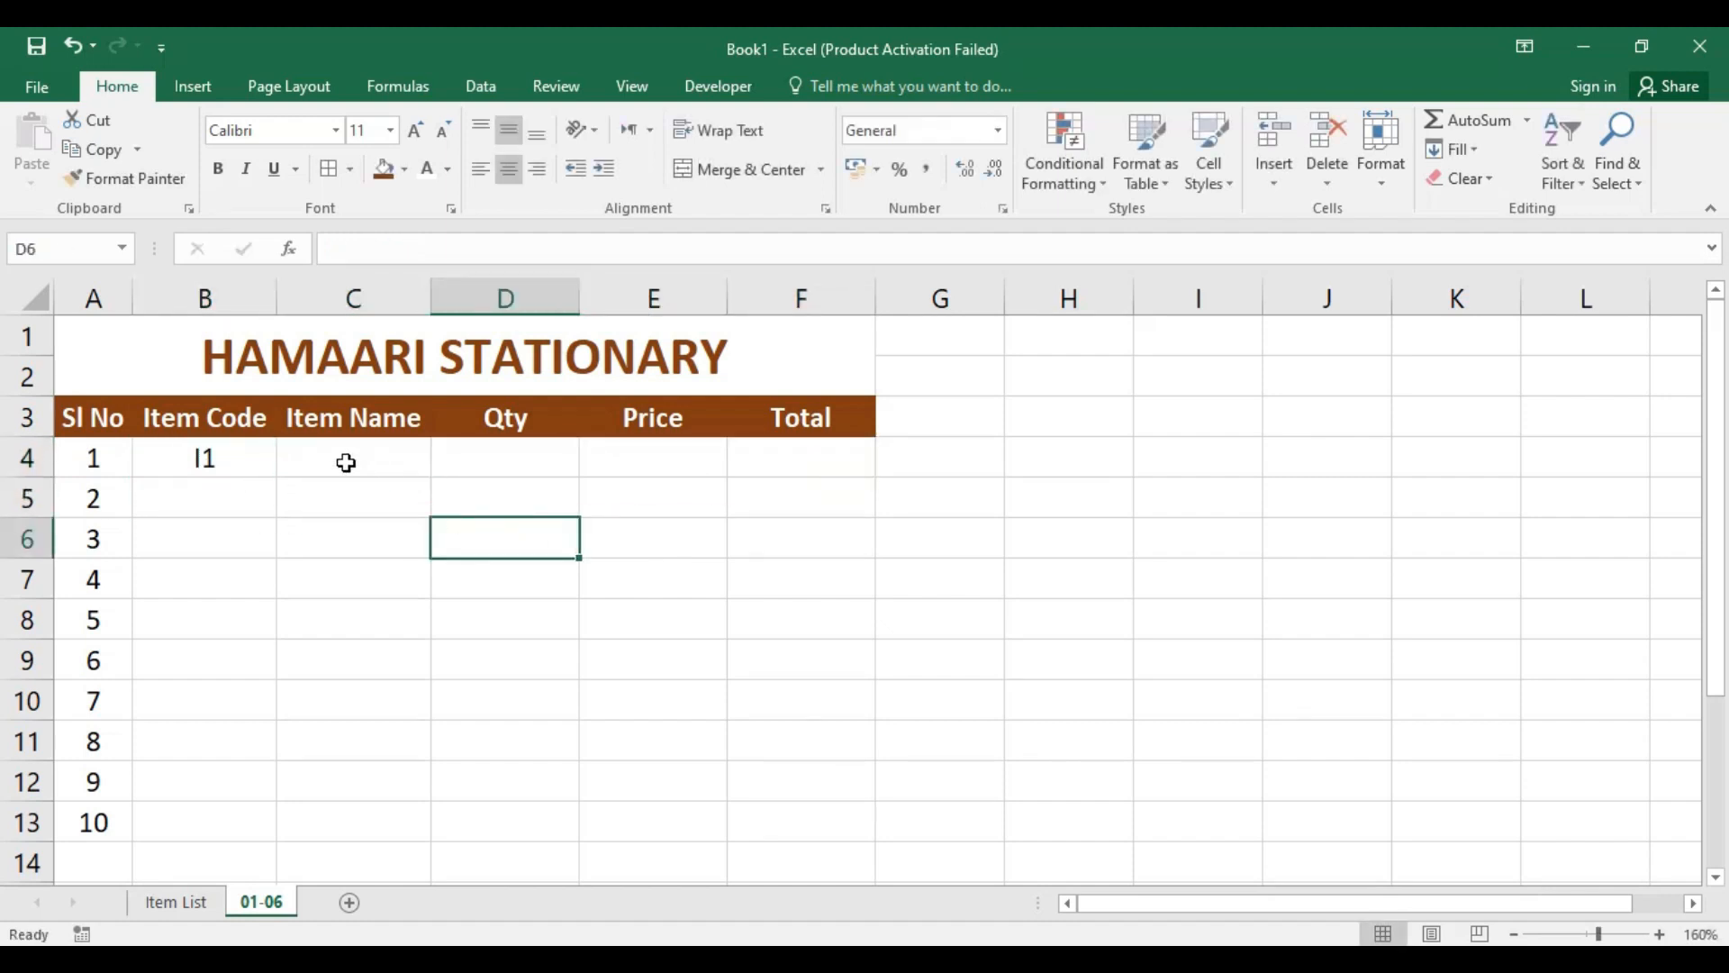
{"action": "left_click_drag", "start_coordinate": [348, 459], "coordinate": [795, 460]}
{"action": "left_click", "coordinate": [775, 549]}
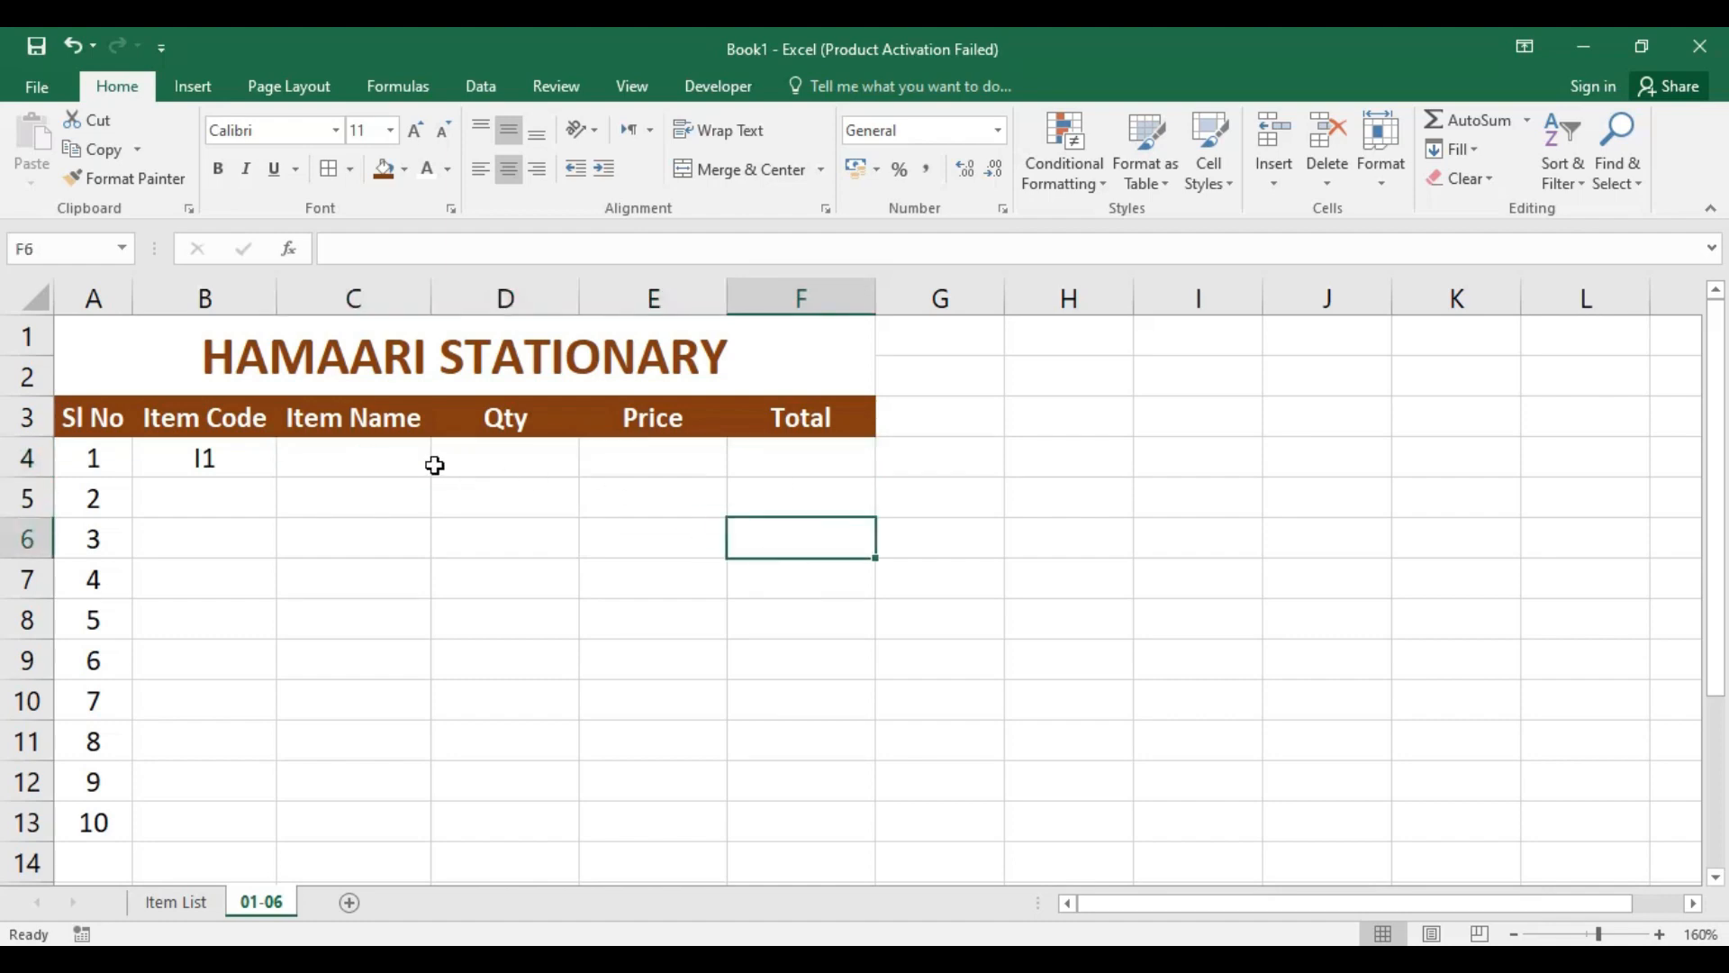
Step: Enter the item name lookup formula =VLOOKUP(B4,'Item List'!A1:C20,2,0) in cell C4
{"action": "left_click", "coordinate": [351, 460]}
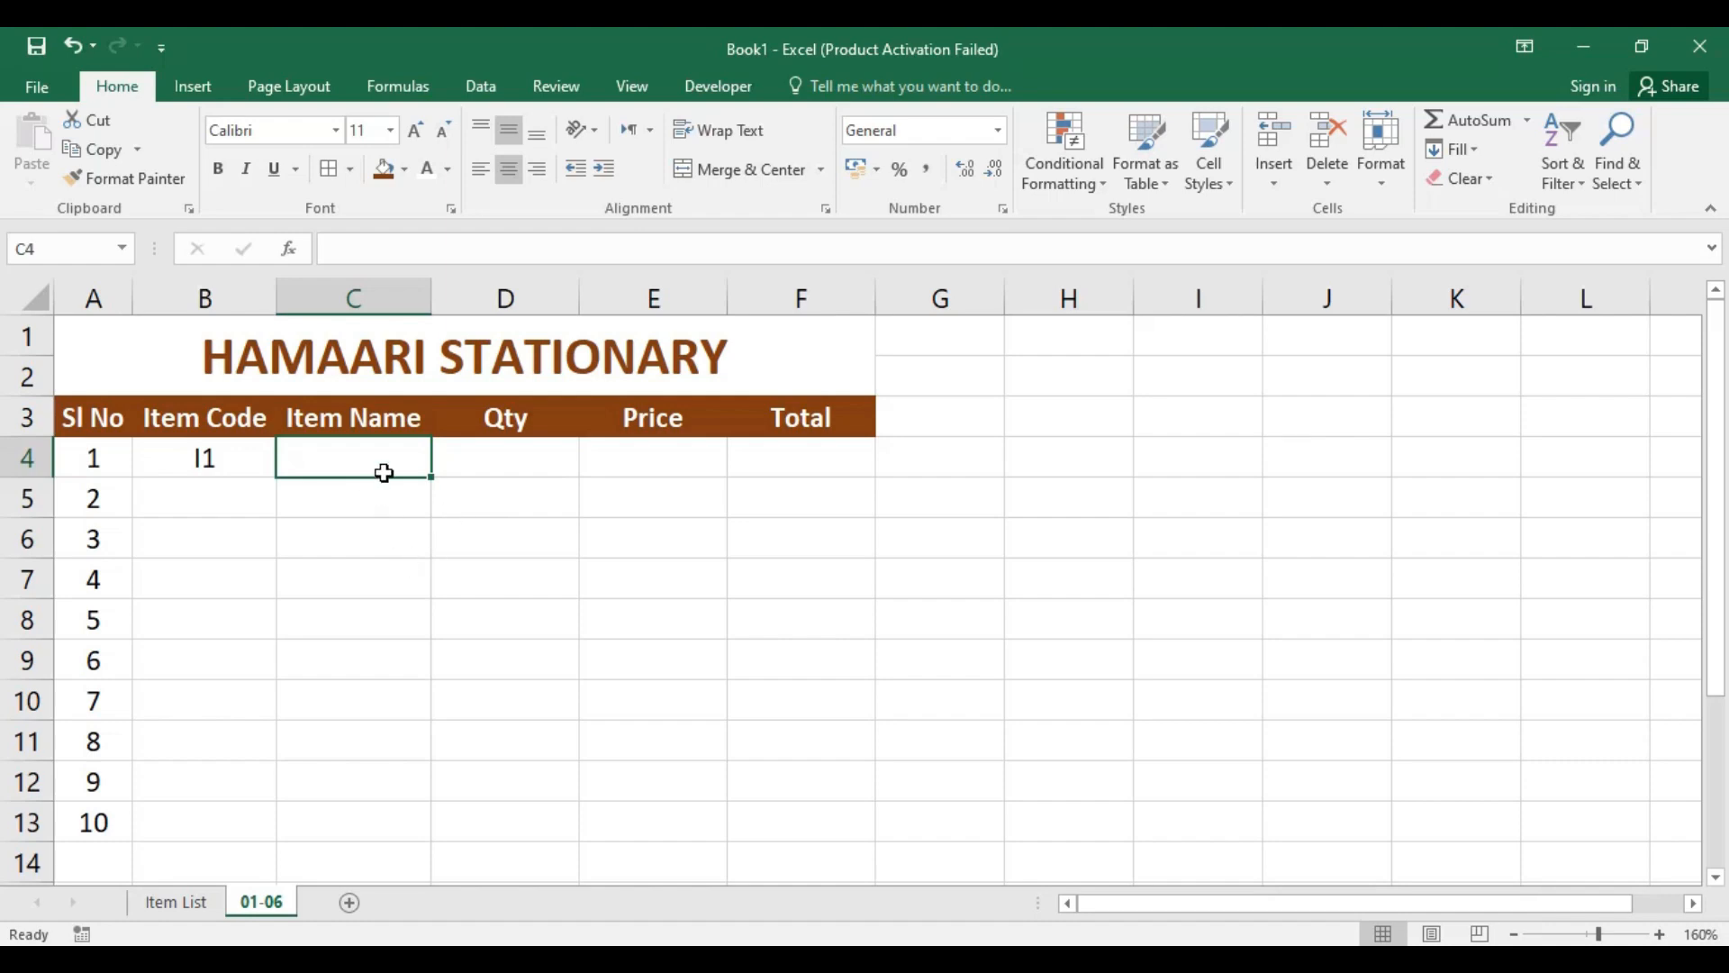
{"action": "type", "text": "="}
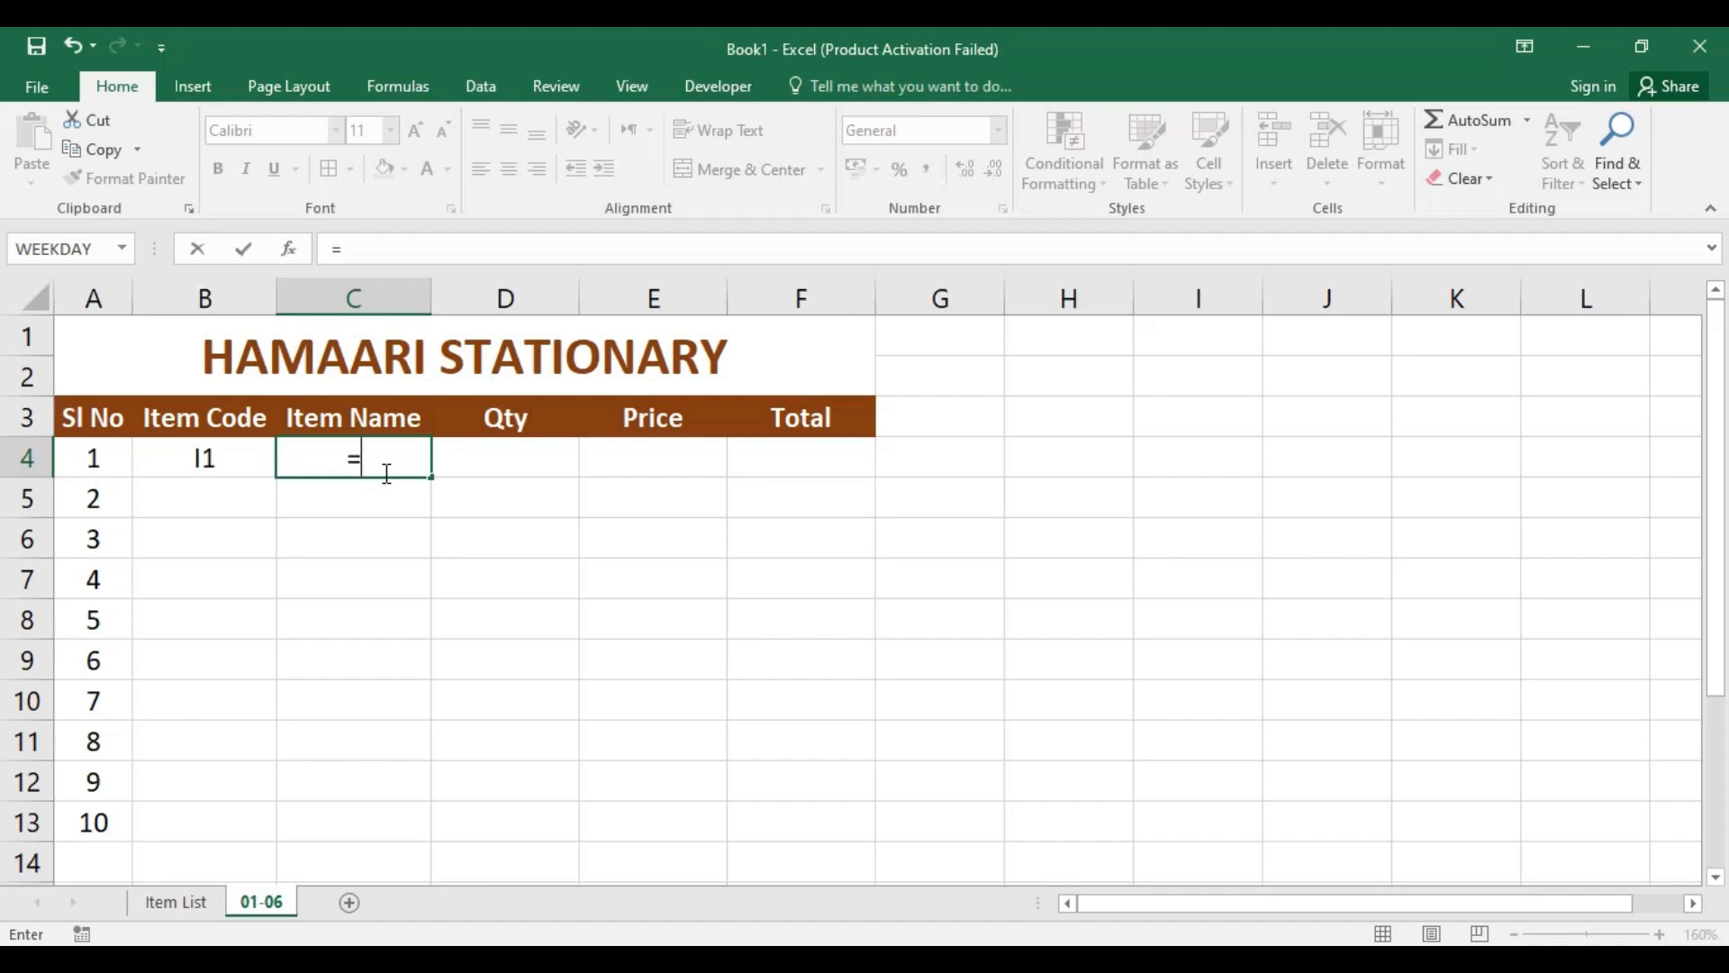
{"action": "type", "text": "VLOO"}
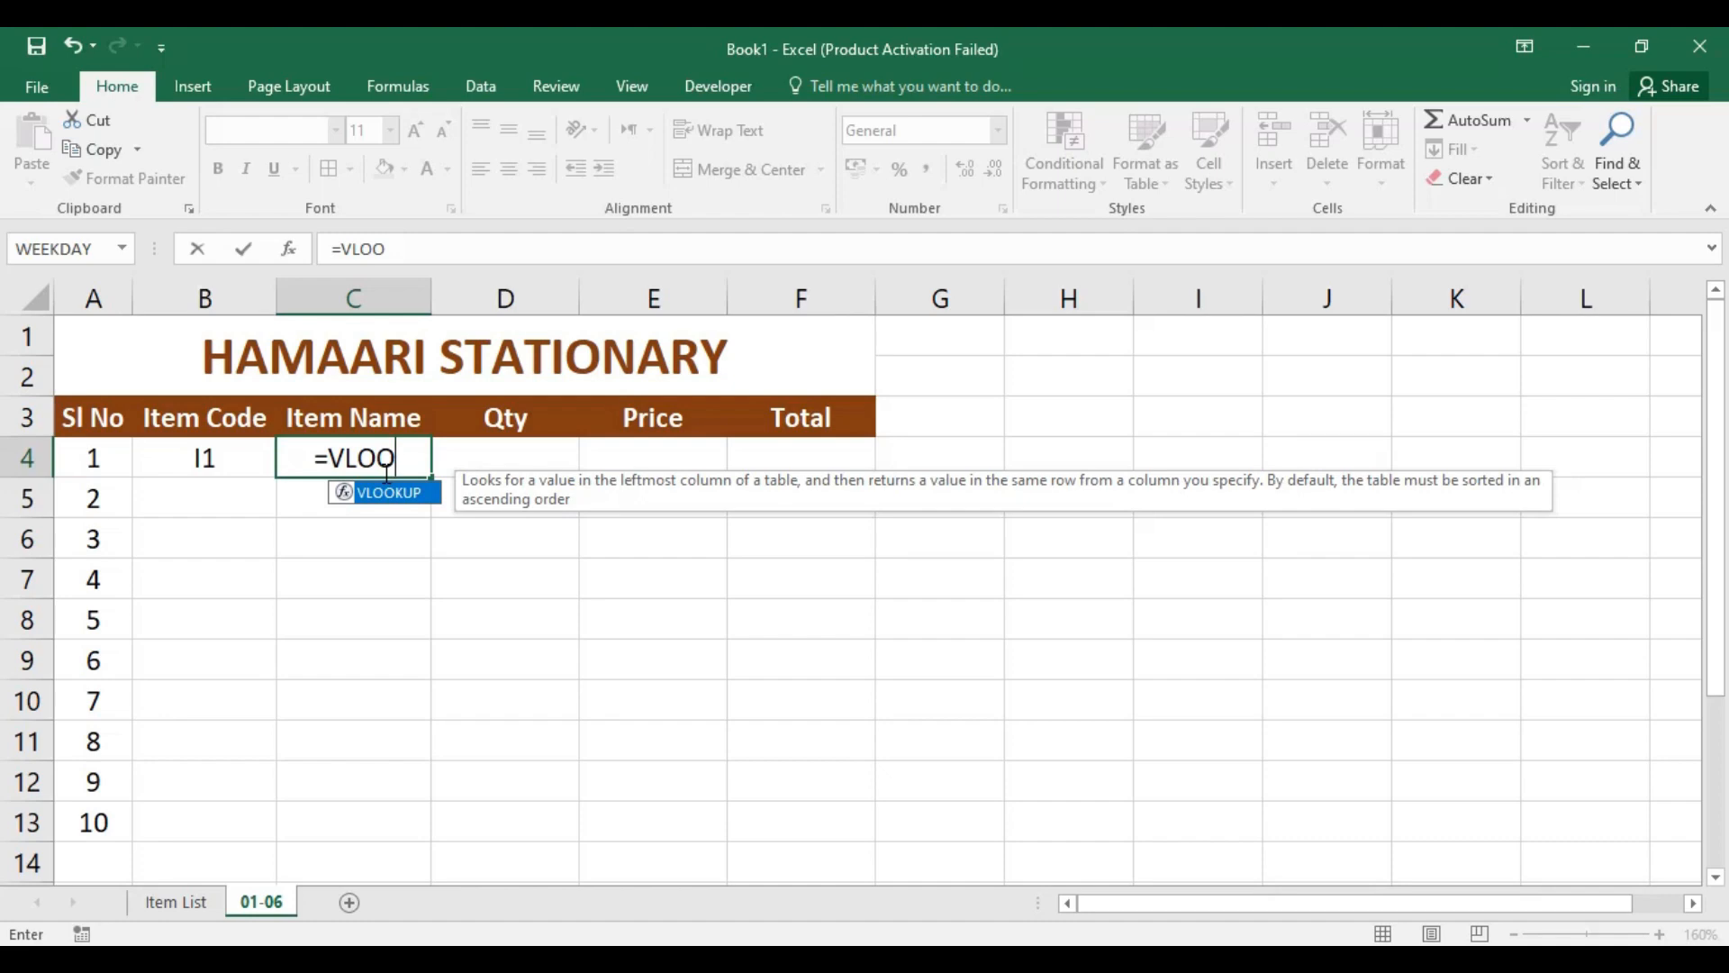
{"action": "double_click", "coordinate": [345, 495]}
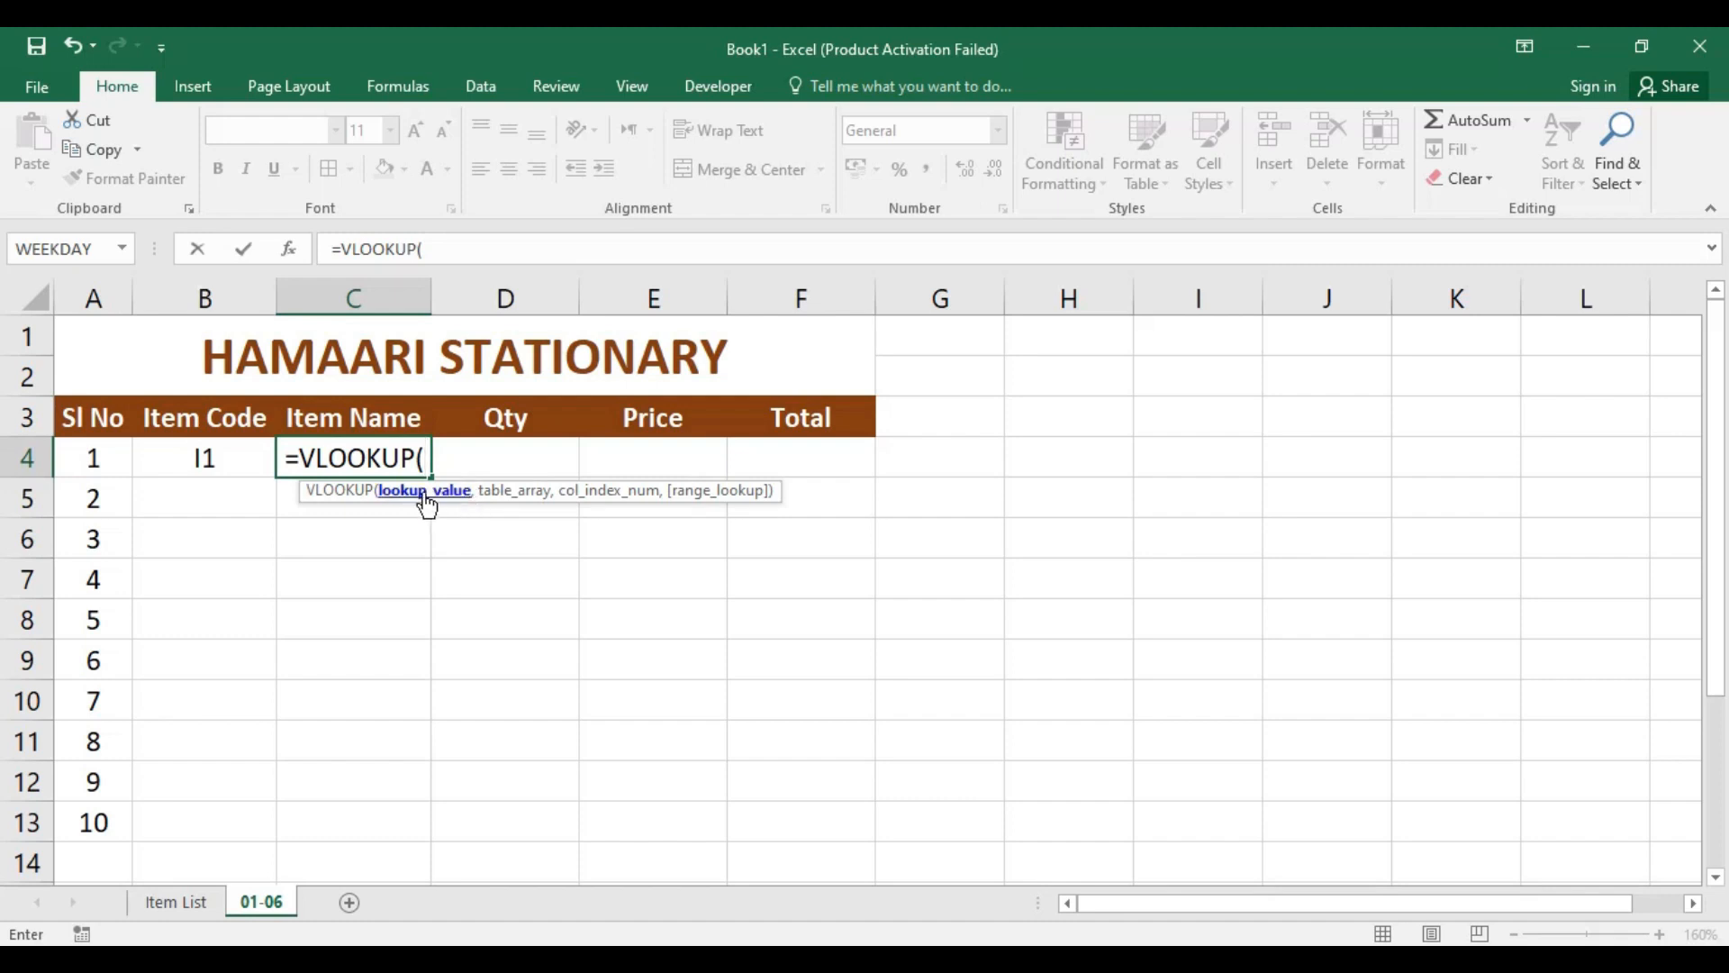
{"action": "left_click", "coordinate": [238, 456]}
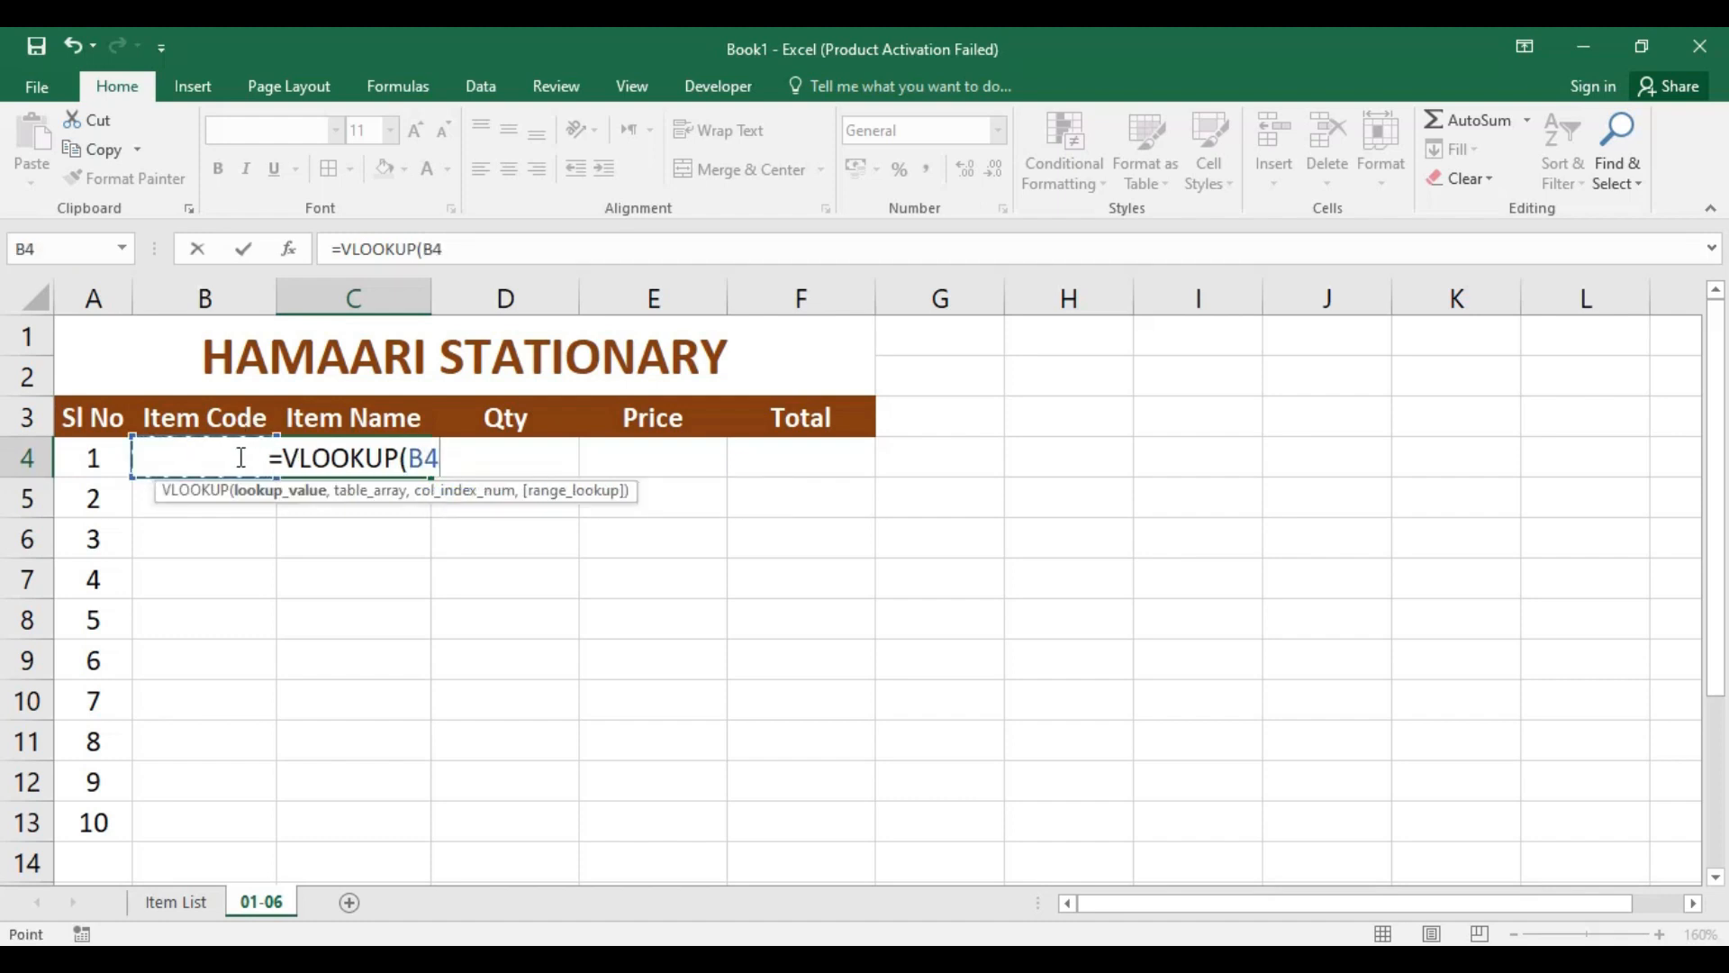
{"action": "type", "text": ","}
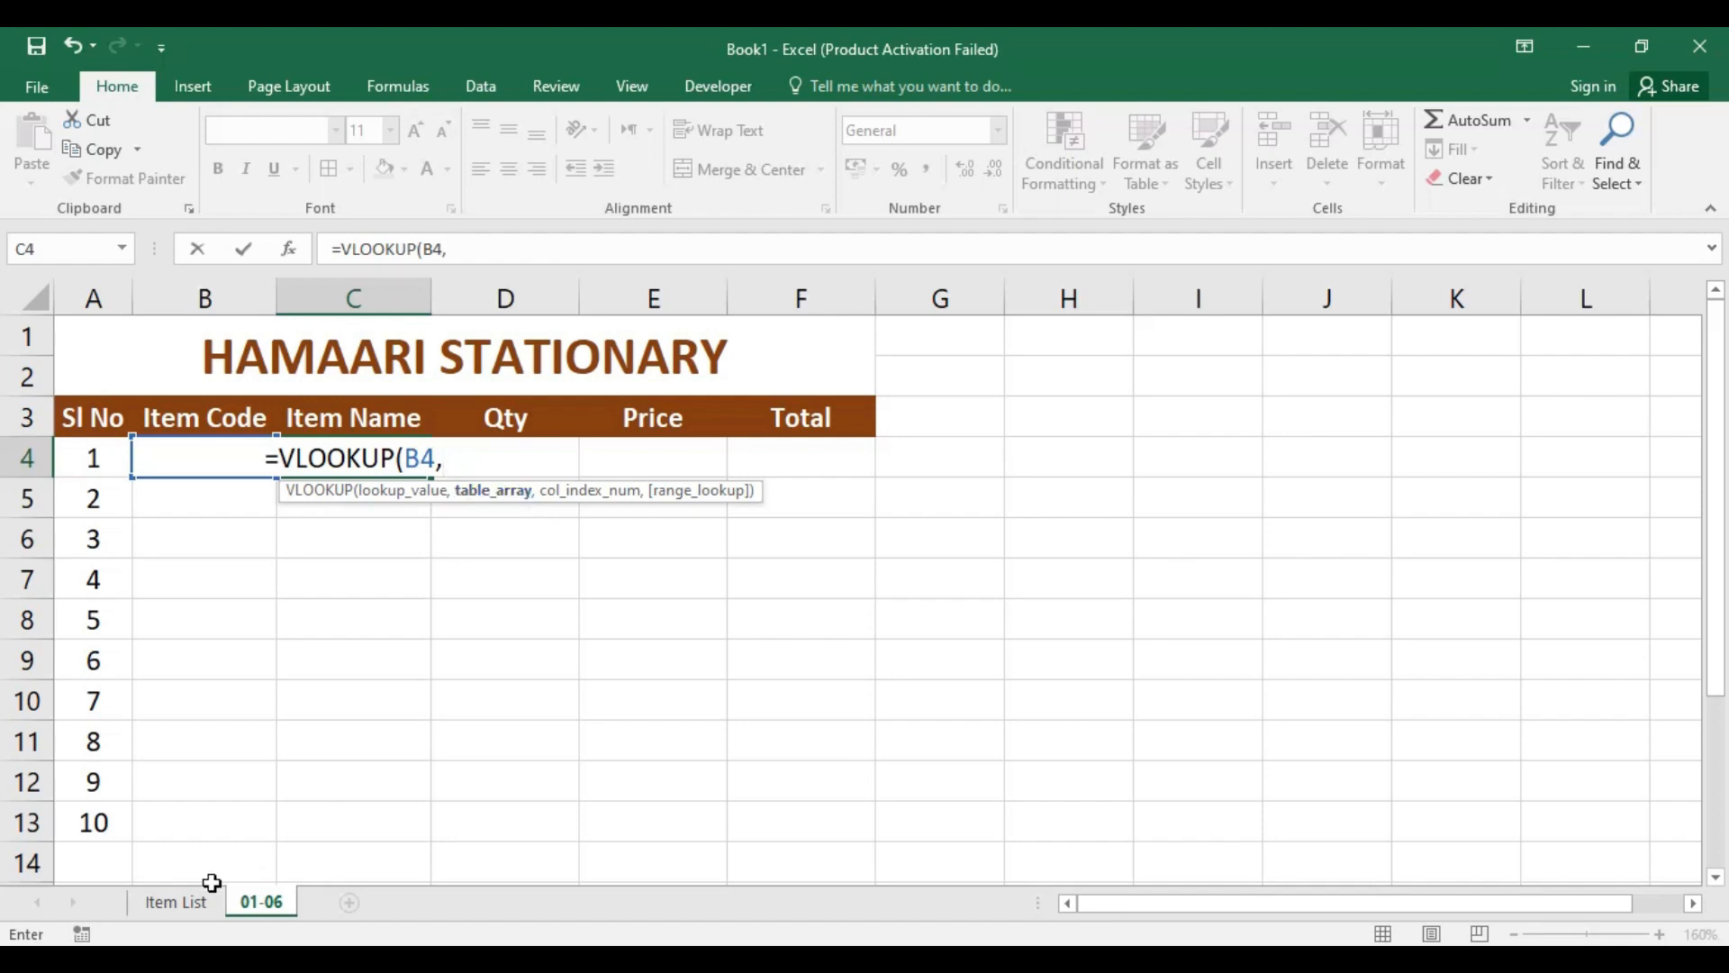
{"action": "left_click", "coordinate": [177, 906]}
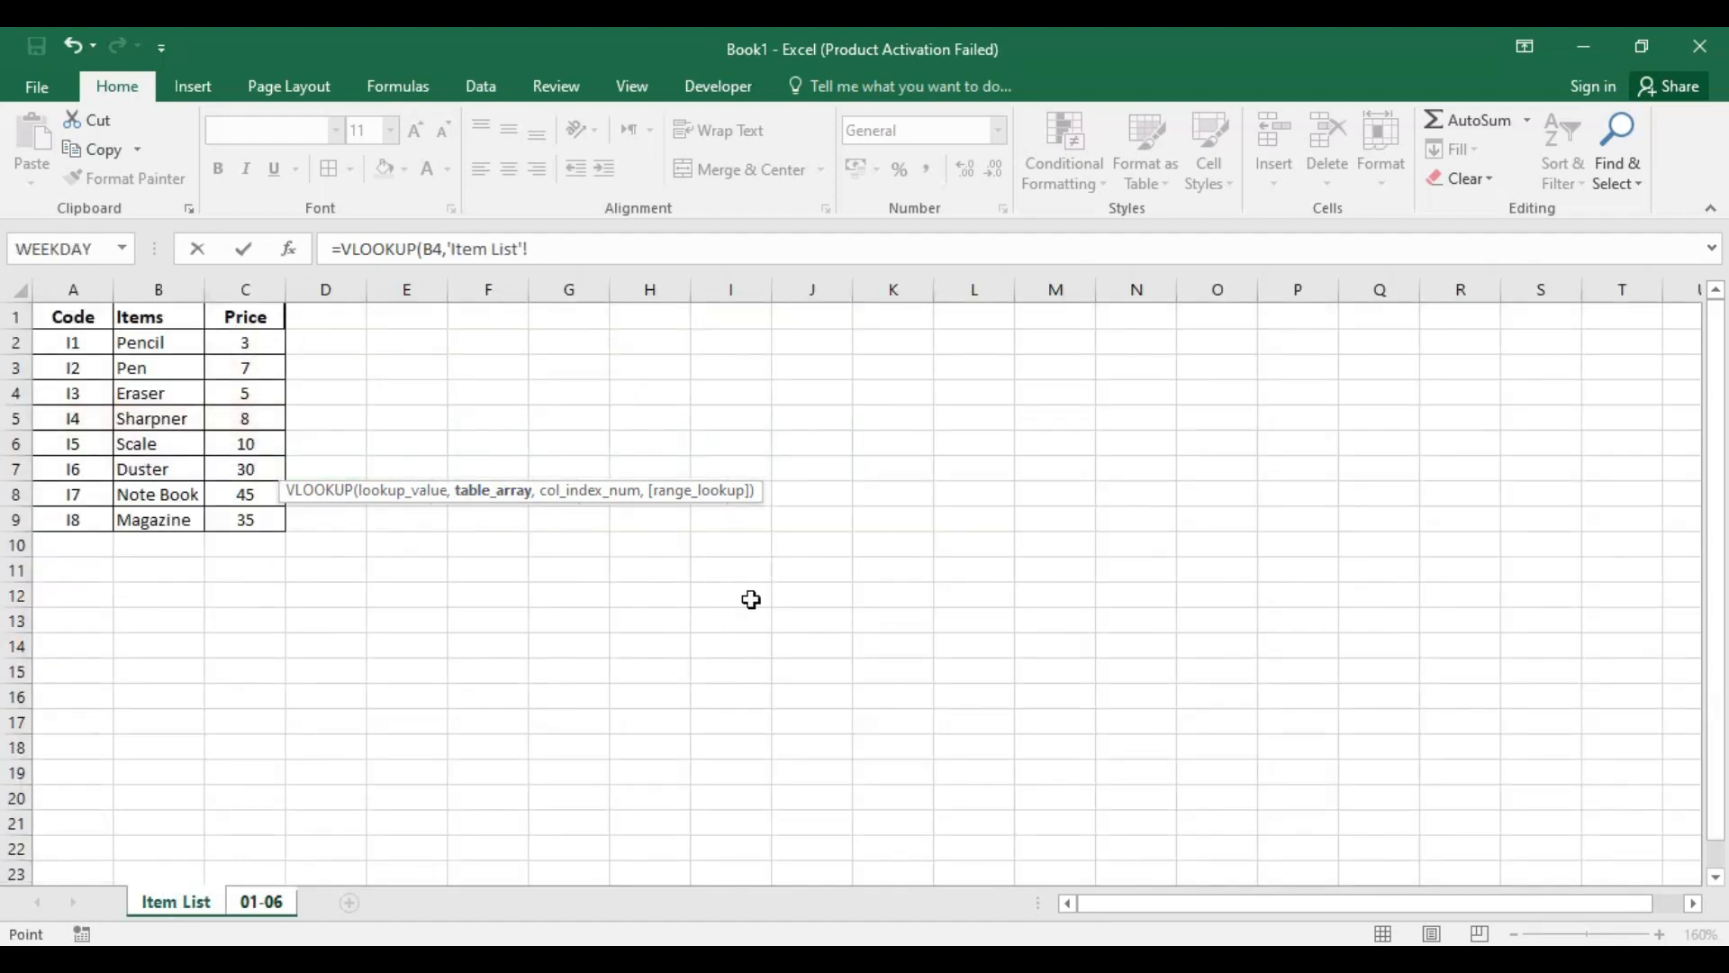
{"action": "mouse_move", "coordinate": [67, 317]}
{"action": "left_mouse_down"}
{"action": "mouse_move", "coordinate": [246, 444]}
{"action": "mouse_move", "coordinate": [262, 575]}
{"action": "mouse_move", "coordinate": [235, 873]}
{"action": "mouse_move", "coordinate": [250, 533]}
{"action": "mouse_move", "coordinate": [228, 795]}
{"action": "mouse_move", "coordinate": [258, 539]}
{"action": "mouse_move", "coordinate": [265, 554]}
{"action": "mouse_move", "coordinate": [231, 834]}
{"action": "mouse_move", "coordinate": [235, 806]}
{"action": "left_mouse_up"}
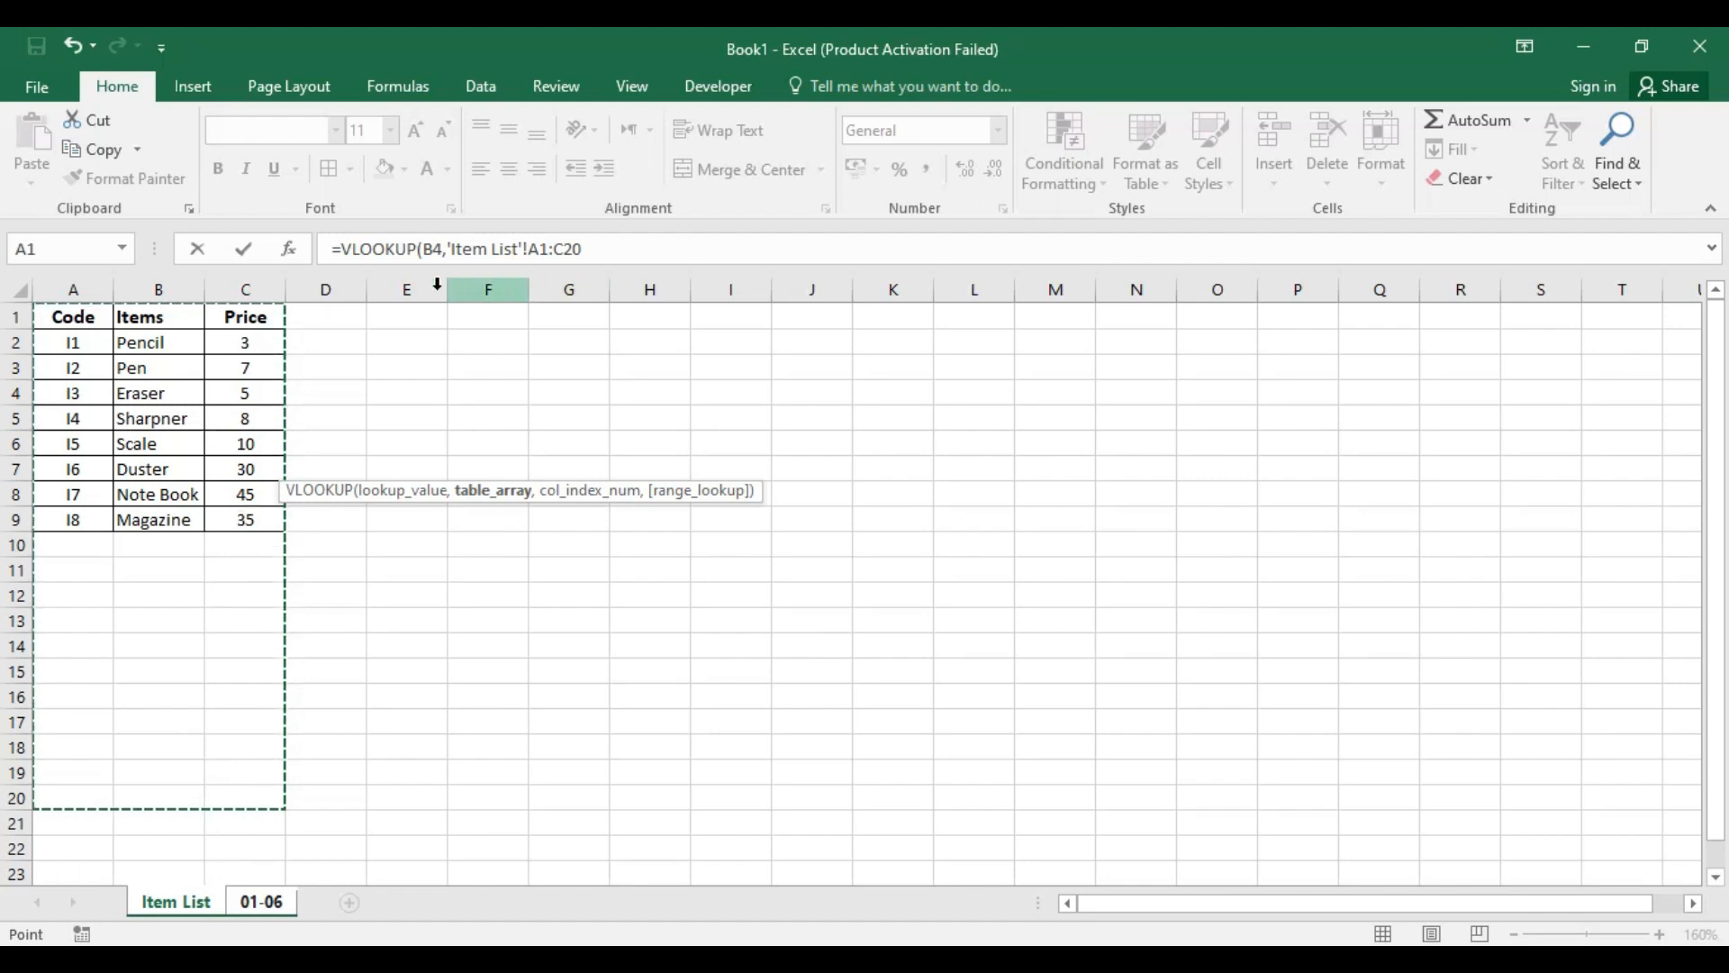
{"action": "left_click", "coordinate": [610, 246]}
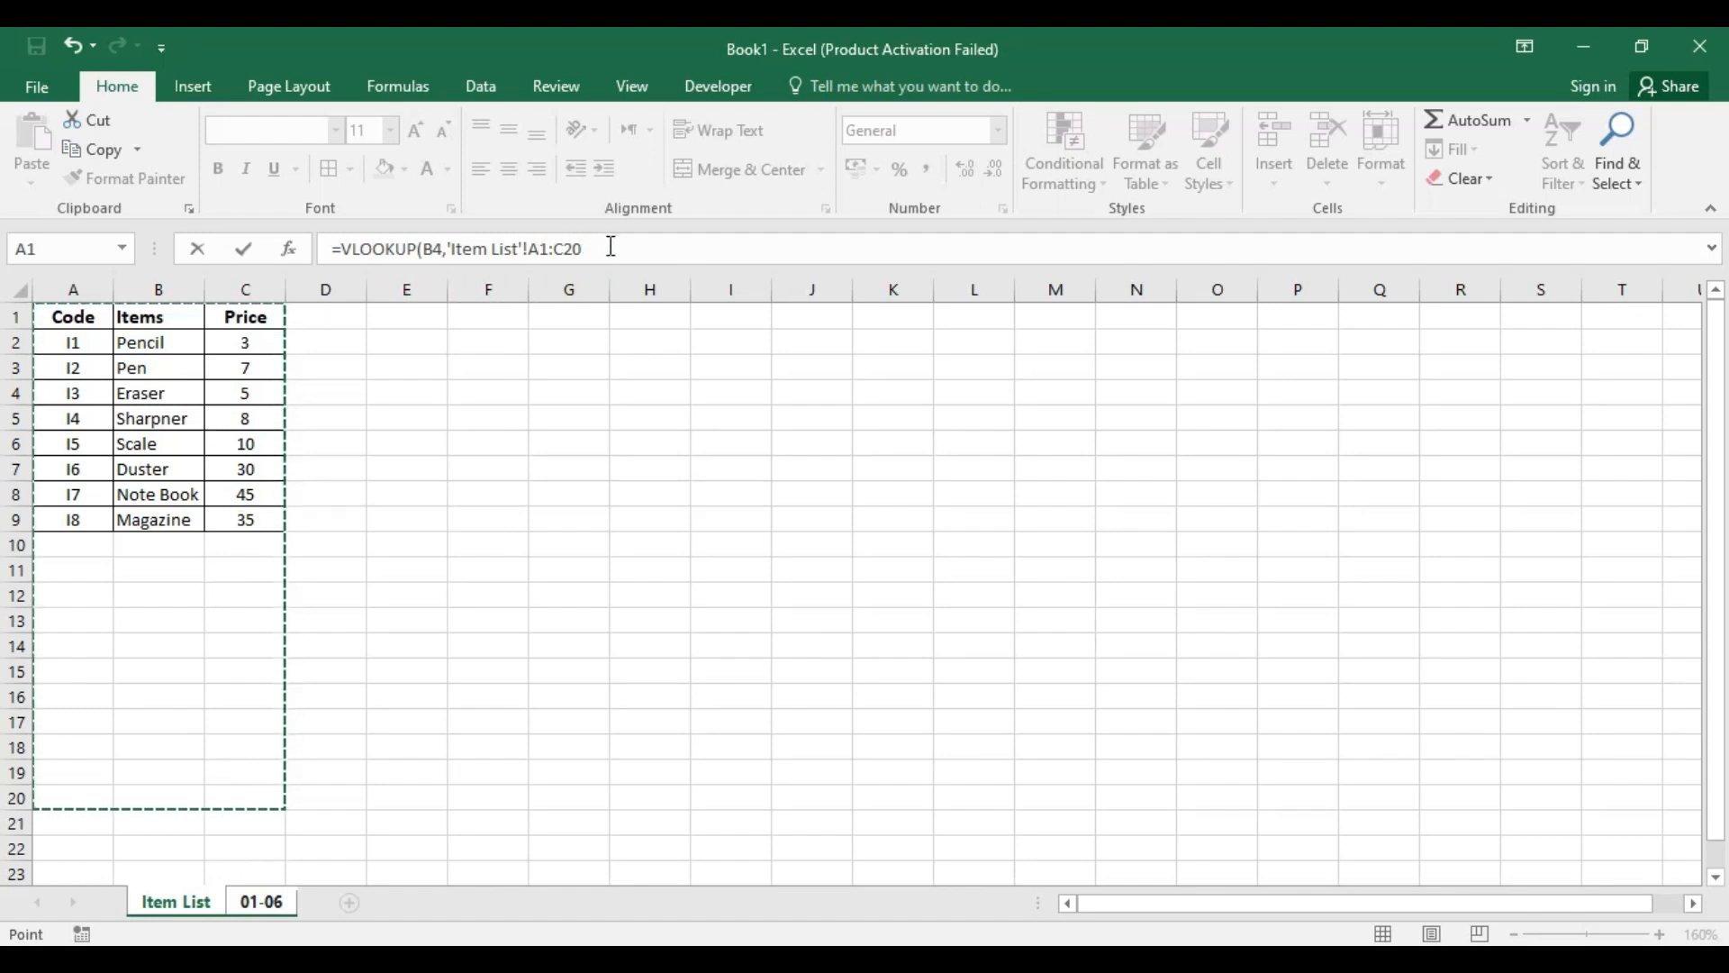
{"action": "type", "text": ","}
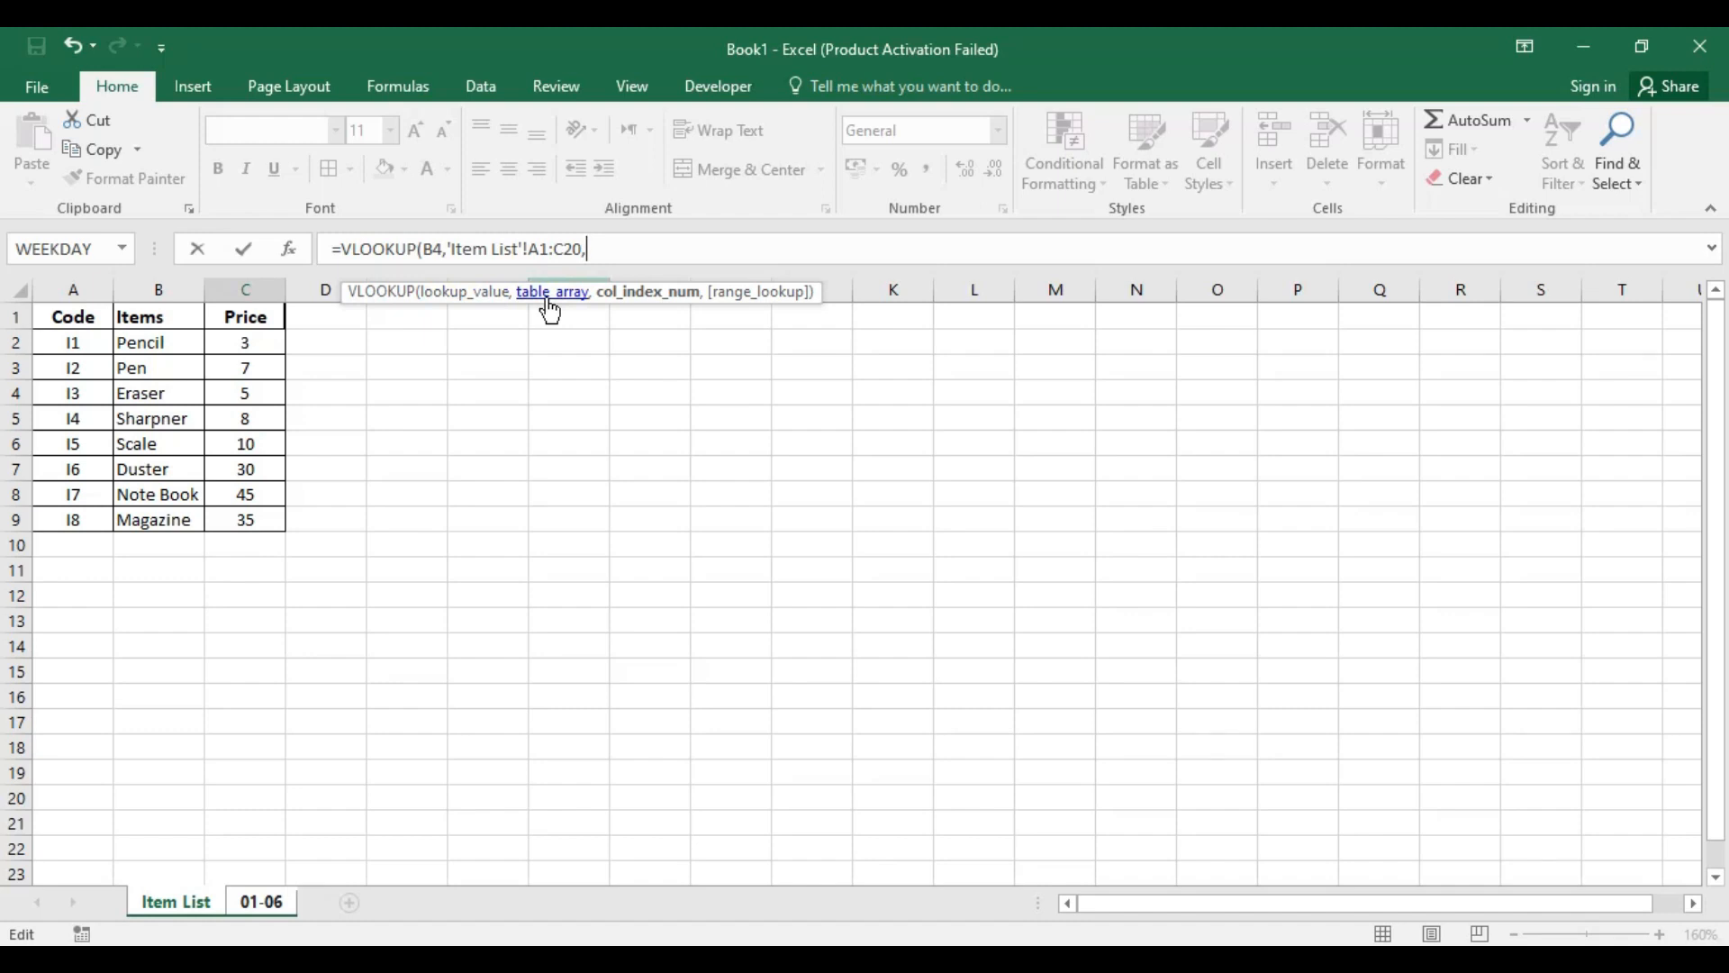
{"action": "type", "text": ","}
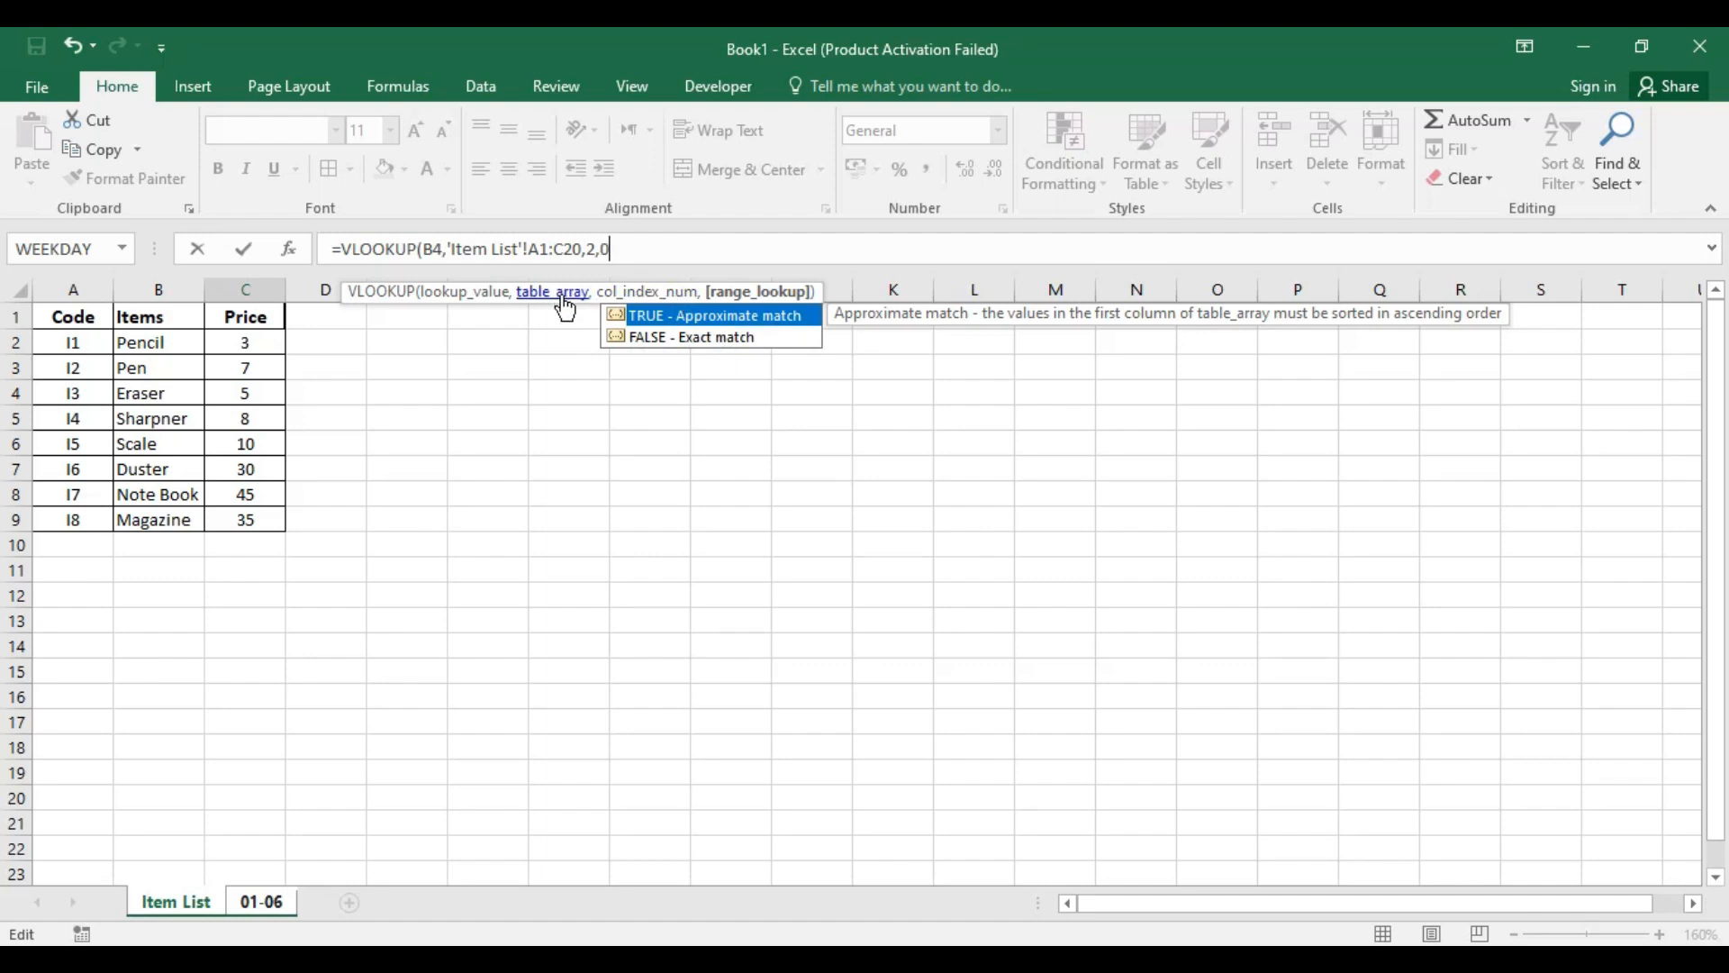
{"action": "type", "text": "0)"}
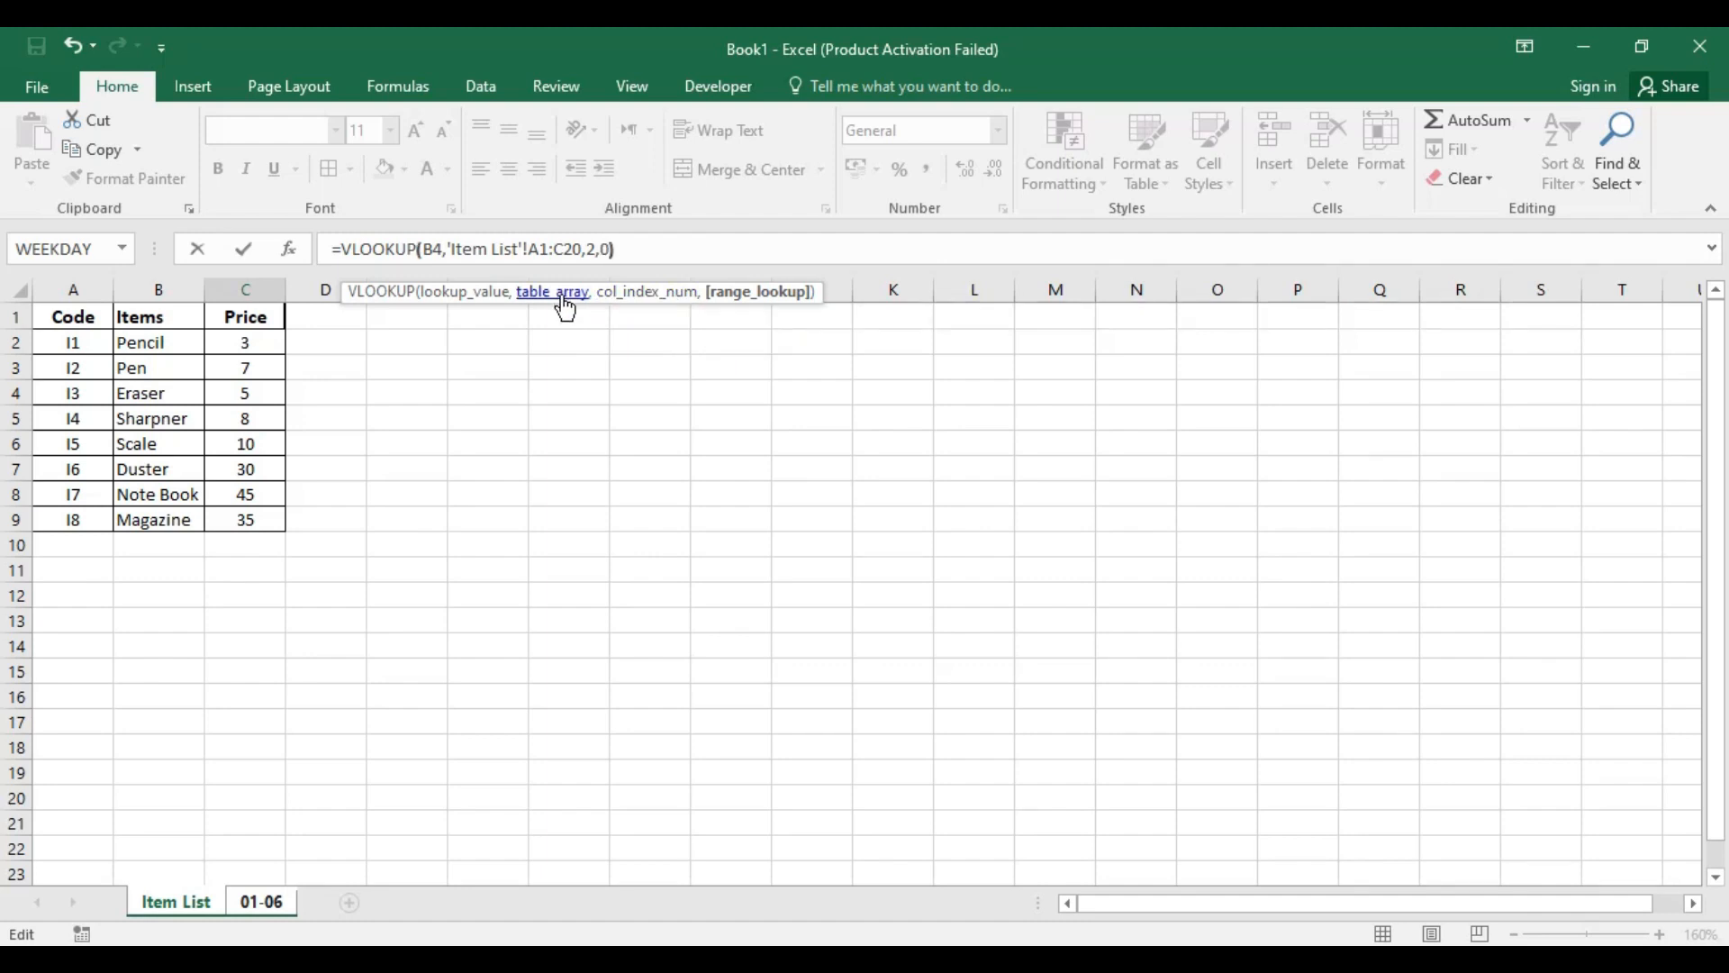
{"action": "key", "text": "Return"}
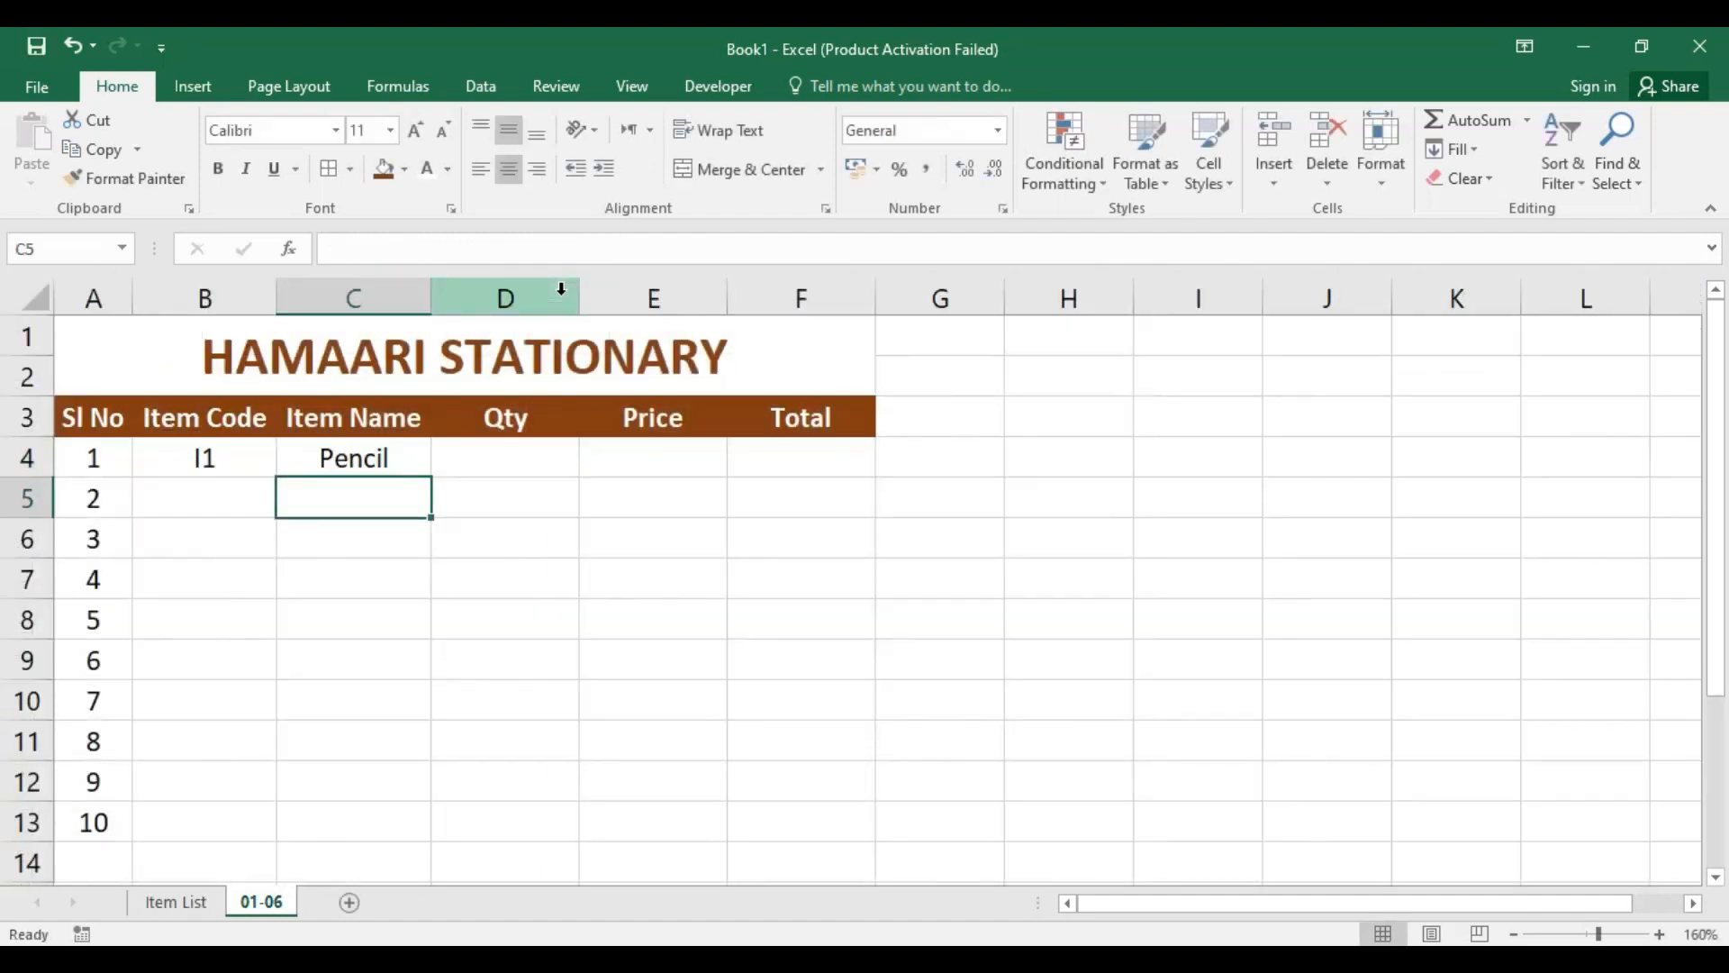
Step: Check the item name returned in C4 against cell B2 of the Item List sheet and return to sheet 01-06
{"action": "left_click", "coordinate": [347, 460]}
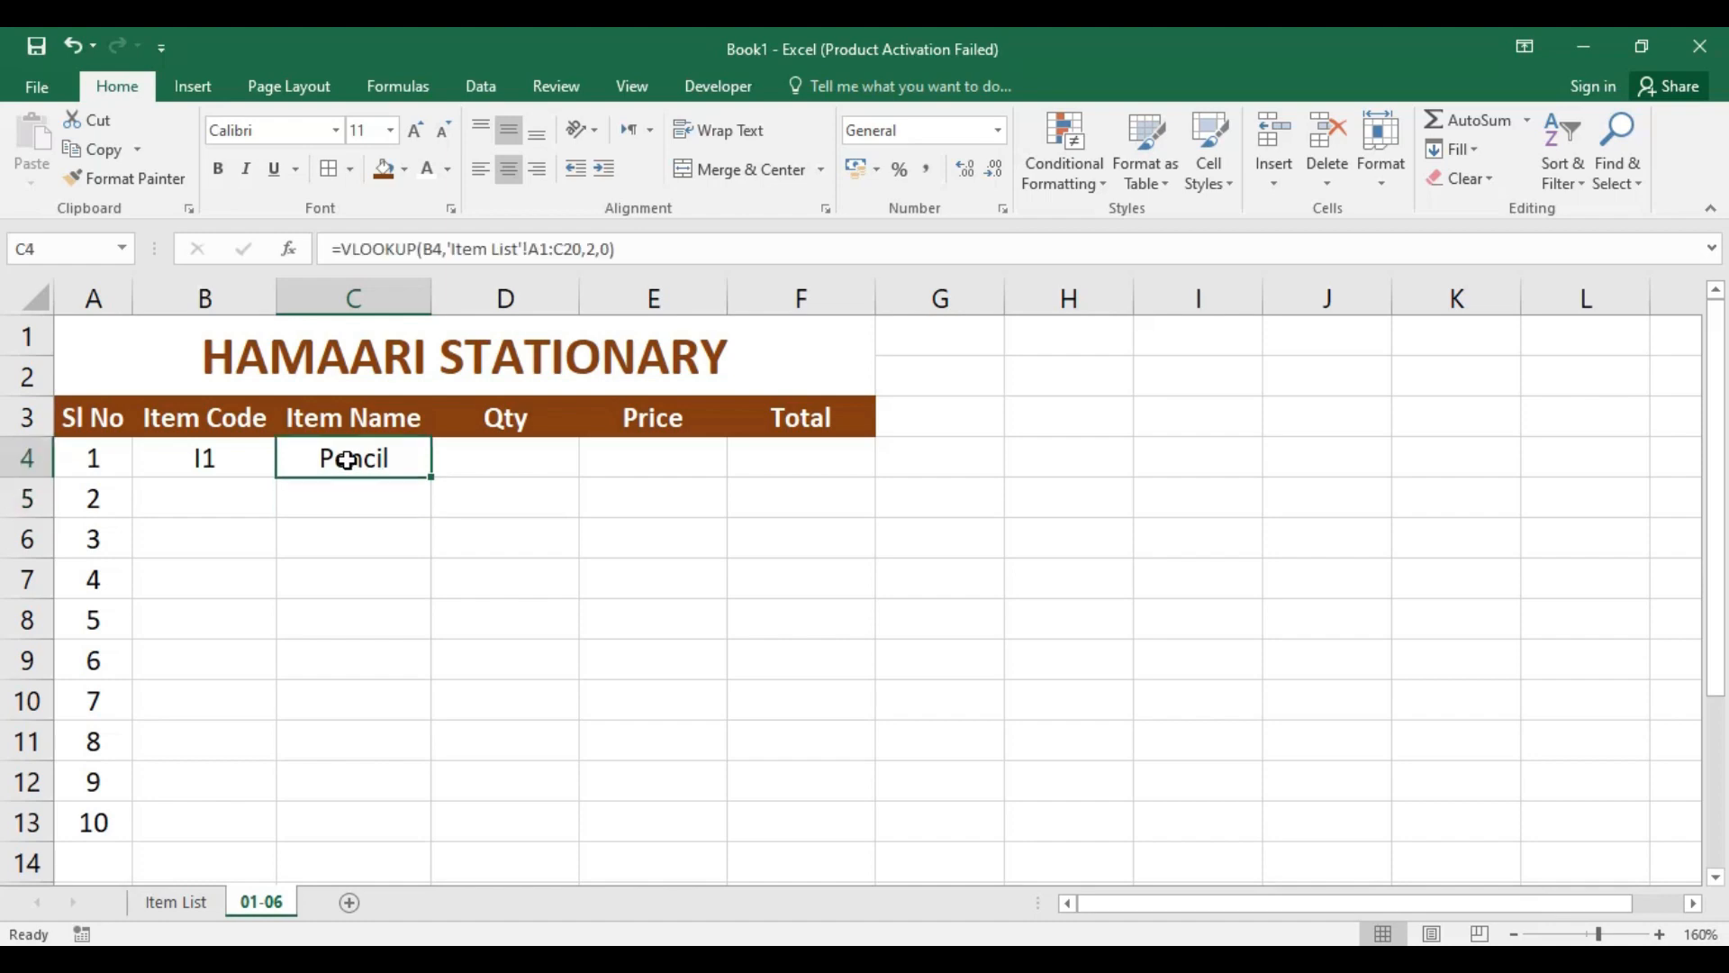
{"action": "left_click", "coordinate": [177, 904]}
{"action": "left_click", "coordinate": [163, 352]}
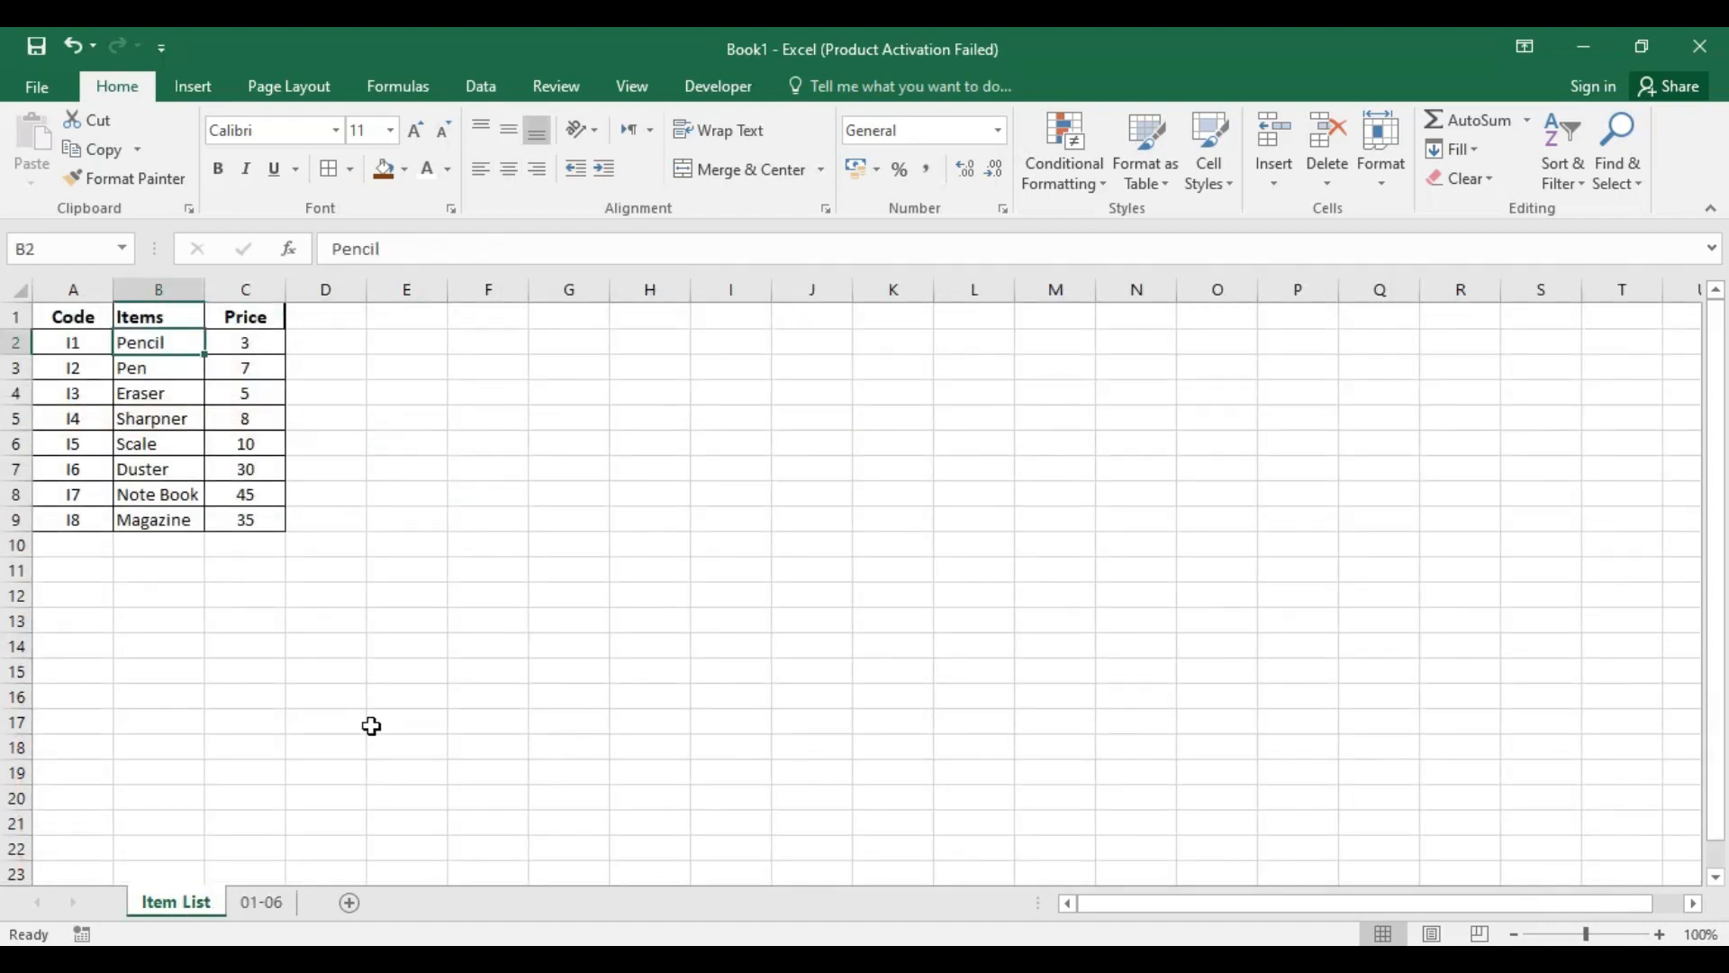
{"action": "left_click", "coordinate": [262, 905]}
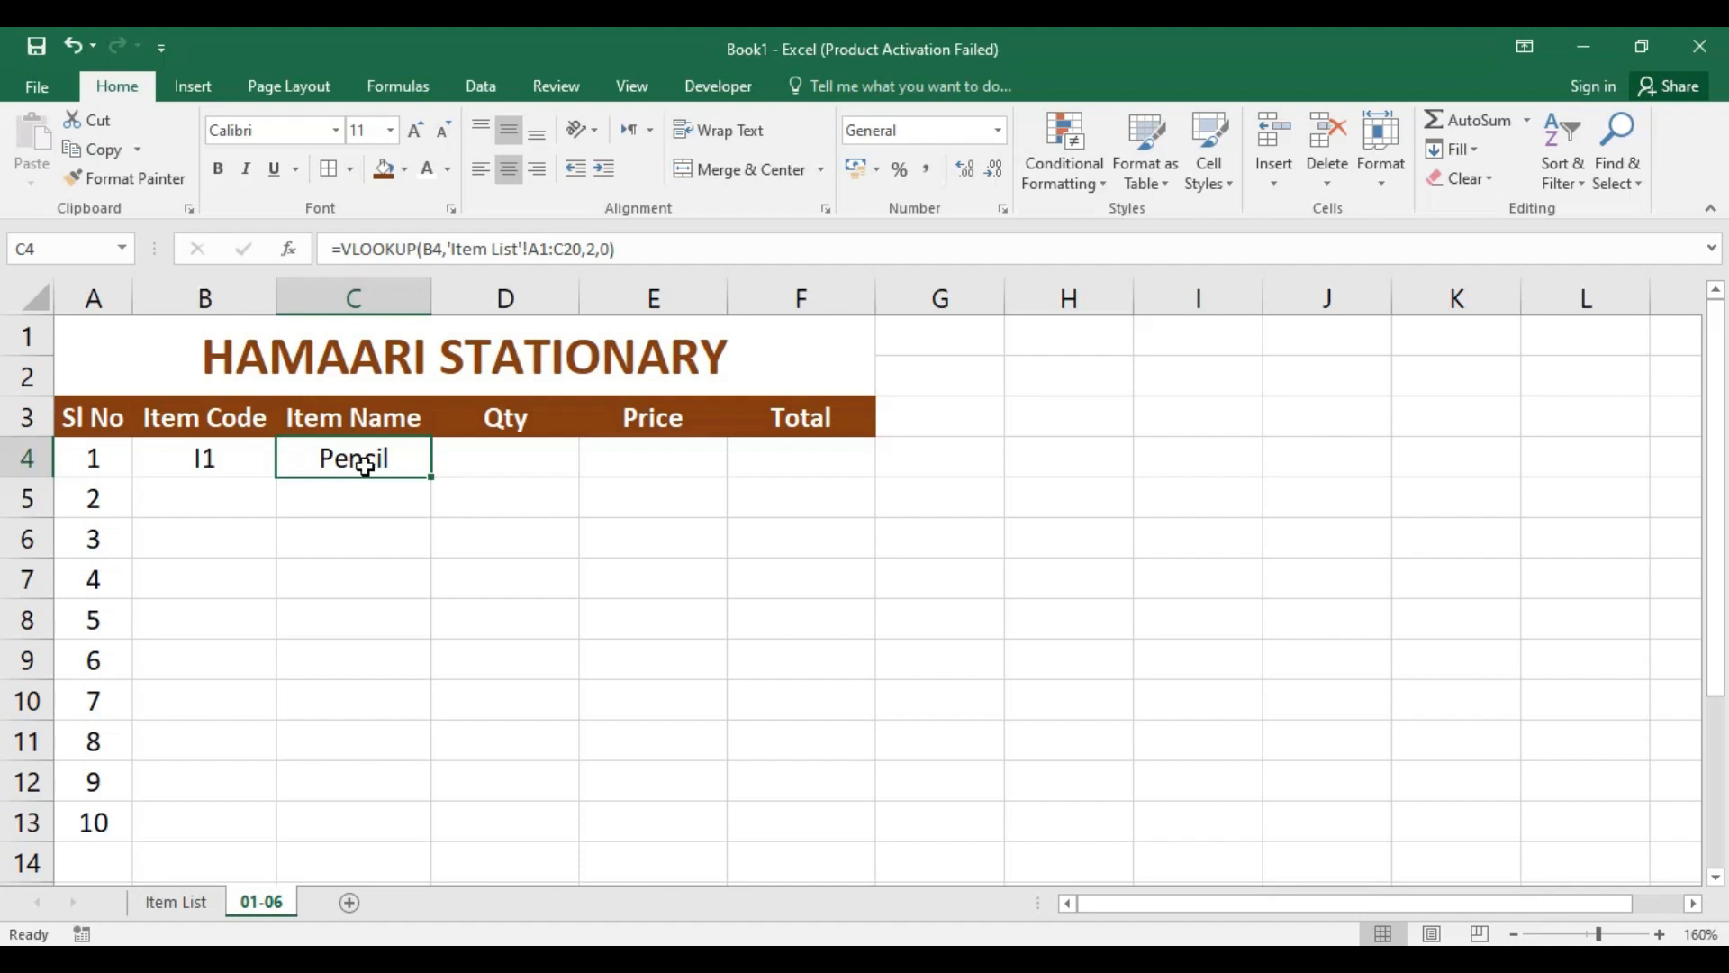
Step: Copy the VLOOKUP formula from the Item Name cell C4 into the Price cell E4
{"action": "left_click", "coordinate": [674, 451]}
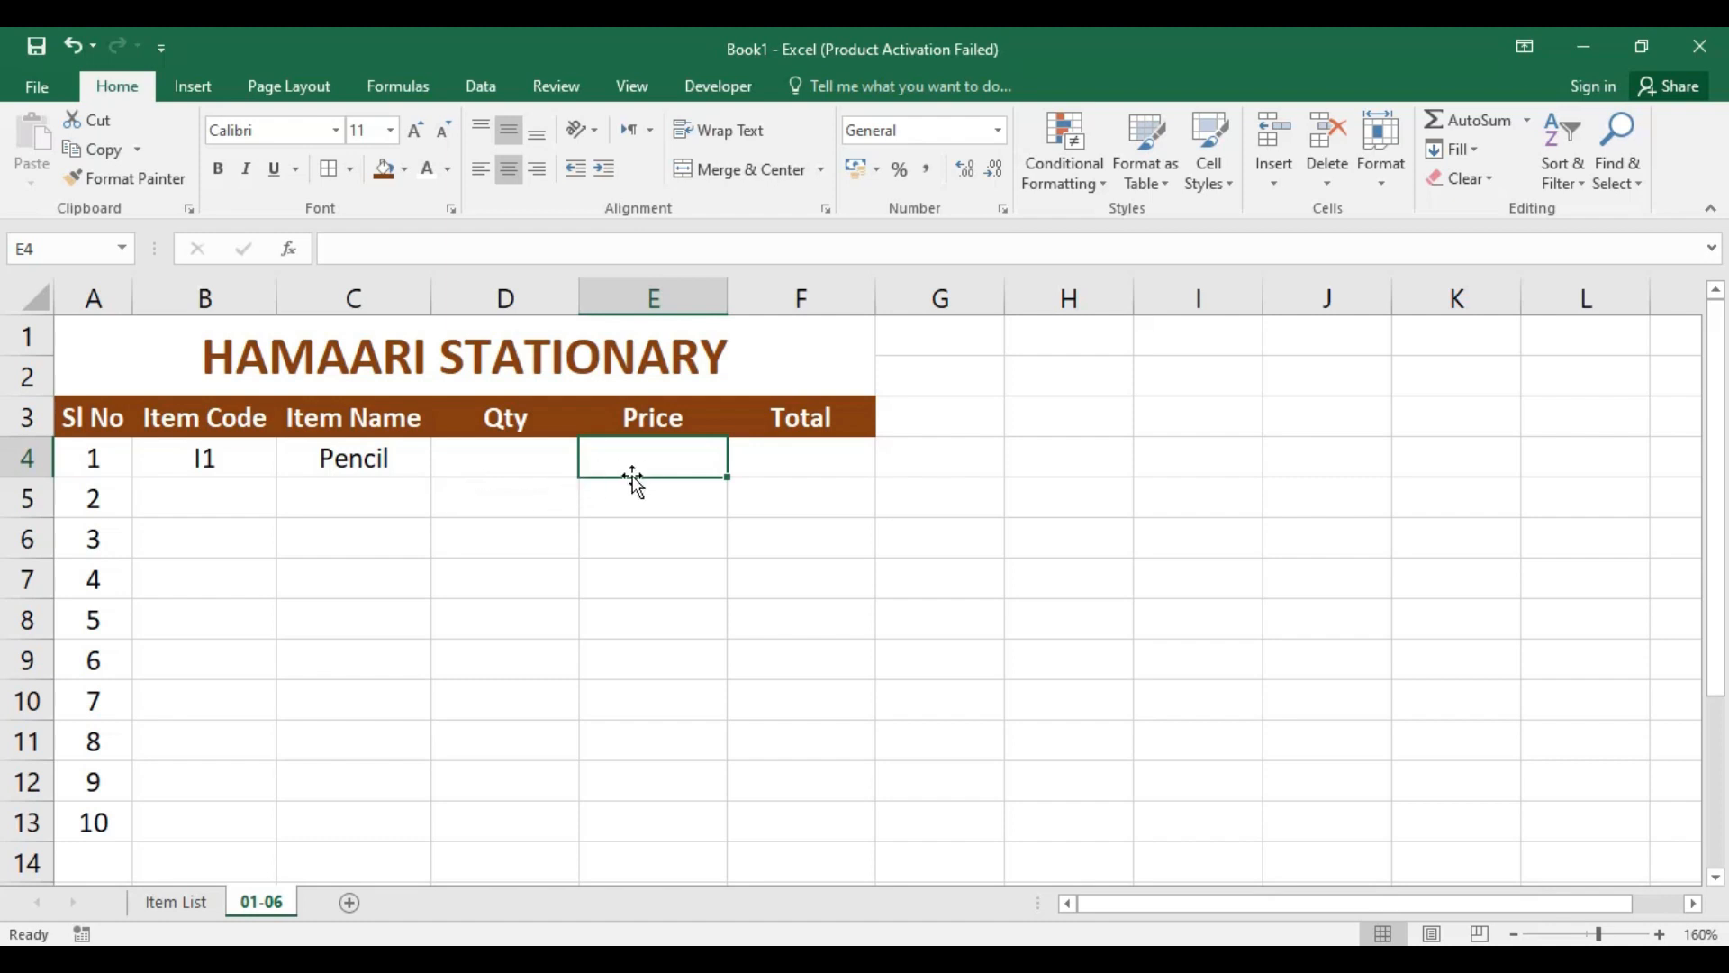
{"action": "left_click", "coordinate": [378, 455]}
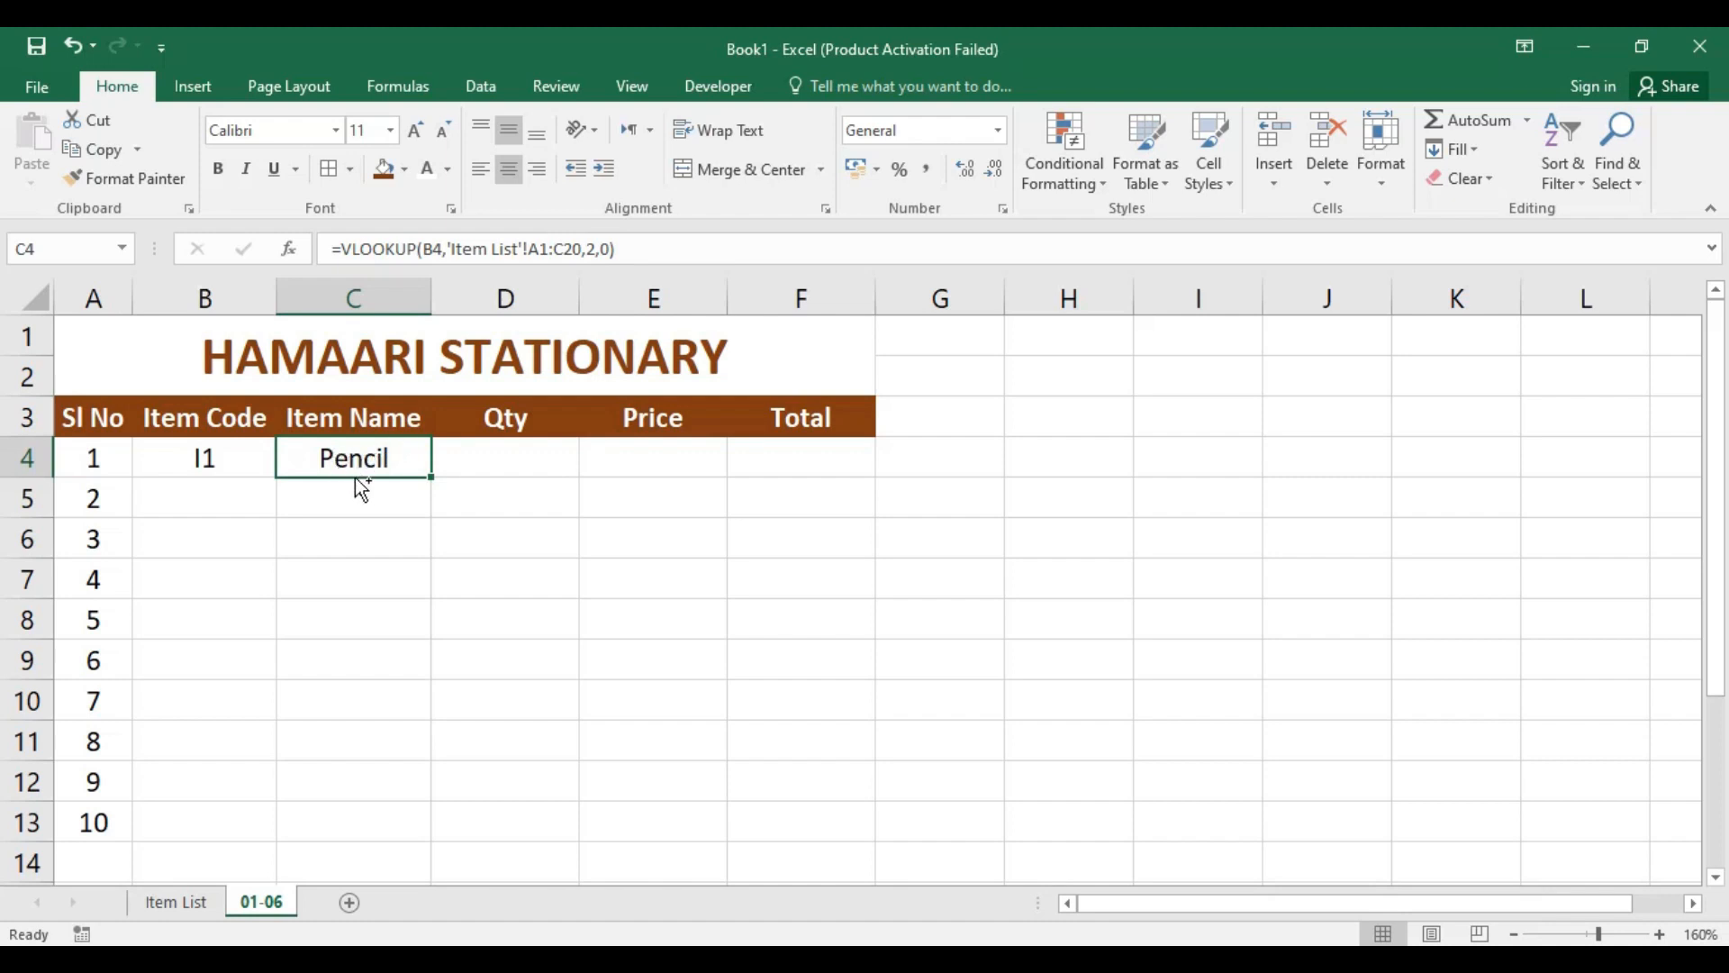
{"action": "key", "text": "ctrl+c"}
{"action": "left_click", "coordinate": [655, 465]}
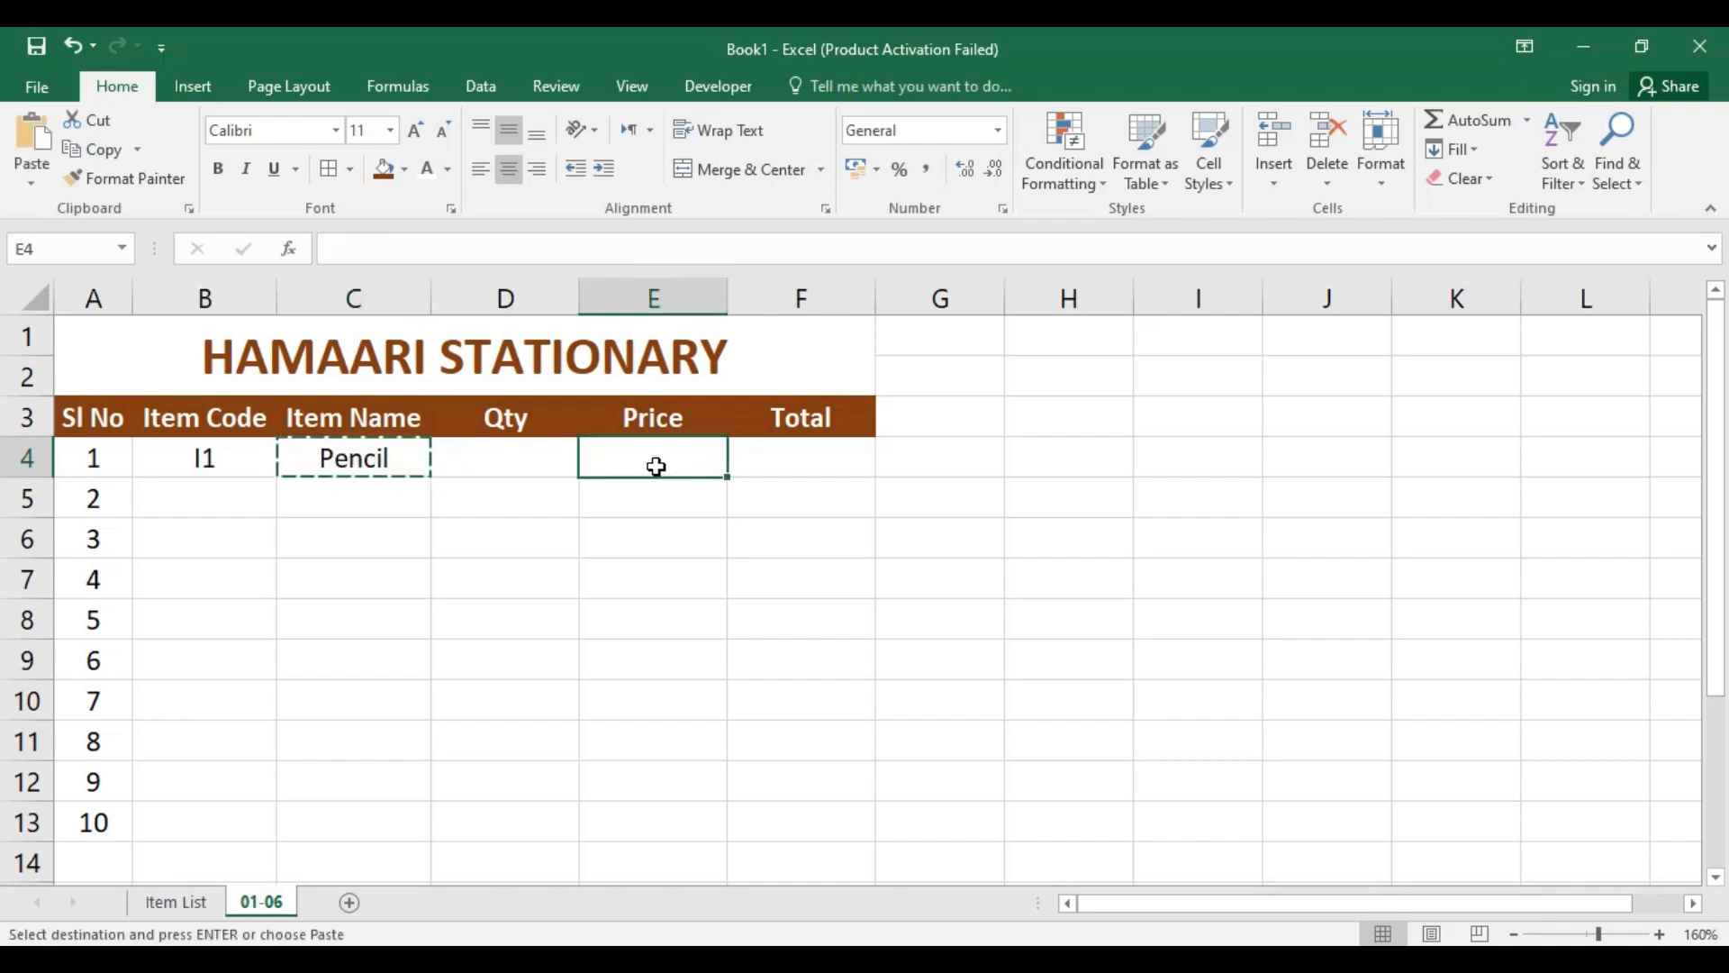
{"action": "key", "text": "ctrl+v"}
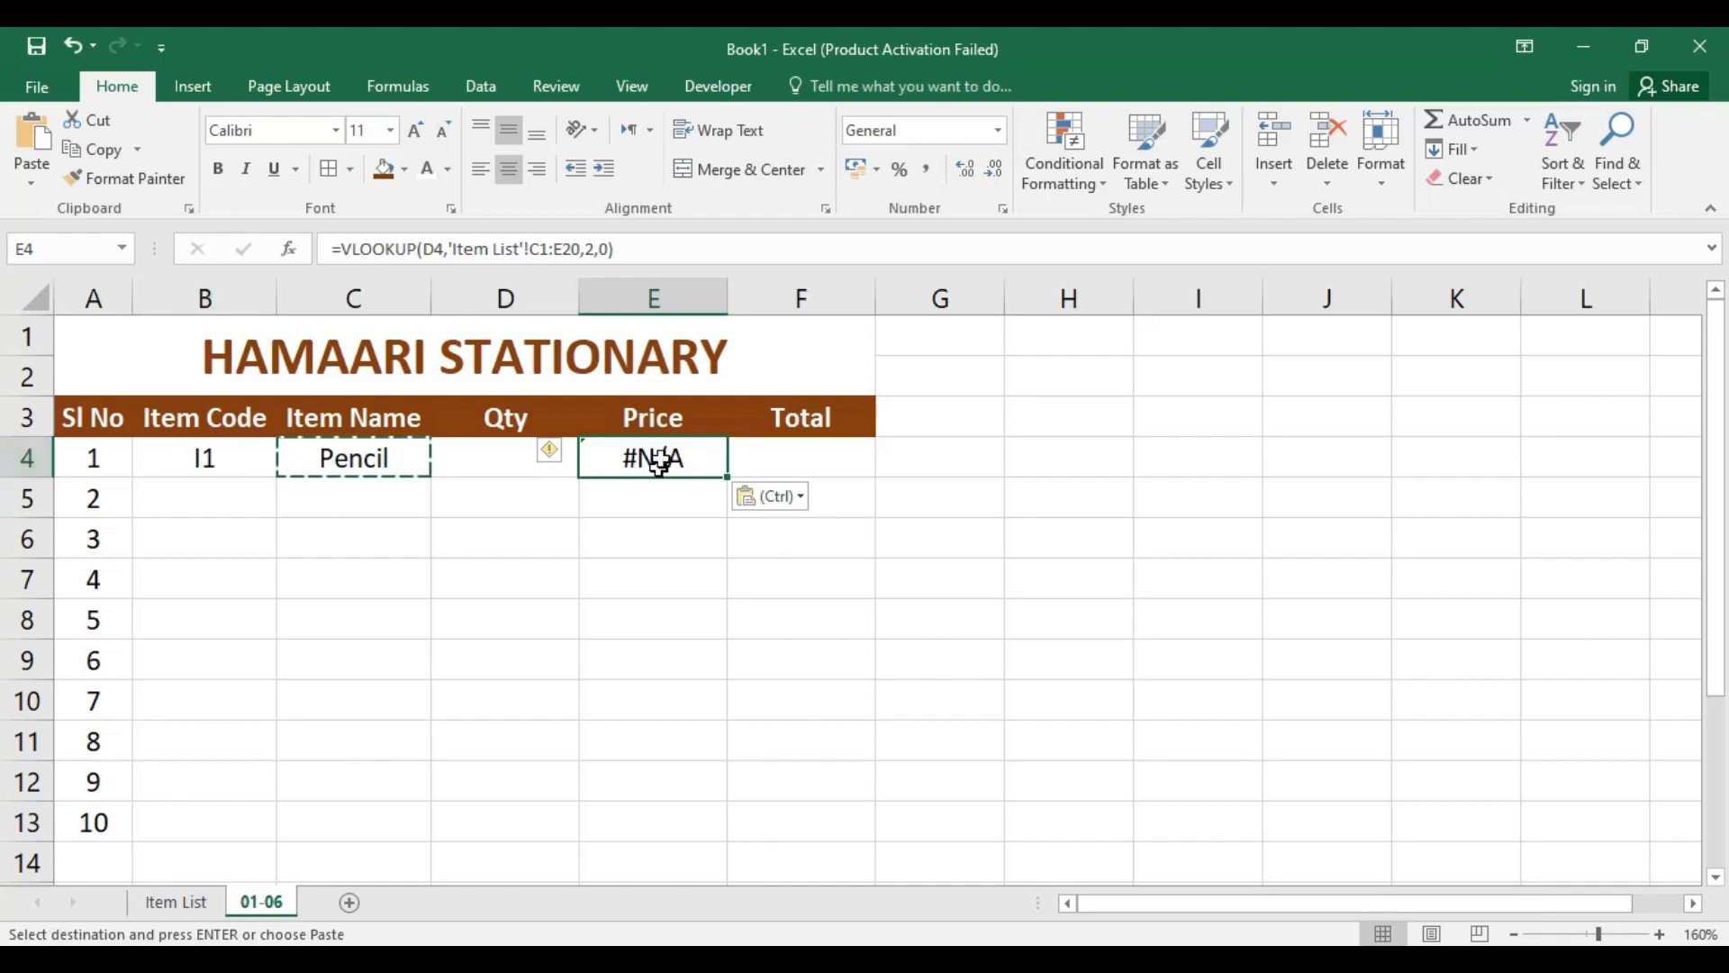
Step: Set the lookup value of the VLOOKUP formula in E4 to the item code cell B4
{"action": "double_click", "coordinate": [444, 250]}
{"action": "left_click", "coordinate": [228, 461]}
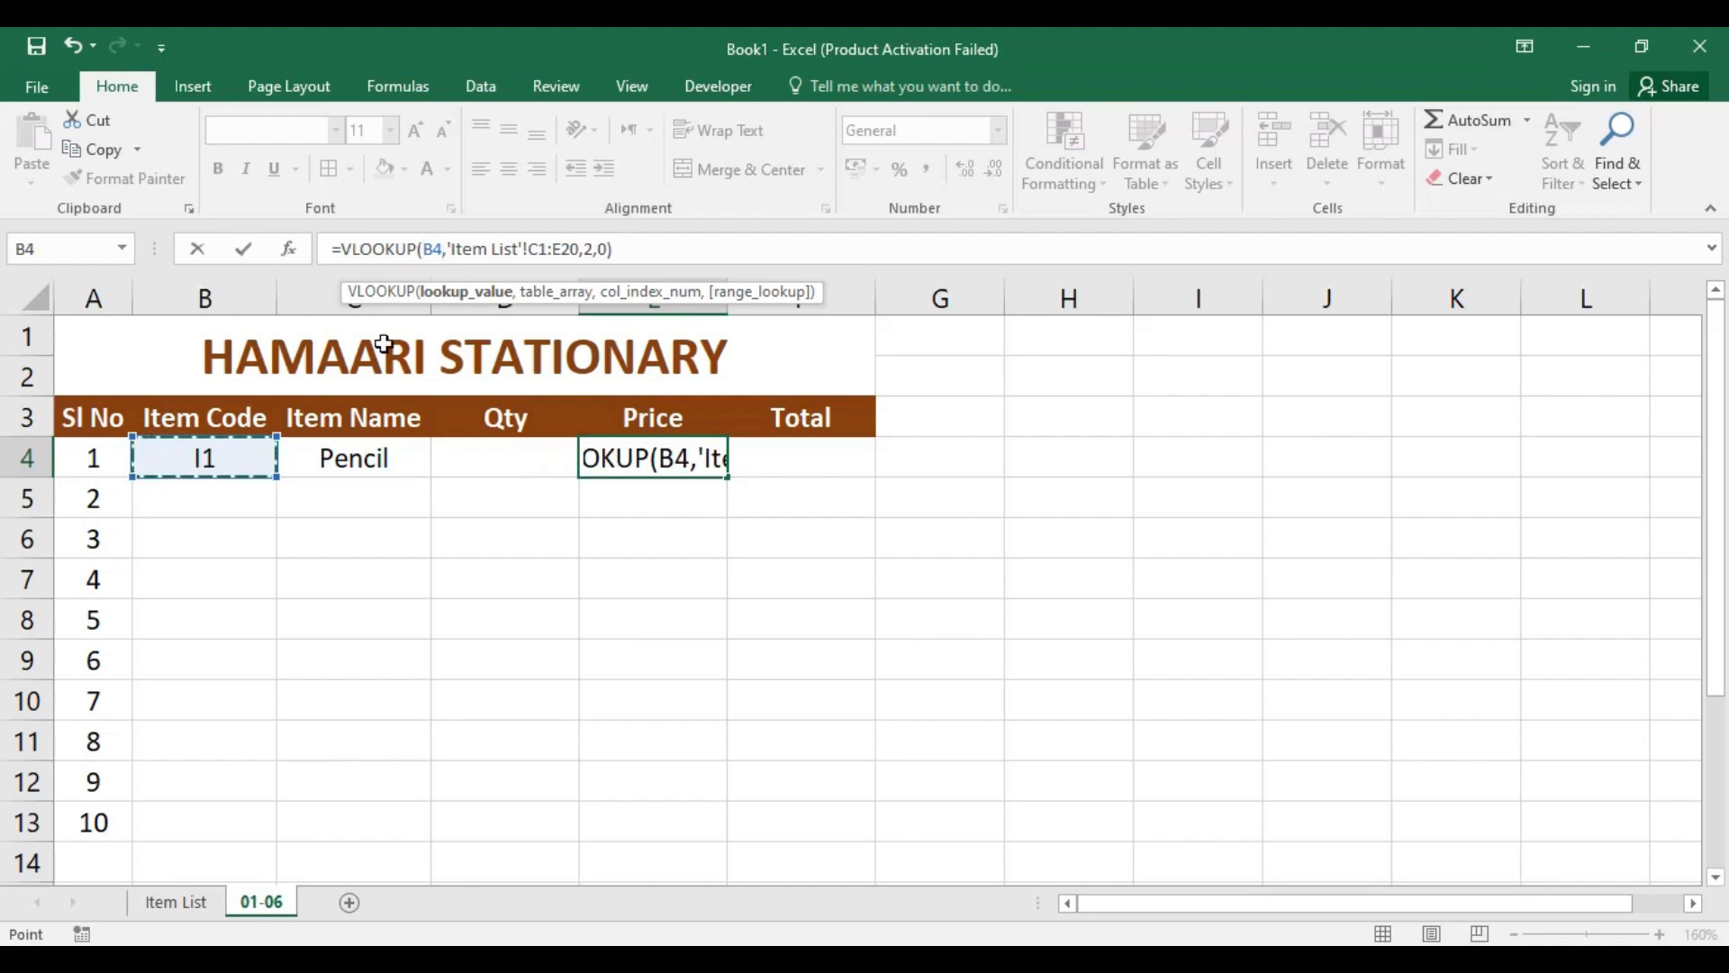
{"action": "left_click", "coordinate": [654, 249]}
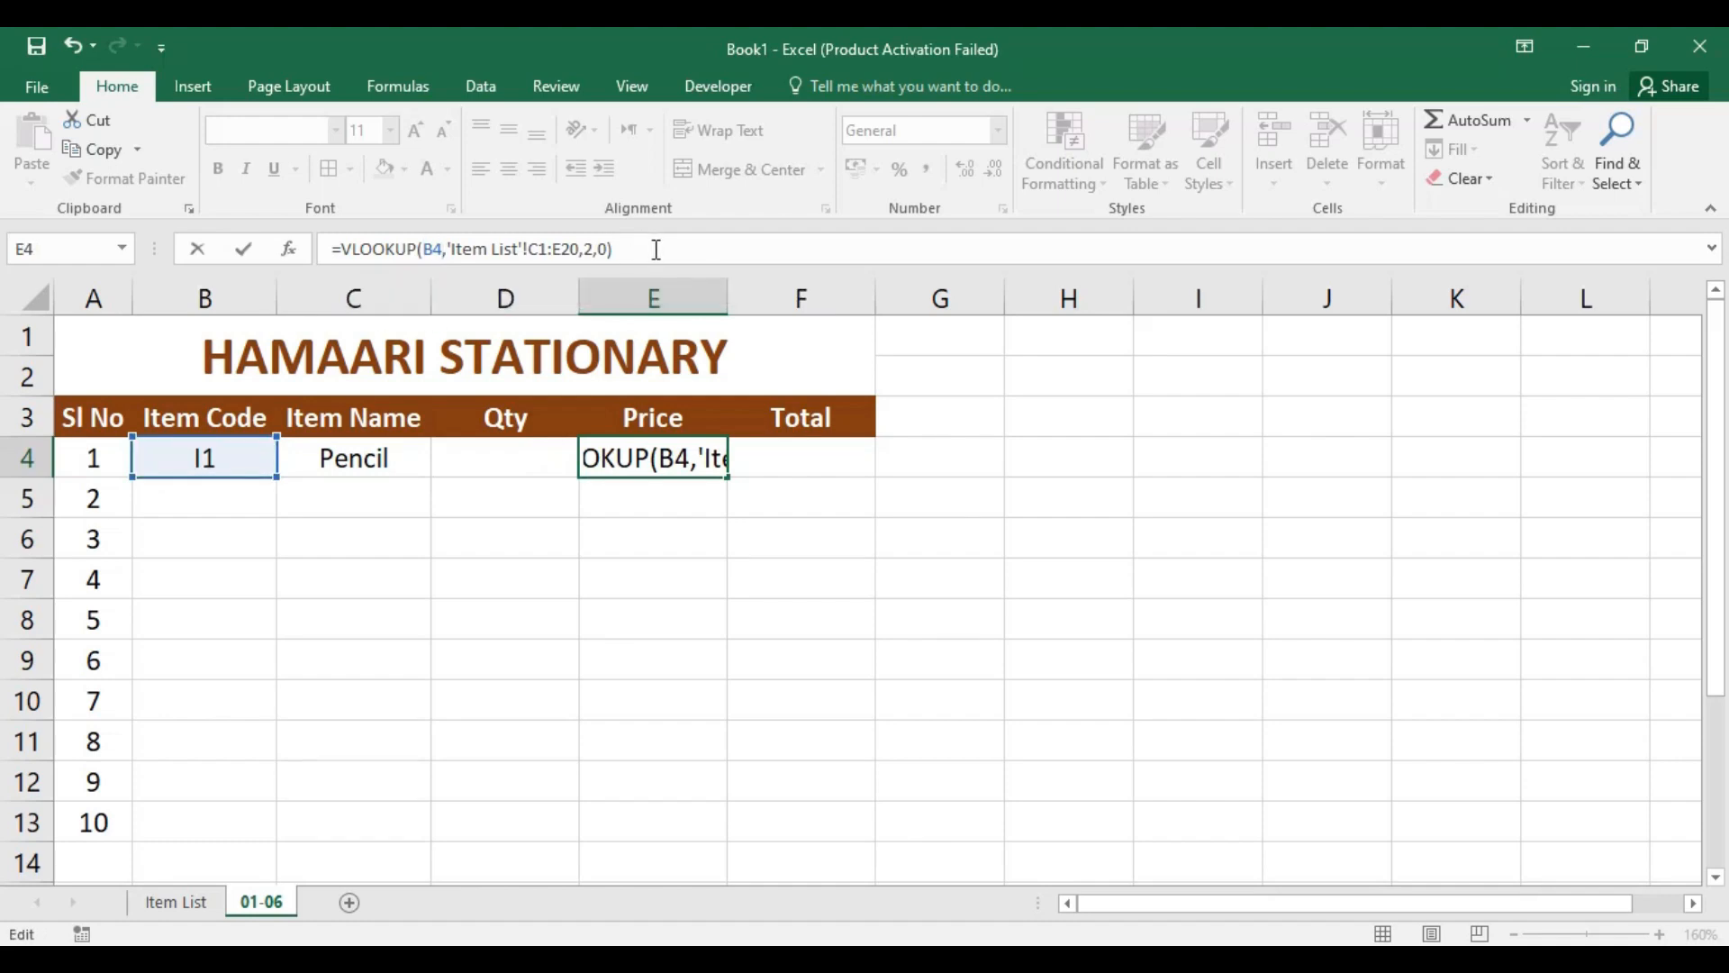
{"action": "key", "text": "Return"}
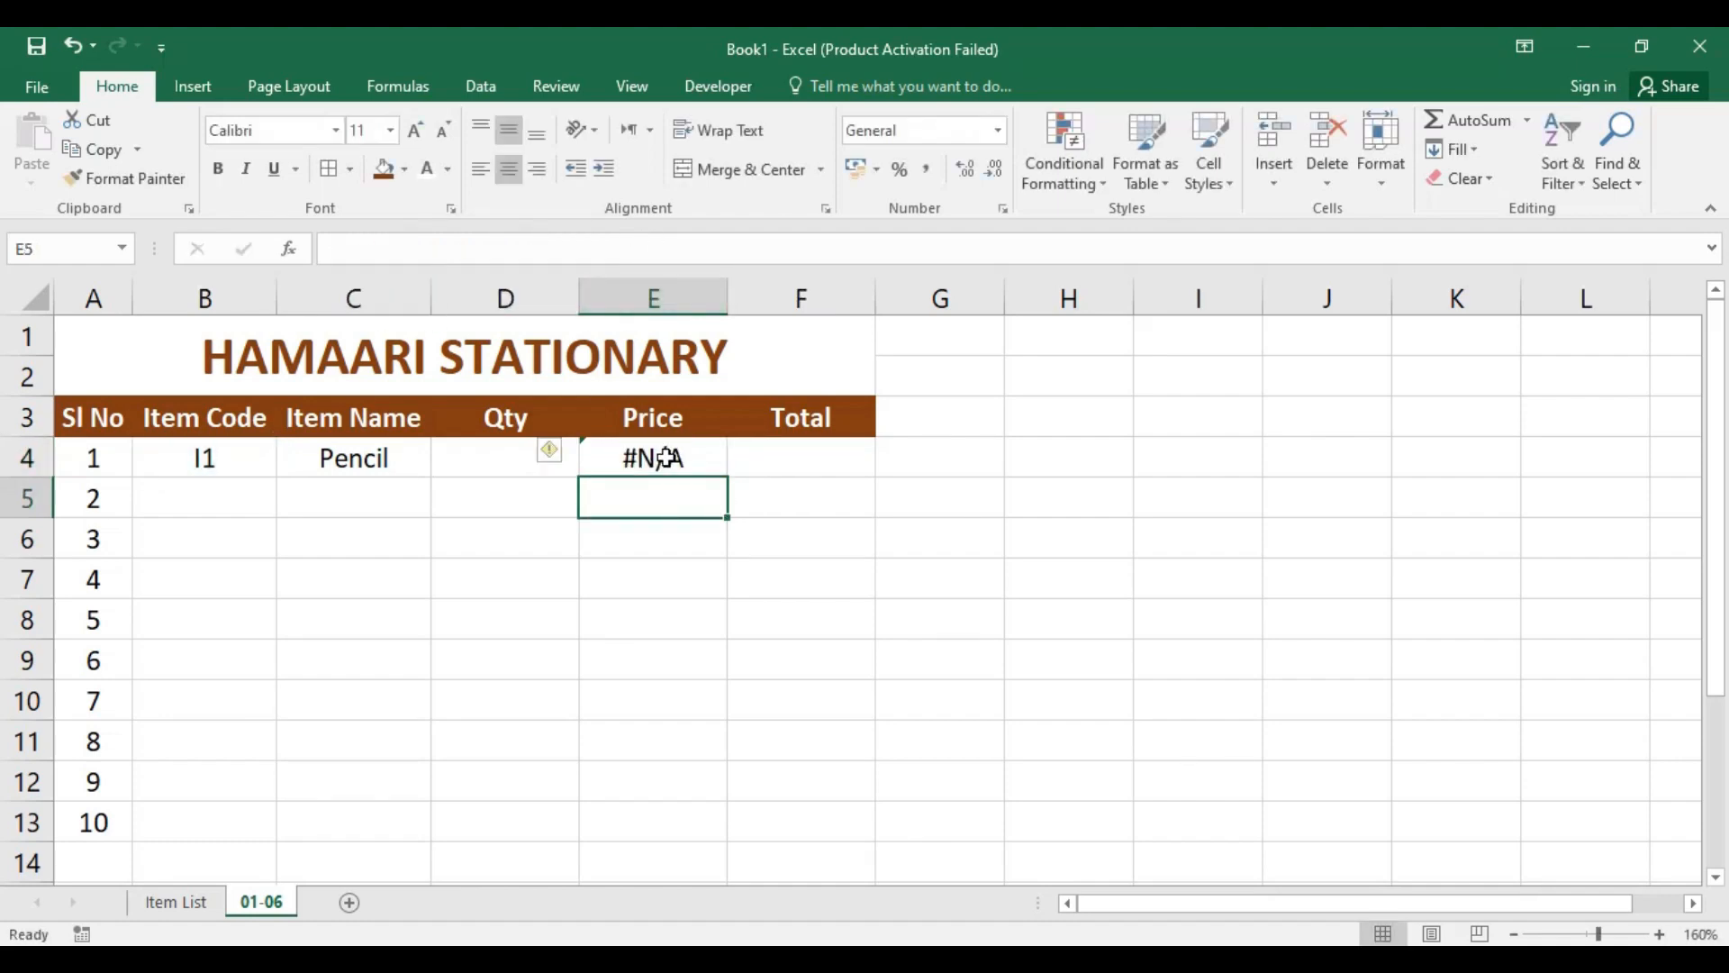
Step: Change the VLOOKUP formula in Price cell E4 to use table array 'Item List'!A1:C9 and column index 3
{"action": "left_click", "coordinate": [662, 459]}
{"action": "left_click", "coordinate": [559, 250]}
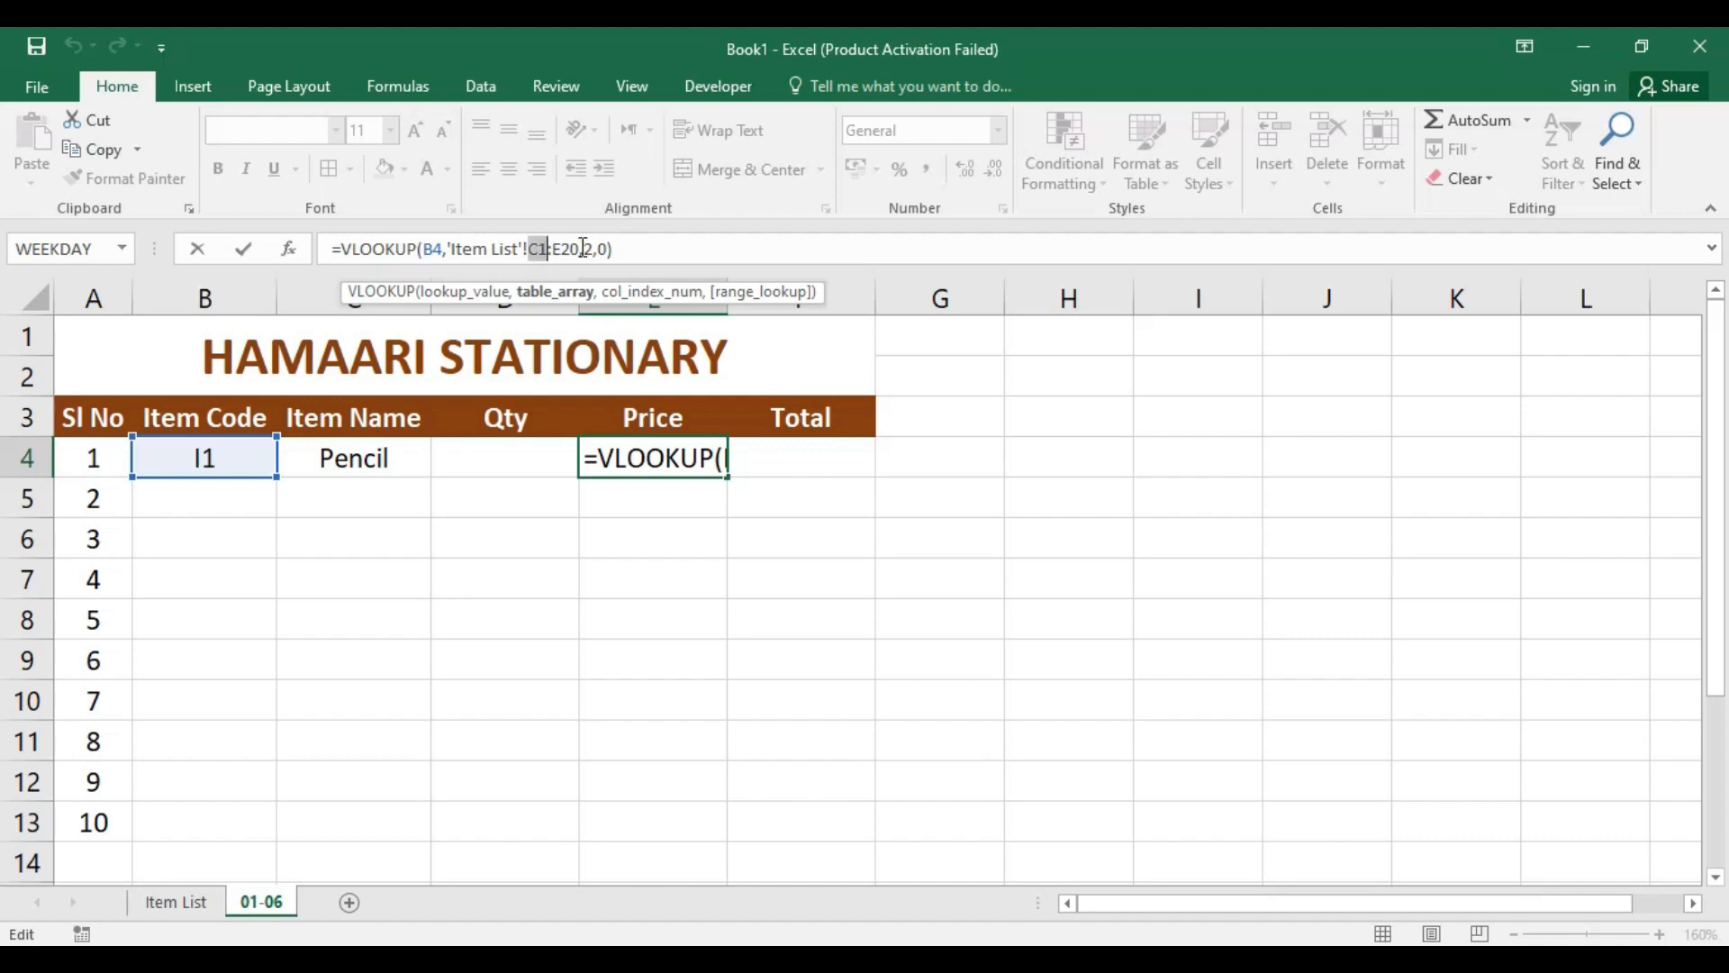
{"action": "left_click", "coordinate": [574, 293]}
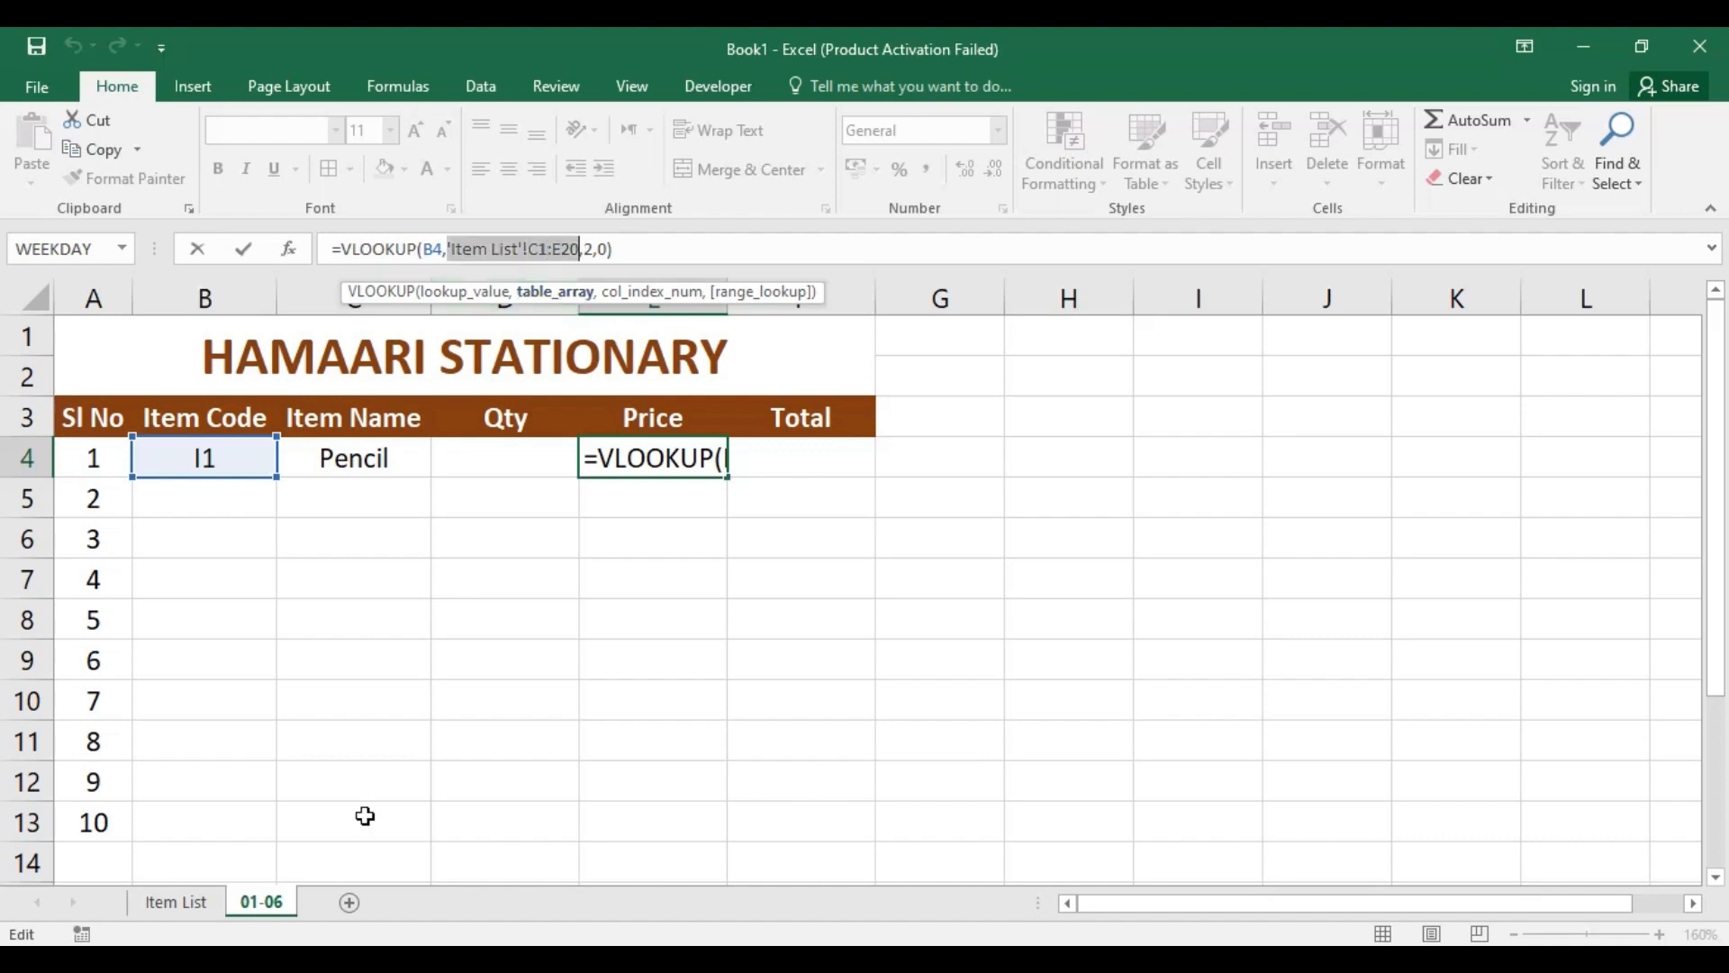
{"action": "left_click", "coordinate": [203, 903]}
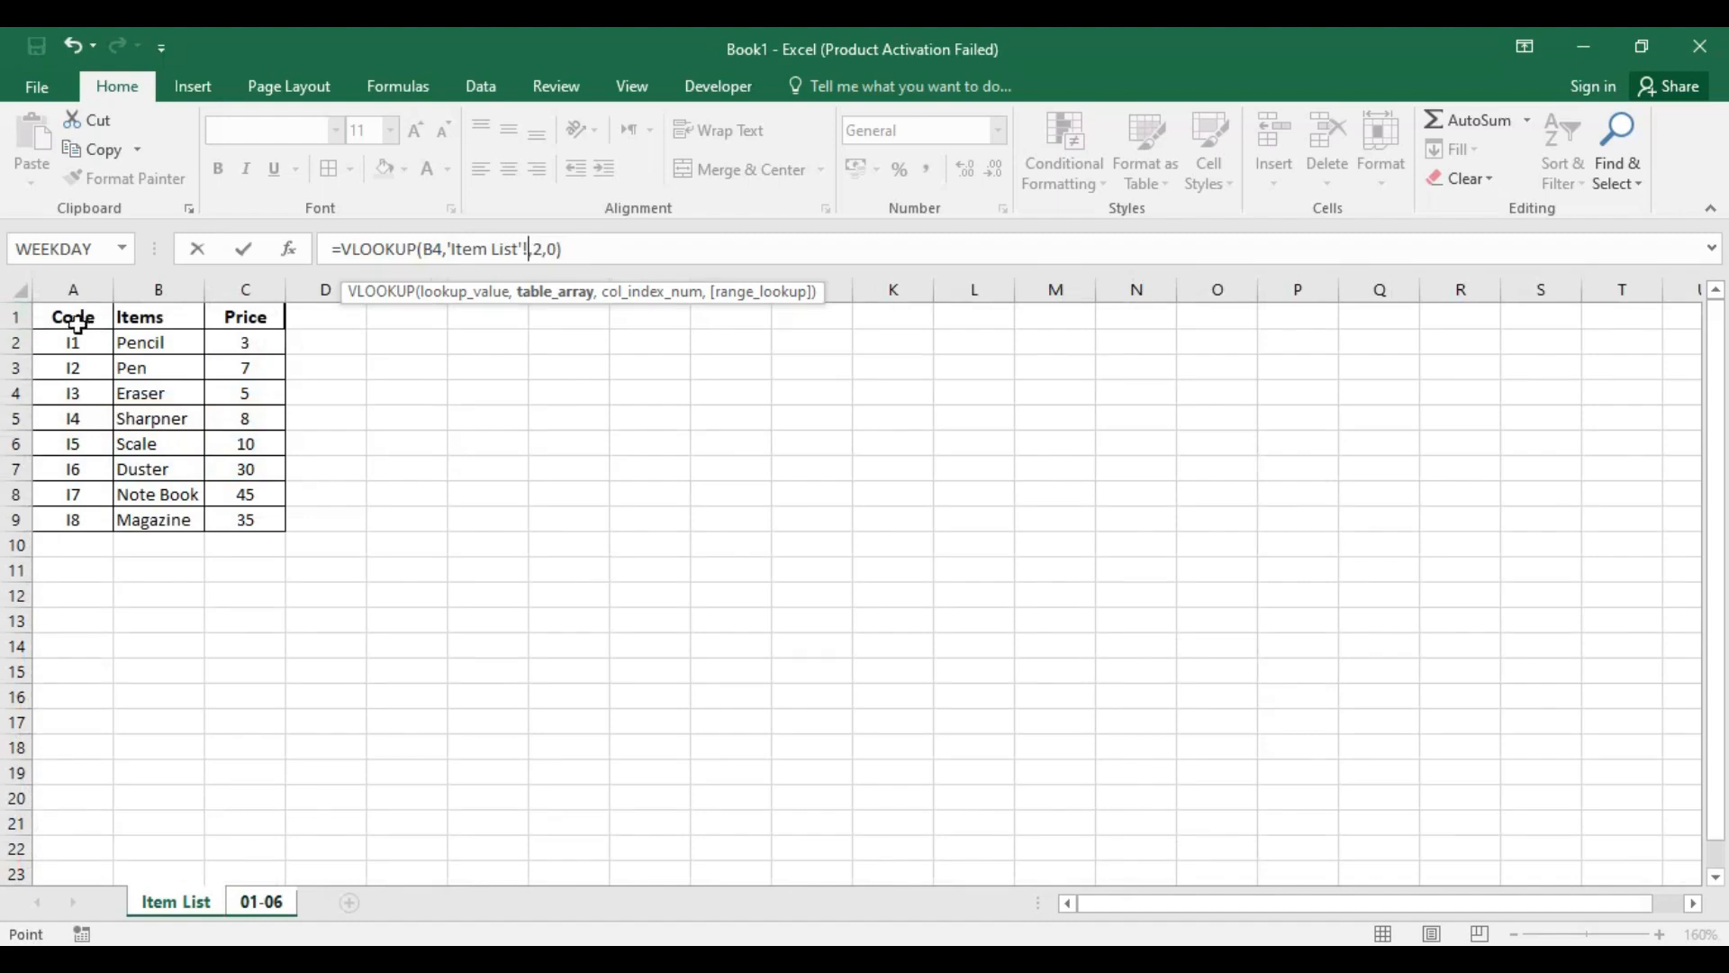
{"action": "left_click_drag", "start_coordinate": [77, 324], "coordinate": [236, 520]}
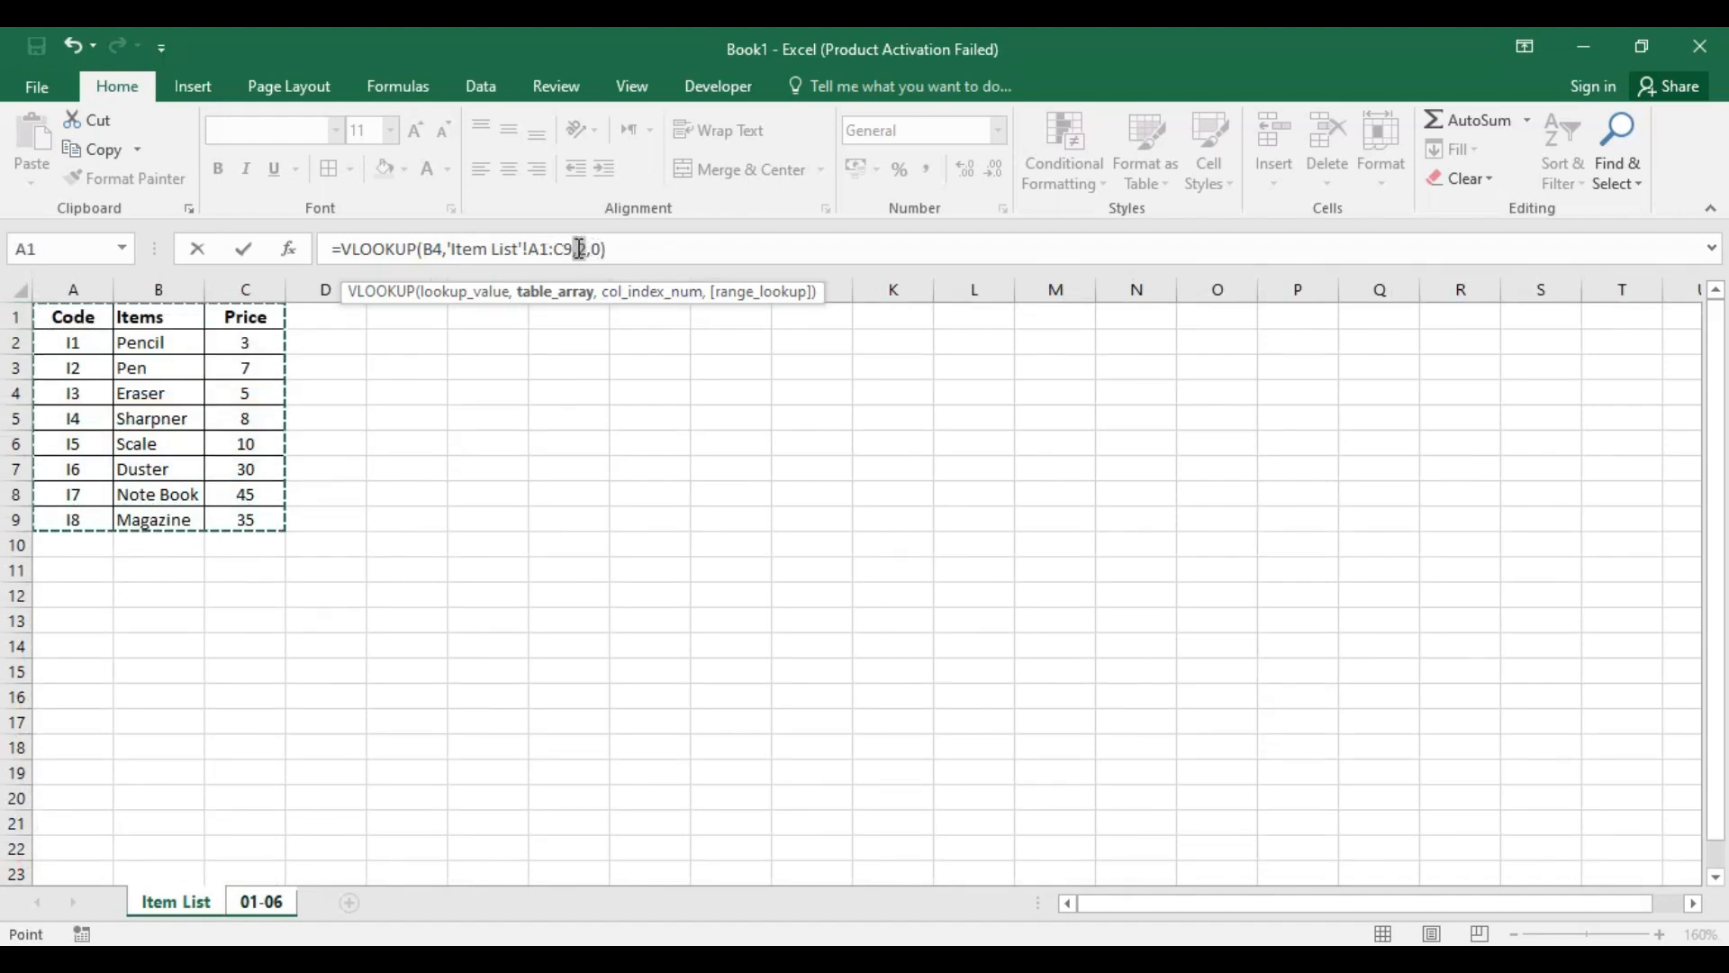
{"action": "left_click", "coordinate": [579, 248]}
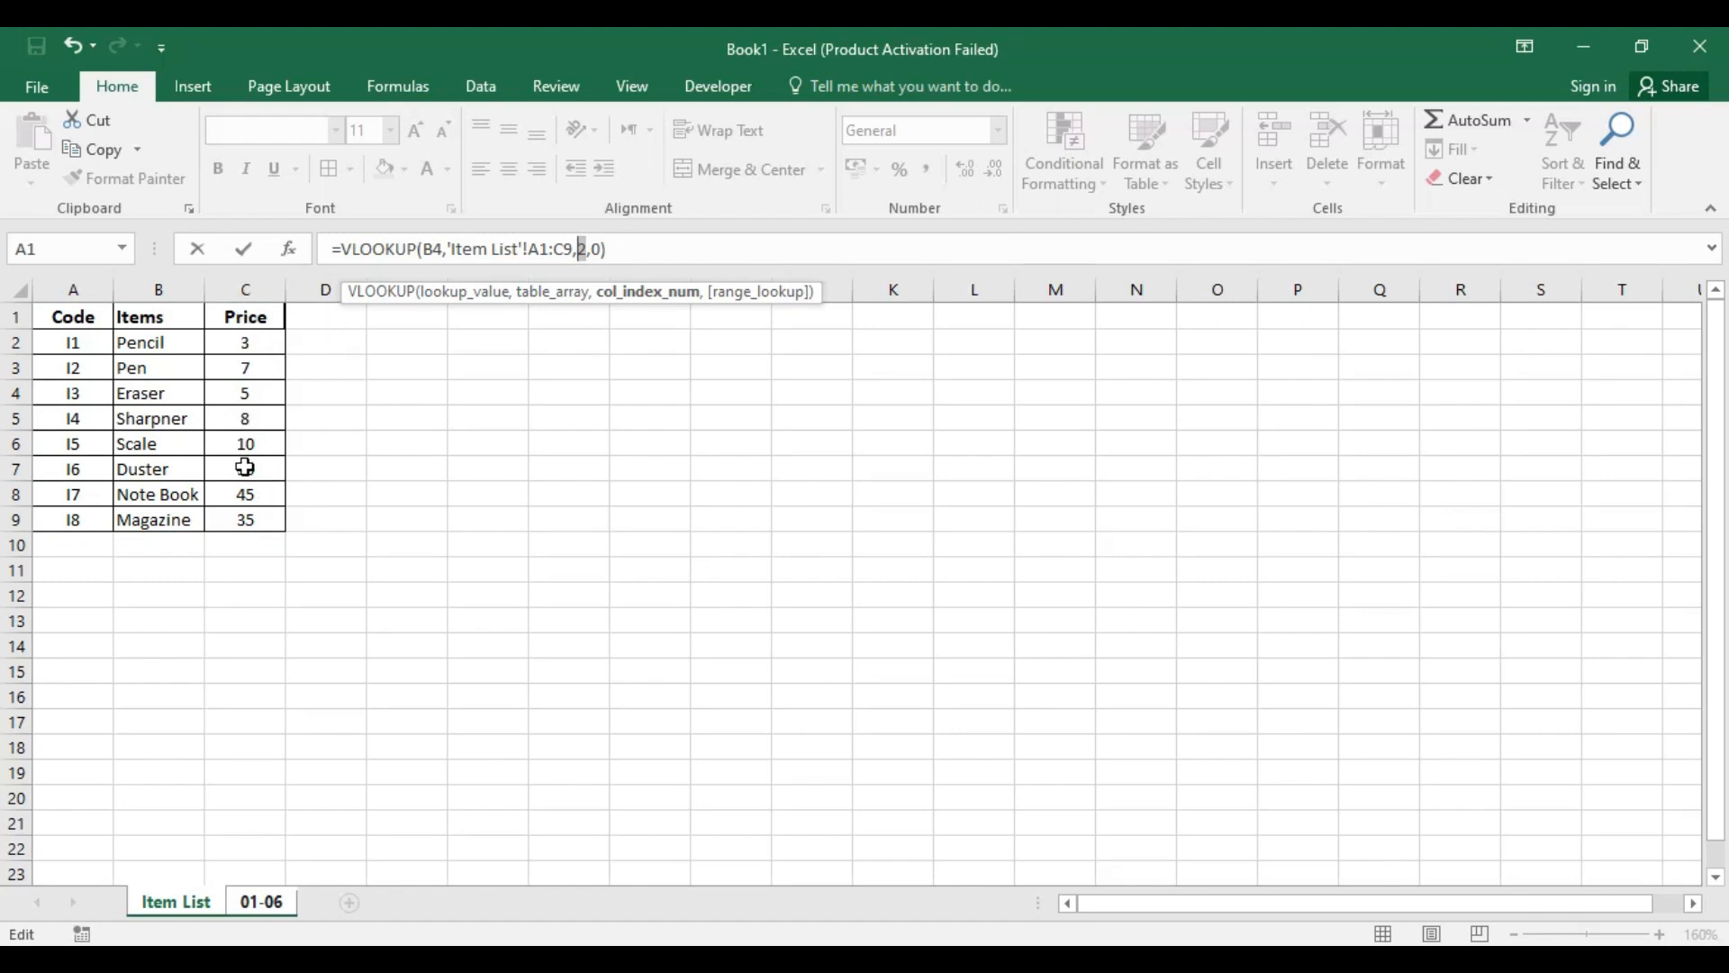
{"action": "key", "text": "Return"}
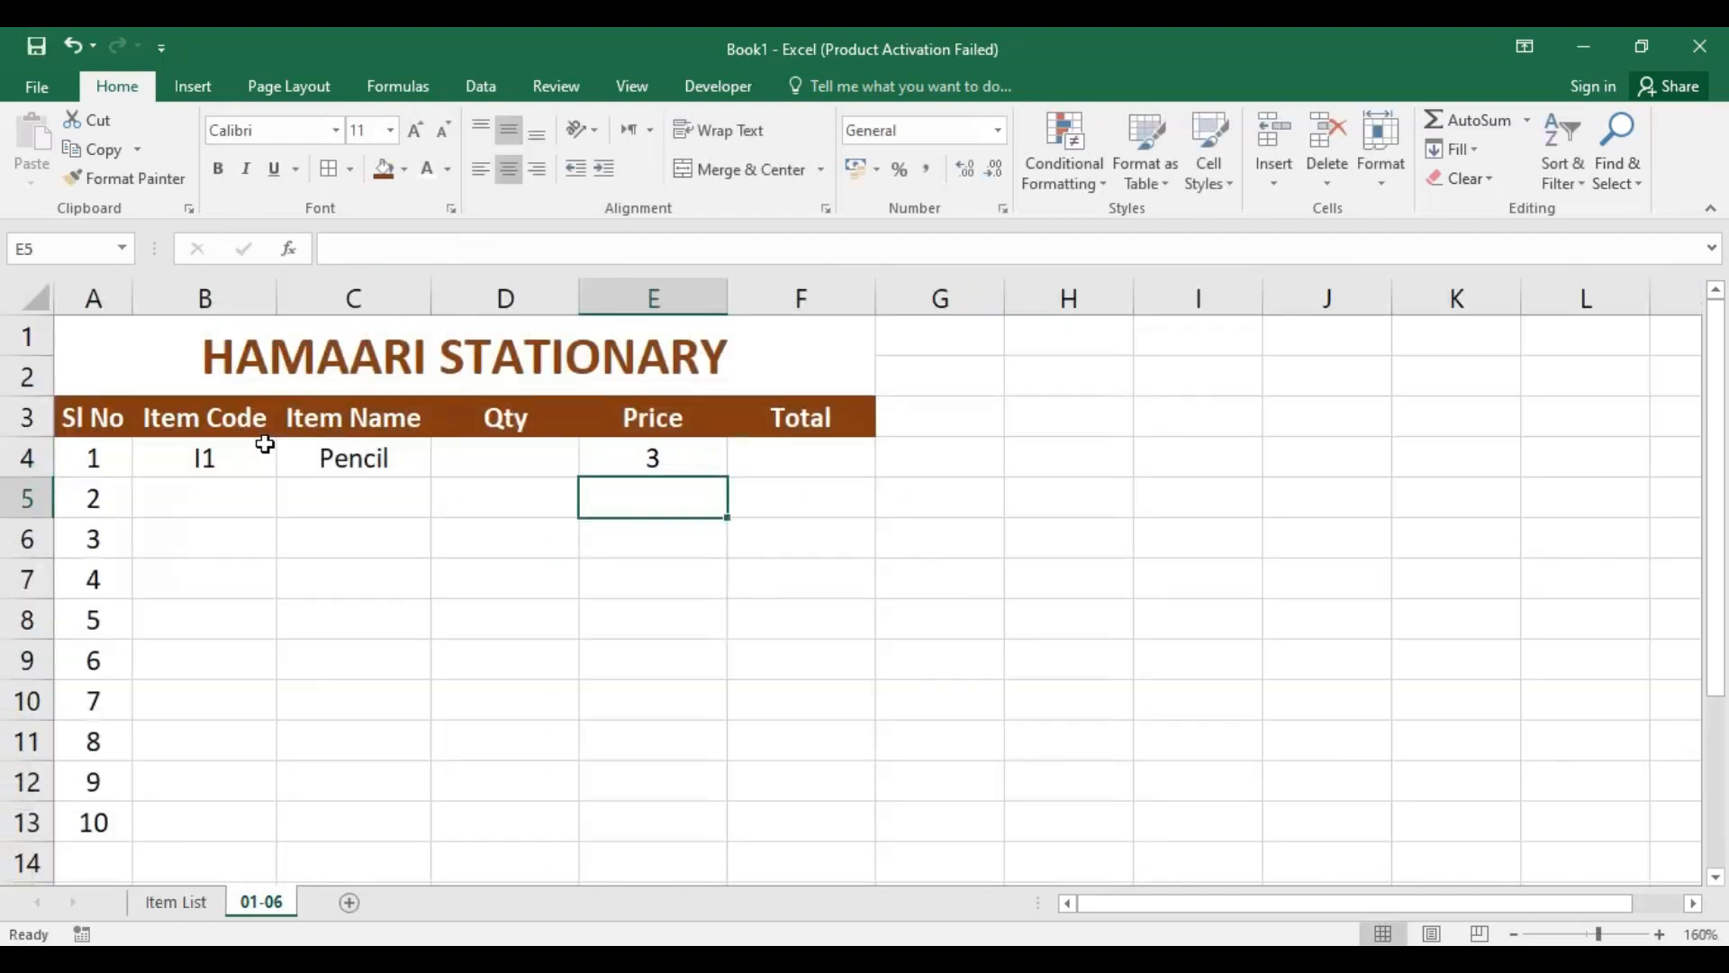
Step: Clear the VLOOKUP formula from Price cell E4
{"action": "left_click", "coordinate": [674, 455]}
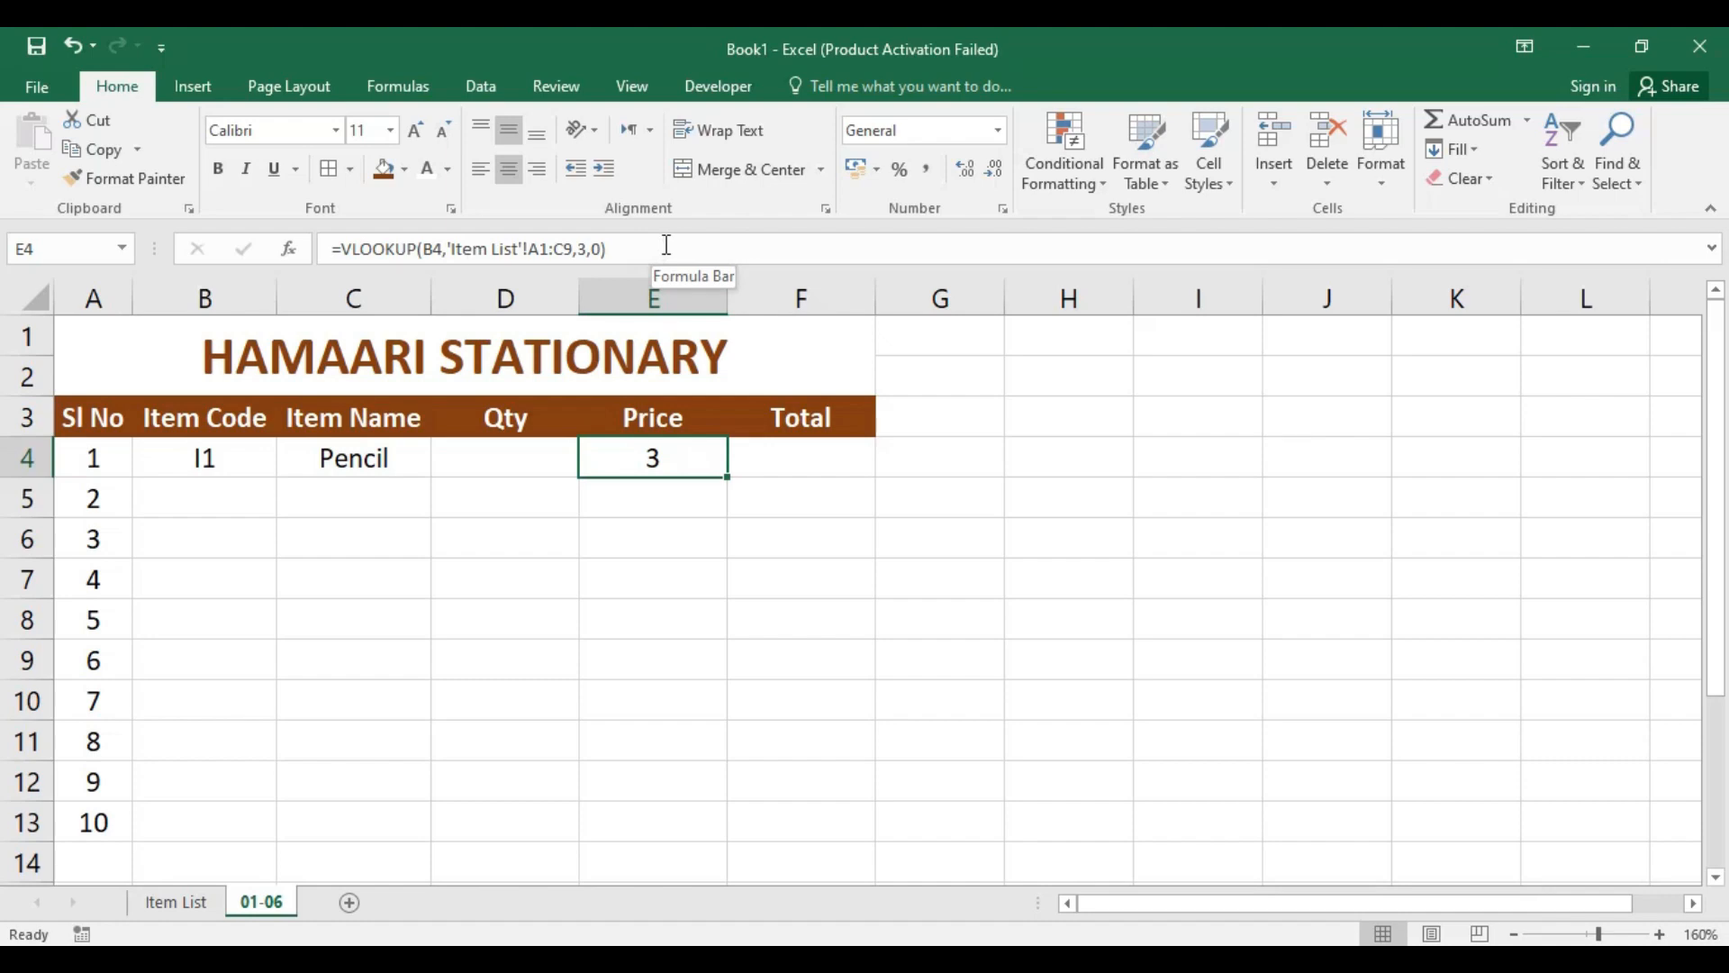
{"action": "left_click_drag", "start_coordinate": [667, 245], "coordinate": [308, 247]}
{"action": "key", "text": "BackSpace"}
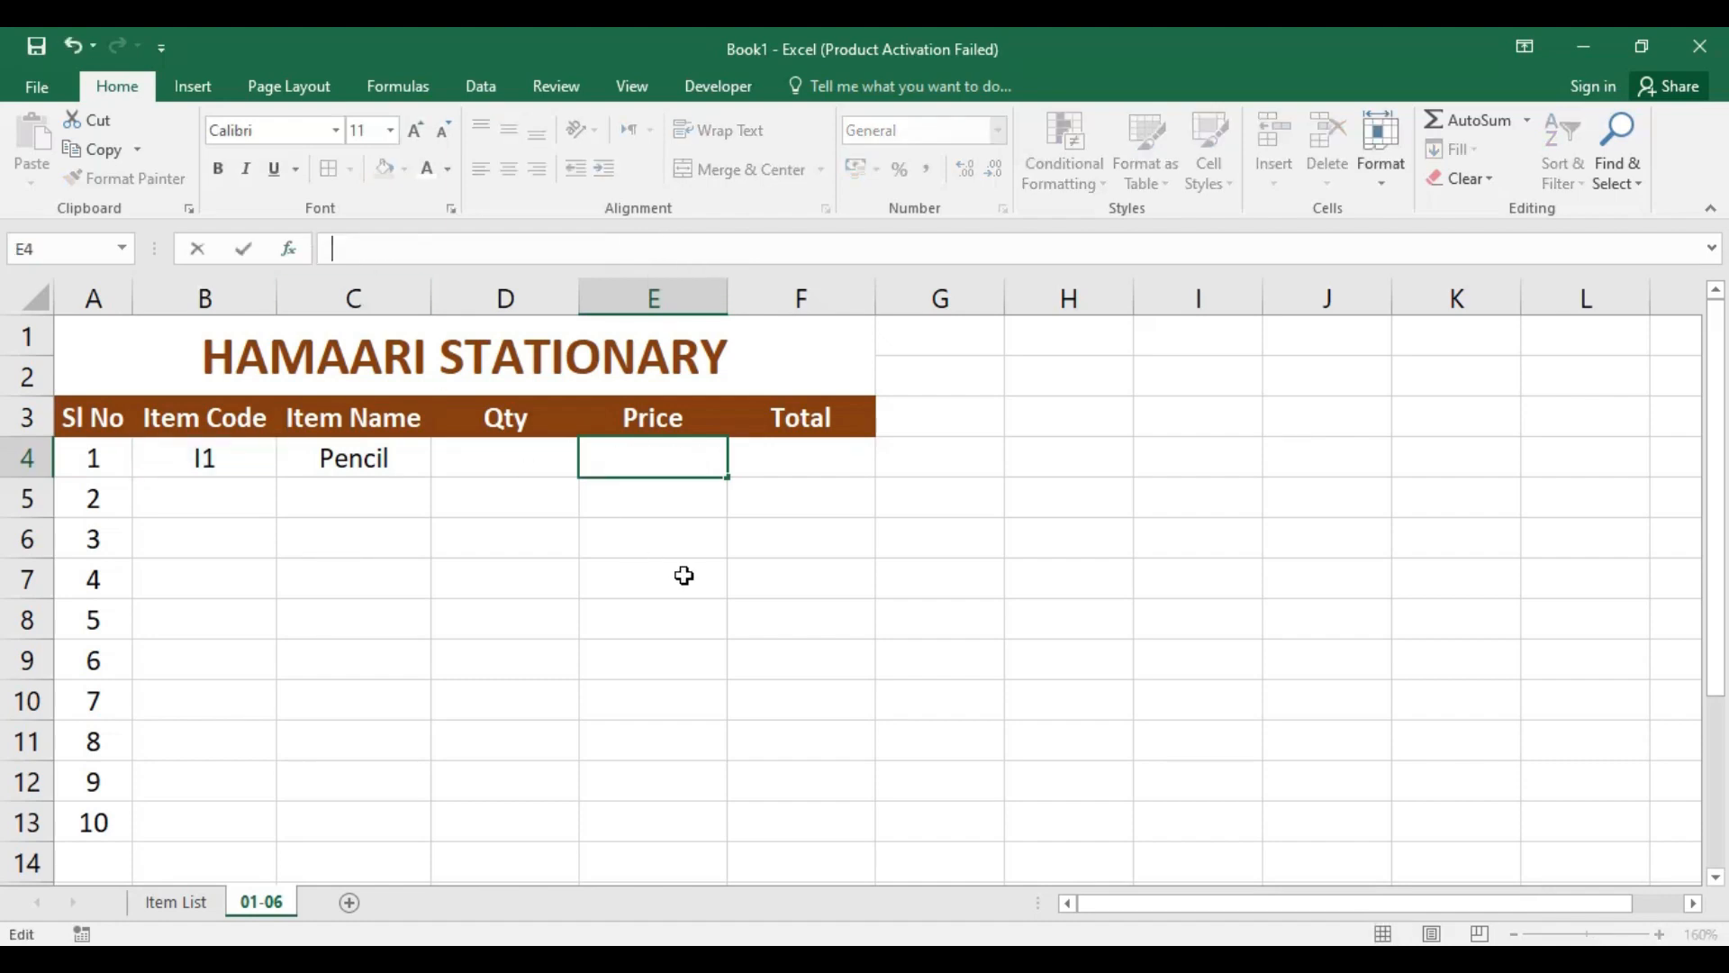
{"action": "left_click", "coordinate": [738, 549]}
Step: Enter the price lookup formula =VLOOKUP(B4,'Item List'!A1:C20,3,0) in cell E4
{"action": "left_click", "coordinate": [683, 468]}
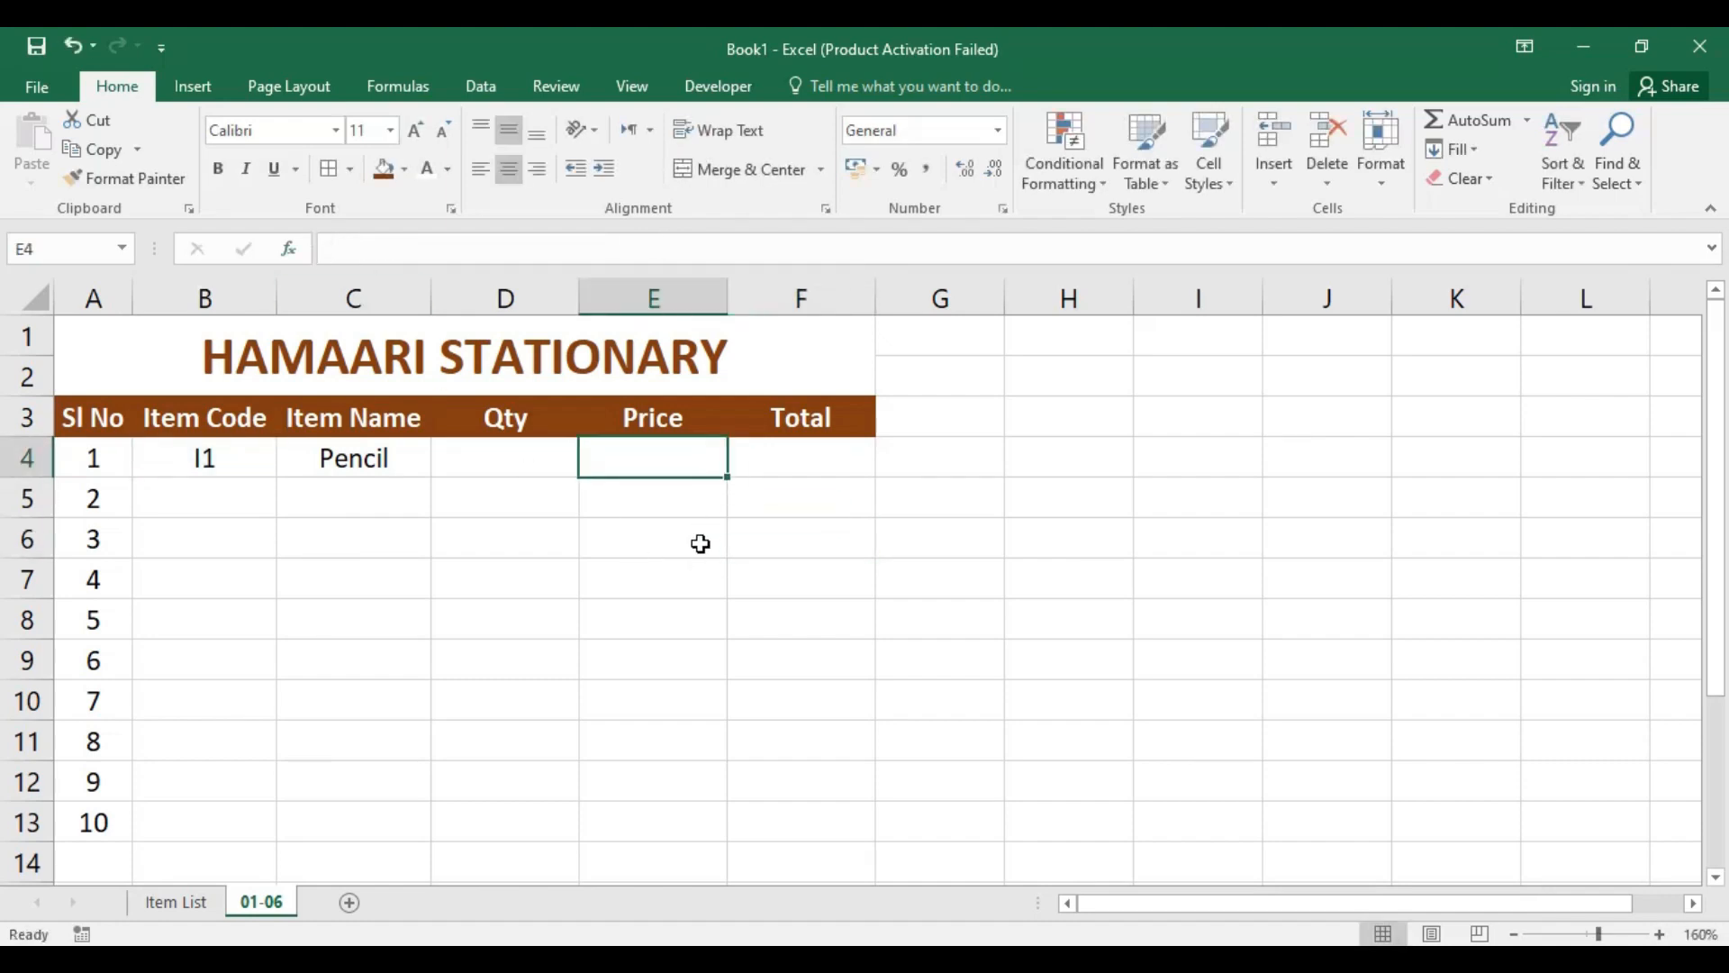
{"action": "type", "text": "=VLO"}
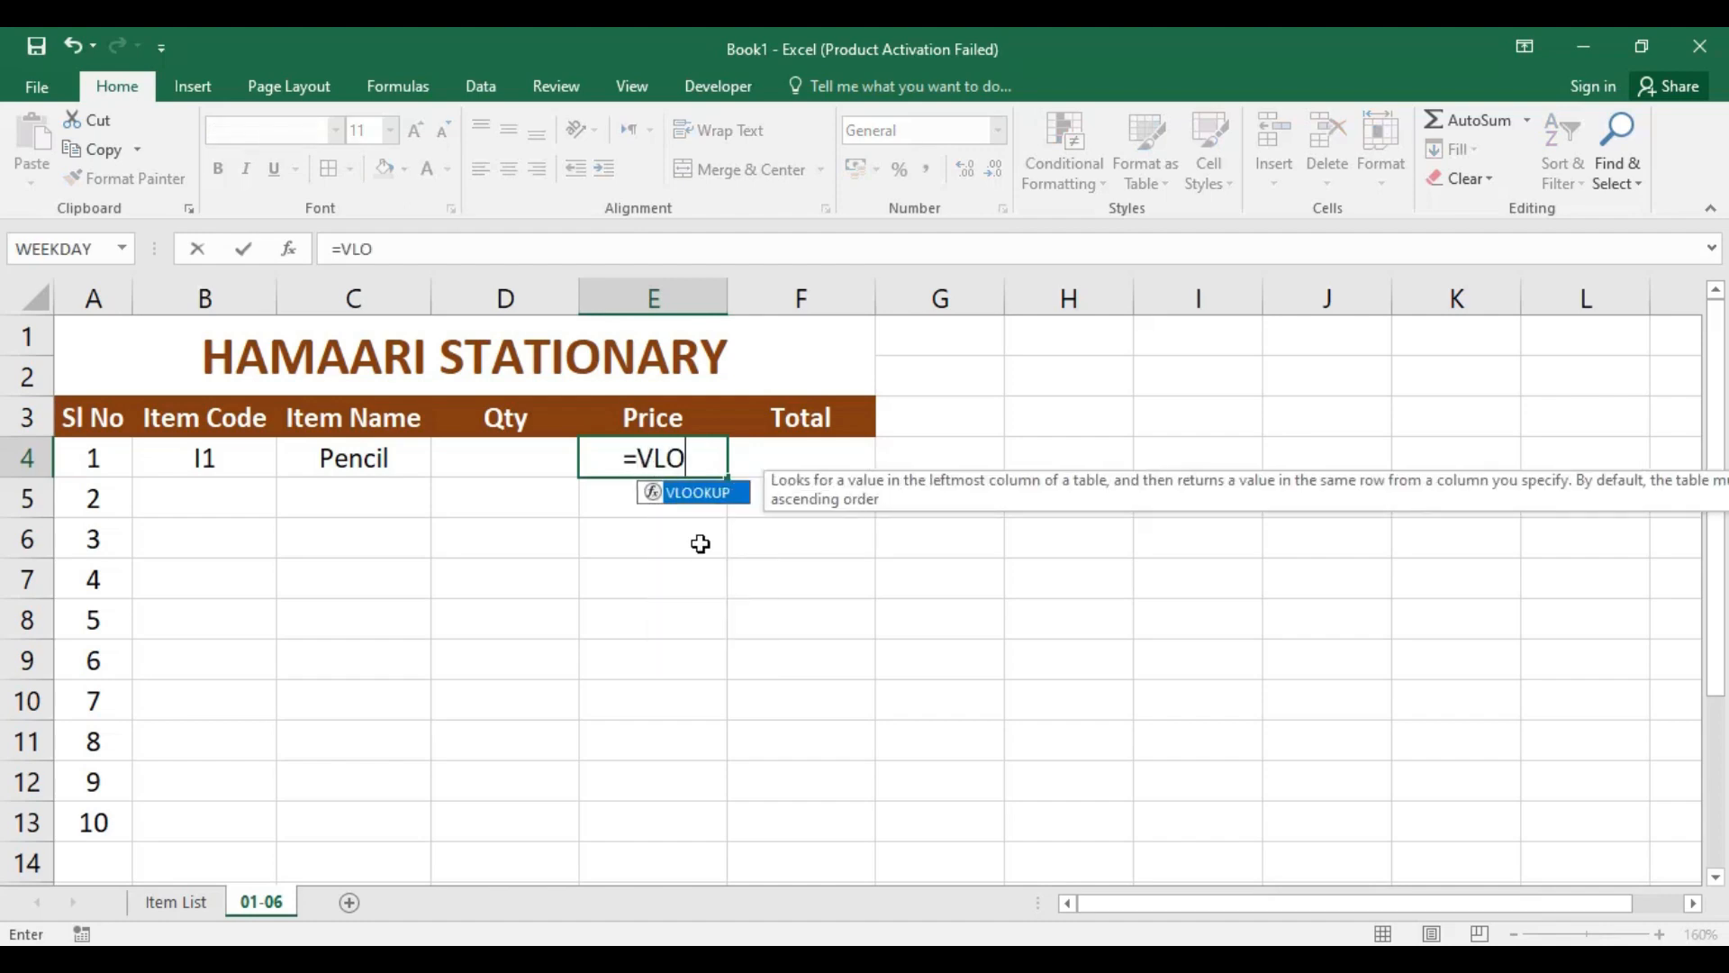
{"action": "key", "text": "Tab"}
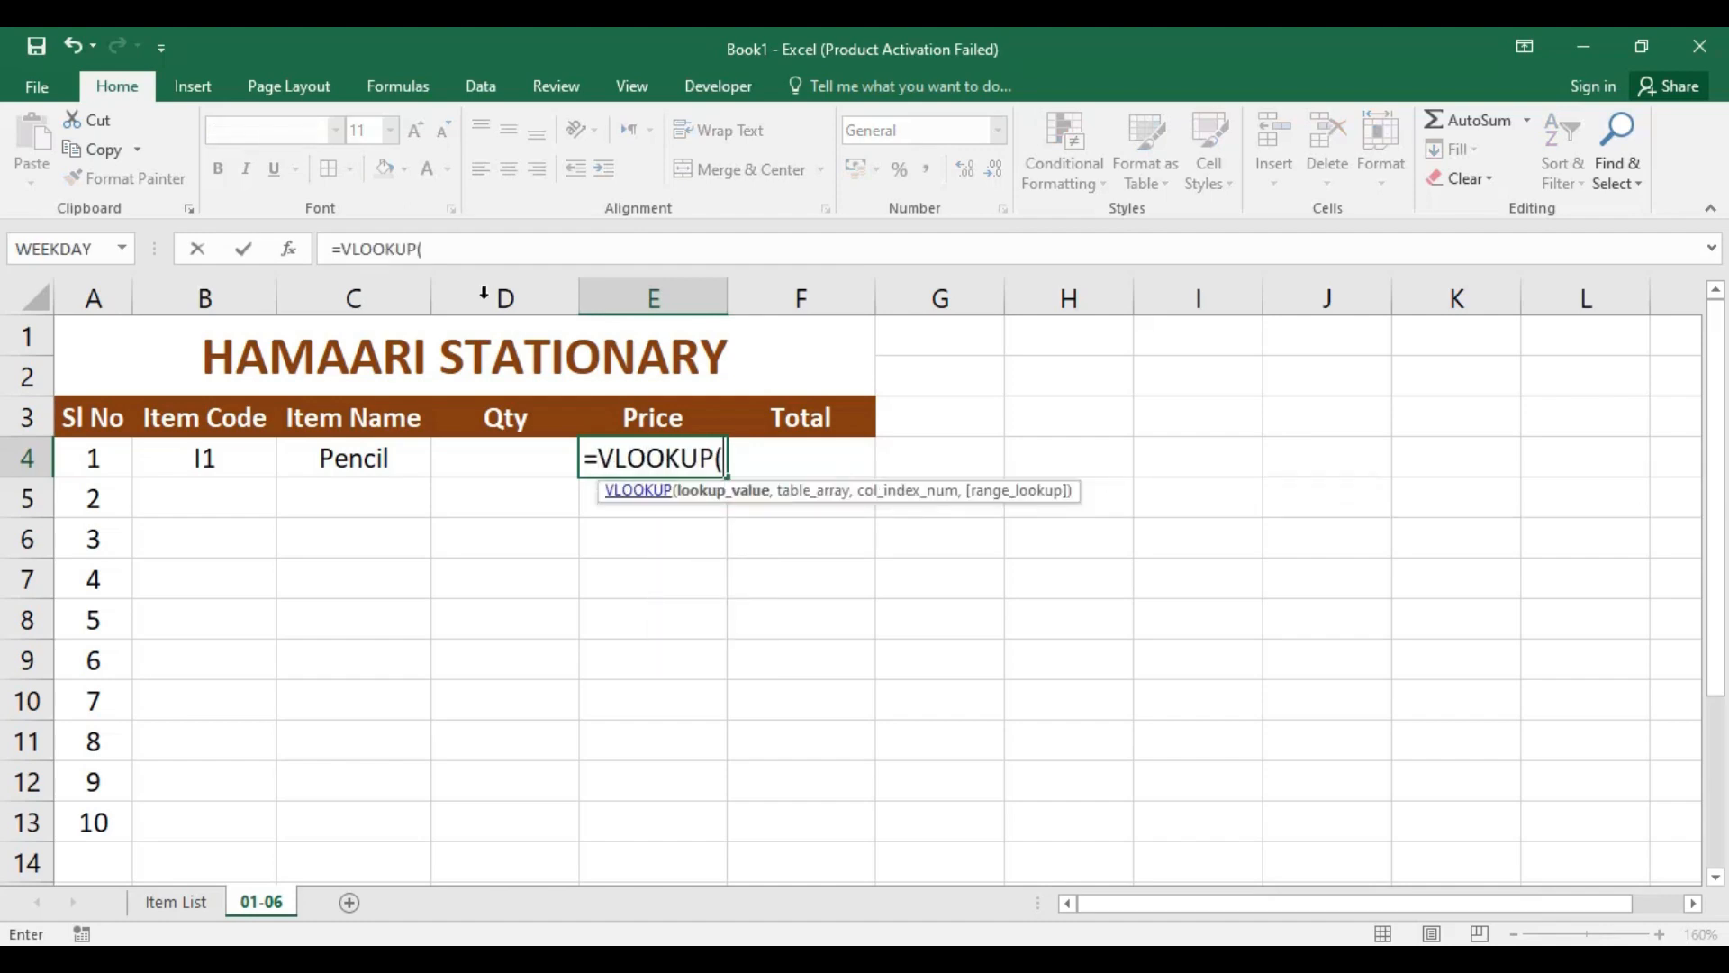
{"action": "left_click", "coordinate": [200, 460]}
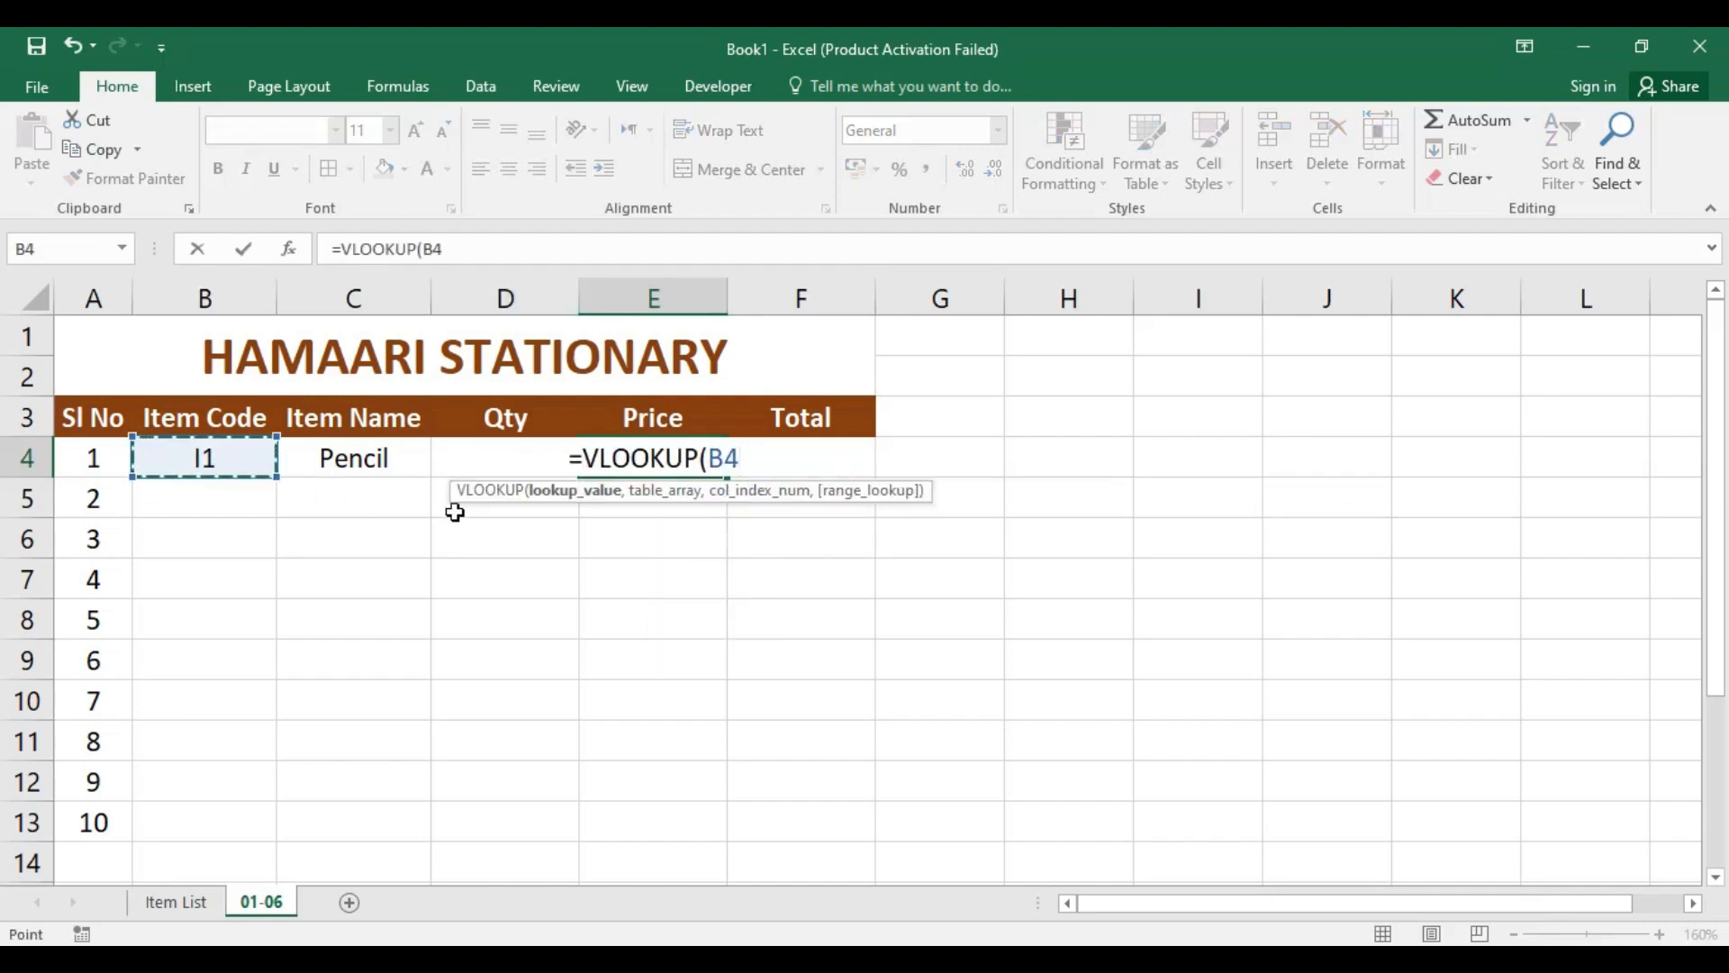
{"action": "type", "text": ","}
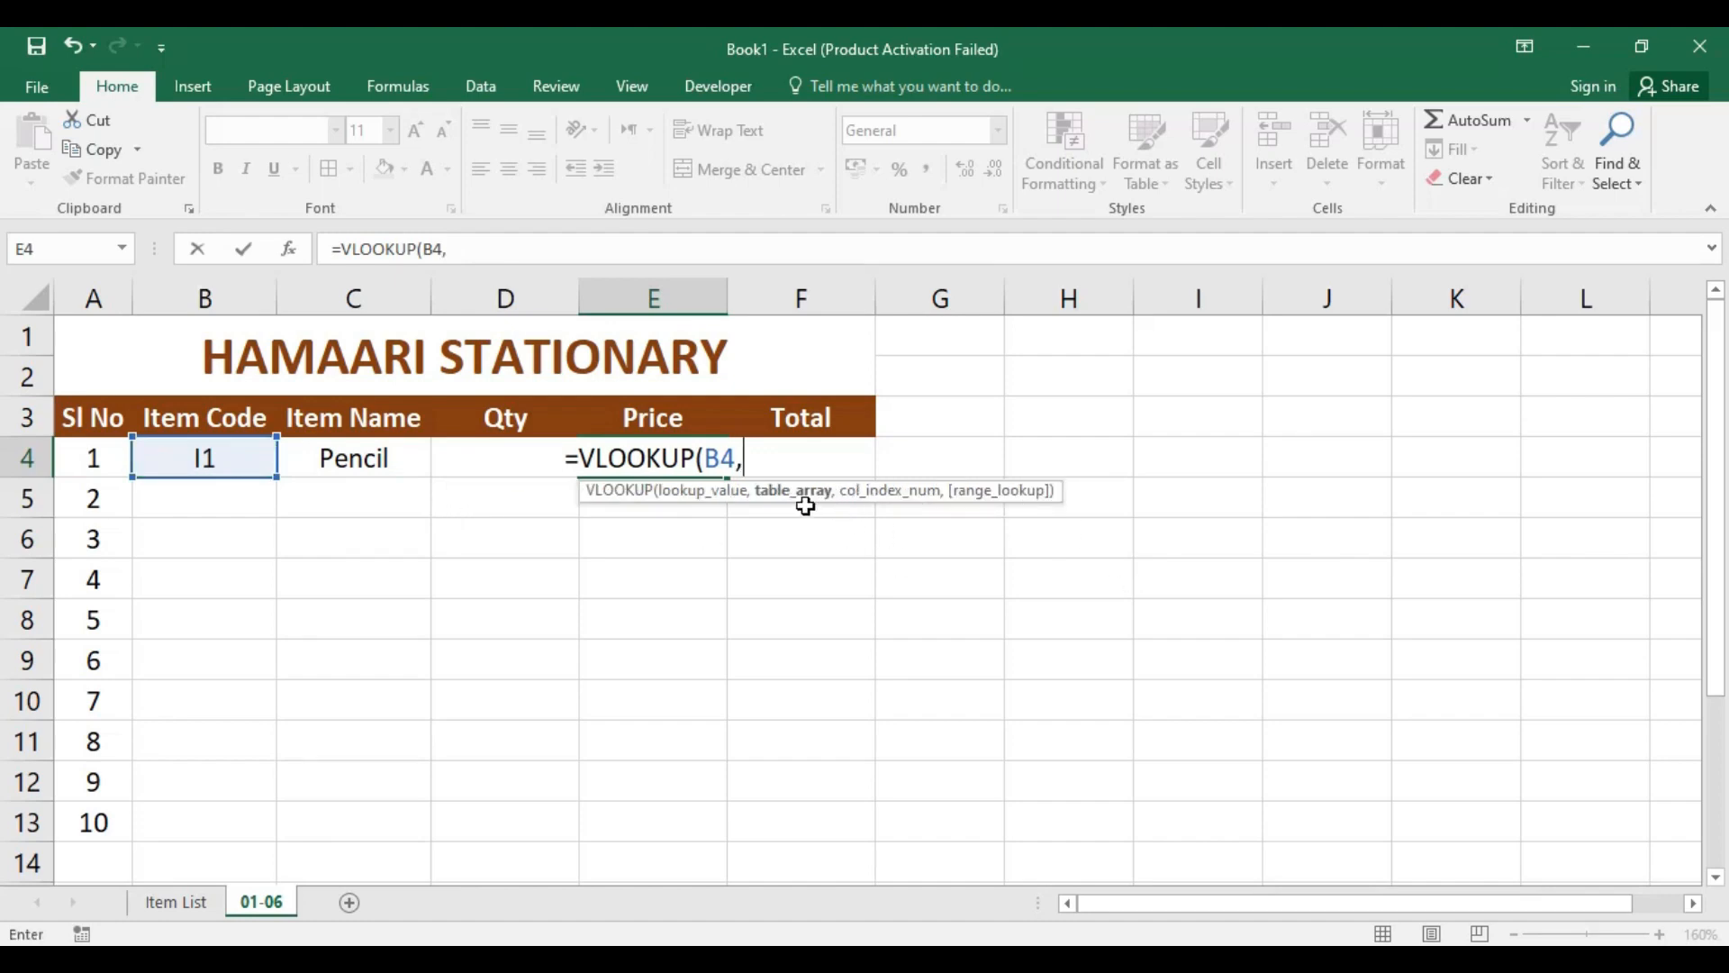
{"action": "left_click", "coordinate": [183, 901]}
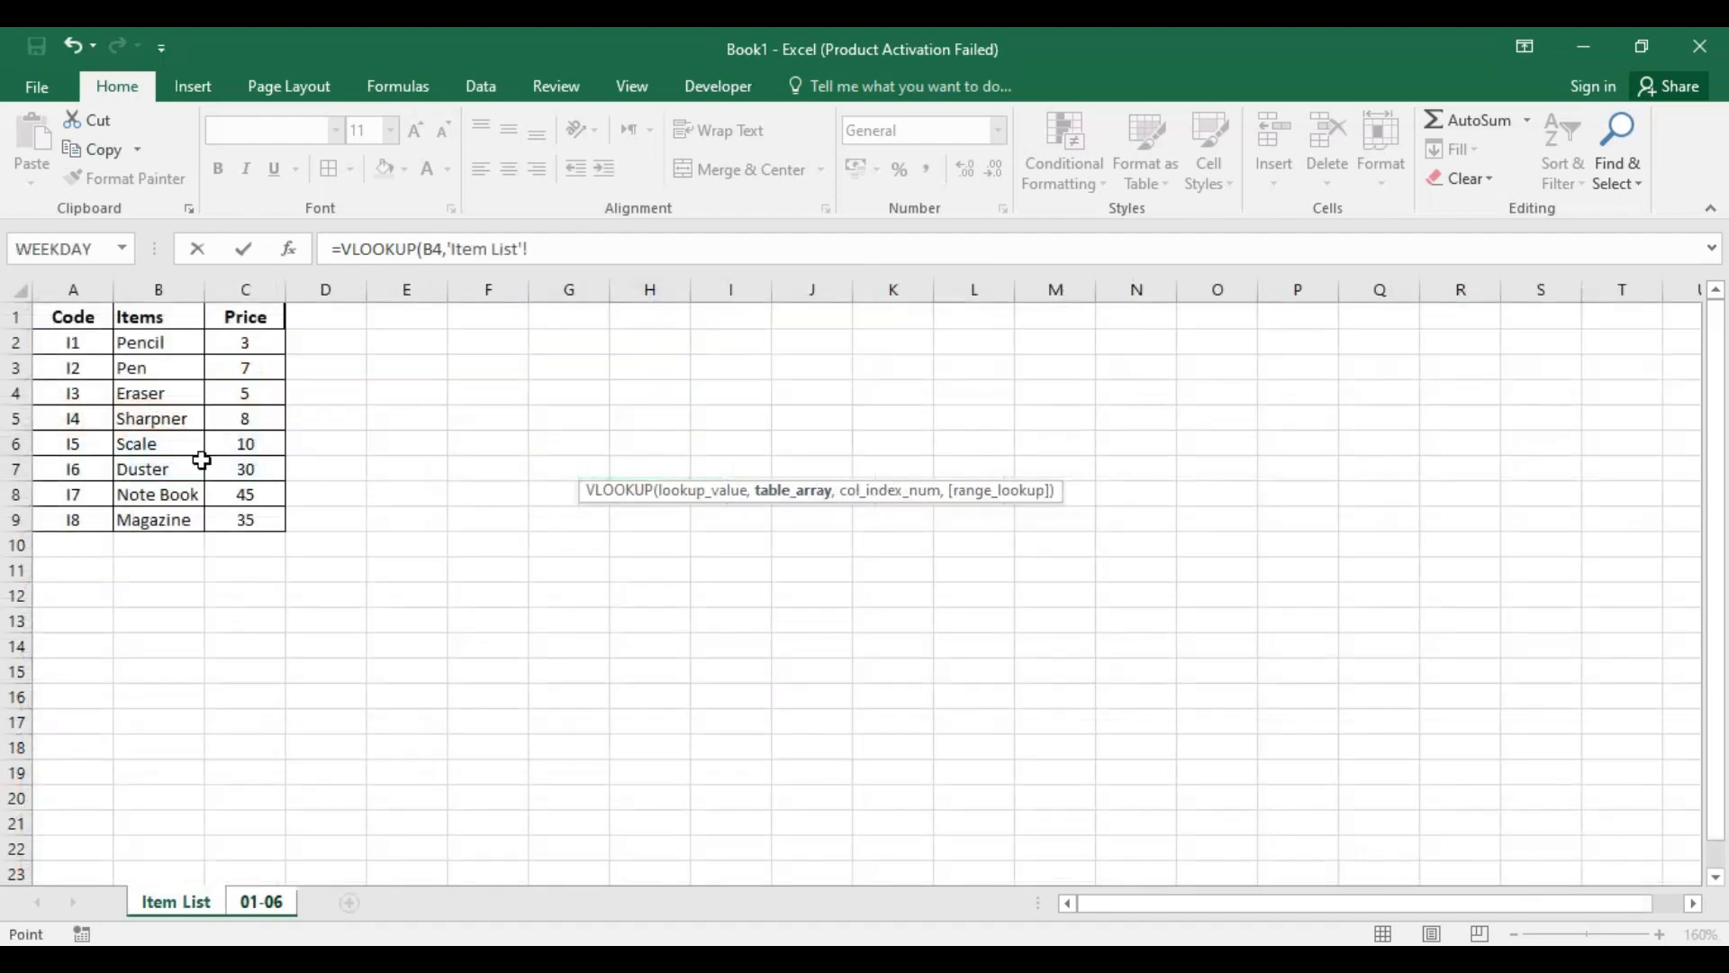
{"action": "left_click_drag", "start_coordinate": [59, 323], "coordinate": [247, 807]}
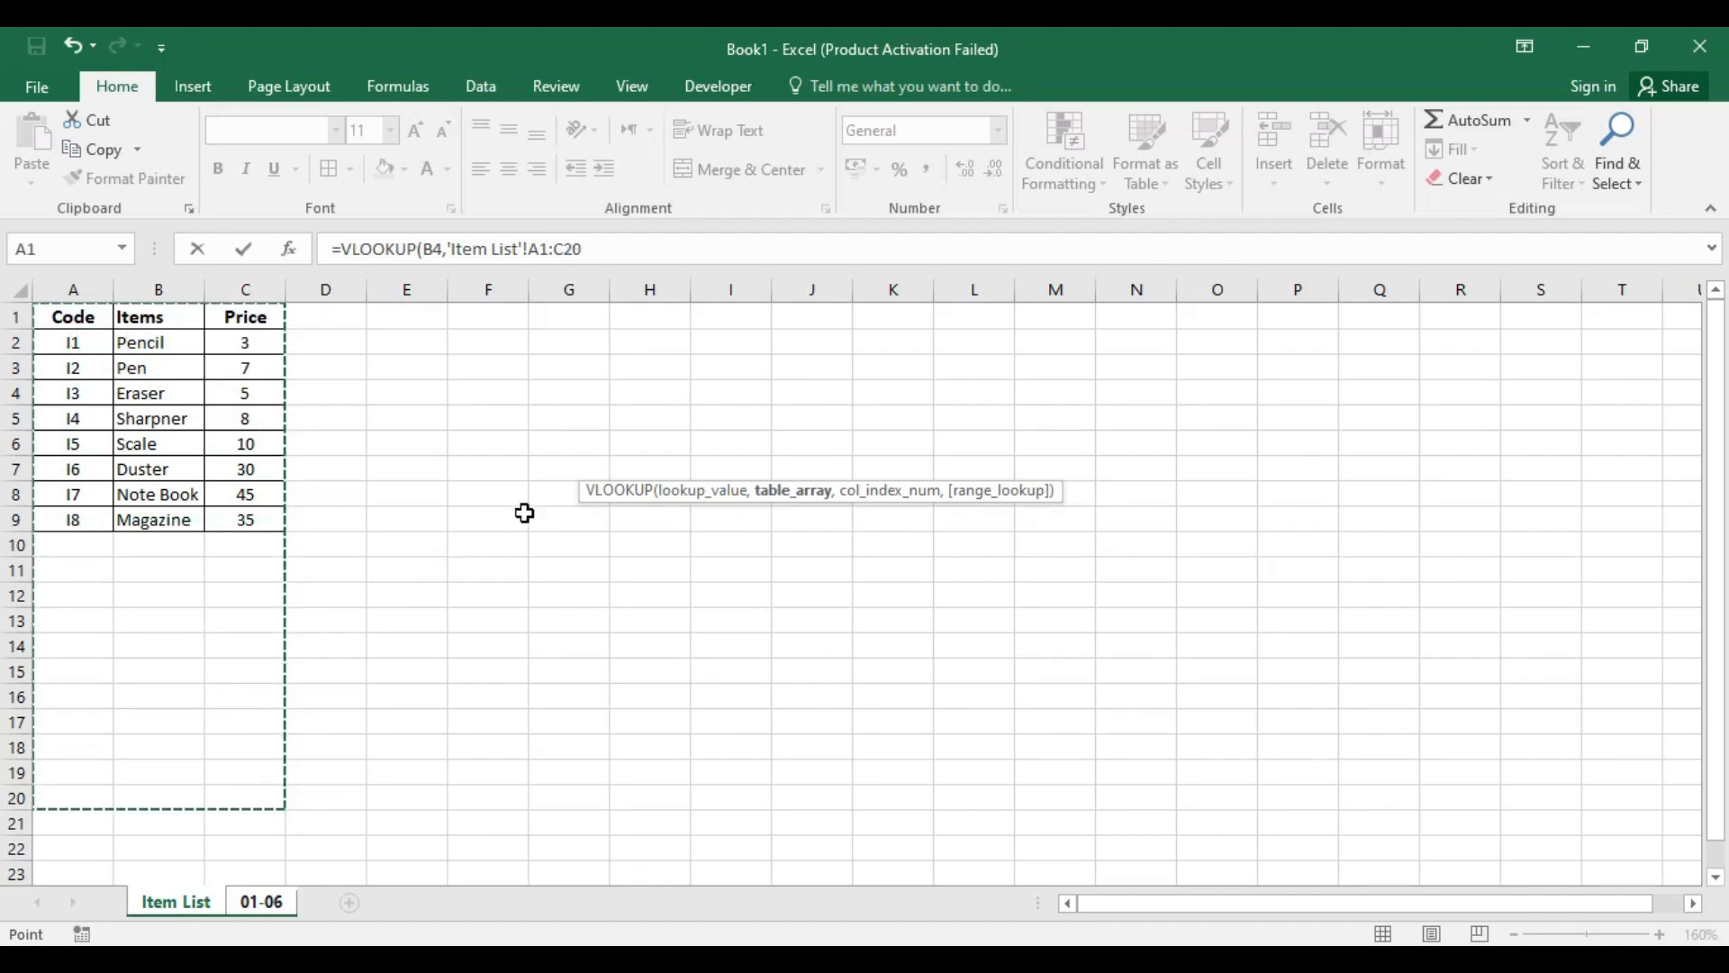
{"action": "type", "text": ","}
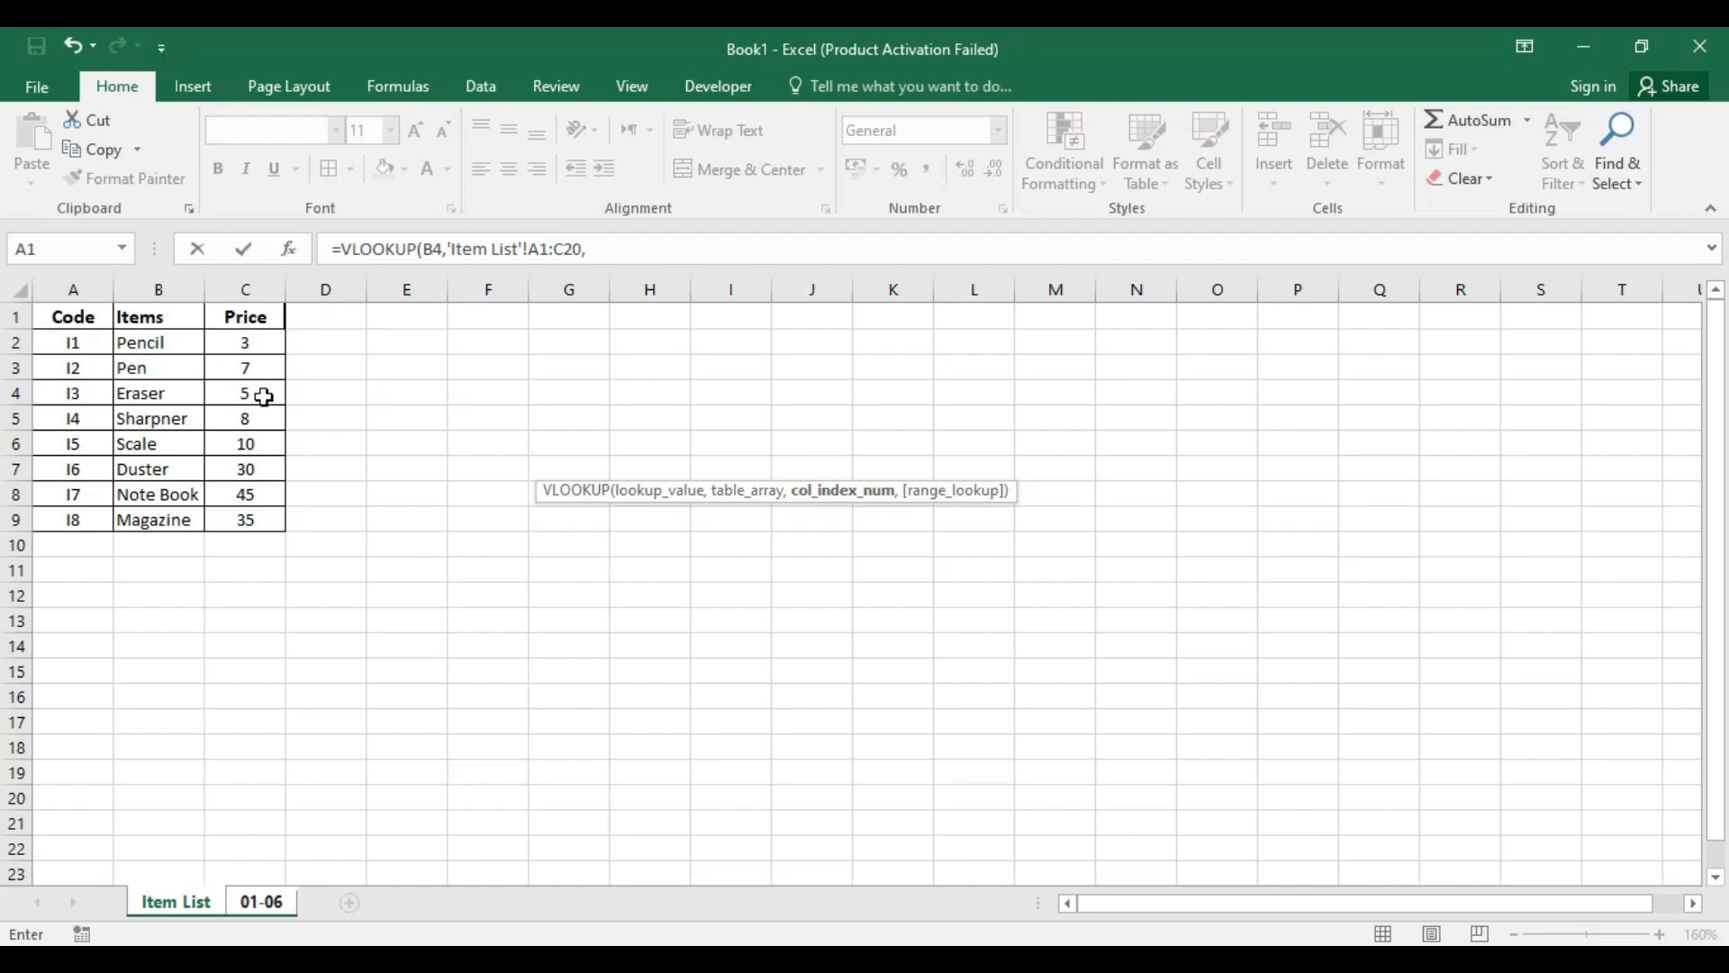
{"action": "type", "text": "3"}
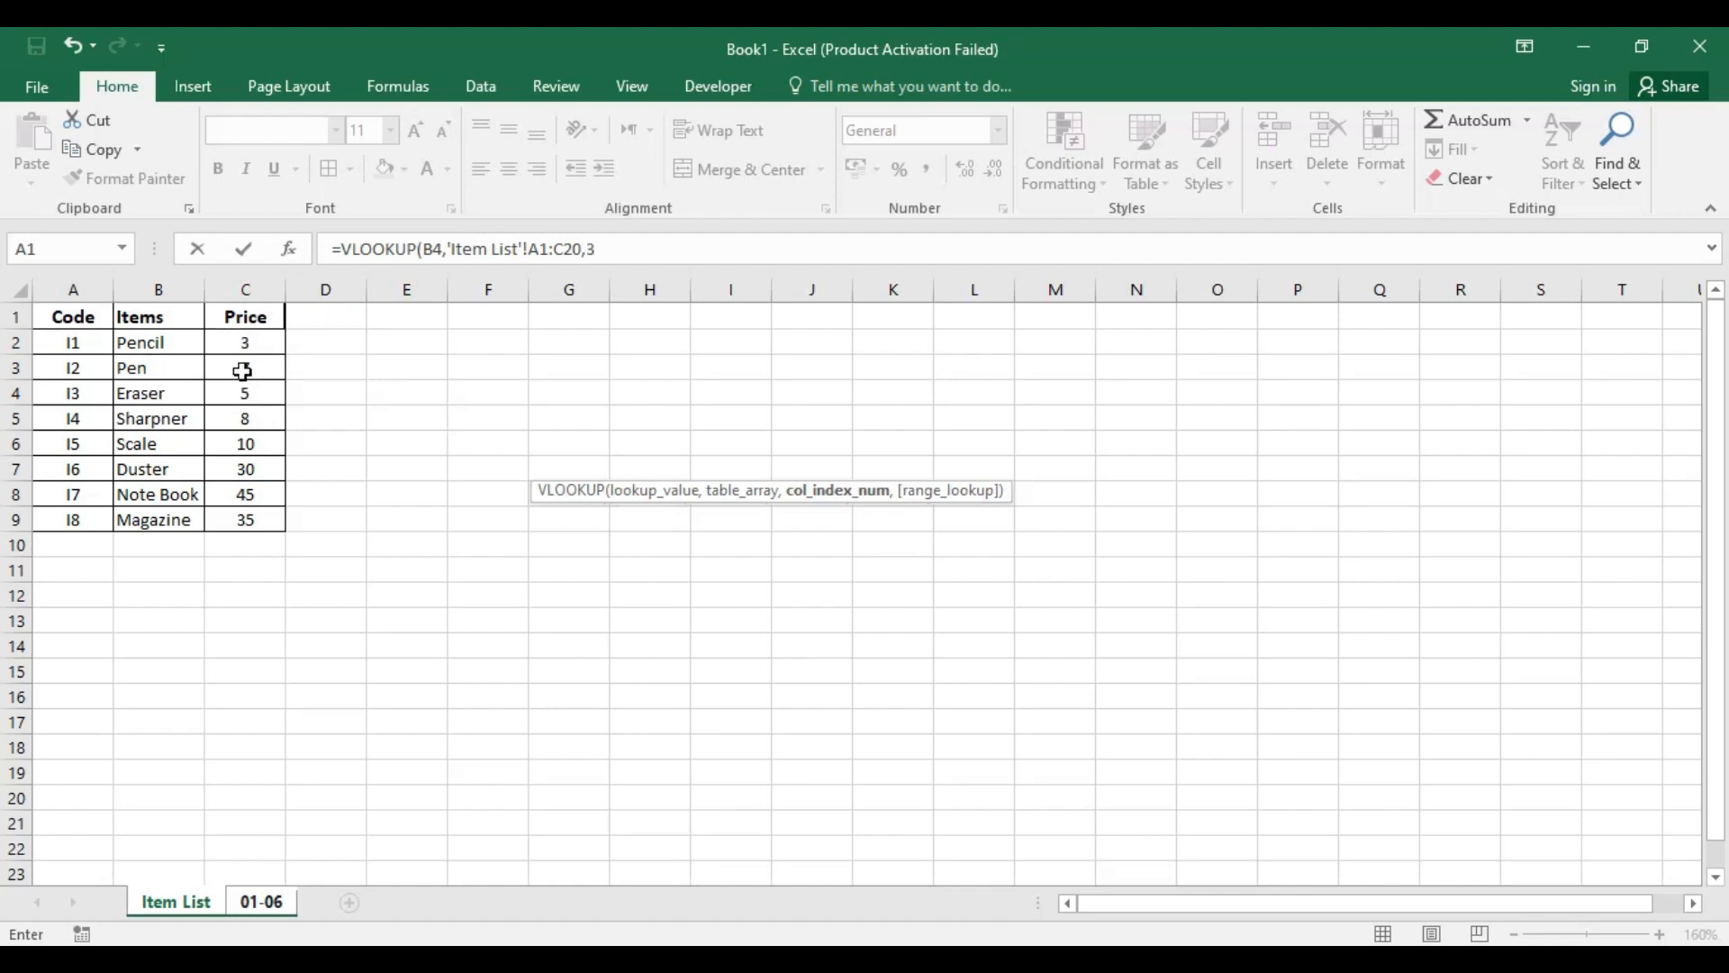
{"action": "type", "text": ","}
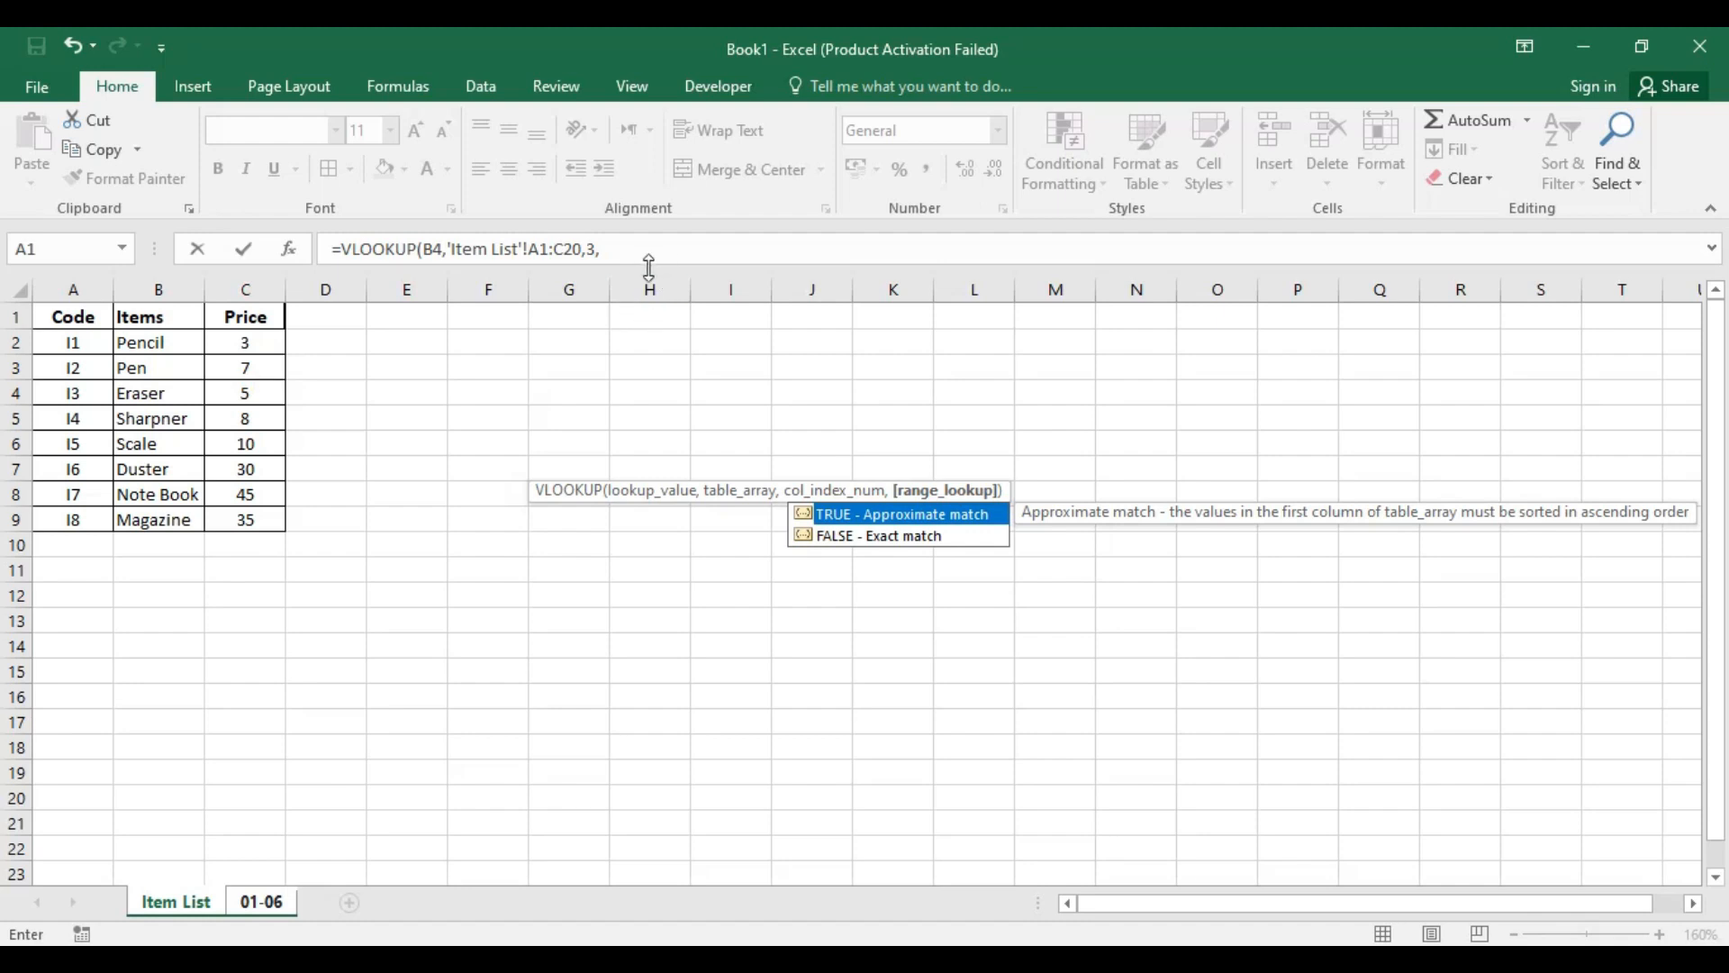
{"action": "type", "text": "0"}
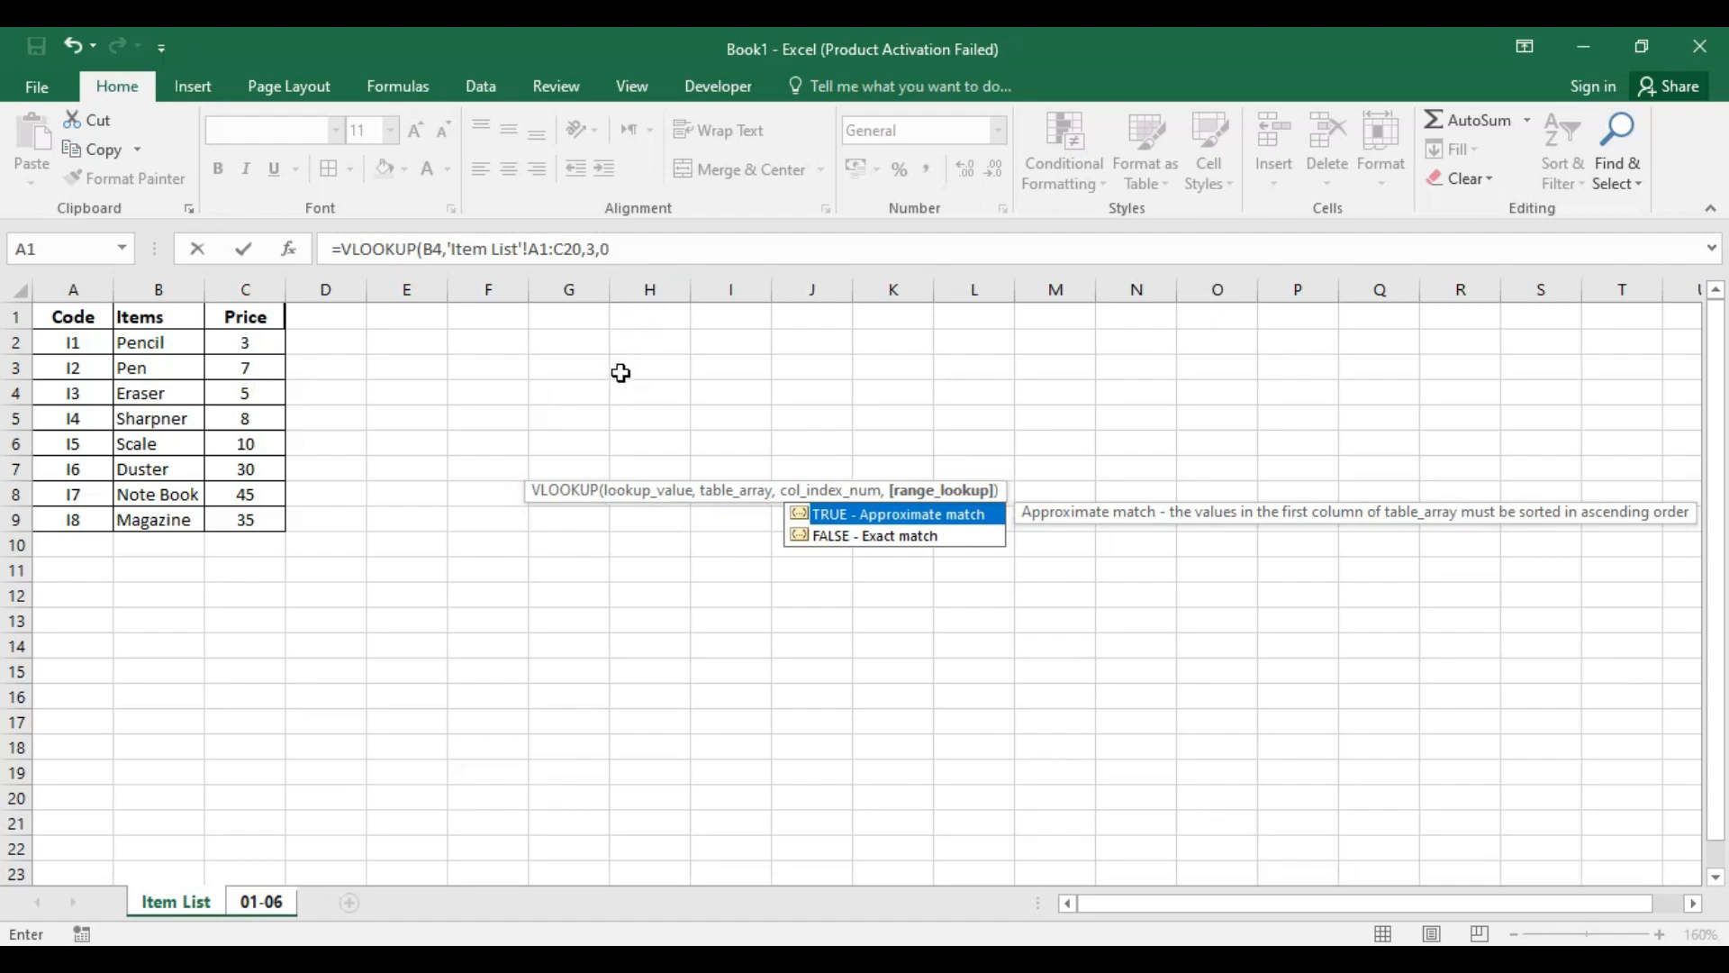
{"action": "type", "text": ")"}
{"action": "key", "text": "Return"}
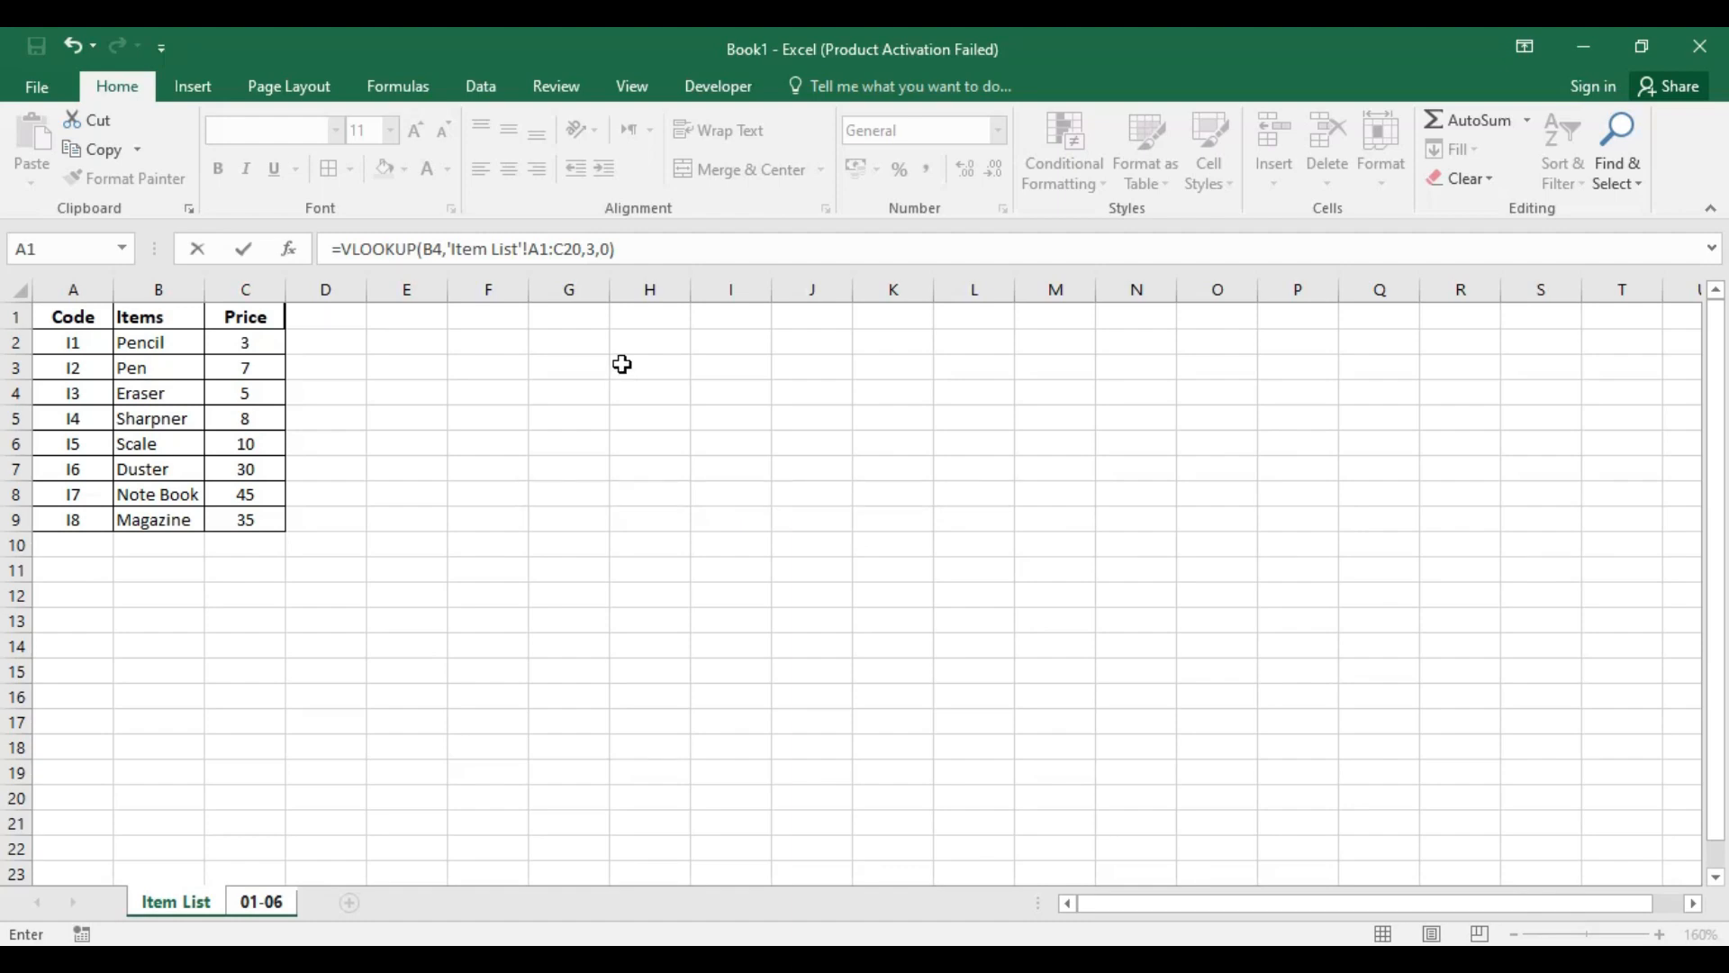
{"action": "left_click", "coordinate": [677, 455]}
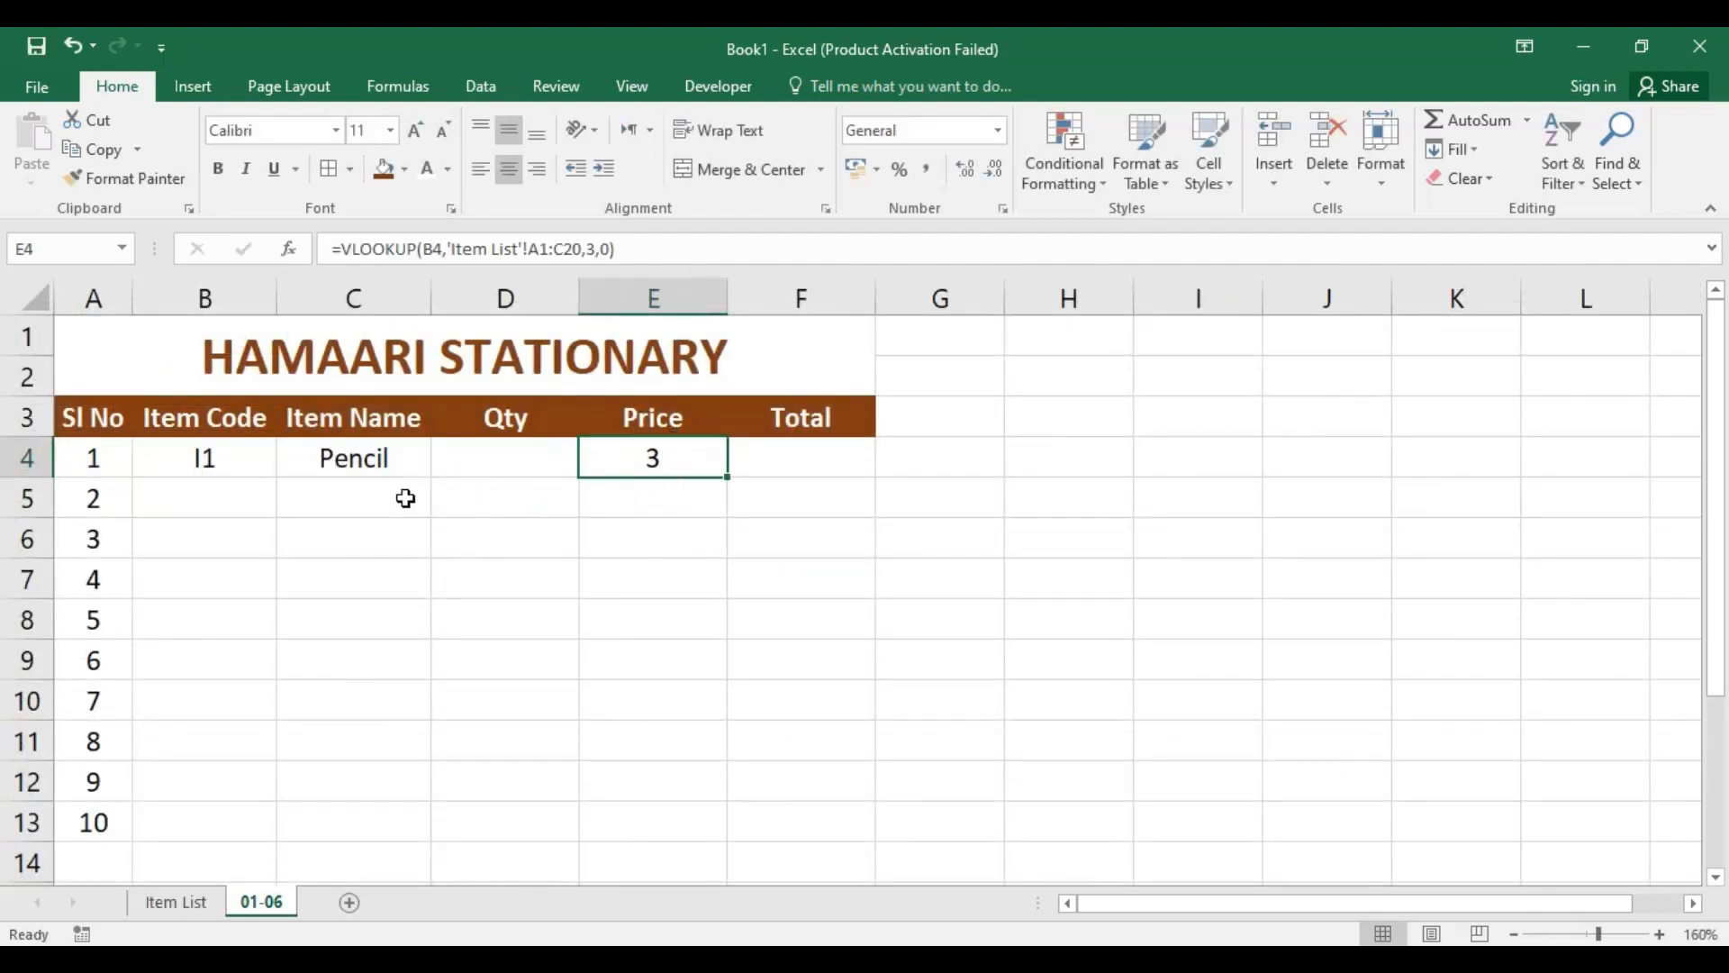
Step: Enter the formula =D4*E4 in Total cell F4 to multiply quantity by price
{"action": "left_click", "coordinate": [789, 466]}
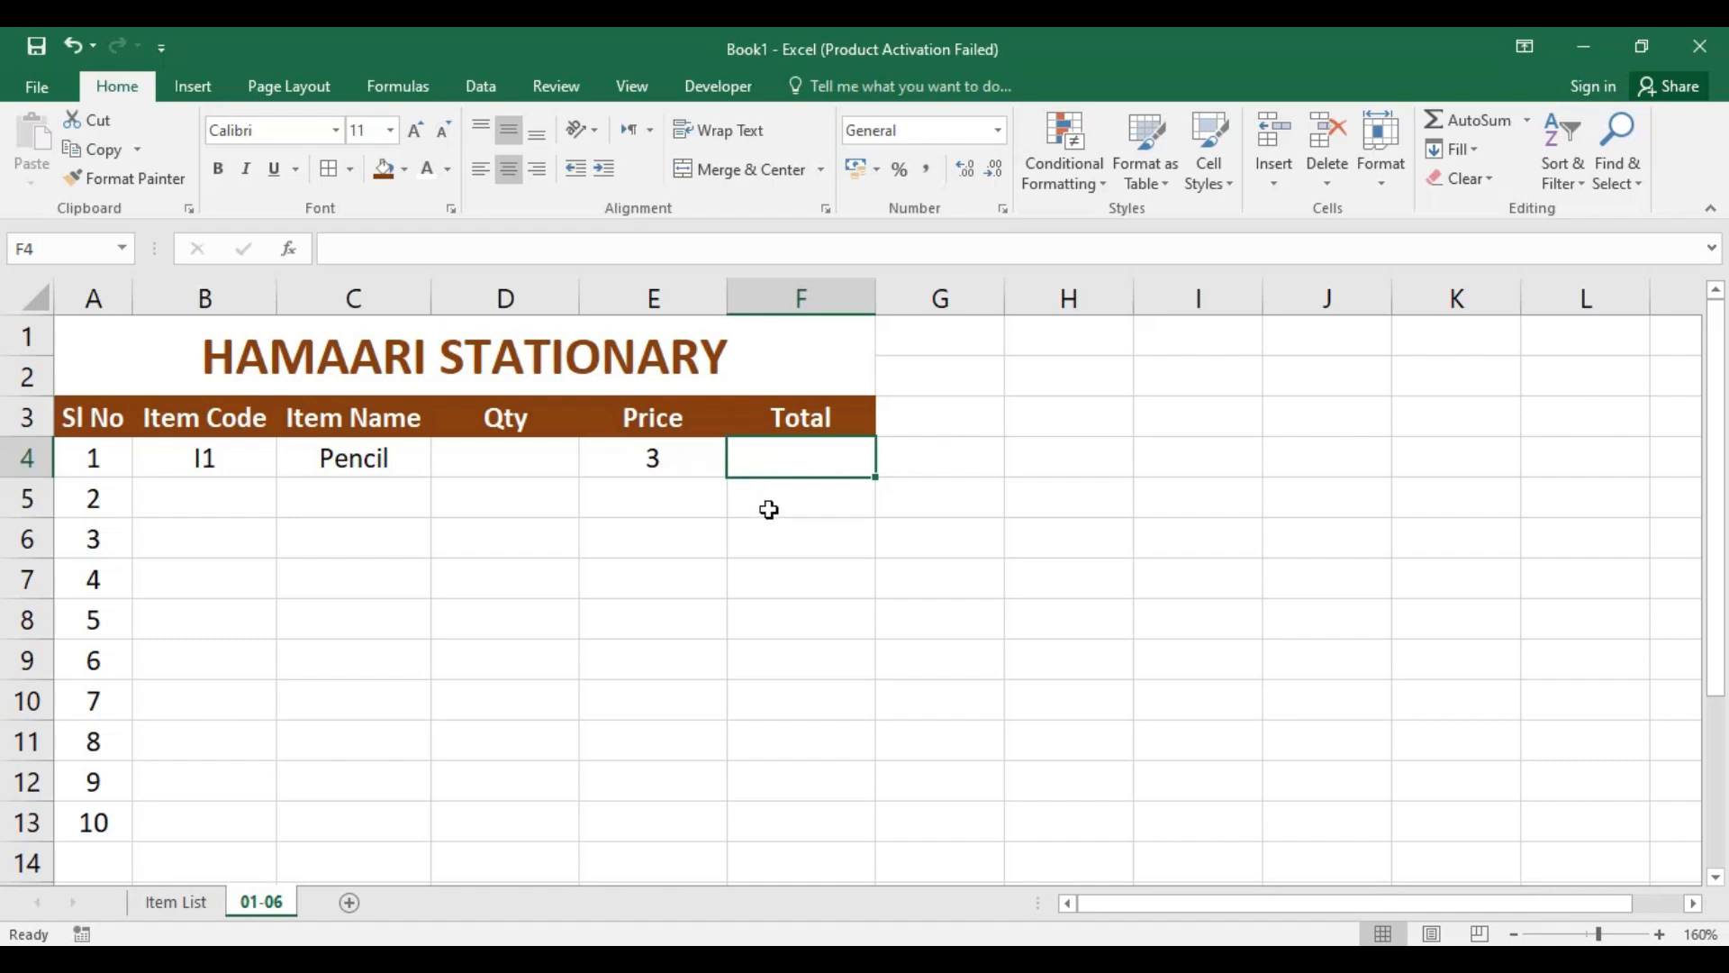
{"action": "type", "text": "="}
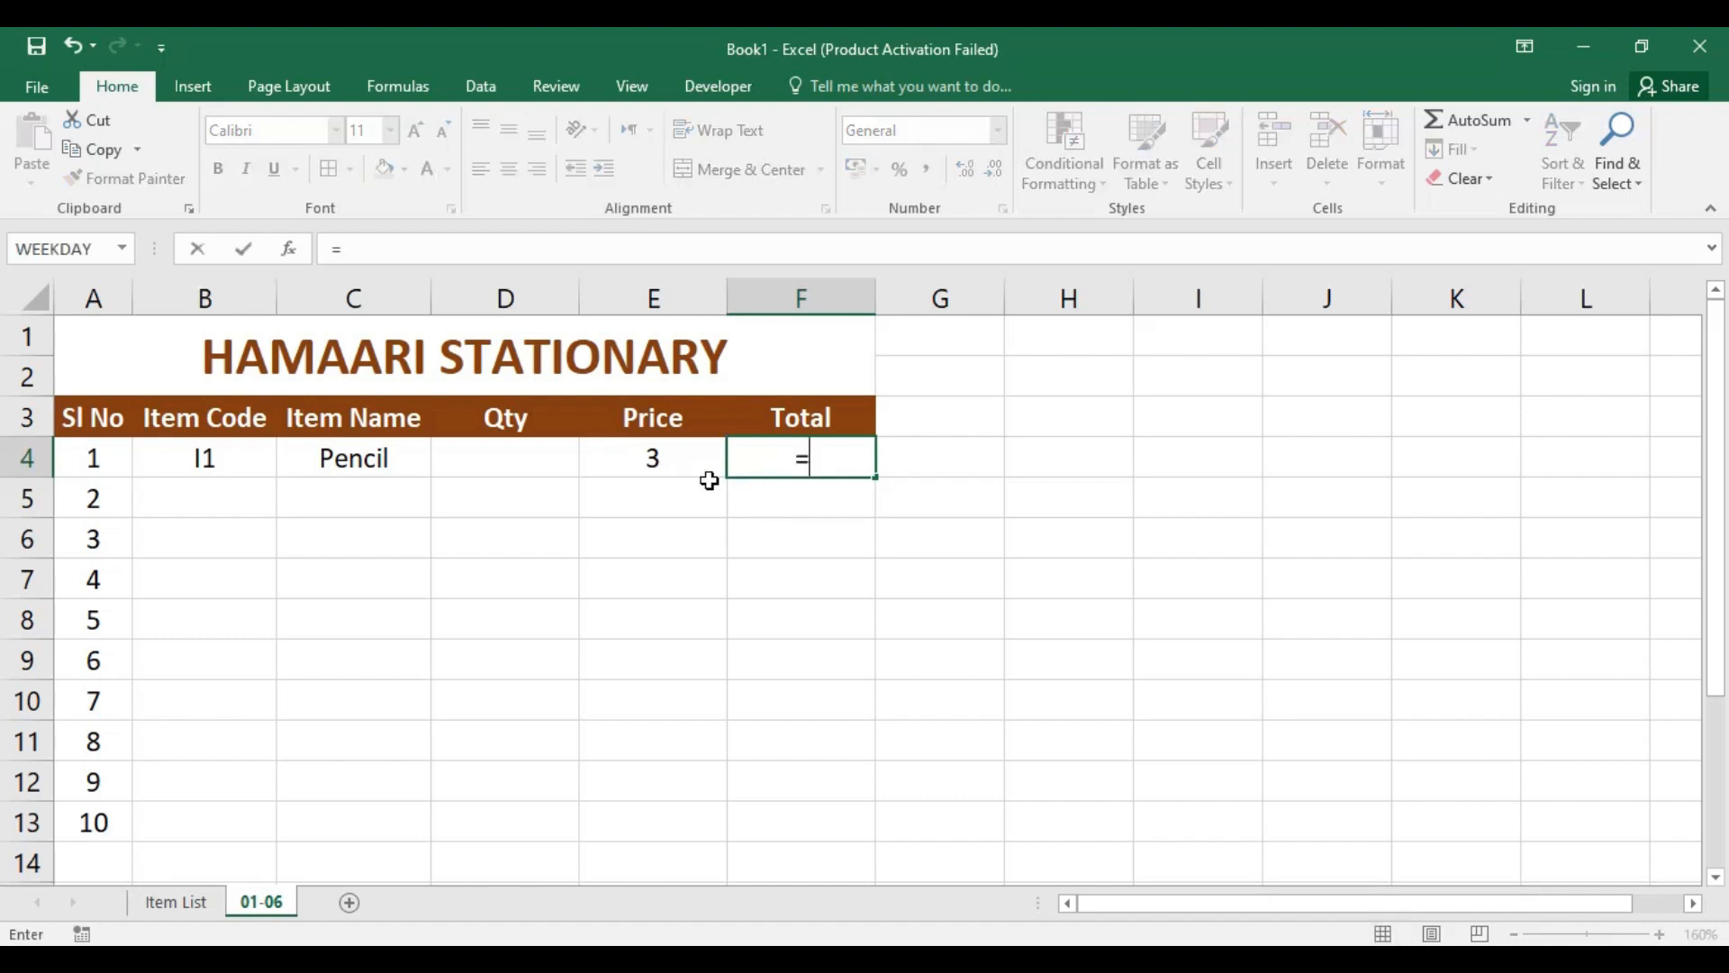
{"action": "left_click", "coordinate": [498, 459]}
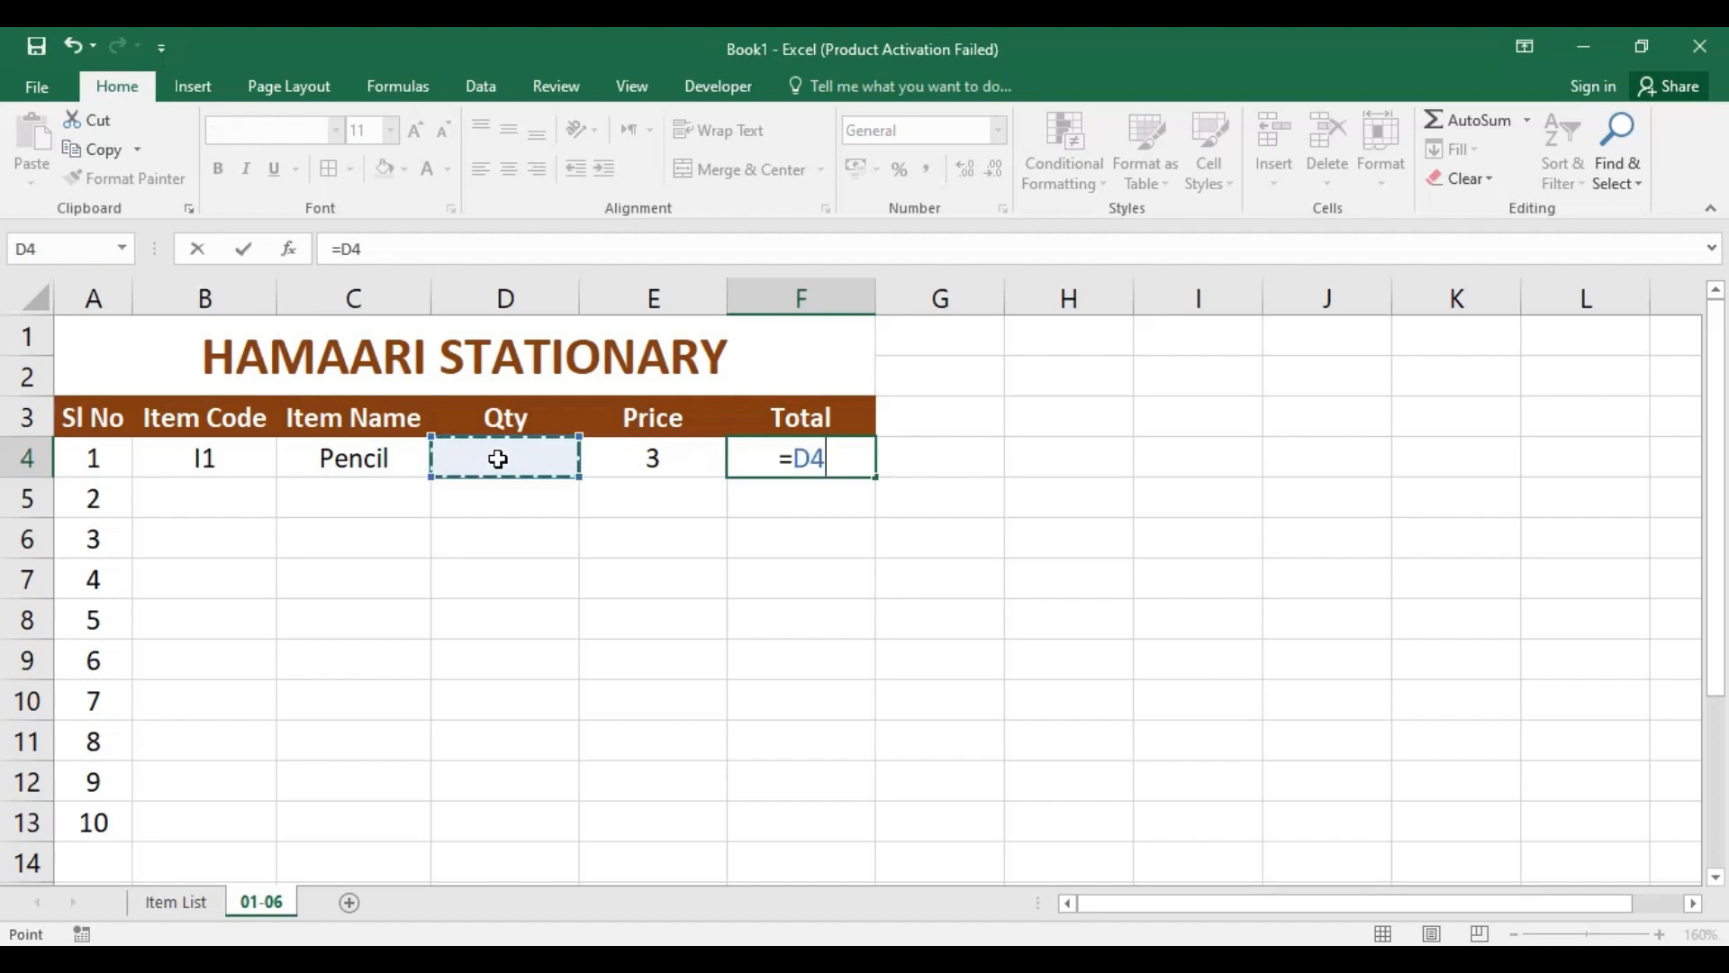
{"action": "type", "text": "*"}
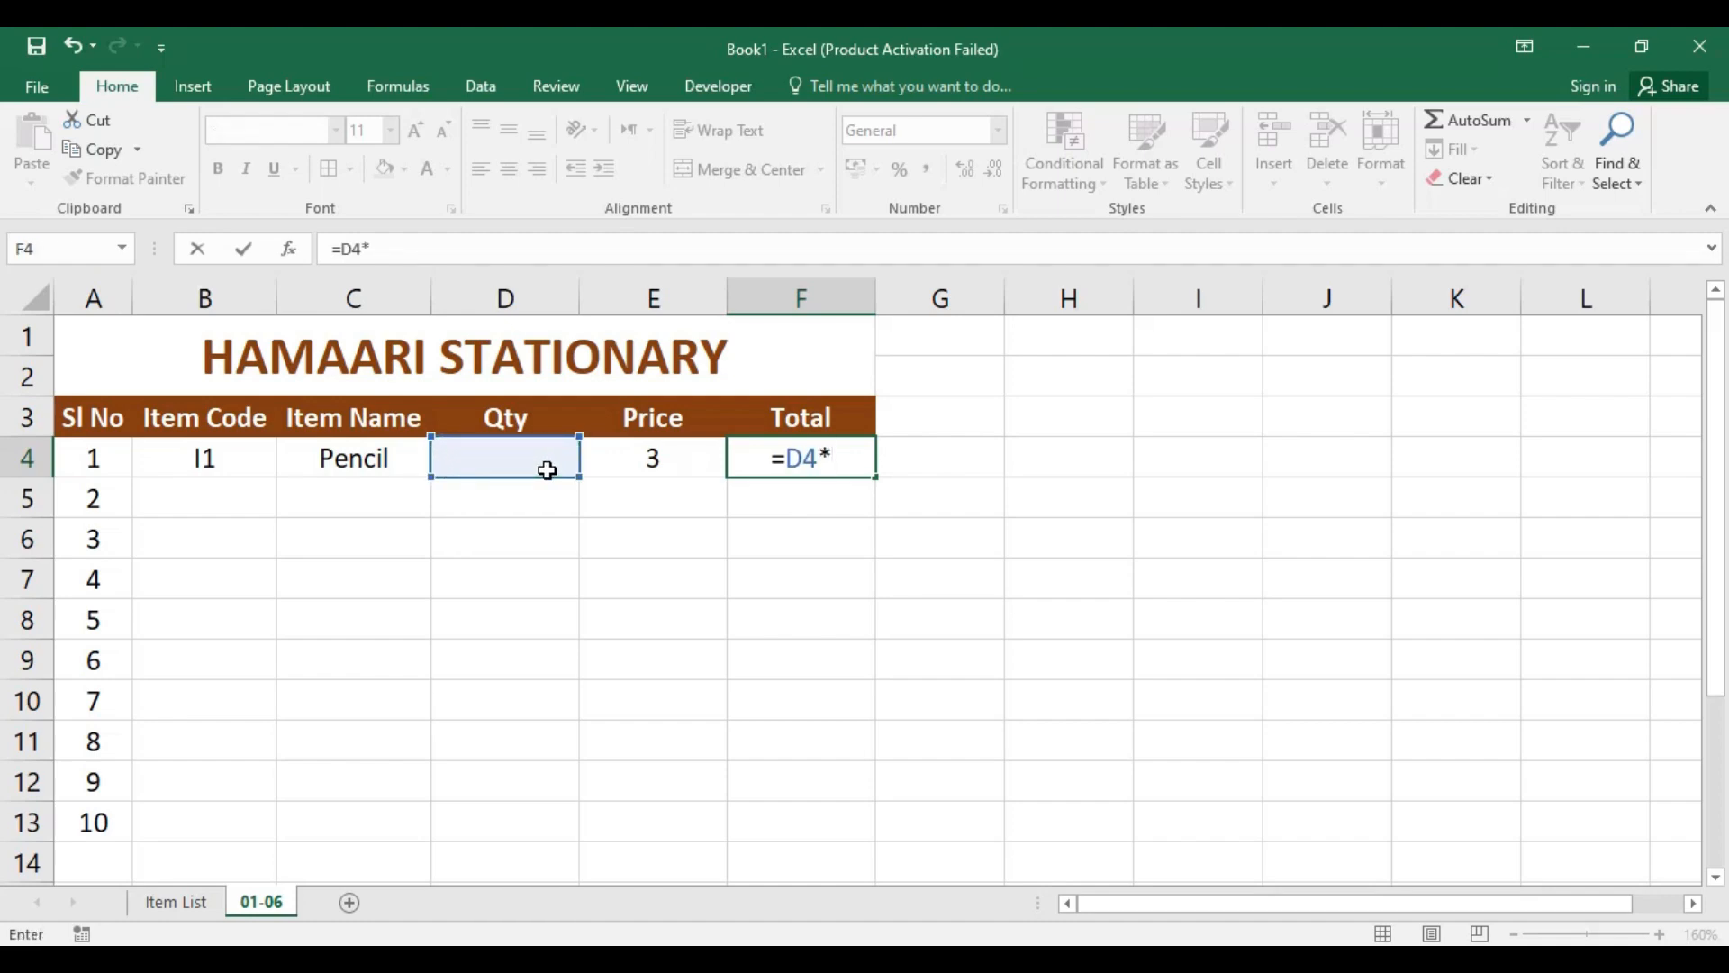
{"action": "left_click", "coordinate": [649, 462]}
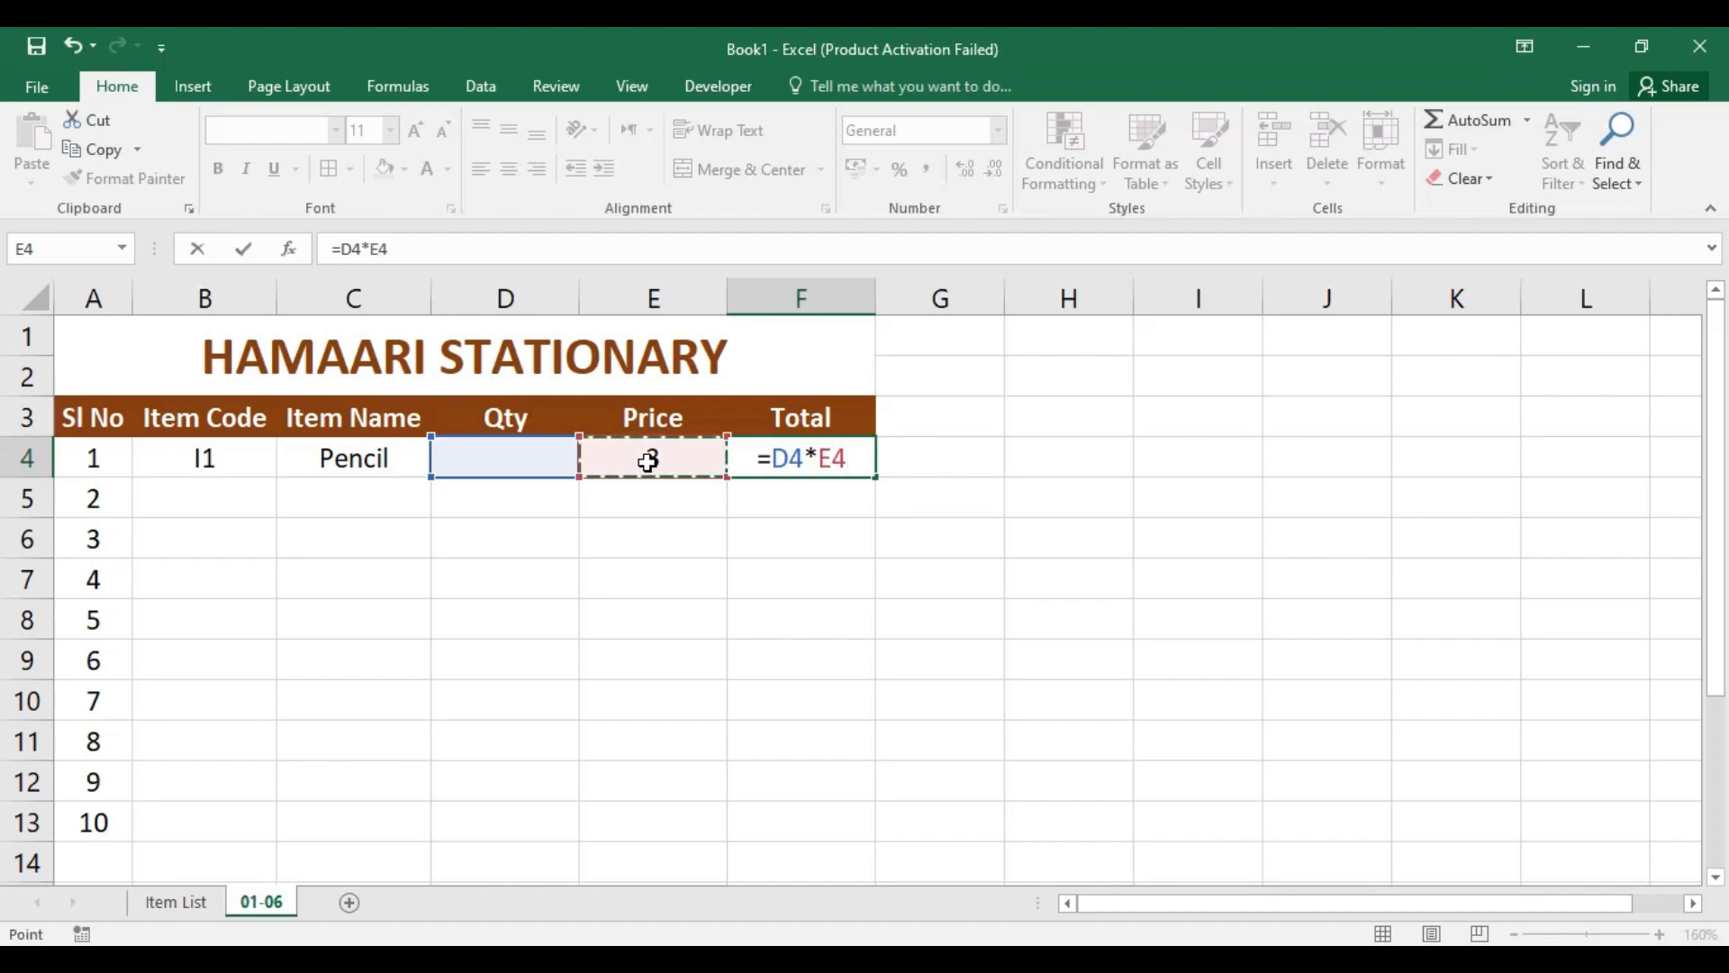
{"action": "key", "text": "Return"}
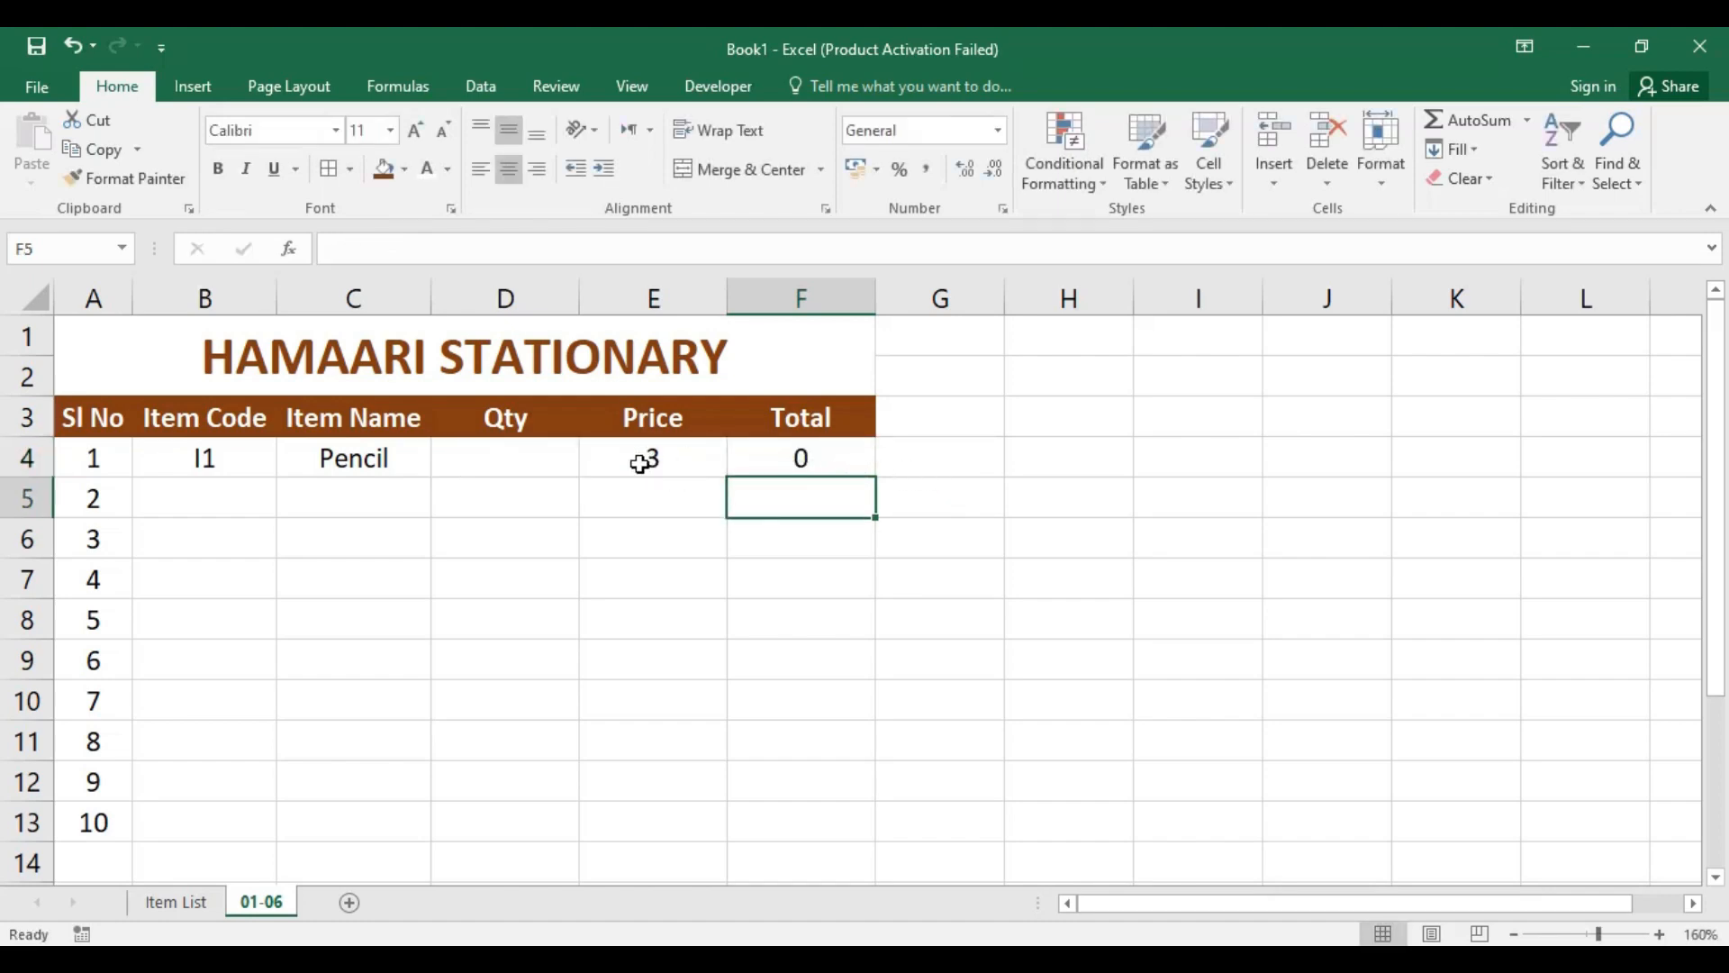
{"action": "left_click", "coordinate": [821, 458]}
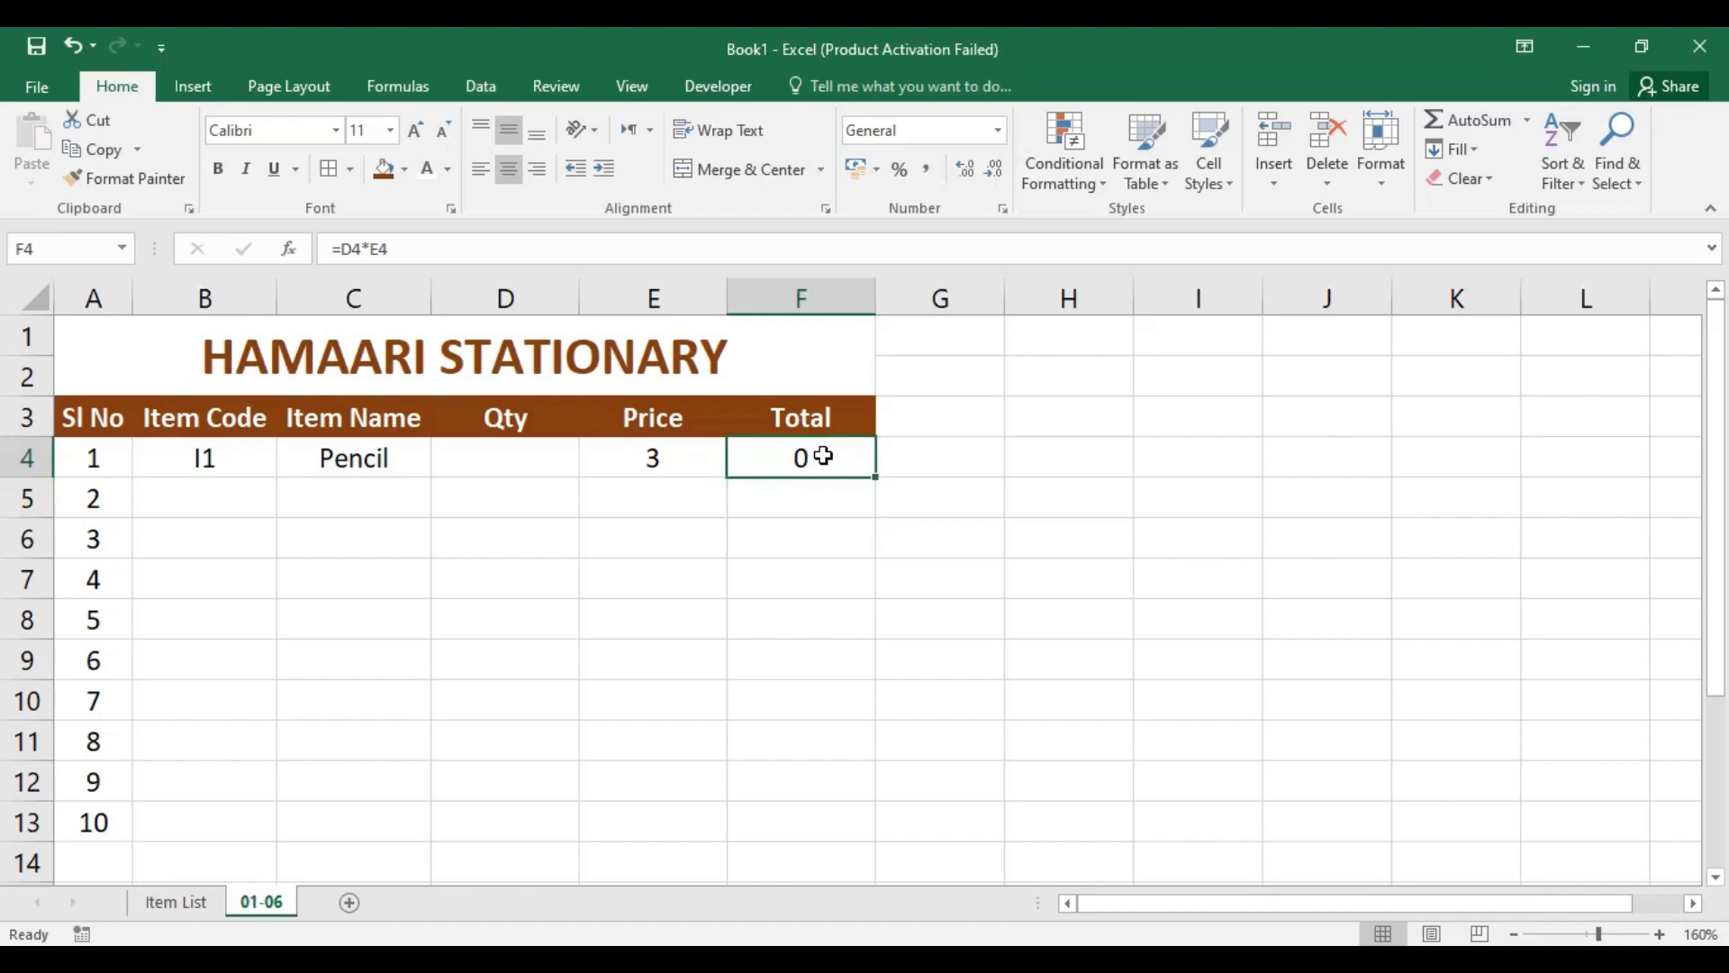
Step: Enter a quantity of 5 in cell D4 and check the total in F4
{"action": "left_click", "coordinate": [508, 466]}
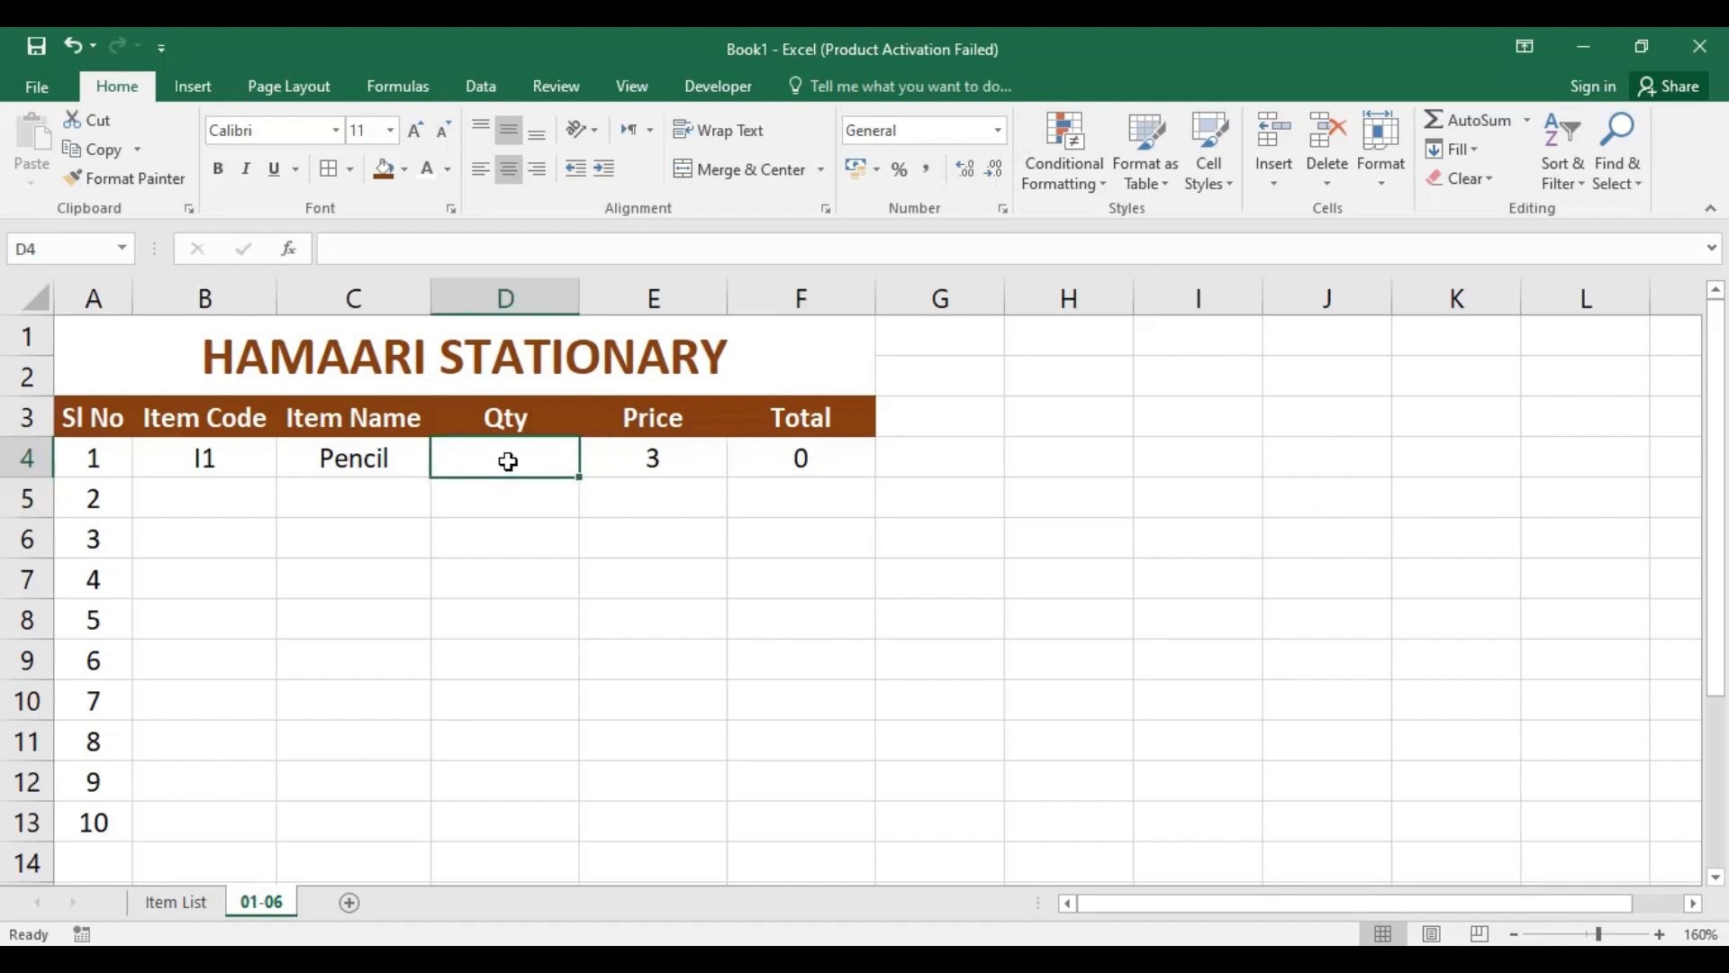
{"action": "type", "text": "5"}
{"action": "key", "text": "Return"}
{"action": "left_click", "coordinate": [822, 463]}
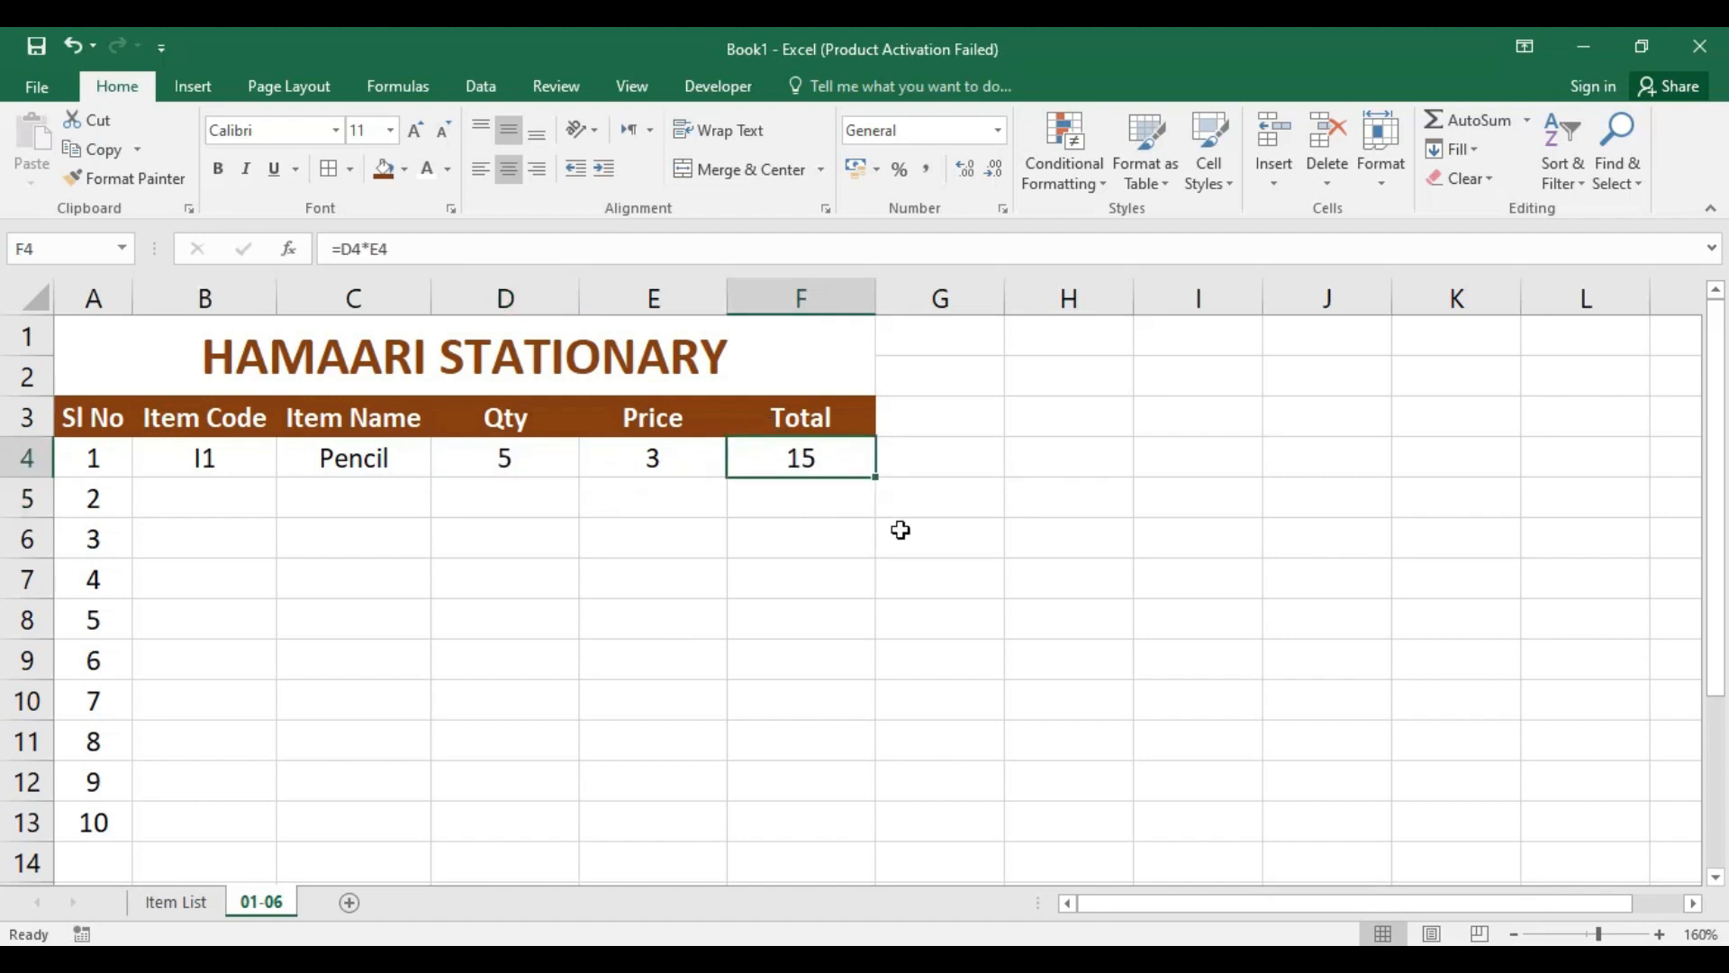
Step: Set the item code in B4 to I7 and the quantity in D4 to 6
{"action": "left_click", "coordinate": [216, 453]}
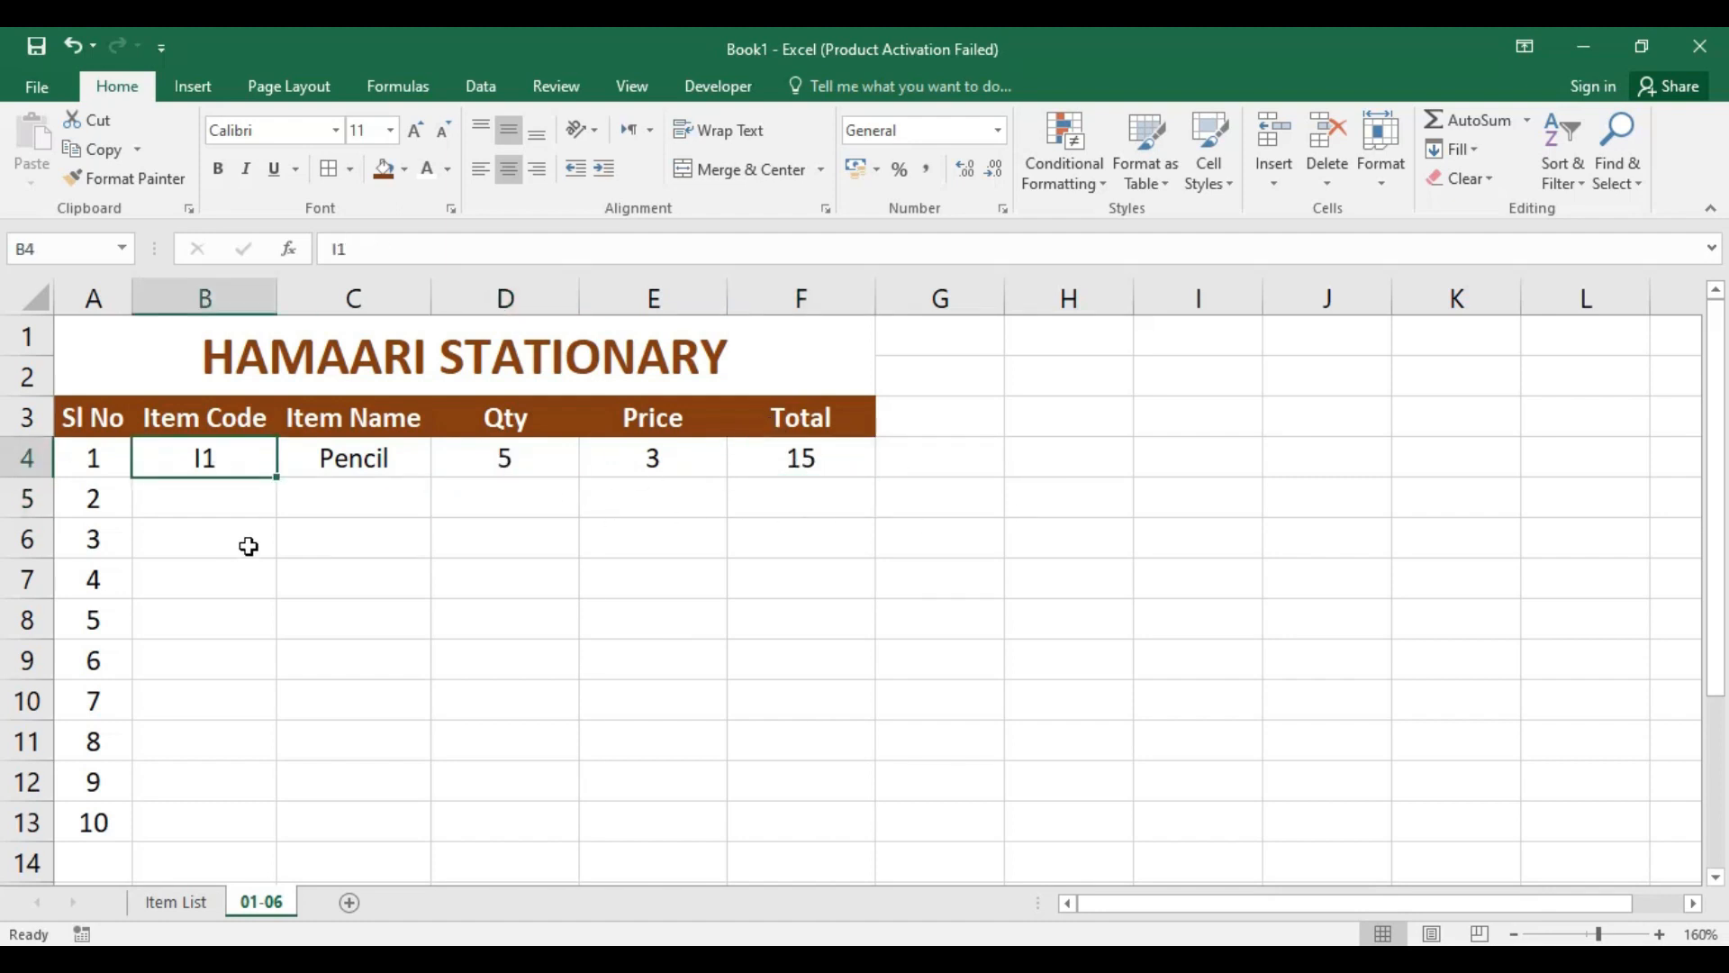
{"action": "type", "text": "I7"}
{"action": "key", "text": "Return"}
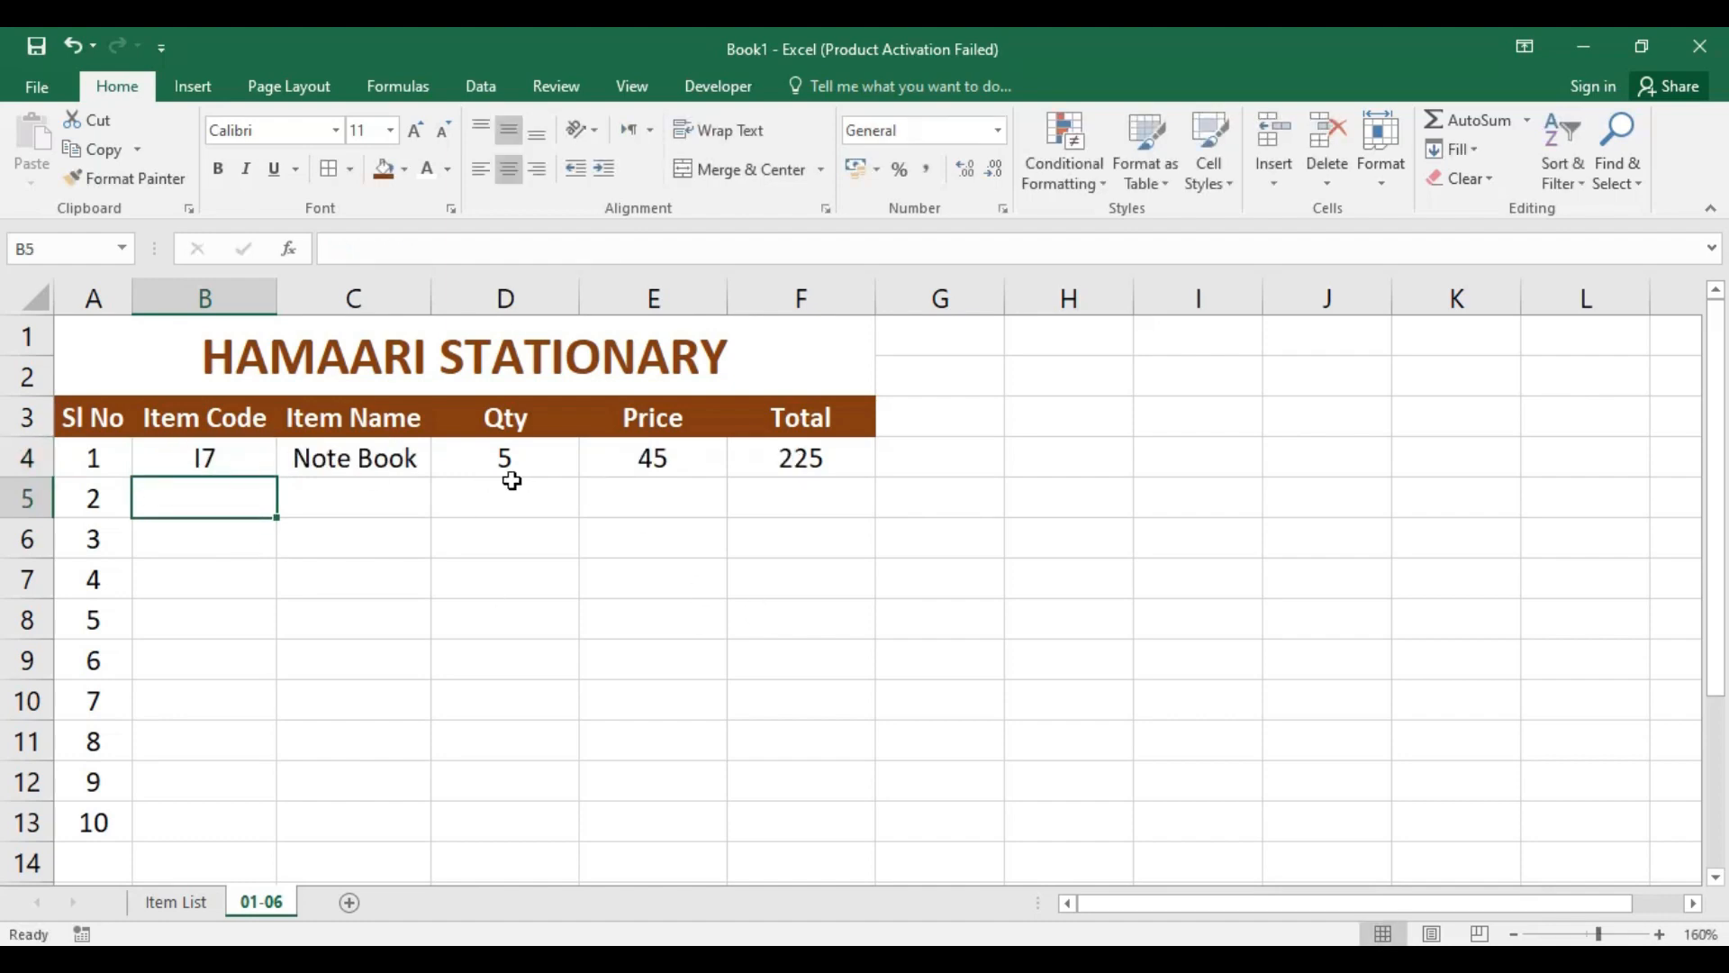
{"action": "left_click", "coordinate": [533, 459]}
{"action": "type", "text": "6"}
{"action": "key", "text": "Return"}
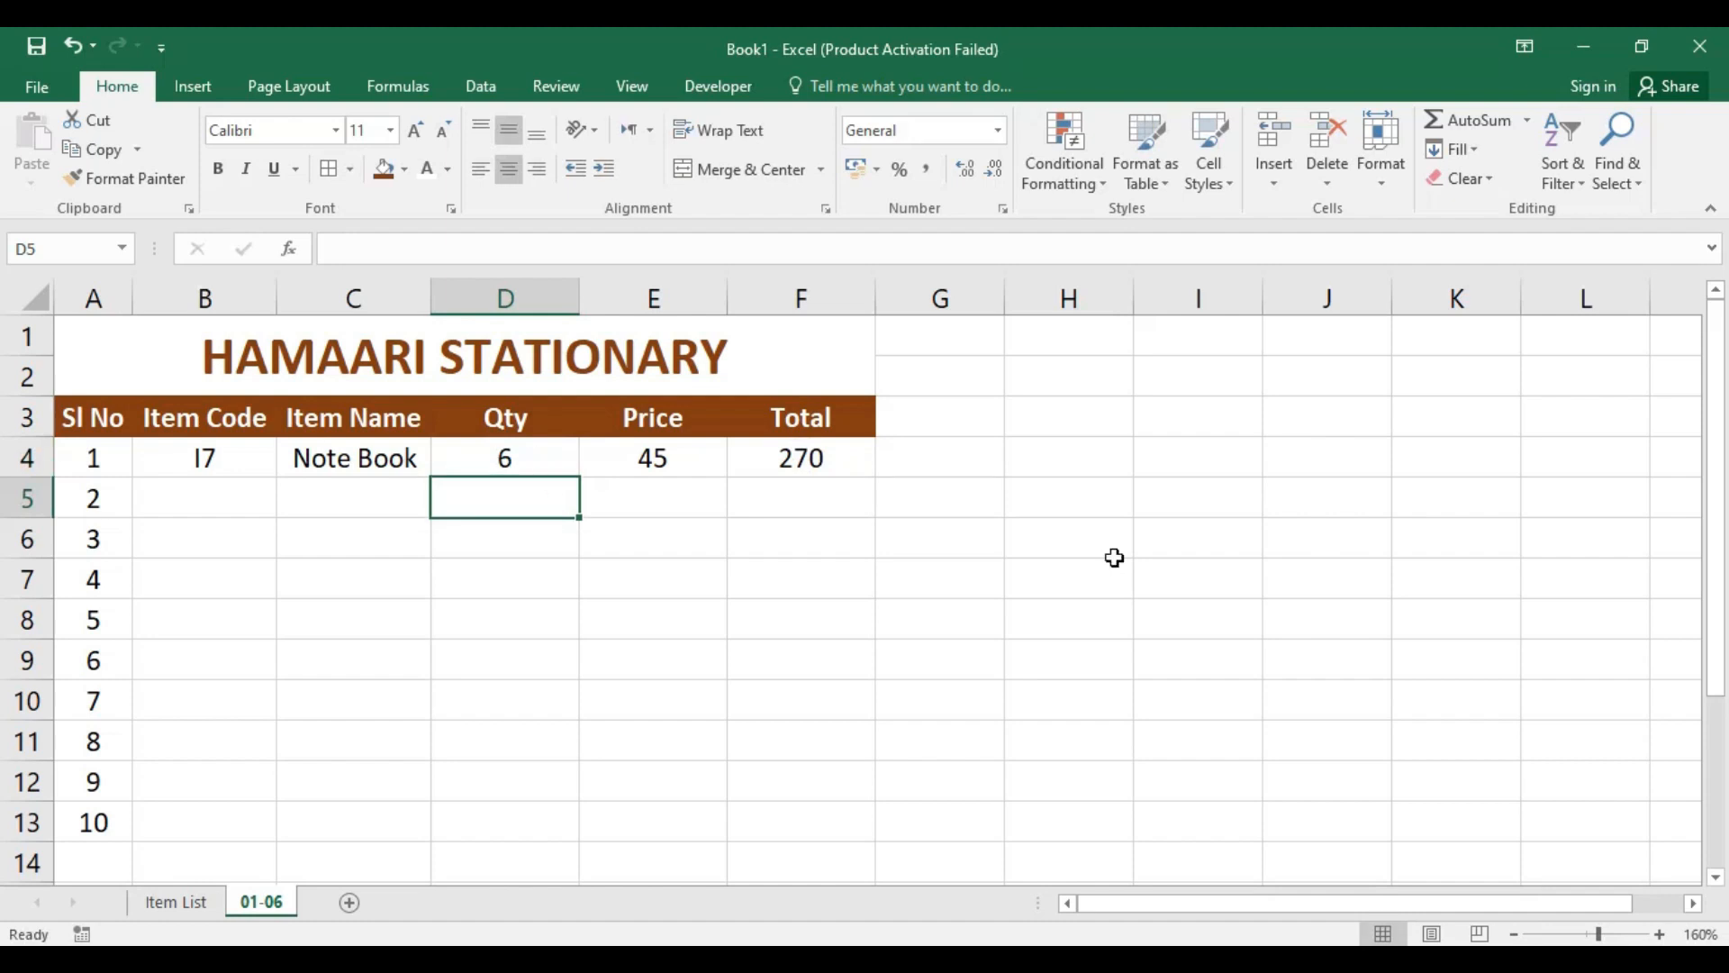
Step: Try item code I8 in cell B5, then delete the entry
{"action": "left_click", "coordinate": [217, 451]}
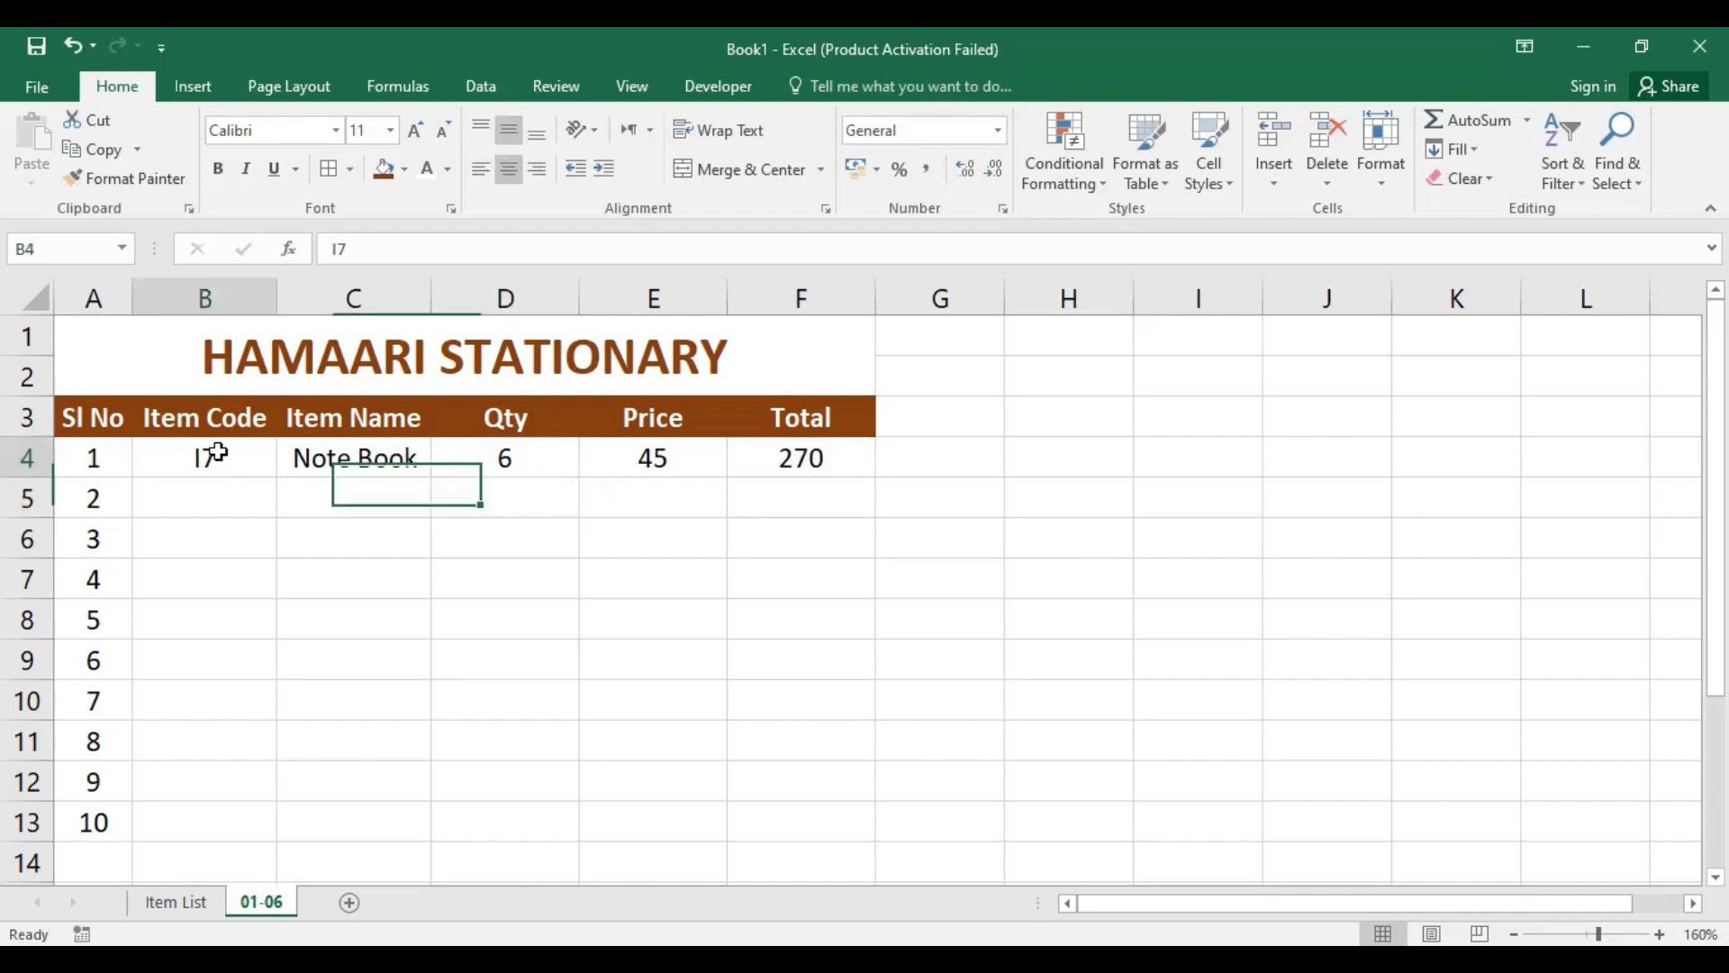
{"action": "left_click", "coordinate": [211, 501]}
{"action": "type", "text": "I8"}
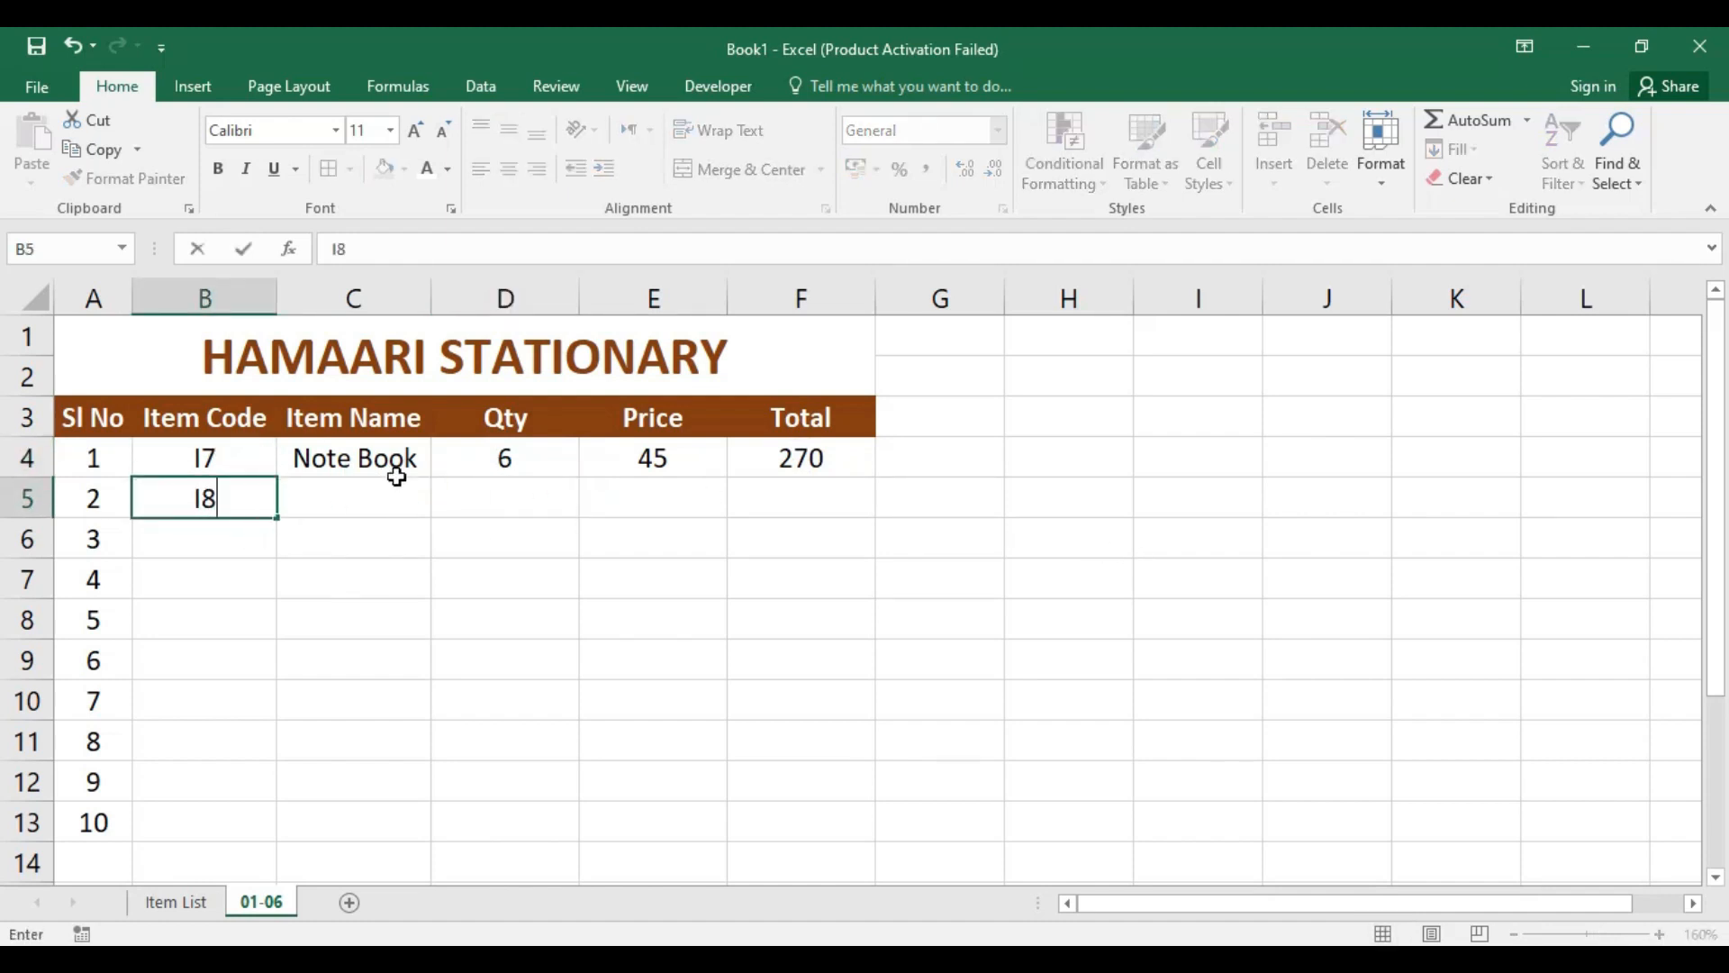
{"action": "key", "text": "Return"}
{"action": "left_click", "coordinate": [502, 566]}
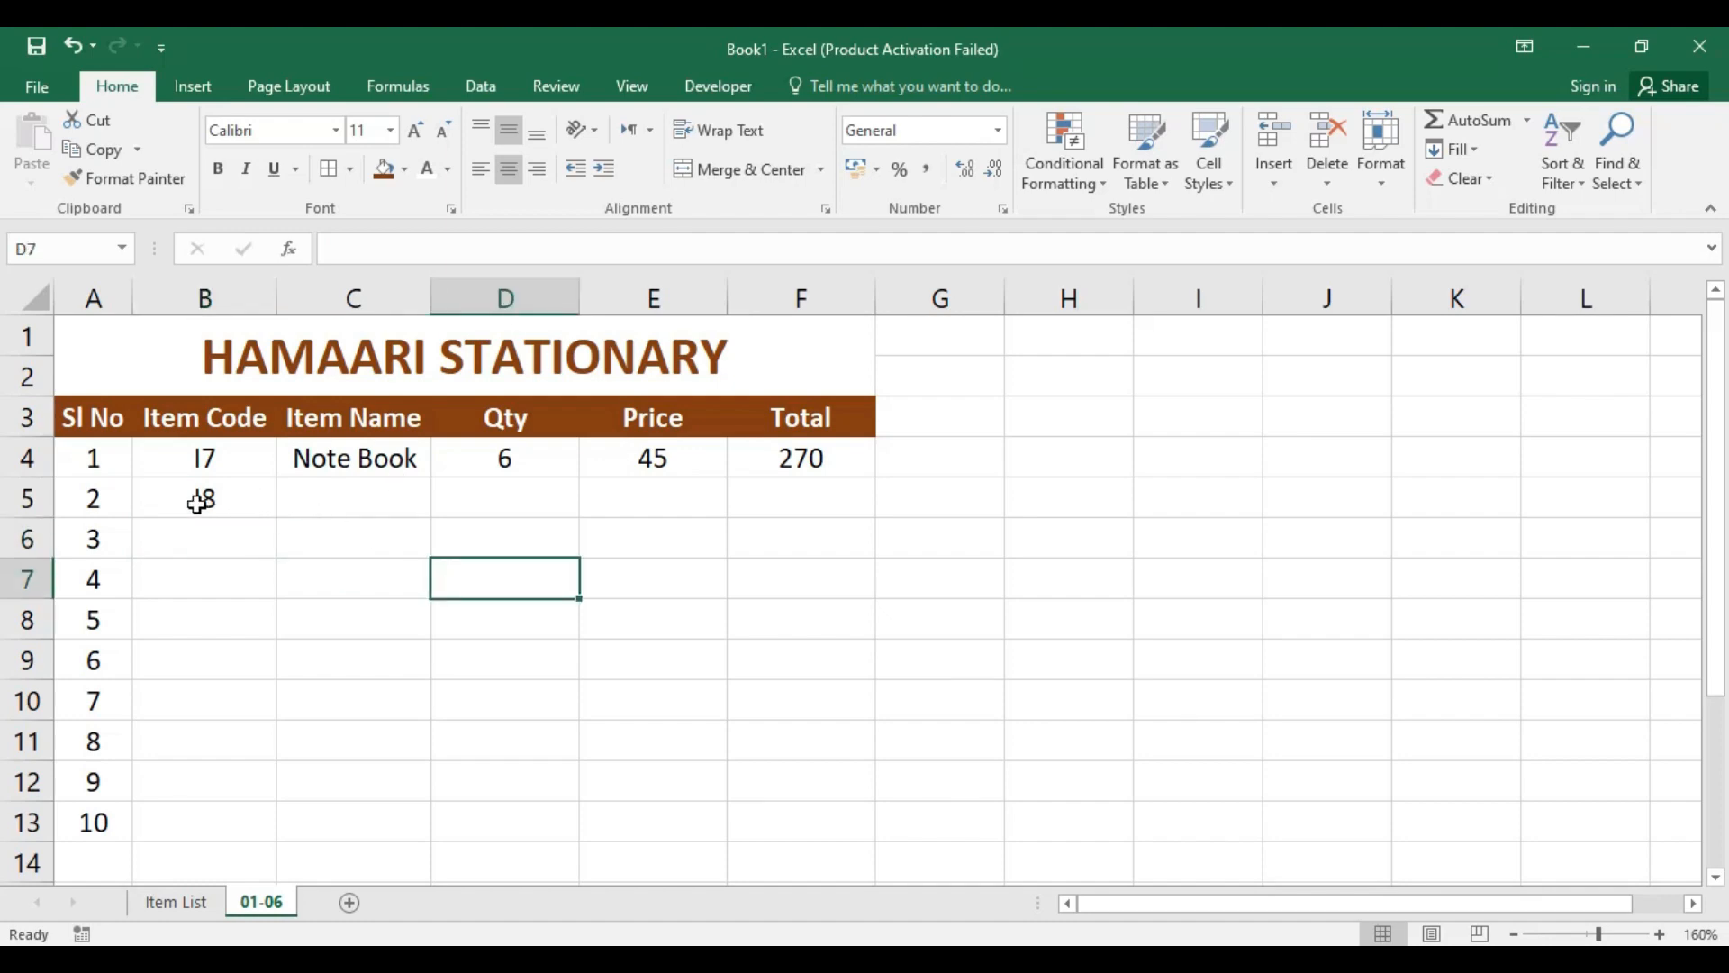
{"action": "left_click", "coordinate": [203, 500]}
{"action": "key", "text": "Delete"}
{"action": "left_click", "coordinate": [505, 563]}
Step: Open the VLOOKUP formula in Item Name cell C4 for editing at its table array
{"action": "left_click", "coordinate": [381, 464]}
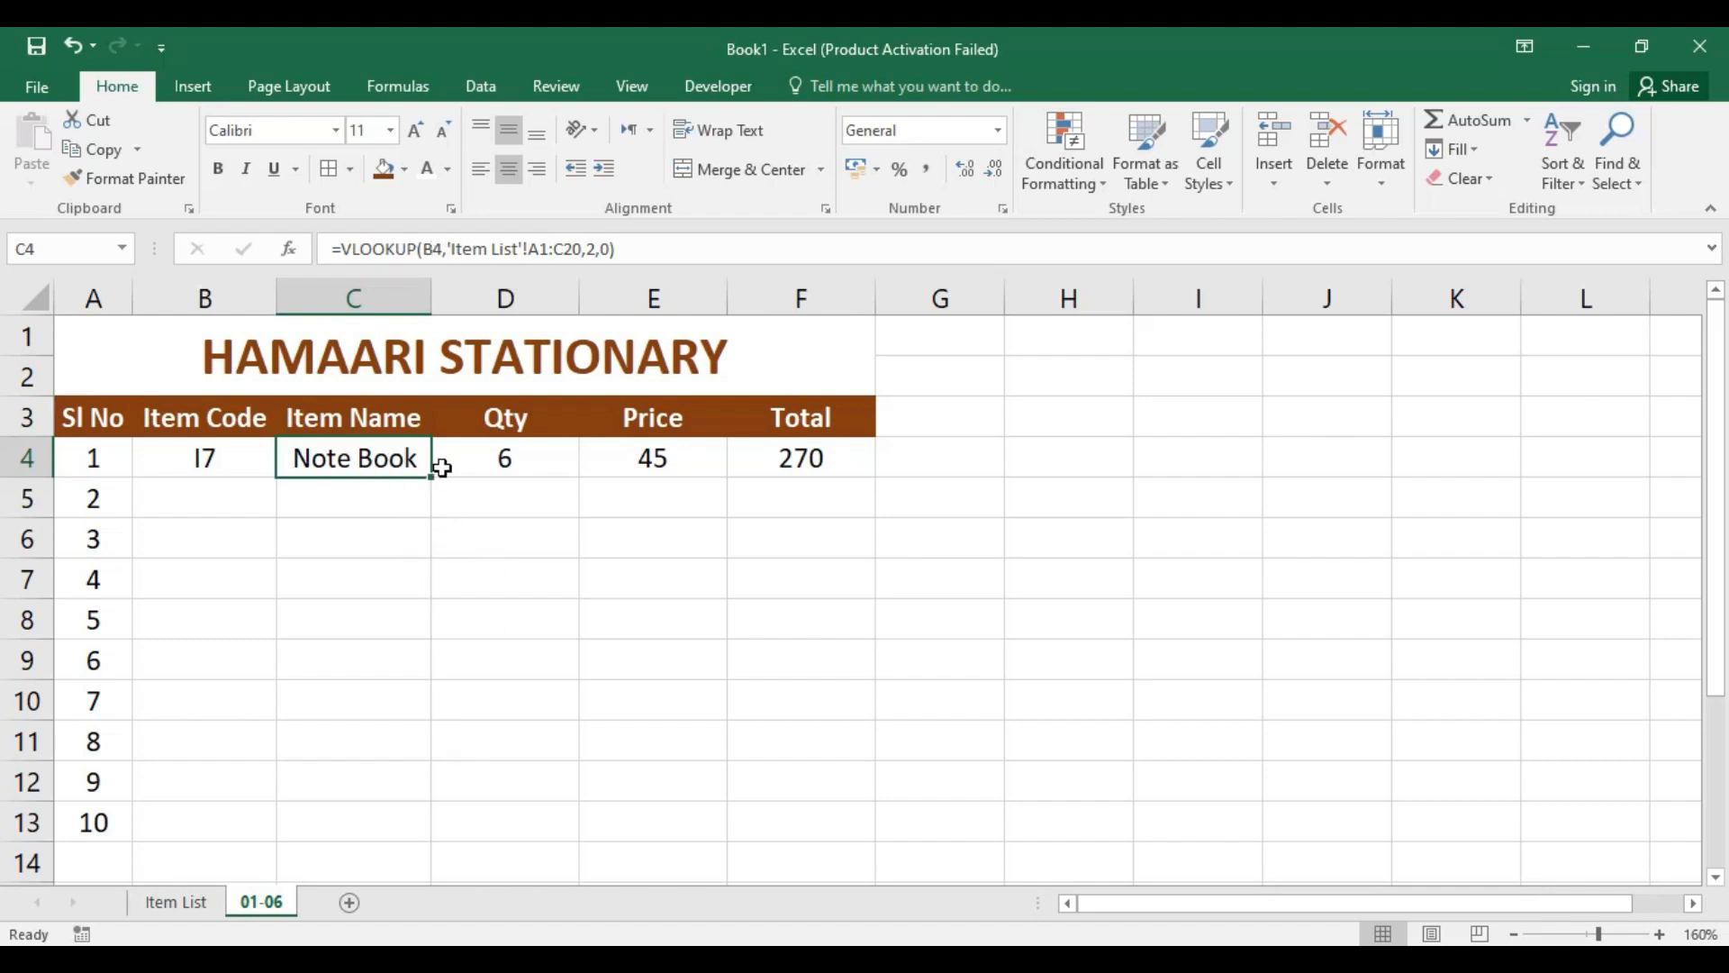
{"action": "left_click", "coordinate": [526, 251]}
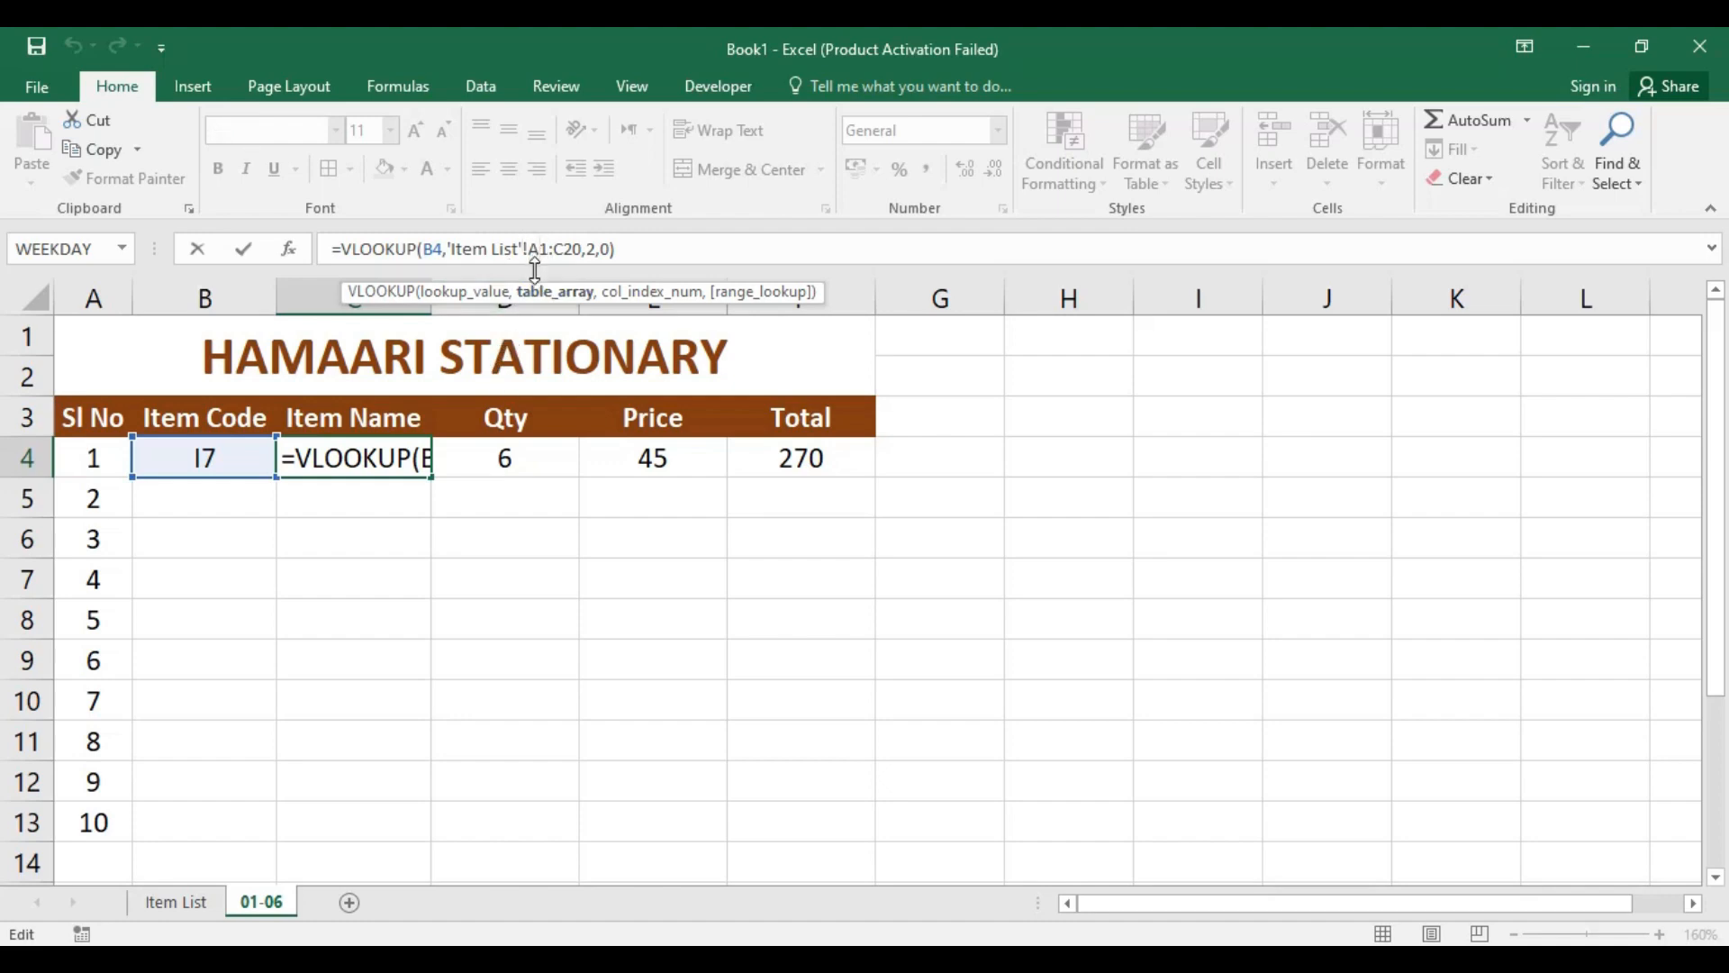
Step: Make the Item List table array in the C4 VLOOKUP formula absolute as $A$1:$C$20
{"action": "key", "text": "F4"}
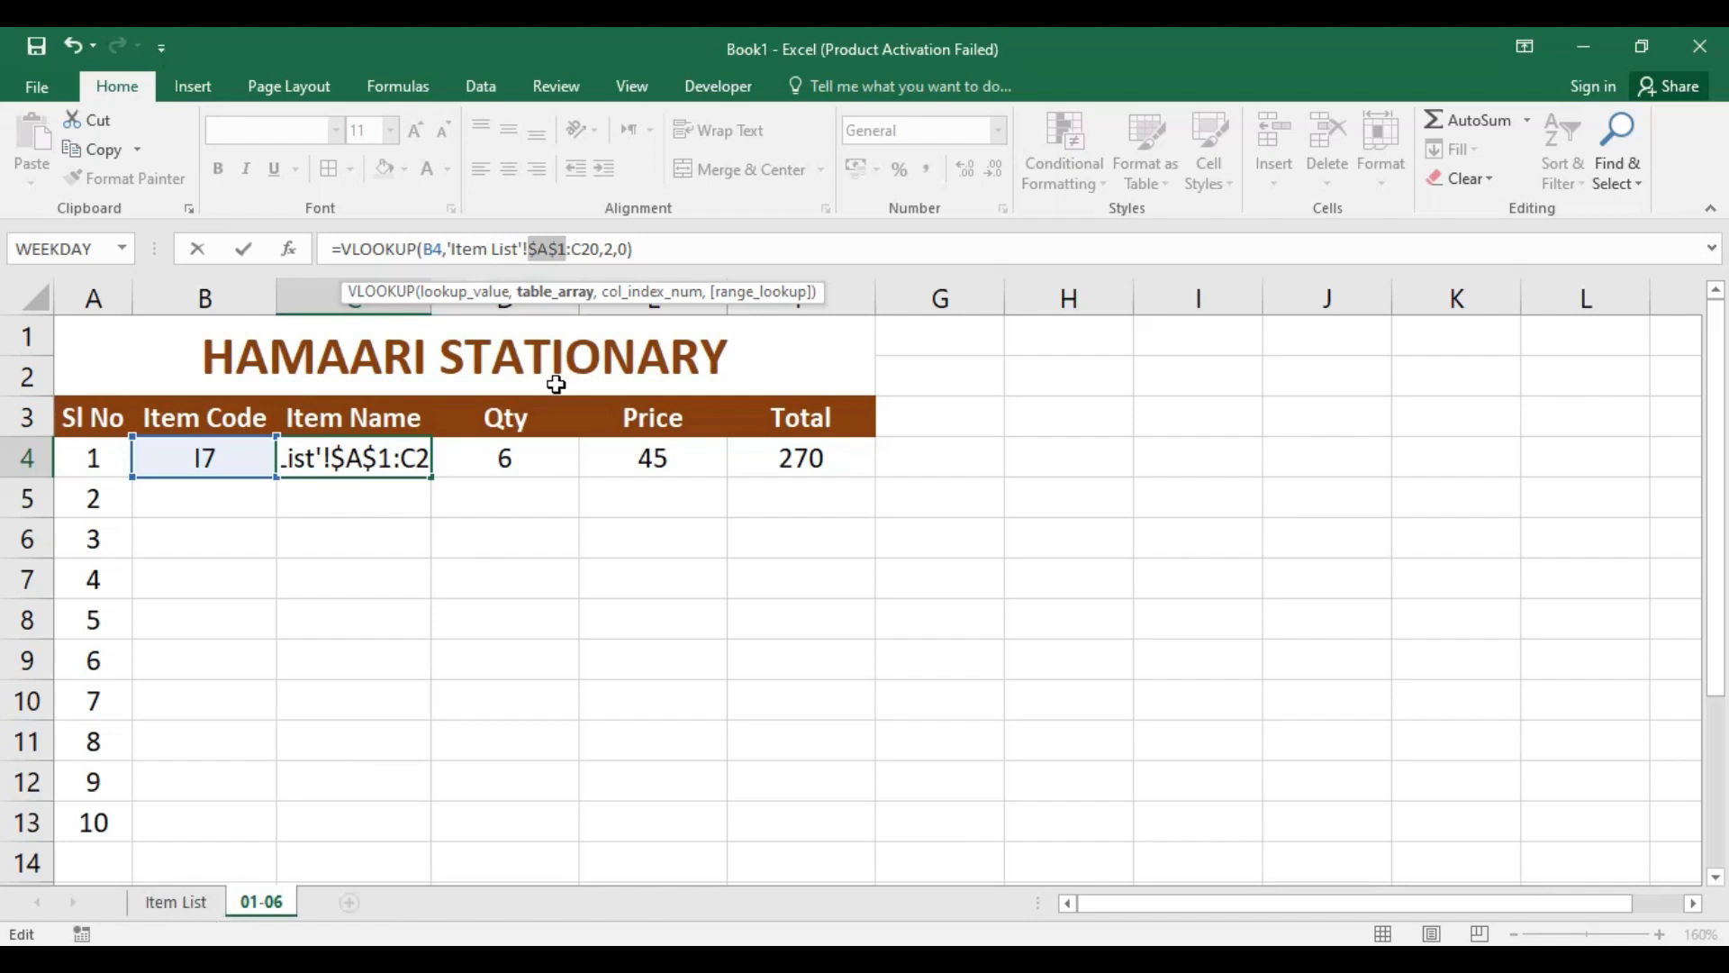
{"action": "left_click", "coordinate": [586, 250]}
{"action": "key", "text": "F4"}
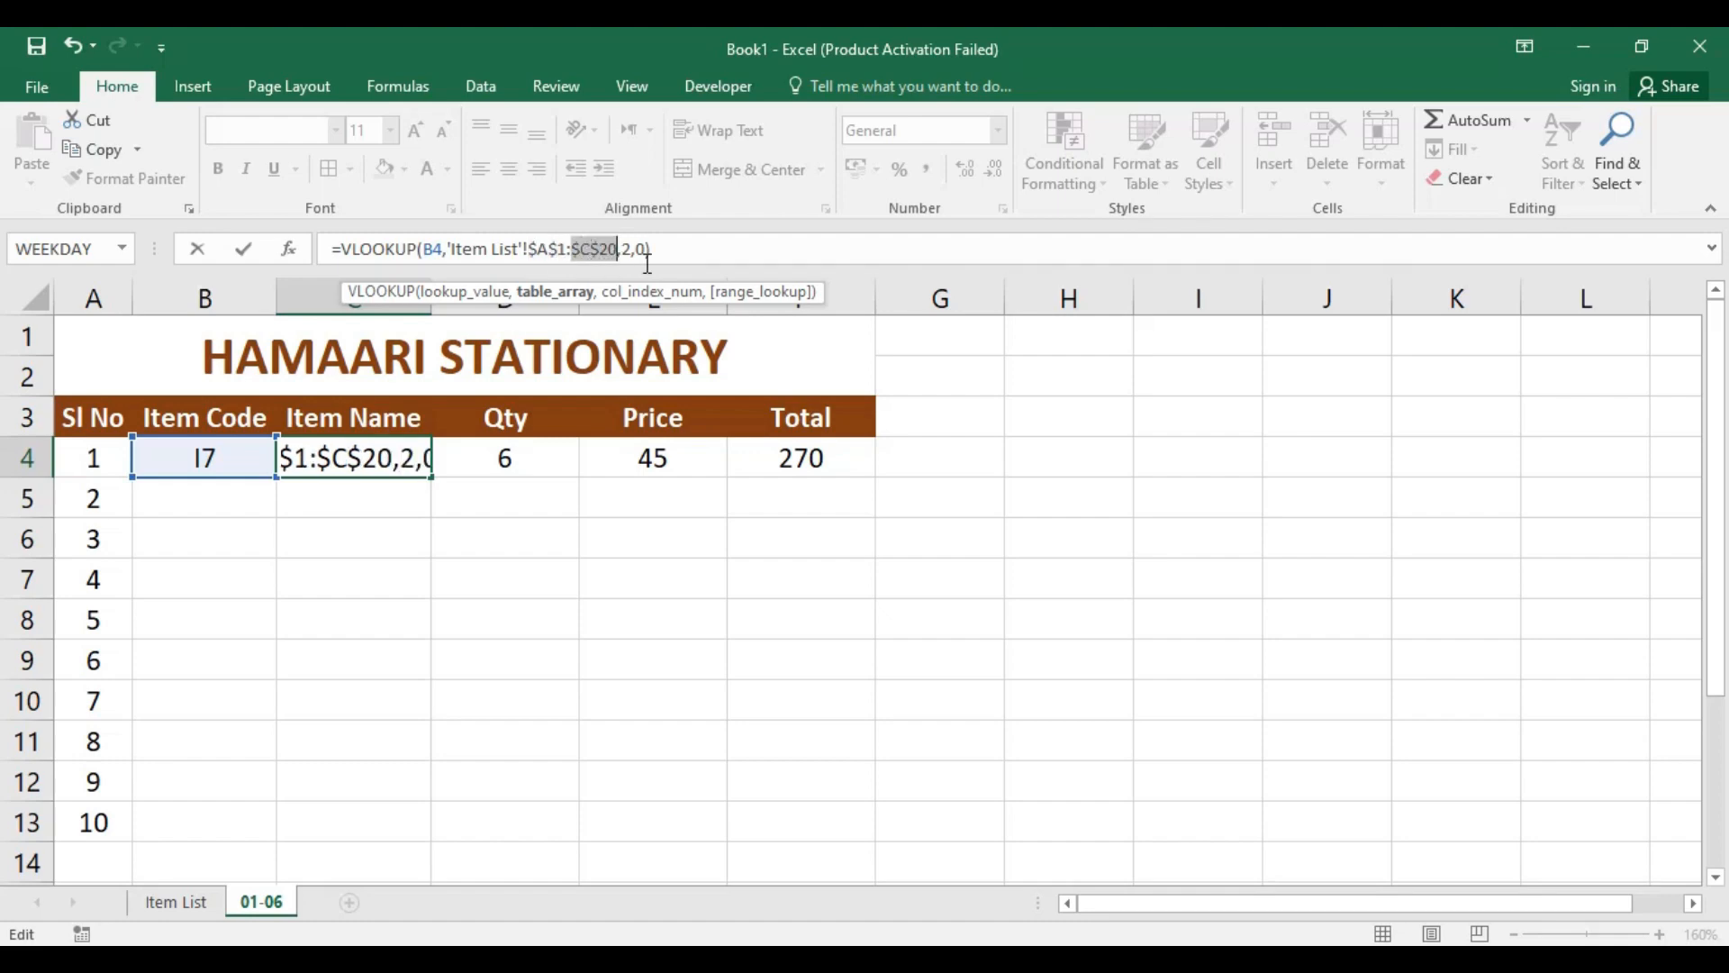
{"action": "key", "text": "Return"}
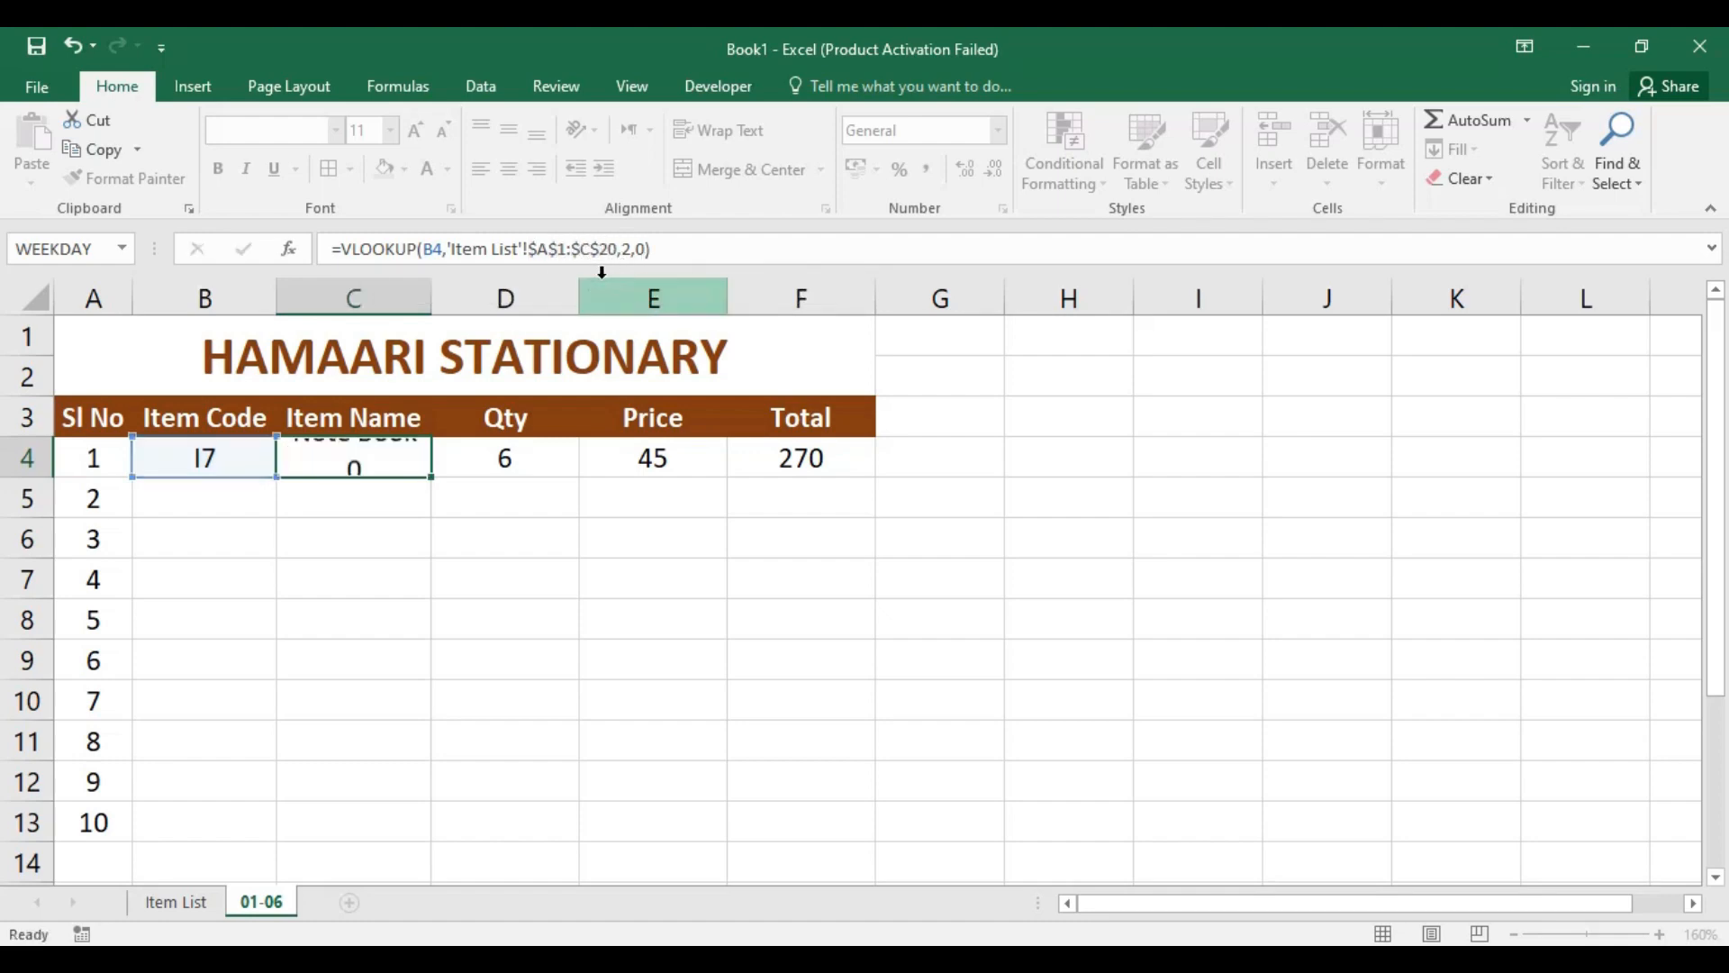
Step: Fill the Item Name formula from C4 down to C13 and check the copied references in C5
{"action": "left_click", "coordinate": [398, 462]}
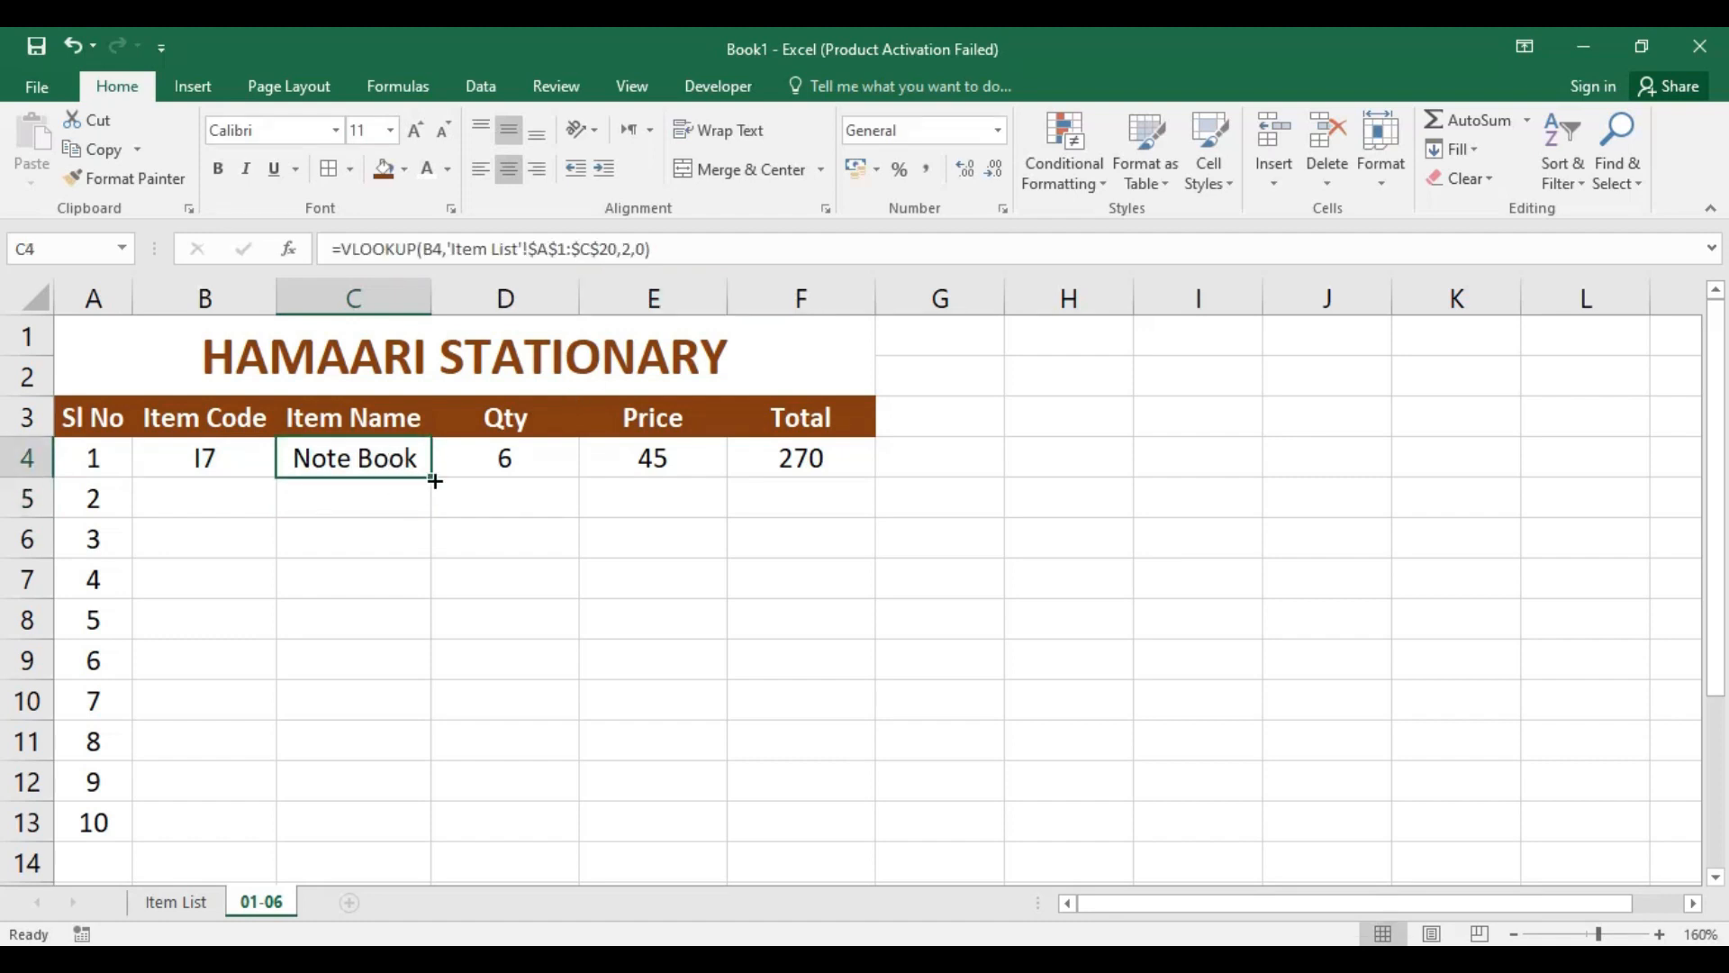
{"action": "left_click_drag", "start_coordinate": [433, 481], "coordinate": [409, 839]}
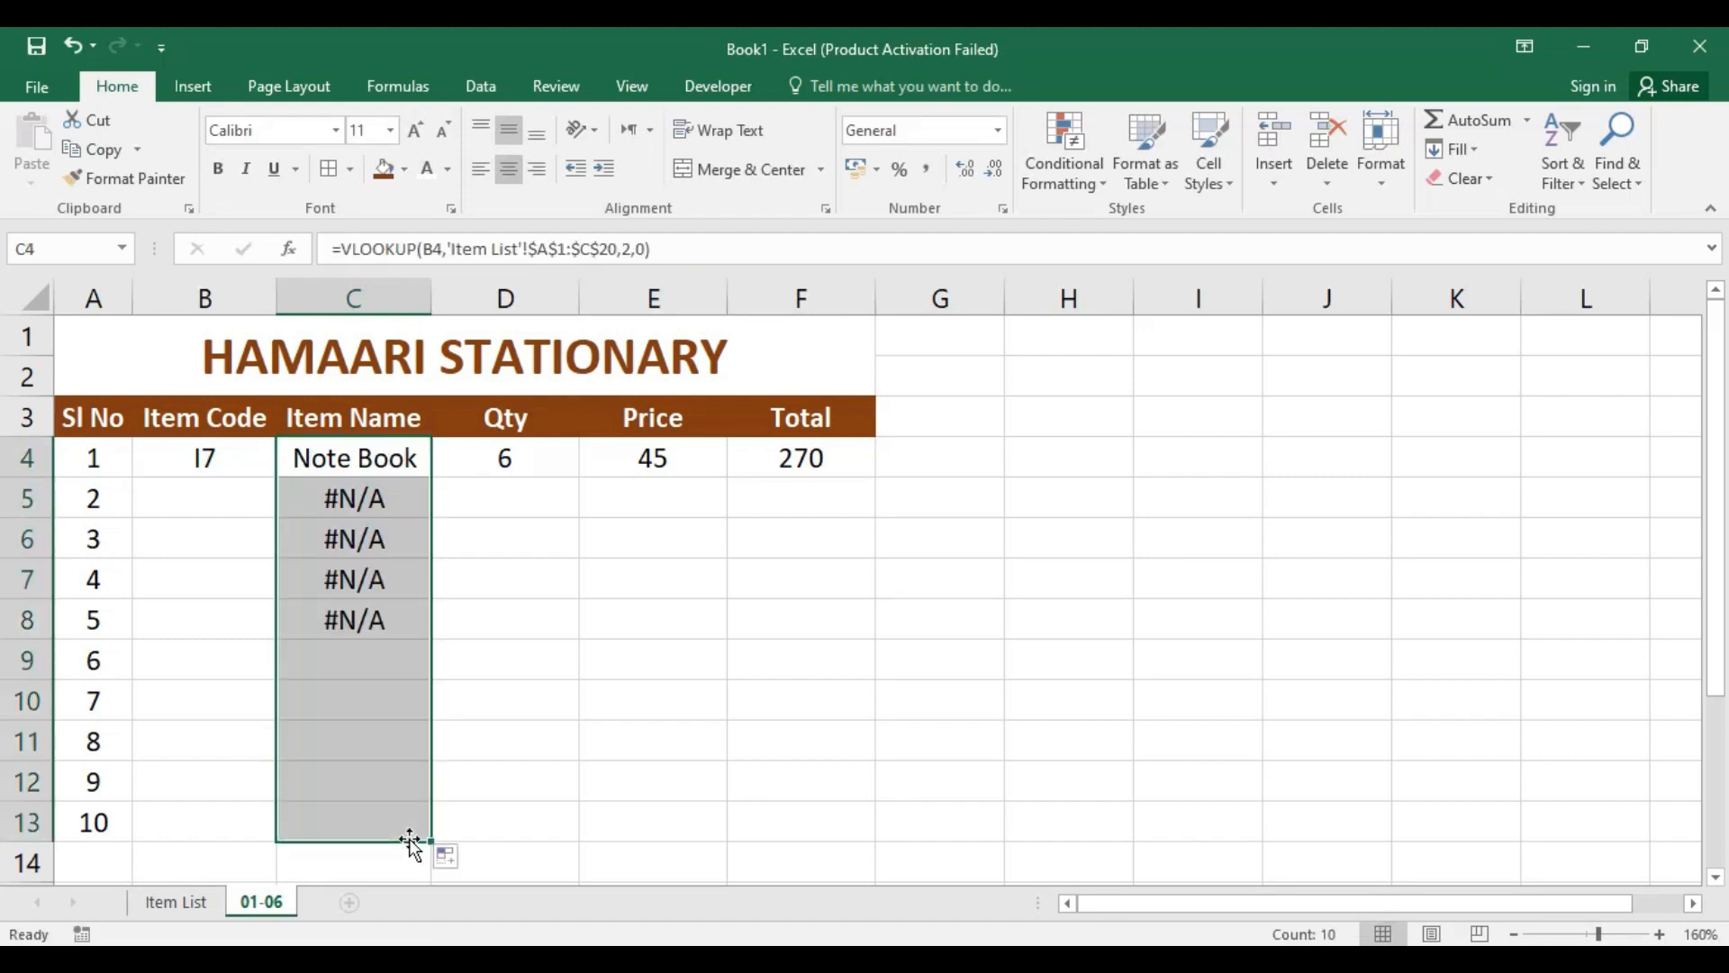
{"action": "left_click", "coordinate": [372, 502]}
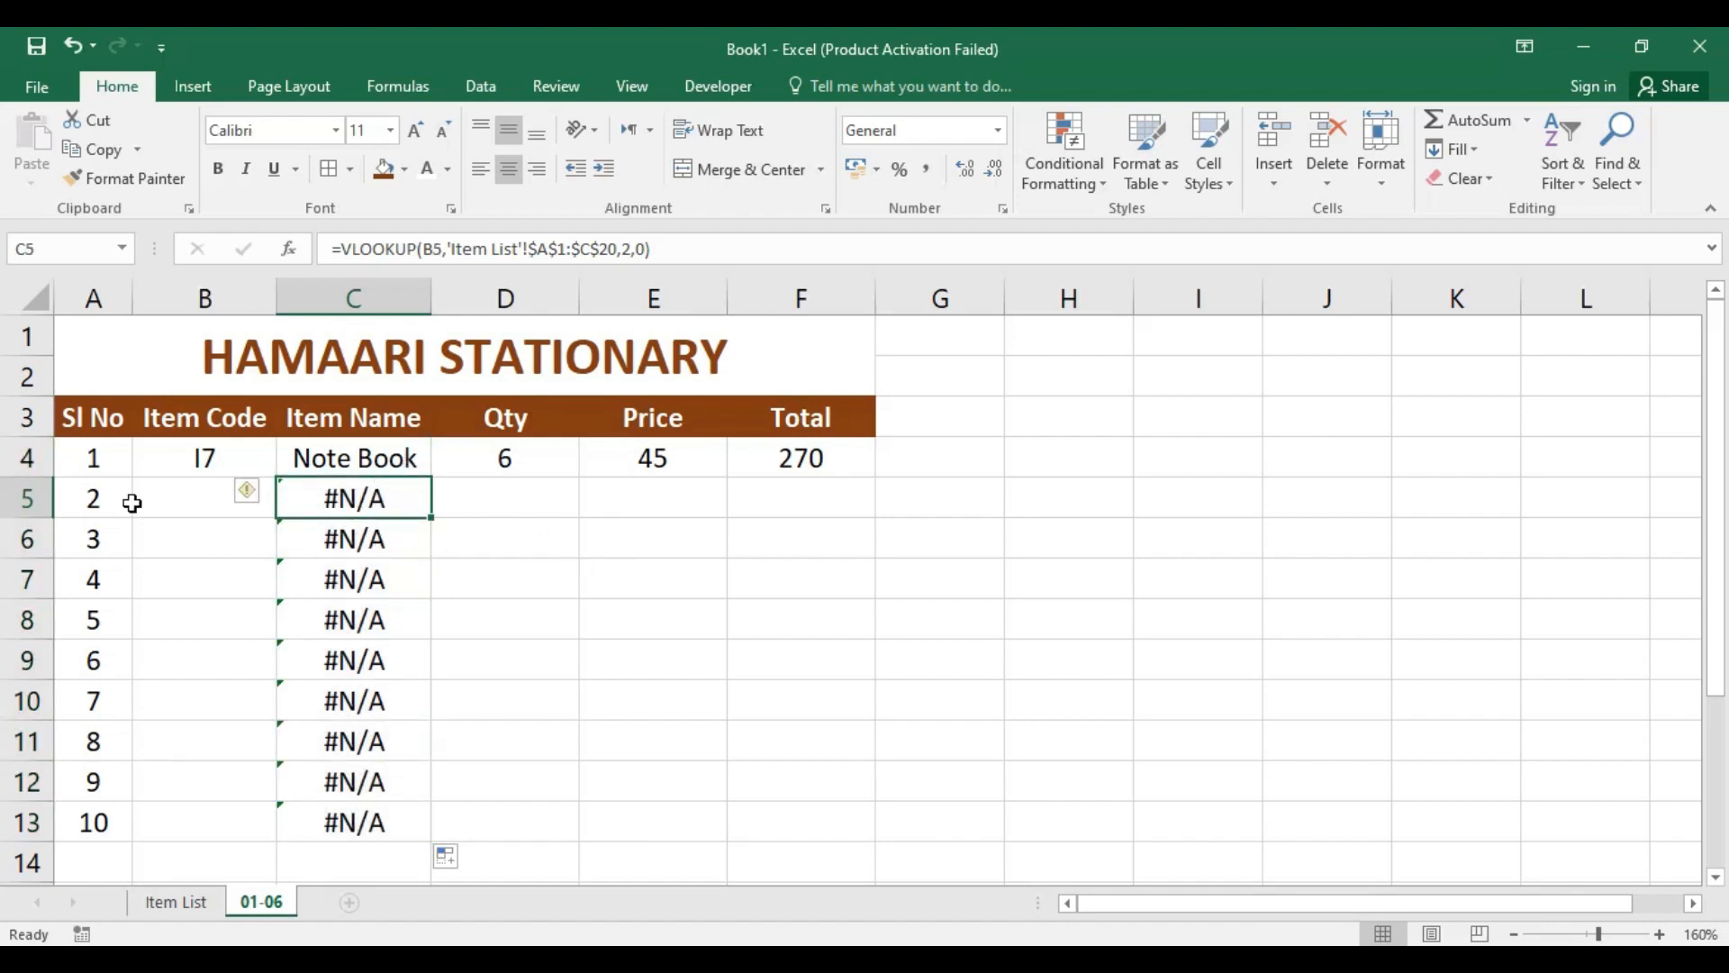
{"action": "left_click", "coordinate": [194, 502]}
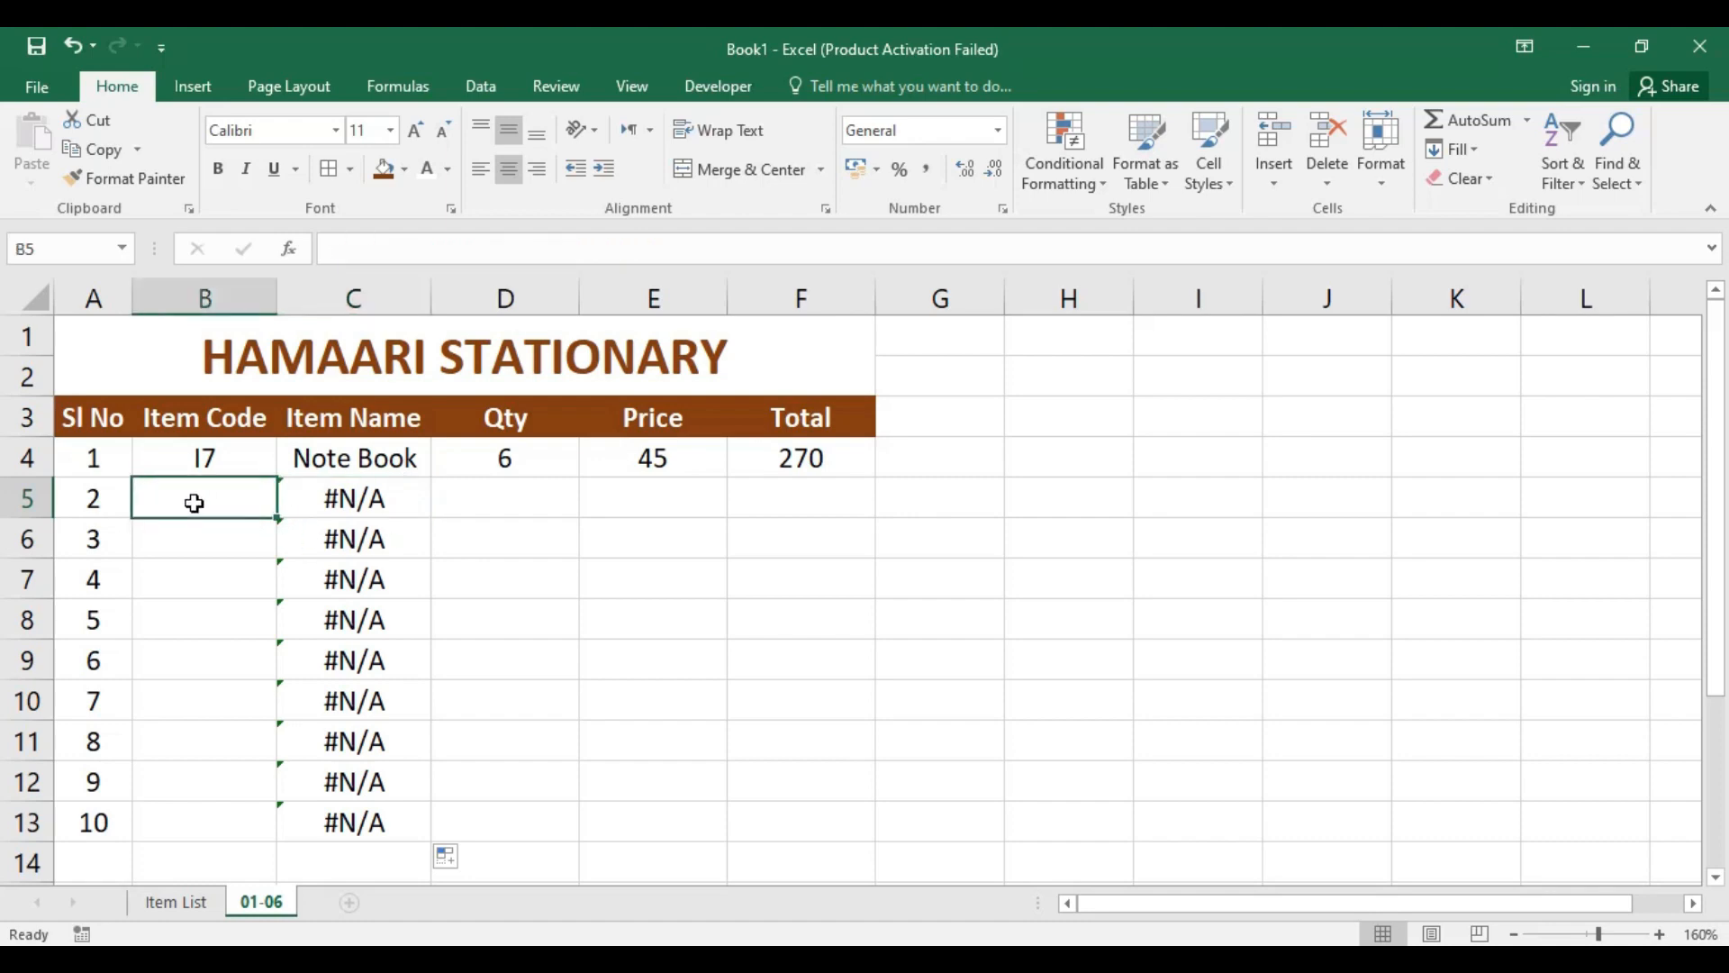
{"action": "left_click", "coordinate": [338, 495]}
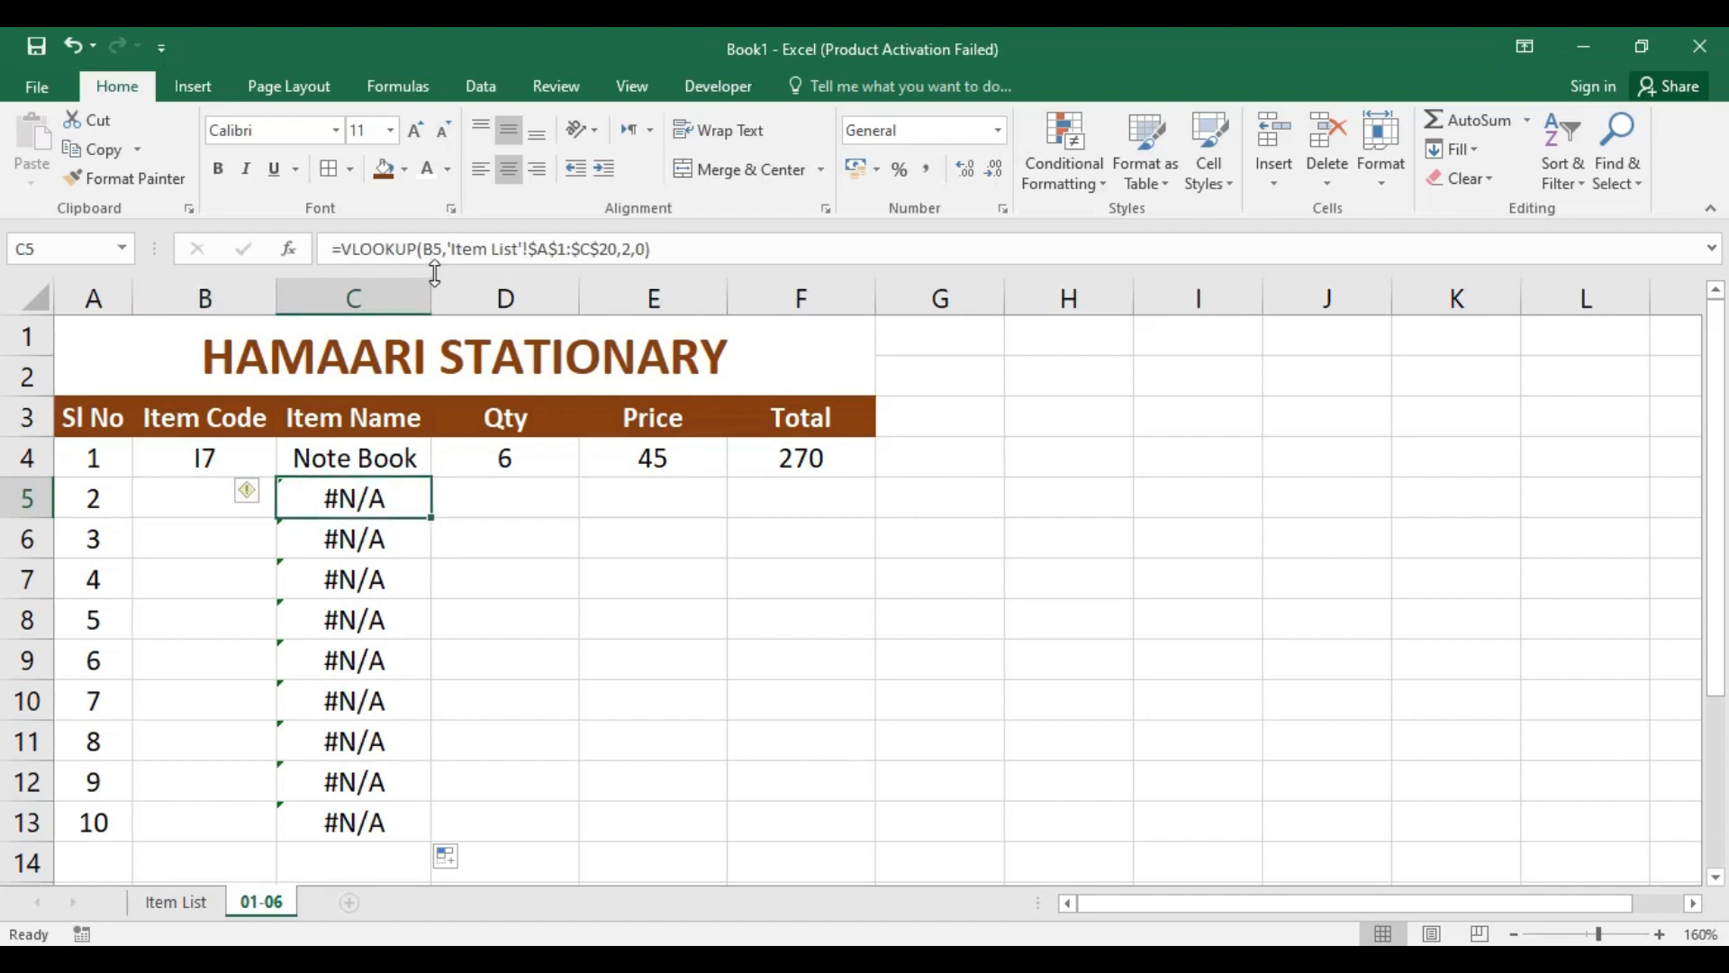
Step: Enter item code I6 in cell B5 and check the item name looked up in C5
{"action": "left_click", "coordinate": [187, 496]}
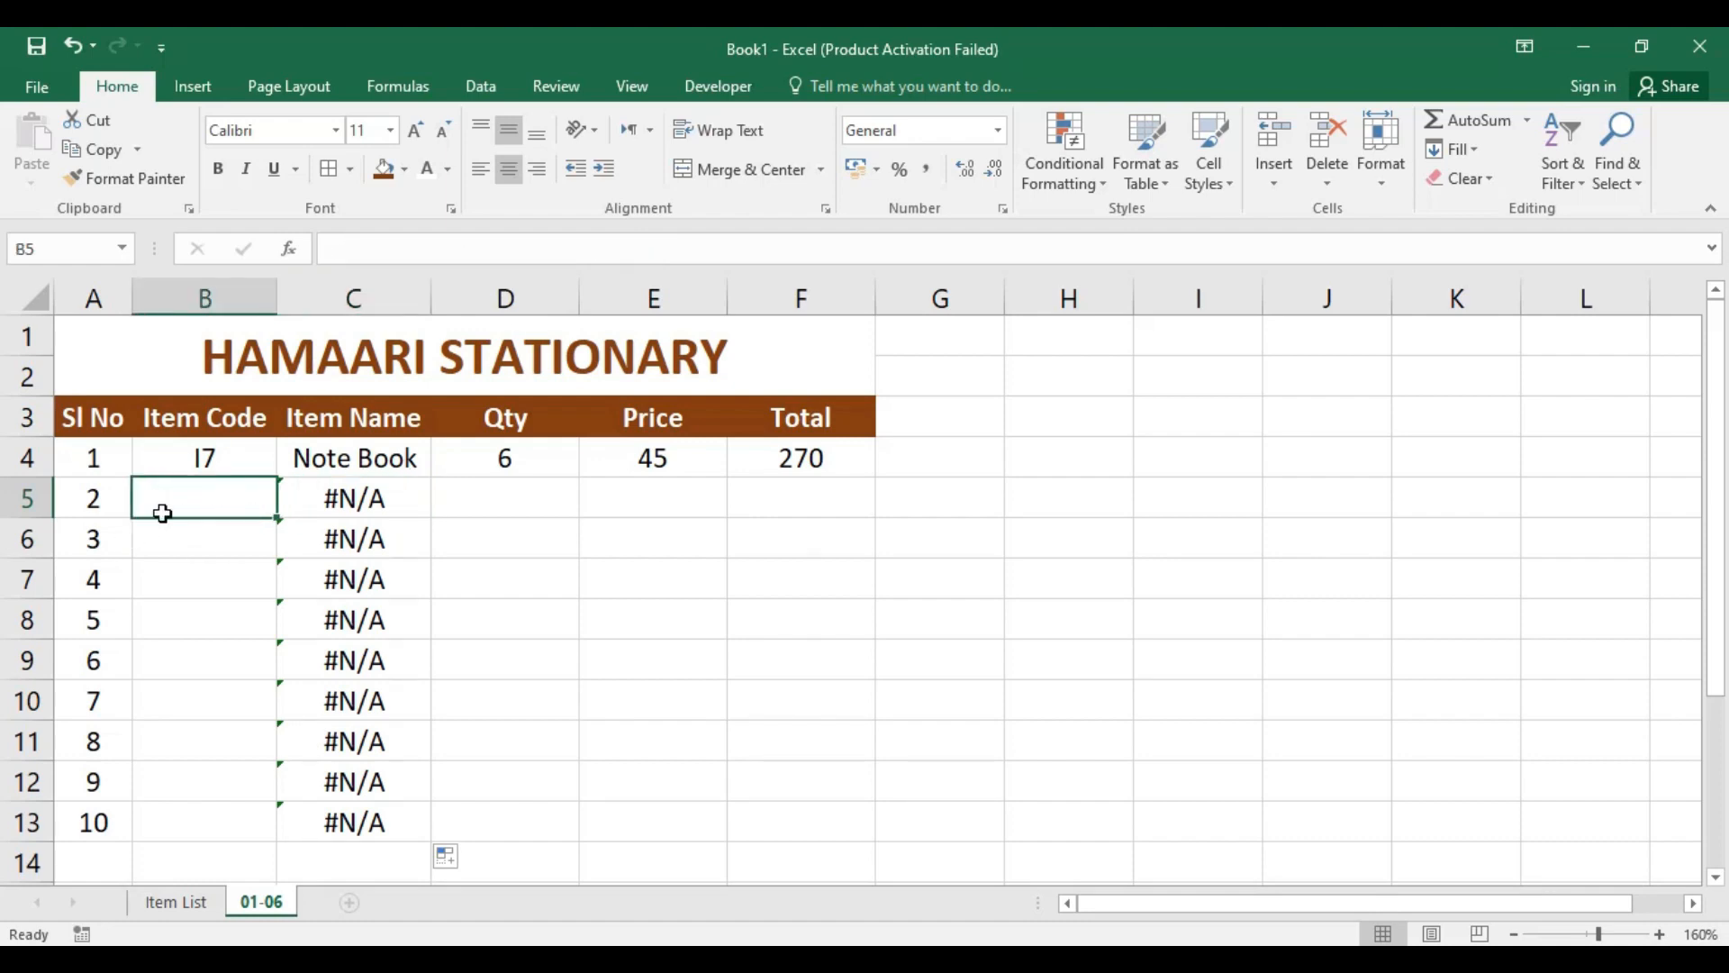
{"action": "type", "text": "I"}
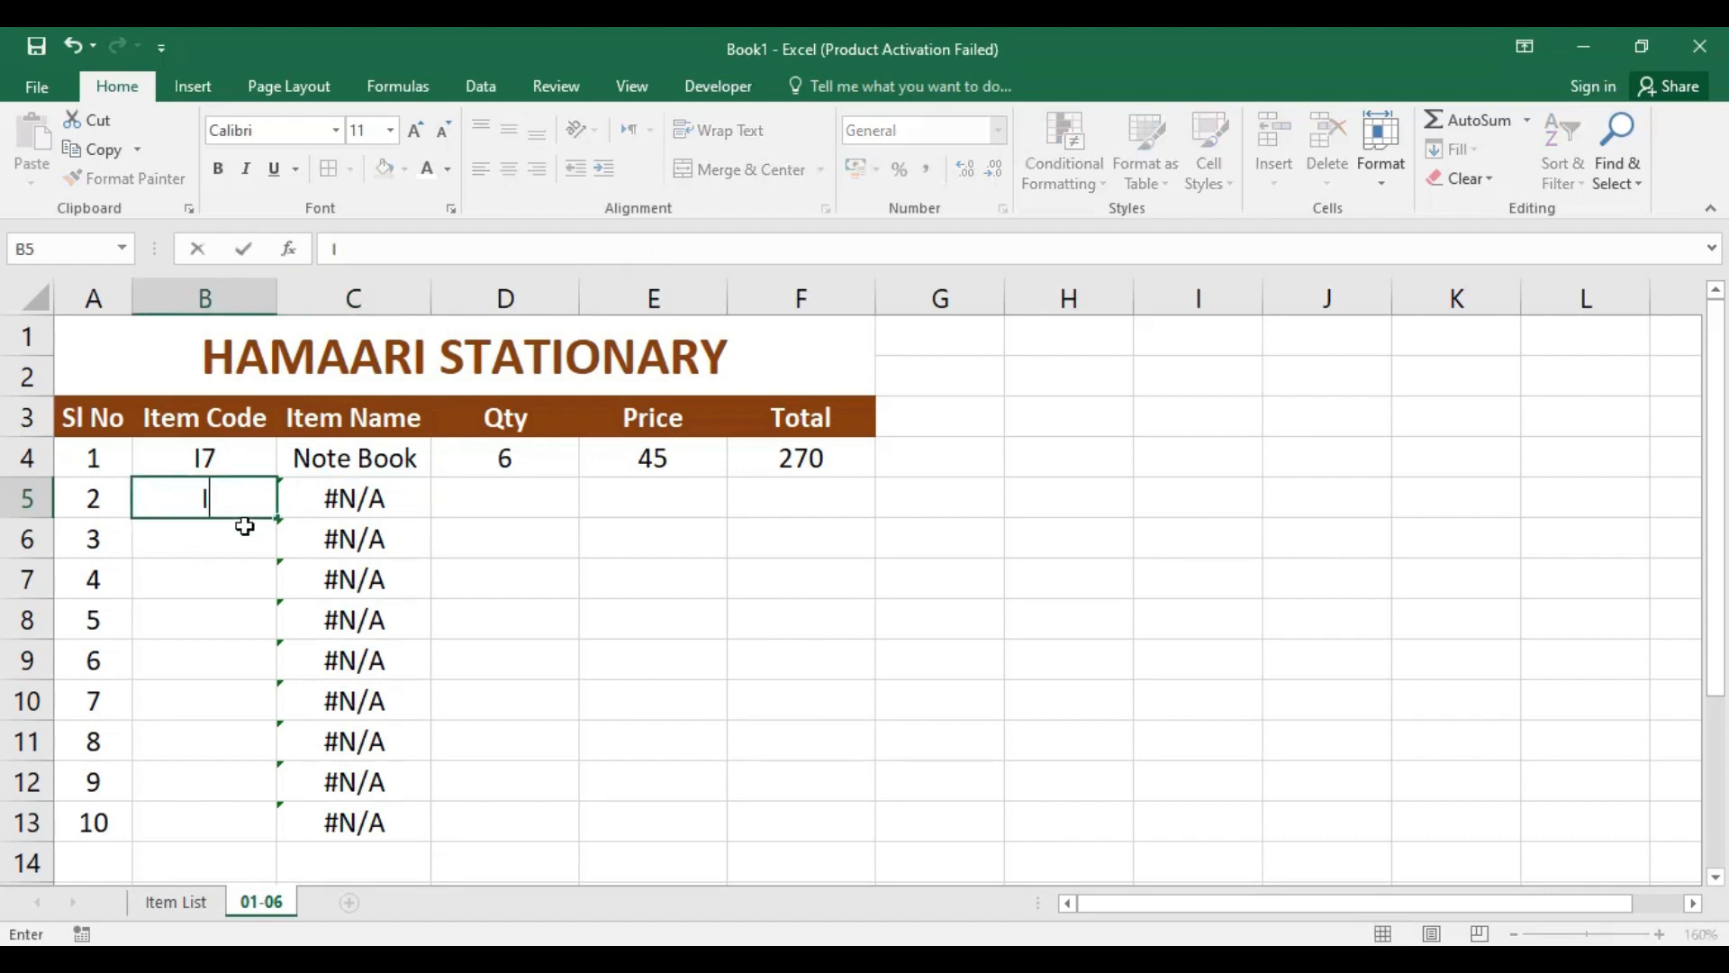
{"action": "type", "text": "6"}
{"action": "key", "text": "Return"}
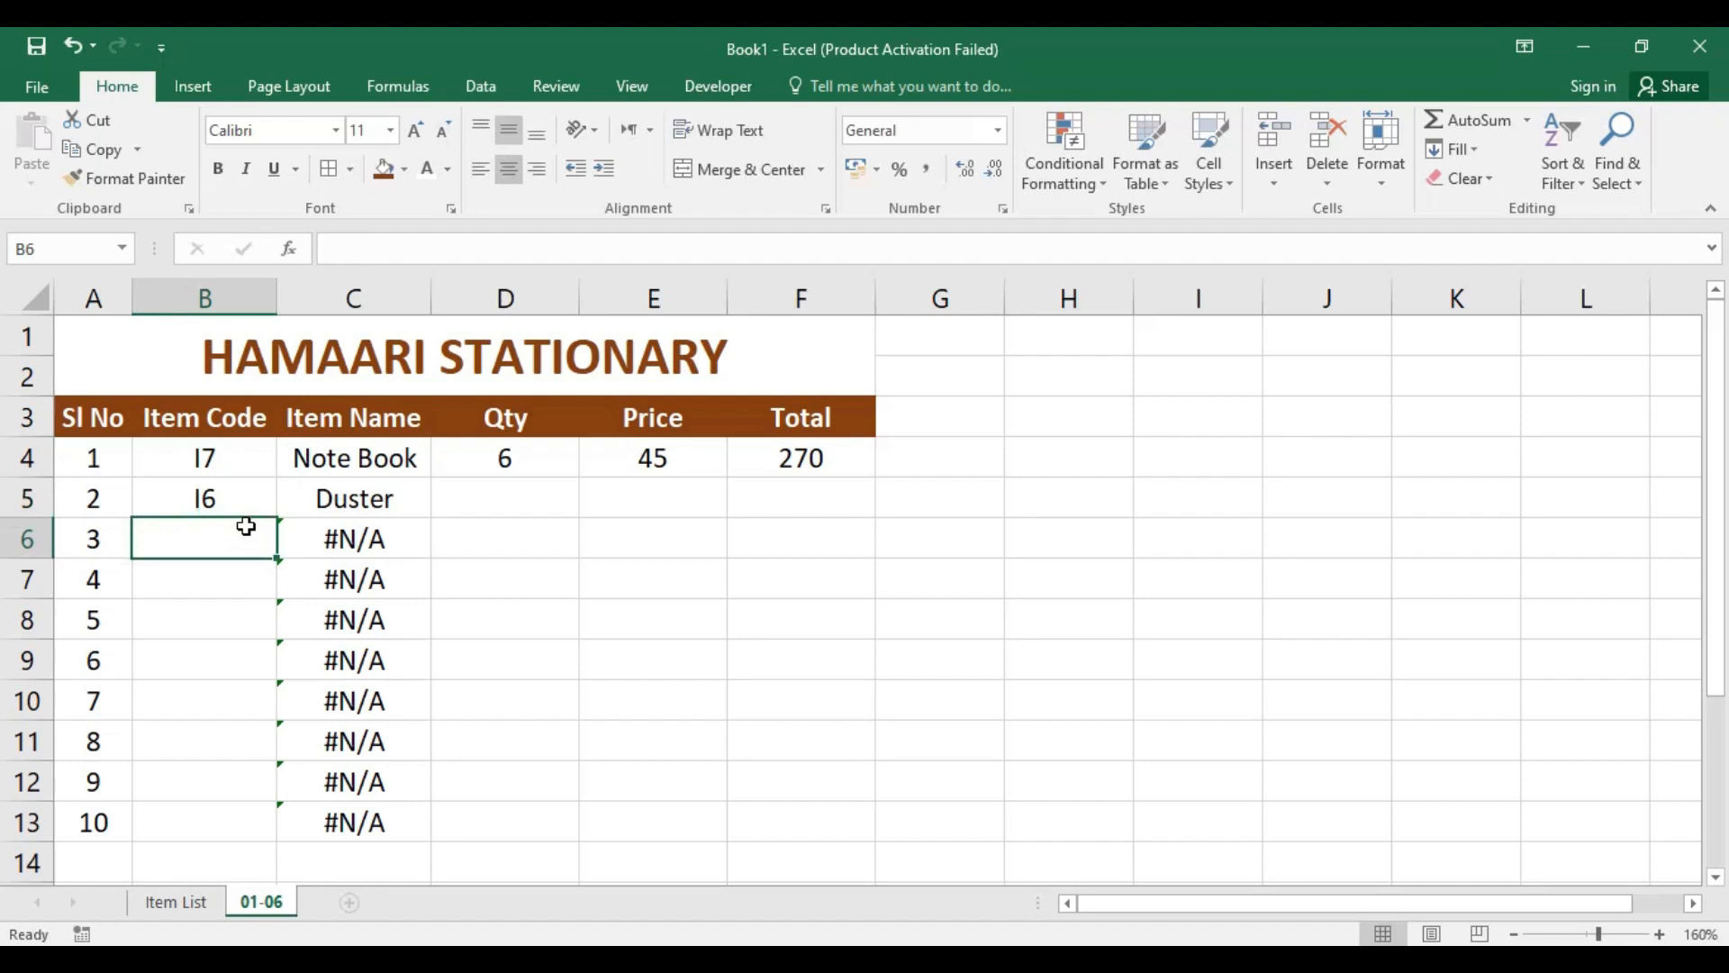
{"action": "left_click", "coordinate": [382, 497]}
Step: Make the table array in the Price cell E4 VLOOKUP formula absolute as 'Item List'!$A$1:$C$20
{"action": "left_click", "coordinate": [675, 498]}
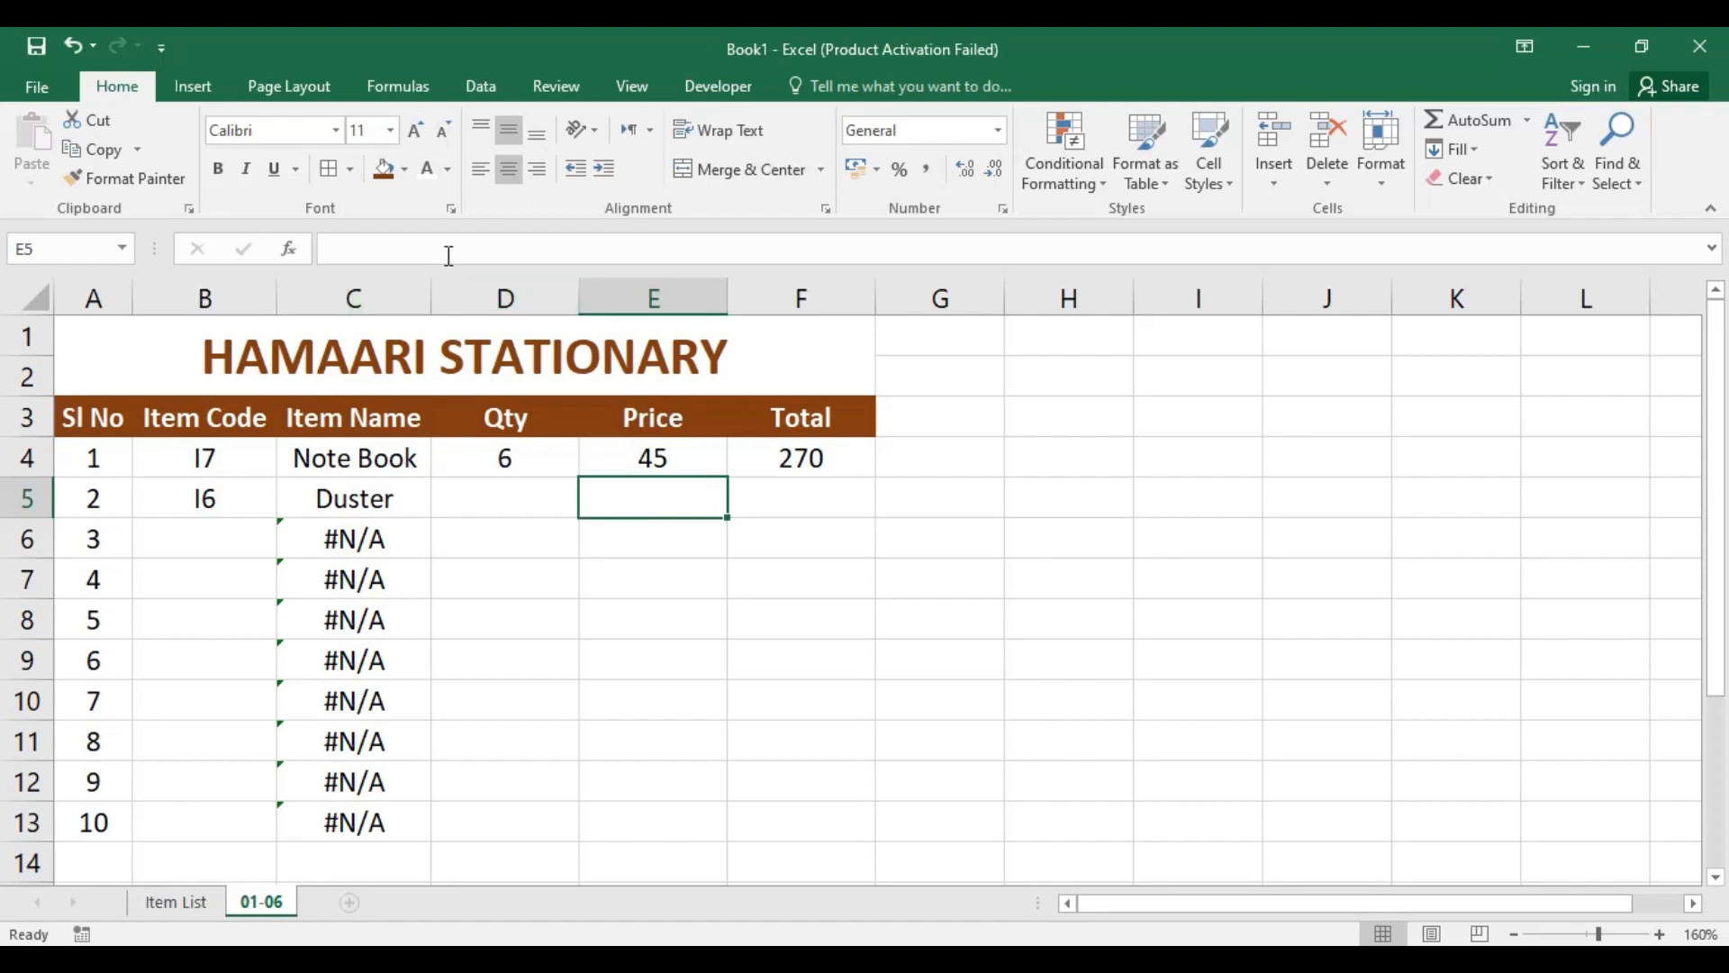
{"action": "left_click", "coordinate": [654, 458]}
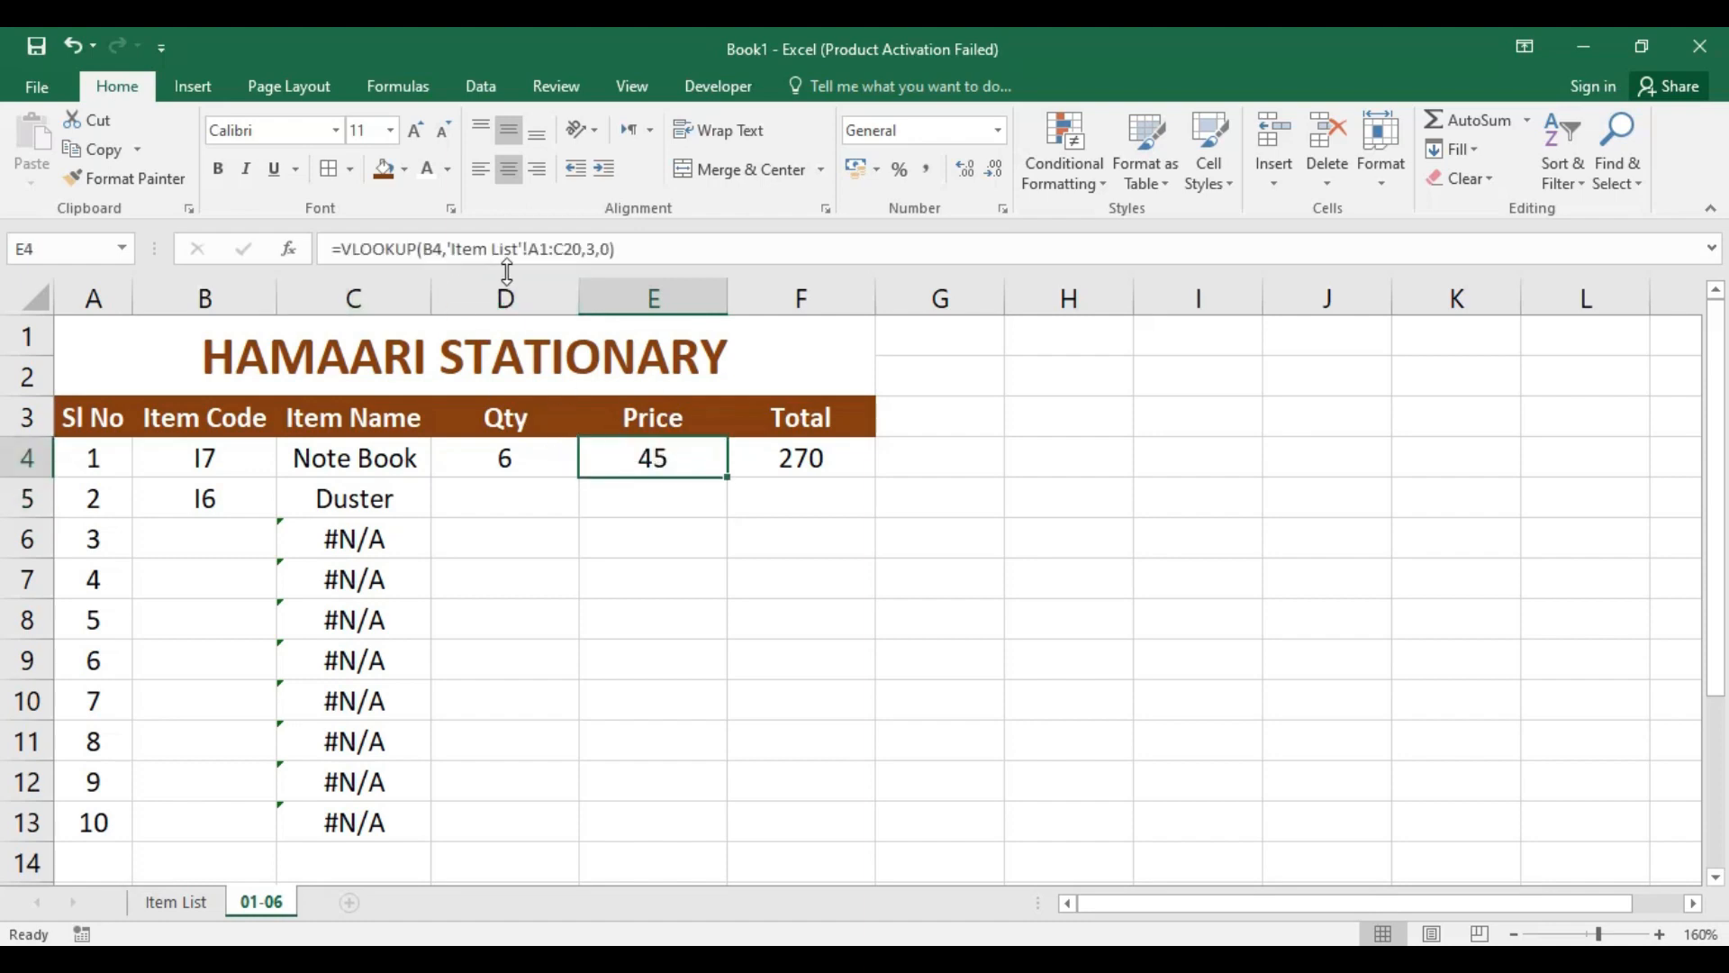
{"action": "left_click", "coordinate": [540, 249]}
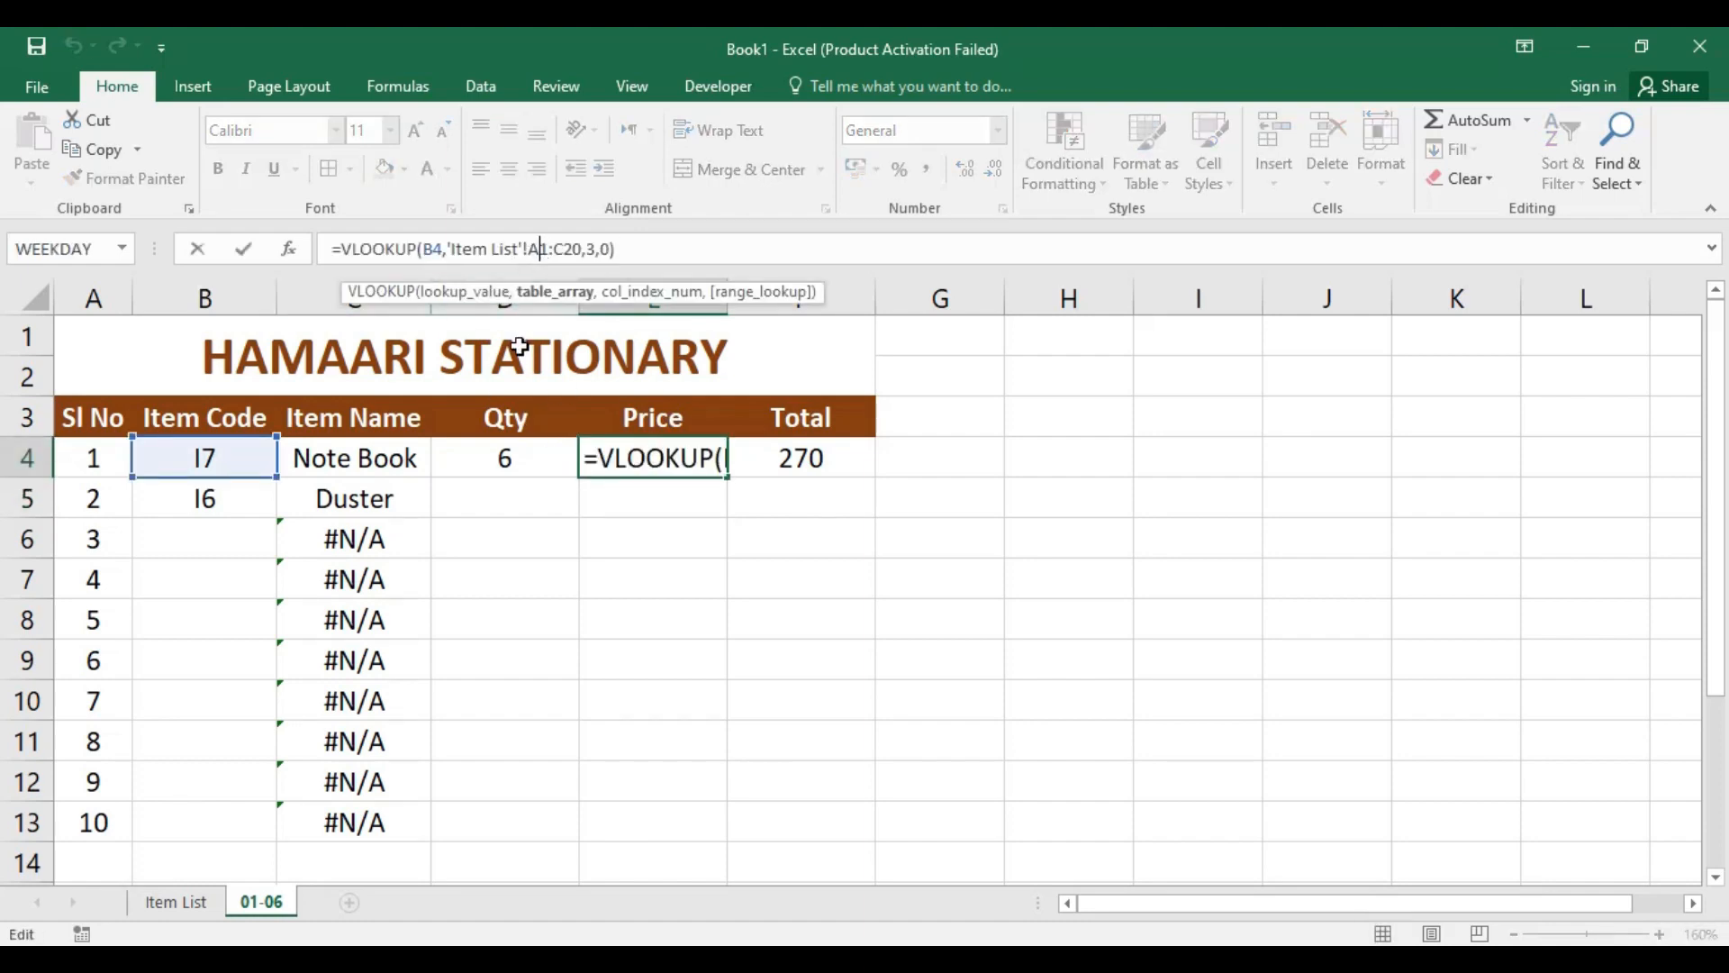
{"action": "key", "text": "F4"}
{"action": "left_click", "coordinate": [591, 250]}
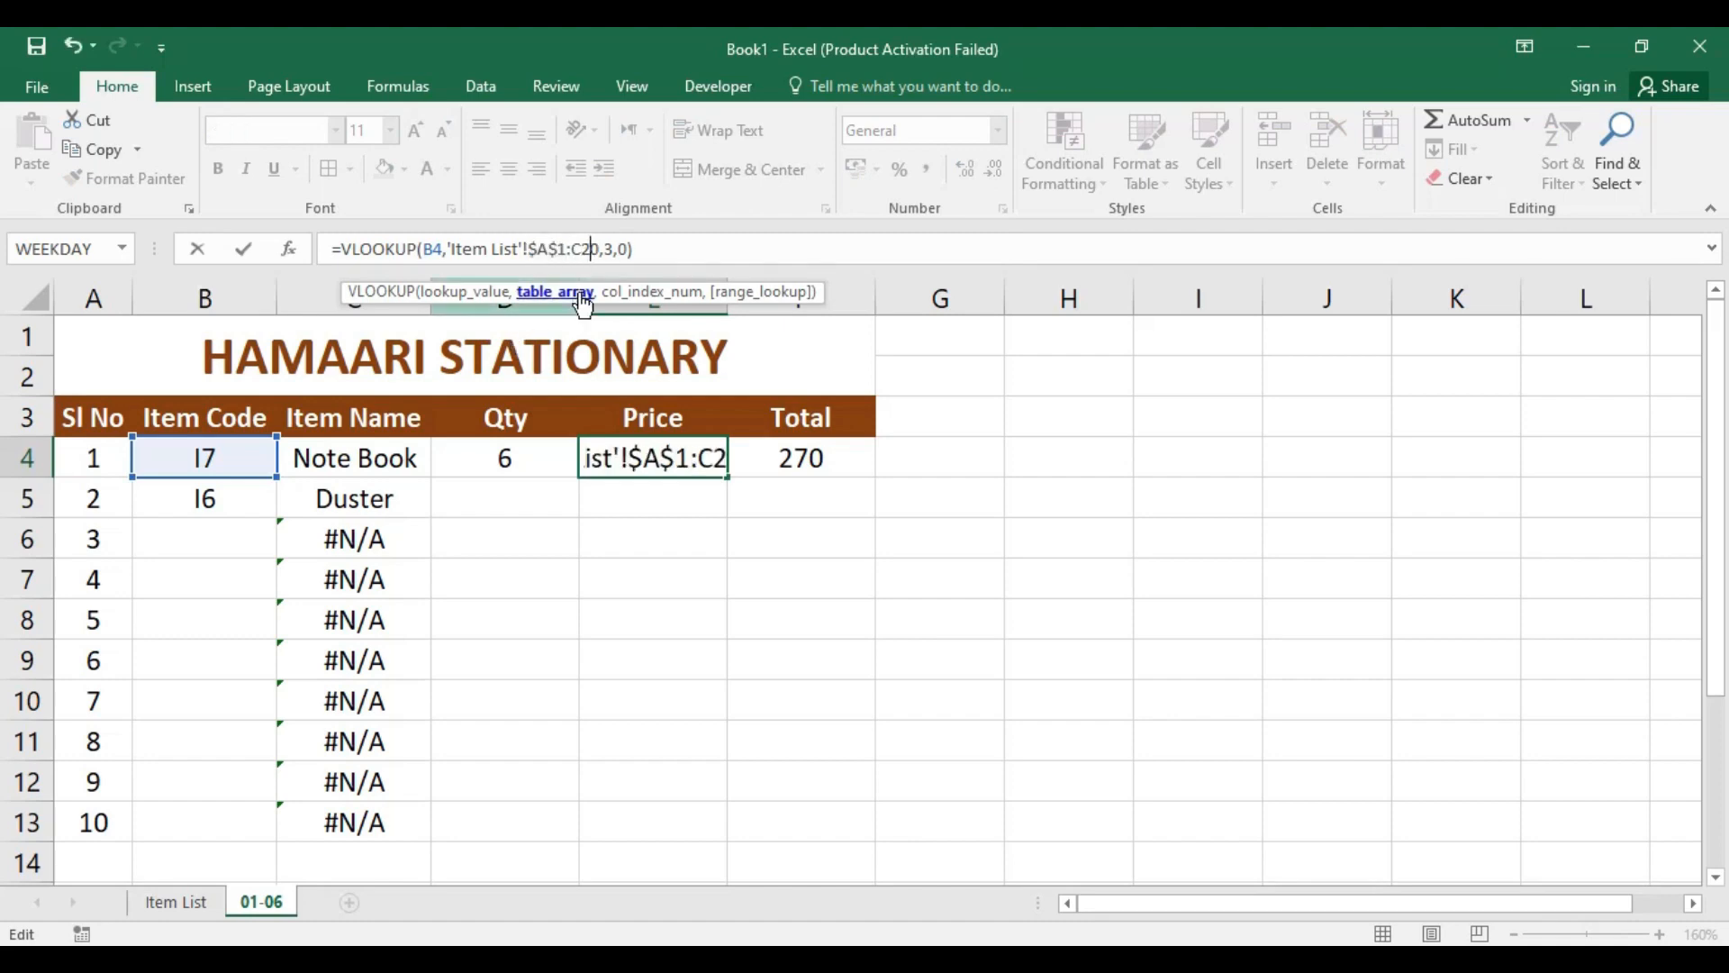
{"action": "key", "text": "F4"}
{"action": "key", "text": "Return"}
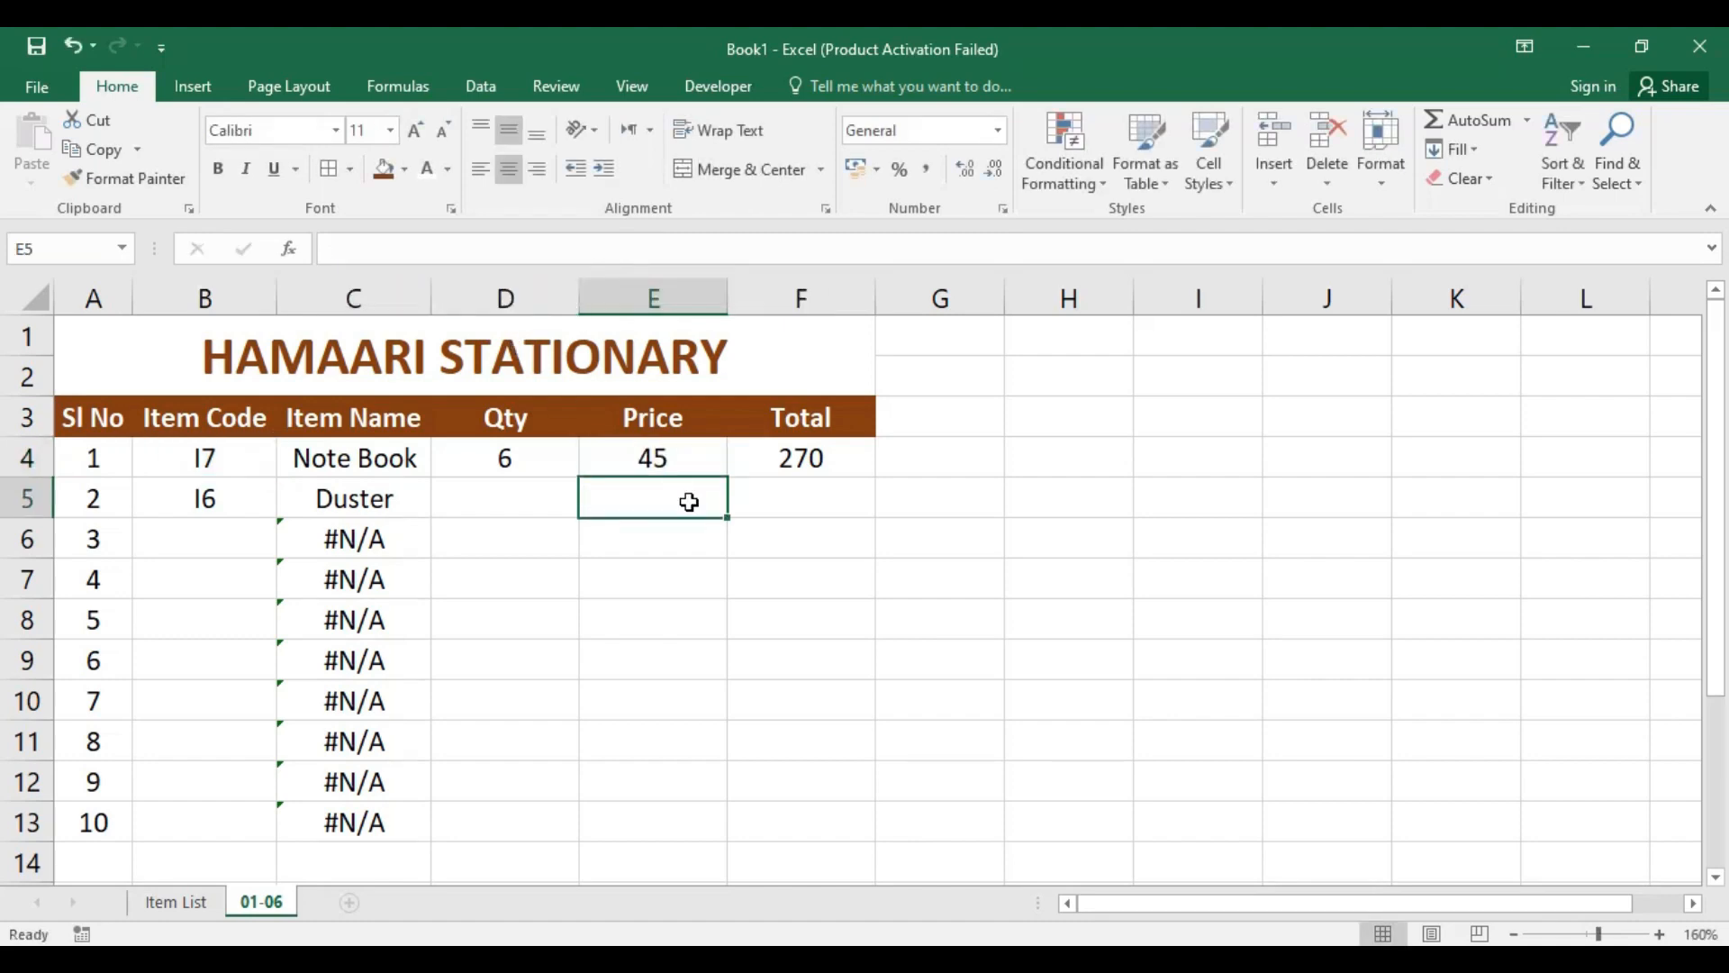
Step: Fill the Price formula from E4 and the Total formula from F4 down to row 13
{"action": "left_click", "coordinate": [686, 458]}
{"action": "left_click_drag", "start_coordinate": [730, 482], "coordinate": [699, 840]}
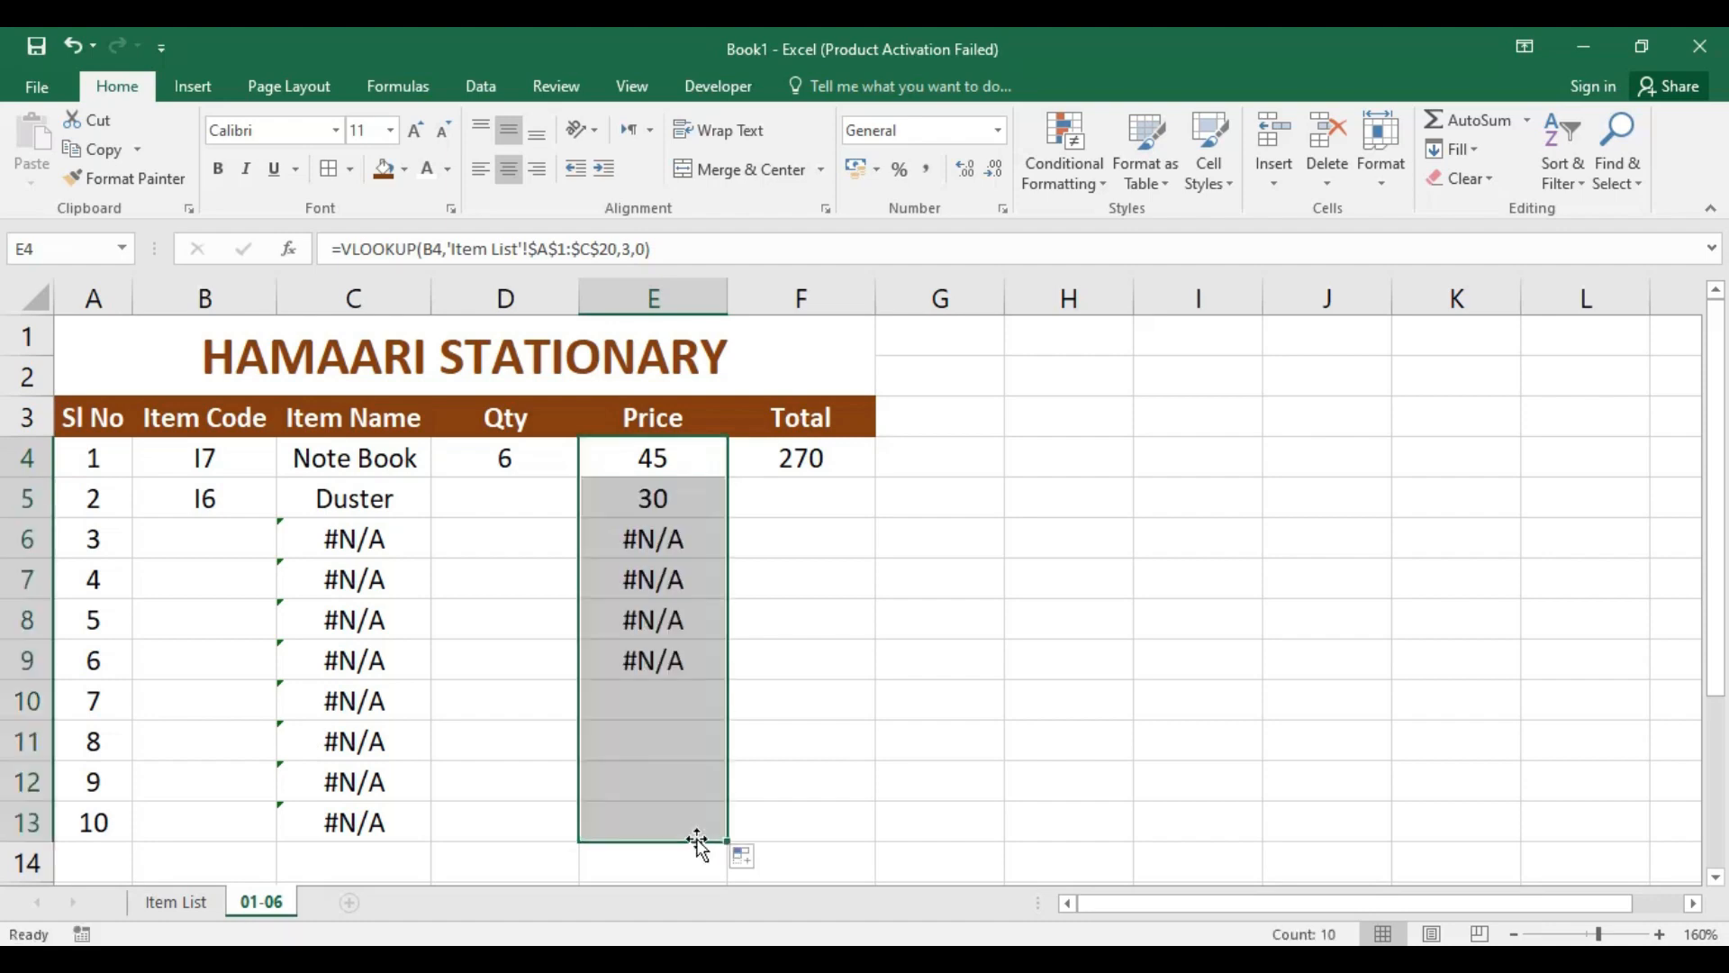
{"action": "left_click", "coordinate": [826, 460]}
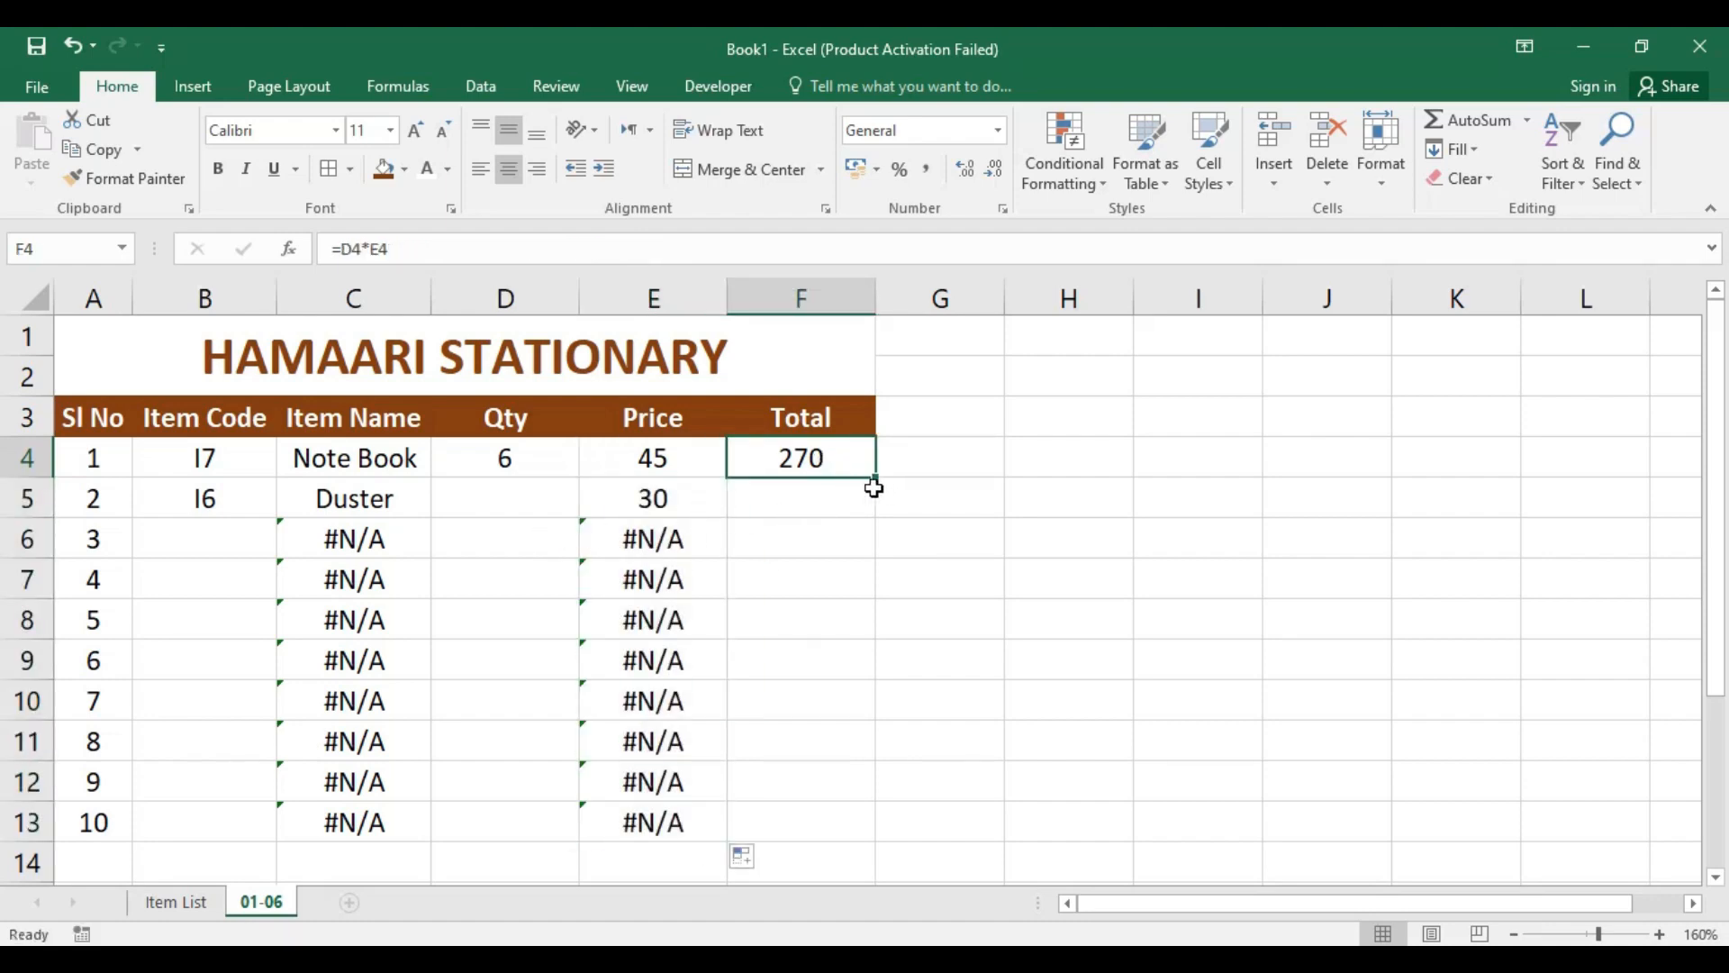
{"action": "left_click_drag", "start_coordinate": [879, 481], "coordinate": [867, 835]}
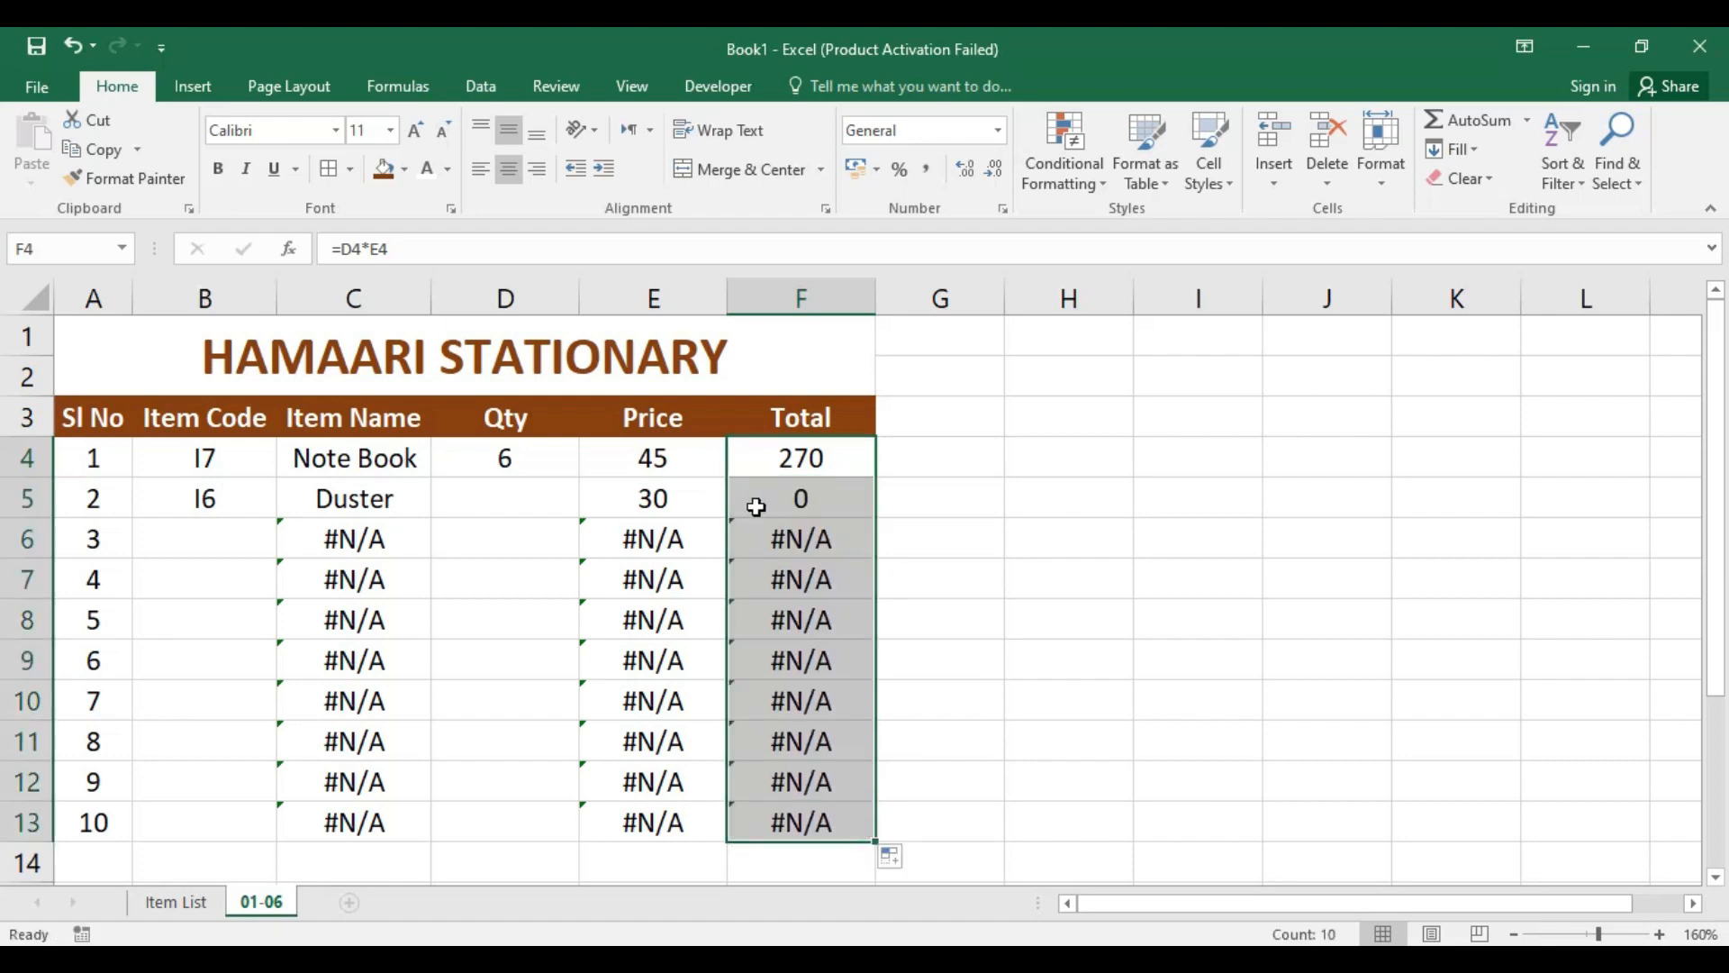
{"action": "left_click", "coordinate": [705, 499]}
{"action": "left_click_drag", "start_coordinate": [201, 540], "coordinate": [822, 833]}
{"action": "left_click", "coordinate": [814, 490]}
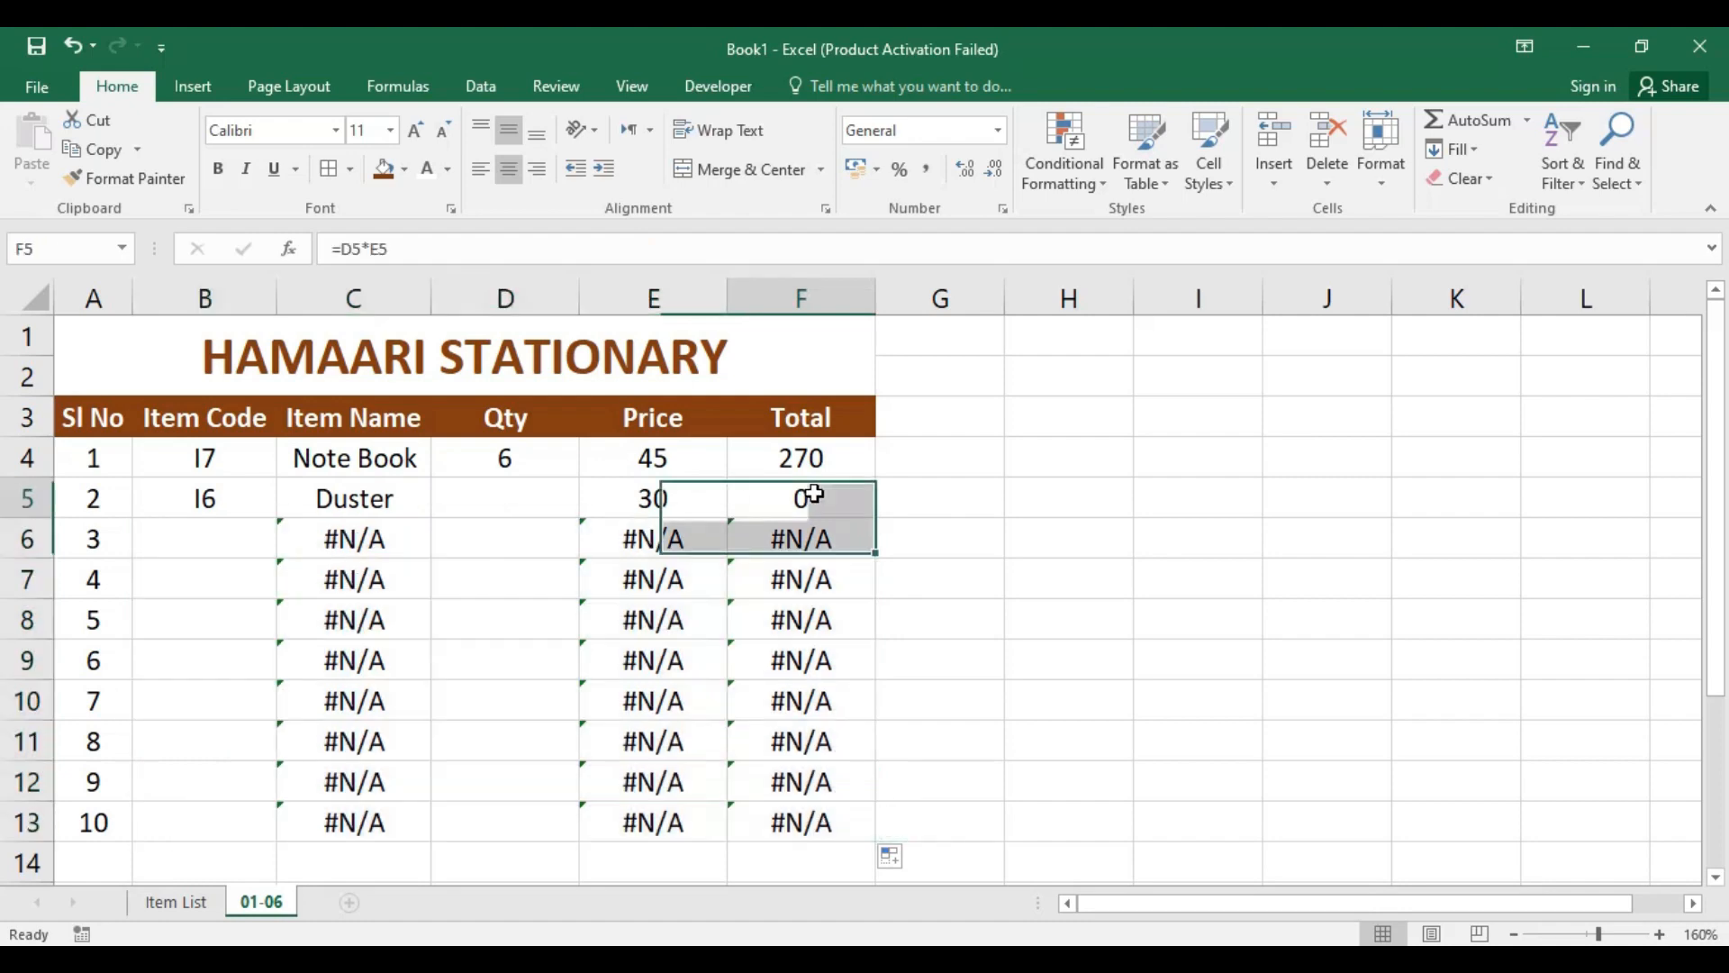
Step: Enter item code I8 in cell B6
{"action": "left_click", "coordinate": [250, 529]}
{"action": "type", "text": "I"}
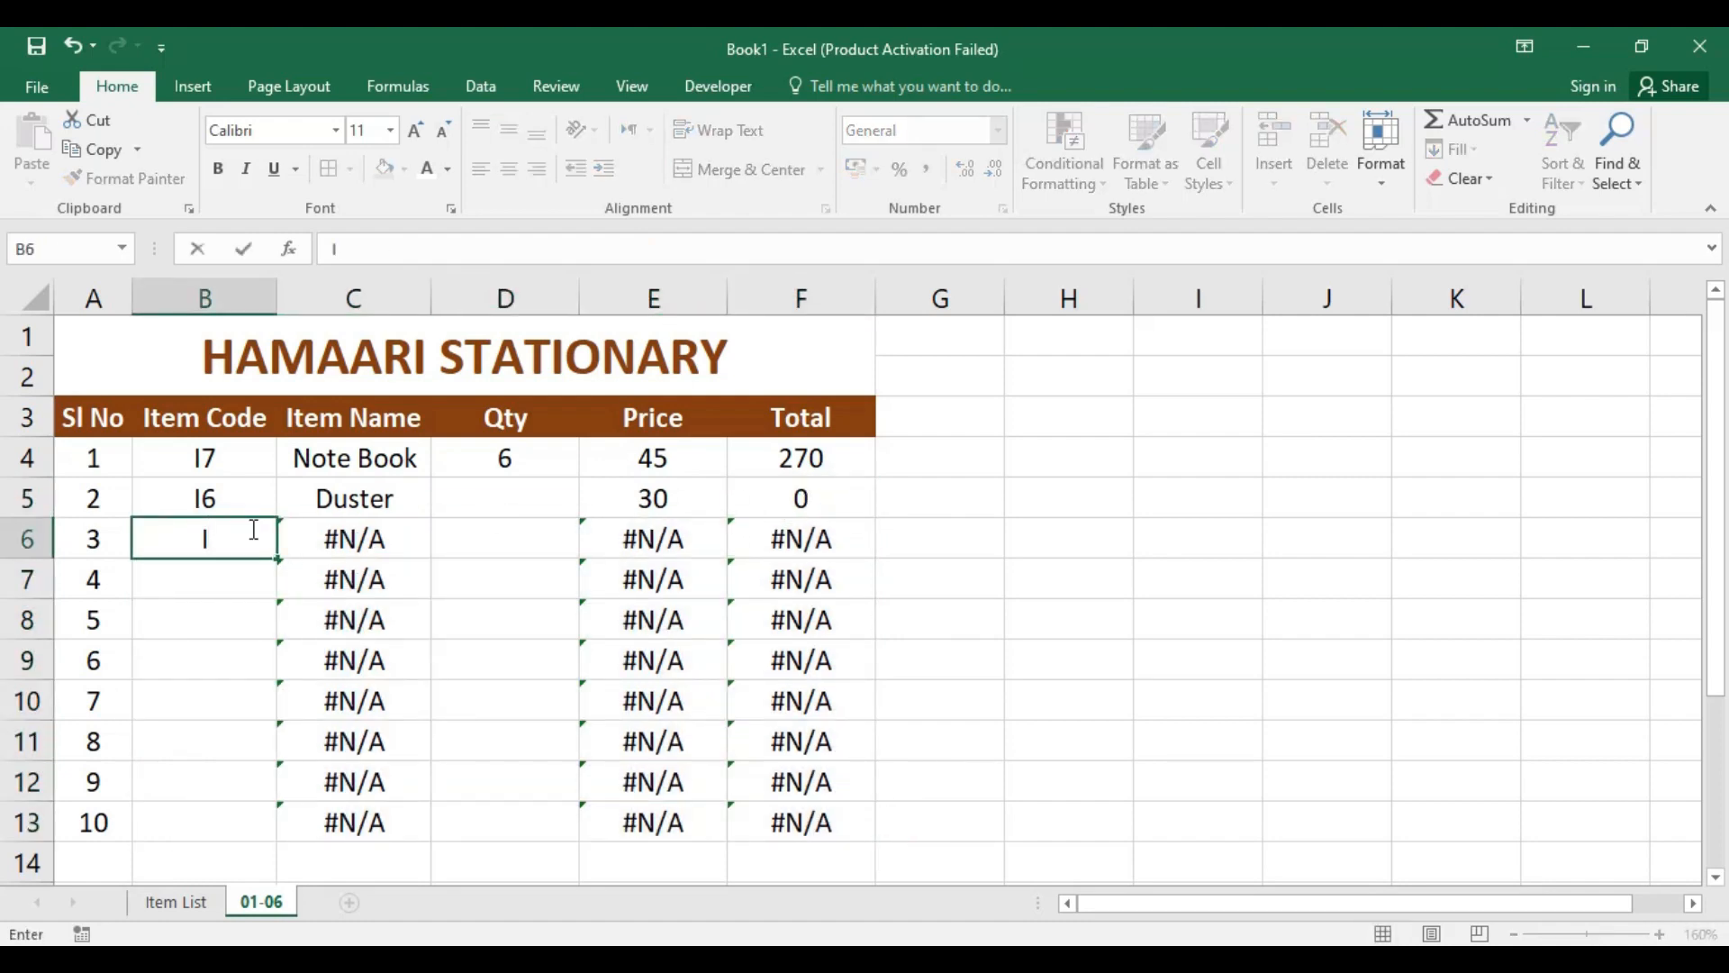
{"action": "type", "text": "8"}
{"action": "key", "text": "Return"}
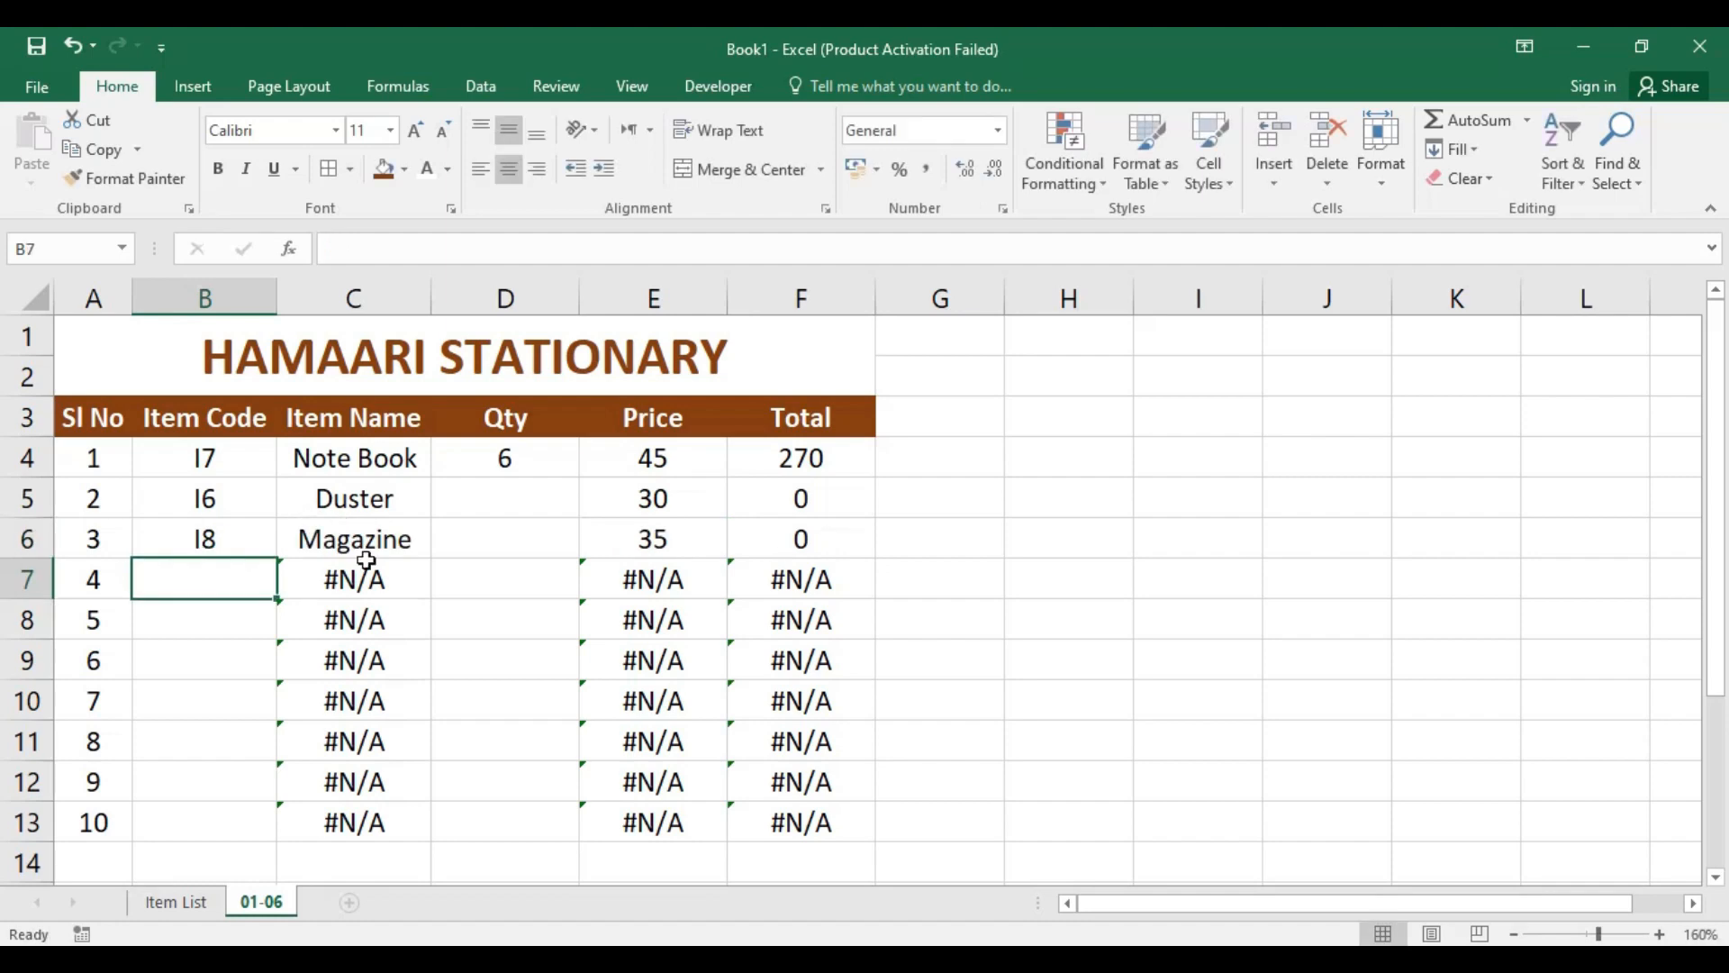
Step: Try the unlisted item code JFDJ in cell B7
{"action": "type", "text": "I"}
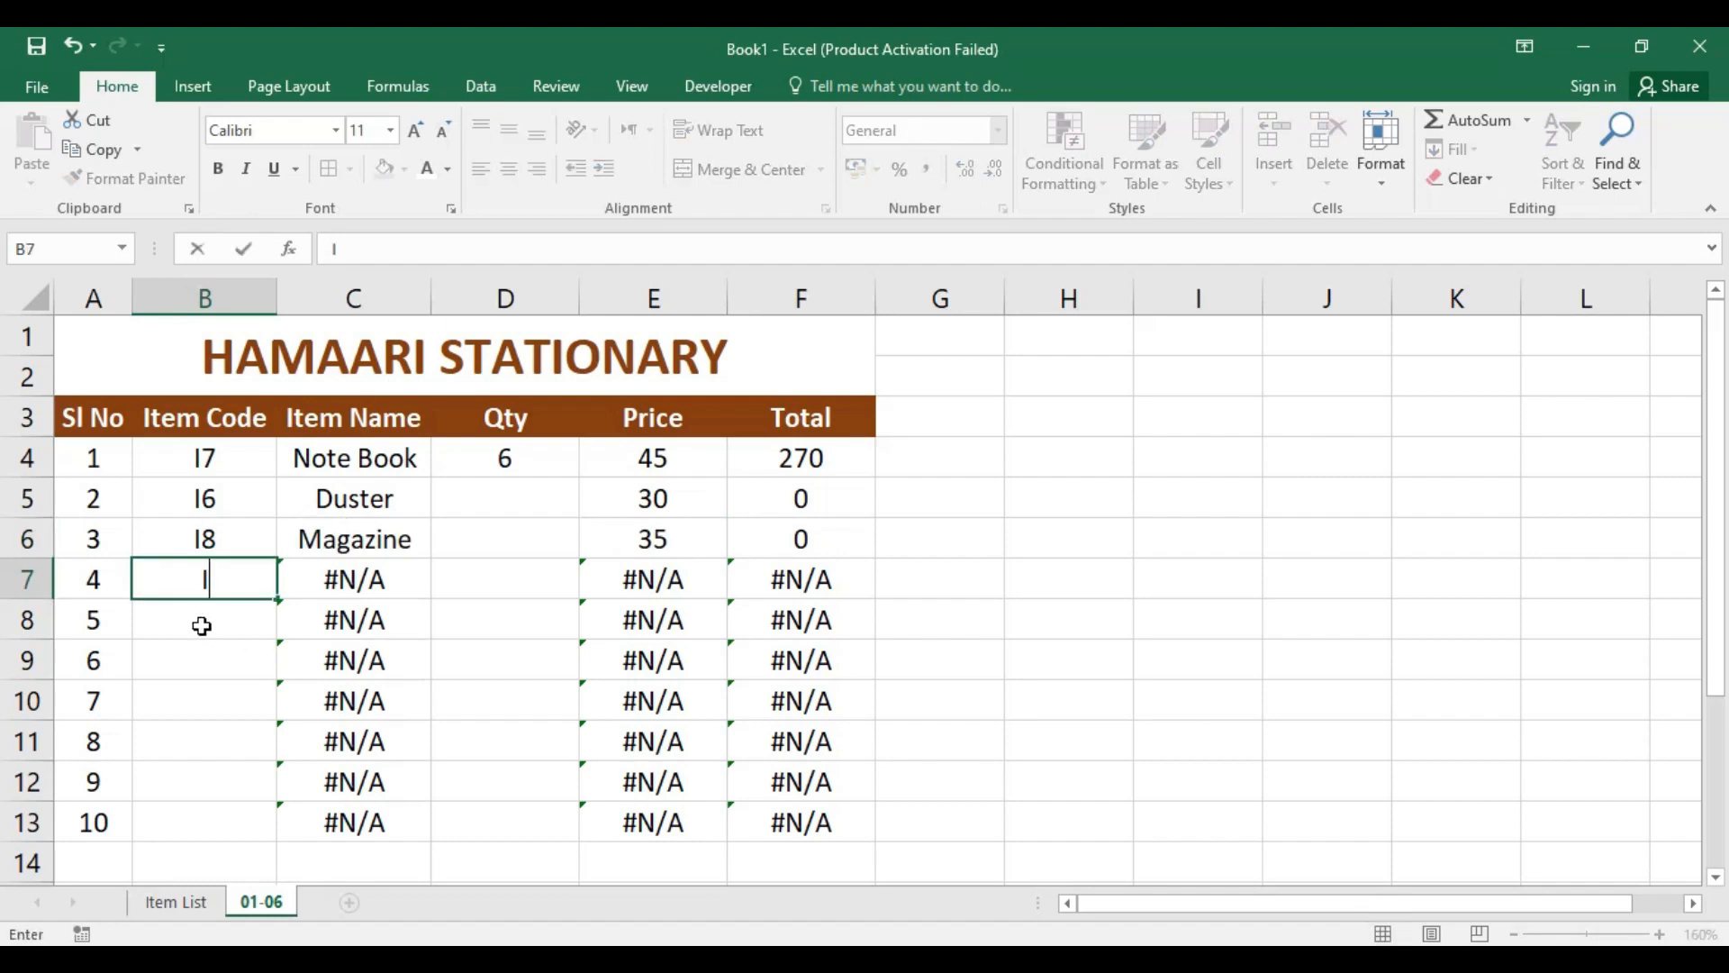
{"action": "type", "text": "JFDJ"}
{"action": "key", "text": "Return"}
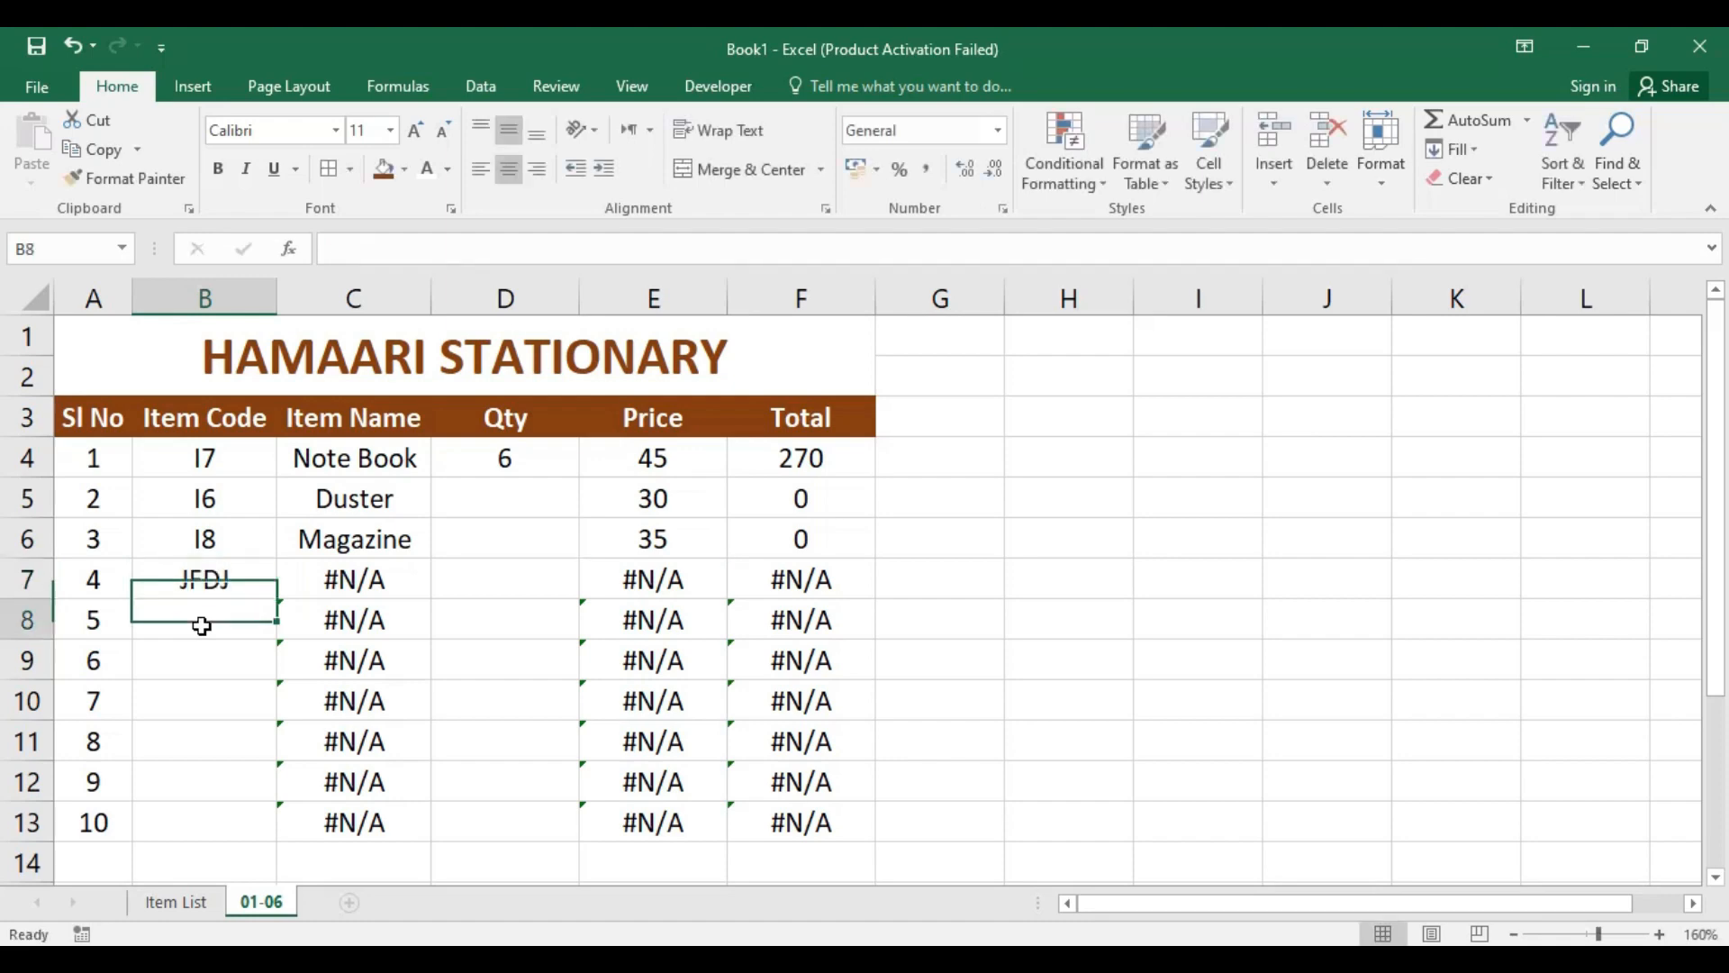
Step: Set the item code in cell B7 to I2
{"action": "left_click", "coordinate": [218, 578]}
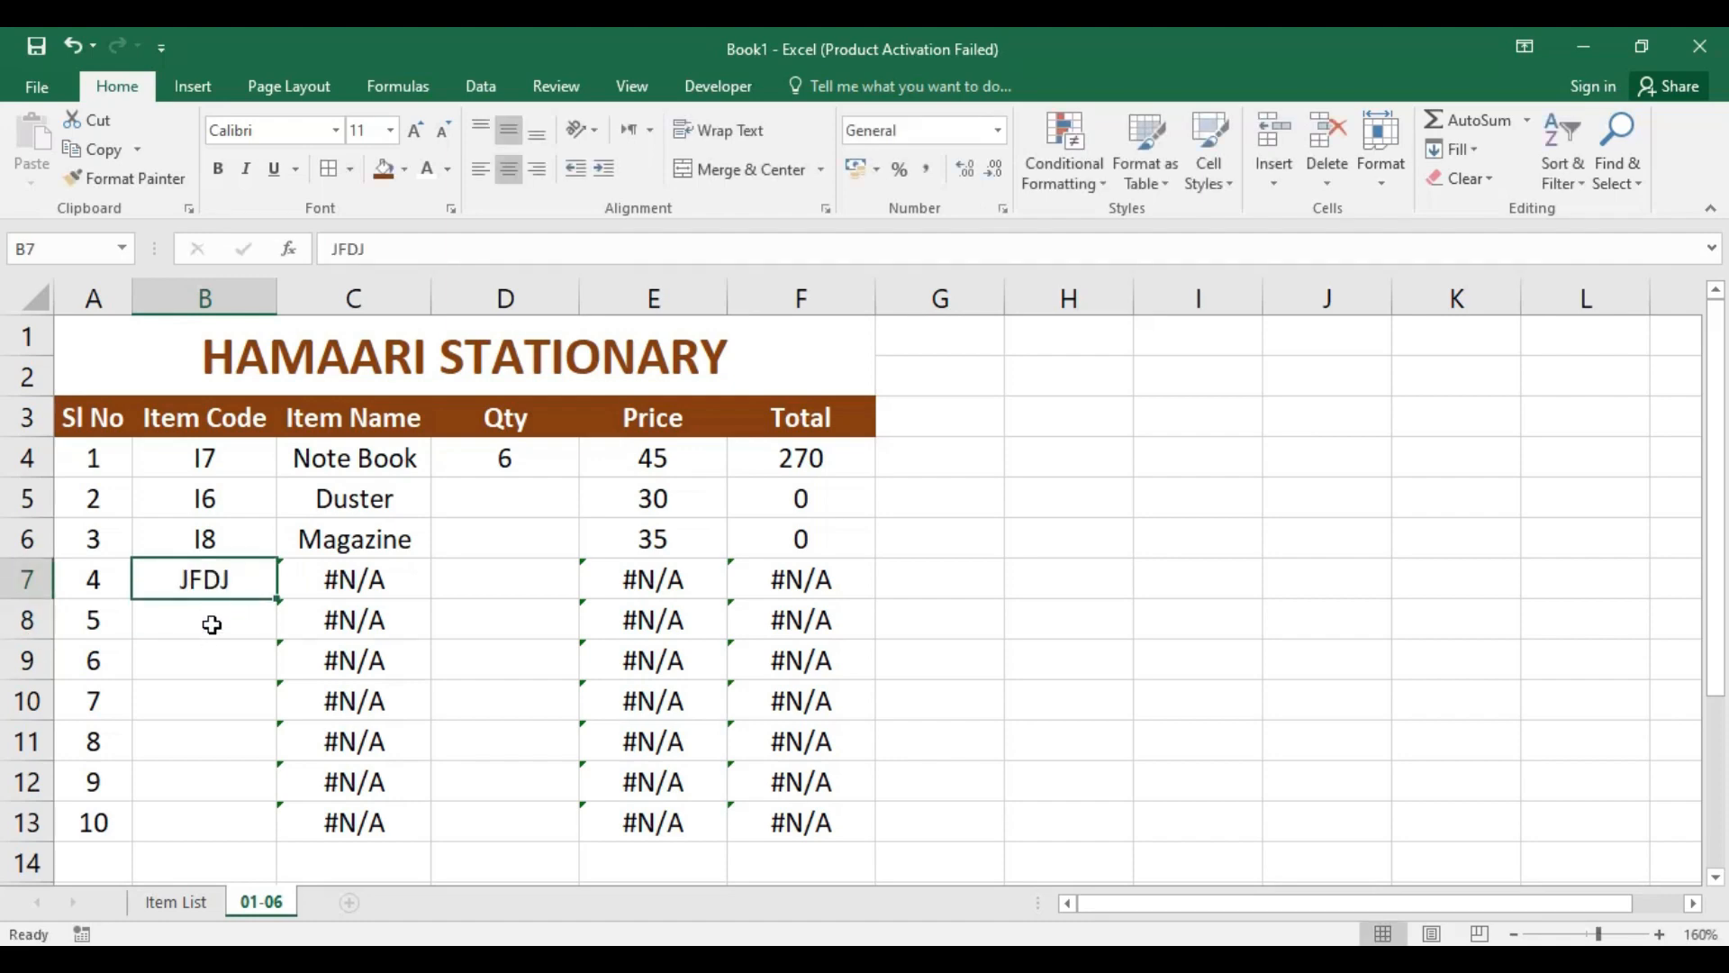
{"action": "type", "text": "I"}
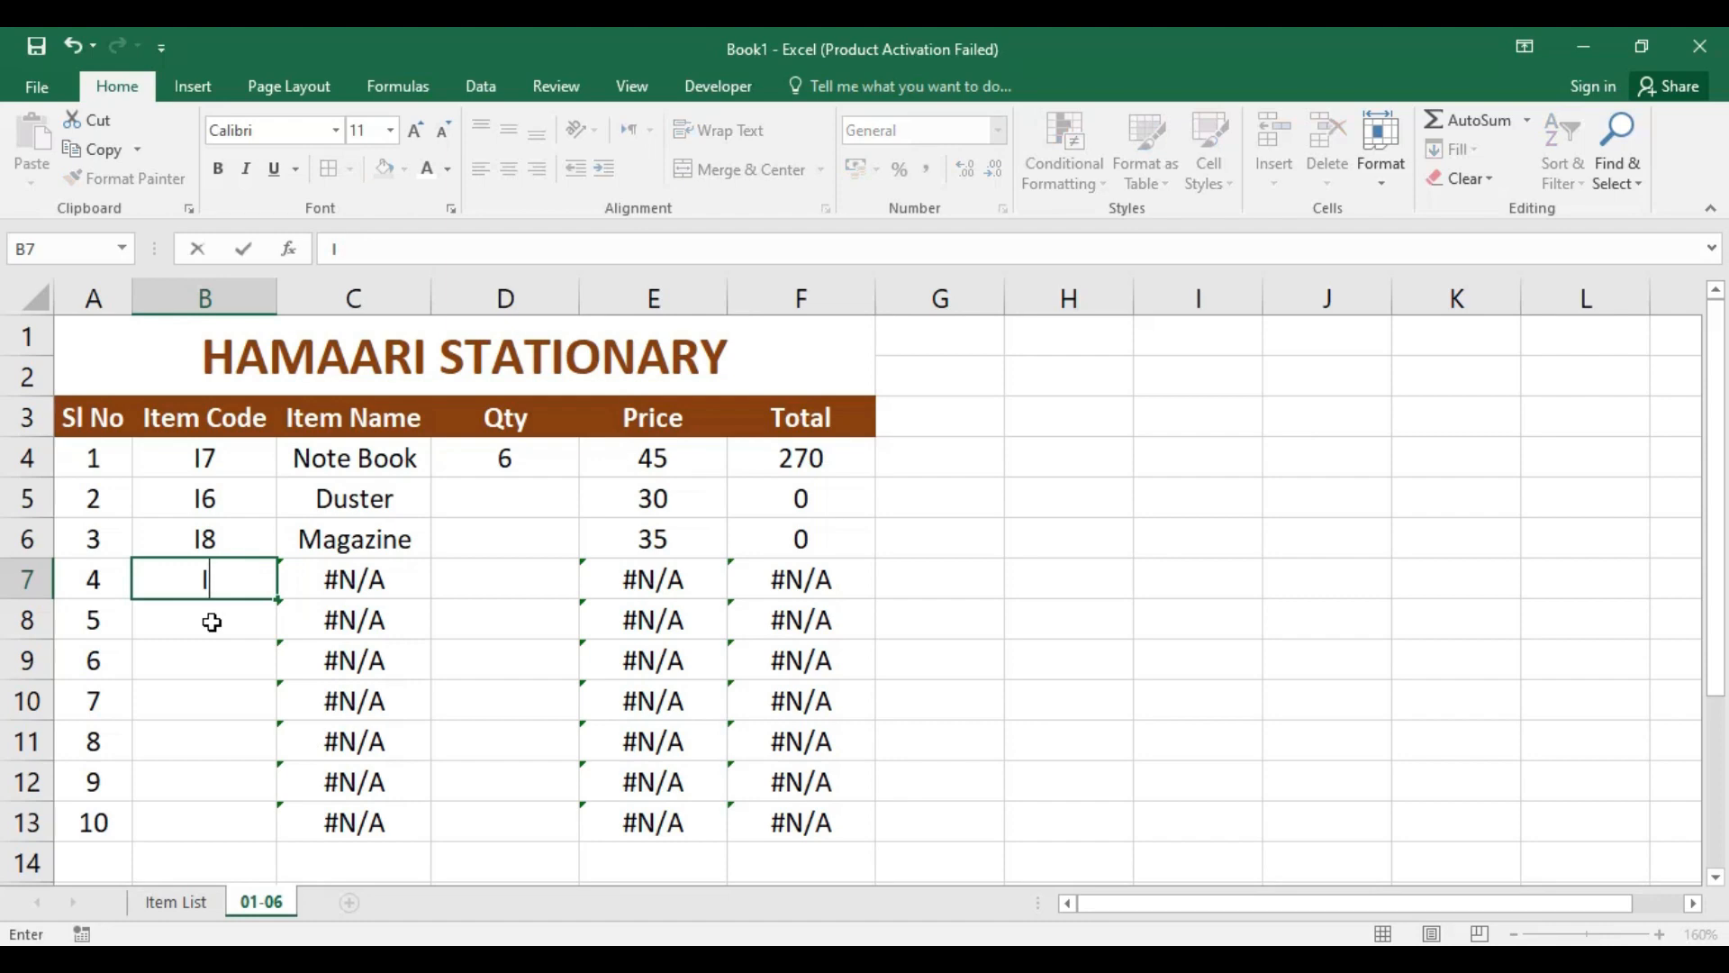
{"action": "type", "text": "2"}
{"action": "key", "text": "Return"}
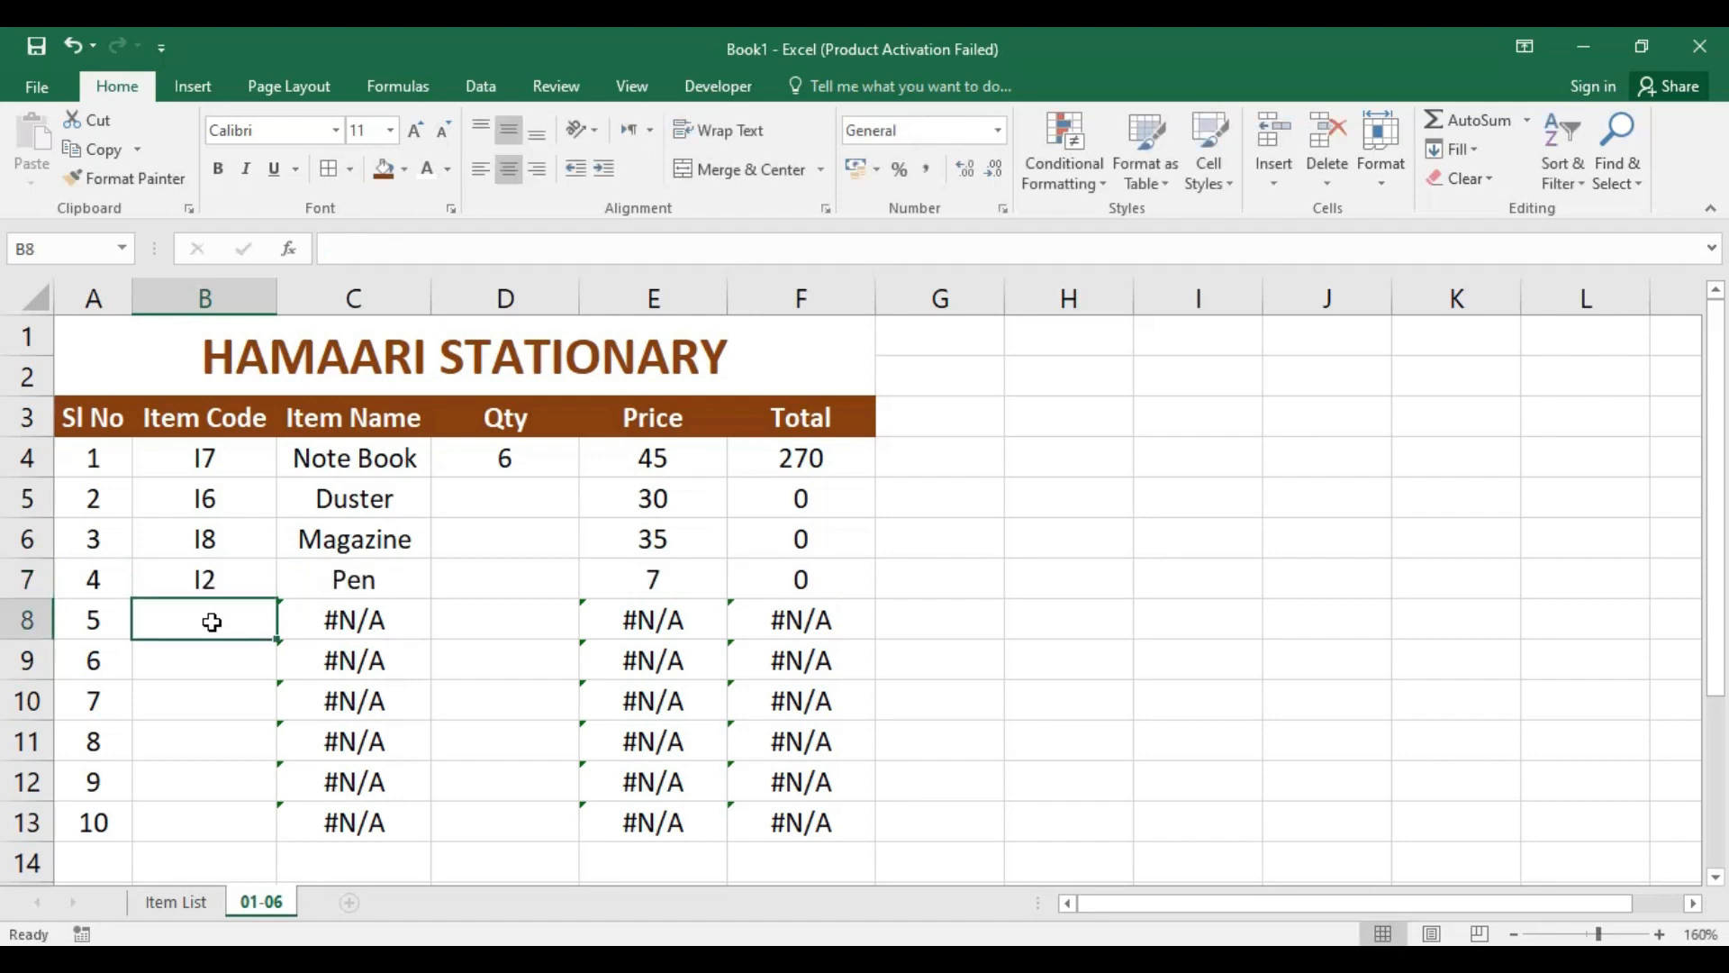
Step: Enter the quantities 6, 2 and 3 for Duster, Magazine and Pen in cells D5 to D7
{"action": "left_click", "coordinate": [537, 503]}
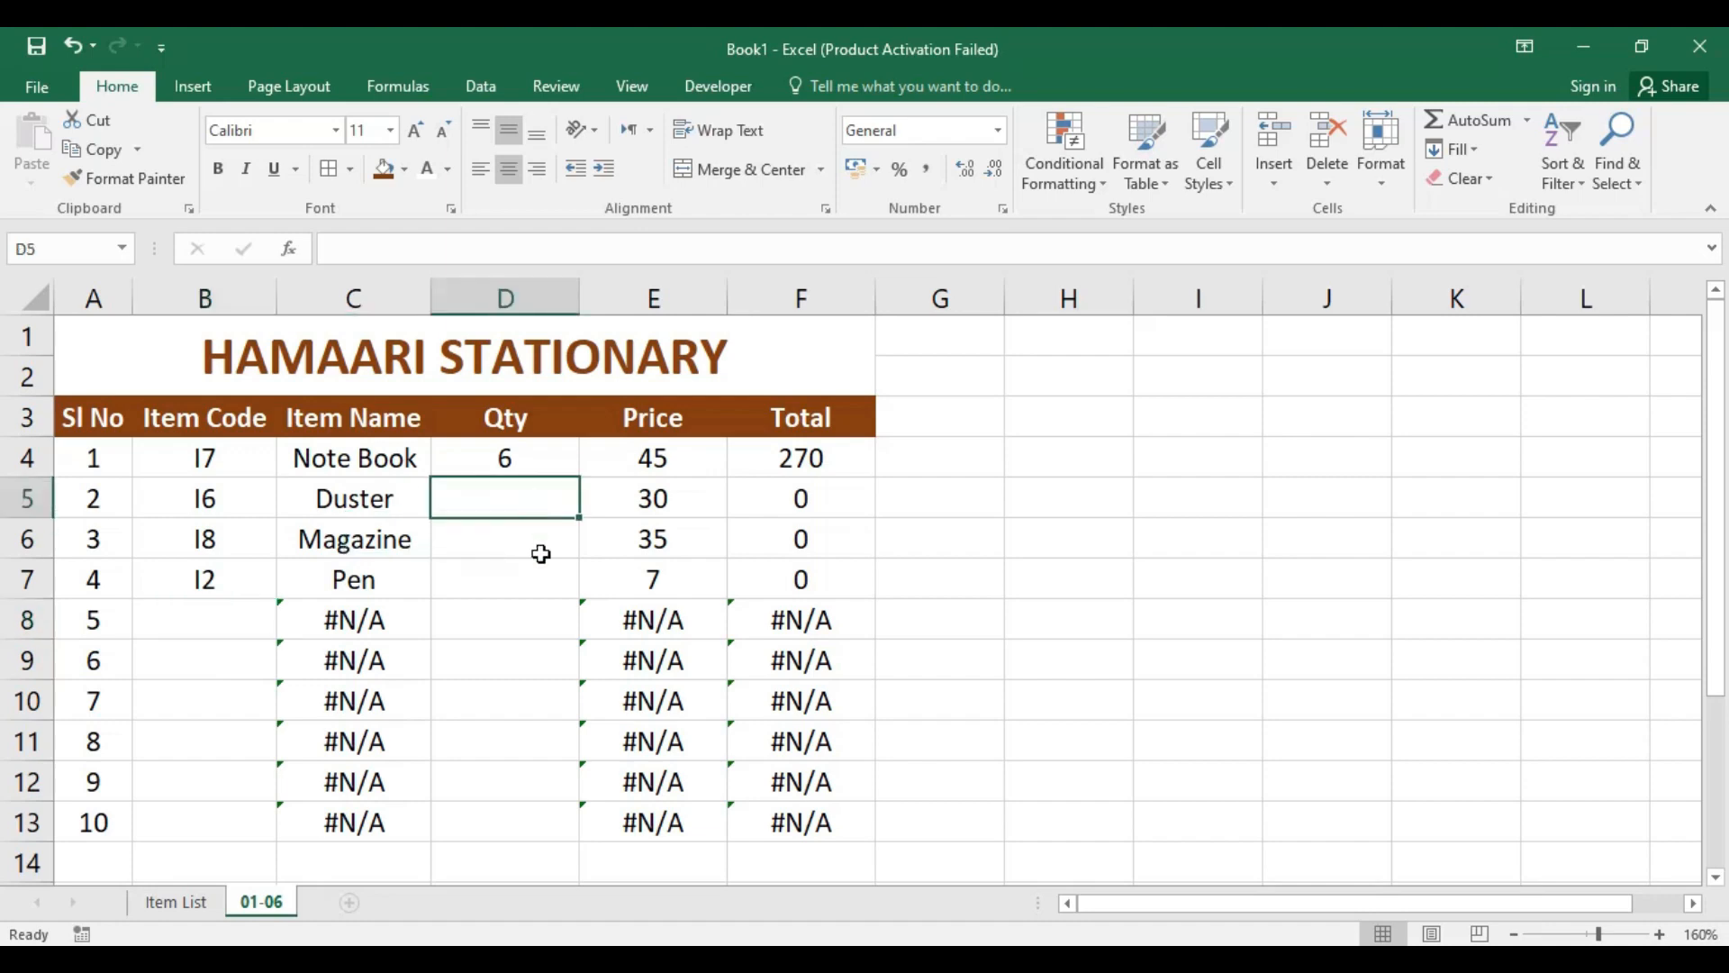
{"action": "type", "text": "6"}
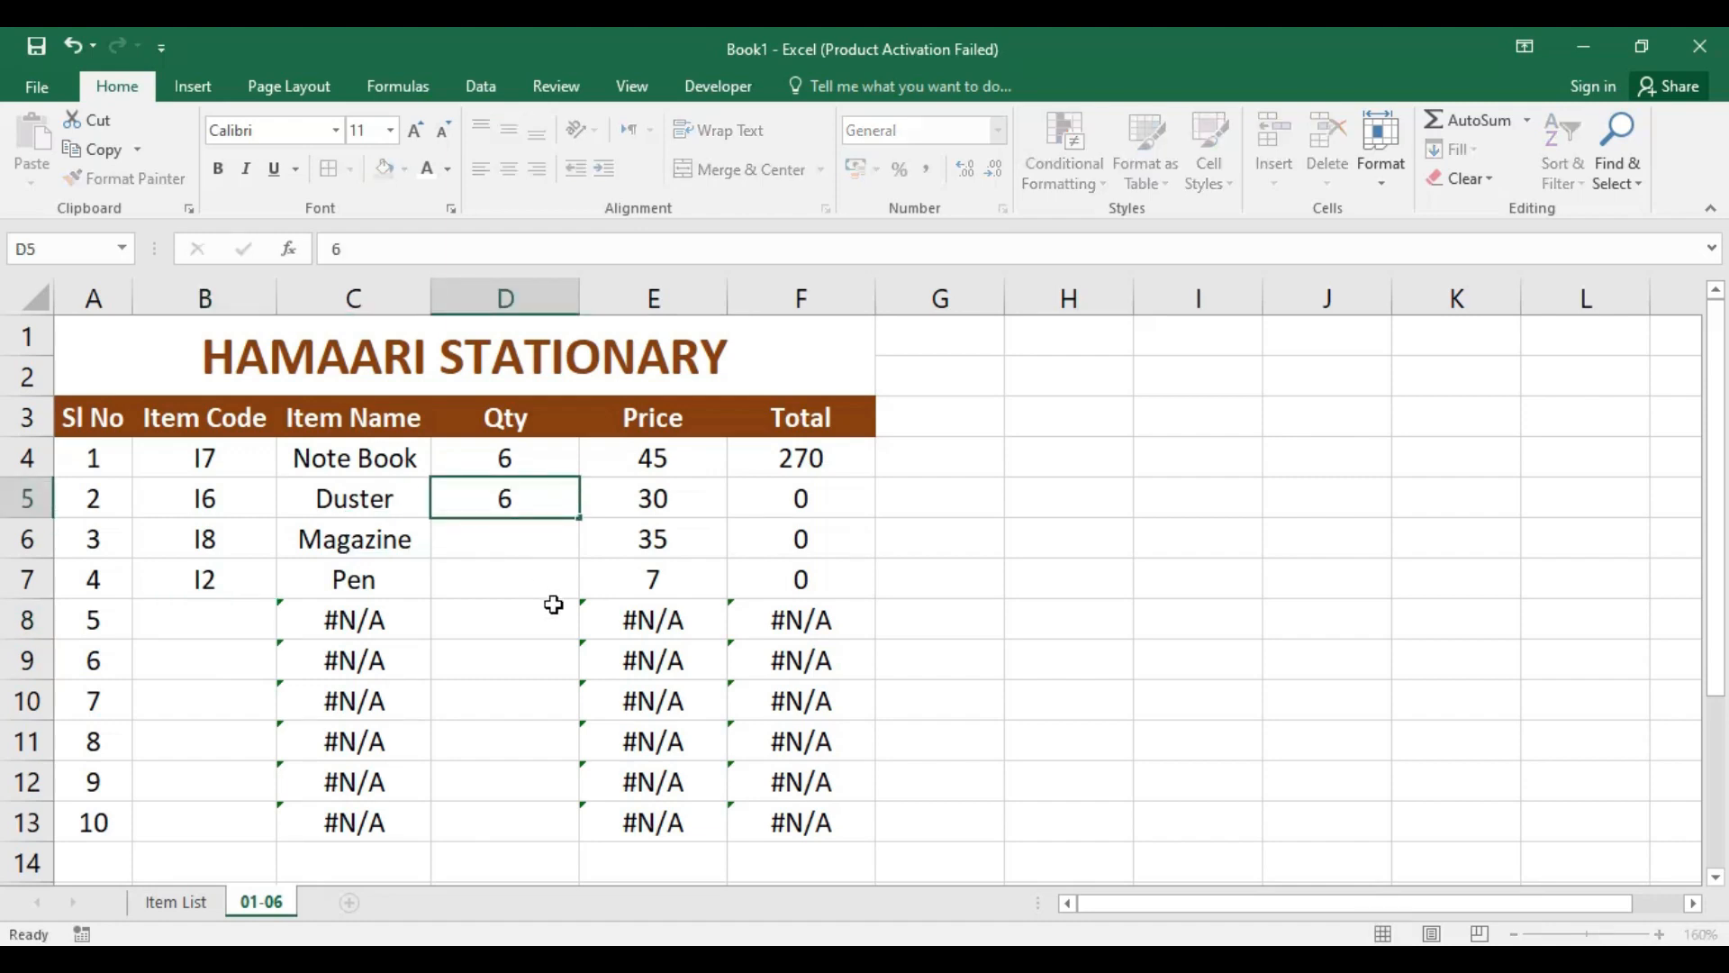
{"action": "key", "text": "Return"}
{"action": "type", "text": "2"}
{"action": "key", "text": "Return"}
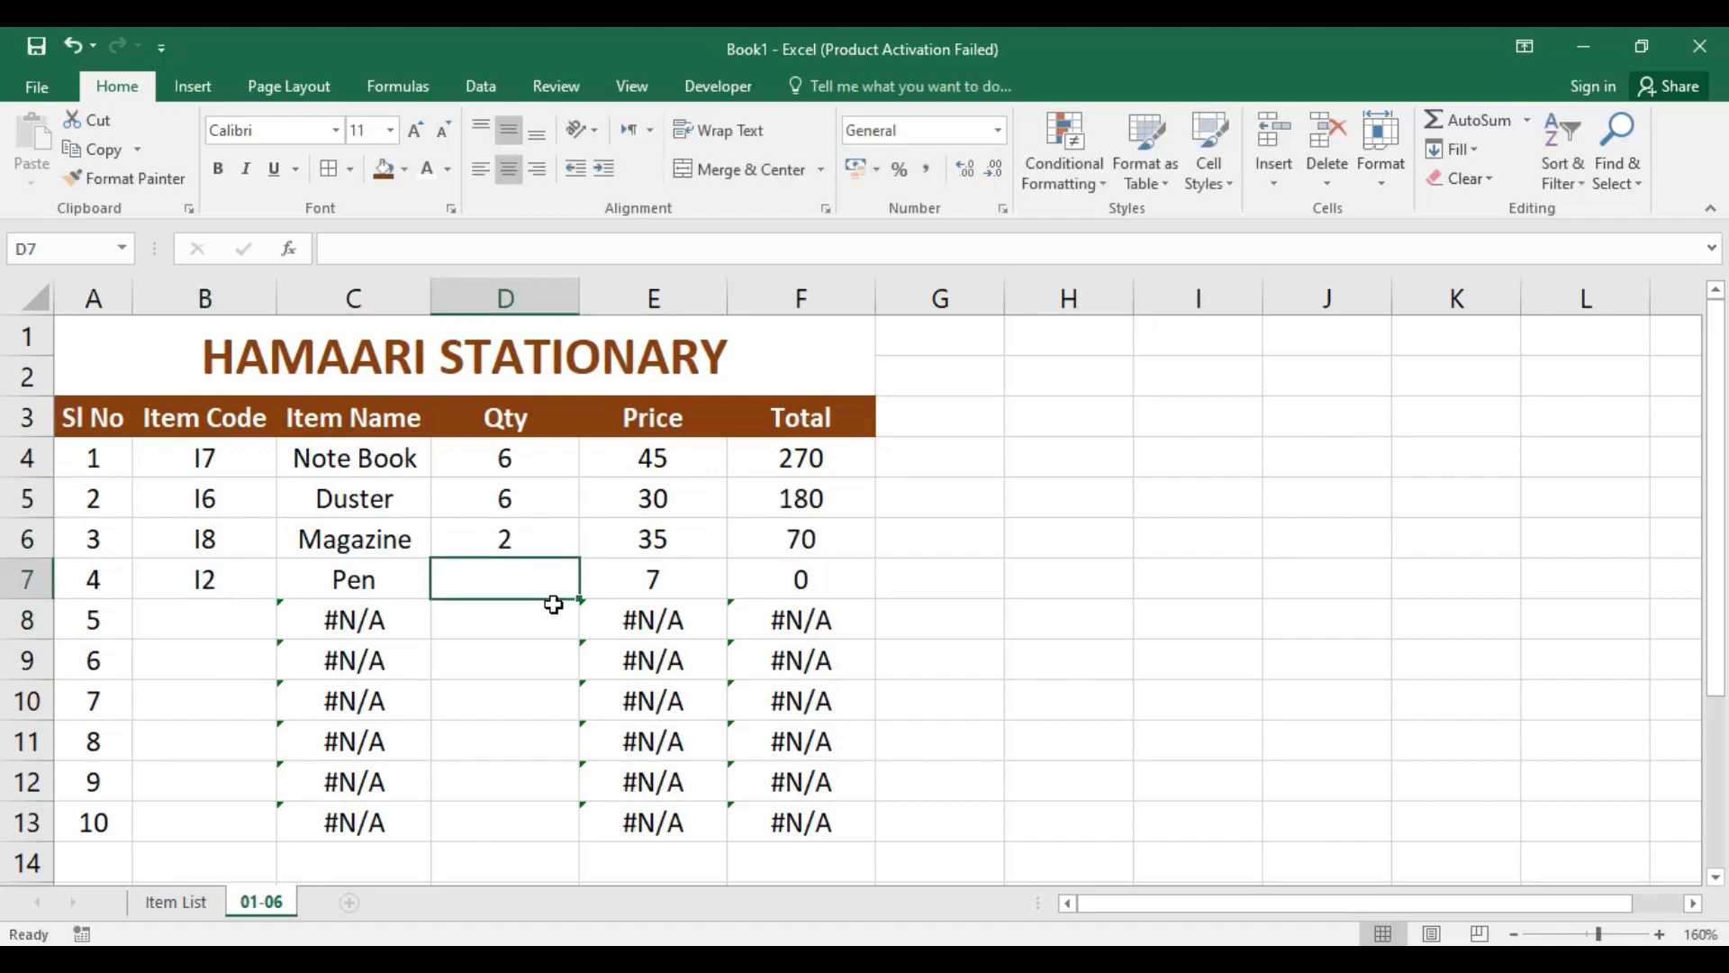
{"action": "type", "text": "3"}
{"action": "key", "text": "Return"}
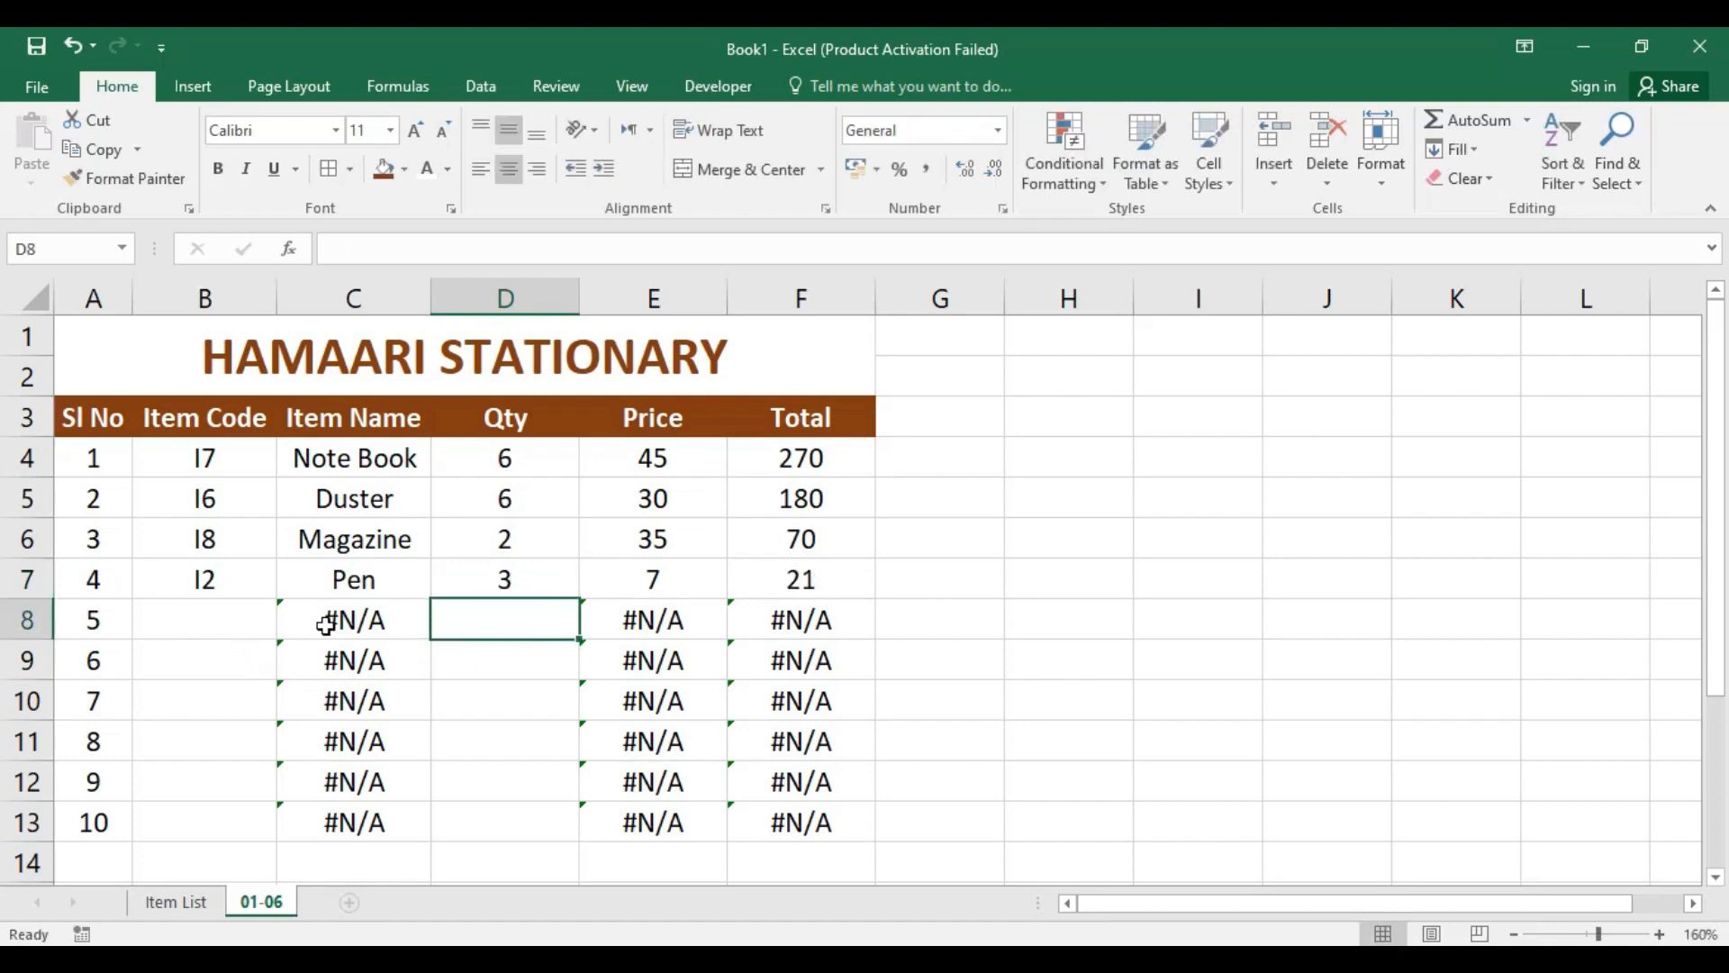
Step: Look over the unfilled rows, then switch to the hamaari stationary.xlsx workbook and select the empty Item Code cell B8 on sheet 01-06
{"action": "scroll", "coordinate": [397, 635], "scroll_direction": "down", "scroll_amount": 1}
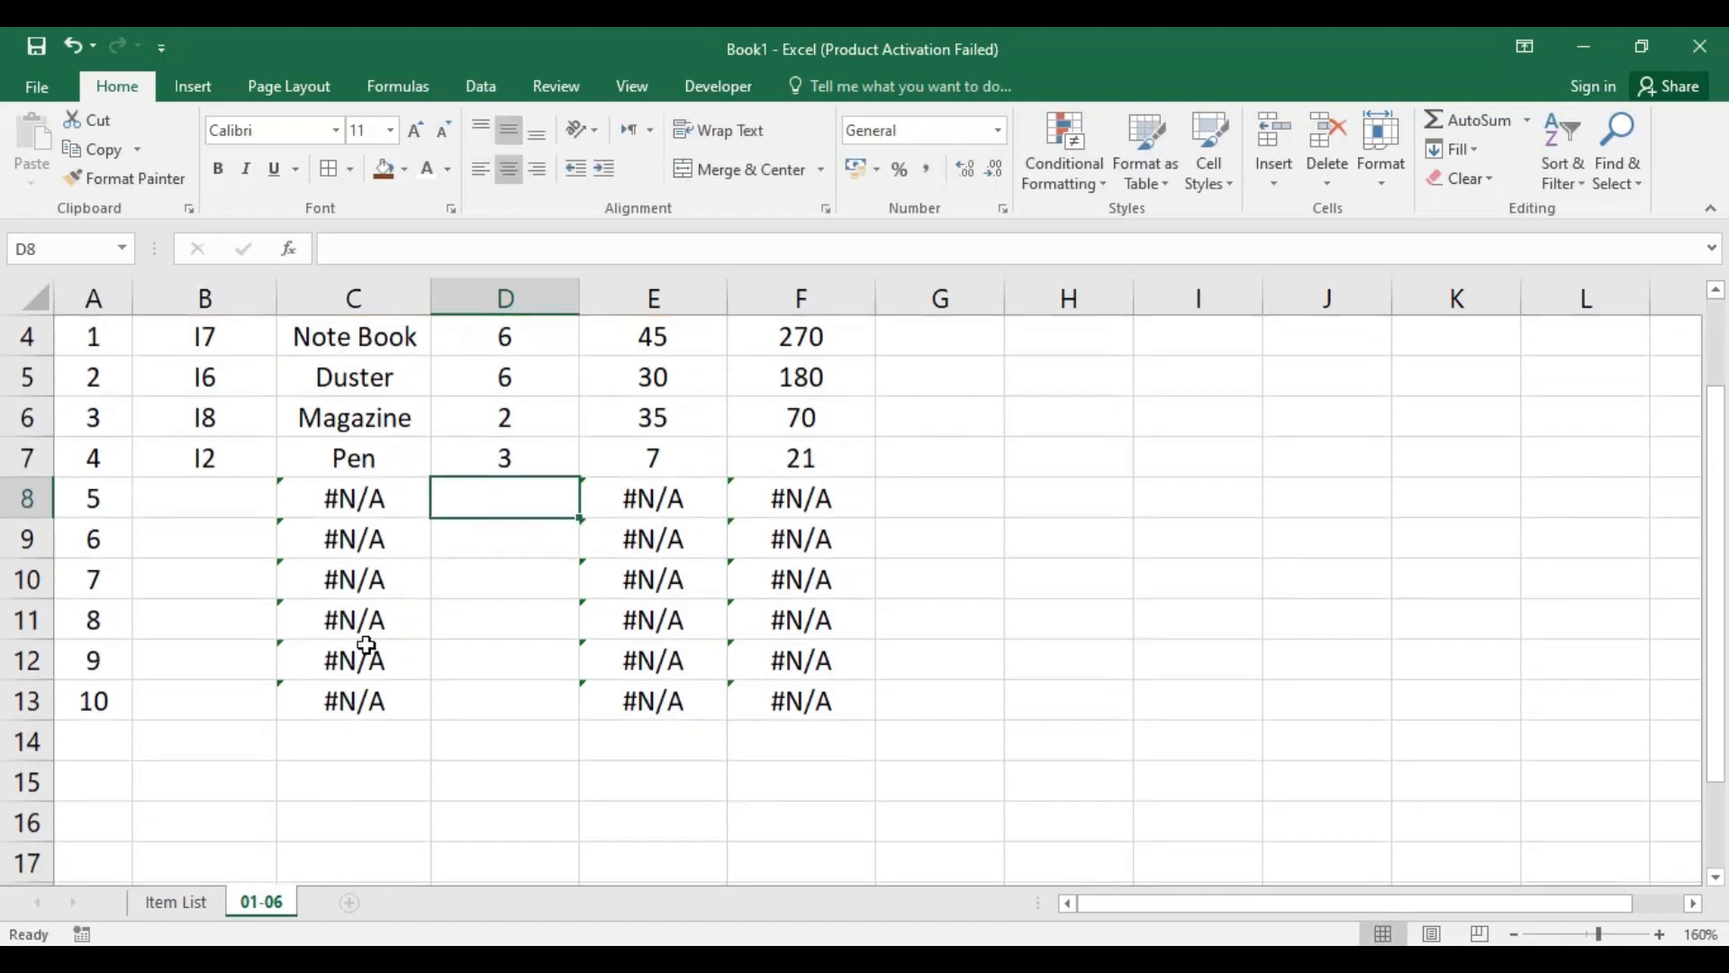
{"action": "scroll", "coordinate": [360, 646], "scroll_direction": "up", "scroll_amount": 1}
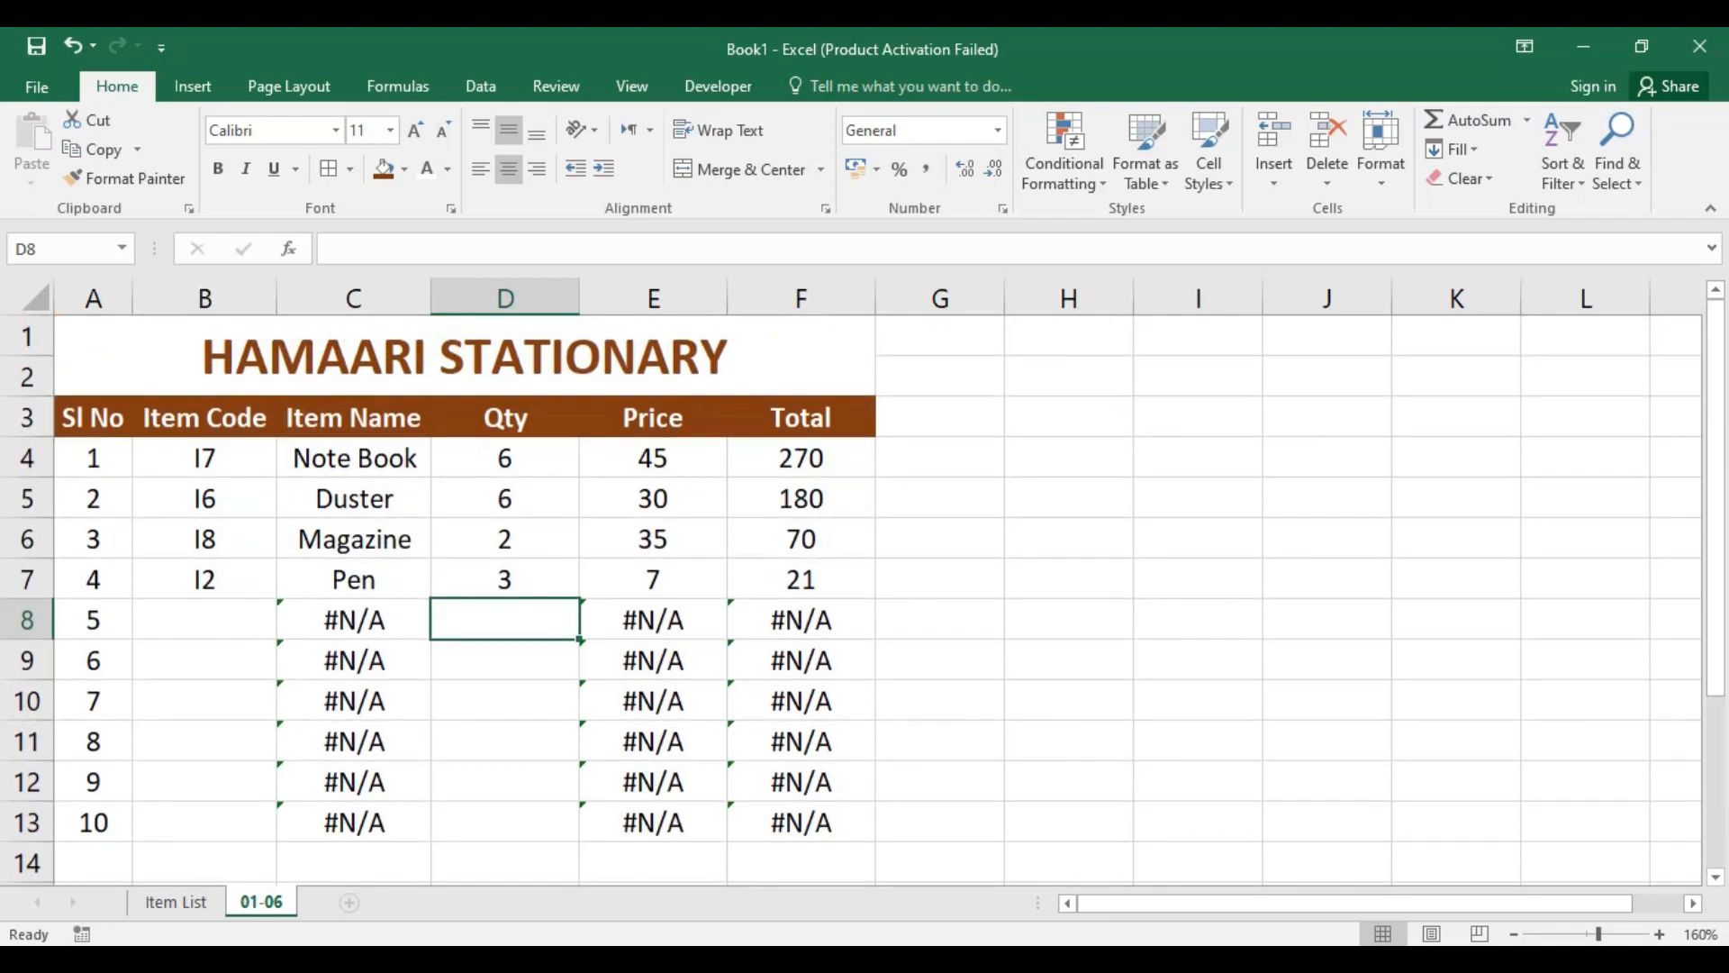
{"action": "left_click", "coordinate": [1333, 873]}
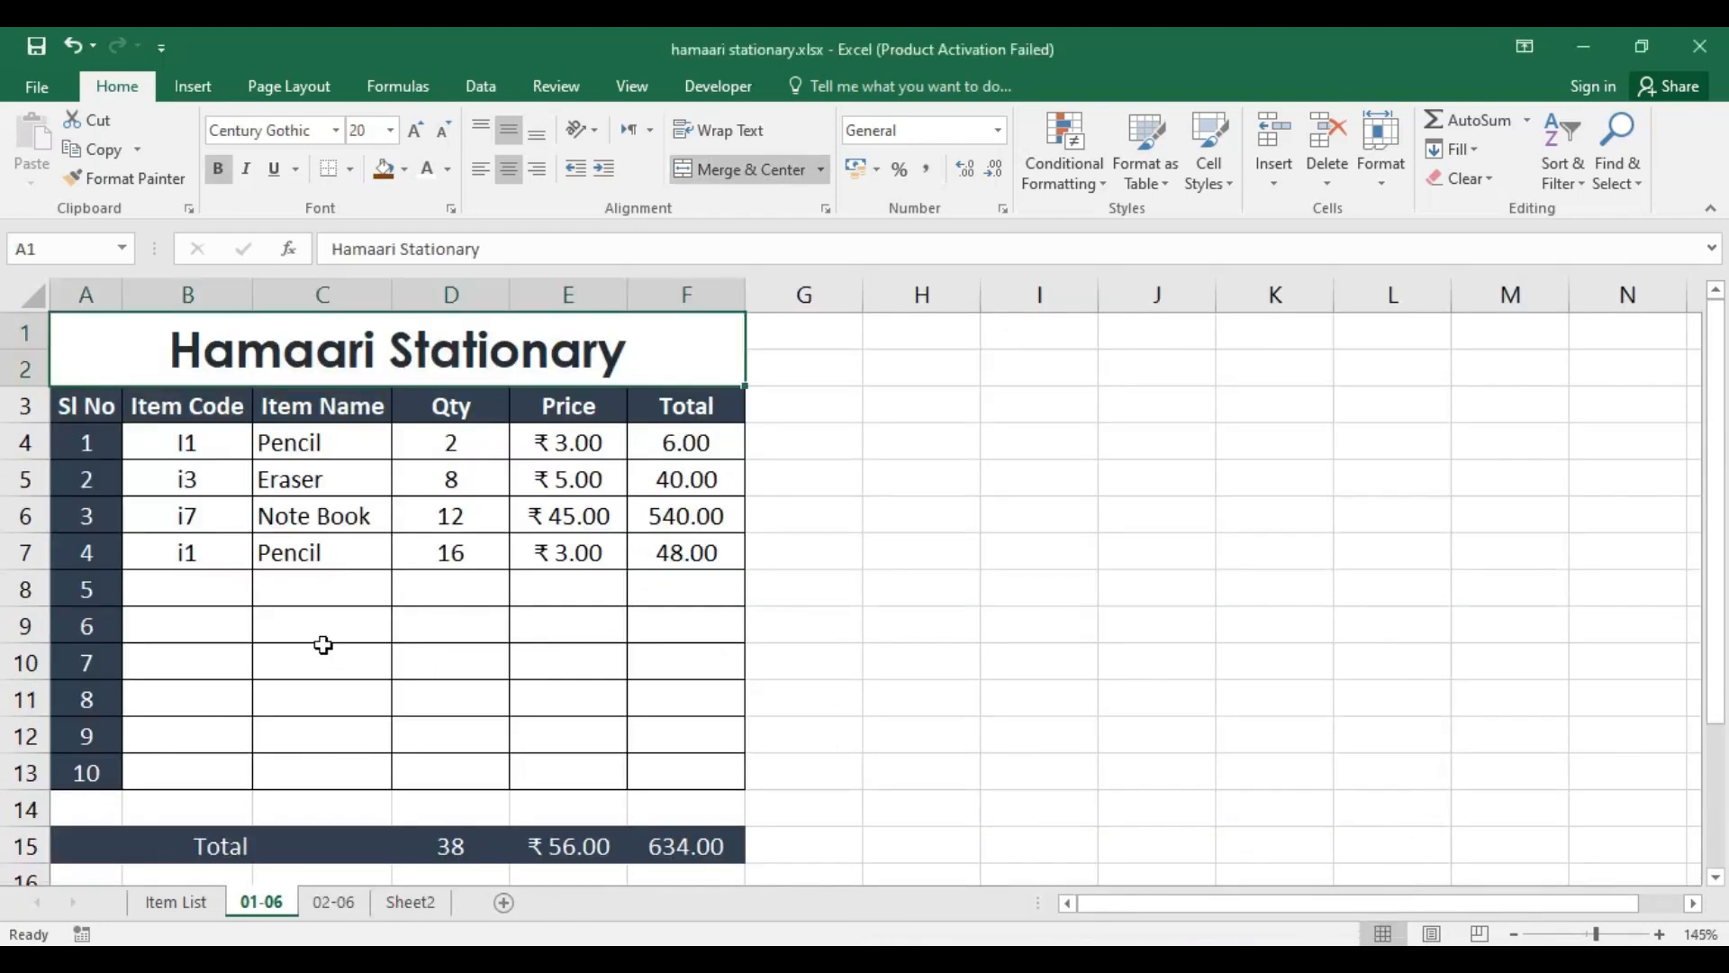
{"action": "left_click", "coordinate": [193, 590]}
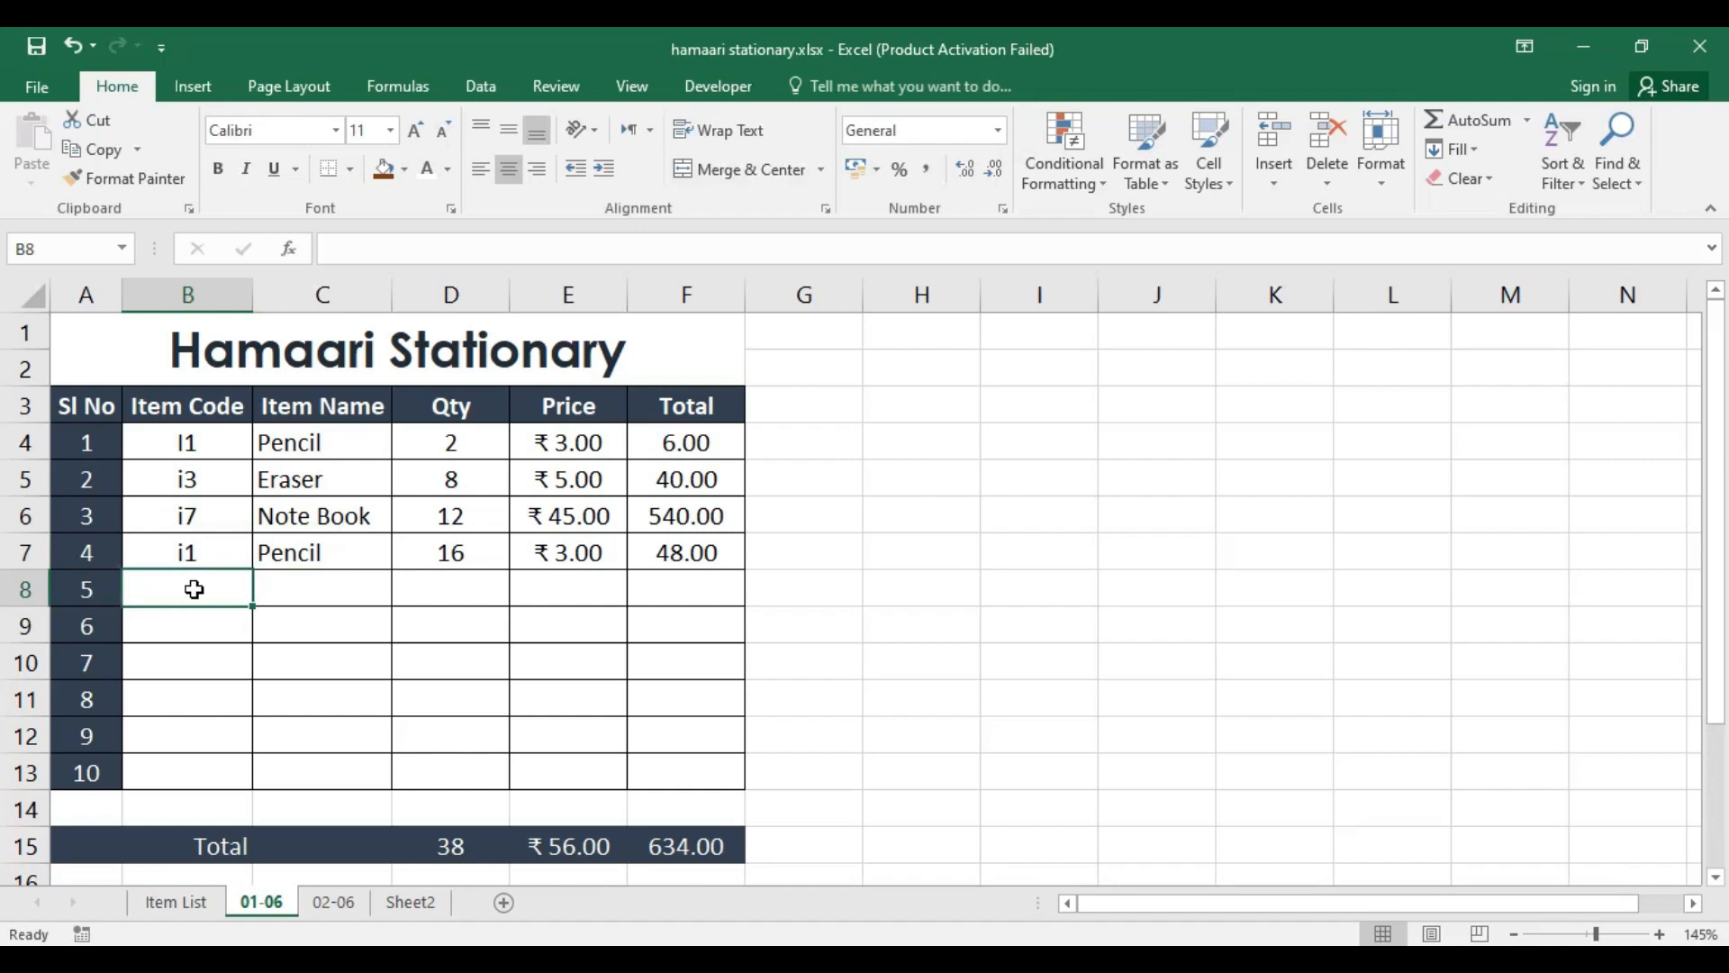
Step: Enter the item code I5 in cell B8 of sheet 01-06
{"action": "type", "text": "I5"}
{"action": "key", "text": "Return"}
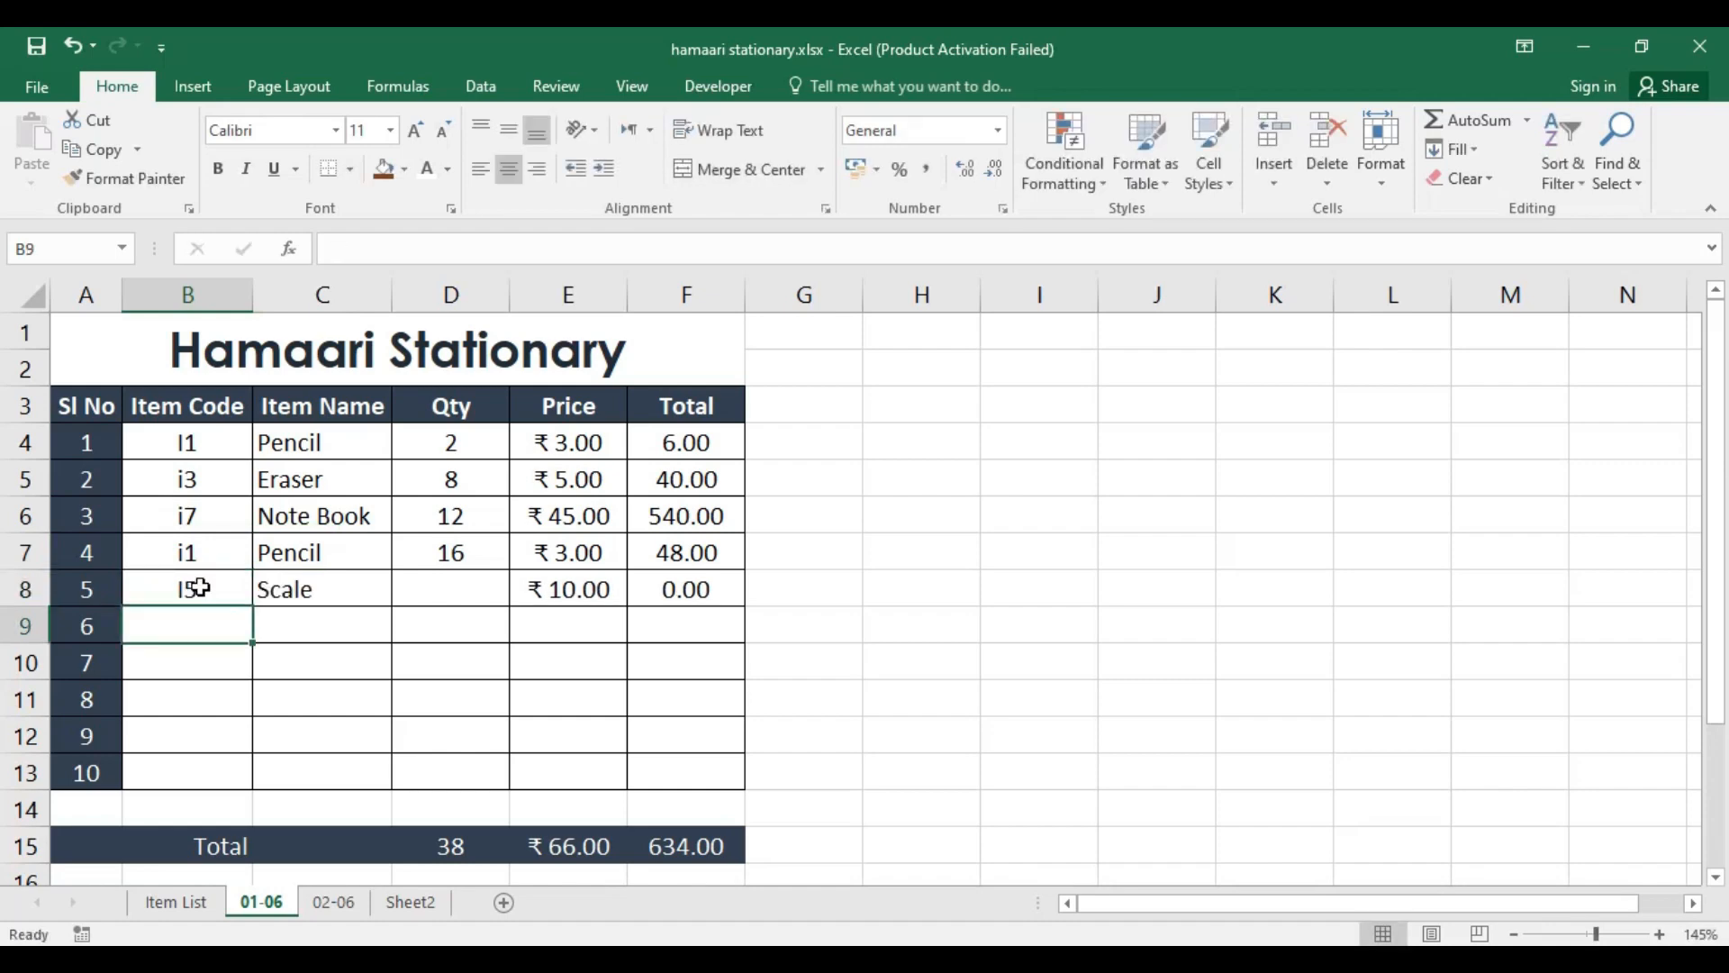
Step: Examine the blank Item Name, Price and Total cells in the unused rows 9 to 13
{"action": "mouse_move", "coordinate": [323, 630]}
{"action": "left_mouse_down"}
{"action": "mouse_move", "coordinate": [483, 657]}
{"action": "mouse_move", "coordinate": [675, 753]}
{"action": "mouse_move", "coordinate": [679, 780]}
{"action": "left_mouse_up"}
{"action": "left_click", "coordinate": [402, 659]}
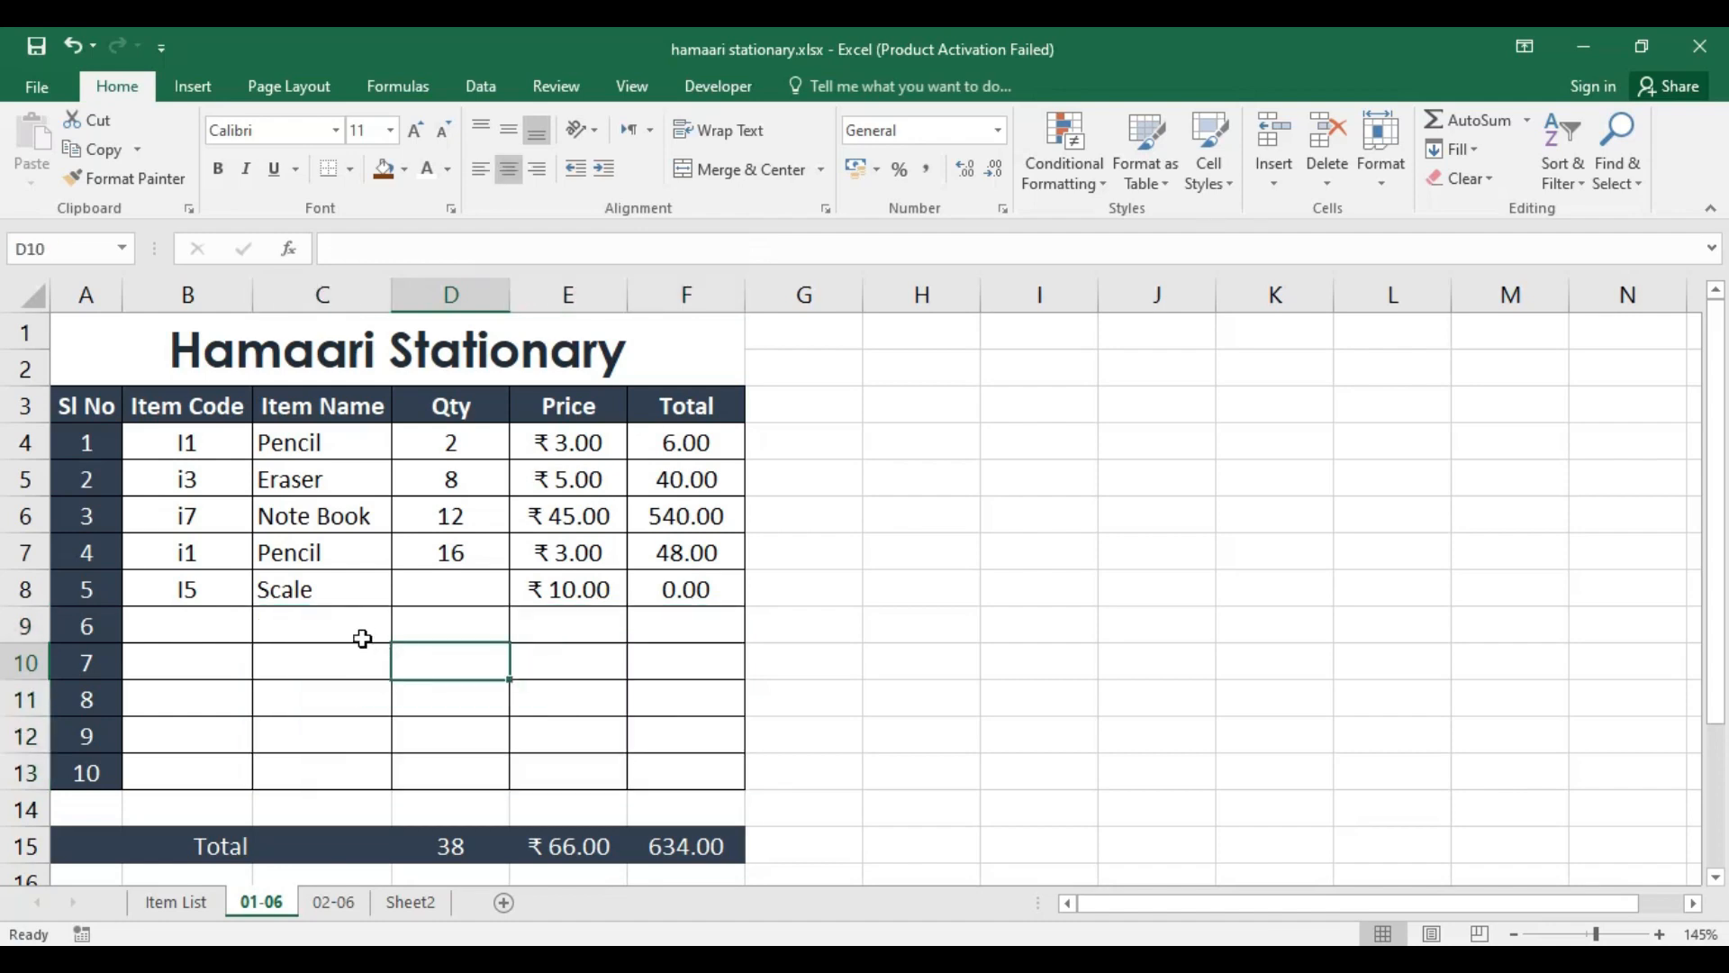
{"action": "left_click_drag", "start_coordinate": [360, 632], "coordinate": [378, 767]}
{"action": "left_click_drag", "start_coordinate": [601, 629], "coordinate": [590, 777]}
{"action": "left_click_drag", "start_coordinate": [679, 618], "coordinate": [686, 776]}
{"action": "left_click", "coordinate": [332, 624]}
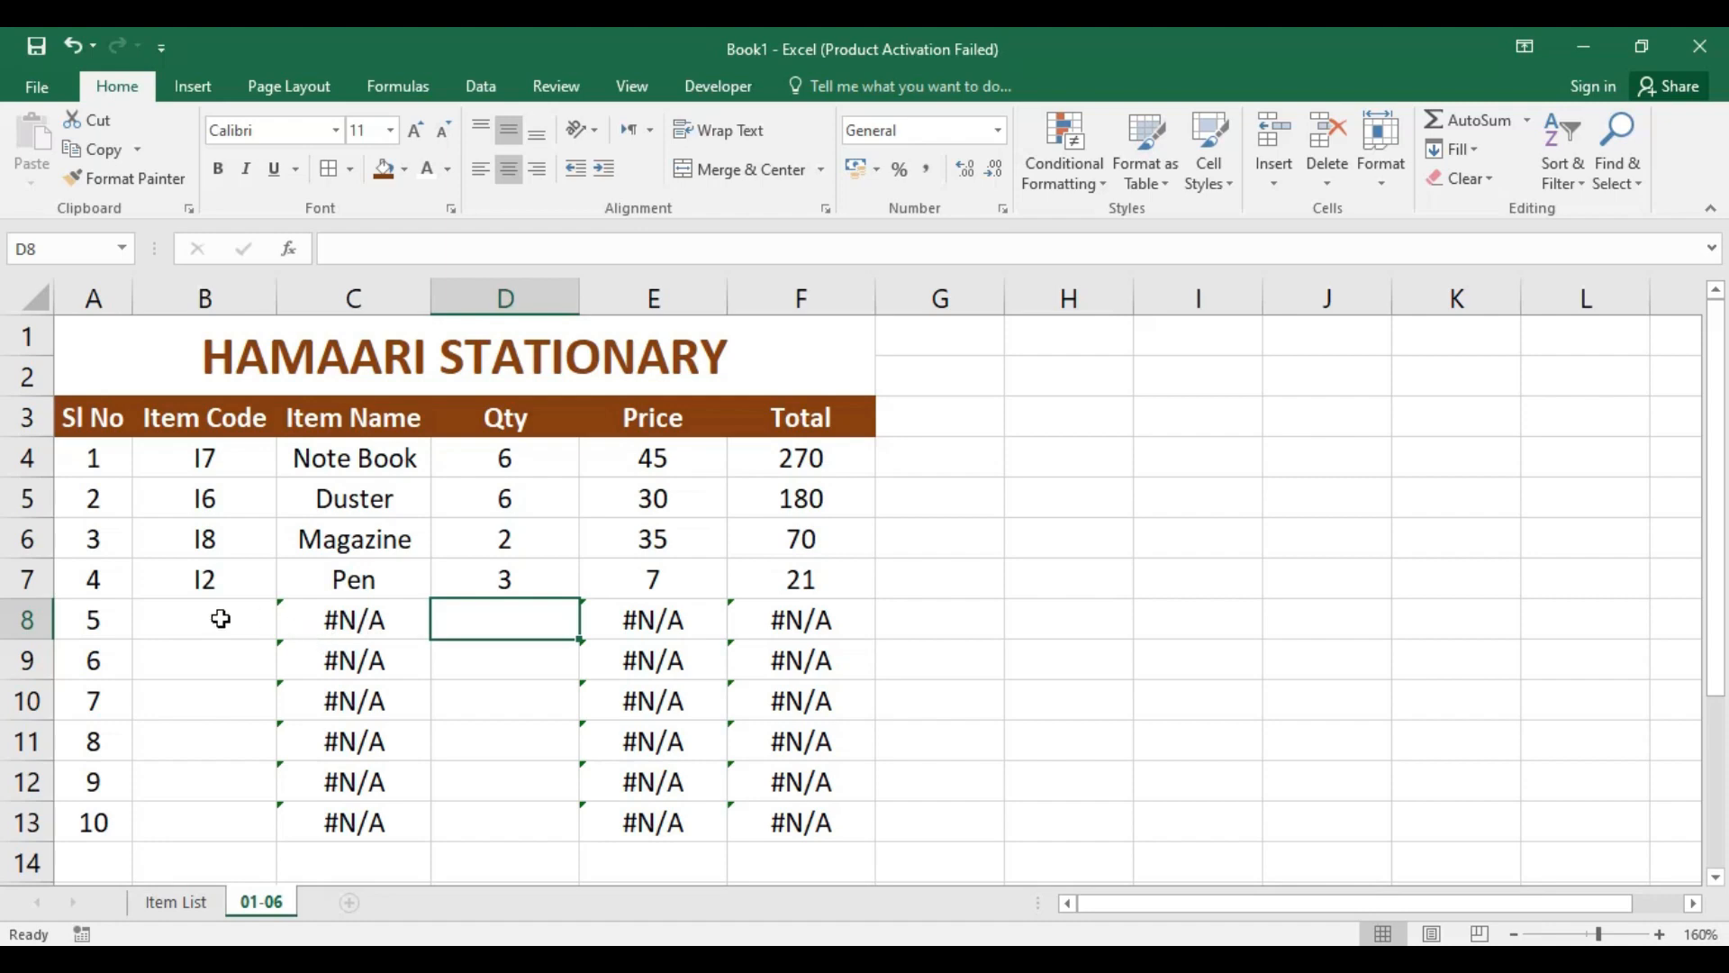
Step: In the Book1 workbook, wrap the VLOOKUP formula in C4 in IFERROR with "NAHI HAI BHAI" as the error text
{"action": "left_click", "coordinate": [373, 458]}
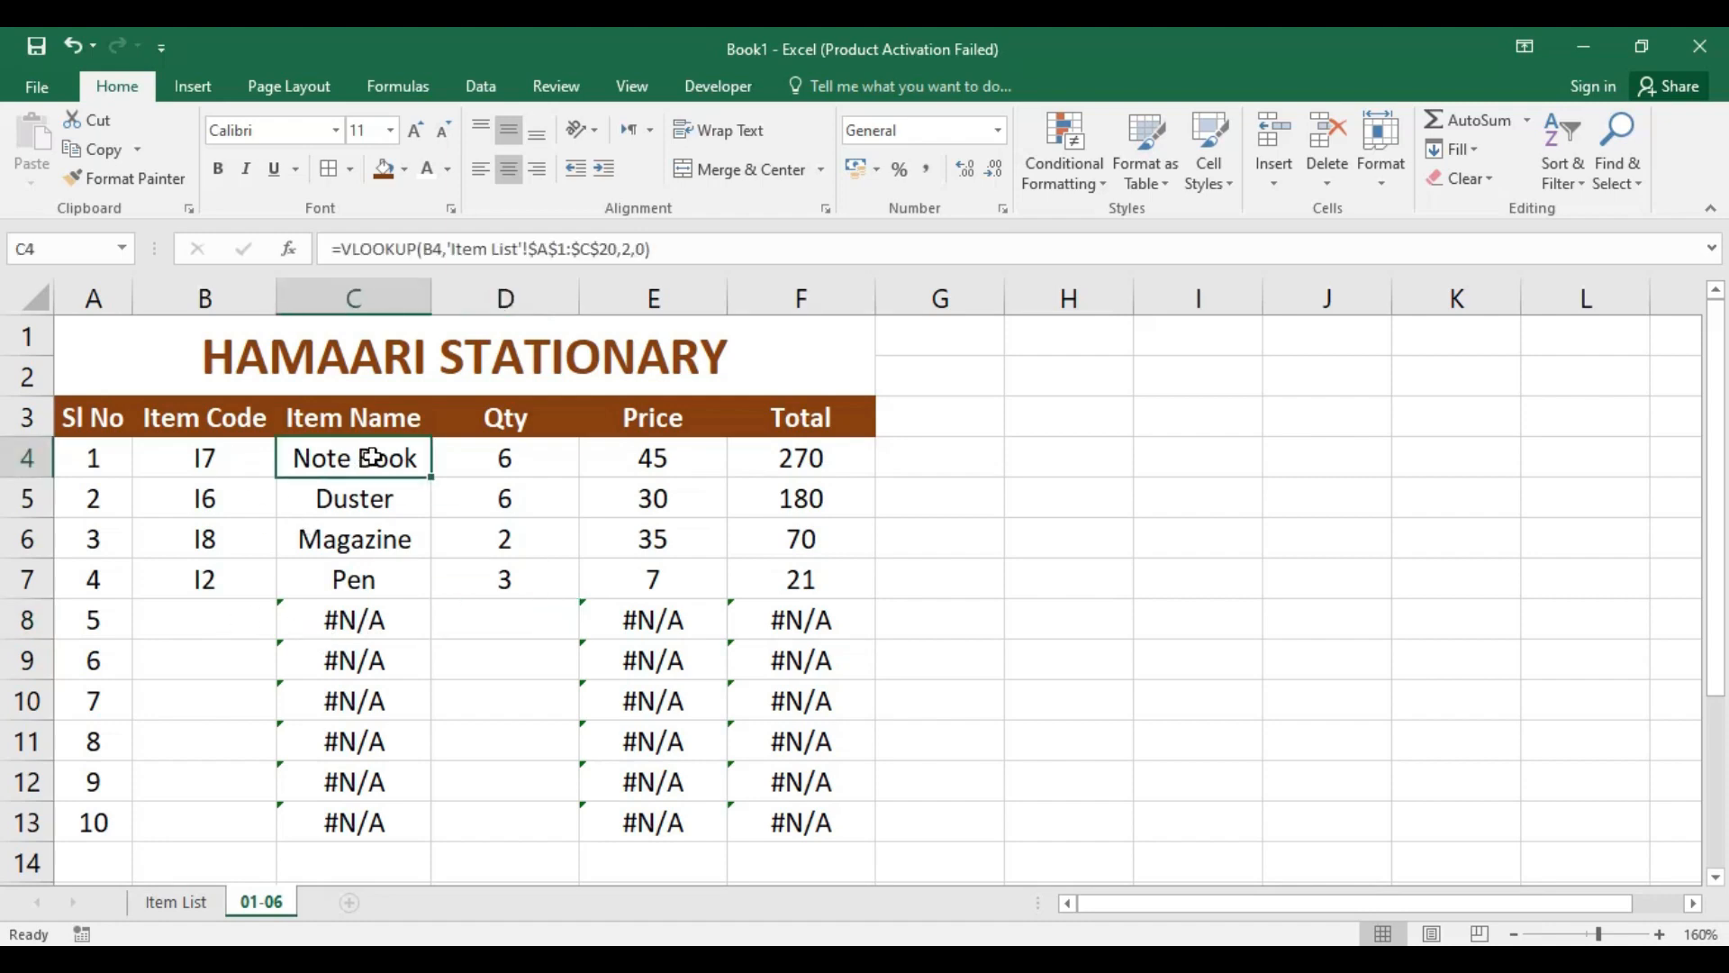
{"action": "left_click", "coordinate": [343, 249]}
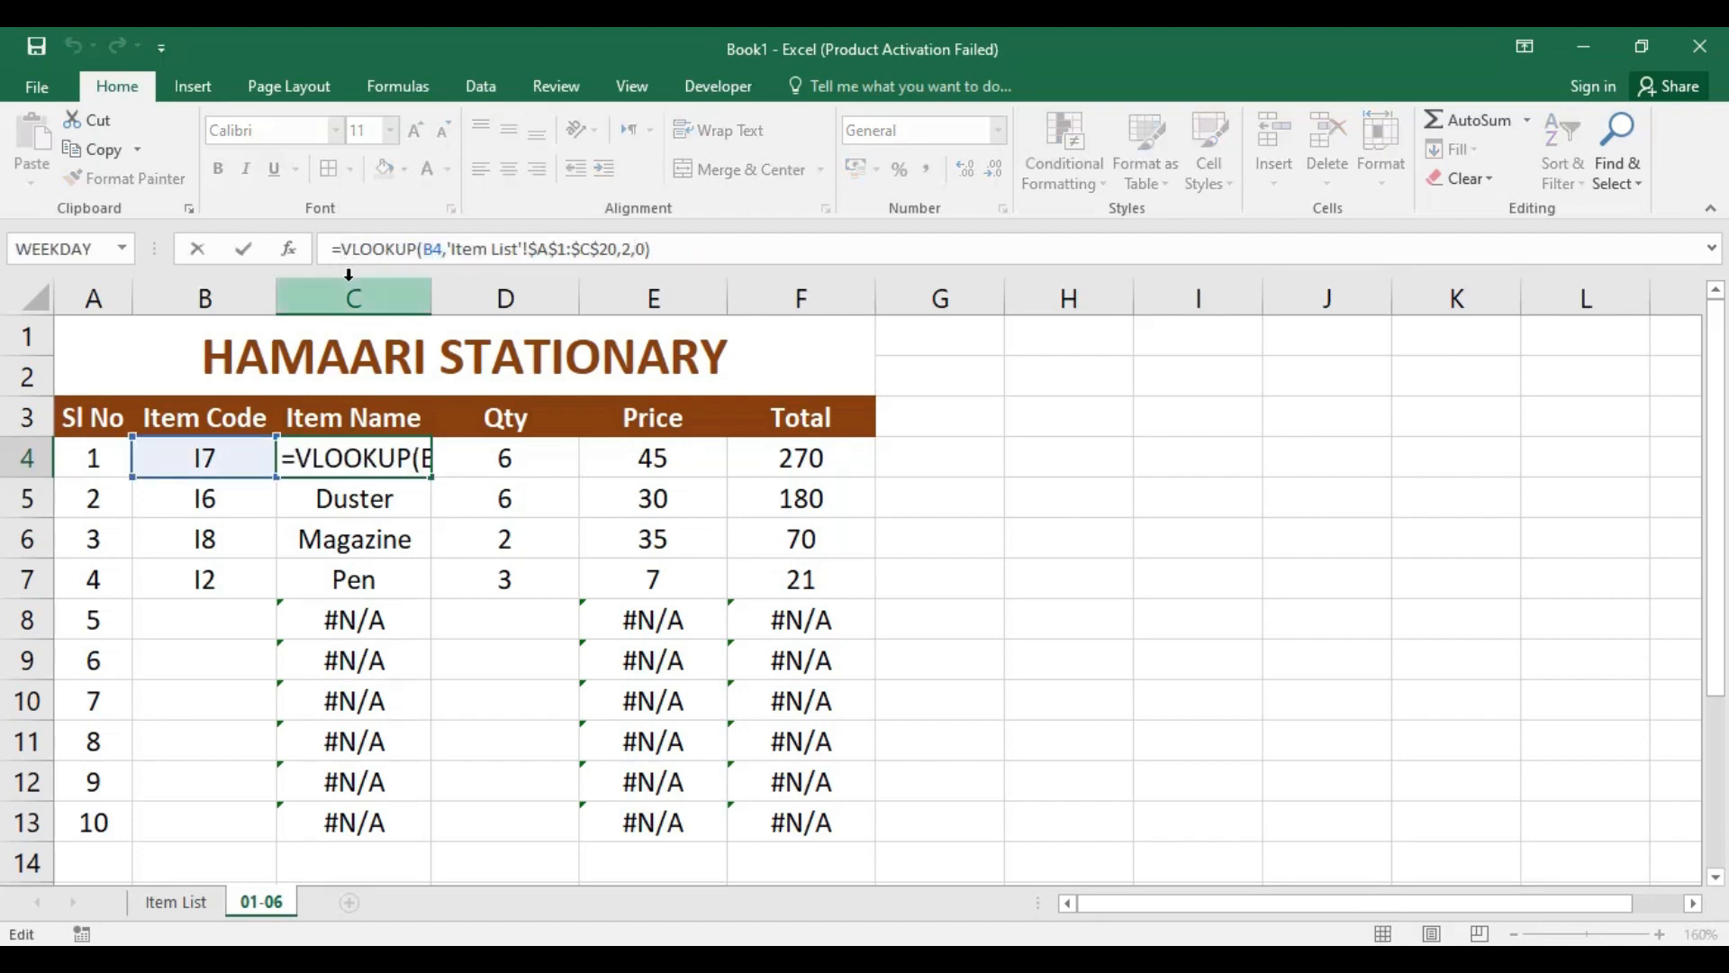
{"action": "type", "text": "IF"}
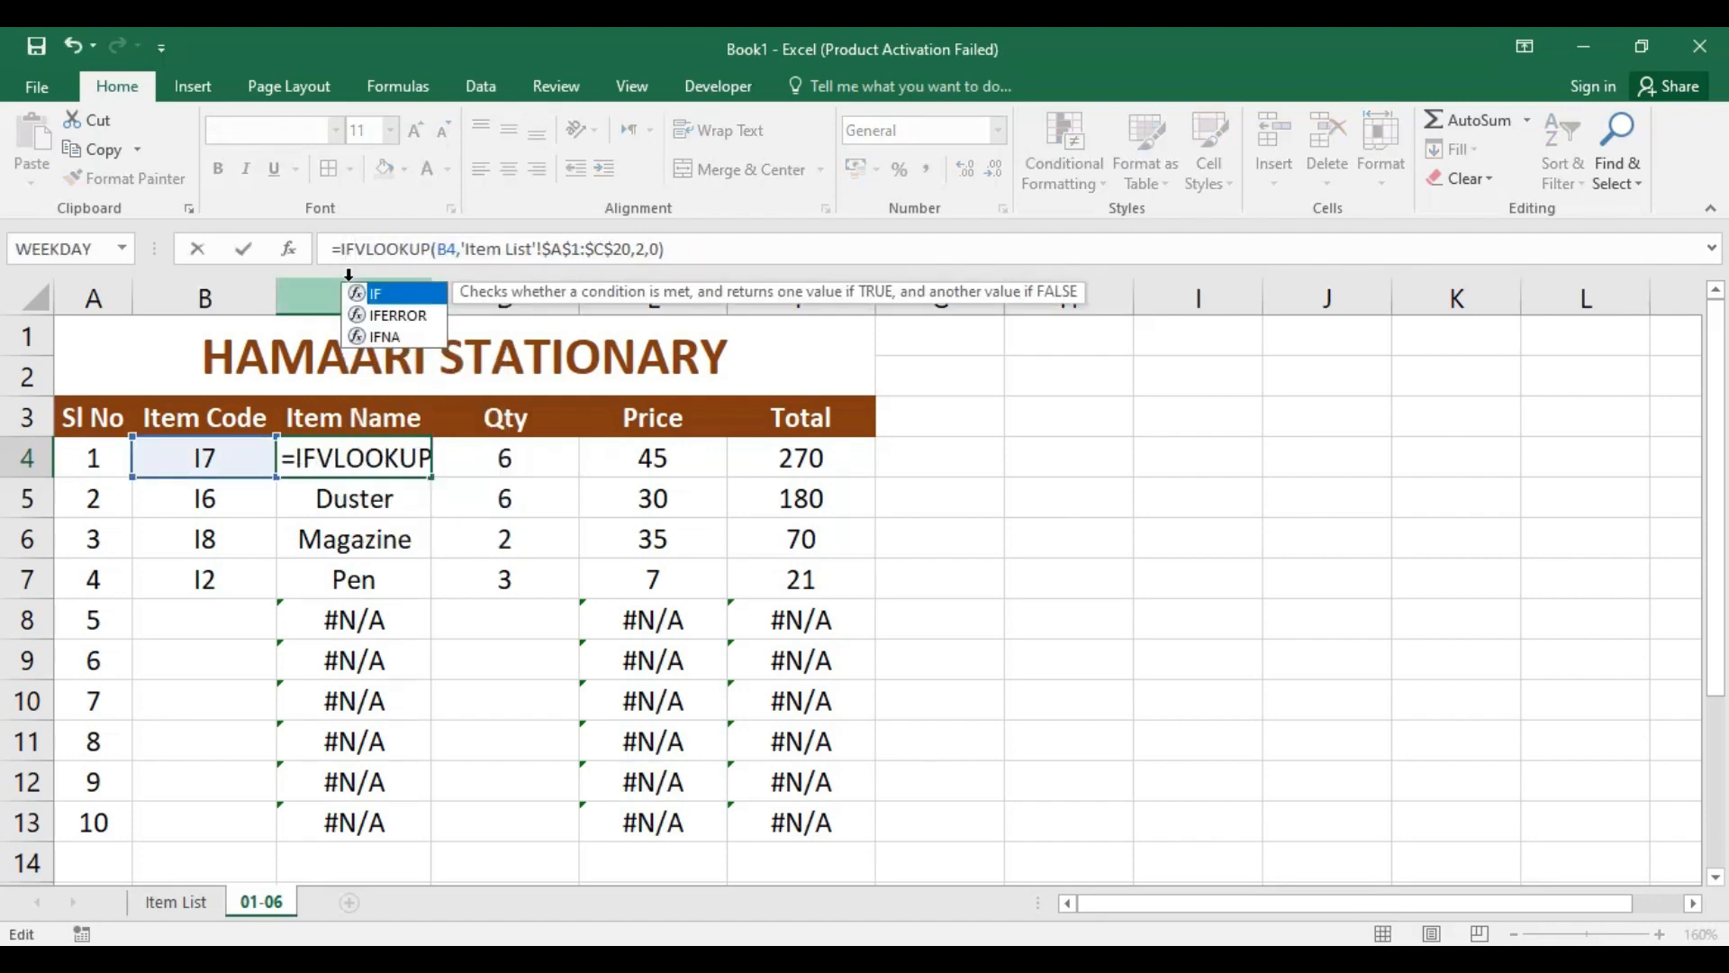
{"action": "type", "text": "E"}
{"action": "key", "text": "Tab"}
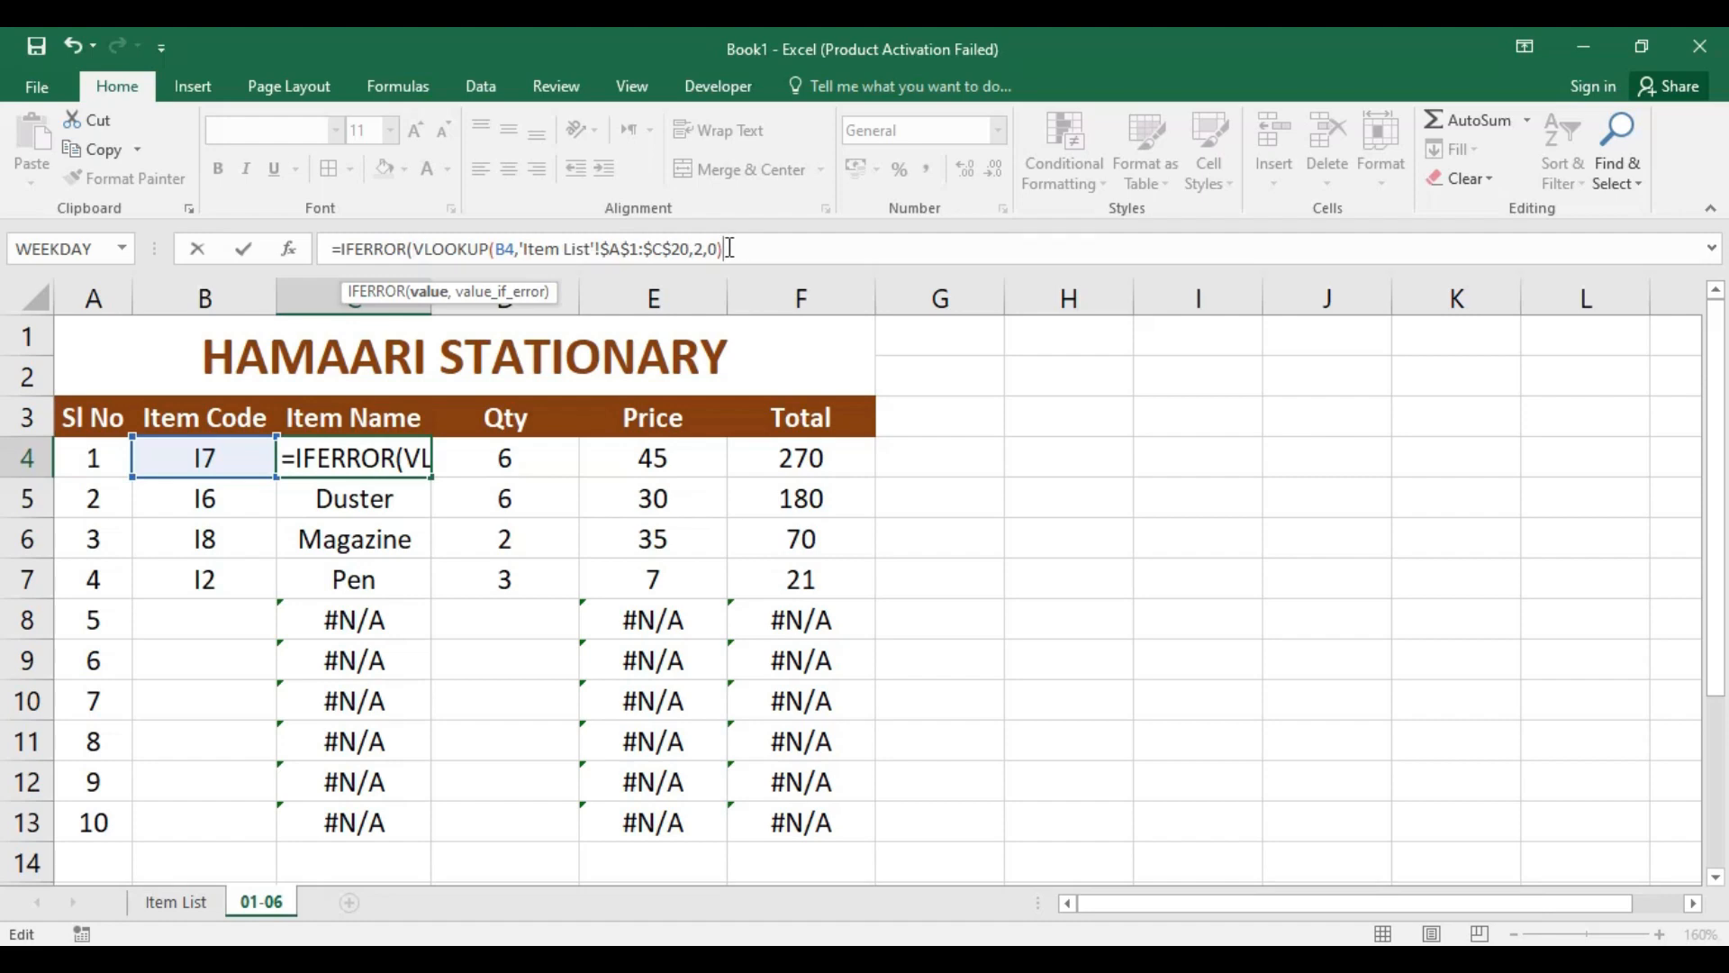
{"action": "type", "text": ","}
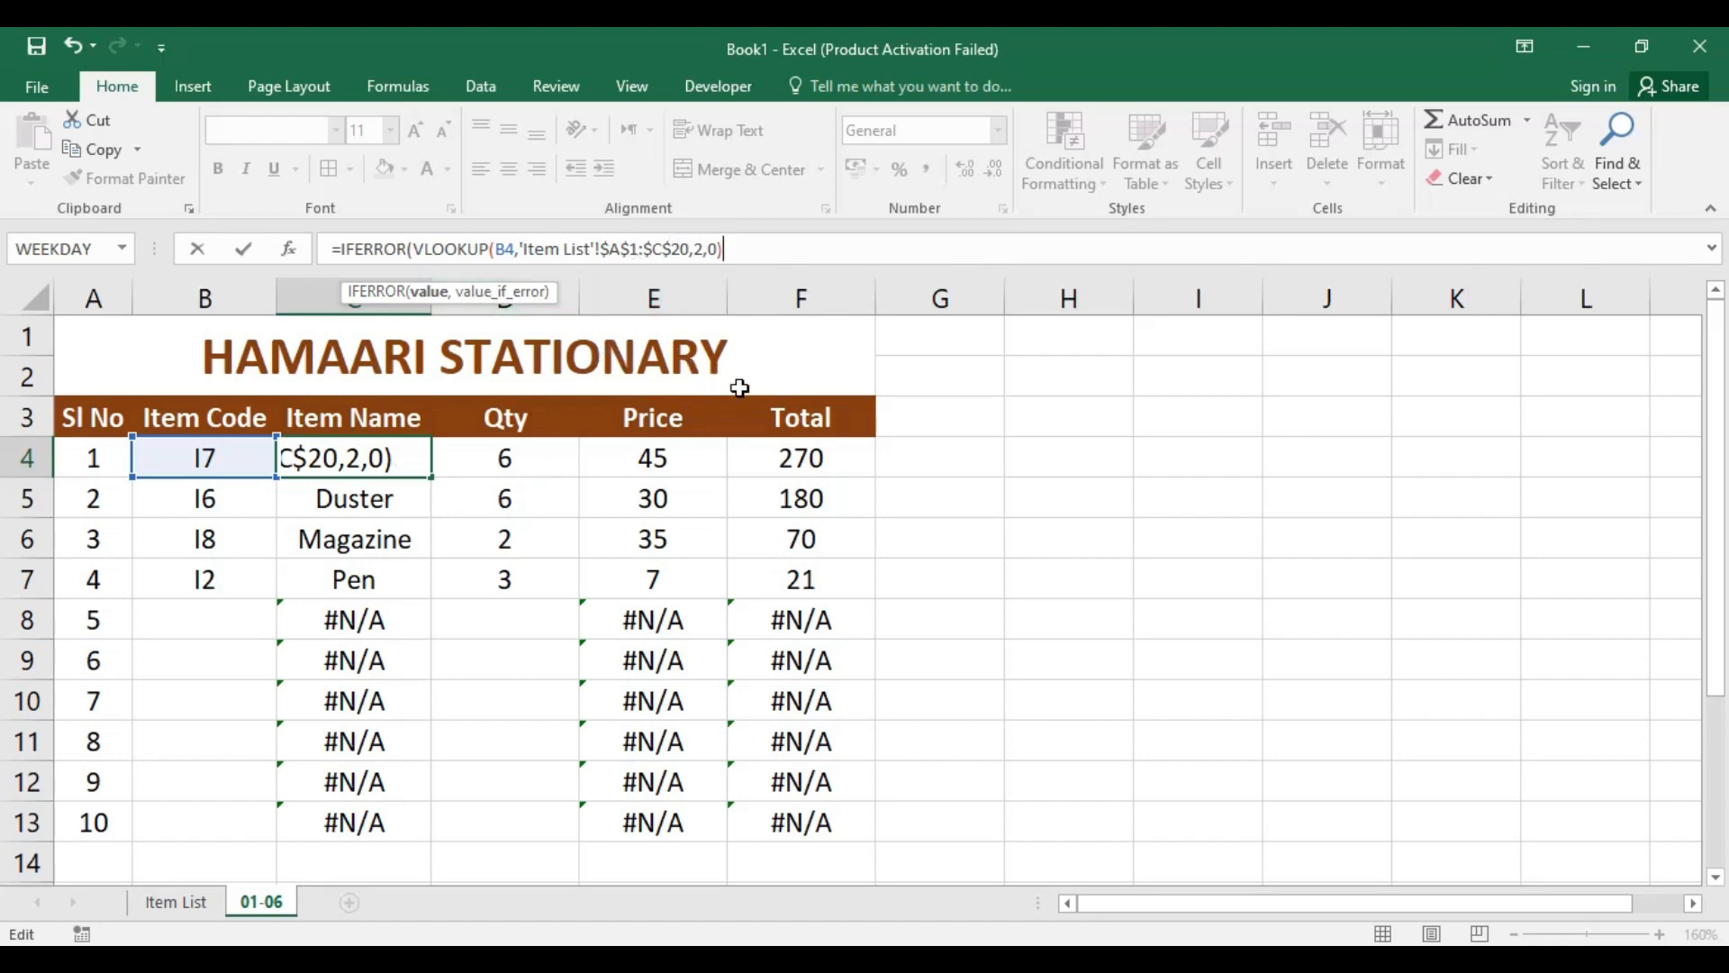
{"action": "type", "text": ","}
{"action": "type", "text": "NAHI HAI BHAI"}
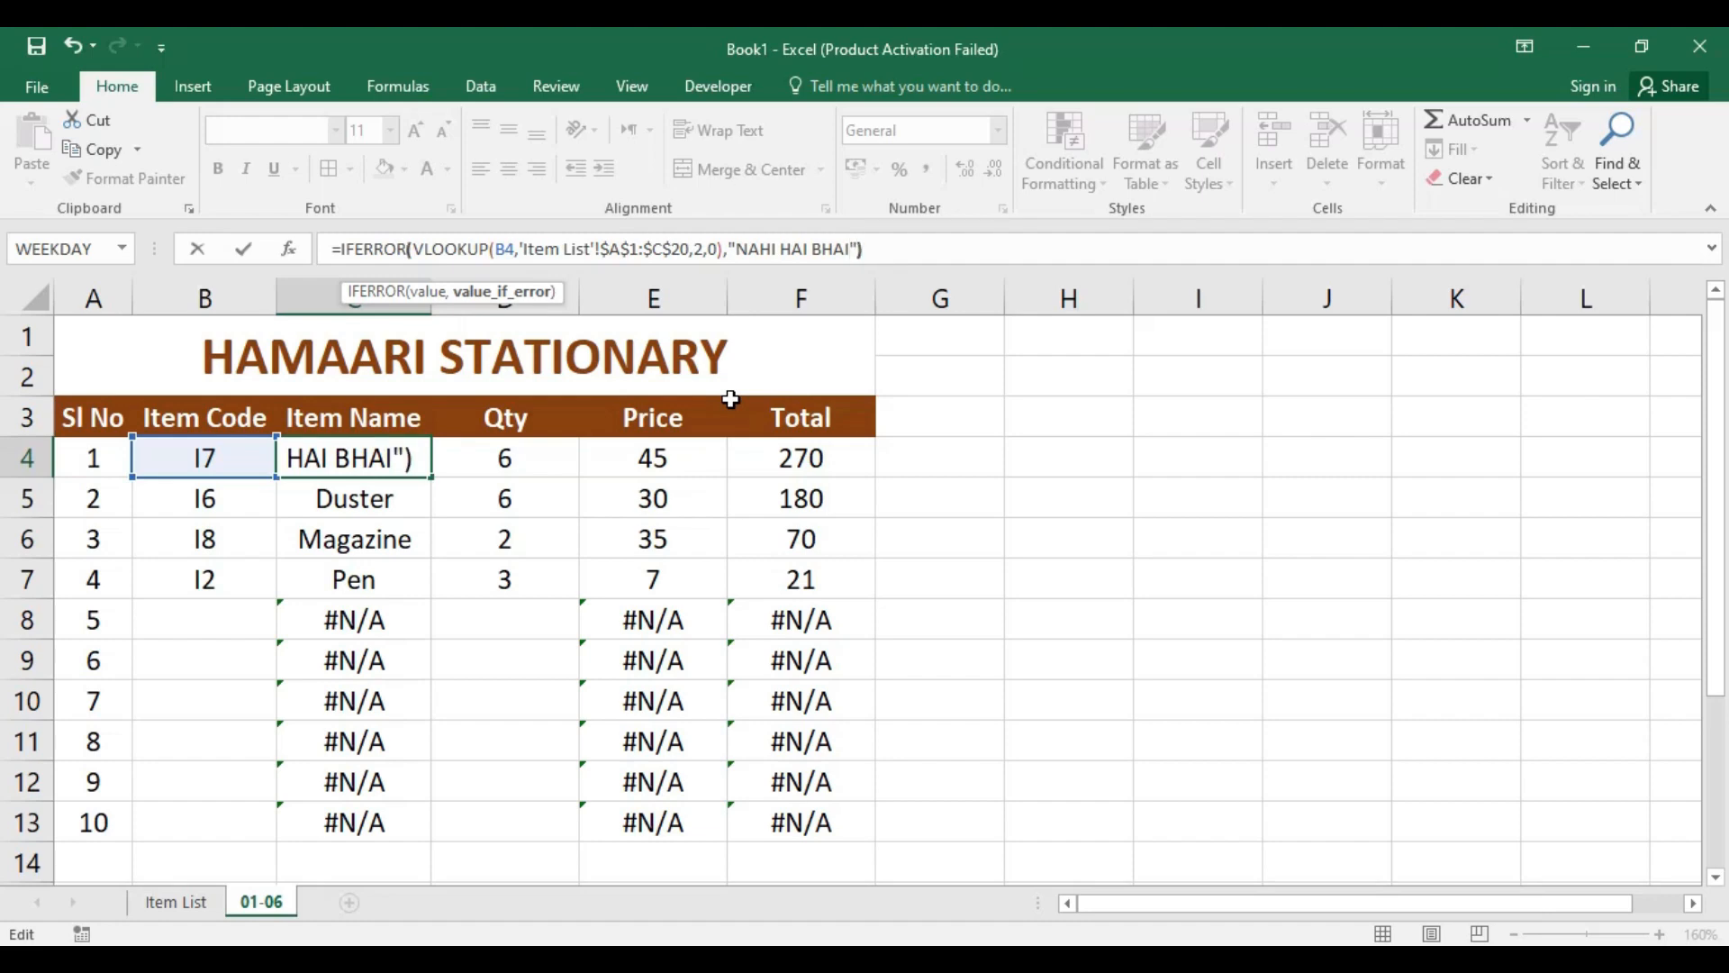
{"action": "type", "text": "\")"}
{"action": "key", "text": "Return"}
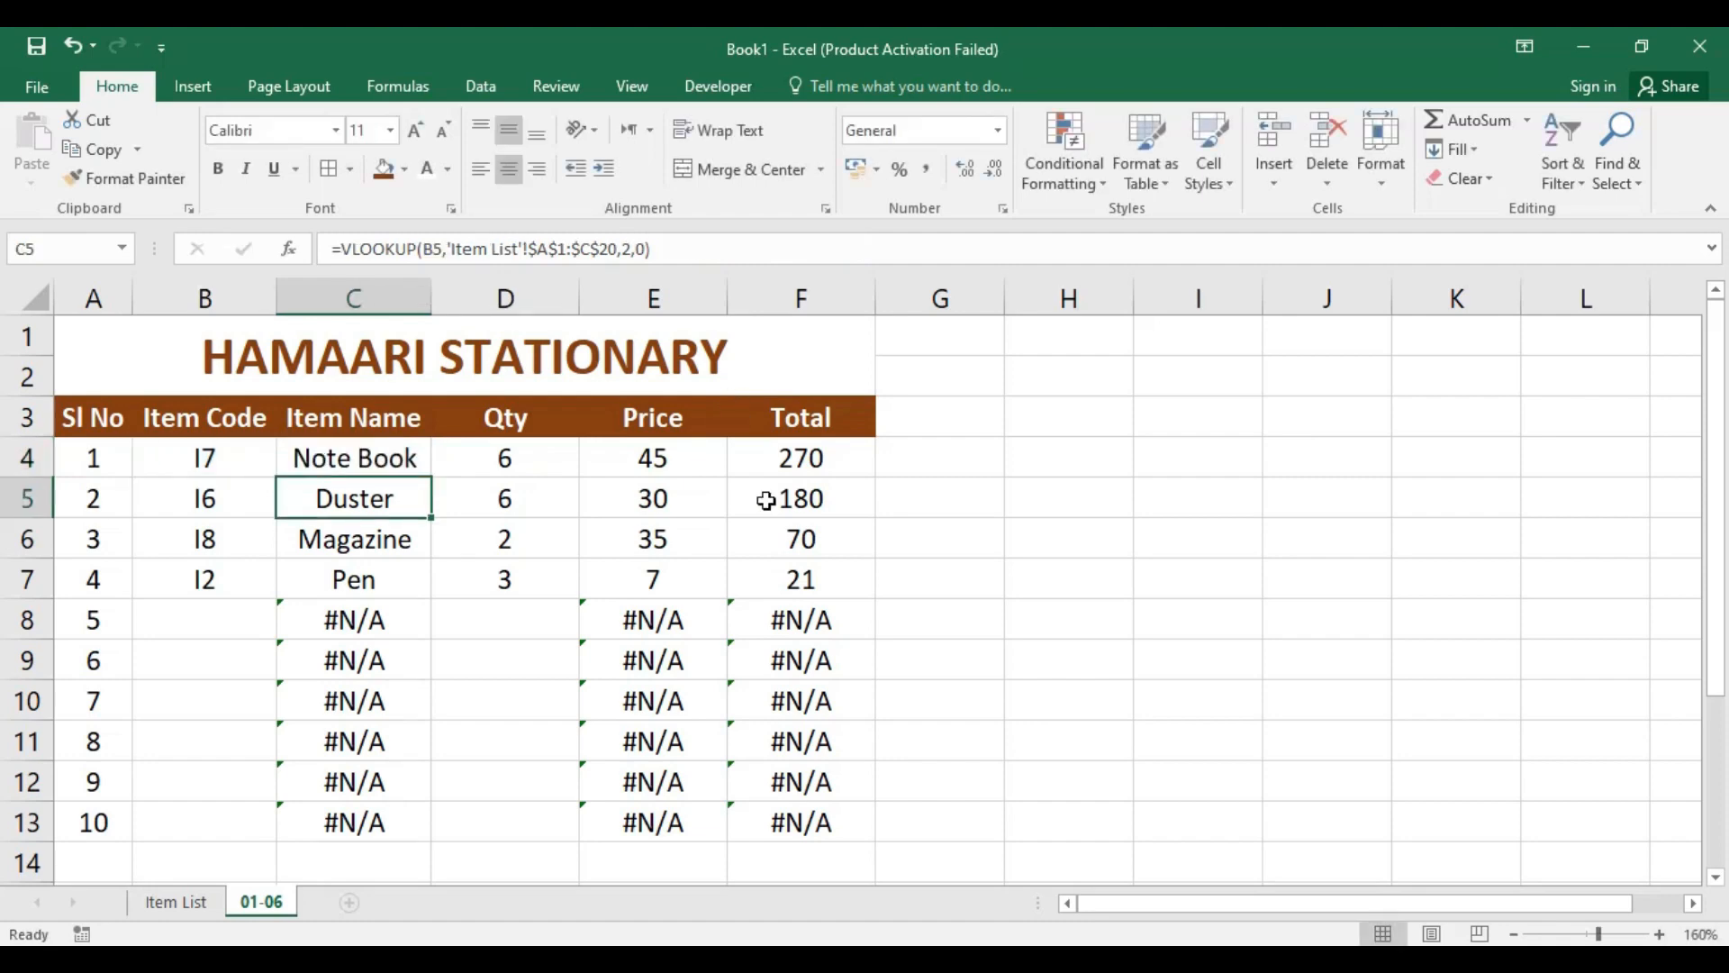
Step: Try the unlisted item code KK in cell B4 and compare the formulas in C4 and E4
{"action": "left_click", "coordinate": [397, 456]}
{"action": "left_click", "coordinate": [232, 452]}
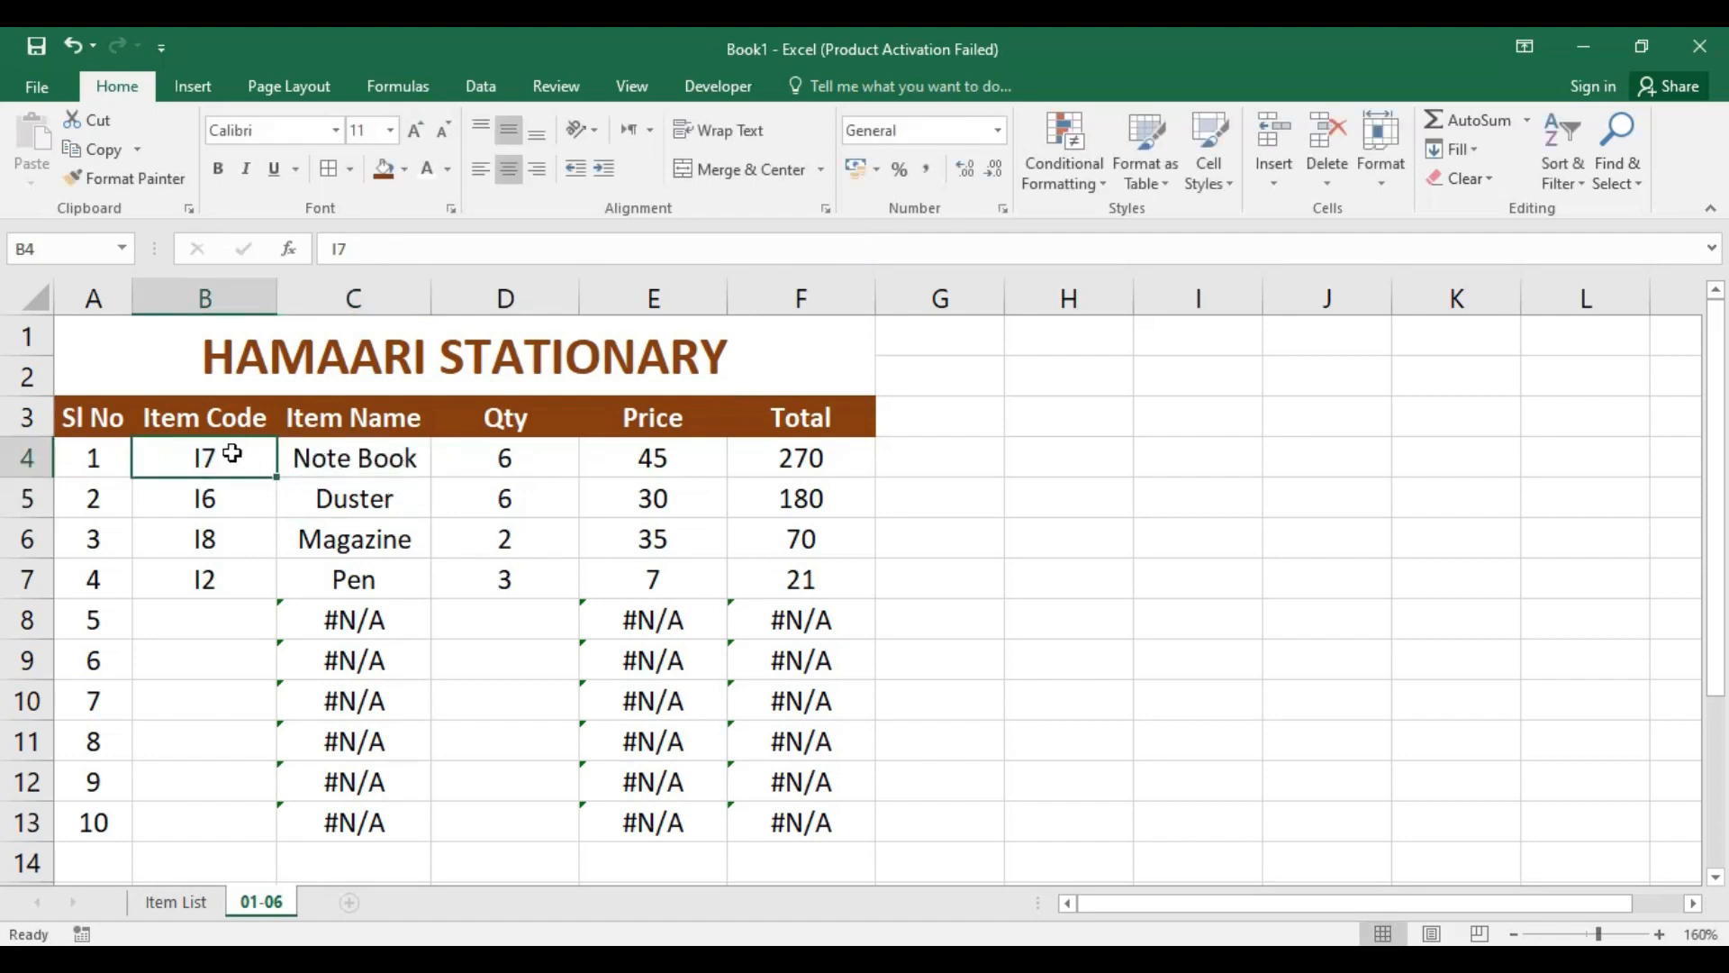
{"action": "type", "text": "KK"}
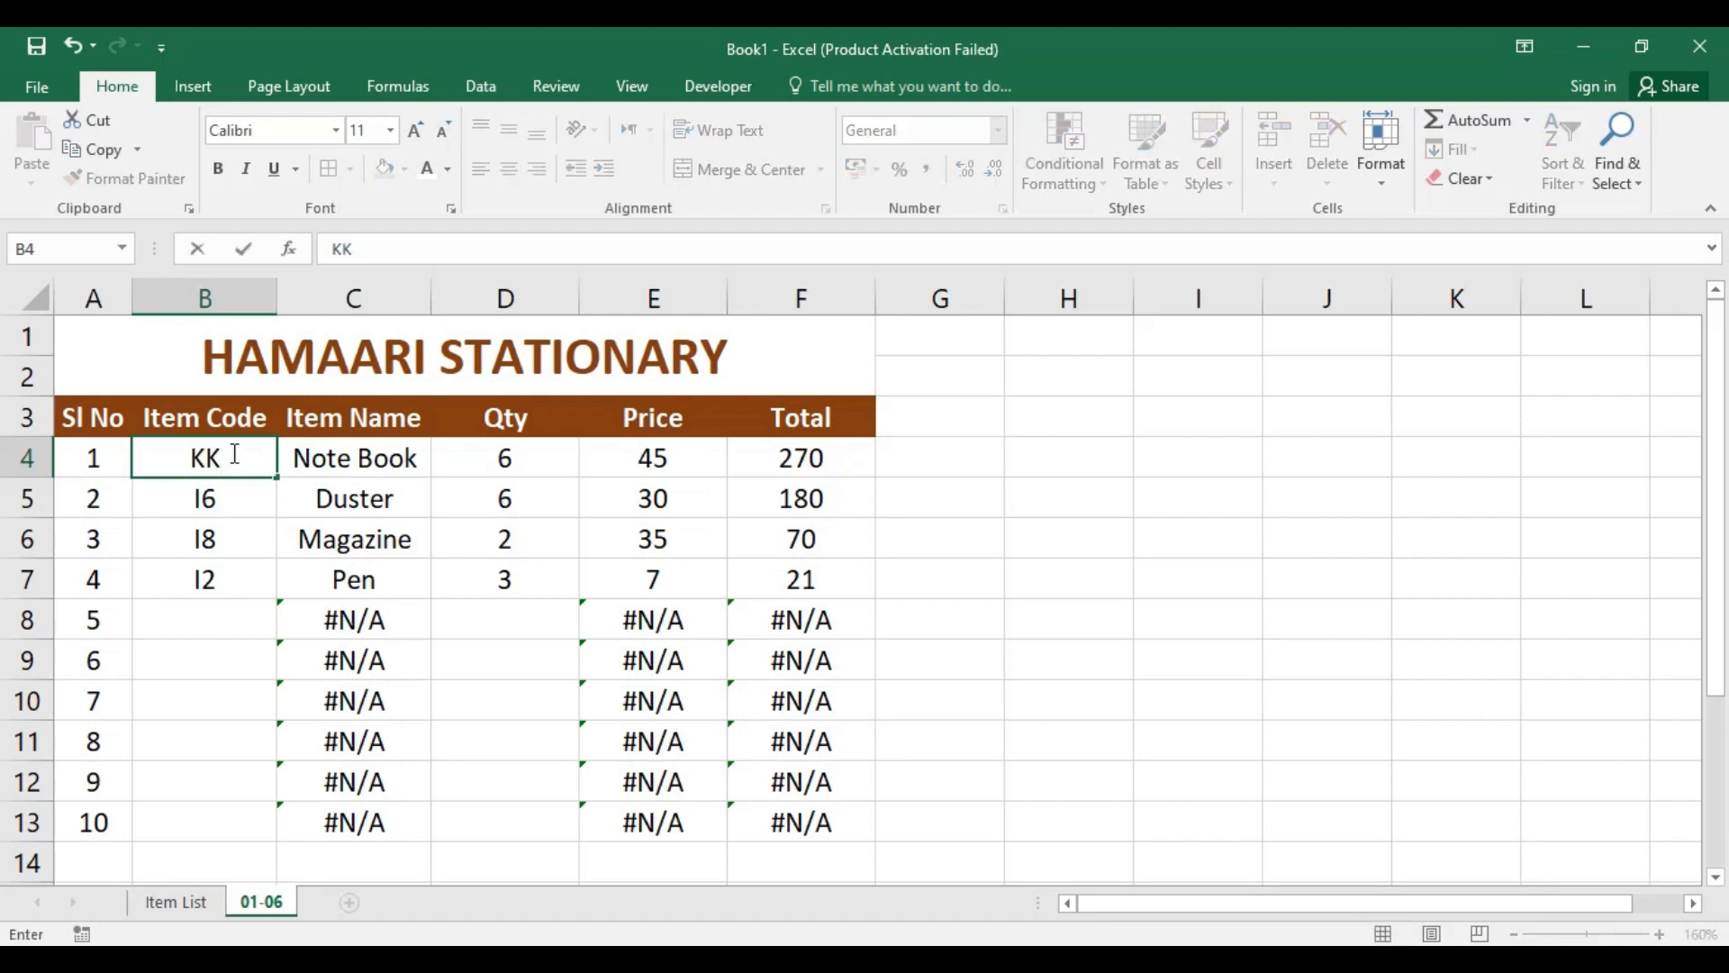
{"action": "key", "text": "Return"}
{"action": "left_click", "coordinate": [345, 469]}
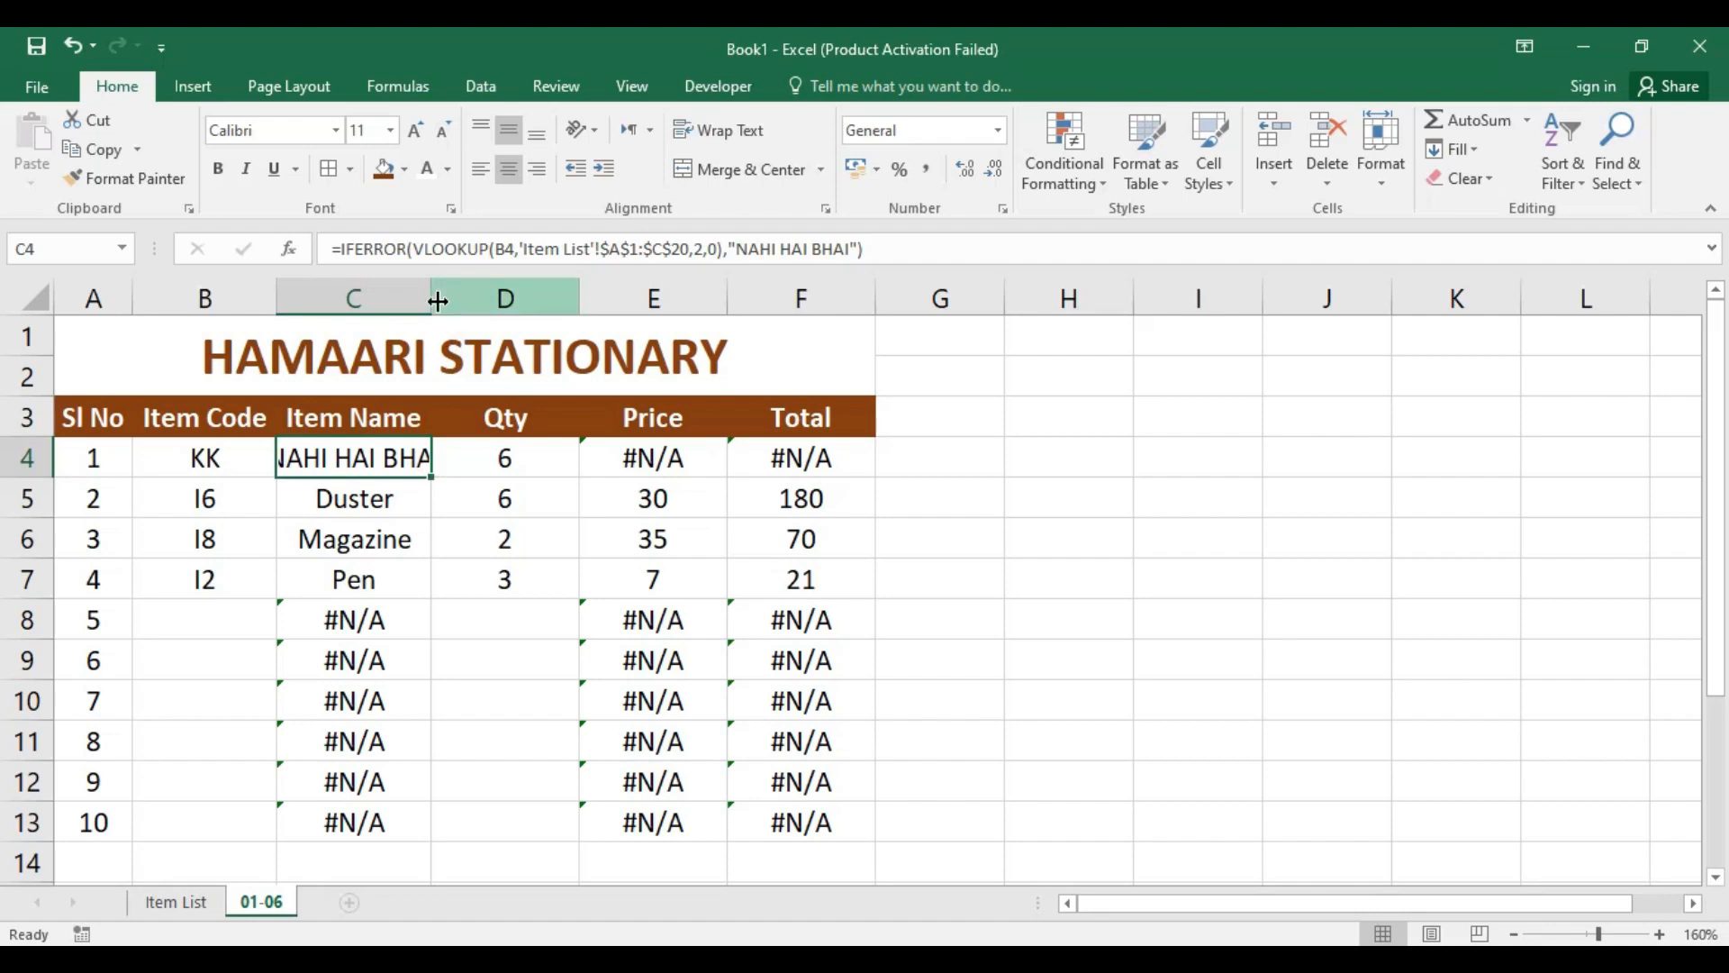
{"action": "left_click", "coordinate": [682, 453]}
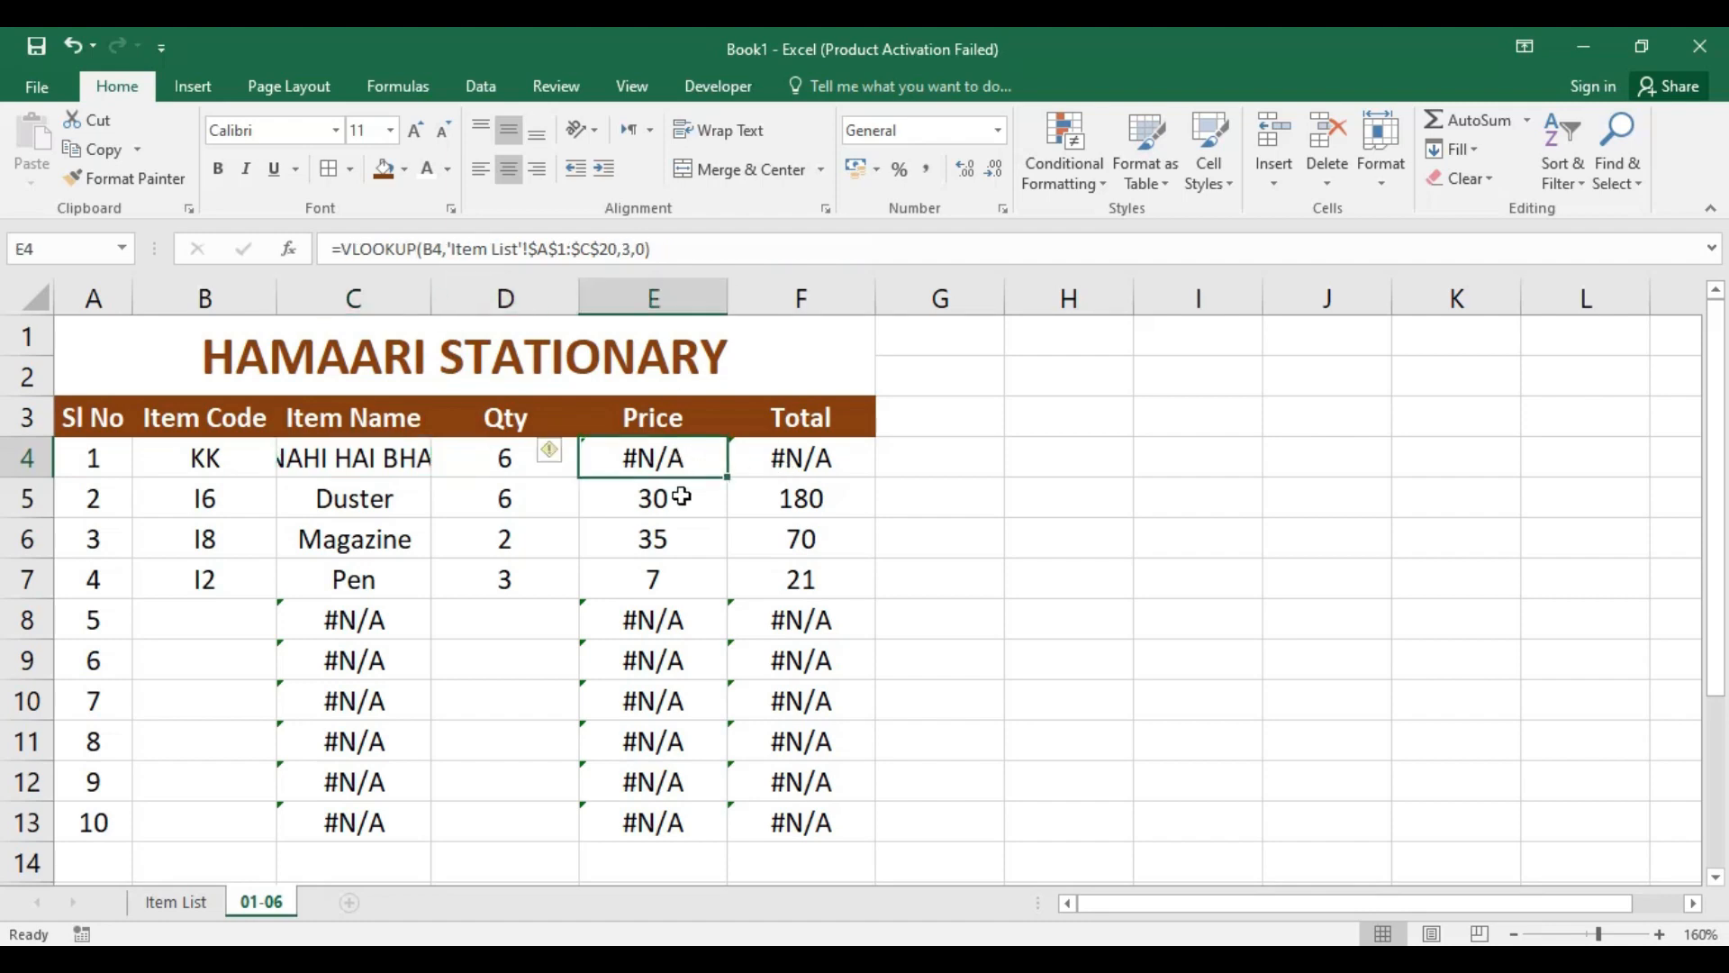
{"action": "left_click", "coordinate": [372, 455]}
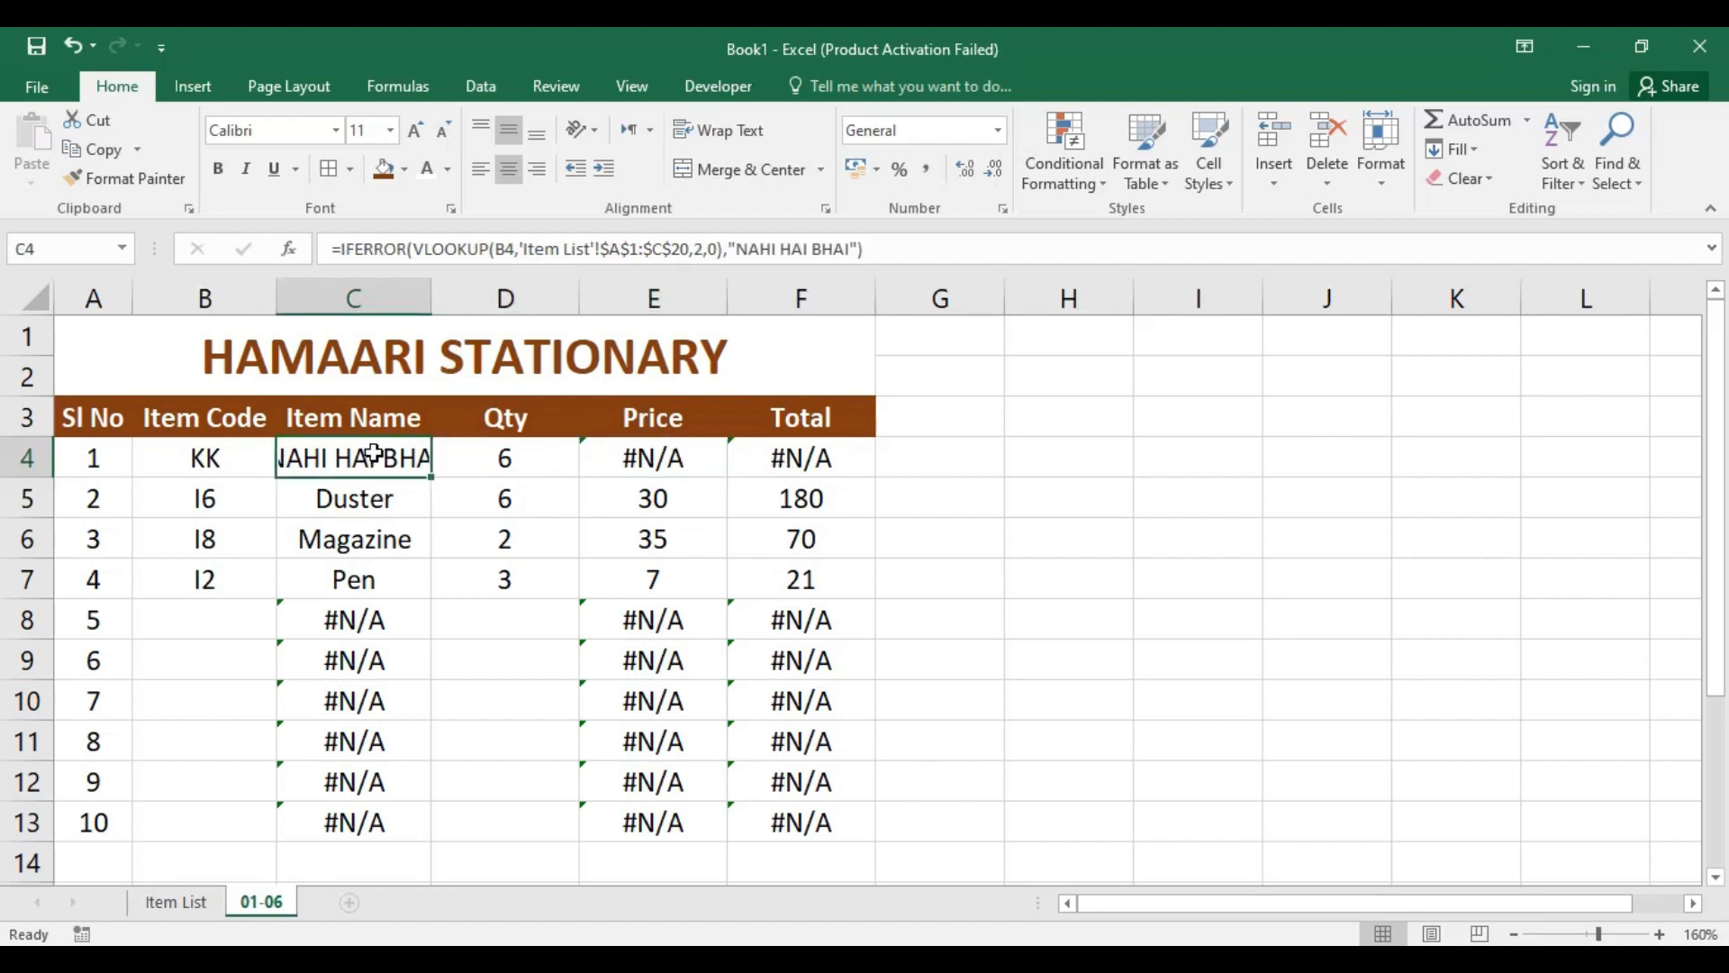
Step: Change the error text in C4's IFERROR formula to "DOOSRE DUKAAN JAO" and fit column C's width to its contents
{"action": "double_click", "coordinate": [431, 297]}
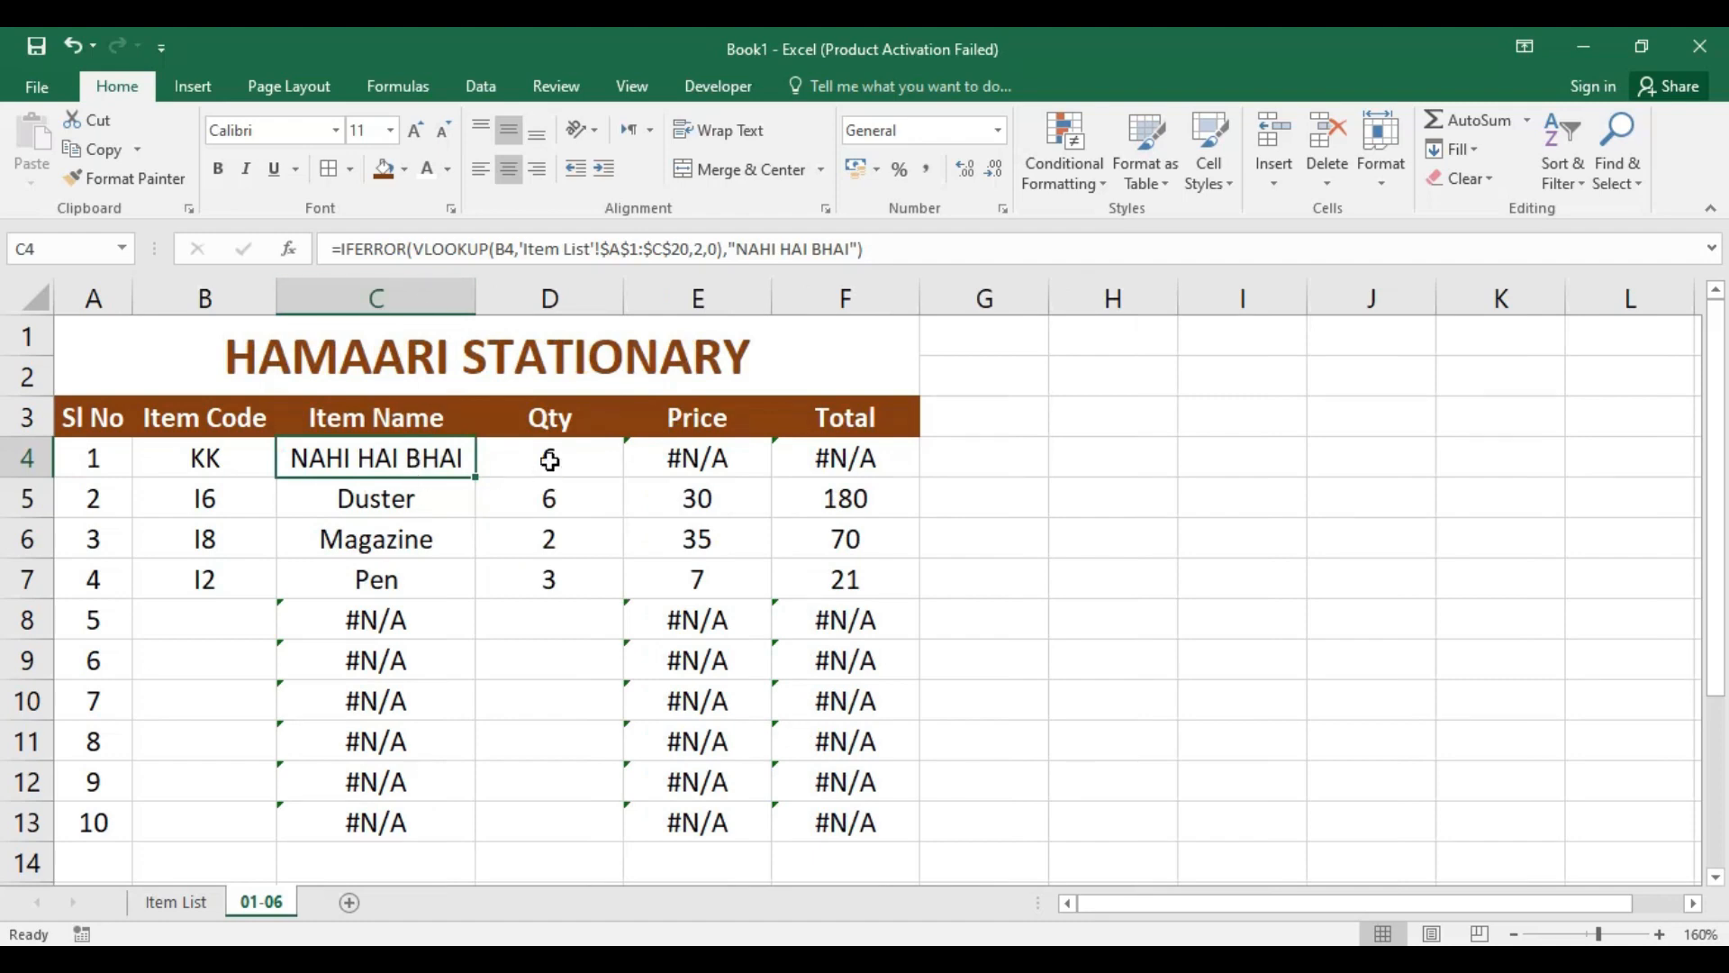
{"action": "left_click", "coordinate": [771, 250]}
{"action": "left_click_drag", "start_coordinate": [738, 249], "coordinate": [854, 249]}
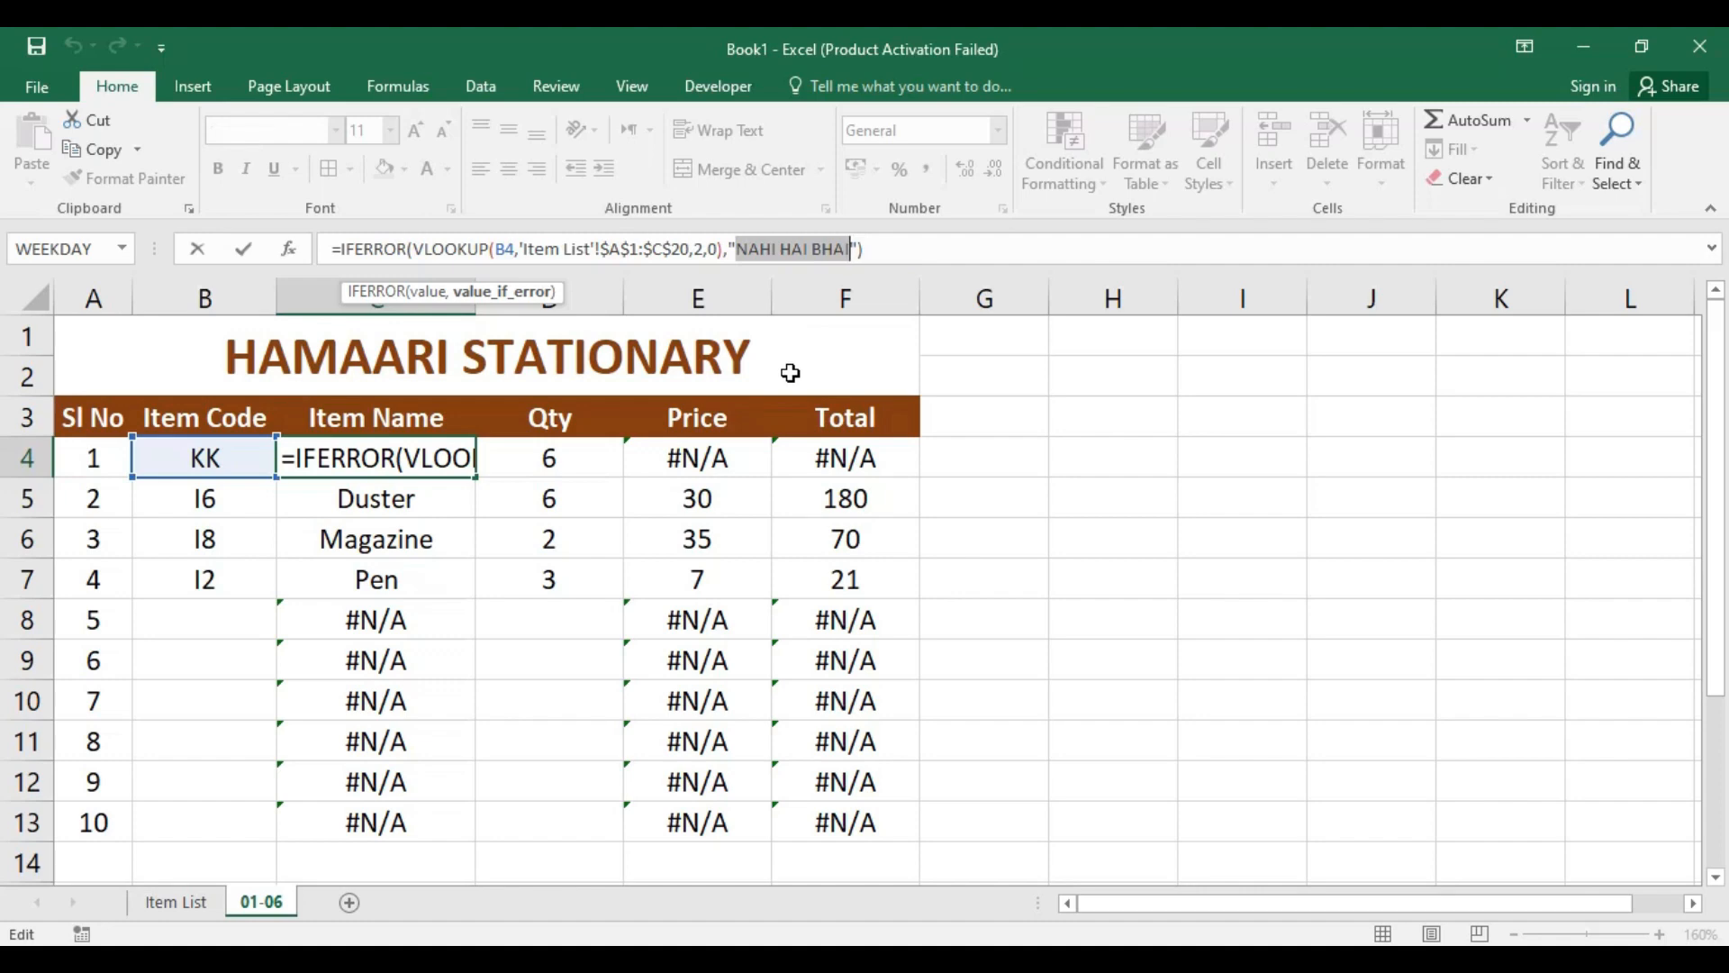
{"action": "type", "text": "DOOSRE "}
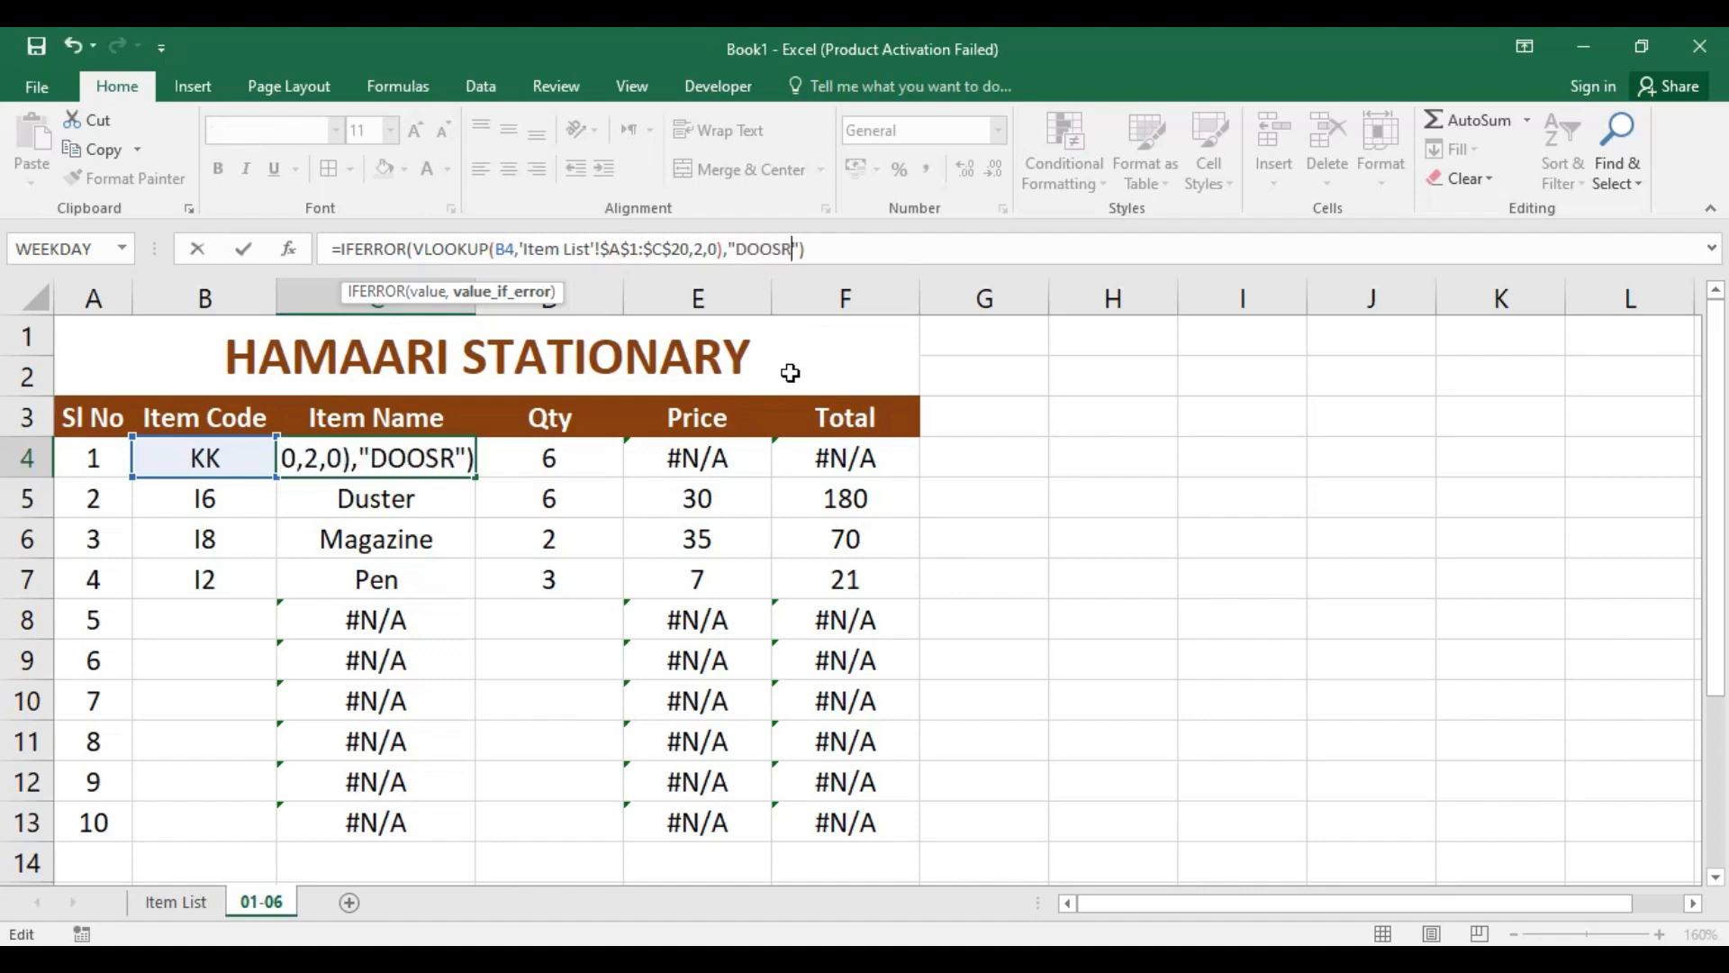
{"action": "type", "text": "DUKAAN JAO"}
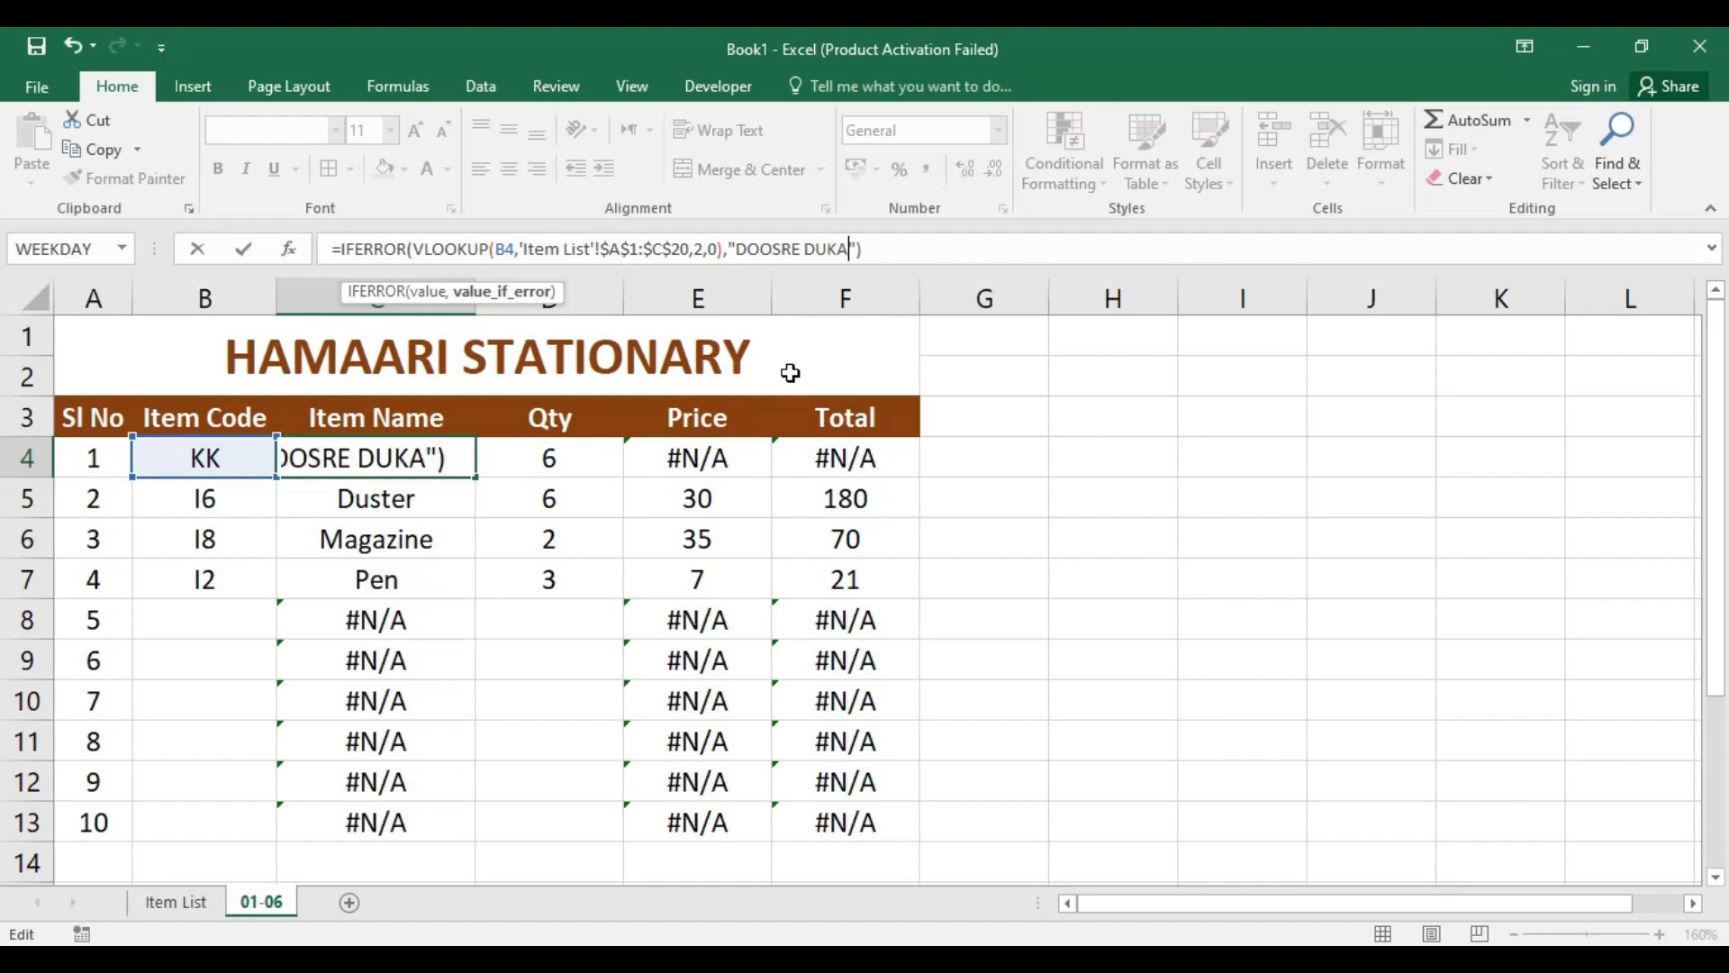
{"action": "key", "text": "Return"}
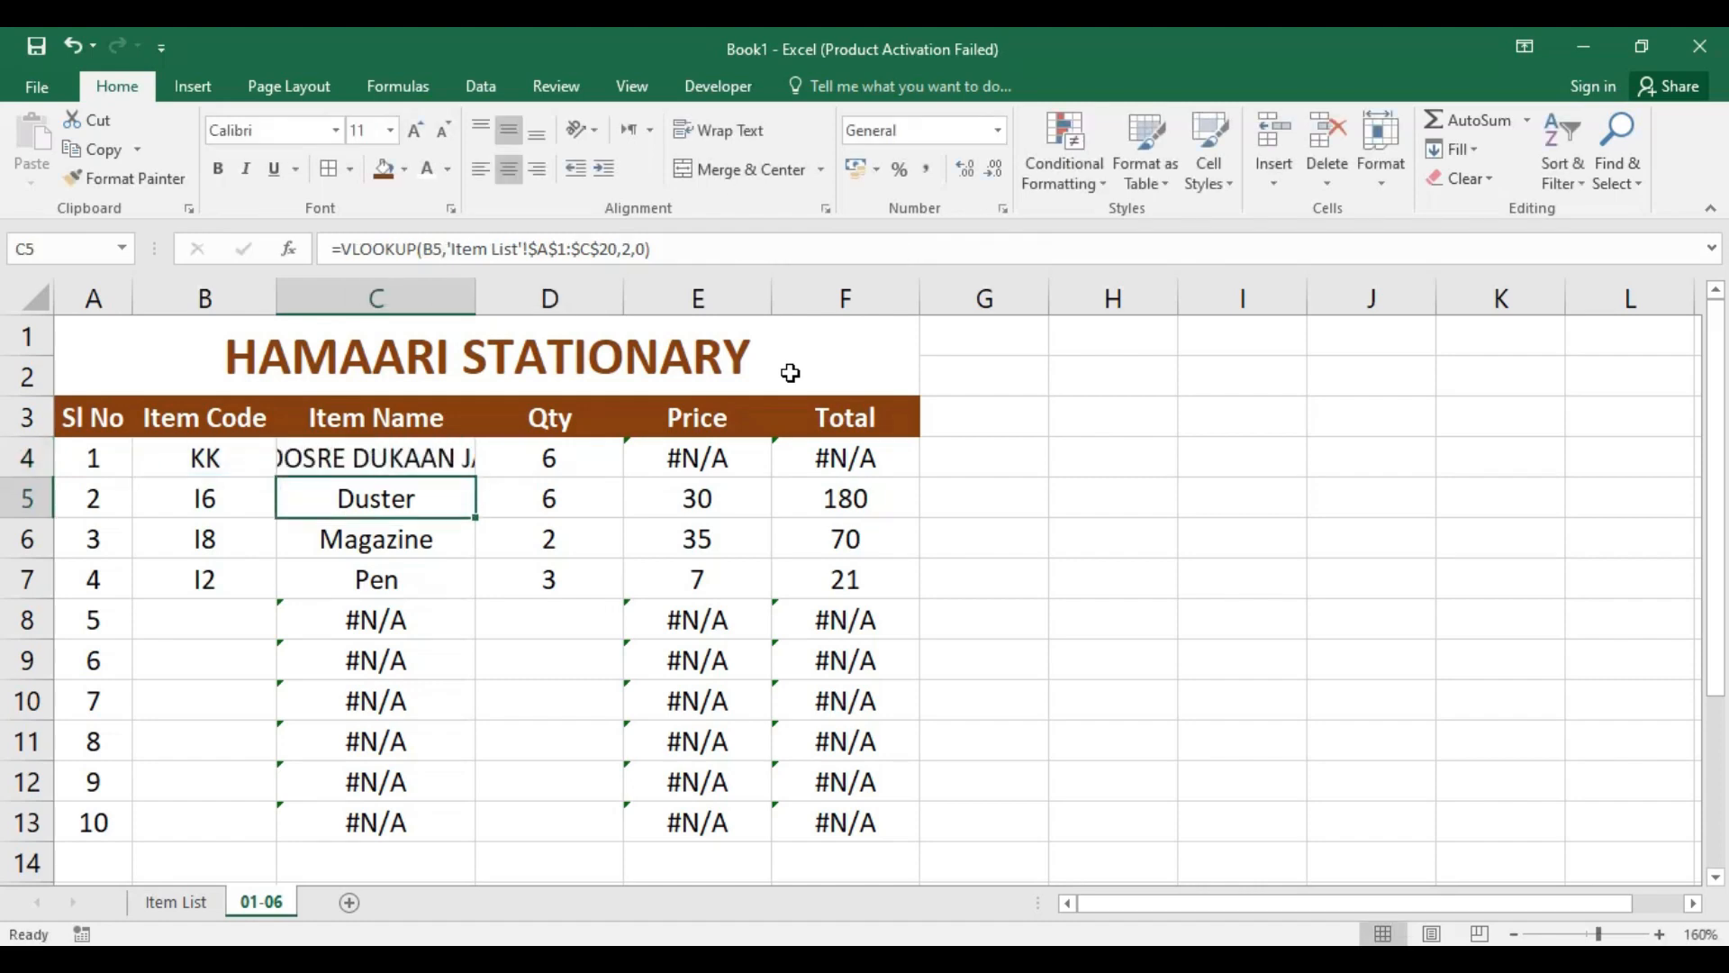
{"action": "double_click", "coordinate": [476, 290]}
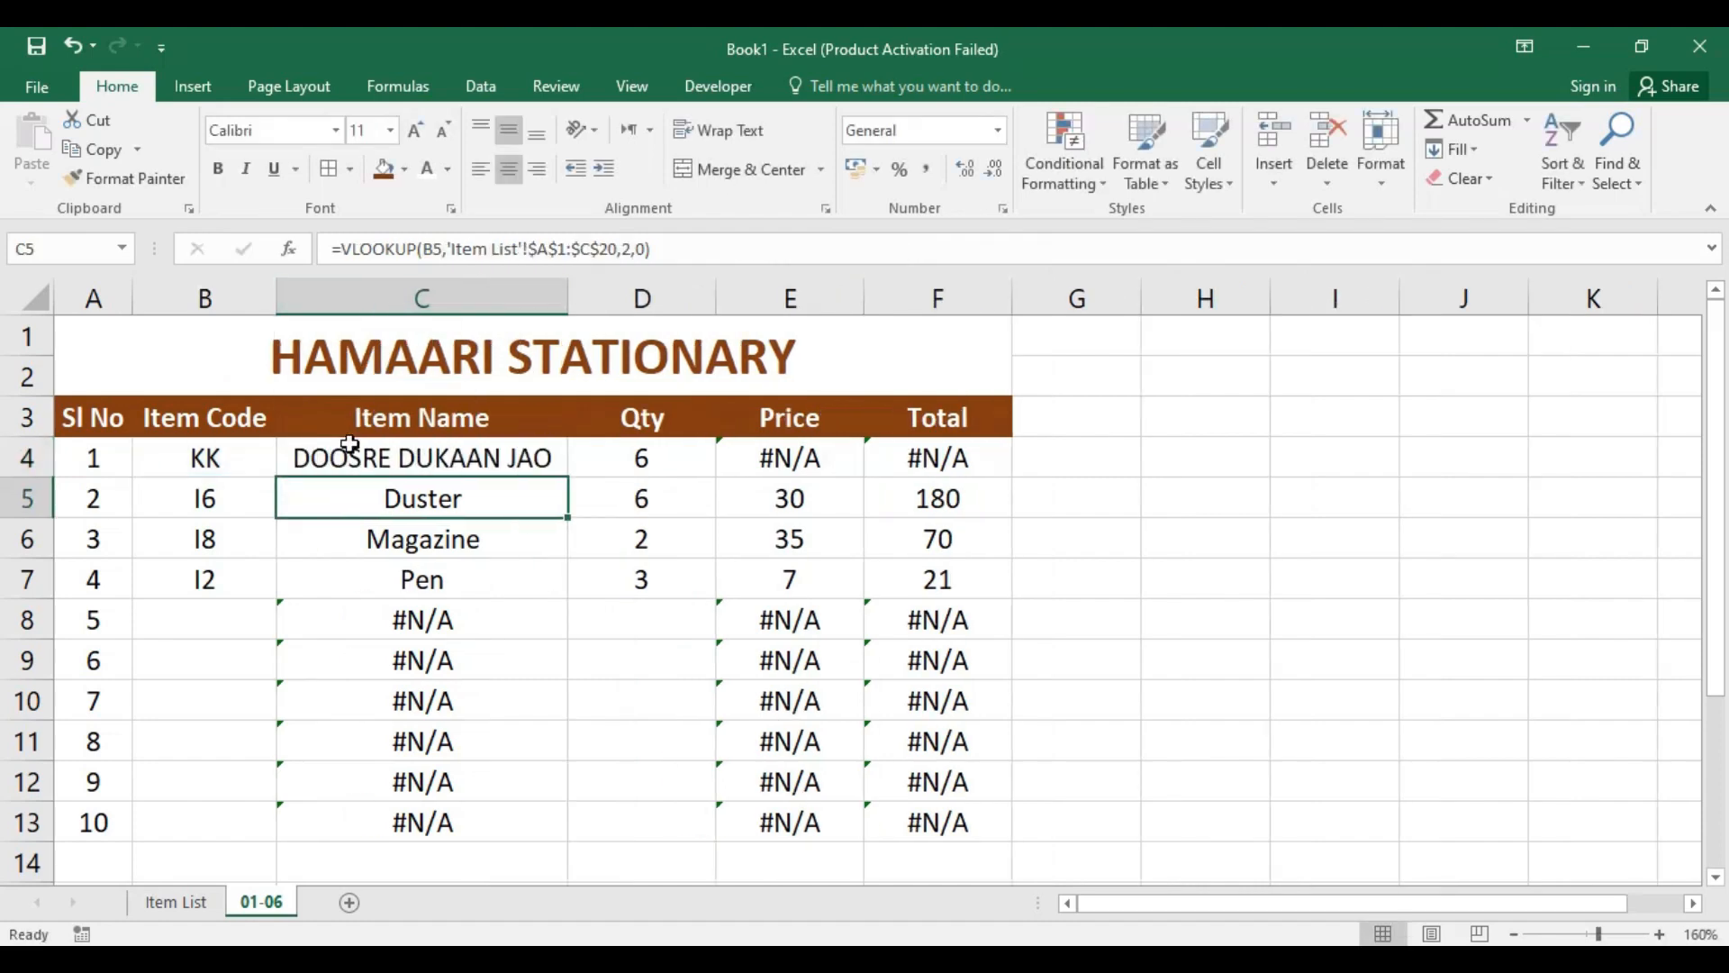
Step: Try the listed item codes I6 and I3 one after the other in cell B4 and check C4's formula
{"action": "left_click", "coordinate": [214, 468]}
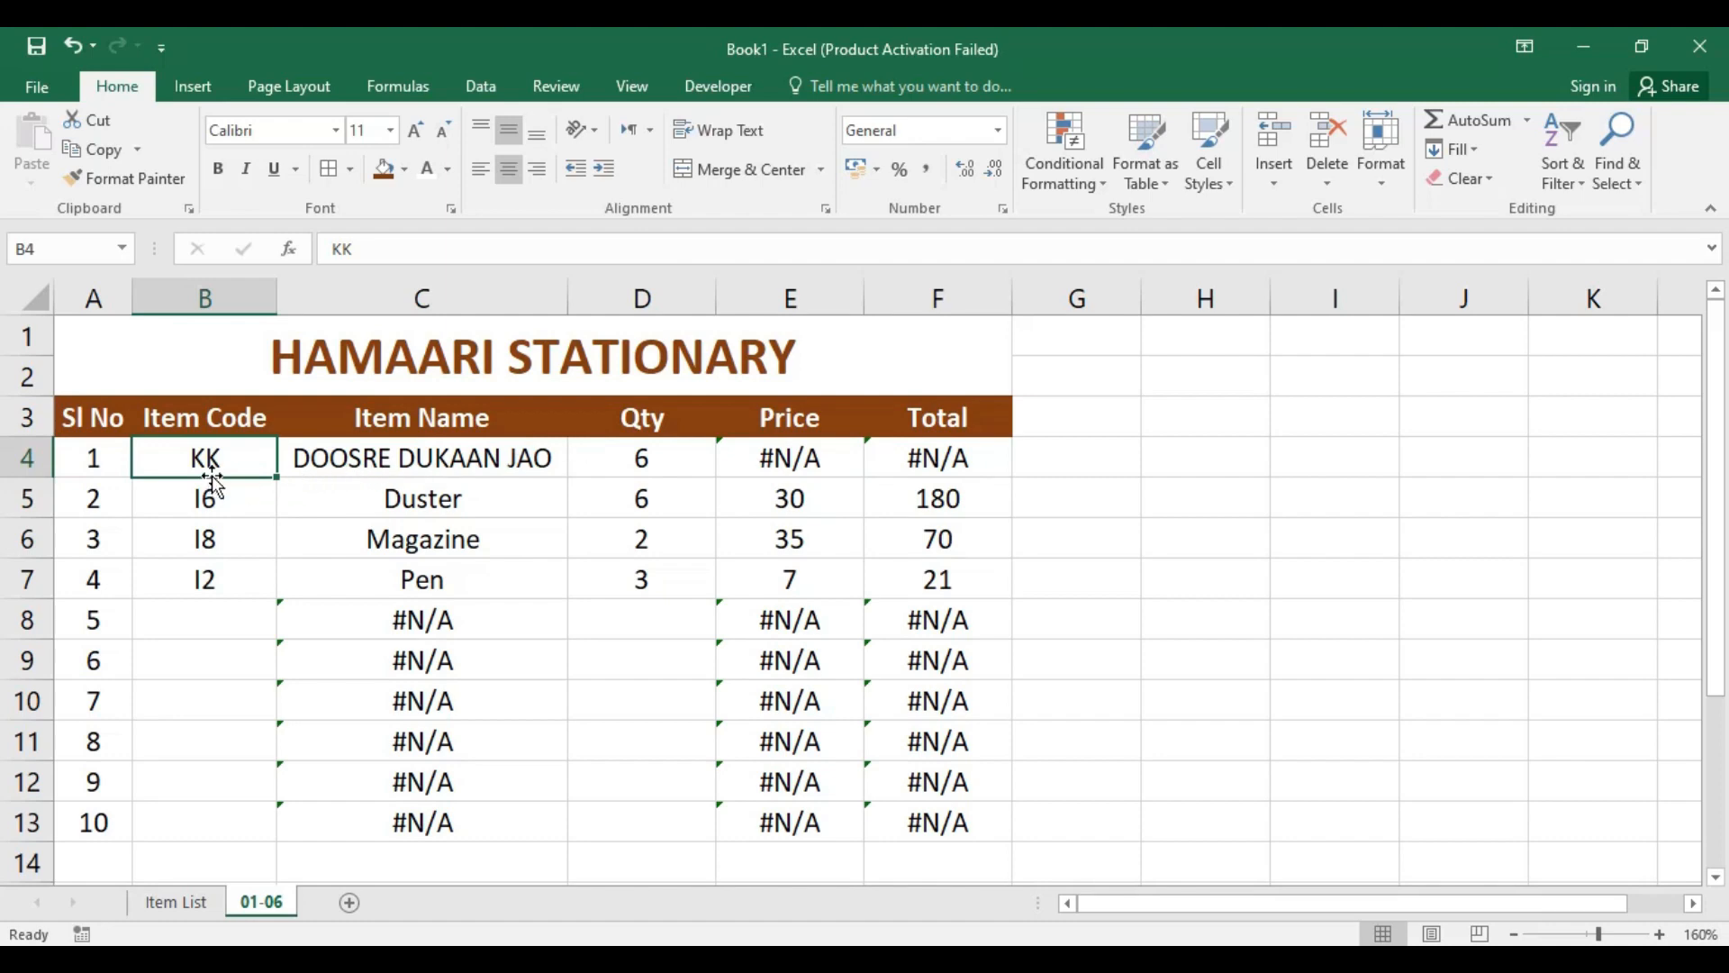
{"action": "type", "text": "I"}
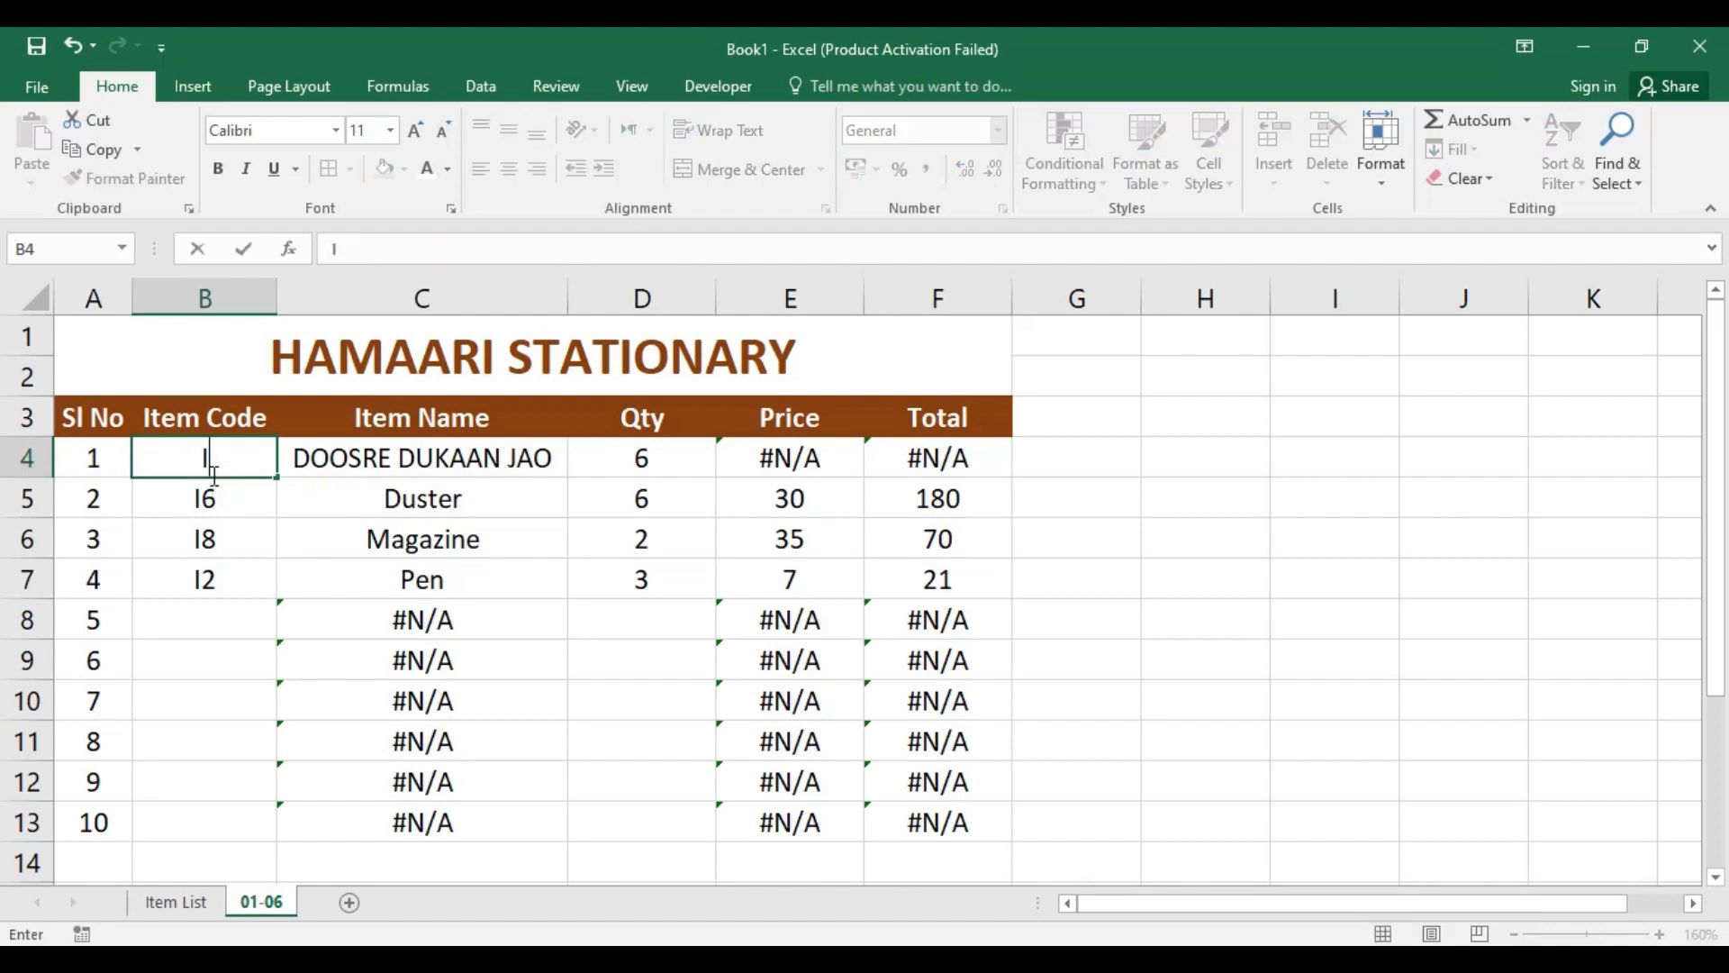
{"action": "type", "text": "6"}
{"action": "key", "text": "Return"}
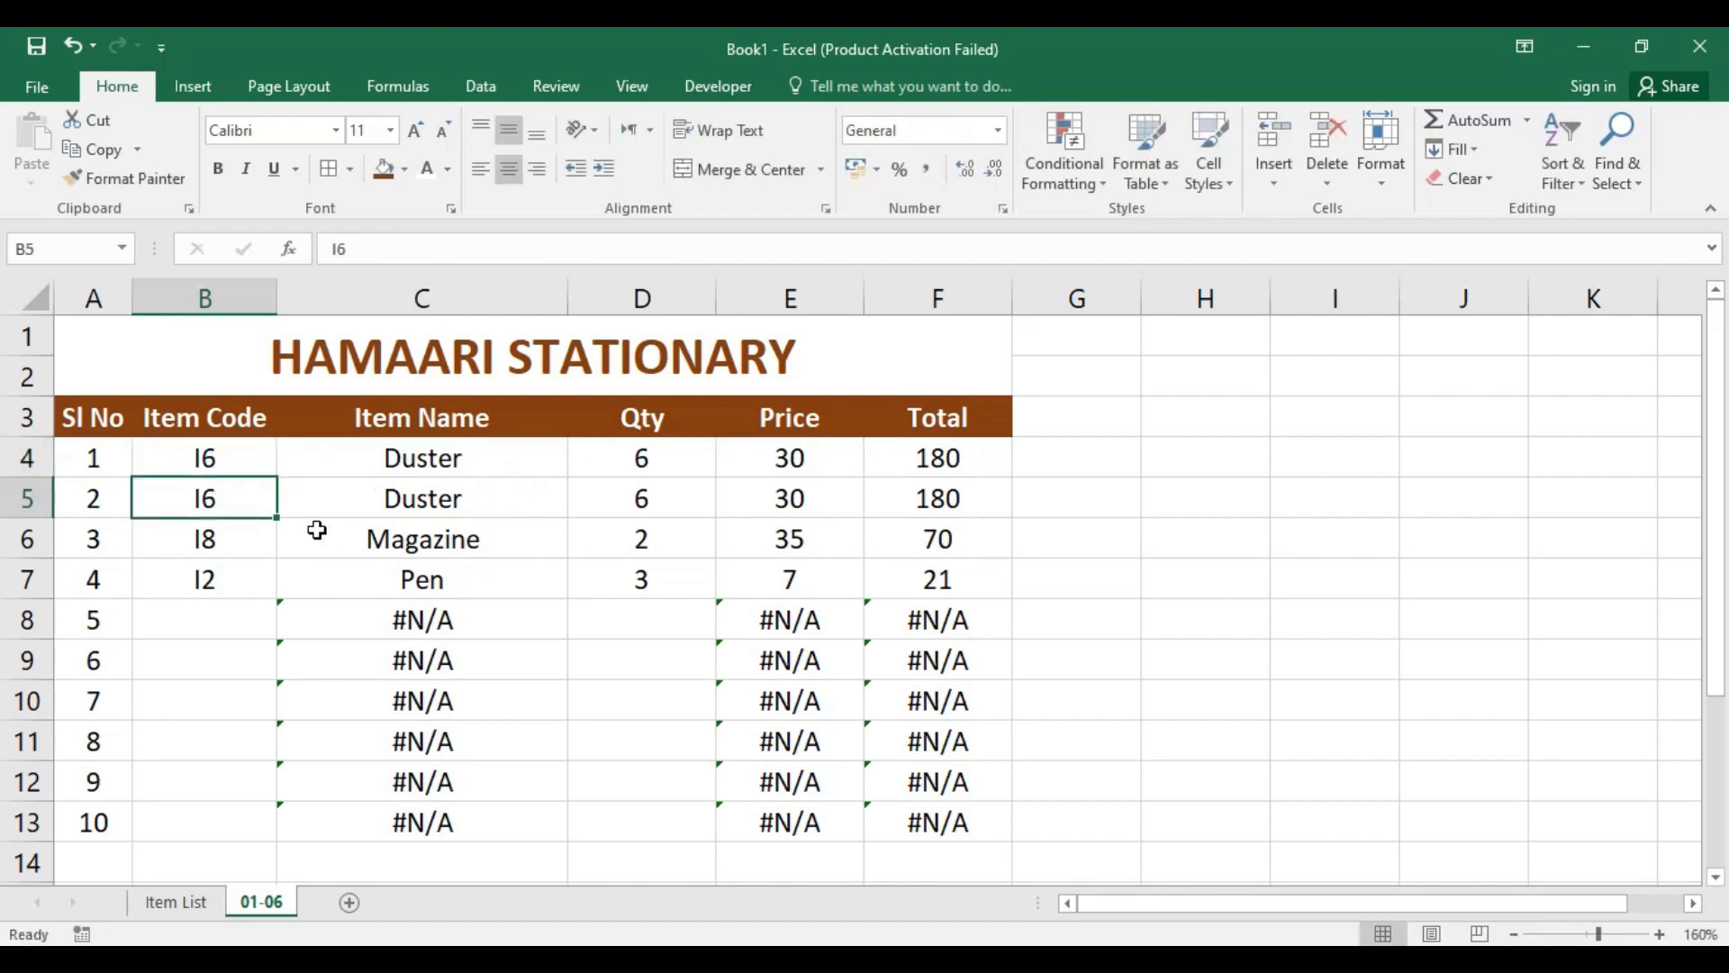
{"action": "left_click", "coordinate": [236, 465]}
{"action": "type", "text": "I"}
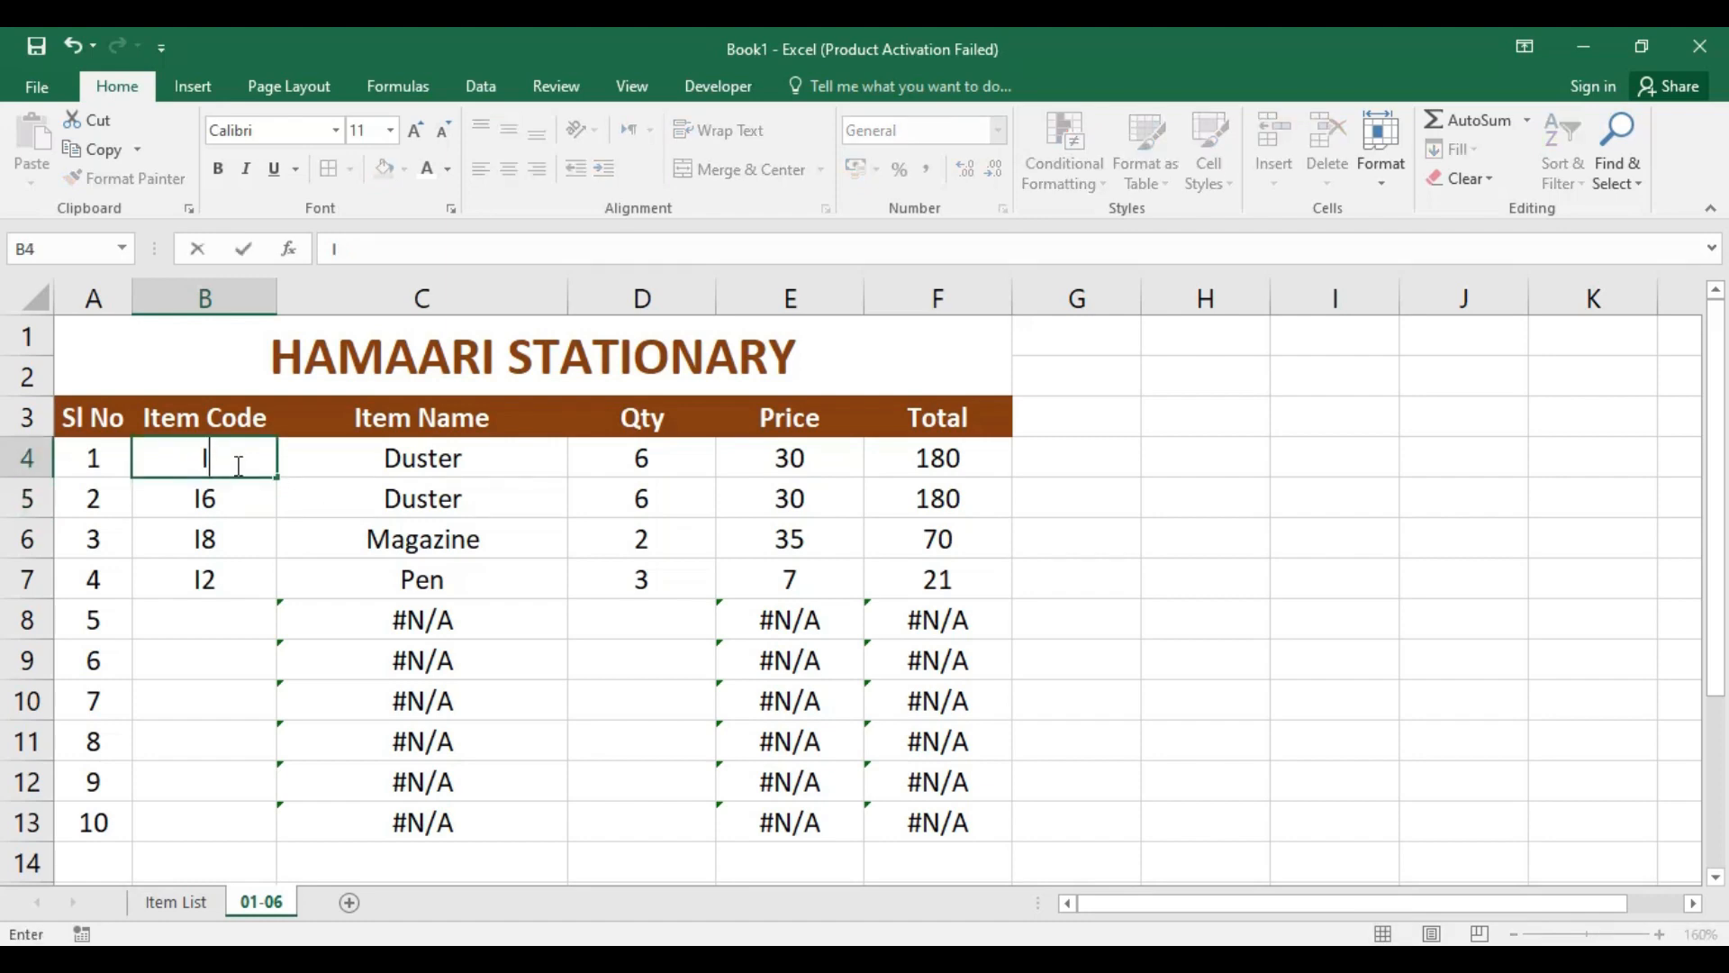
{"action": "type", "text": "3"}
{"action": "key", "text": "Return"}
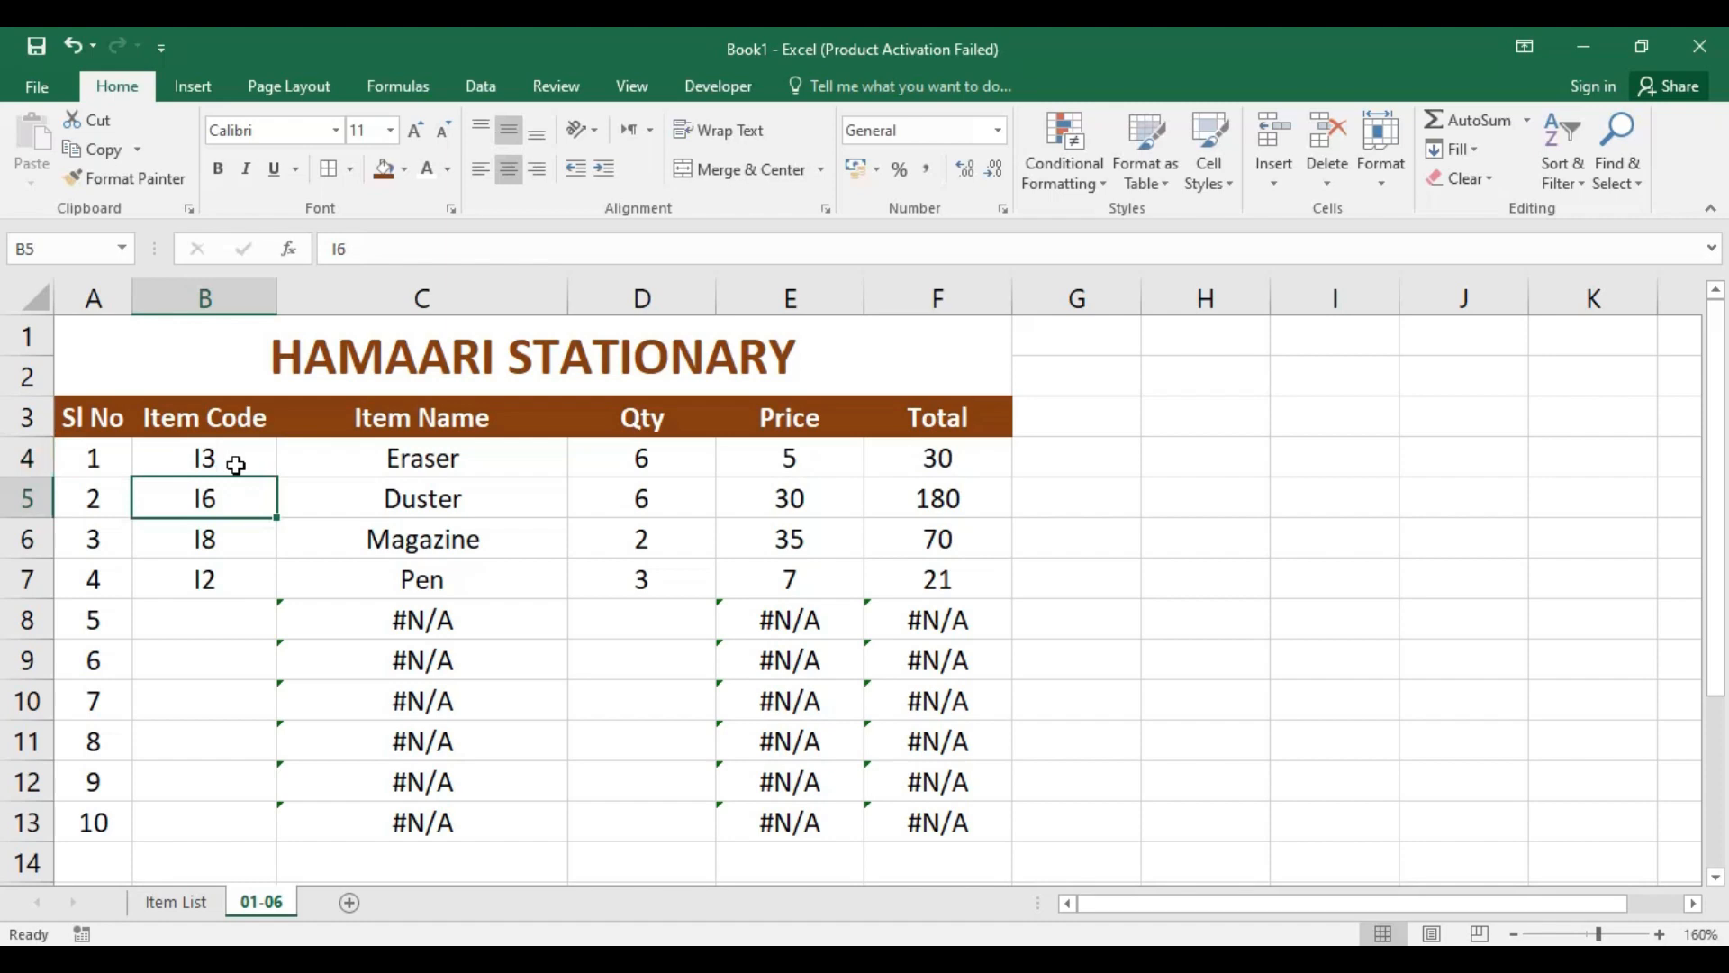
{"action": "left_click", "coordinate": [468, 461]}
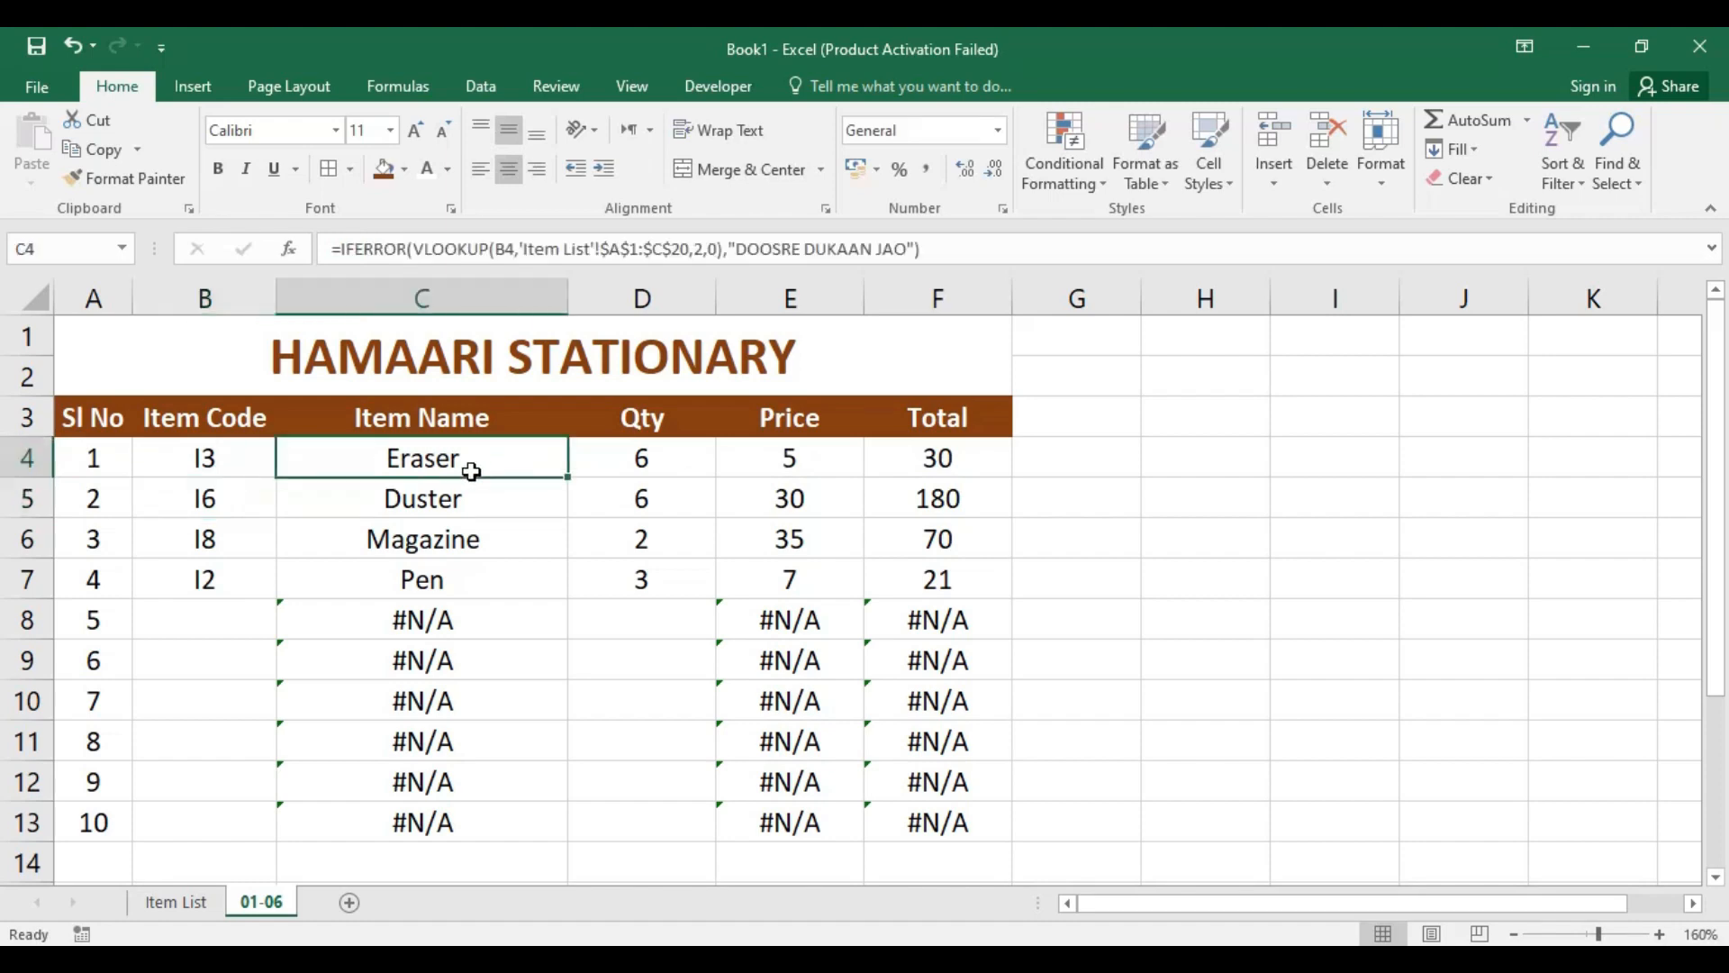
Step: Try the item code I9 in cell B4
{"action": "left_click", "coordinate": [230, 463]}
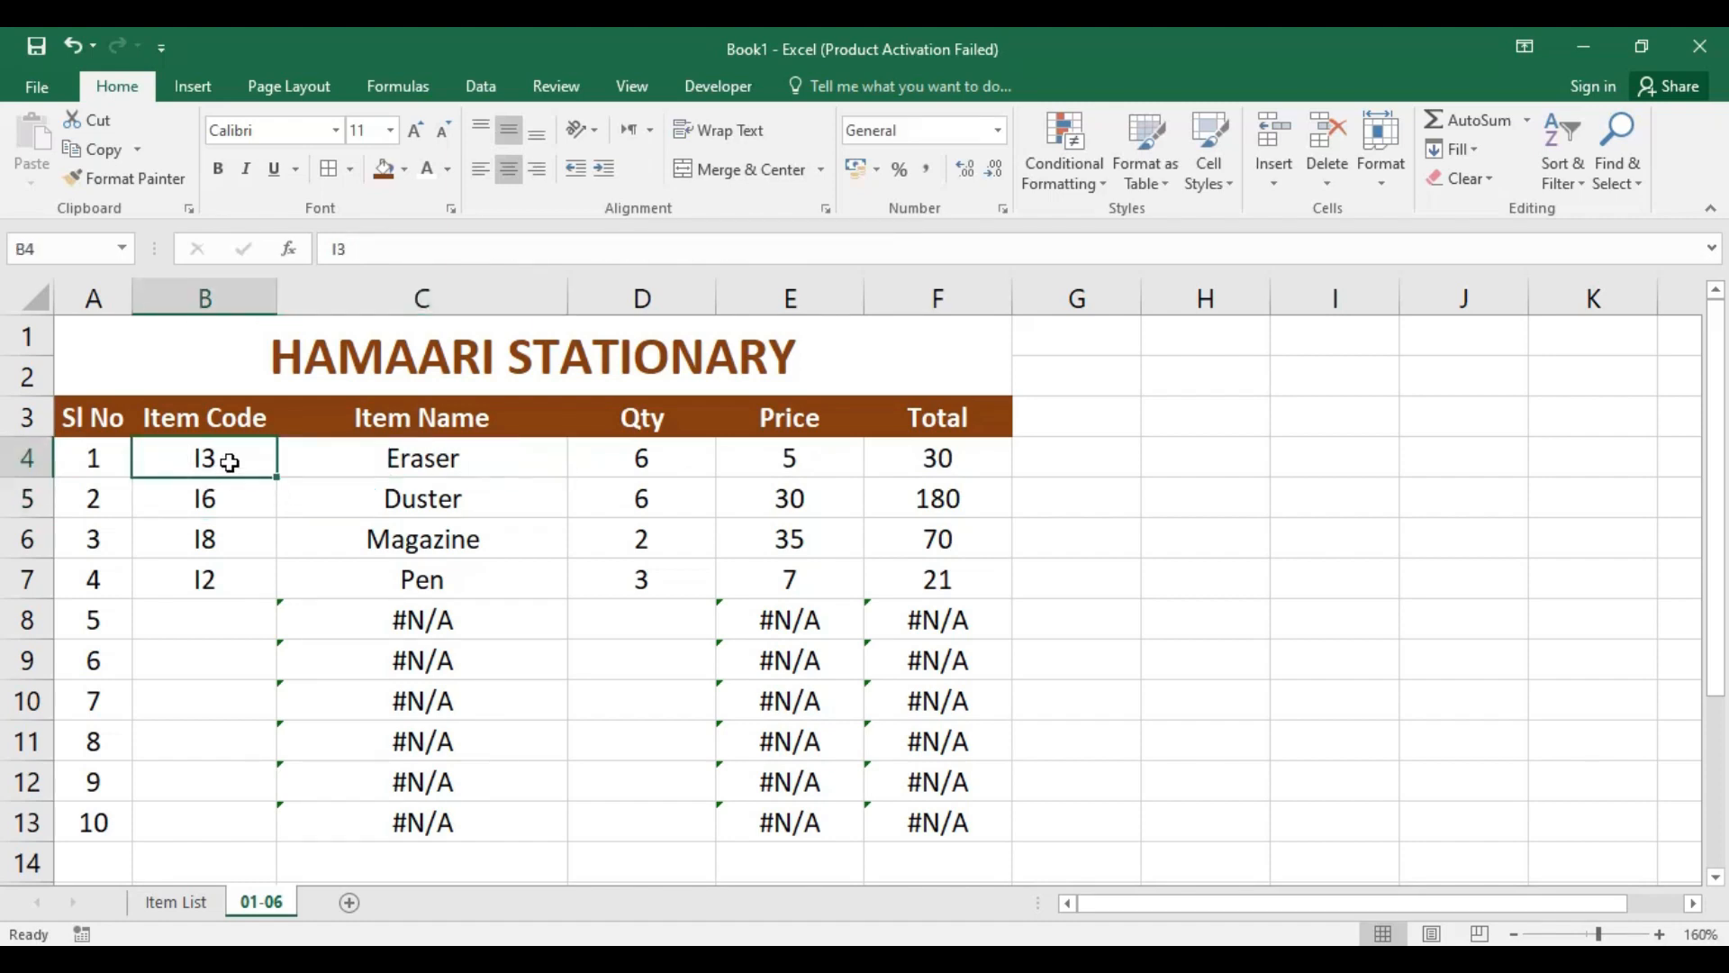
{"action": "type", "text": "I9"}
{"action": "key", "text": "Return"}
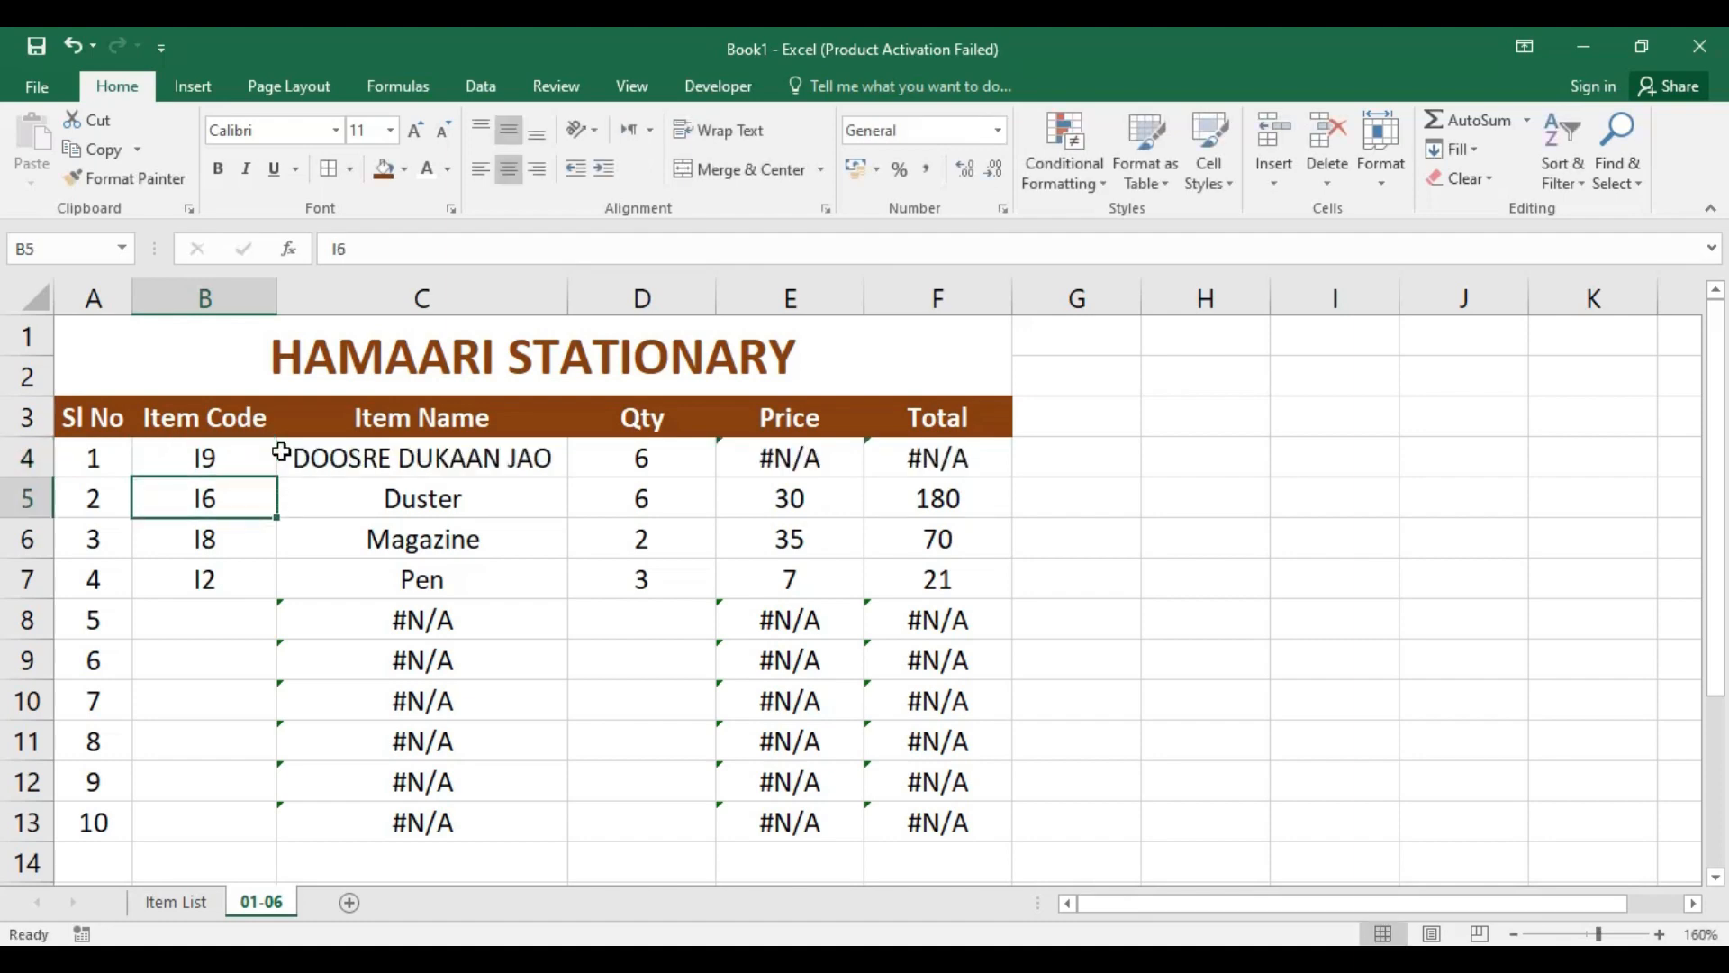
Step: Remove the error text from C4's IFERROR formula, leaving an empty string "" as the fallback value
{"action": "left_click", "coordinate": [491, 460]}
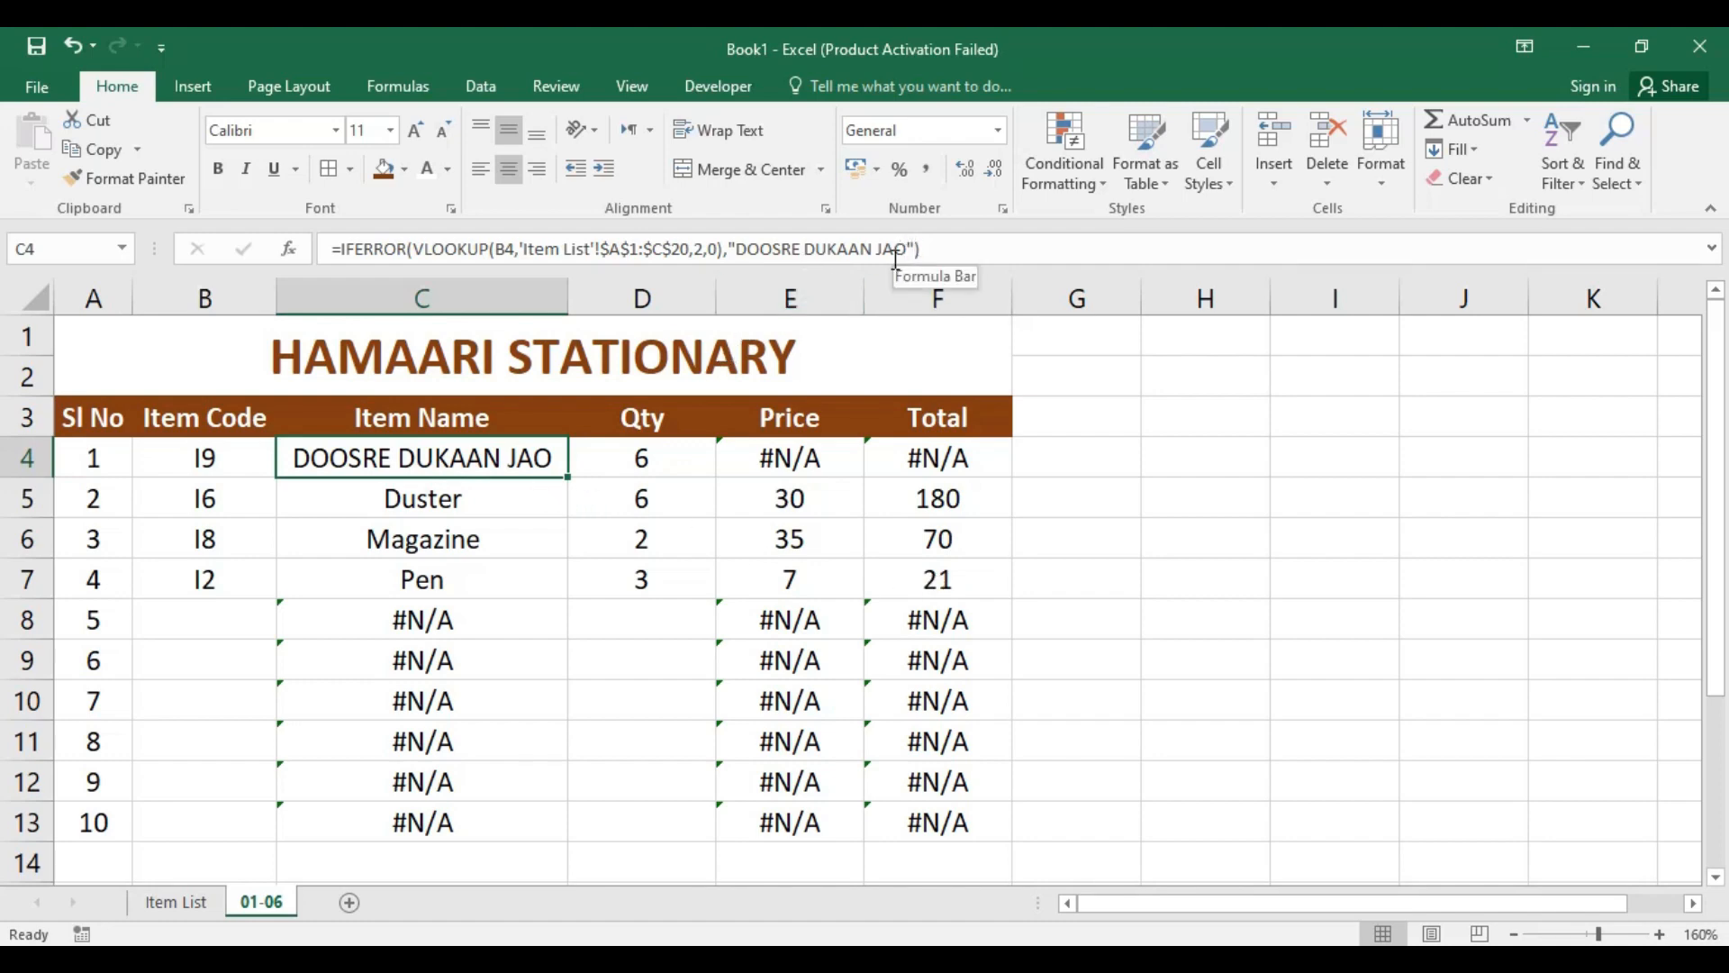
{"action": "left_click_drag", "start_coordinate": [910, 252], "coordinate": [736, 252]}
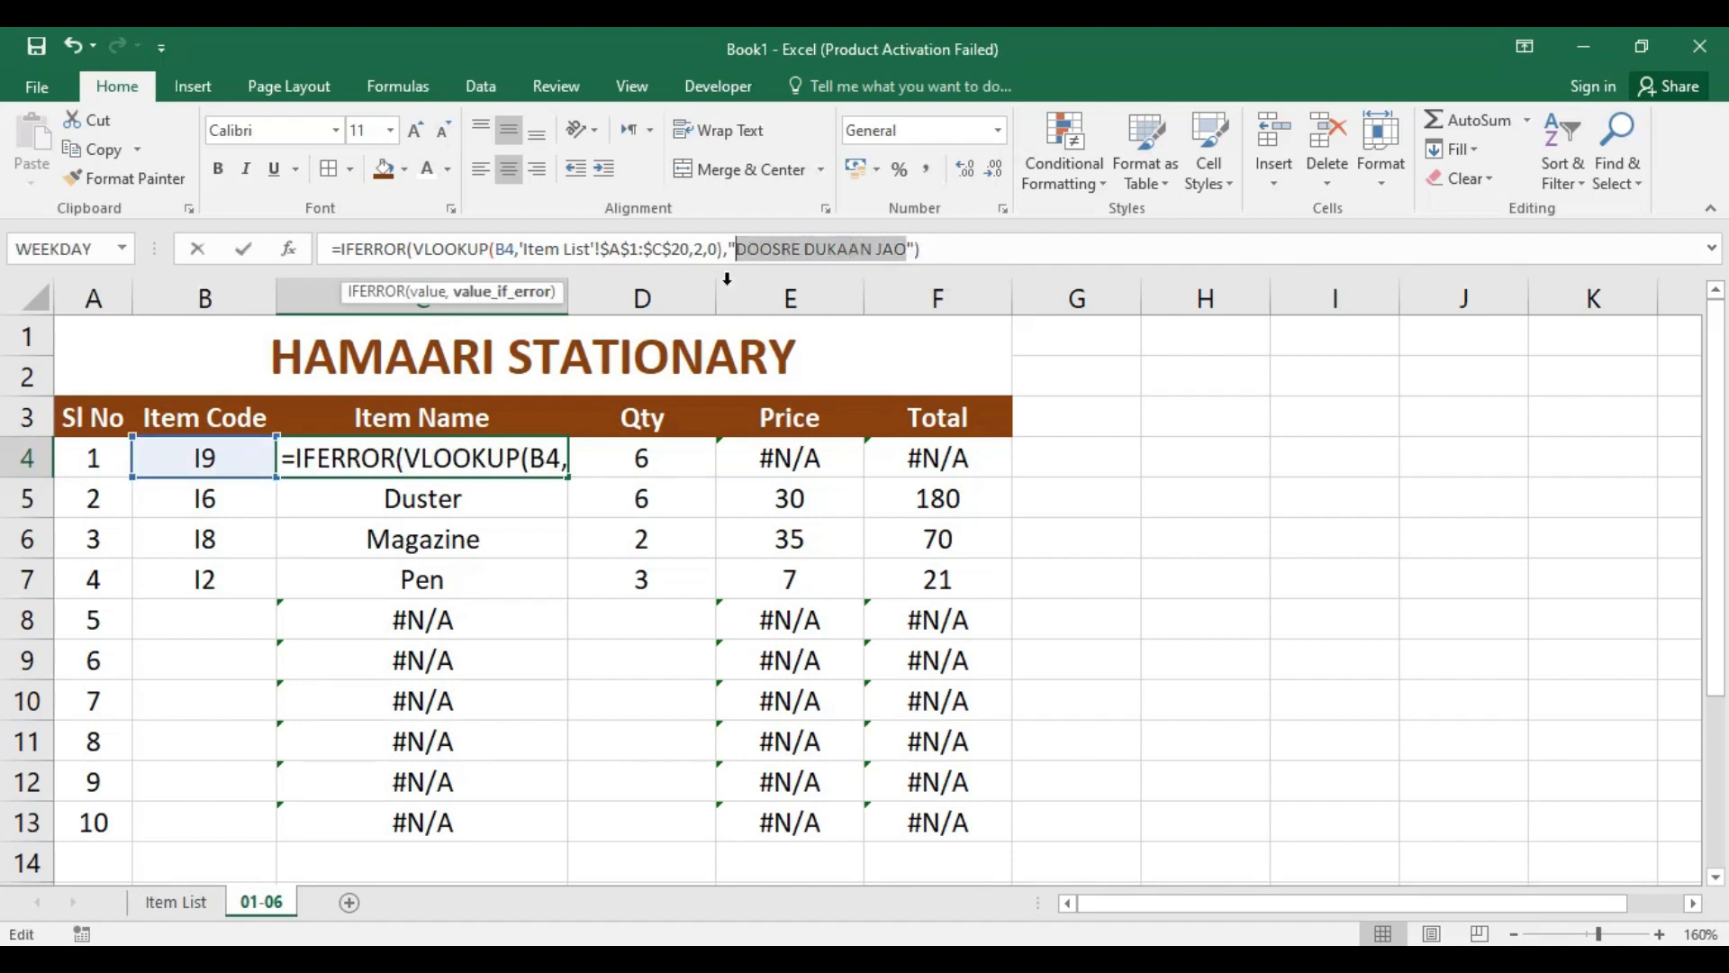
{"action": "key", "text": "BackSpace"}
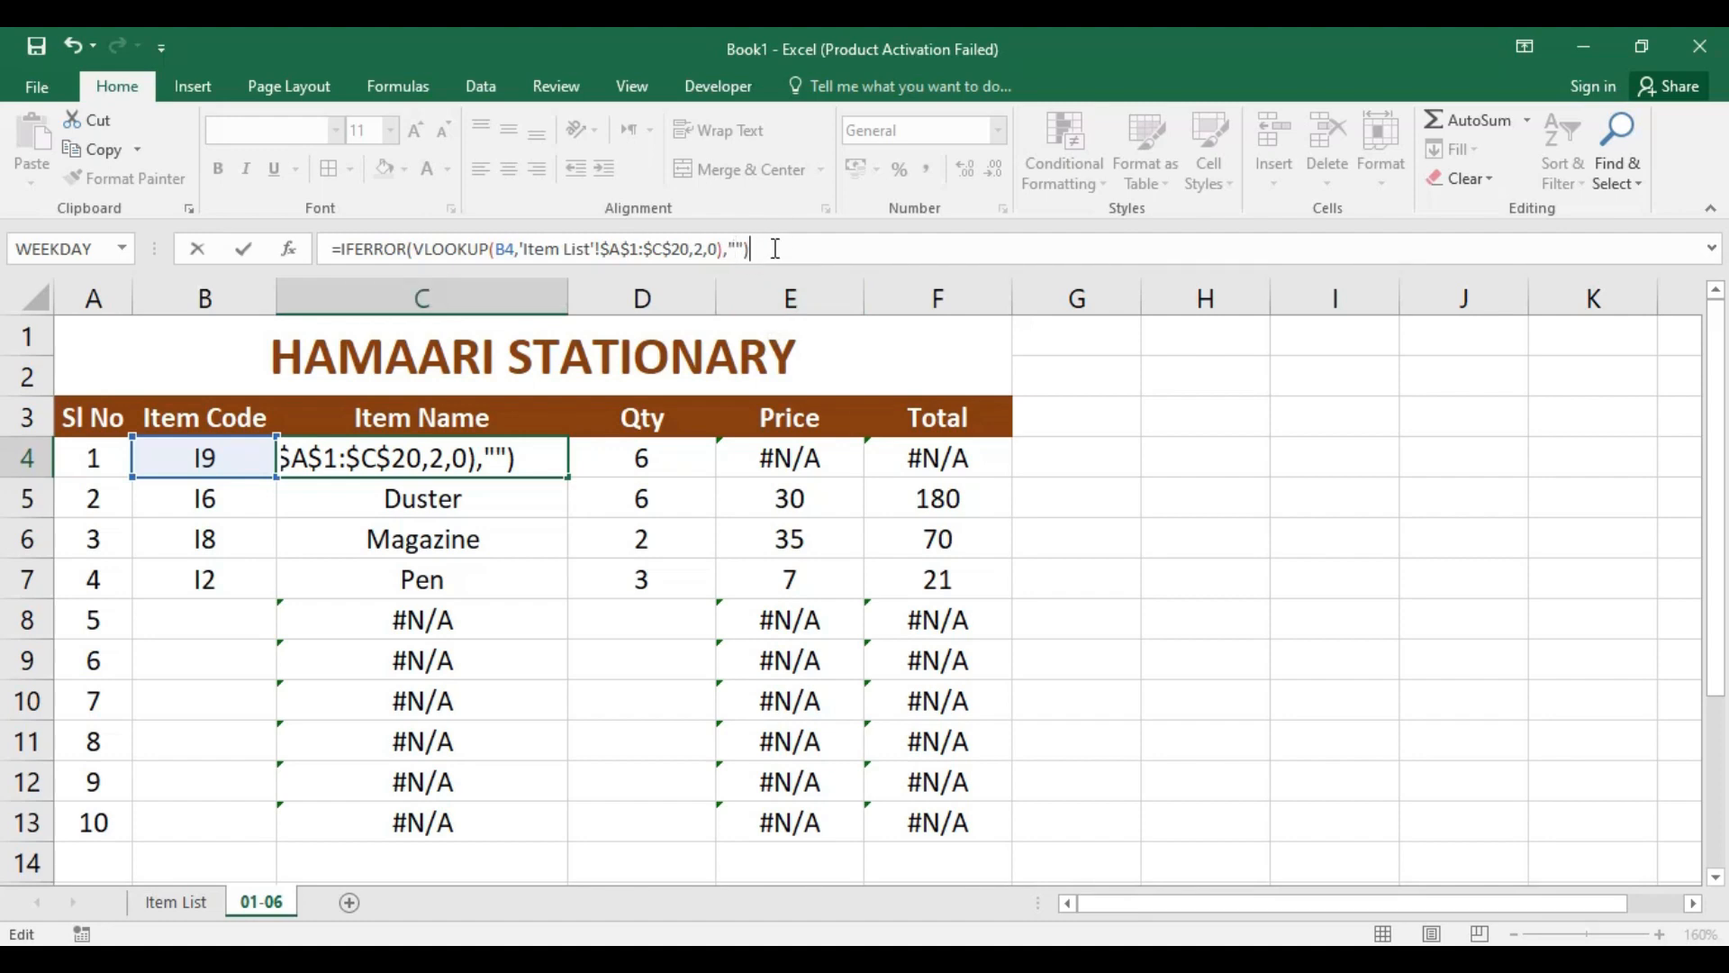
{"action": "key", "text": "Return"}
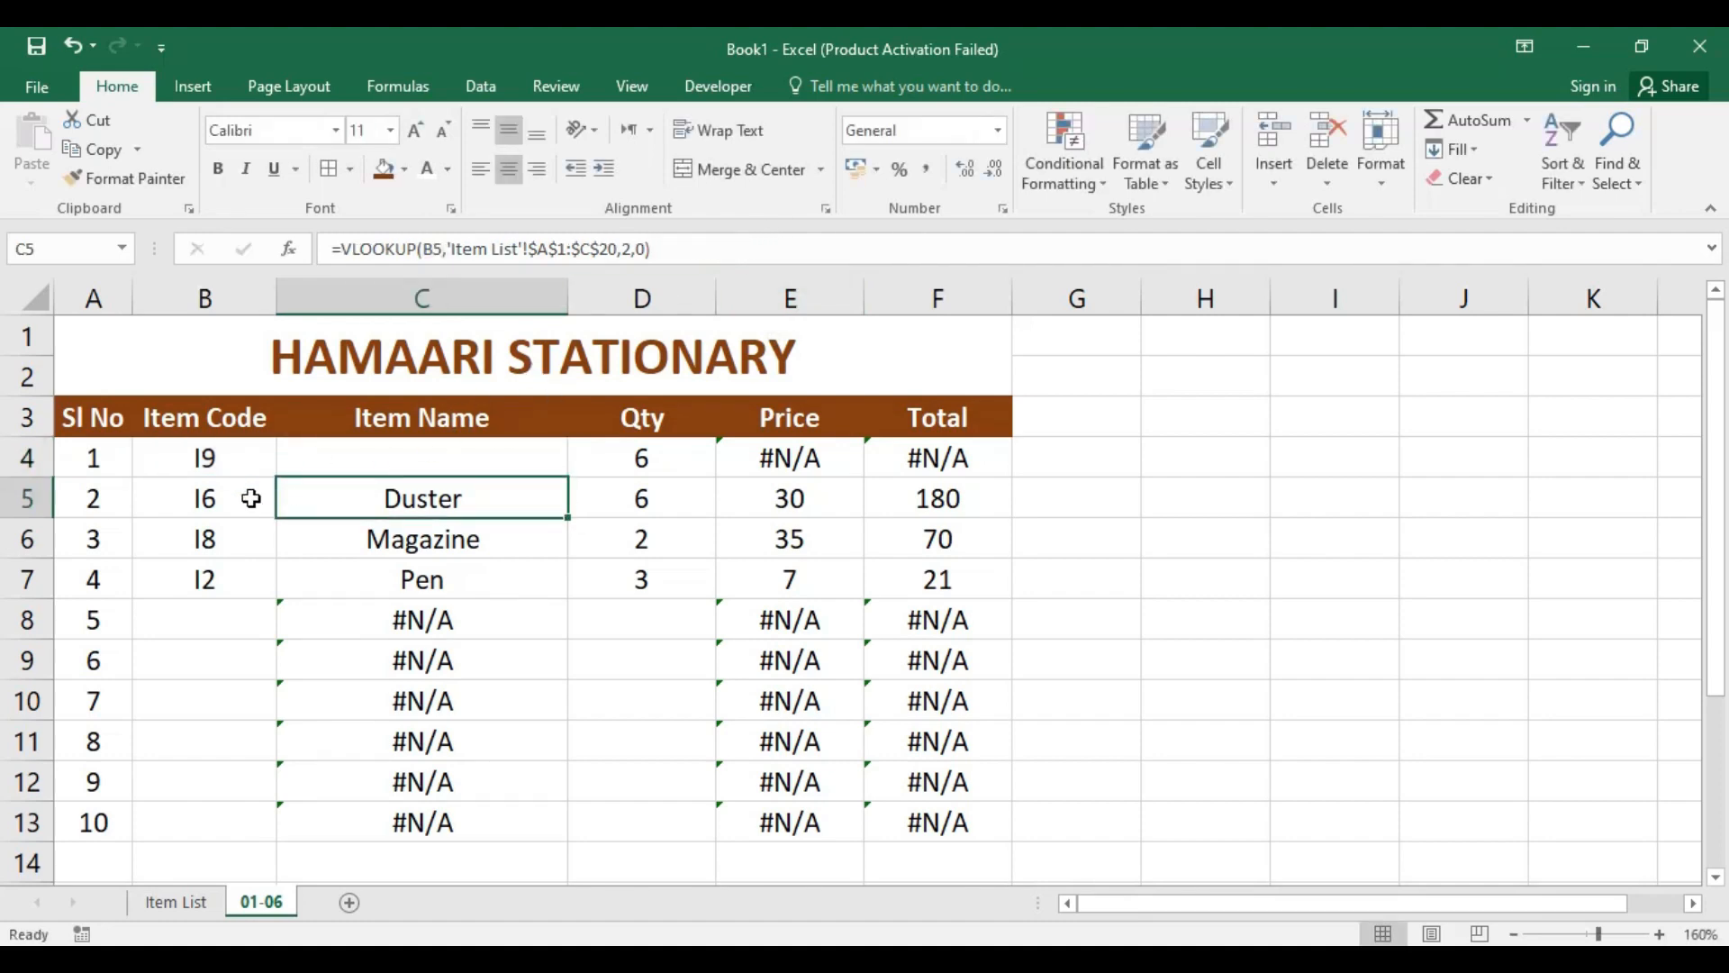
Step: Enter the unlisted item code DFJKDF in cell B4 to test the blank fallback
{"action": "left_click", "coordinate": [206, 456]}
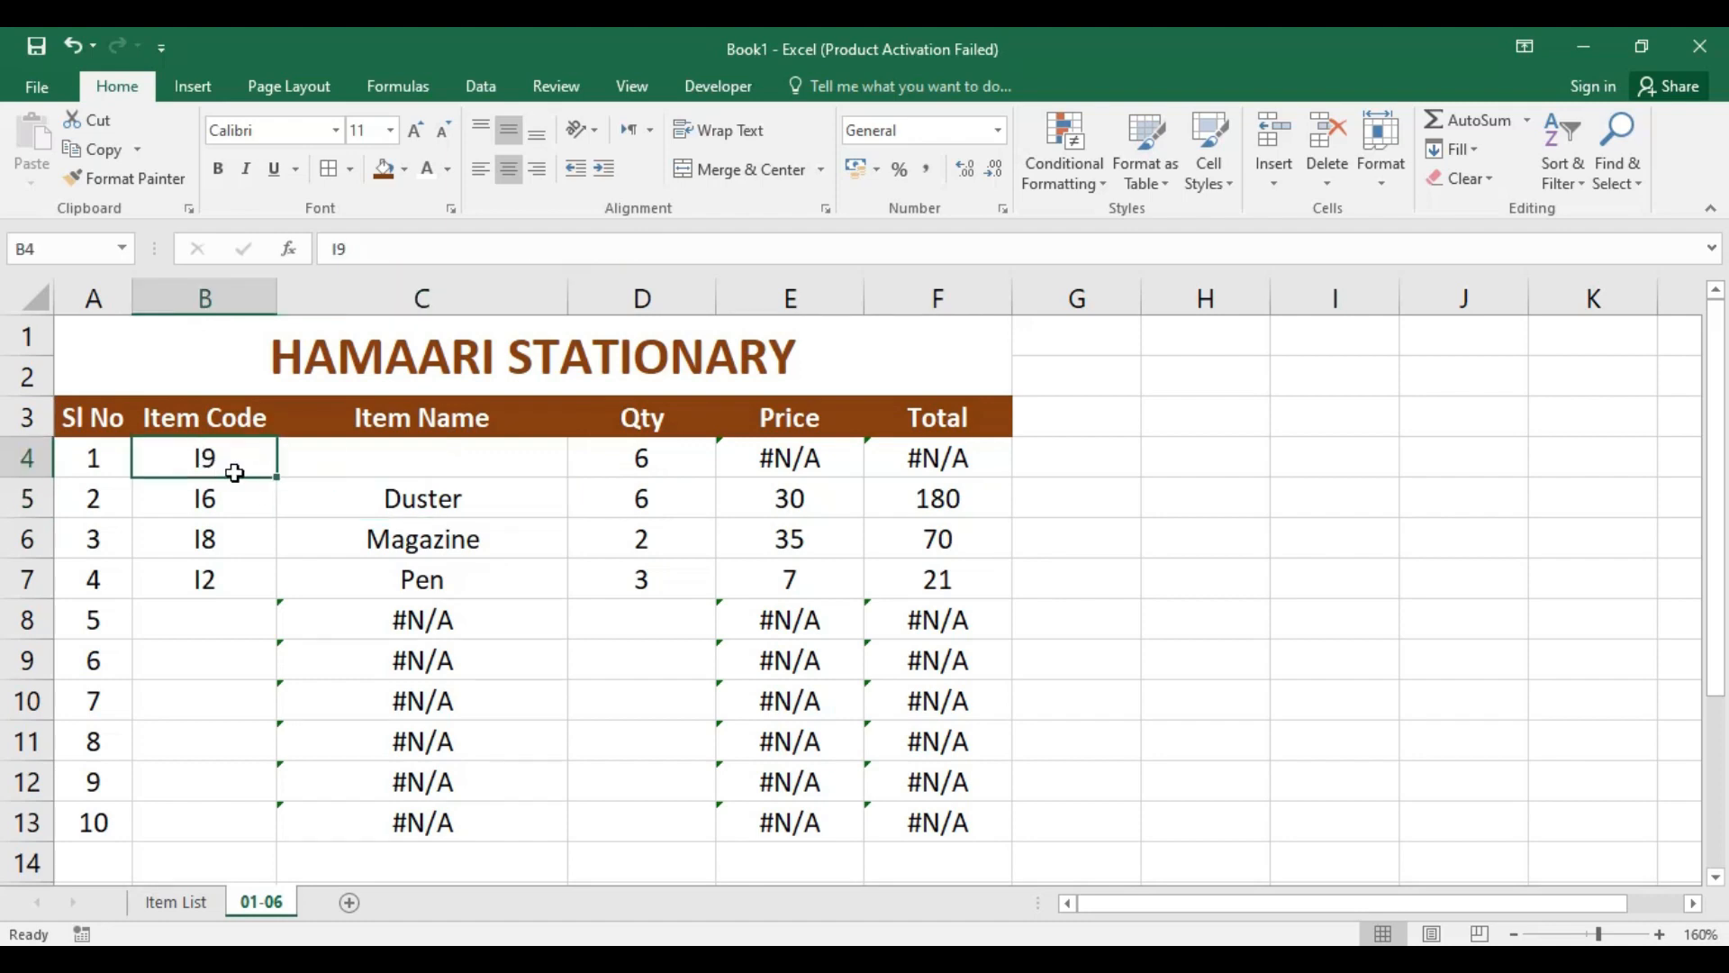
{"action": "type", "text": "DFJKDF"}
{"action": "key", "text": "Return"}
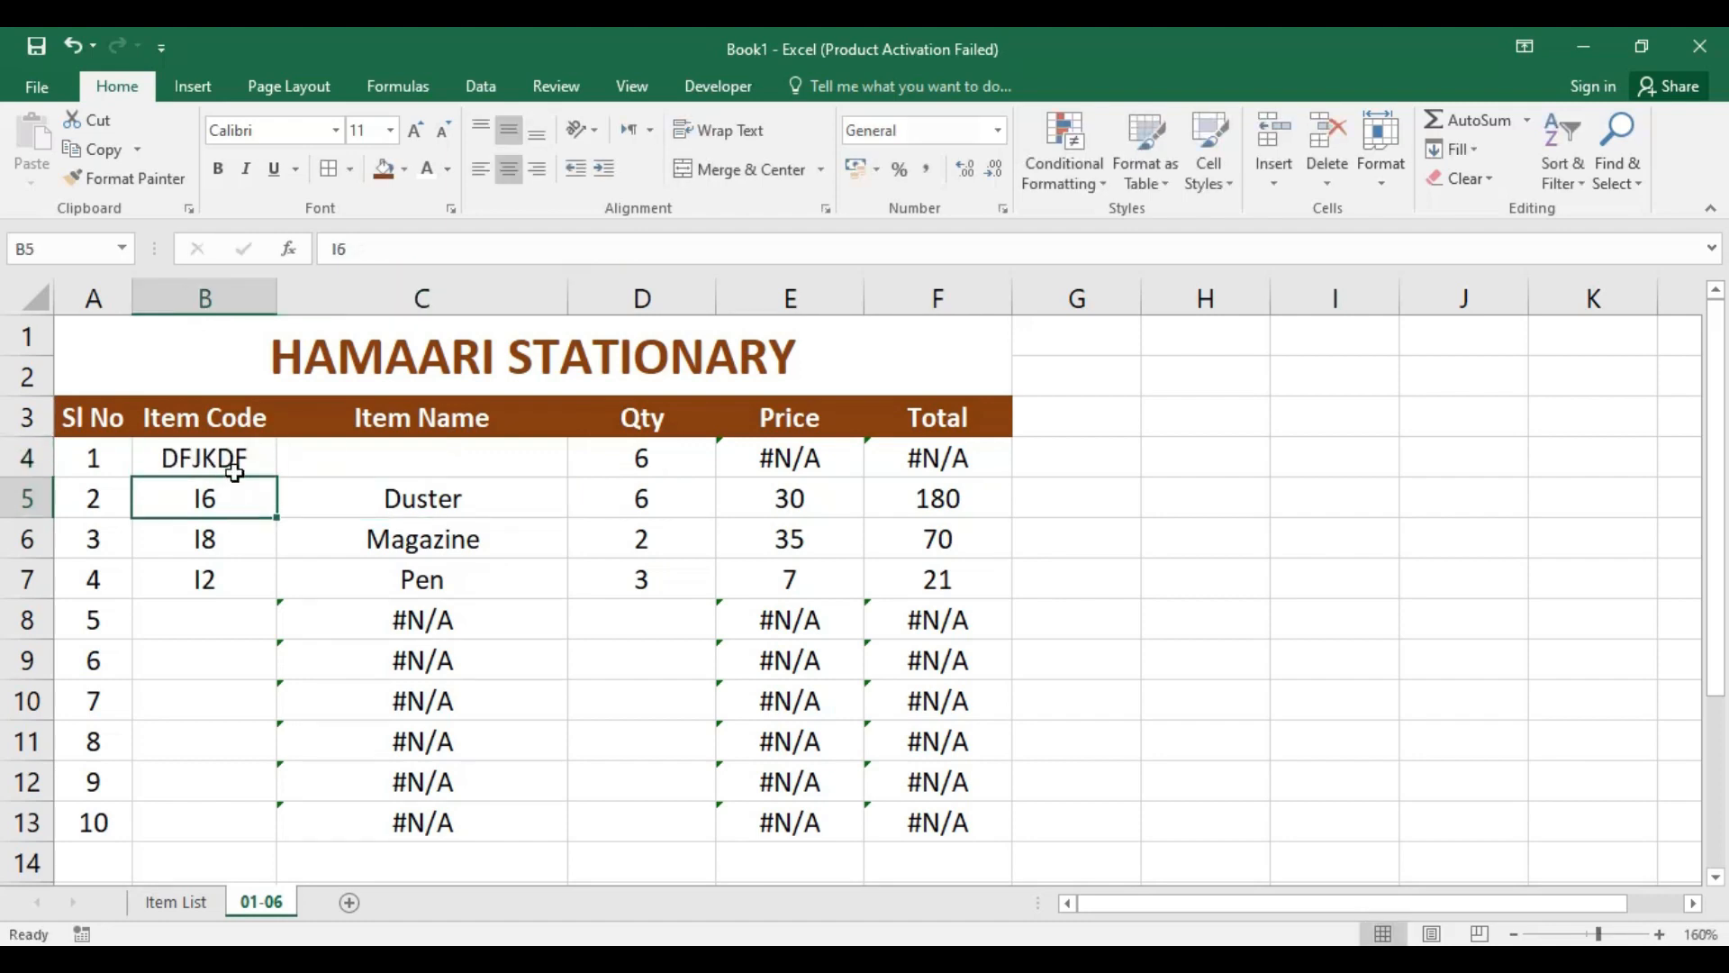
Step: Wrap the VLOOKUP in Price cell E4 in IFERROR, with "FREE" as the fallback value
{"action": "left_click", "coordinate": [463, 455]}
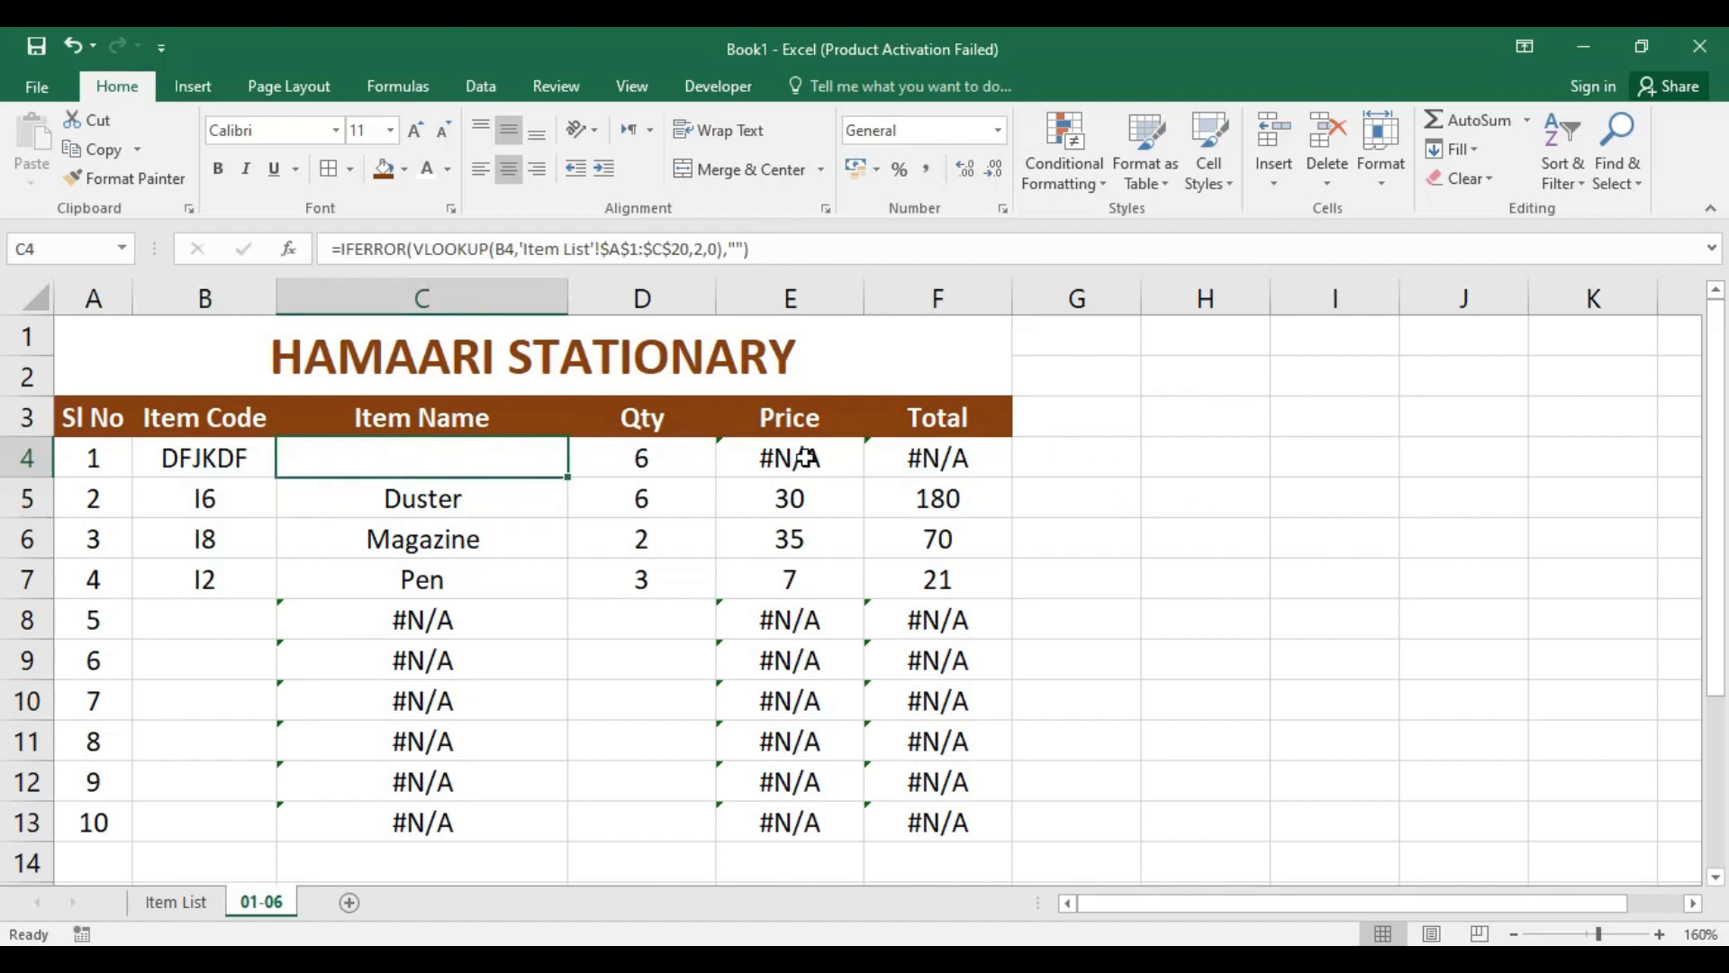
{"action": "left_click", "coordinate": [797, 457]}
{"action": "left_click", "coordinate": [473, 465]}
{"action": "left_click", "coordinate": [771, 452]}
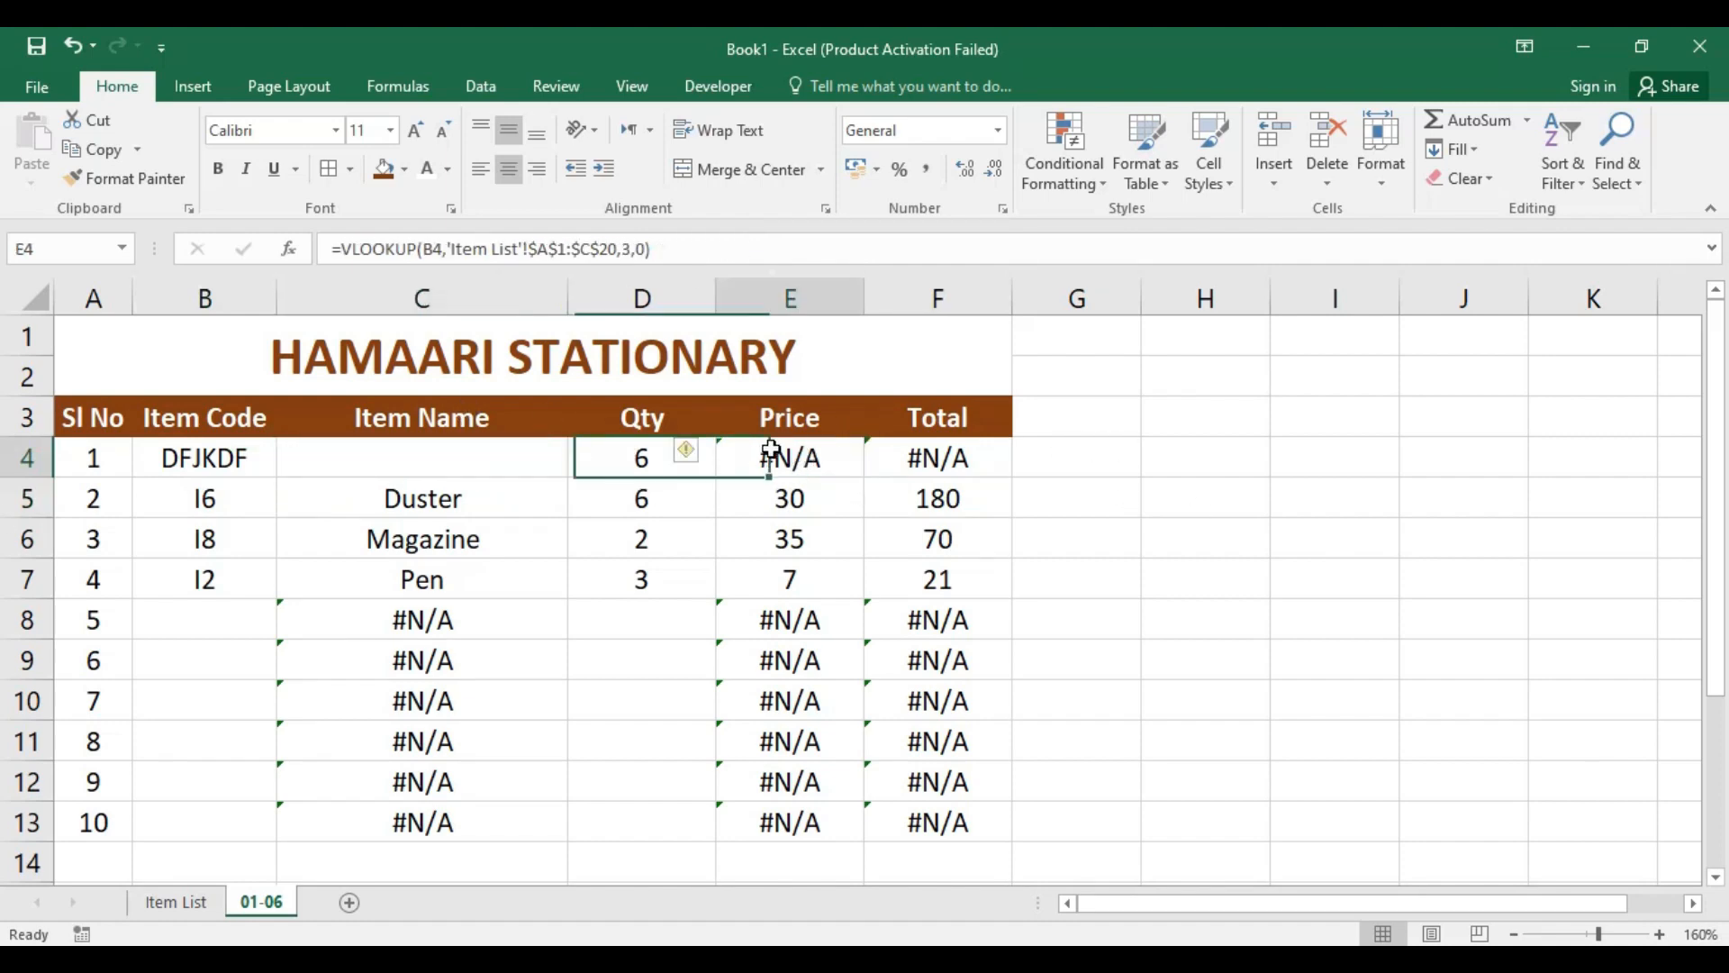
{"action": "left_click", "coordinate": [350, 248]}
{"action": "left_click", "coordinate": [341, 249]}
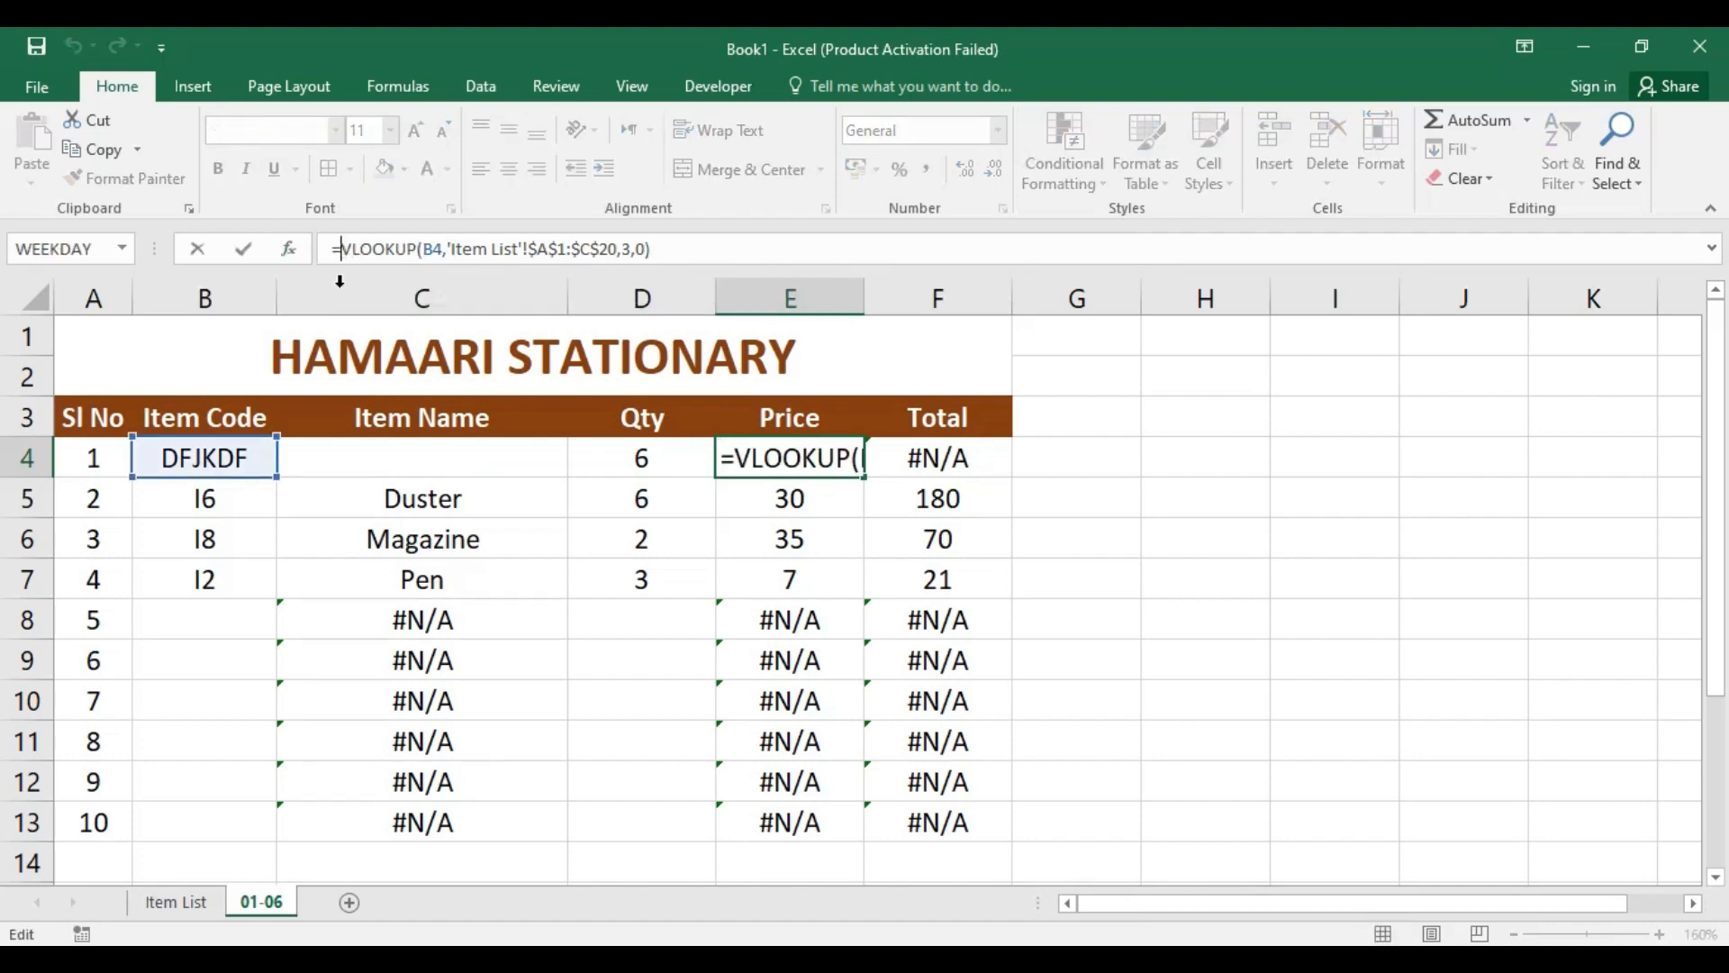
{"action": "type", "text": "IFE"}
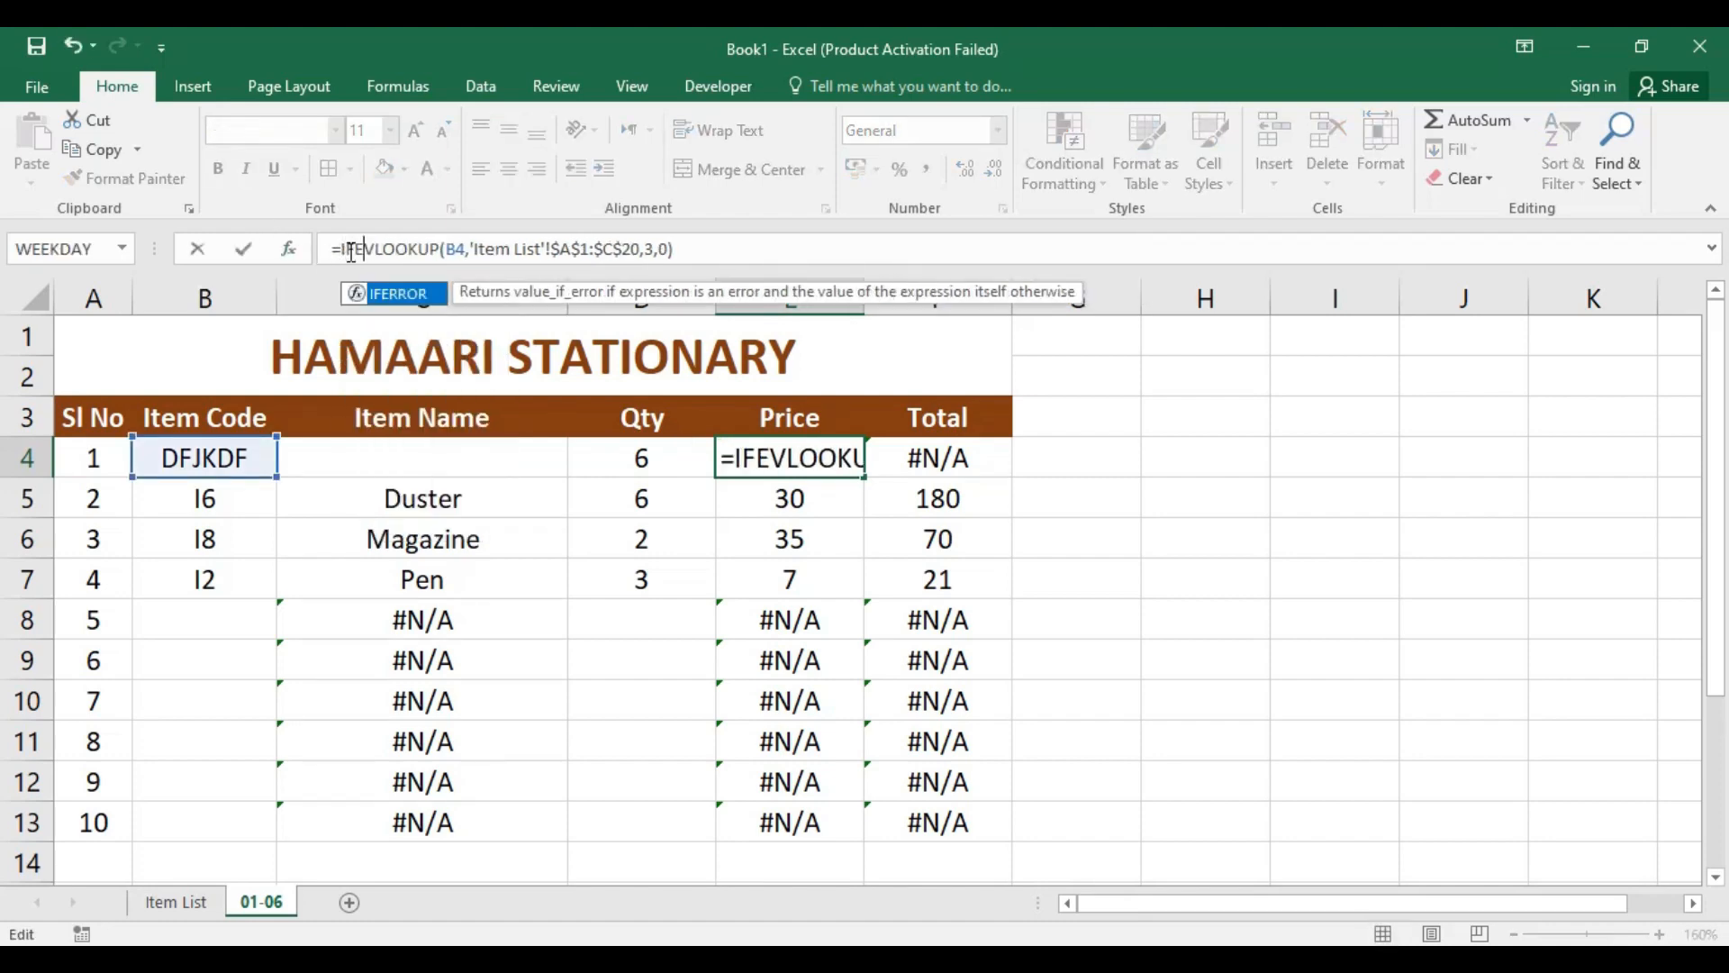
{"action": "key", "text": "Tab"}
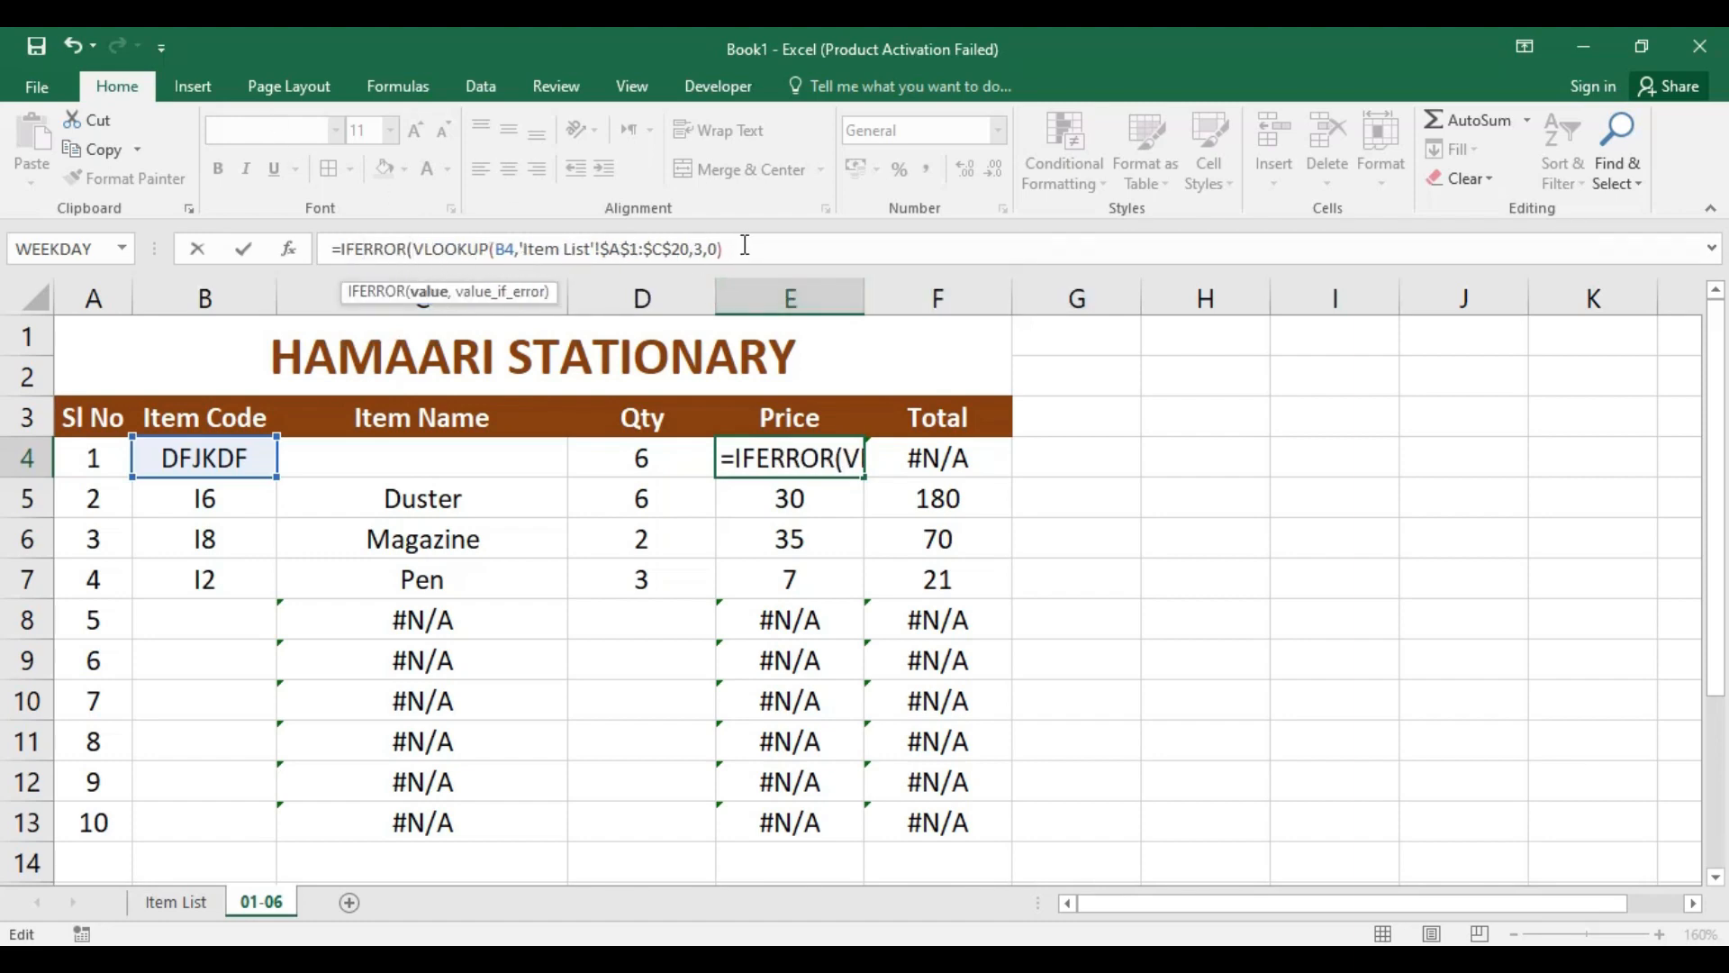
{"action": "type", "text": ","}
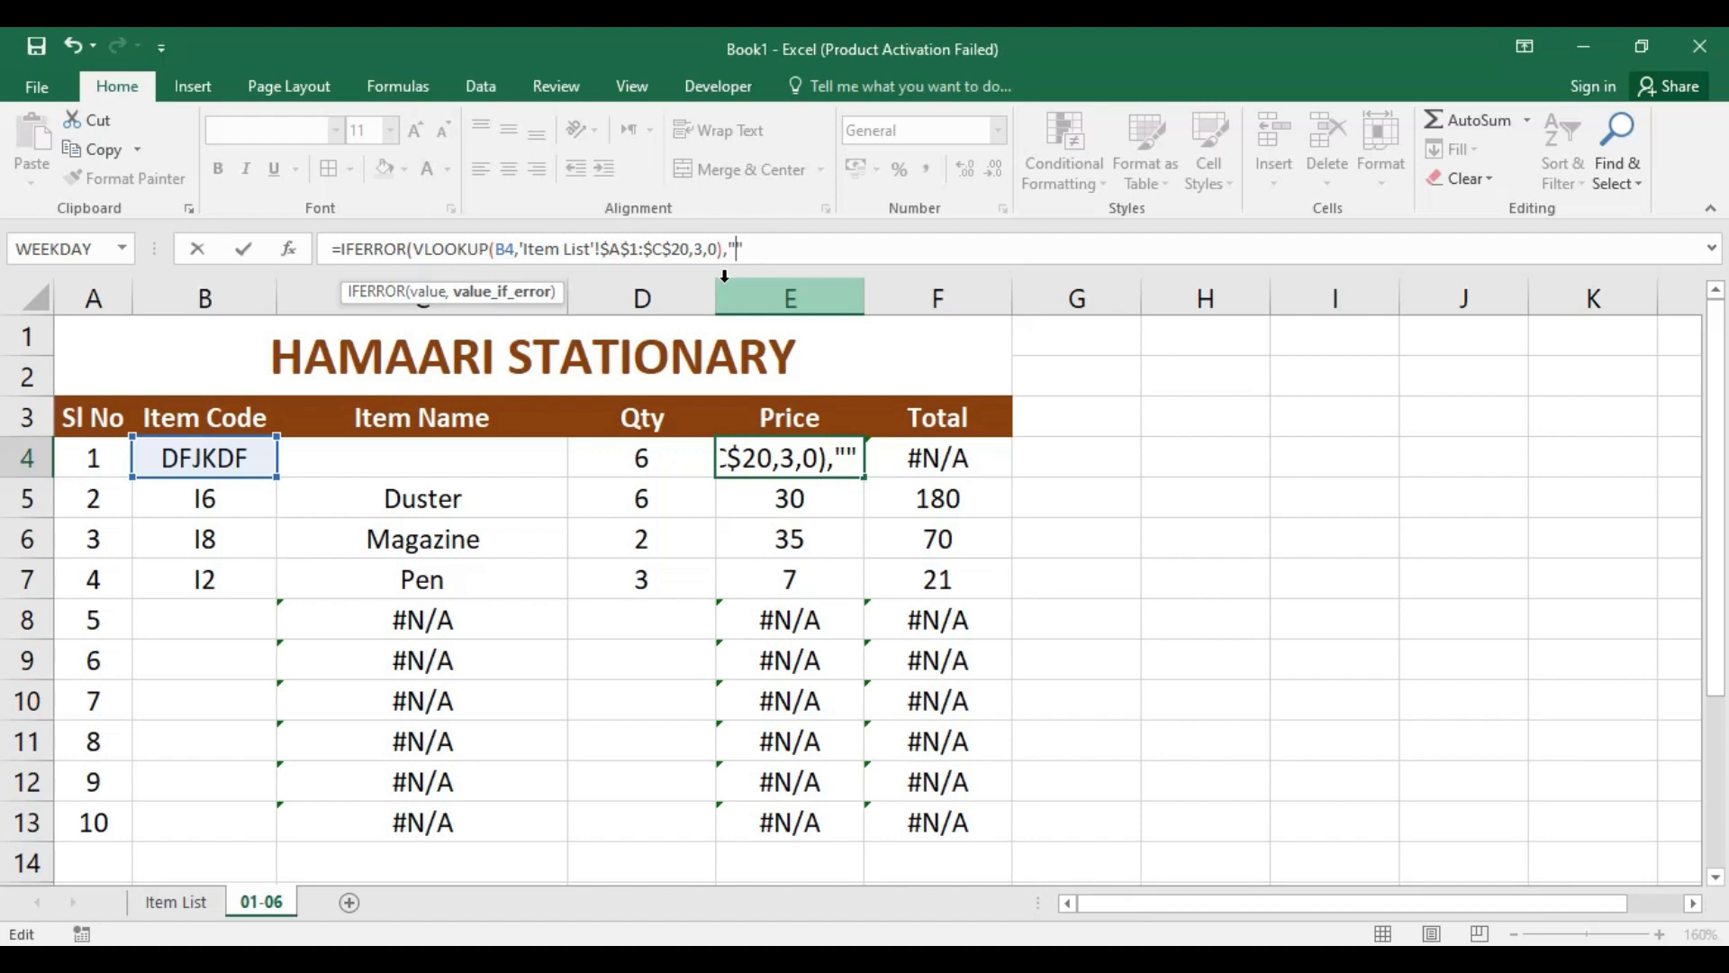
{"action": "type", "text": "FREE"}
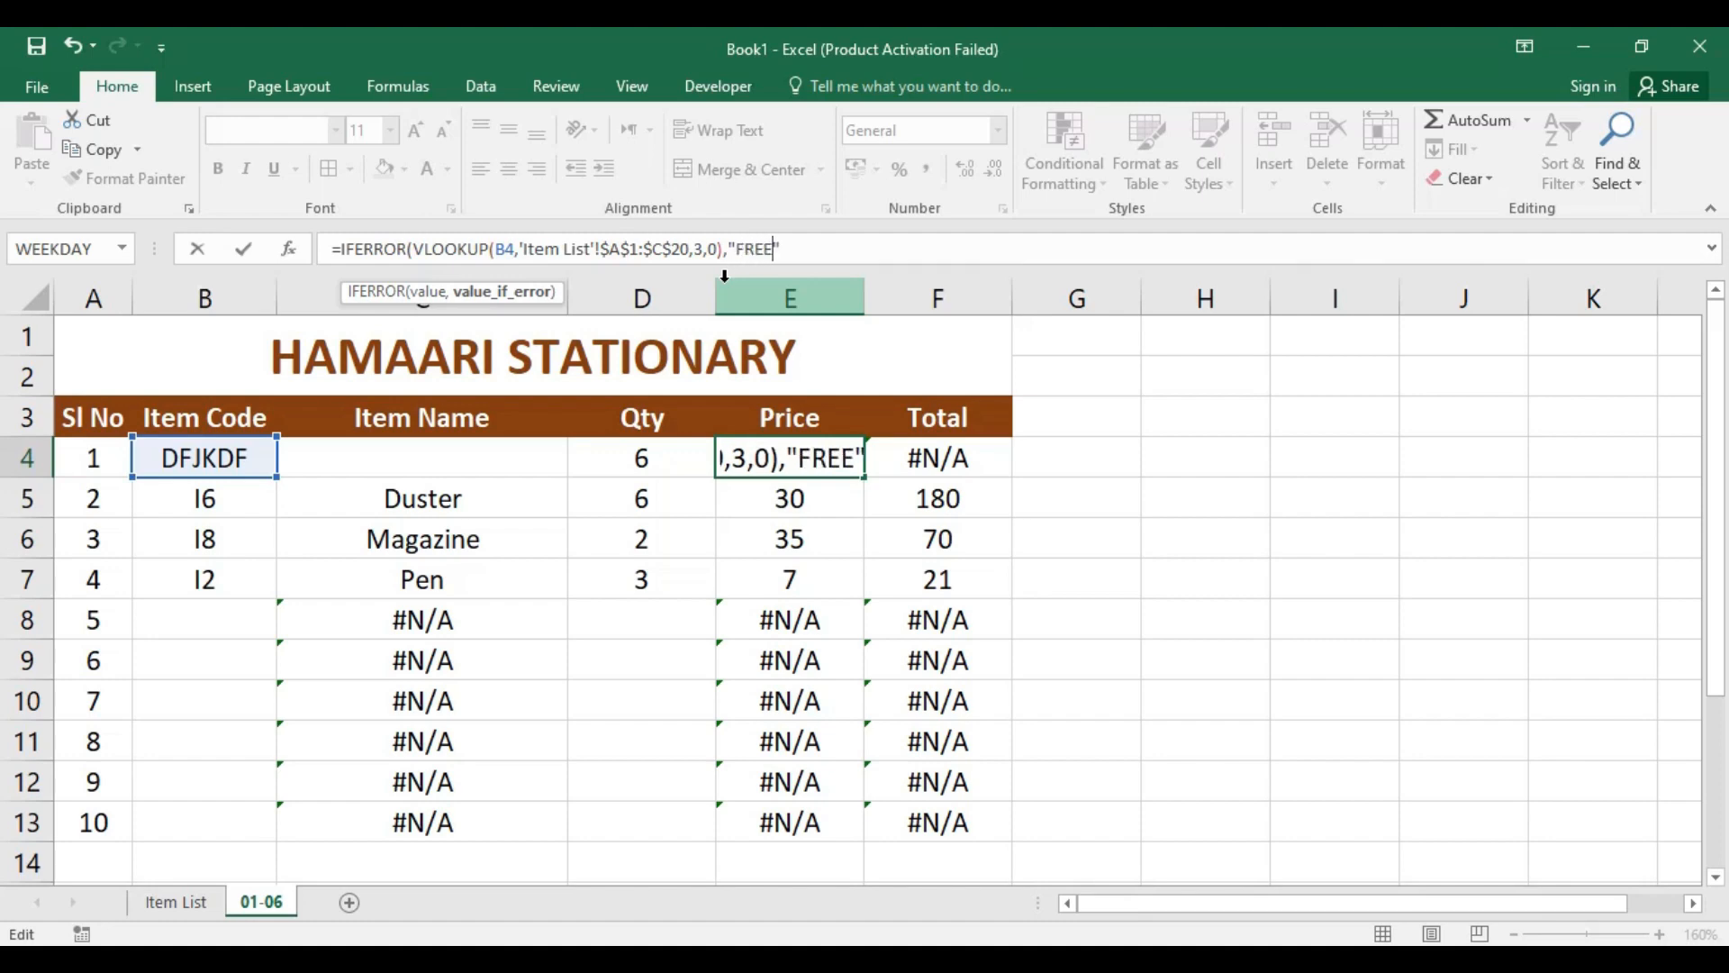
{"action": "key", "text": "Right"}
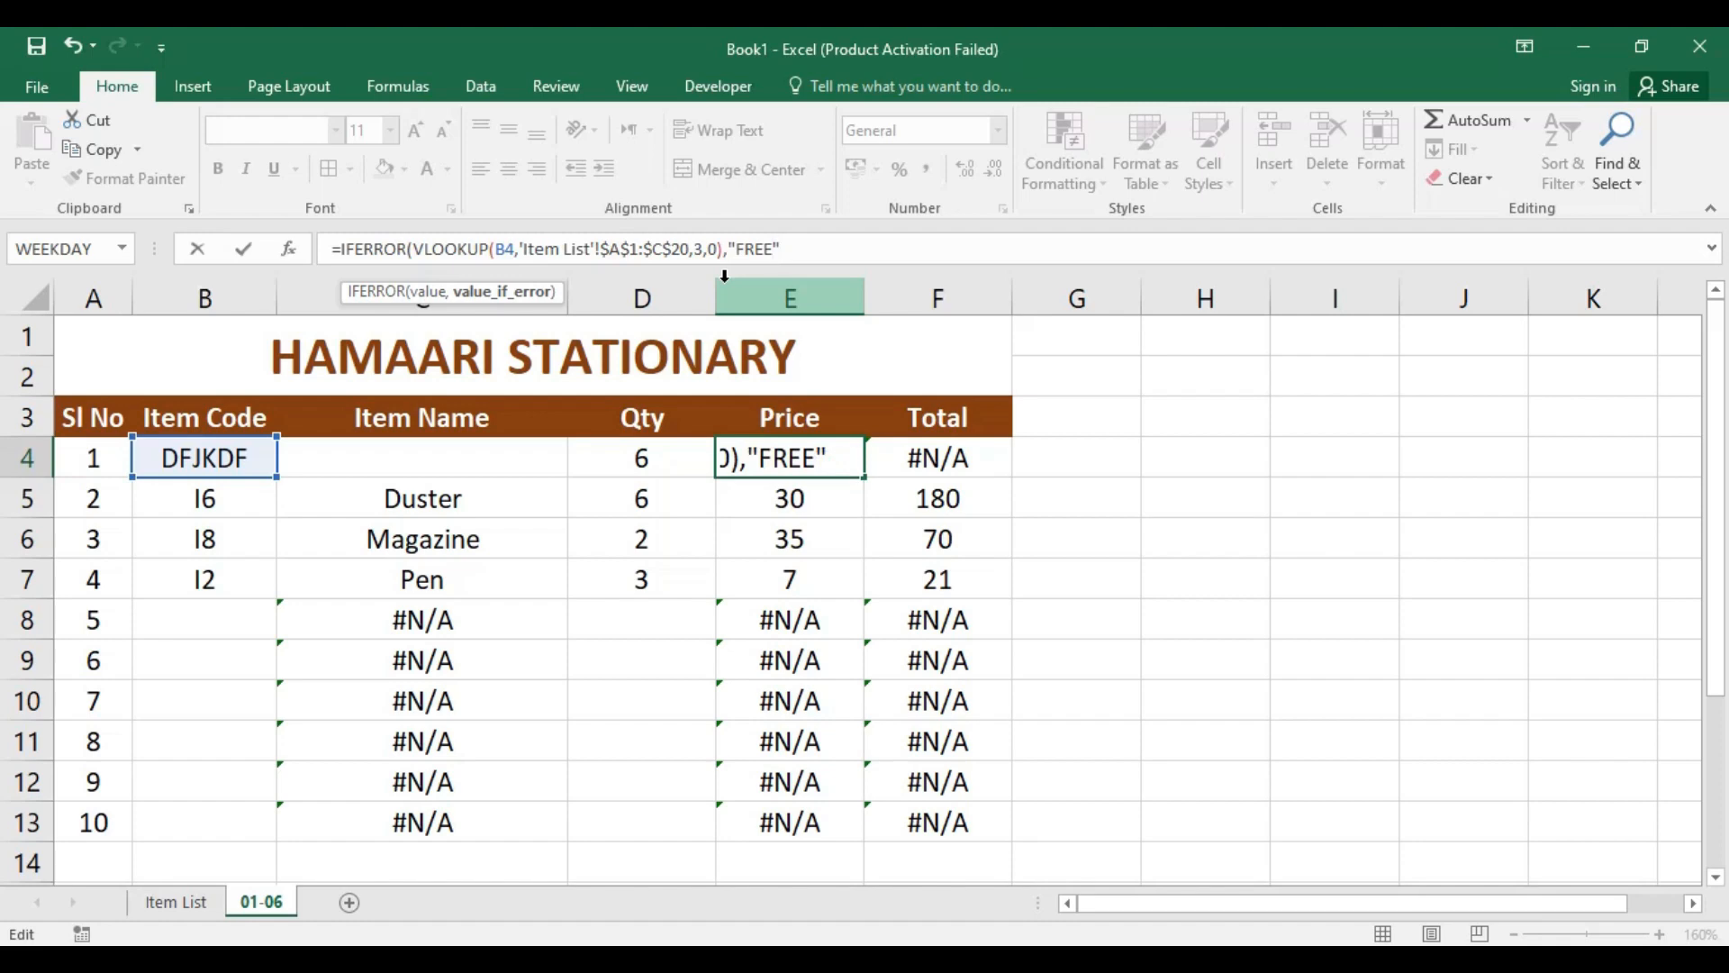
{"action": "key", "text": "Return"}
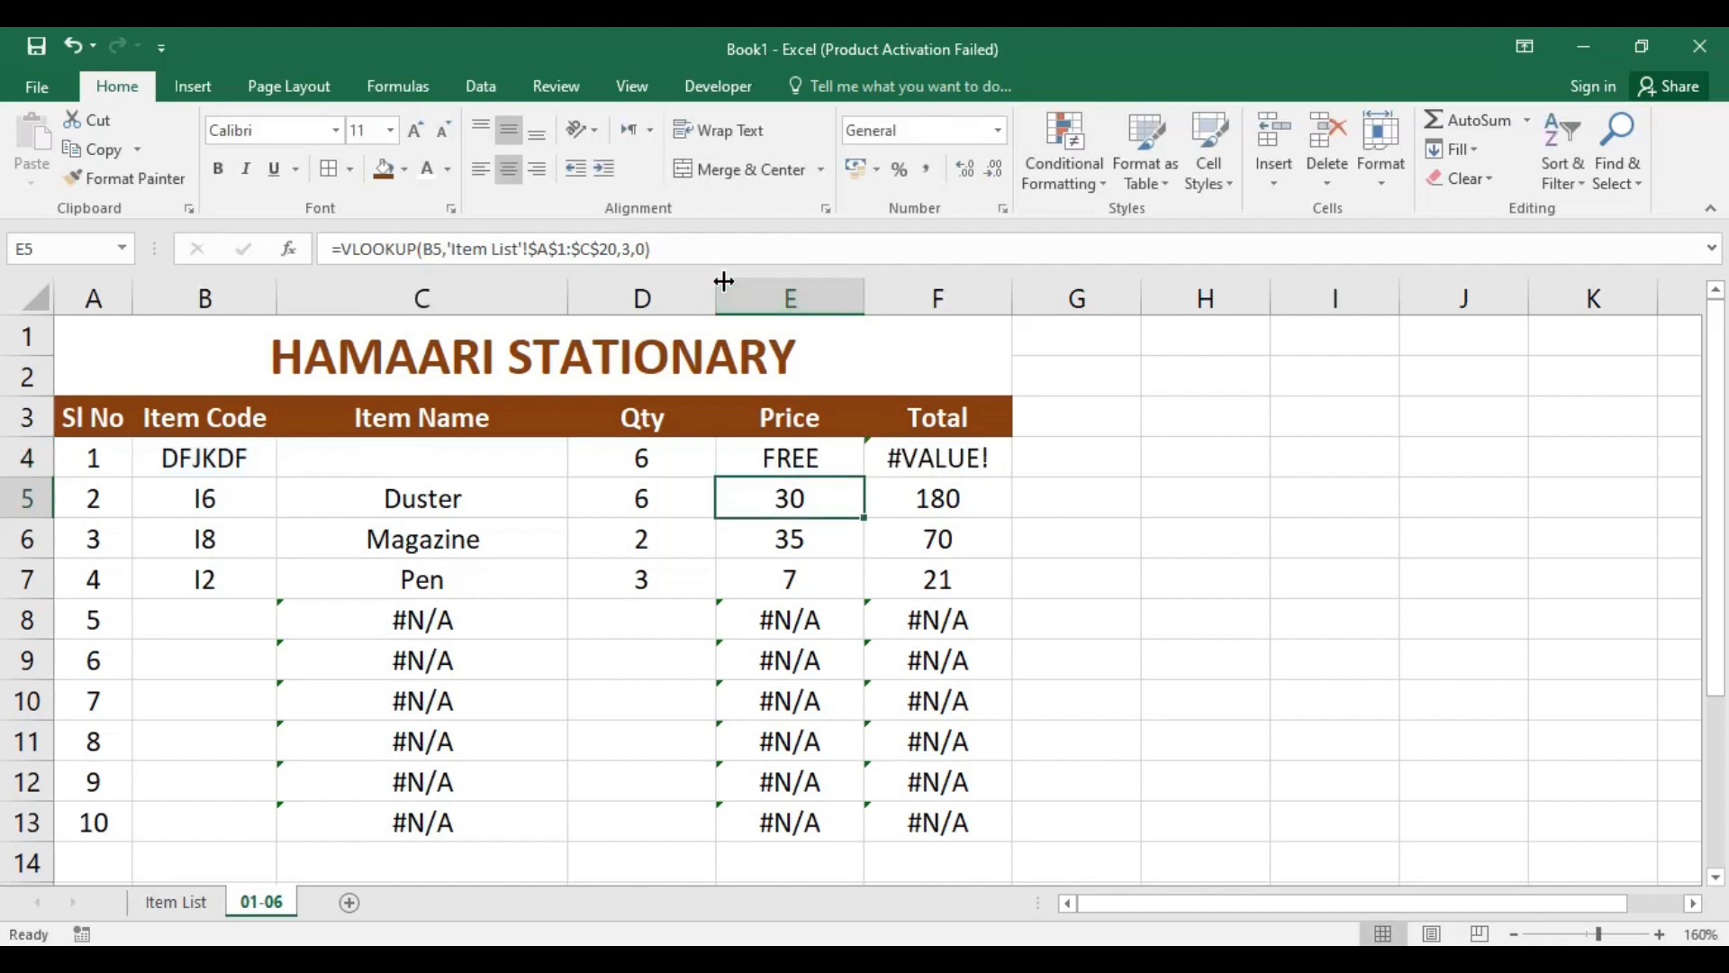
Step: Check the row 4 total's formula, and remove FREE from E4's IFERROR formula, leaving an empty string "" as the fallback
{"action": "left_click", "coordinate": [797, 451]}
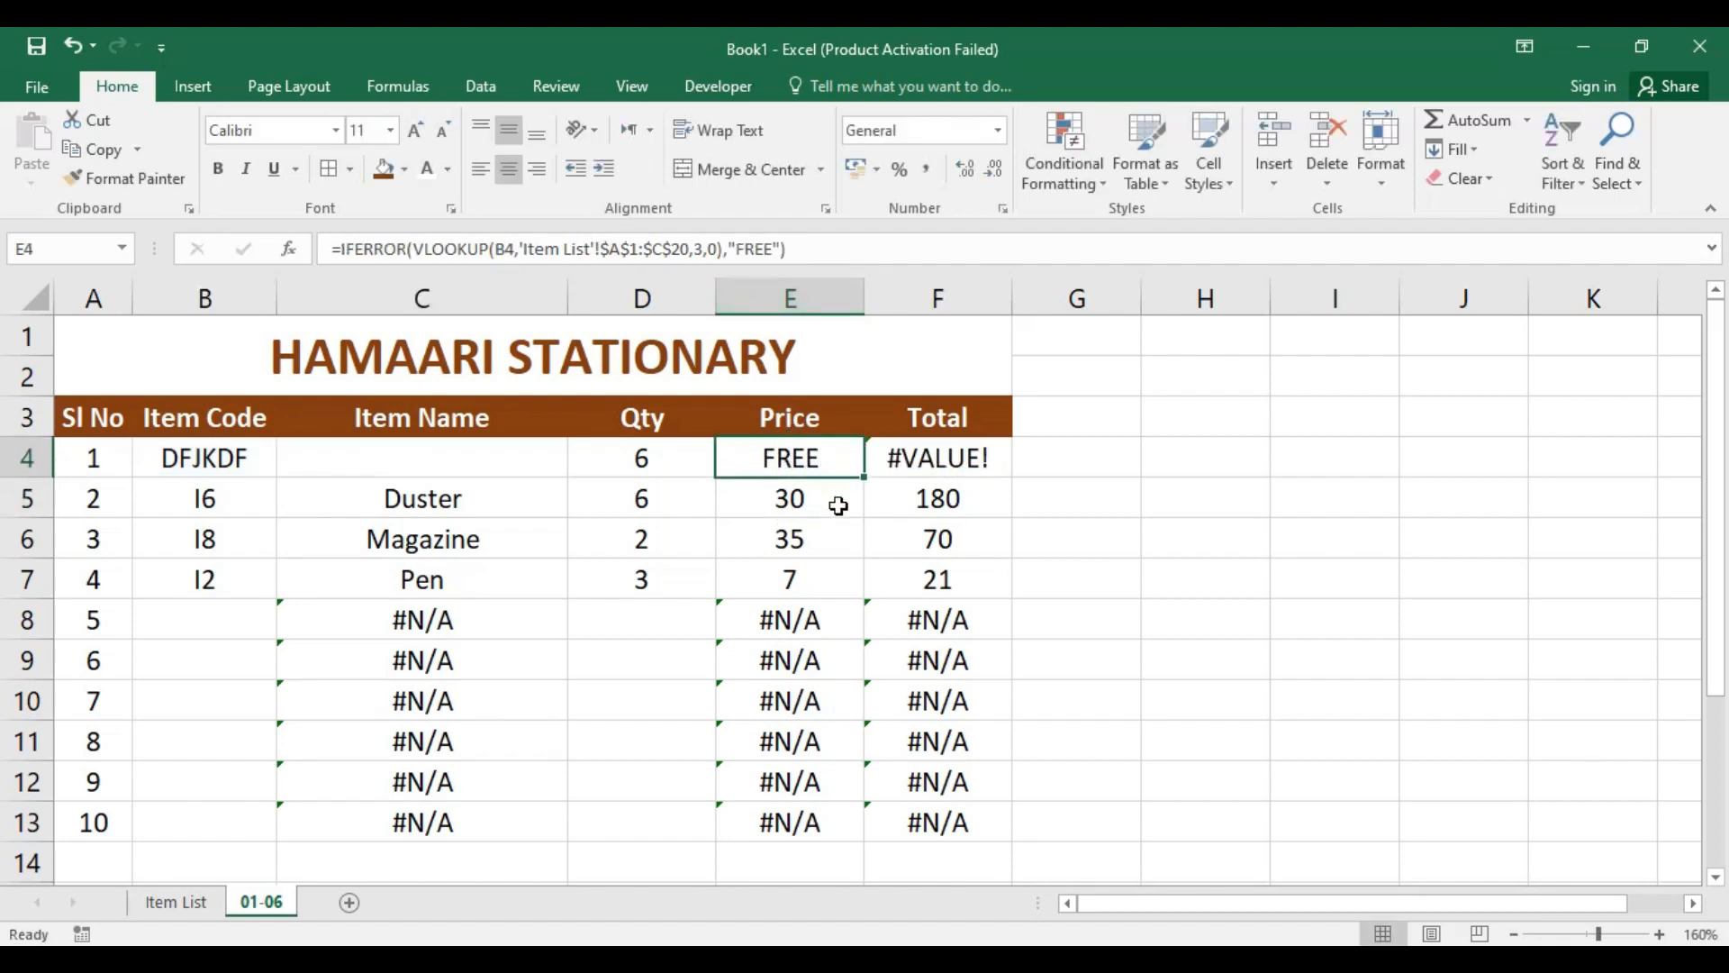
{"action": "left_click", "coordinate": [913, 461]}
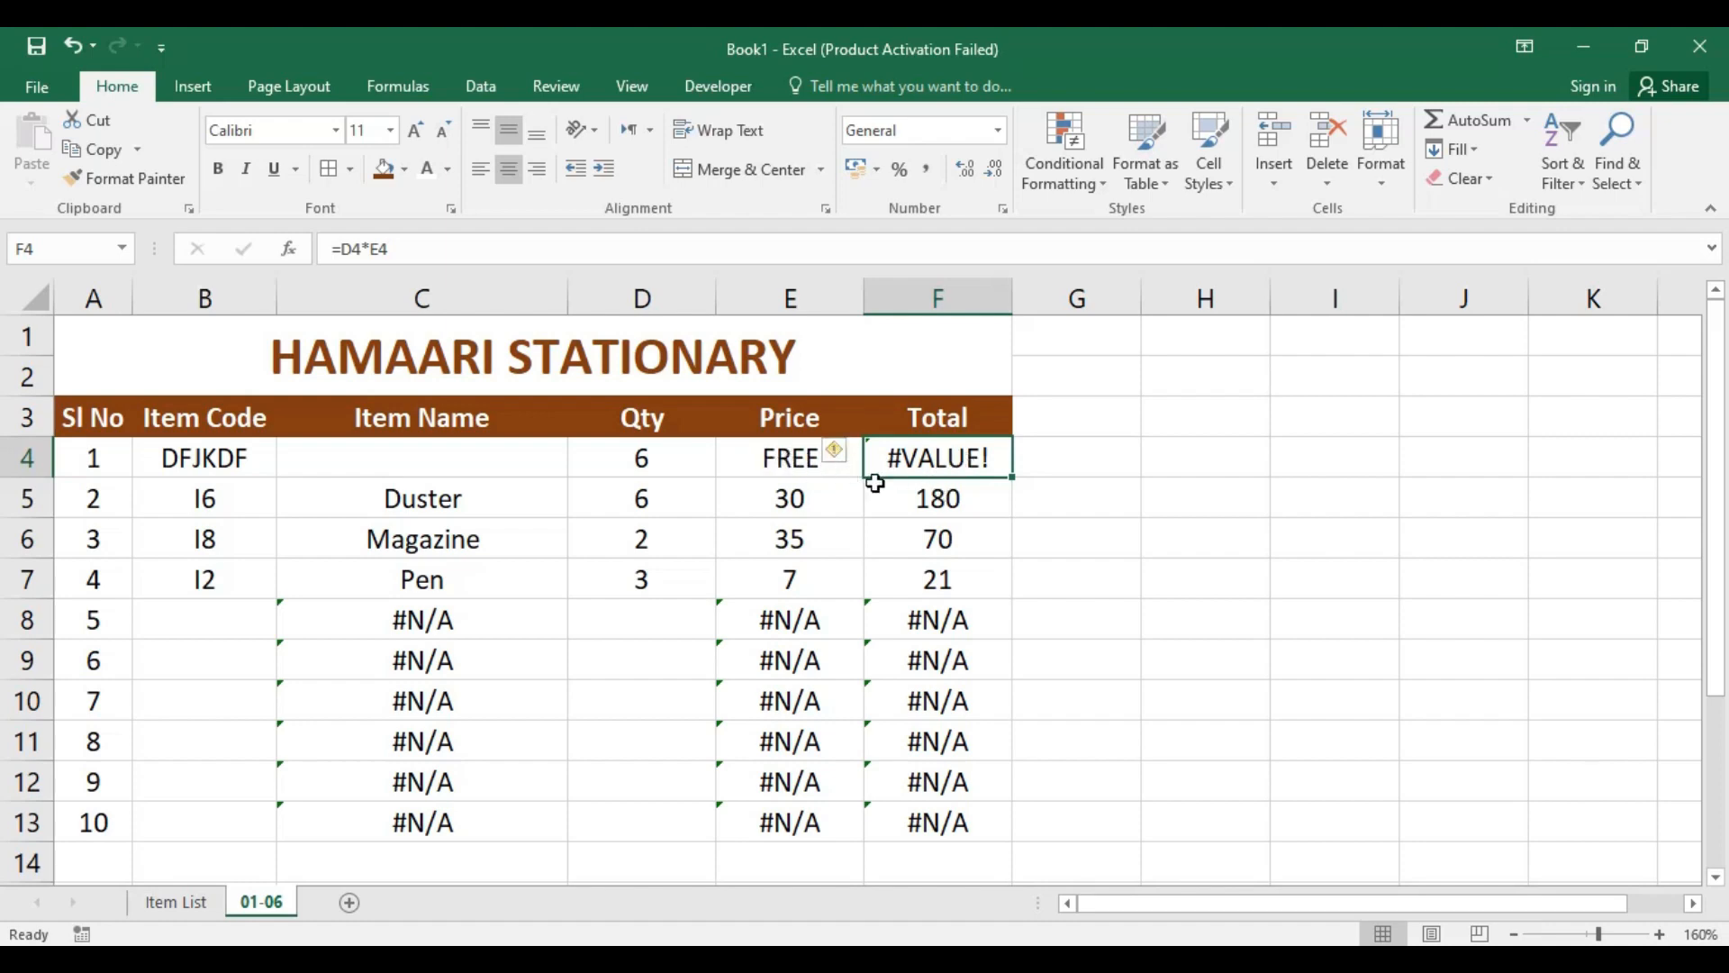
{"action": "left_click", "coordinate": [788, 464]}
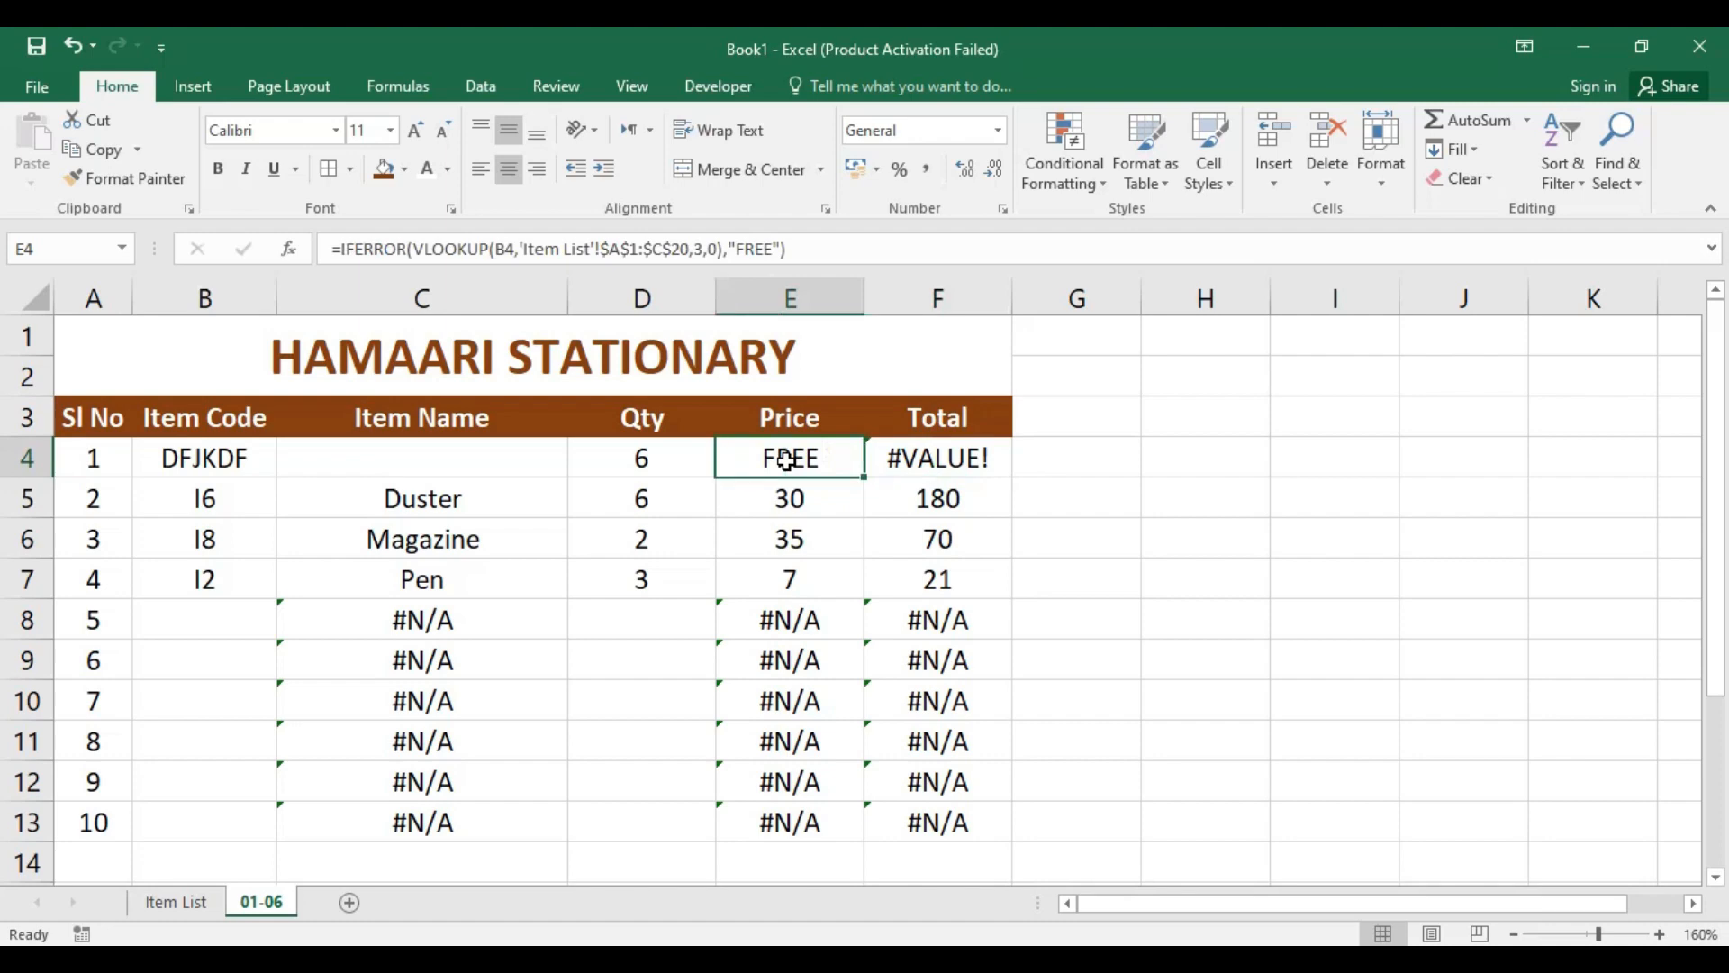
{"action": "double_click", "coordinate": [761, 249]}
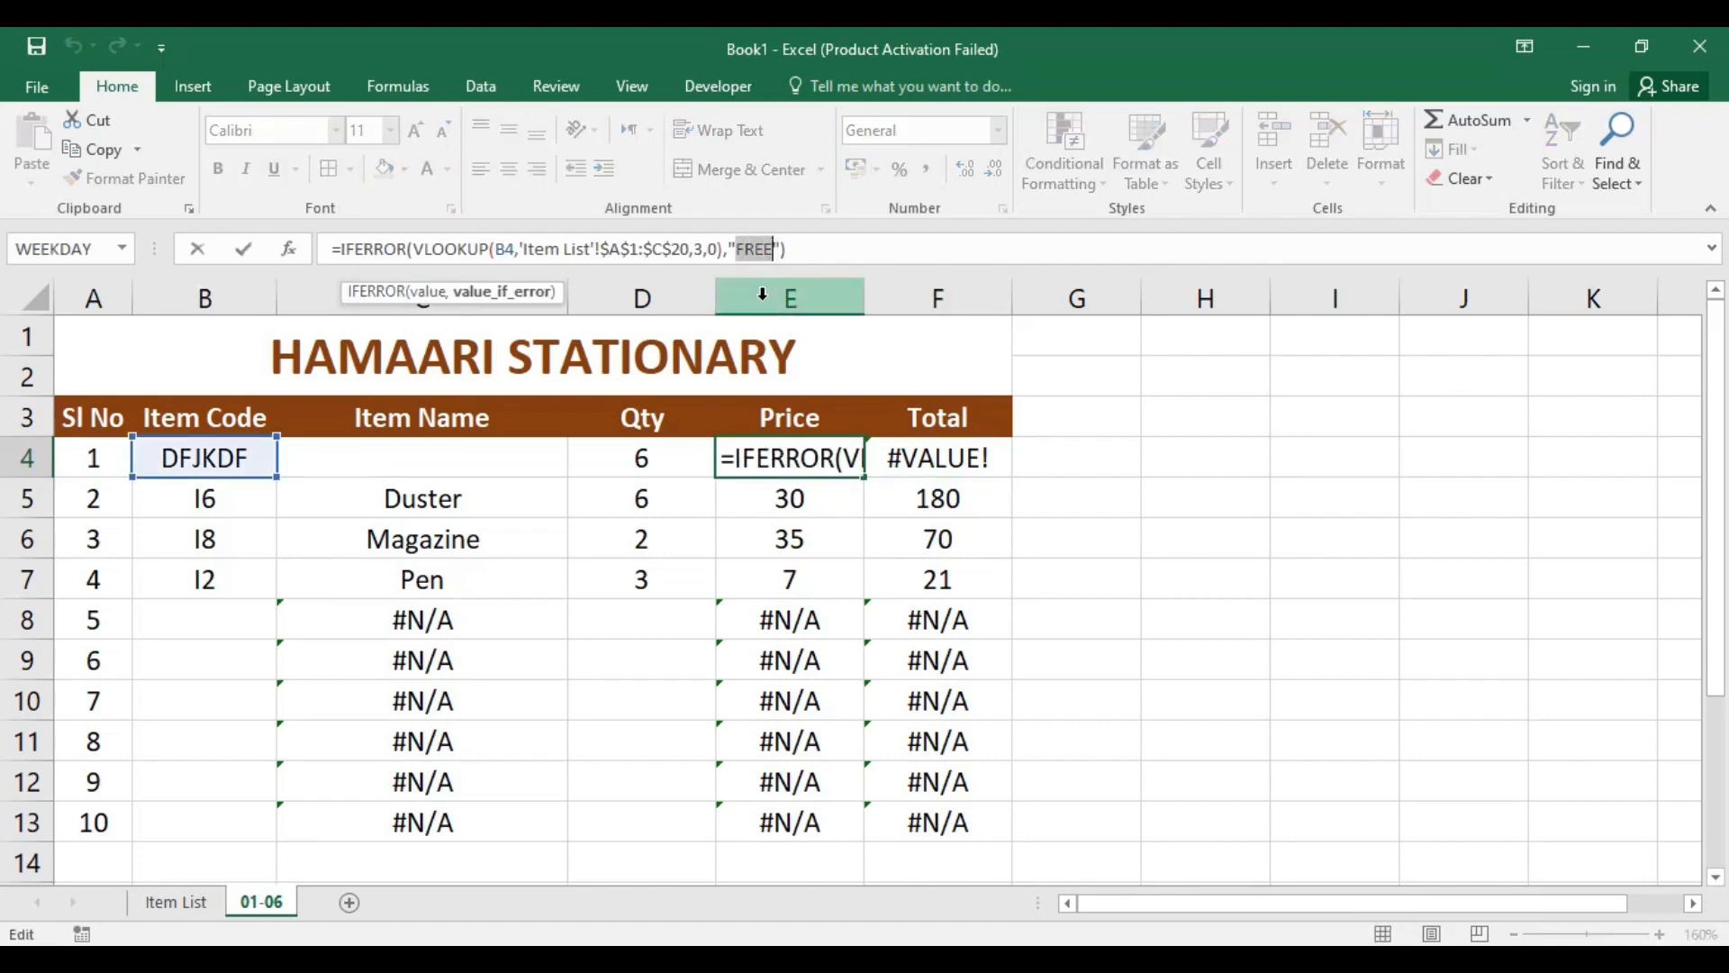
{"action": "key", "text": "BackSpace"}
{"action": "key", "text": "Return"}
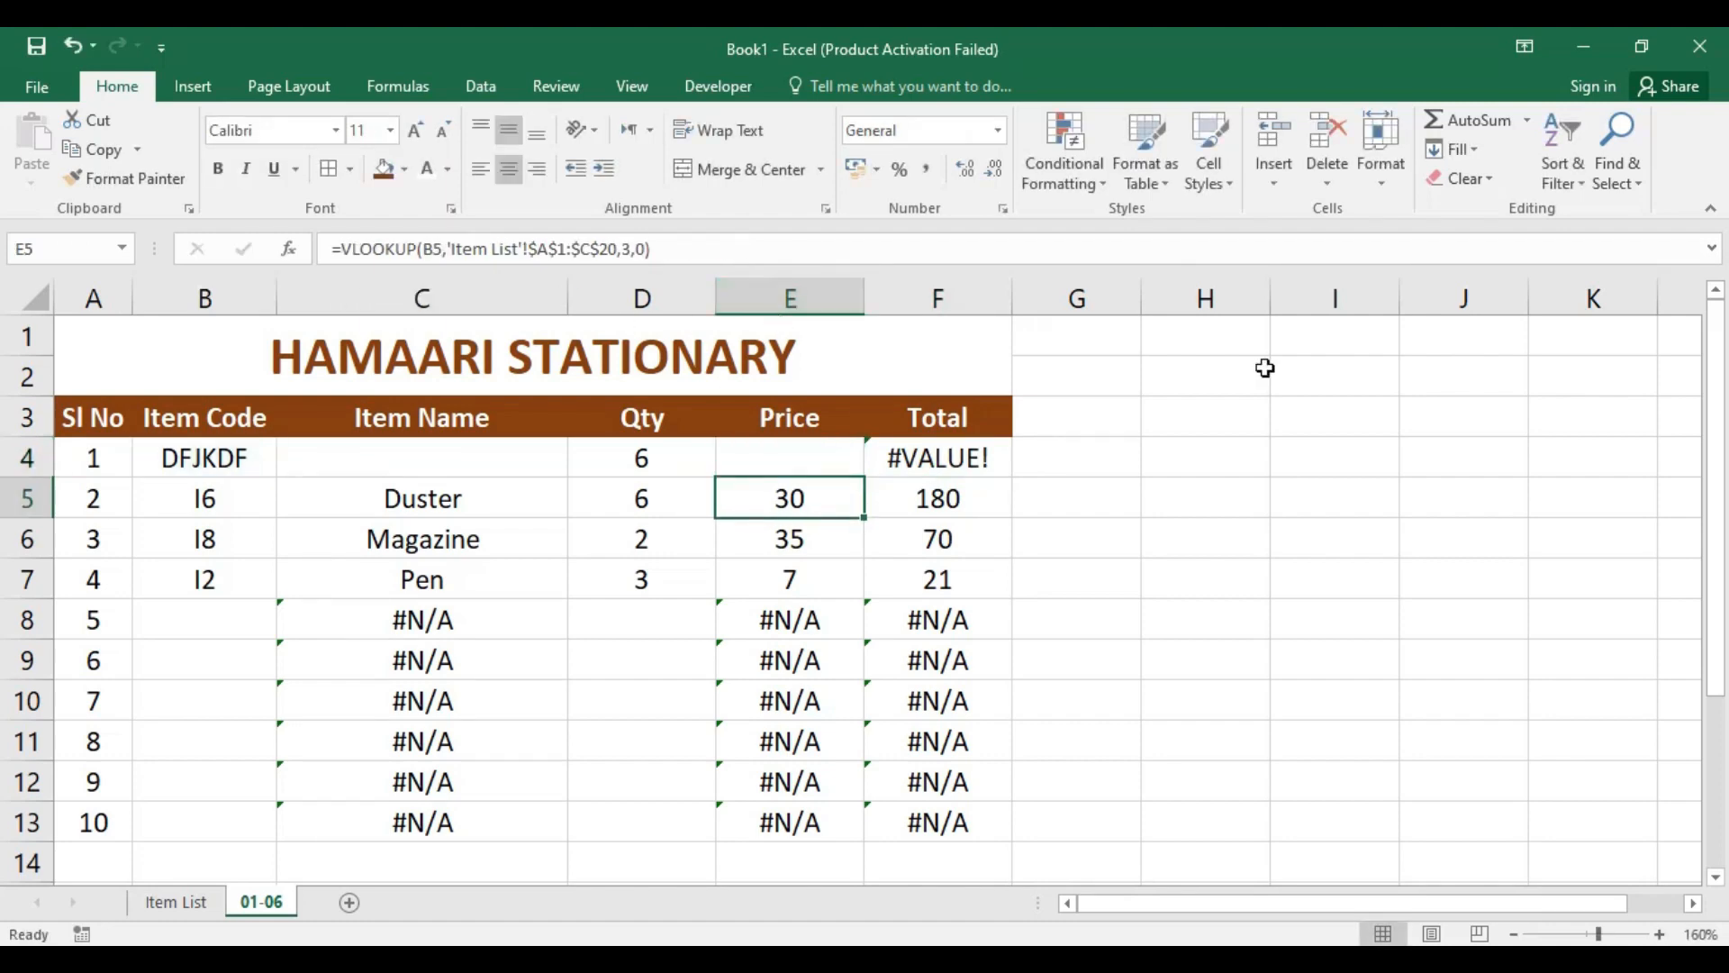
Step: Wrap the D4*E4 calculation in Total cell F4 in IFERROR with an empty string "" as the fallback
{"action": "left_click", "coordinate": [959, 455]}
{"action": "left_click", "coordinate": [788, 456]}
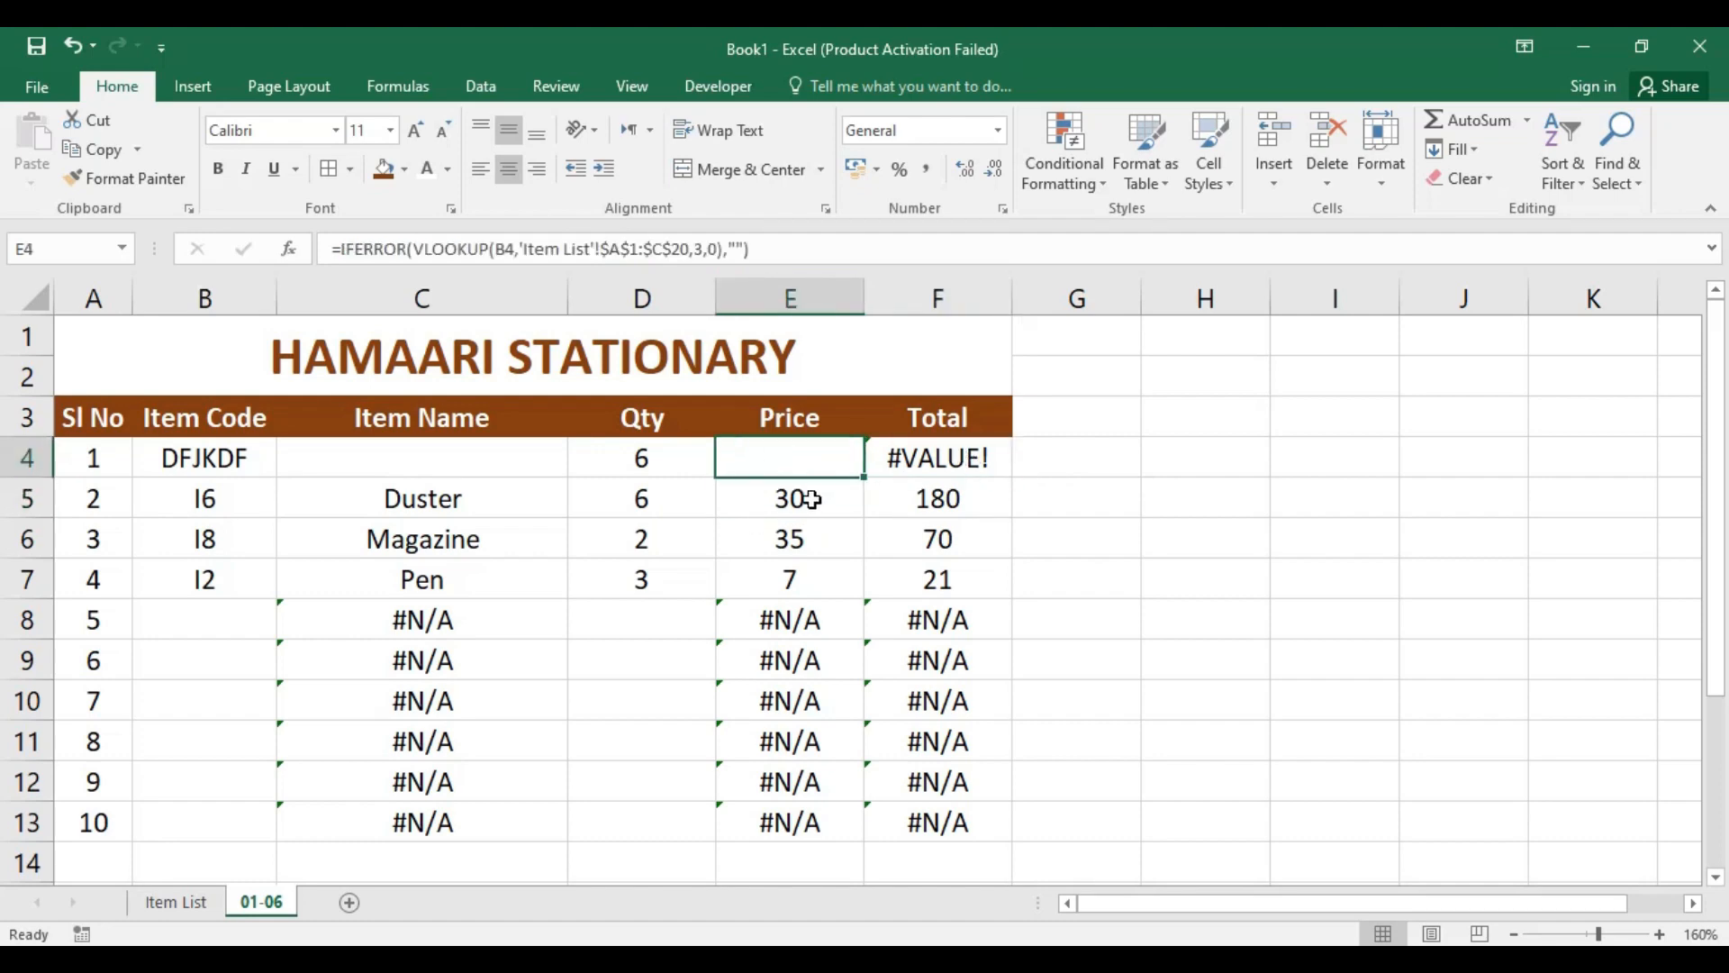
{"action": "left_click", "coordinate": [952, 461]}
{"action": "left_click", "coordinate": [343, 247]}
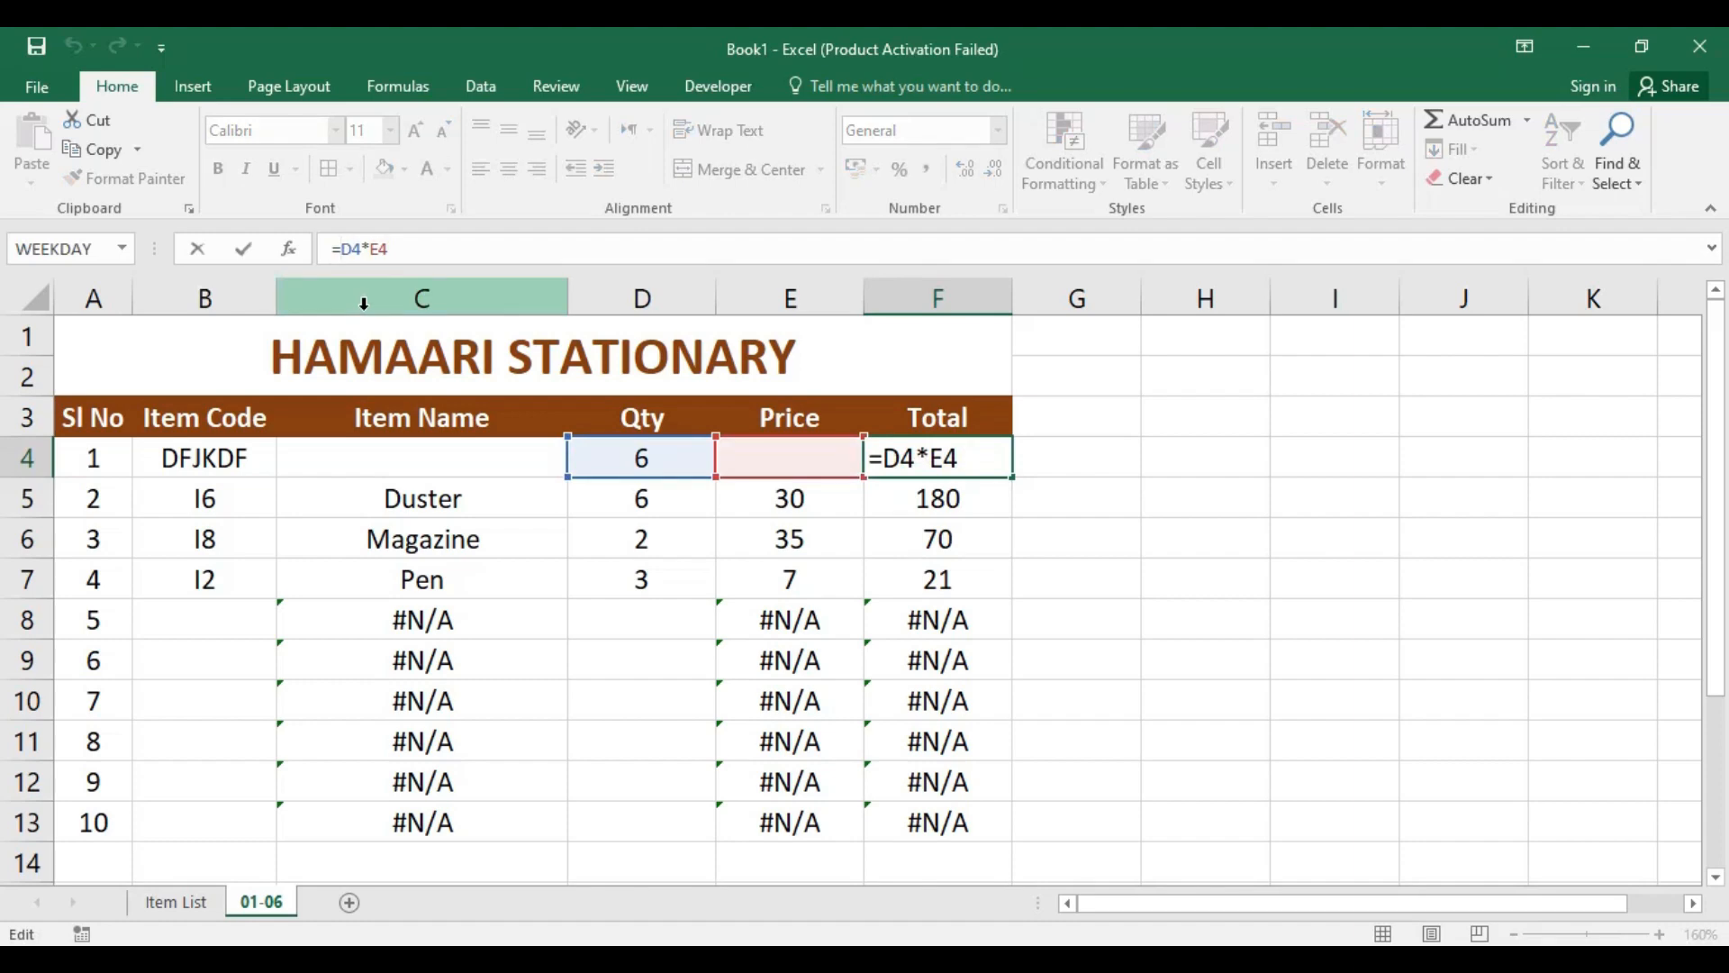
{"action": "type", "text": "IFERROR(D4*E4"}
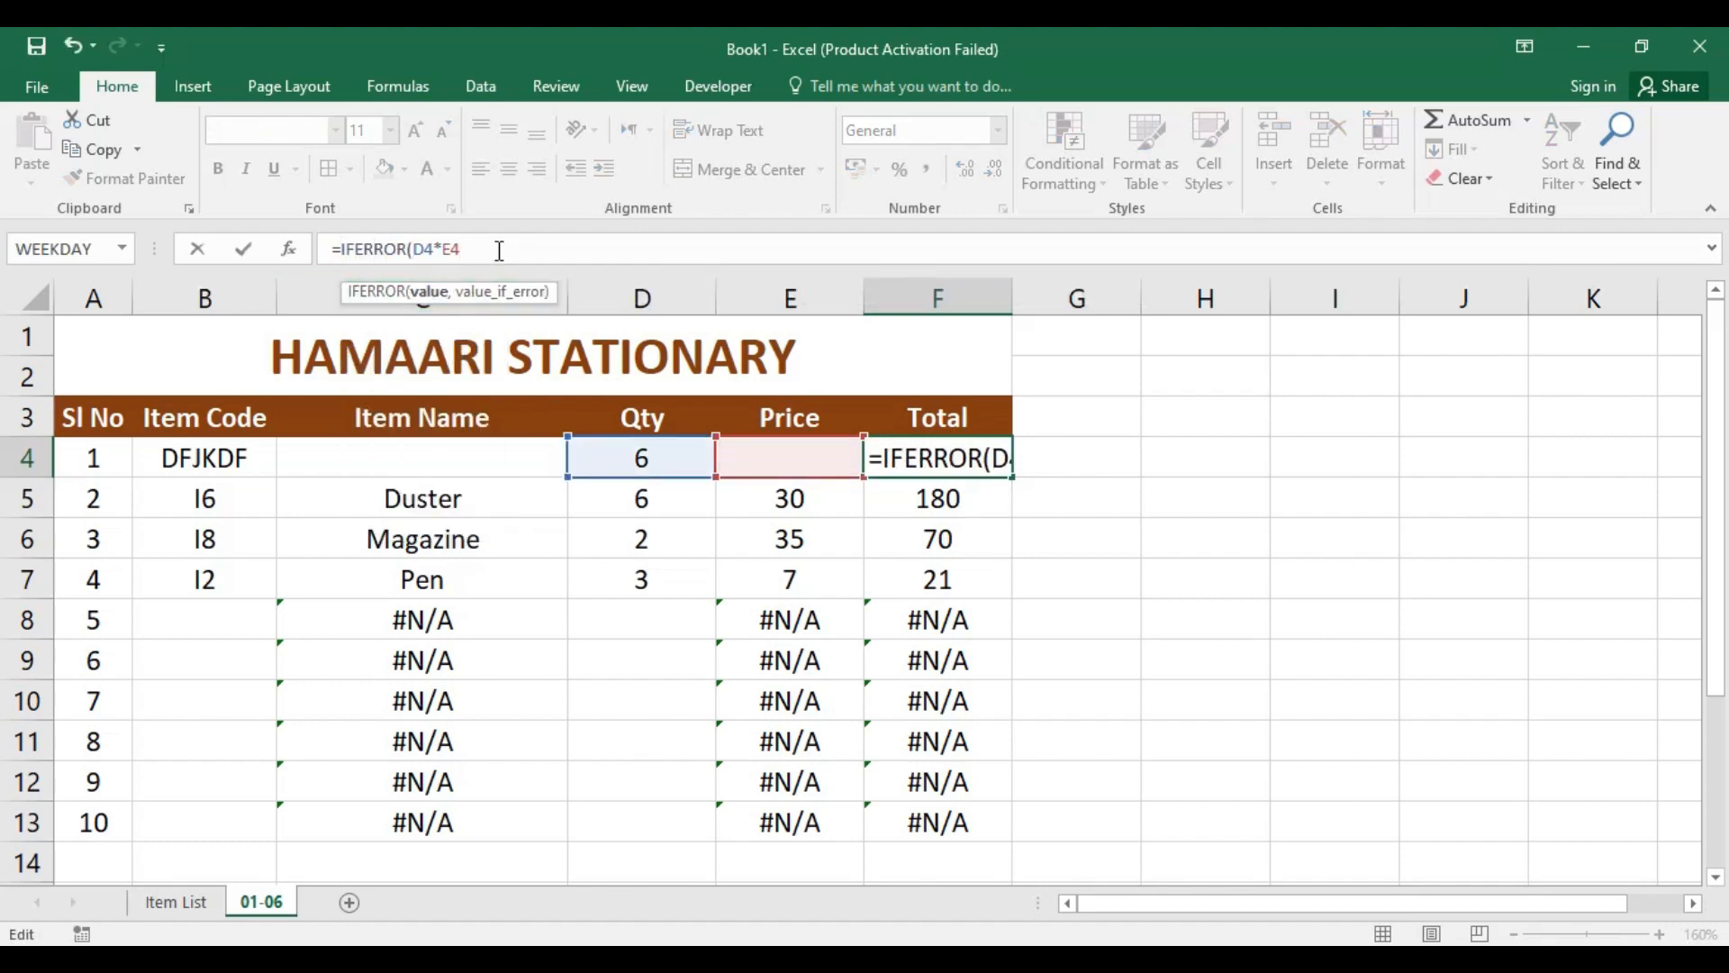
{"action": "type", "text": ","}
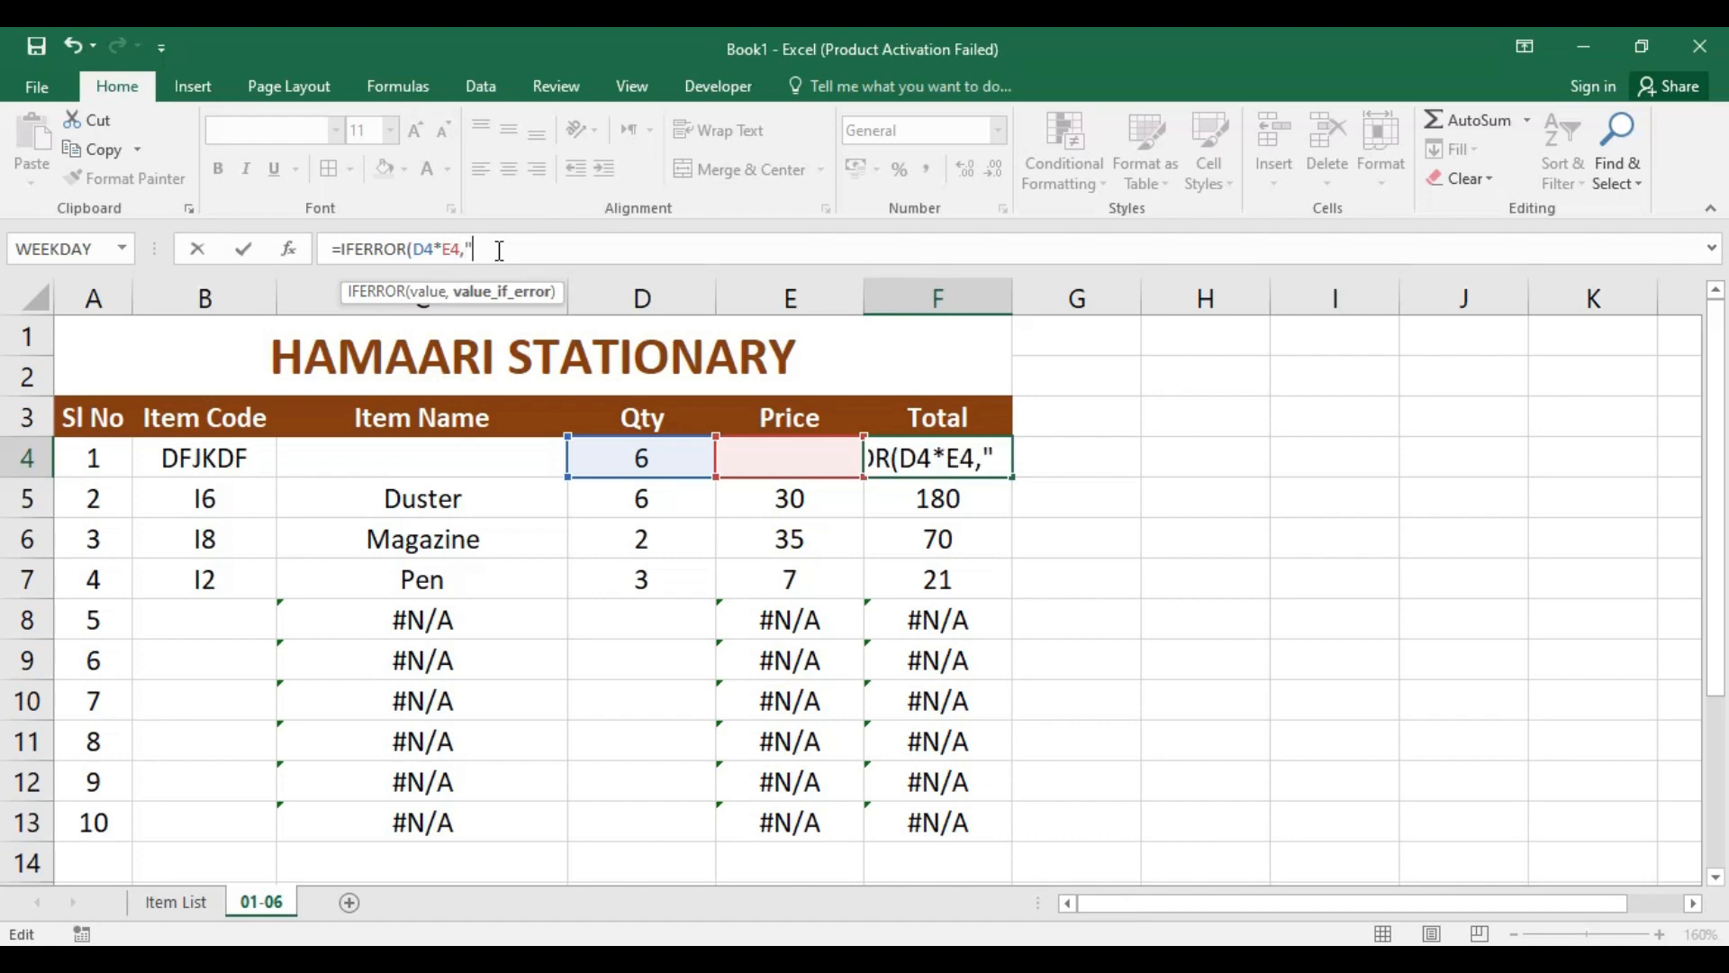
{"action": "type", "text": "\"\")"}
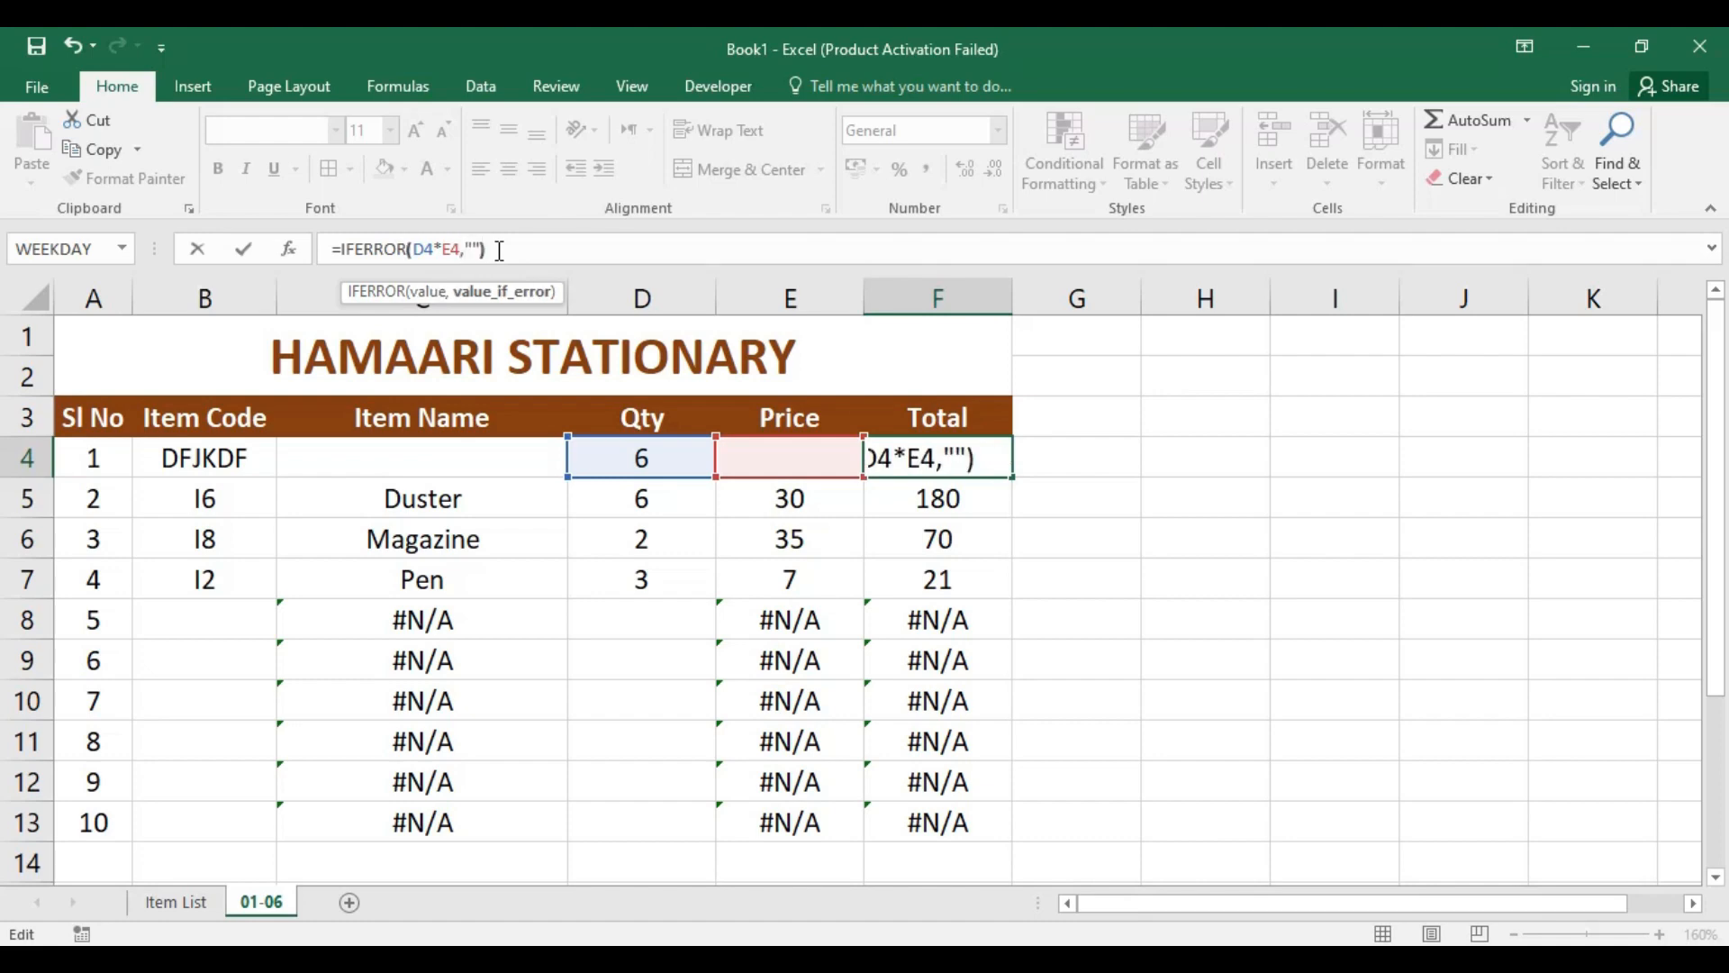
{"action": "key", "text": "Return"}
Step: Review the formulas in F4, E4 and C4, and clear the test item code from cell B4
{"action": "left_click", "coordinate": [905, 457]}
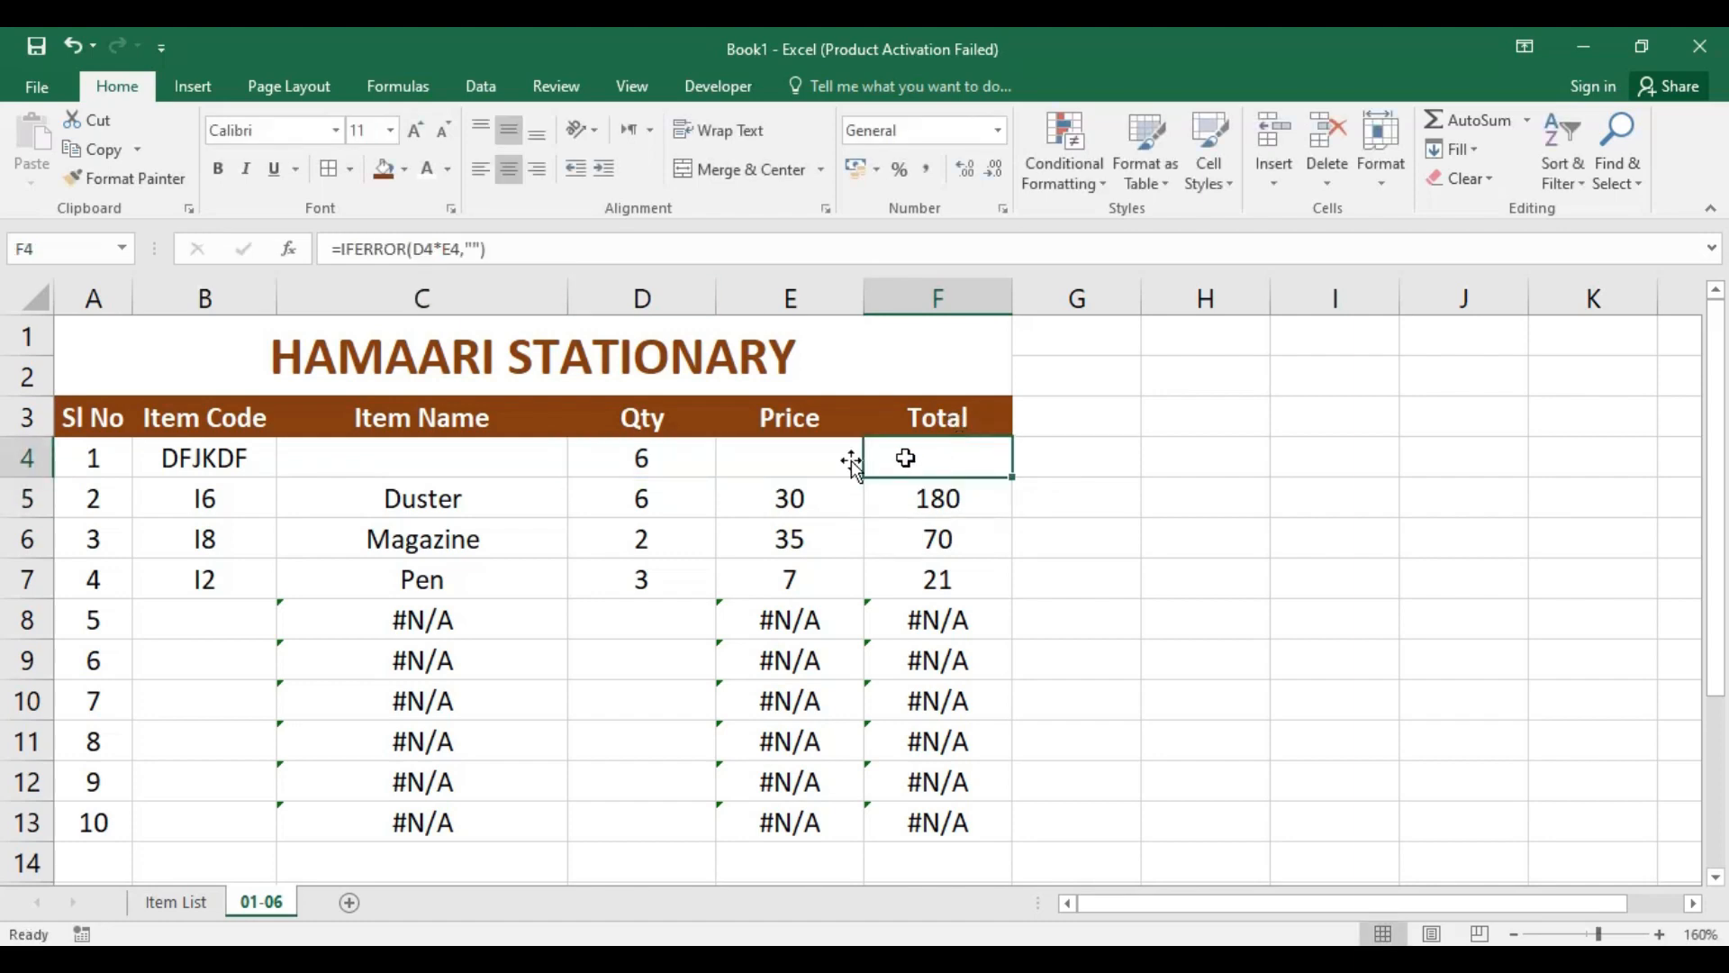
{"action": "left_click", "coordinate": [731, 458]}
{"action": "left_click", "coordinate": [462, 457]}
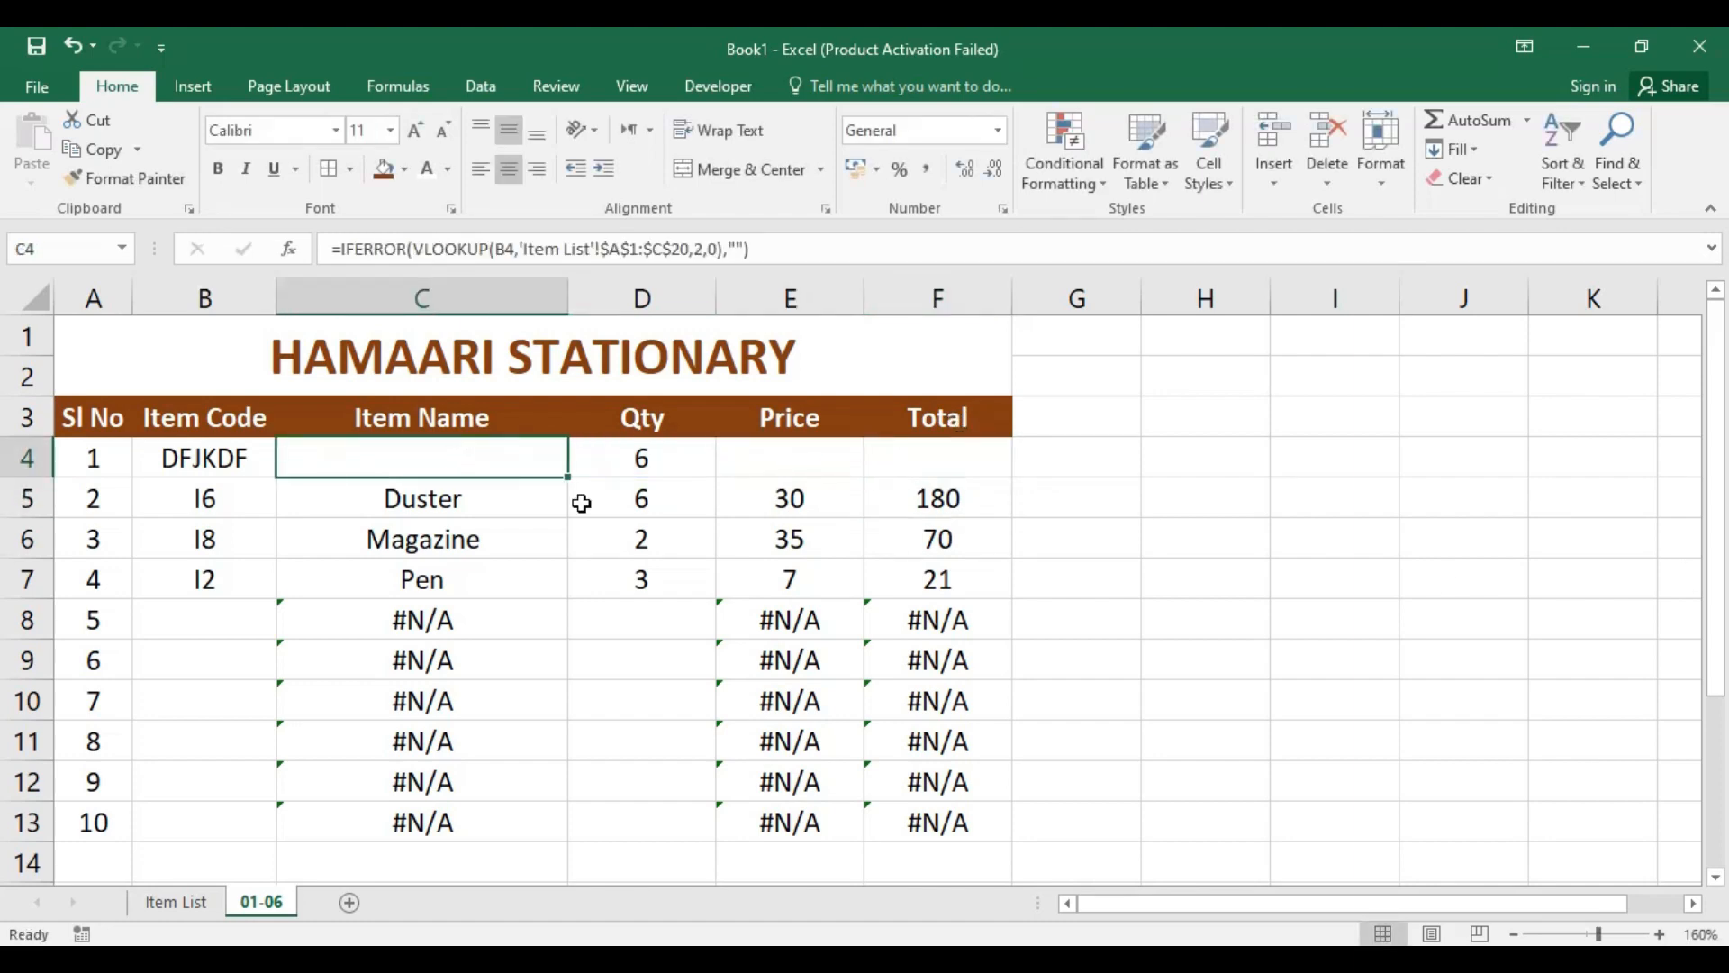
{"action": "left_click", "coordinate": [236, 460]}
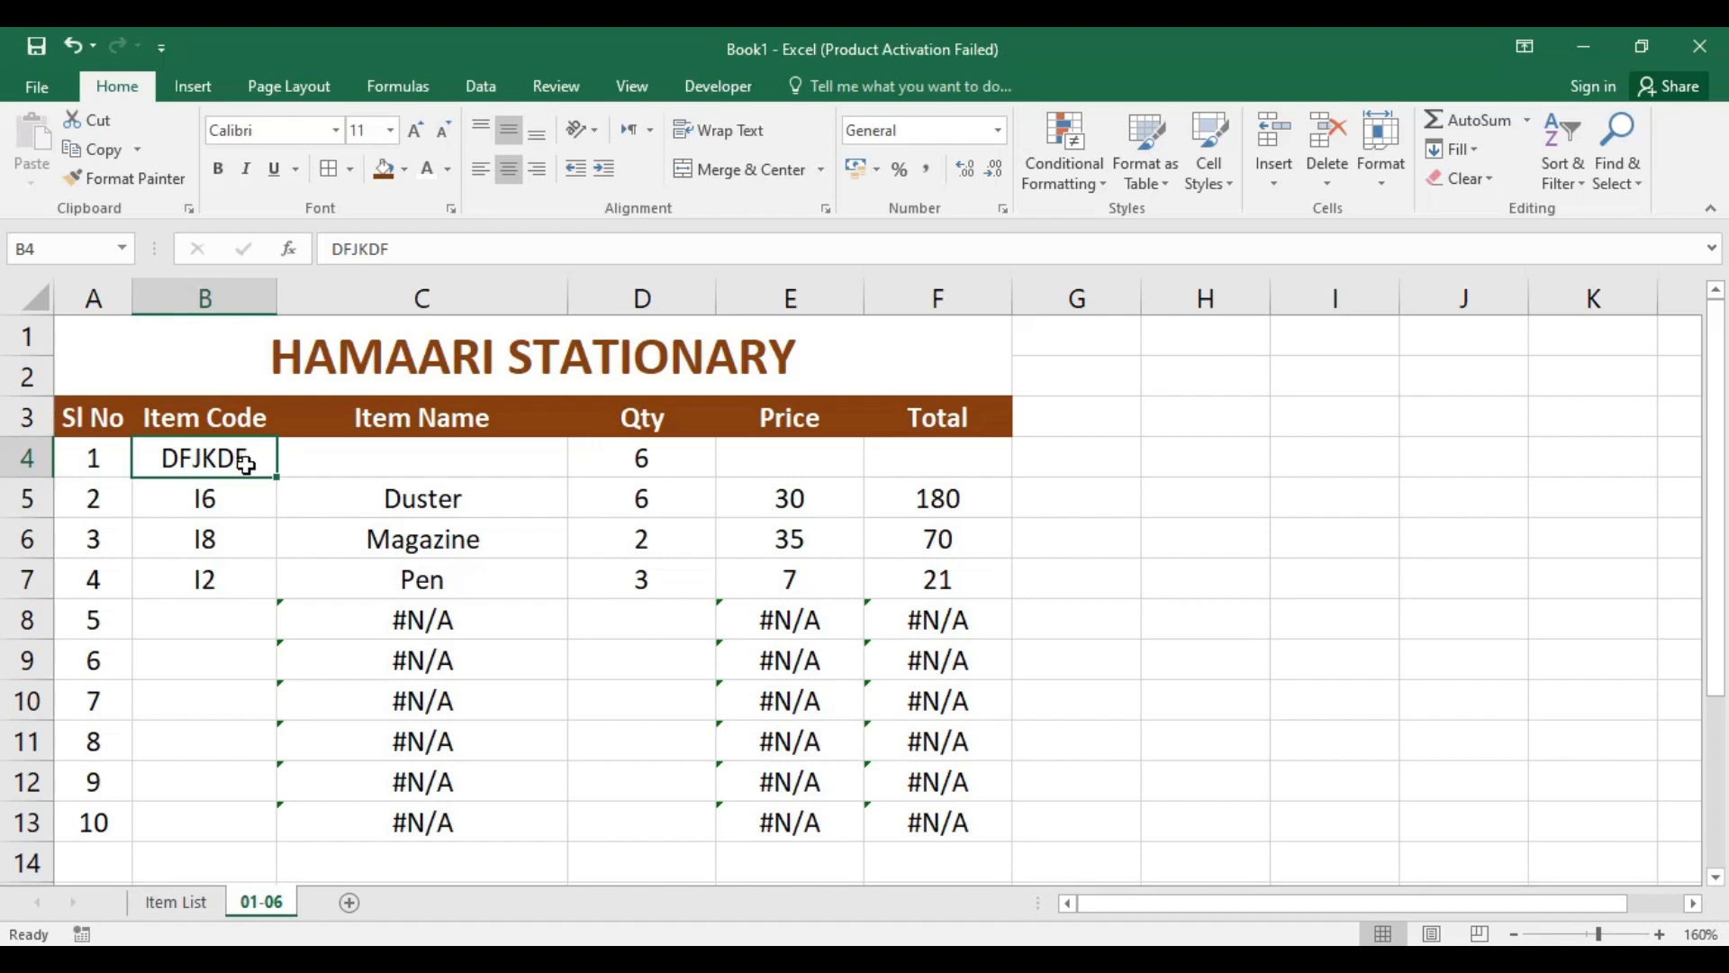
{"action": "key", "text": "Delete"}
Step: Fill the IFERROR formulas in C4, E4 and F4 down their columns to row 13
{"action": "left_click", "coordinate": [316, 456]}
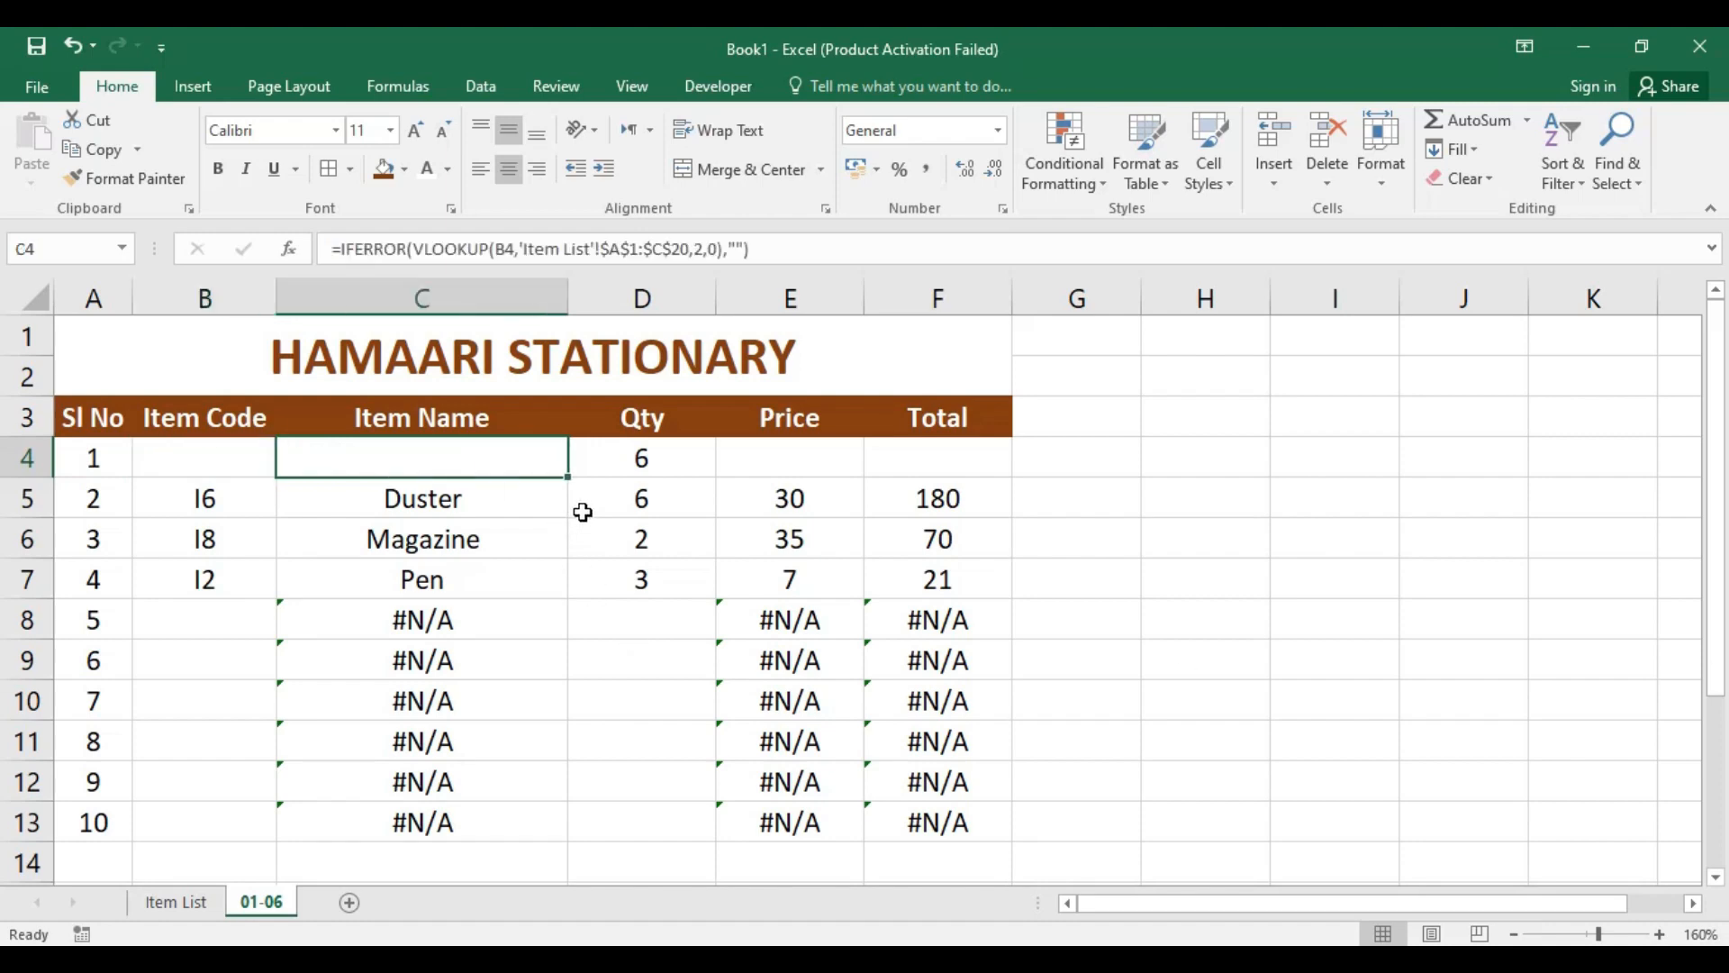
{"action": "left_click_drag", "start_coordinate": [569, 478], "coordinate": [517, 826]}
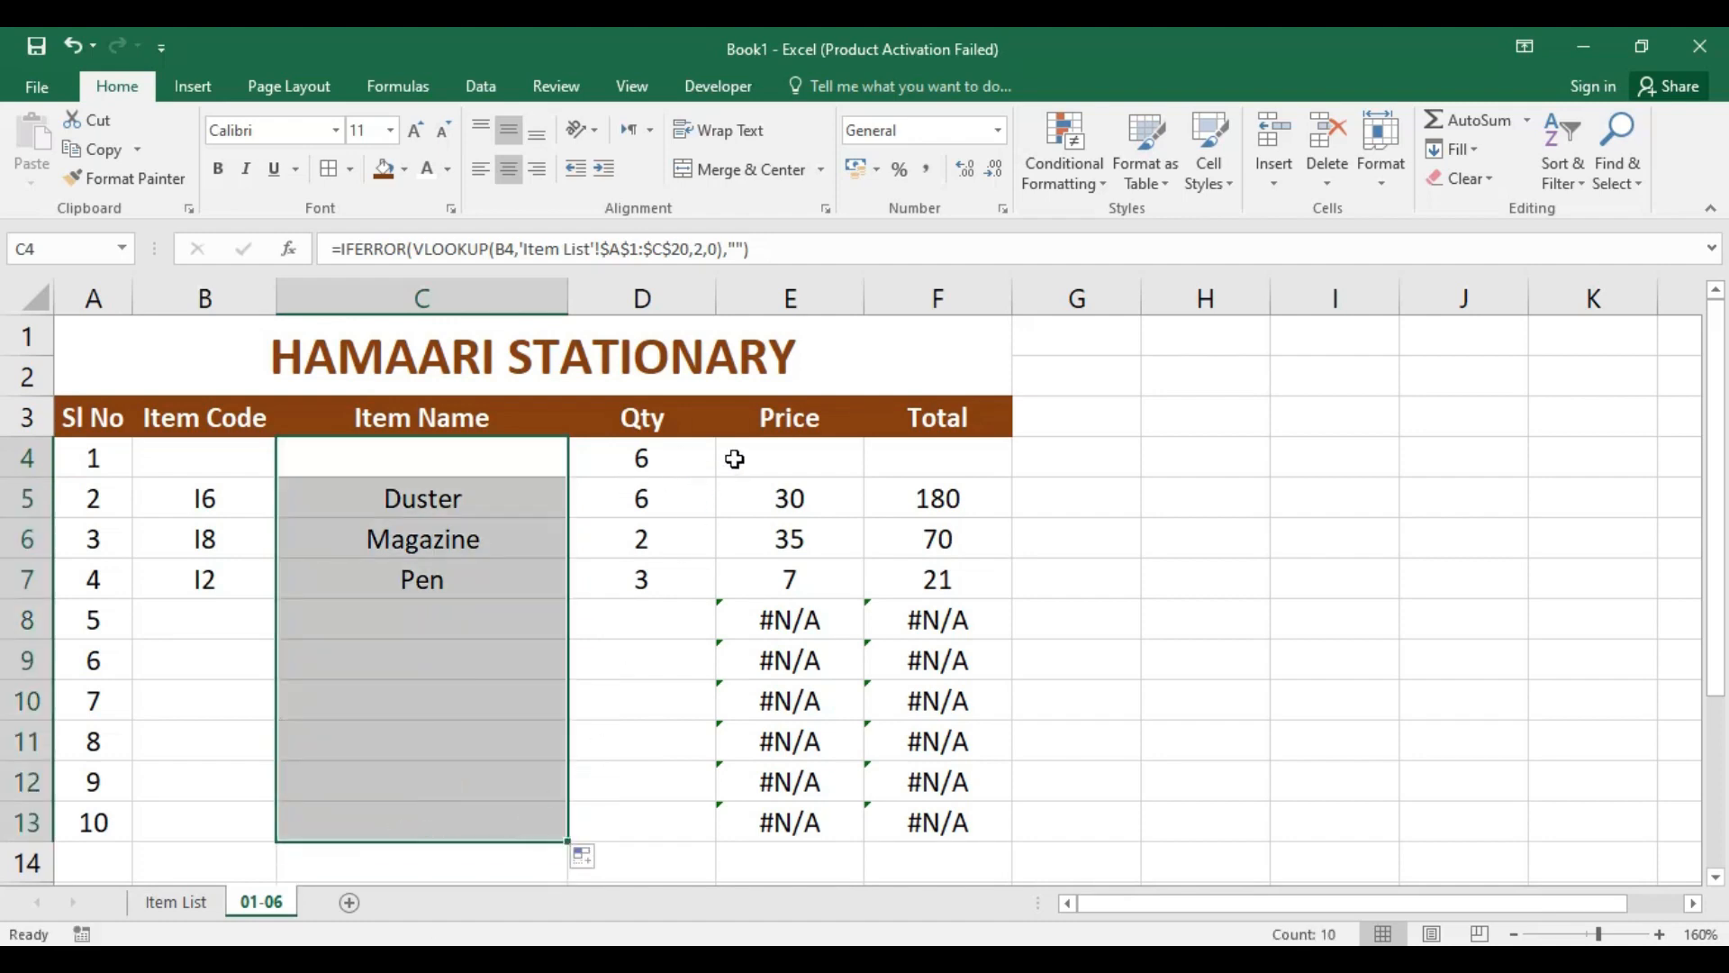
{"action": "left_click", "coordinate": [782, 457]}
{"action": "left_click_drag", "start_coordinate": [865, 478], "coordinate": [811, 829]}
{"action": "left_click", "coordinate": [961, 457]}
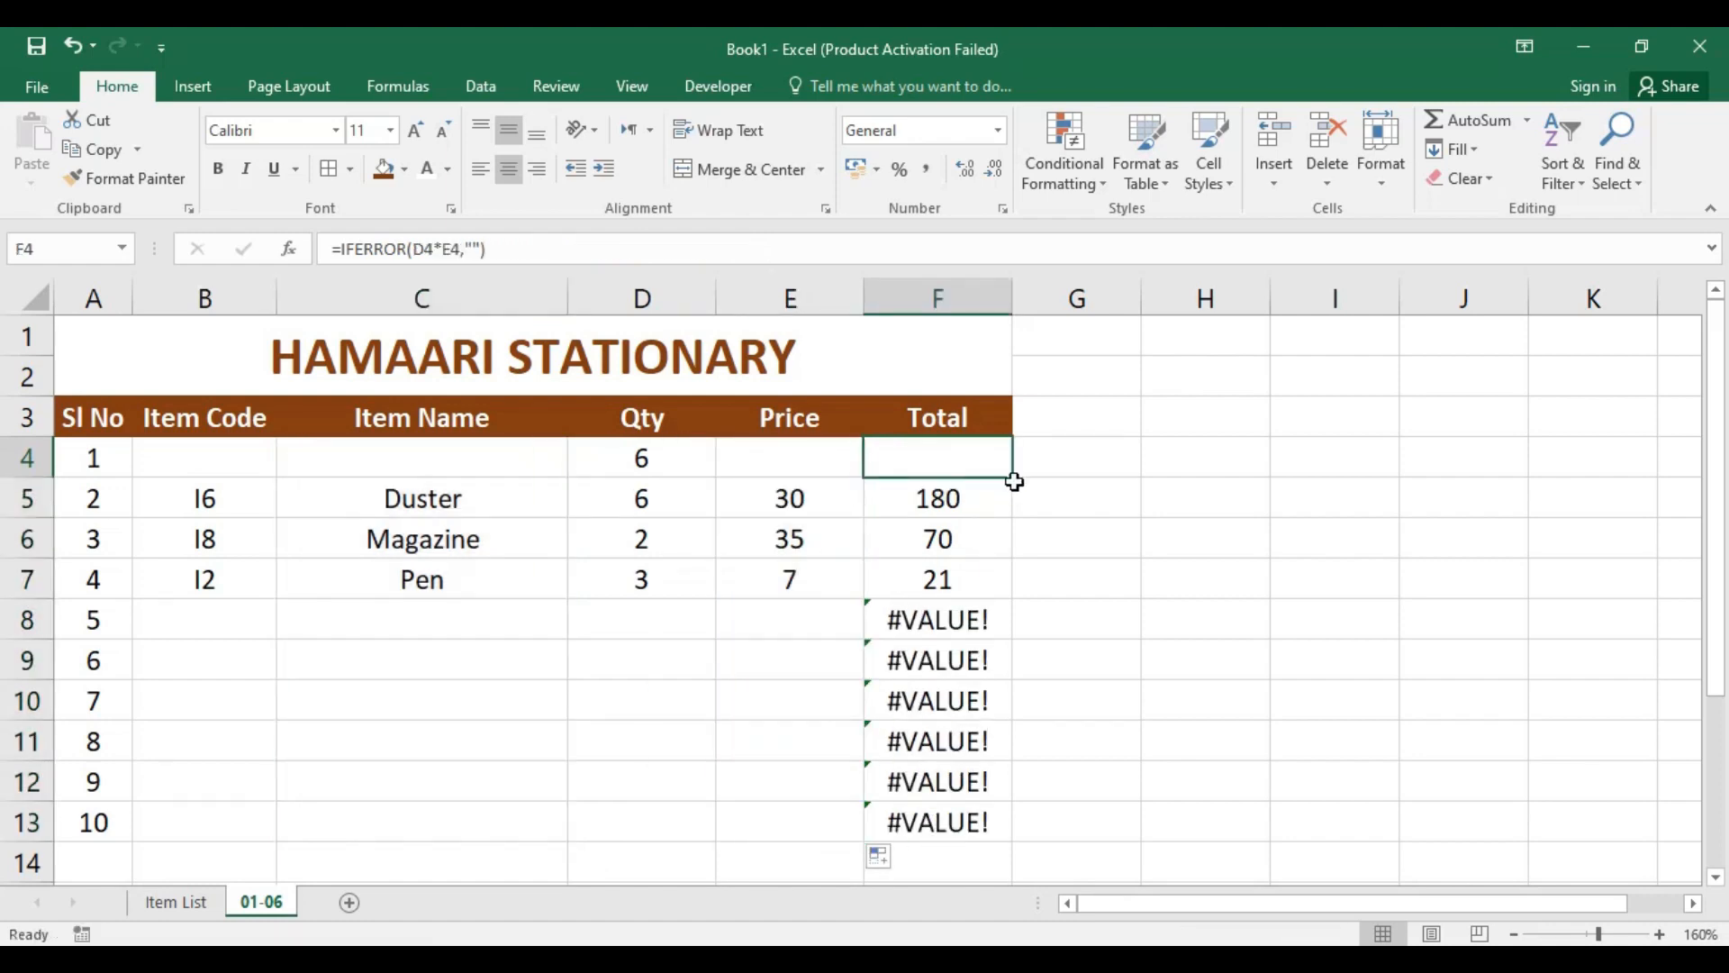
{"action": "left_click_drag", "start_coordinate": [1016, 480], "coordinate": [1011, 846]}
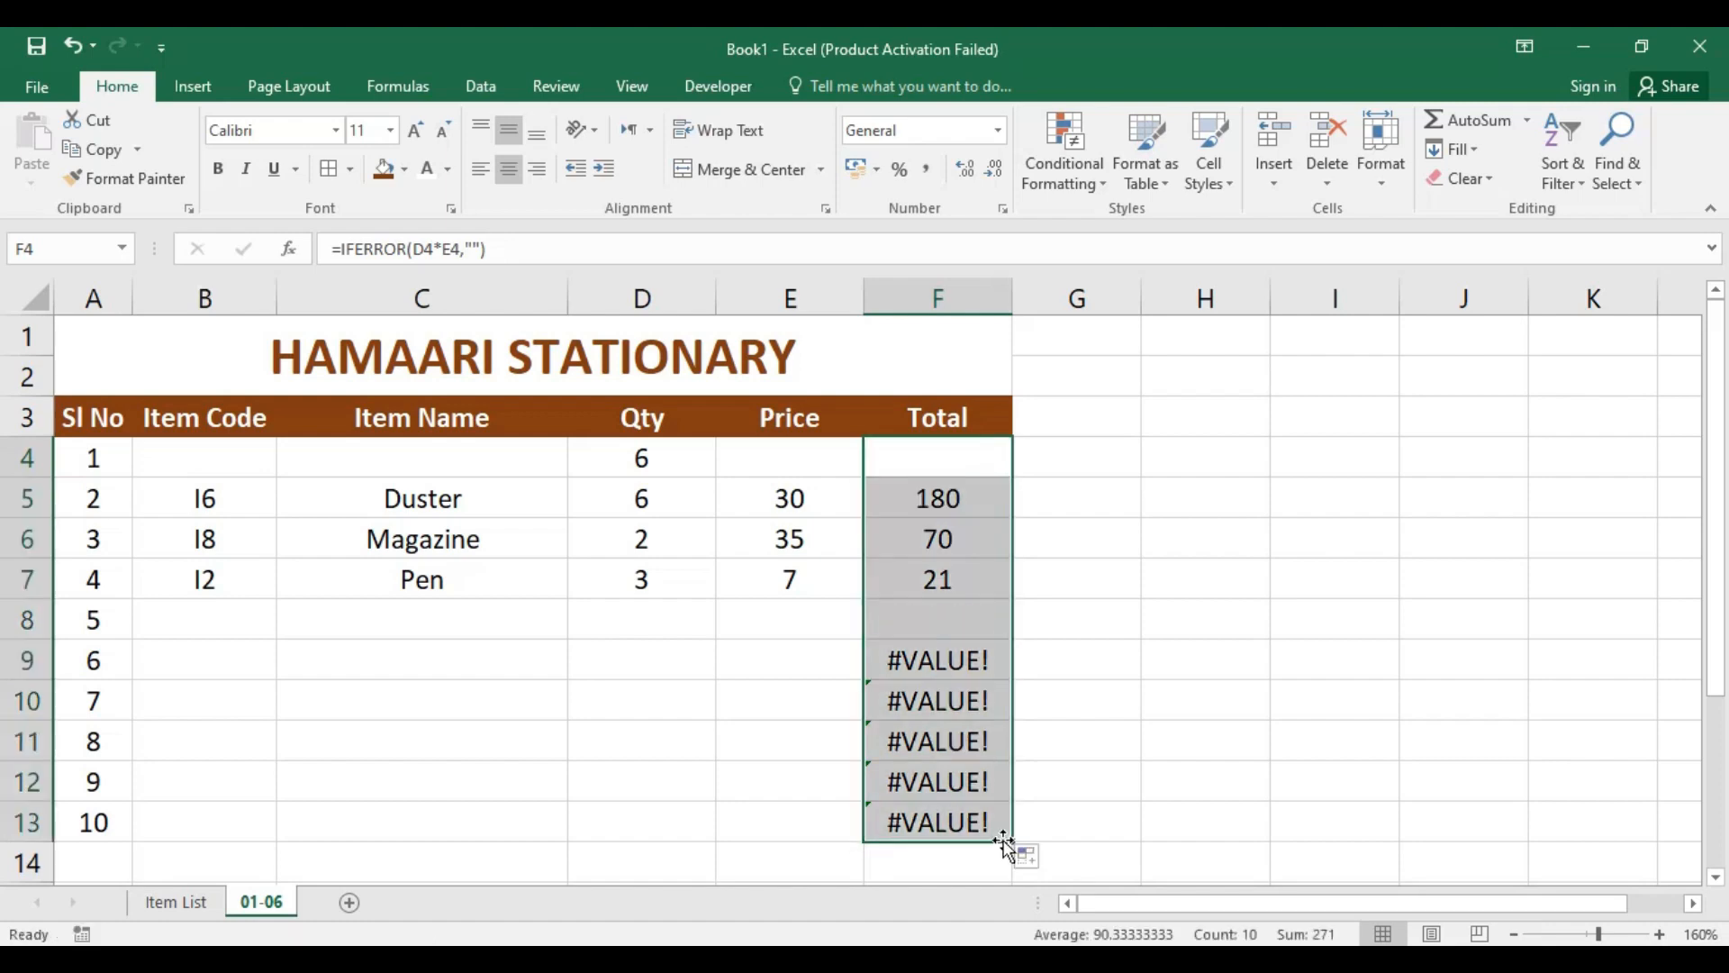
Step: Clear the remaining item codes in B5:B7 and the quantities in D4:D7
{"action": "left_click_drag", "start_coordinate": [205, 496], "coordinate": [233, 578]}
{"action": "key", "text": "Delete"}
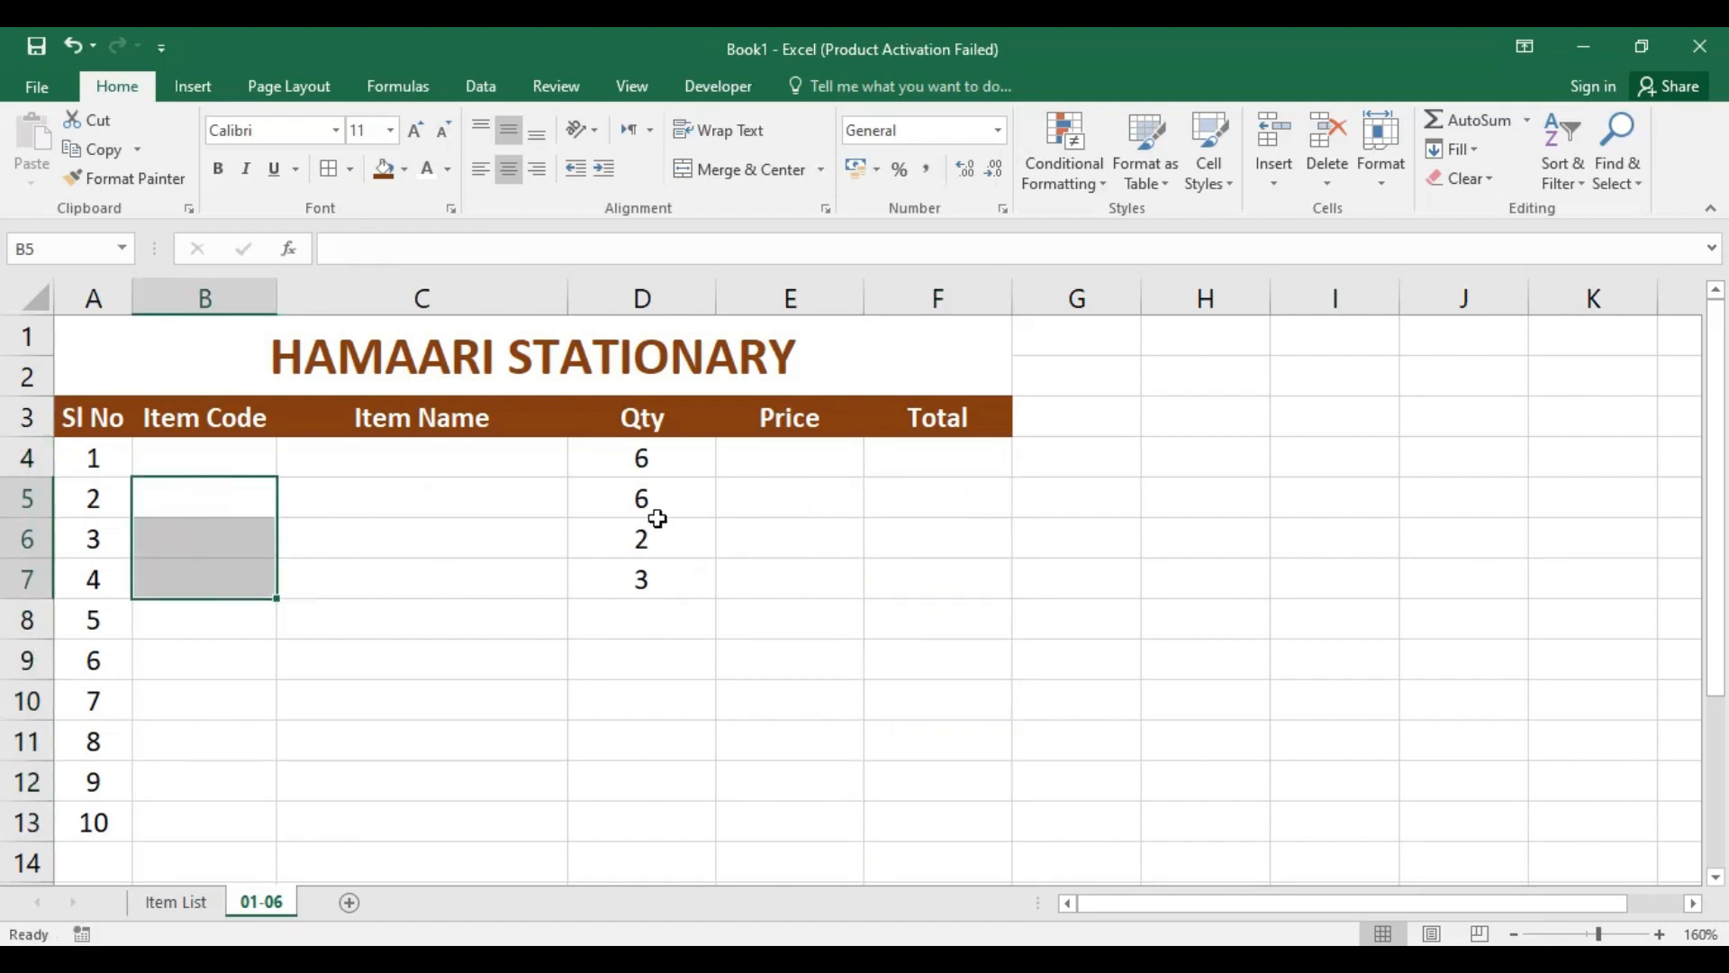
{"action": "left_click_drag", "start_coordinate": [678, 462], "coordinate": [680, 571]}
{"action": "key", "text": "Delete"}
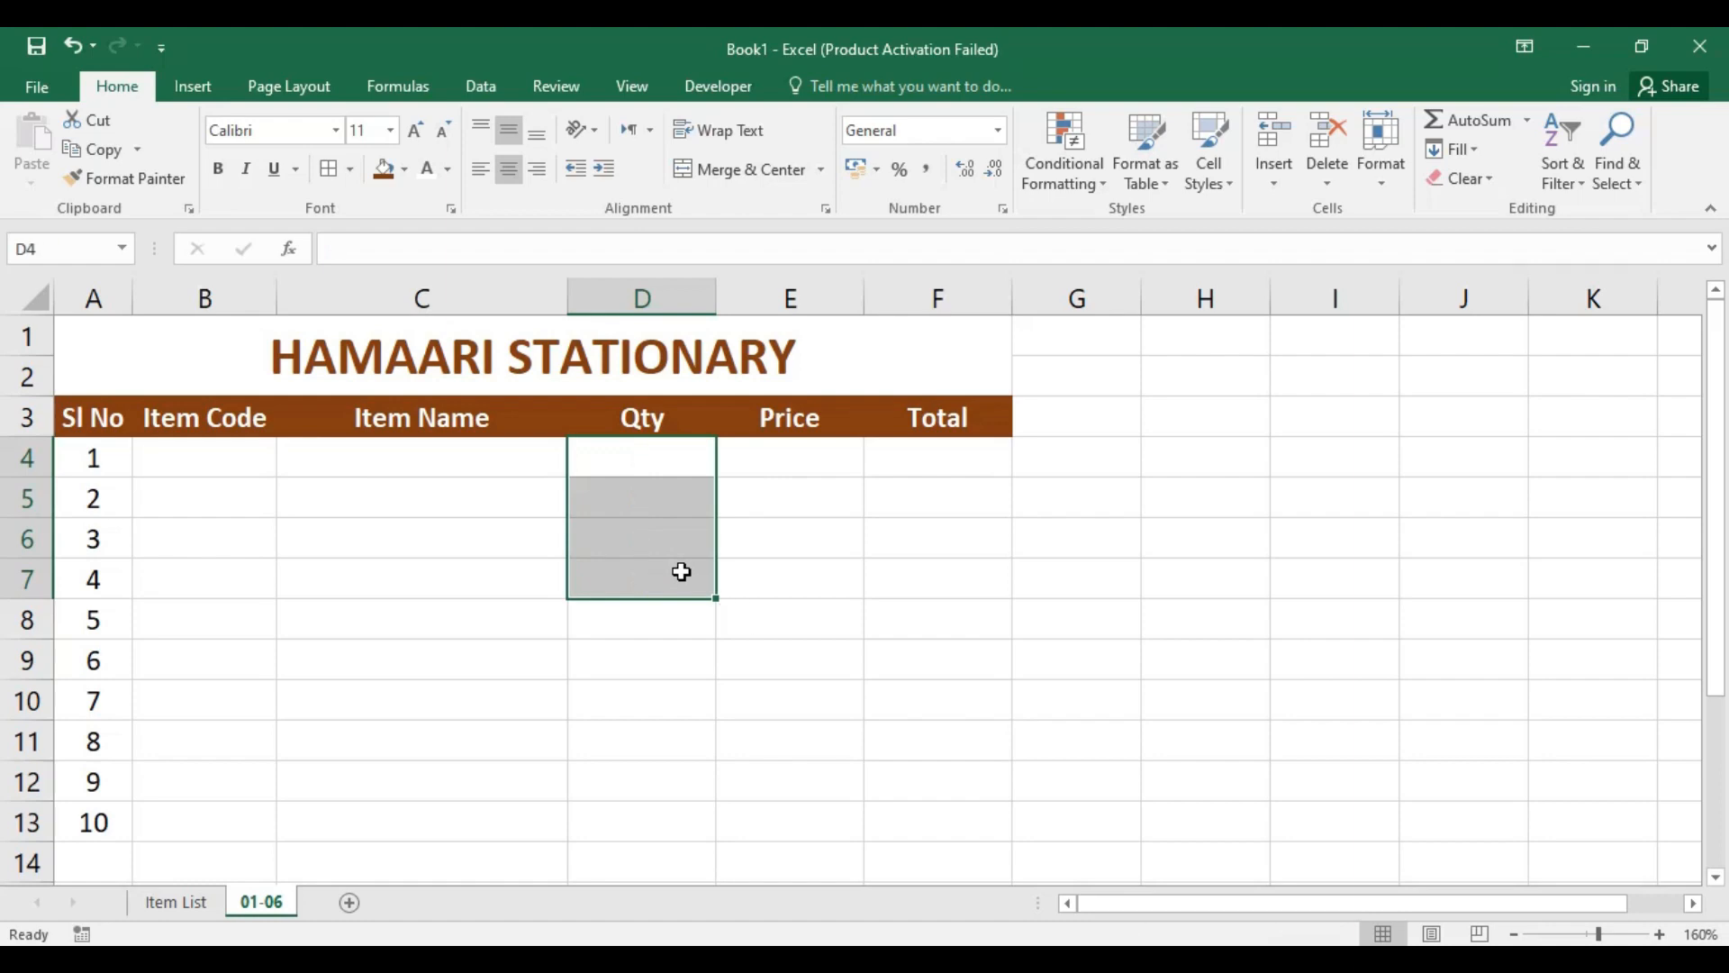
{"action": "left_click", "coordinate": [1016, 565]}
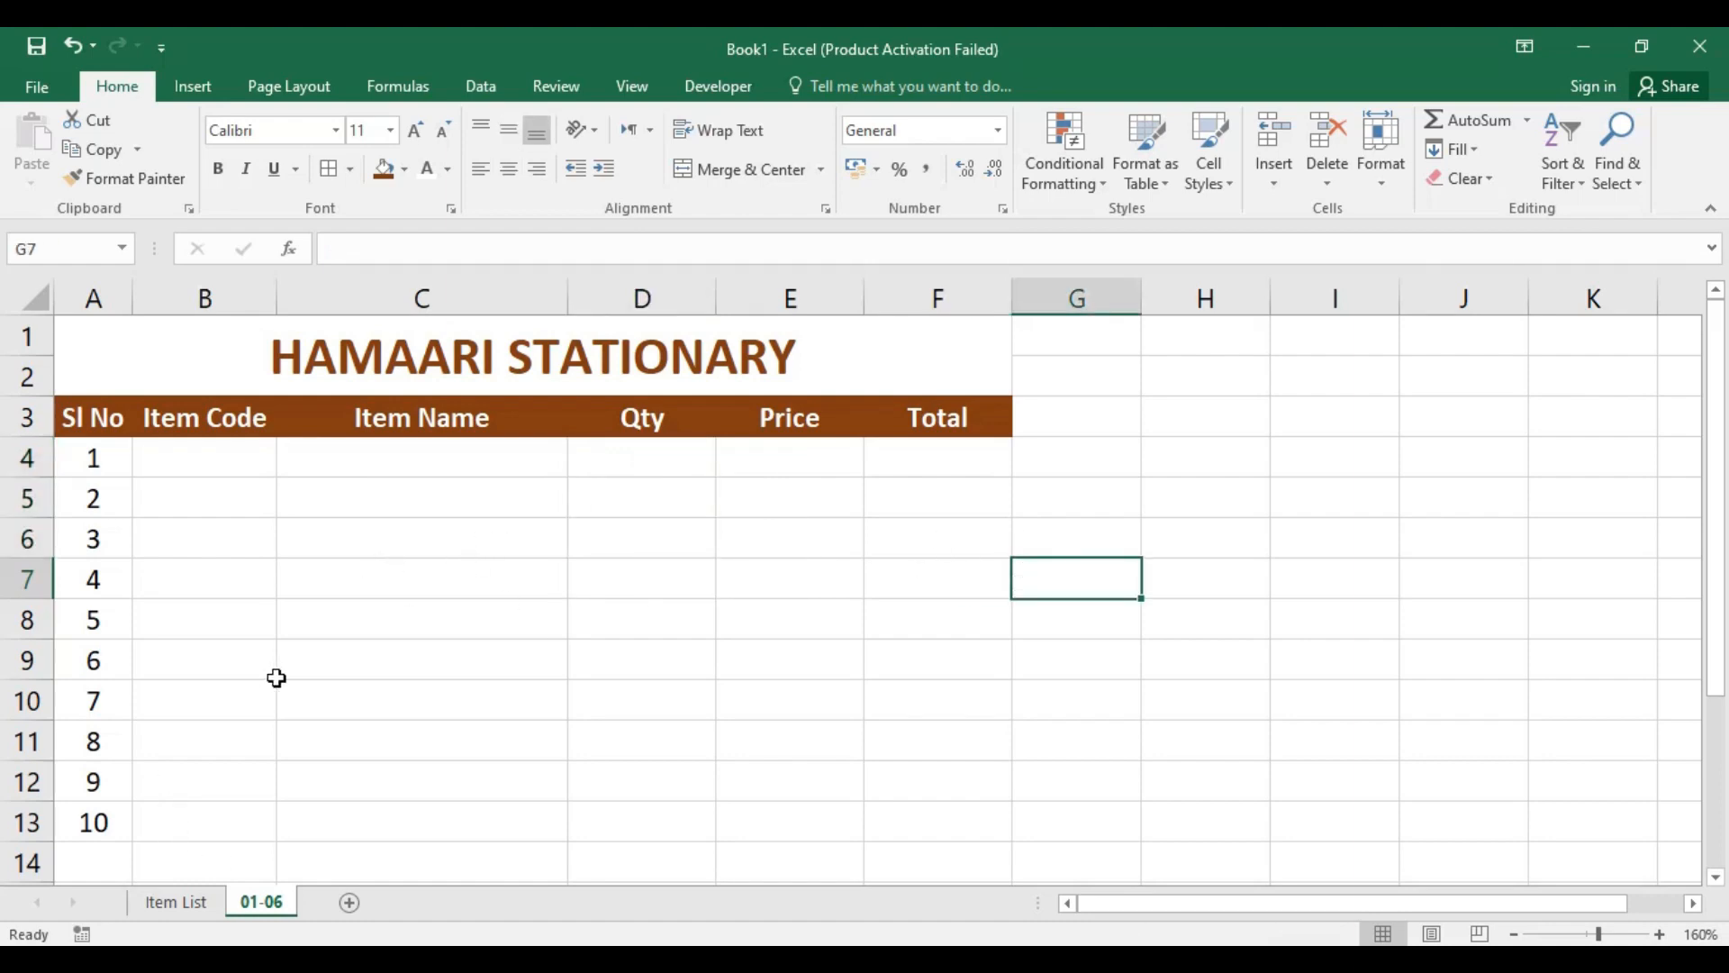
{"action": "left_click_drag", "start_coordinate": [198, 816], "coordinate": [991, 528]}
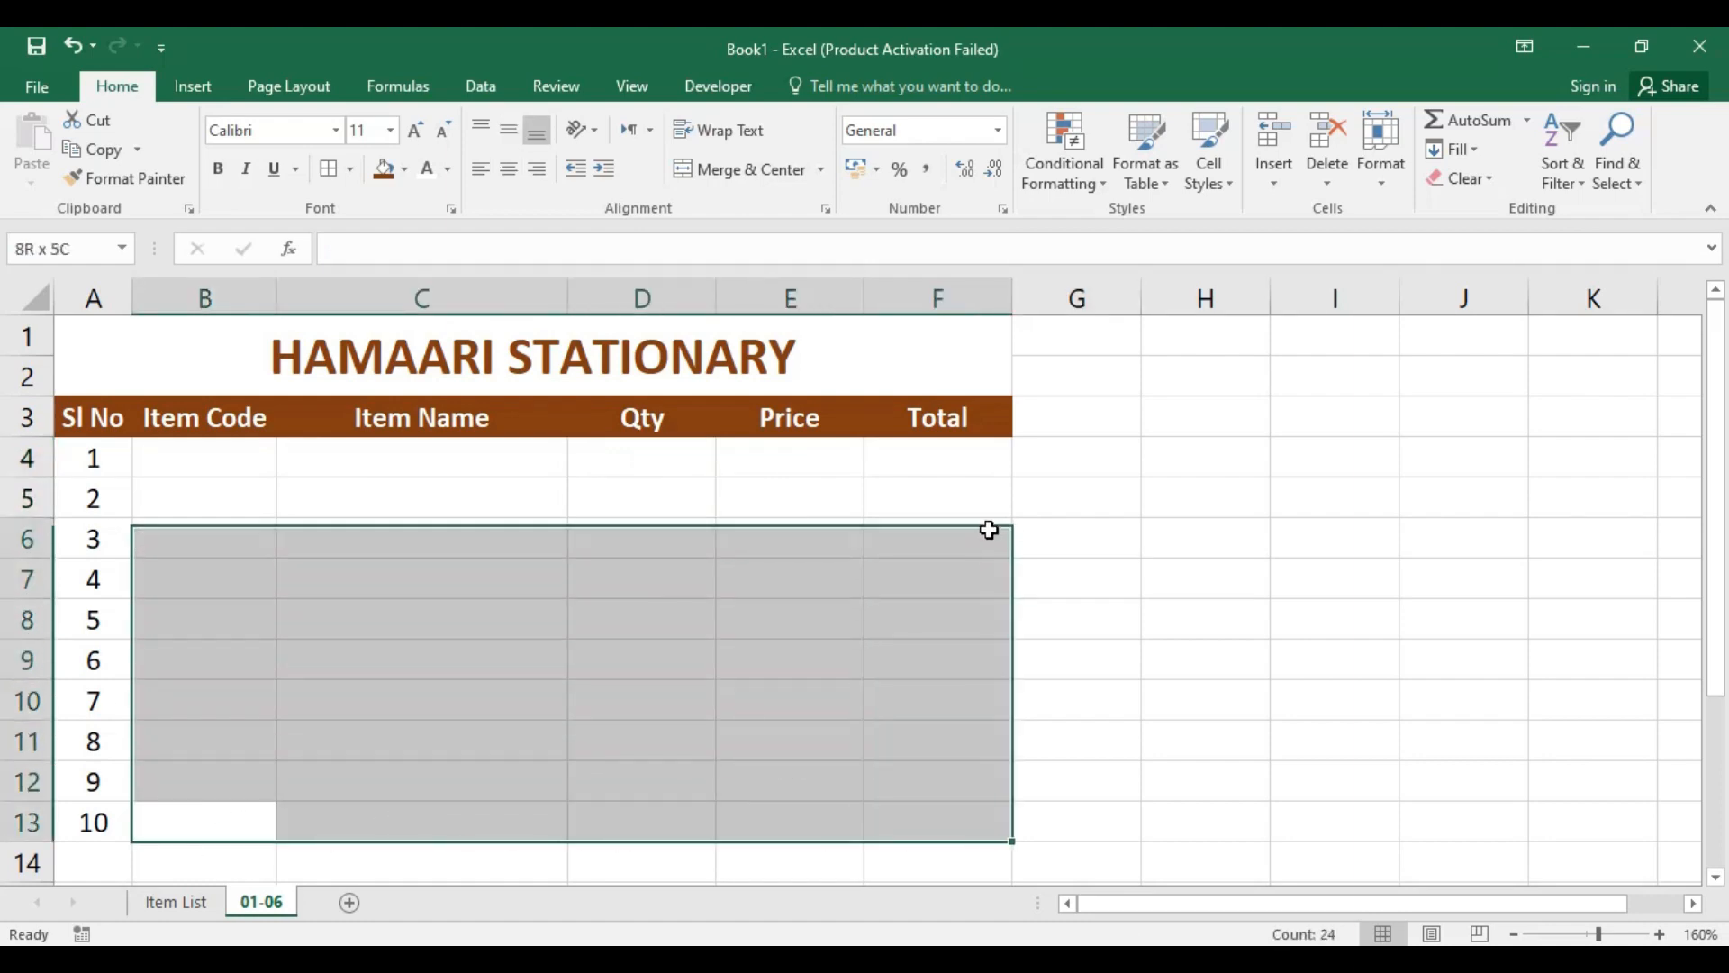
{"action": "key", "text": "ctrl+v"}
{"action": "left_click", "coordinate": [454, 497]}
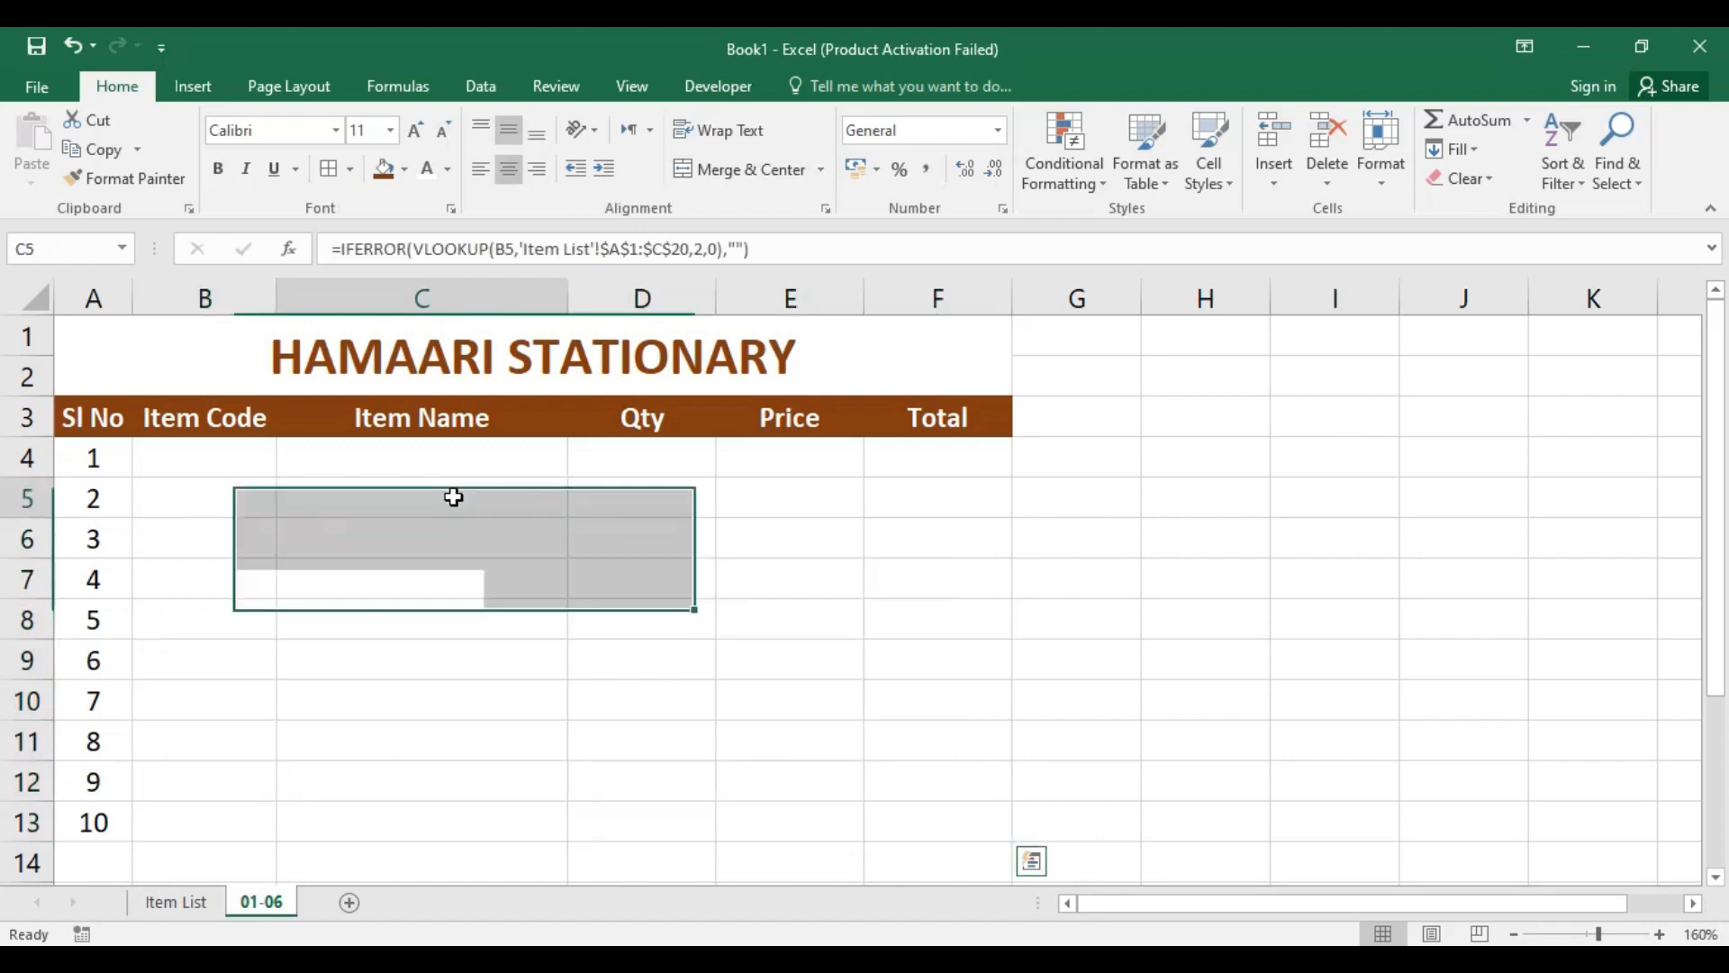
{"action": "left_click", "coordinate": [657, 583]}
{"action": "left_click", "coordinate": [216, 475]}
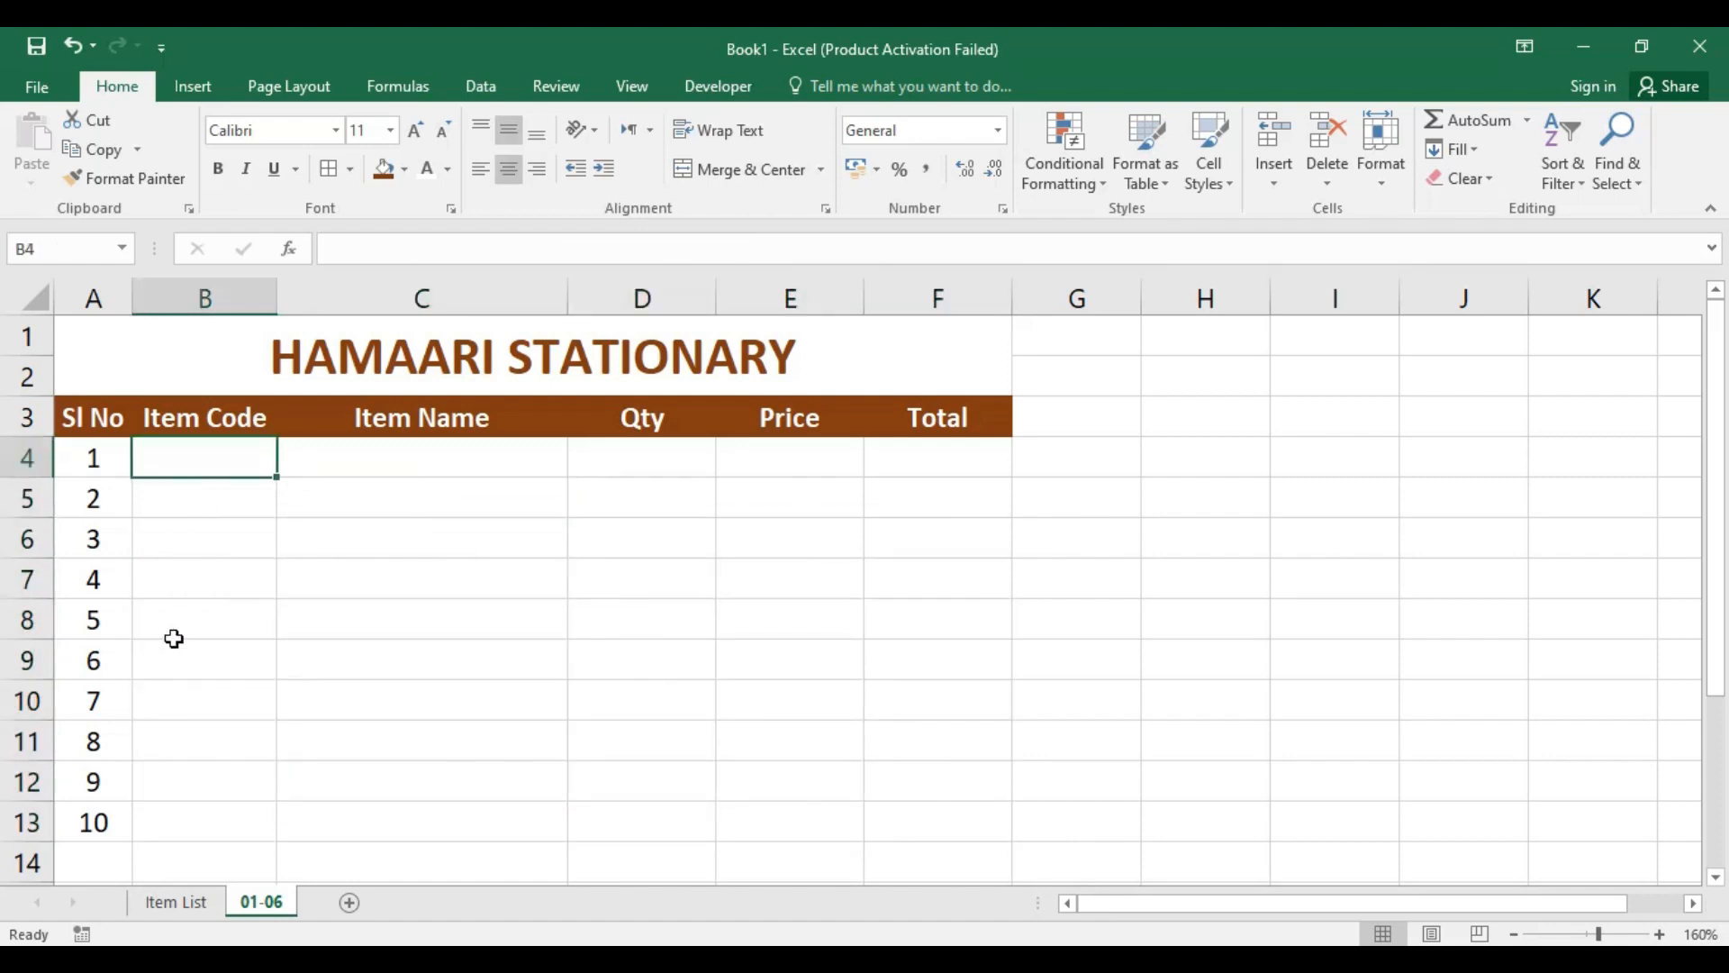
{"action": "left_click", "coordinate": [213, 785]}
Step: Enter the item code I2 in cell B4
{"action": "left_click", "coordinate": [218, 463]}
{"action": "type", "text": "I"}
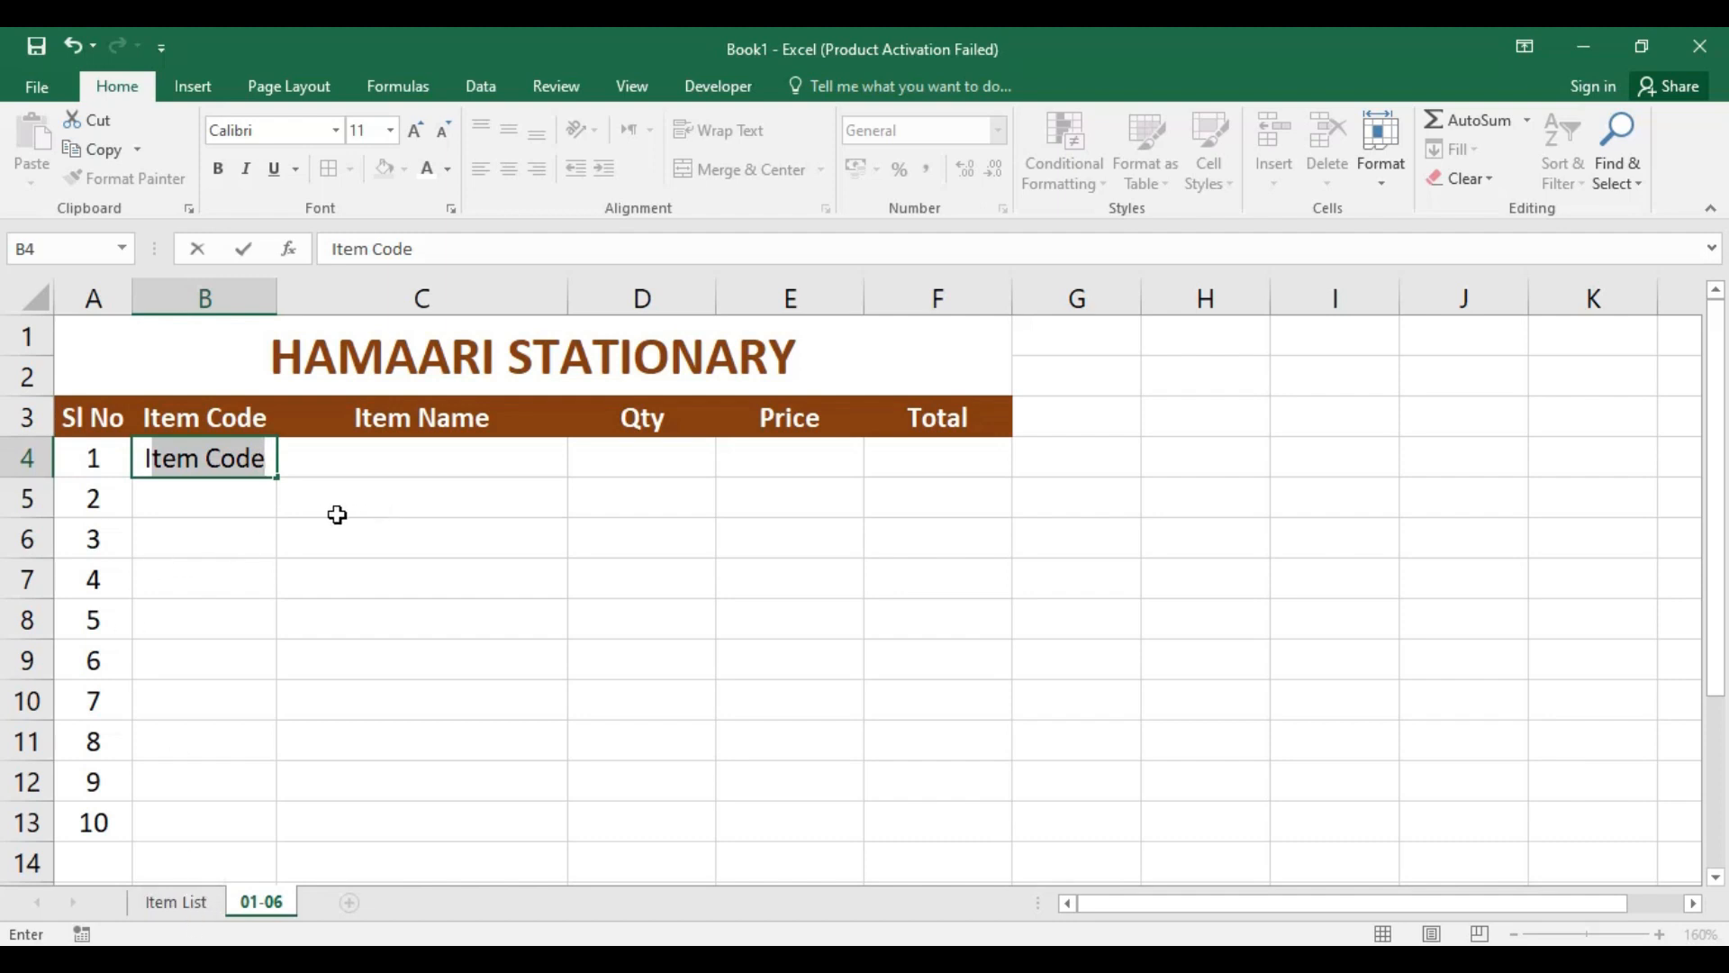
{"action": "key", "text": "BackSpace"}
{"action": "key", "text": "BackSpace"}
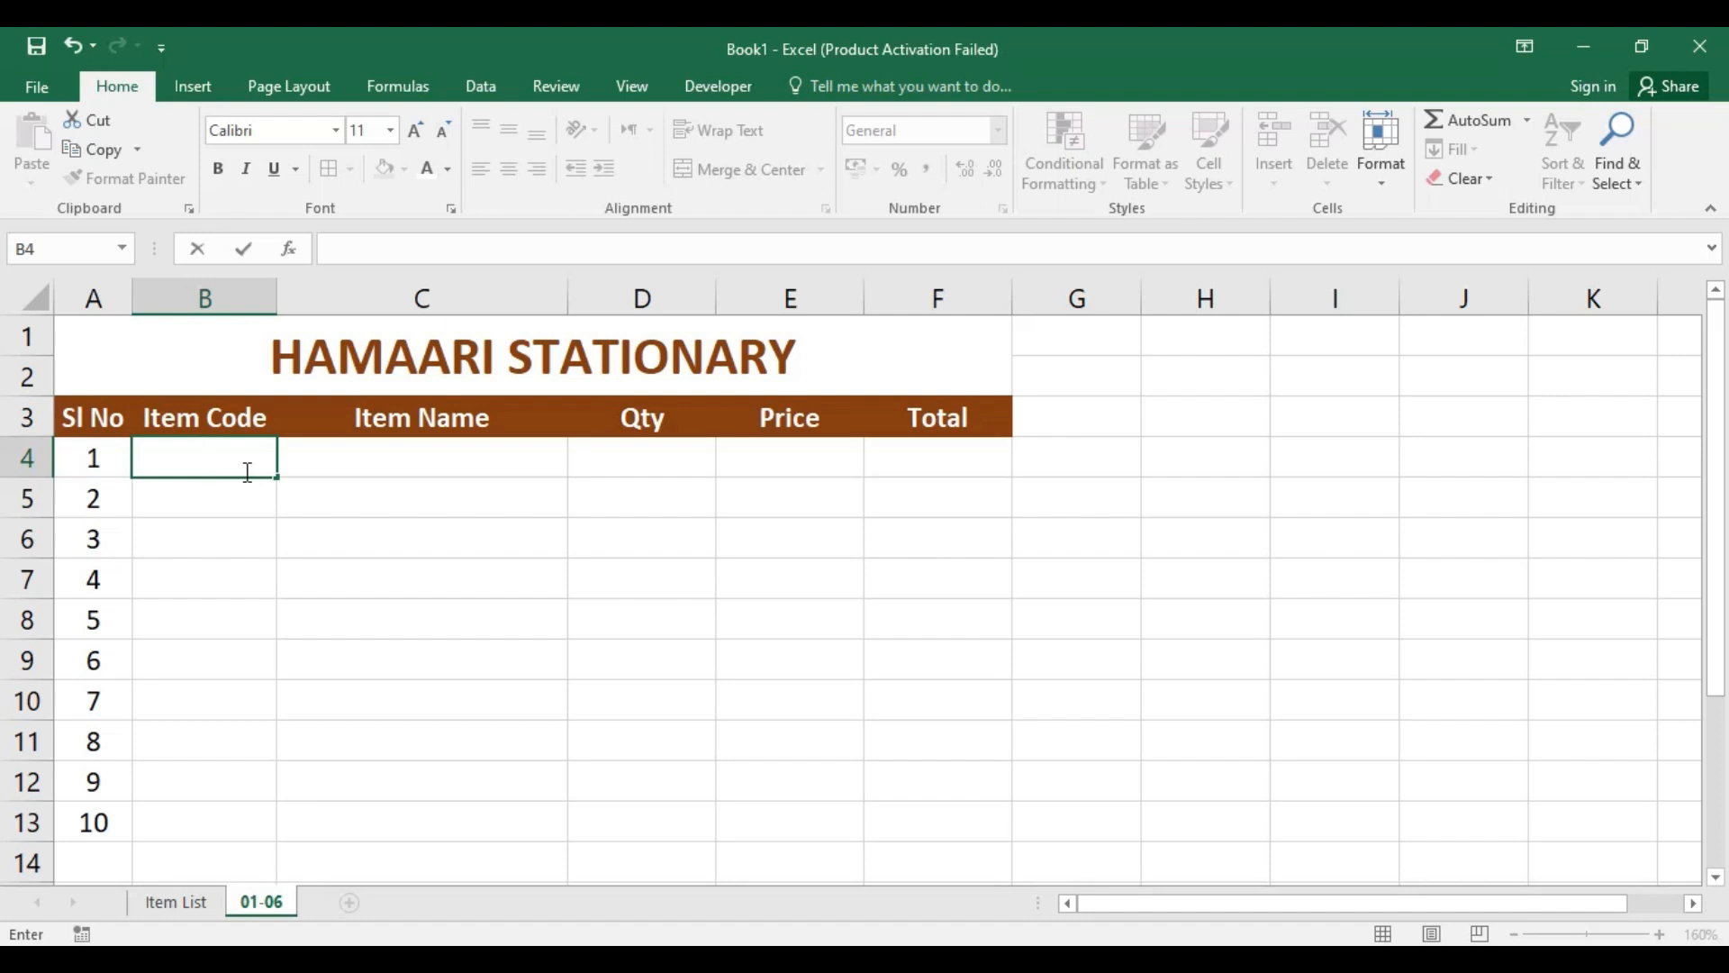
{"action": "type", "text": "I"}
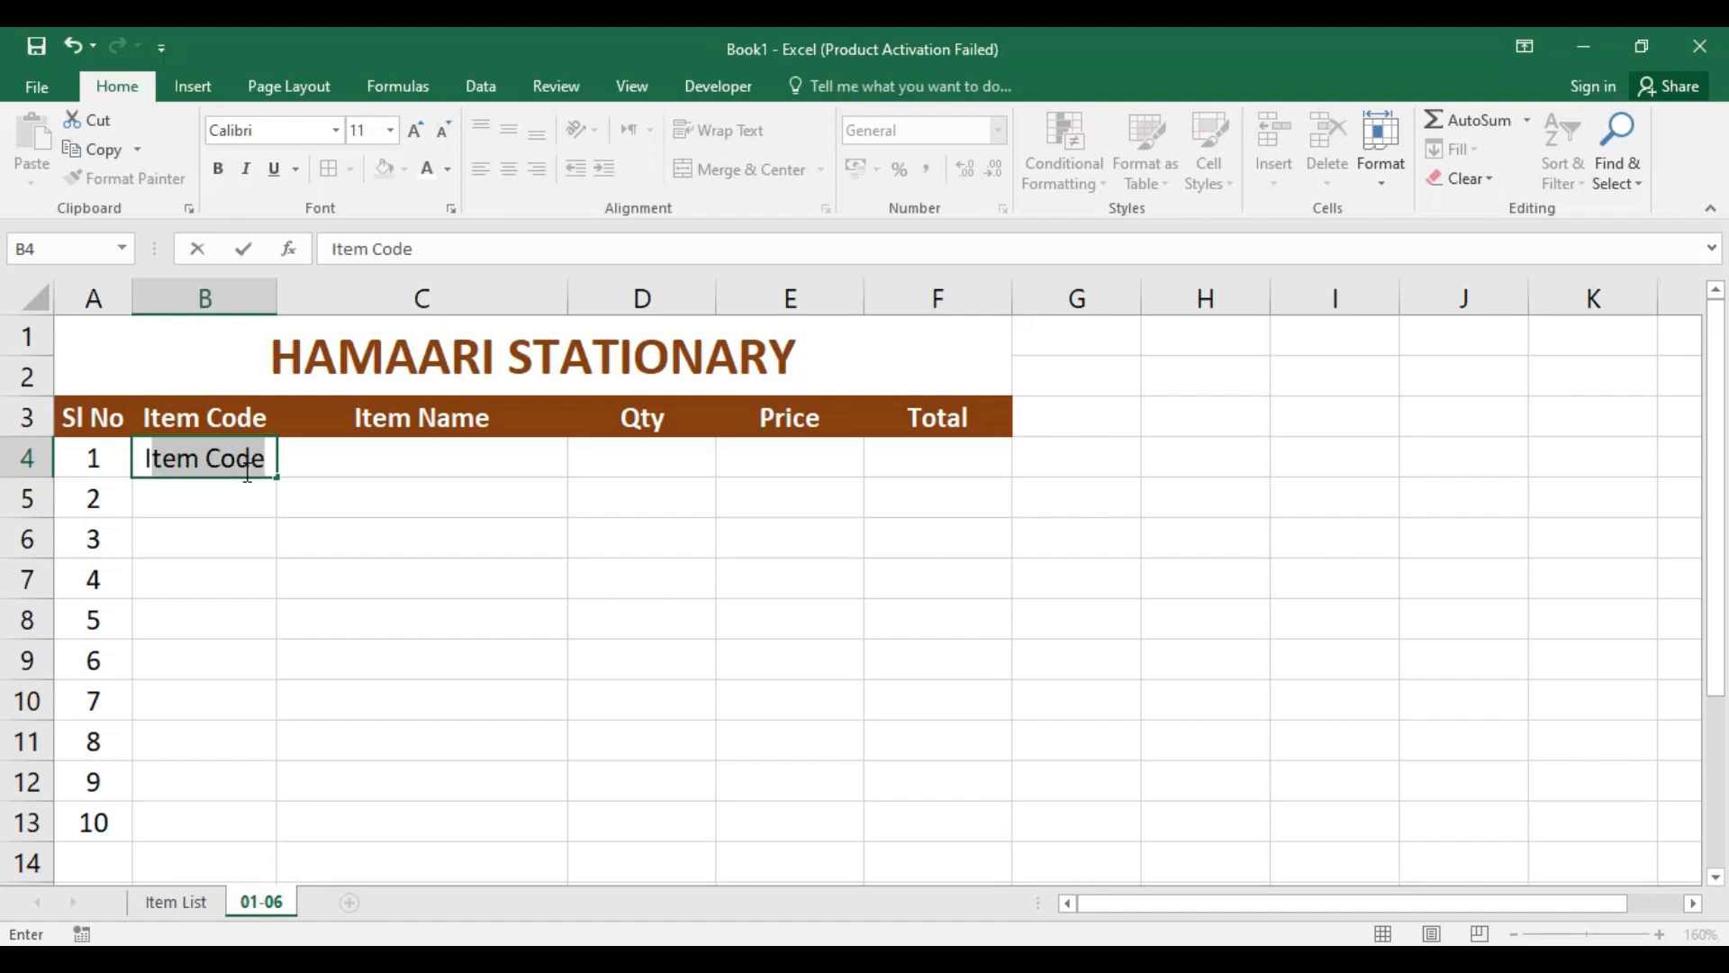
{"action": "type", "text": "2"}
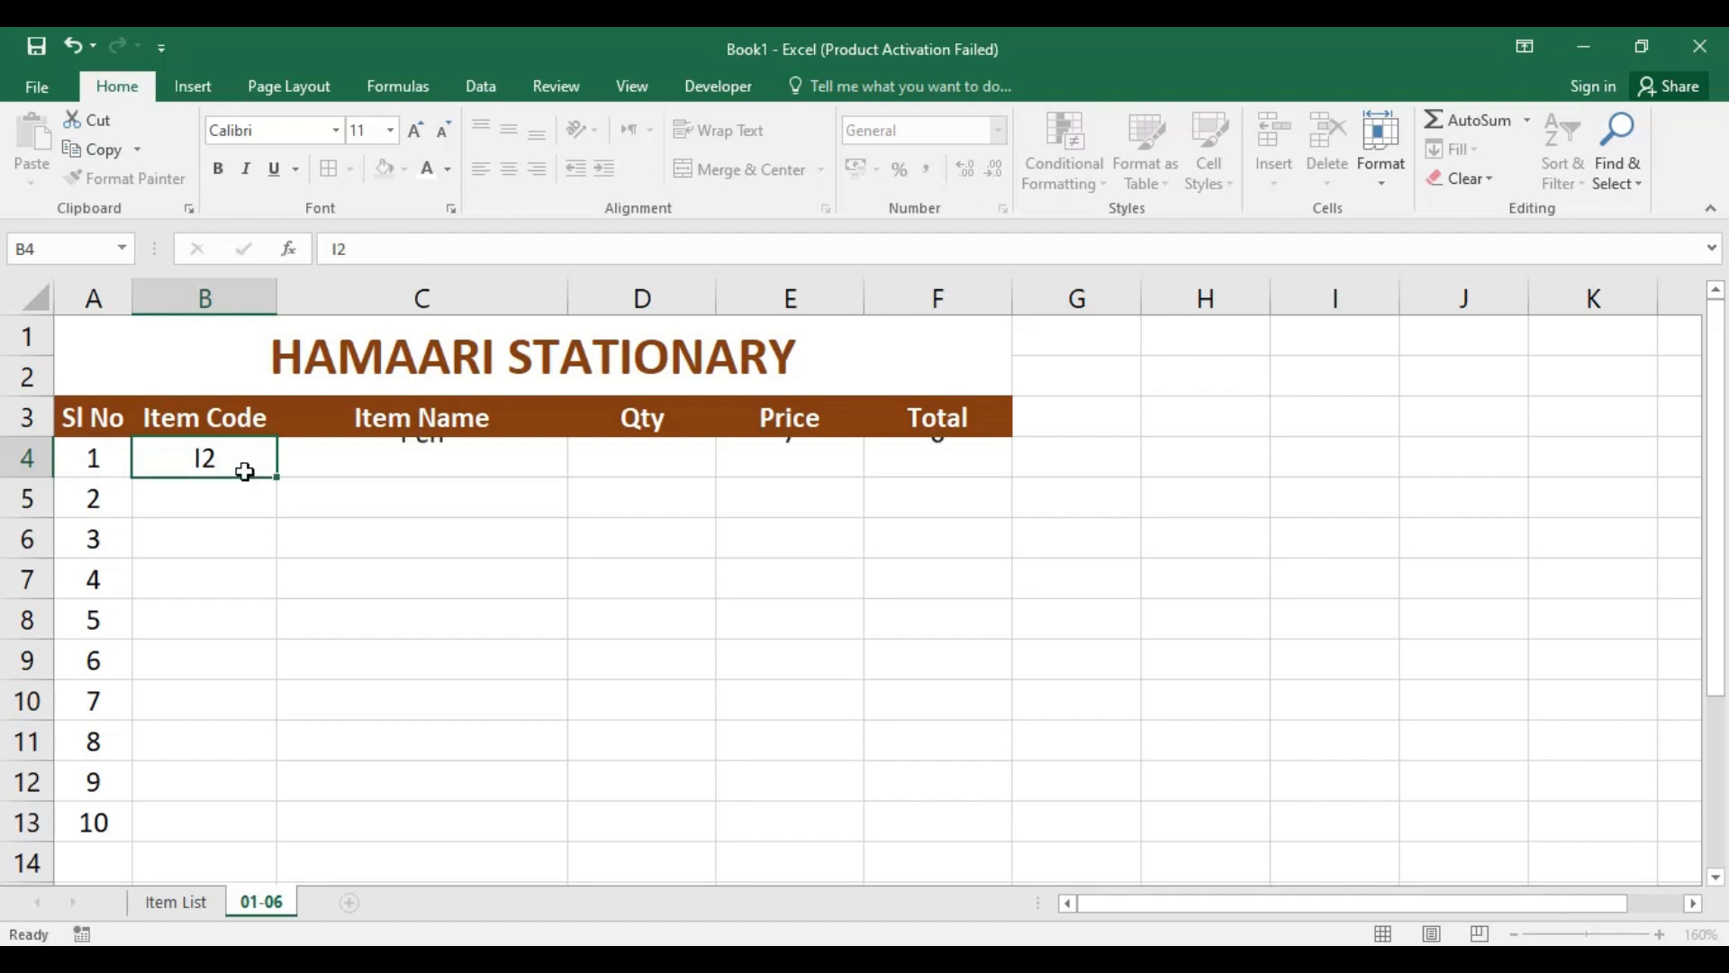
{"action": "key", "text": "Return"}
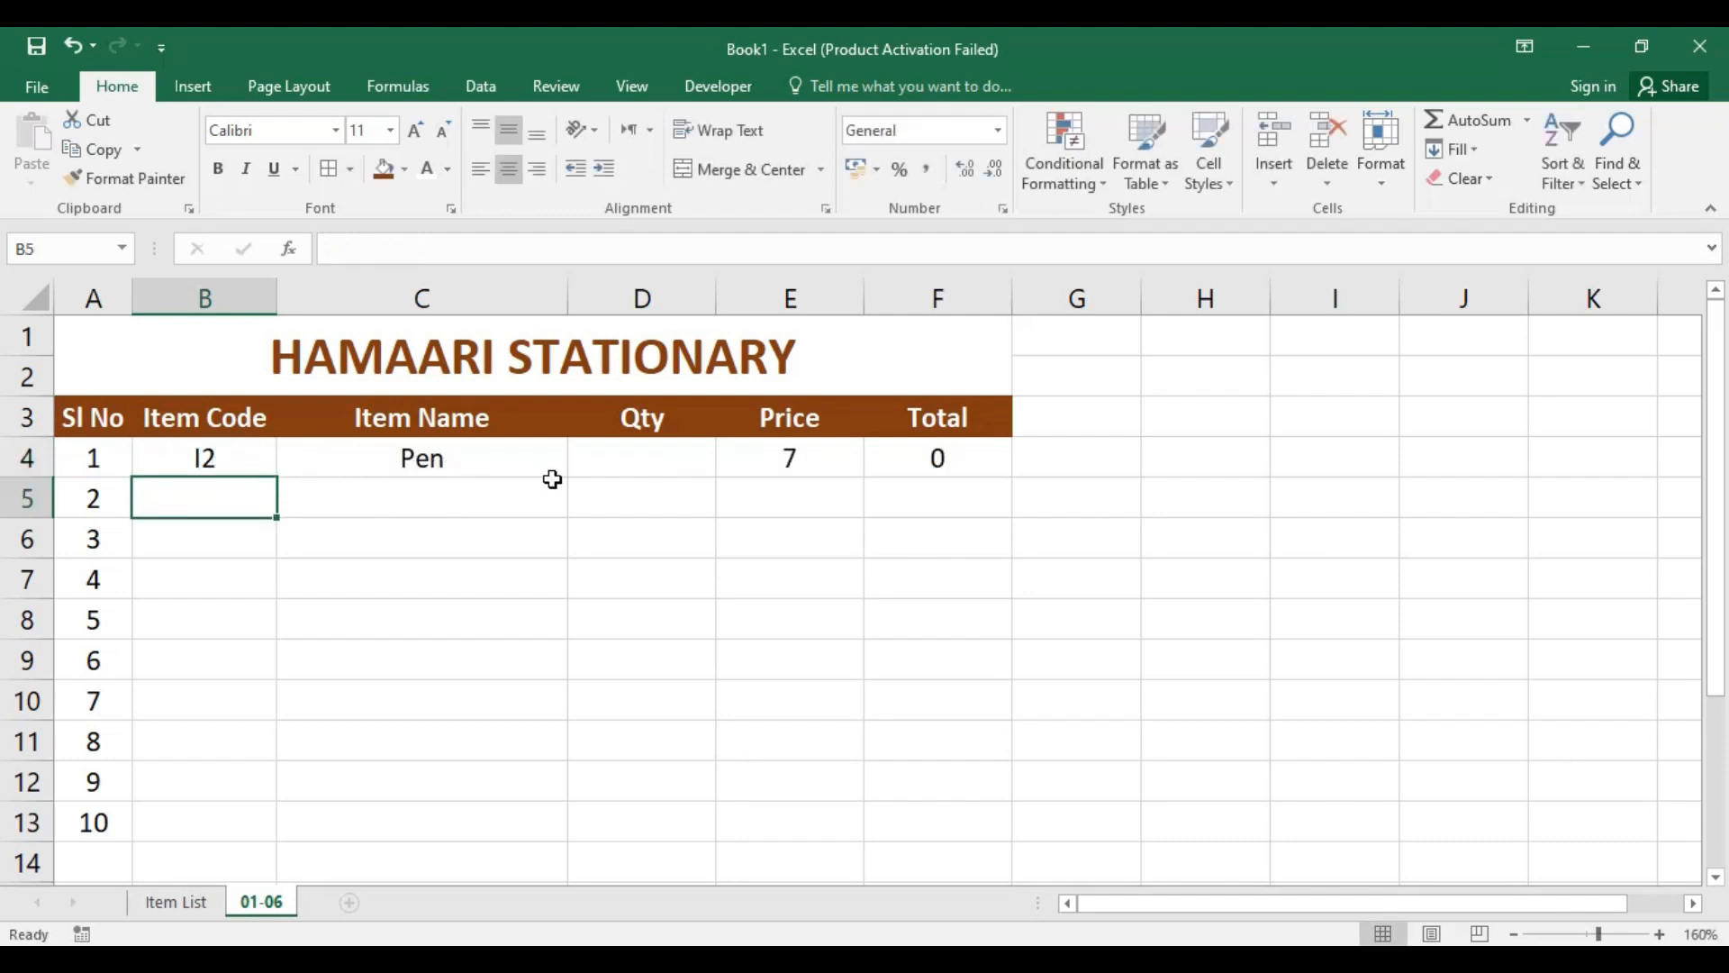
Step: Examine the formulas in C4 and E4, and compare the Price formatting with cell E4 in the hamaari stationary.xlsx workbook
{"action": "left_click", "coordinate": [658, 464]}
{"action": "left_click", "coordinate": [165, 462]}
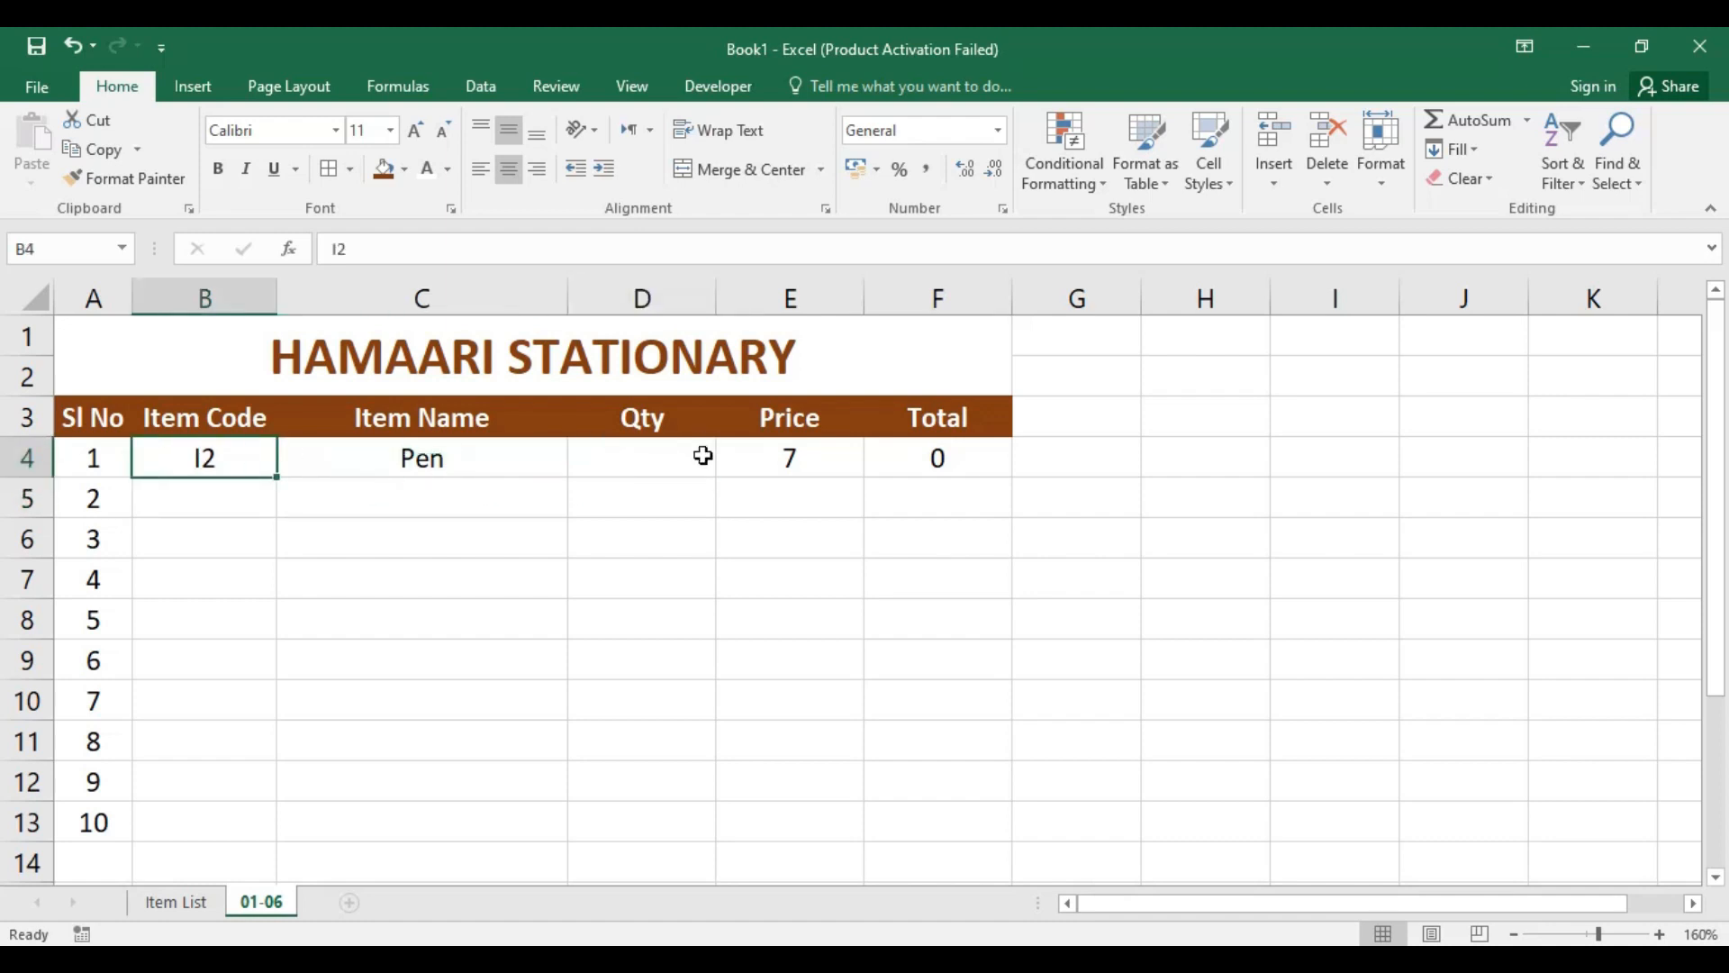
{"action": "left_click", "coordinate": [441, 454]}
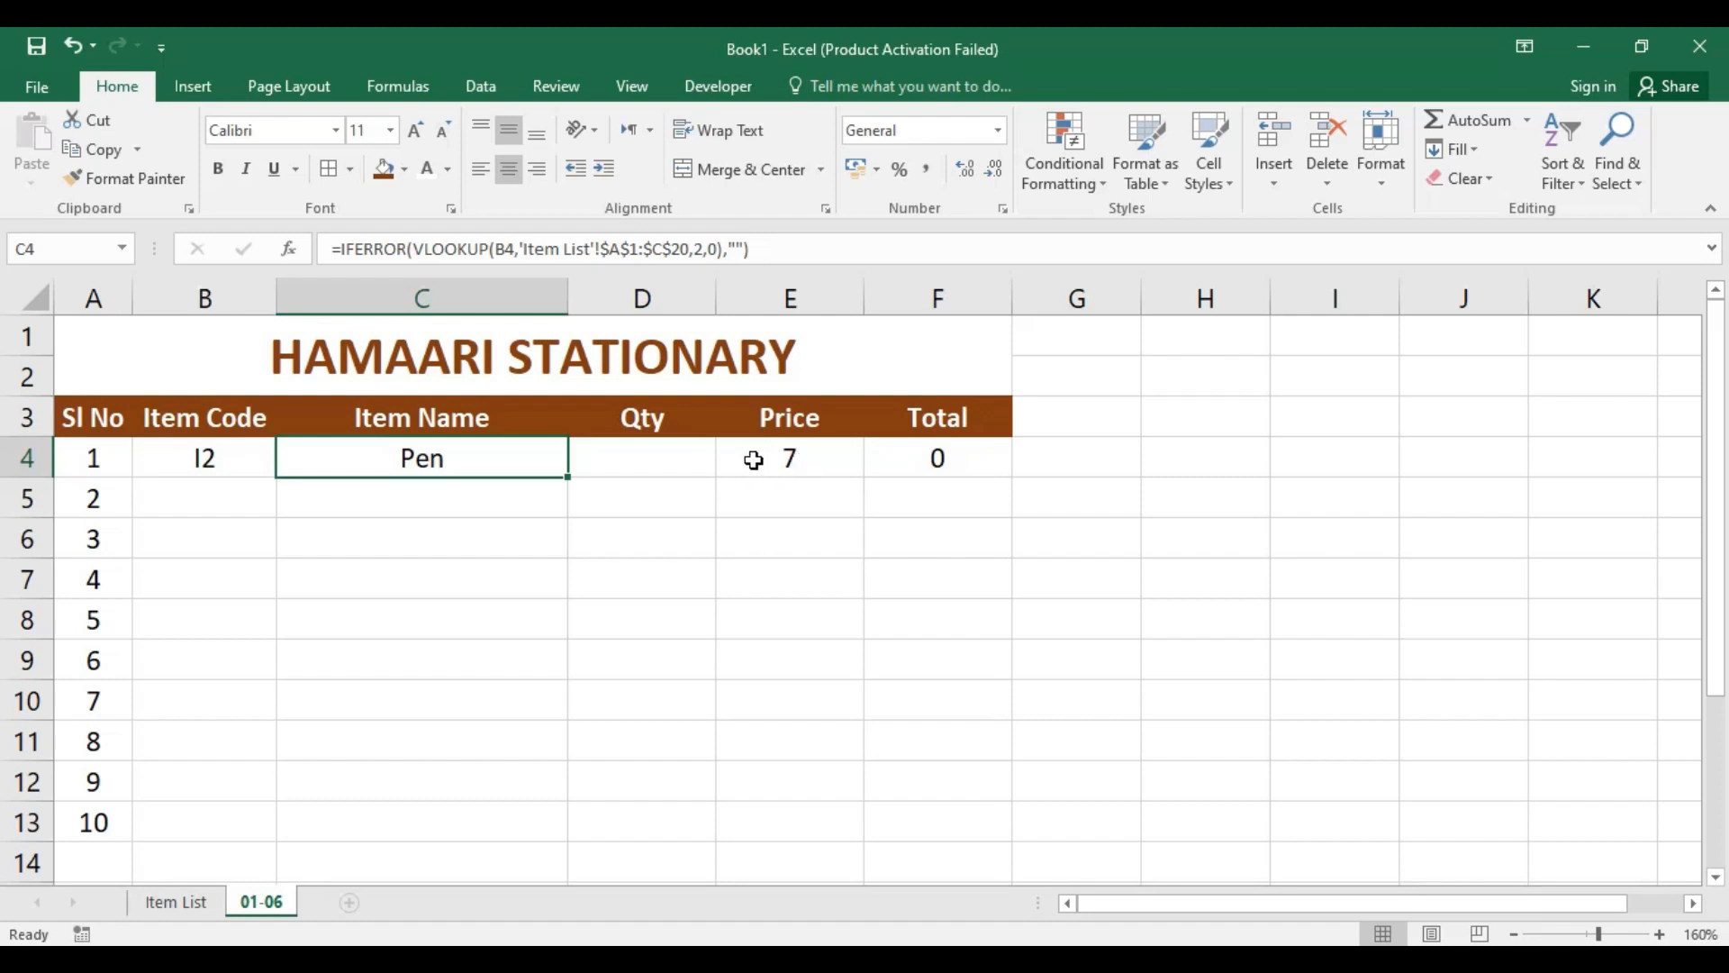
{"action": "left_click", "coordinate": [797, 457]}
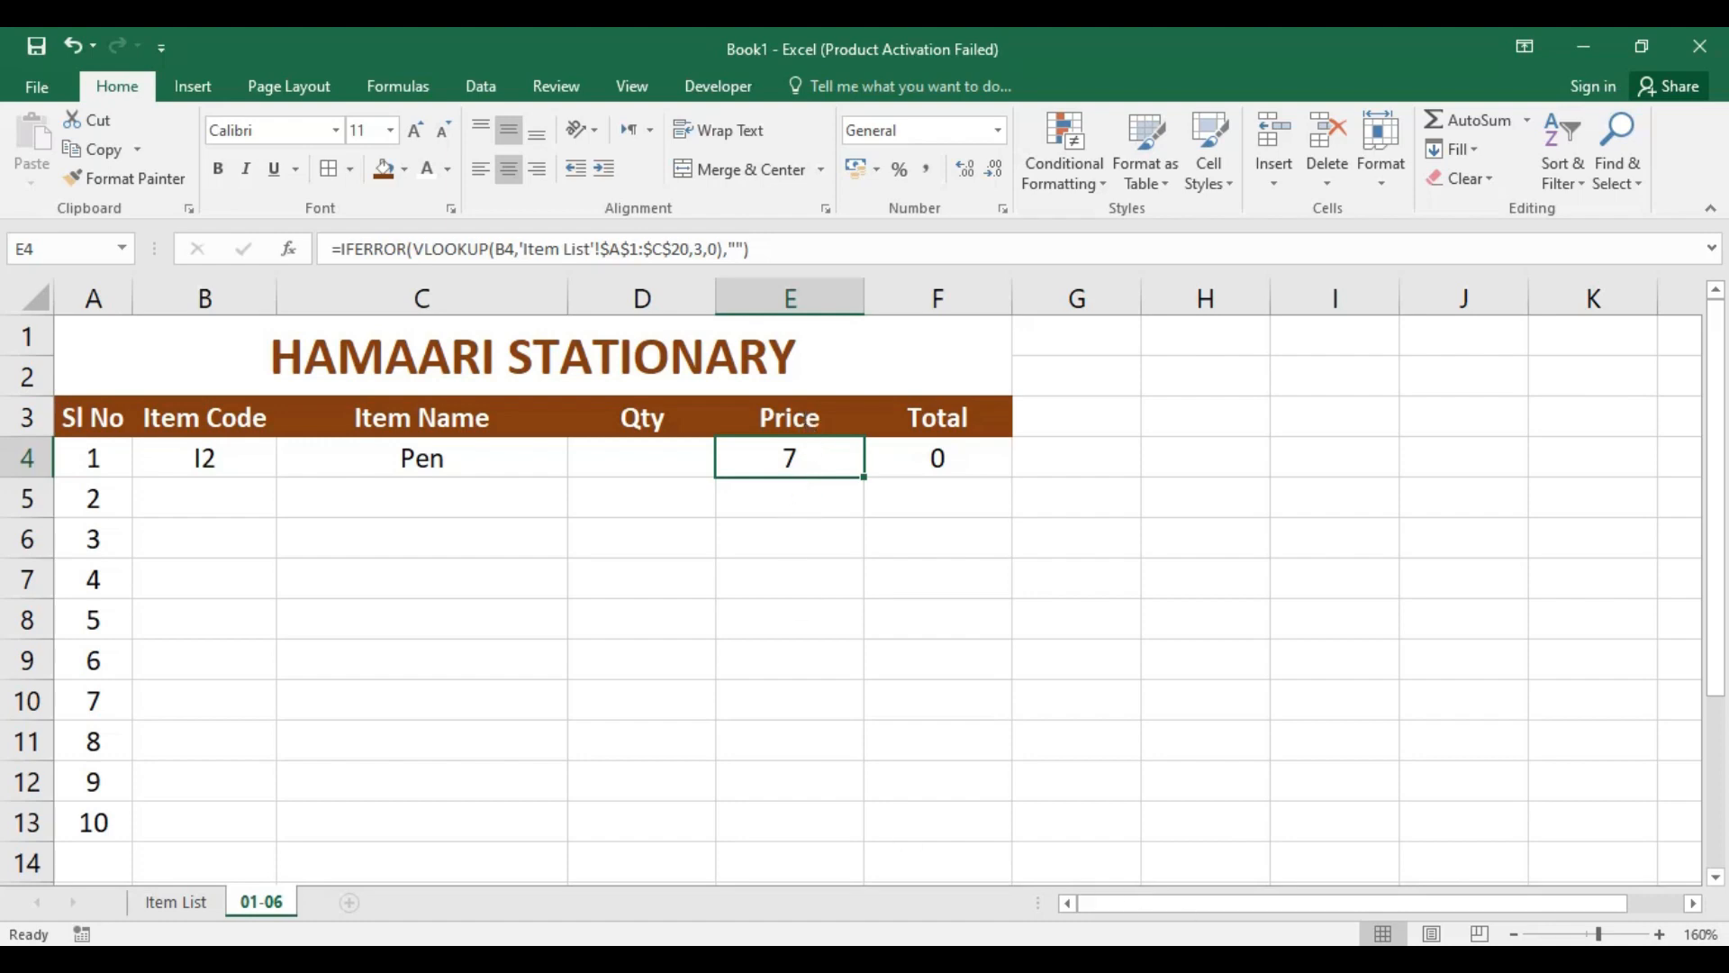
{"action": "mouse_move", "coordinate": [1179, 868]}
{"action": "left_click", "coordinate": [1240, 872]}
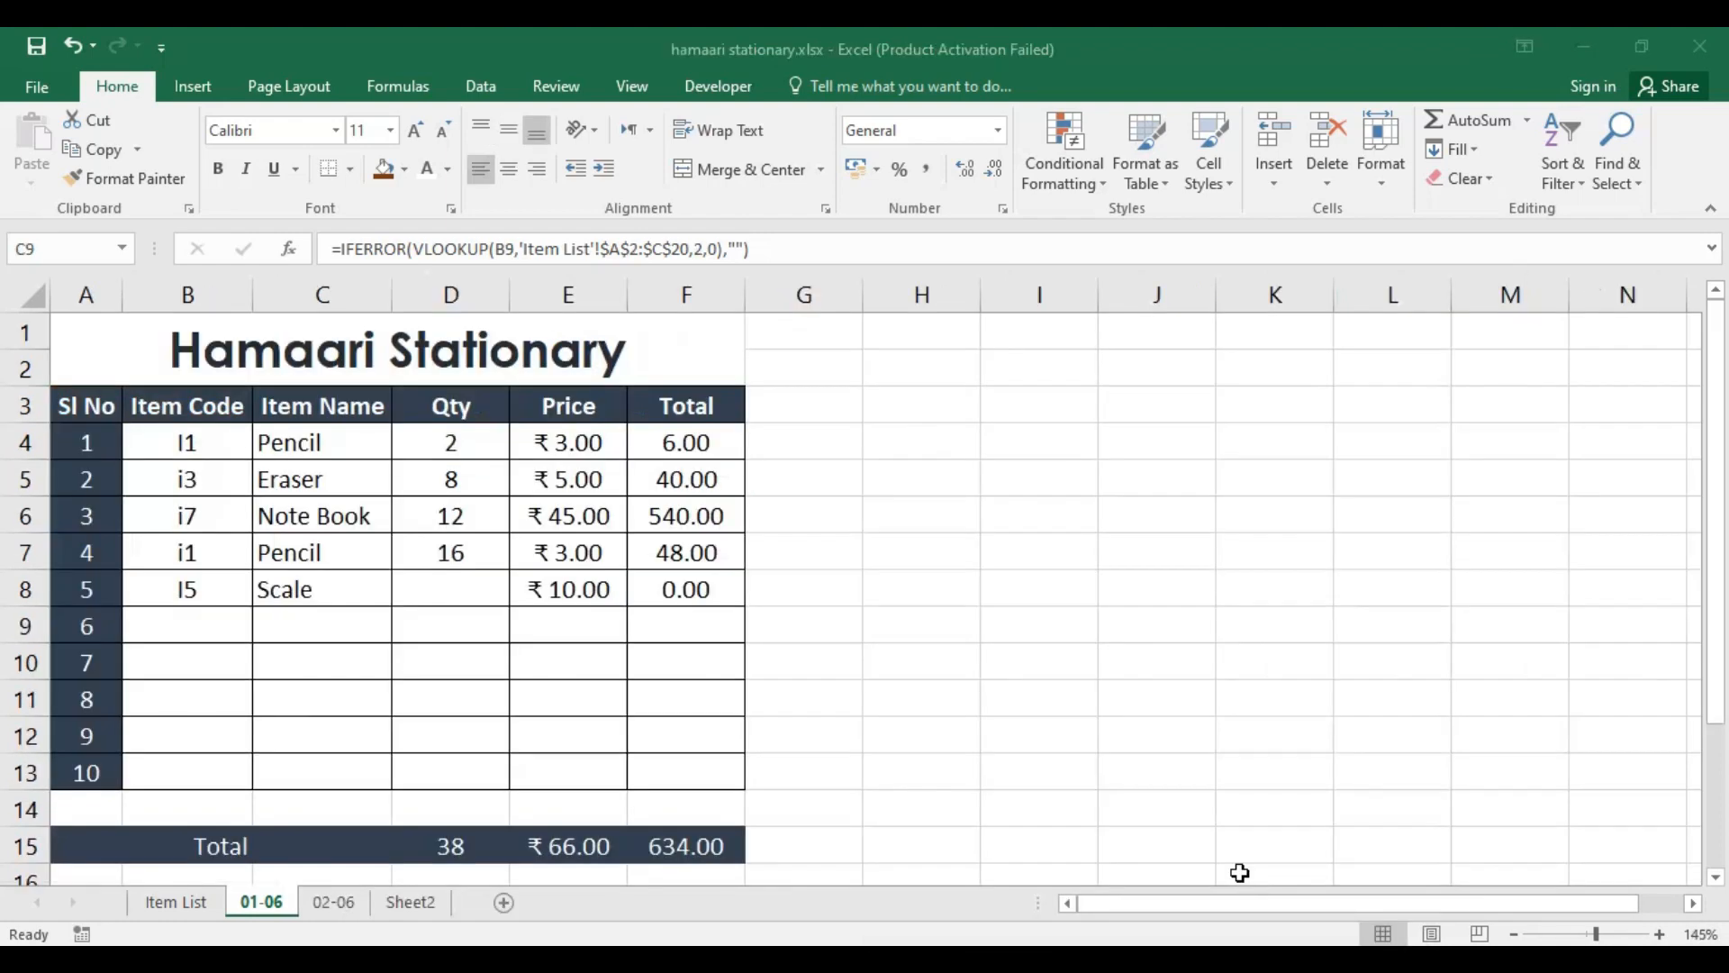
{"action": "left_click", "coordinate": [577, 443]}
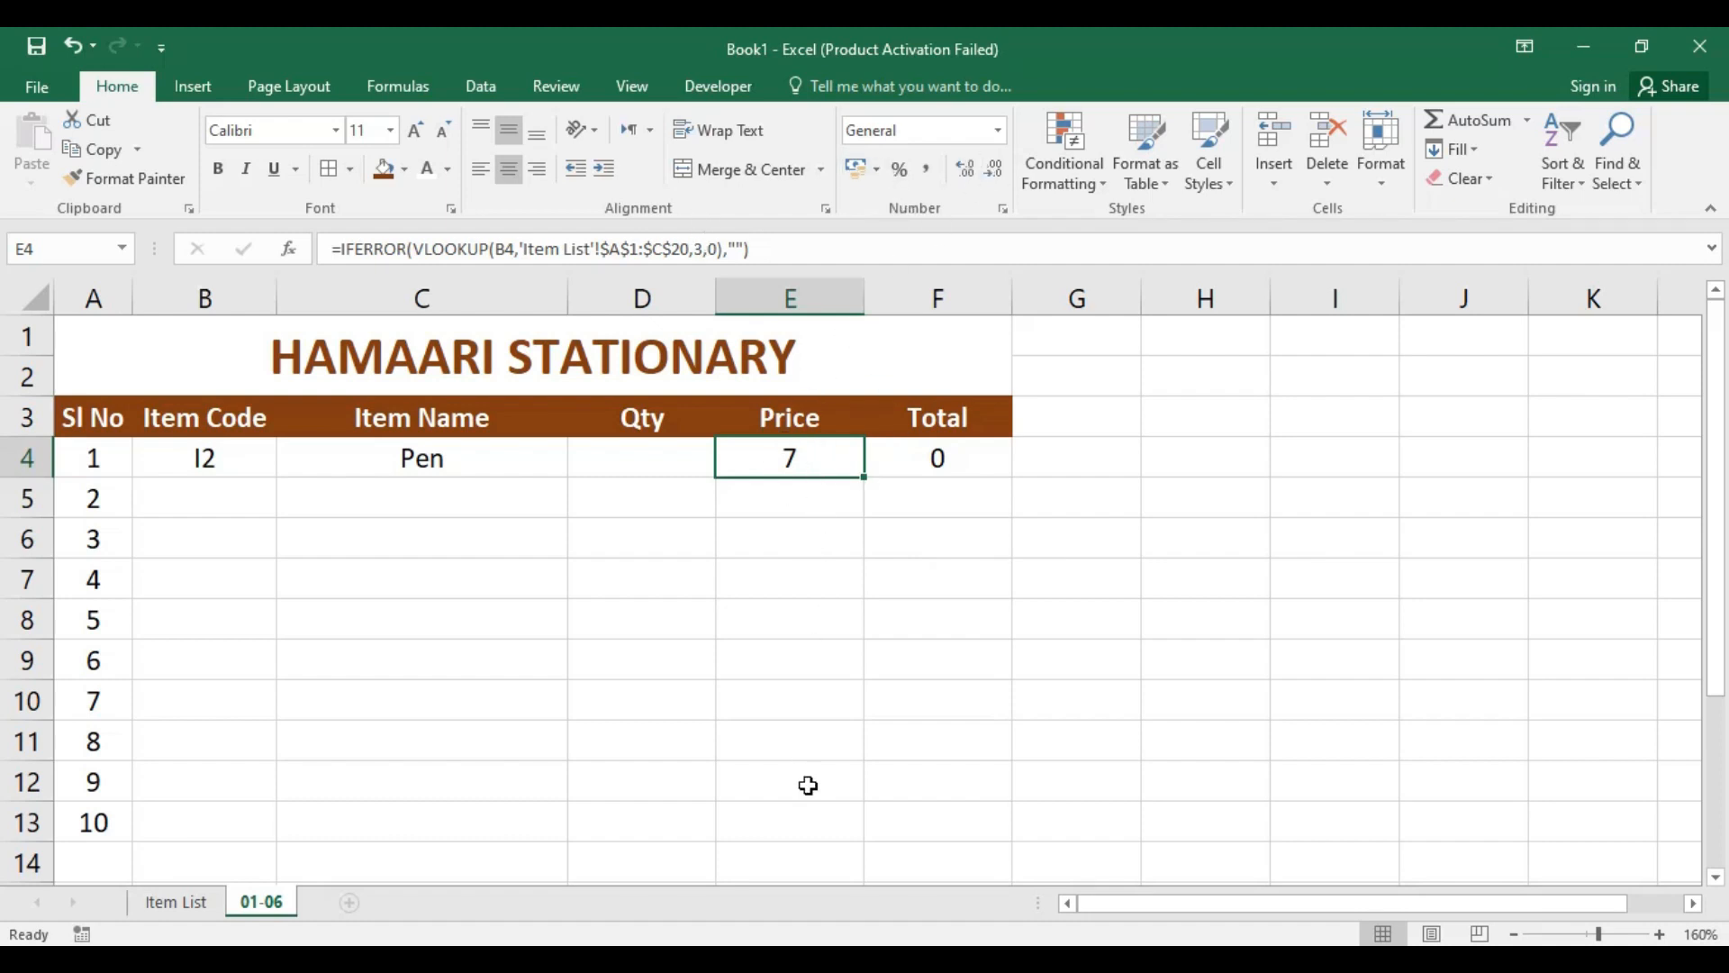
Step: Format the Price cells E4:E13 in Book1 as Currency
{"action": "left_click", "coordinate": [826, 822], "text": "shift"}
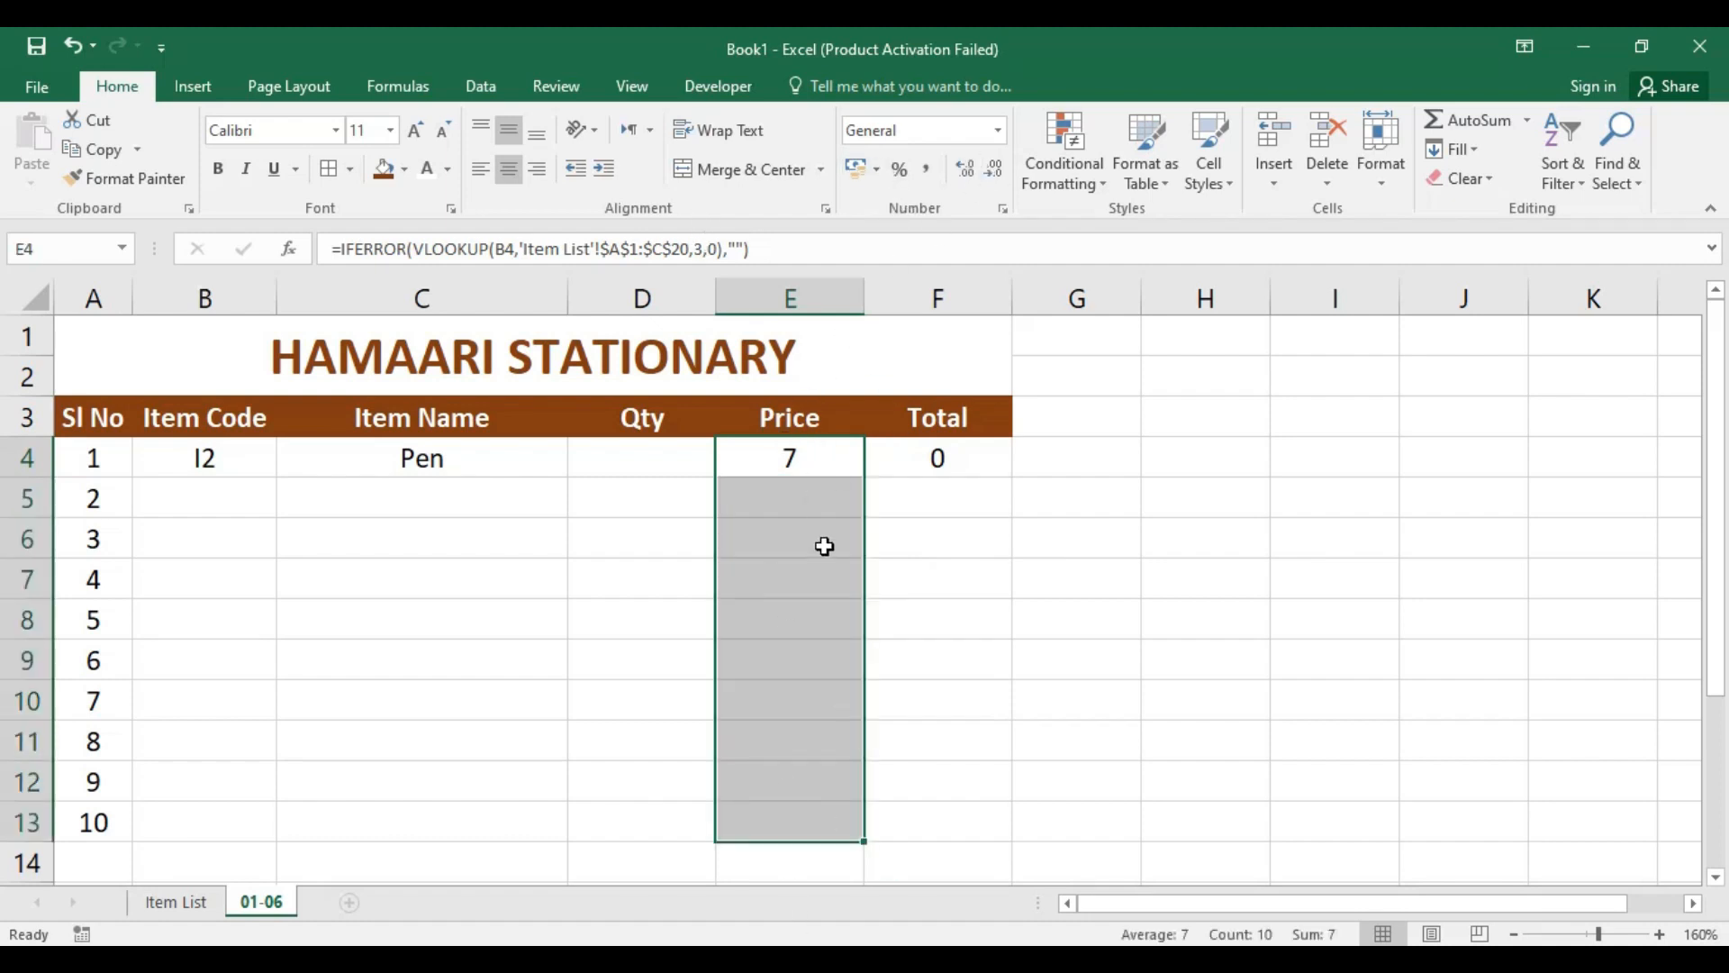
{"action": "left_click", "coordinate": [998, 134]}
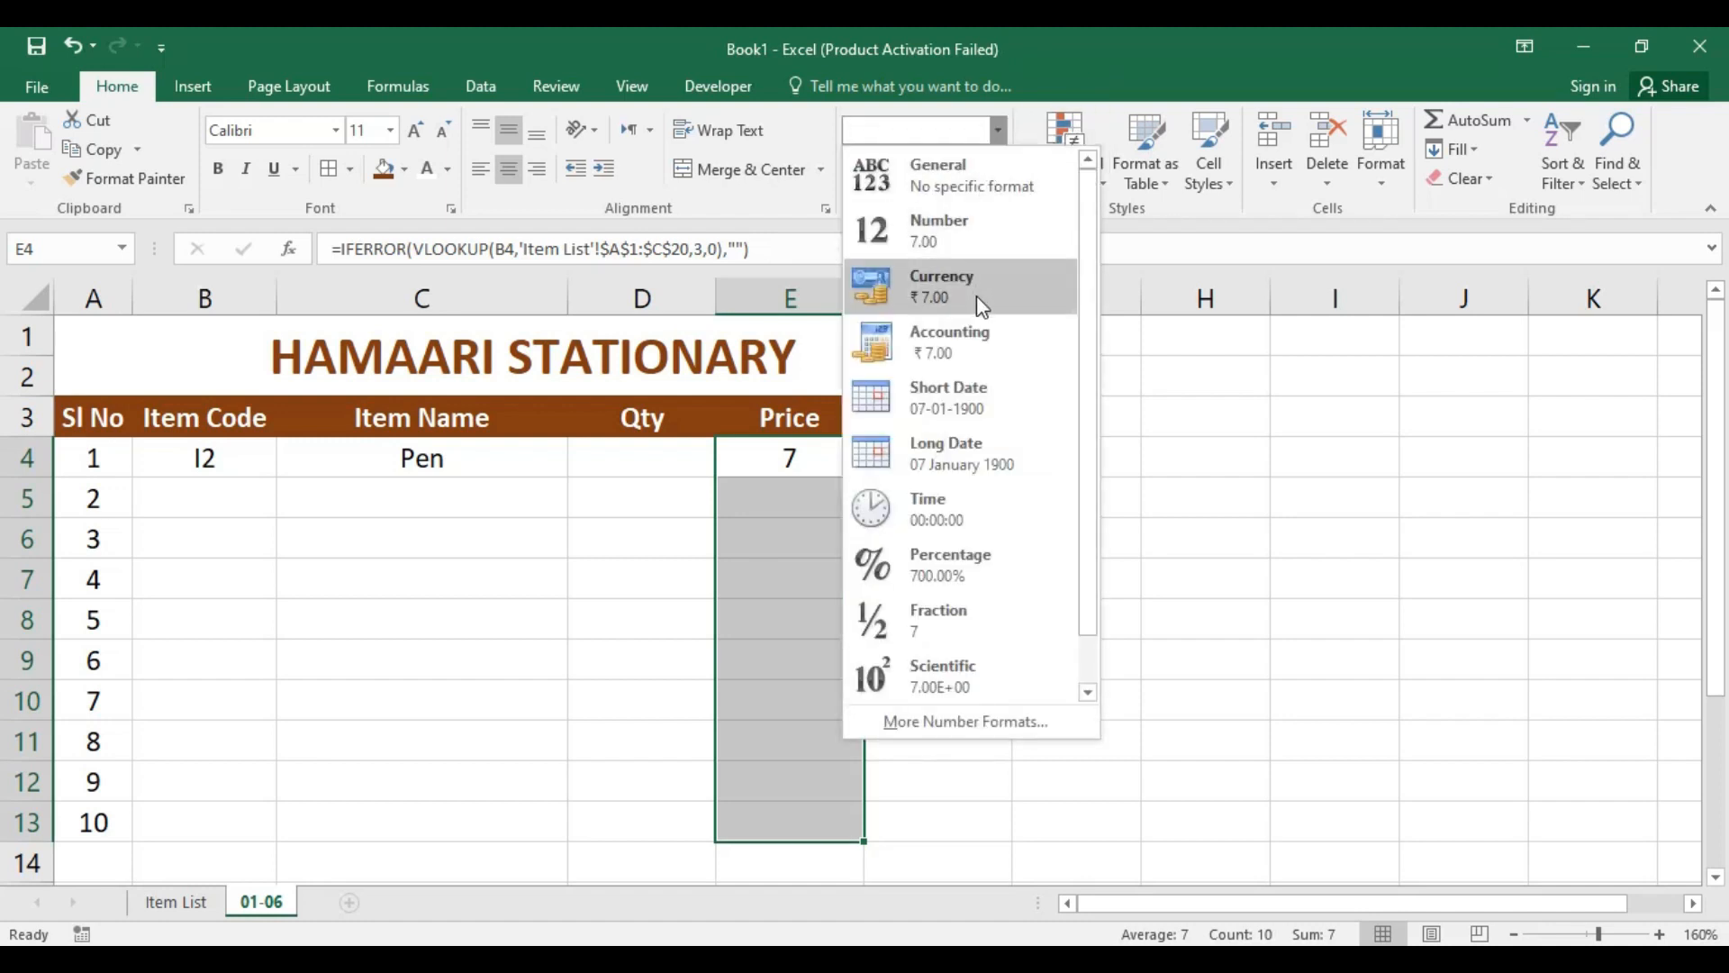
{"action": "left_click", "coordinate": [979, 301]}
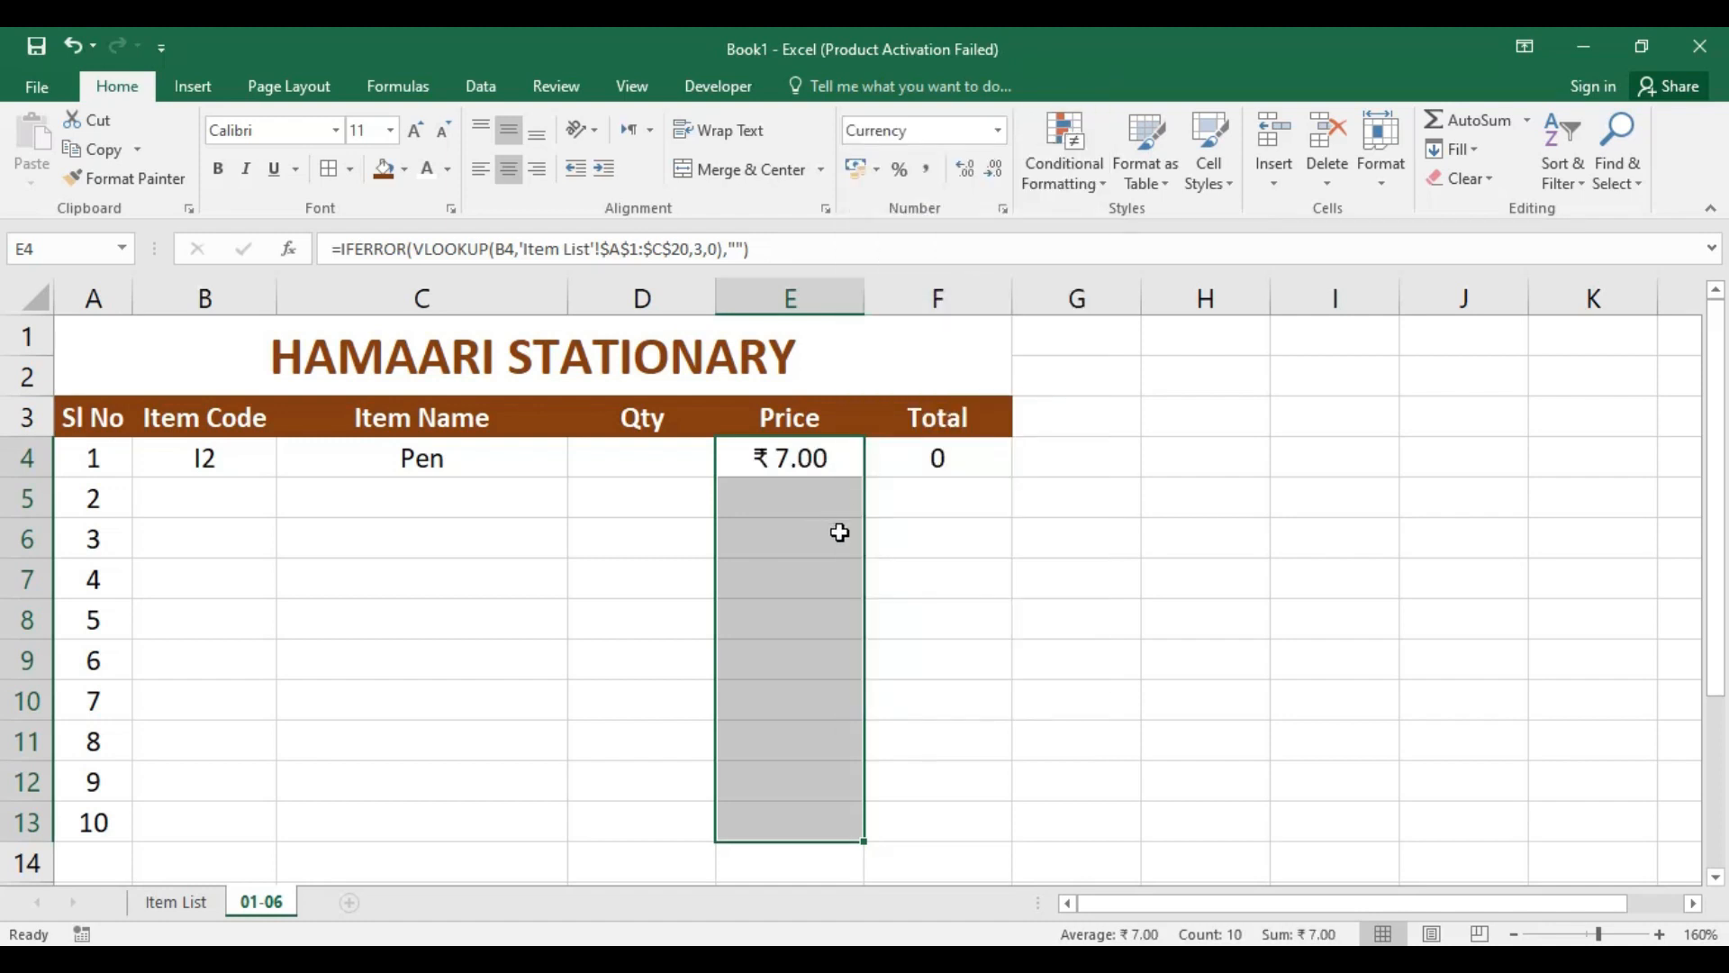
Step: Apply the Number format to the Total cells F4:F13
{"action": "left_click", "coordinate": [944, 538]}
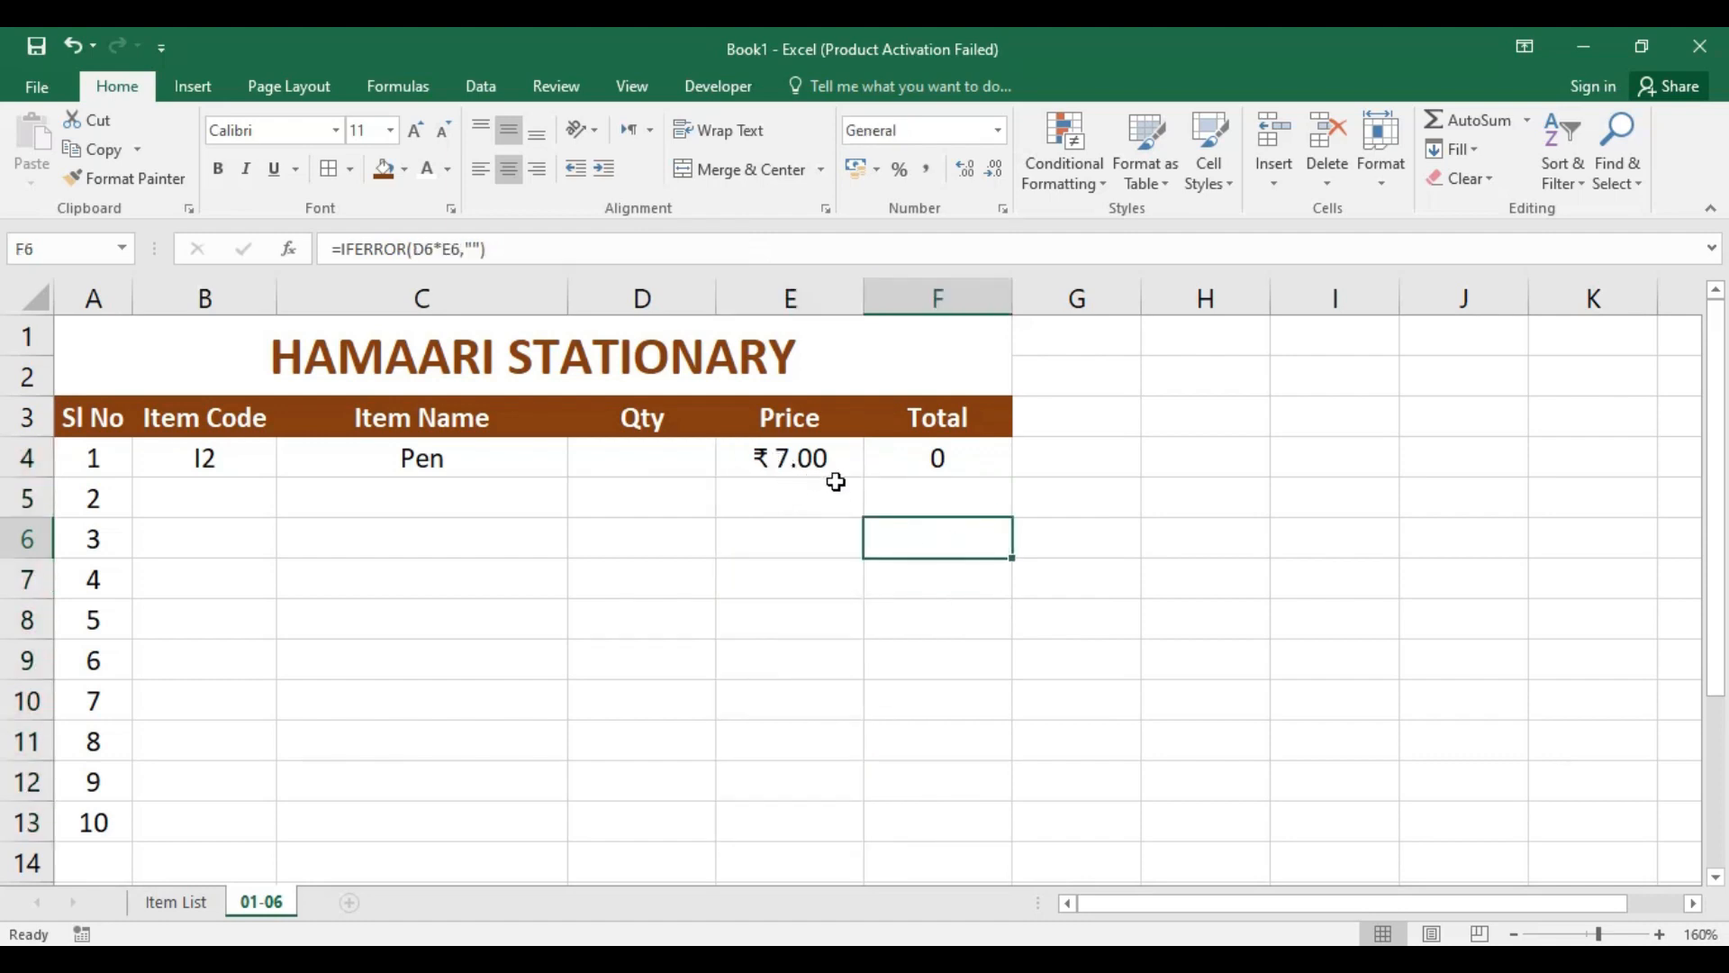
{"action": "left_click", "coordinate": [939, 466]}
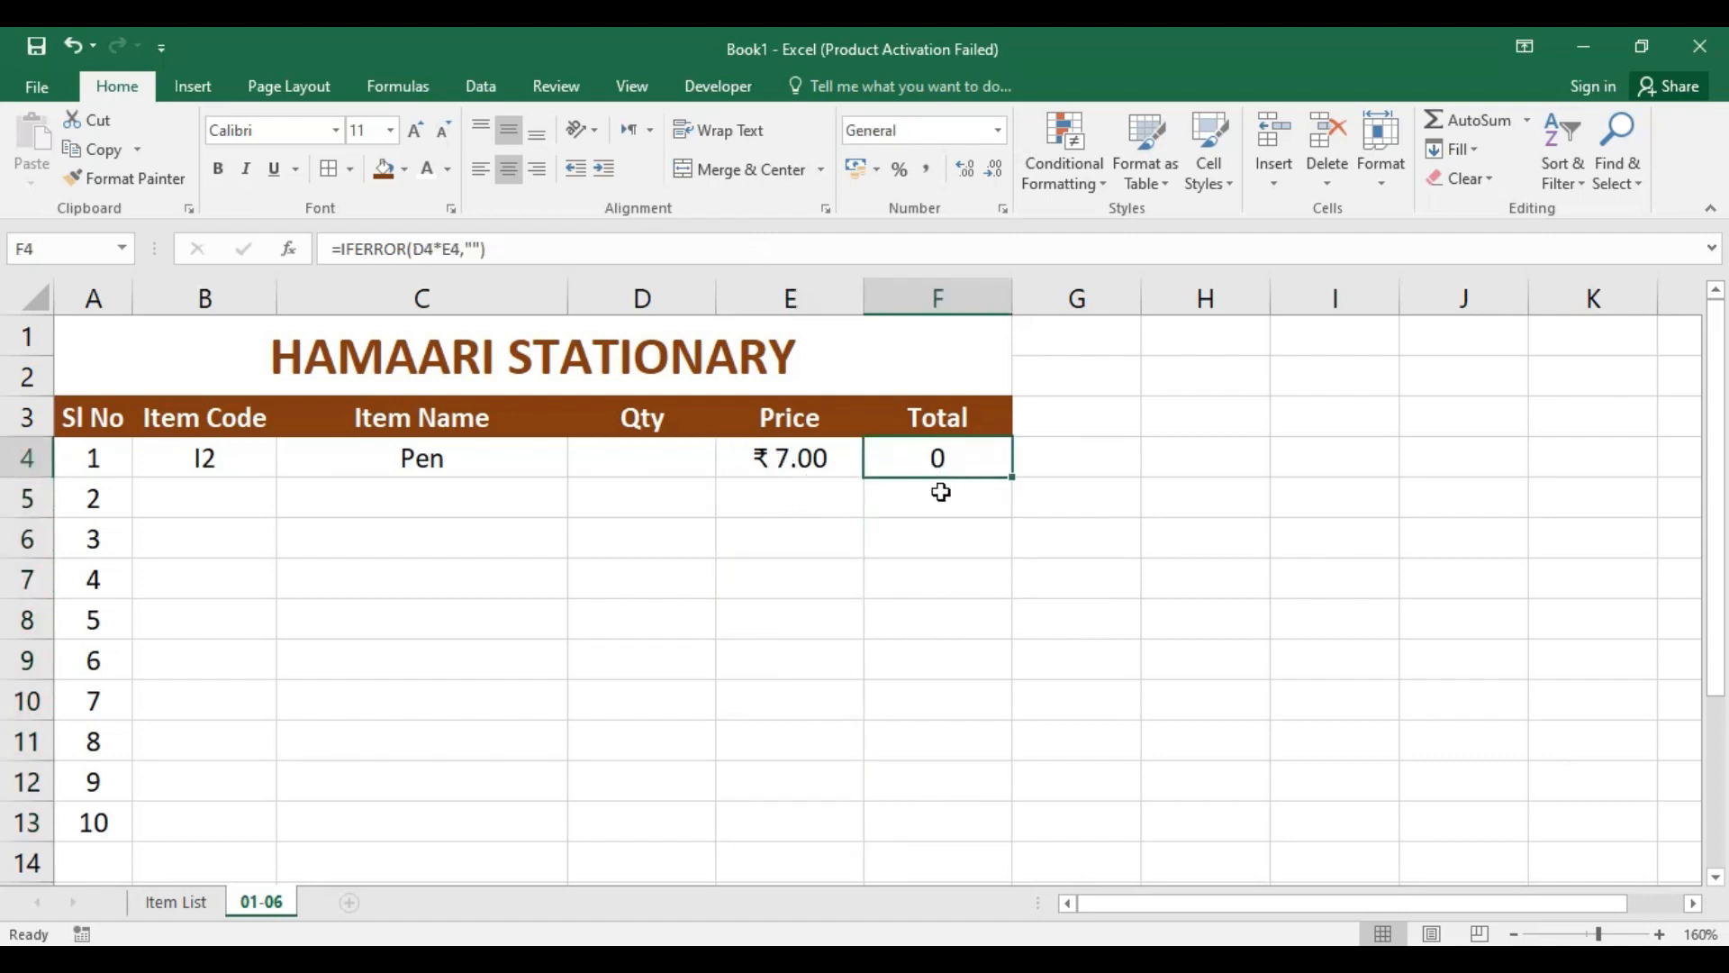
{"action": "left_click", "coordinate": [940, 819], "text": "shift"}
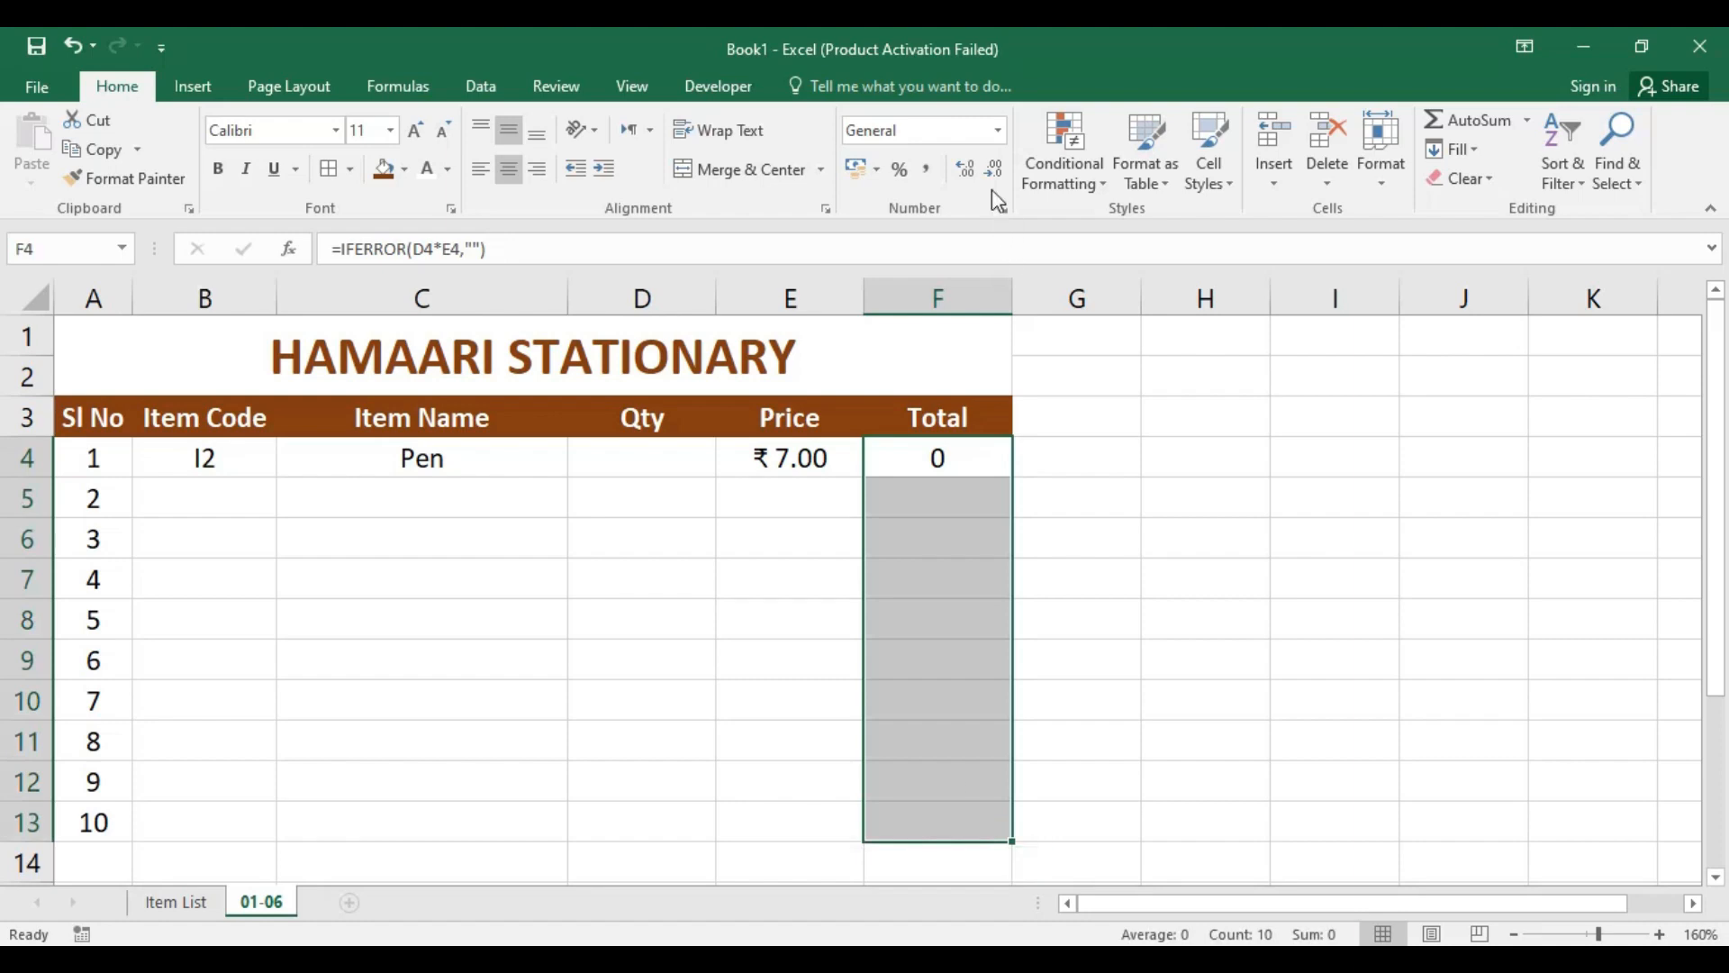
{"action": "left_click", "coordinate": [997, 131]}
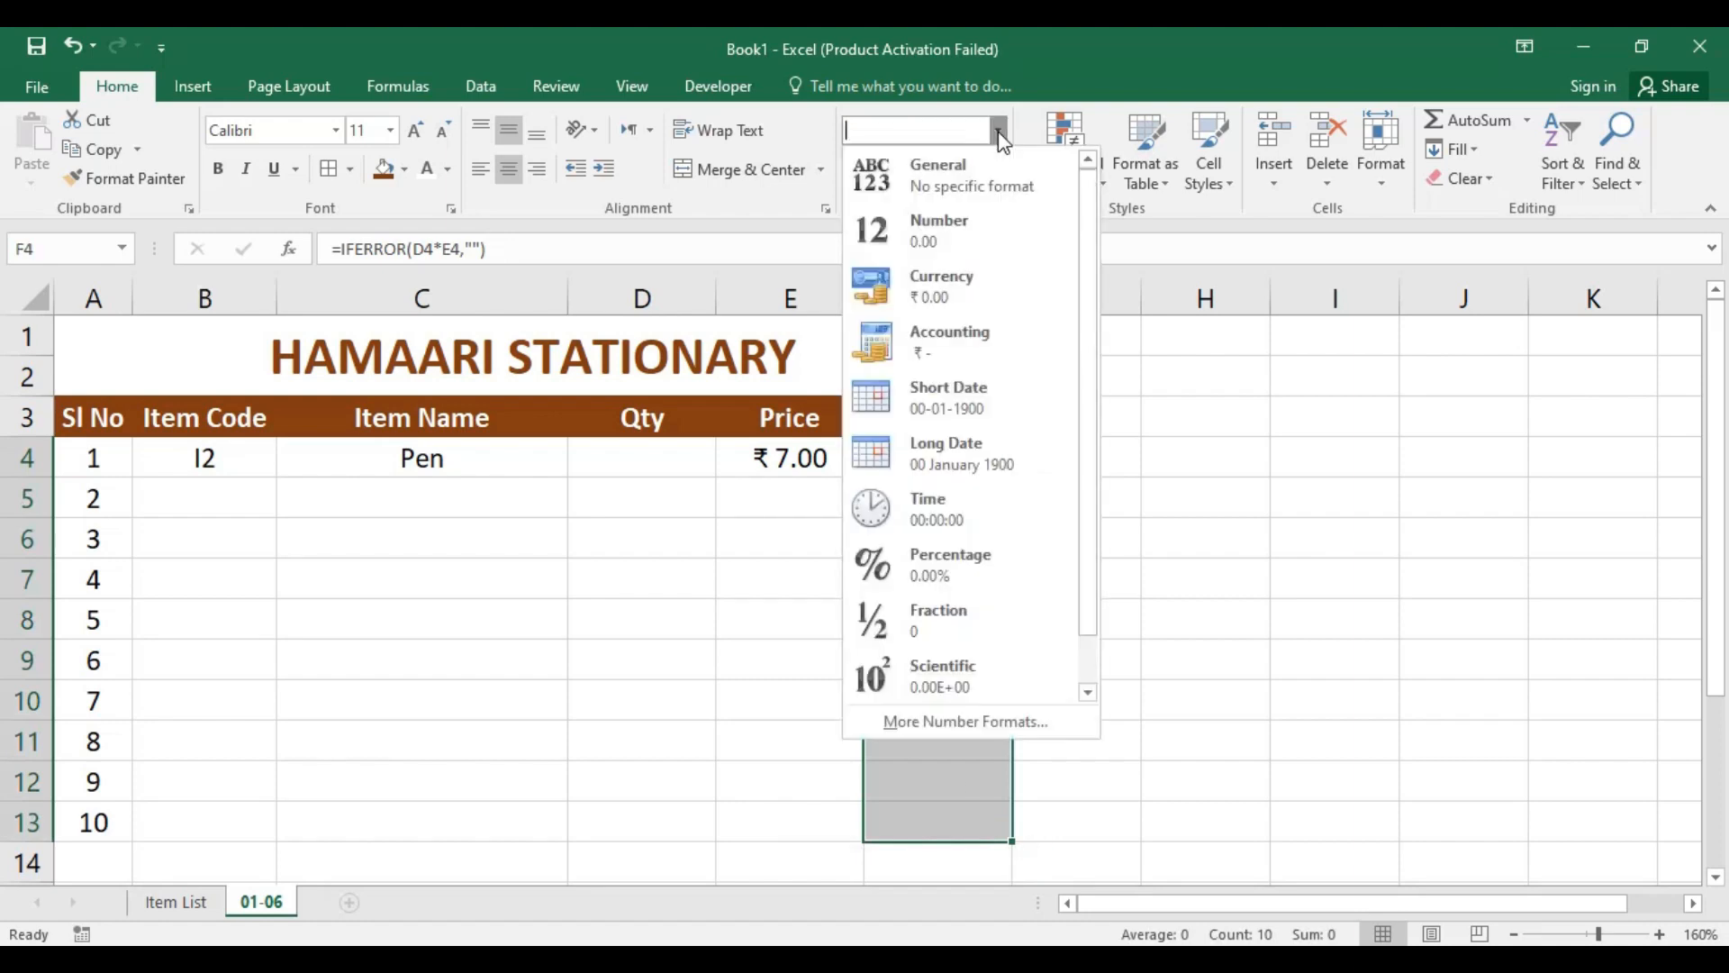
{"action": "left_click", "coordinate": [985, 232]}
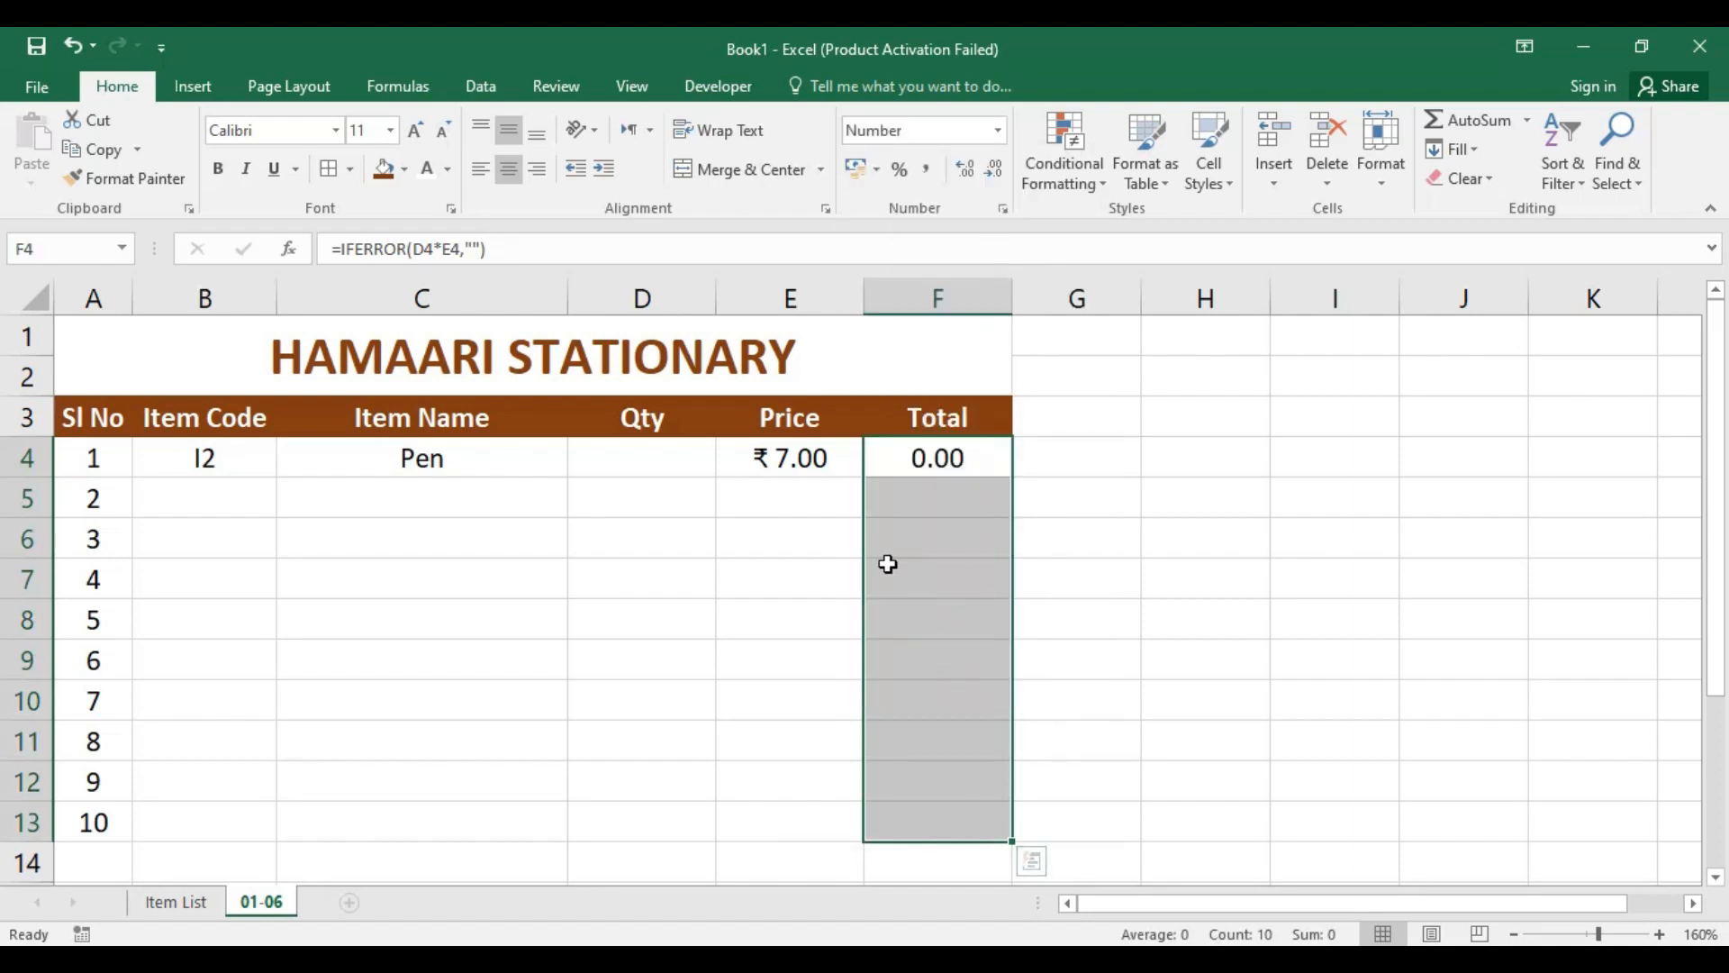
{"action": "left_click", "coordinate": [833, 498]}
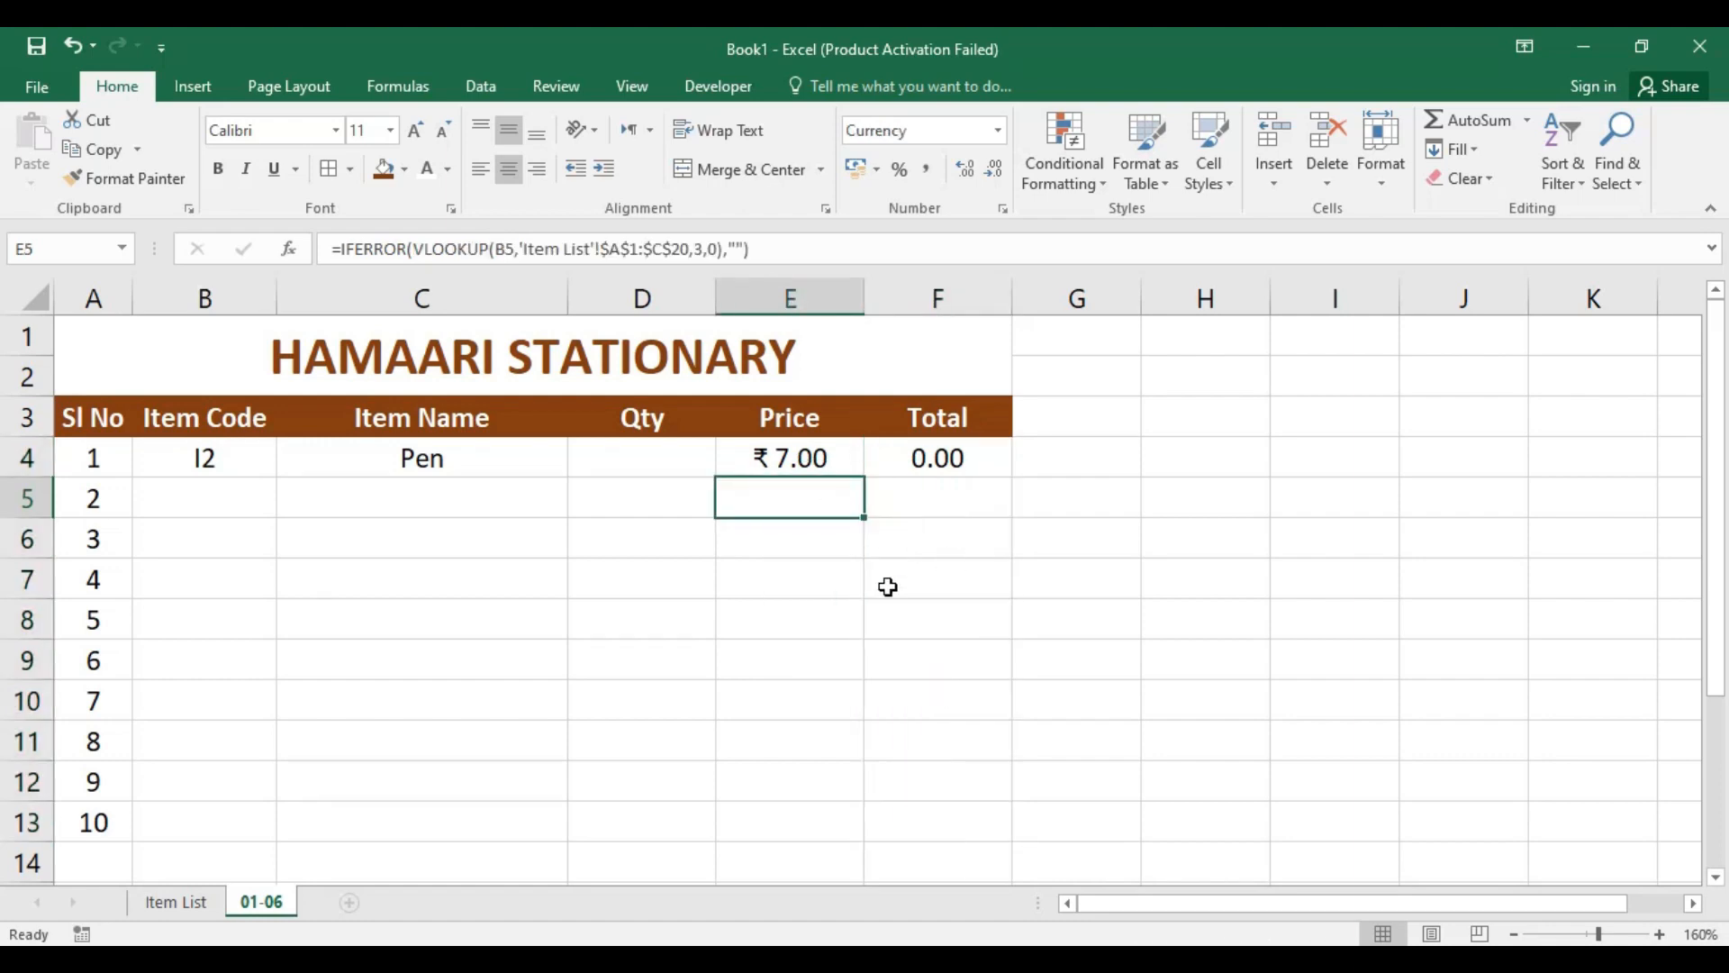
Step: Enter a quantity of 3 for the first item in cell D4
{"action": "left_click", "coordinate": [635, 460]}
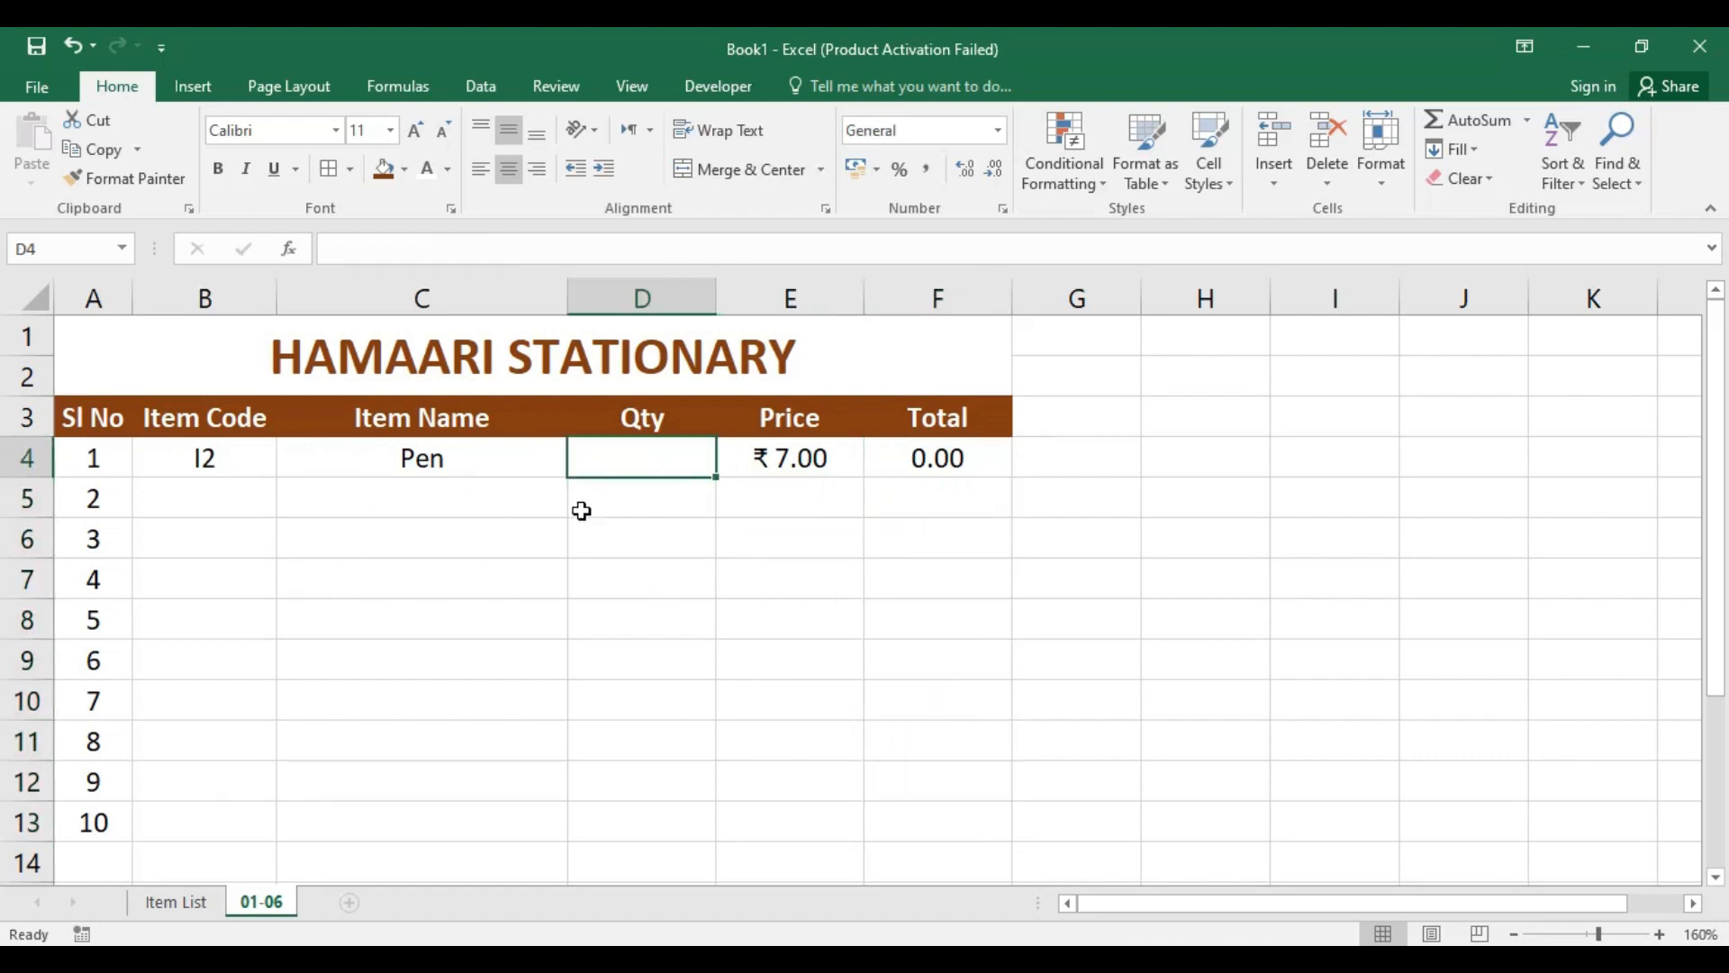
{"action": "type", "text": "3"}
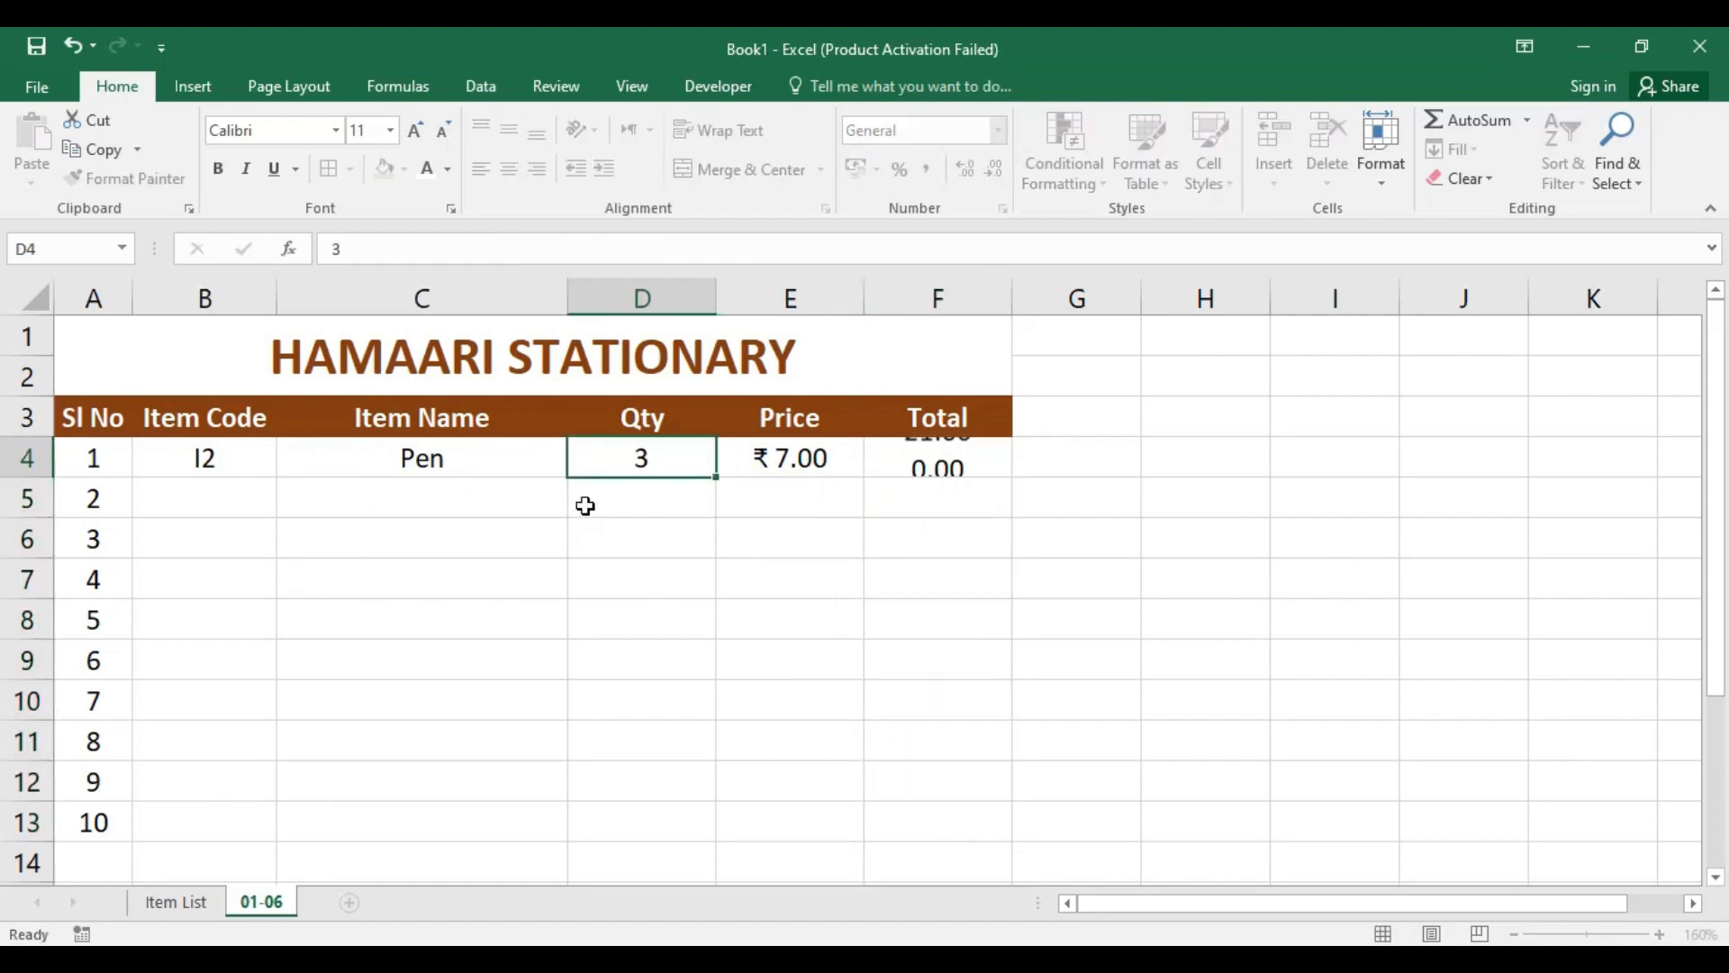
{"action": "left_click", "coordinate": [642, 507]}
{"action": "left_click", "coordinate": [932, 534]}
Step: Format the Total cells F4:F13 as Currency
{"action": "left_click", "coordinate": [957, 457]}
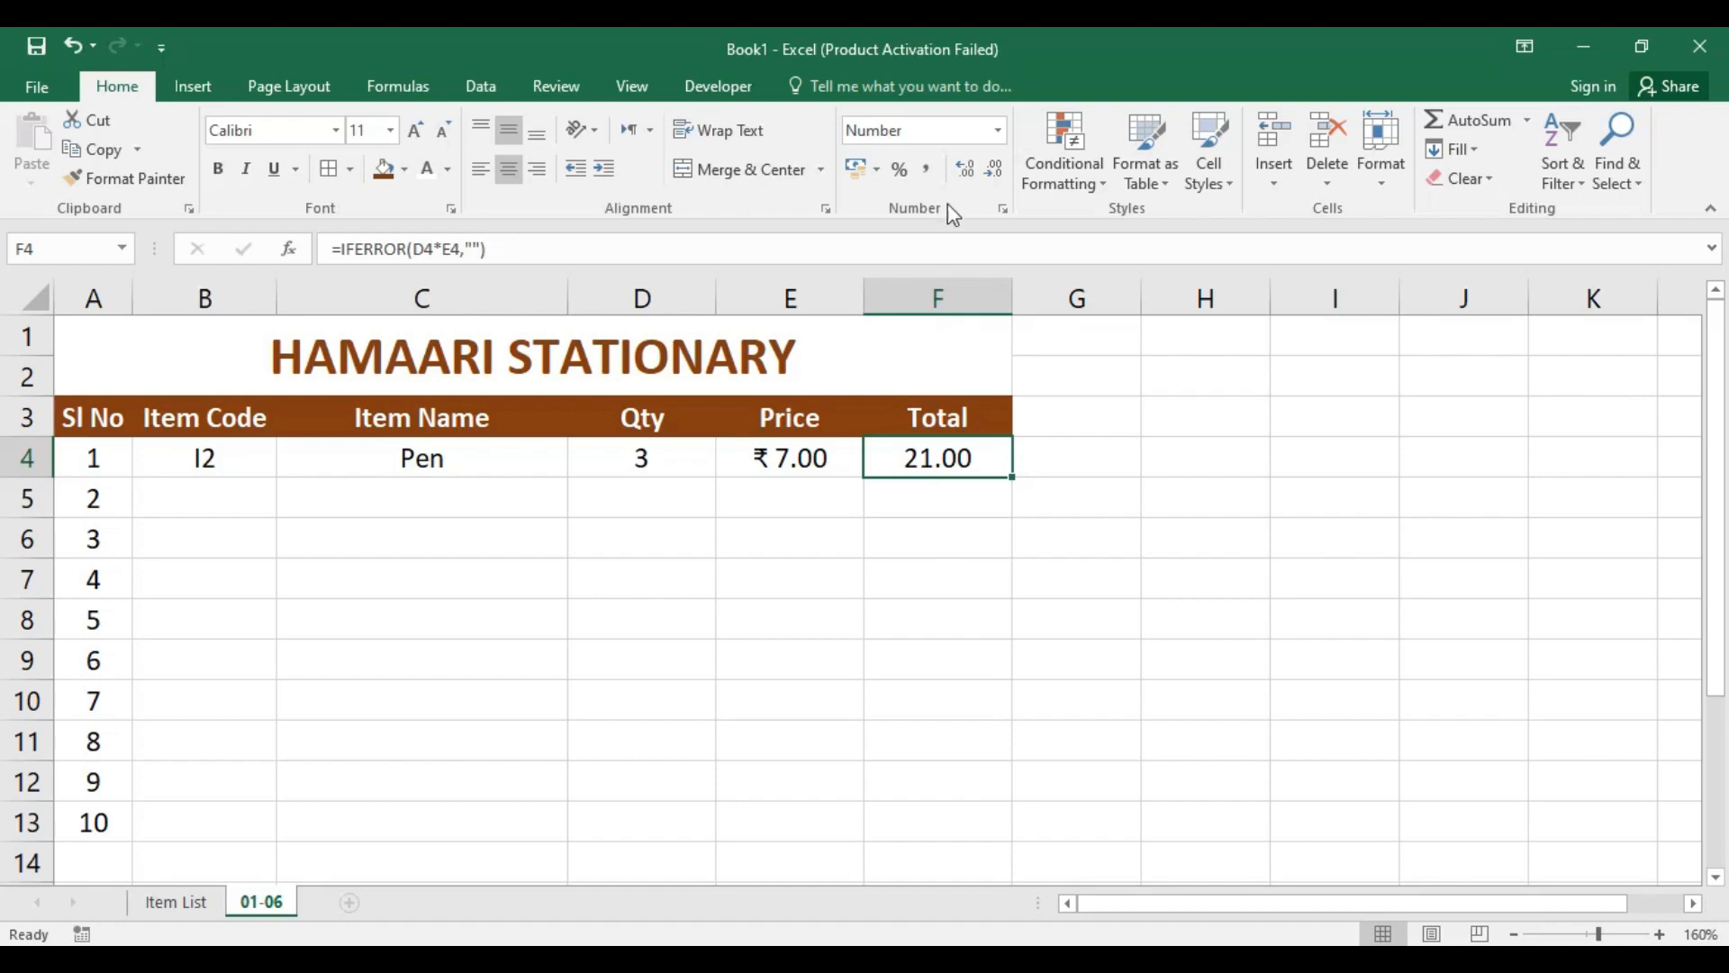
{"action": "left_click", "coordinate": [998, 131]}
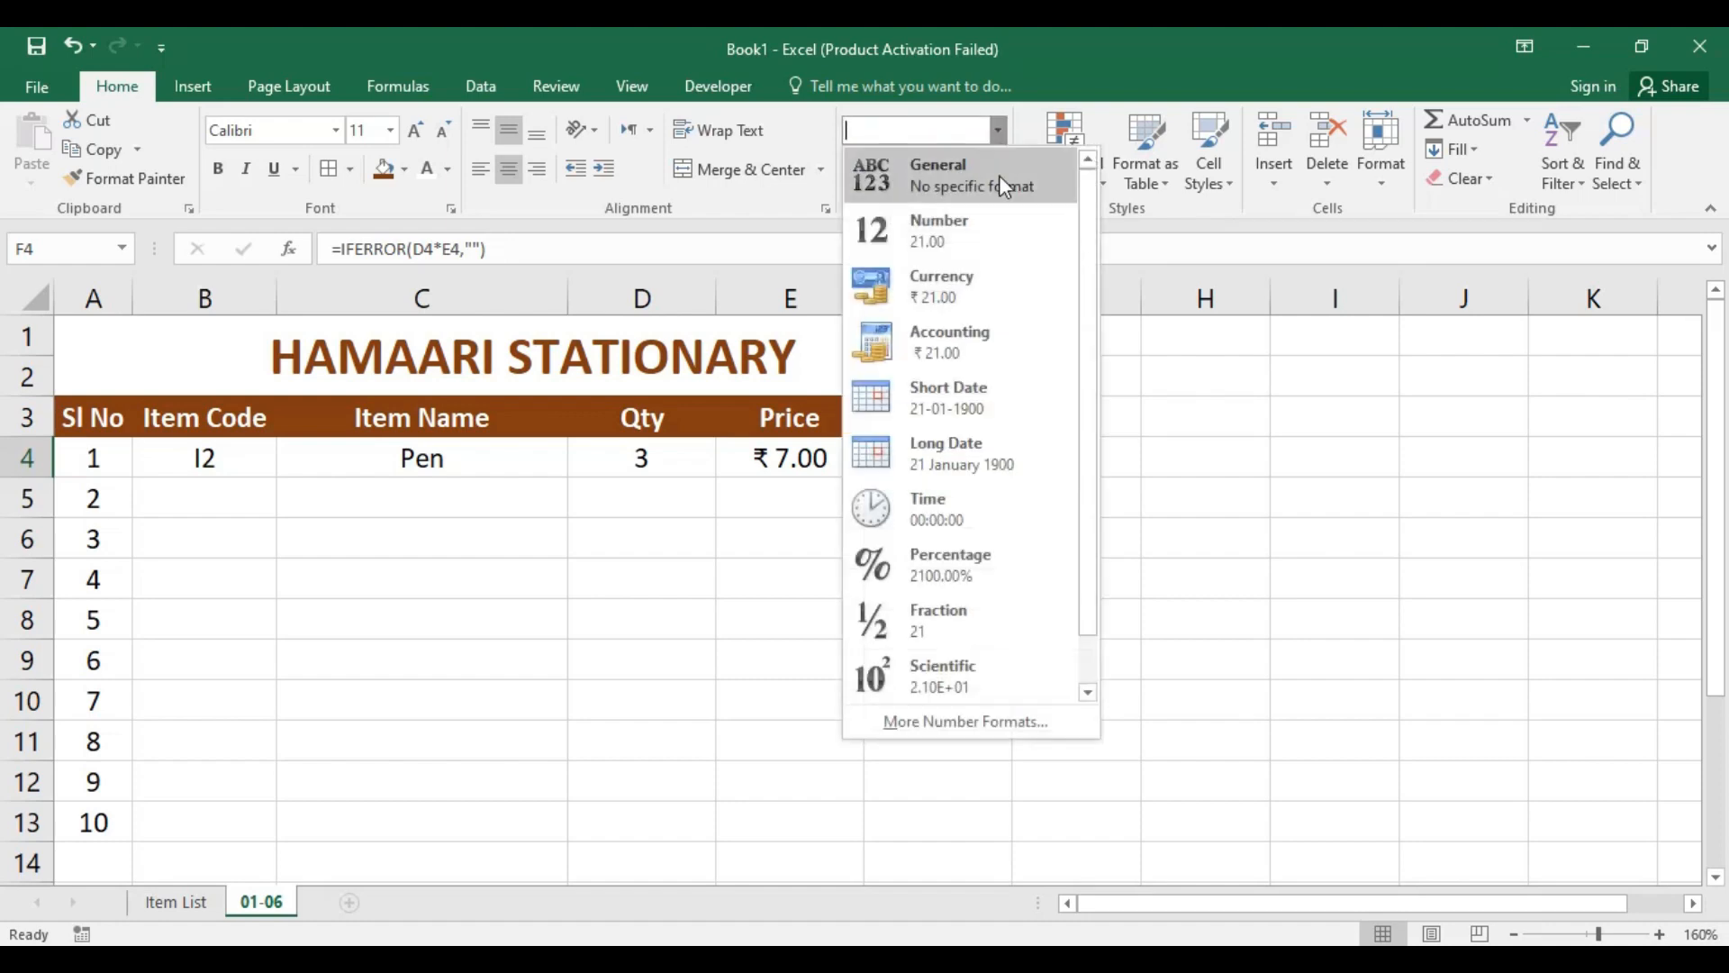
{"action": "left_click", "coordinate": [967, 285]}
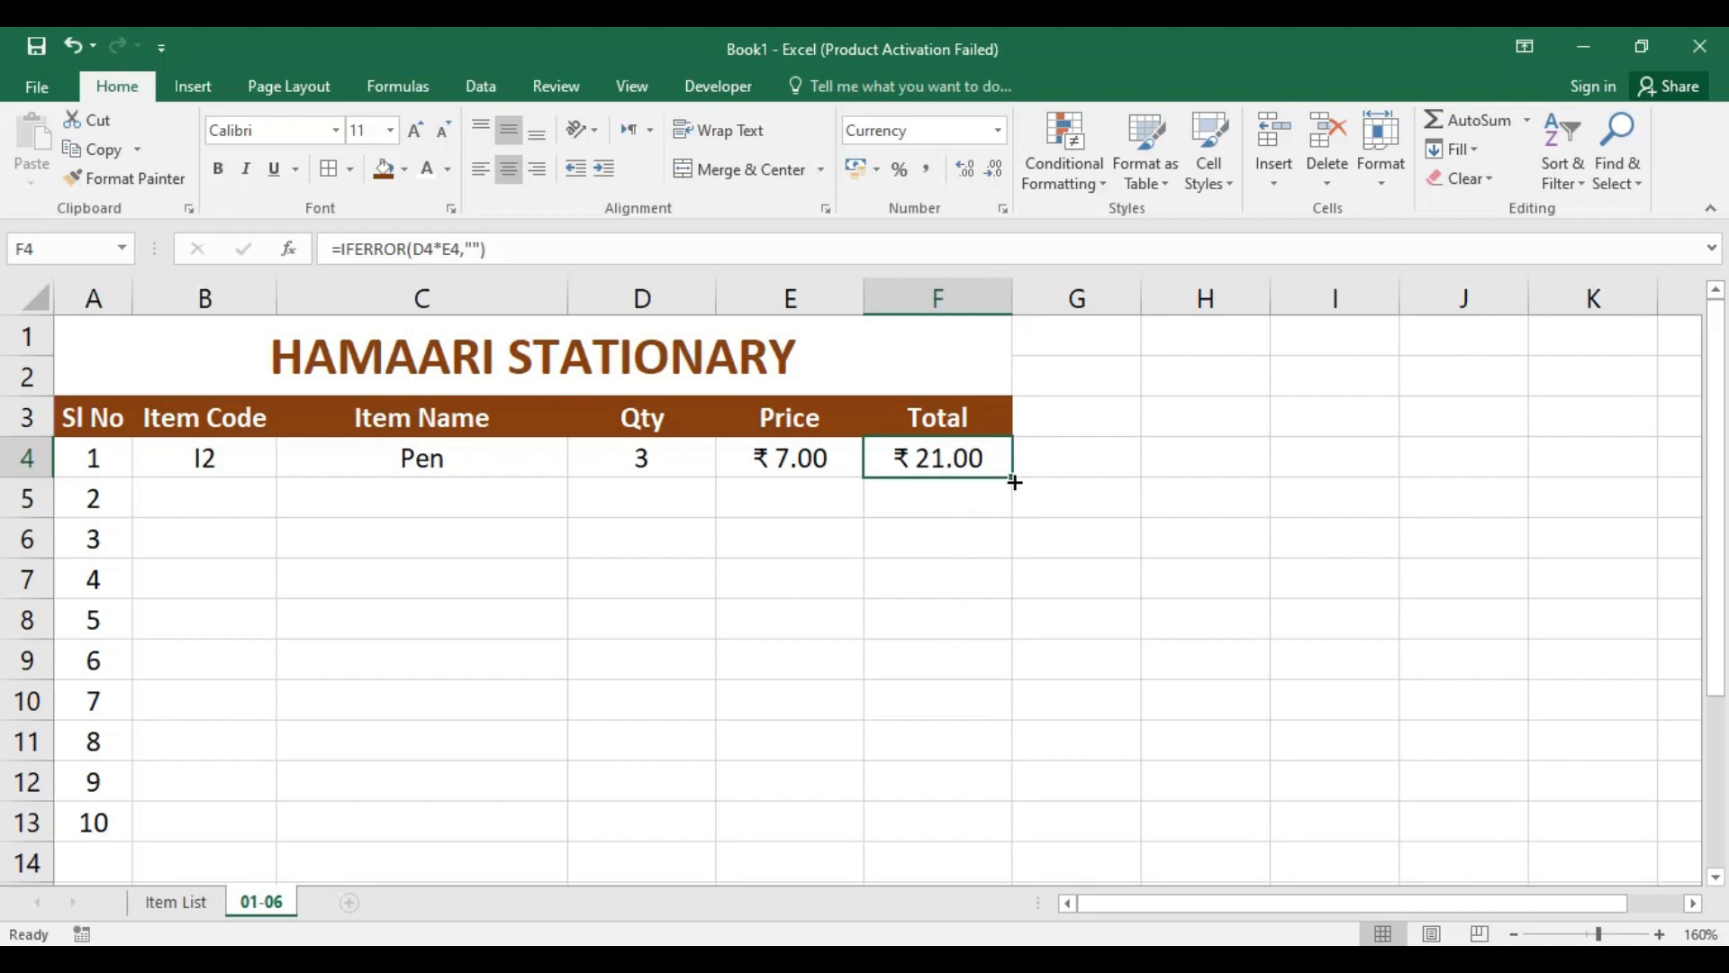
{"action": "left_click", "coordinate": [982, 552]}
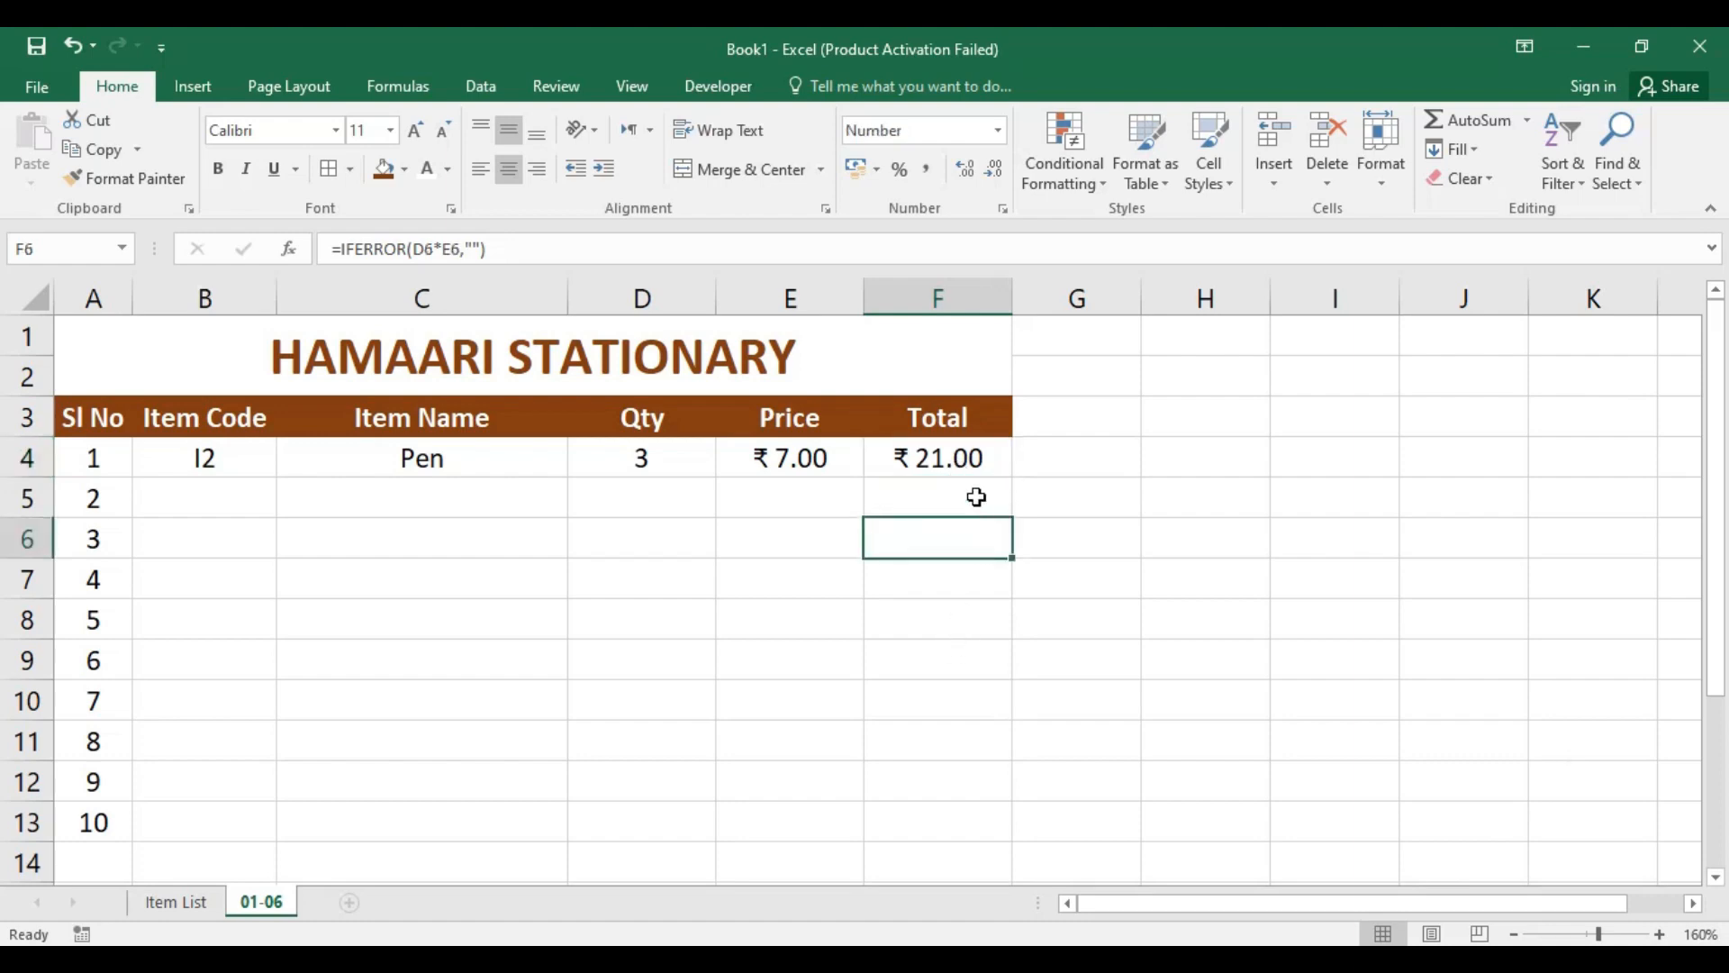
{"action": "left_click", "coordinate": [971, 457]}
{"action": "left_click", "coordinate": [946, 824], "text": "shift"}
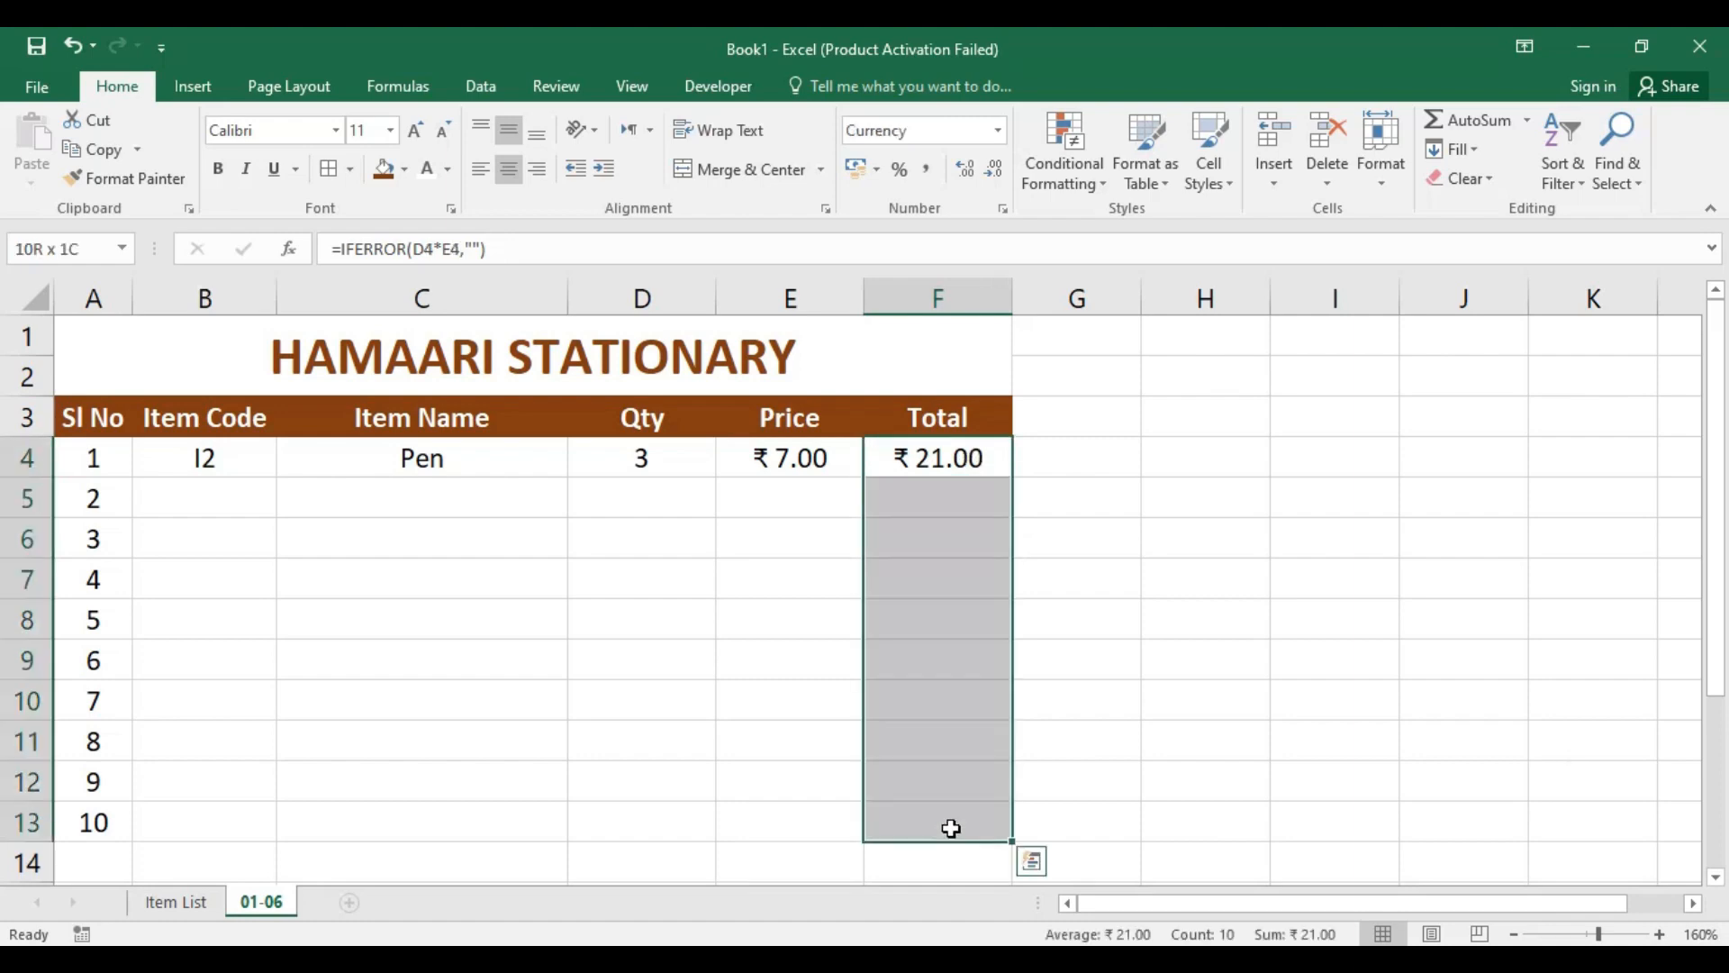
{"action": "left_click", "coordinate": [998, 131]}
{"action": "left_click", "coordinate": [955, 289]}
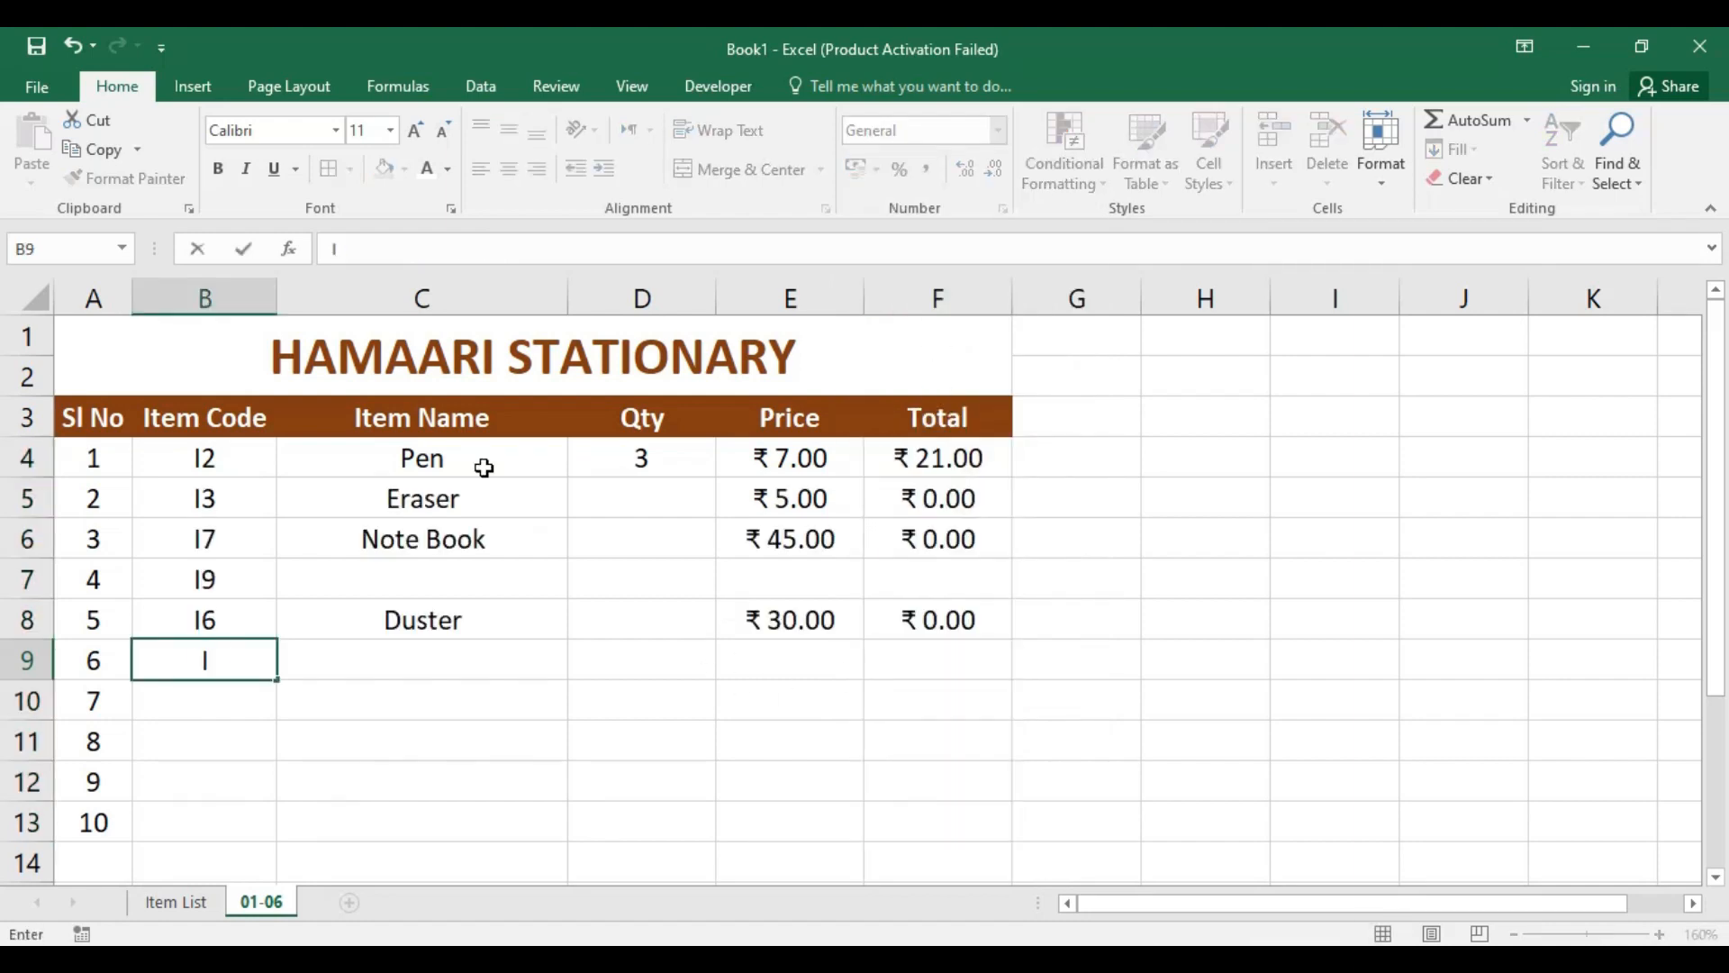
Step: Enter the item codes I3, I7, I9, I6, I1 and I4 in B5:B10, and I9I in B11
{"action": "type", "text": "1"}
{"action": "key", "text": "Return"}
{"action": "type", "text": "I"}
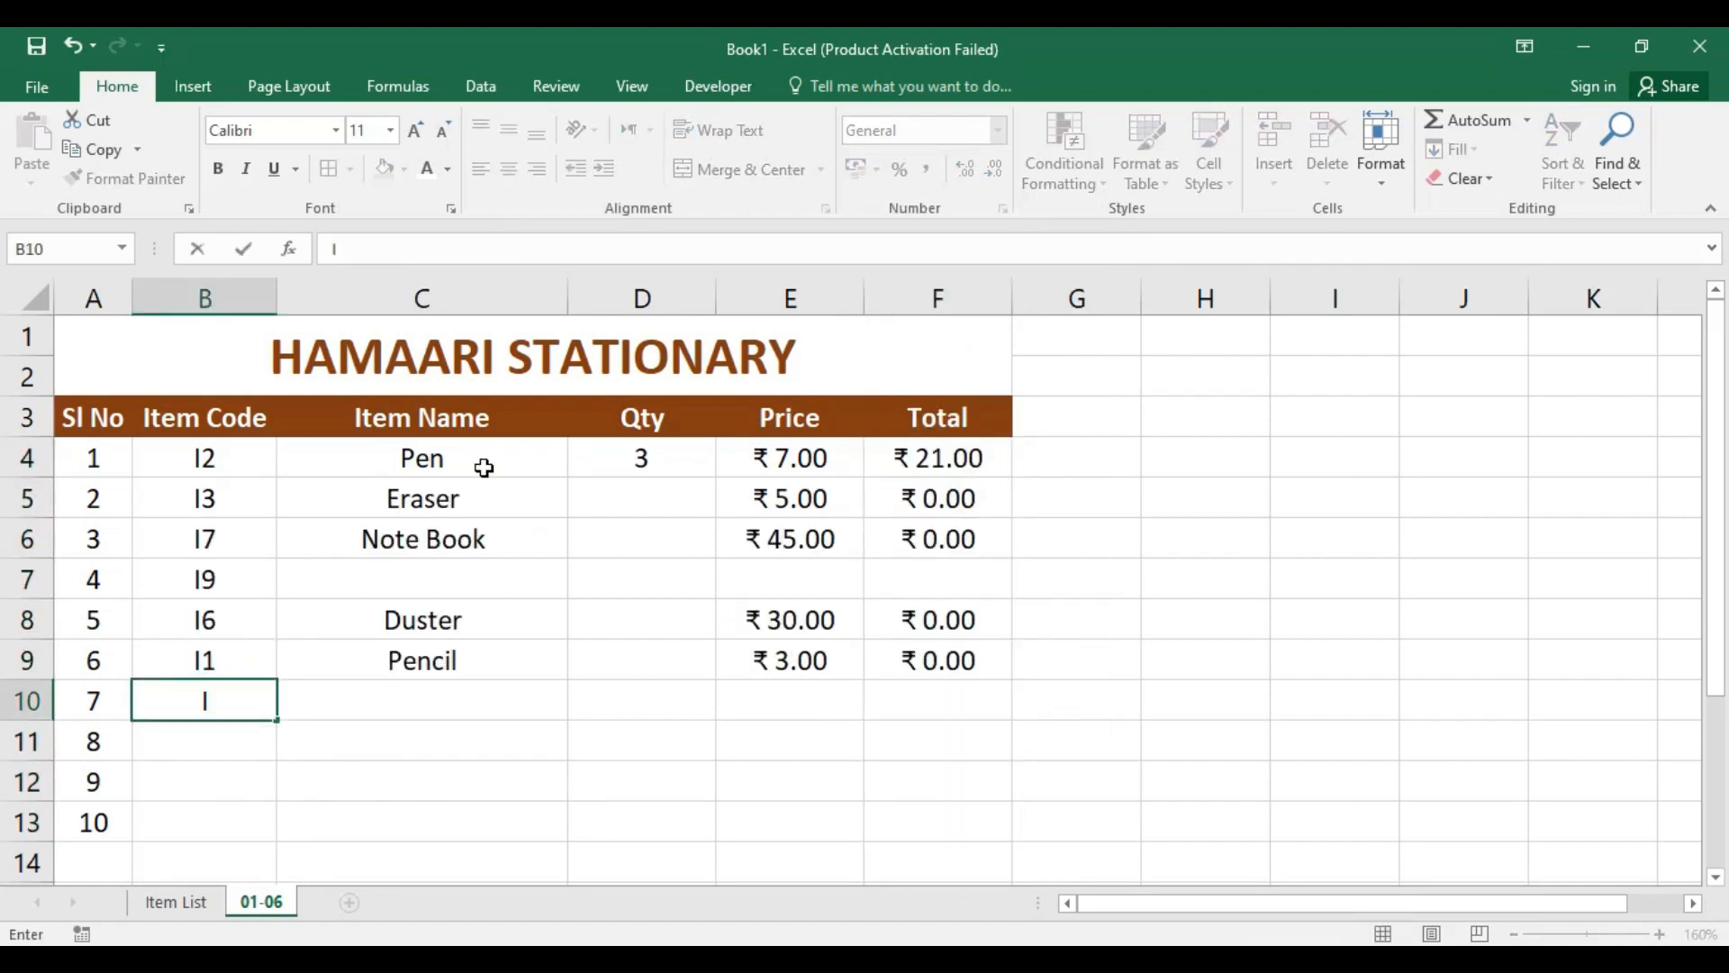
{"action": "type", "text": "4"}
{"action": "key", "text": "Return"}
{"action": "type", "text": "I"}
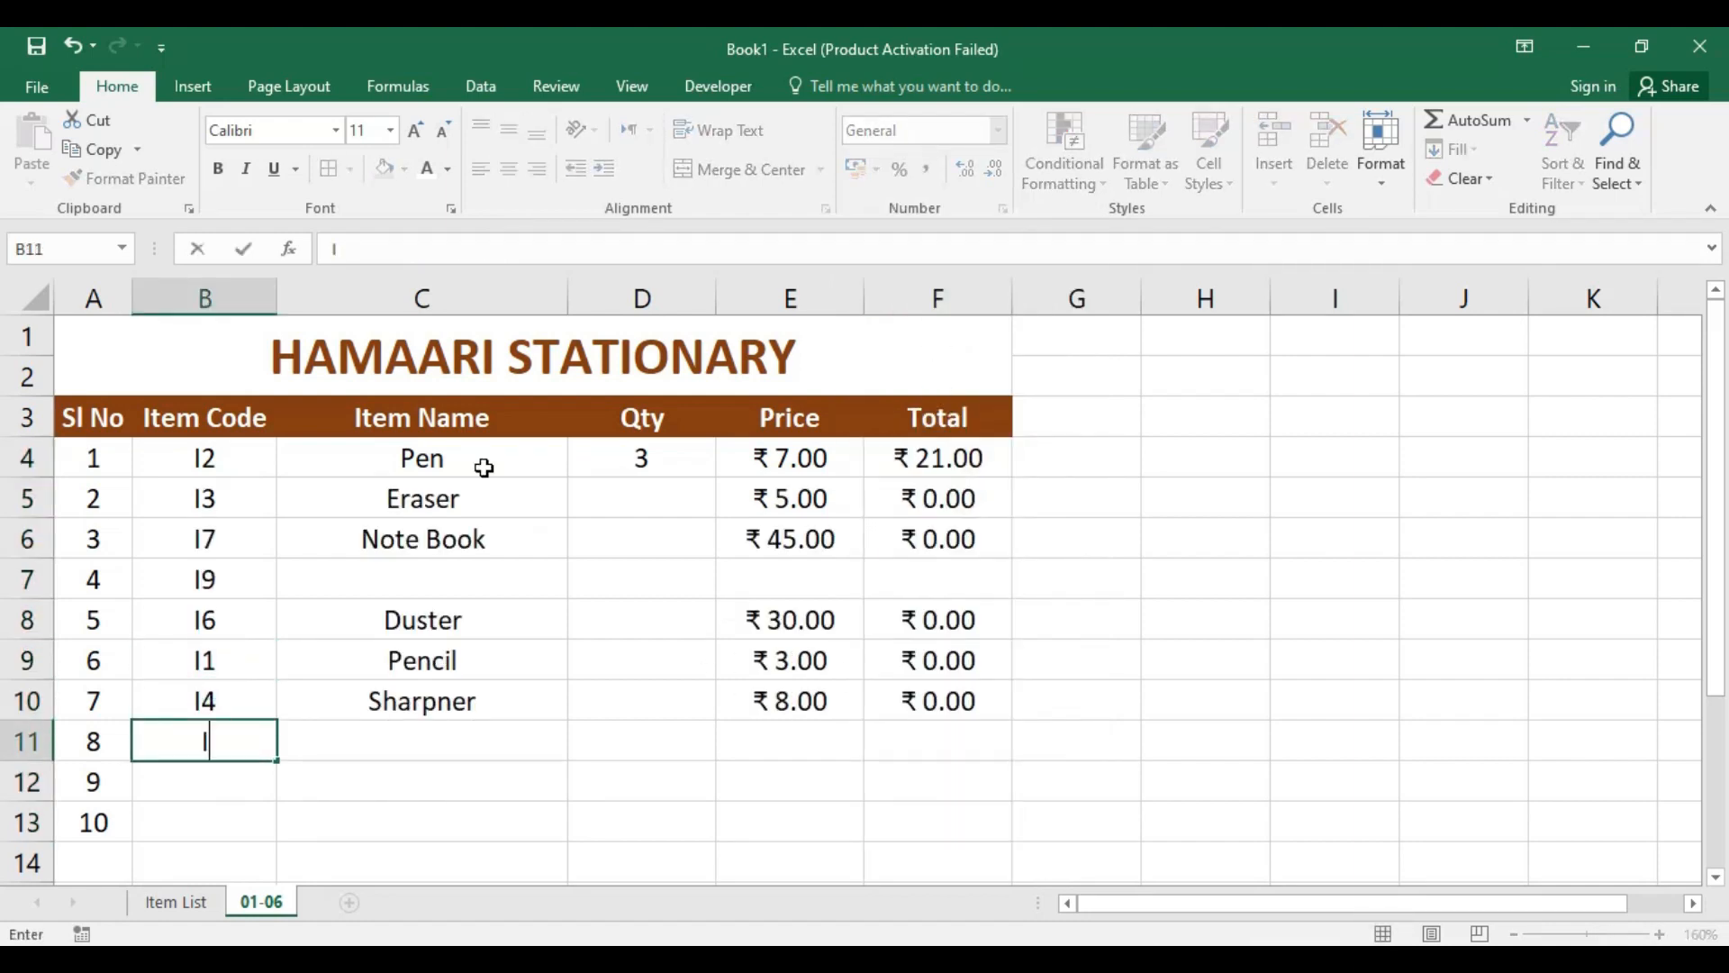
{"action": "type", "text": "9I"}
Step: Replace the item code in cell B7 with I3
{"action": "left_click", "coordinate": [219, 573]}
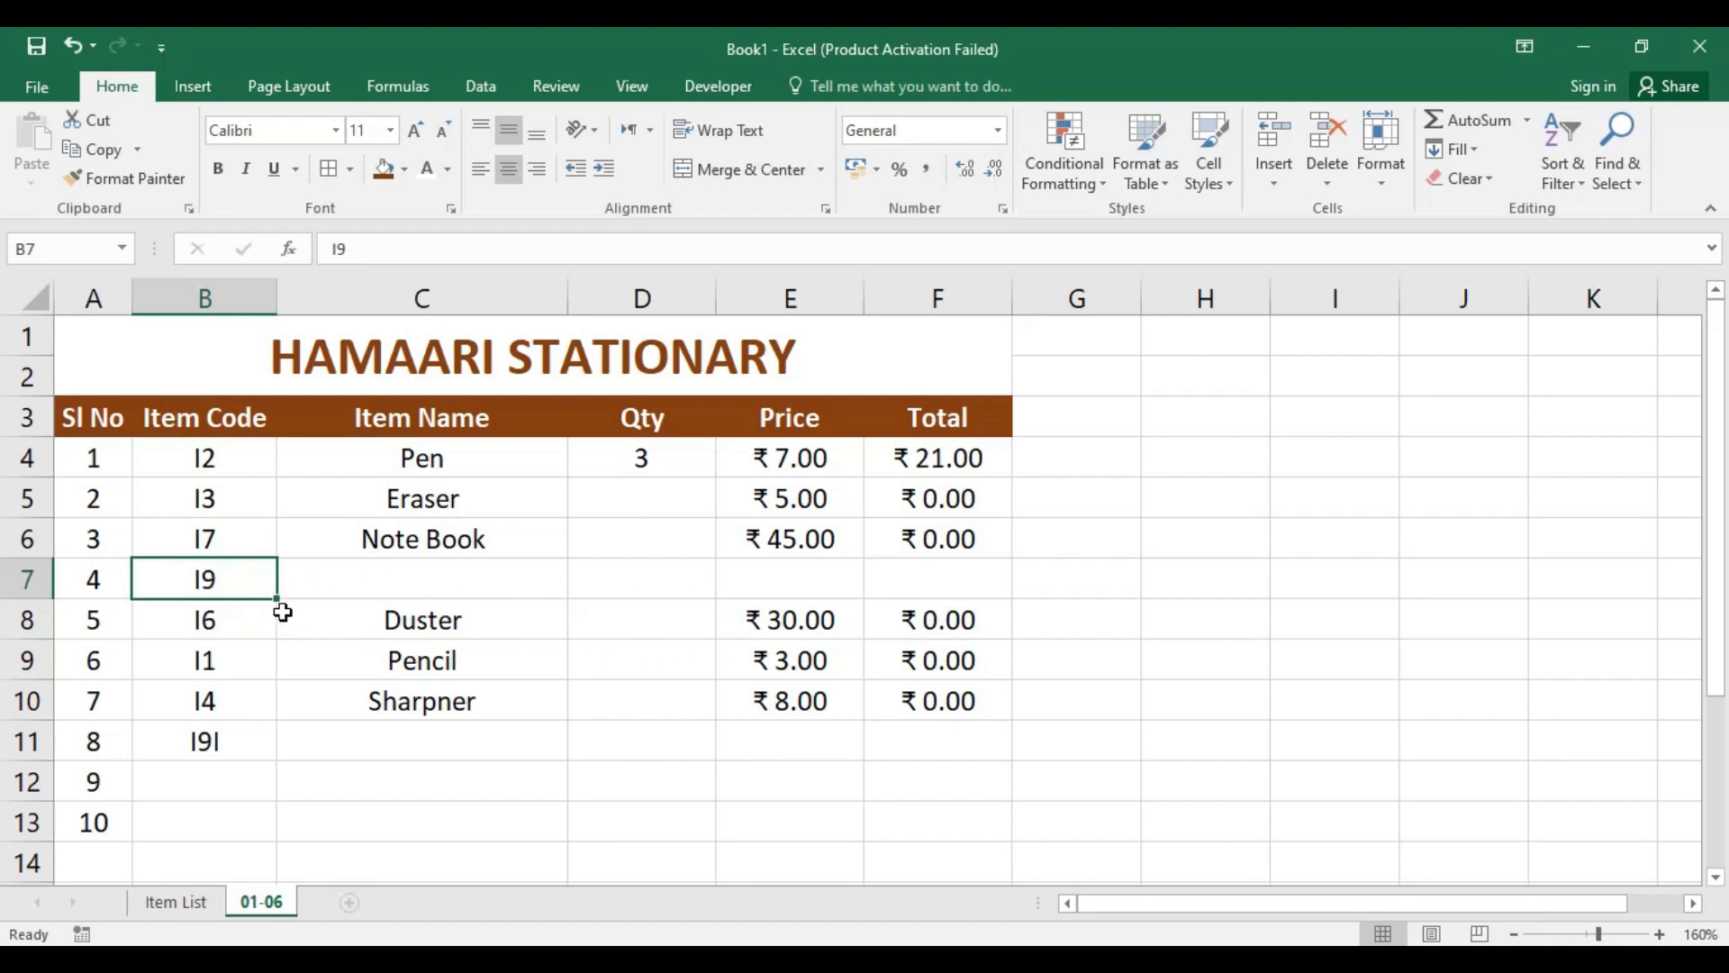
{"action": "type", "text": "I"}
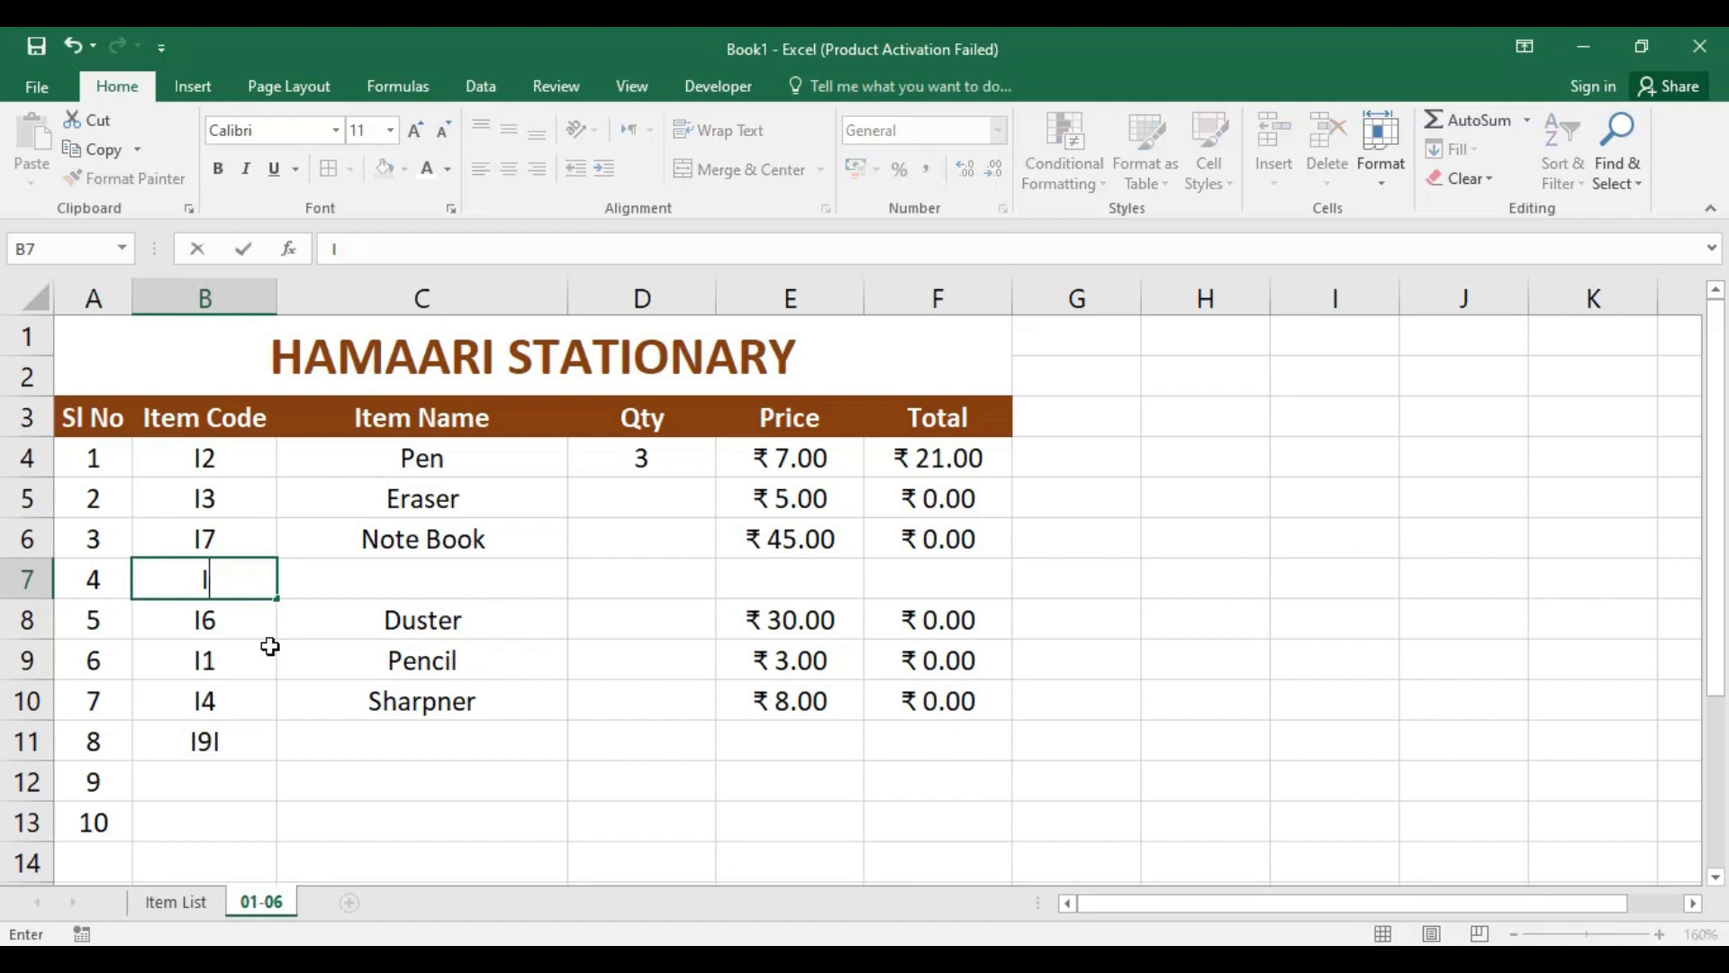
{"action": "type", "text": "3"}
{"action": "key", "text": "Return"}
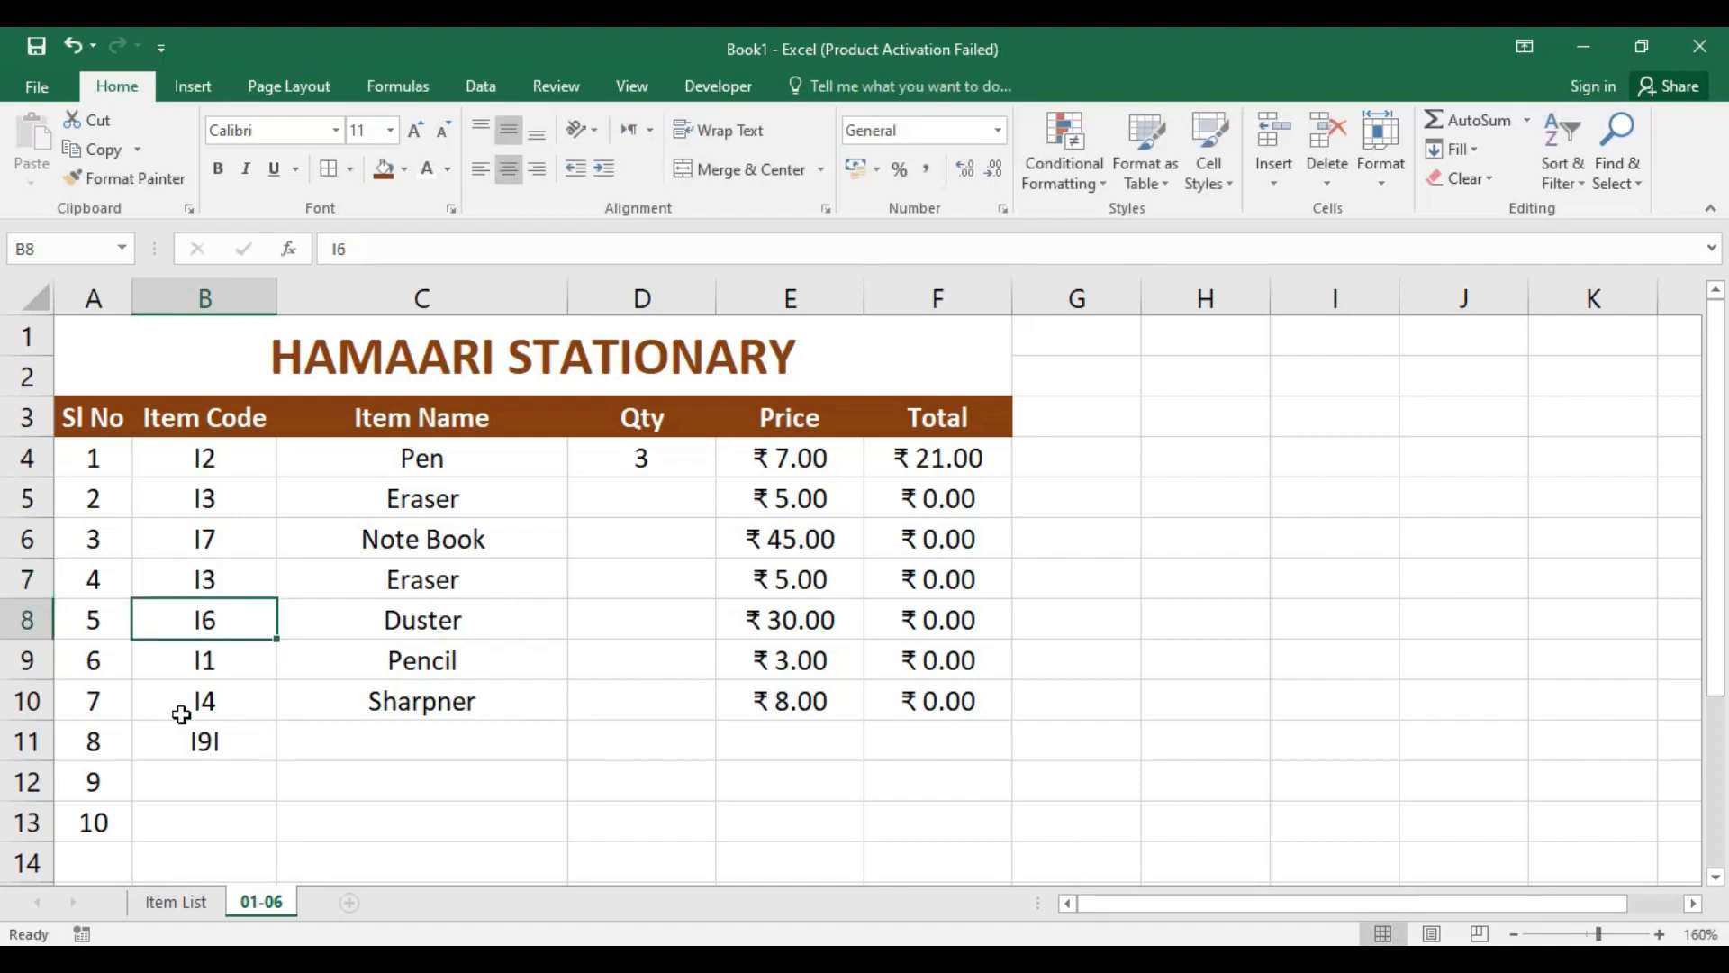
Step: Replace the item code in B11 with I5 and enter I2 in B12
{"action": "left_click", "coordinate": [210, 741]}
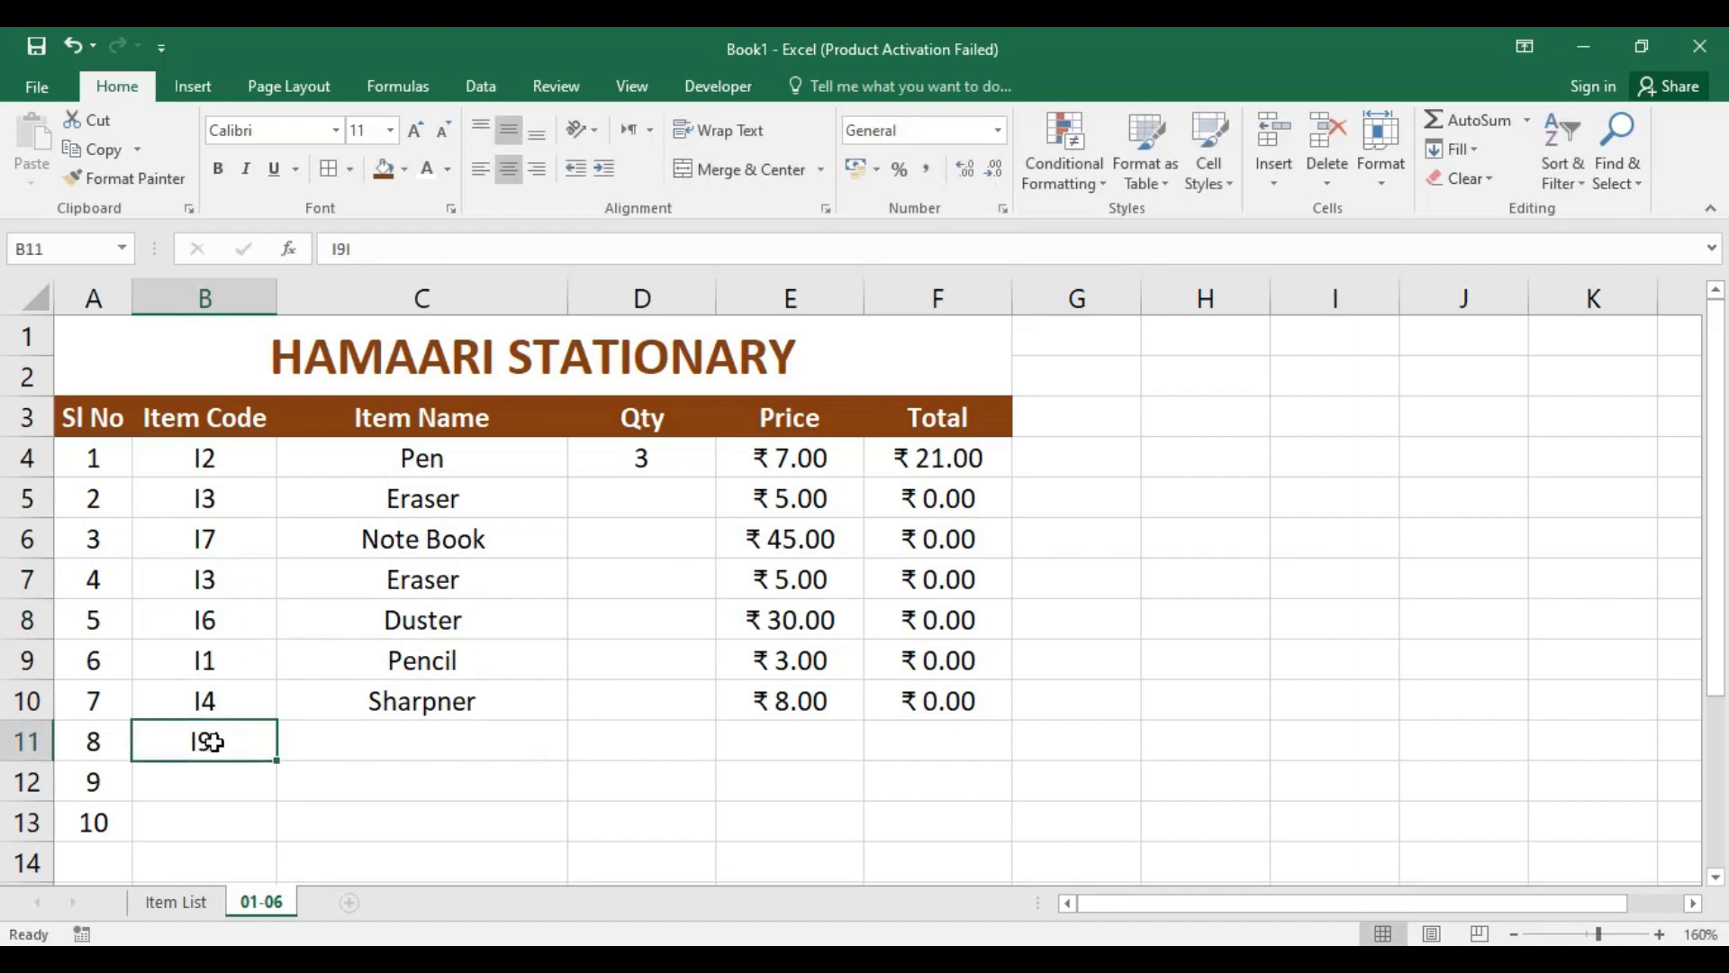
{"action": "type", "text": "I5"}
{"action": "key", "text": "Return"}
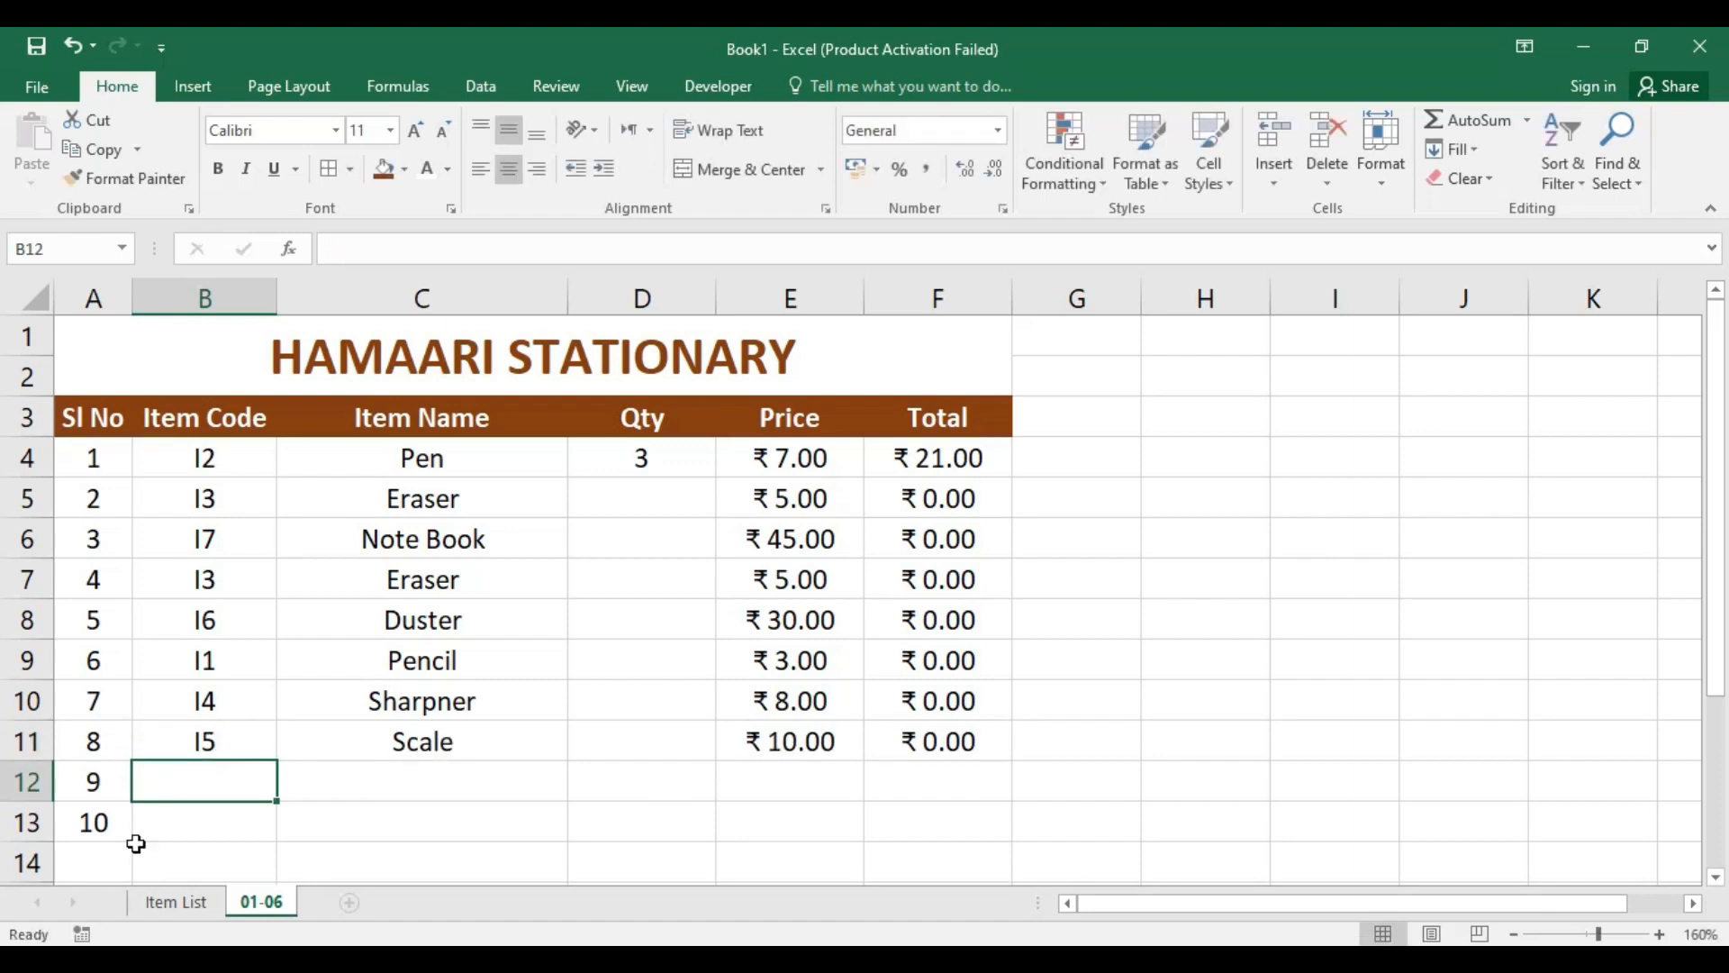
{"action": "type", "text": "I2"}
{"action": "key", "text": "Return"}
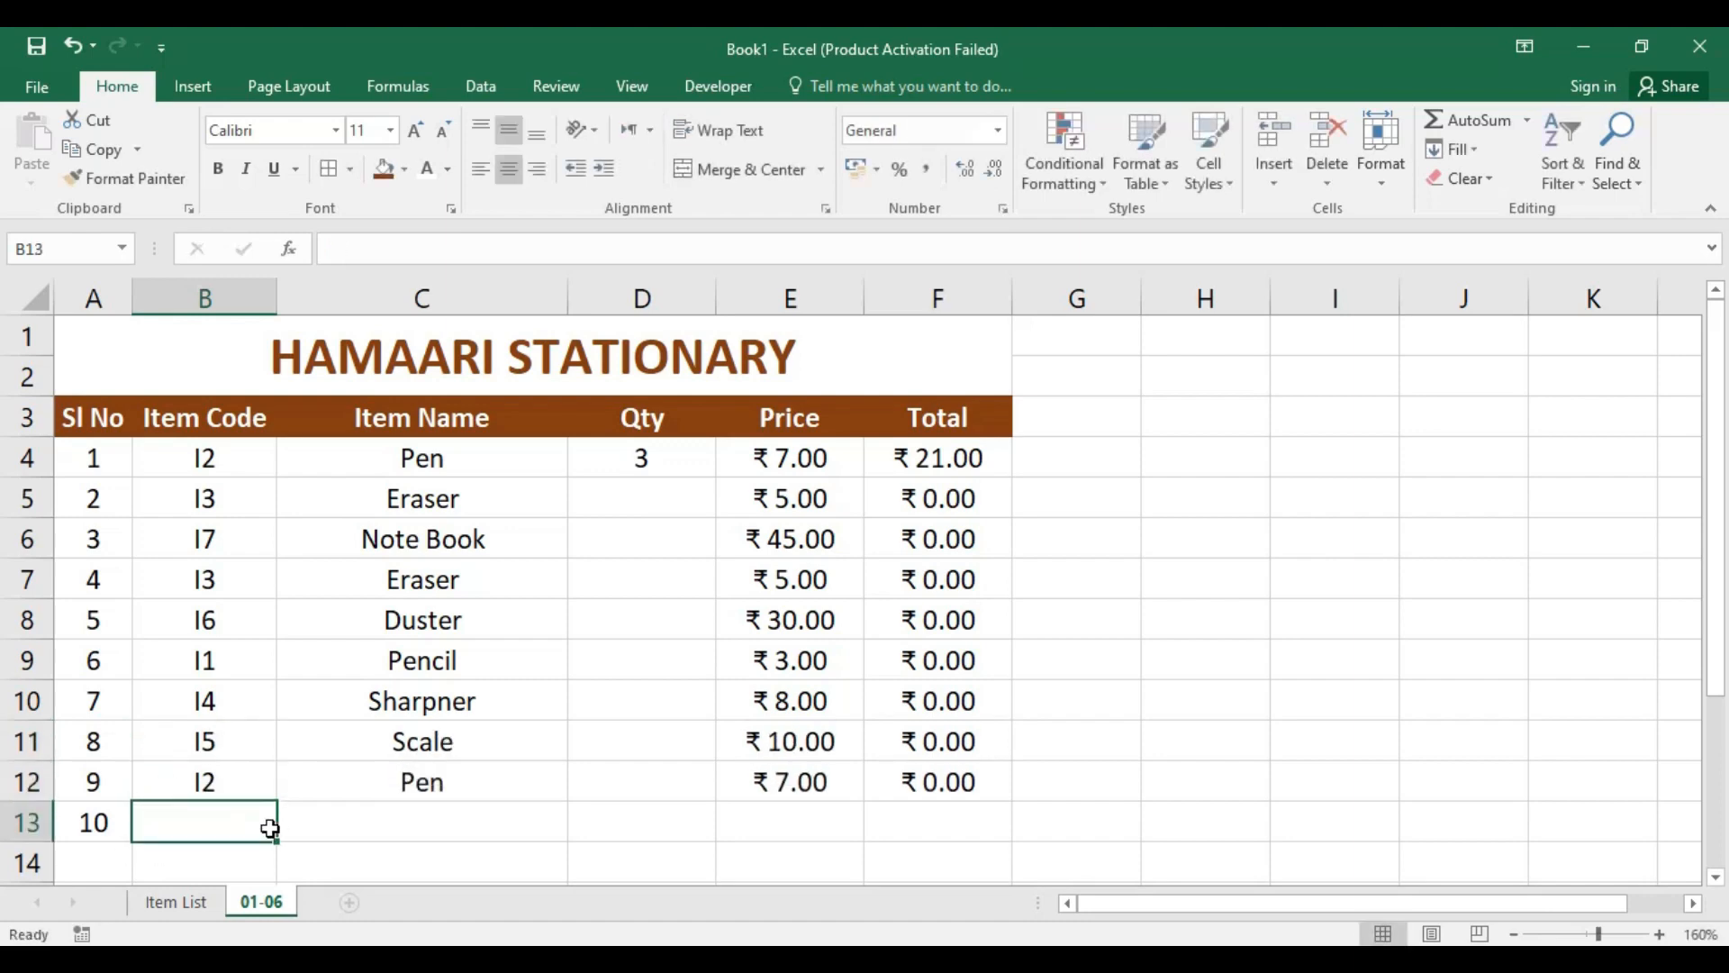
Step: Enter the item code I1 in cell B13 for serial number 10
{"action": "type", "text": "I"}
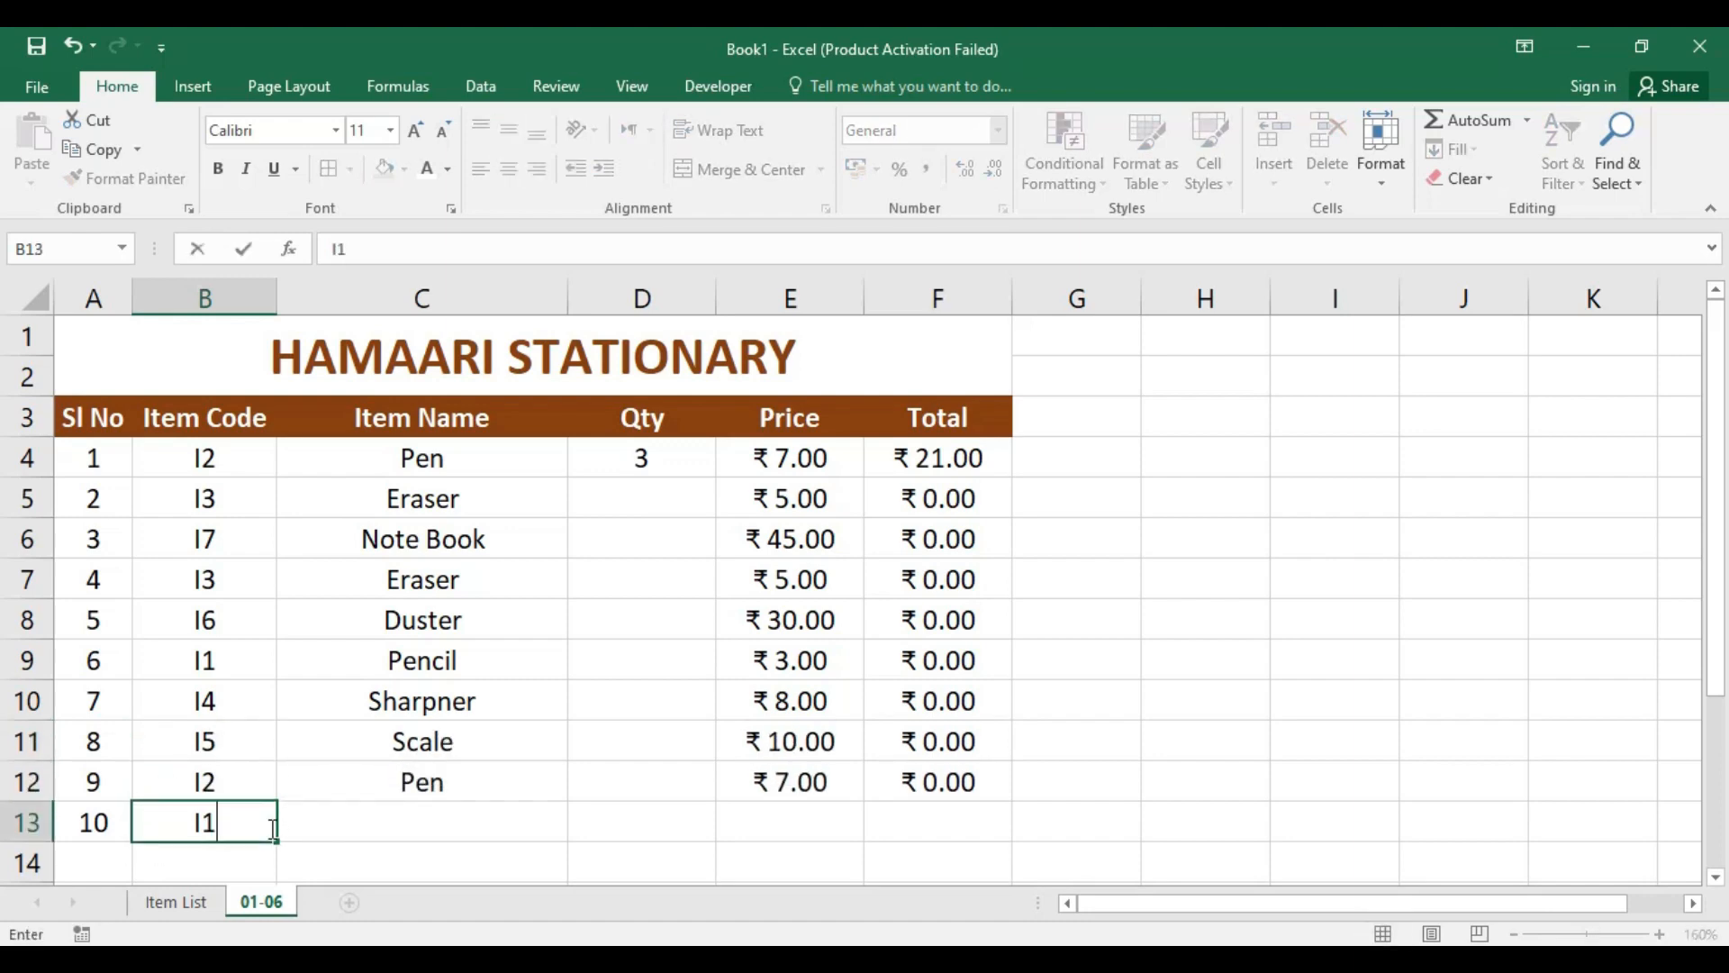
{"action": "type", "text": "1"}
{"action": "key", "text": "Return"}
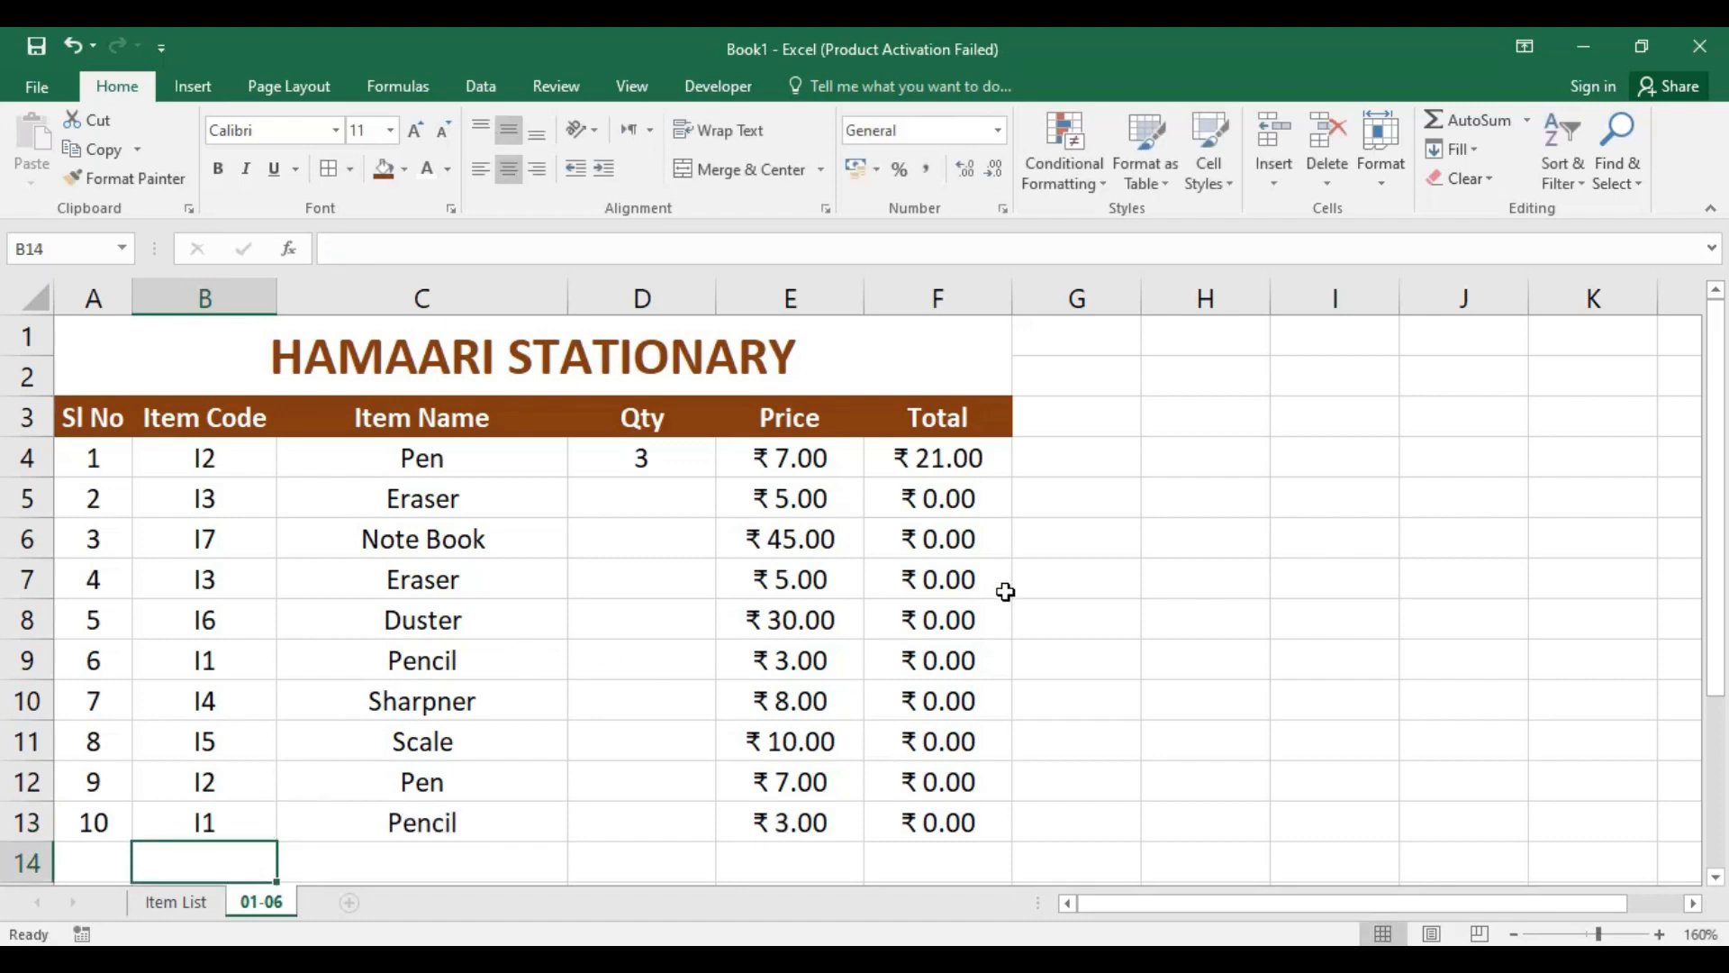
Step: Enter the quantities 2, 3, 4, 5, 6, 7, 1, 8 and 9 in the Qty cells D5:D13
{"action": "left_click", "coordinate": [957, 498]}
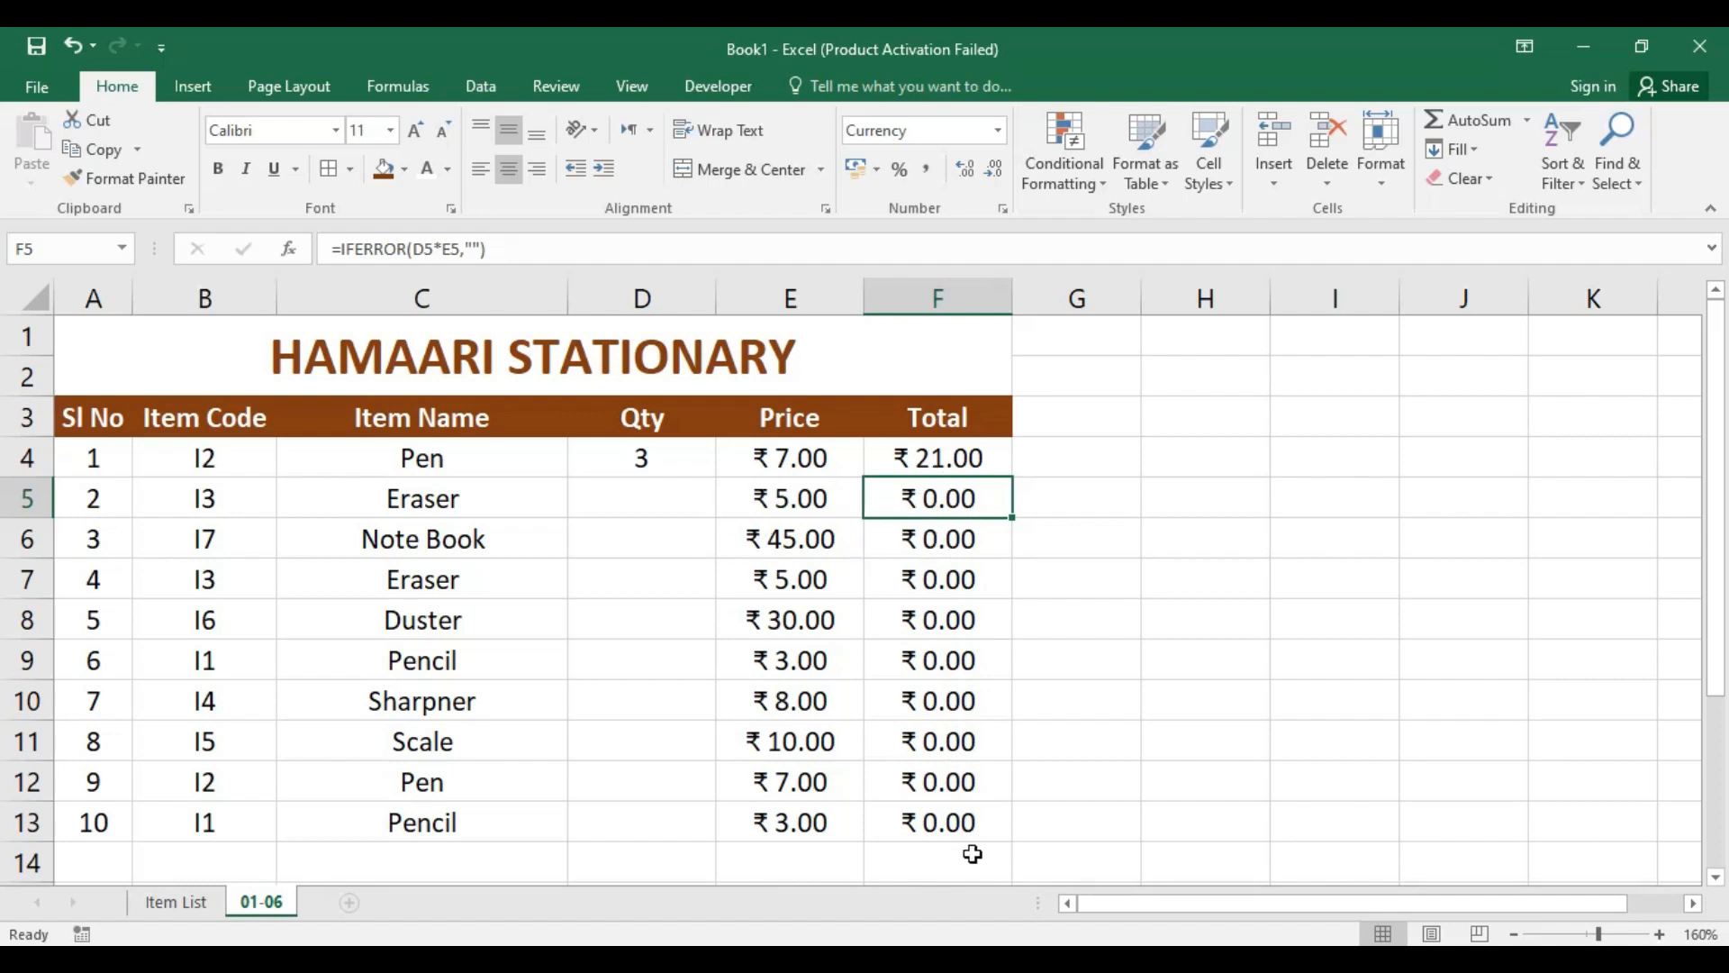
{"action": "left_click", "coordinate": [942, 459]}
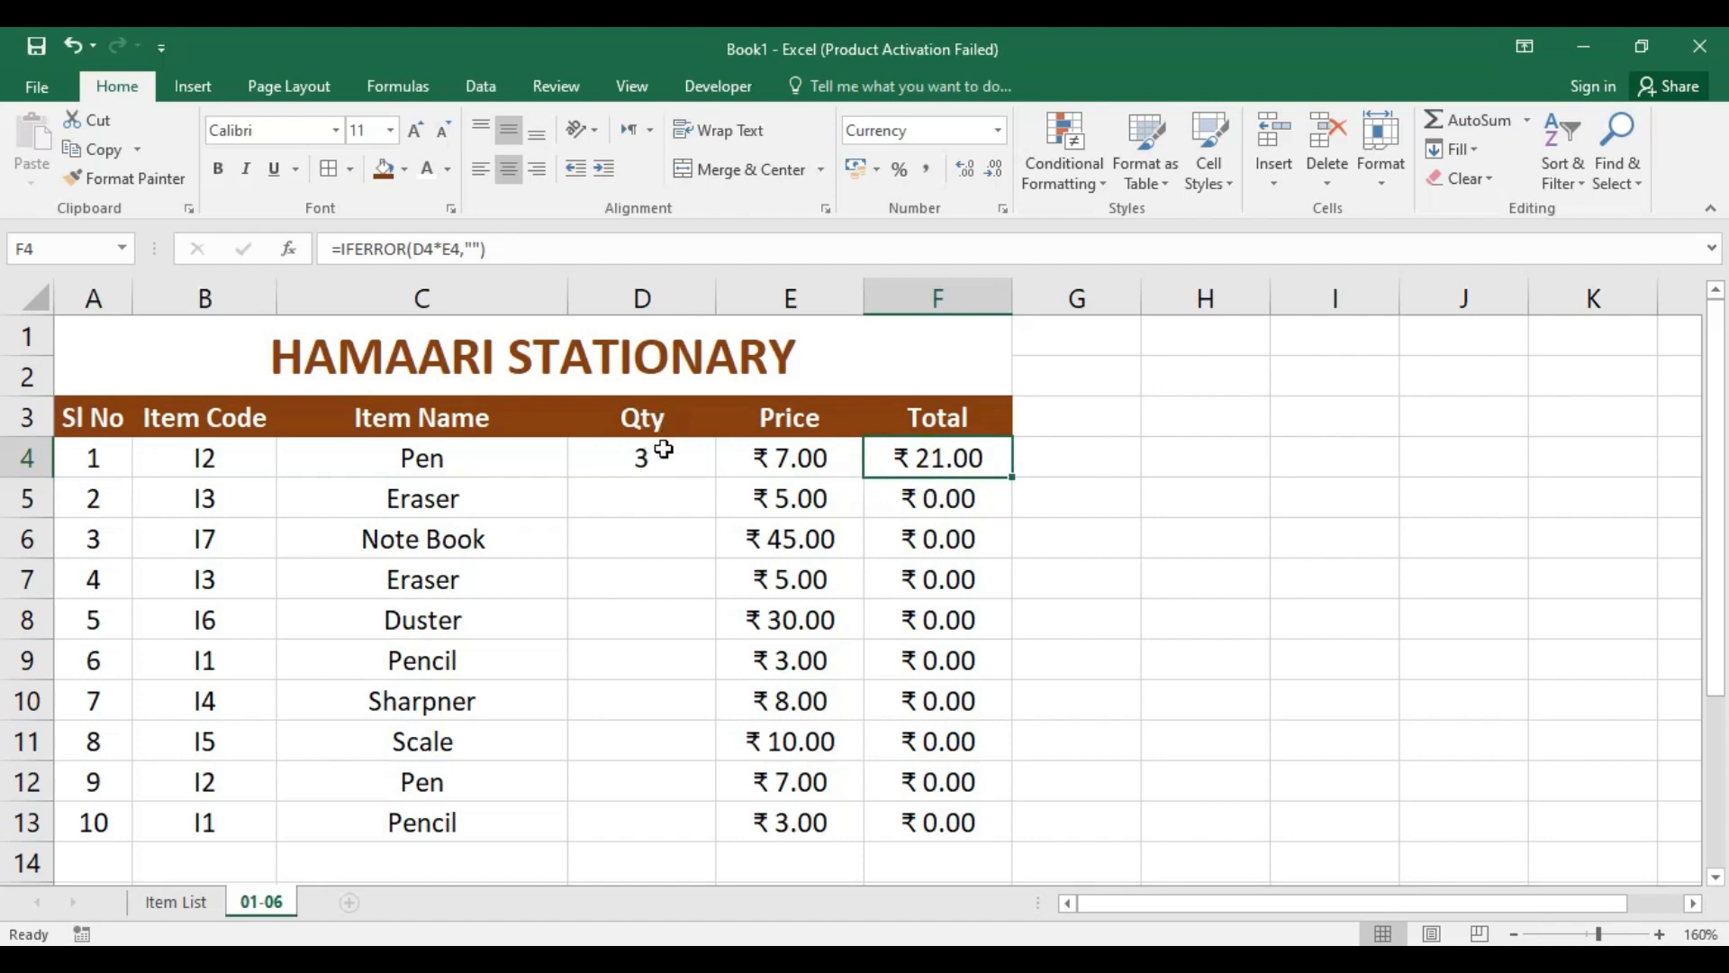
{"action": "left_click", "coordinate": [664, 500]}
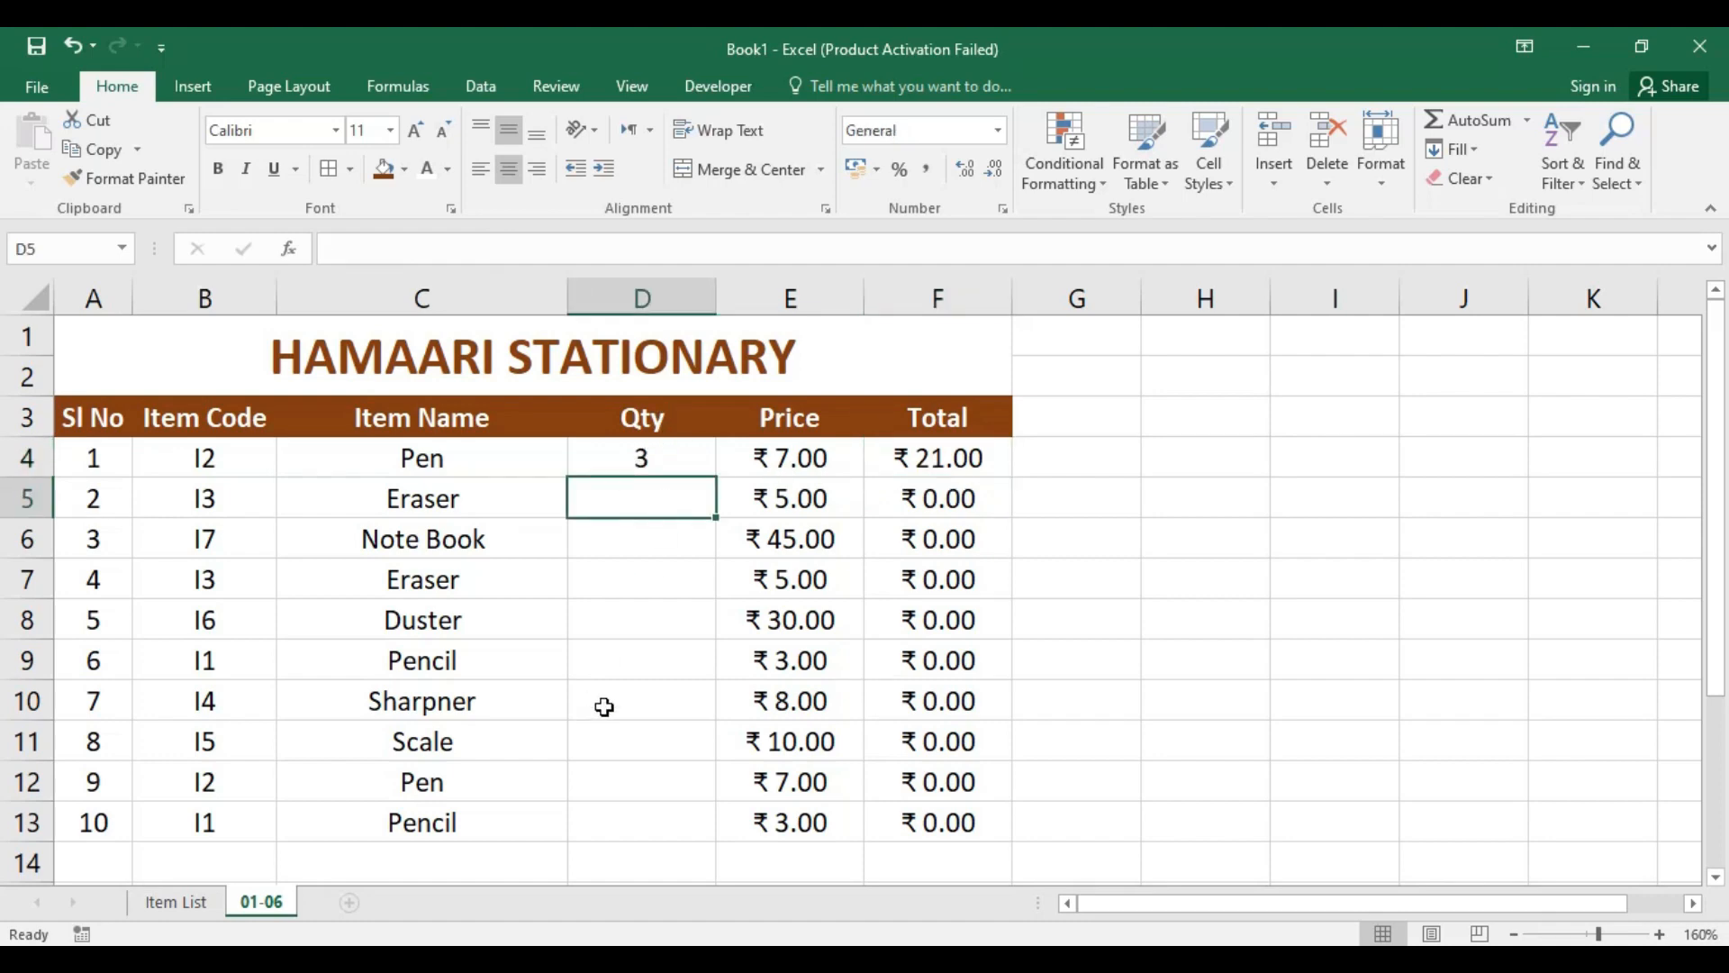
{"action": "type", "text": "2"}
{"action": "key", "text": "Return"}
{"action": "type", "text": "3"}
{"action": "key", "text": "Return"}
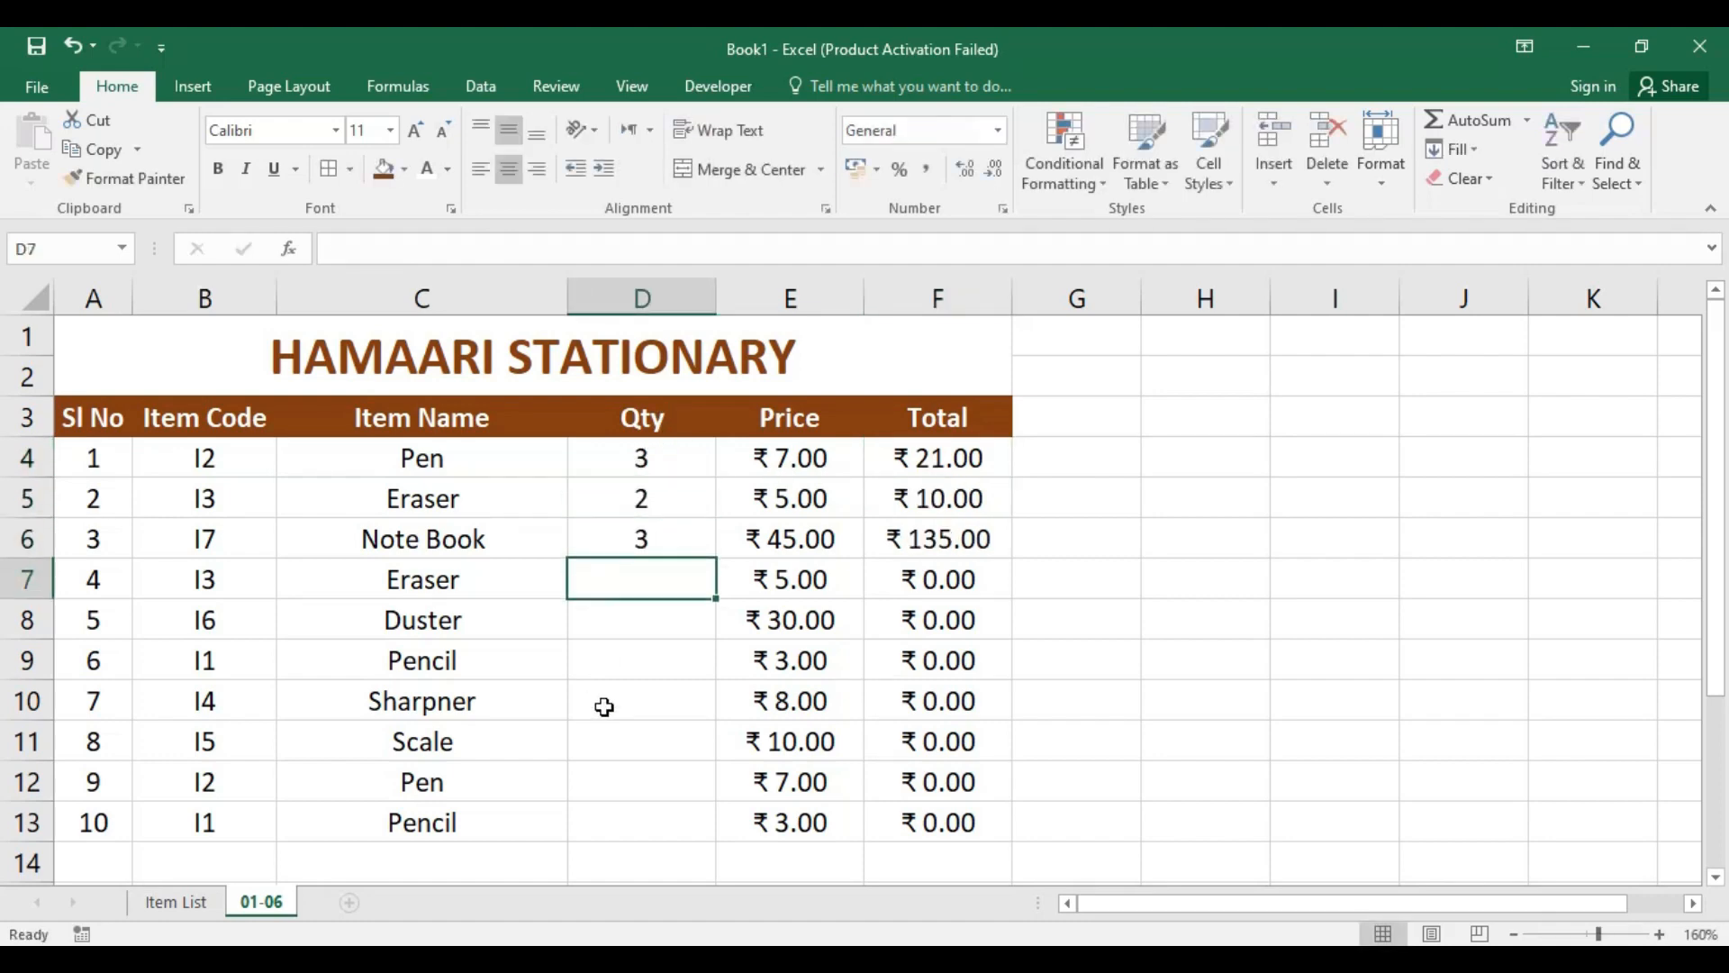
{"action": "type", "text": "4"}
{"action": "key", "text": "Return"}
{"action": "type", "text": "5"}
{"action": "key", "text": "Return"}
{"action": "type", "text": "6"}
{"action": "key", "text": "Return"}
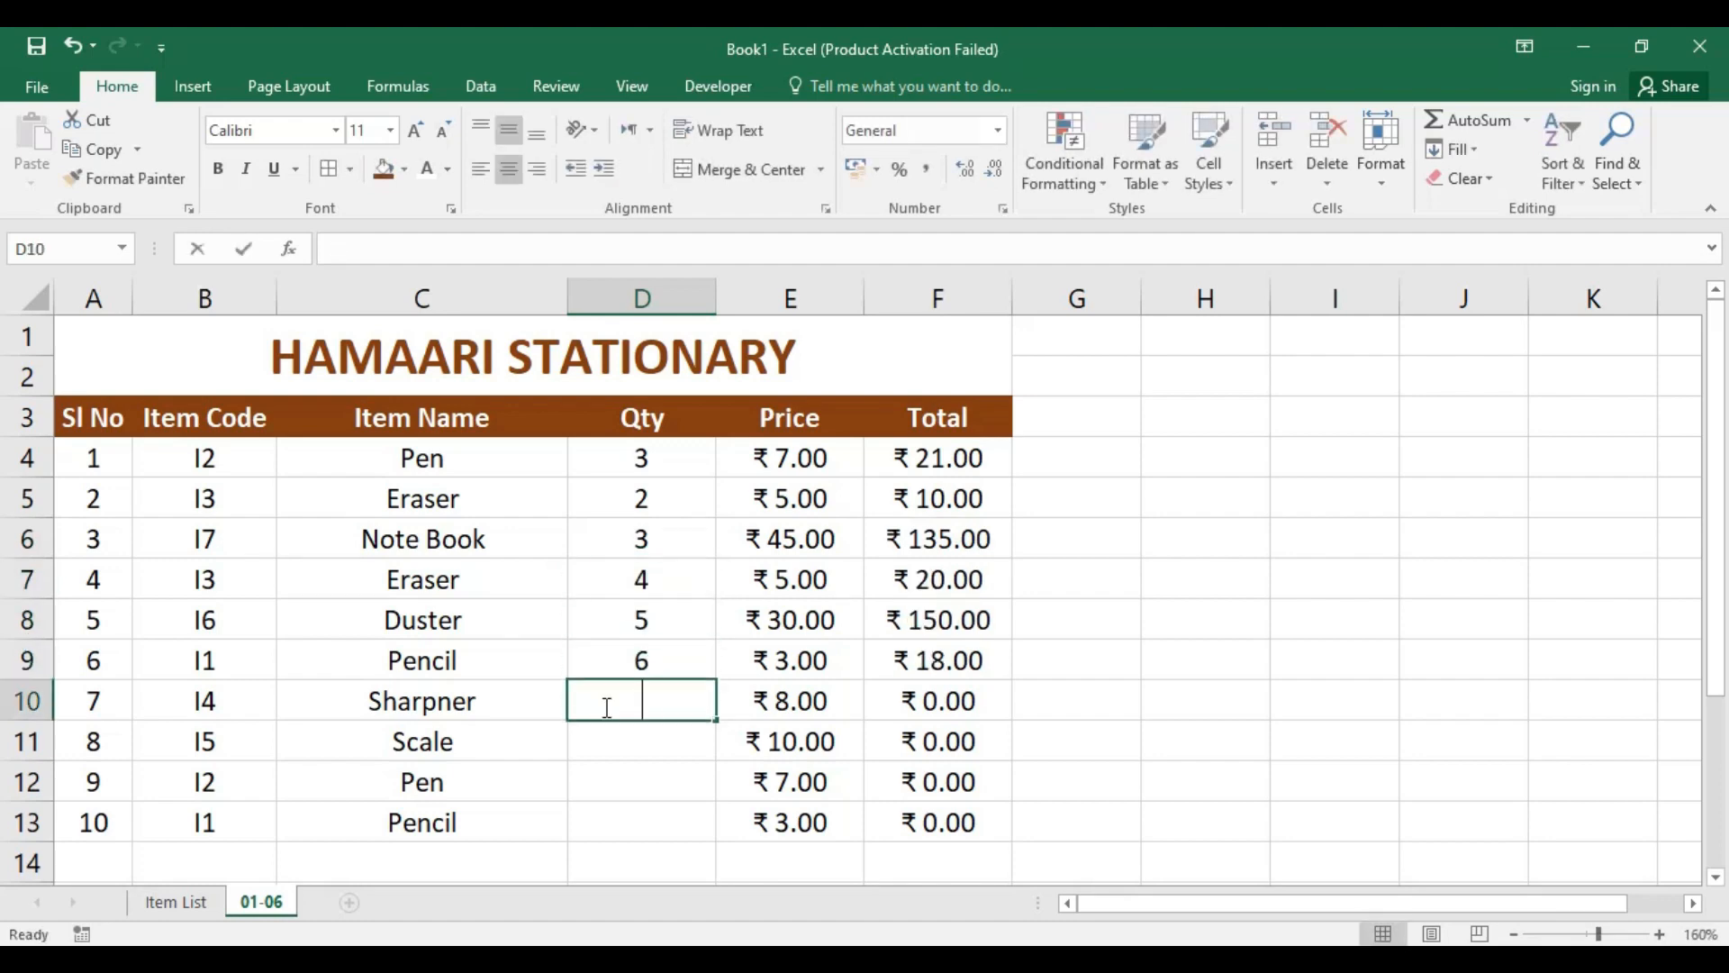
{"action": "type", "text": "7"}
{"action": "key", "text": "Return"}
{"action": "type", "text": "1"}
{"action": "key", "text": "Return"}
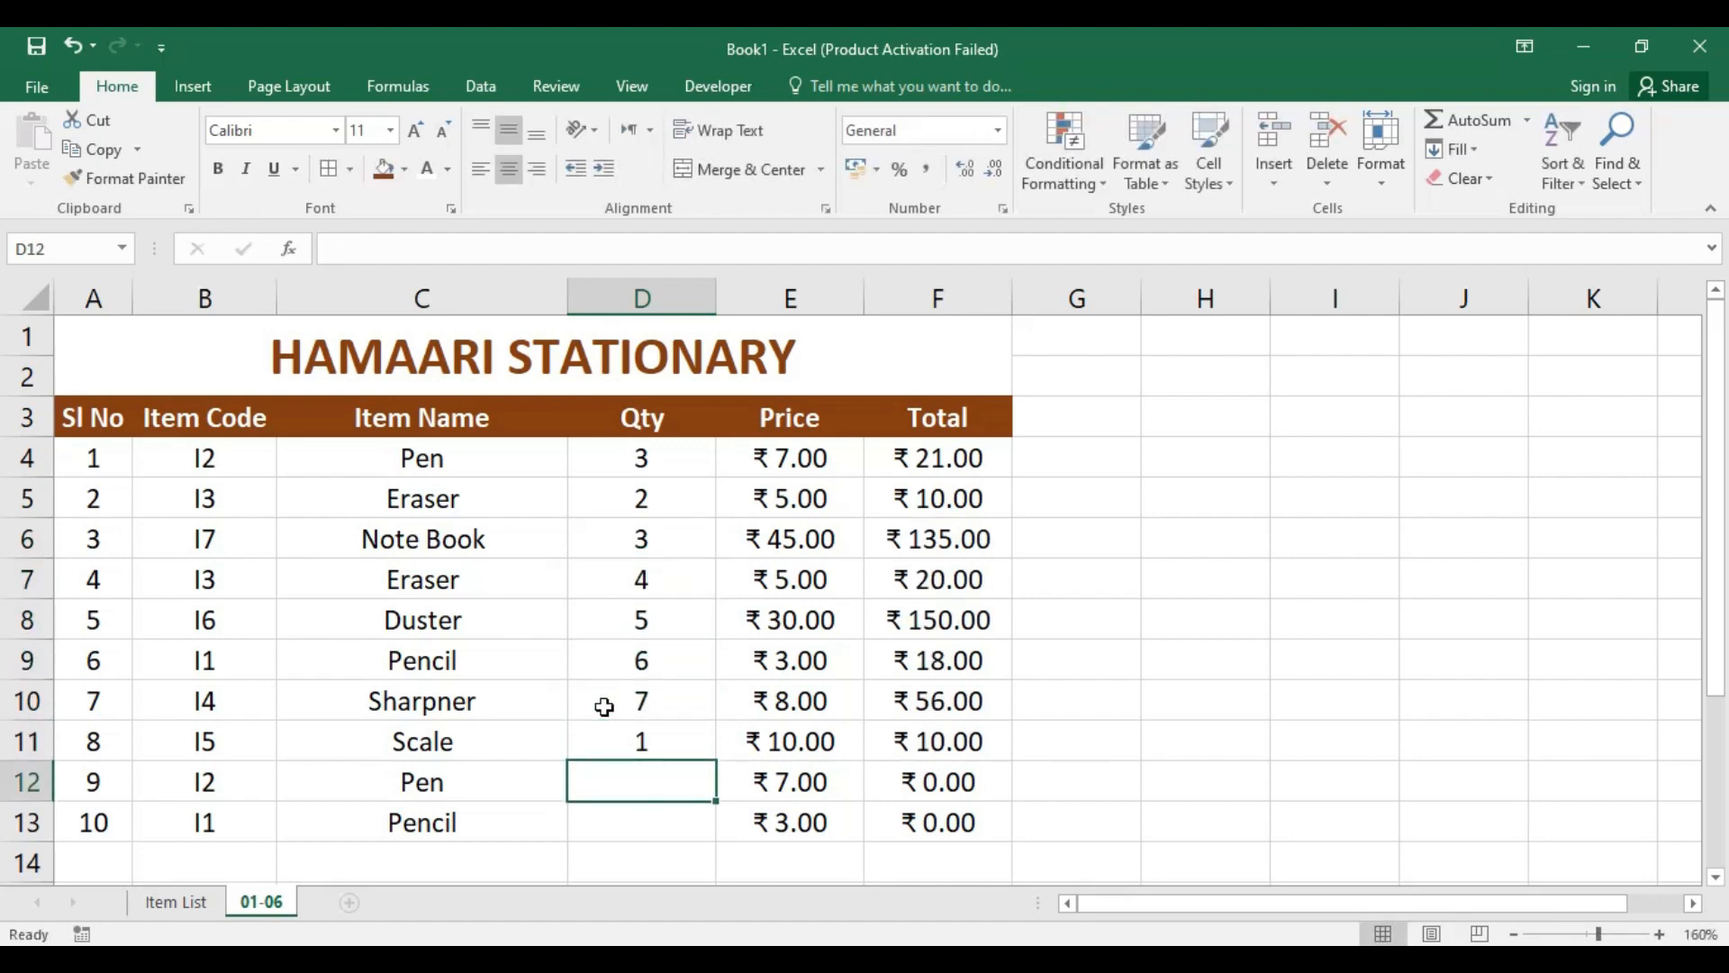
{"action": "type", "text": "8"}
{"action": "key", "text": "Return"}
{"action": "type", "text": "9"}
{"action": "key", "text": "Return"}
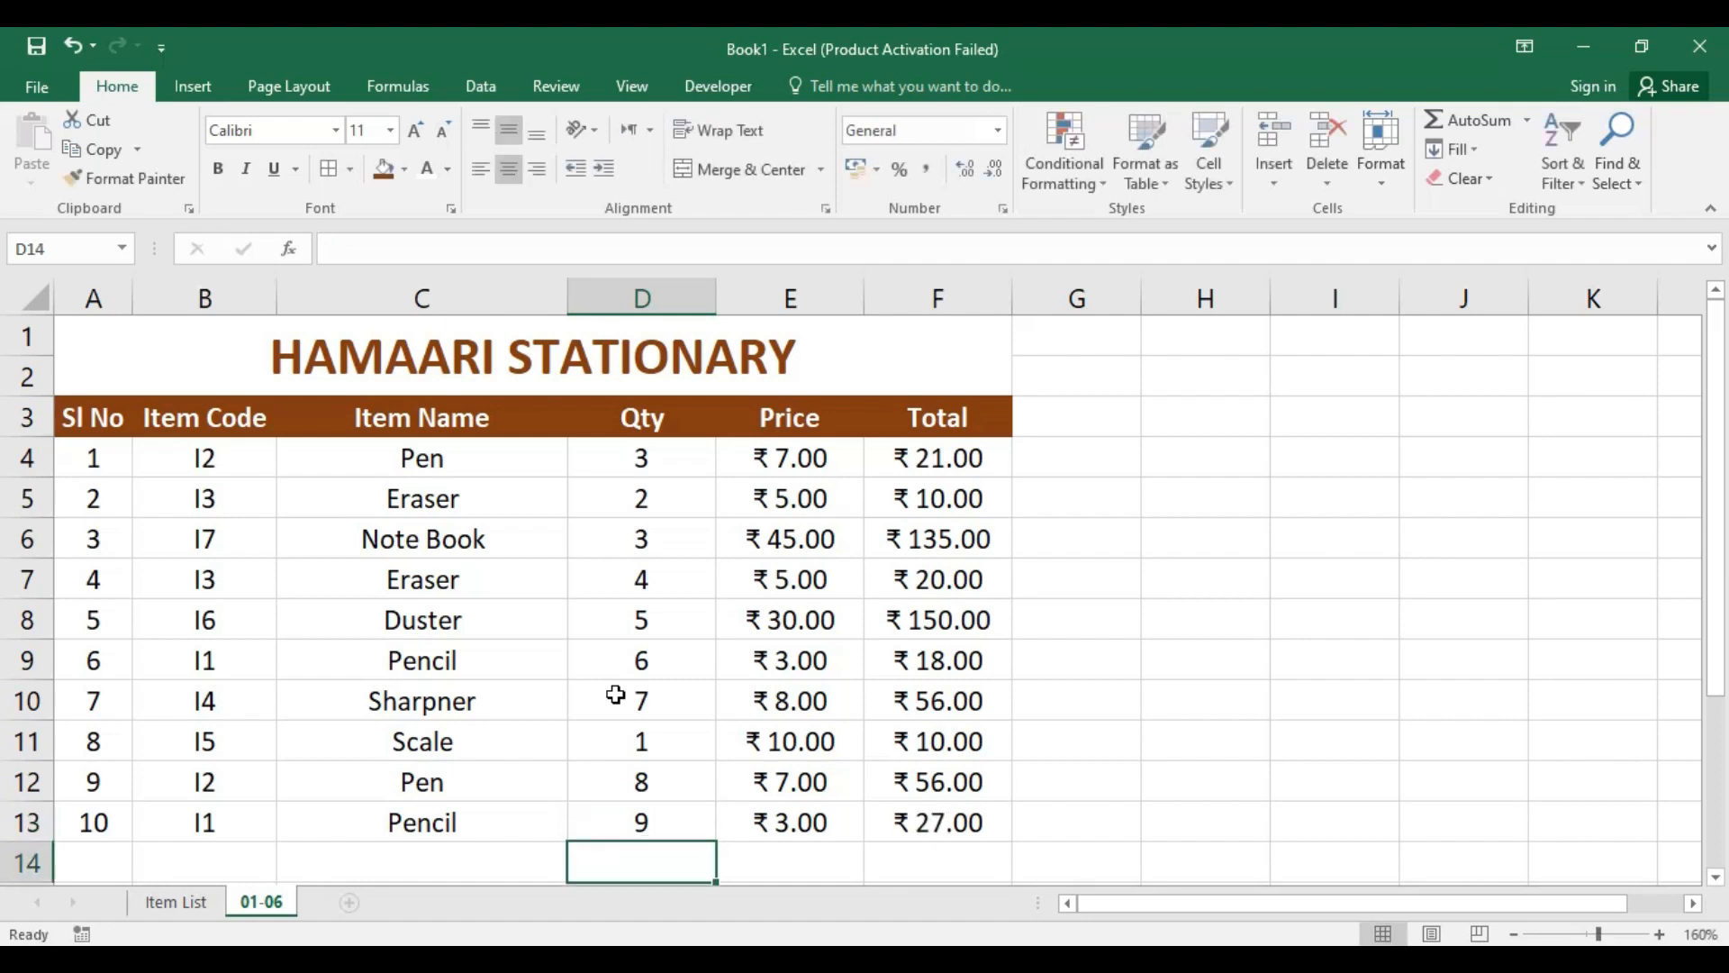
Step: Merge and center cells A14:C14 below the item rows and label the merged cell Total
{"action": "scroll", "coordinate": [847, 651], "scroll_direction": "down", "scroll_amount": 2}
{"action": "scroll", "coordinate": [897, 599], "scroll_direction": "up", "scroll_amount": 2}
{"action": "left_click_drag", "start_coordinate": [87, 864], "coordinate": [417, 856]}
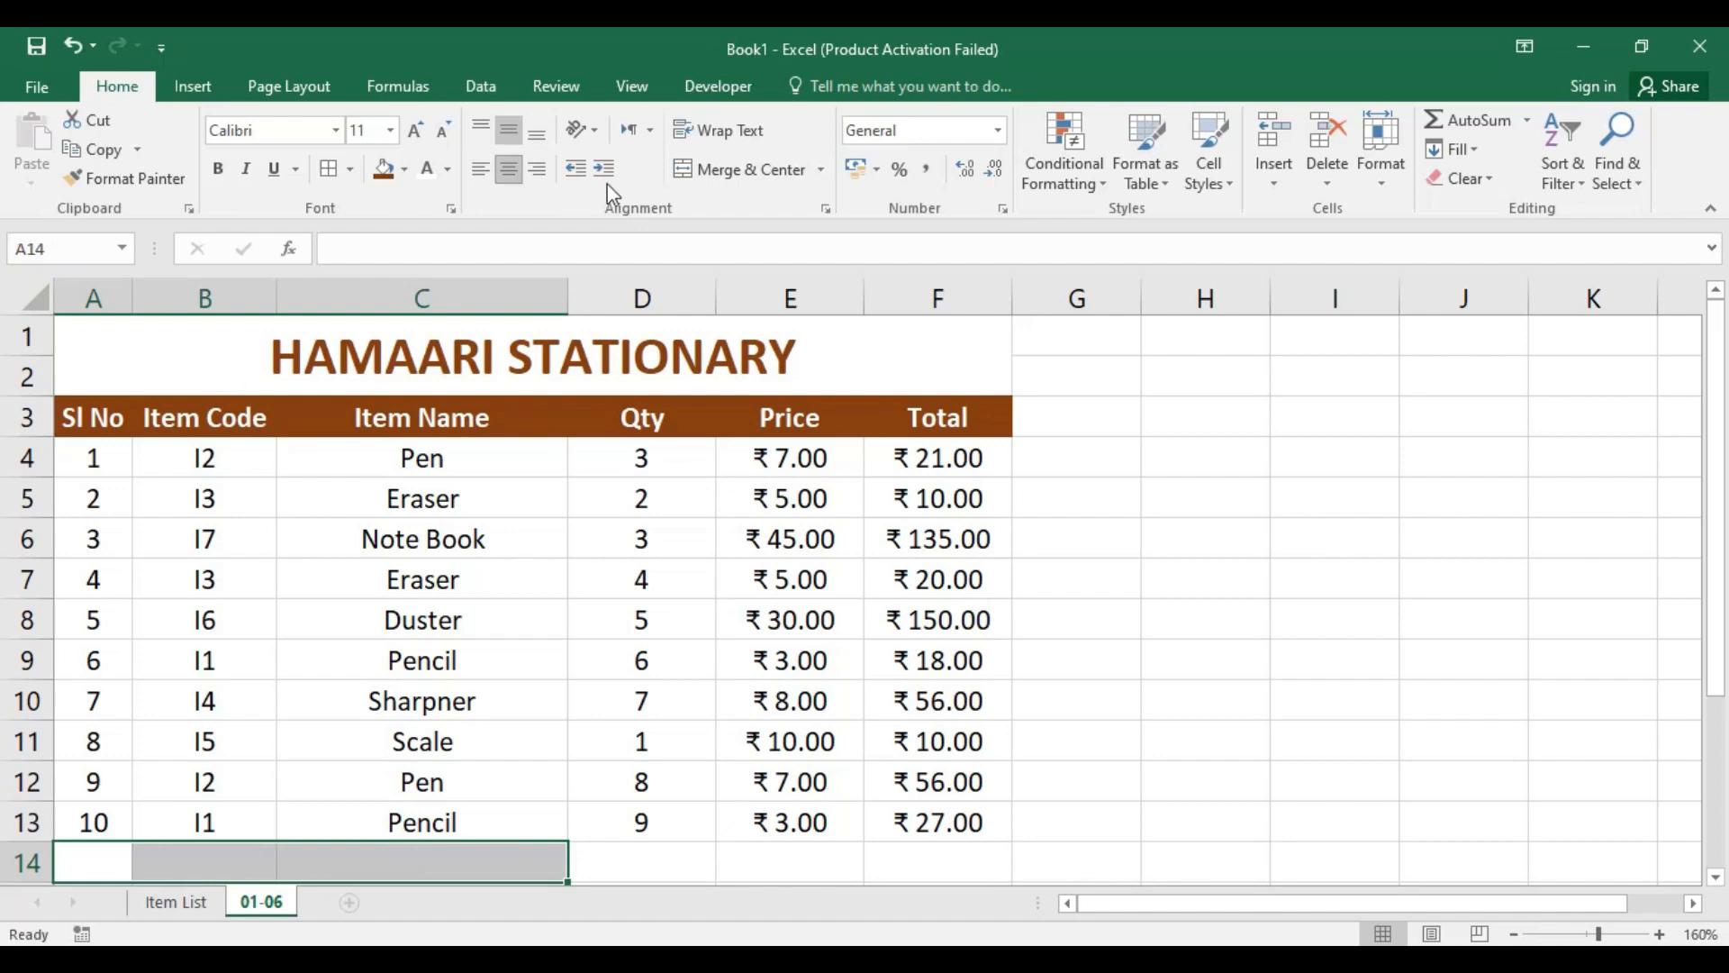
{"action": "left_click", "coordinate": [748, 170]}
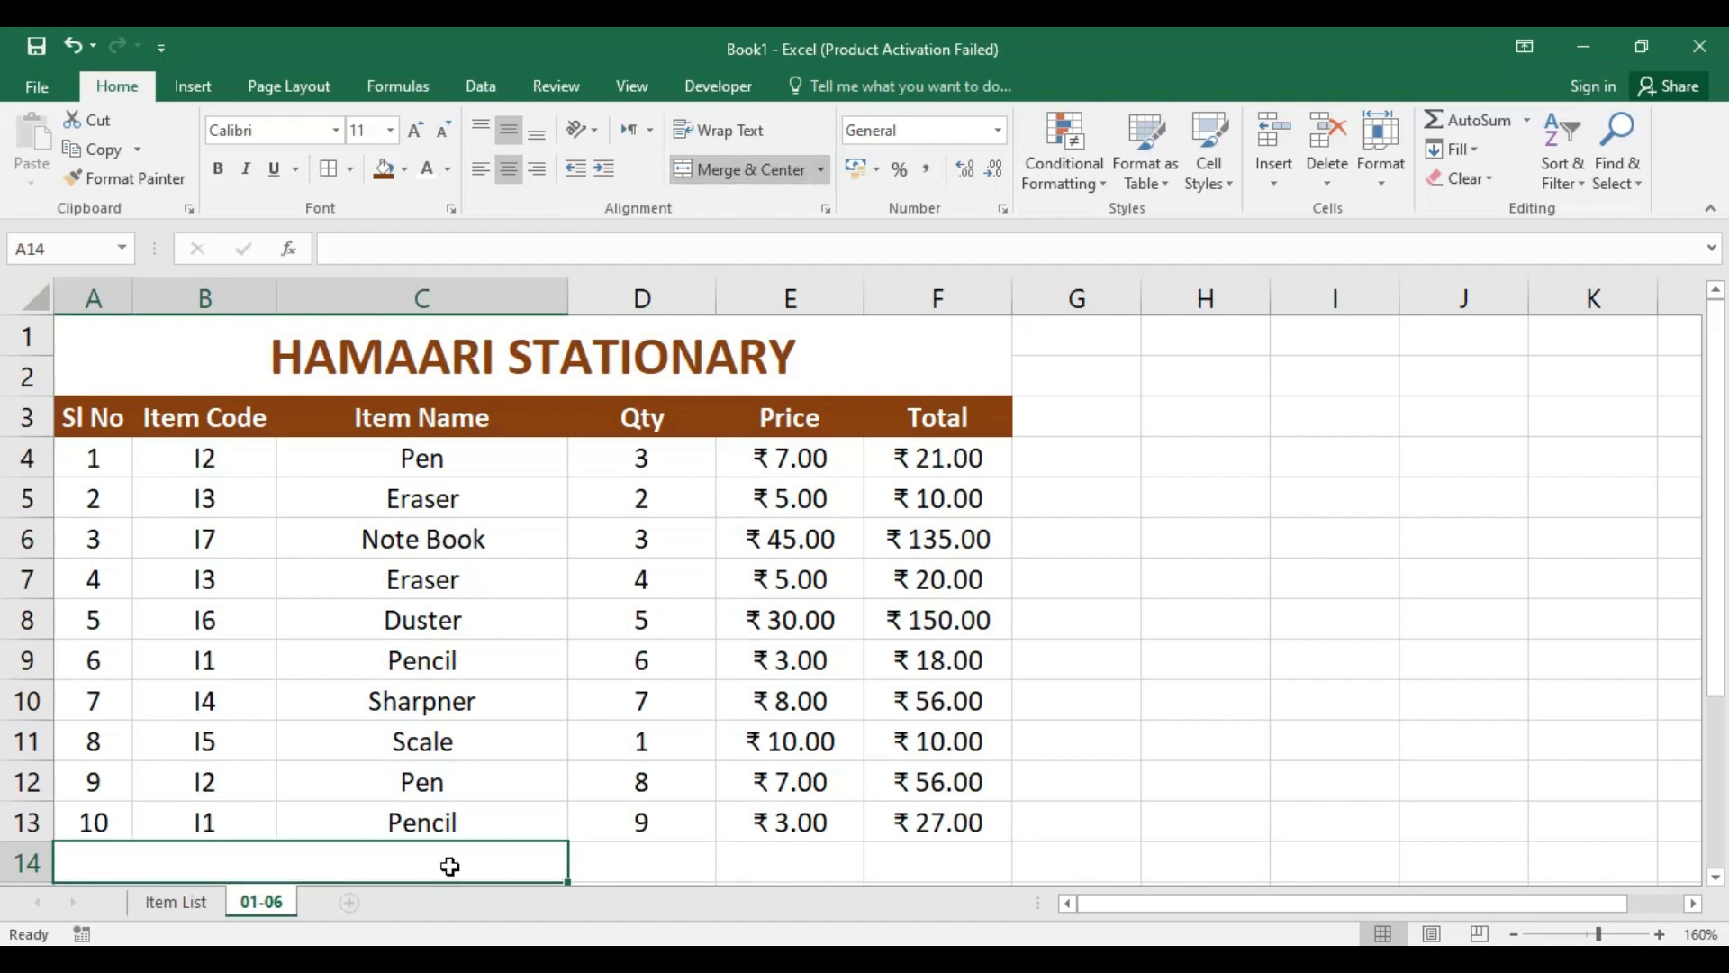
{"action": "type", "text": "toTA"}
{"action": "key", "text": "BackSpace"}
{"action": "key", "text": "BackSpace"}
{"action": "key", "text": "BackSpace"}
{"action": "key", "text": "BackSpace"}
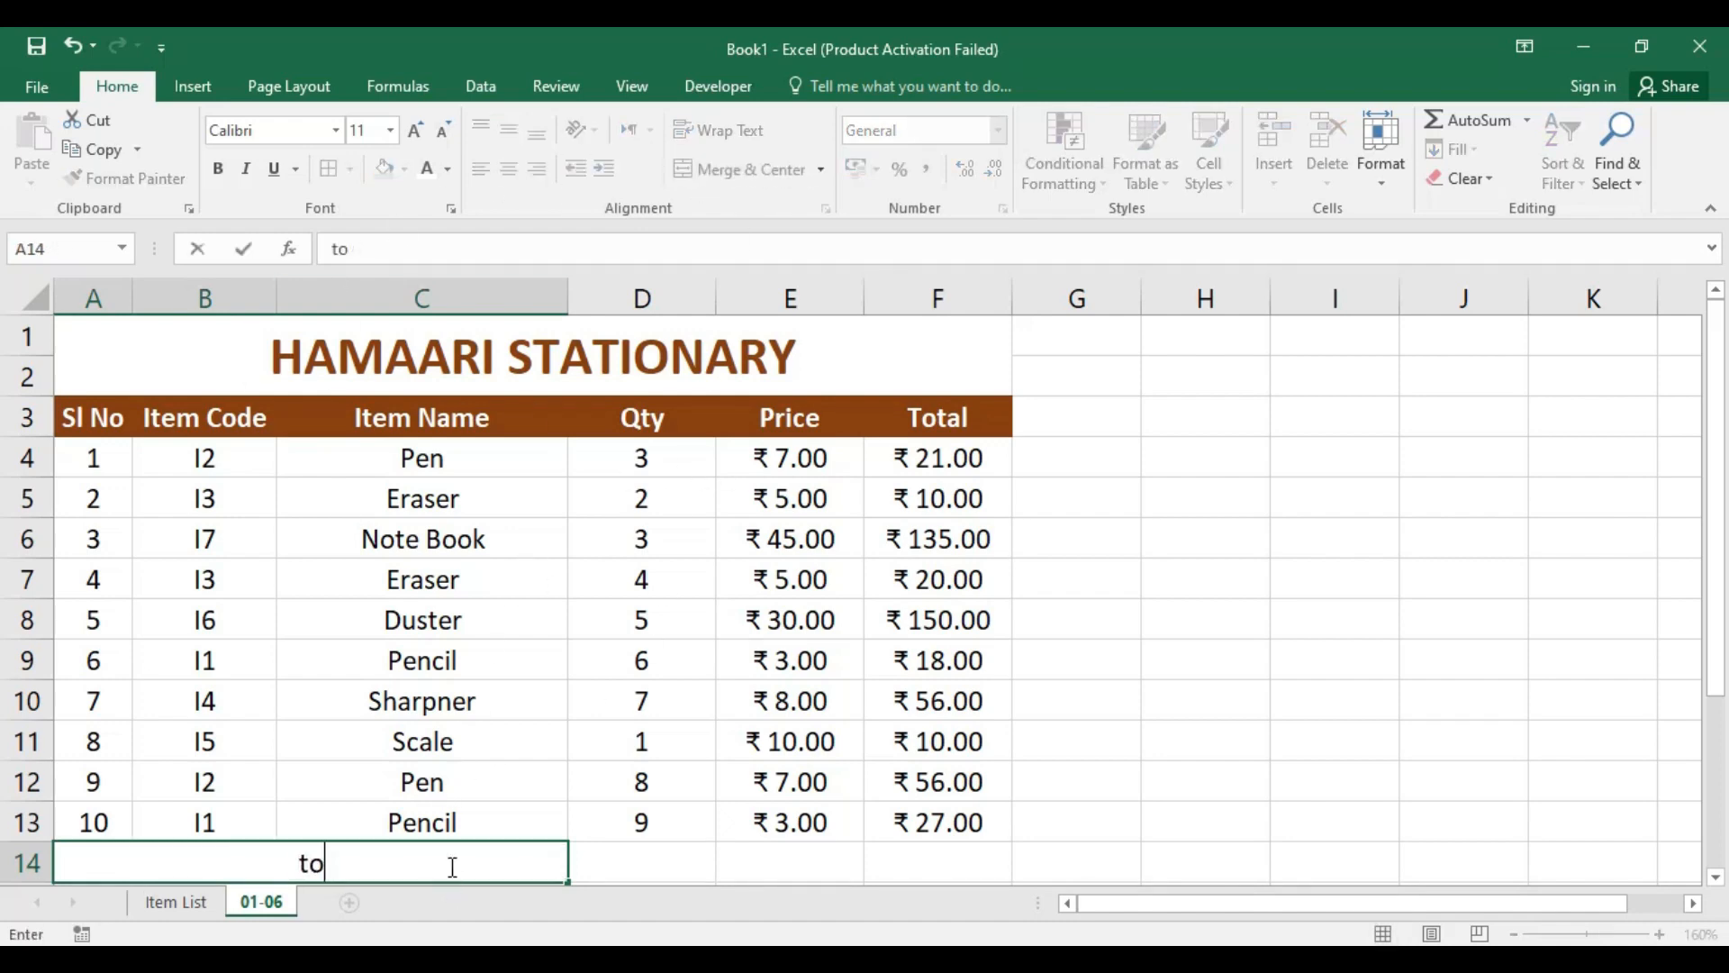
{"action": "type", "text": "Total"}
Step: Sum the quantities in D14 with the formula =SUM(D4:D13)
{"action": "left_click", "coordinate": [623, 866]}
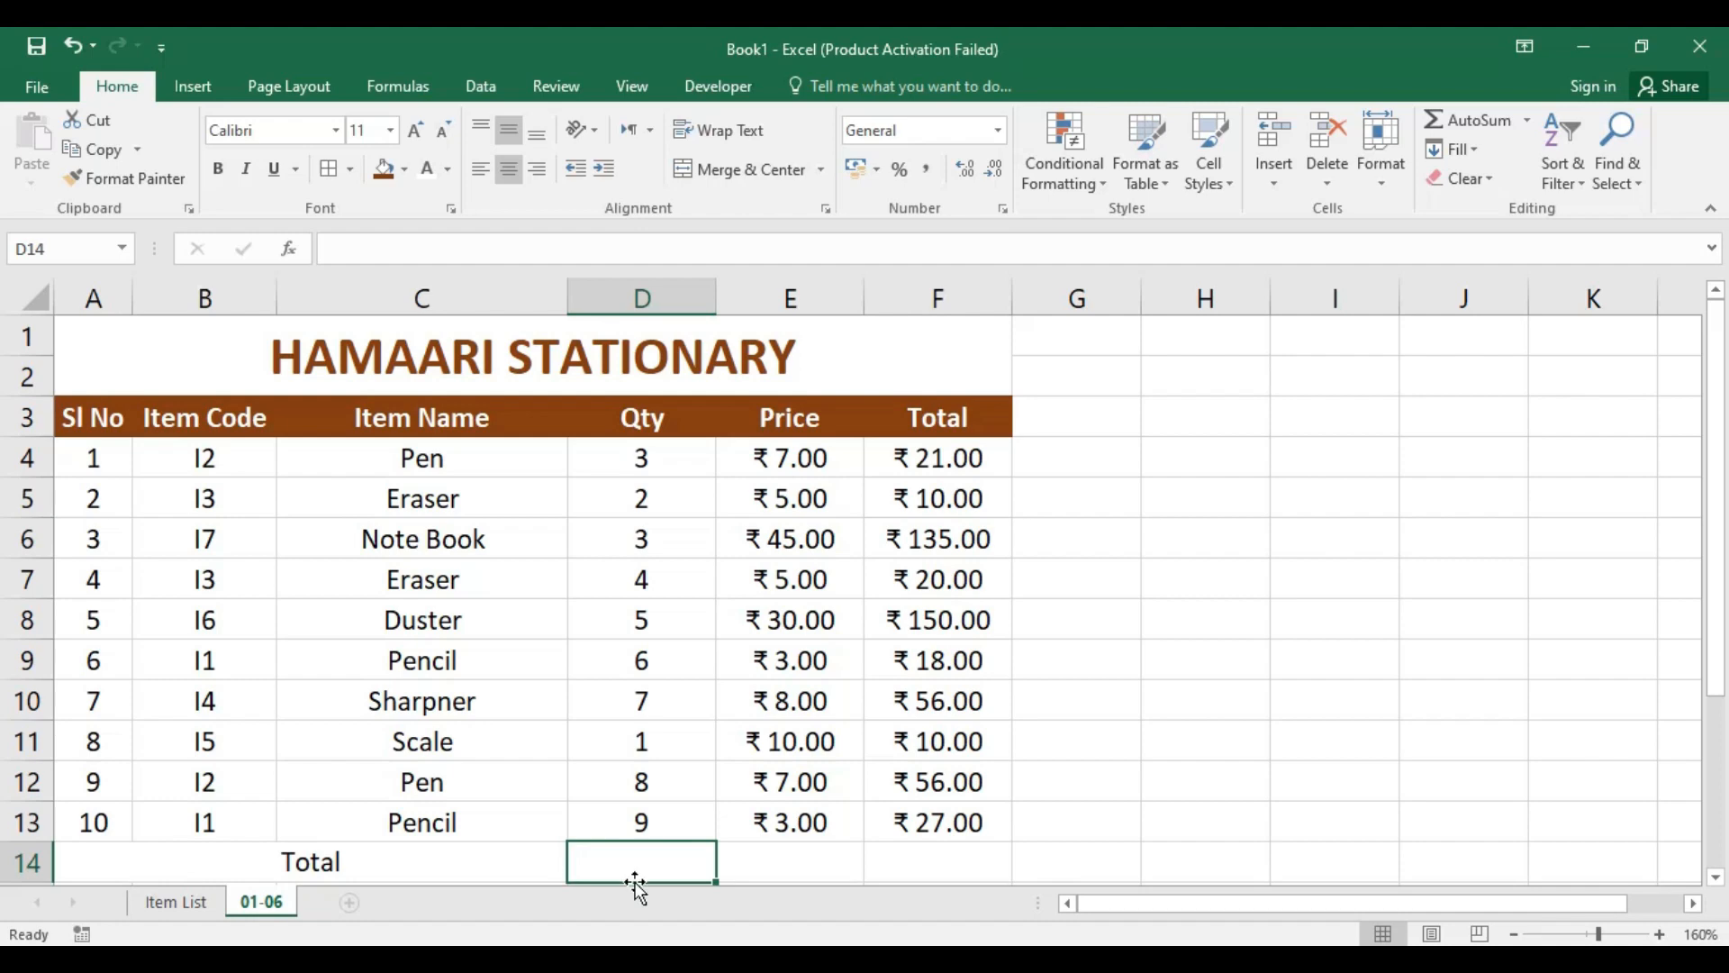
{"action": "type", "text": "=sum"}
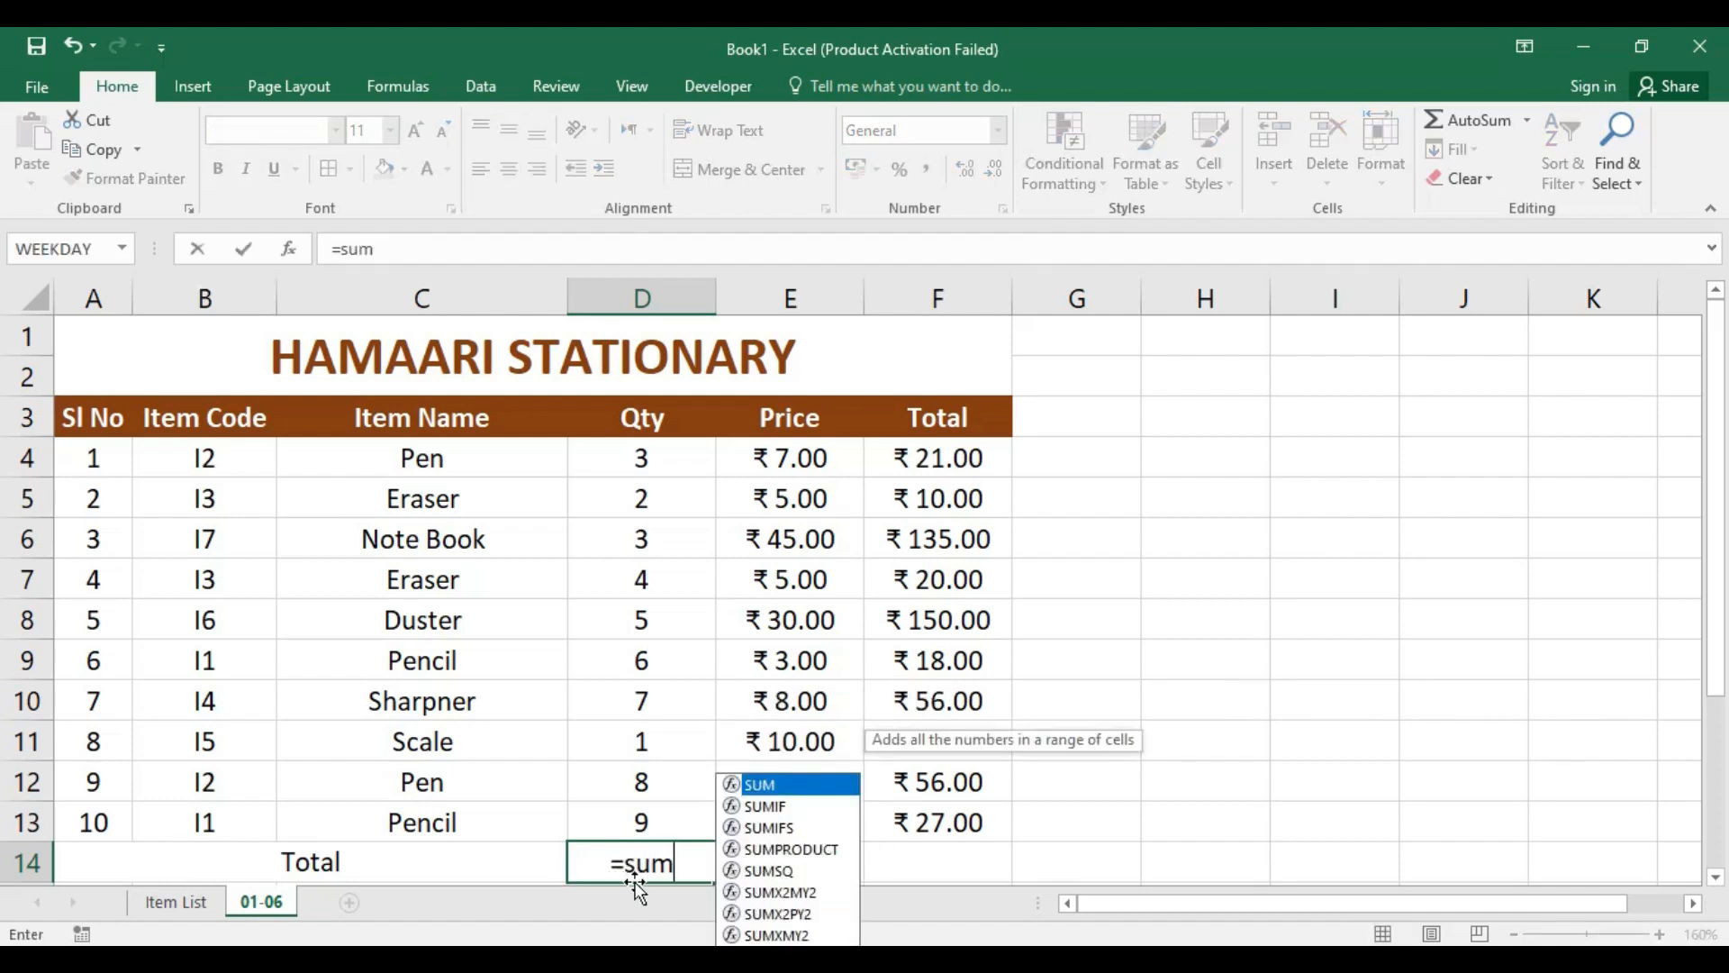
{"action": "key", "text": "Tab"}
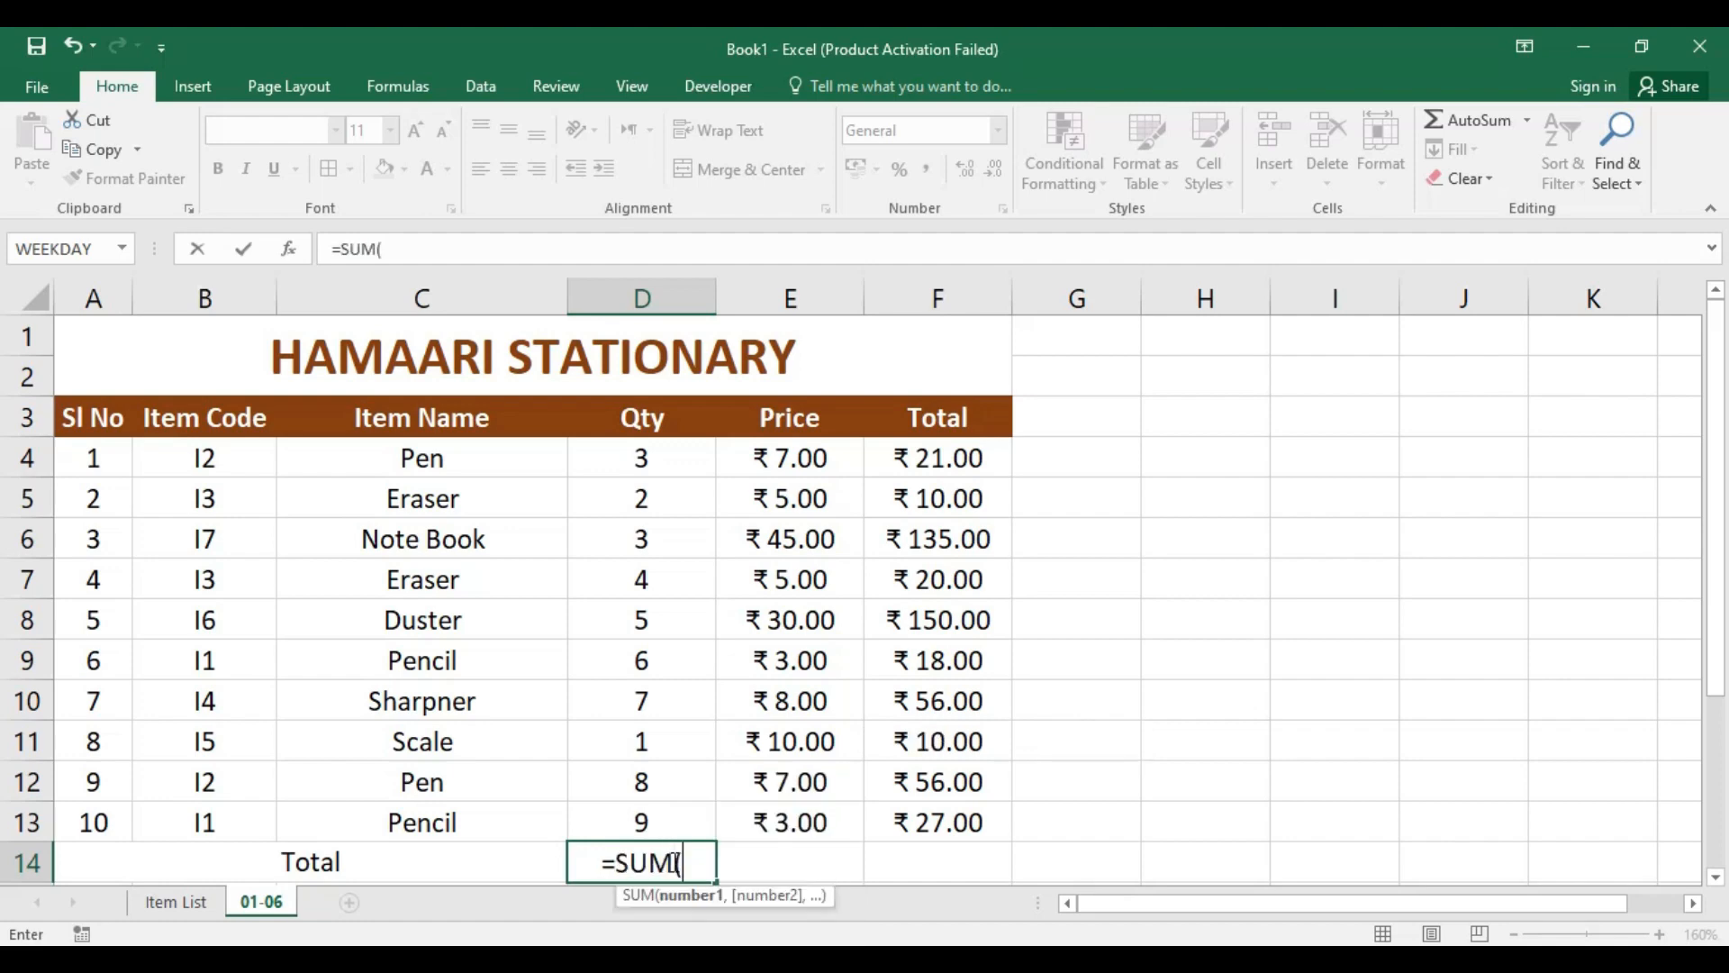
{"action": "left_click_drag", "start_coordinate": [667, 456], "coordinate": [673, 827]}
{"action": "type", "text": ")"}
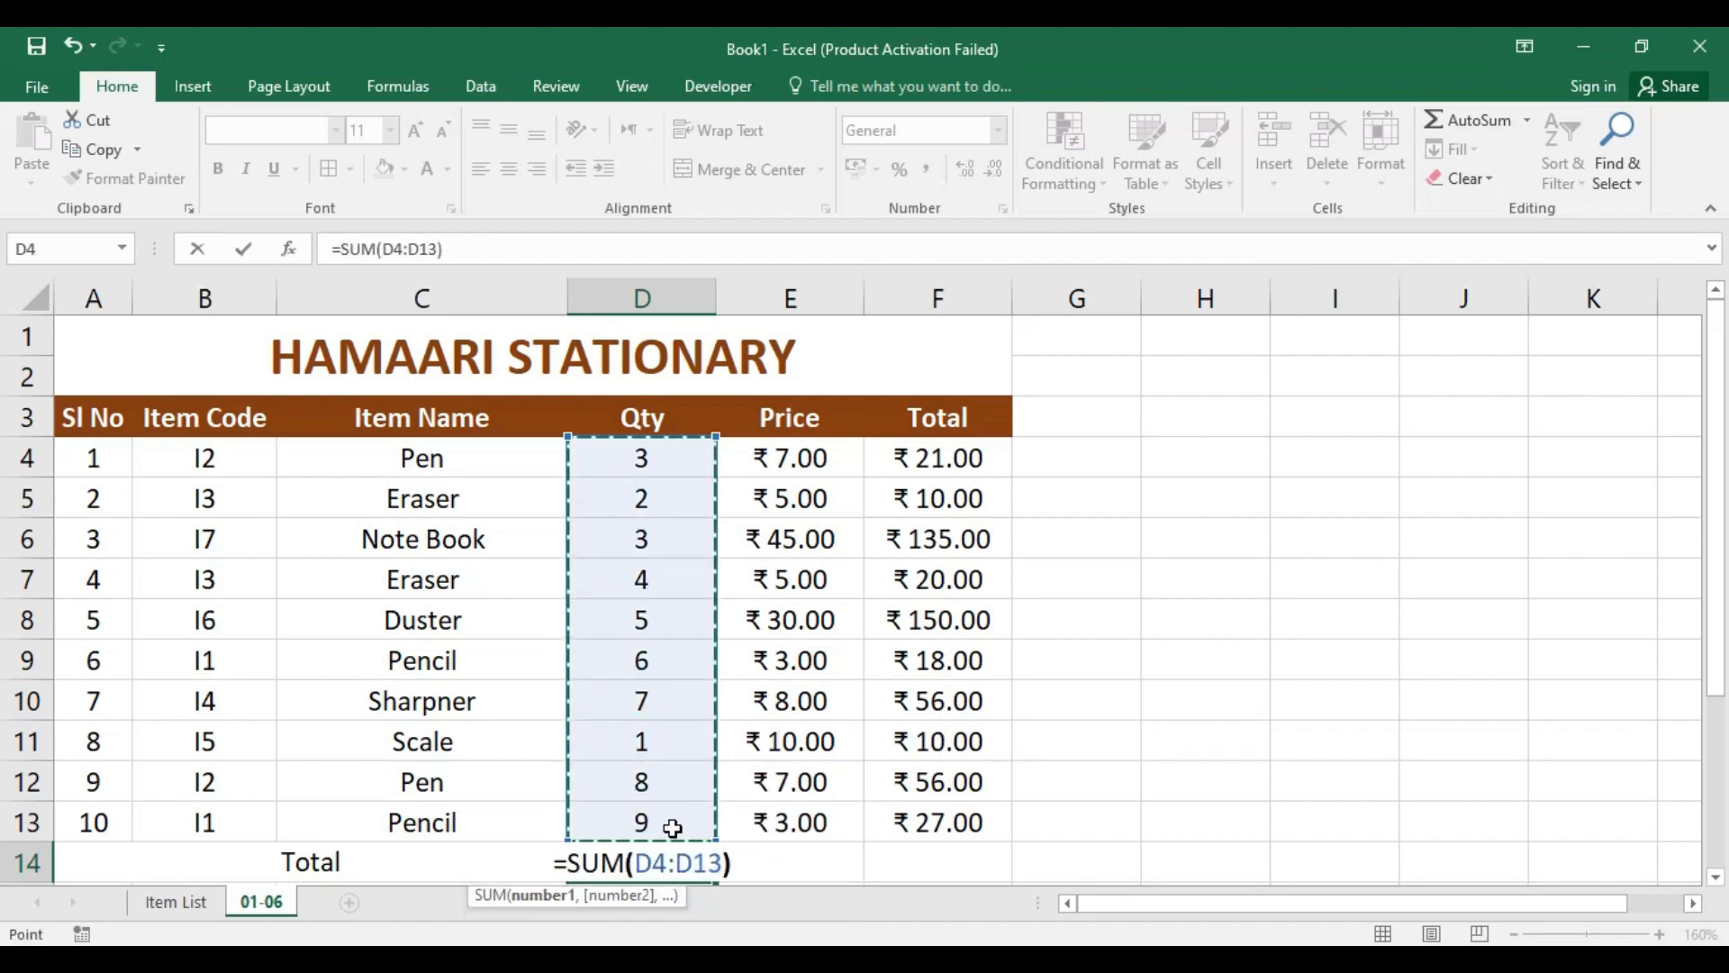
{"action": "key", "text": "Return"}
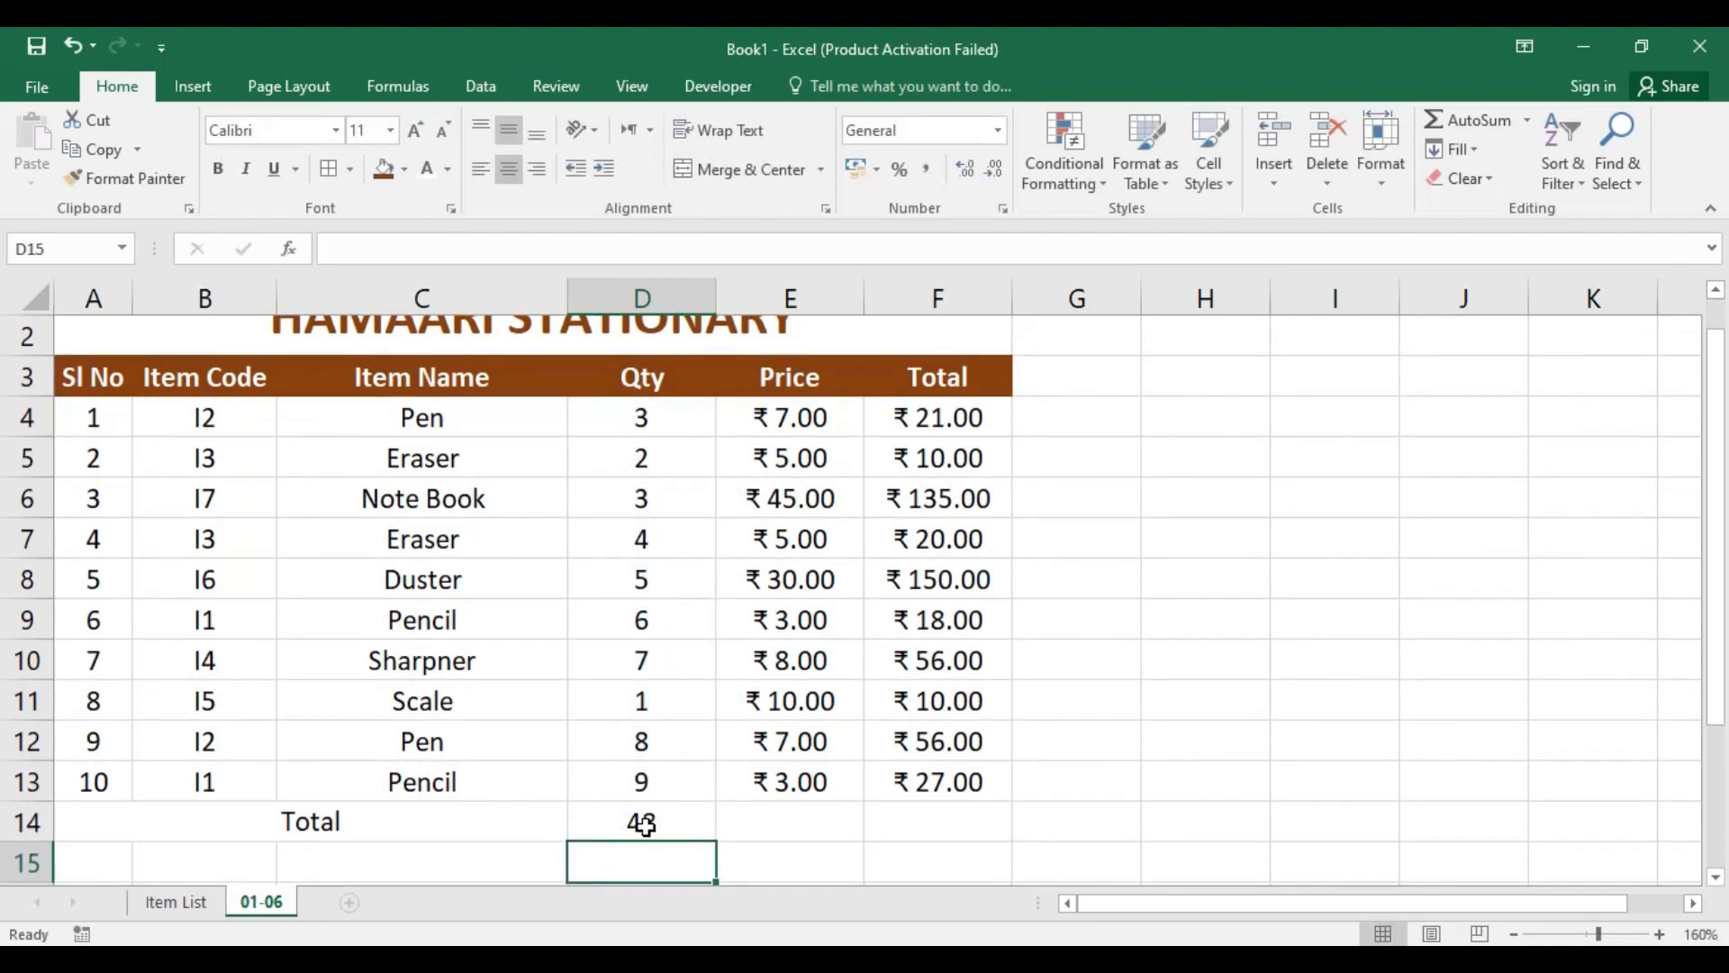
Step: Fill the SUM formula from D14 across to the Price and Total columns in E14:F14
{"action": "left_click", "coordinate": [645, 823]}
{"action": "scroll", "coordinate": [640, 811], "scroll_direction": "up", "scroll_amount": 1}
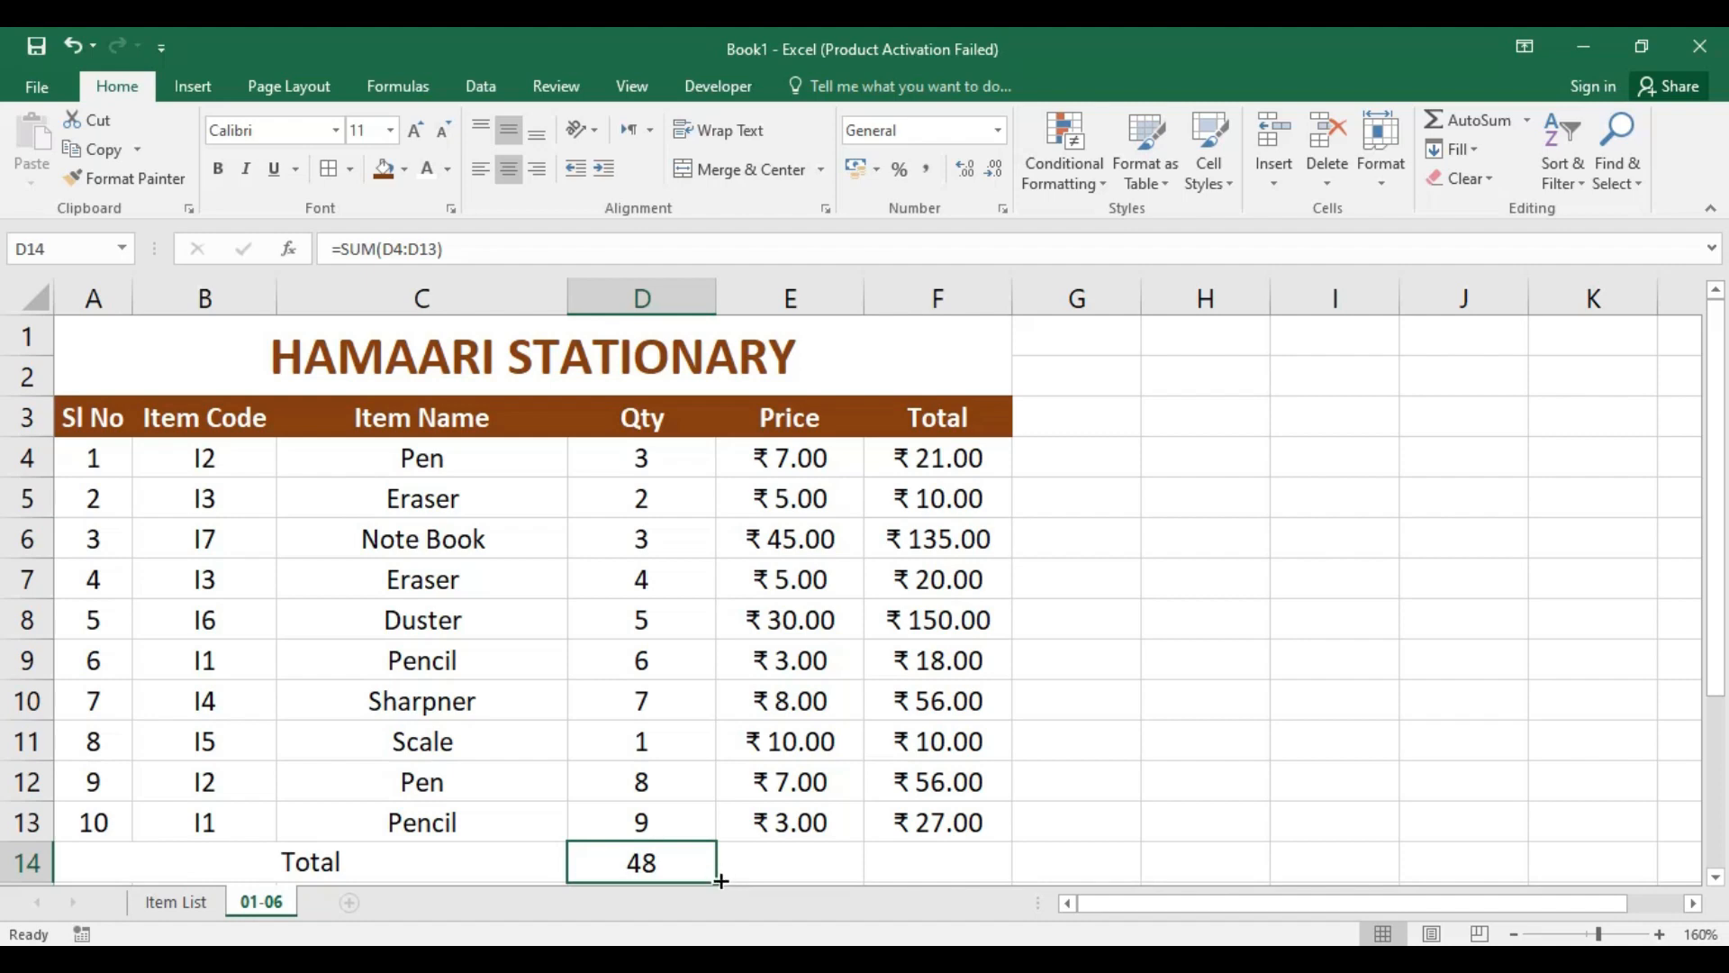
{"action": "left_click_drag", "start_coordinate": [721, 881], "coordinate": [987, 875]}
{"action": "left_click", "coordinate": [1072, 822]}
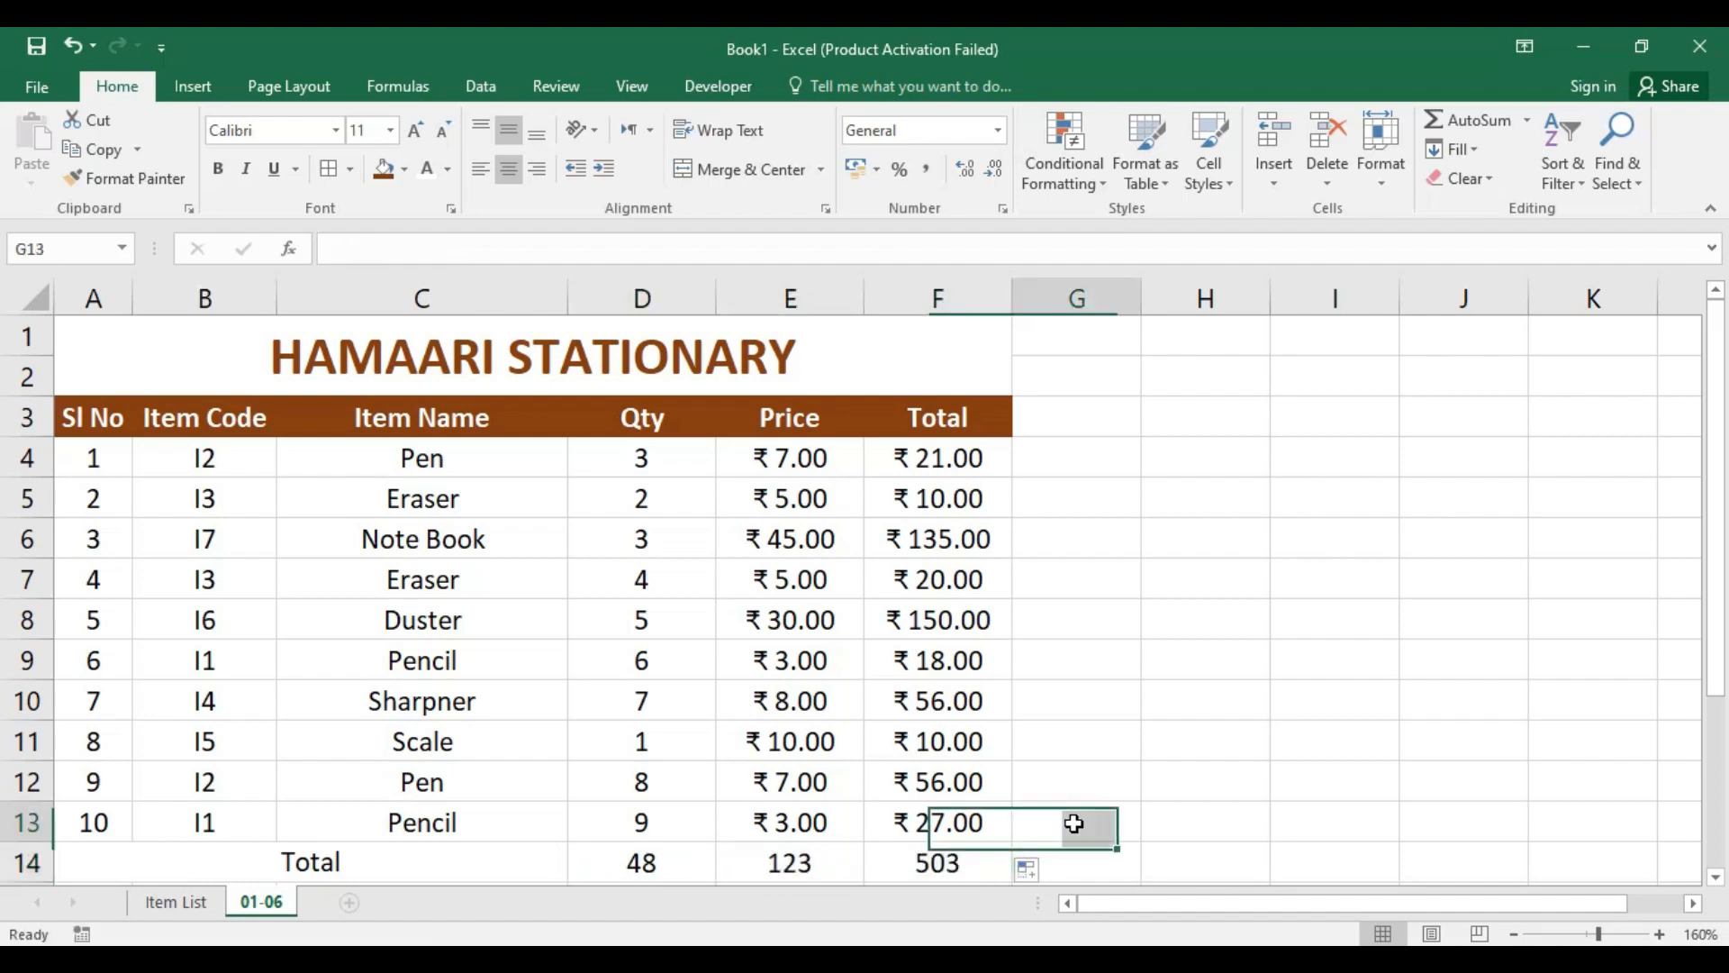
Step: Format the price sum in E14 and the total sum in F14 as Currency
{"action": "left_click", "coordinate": [774, 860]}
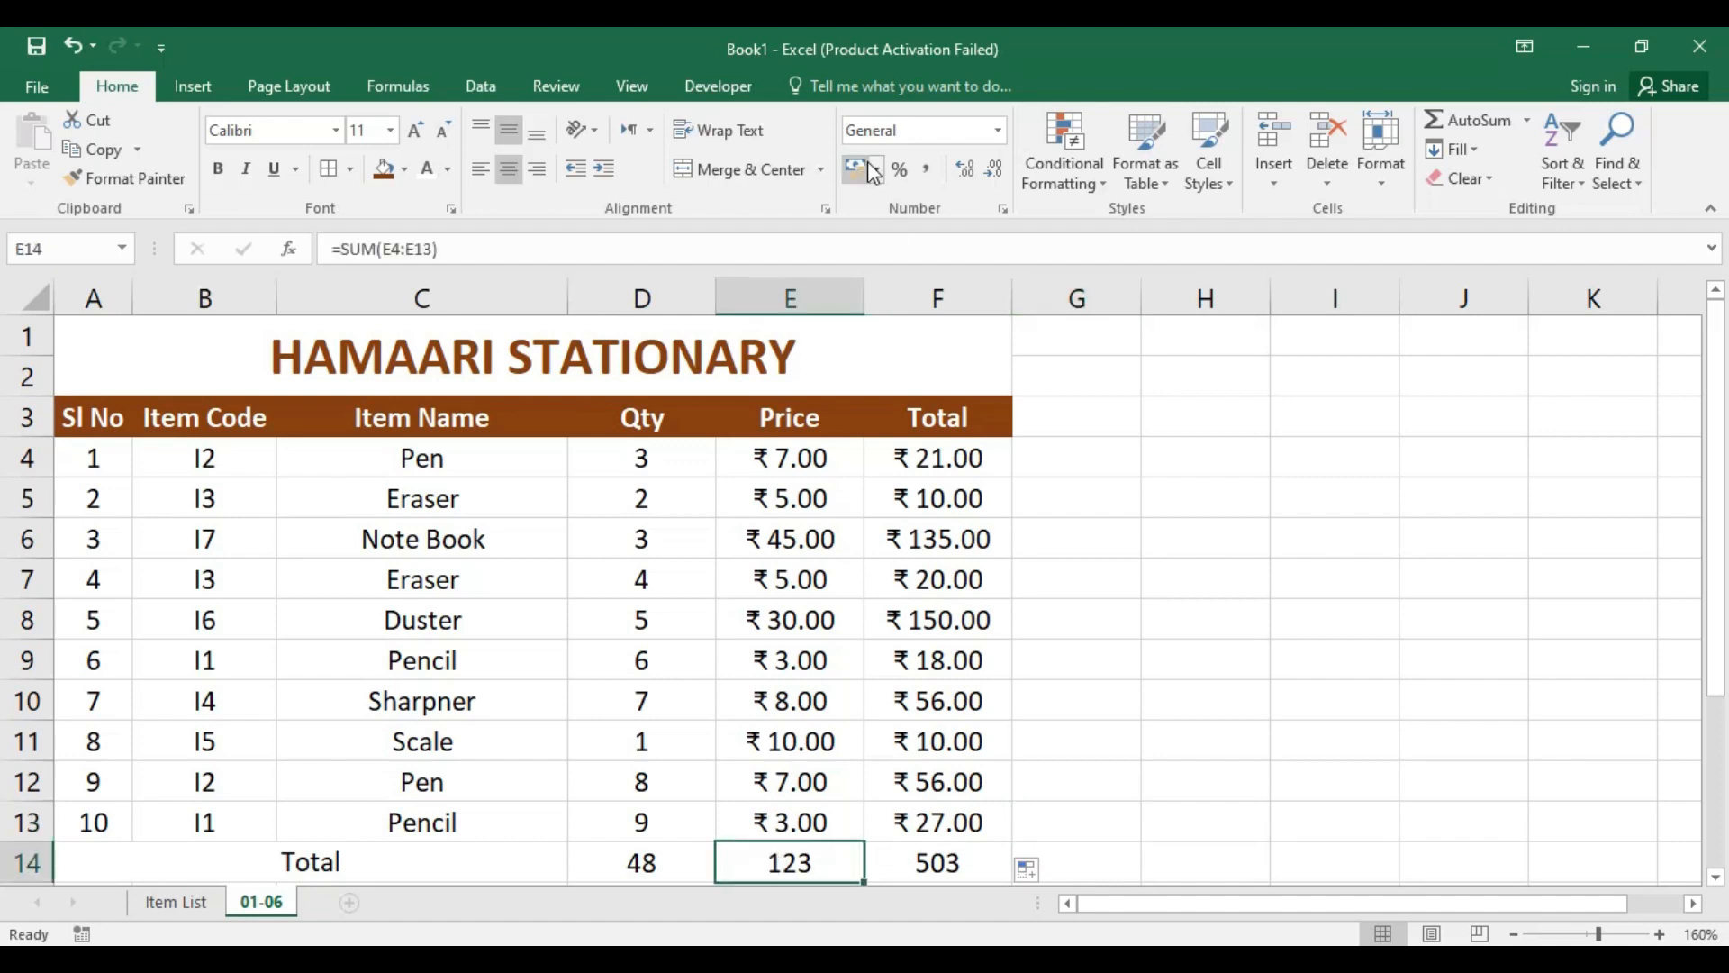
{"action": "left_click", "coordinate": [961, 128]}
{"action": "left_click", "coordinate": [998, 130]}
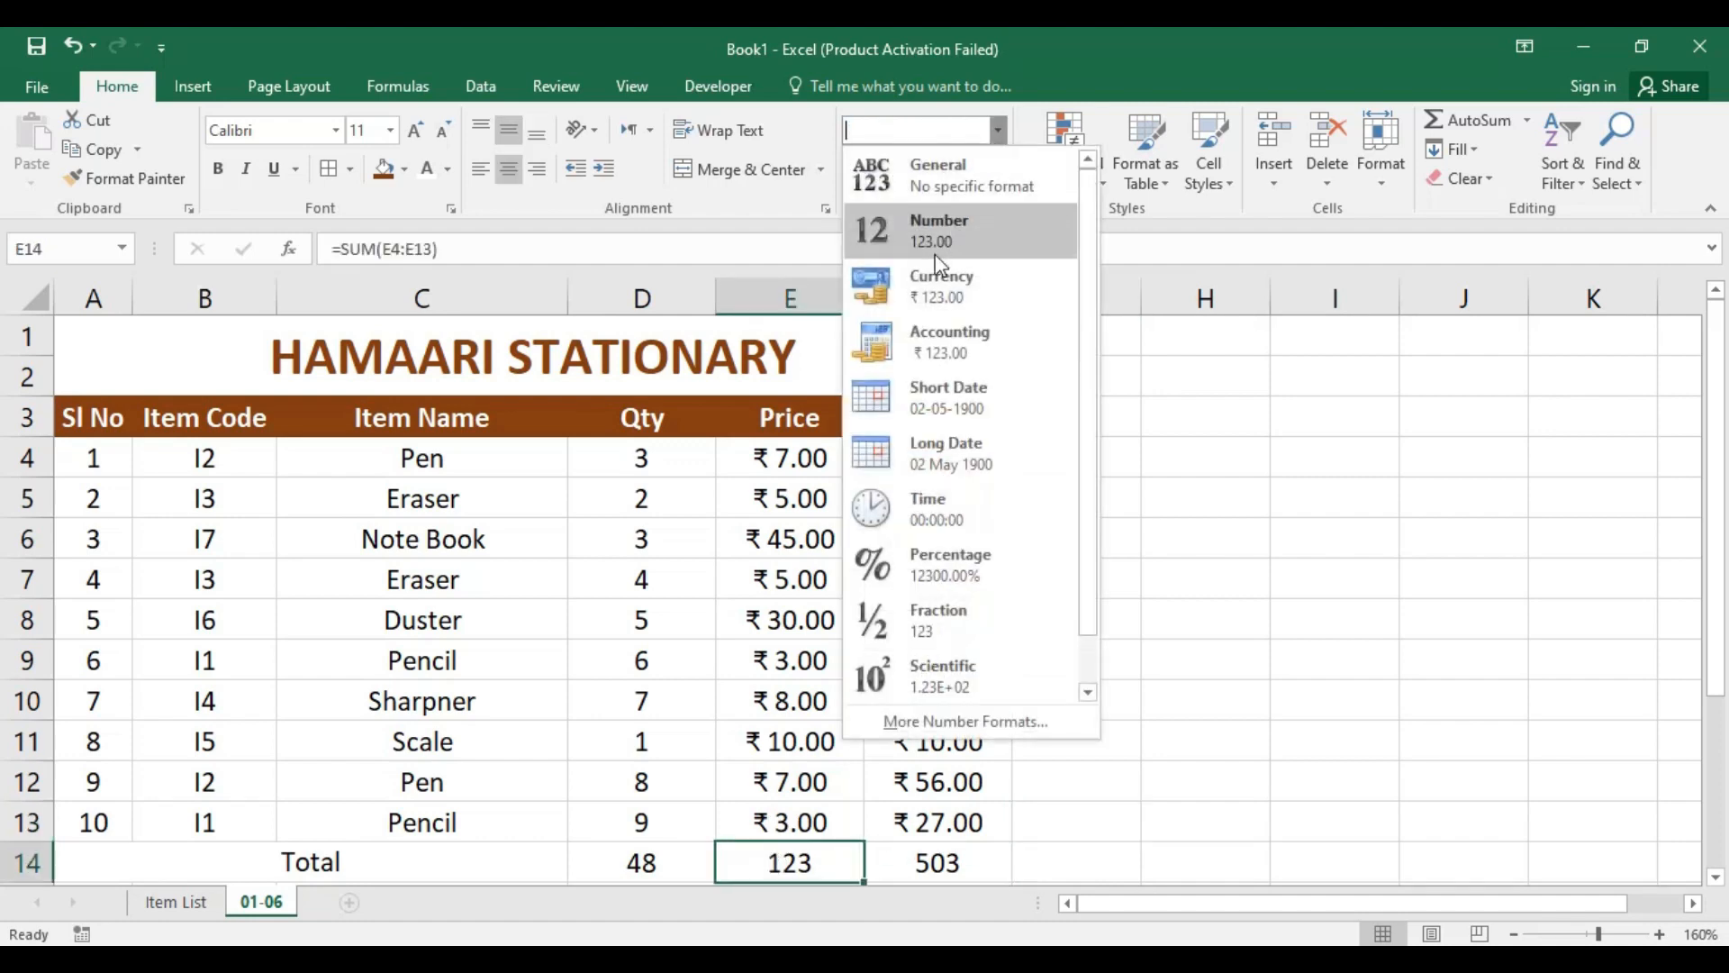
{"action": "left_click", "coordinate": [942, 277]}
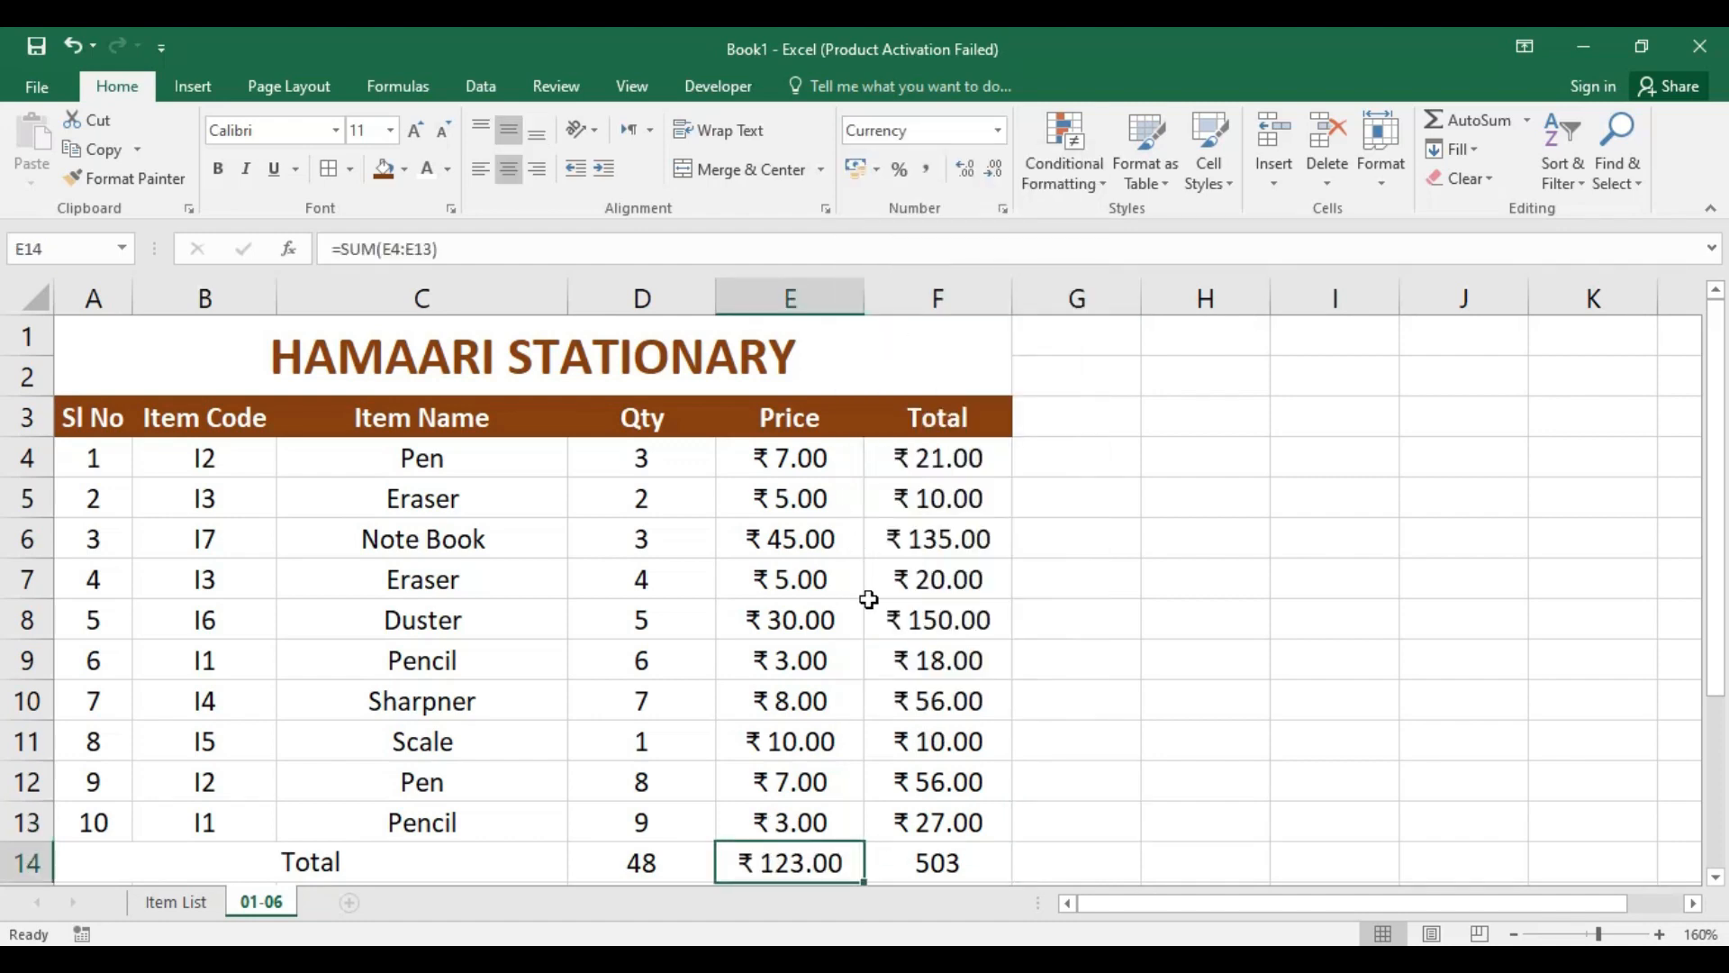
{"action": "left_click", "coordinate": [951, 861]}
{"action": "left_click", "coordinate": [998, 130]}
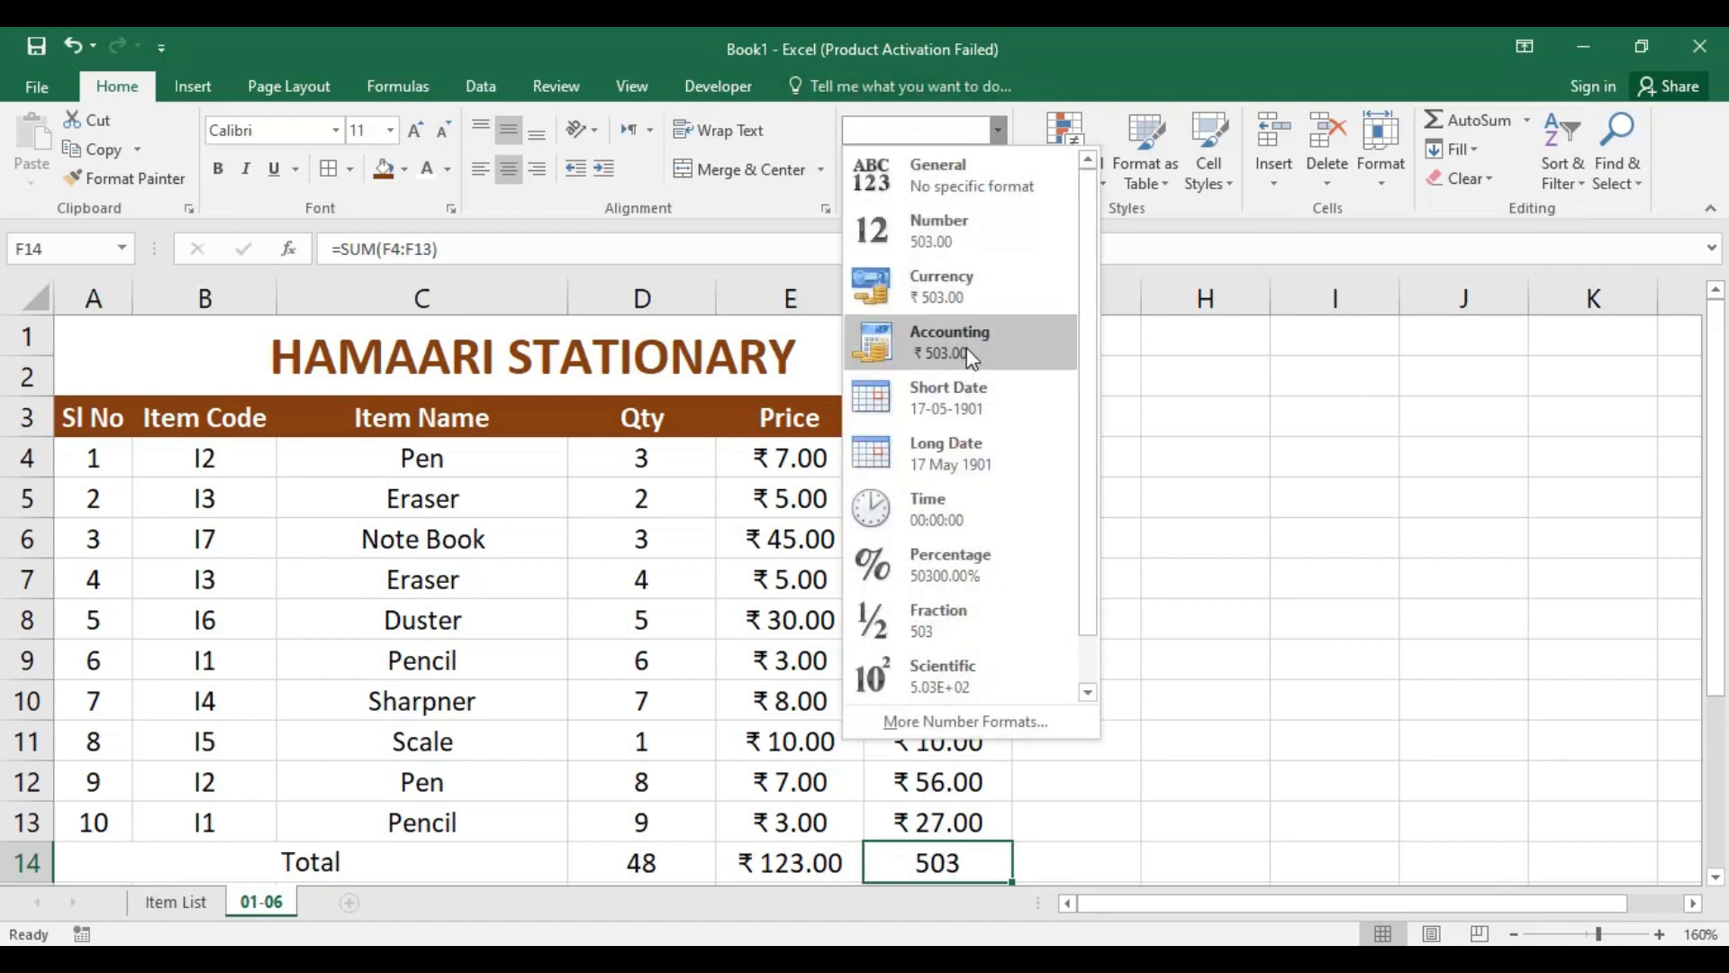
{"action": "left_click", "coordinate": [960, 281]}
{"action": "scroll", "coordinate": [884, 598], "scroll_direction": "down", "scroll_amount": 1}
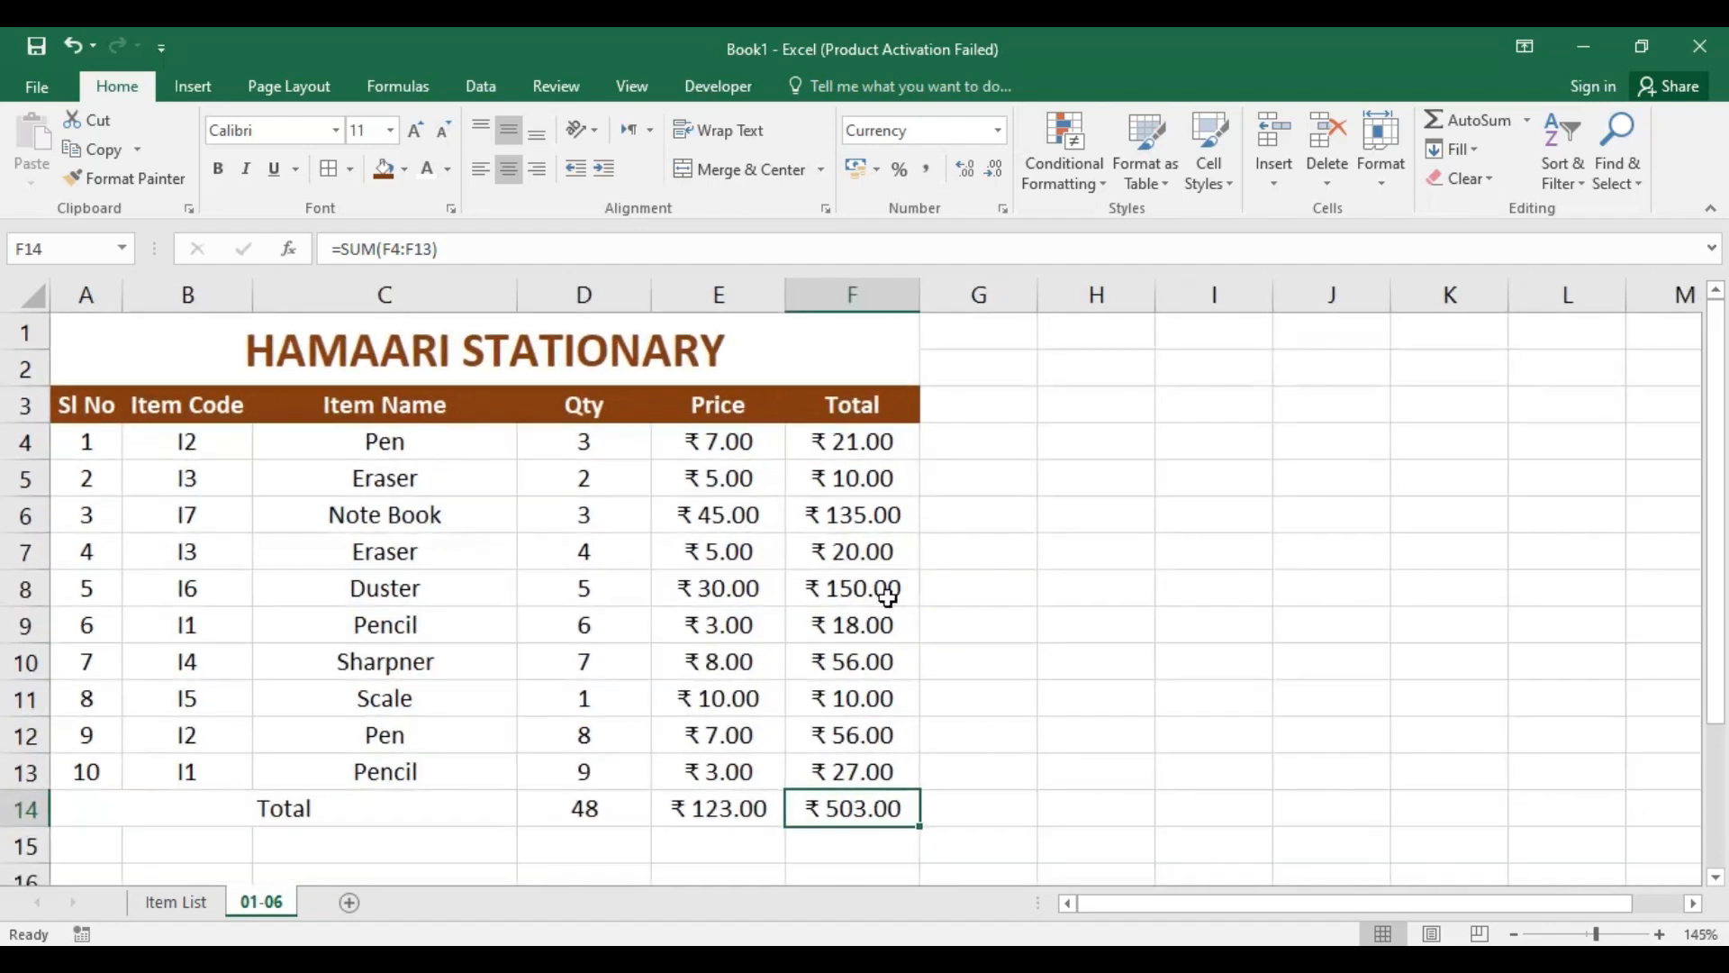
Step: Style the Total row A14:F14 with the brown fill, white font colour and bold text
{"action": "left_click", "coordinate": [1126, 667]}
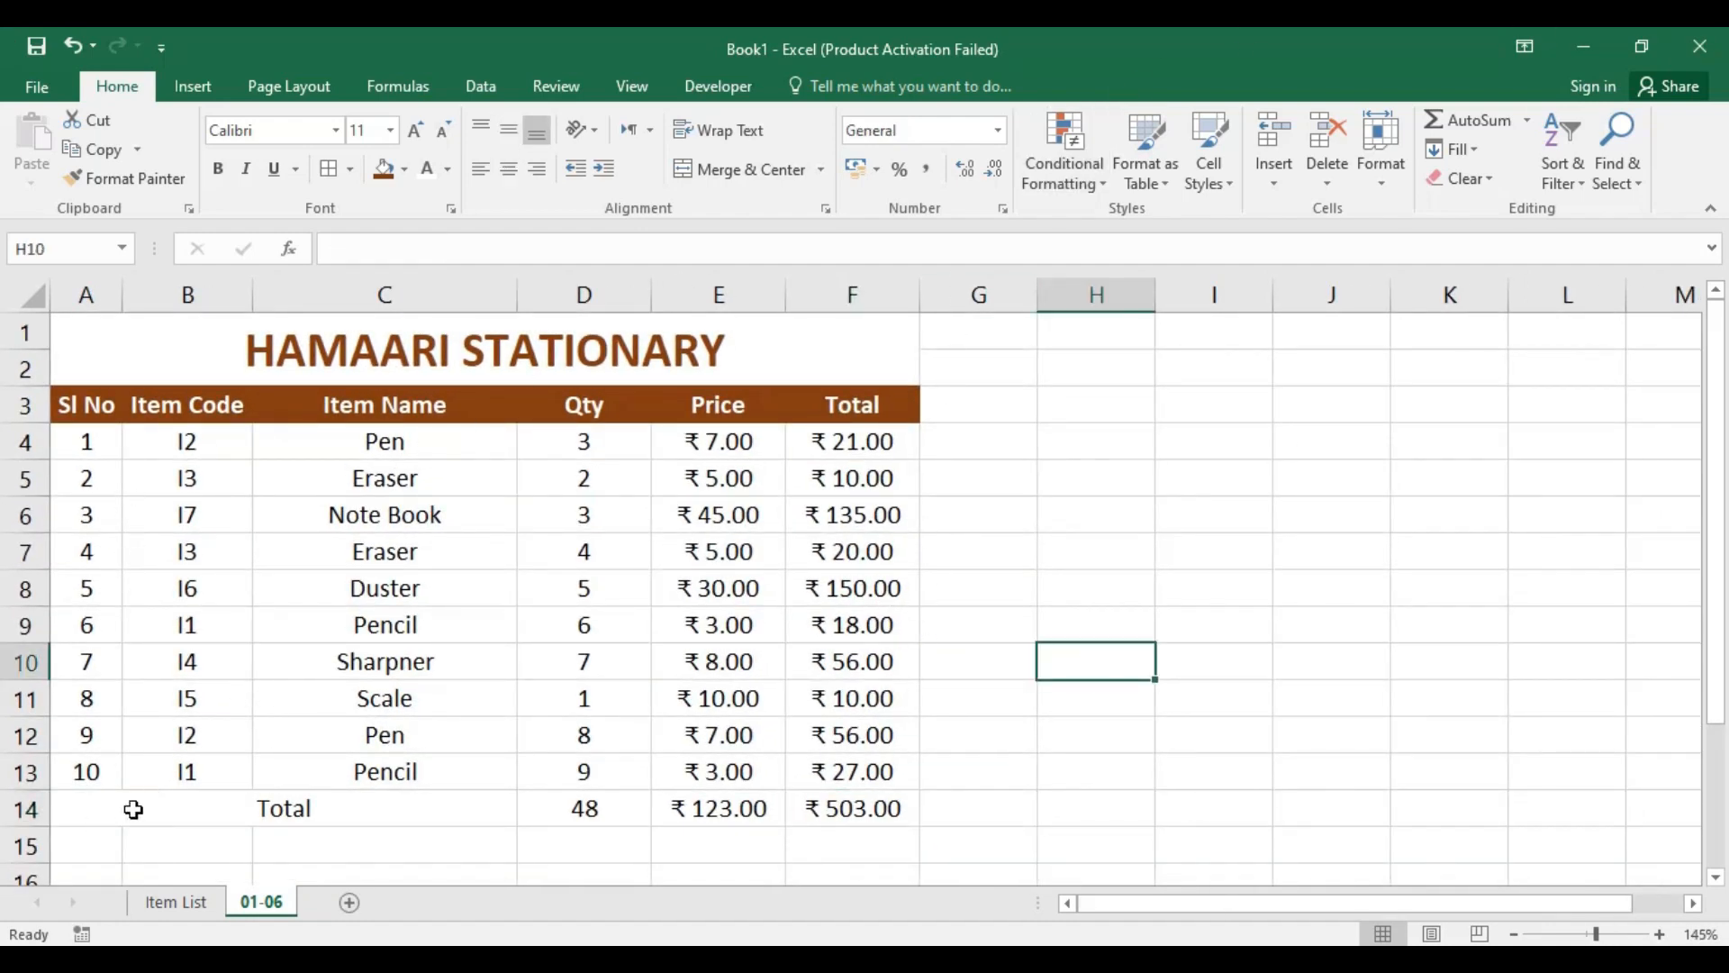
{"action": "left_click_drag", "start_coordinate": [89, 818], "coordinate": [838, 807]}
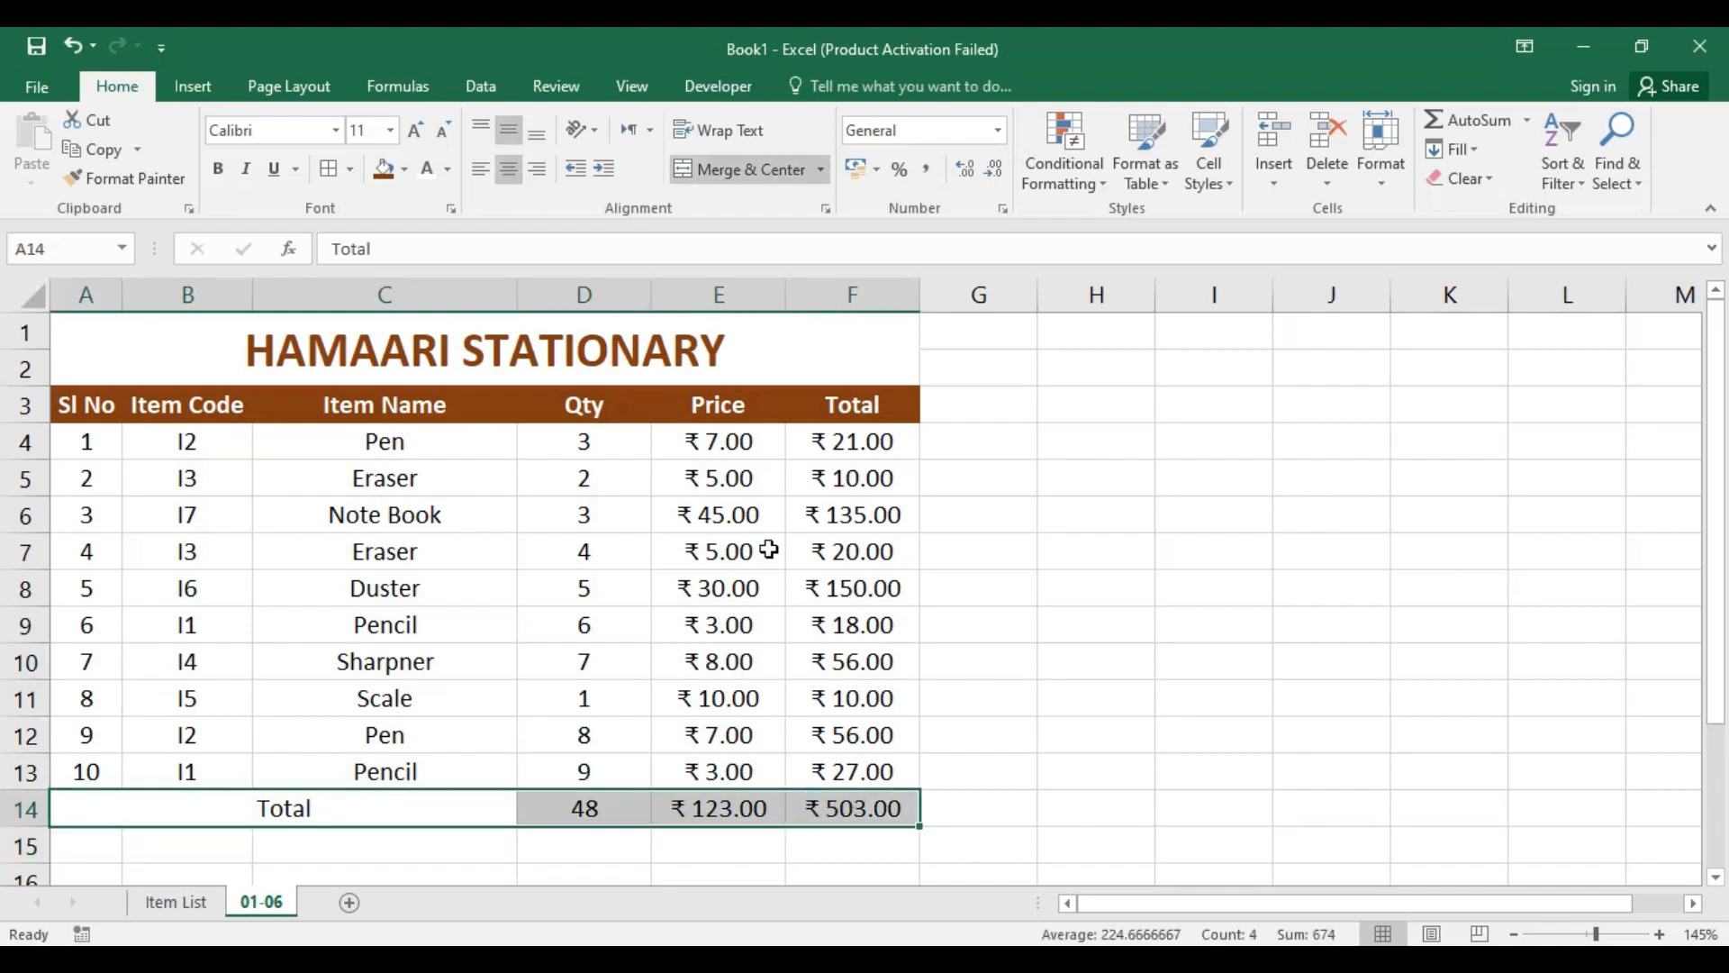
{"action": "left_click", "coordinate": [385, 169]}
{"action": "left_click", "coordinate": [436, 176]}
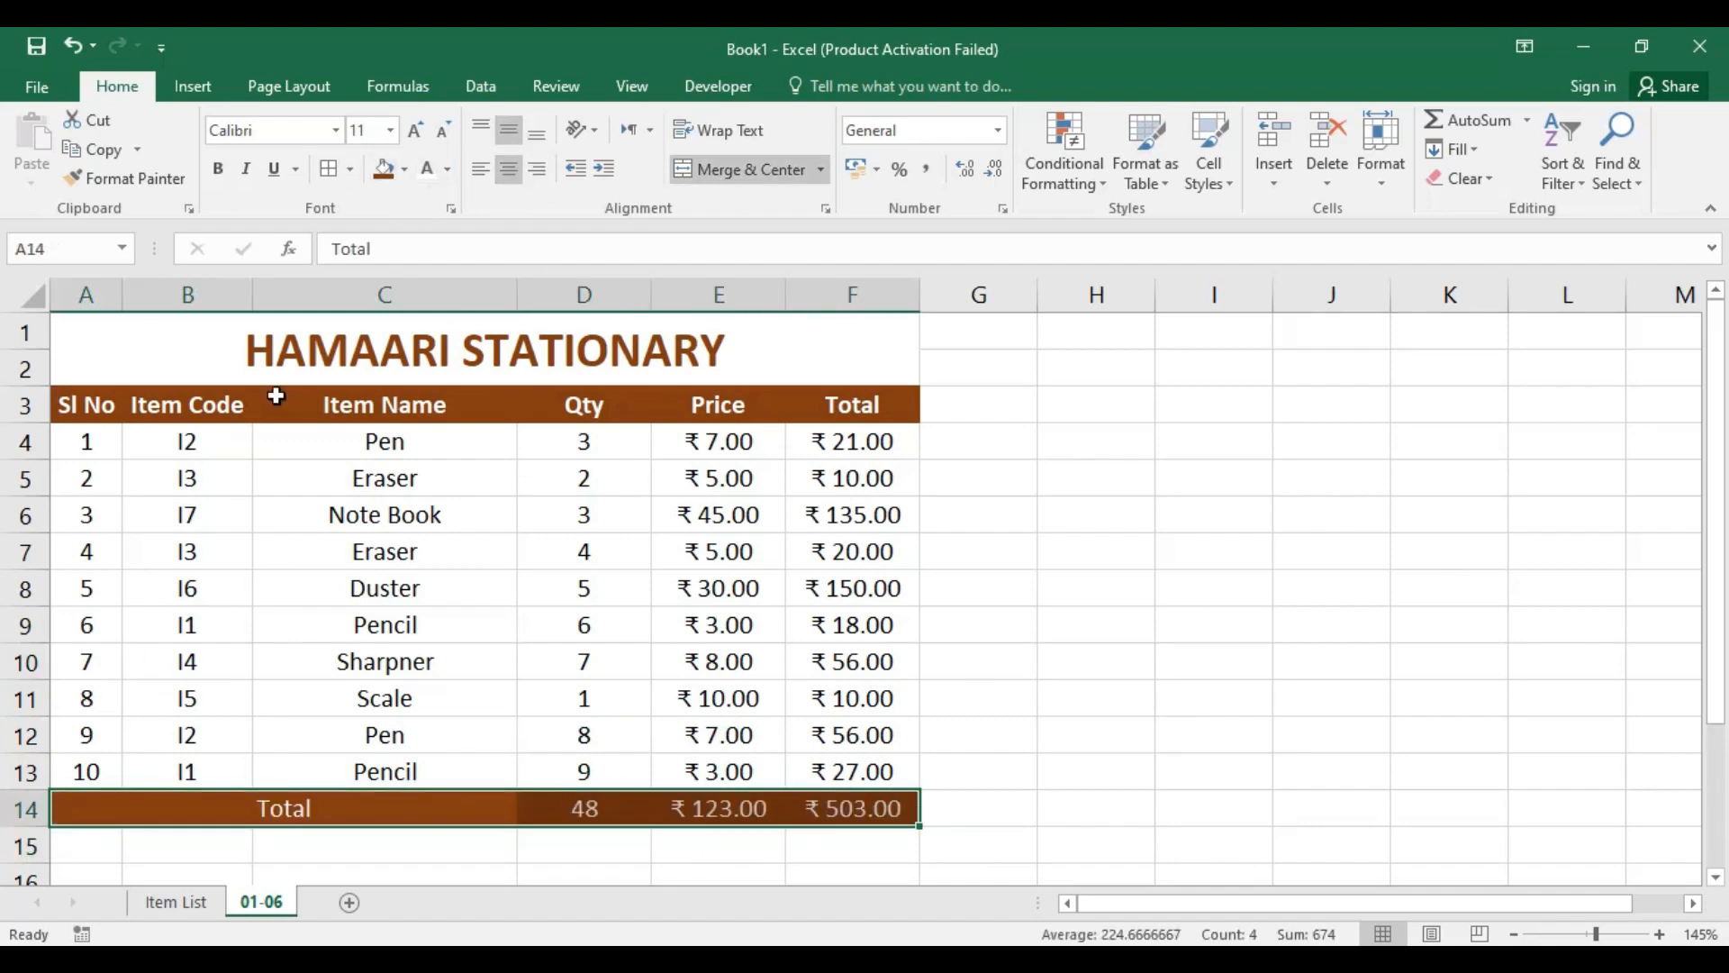
{"action": "left_click", "coordinate": [227, 175]}
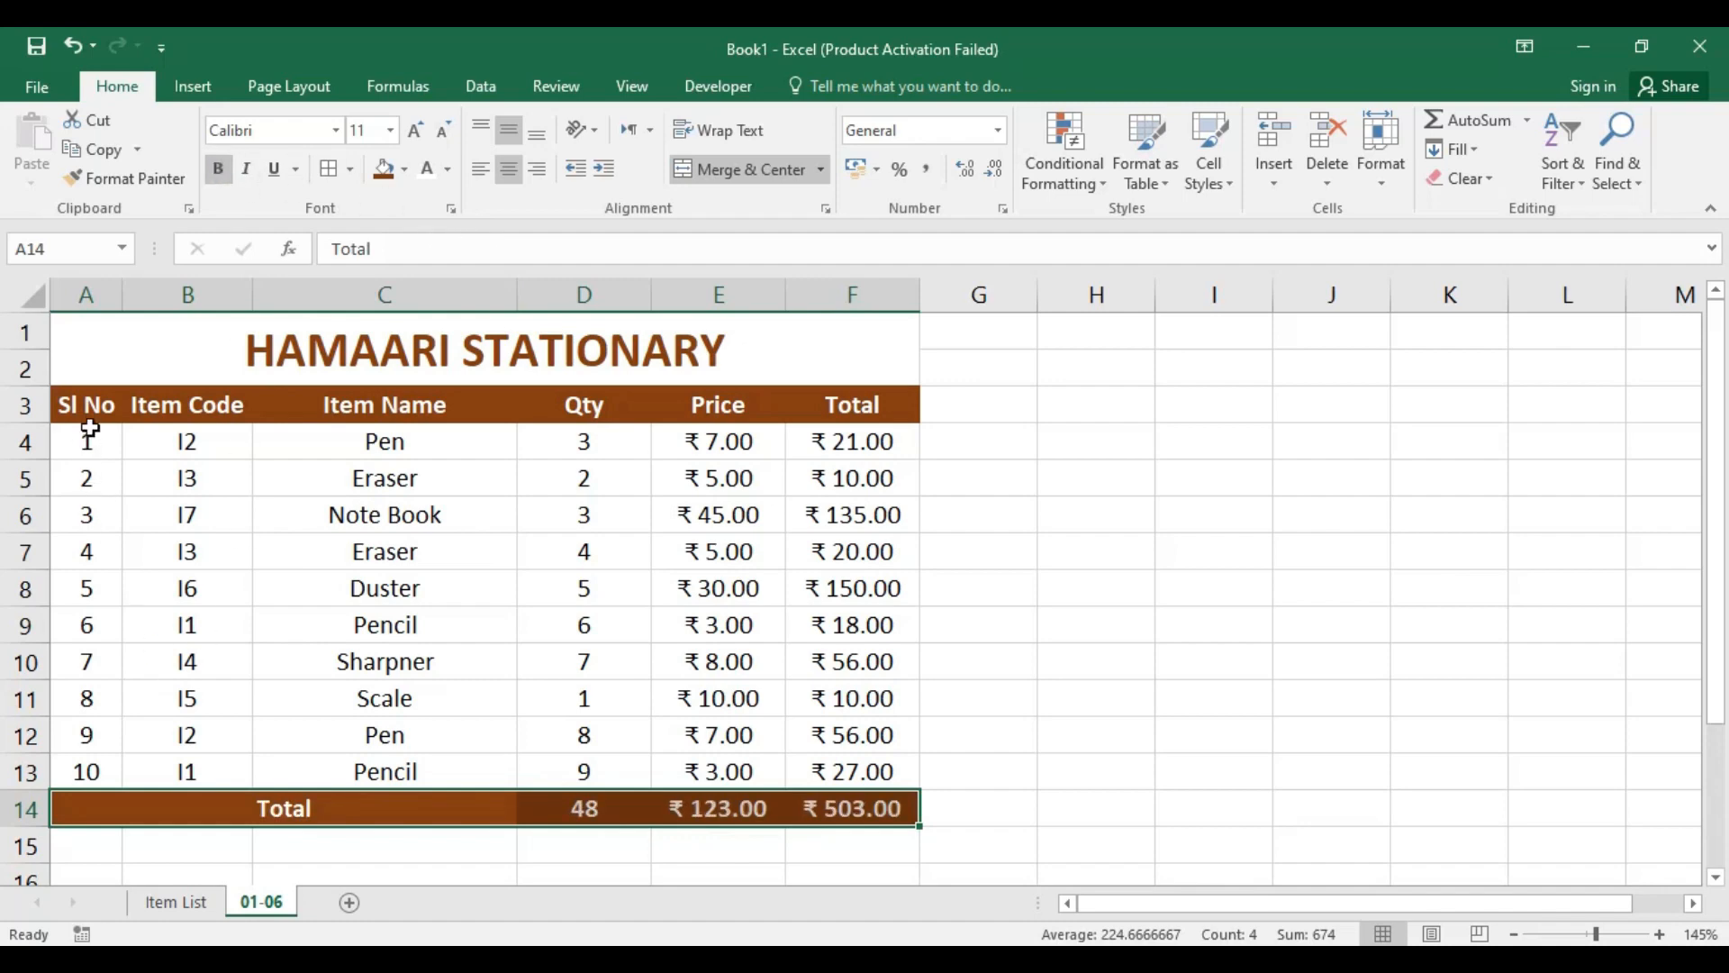
Step: Apply the brown fill and white font colour to the Sl No column cells A3:A13
{"action": "left_click_drag", "start_coordinate": [85, 405], "coordinate": [81, 773]}
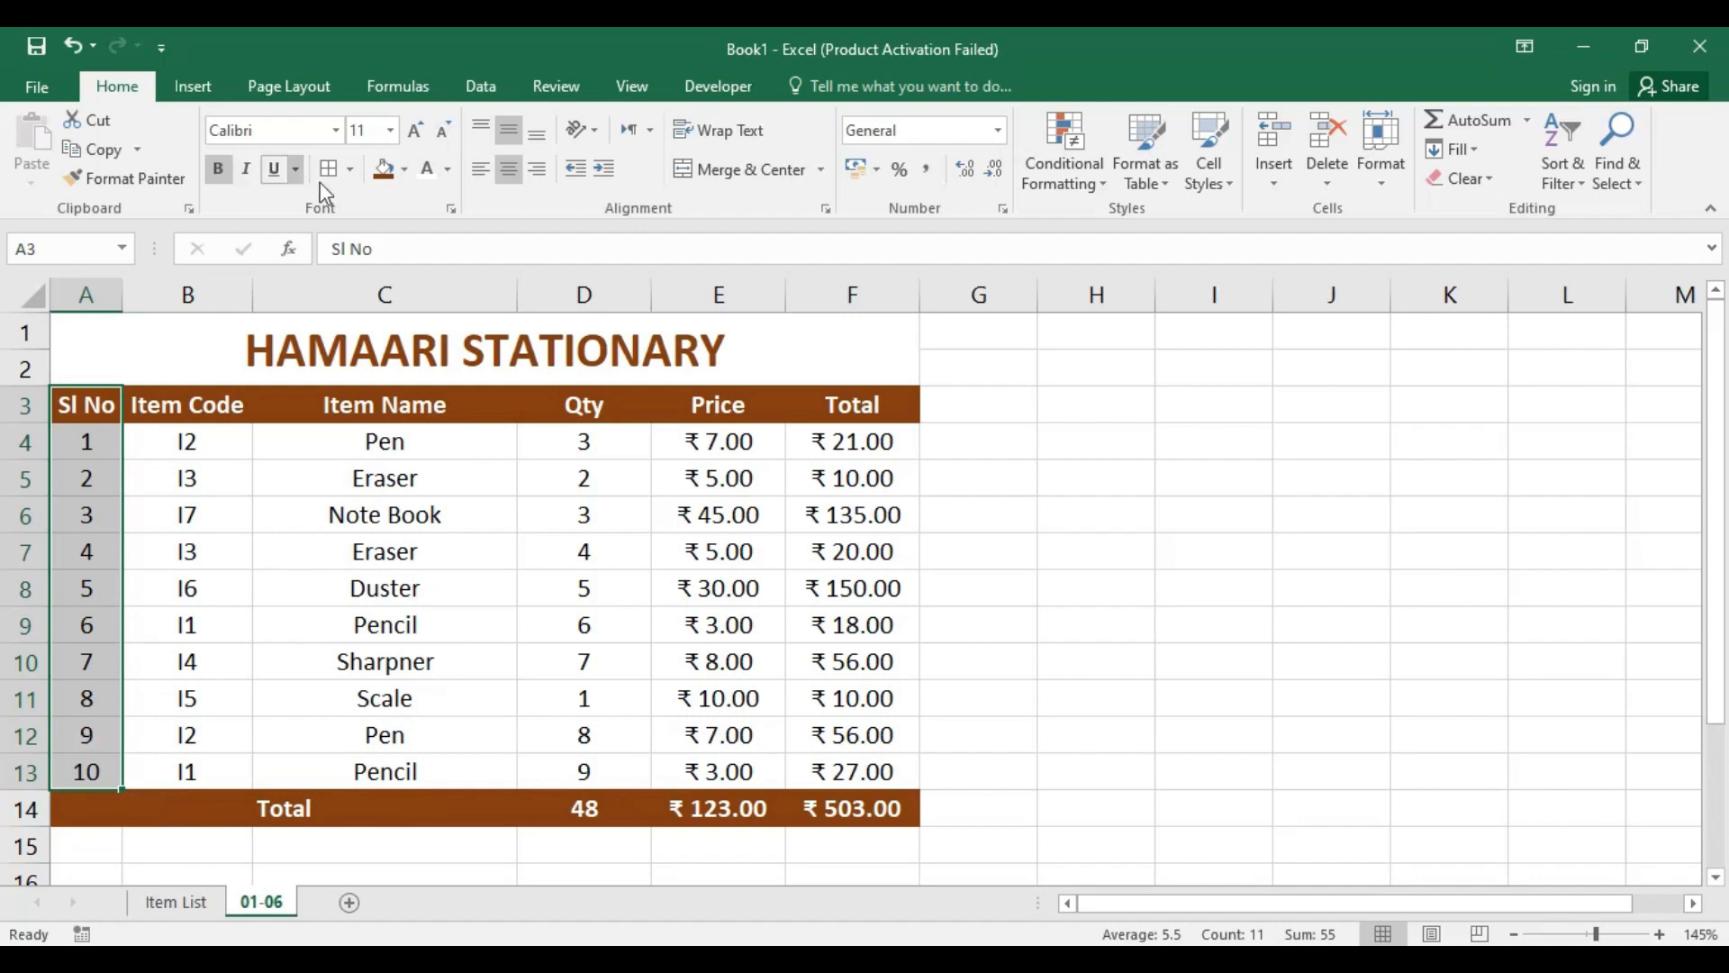
{"action": "left_click", "coordinate": [385, 171]}
{"action": "left_click", "coordinate": [427, 178]}
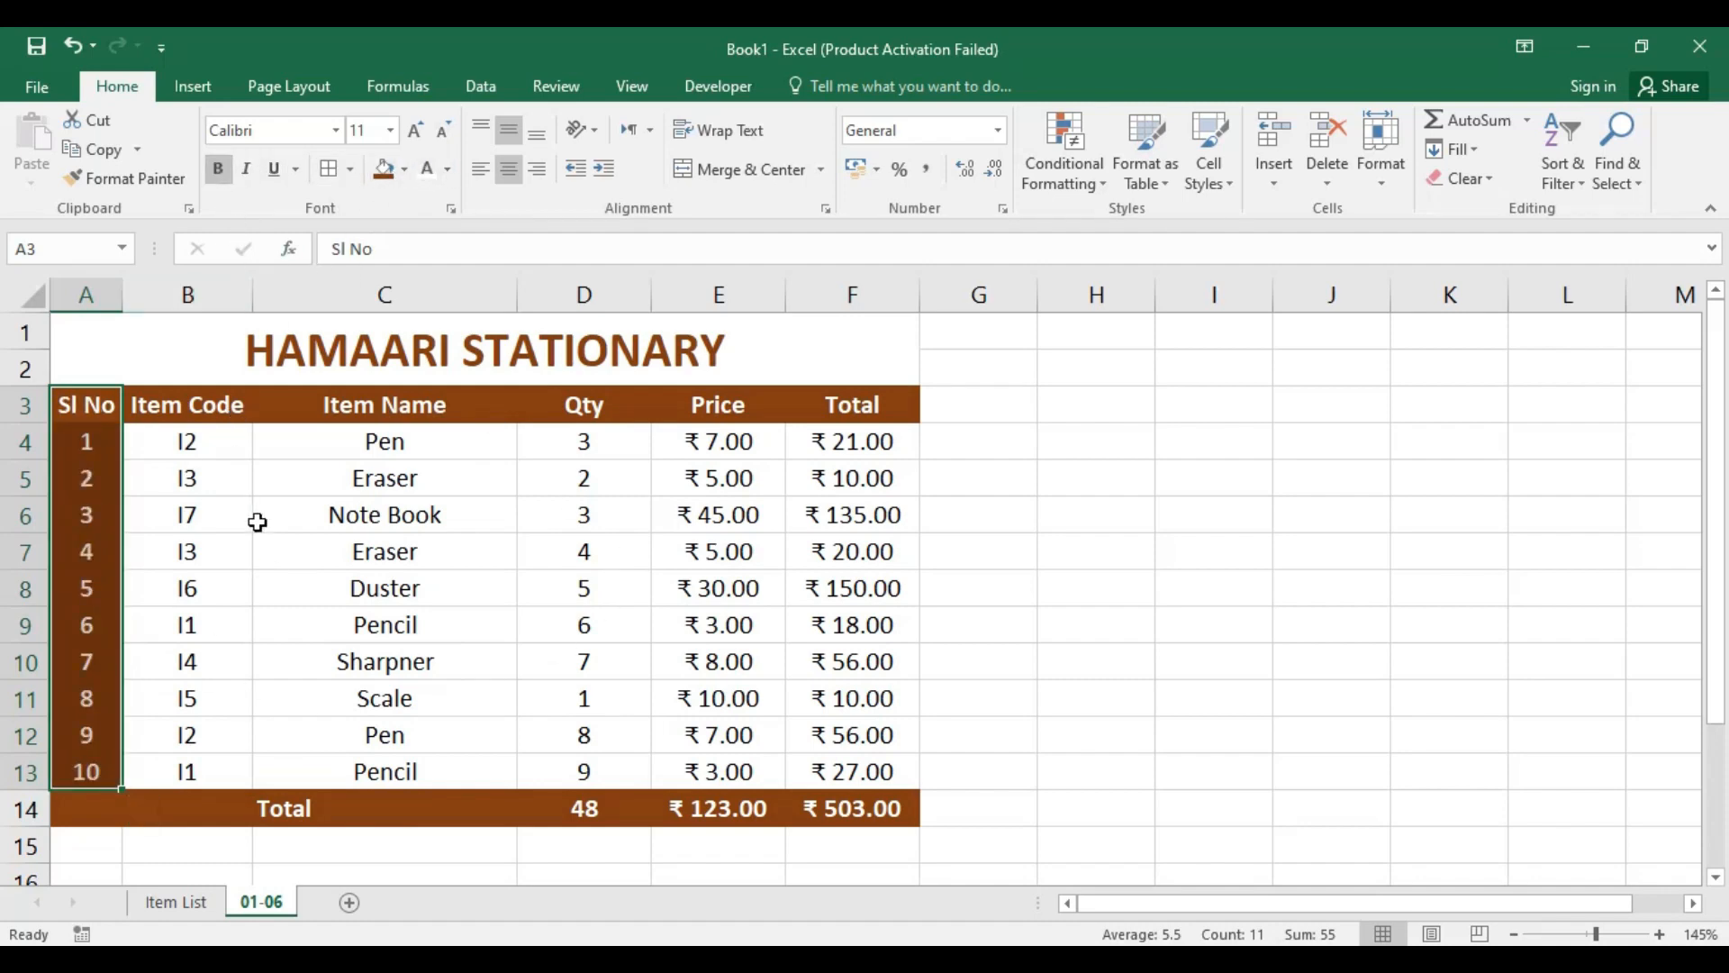
{"action": "left_click", "coordinate": [933, 515]}
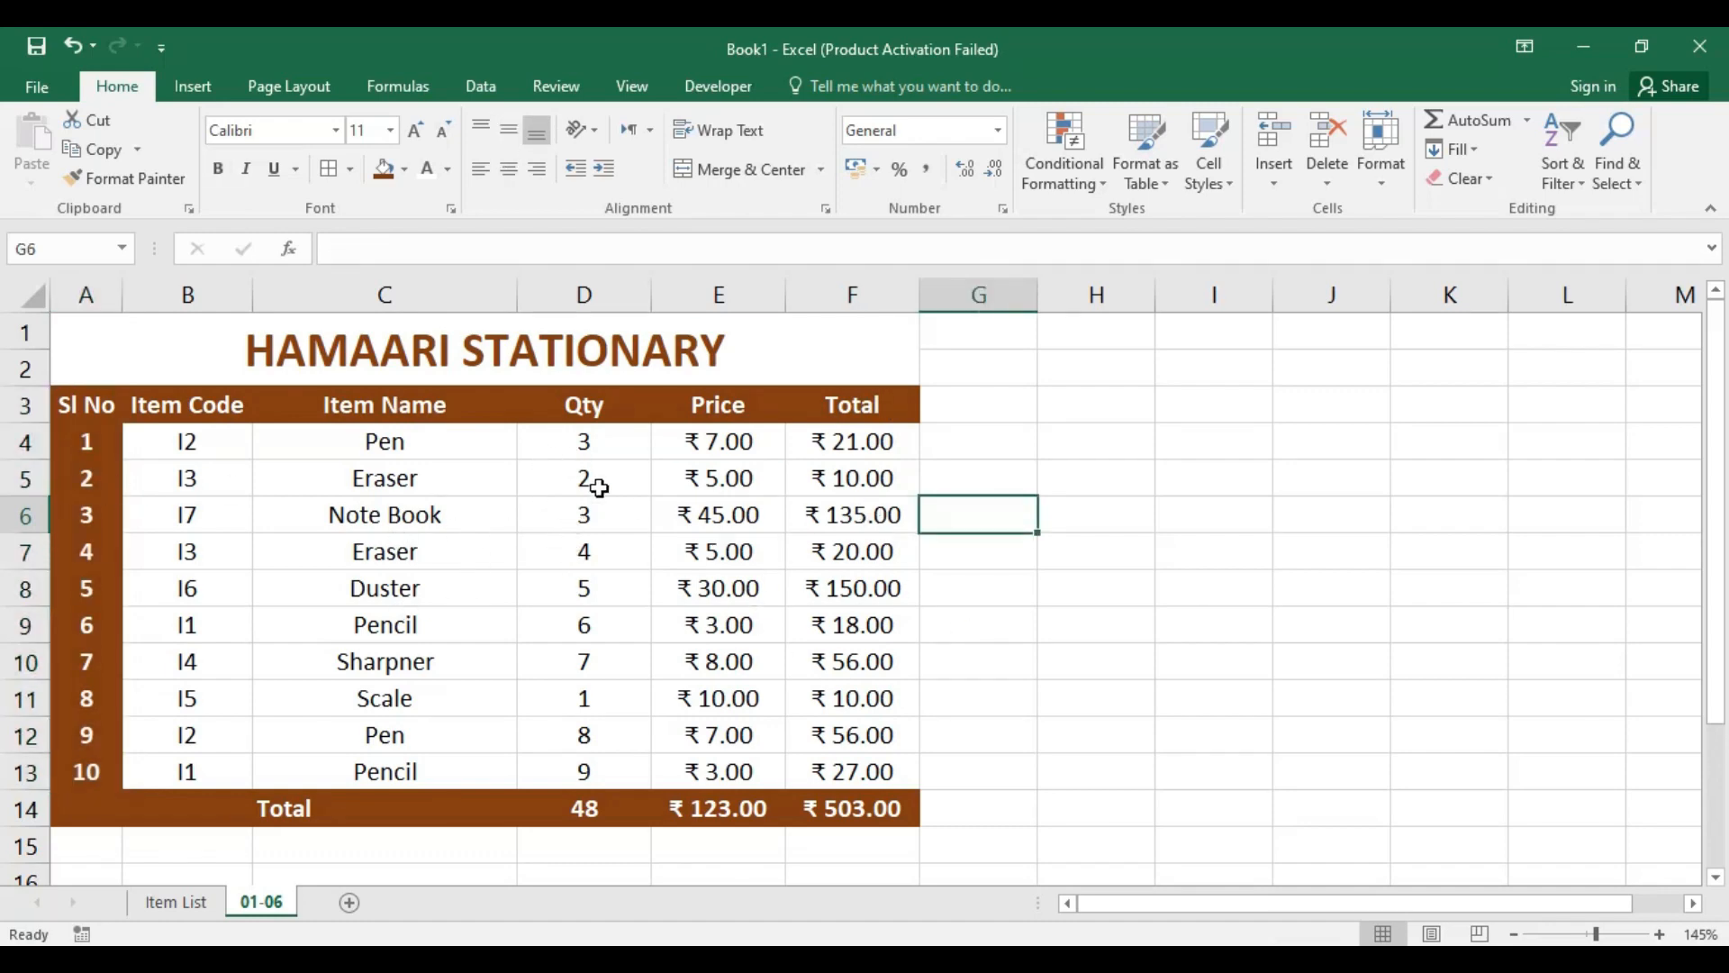
Step: Check the reference workbook hamaari stationary.xlsx, return to Book1, and apply borders to all sides of the data cells B4:F13
{"action": "key", "text": "alt+Tab"}
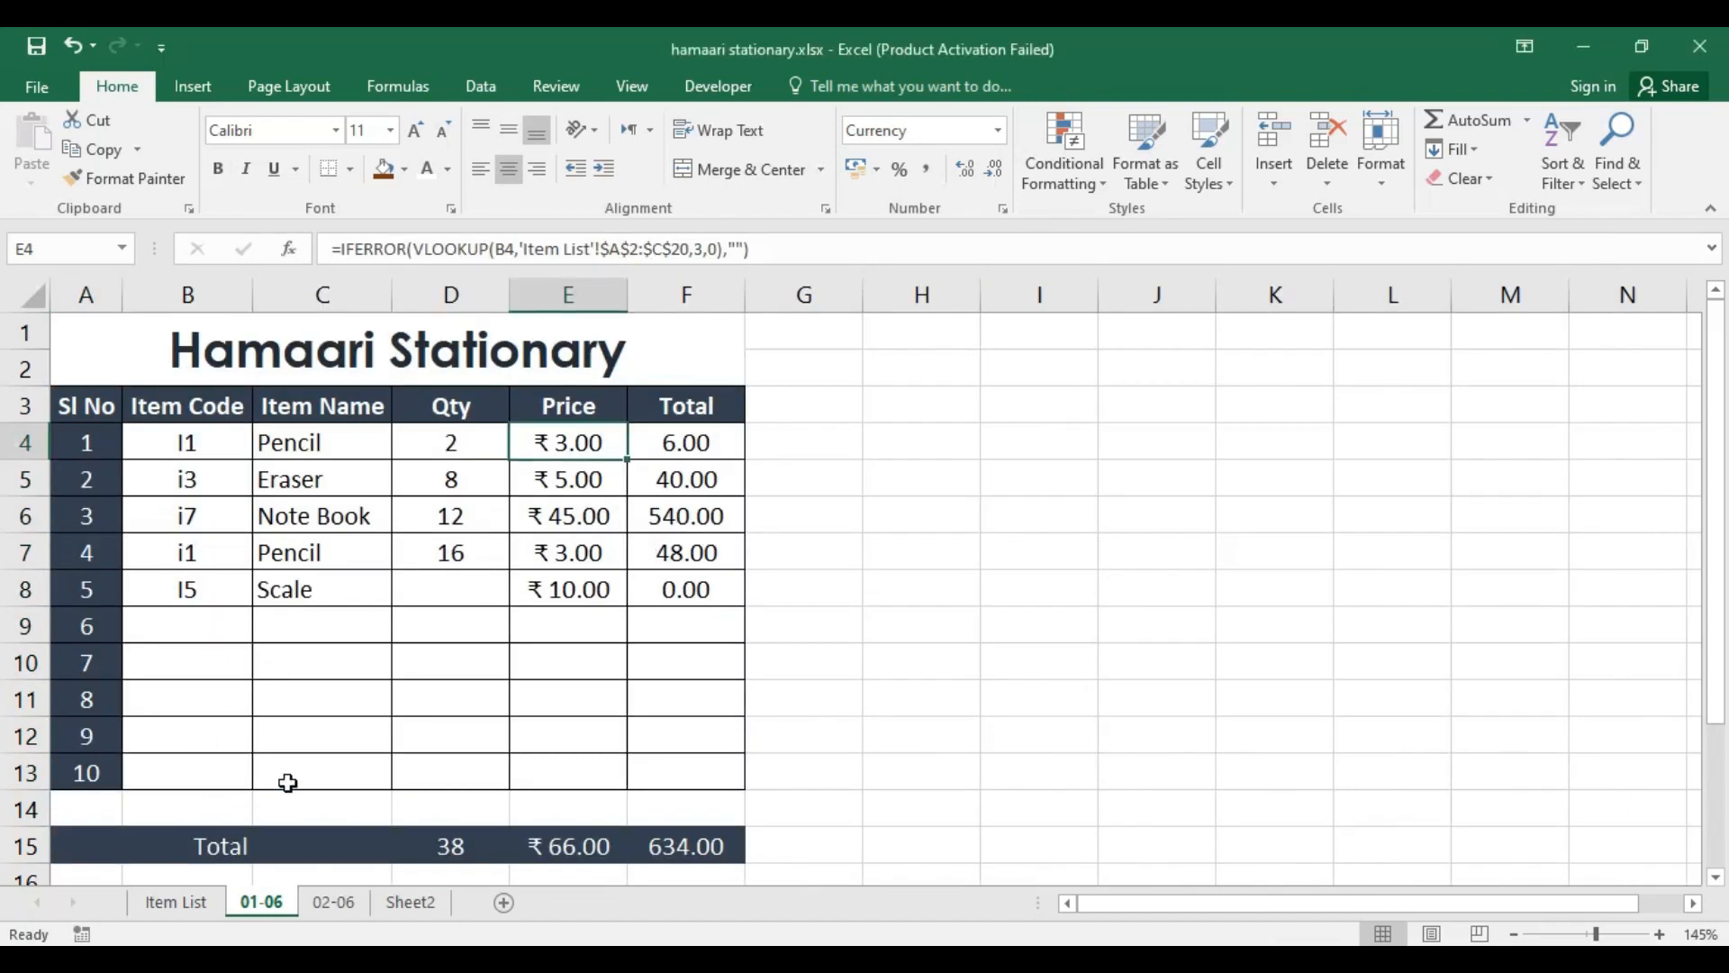
{"action": "key", "text": "alt+Tab"}
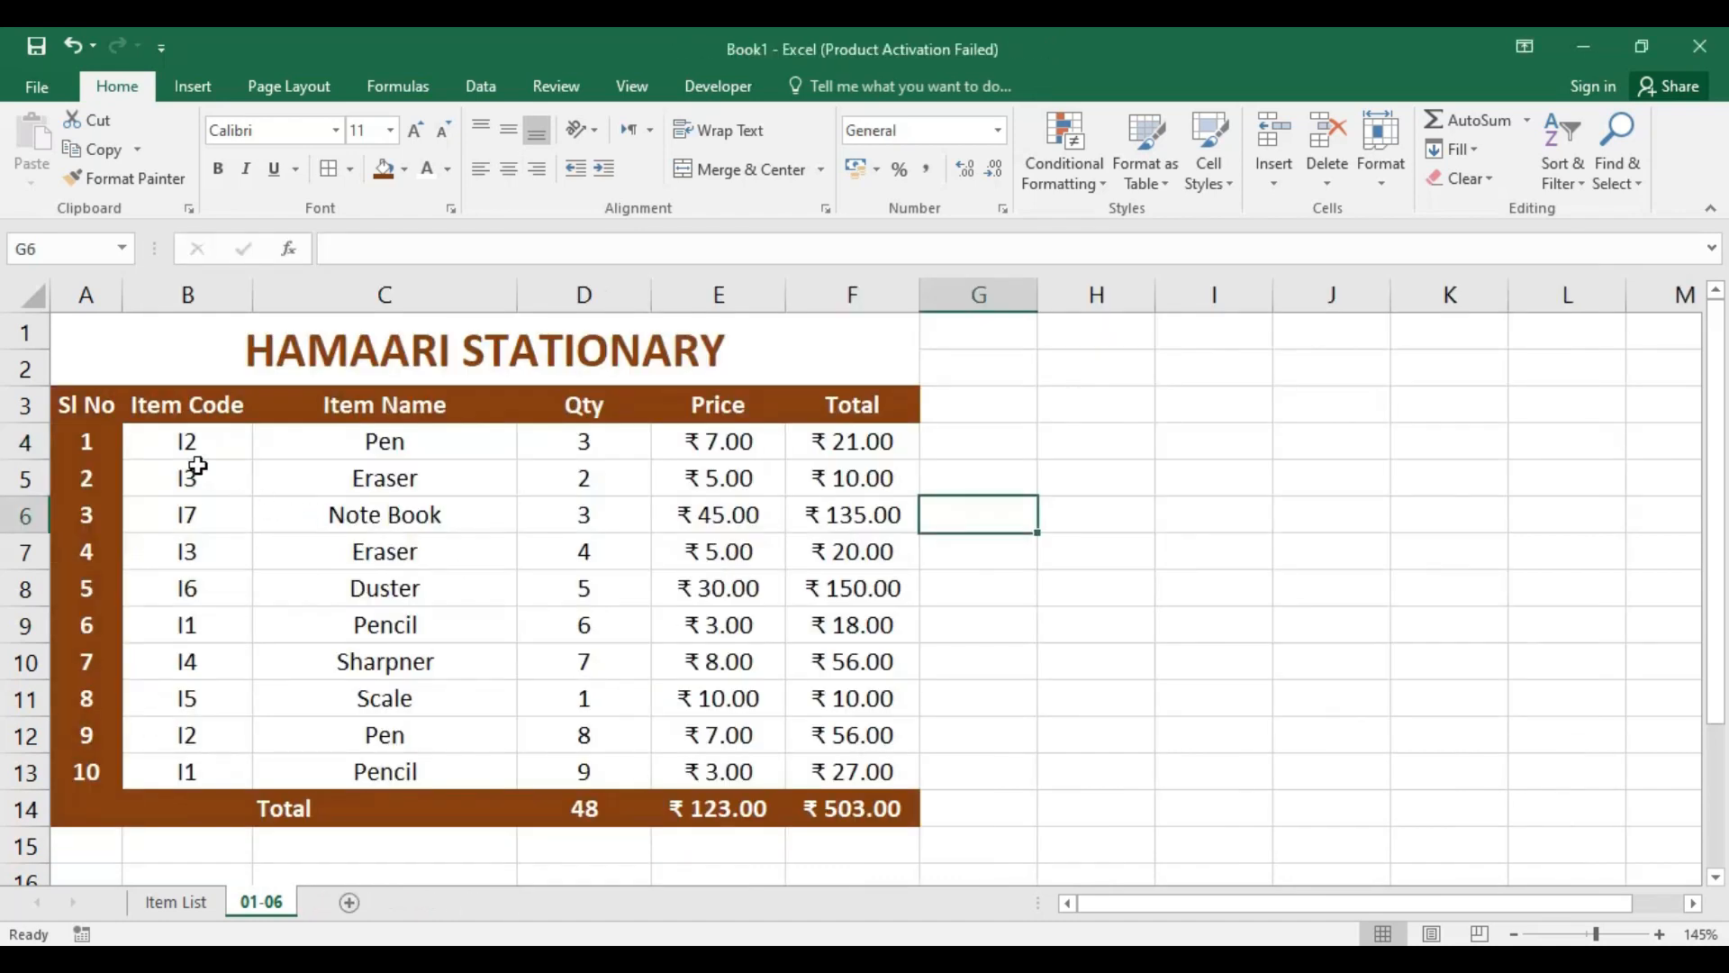
{"action": "left_click", "coordinate": [167, 443]}
{"action": "left_click_drag", "start_coordinate": [538, 513], "coordinate": [857, 764]}
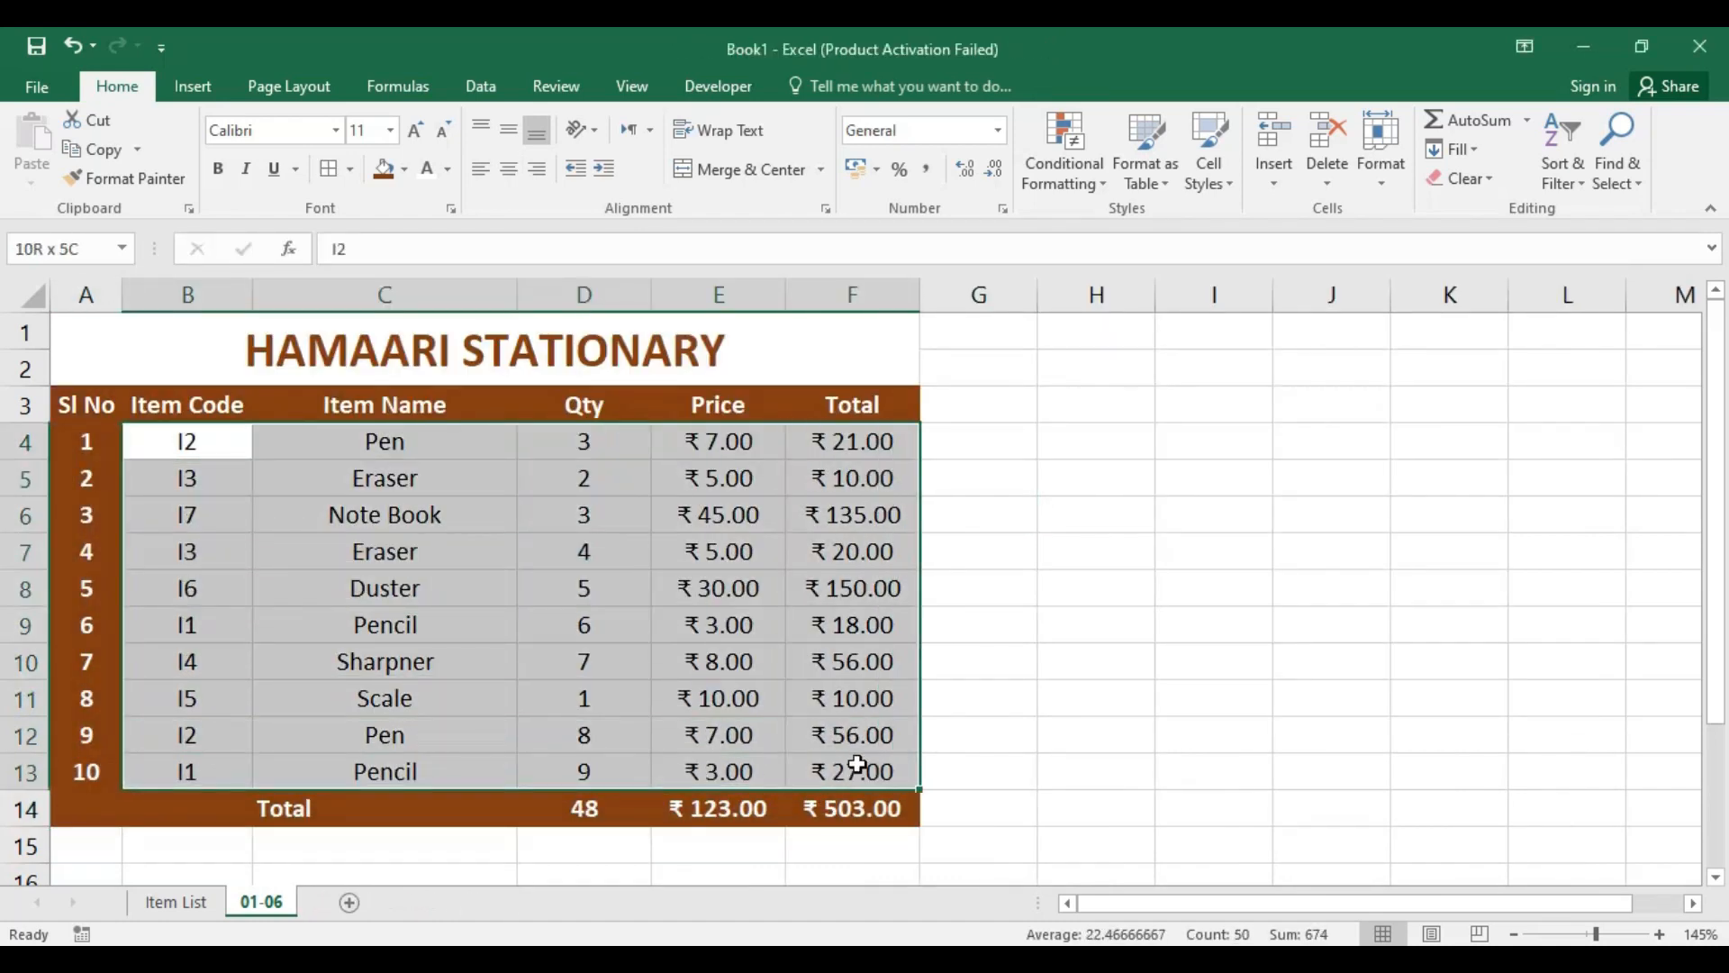
{"action": "left_click", "coordinate": [328, 169]}
{"action": "left_click", "coordinate": [684, 590]}
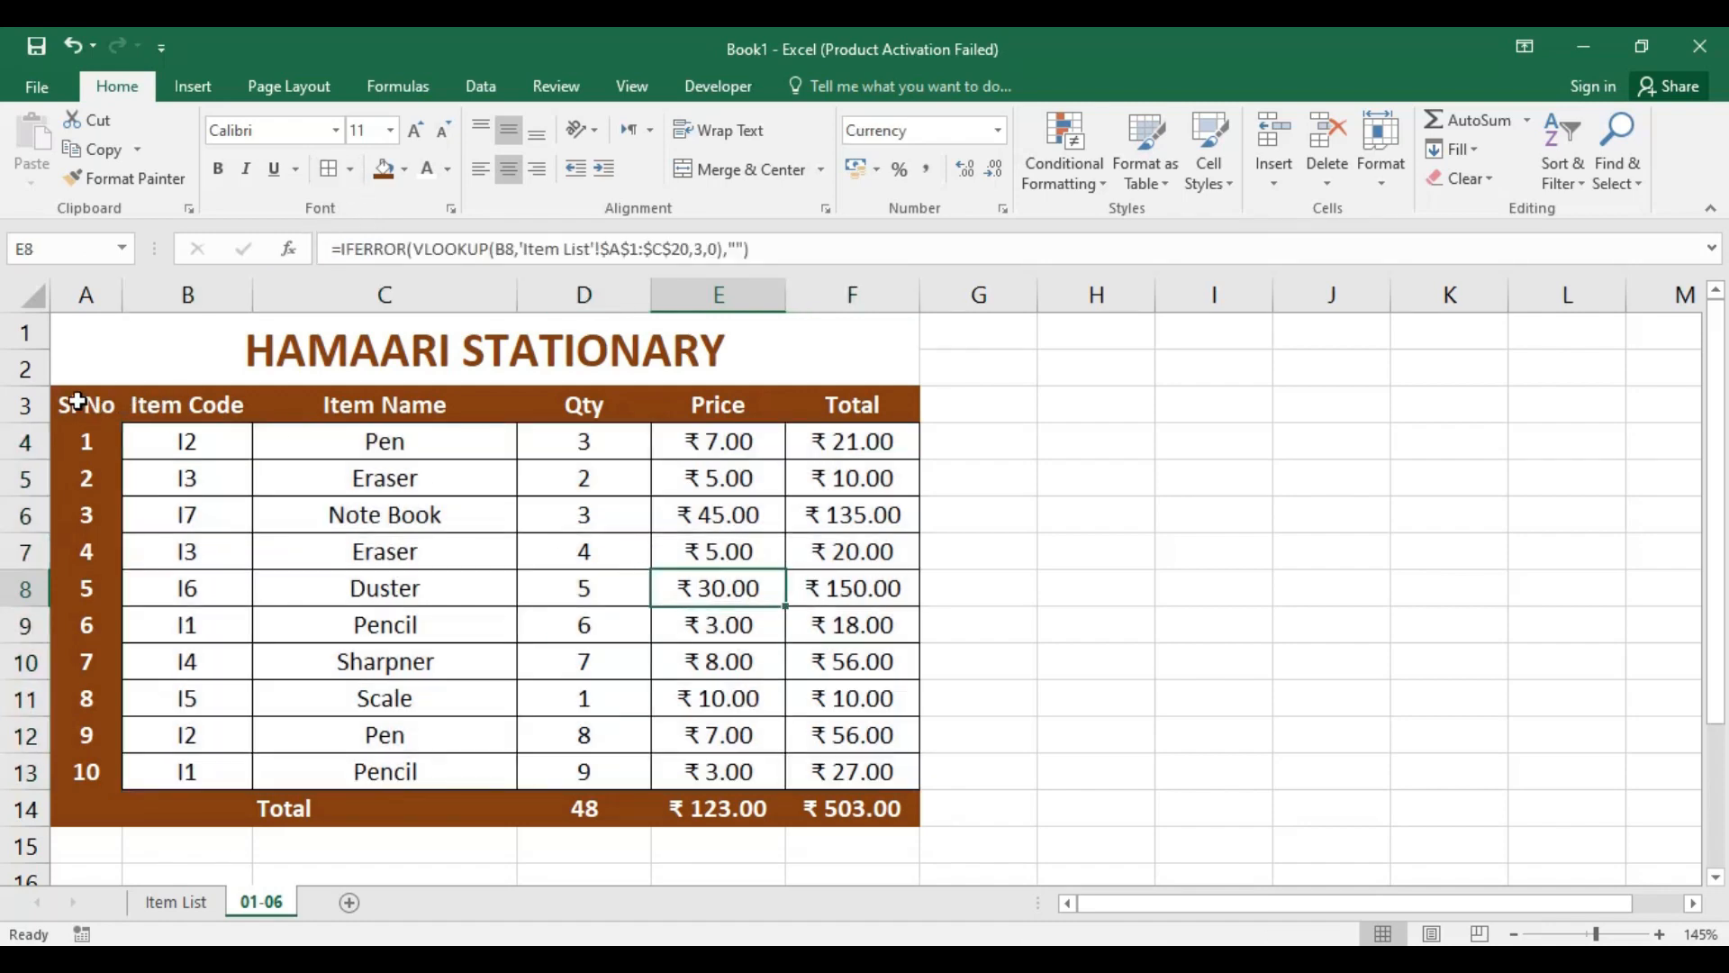
{"action": "left_click_drag", "start_coordinate": [86, 382], "coordinate": [745, 726]}
{"action": "left_click", "coordinate": [1097, 624]}
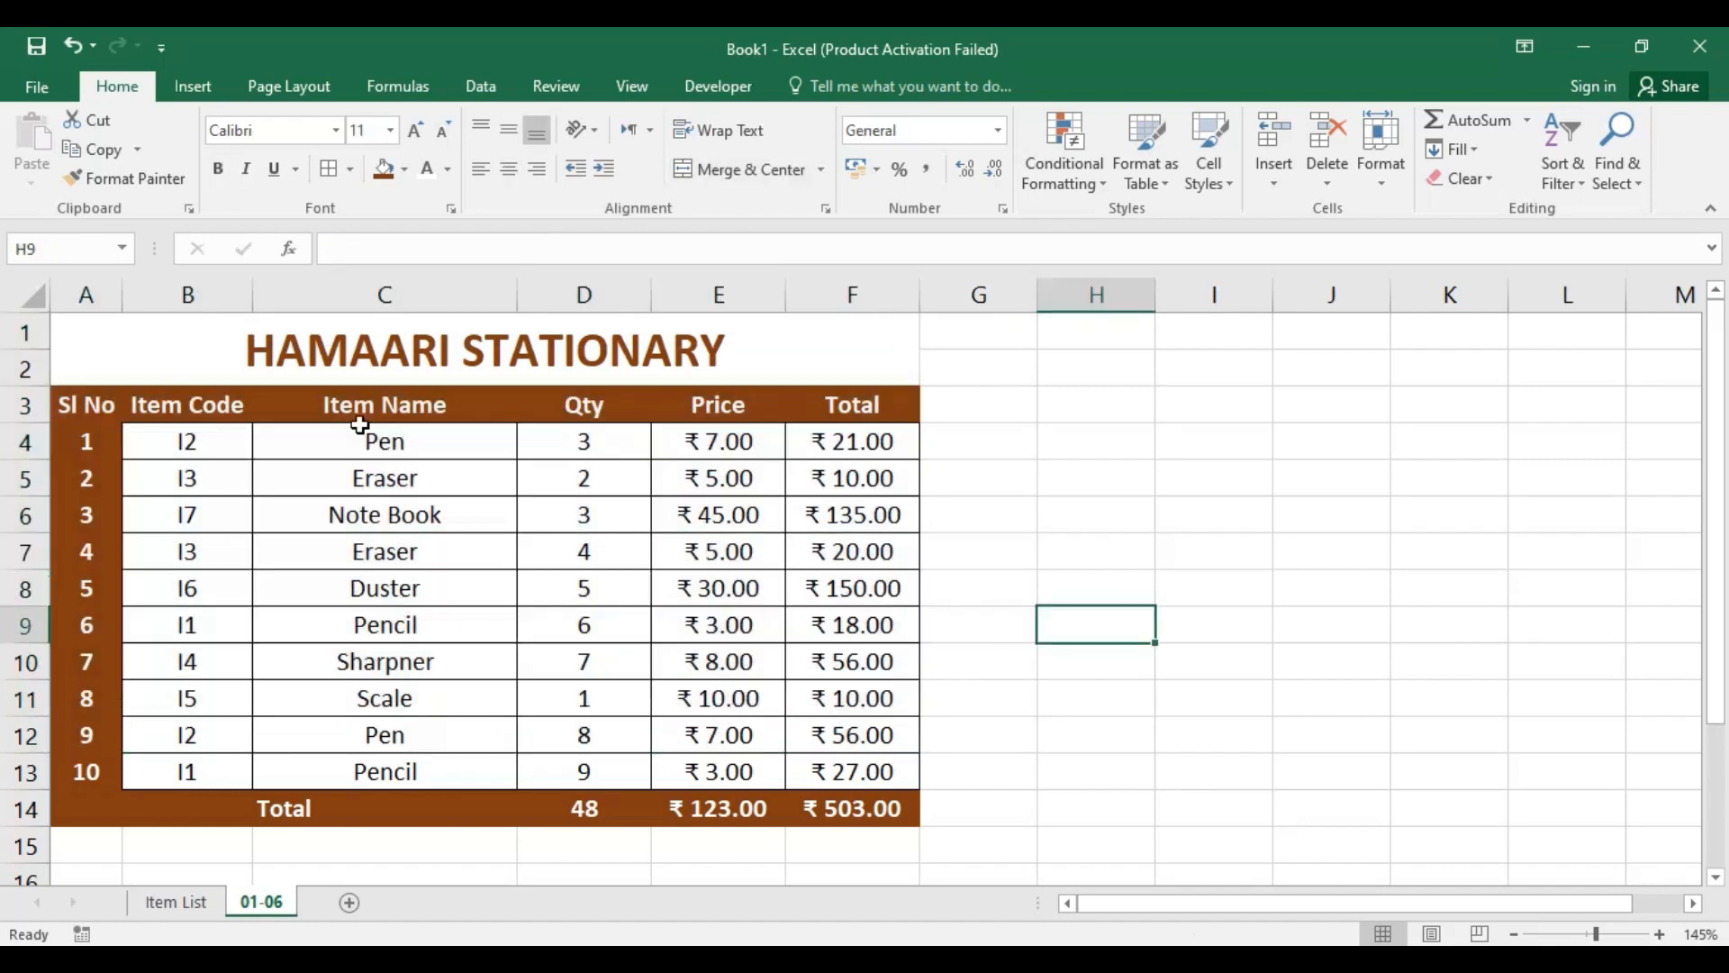
Step: Apply Thick Outside Borders around the whole table A3:F14
{"action": "left_click_drag", "start_coordinate": [87, 404], "coordinate": [875, 806]}
{"action": "left_click", "coordinate": [349, 169]}
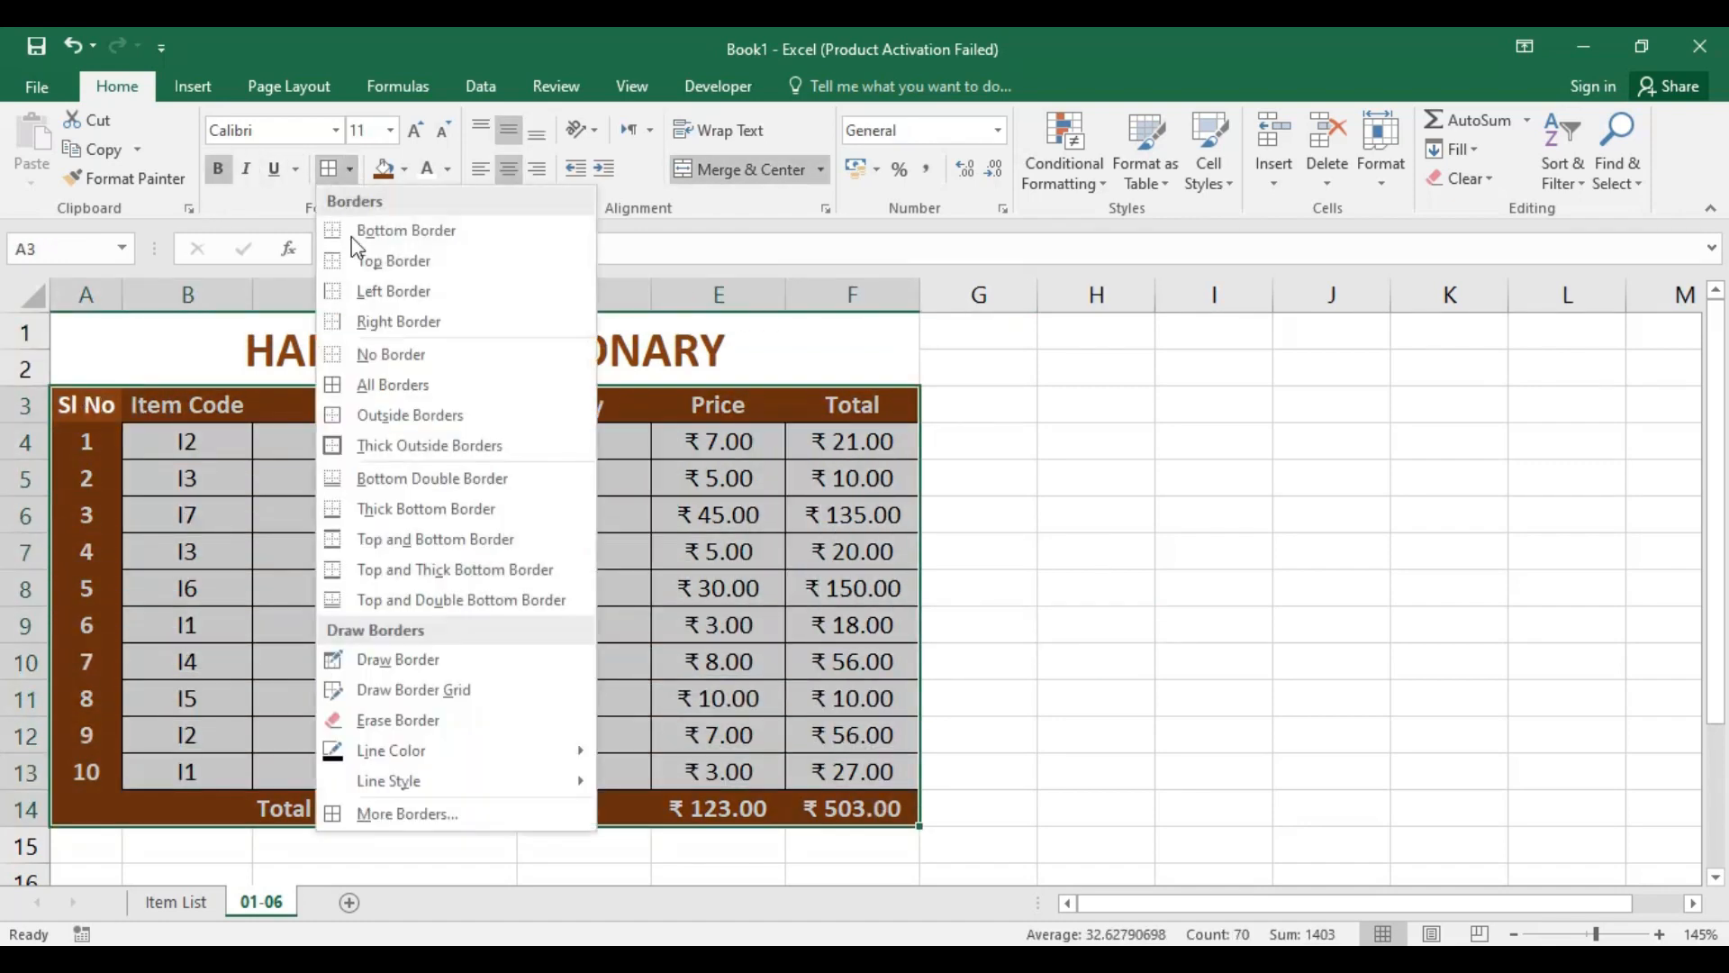
{"action": "left_click", "coordinate": [397, 445]}
{"action": "left_click", "coordinate": [698, 621]}
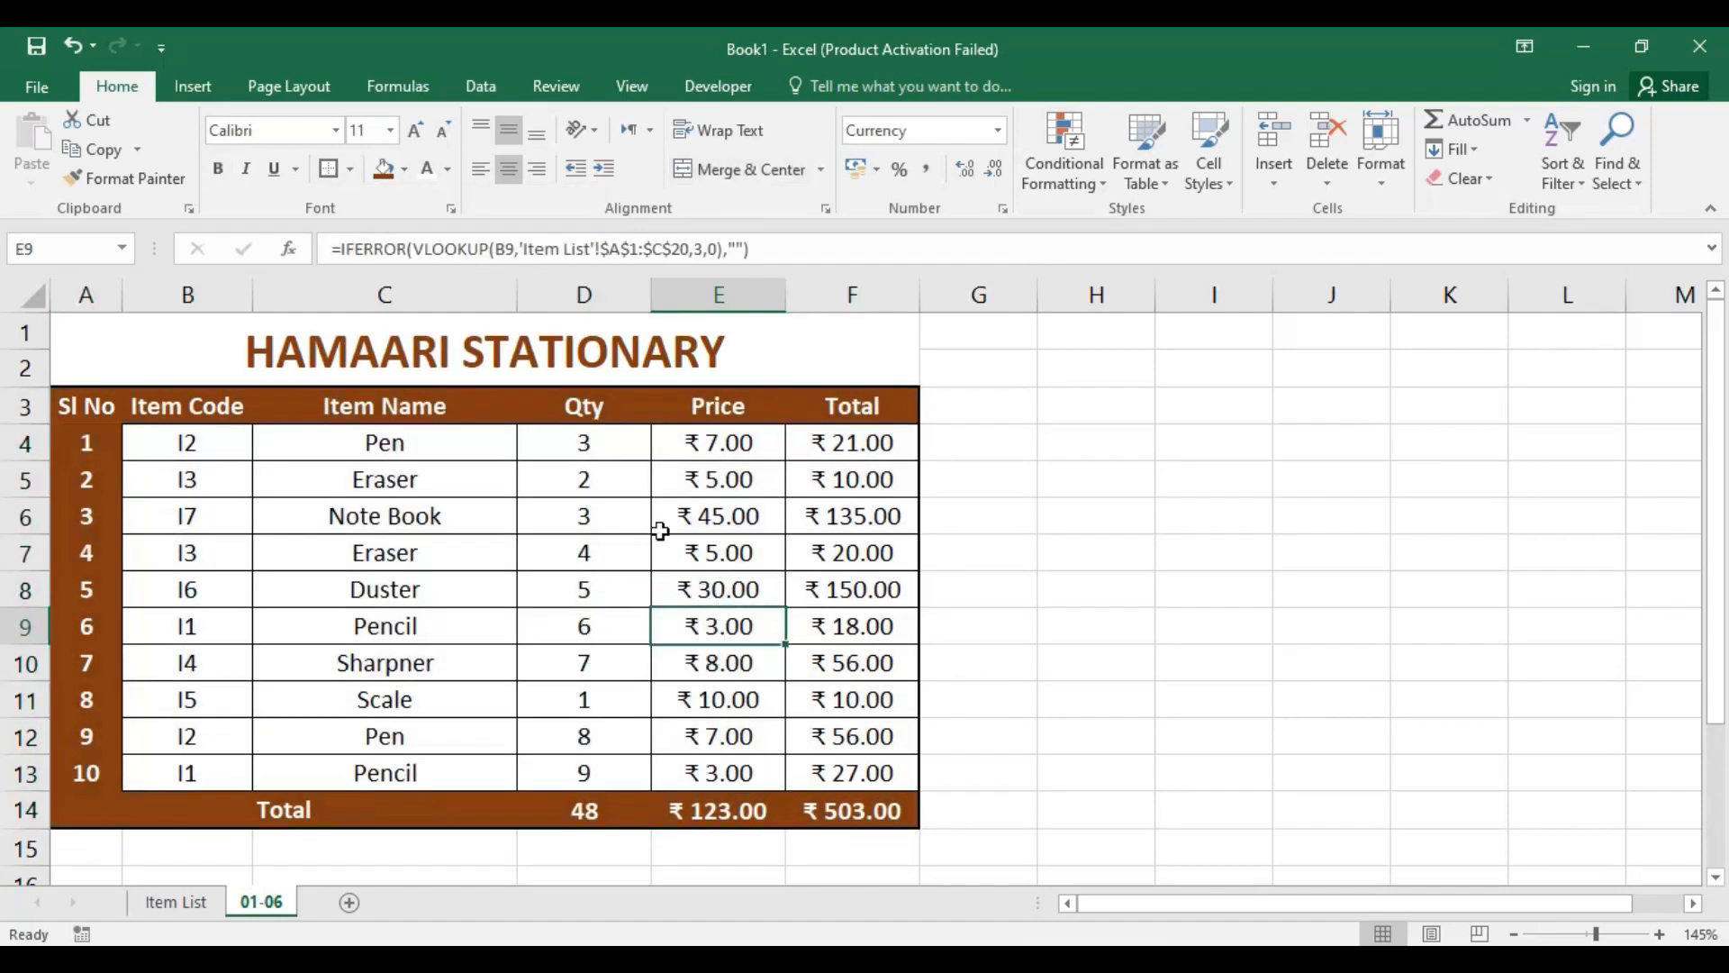
Step: Apply All Borders to the table A3:F14, followed by Thick Outside Borders around the same range
{"action": "left_click_drag", "start_coordinate": [72, 405], "coordinate": [860, 805]}
{"action": "left_click", "coordinate": [351, 170]}
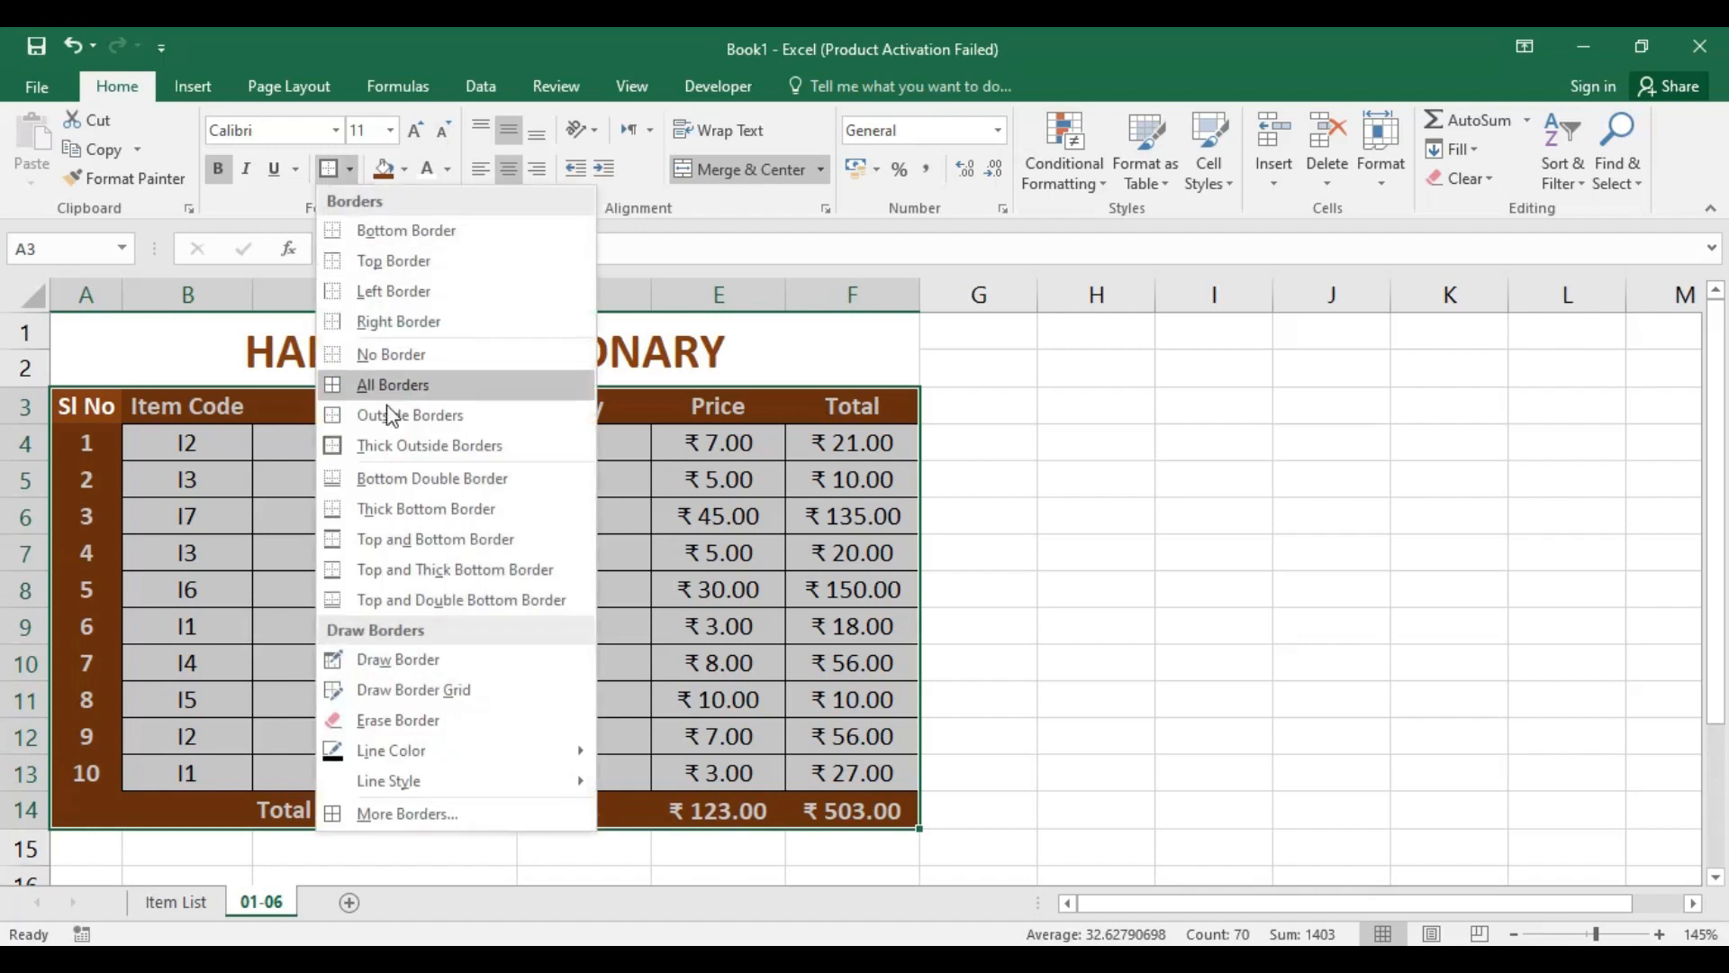
{"action": "left_click", "coordinate": [387, 384]}
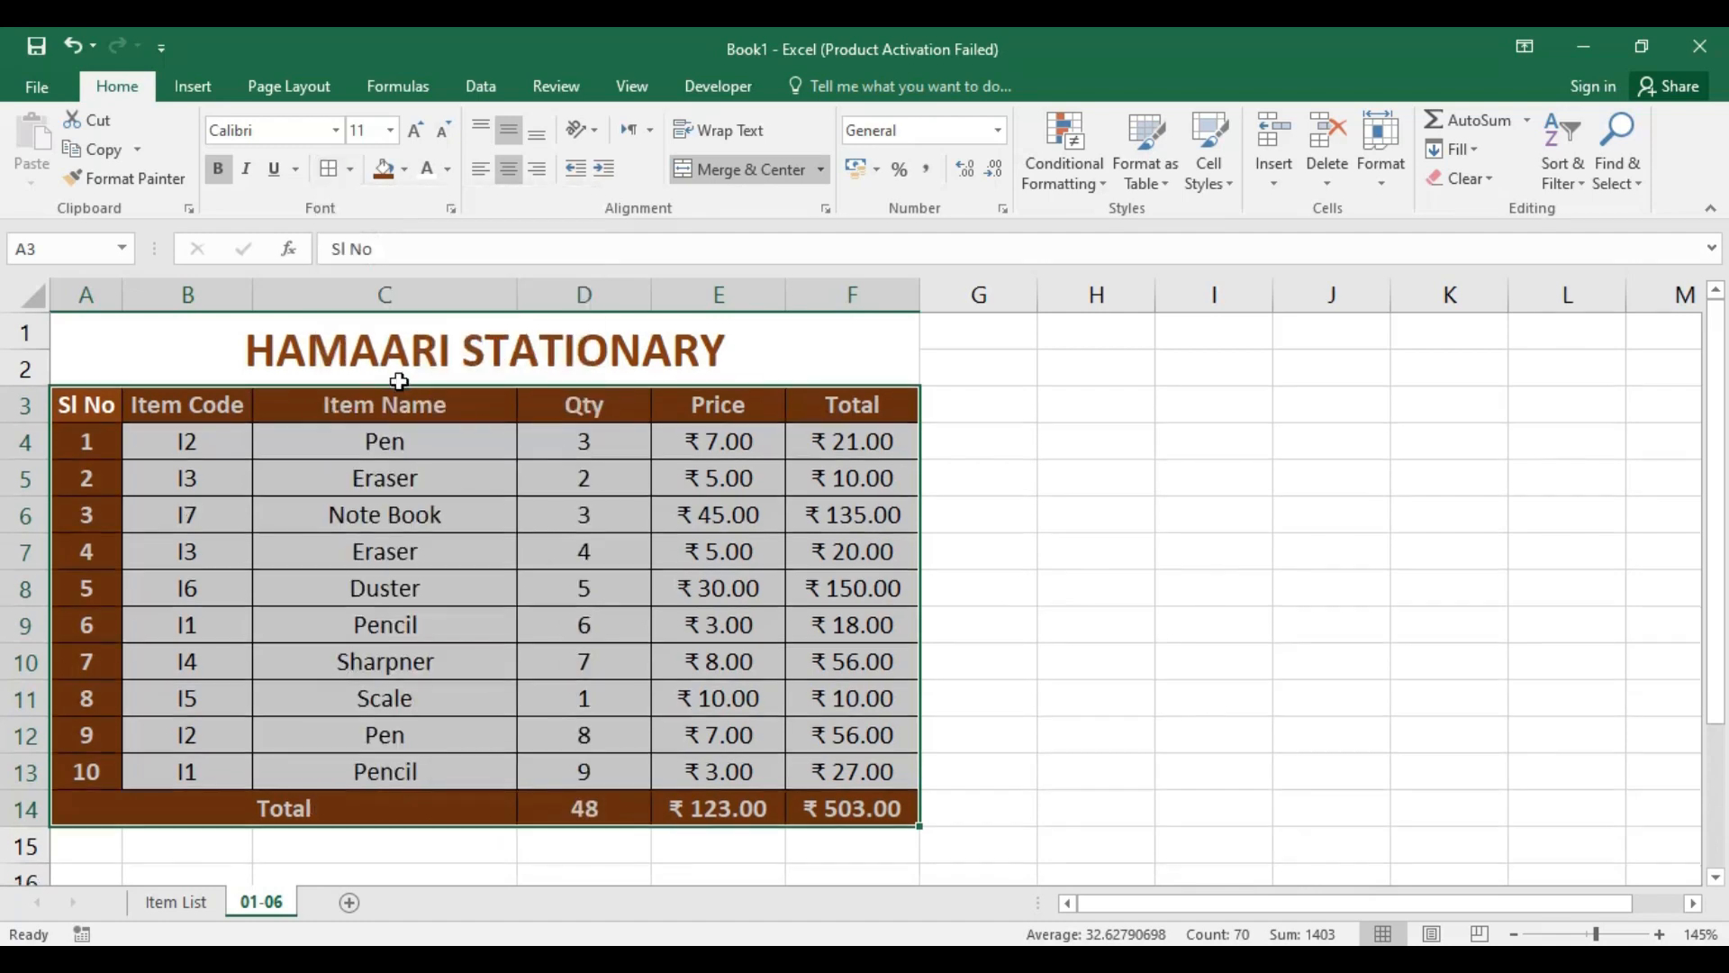
{"action": "left_click", "coordinate": [351, 170]}
{"action": "left_click", "coordinate": [430, 451]}
{"action": "left_click", "coordinate": [719, 479]}
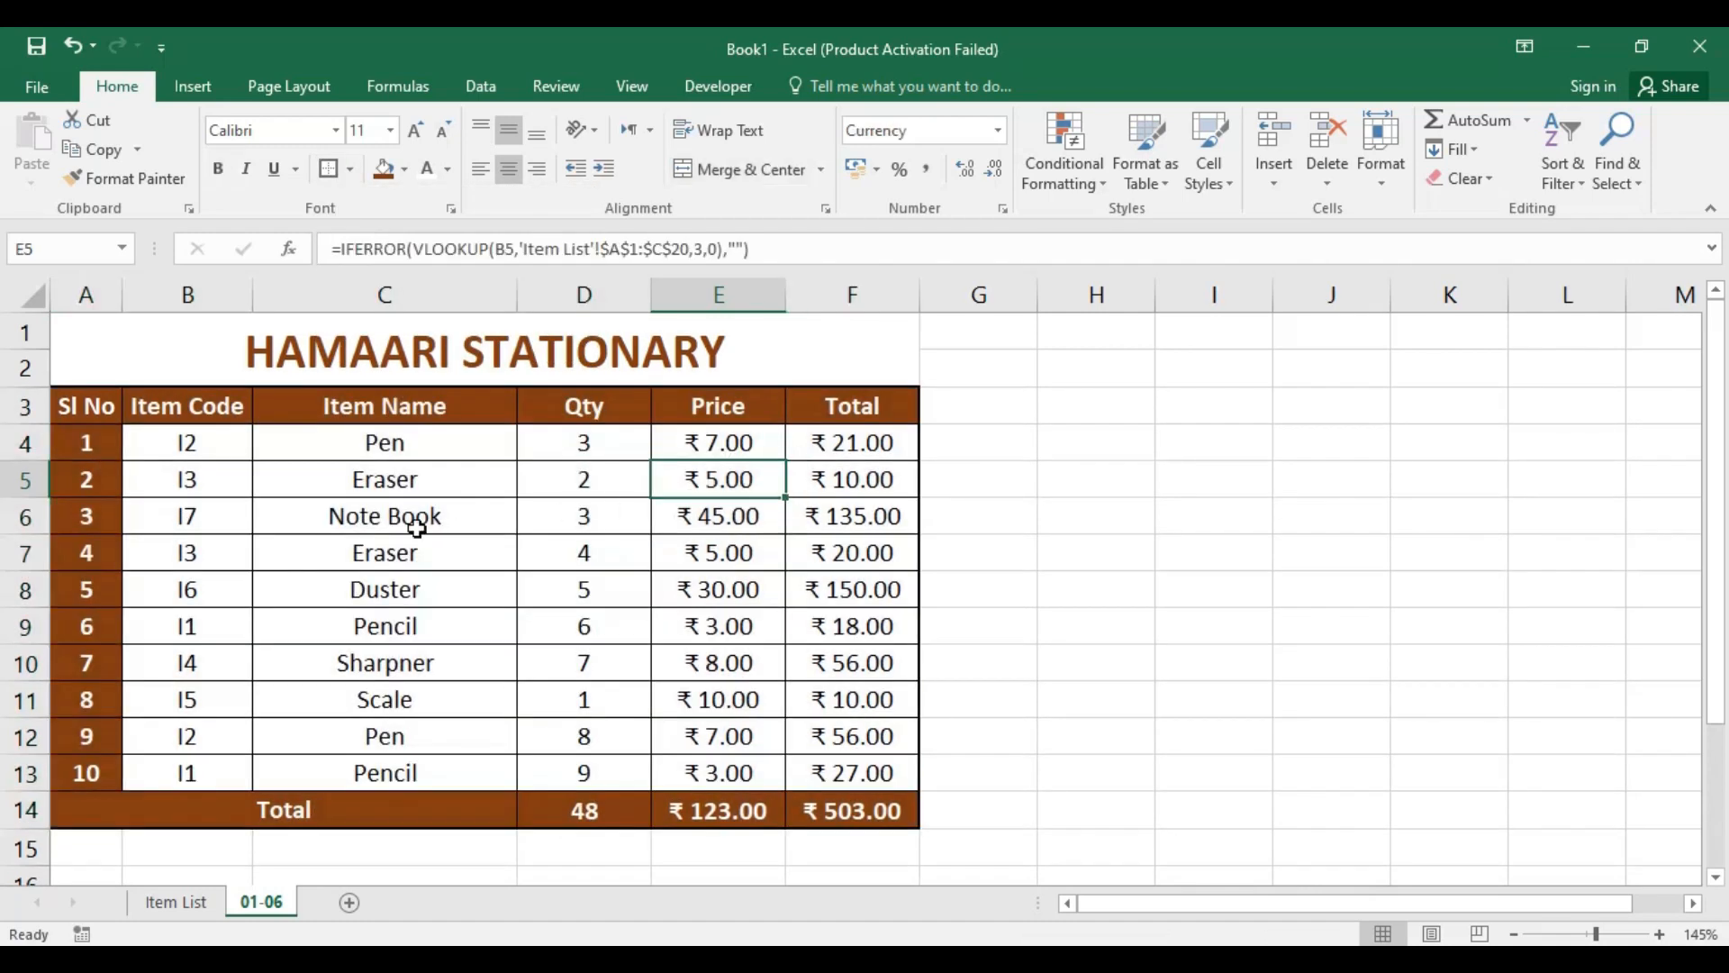
Step: Apply Thick Outside Borders to the header row A3:F3, the Sl No column A3:A13 and the Total row A14:F14
{"action": "left_click_drag", "start_coordinate": [89, 405], "coordinate": [896, 416]}
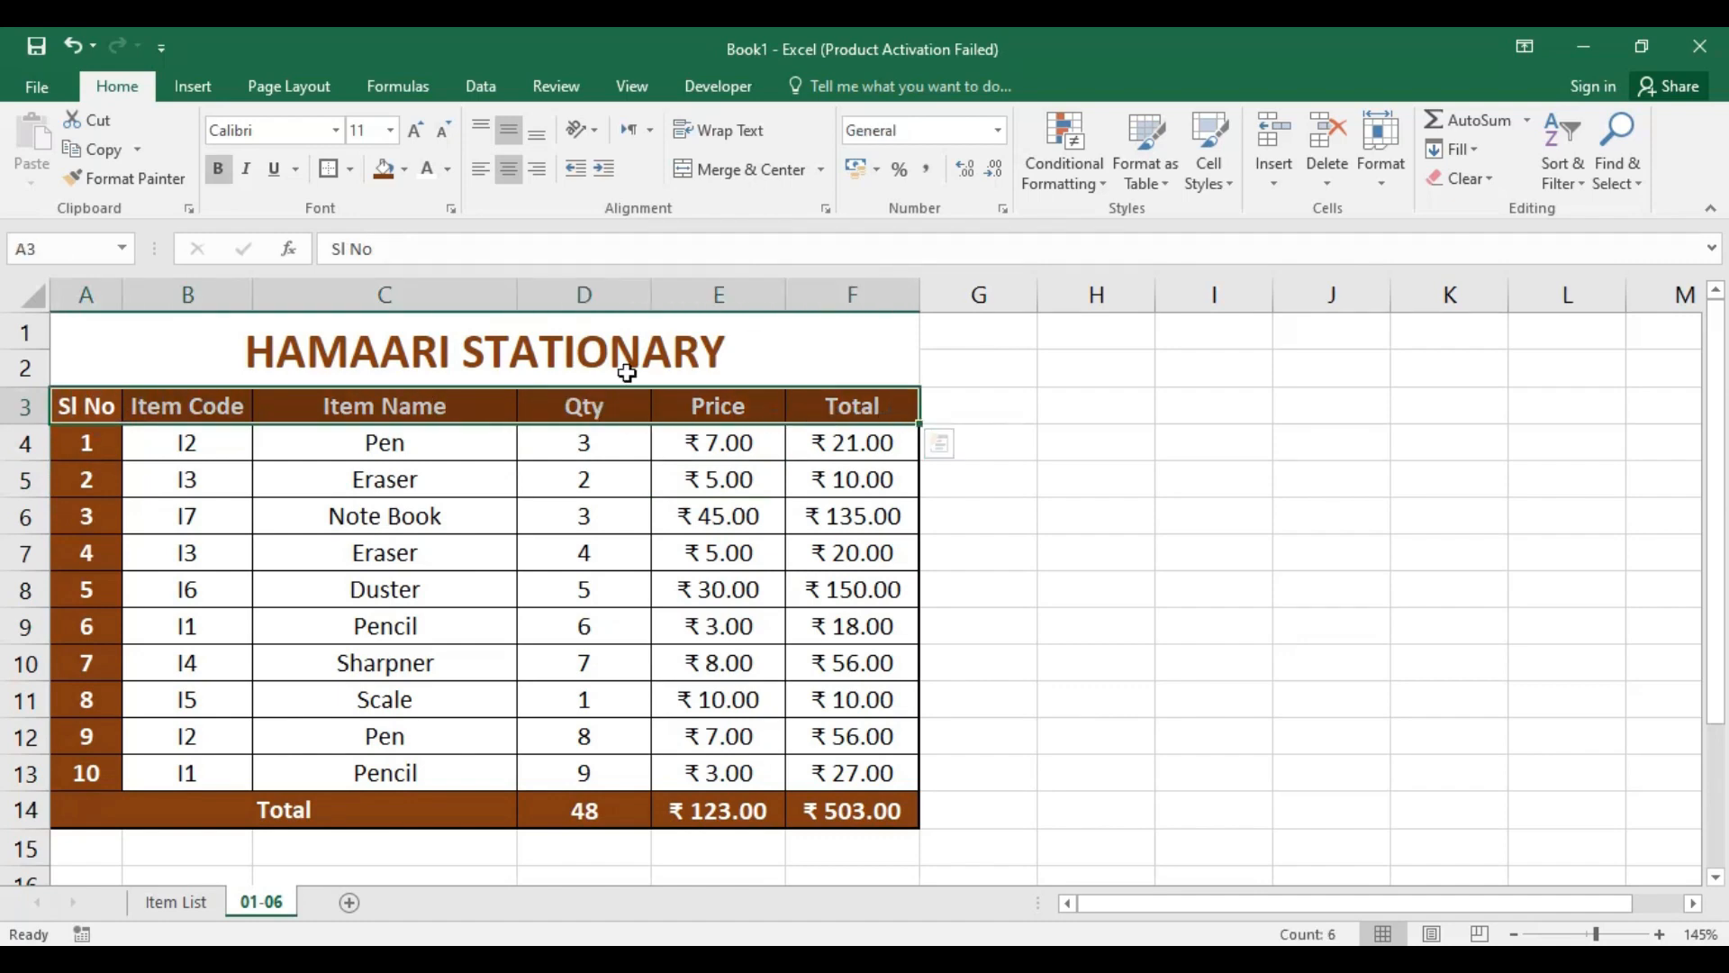
{"action": "left_click", "coordinate": [334, 170]}
{"action": "left_click", "coordinate": [430, 510]}
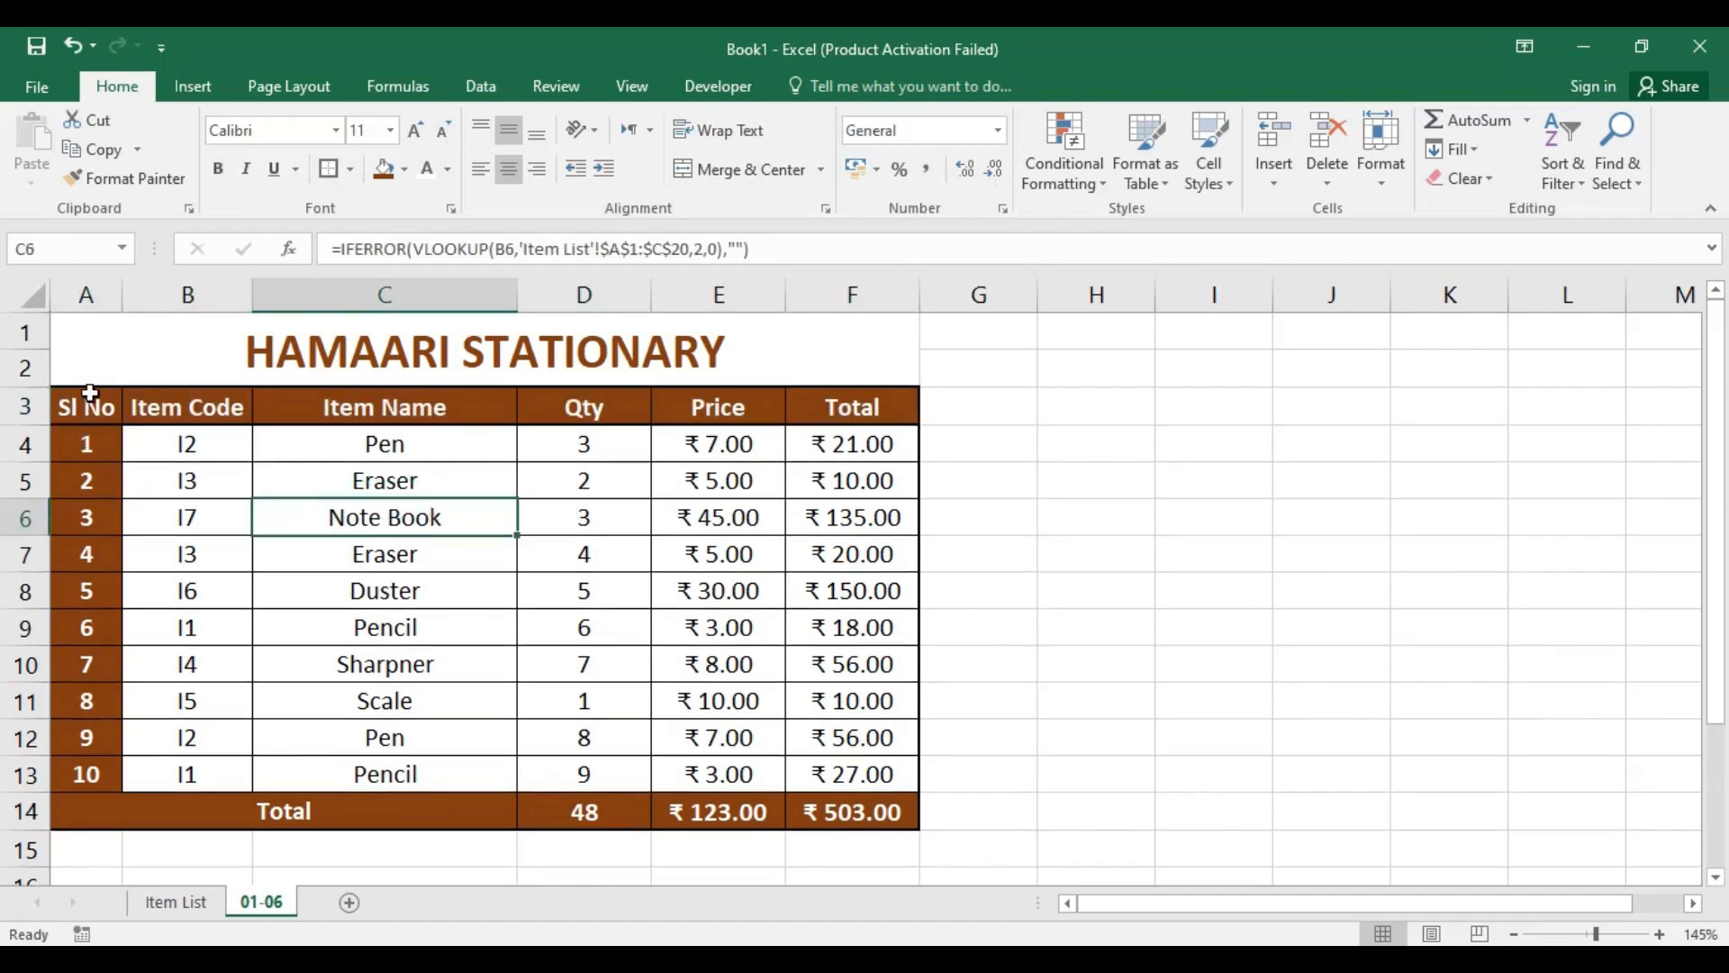
{"action": "left_click_drag", "start_coordinate": [90, 394], "coordinate": [85, 771]}
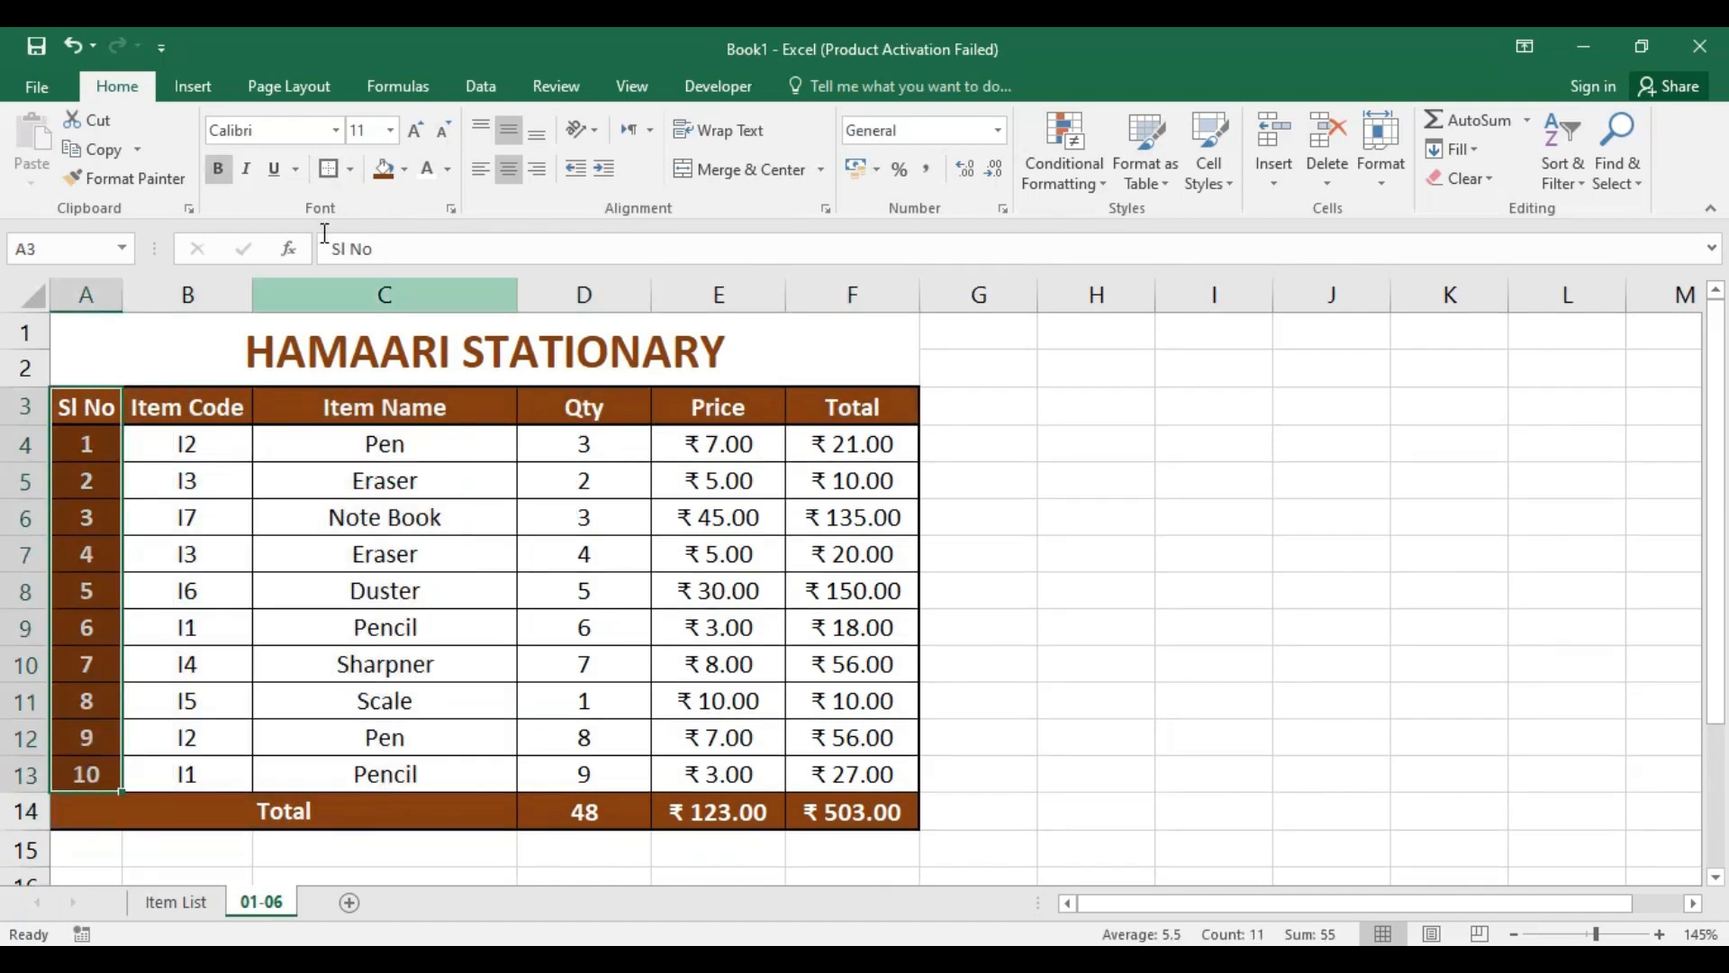
{"action": "left_click_drag", "start_coordinate": [173, 807], "coordinate": [800, 802]}
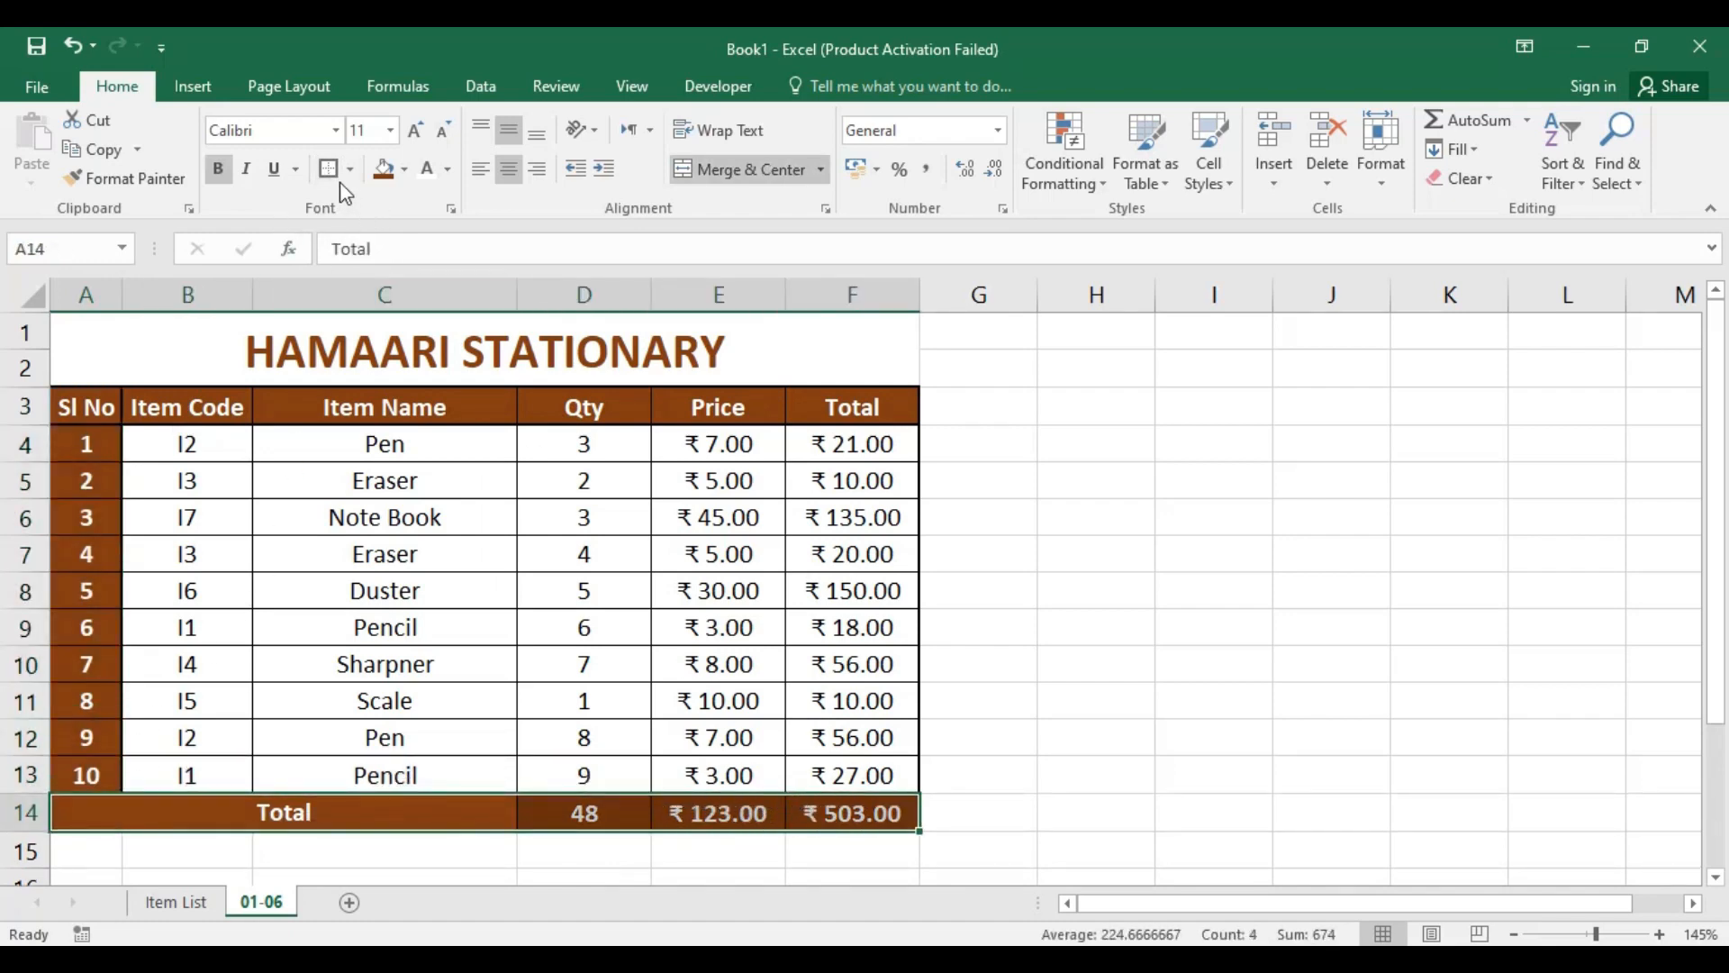
{"action": "left_click", "coordinate": [746, 662]}
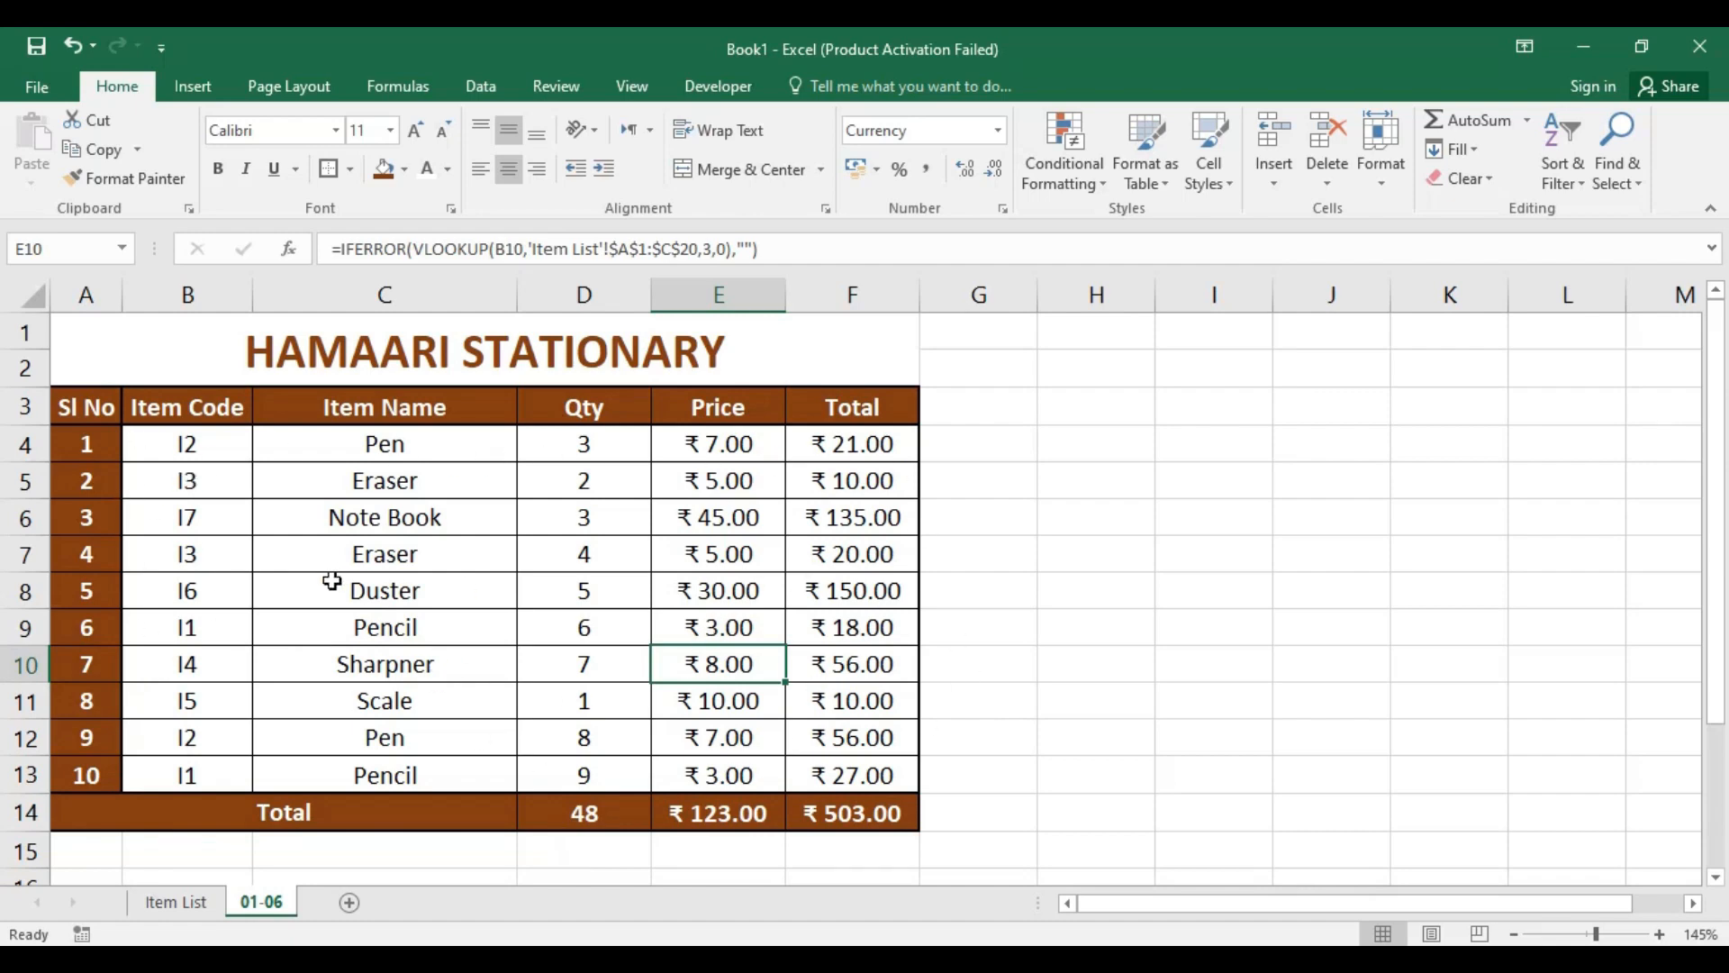
{"action": "left_click", "coordinate": [746, 358]}
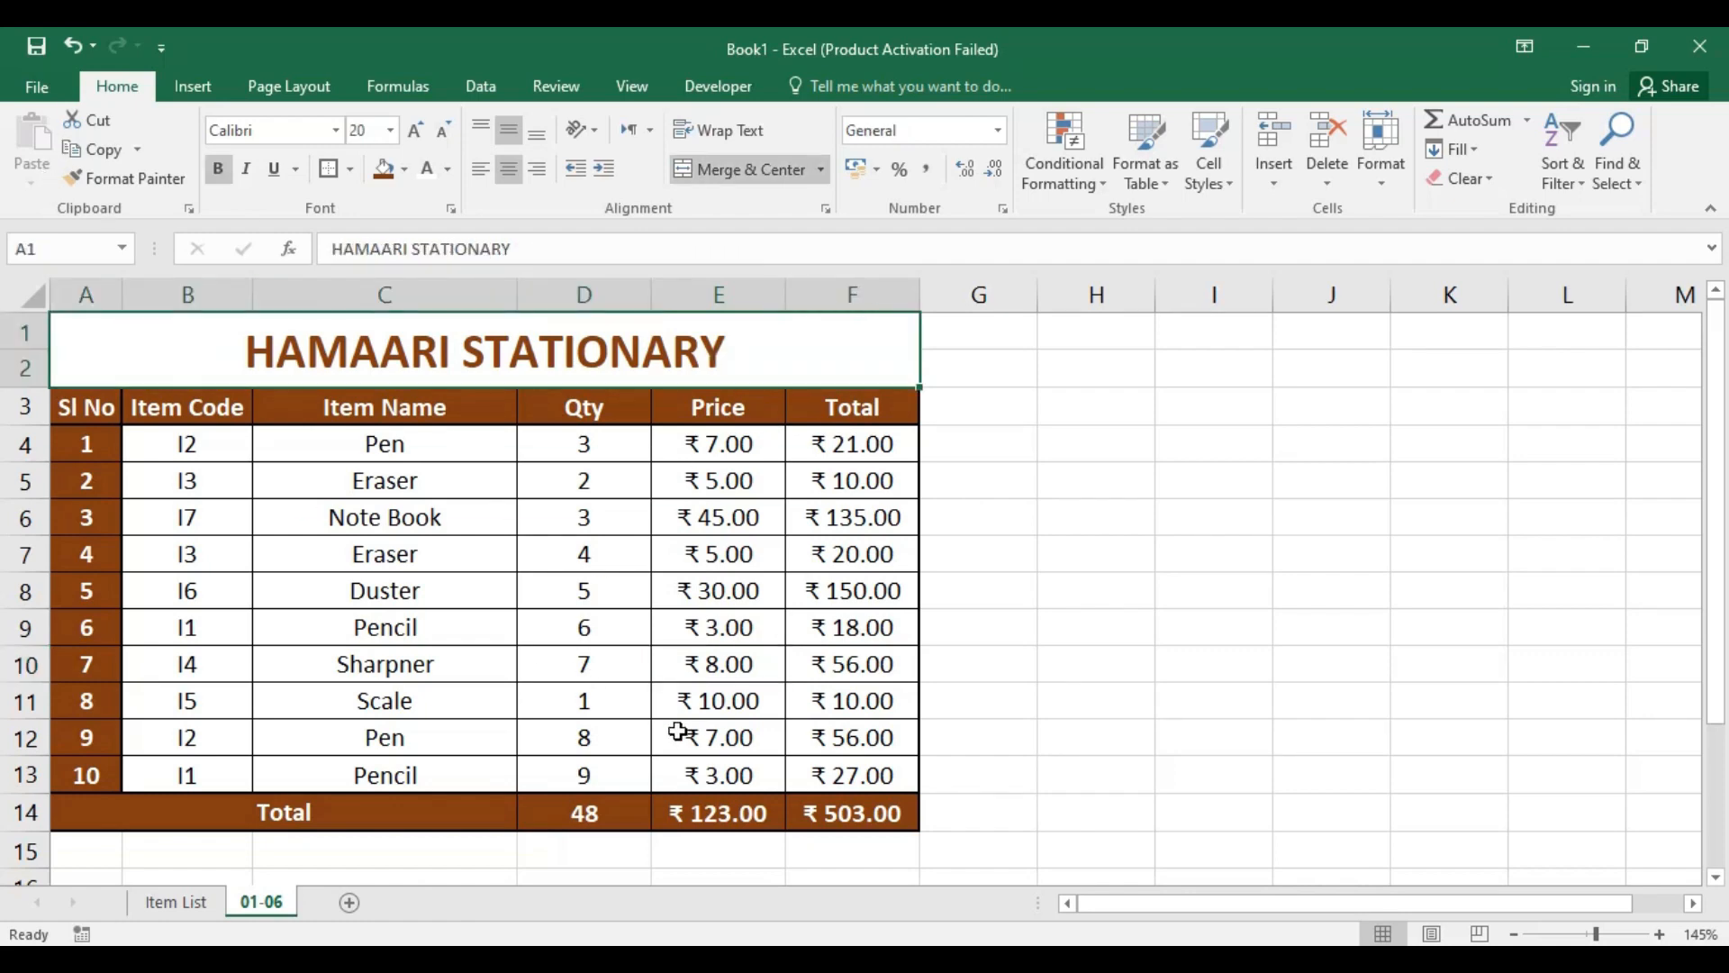
Step: Create a copy of sheet 01-06 at the end of Book1
{"action": "right_click", "coordinate": [261, 910]}
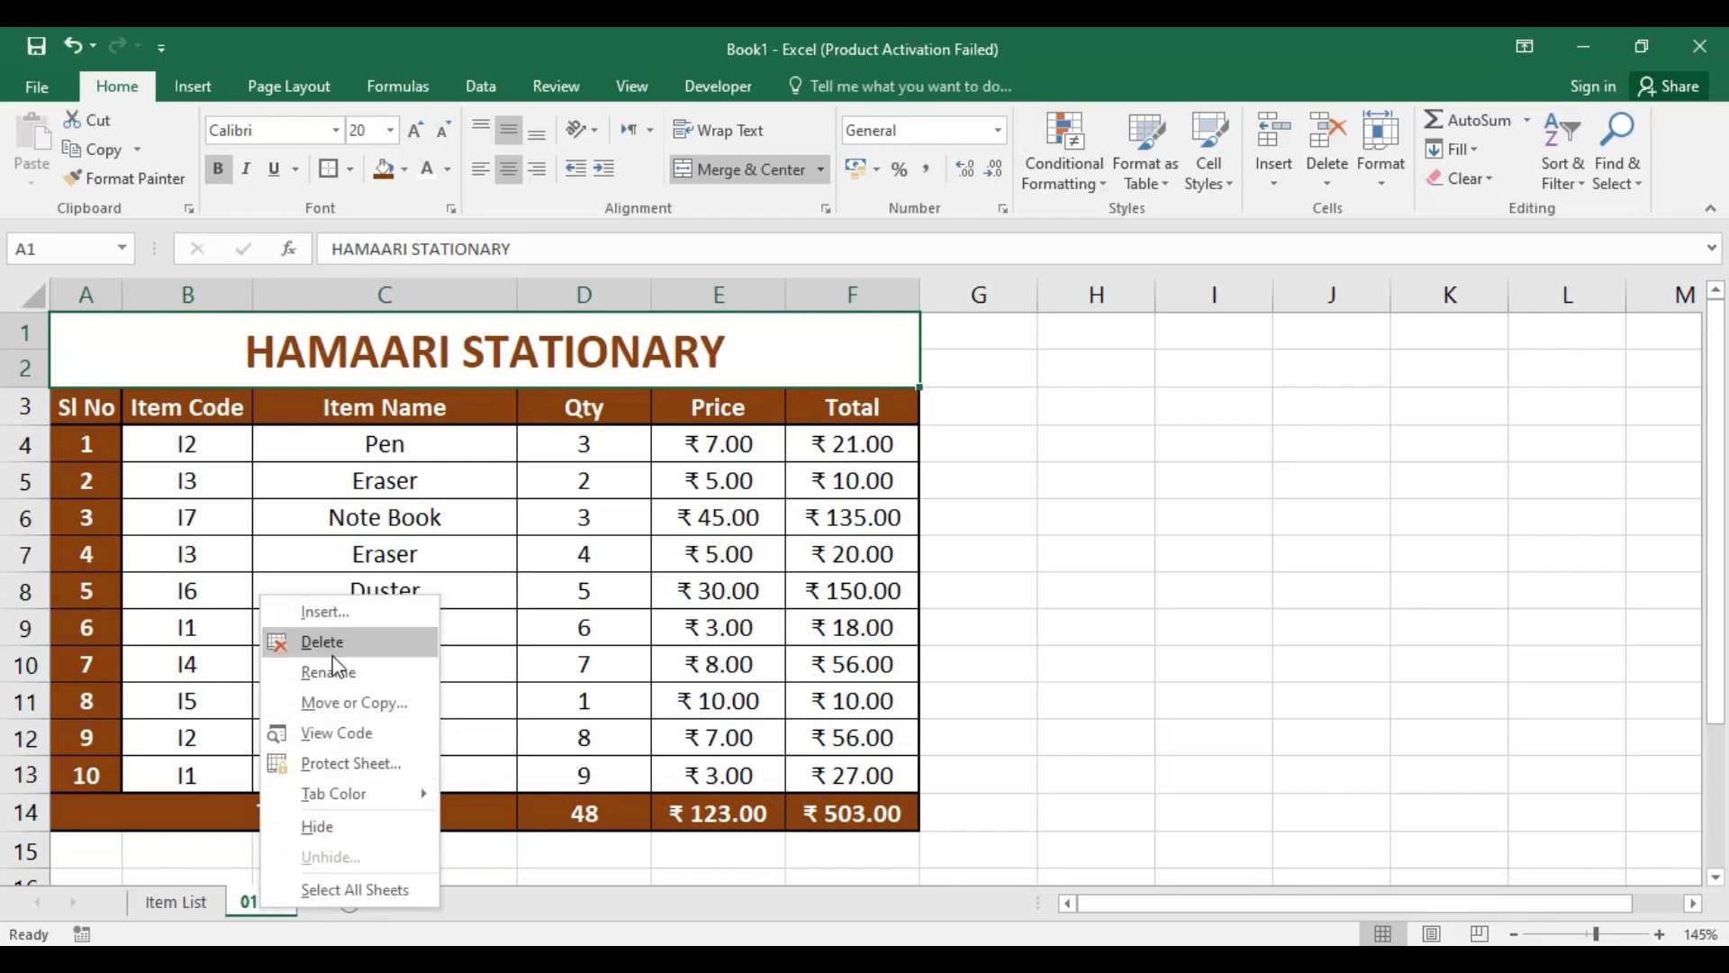
{"action": "left_click", "coordinate": [353, 711]}
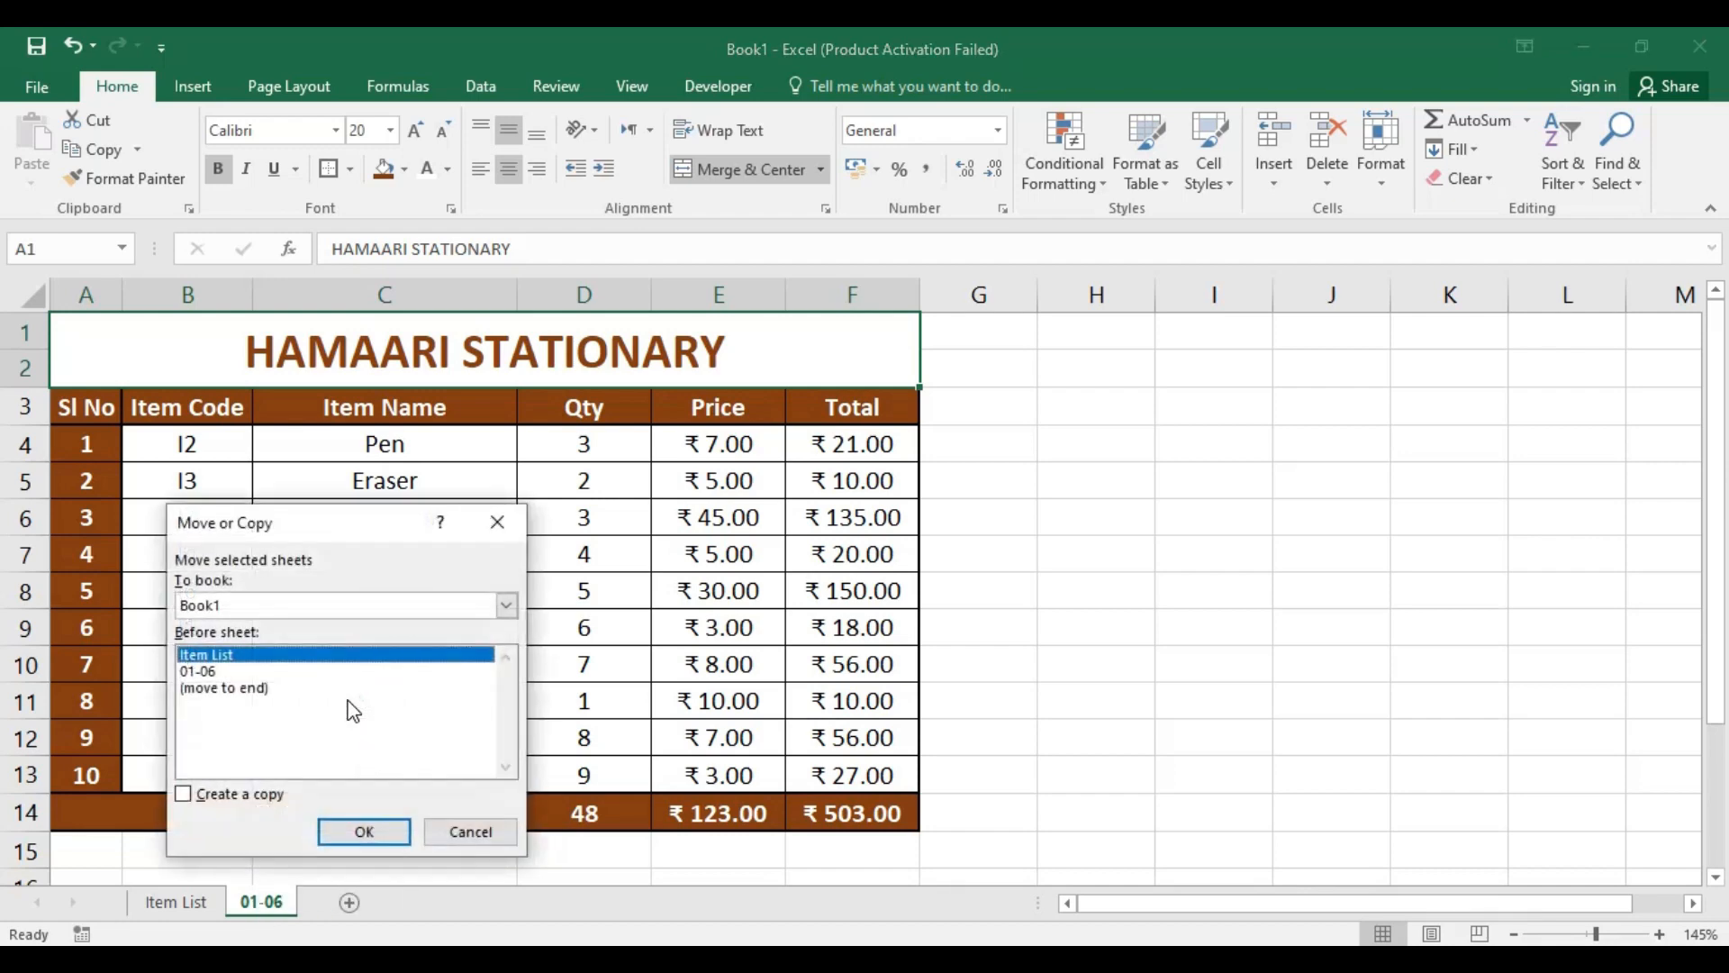
{"action": "left_click", "coordinate": [267, 690]}
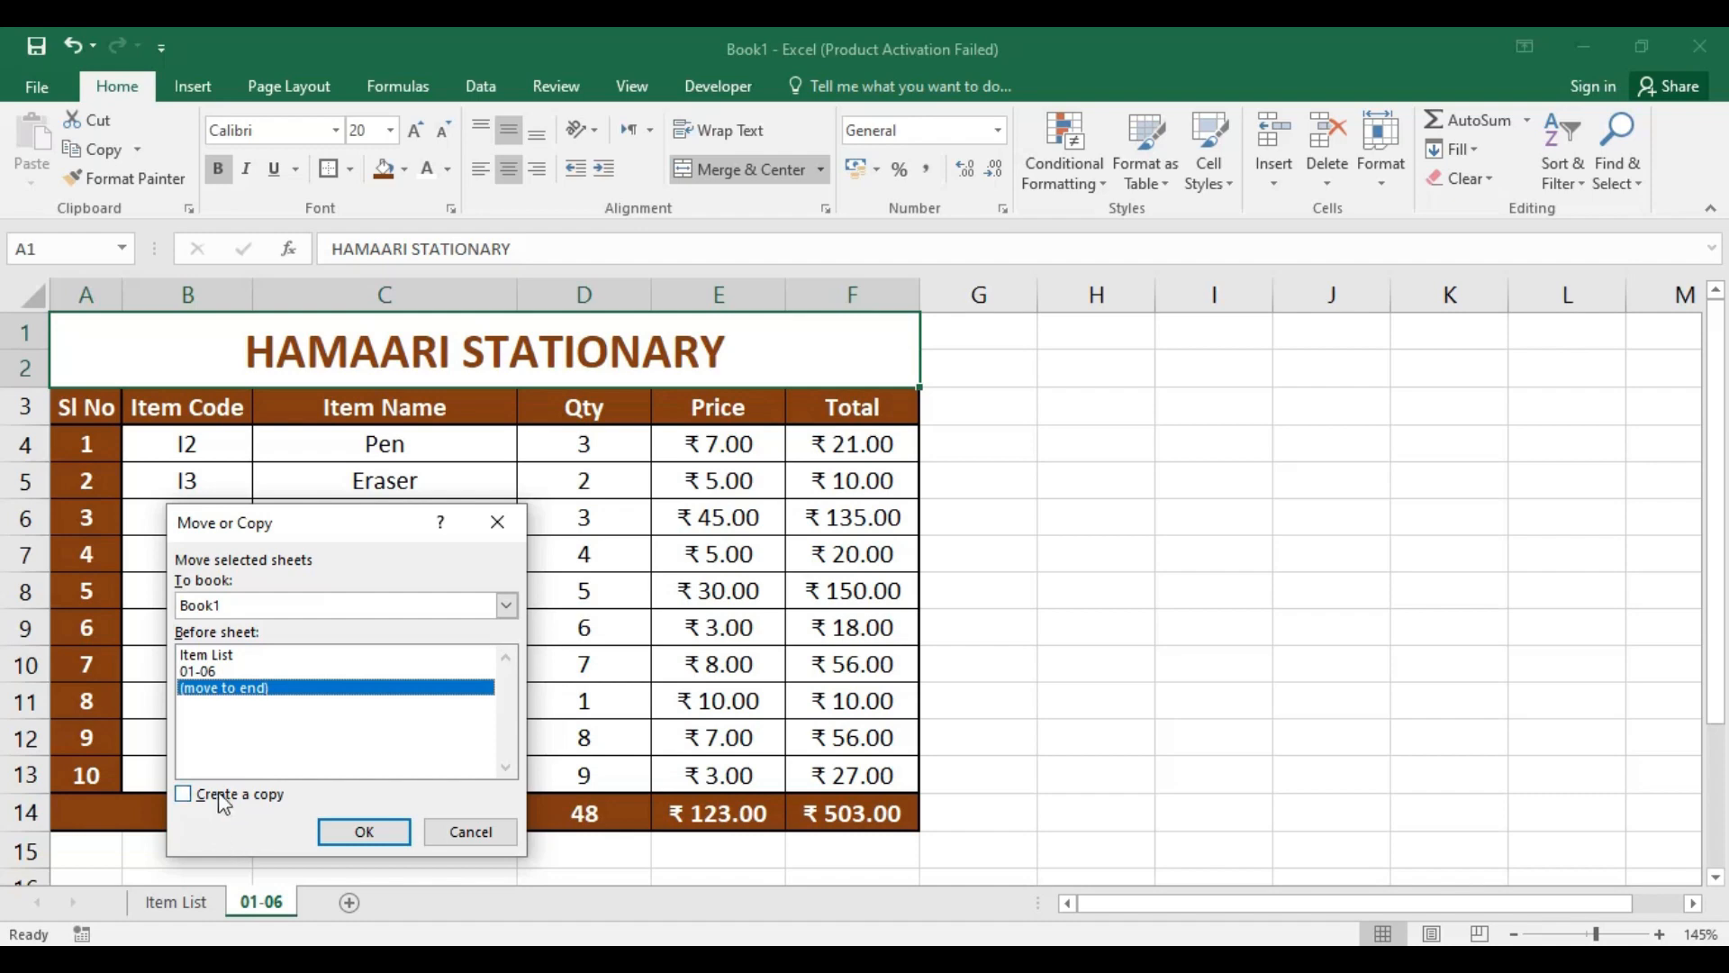
{"action": "left_click", "coordinate": [226, 796]}
{"action": "left_click", "coordinate": [360, 834]}
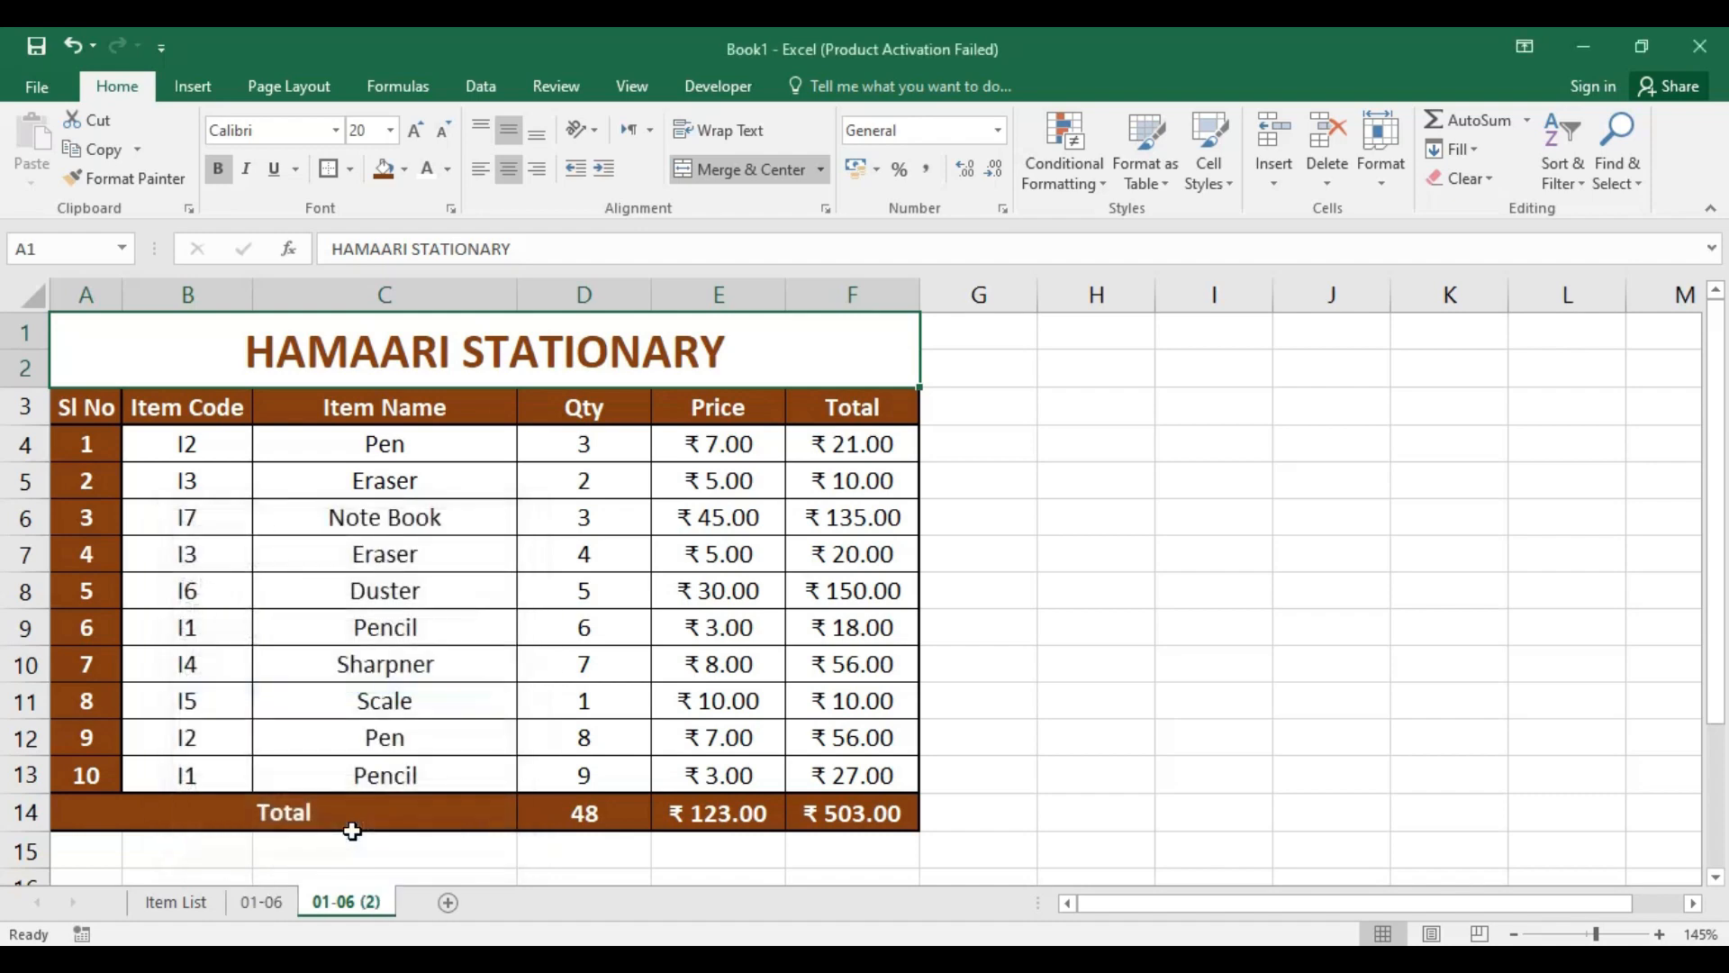
Step: Clear the item codes in B4:B13 and the quantities in D4:D13 on the copied sheet
{"action": "left_click_drag", "start_coordinate": [213, 452], "coordinate": [219, 764]}
{"action": "key", "text": "Delete"}
{"action": "left_click", "coordinate": [754, 597]}
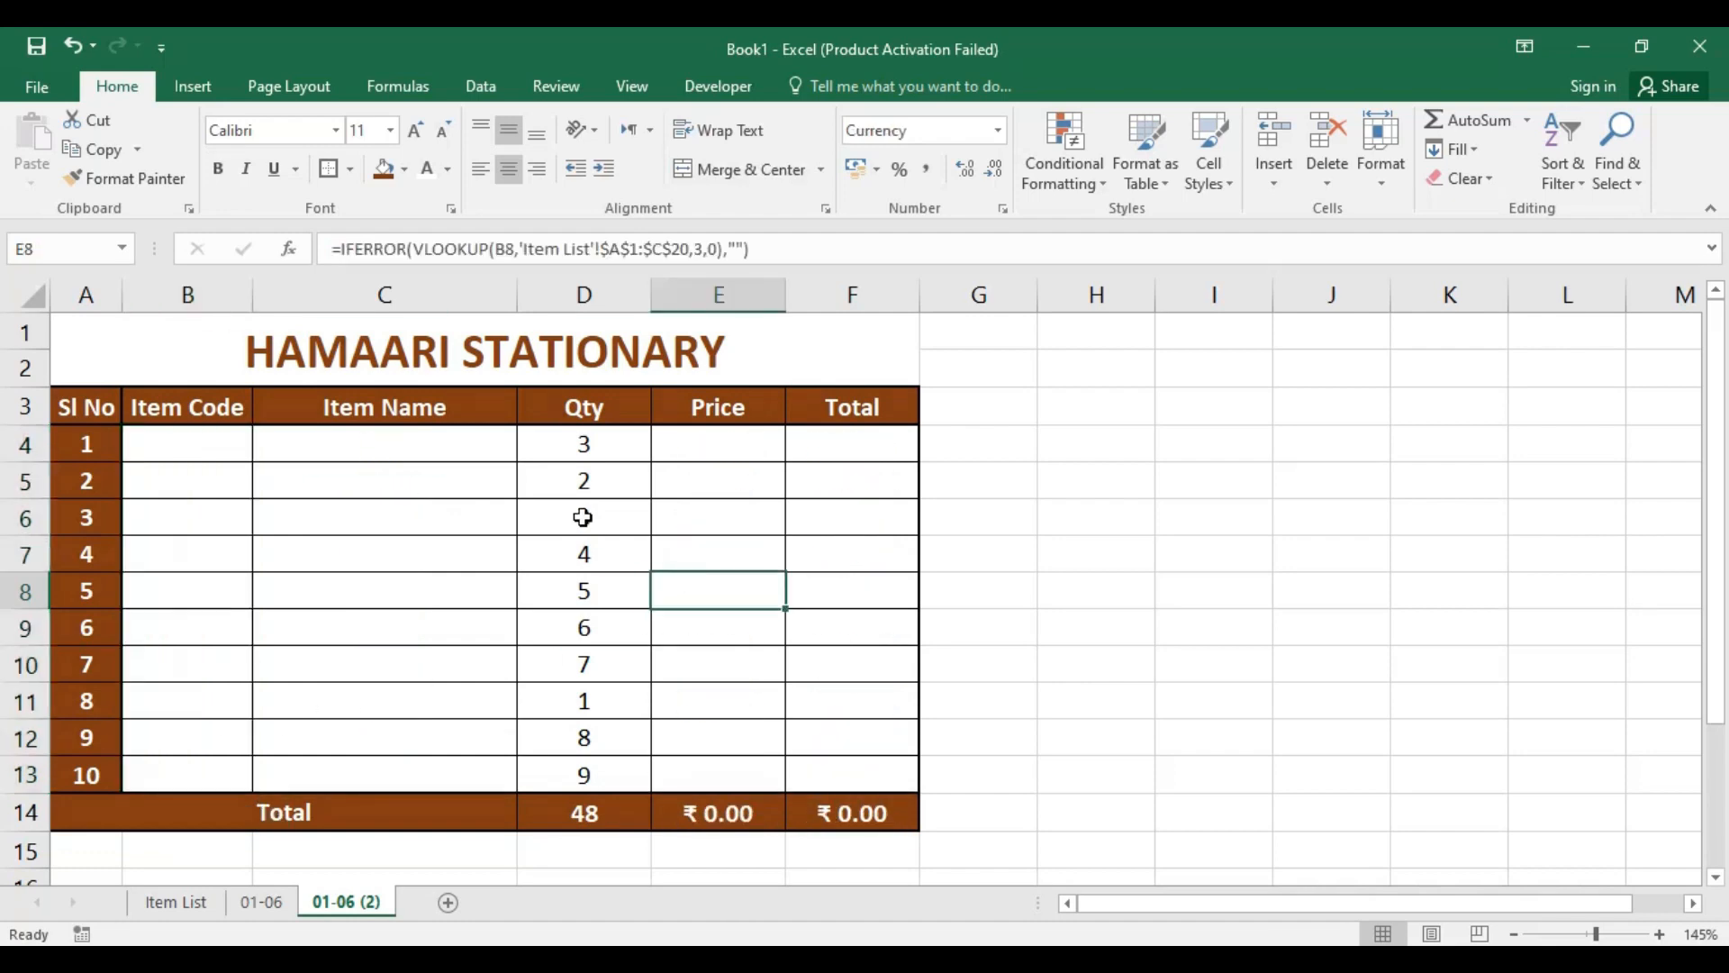
{"action": "left_click_drag", "start_coordinate": [597, 455], "coordinate": [604, 765]}
{"action": "key", "text": "Delete"}
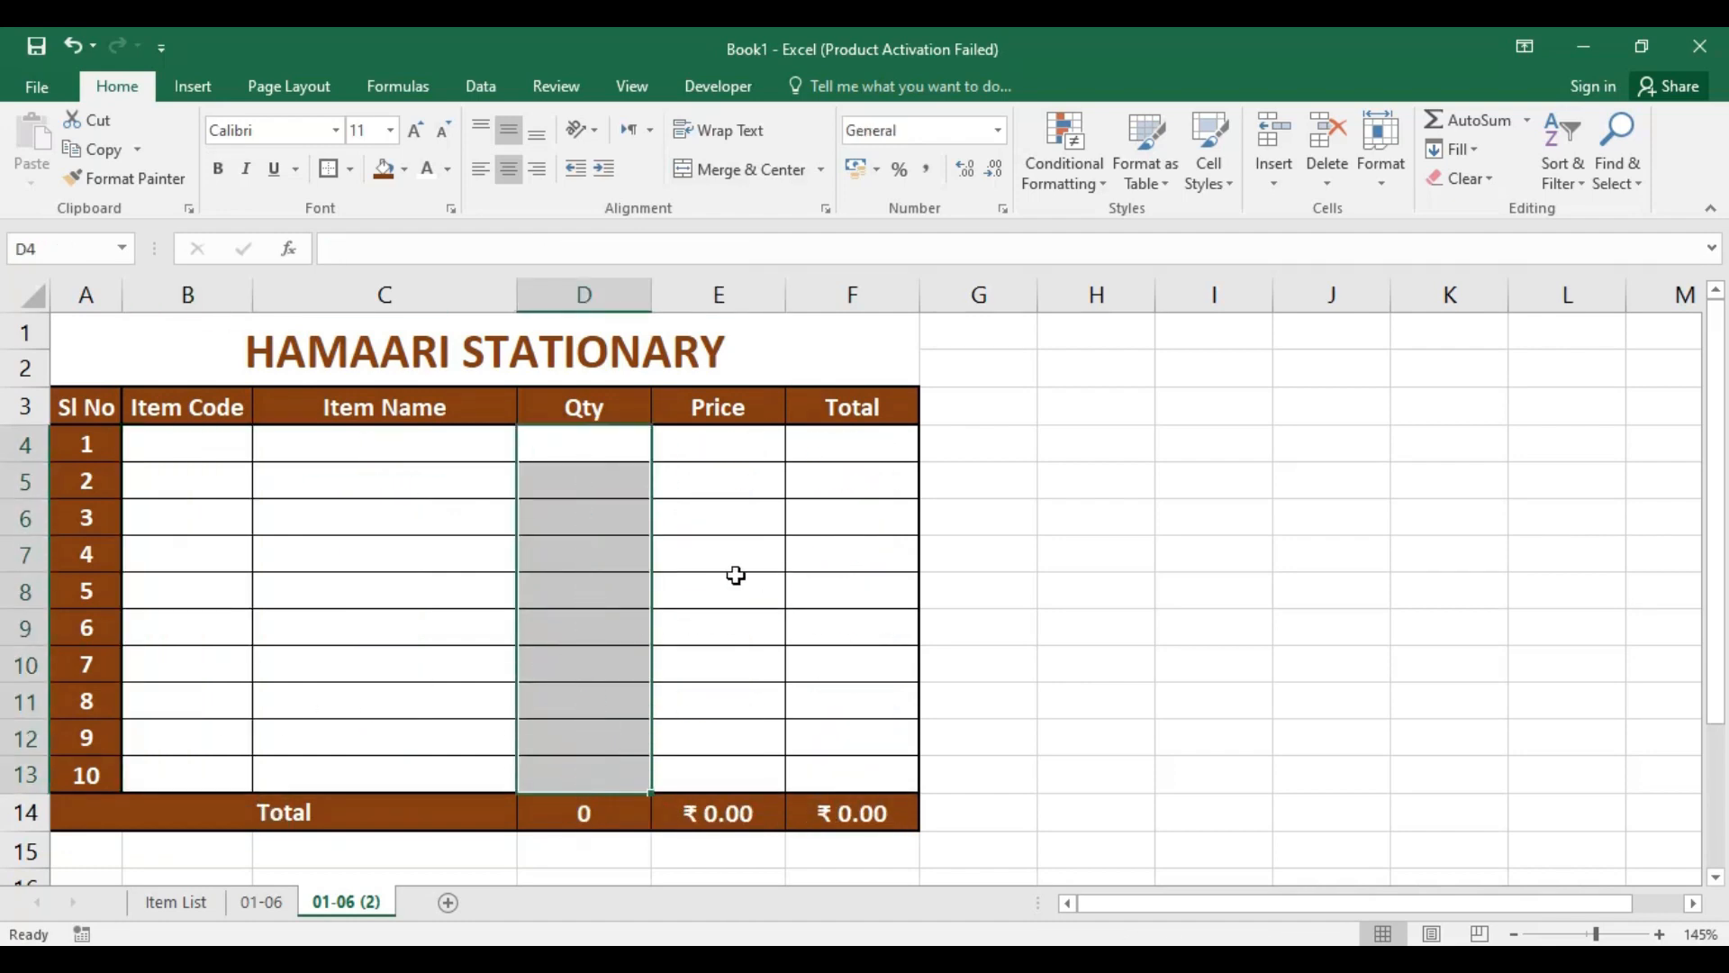
{"action": "left_click", "coordinate": [733, 581]}
Step: Enter item code i3 in B4 and quantity 7 in D4 on the copied sheet
{"action": "left_click", "coordinate": [217, 448]}
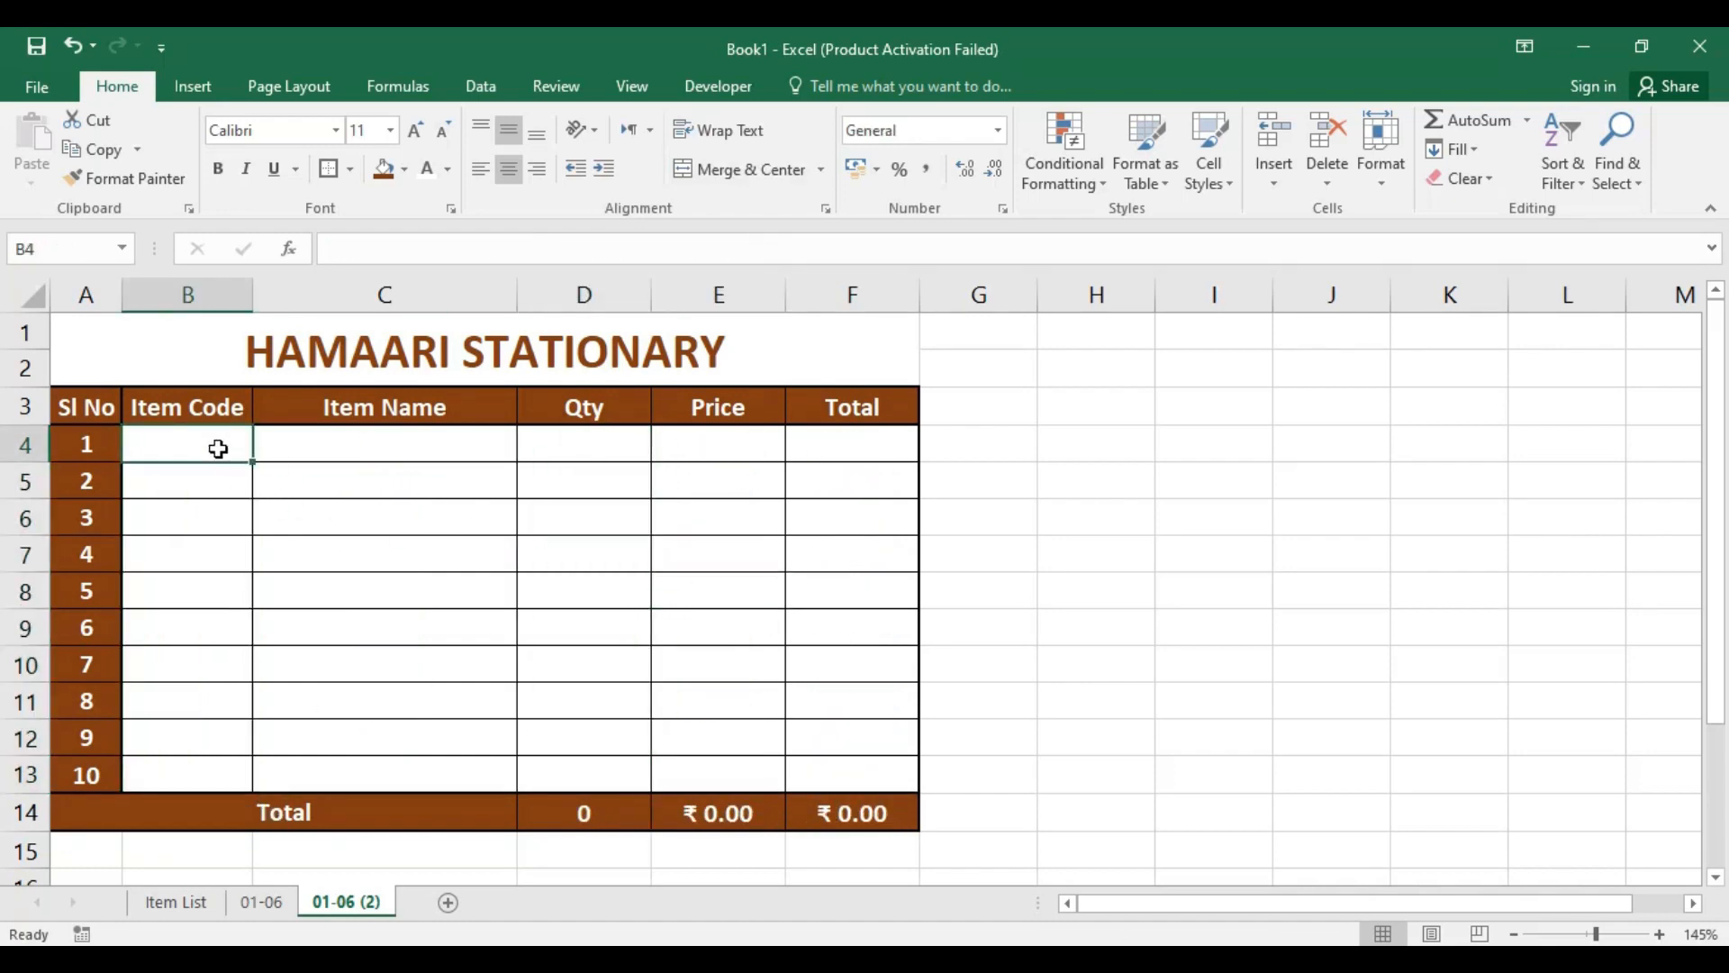
{"action": "type", "text": "i"}
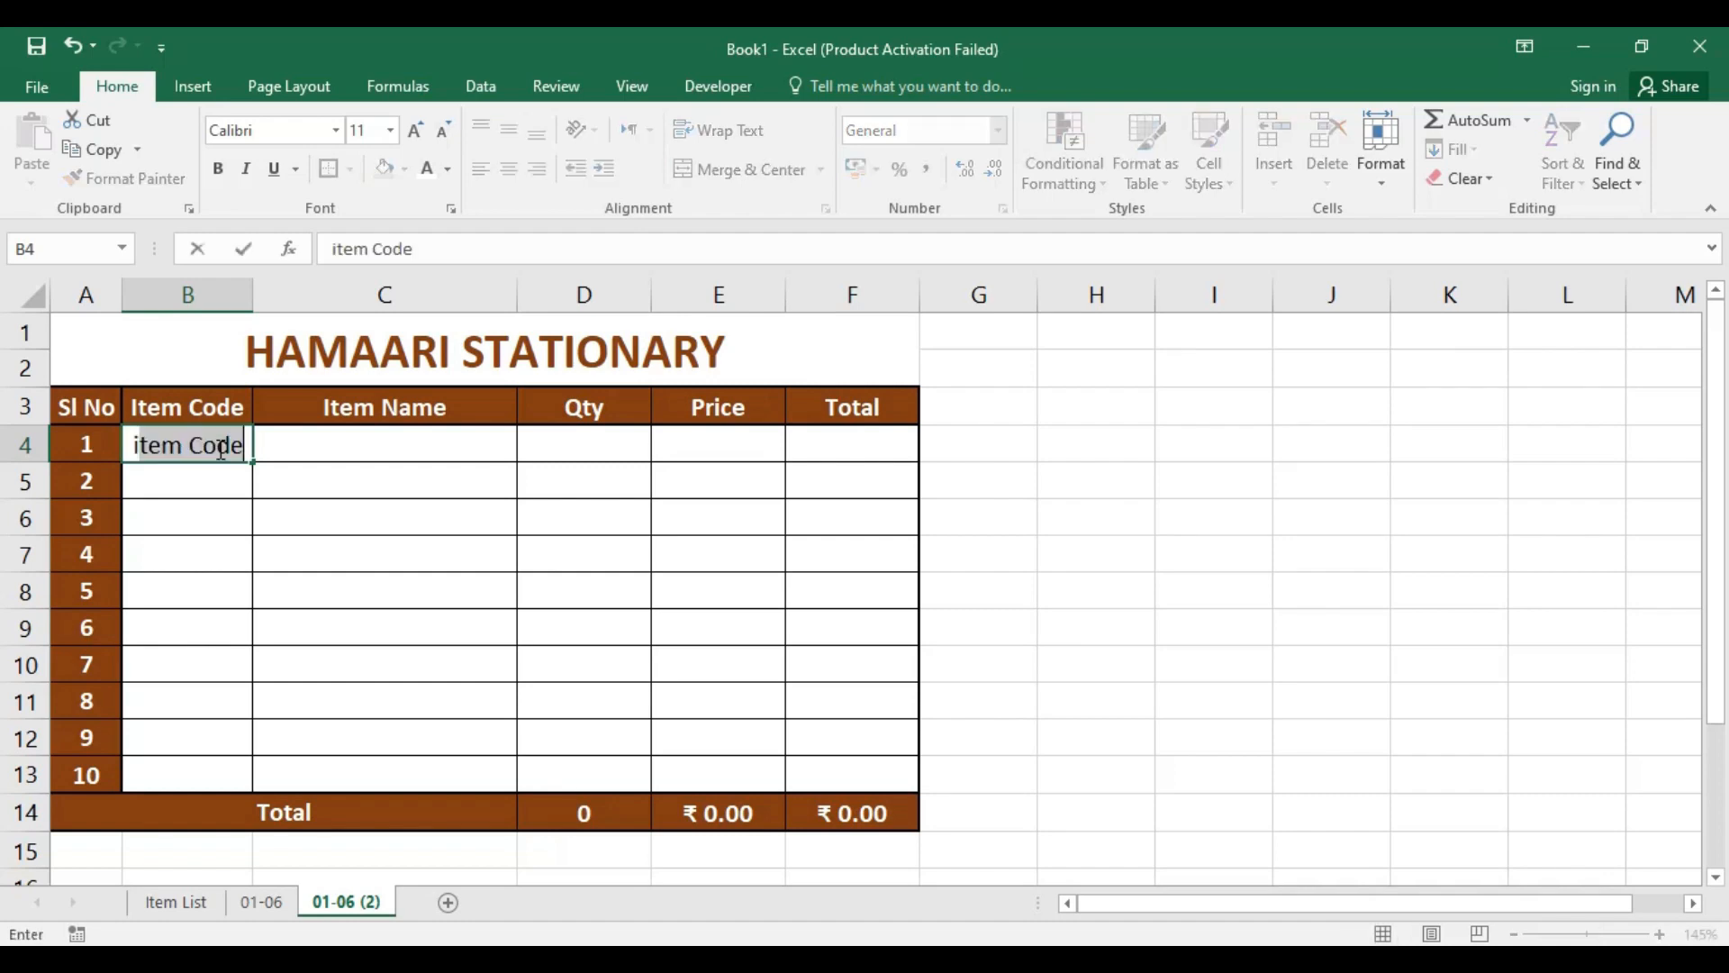
{"action": "type", "text": "3"}
{"action": "key", "text": "Return"}
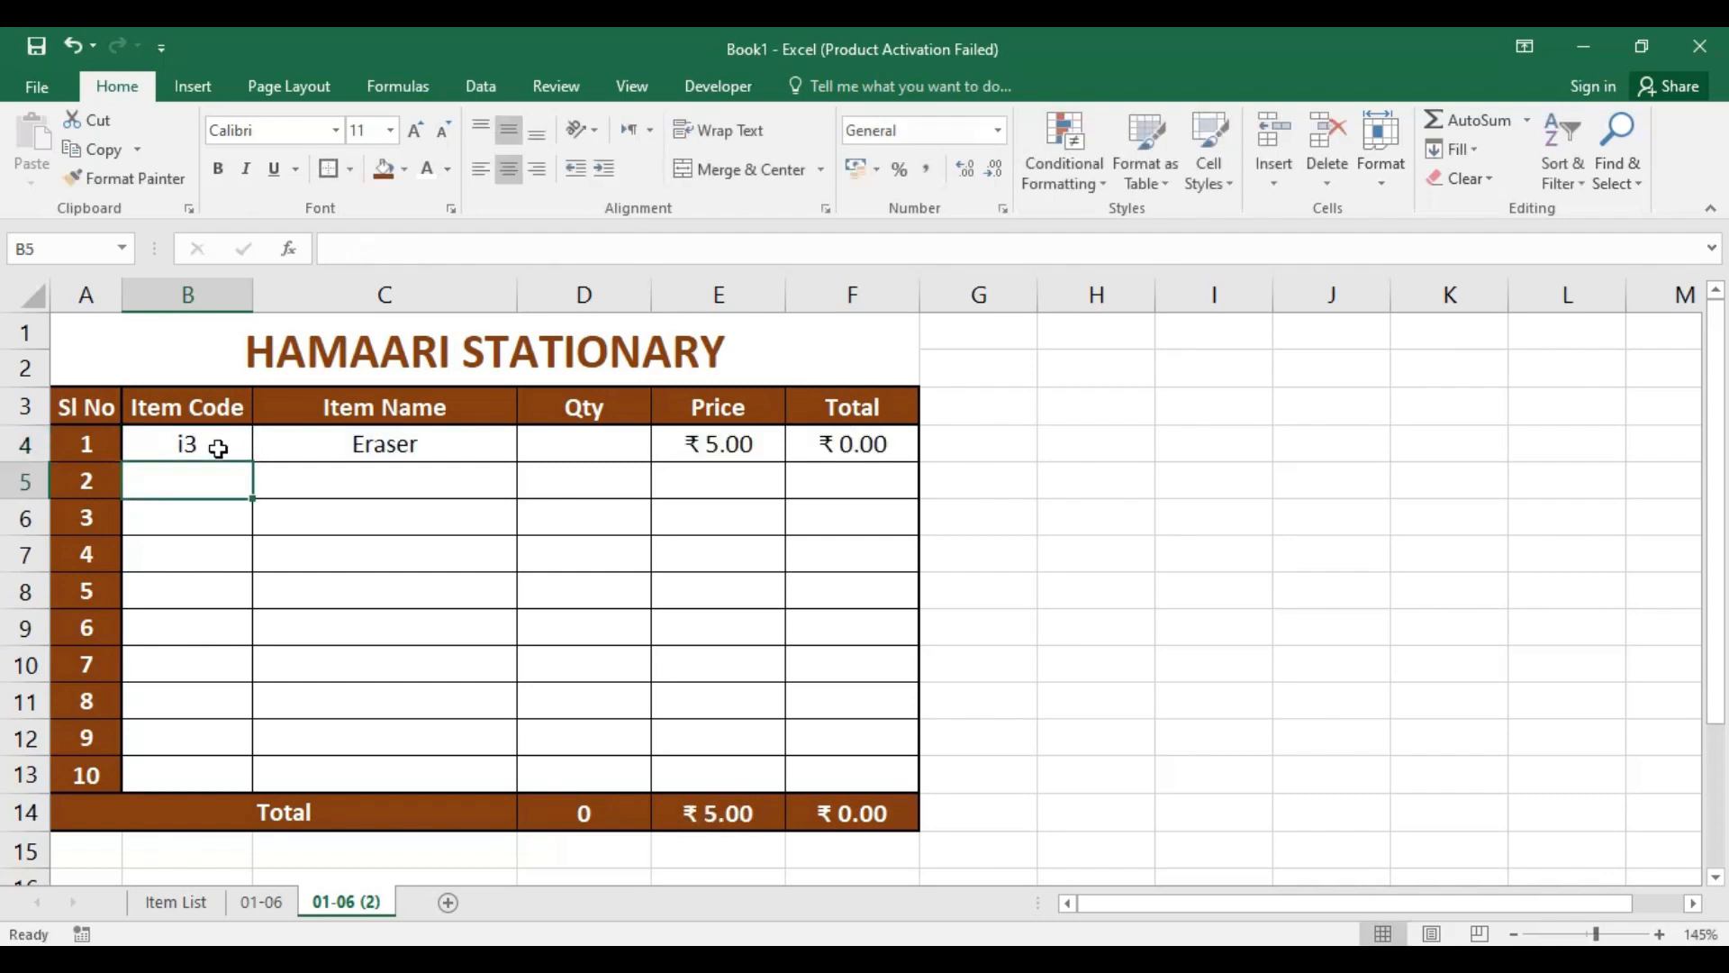
{"action": "left_click", "coordinate": [596, 458]}
{"action": "type", "text": "7"}
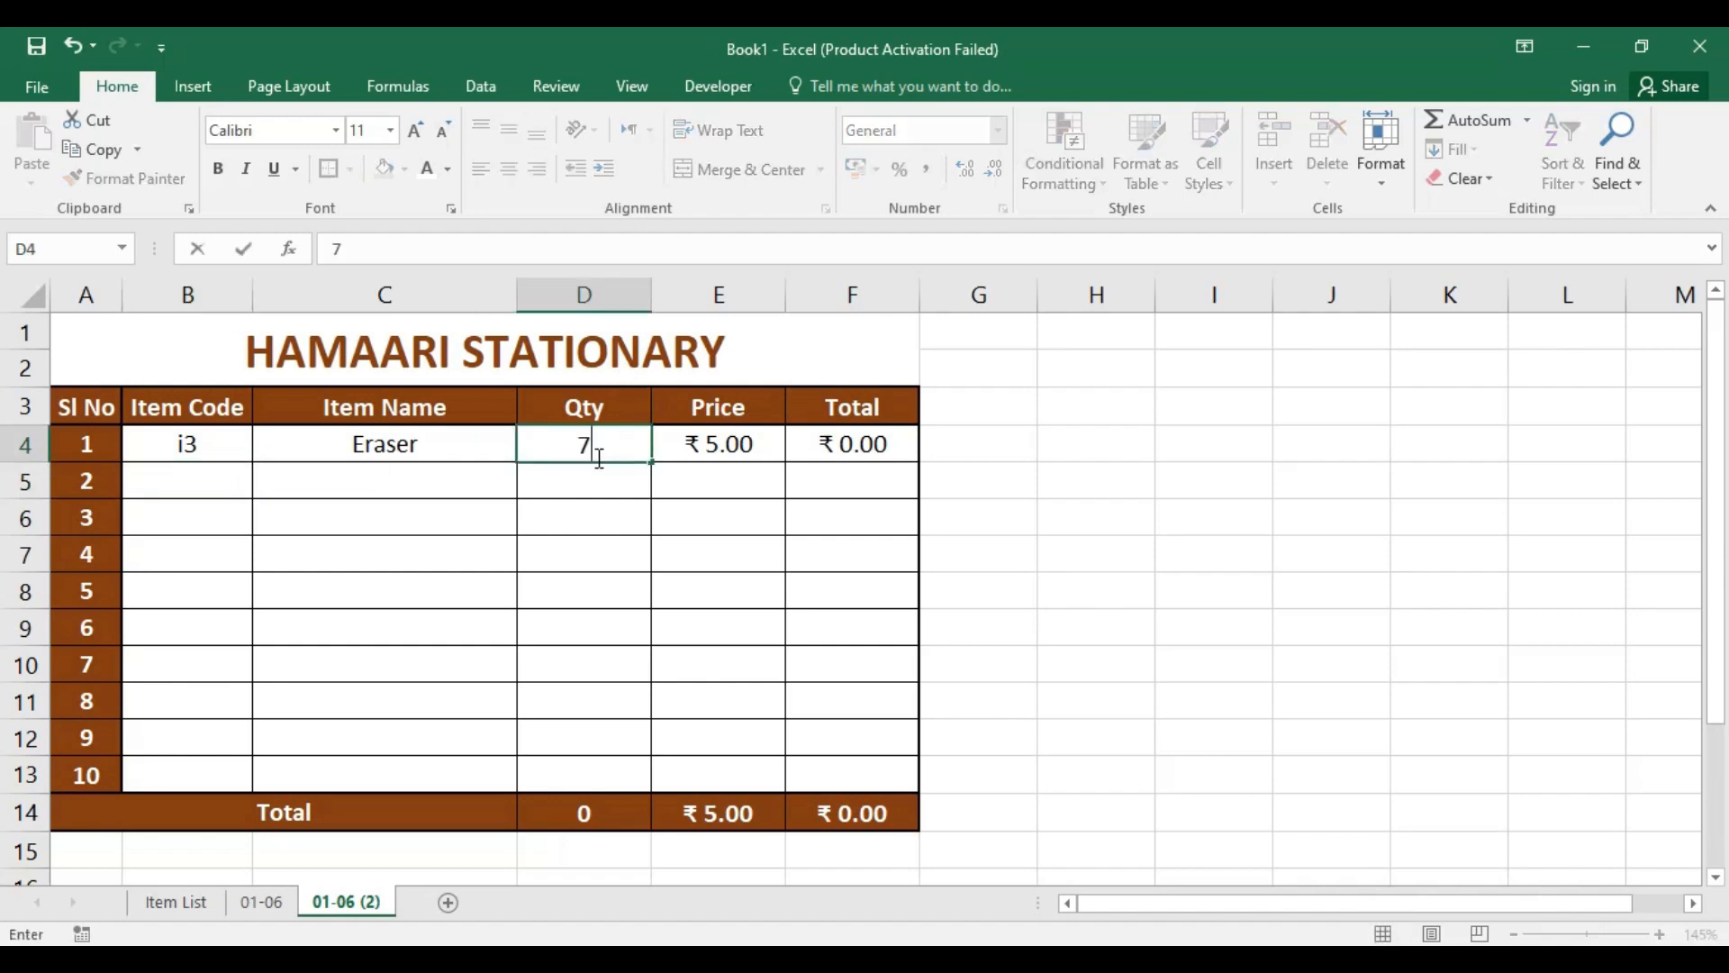
{"action": "key", "text": "Return"}
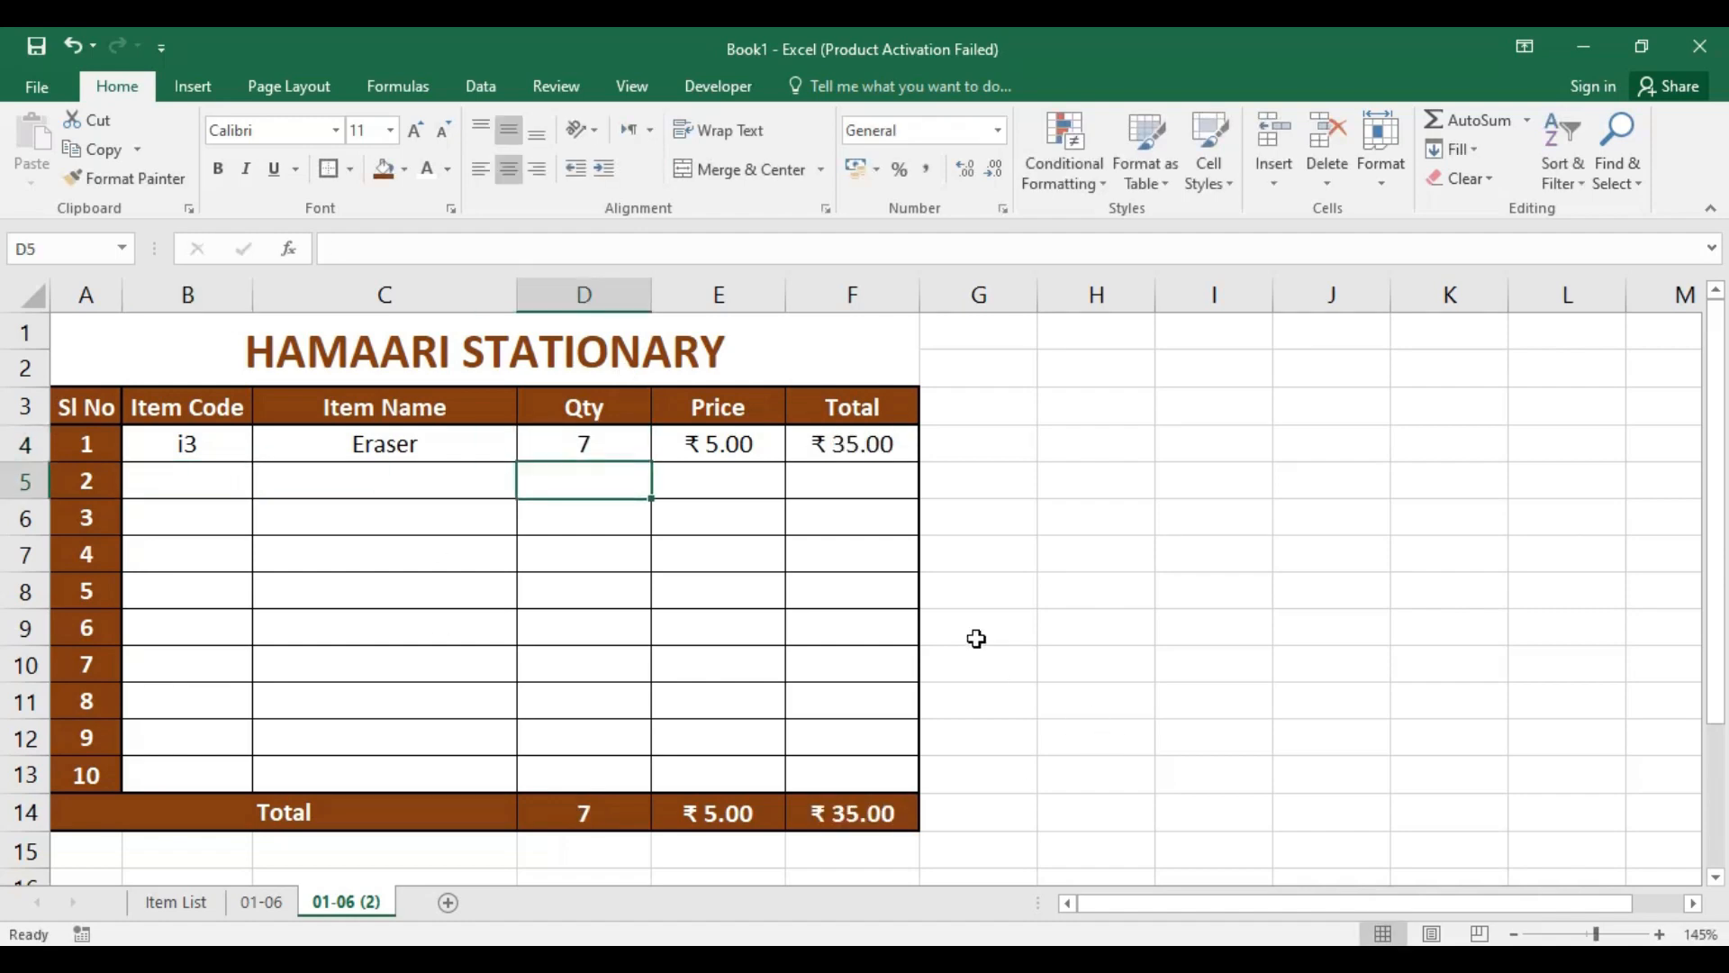
{"action": "left_click", "coordinate": [219, 485]}
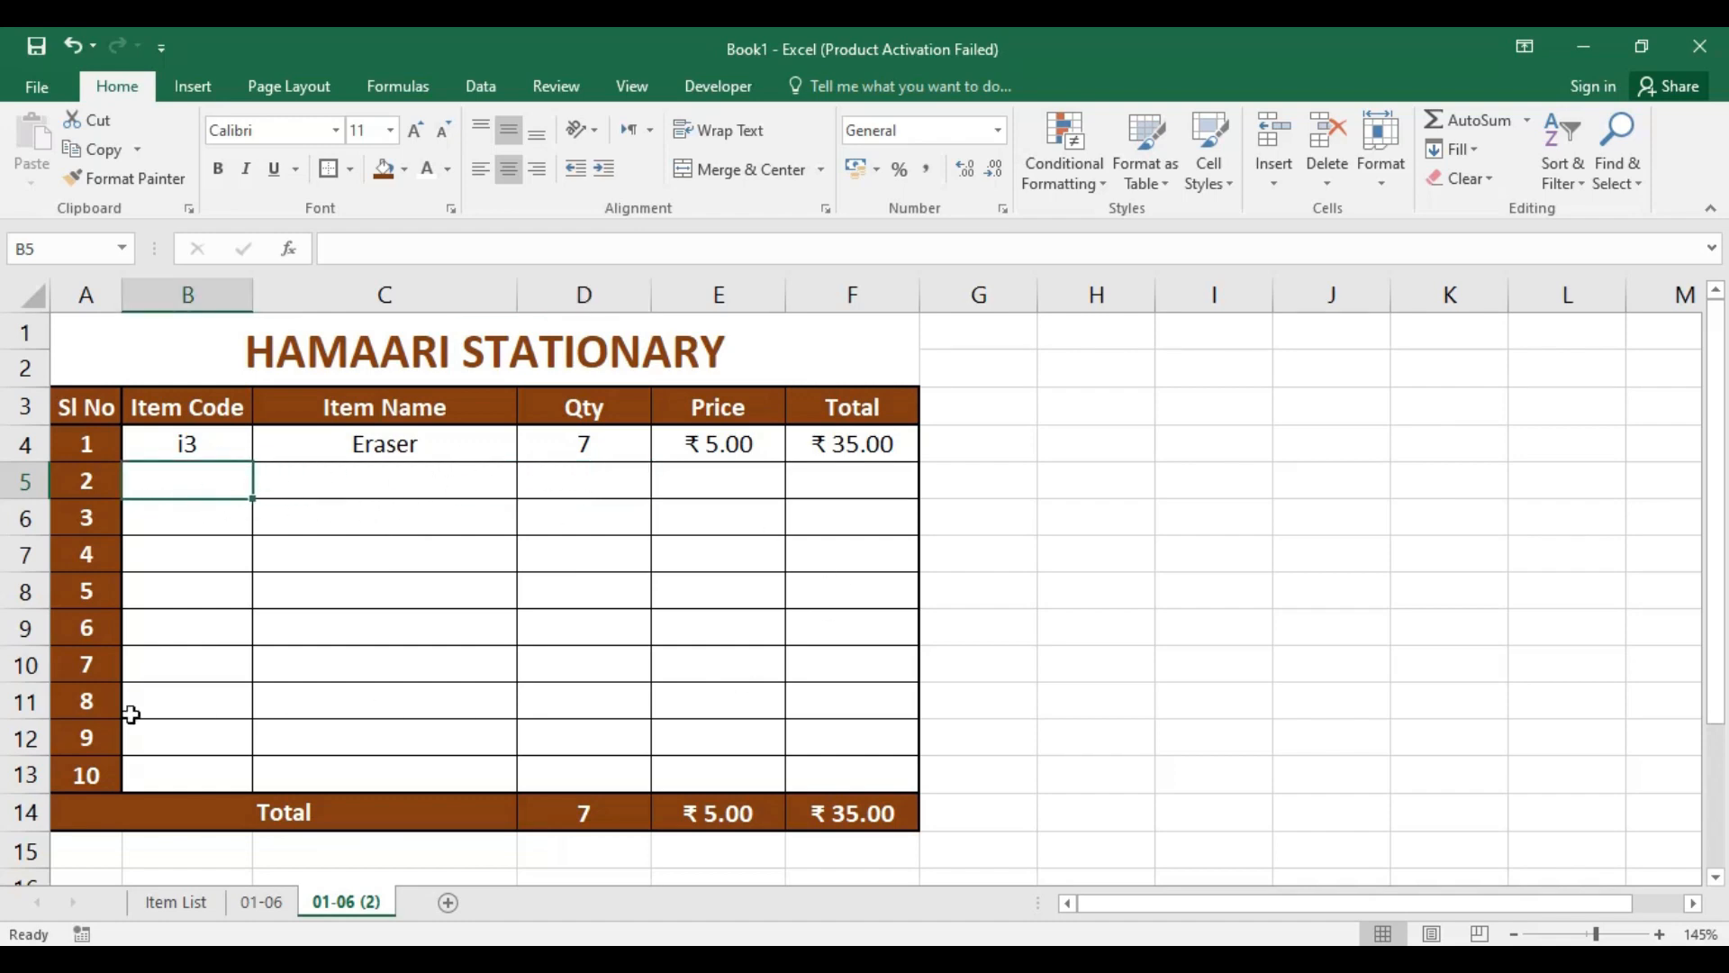
{"action": "scroll", "coordinate": [215, 712], "scroll_direction": "down", "scroll_amount": 2}
{"action": "scroll", "coordinate": [214, 711], "scroll_direction": "up", "scroll_amount": 2}
{"action": "left_click", "coordinate": [632, 493]}
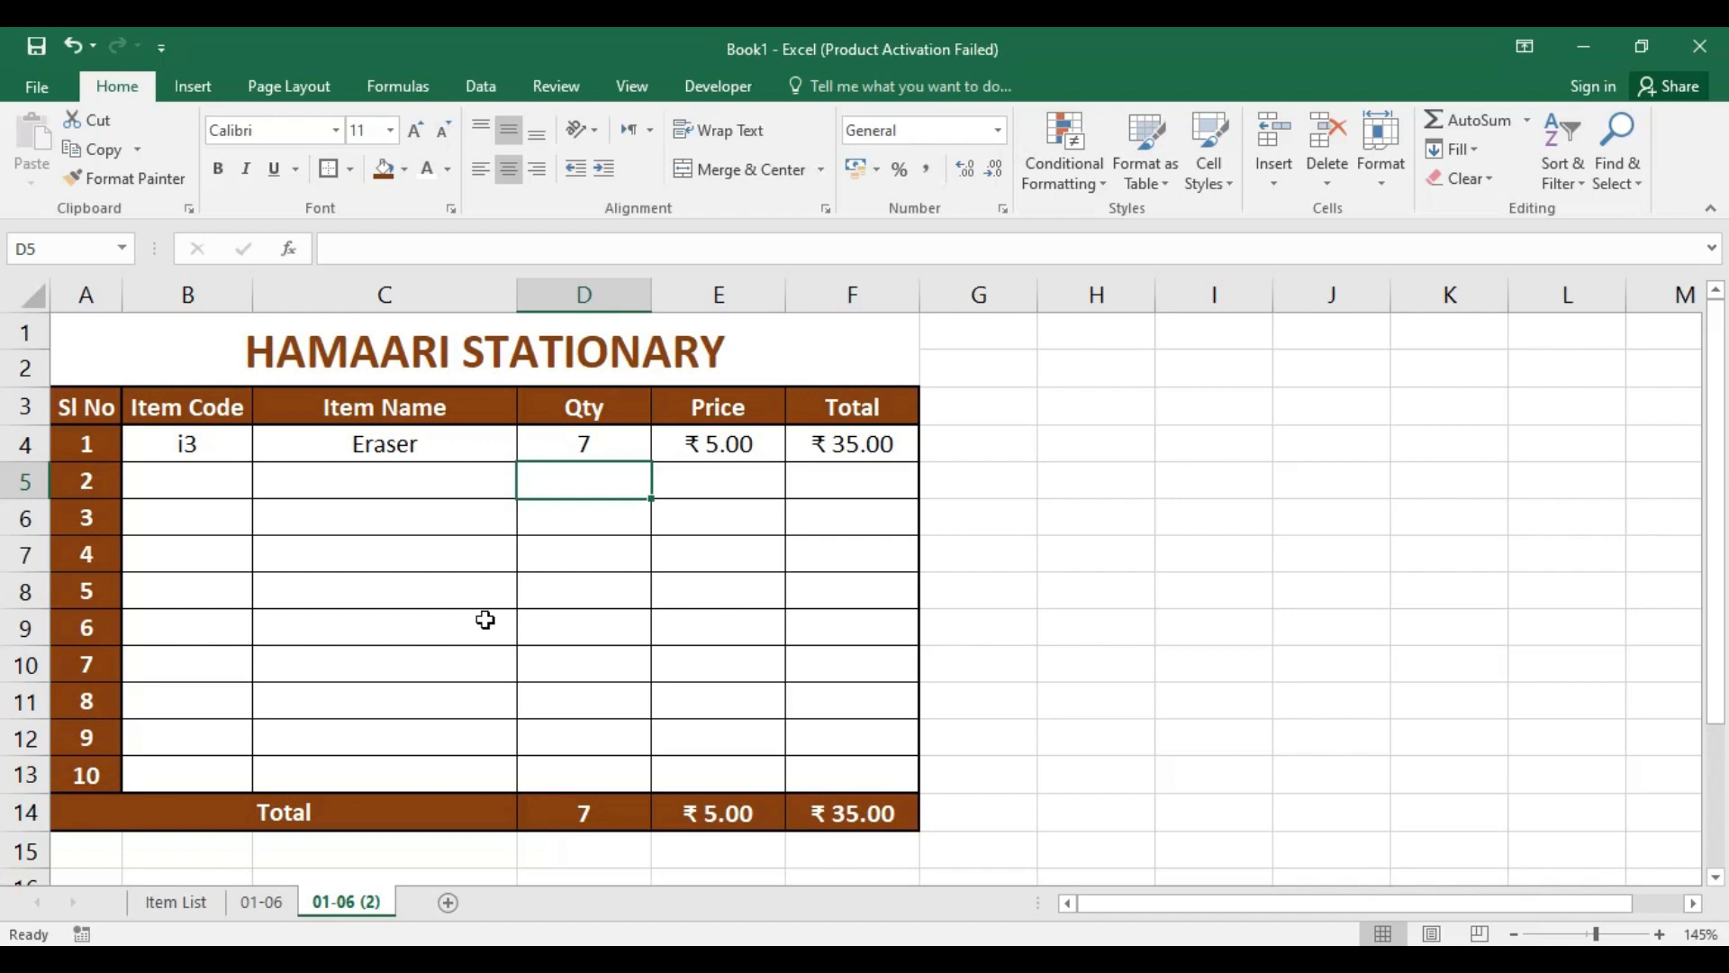
Step: Hide the Item List sheet and the copied sheet 01-06 (2), leaving sheet 01-06 shown
{"action": "left_click", "coordinate": [248, 905]}
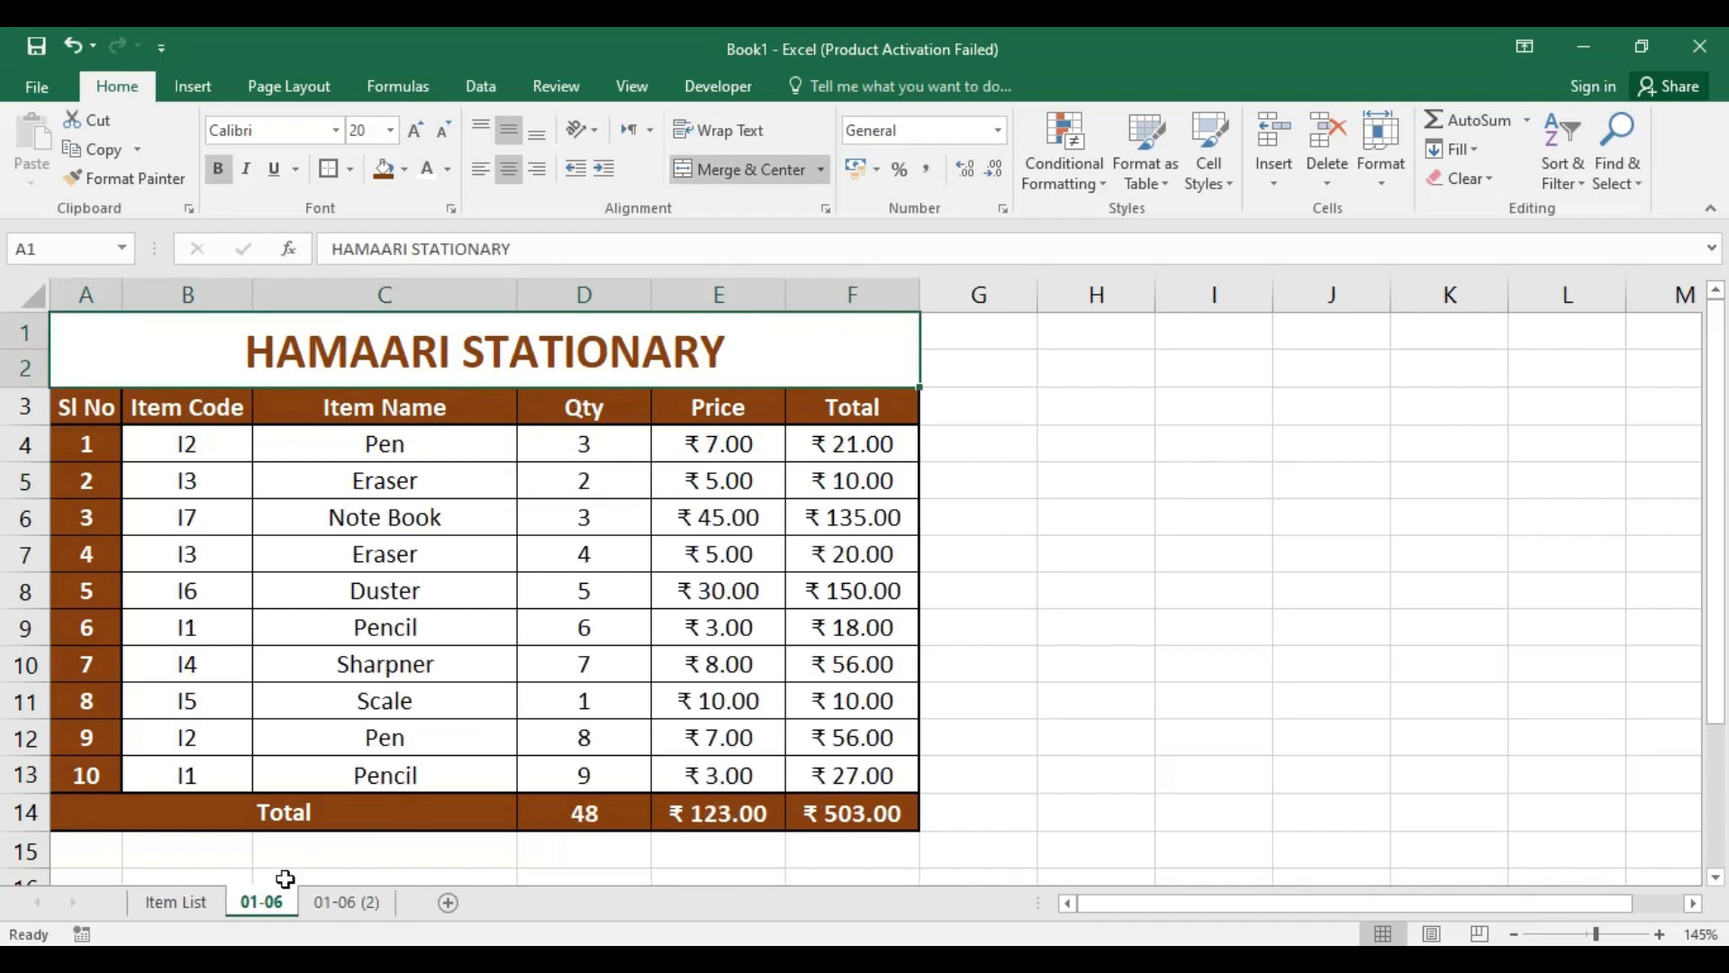
{"action": "right_click", "coordinate": [177, 903]}
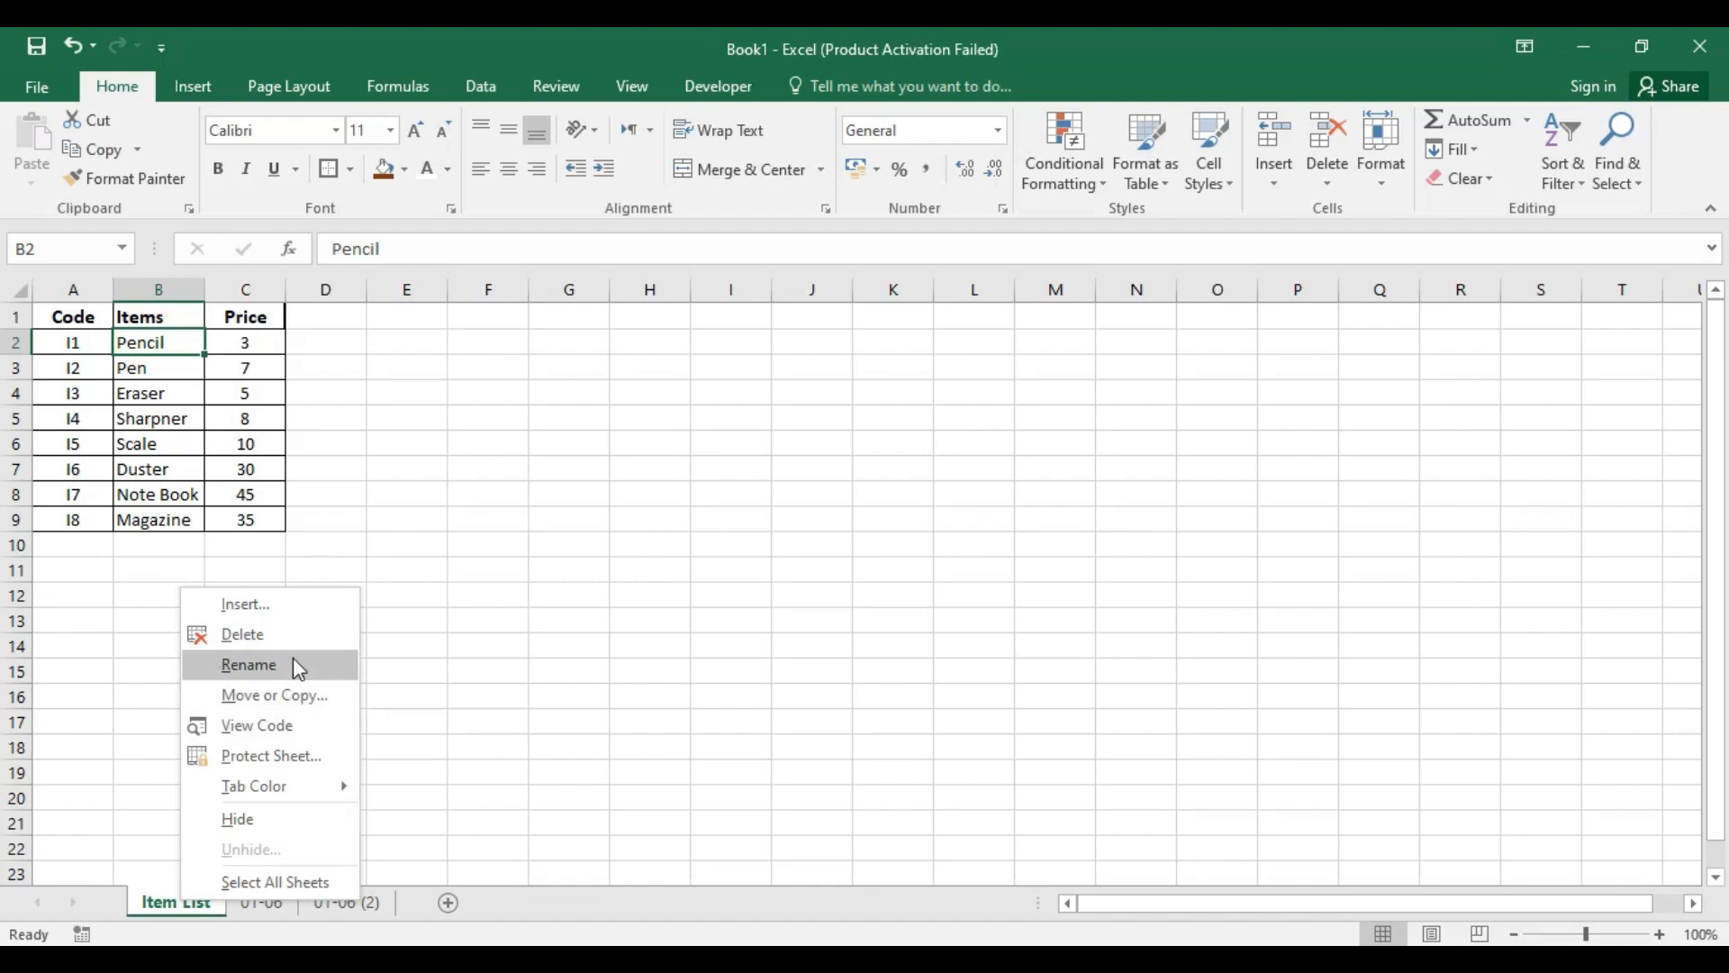
{"action": "left_click", "coordinate": [296, 818]}
{"action": "right_click", "coordinate": [248, 904]}
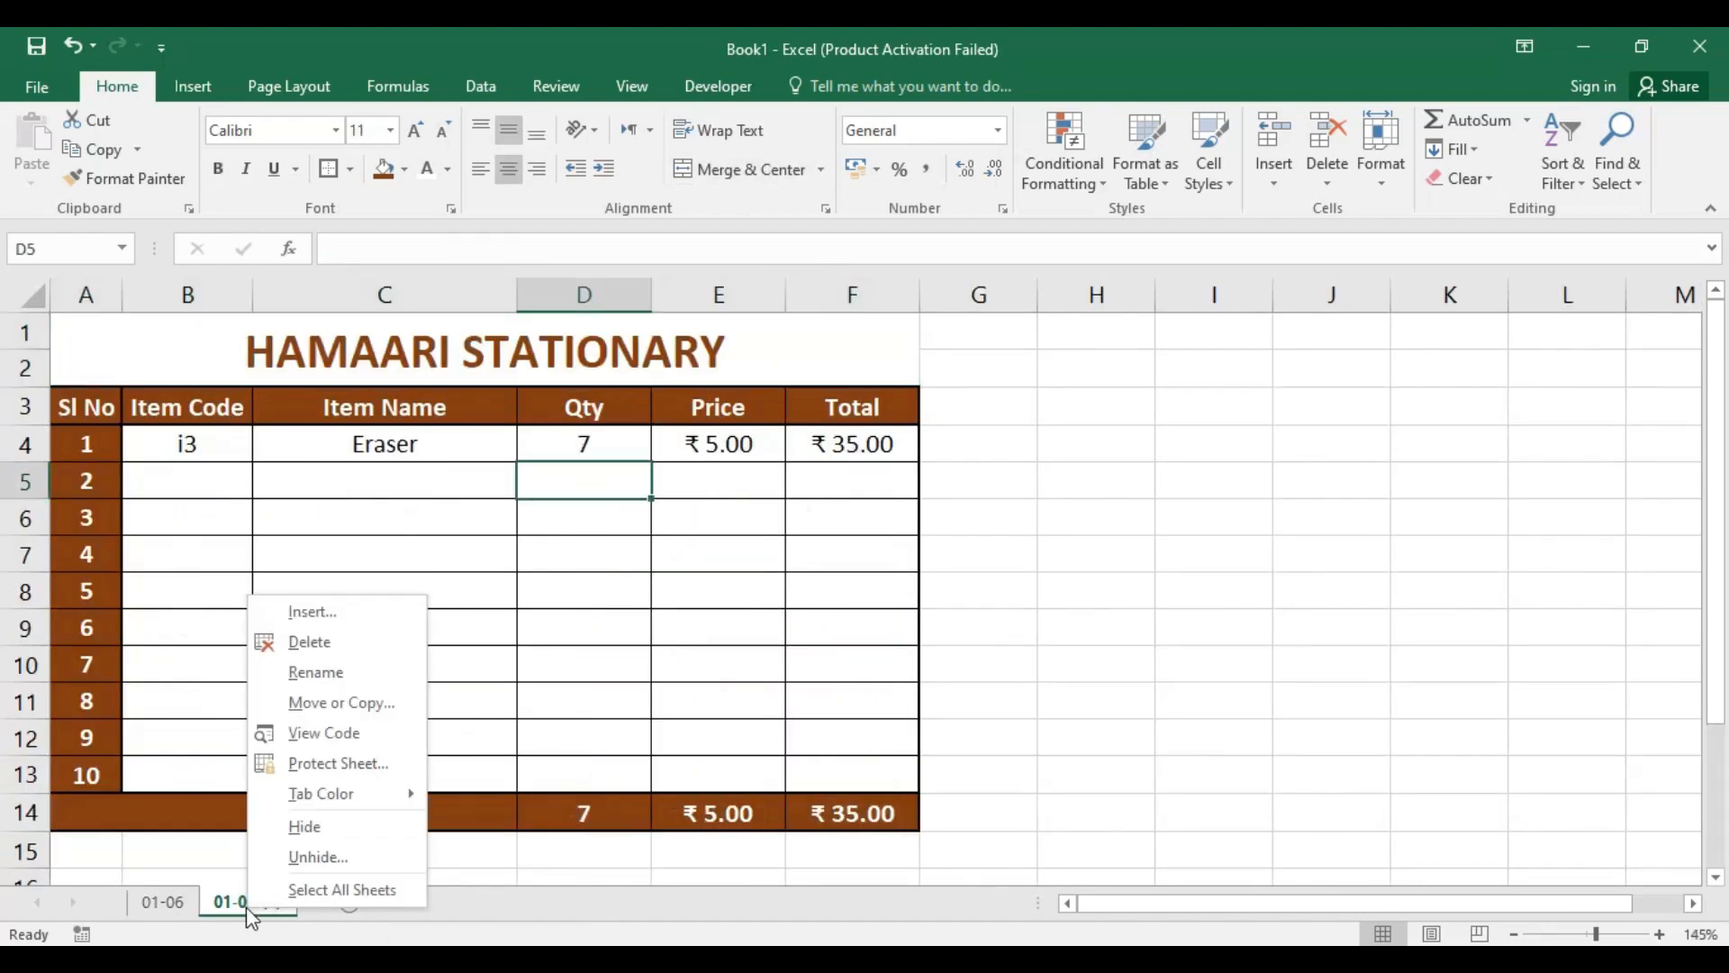
{"action": "left_click", "coordinate": [301, 829]}
{"action": "left_click", "coordinate": [1029, 494]}
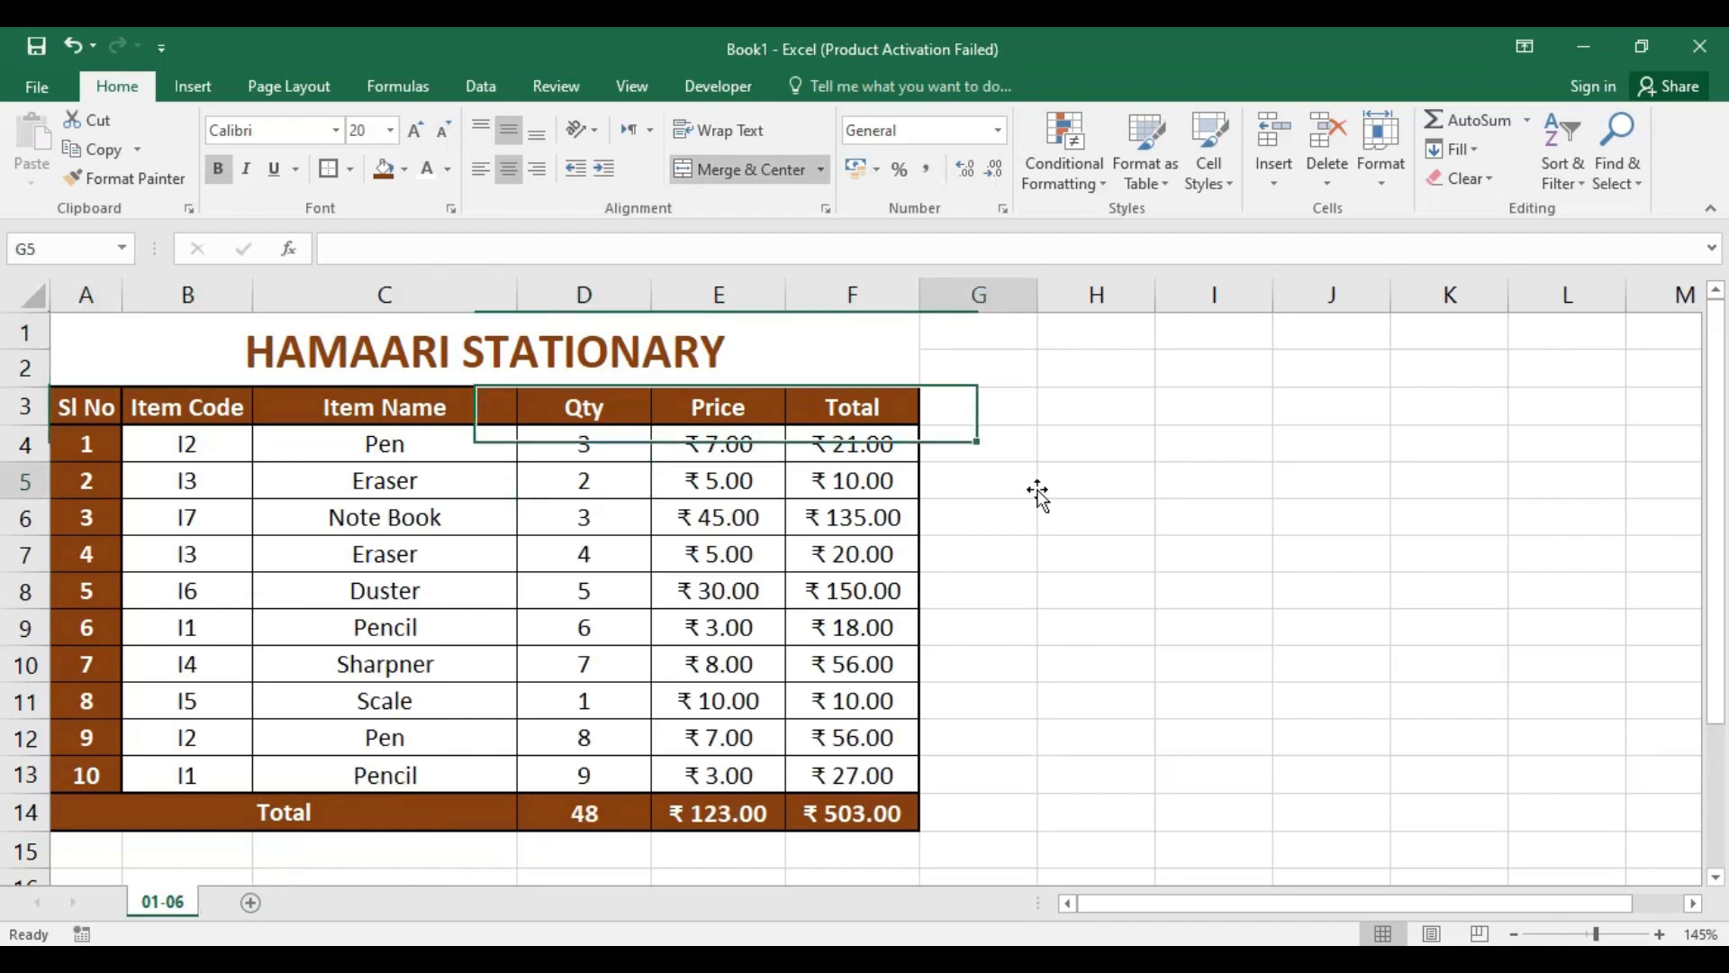
{"action": "left_click", "coordinate": [731, 359]}
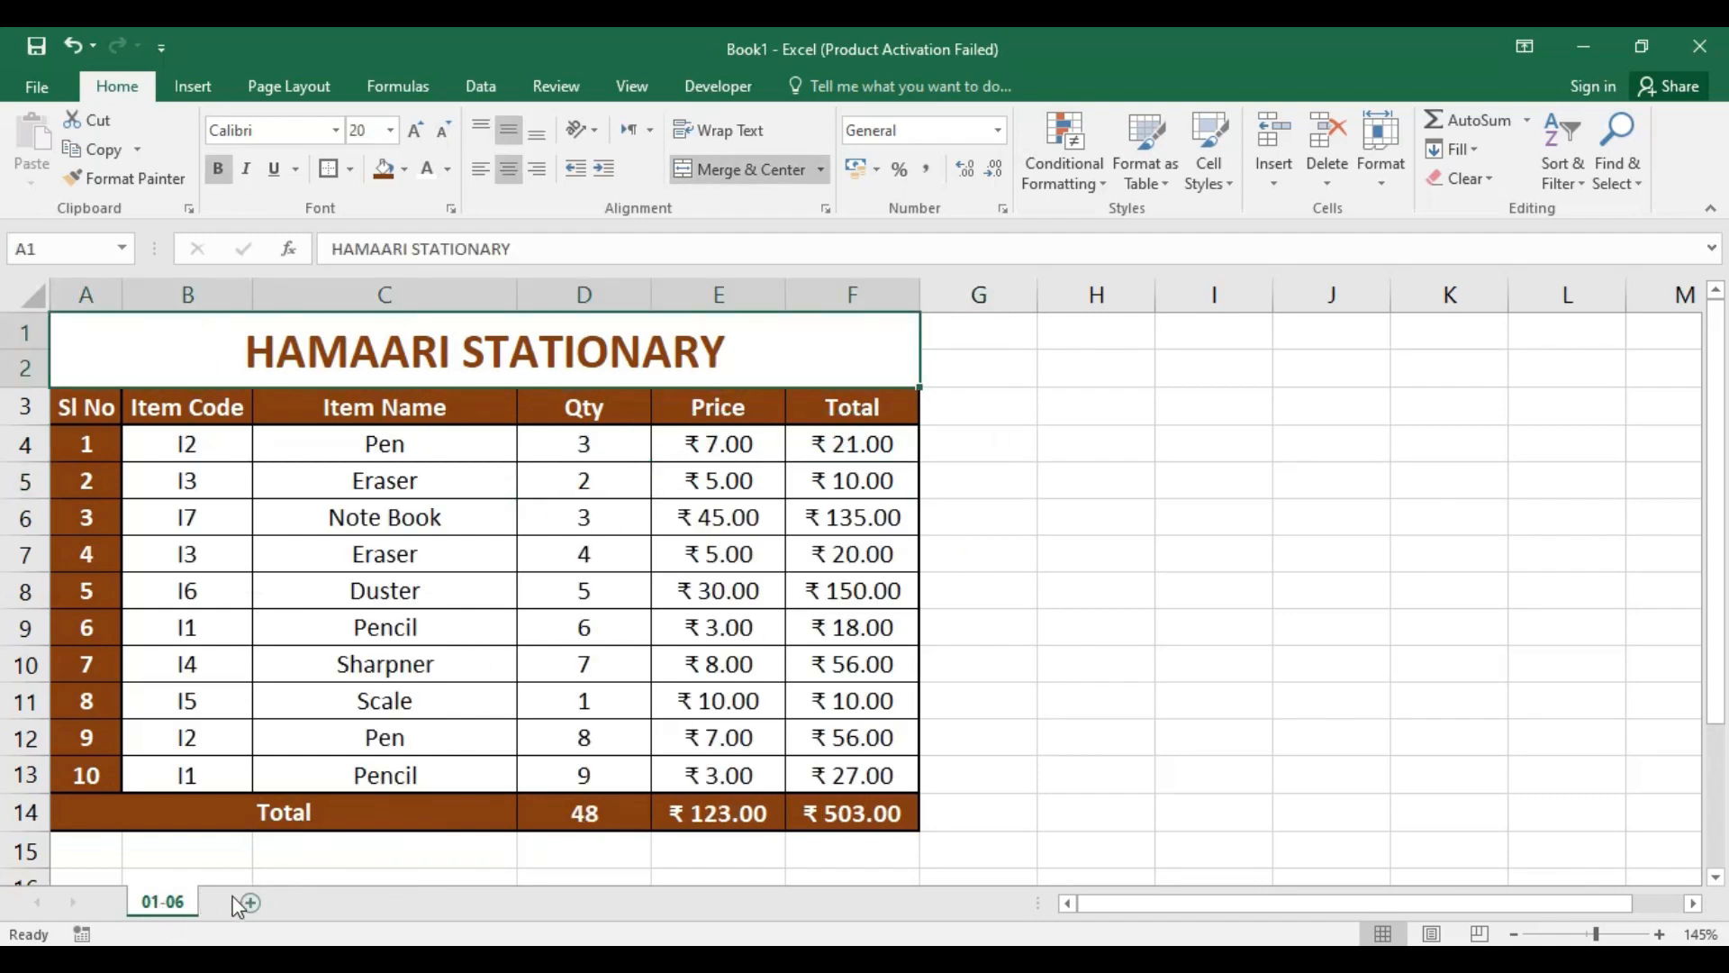
{"action": "right_click", "coordinate": [169, 902]}
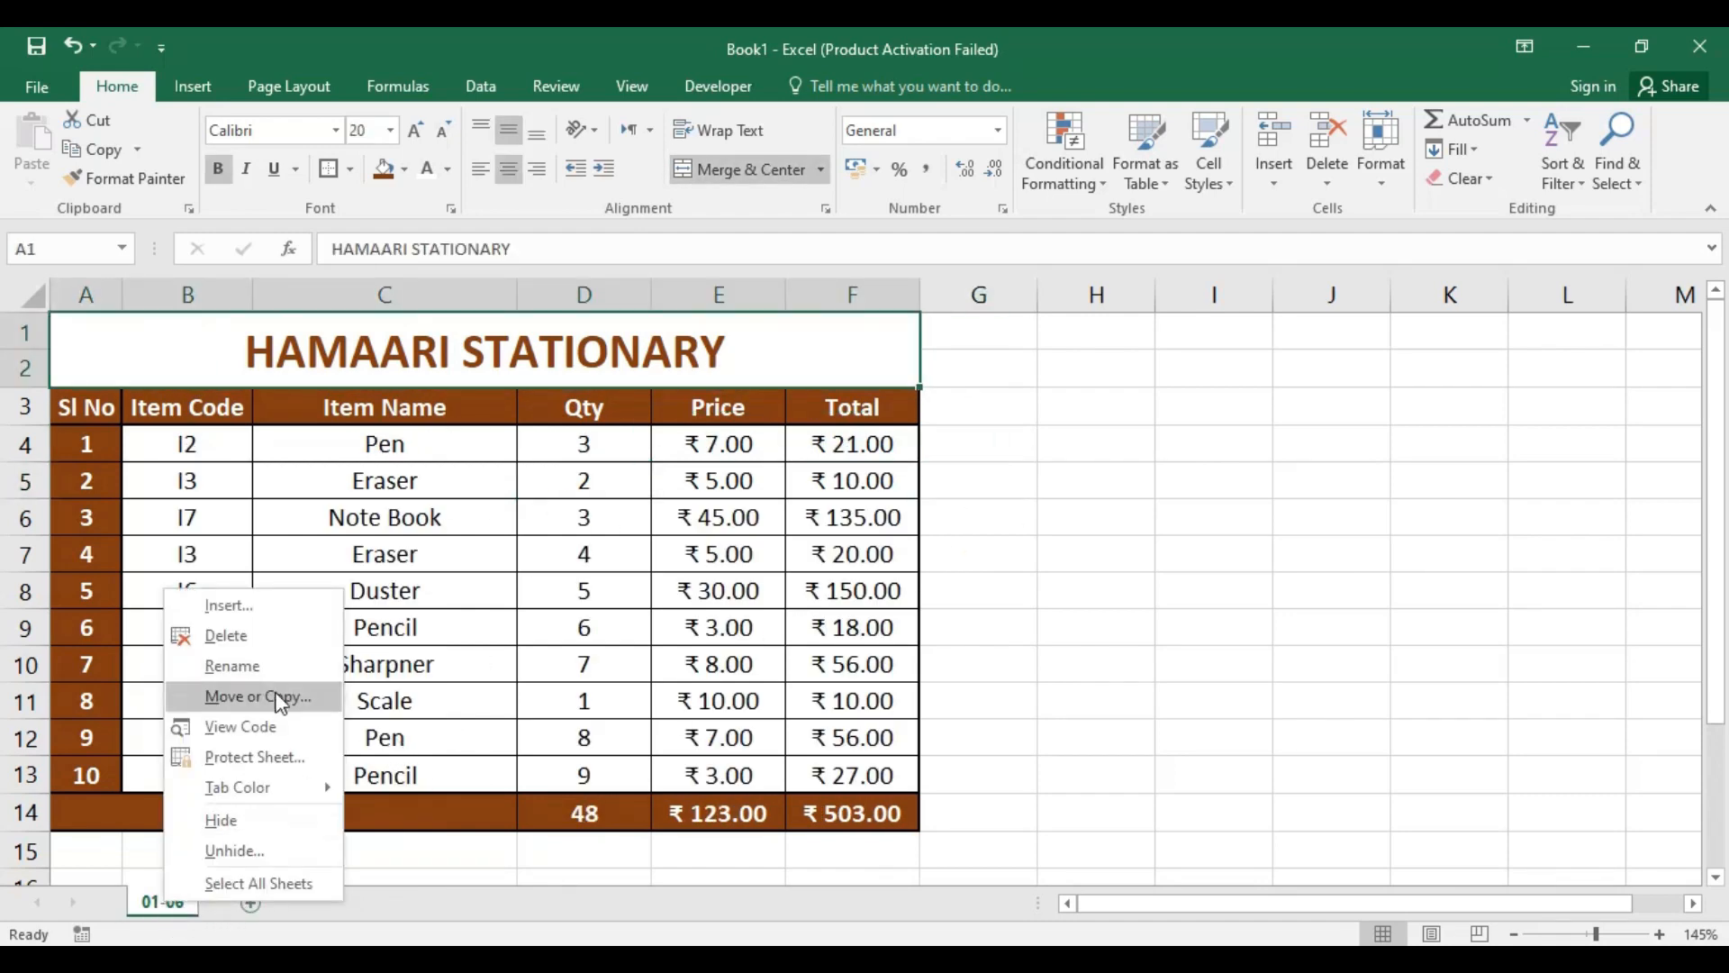
{"action": "key", "text": "Escape"}
{"action": "left_click", "coordinate": [1009, 478]}
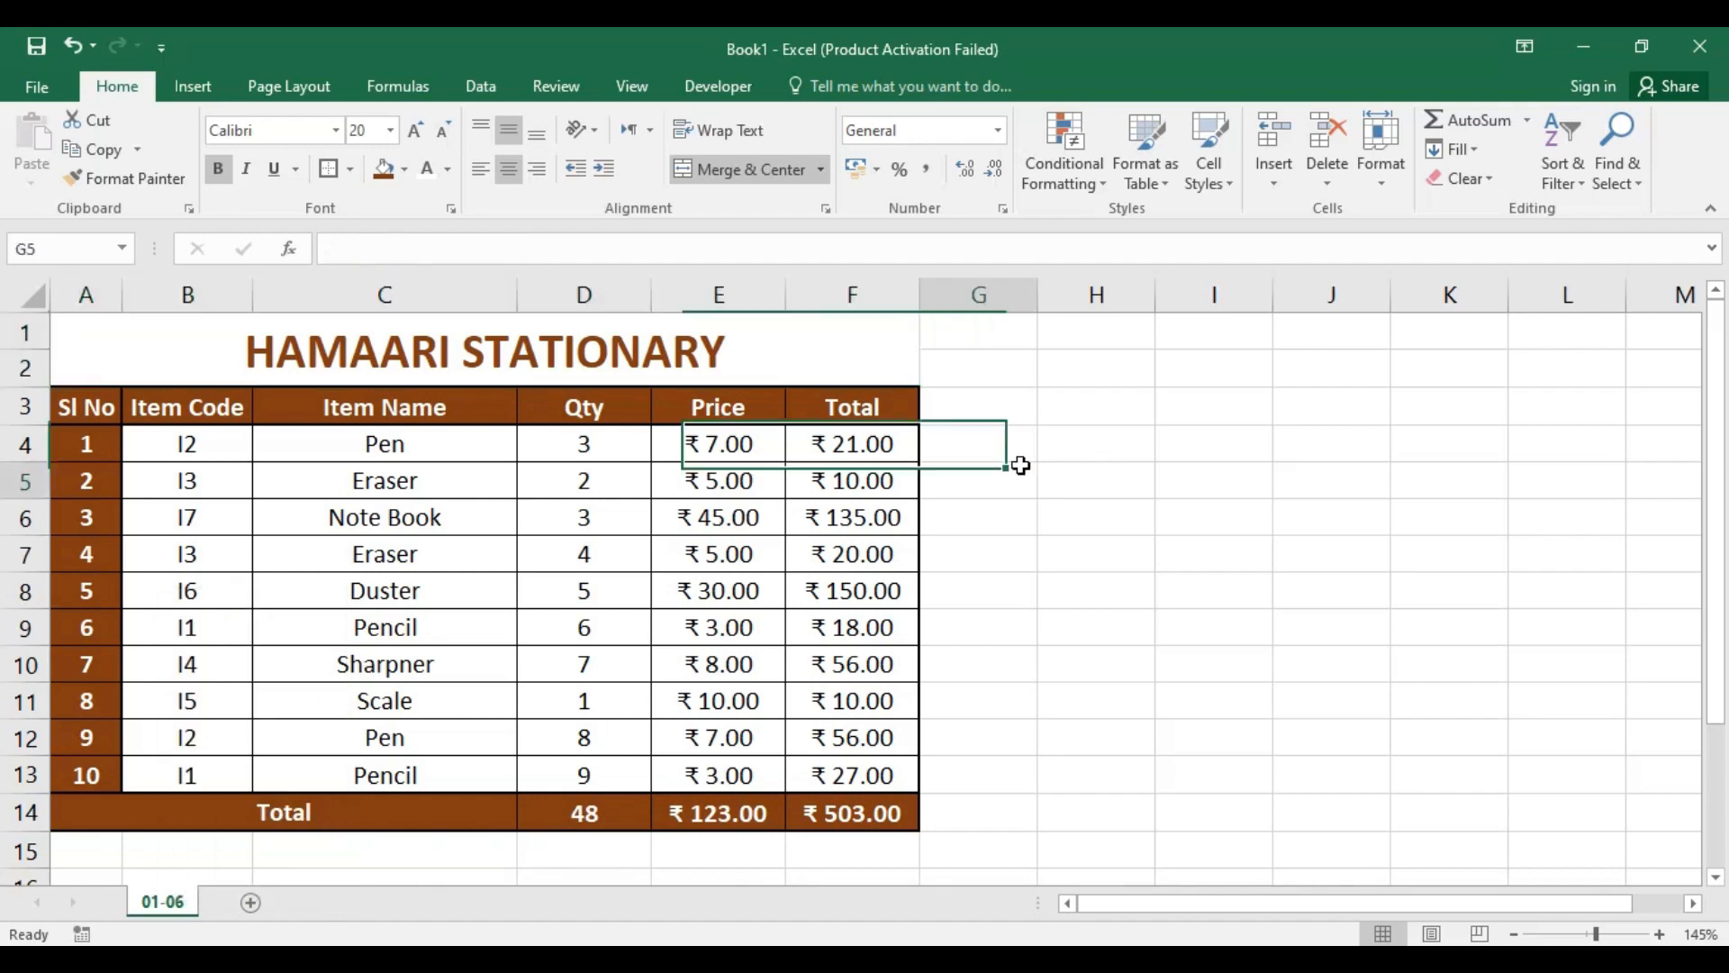